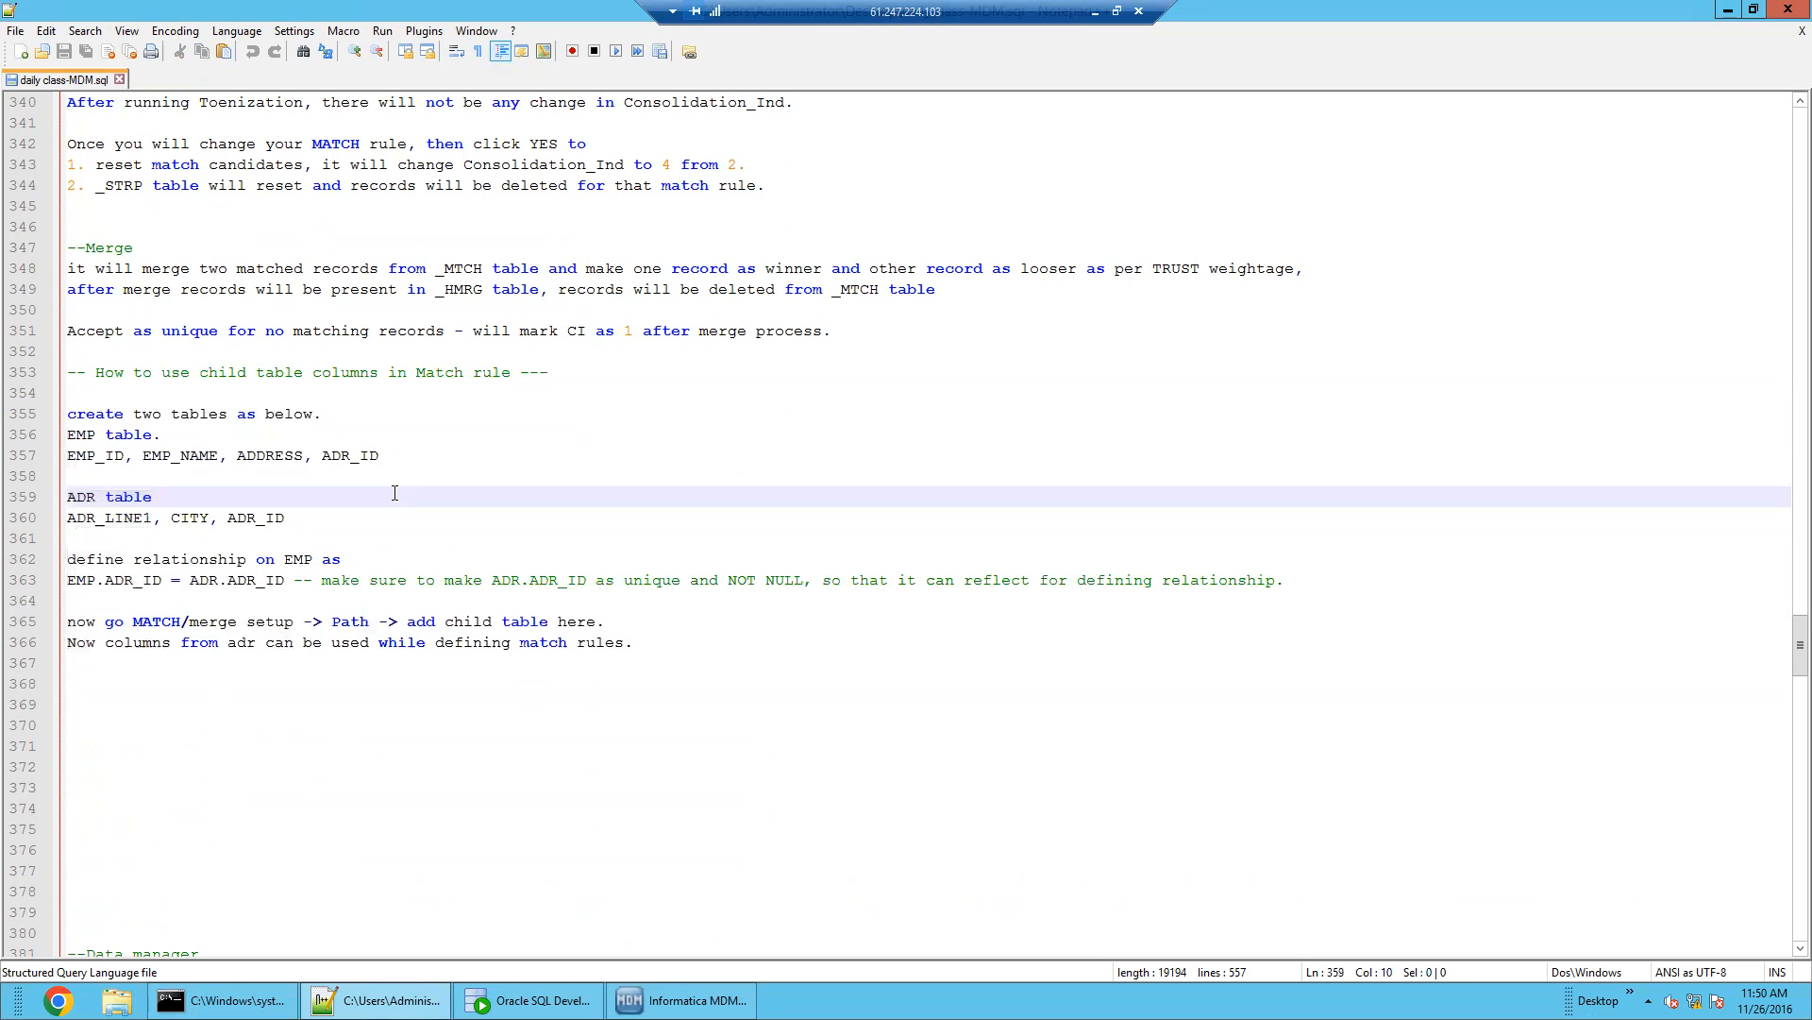
Review the EMP and ADR table lines, highlighting EMP, EMP_ID, EMP_NAME, ADDRESS and ADR_ID
drag(336, 527, 55, 497)
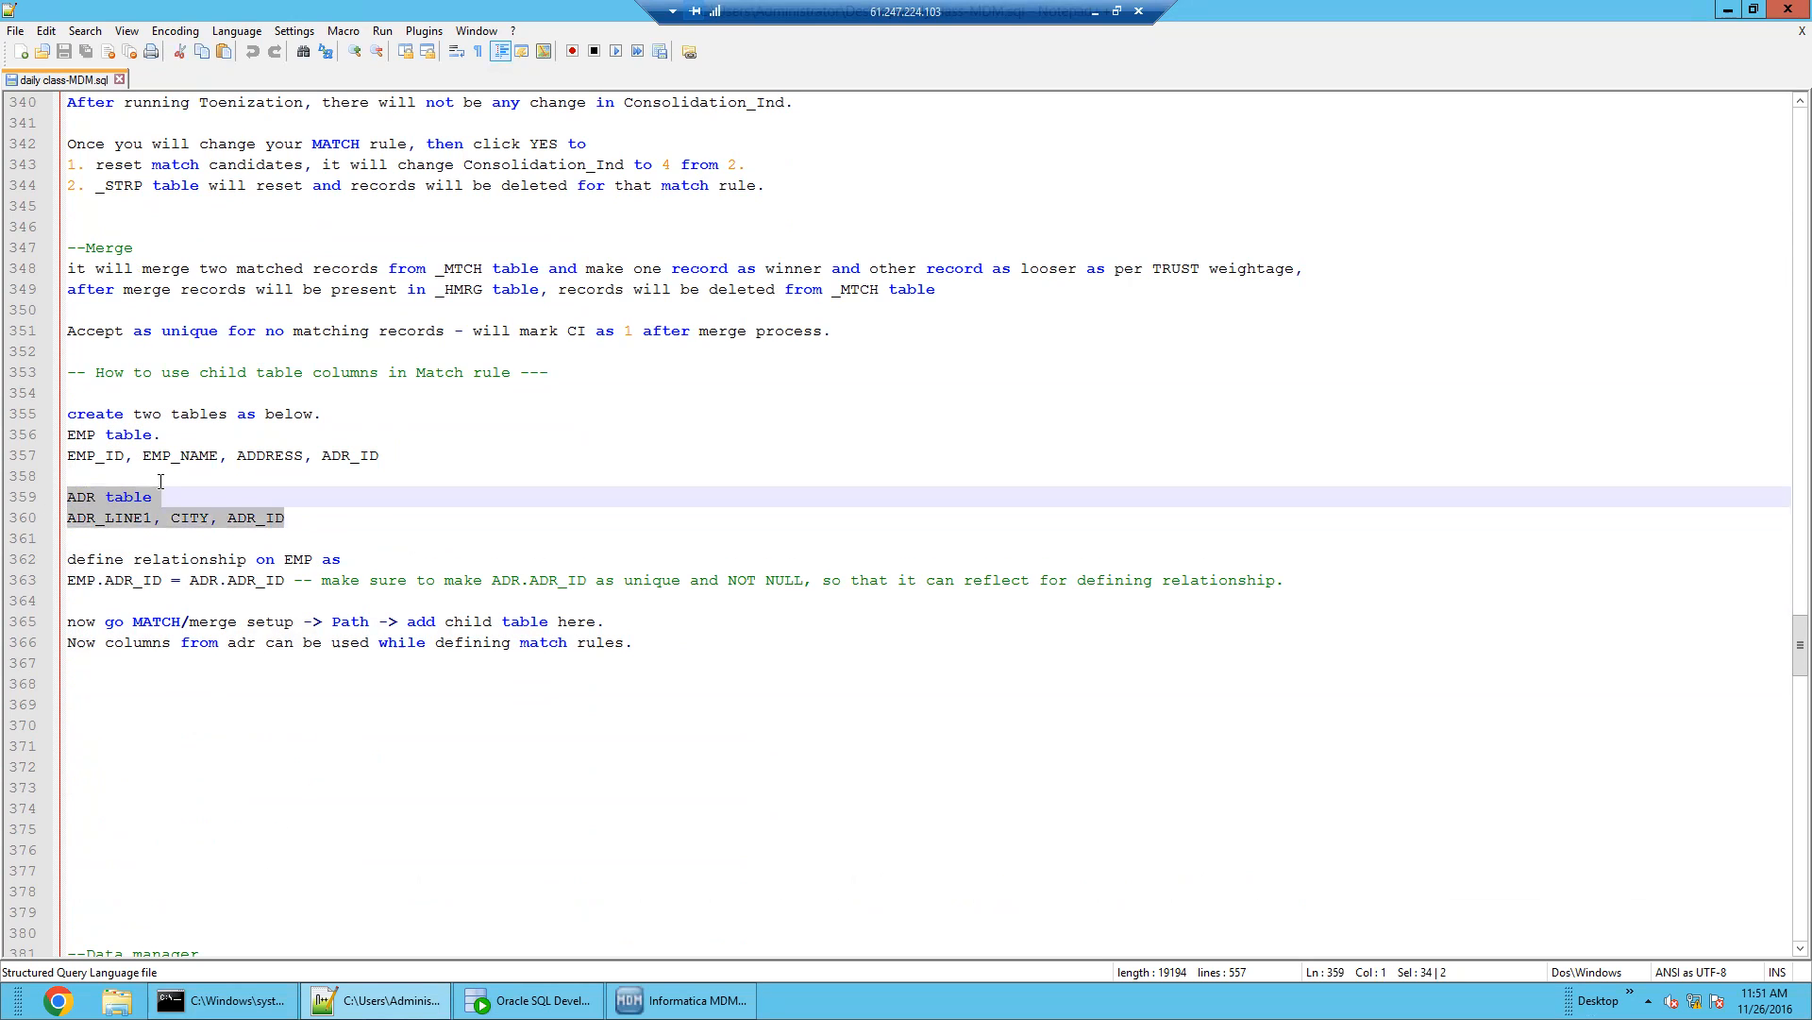
click(257, 526)
double_click(190, 519)
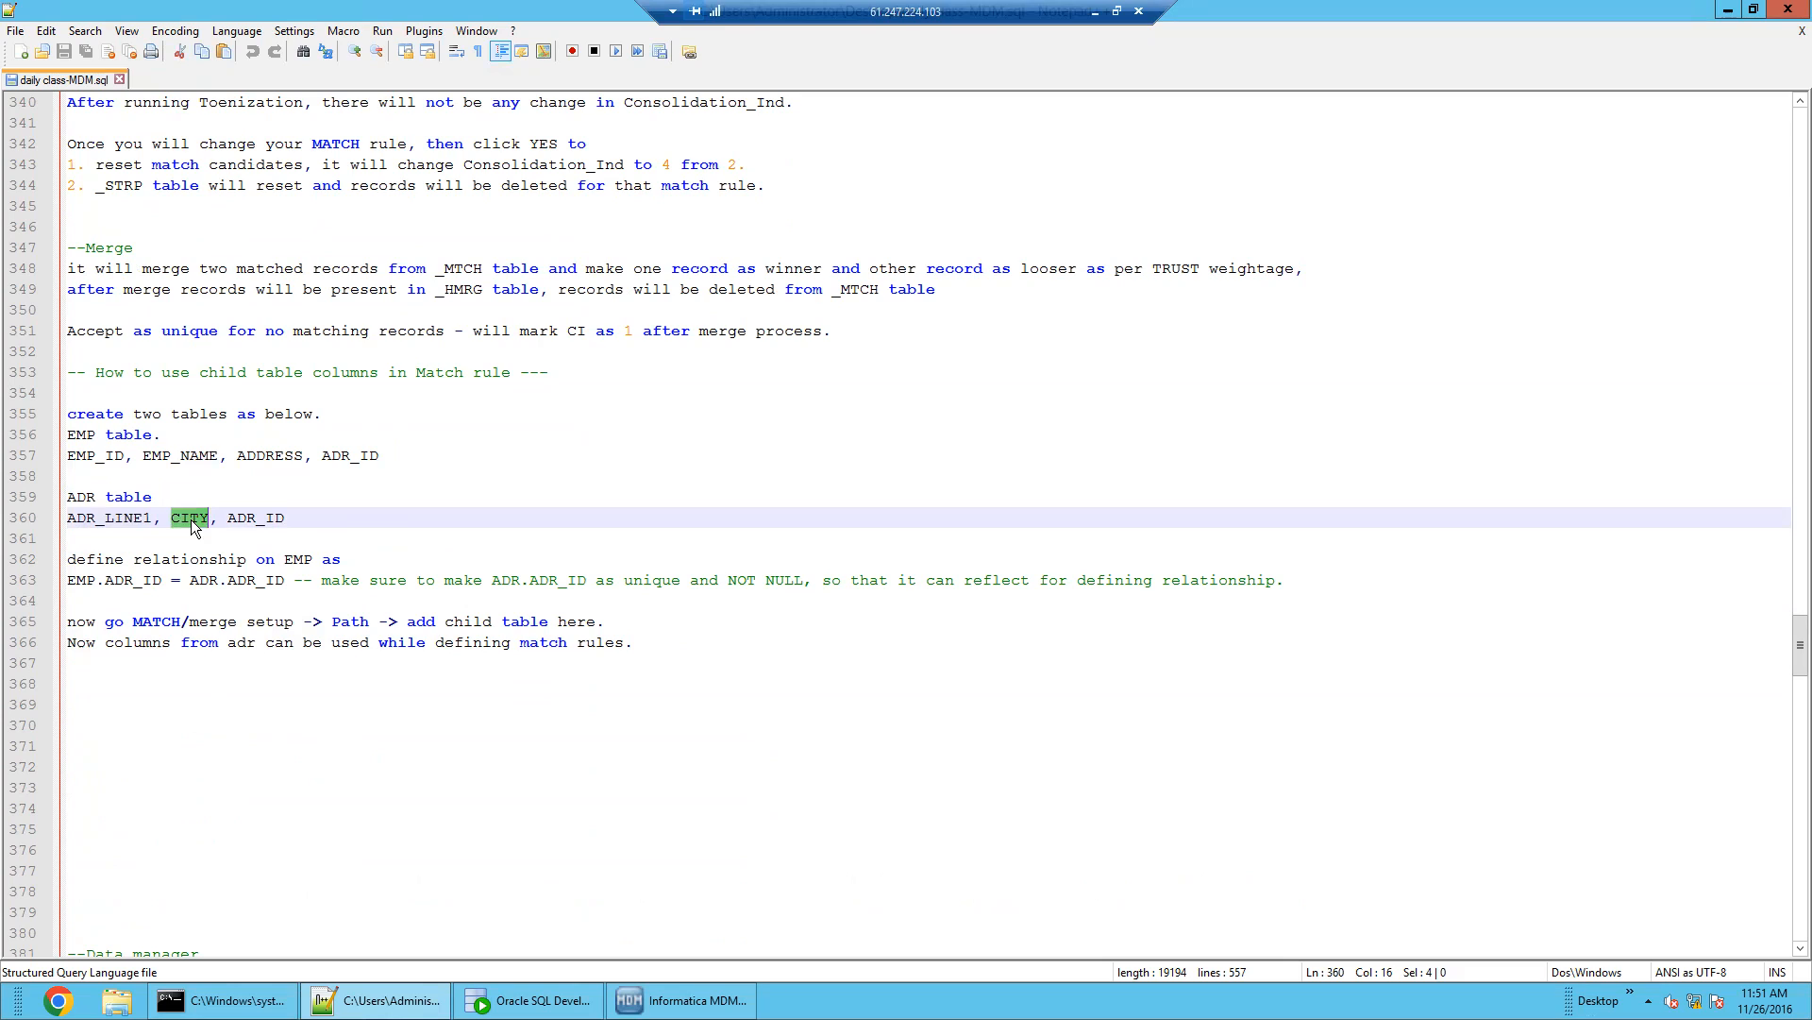
click(315, 525)
click(149, 474)
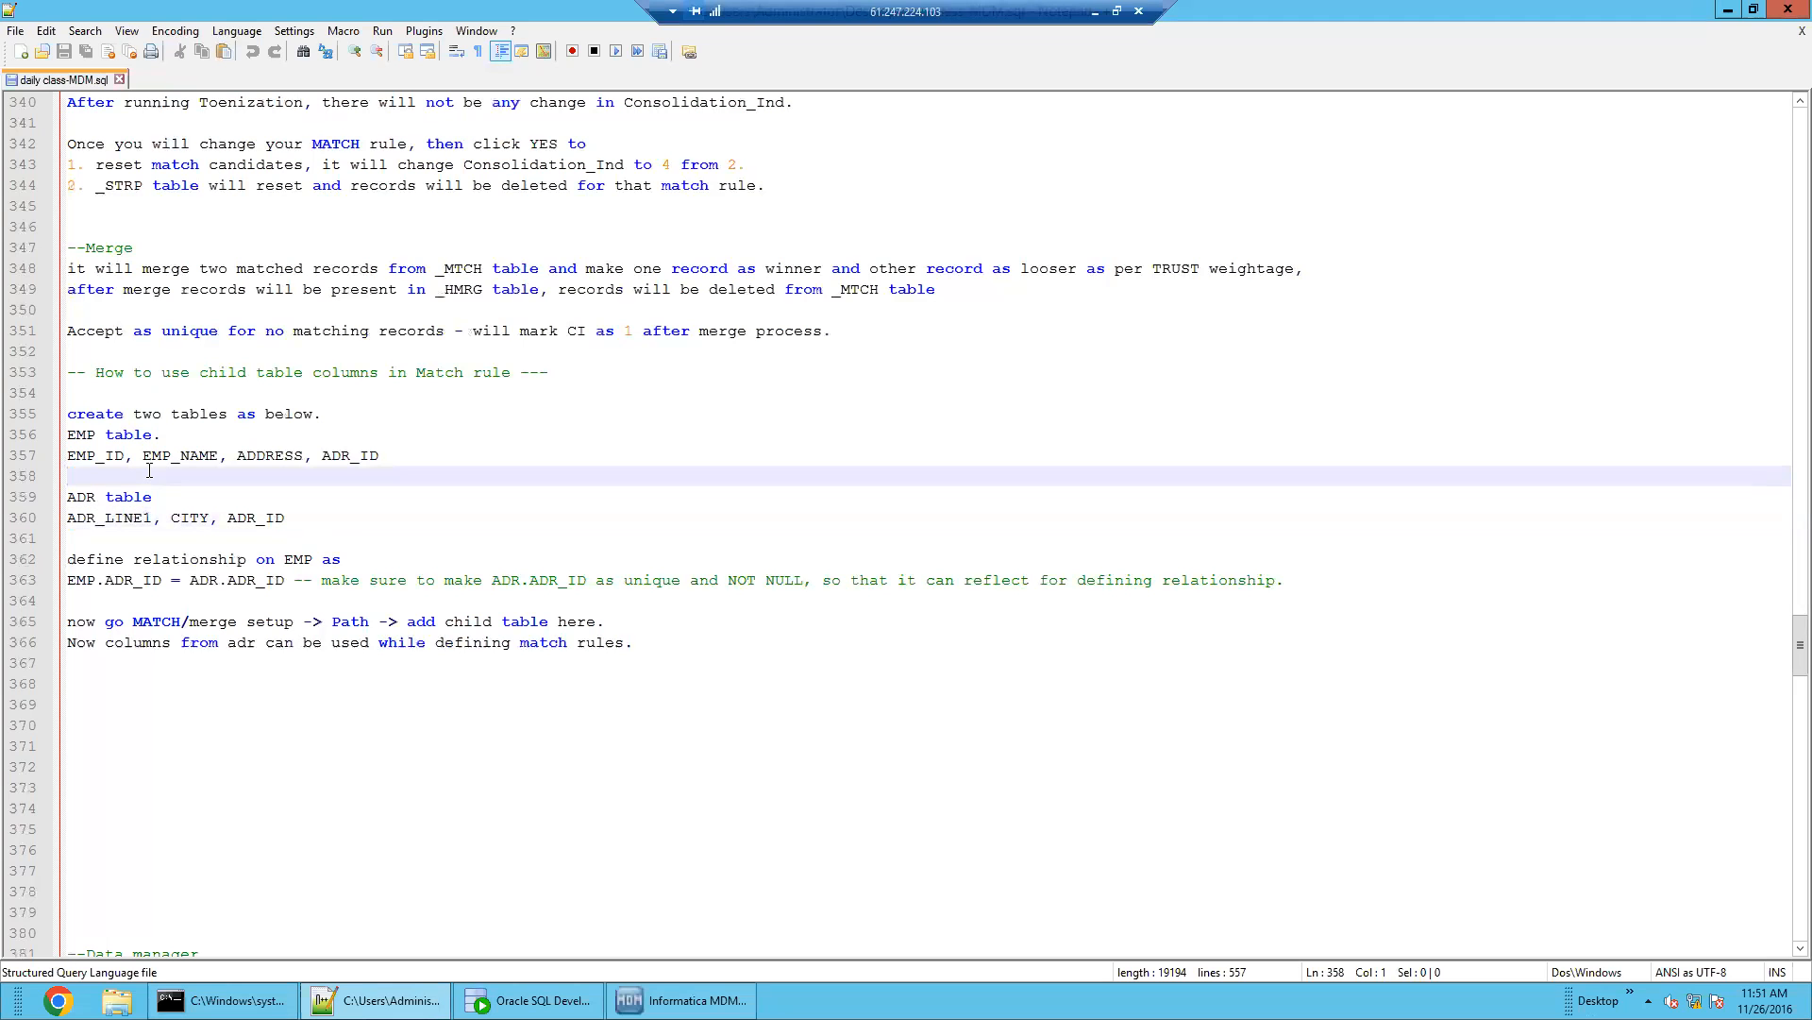
double_click(83, 434)
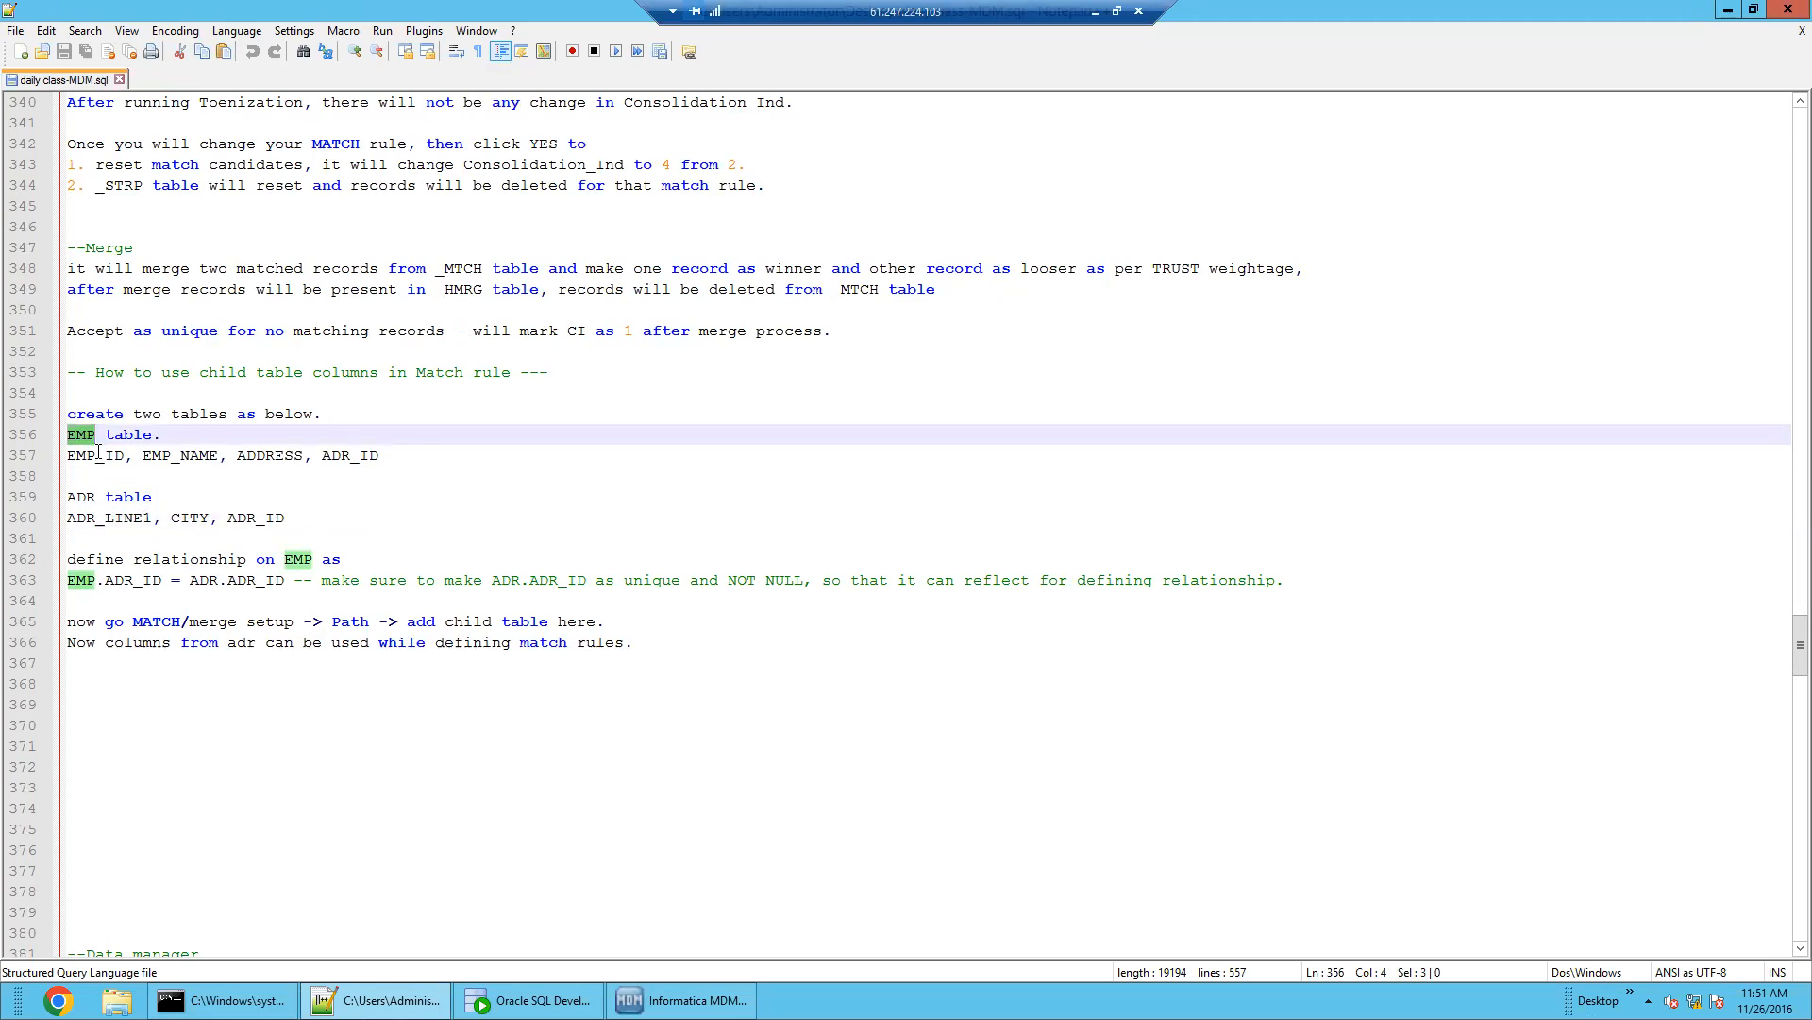
double_click(94, 455)
double_click(180, 455)
double_click(272, 455)
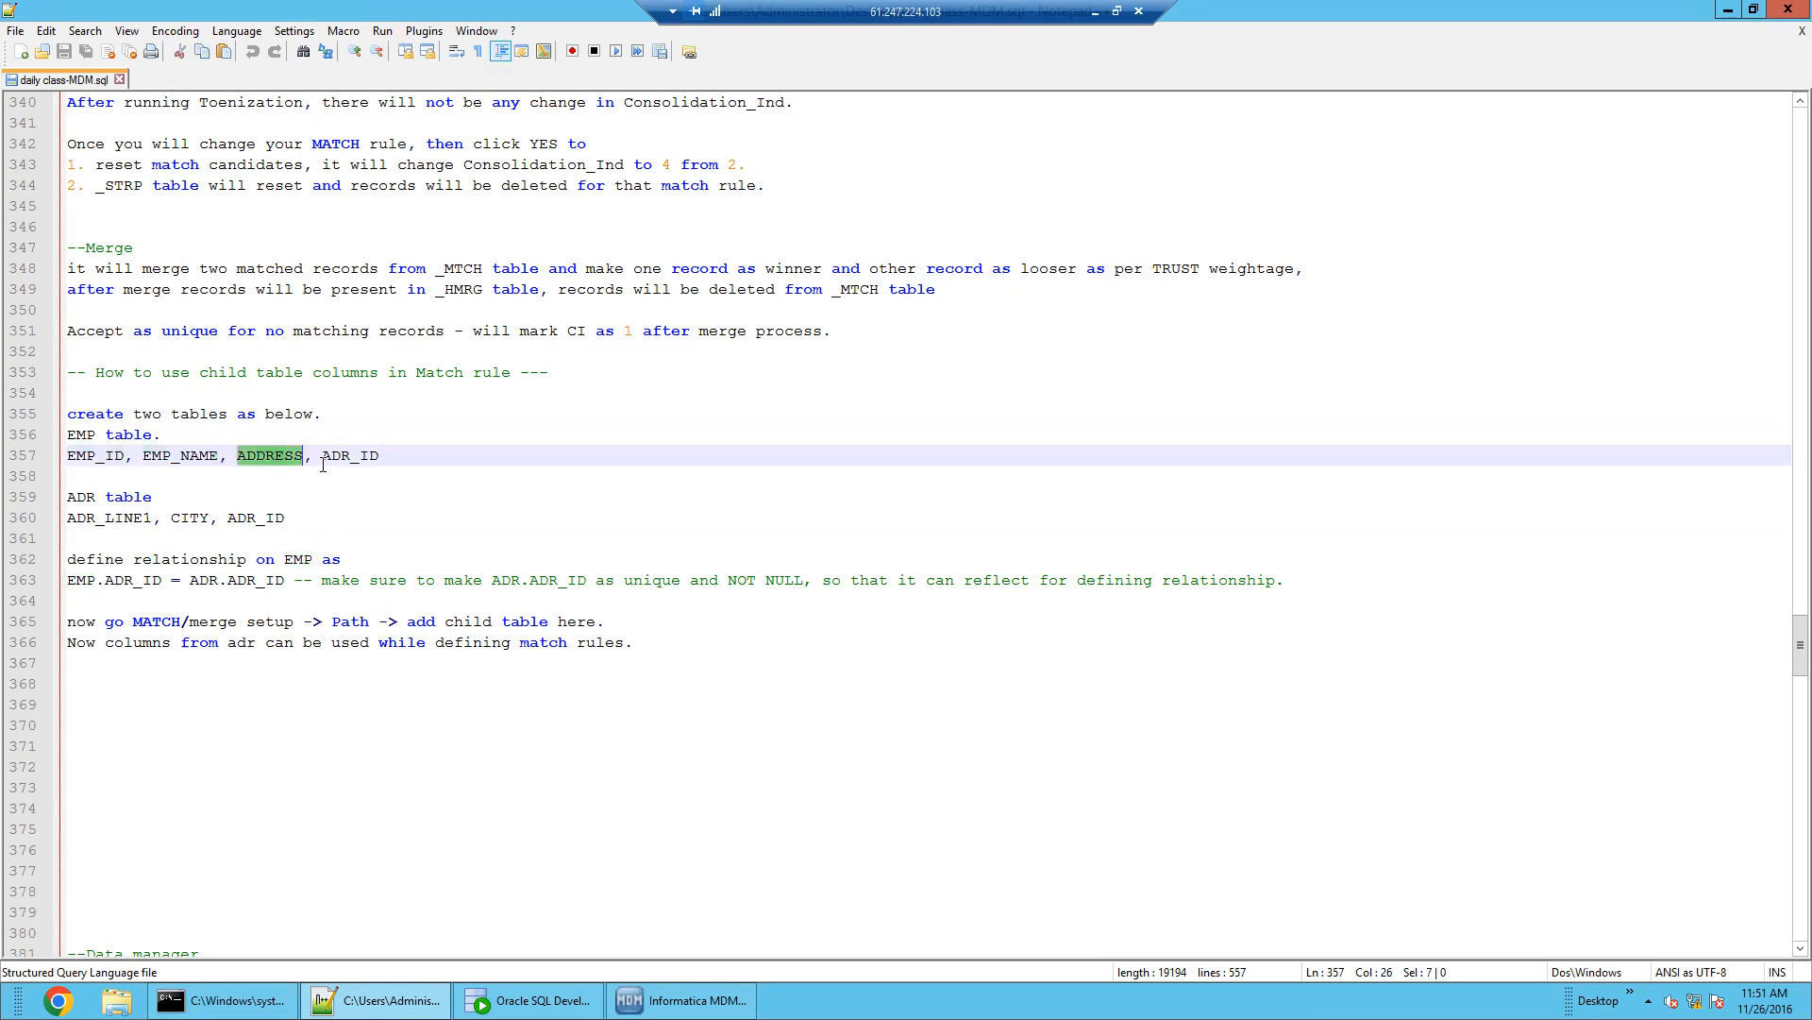
double_click(348, 455)
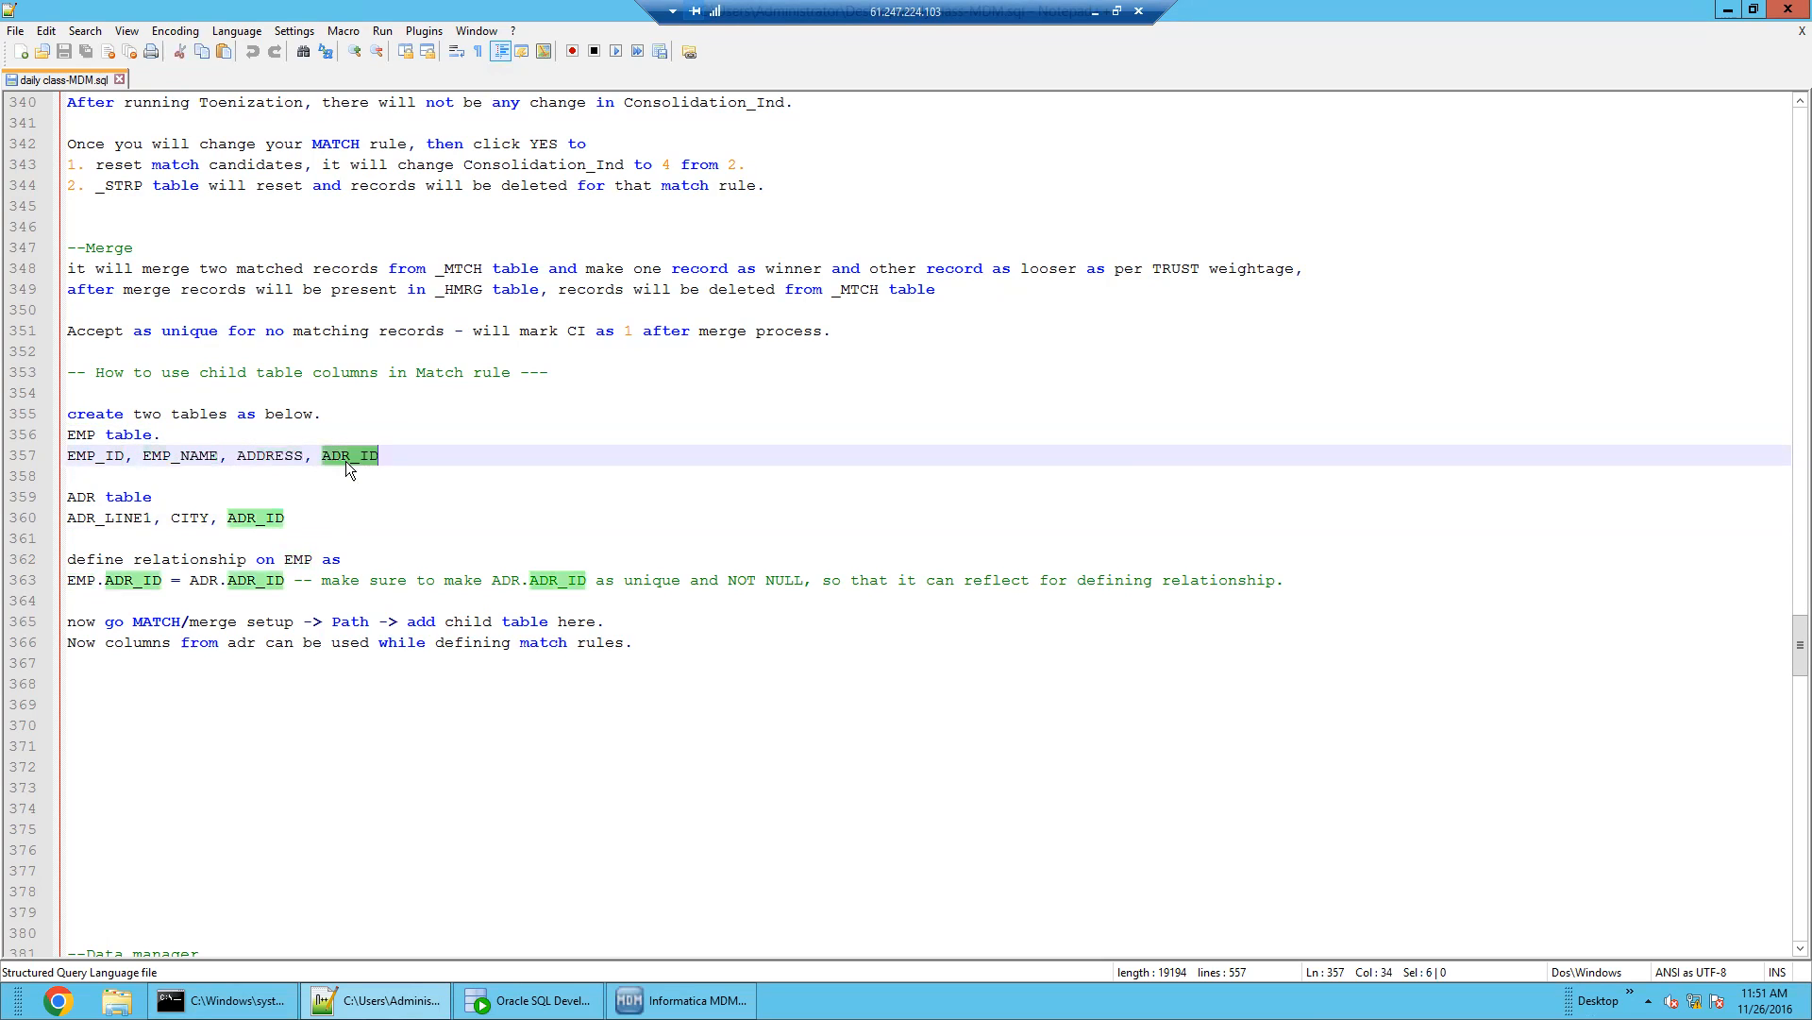
Inspect the ADR columns (ADR_LINE1, CITY, ADR_ID) and the relationship definition on lines 362–363
double_click(83, 498)
double_click(112, 517)
double_click(188, 518)
double_click(257, 518)
click(313, 526)
drag(314, 526, 71, 494)
click(72, 470)
key(shift+Up)
key(shift+Up)
key(shift+Up)
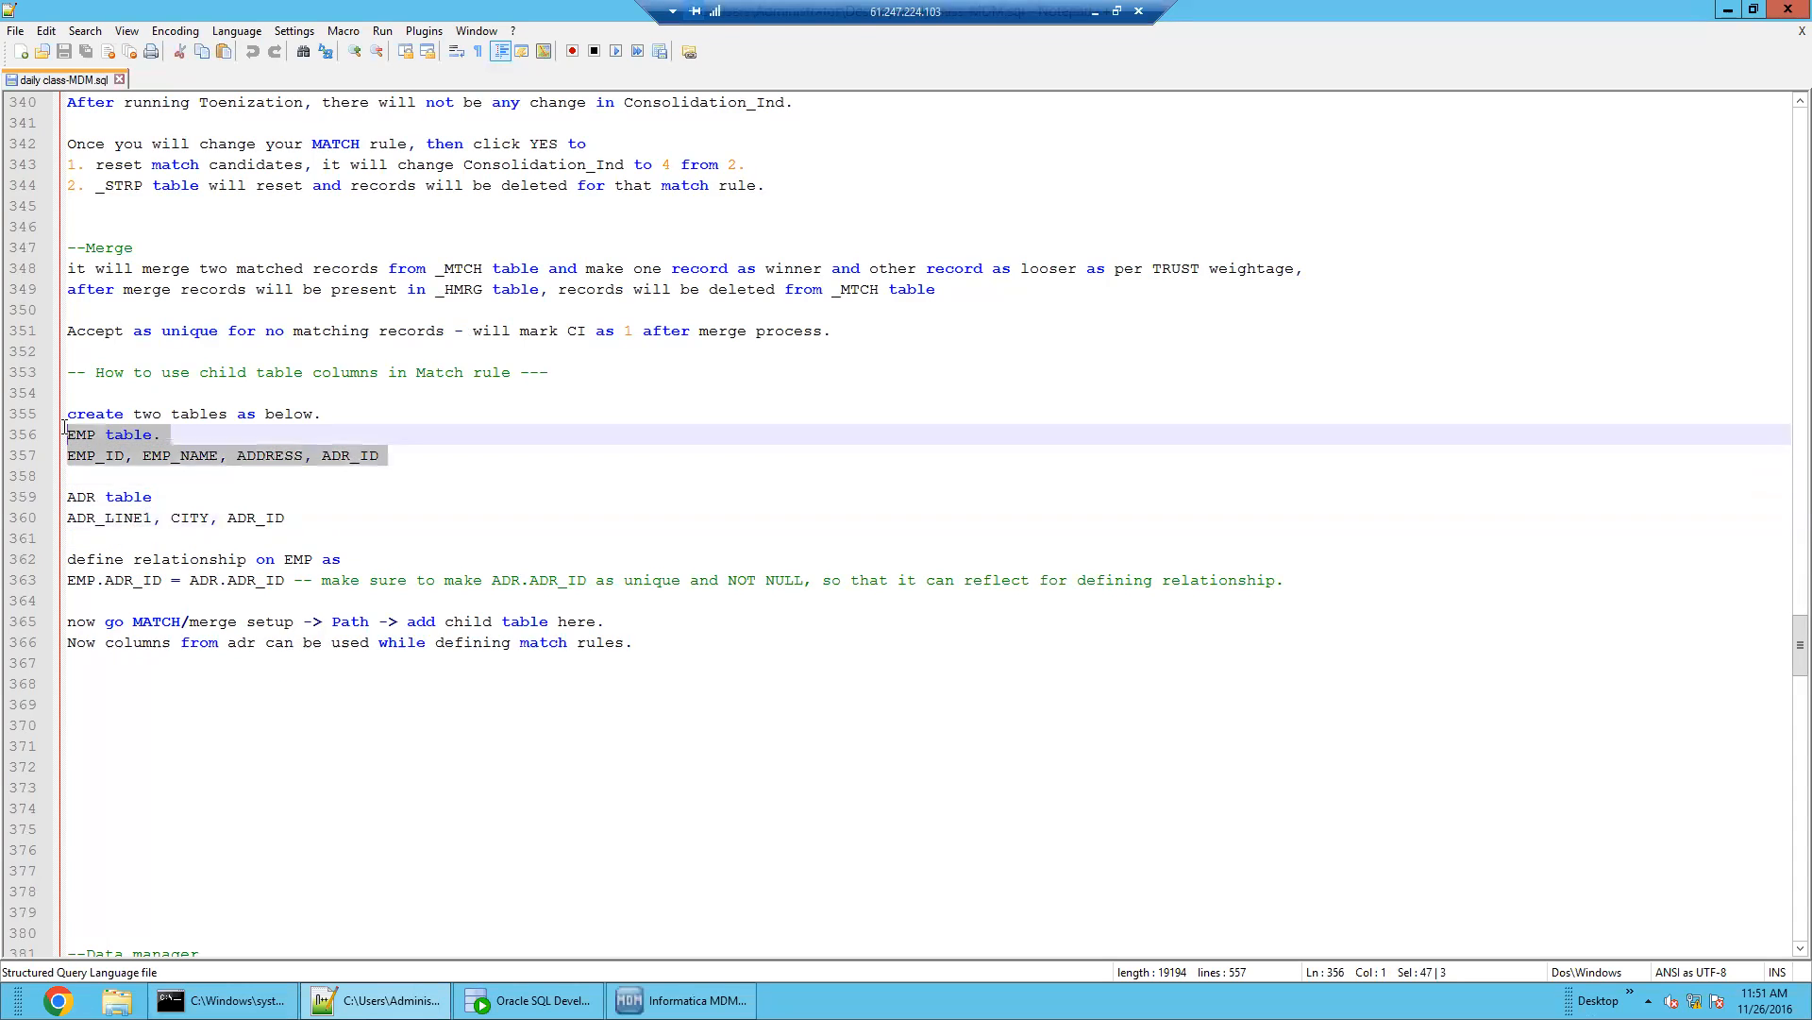
drag(83, 595, 65, 560)
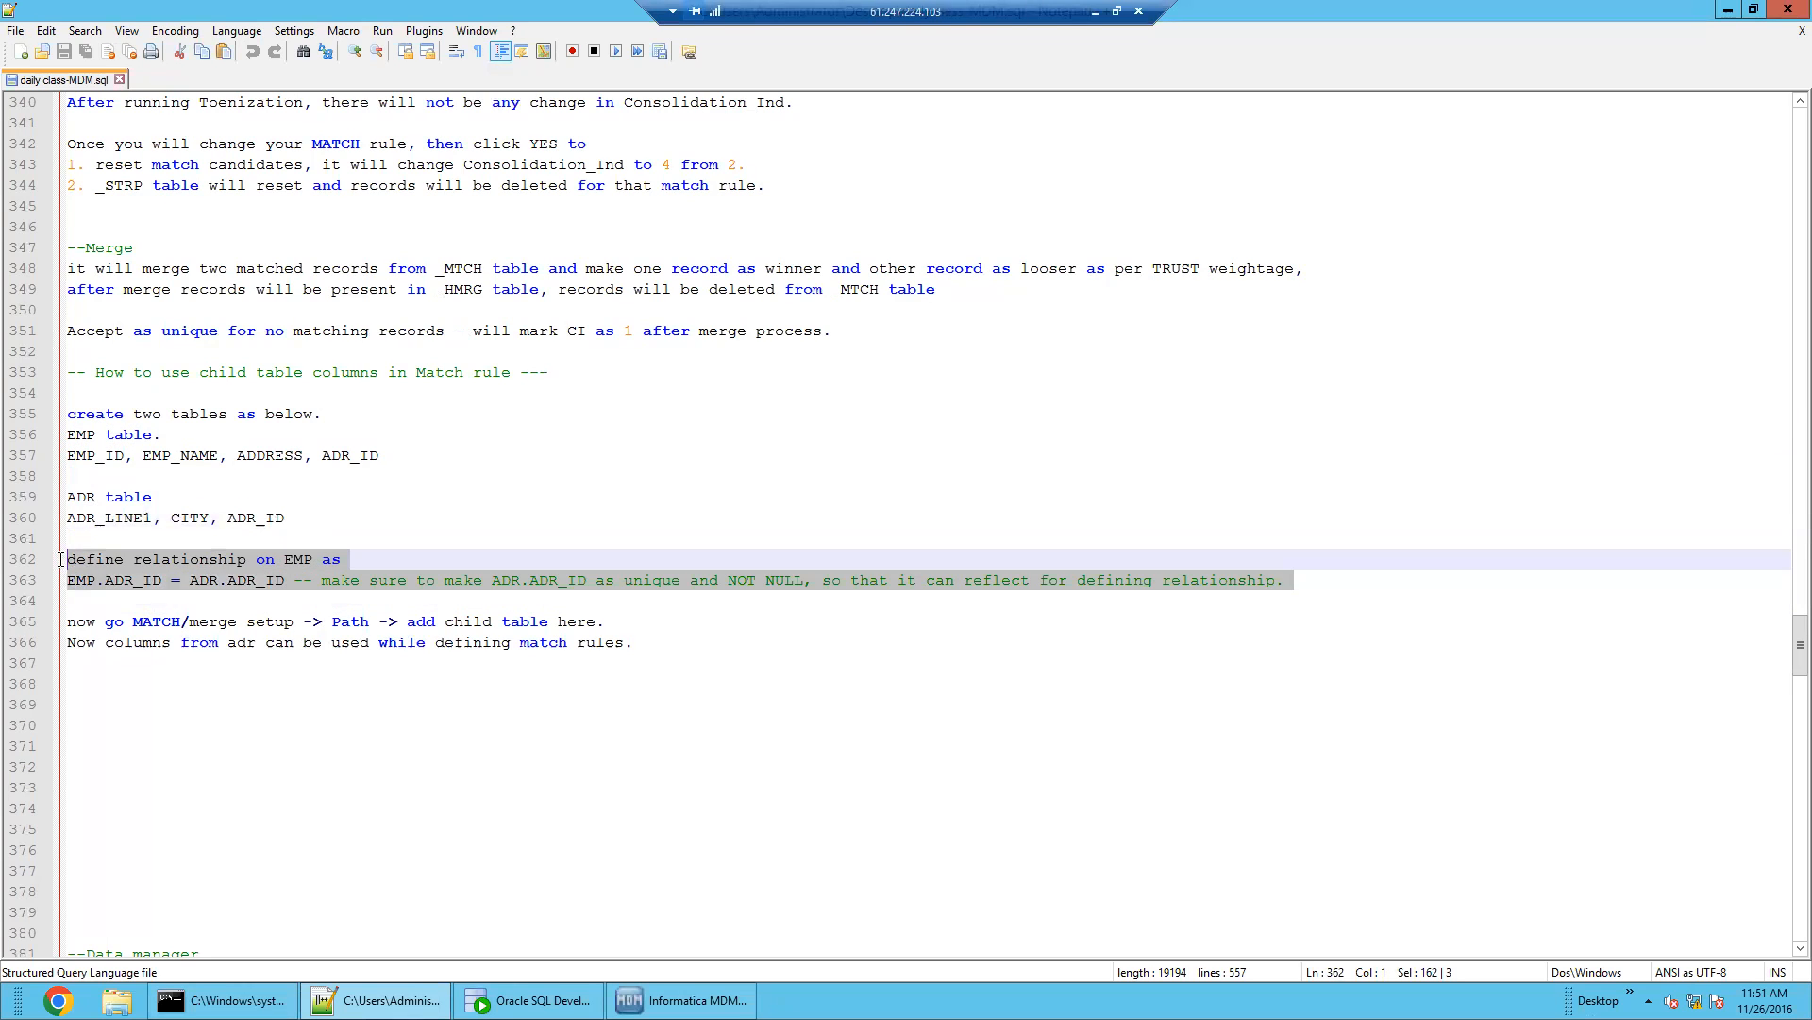
click(326, 599)
Move the ADR_ID unique/NOT NULL comment from line 363 to after 'as' on line 362, and save
drag(294, 579, 1312, 575)
key(ctrl+c)
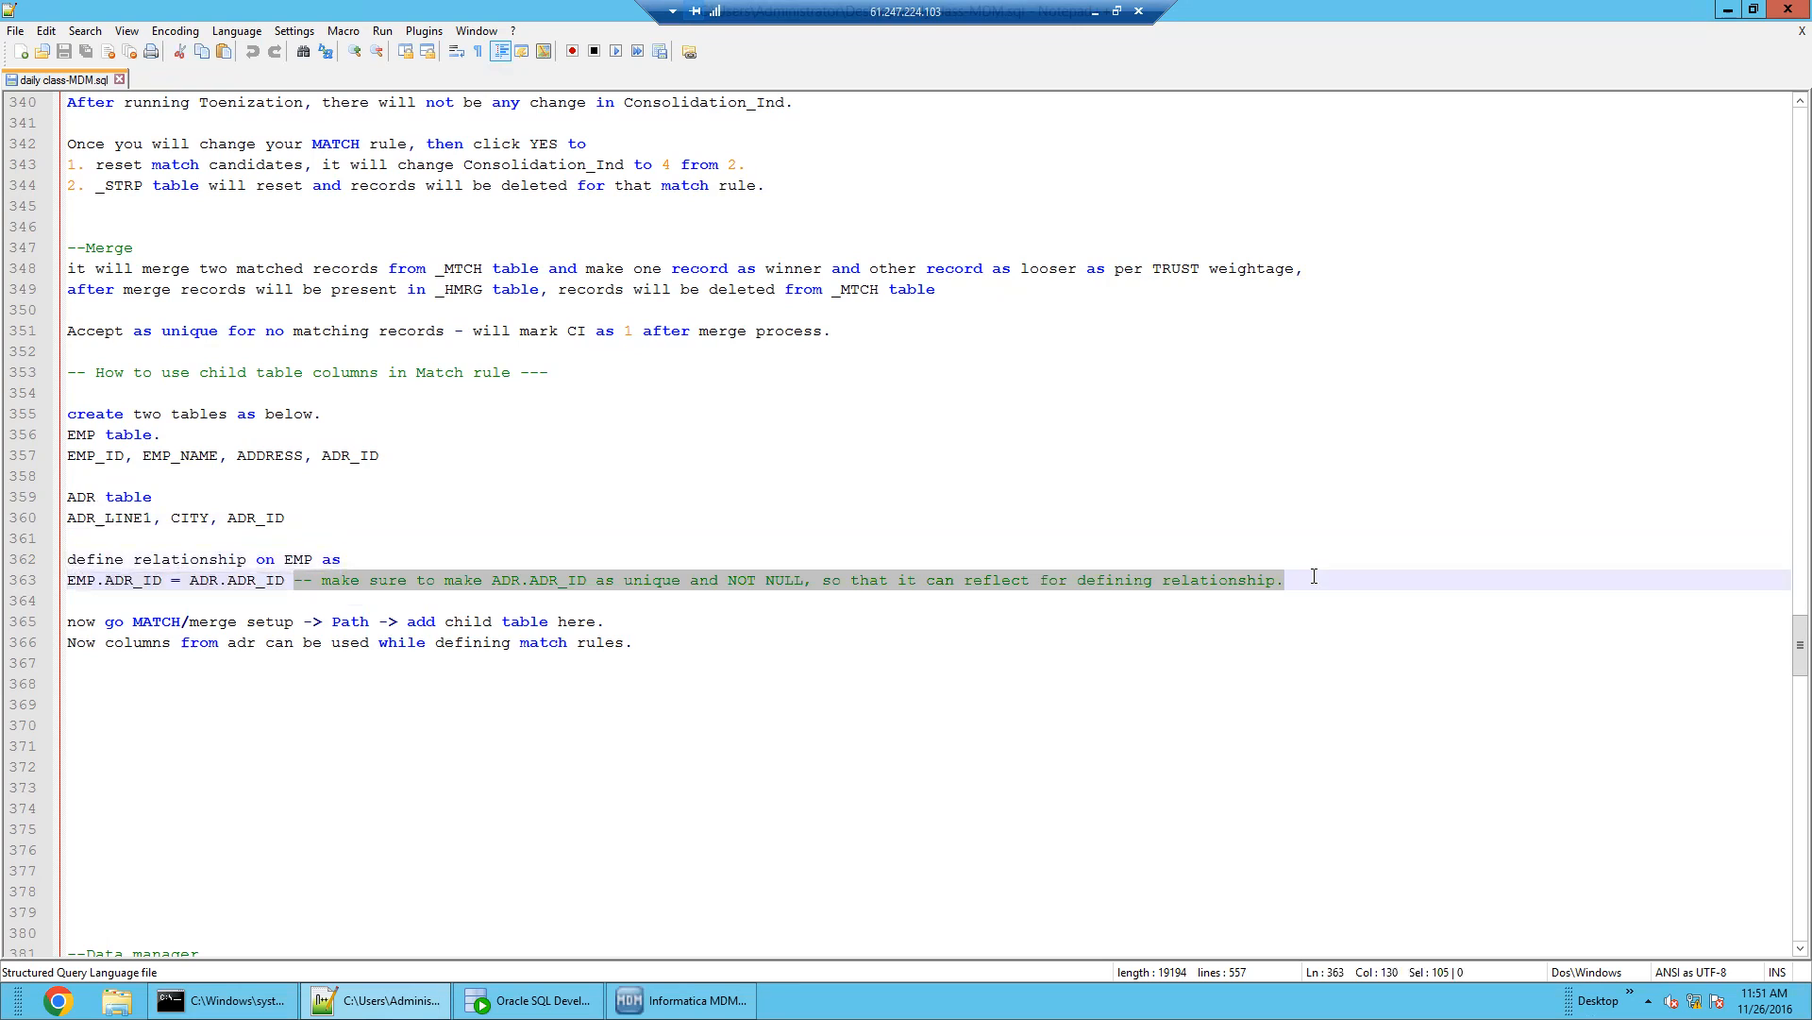
key(Delete)
click(423, 557)
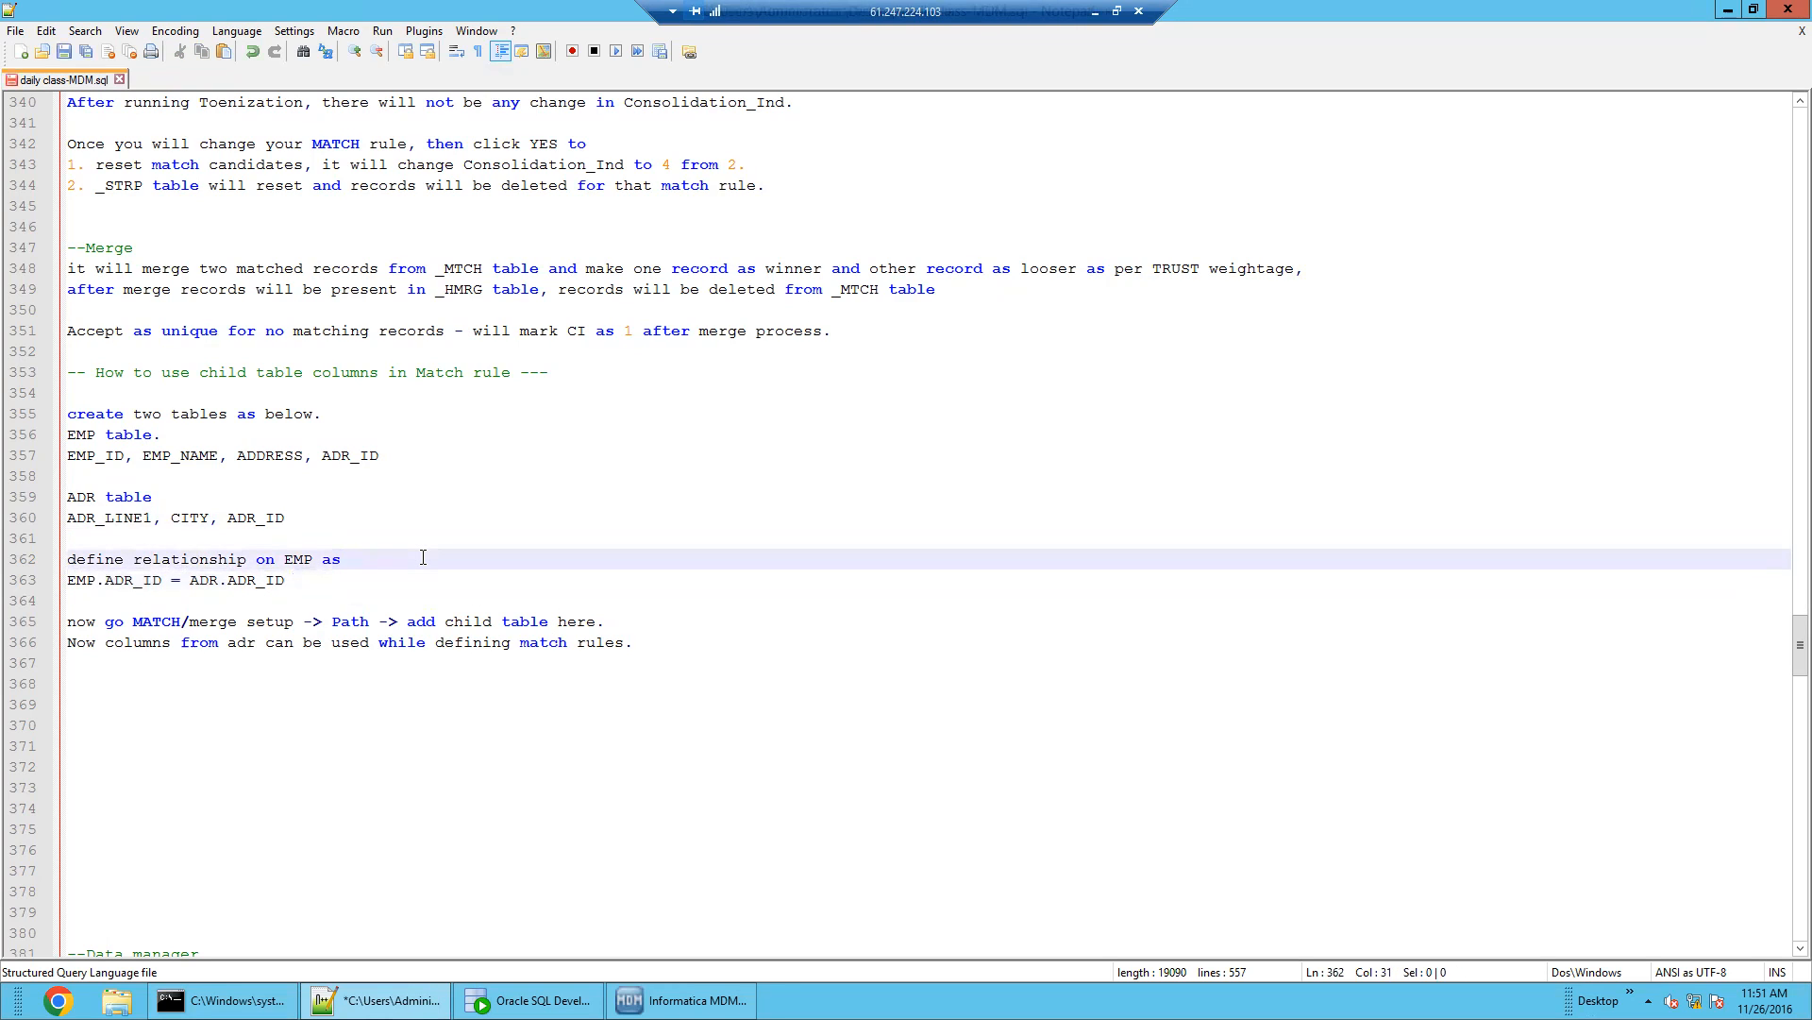
key(ctrl+v)
click(62, 52)
double_click(259, 585)
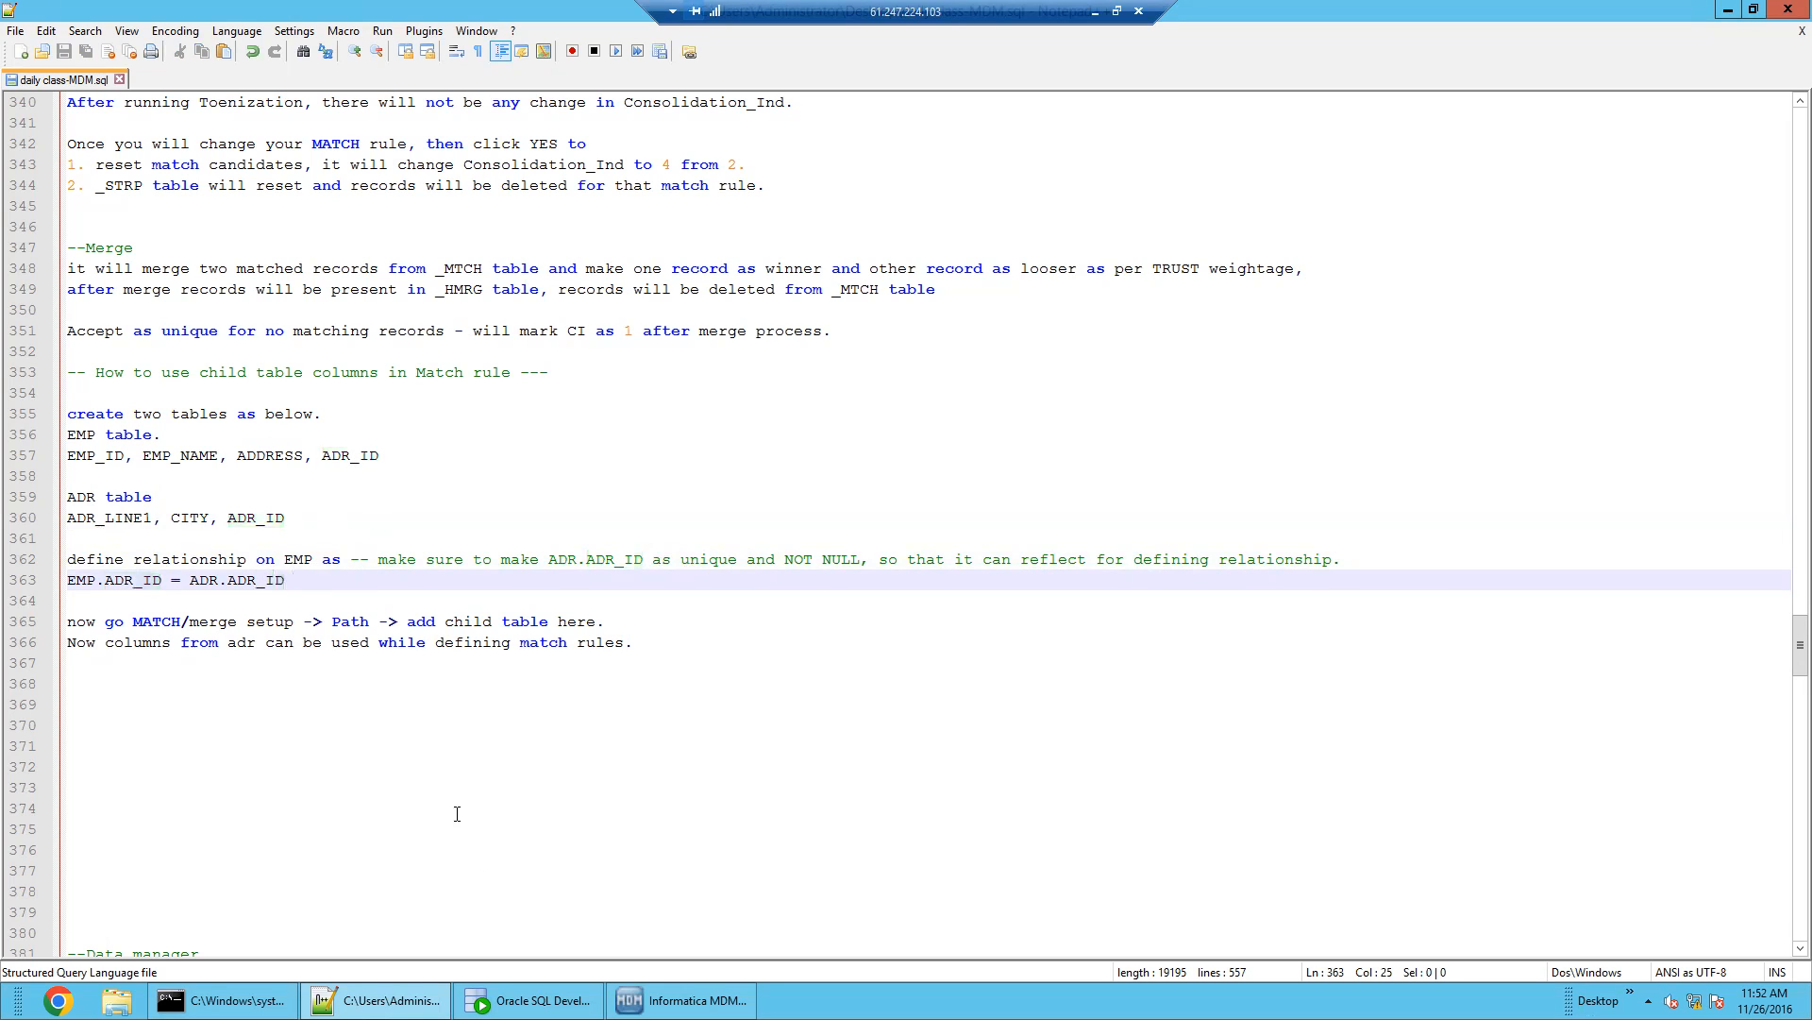
Review B_EMP's relationships, including the foreign key to B_ADR, and its columns
click(686, 999)
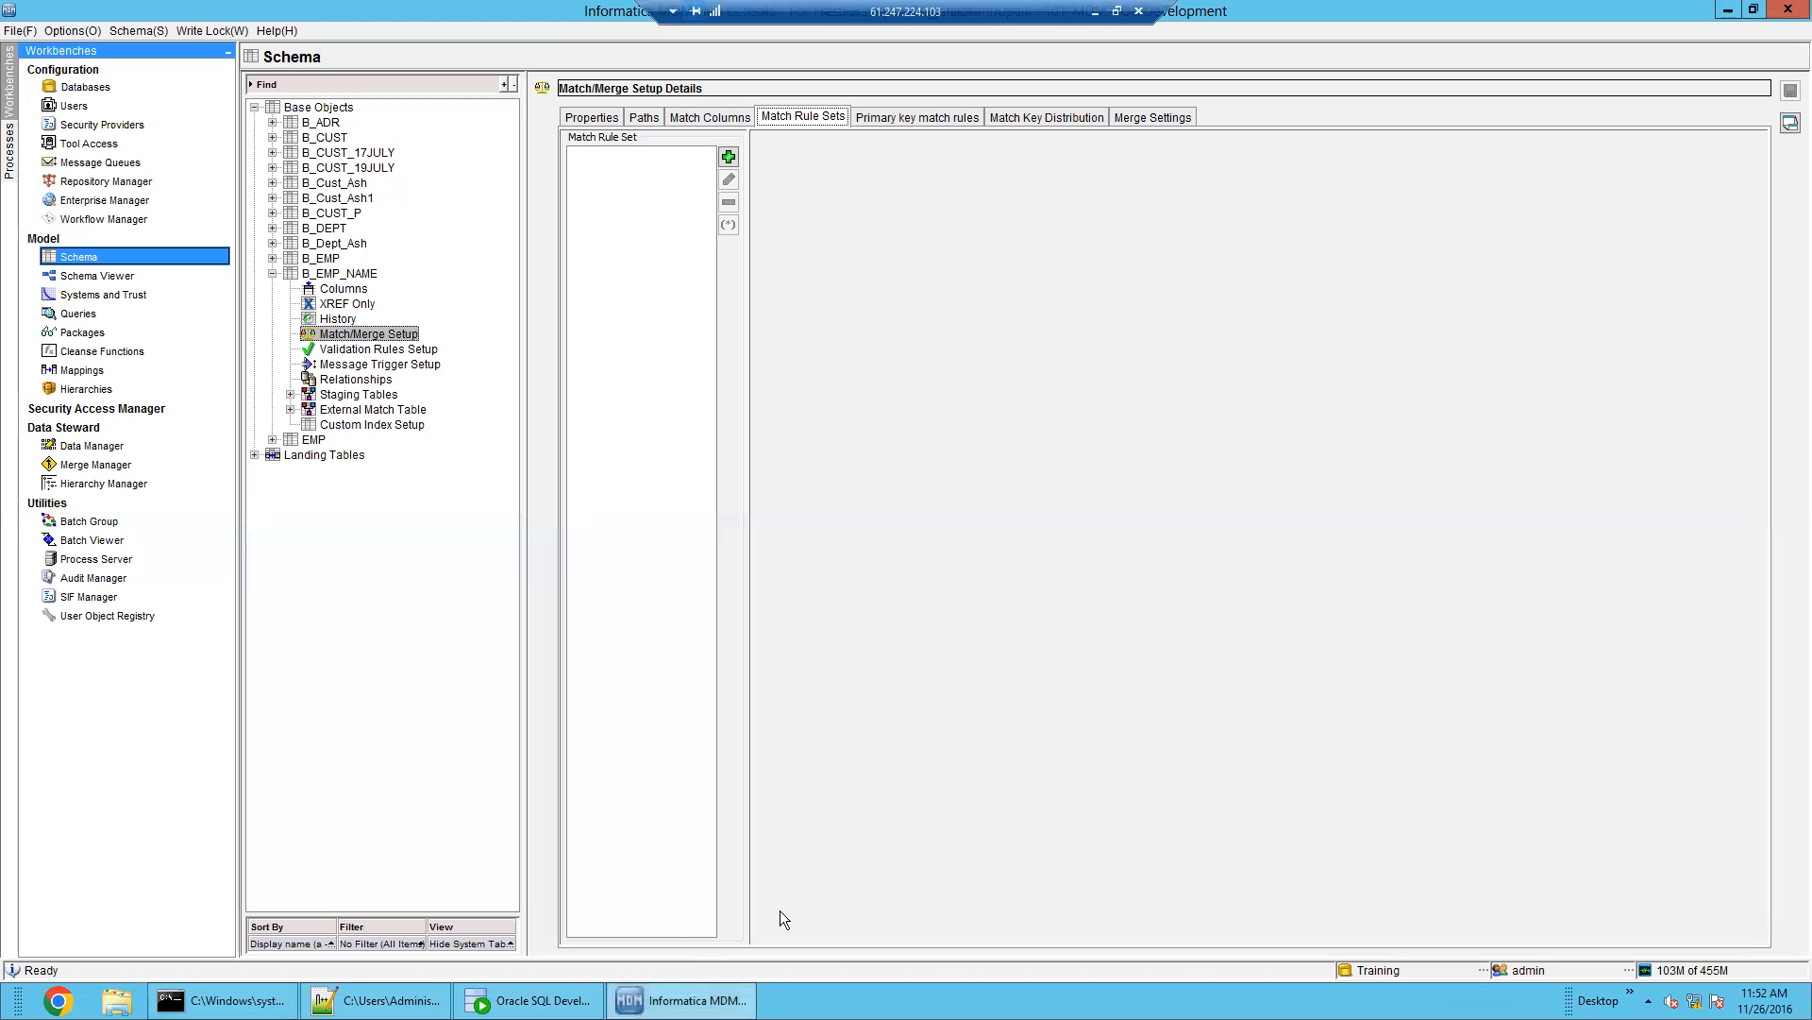
click(346, 289)
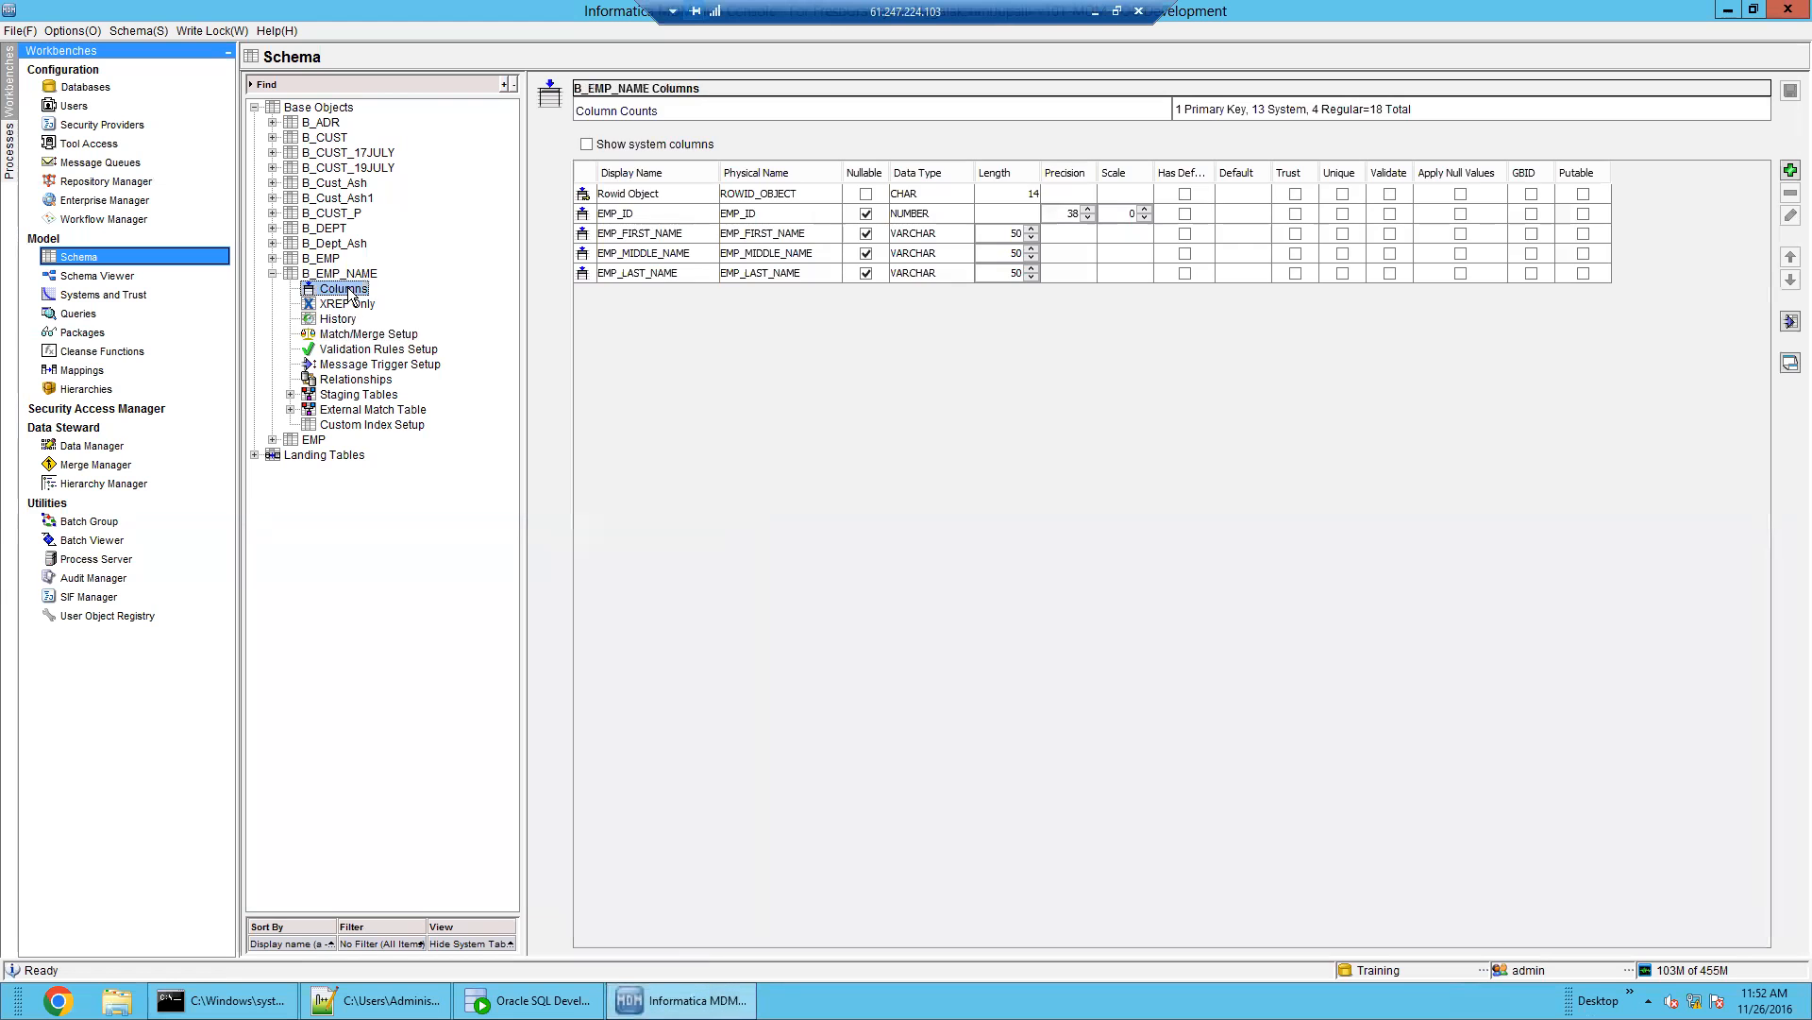
click(362, 382)
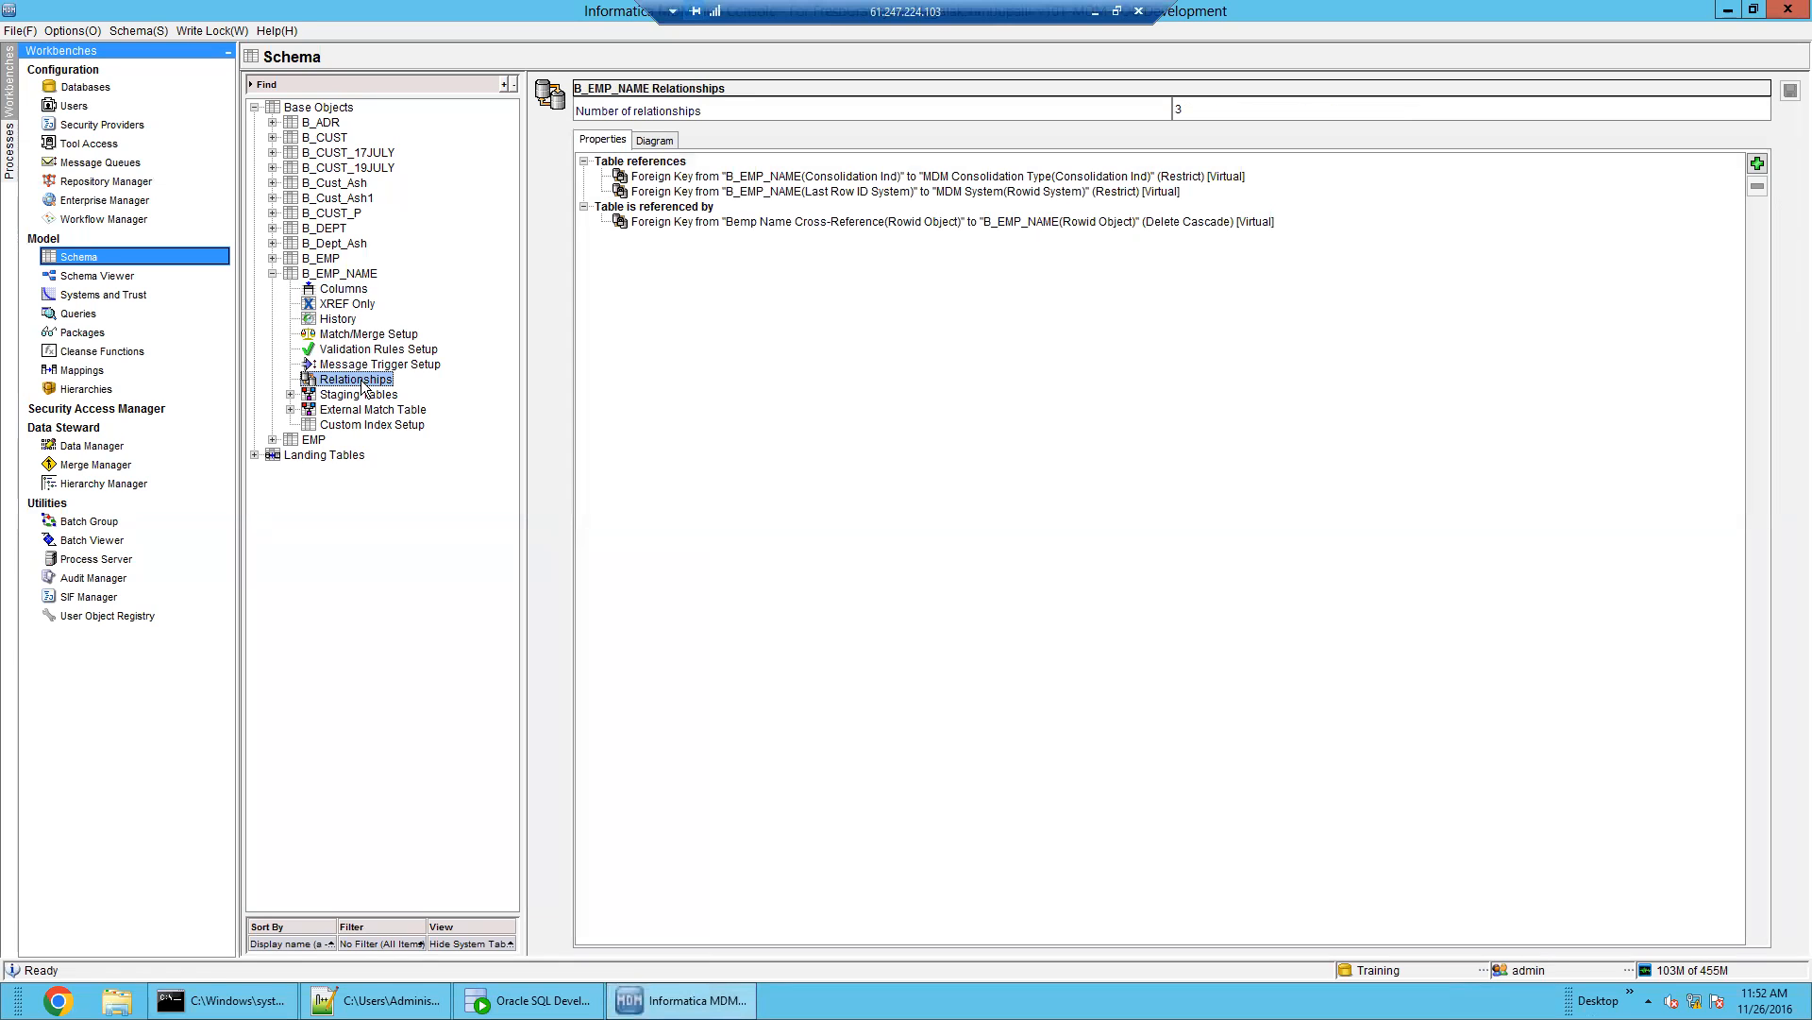
double_click(326, 275)
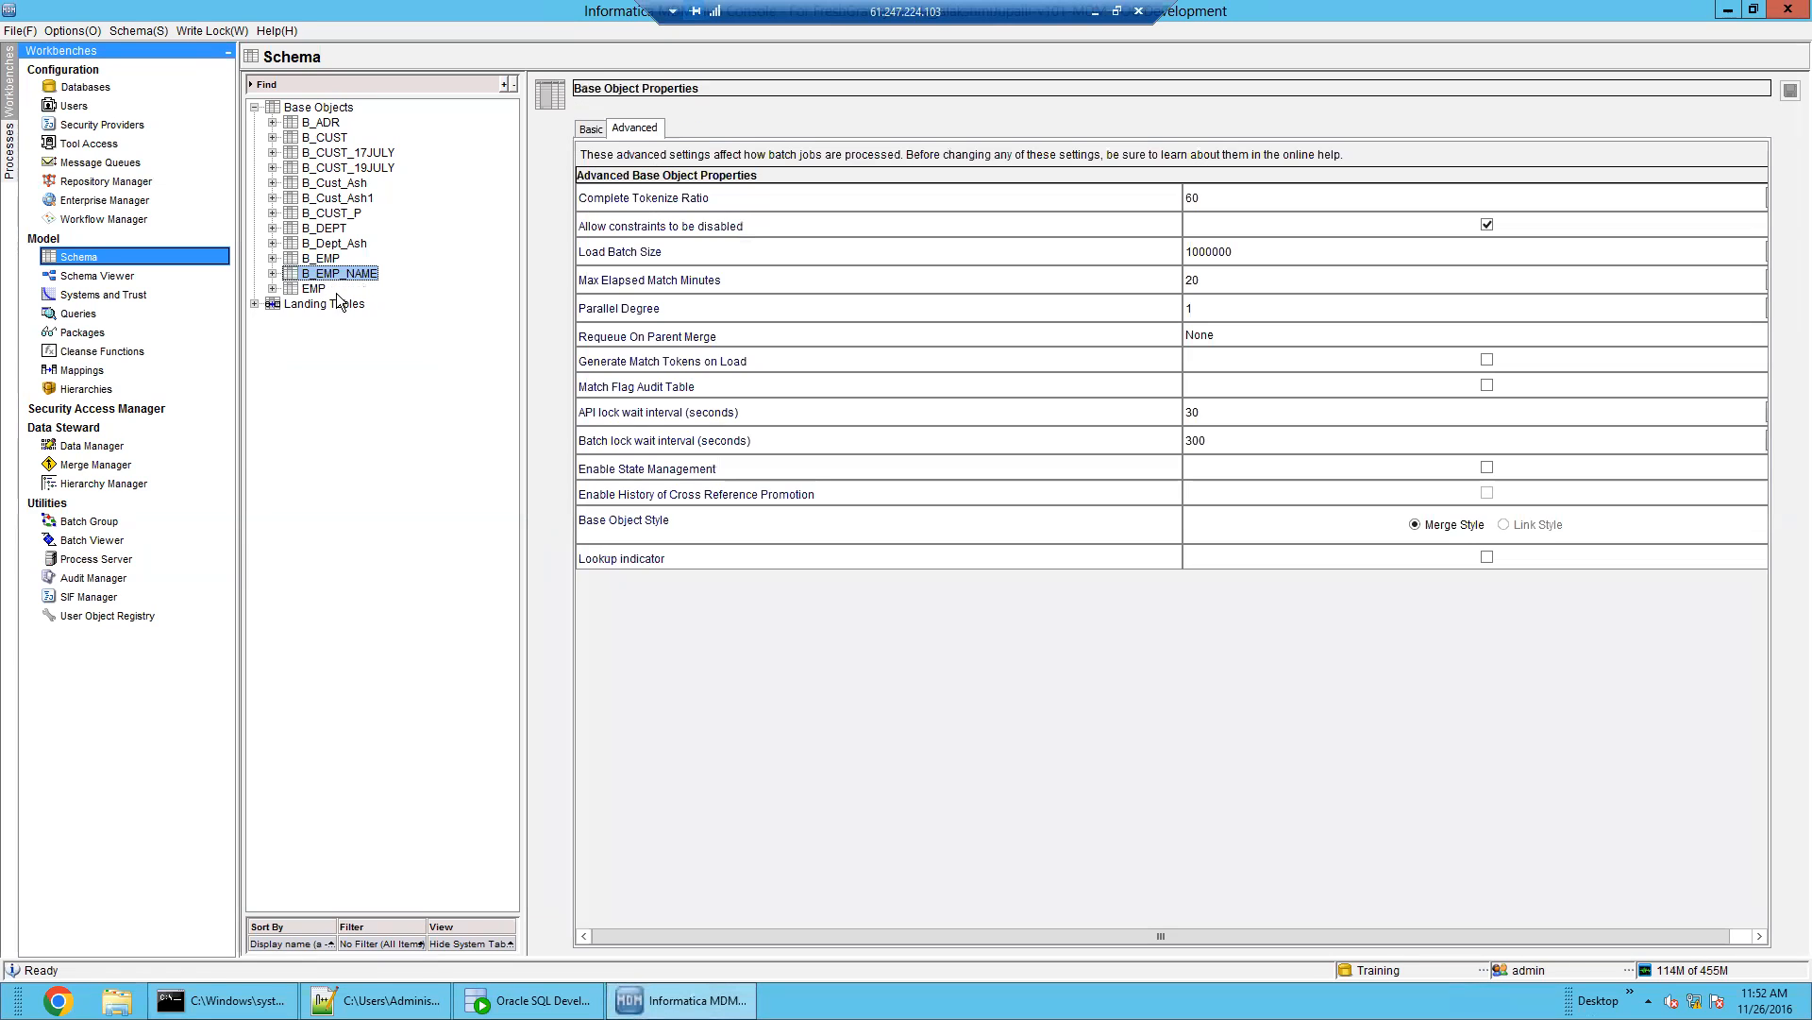
double_click(321, 260)
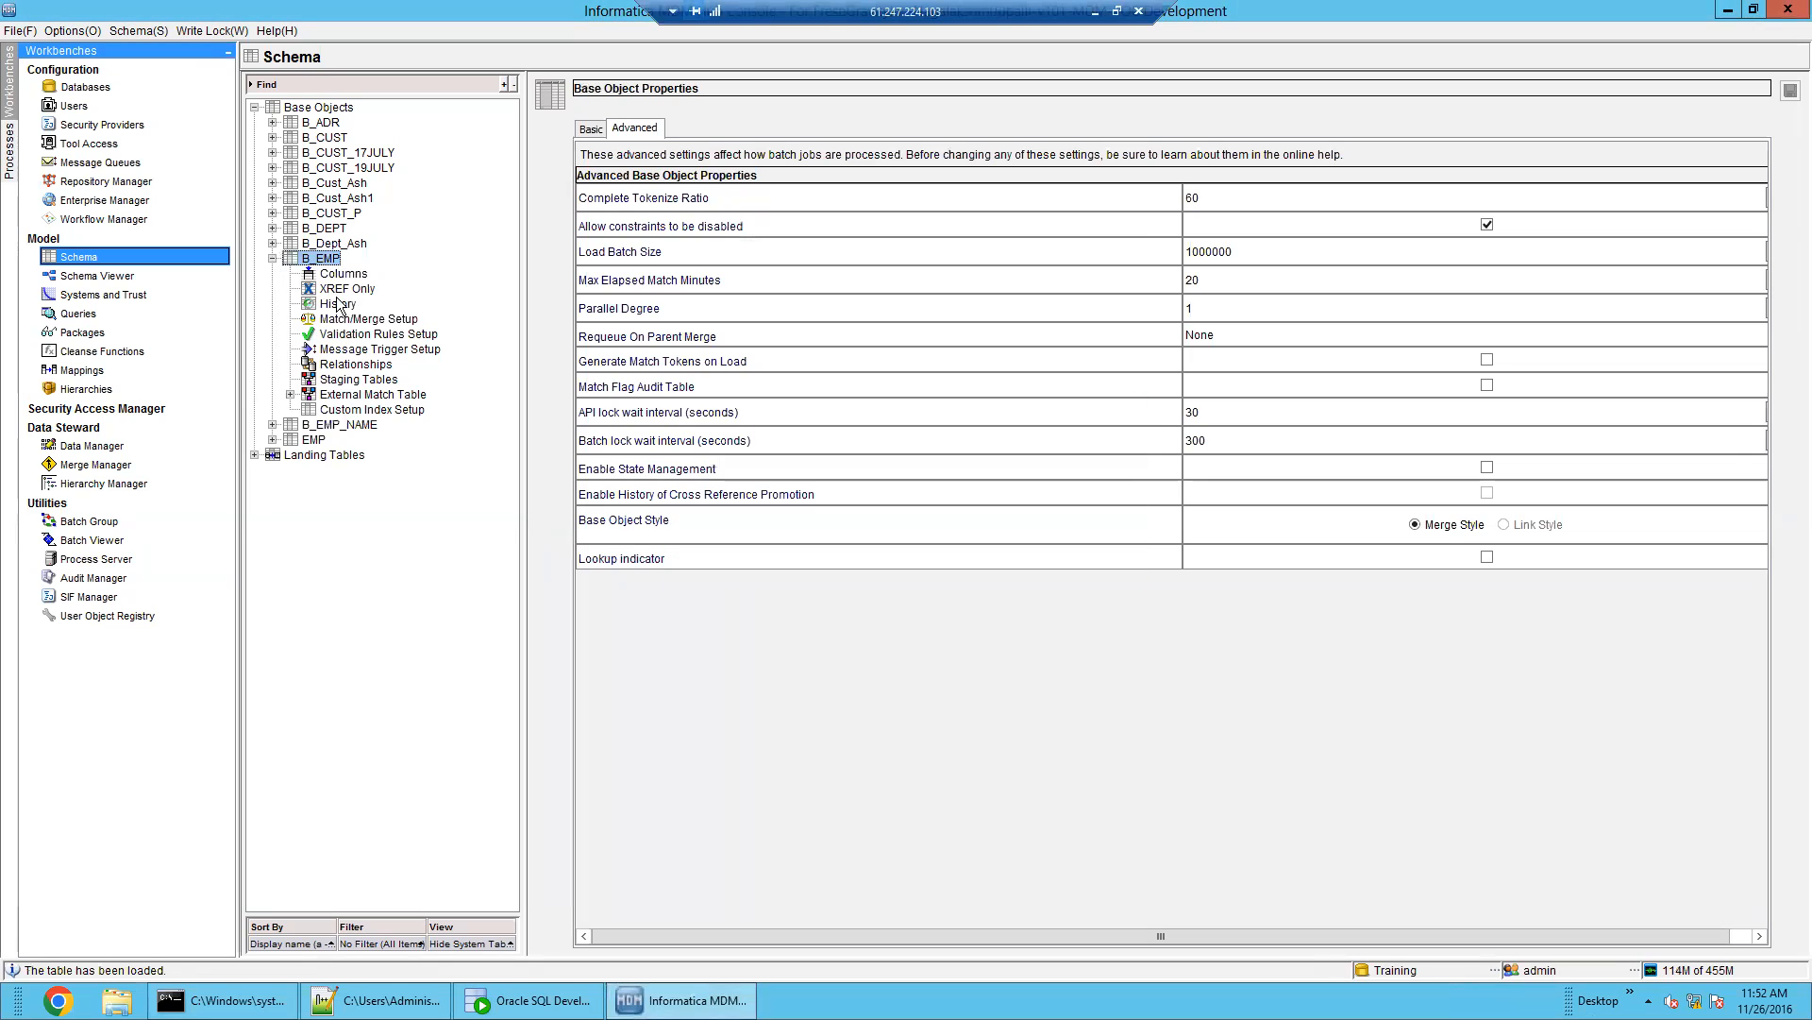
click(359, 370)
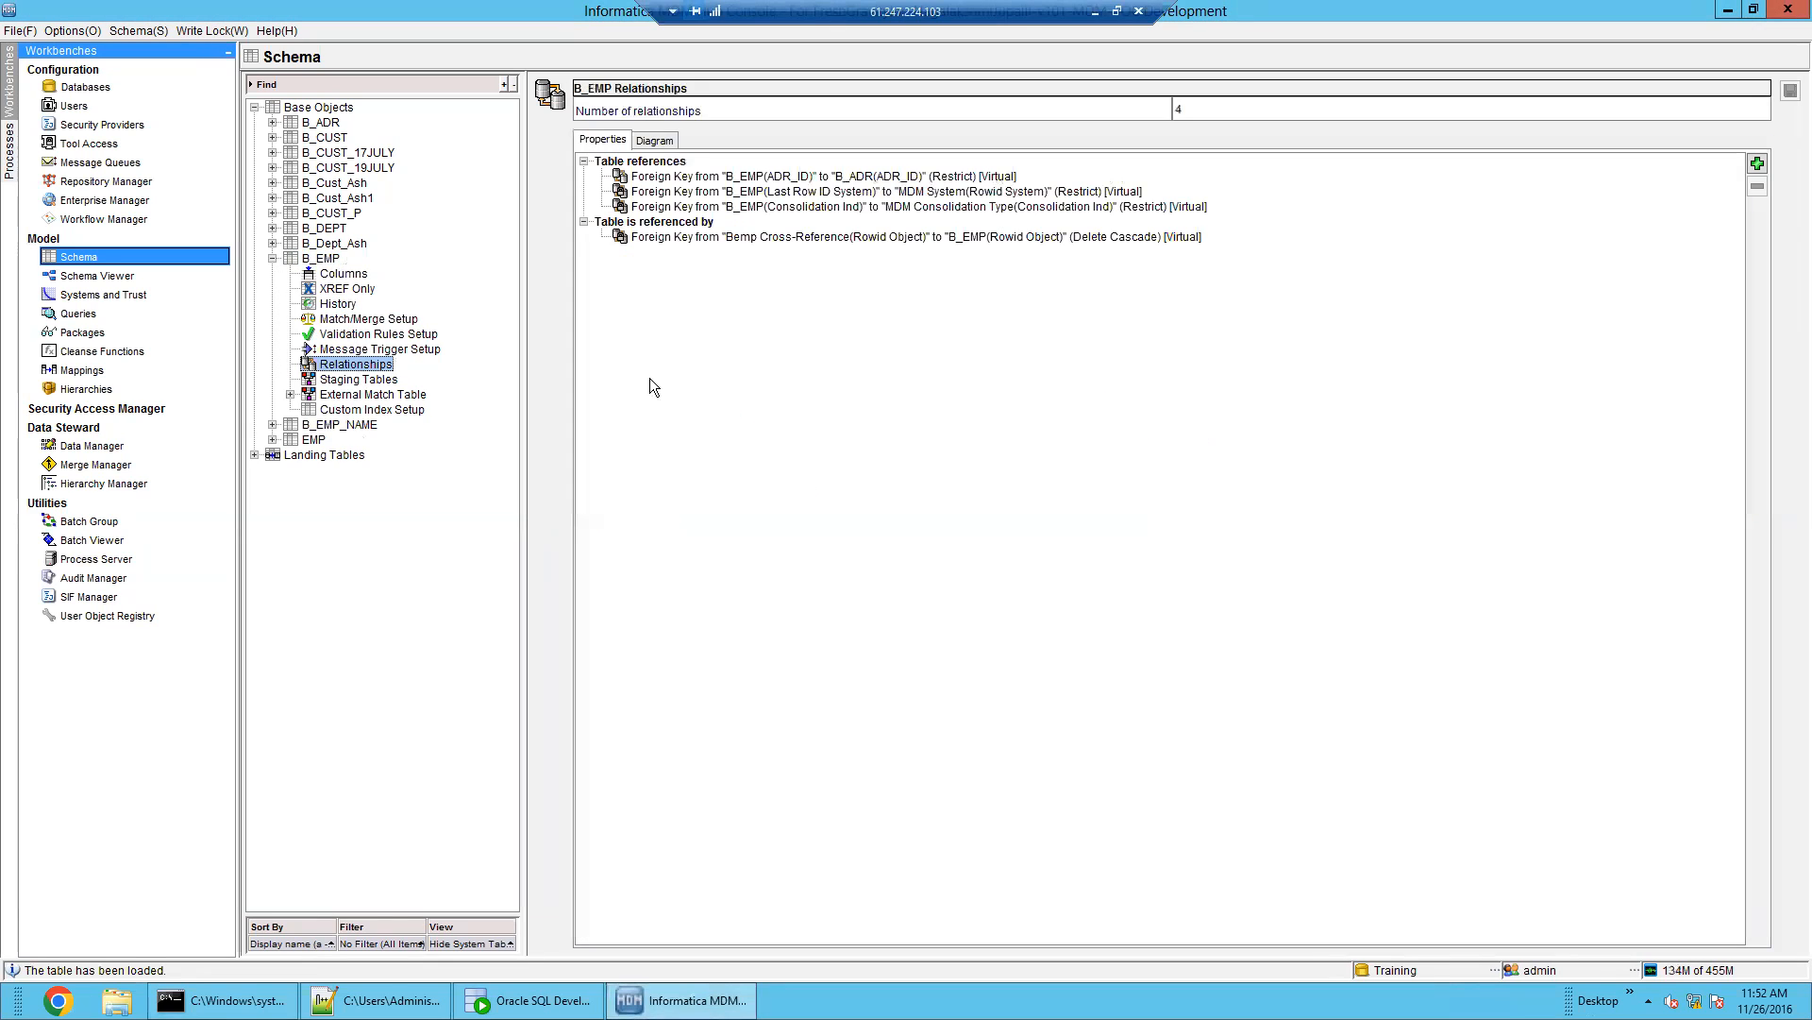
click(854, 179)
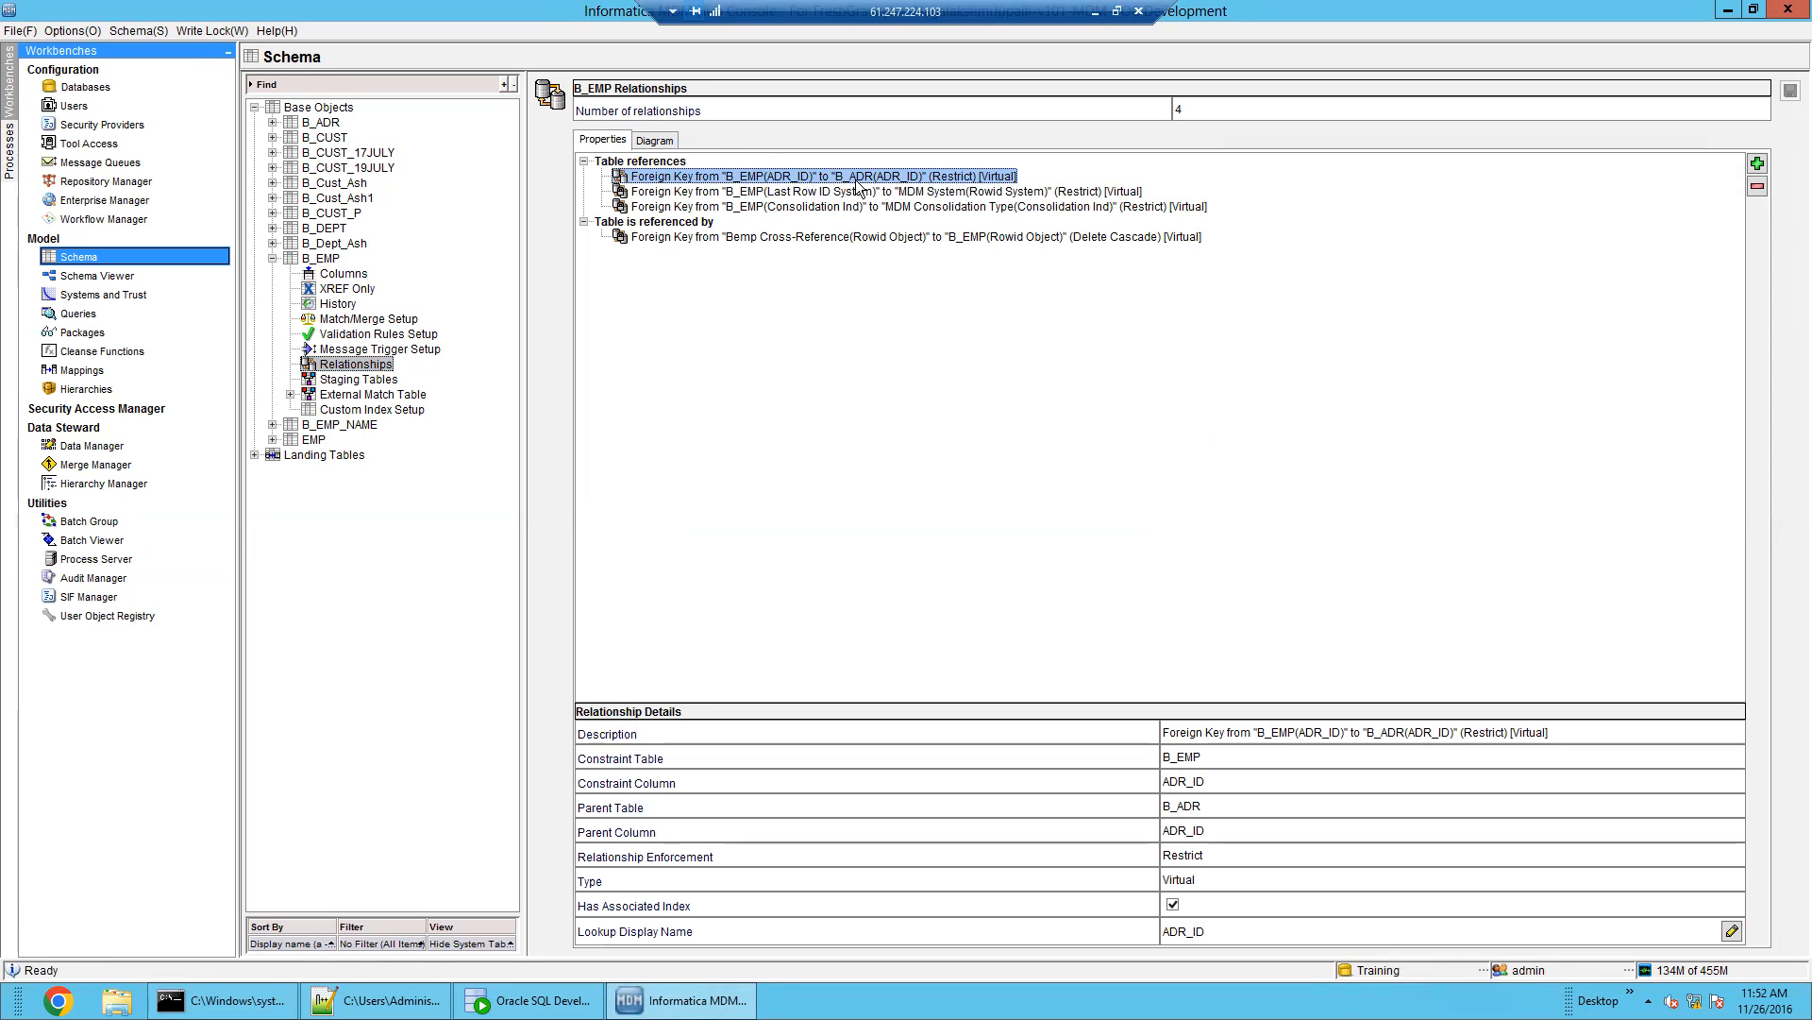
click(350, 276)
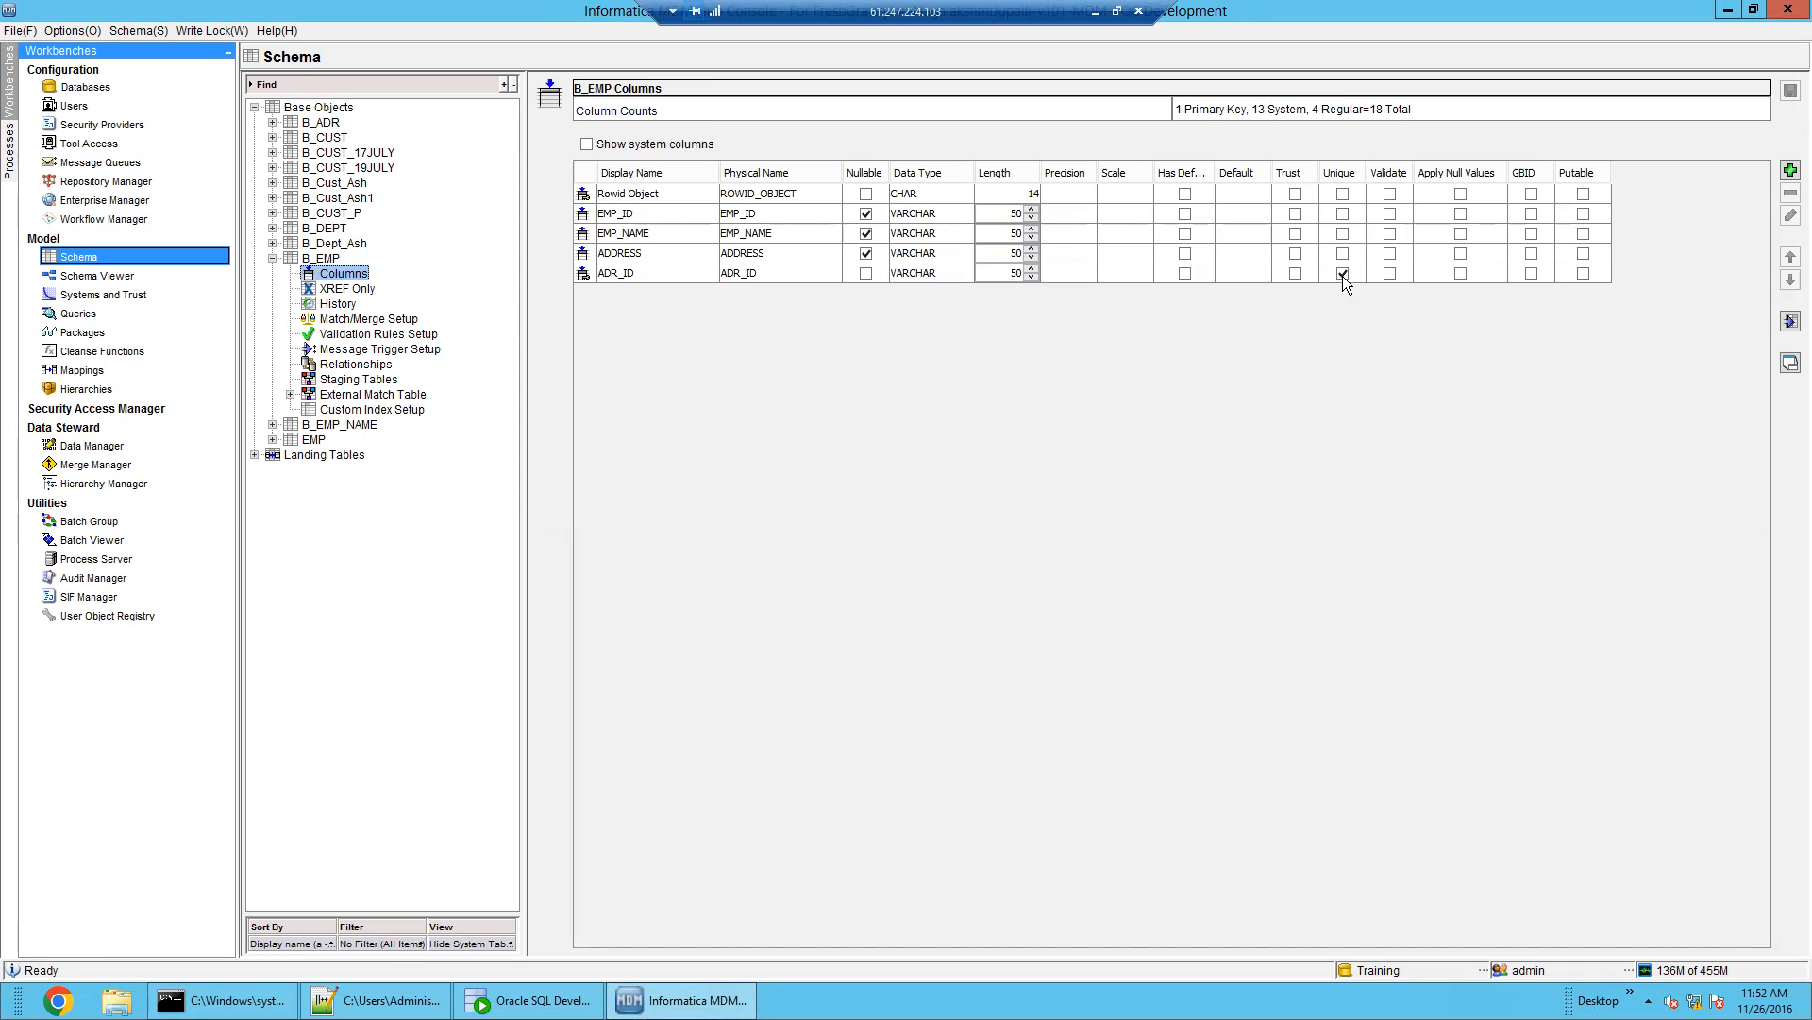
Inspect B_ADR's cross-reference settings and columns, checking the MATCH/merge setup step in the notes
double_click(323, 123)
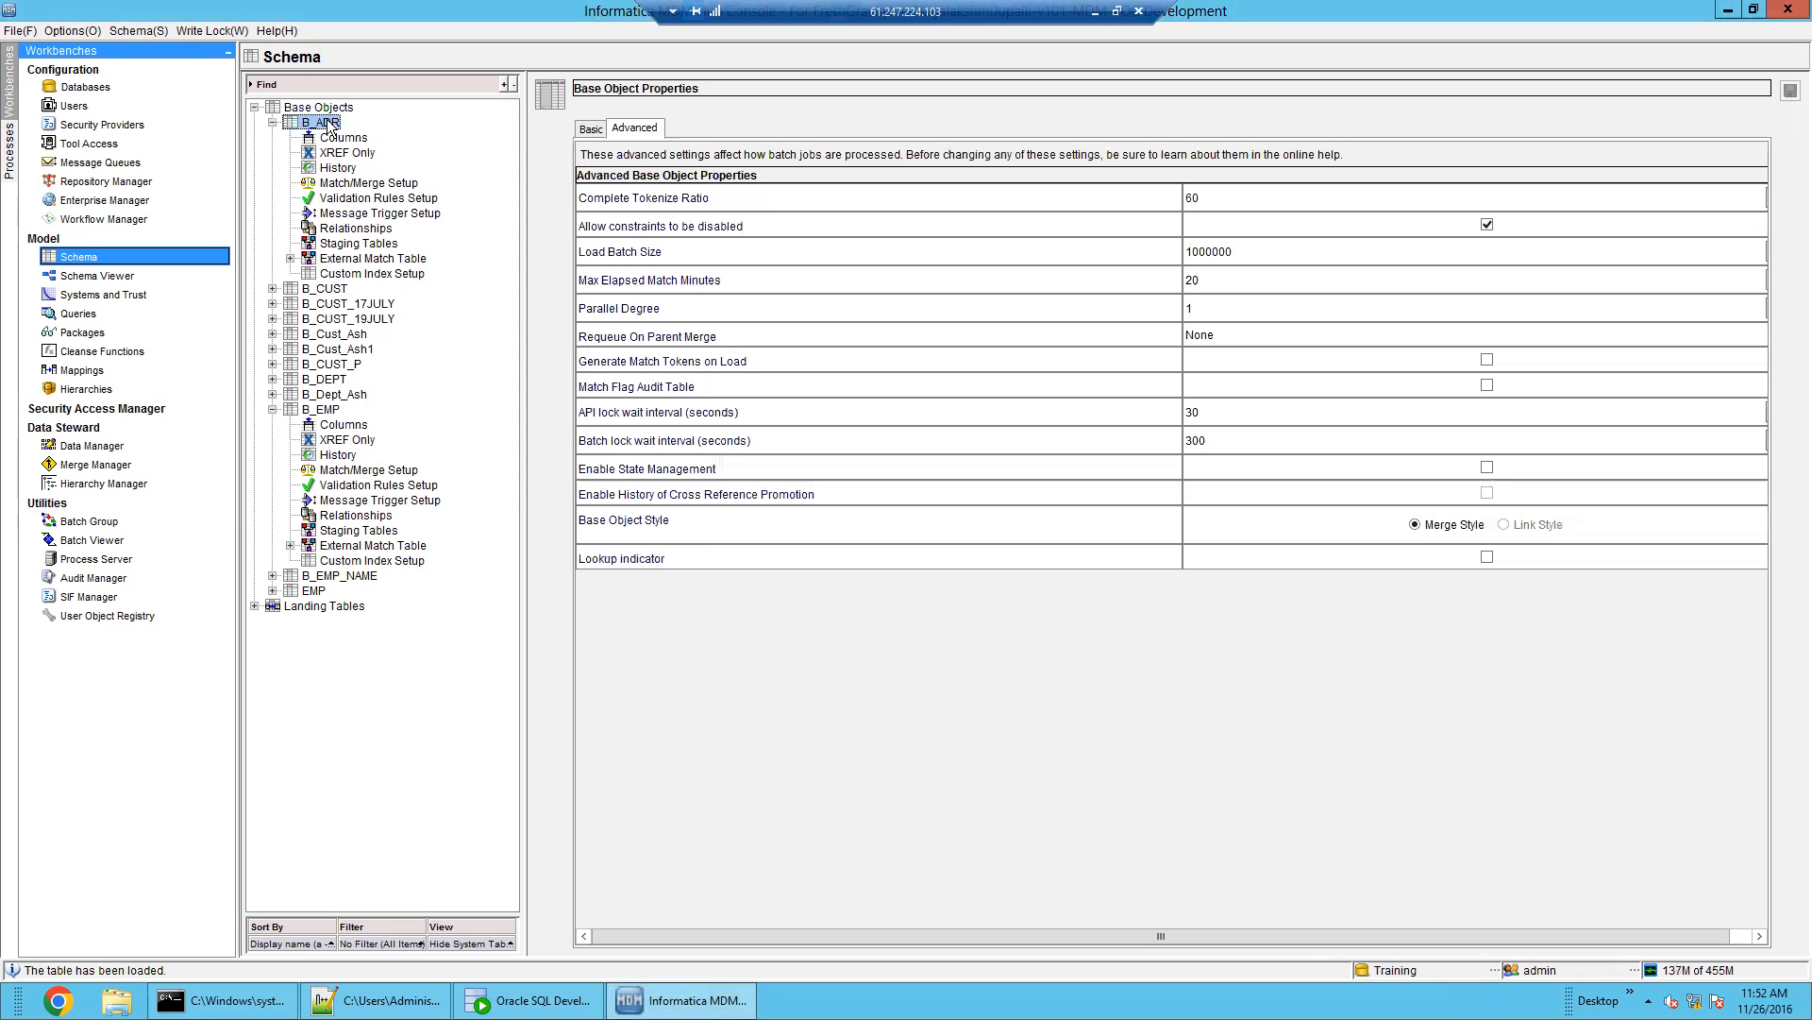
click(343, 153)
click(342, 138)
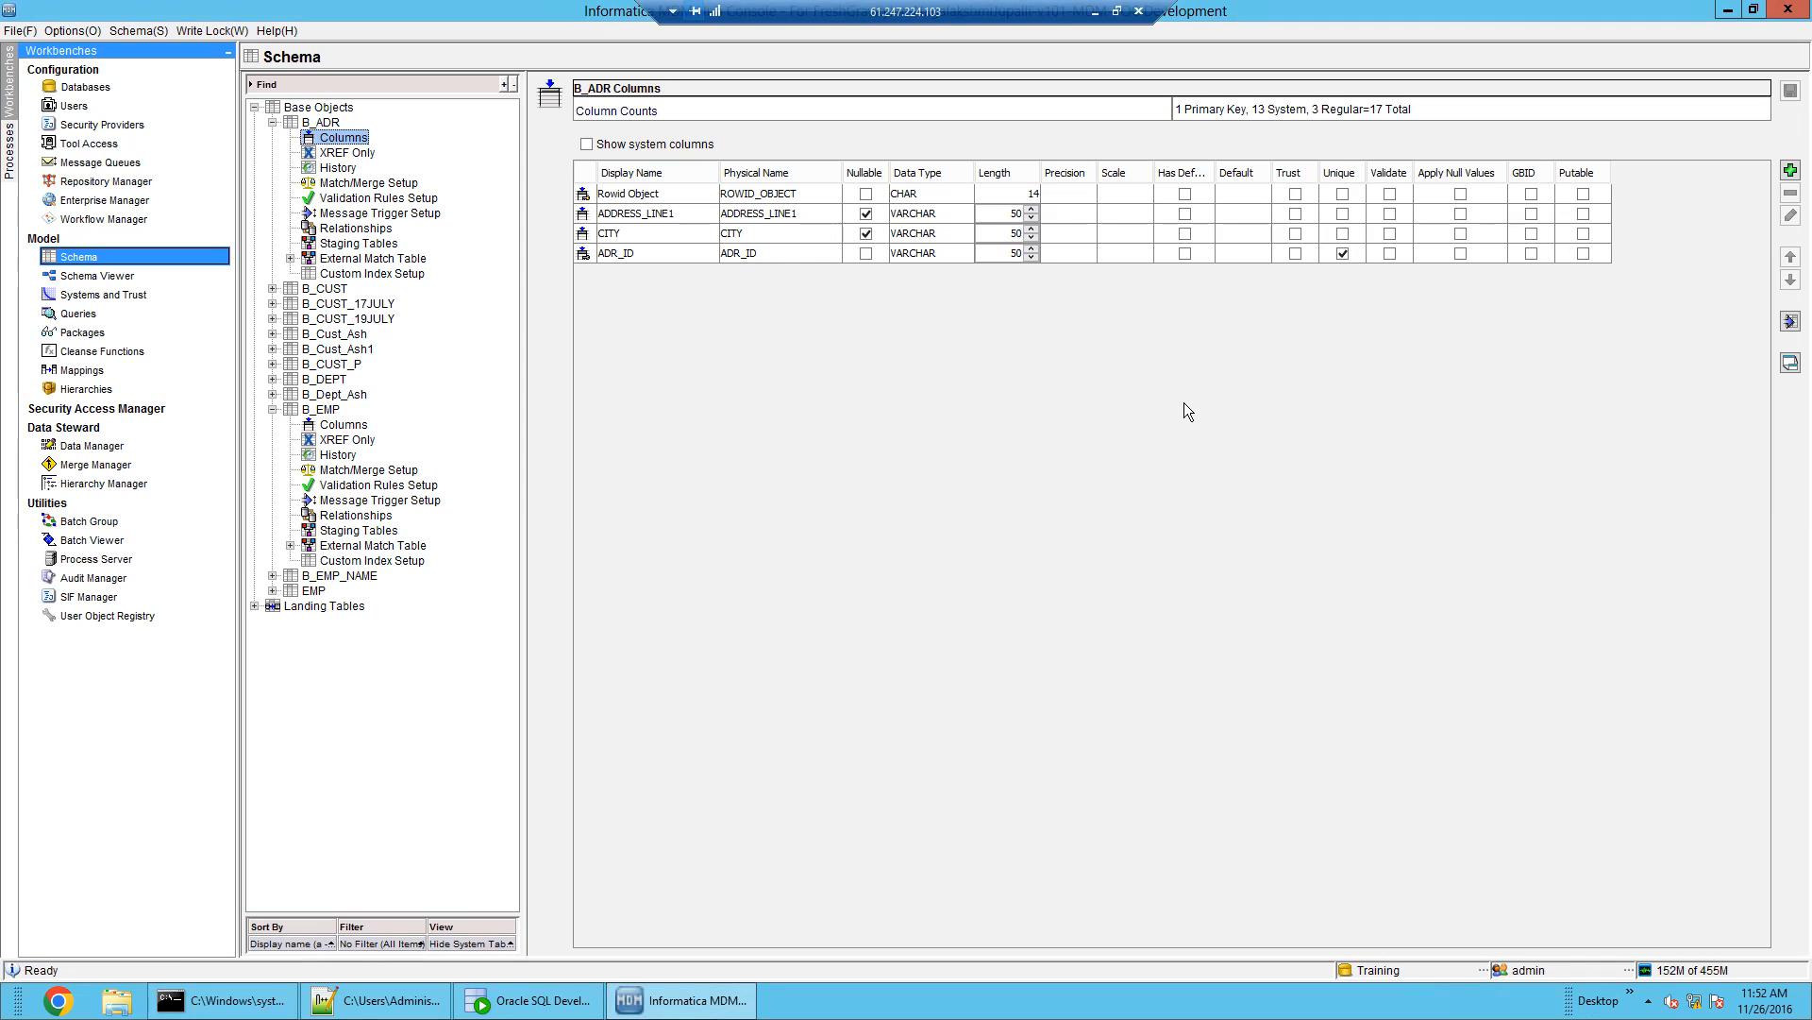
click(376, 1000)
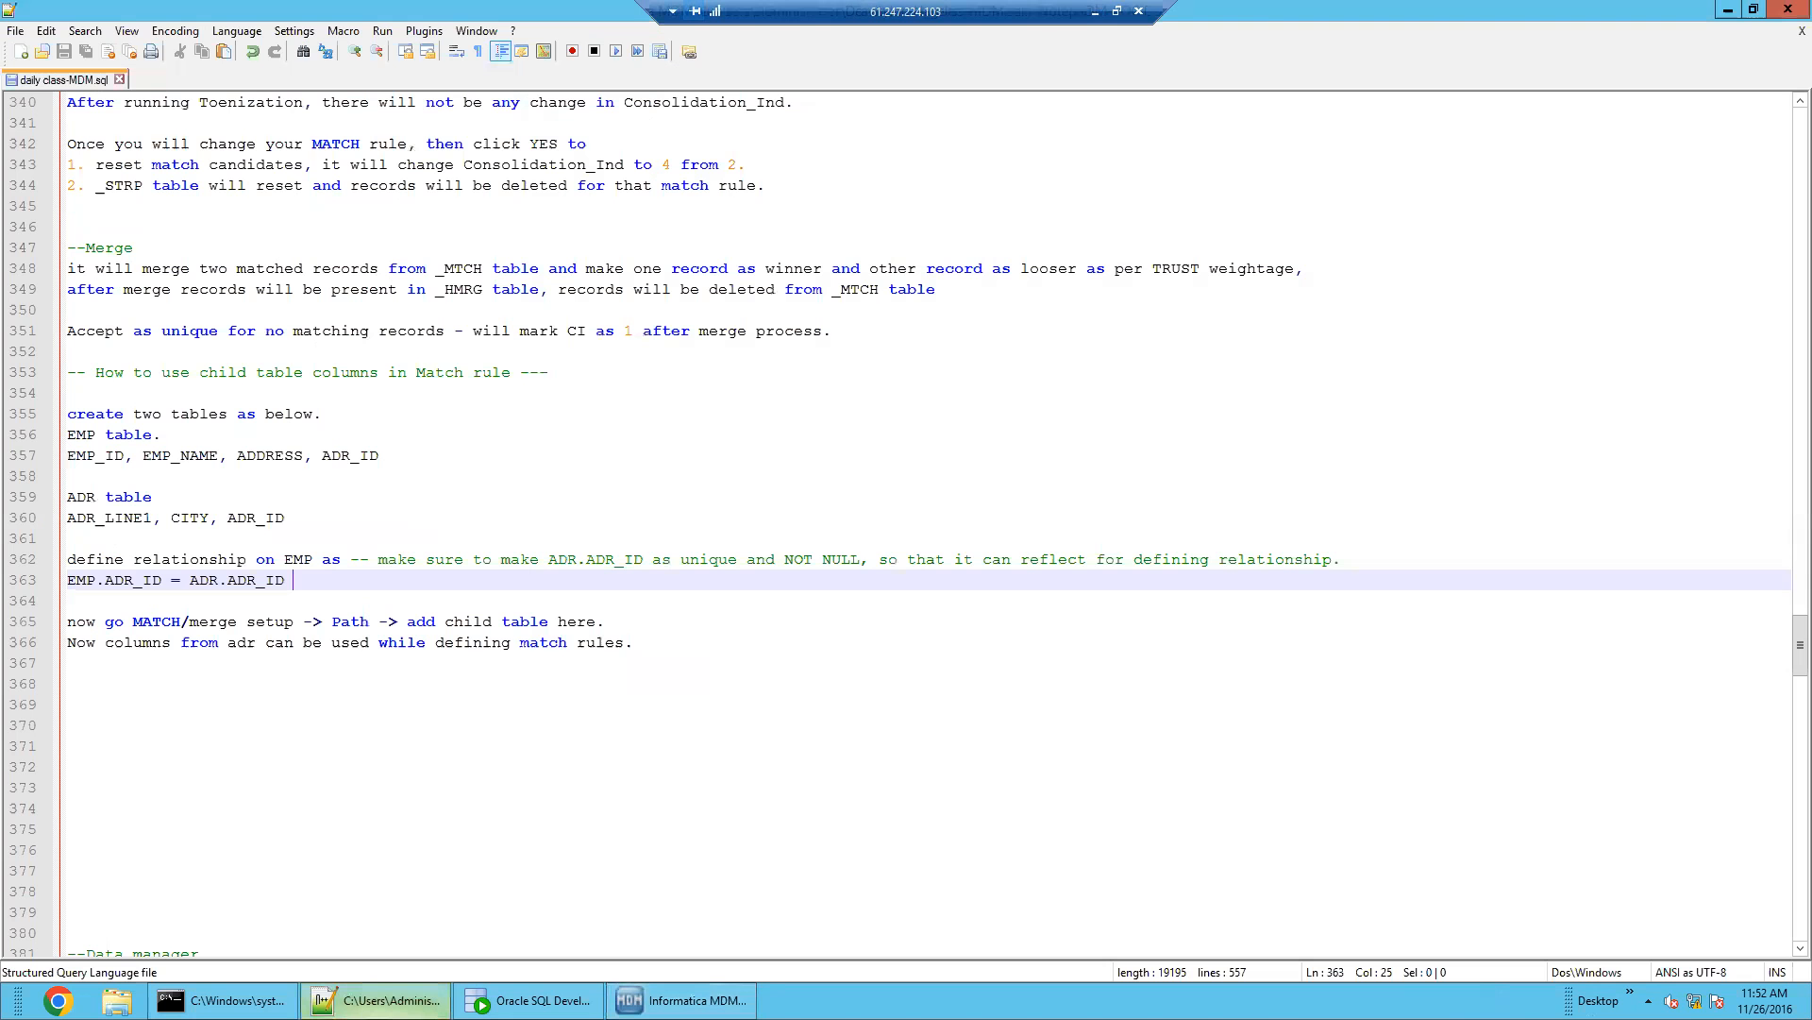
click(325, 740)
drag(133, 621, 265, 621)
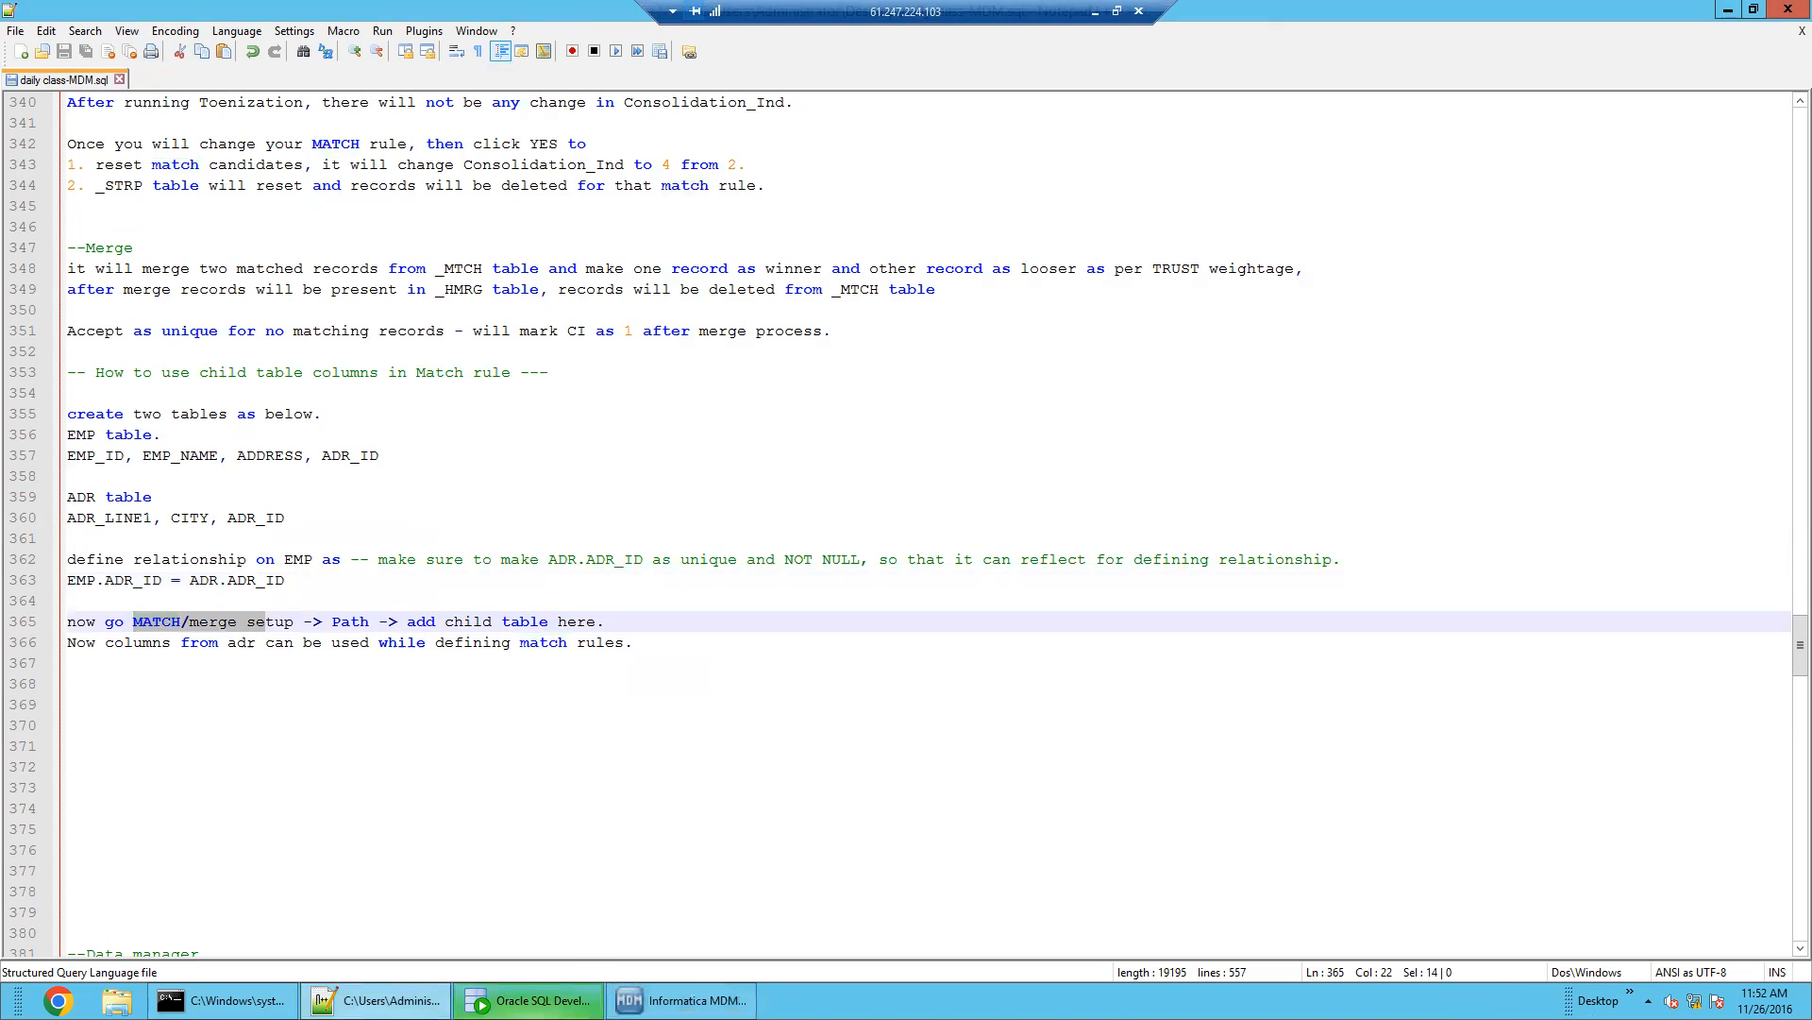
click(679, 1000)
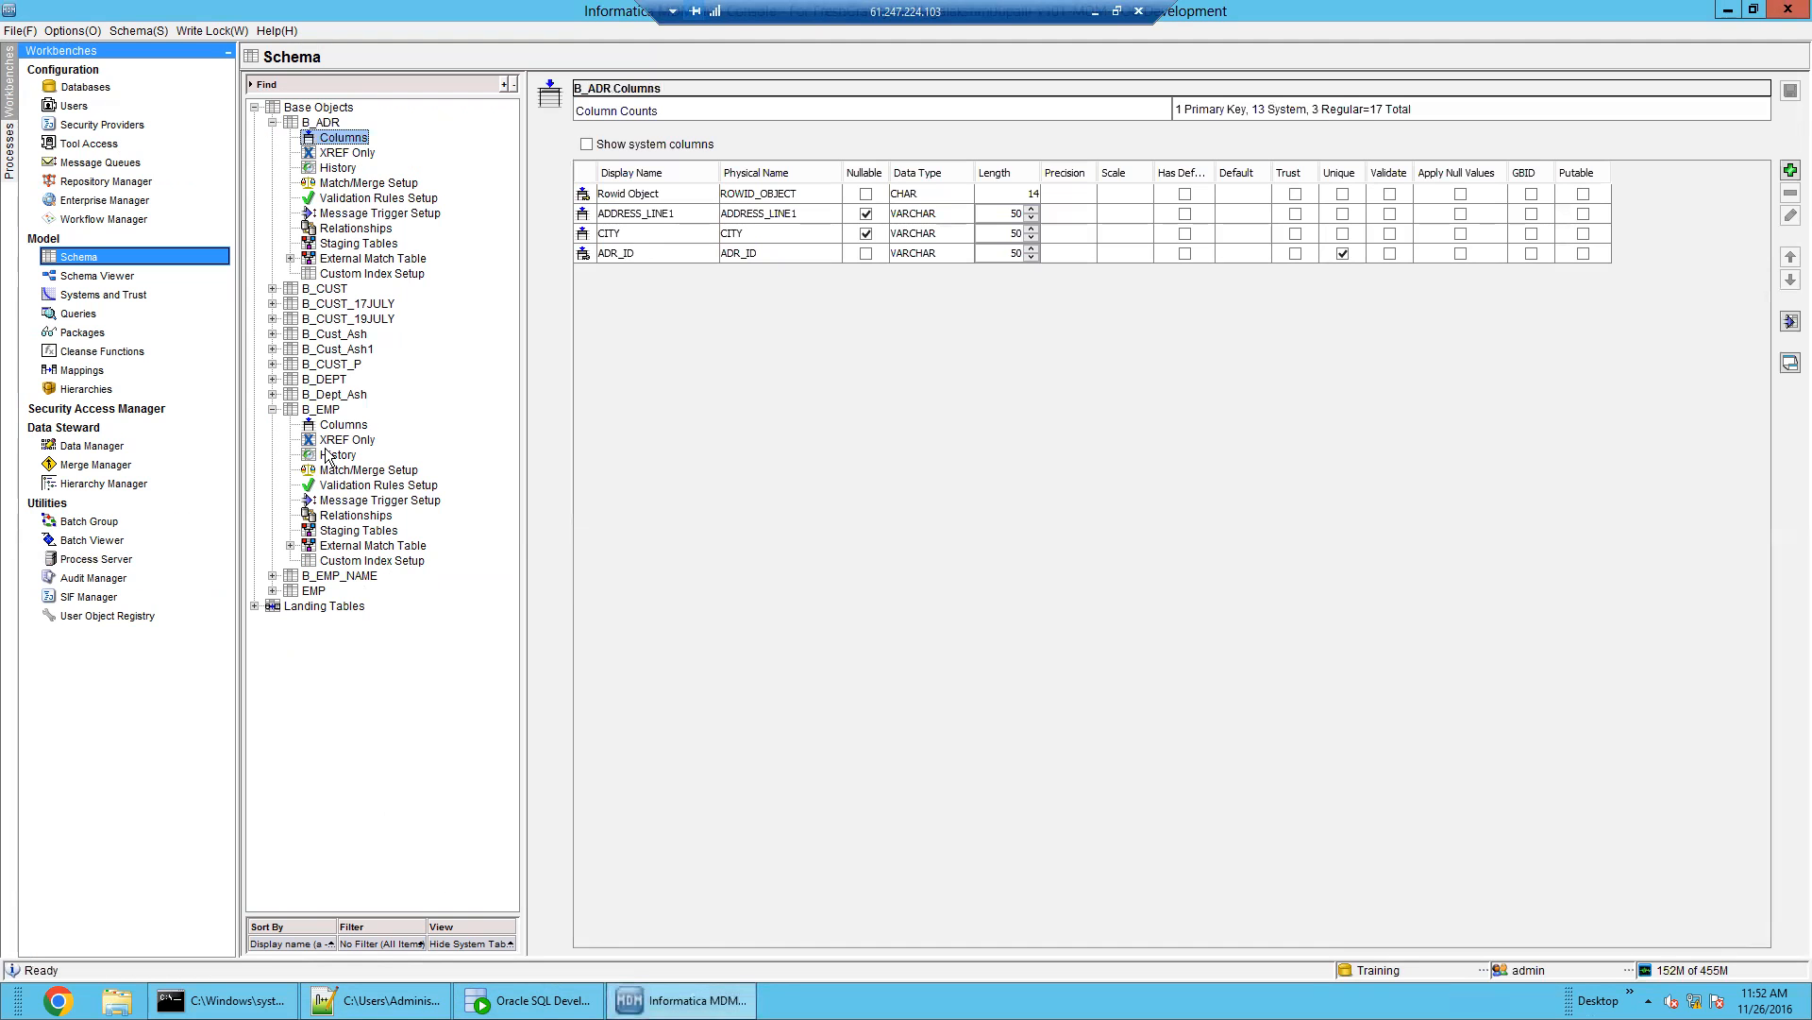
double_click(323, 123)
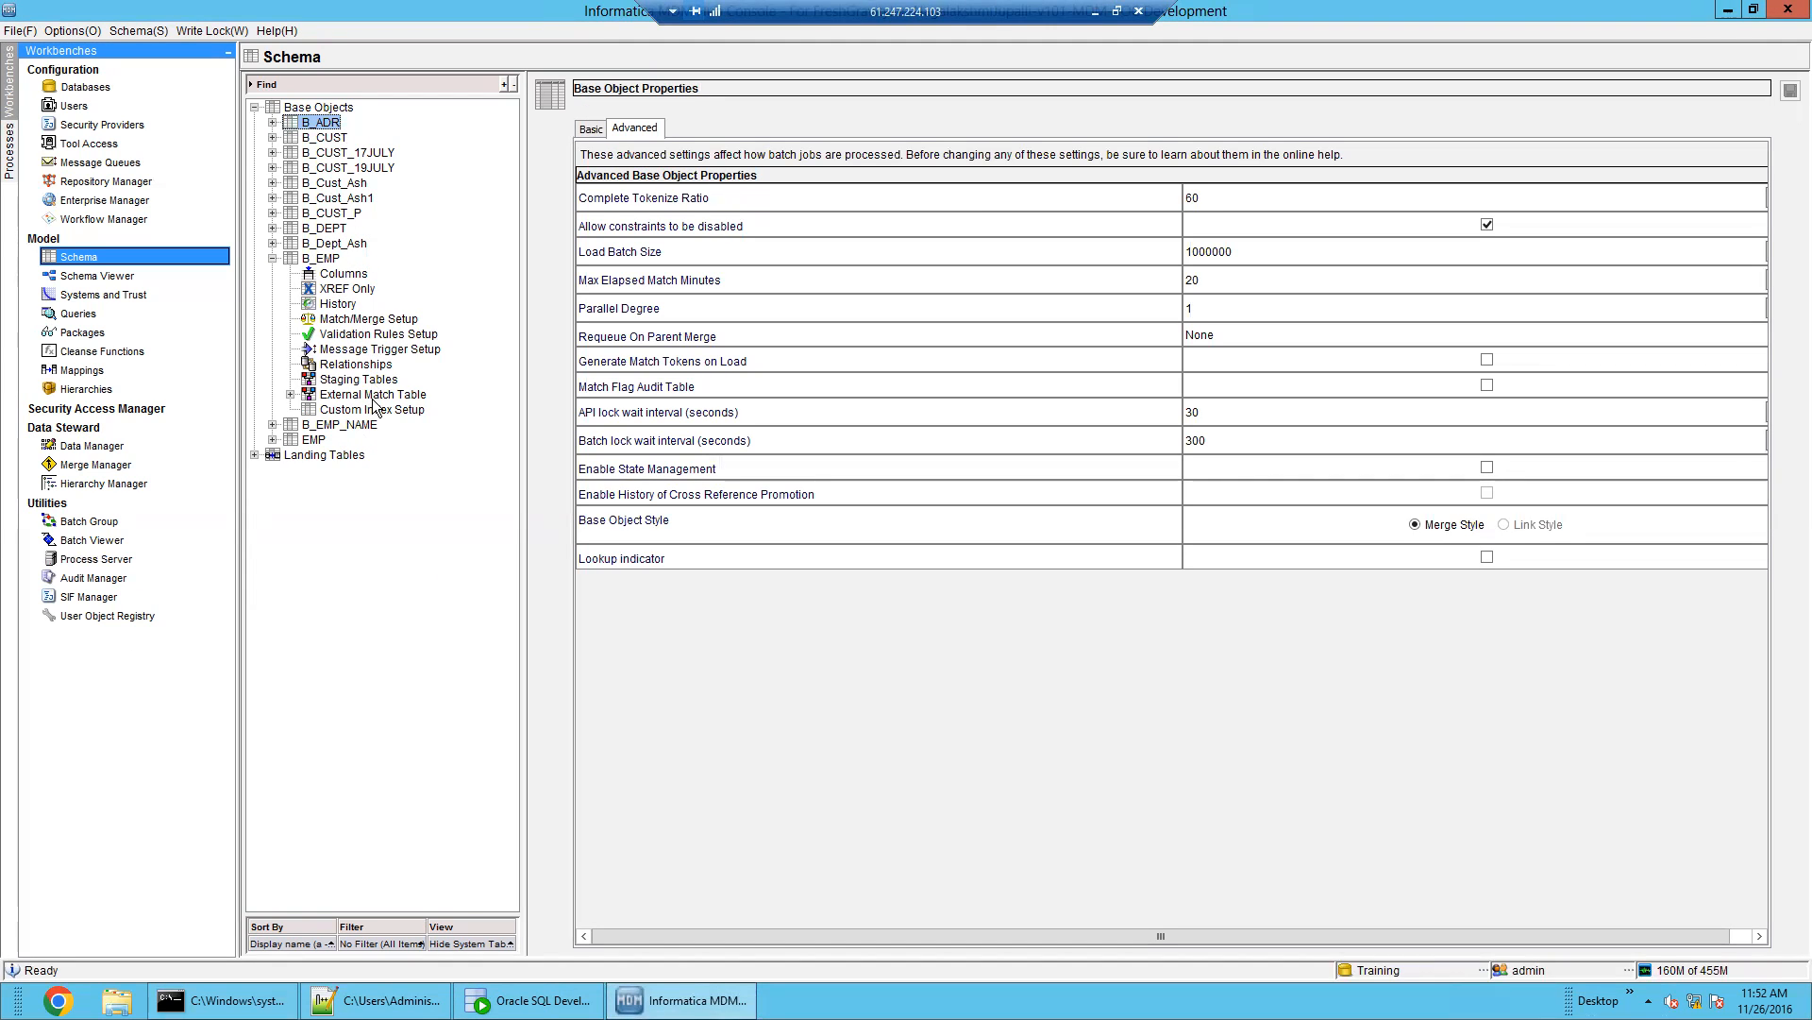
Open B_EMP's Match/Merge Setup and try adding a match rule set, dismissing the missing match columns warning
click(373, 319)
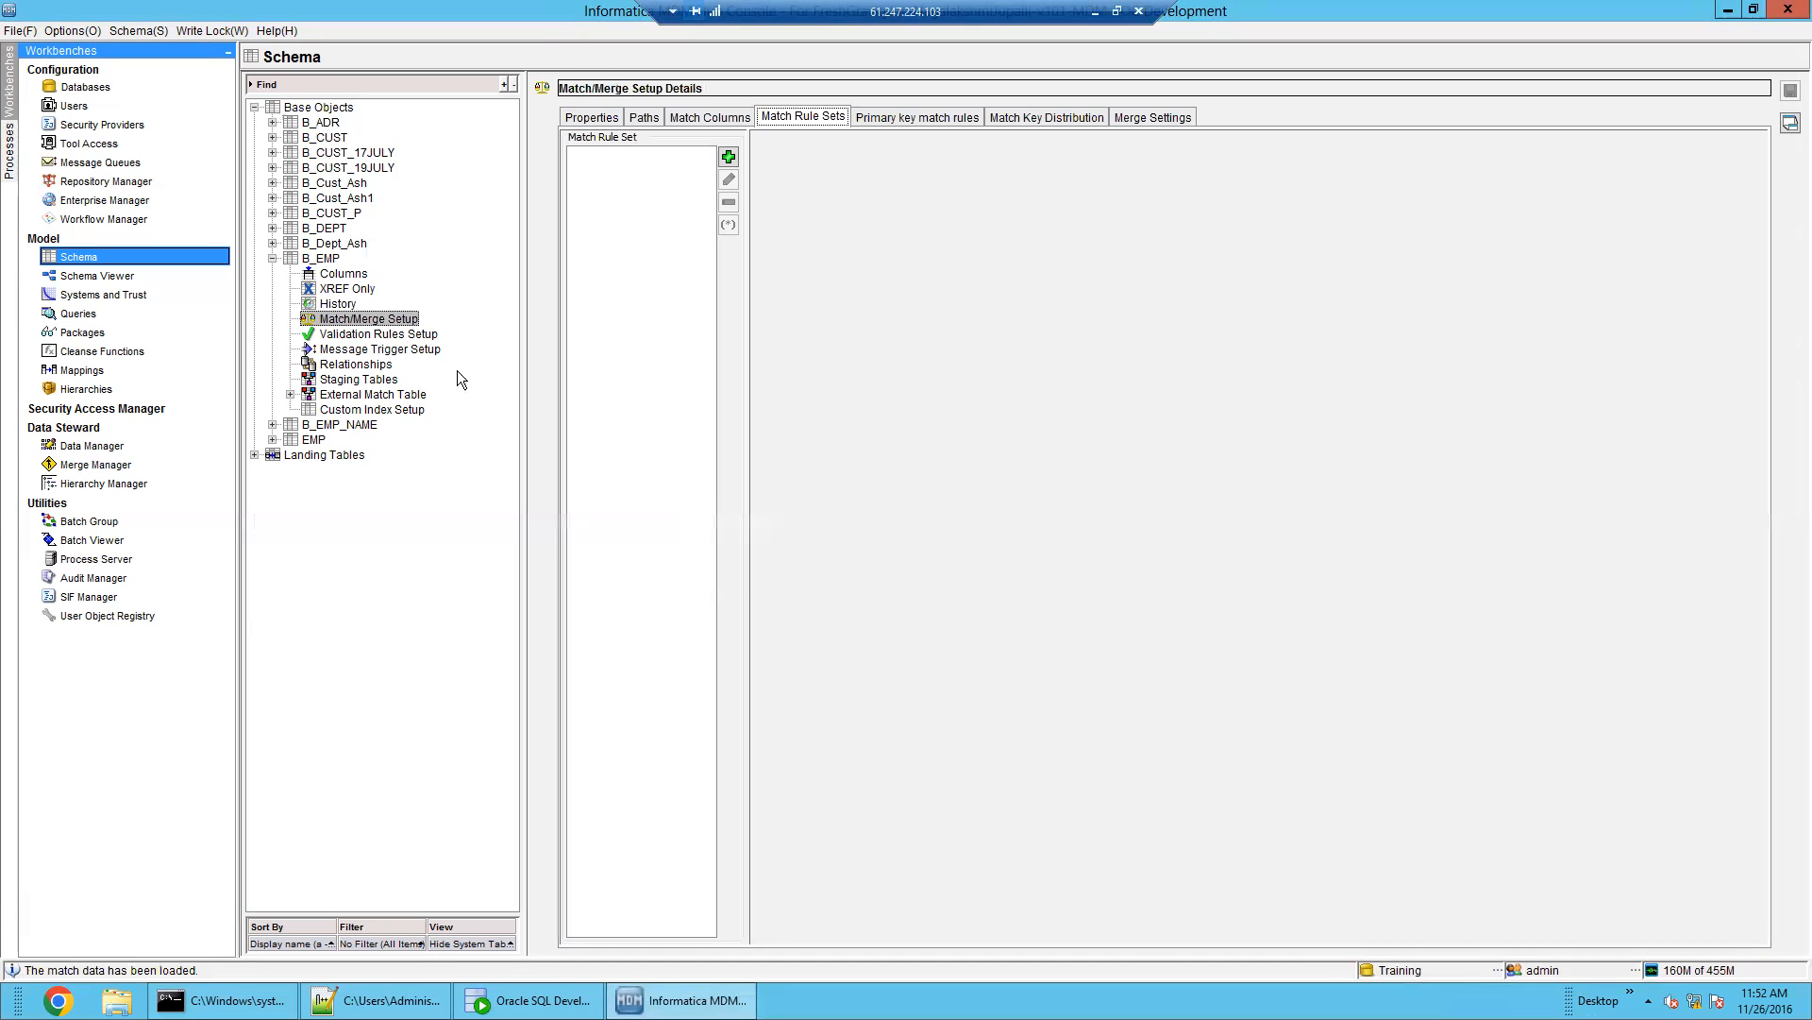
click(729, 157)
click(1279, 573)
click(192, 29)
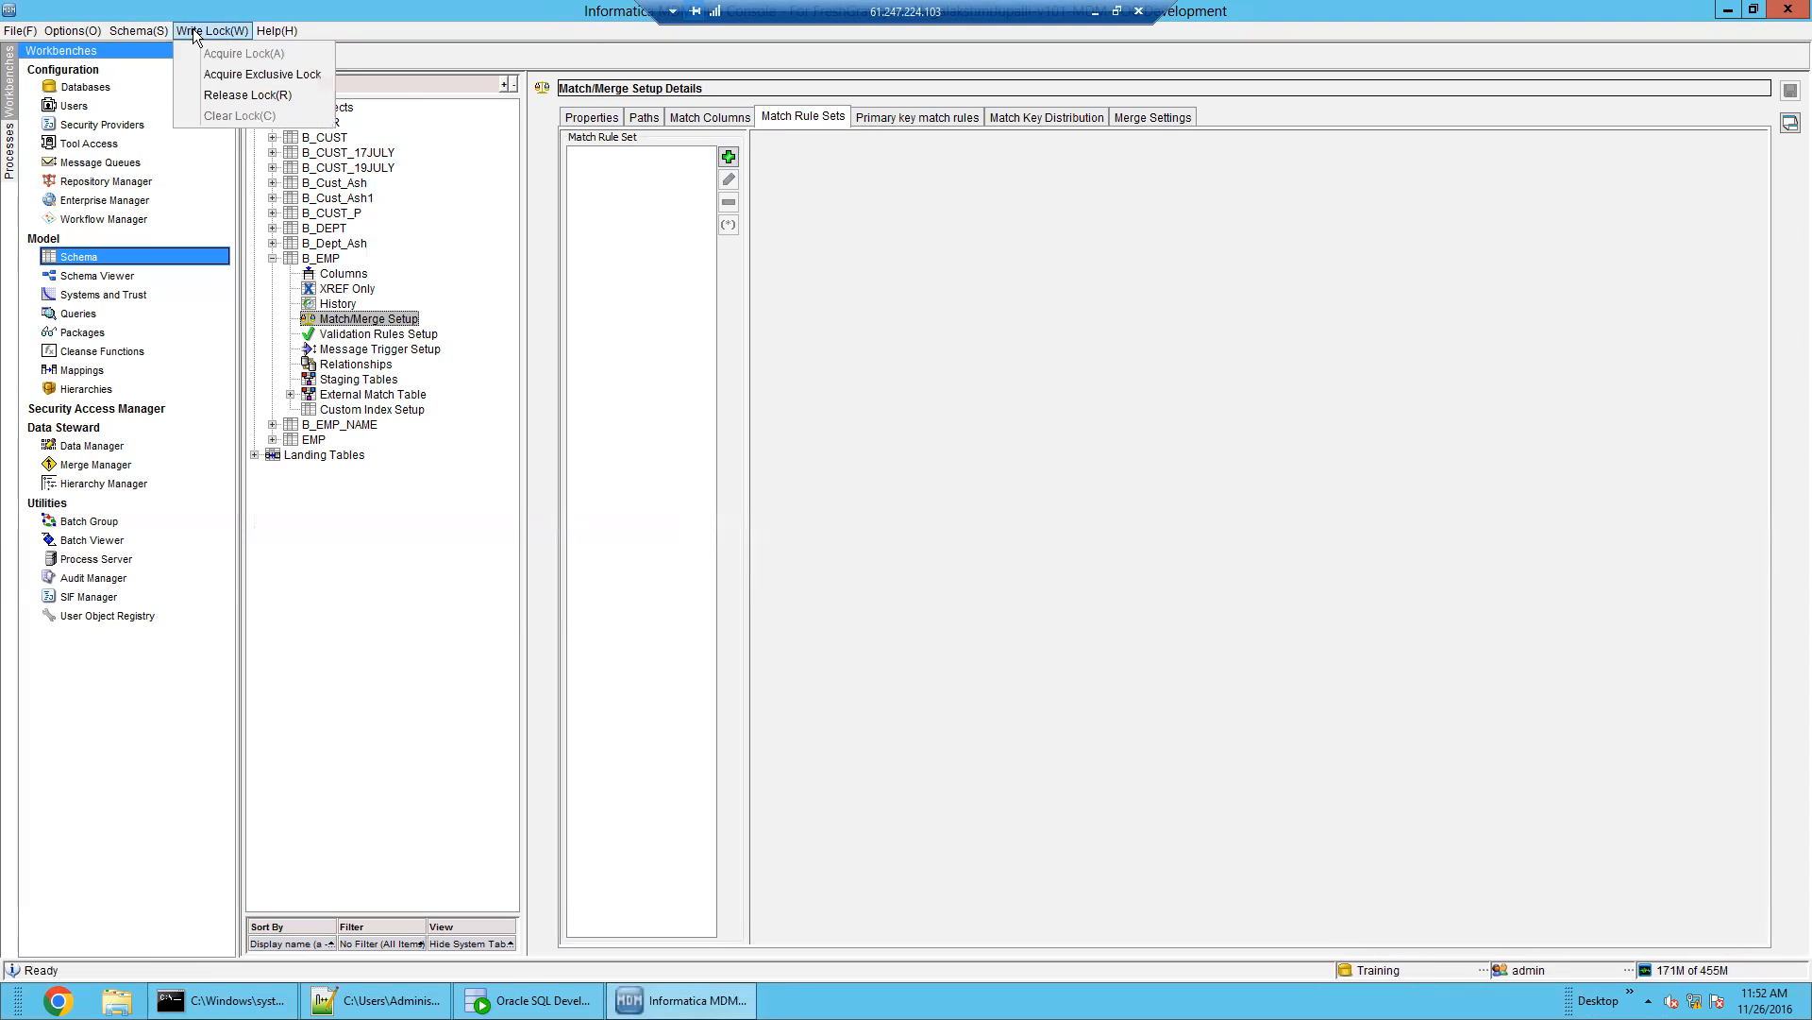
click(612, 202)
click(727, 157)
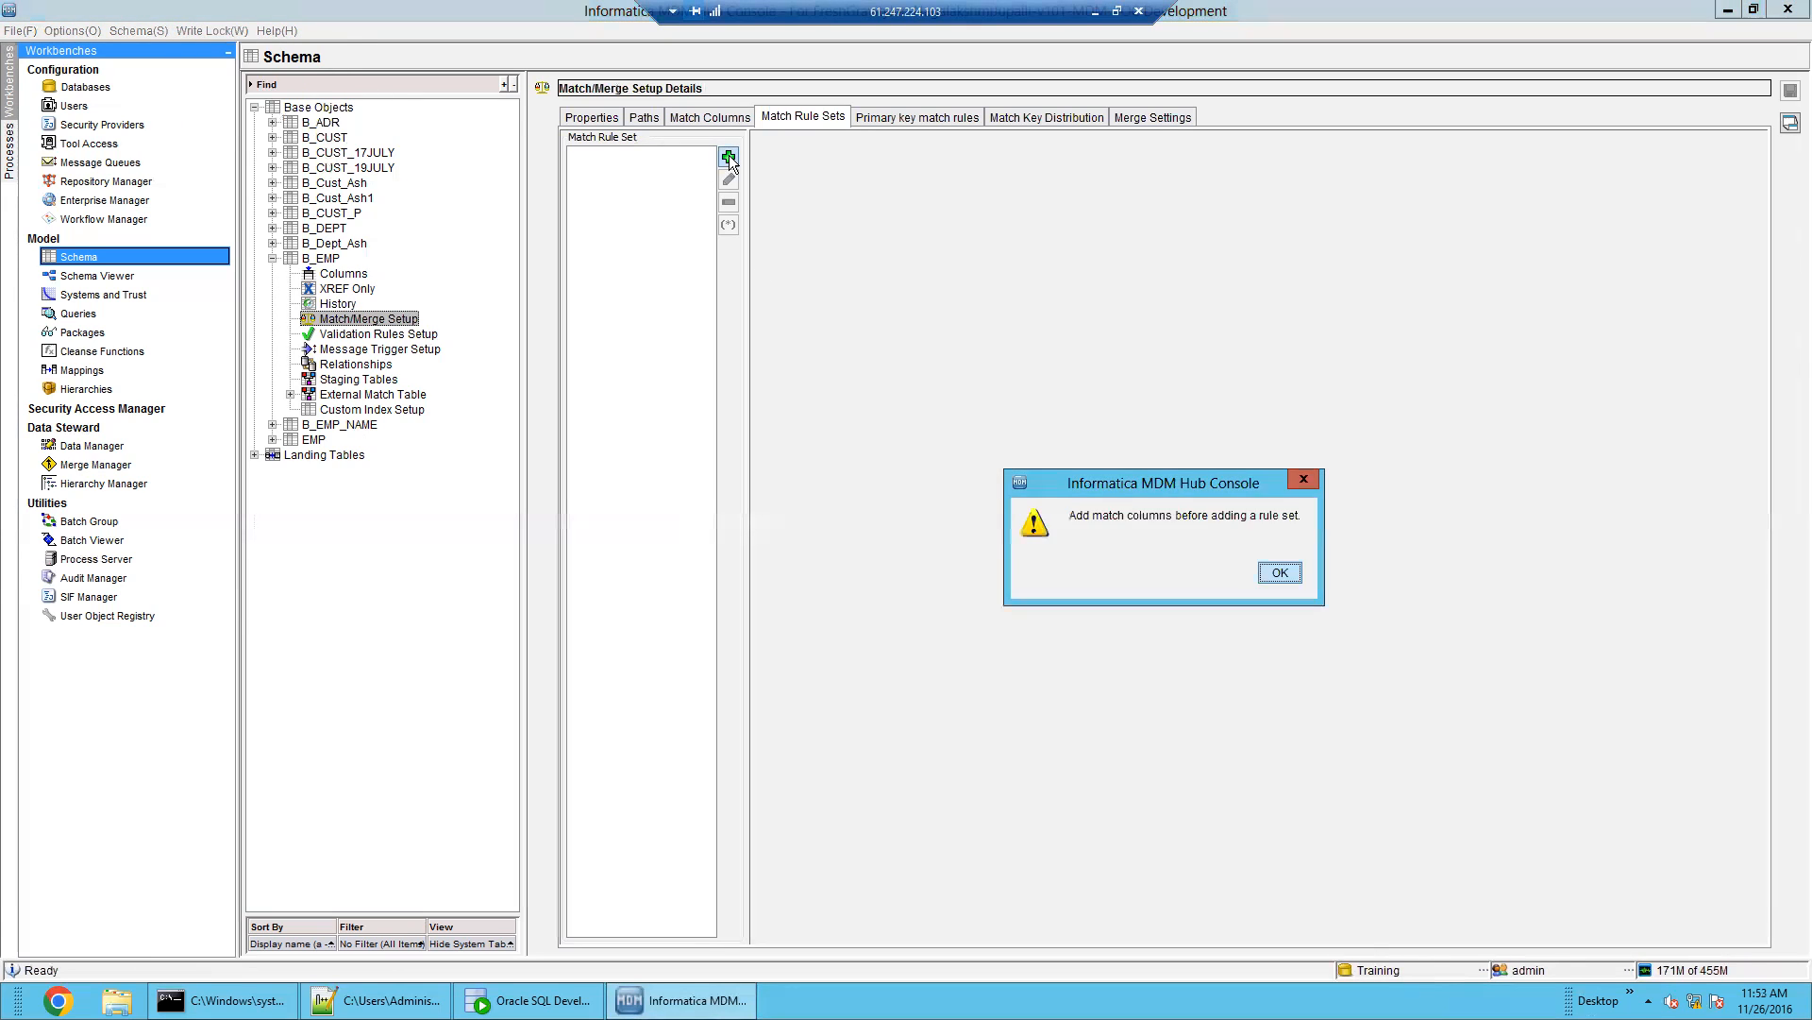
click(1279, 572)
click(800, 118)
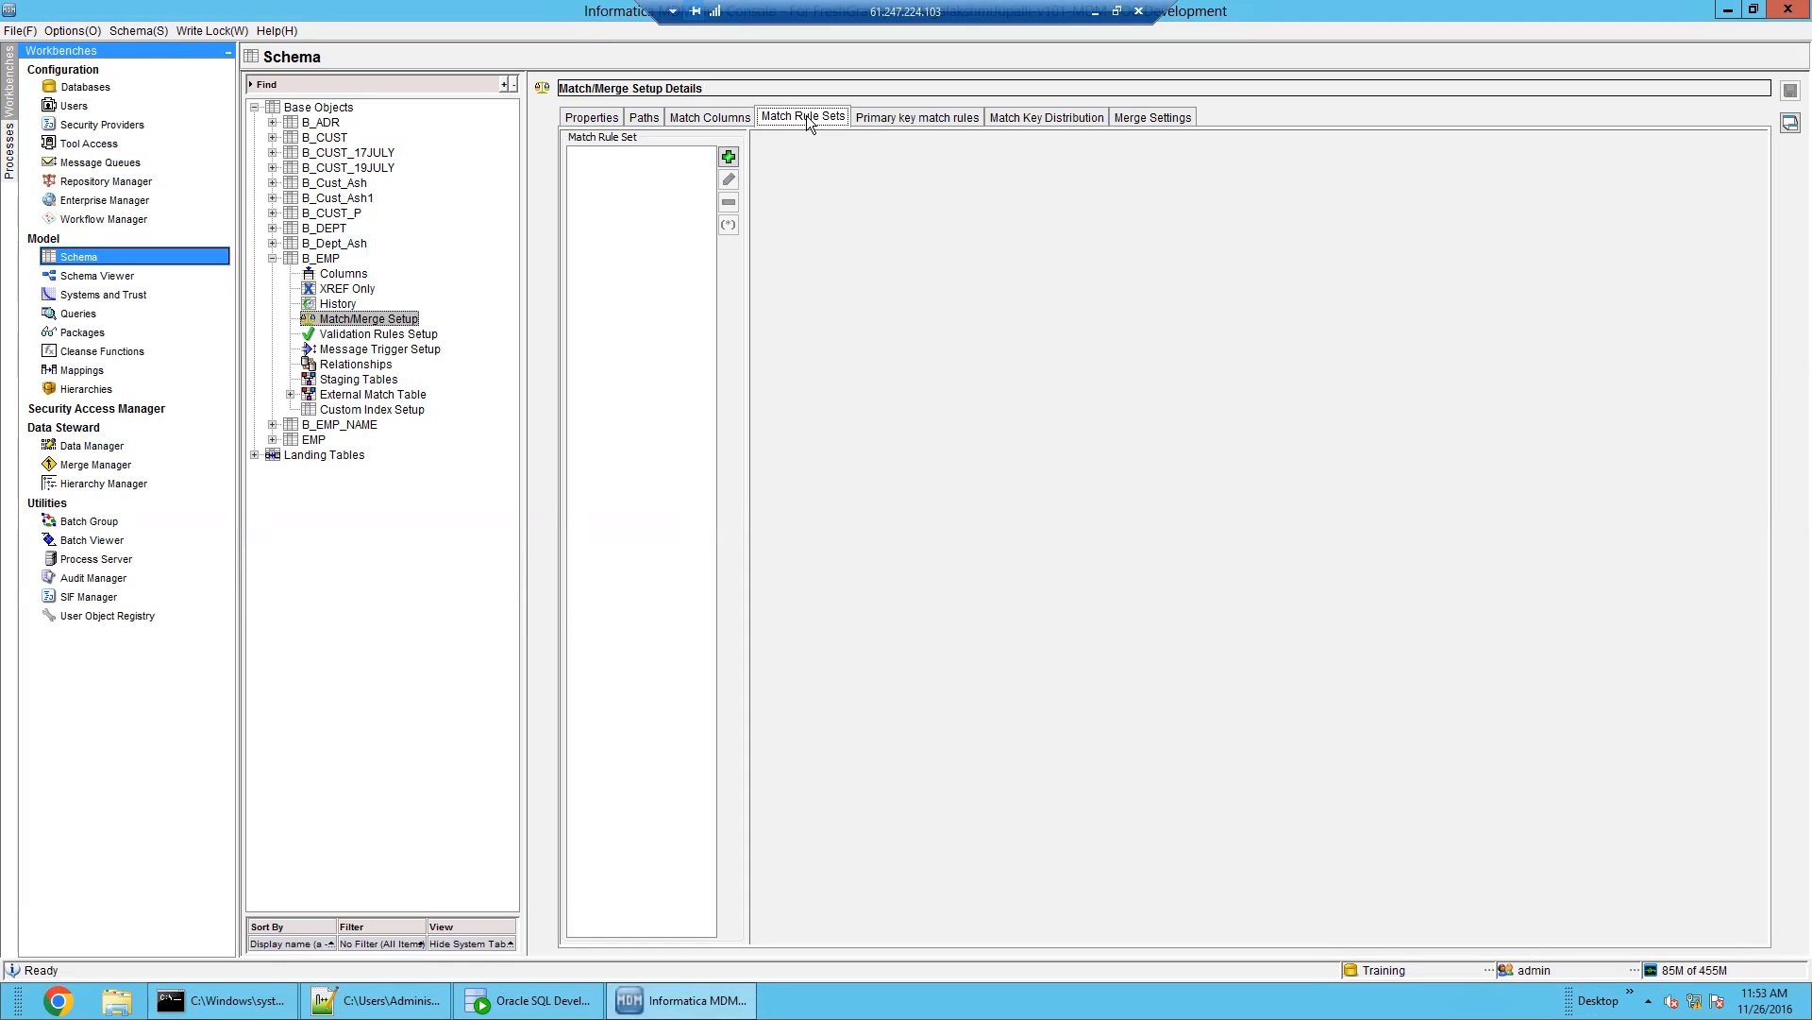
On the Properties tab, keep the Fuzzy strategy and set Accept All Unmatched Rows as Unique to Yes
click(578, 118)
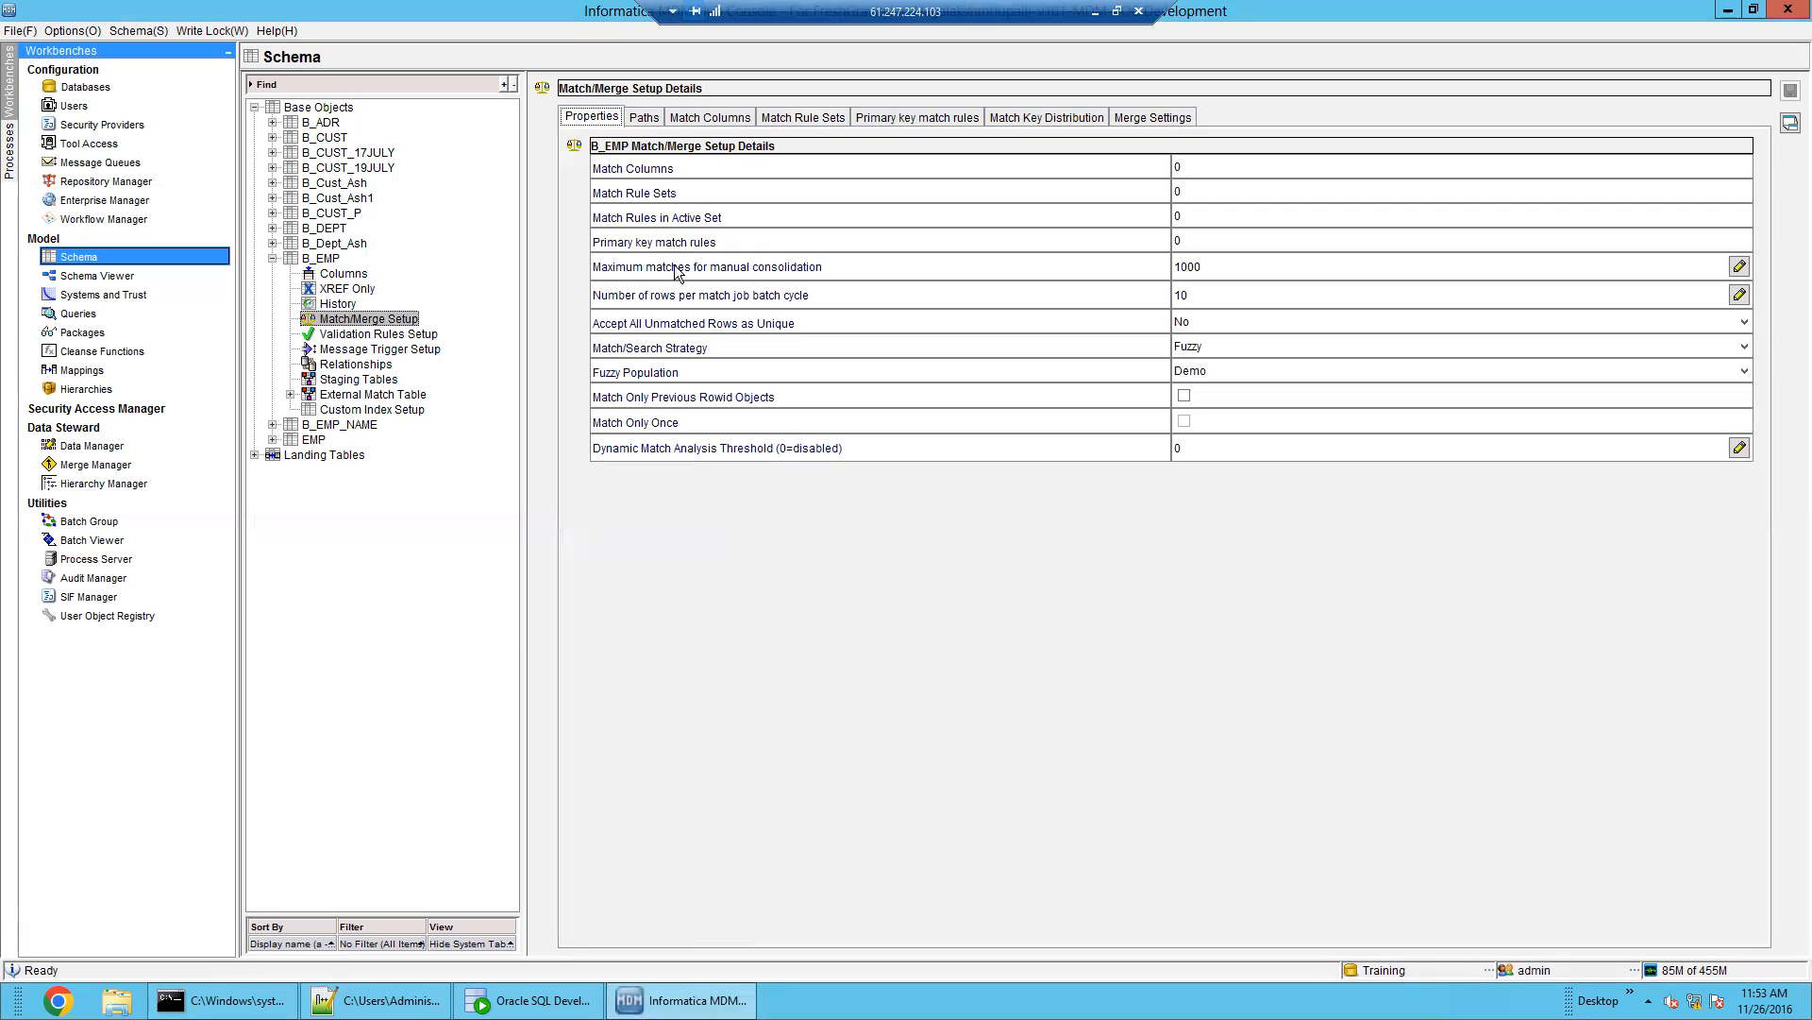
click(1320, 348)
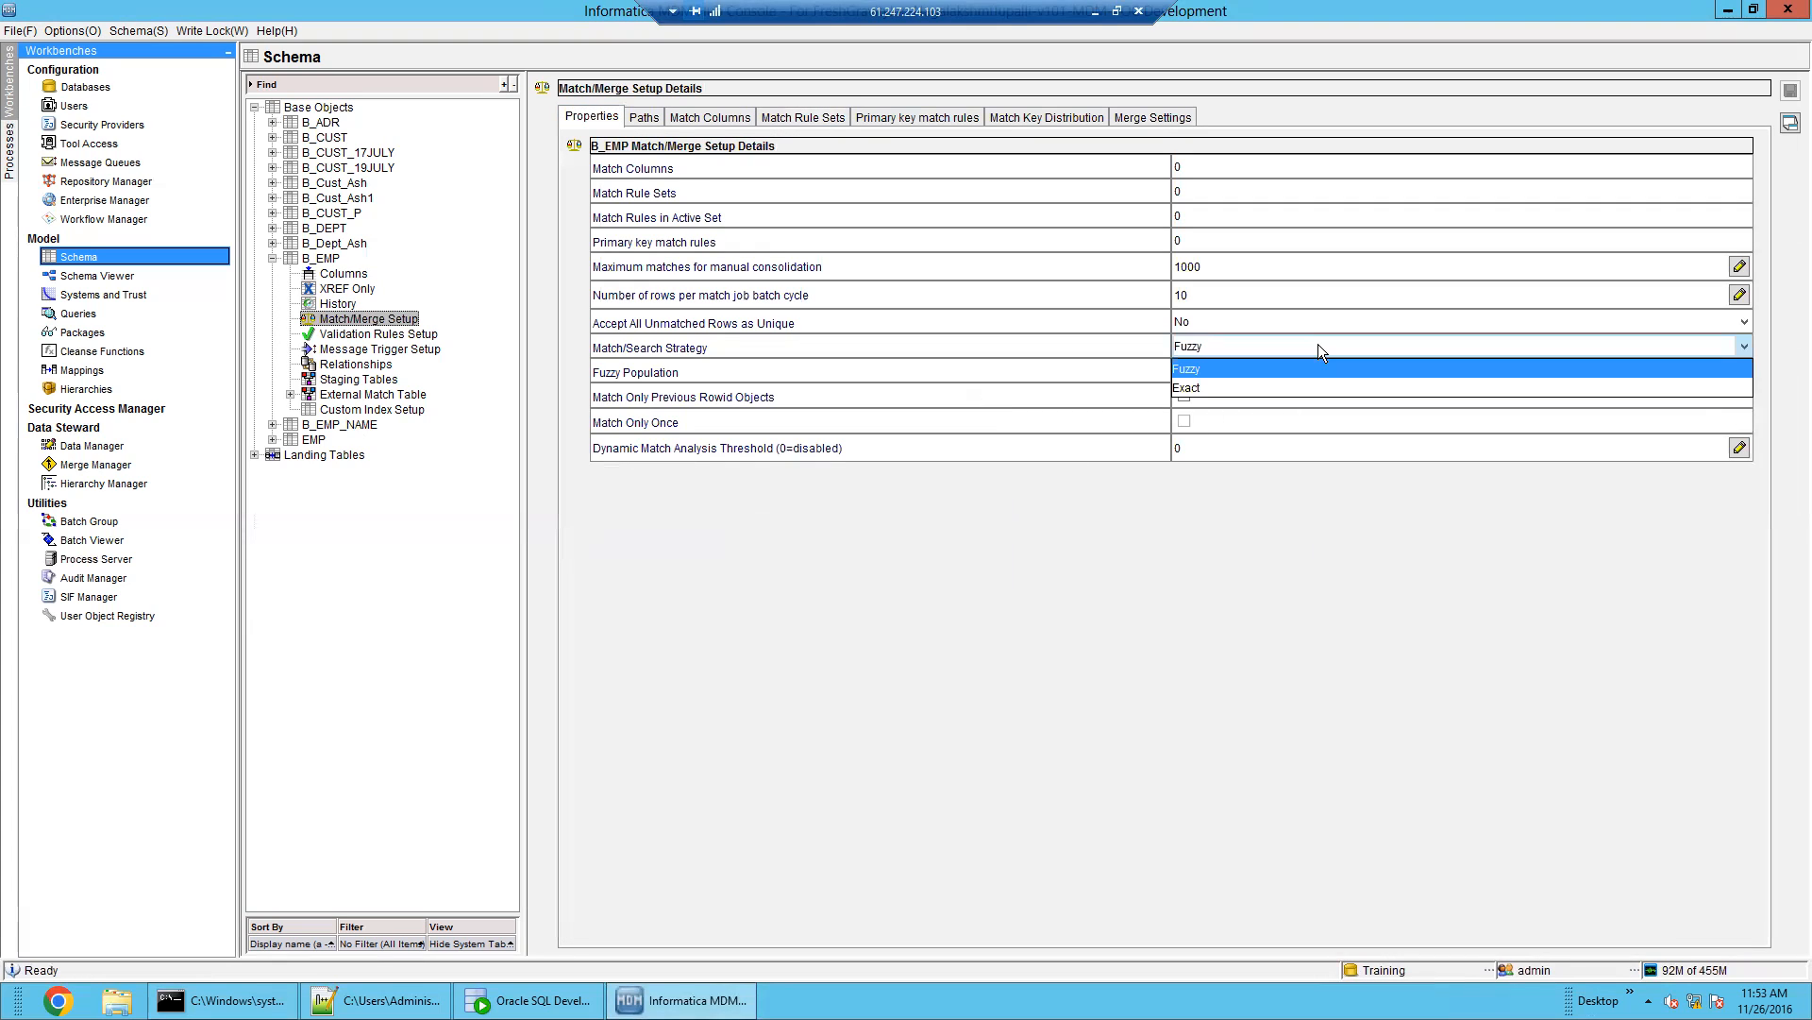
click(1318, 344)
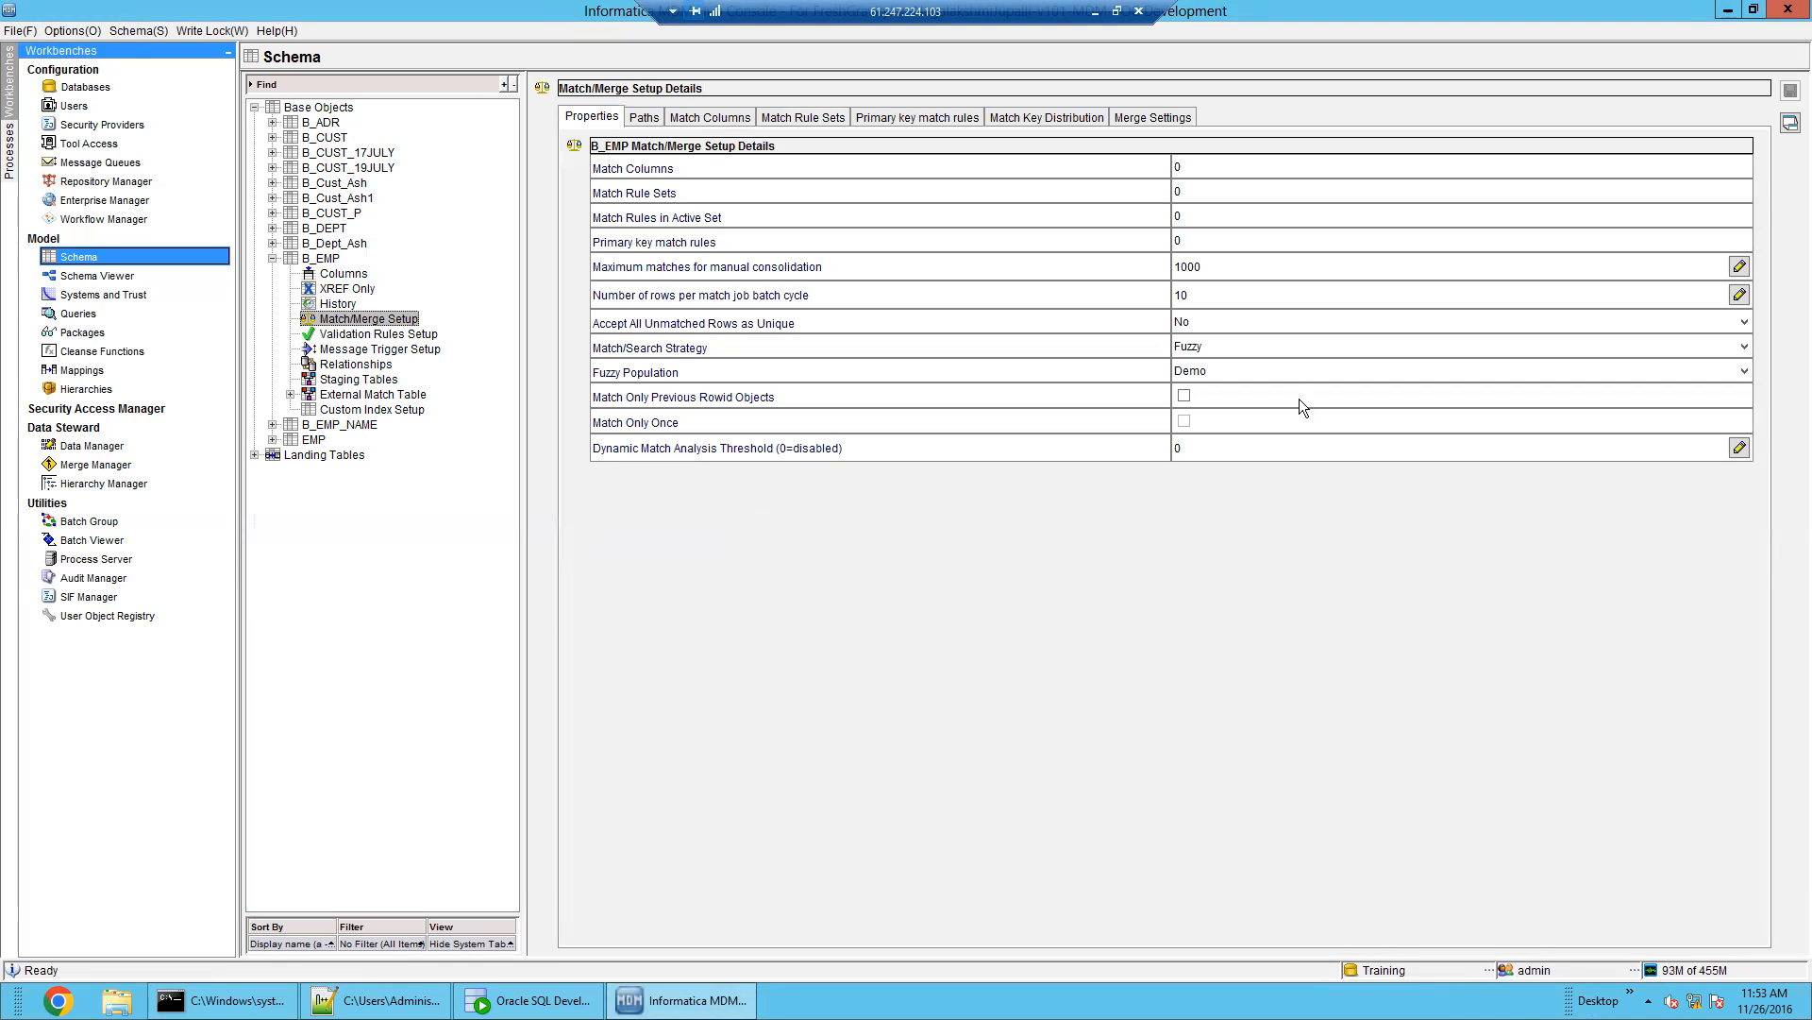
click(1270, 338)
click(1269, 342)
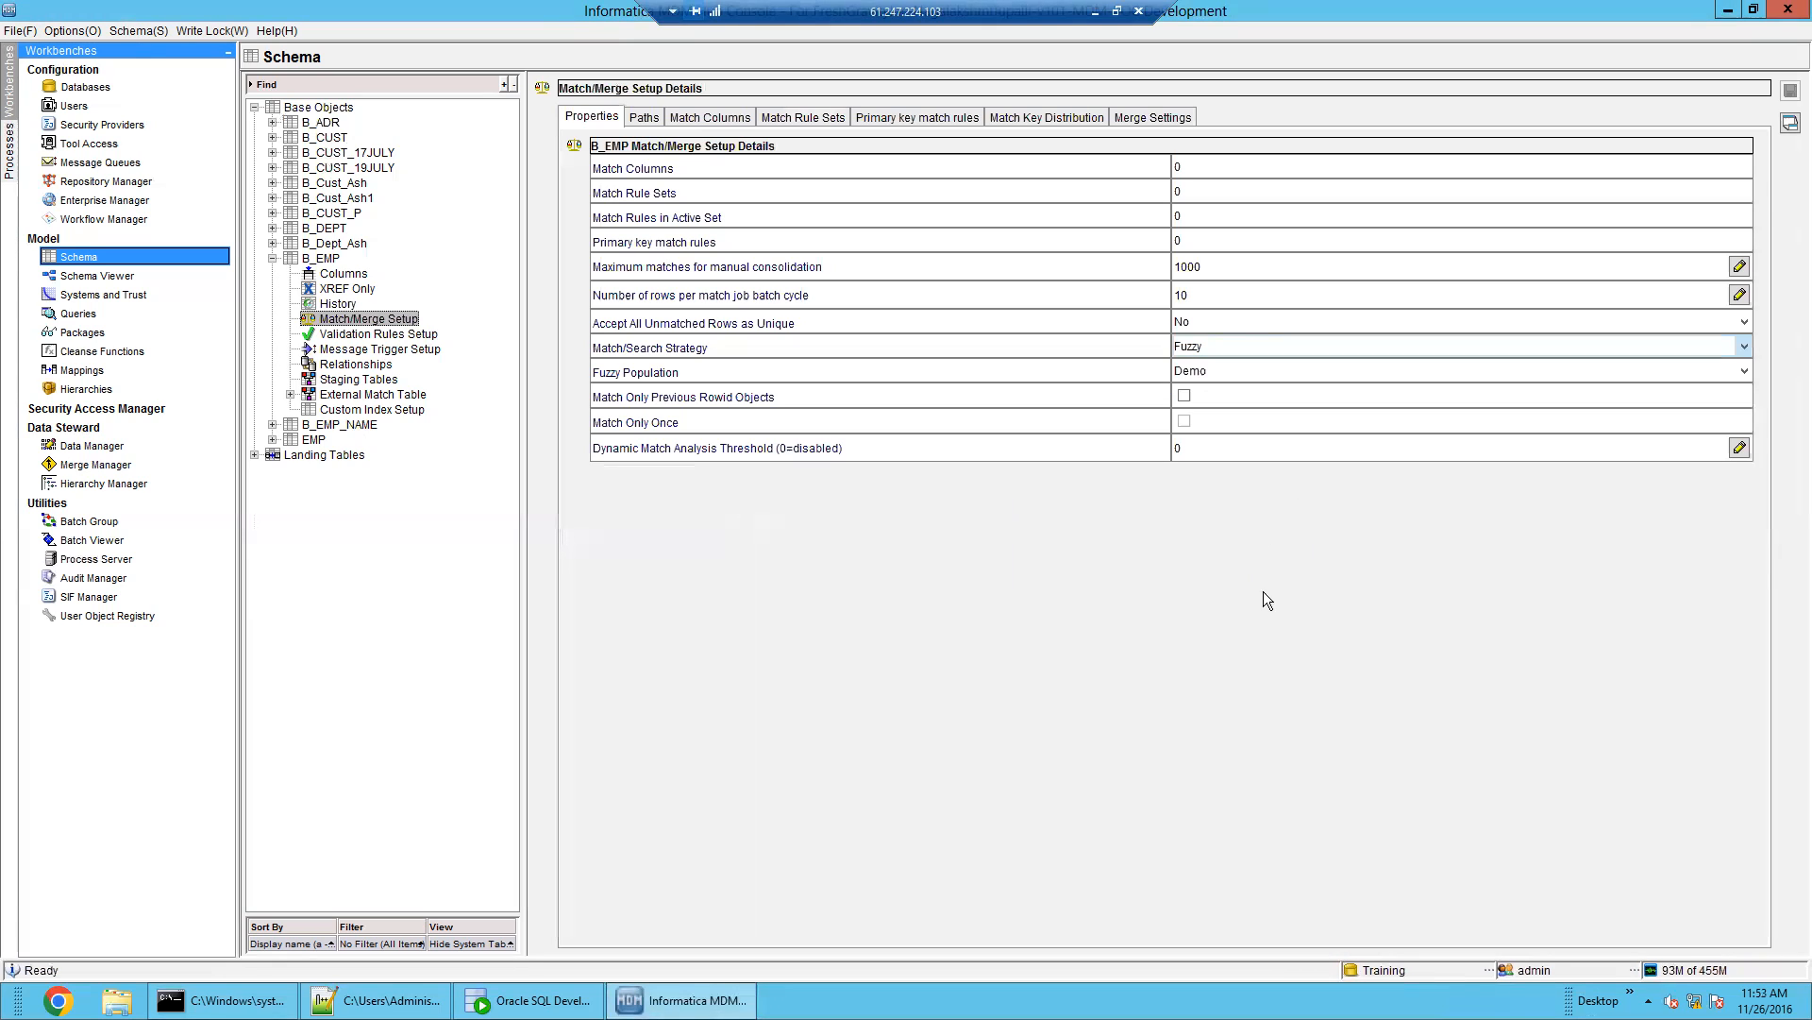
click(1217, 321)
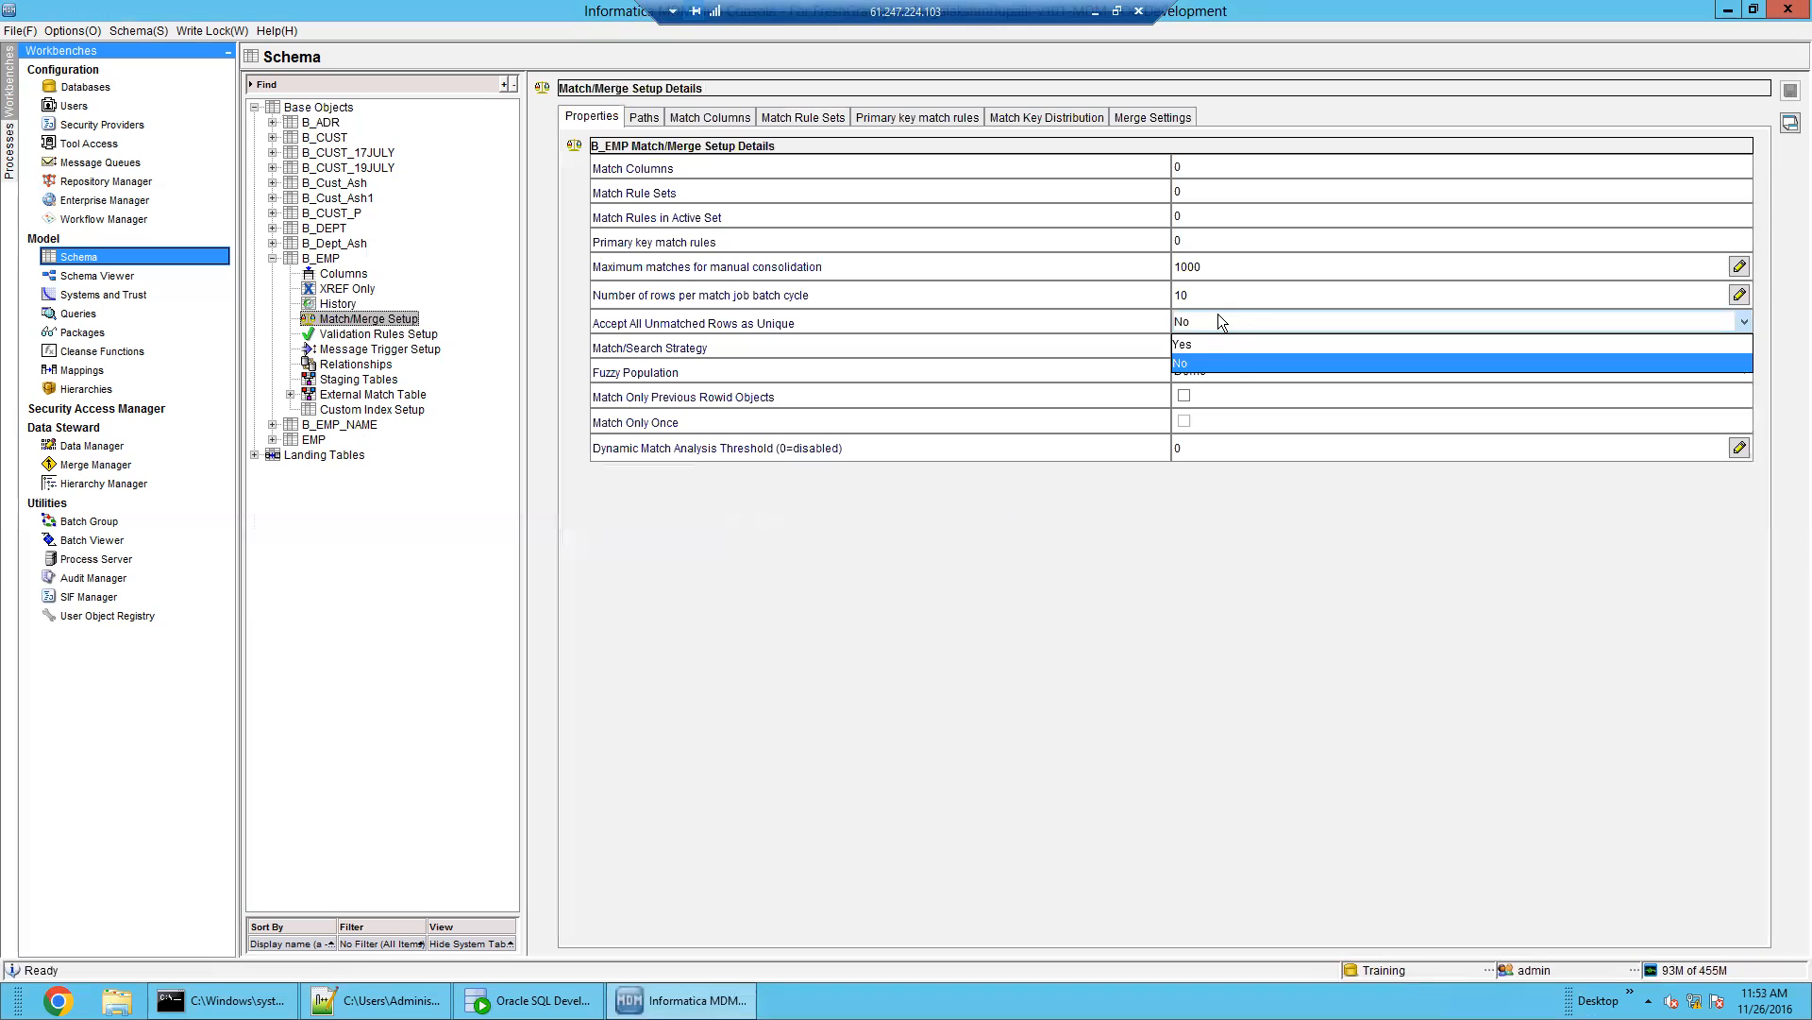
click(1216, 344)
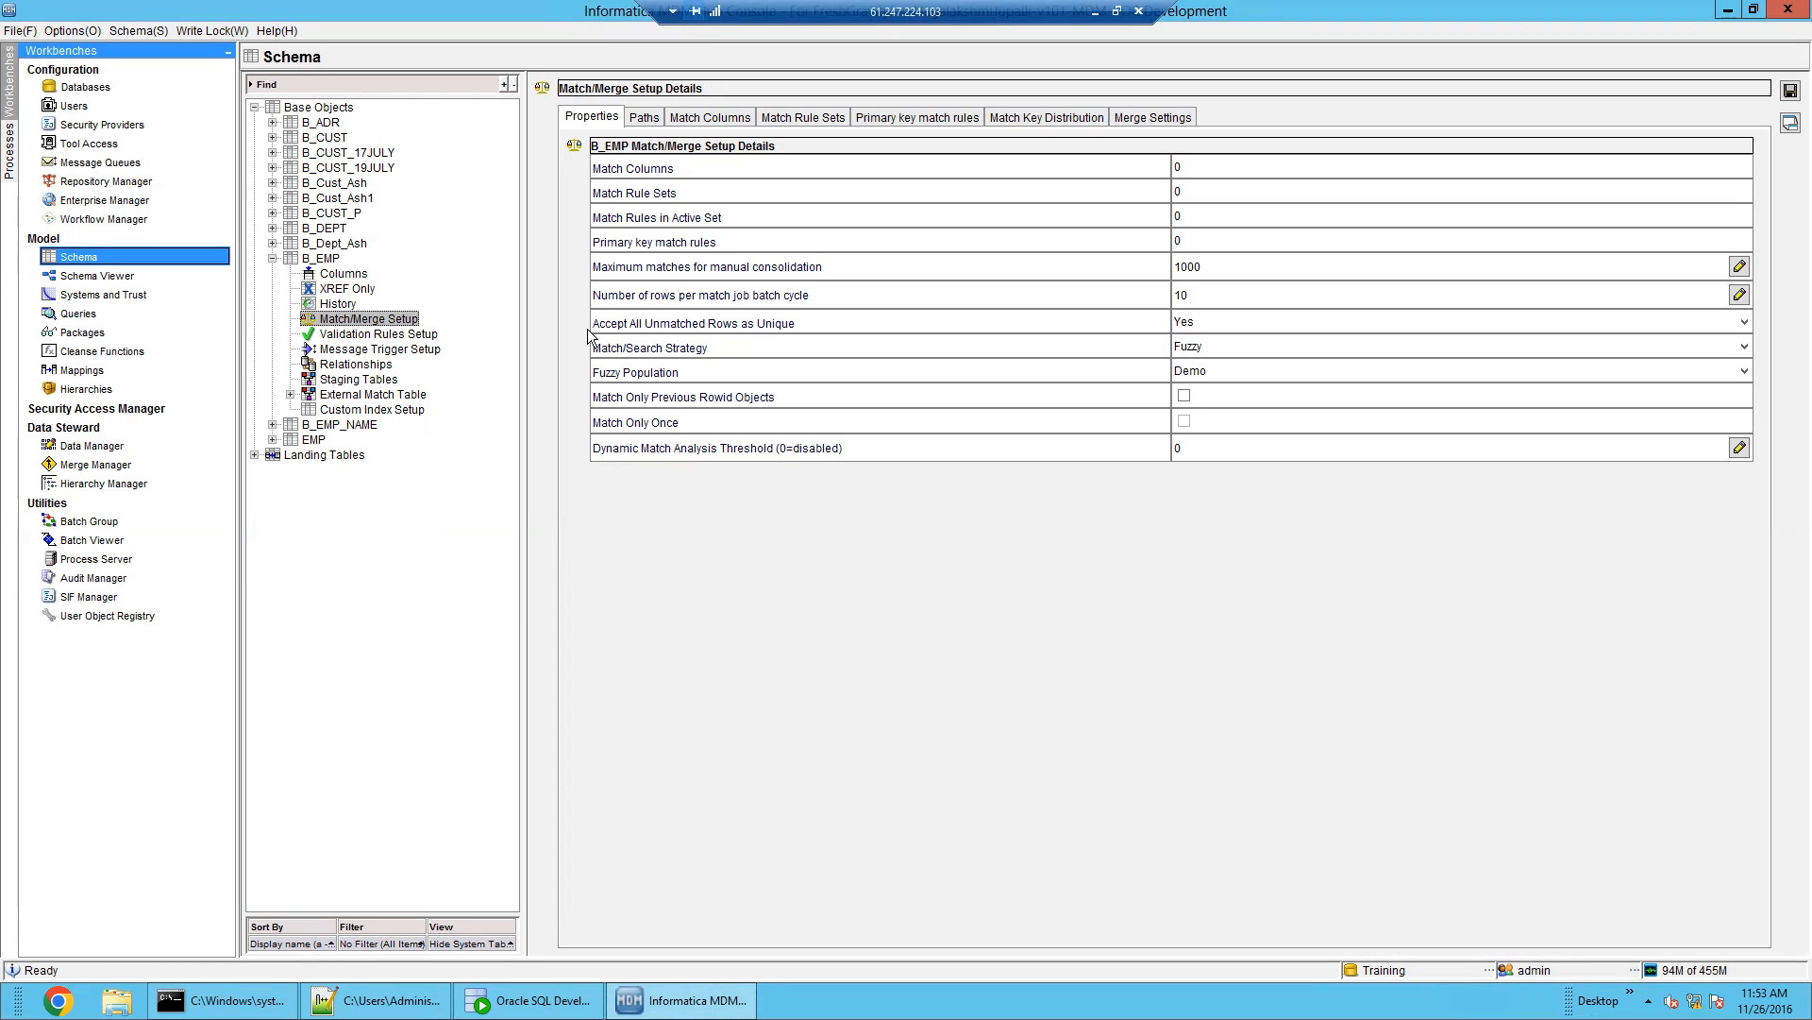
Show B_EMP's match path components and review the child-table path setup note
click(646, 123)
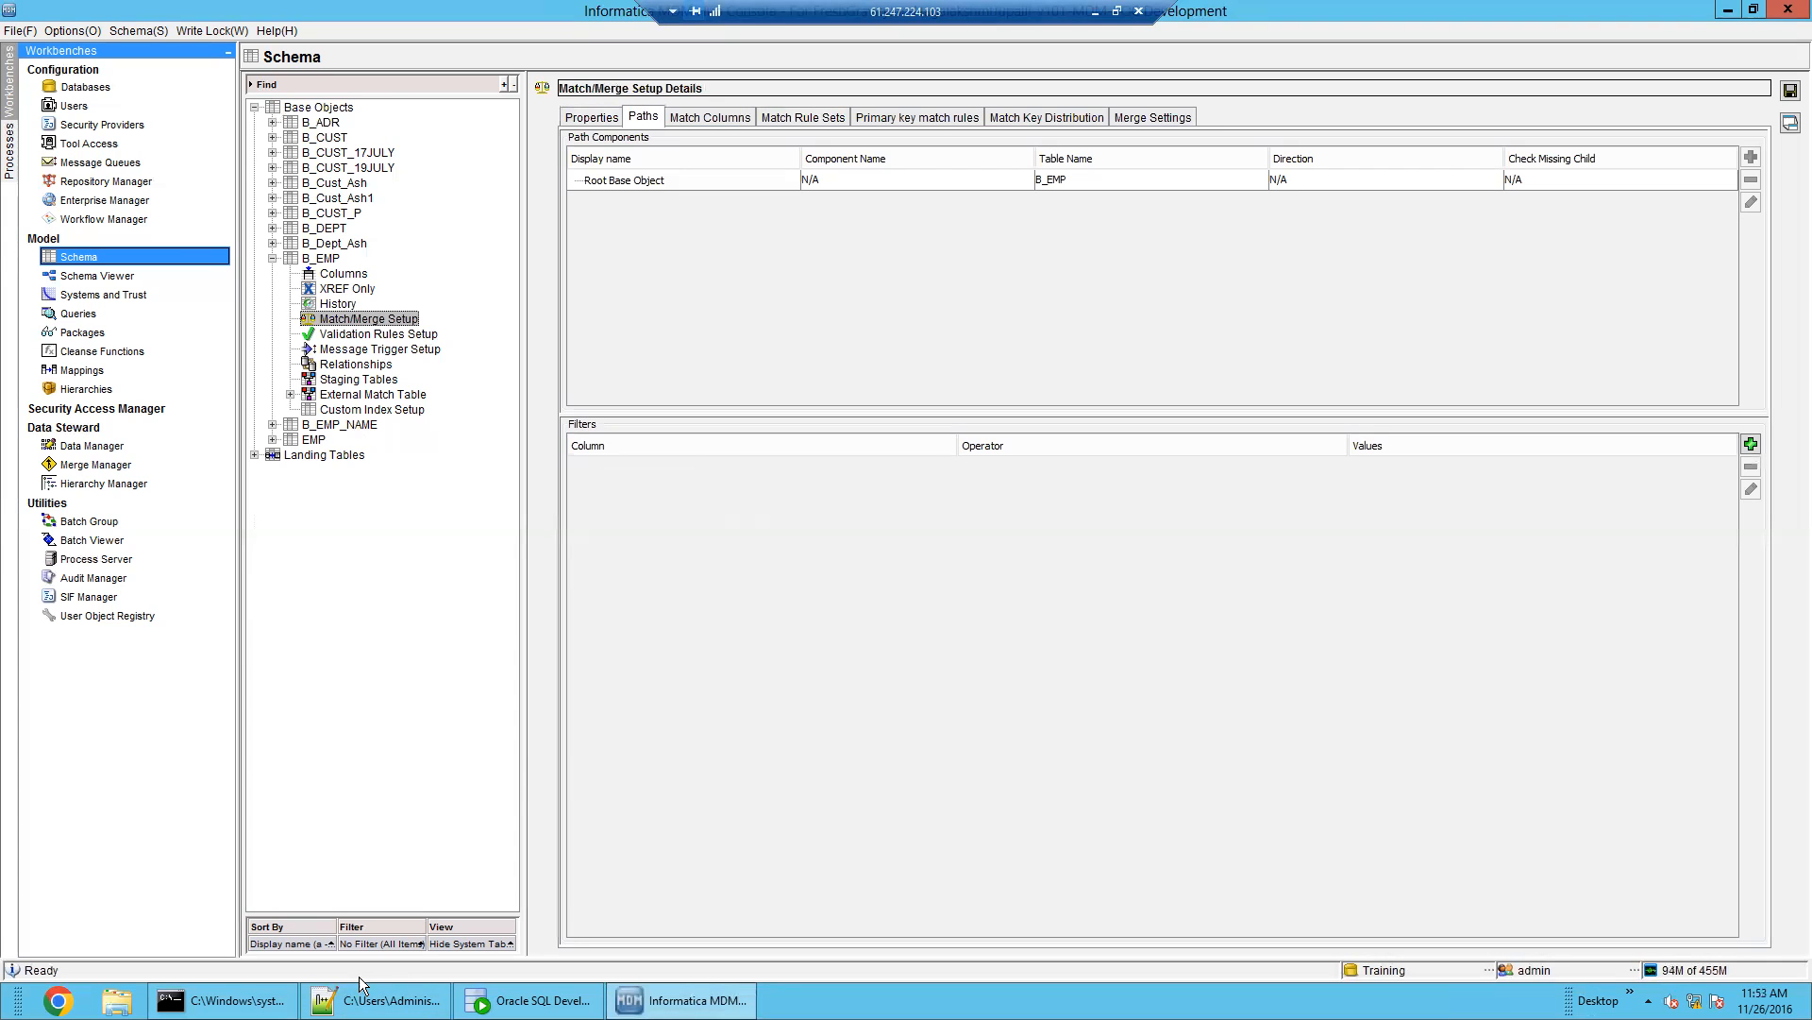
click(370, 1000)
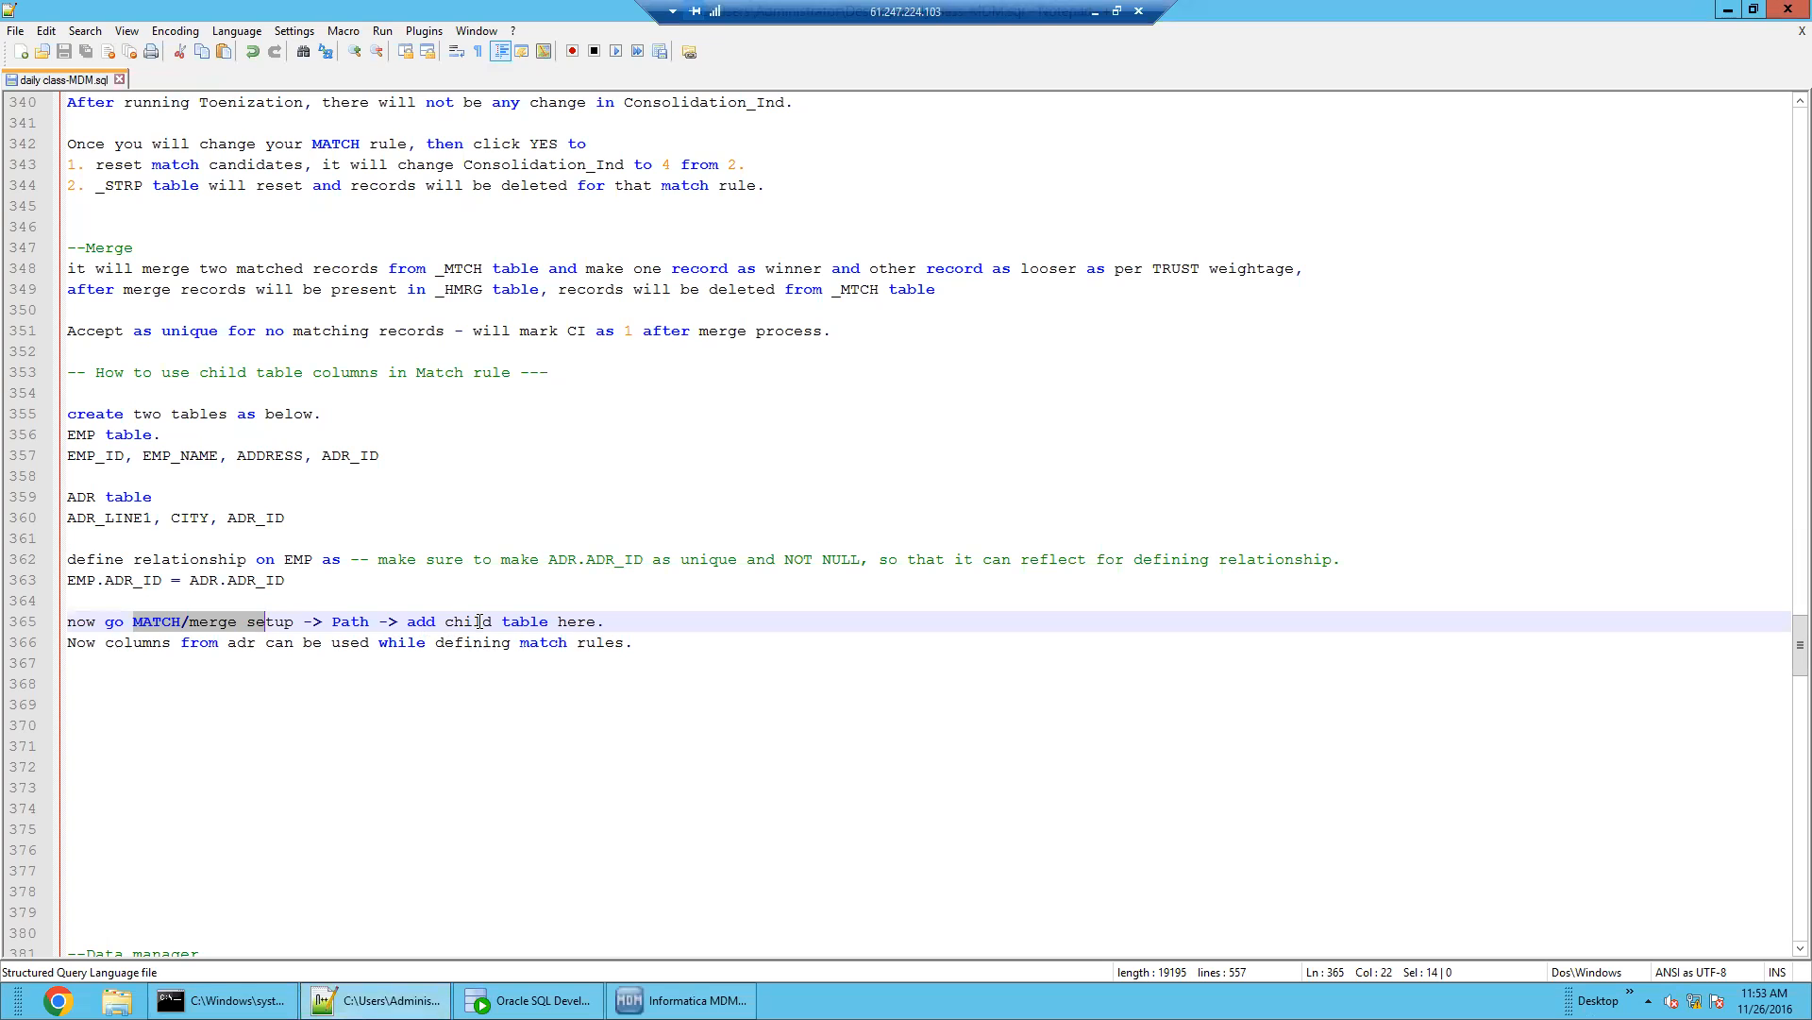
double_click(468, 621)
double_click(524, 621)
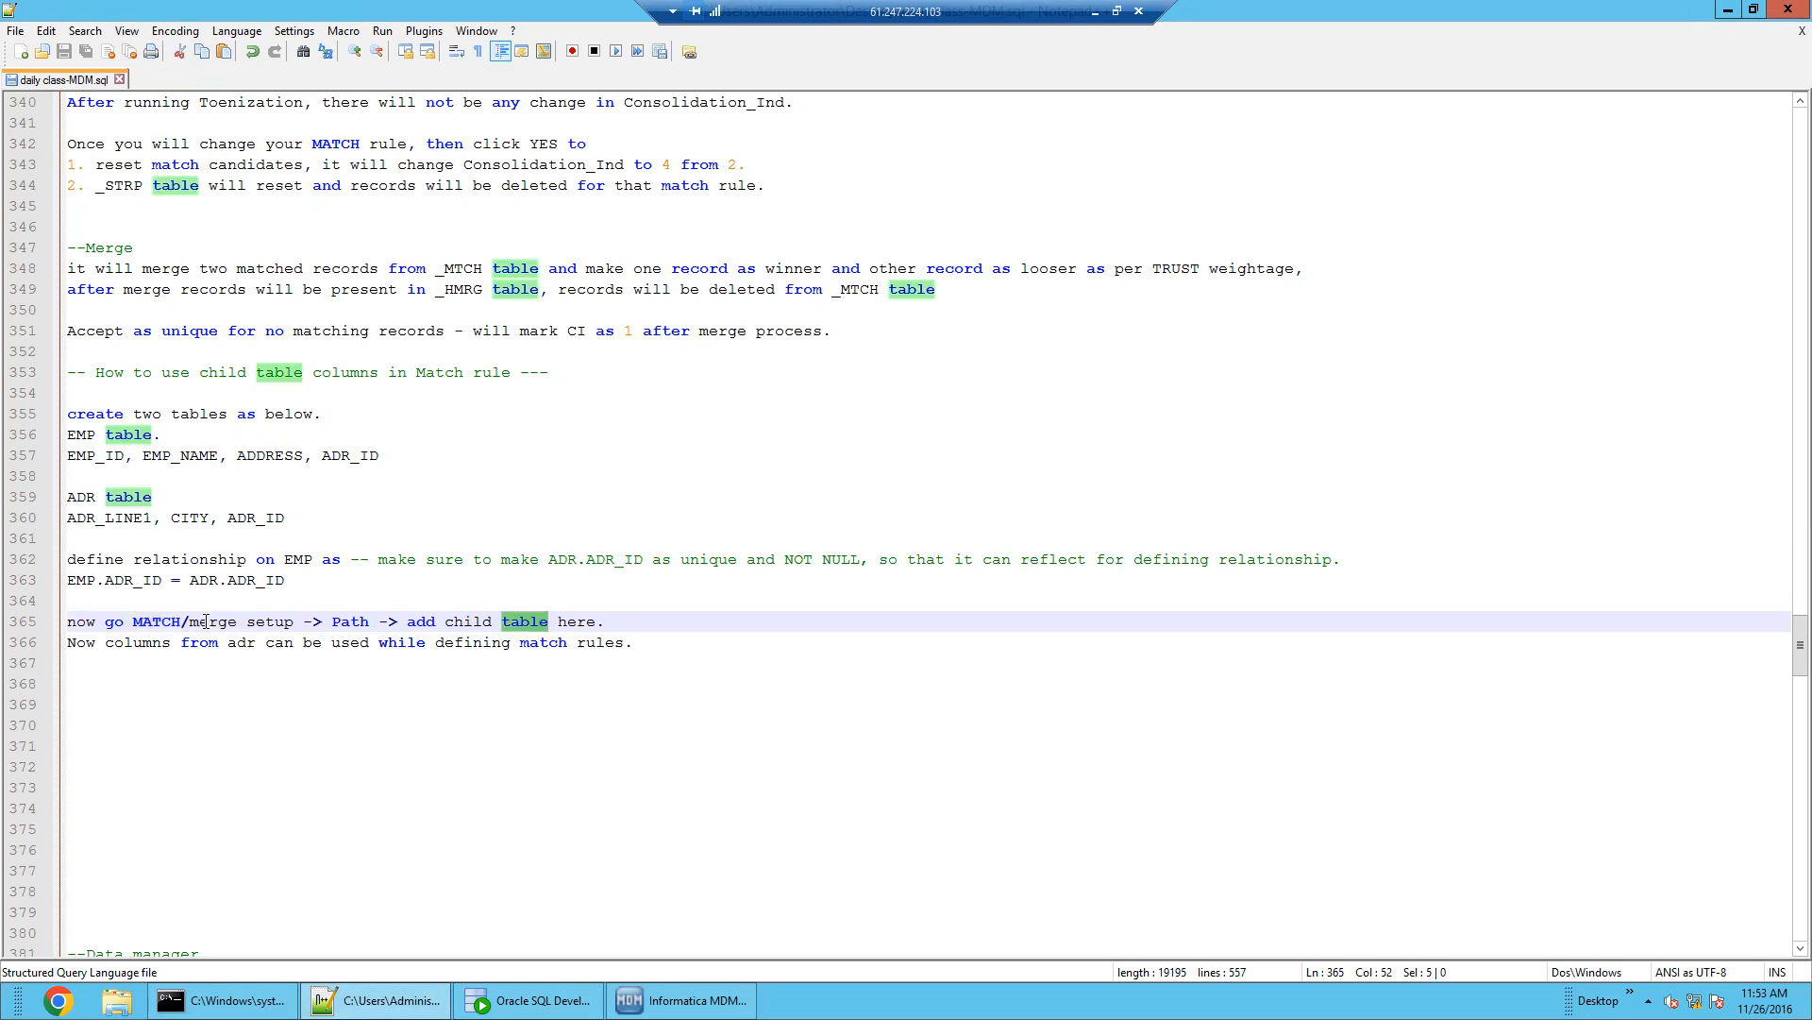
double_click(264, 621)
double_click(350, 621)
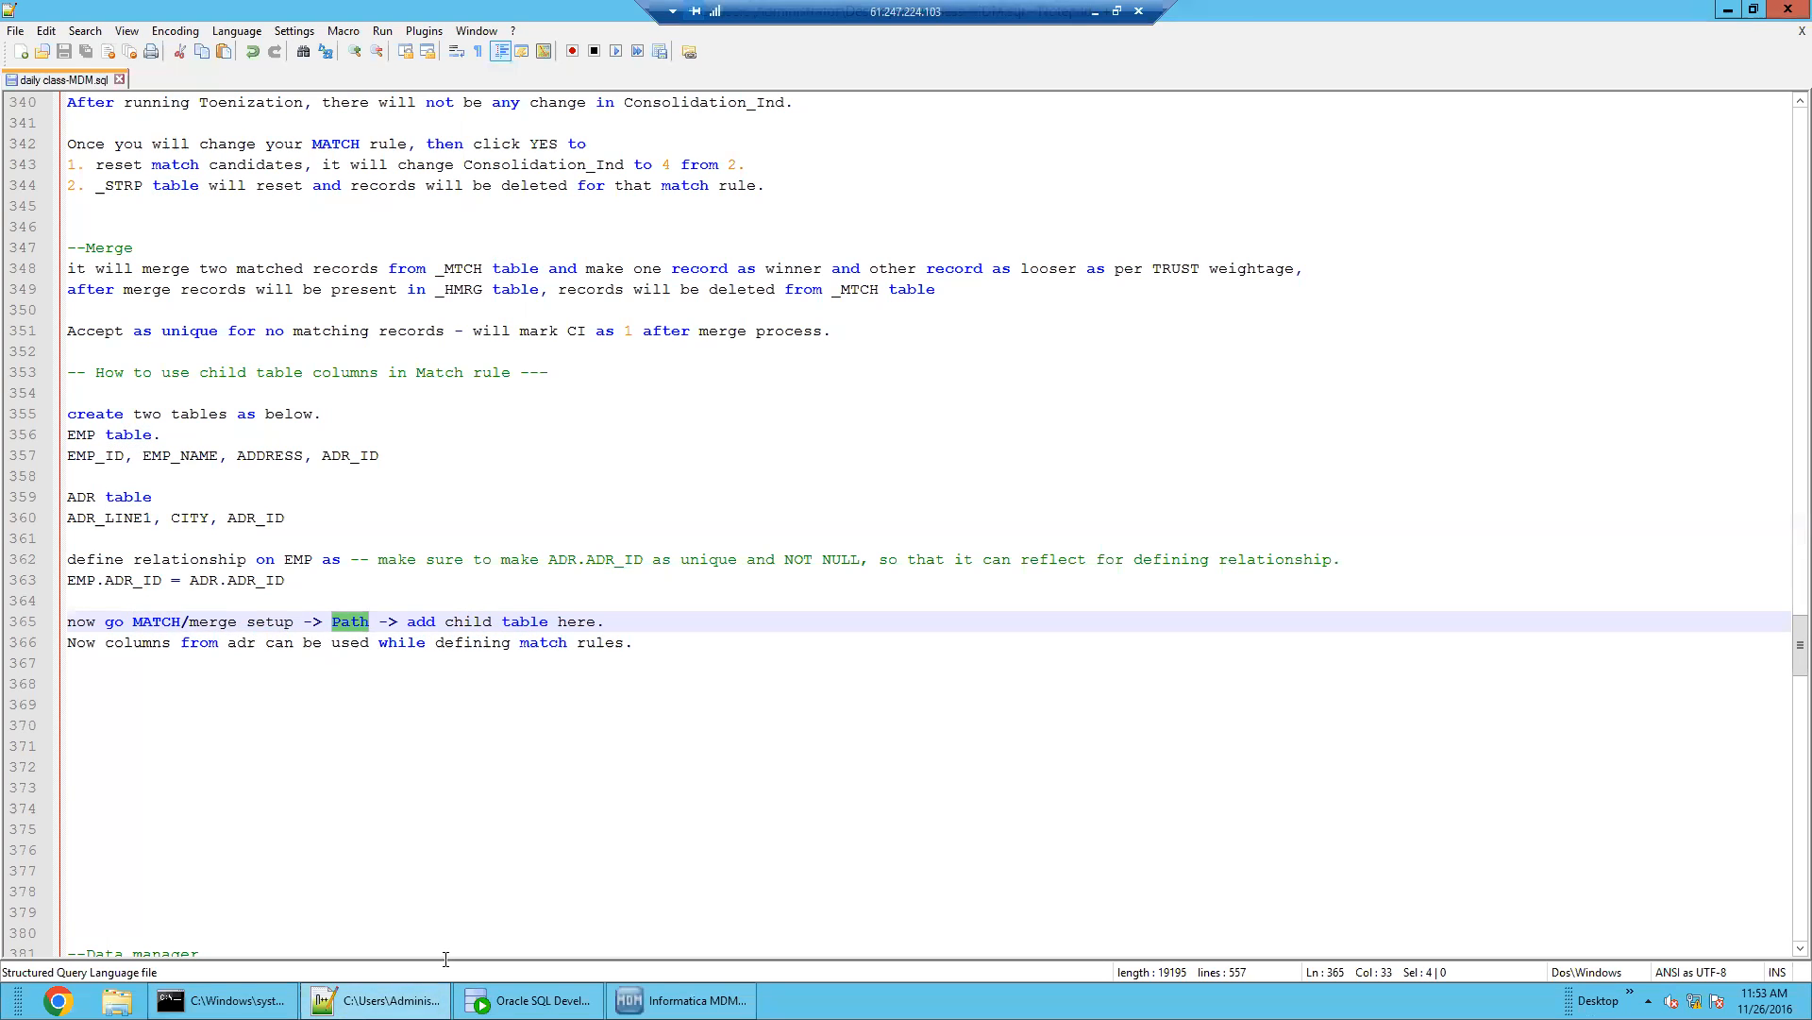
click(684, 1000)
Add an ADDRESS path component under Root using the B_ADR child-to-parent link on ADR_ID
click(691, 181)
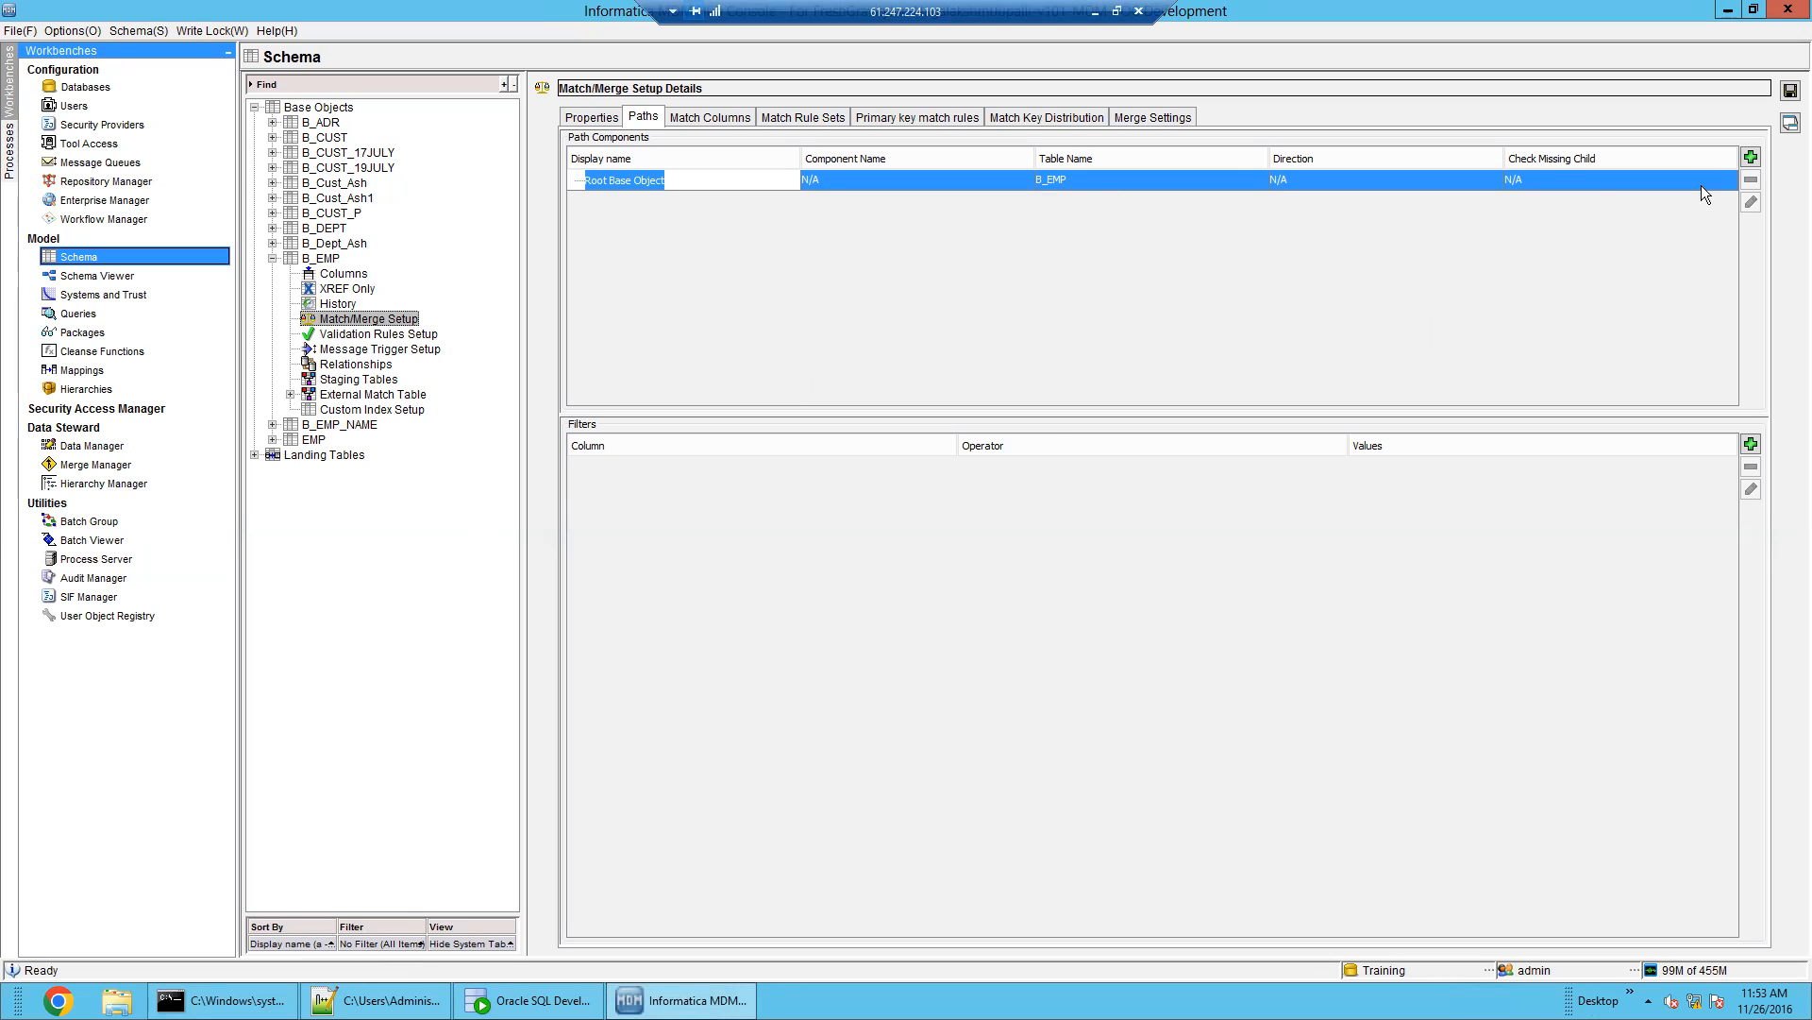
click(1751, 157)
drag(956, 305, 1132, 277)
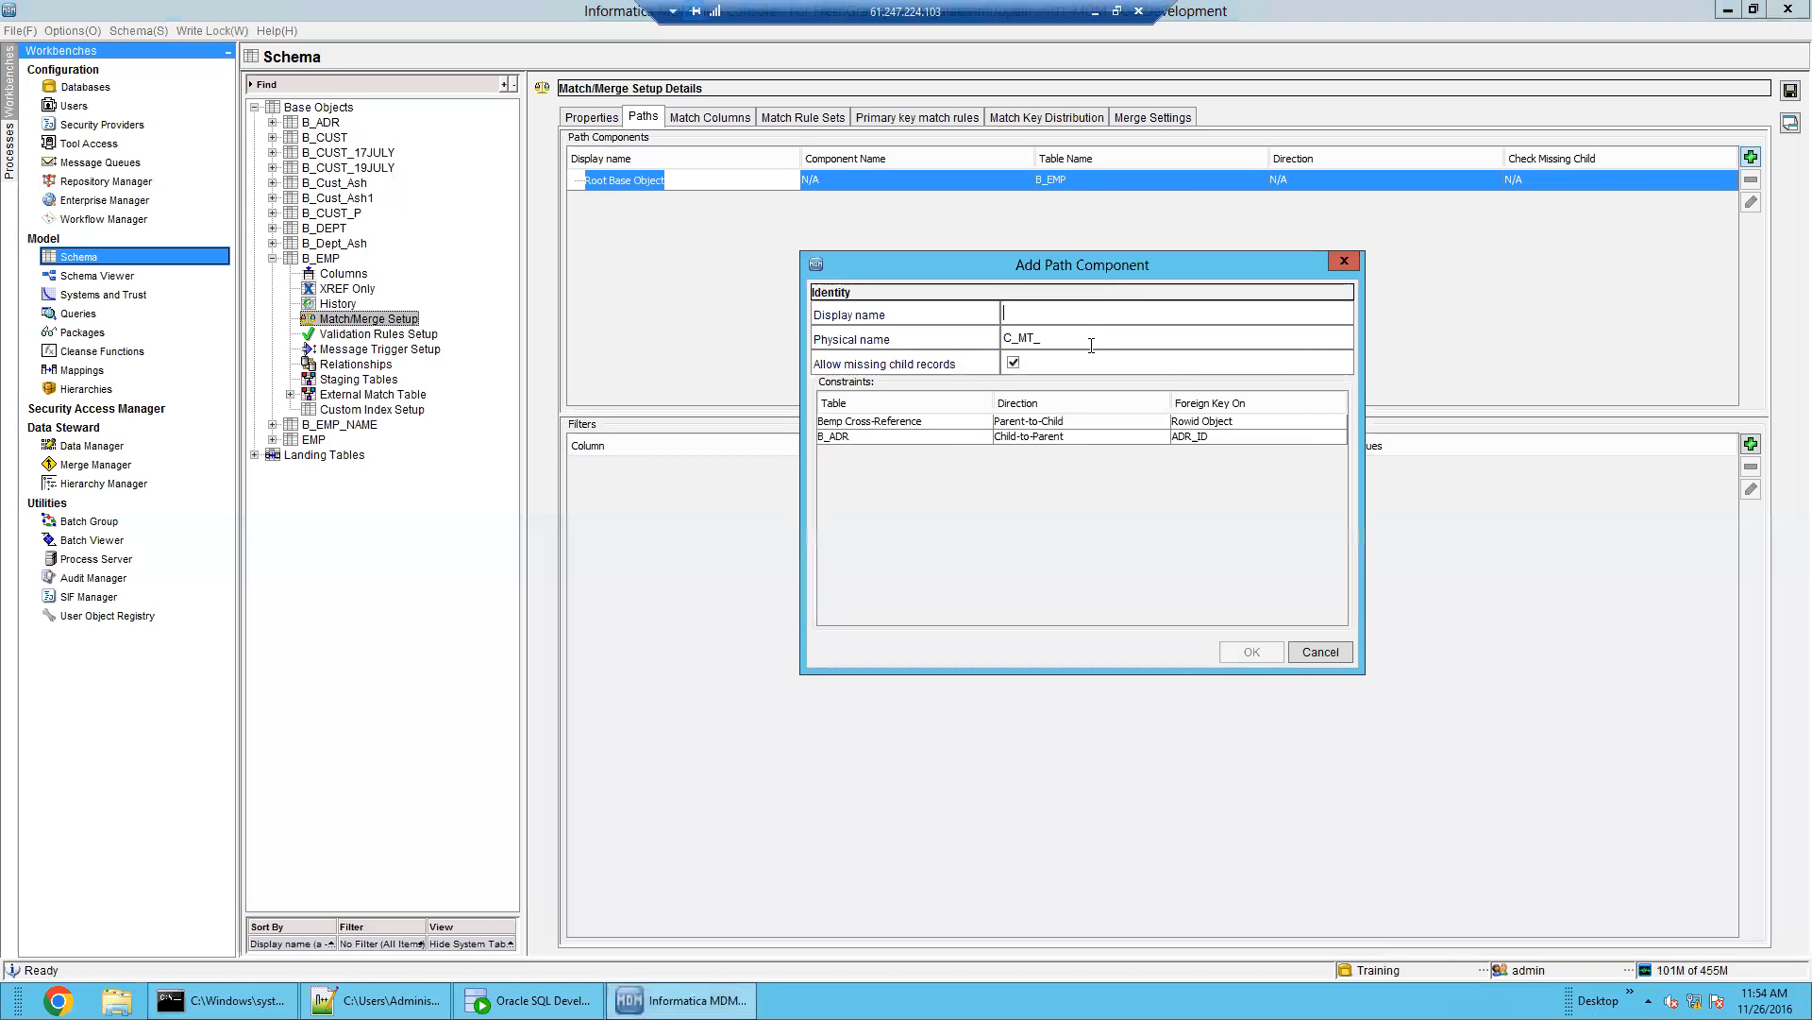
click(978, 440)
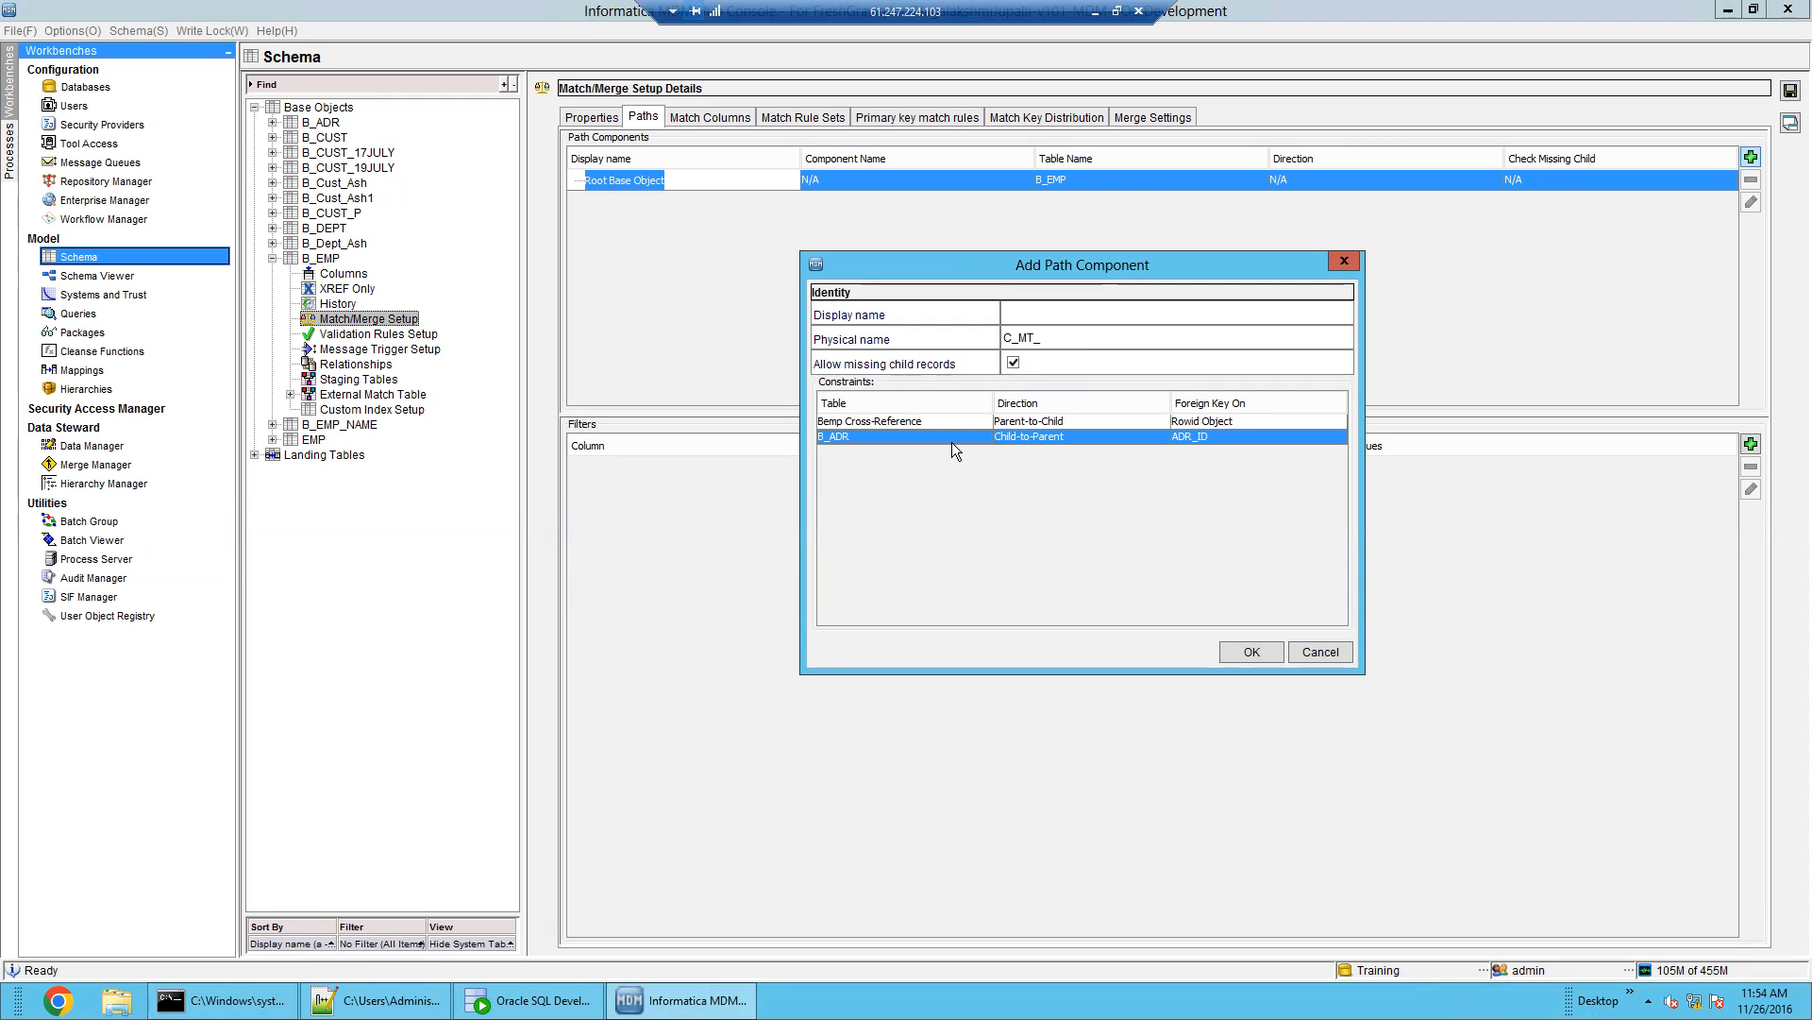
click(1057, 317)
text(ADDRESS)
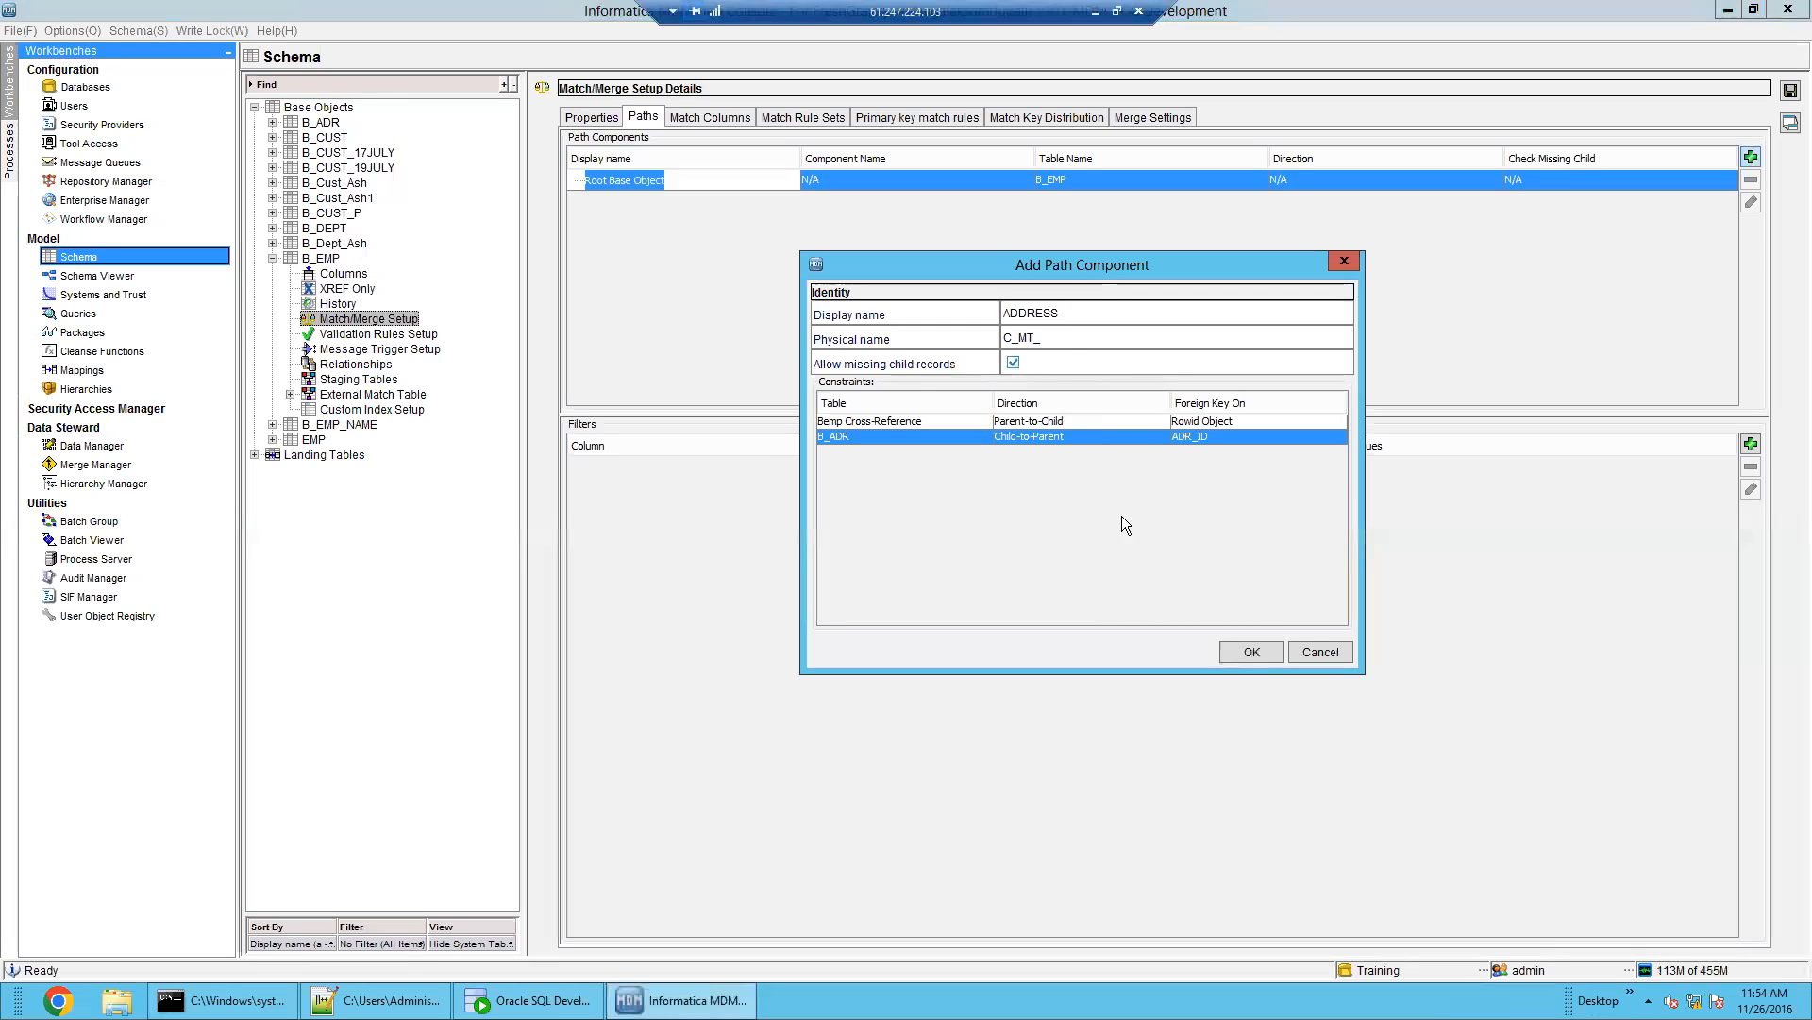
click(1254, 652)
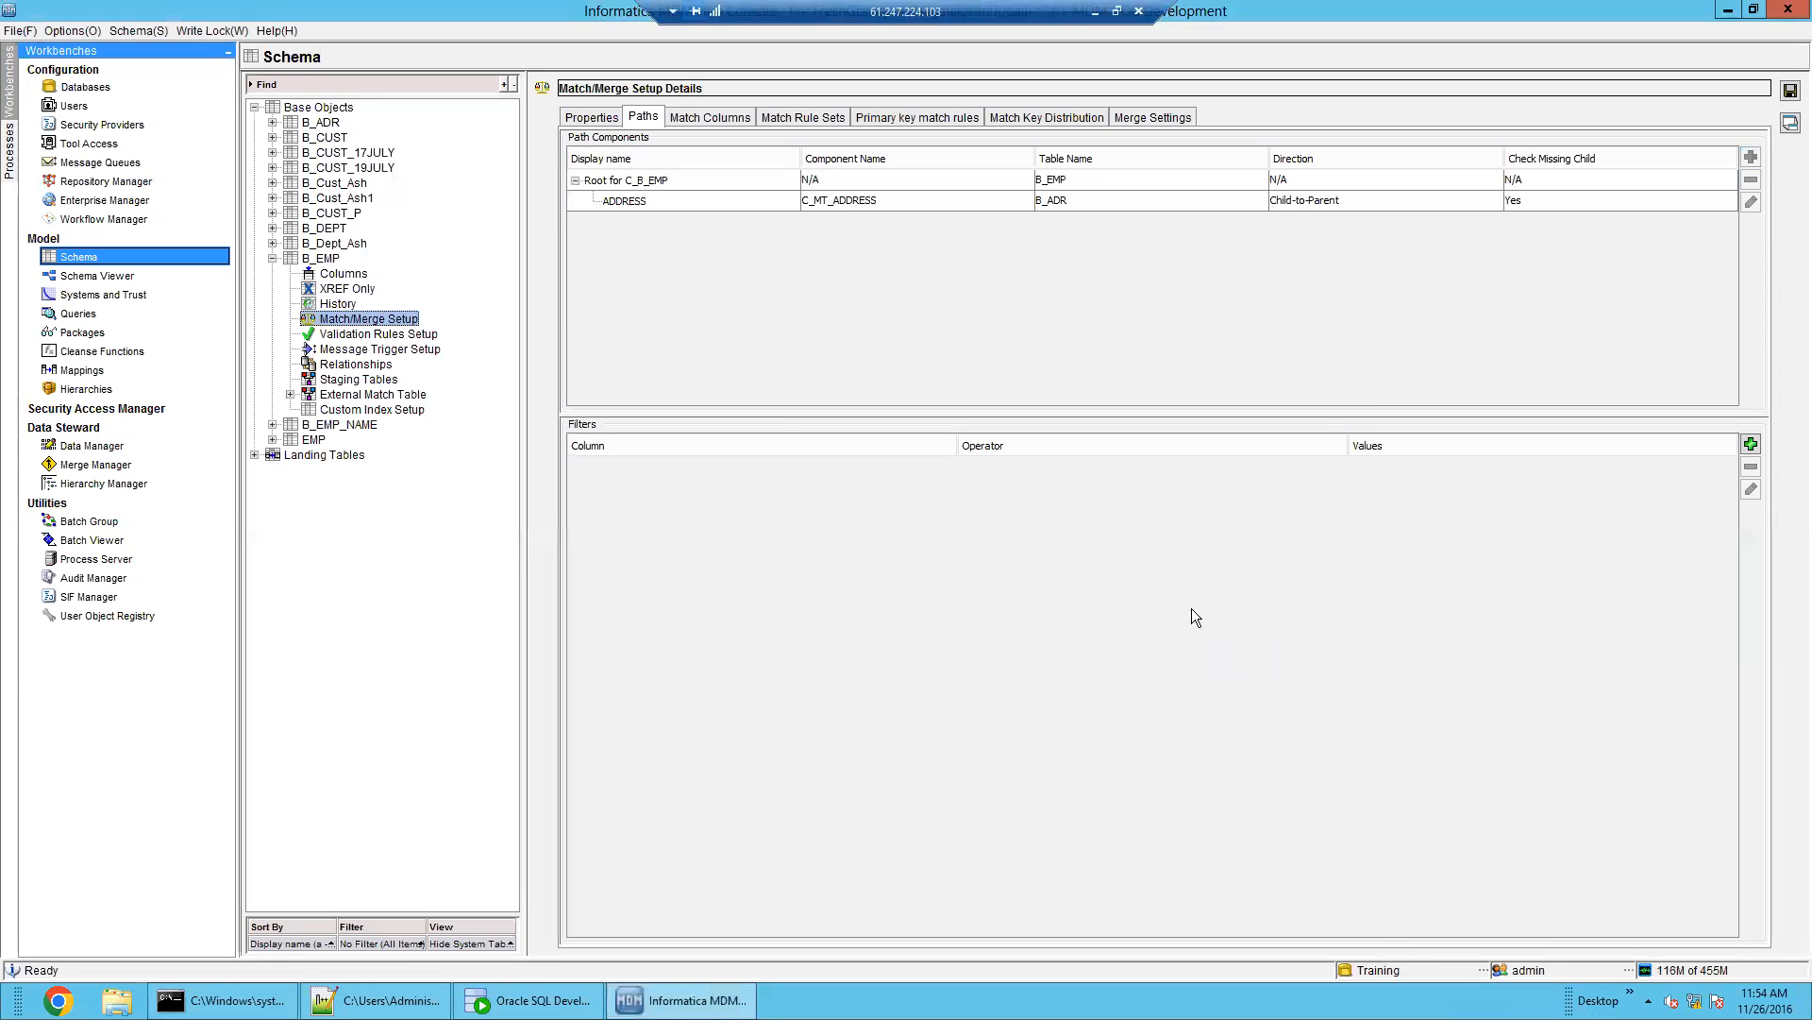
Check the new ADDRESS component and consider adding one beneath it, then cancel without adding
click(765, 204)
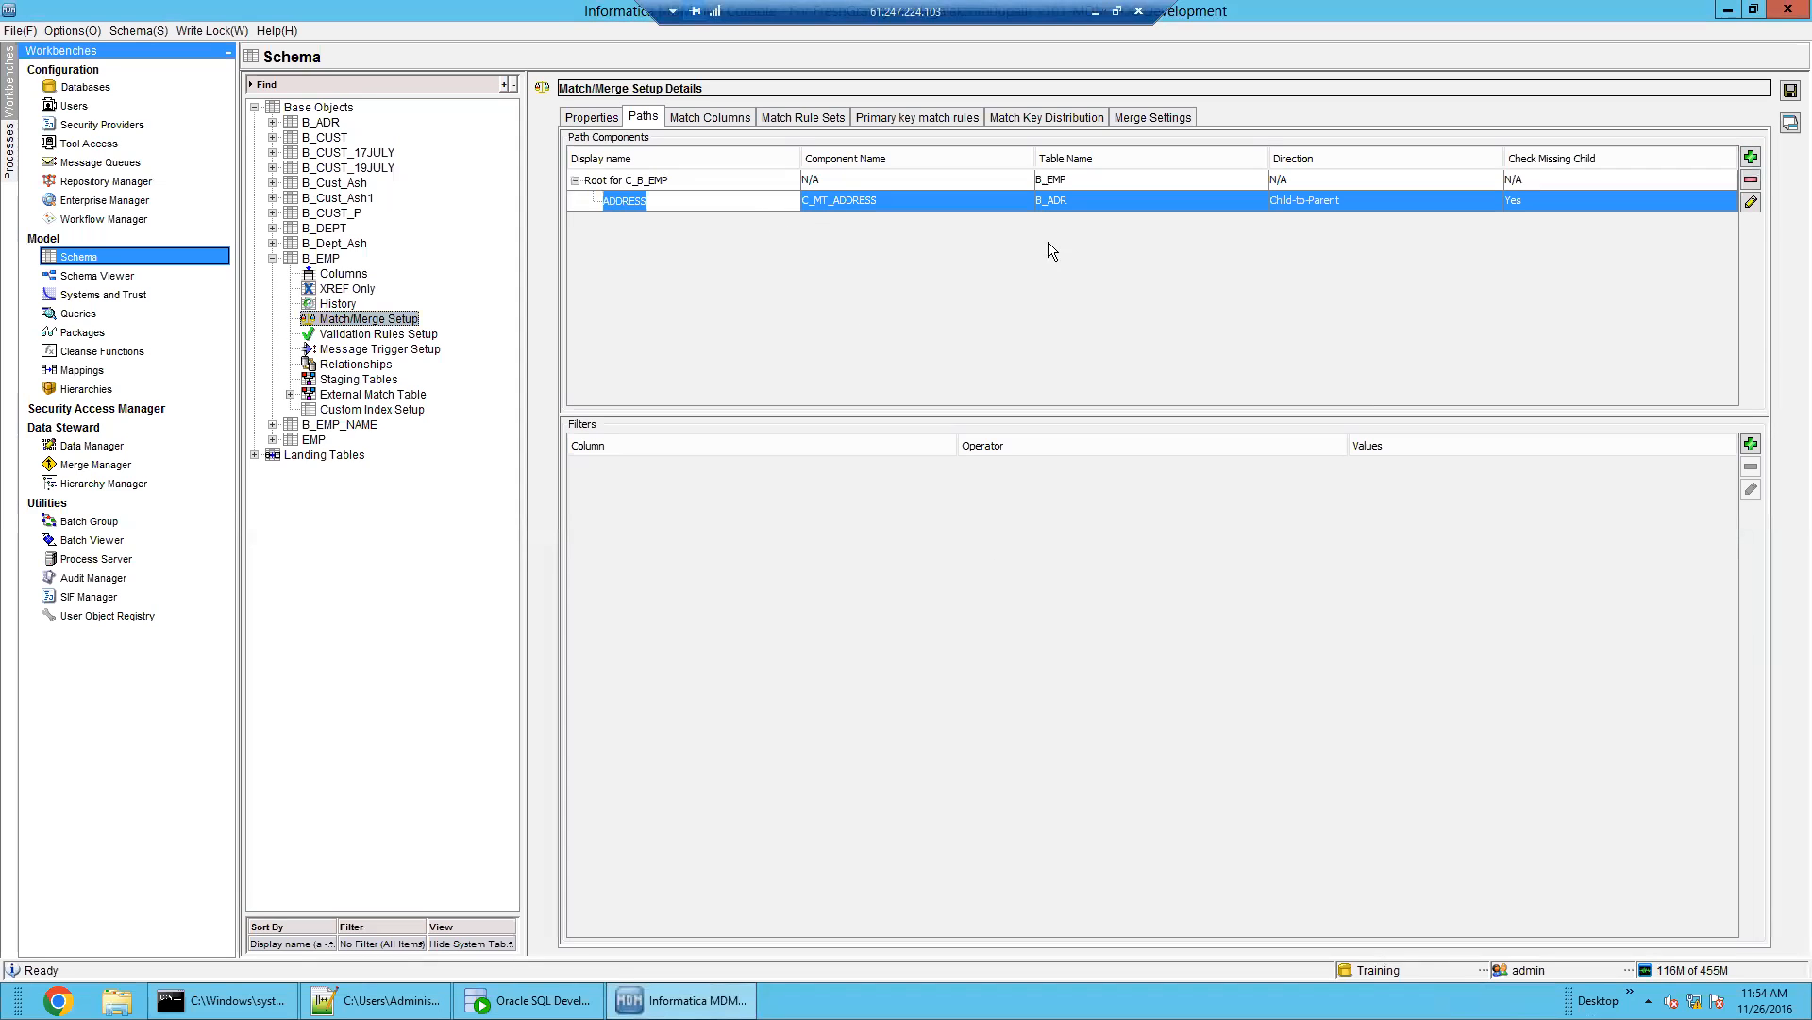
click(1087, 185)
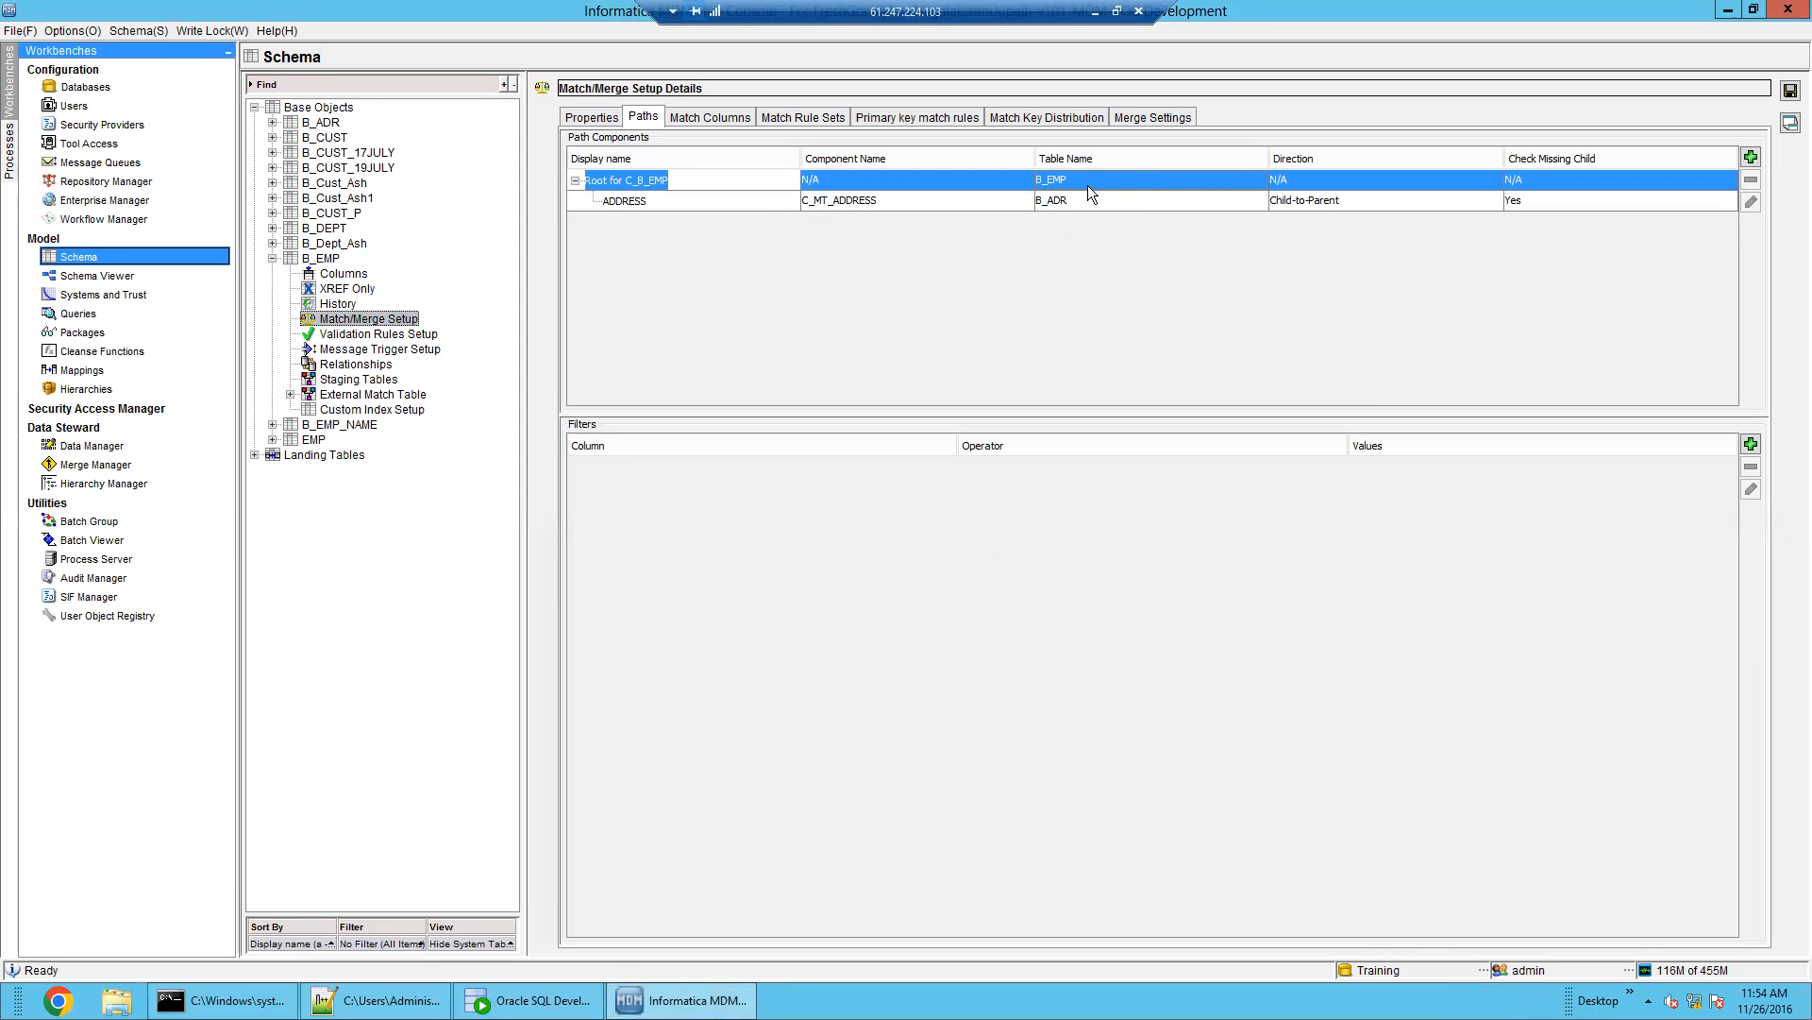
click(1087, 202)
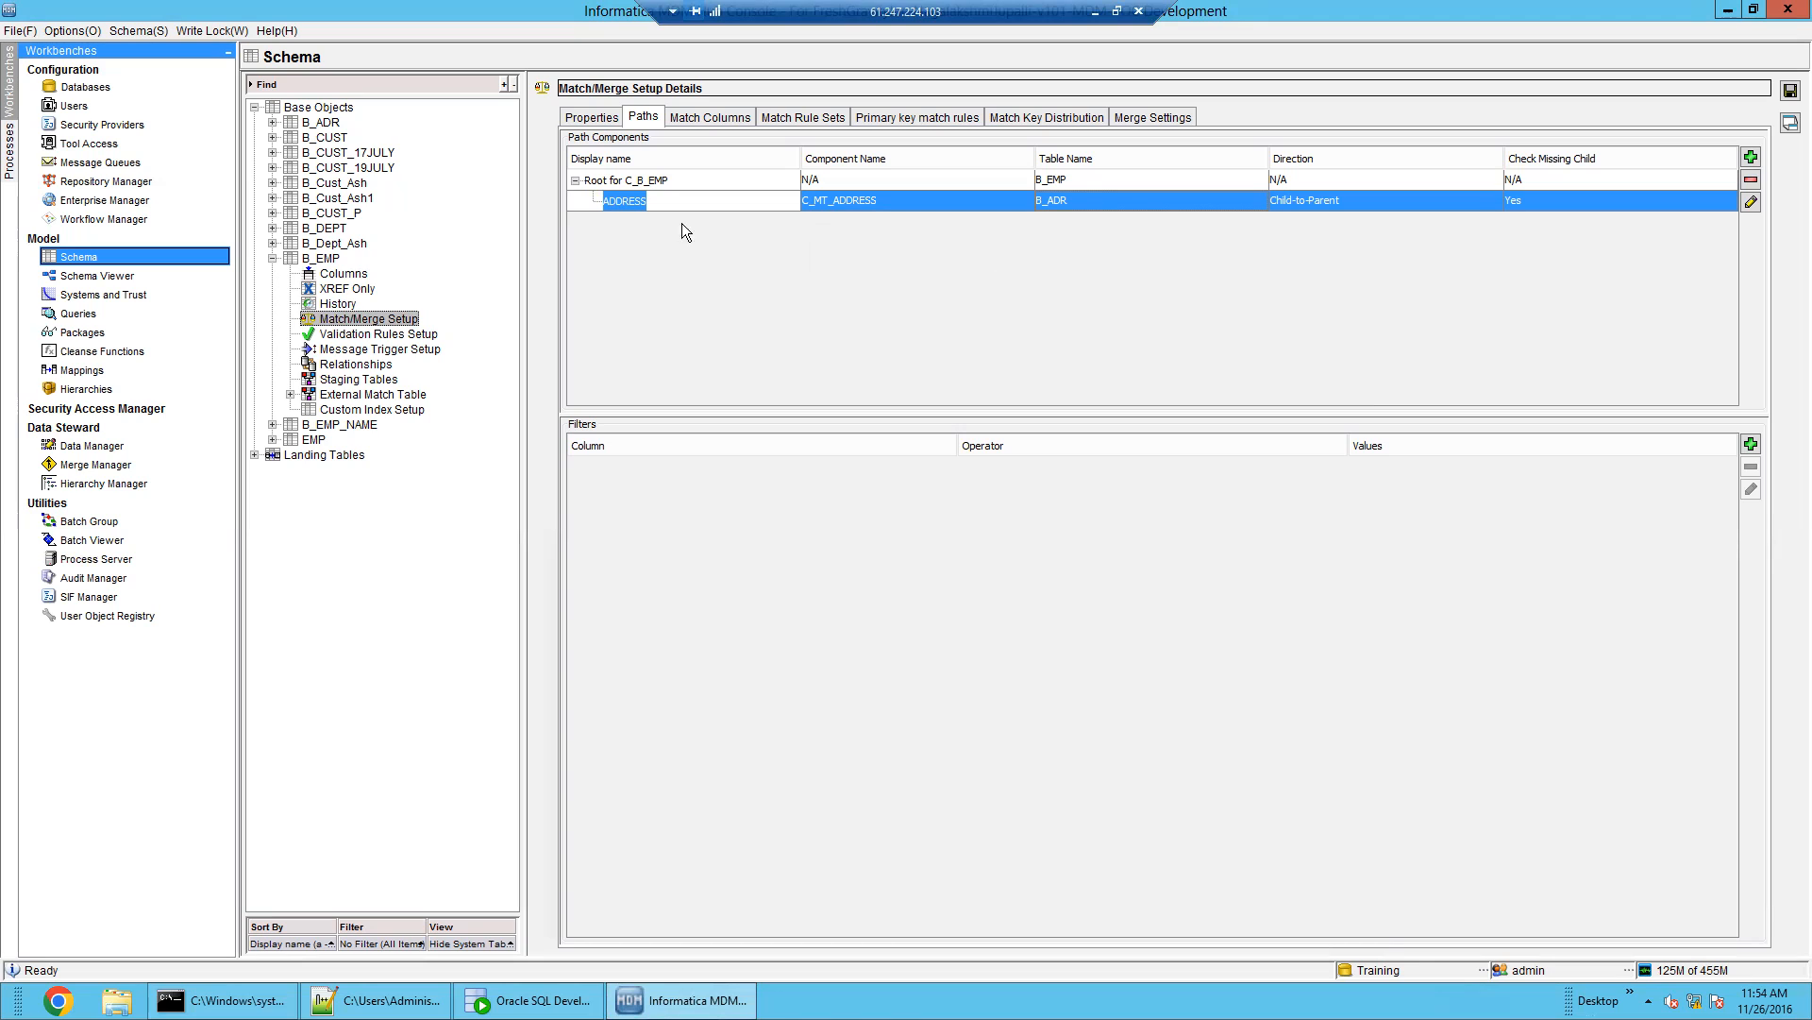
click(1751, 156)
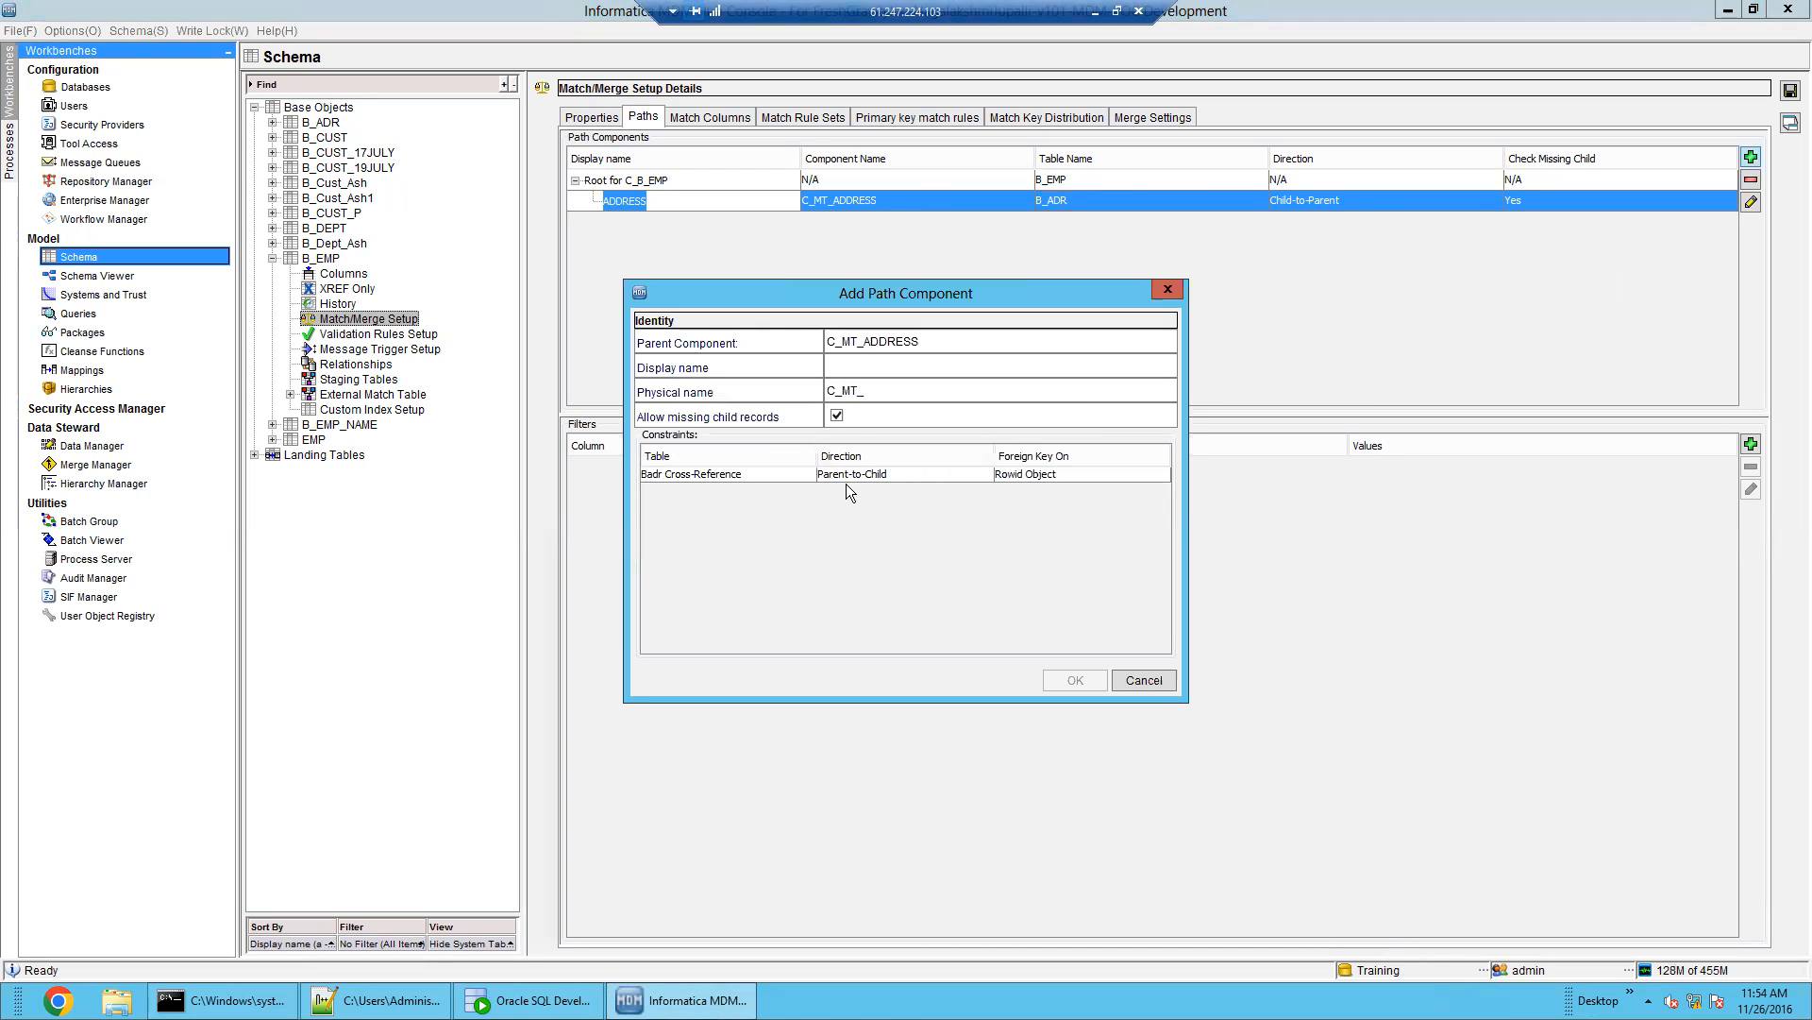
click(876, 476)
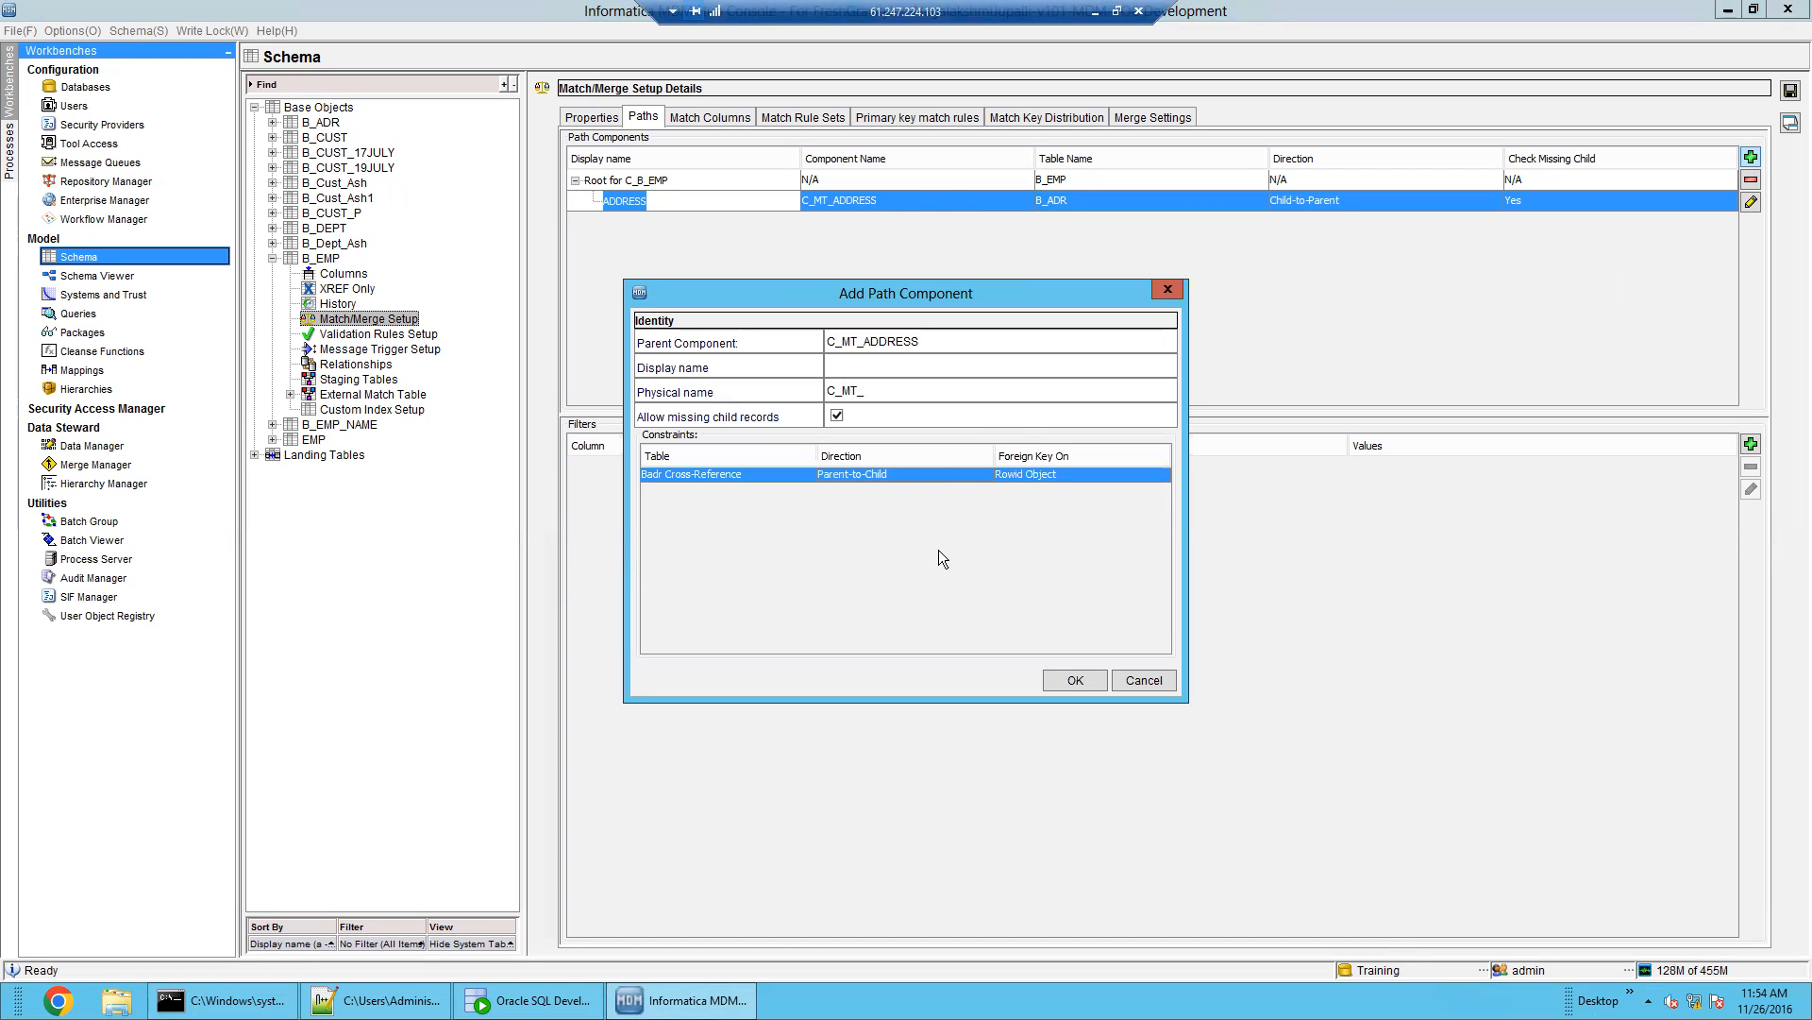
click(1136, 680)
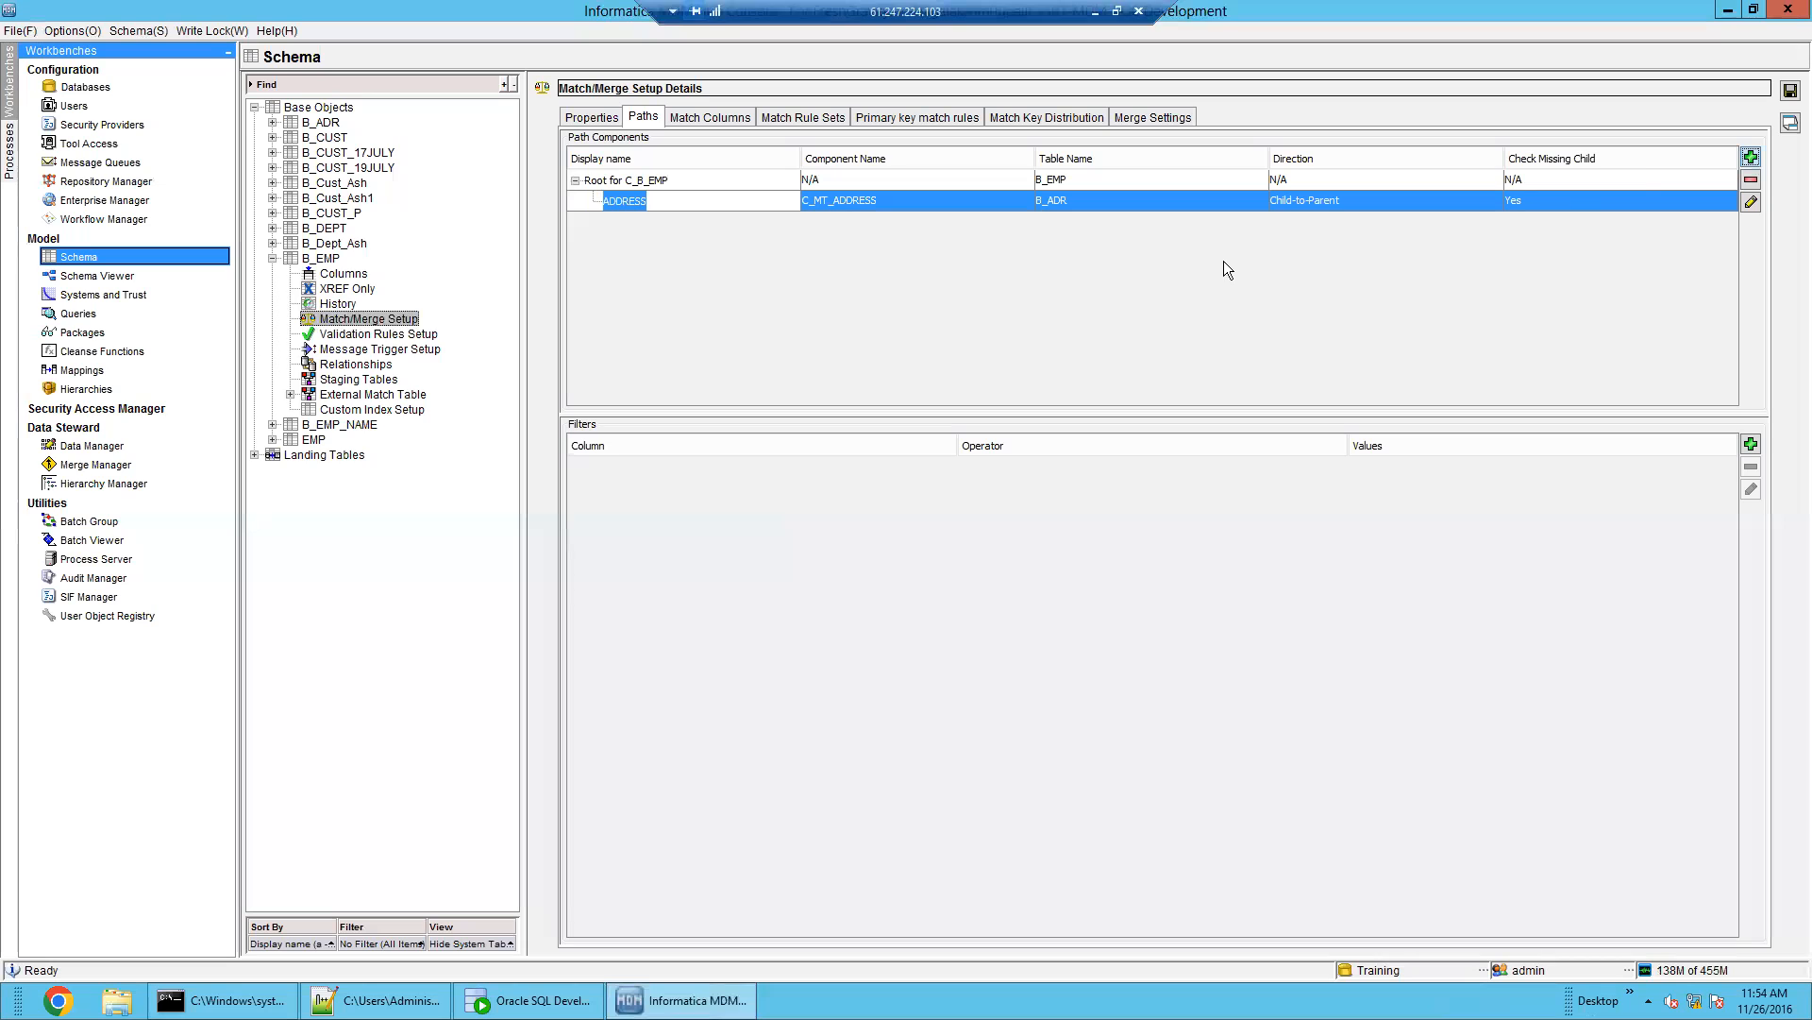
Set B_EMP's fuzzy match key type to Person Name with Standard key width
click(704, 121)
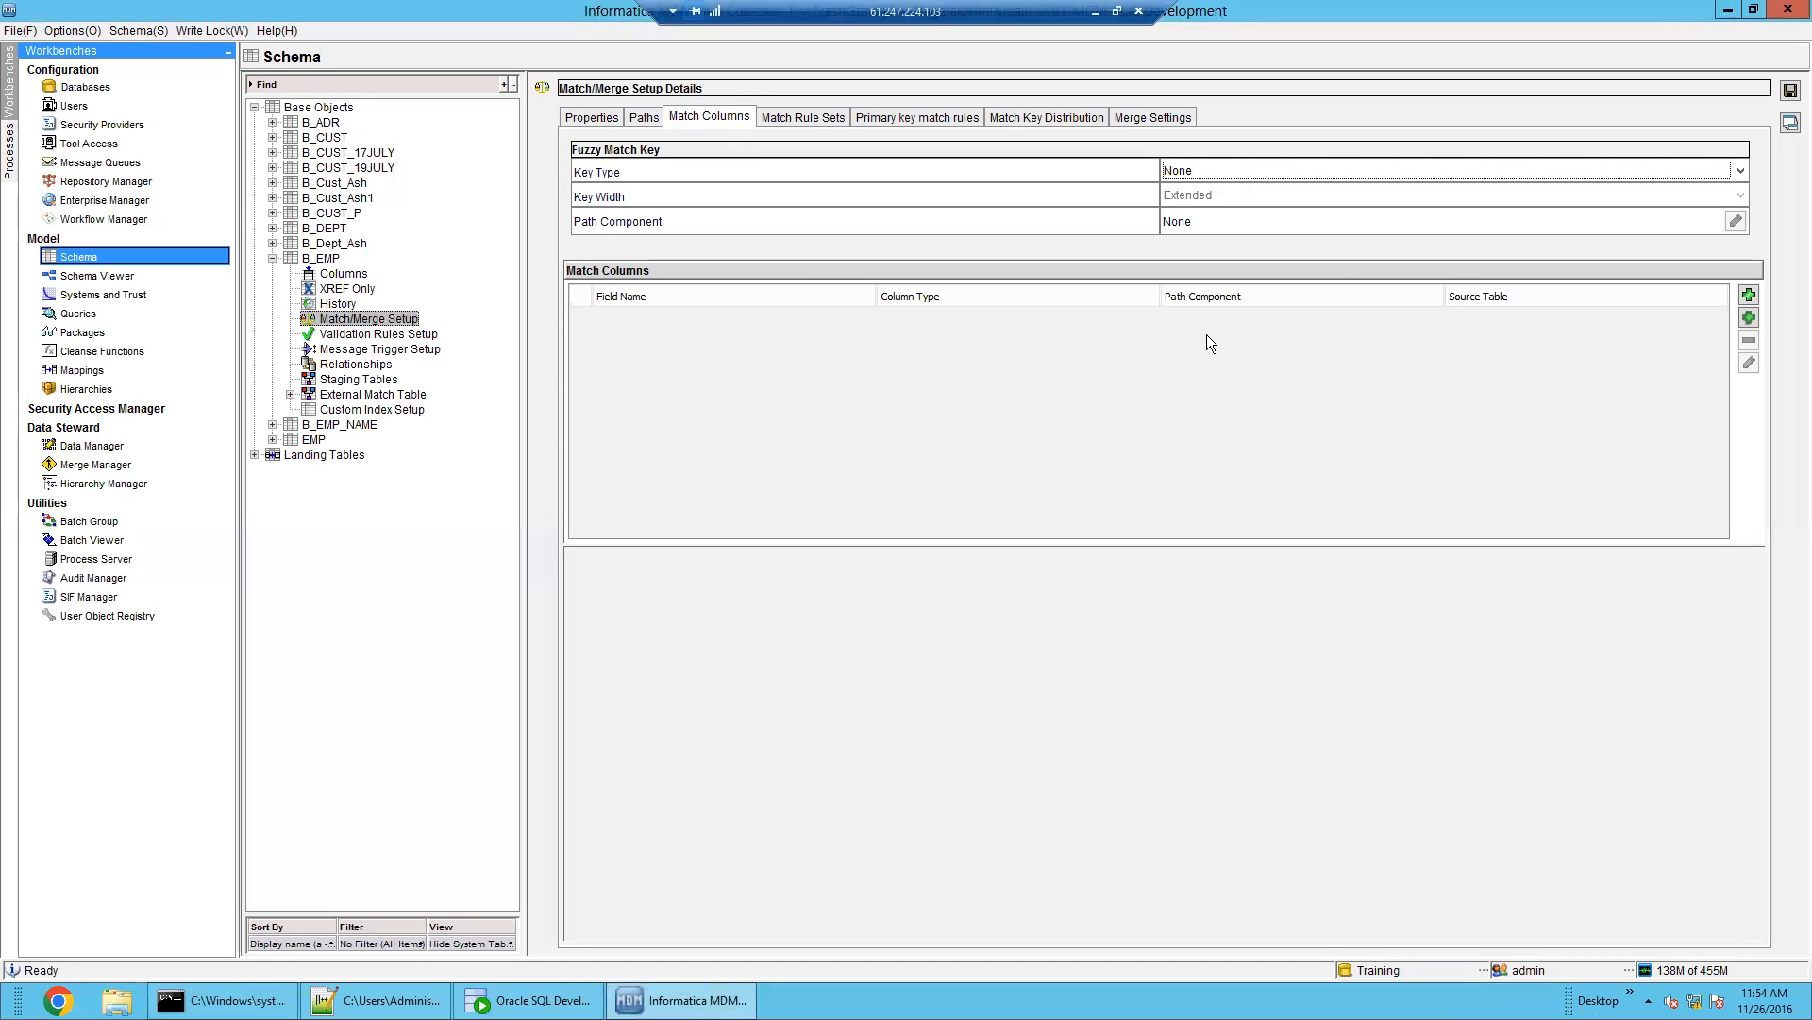
click(1581, 170)
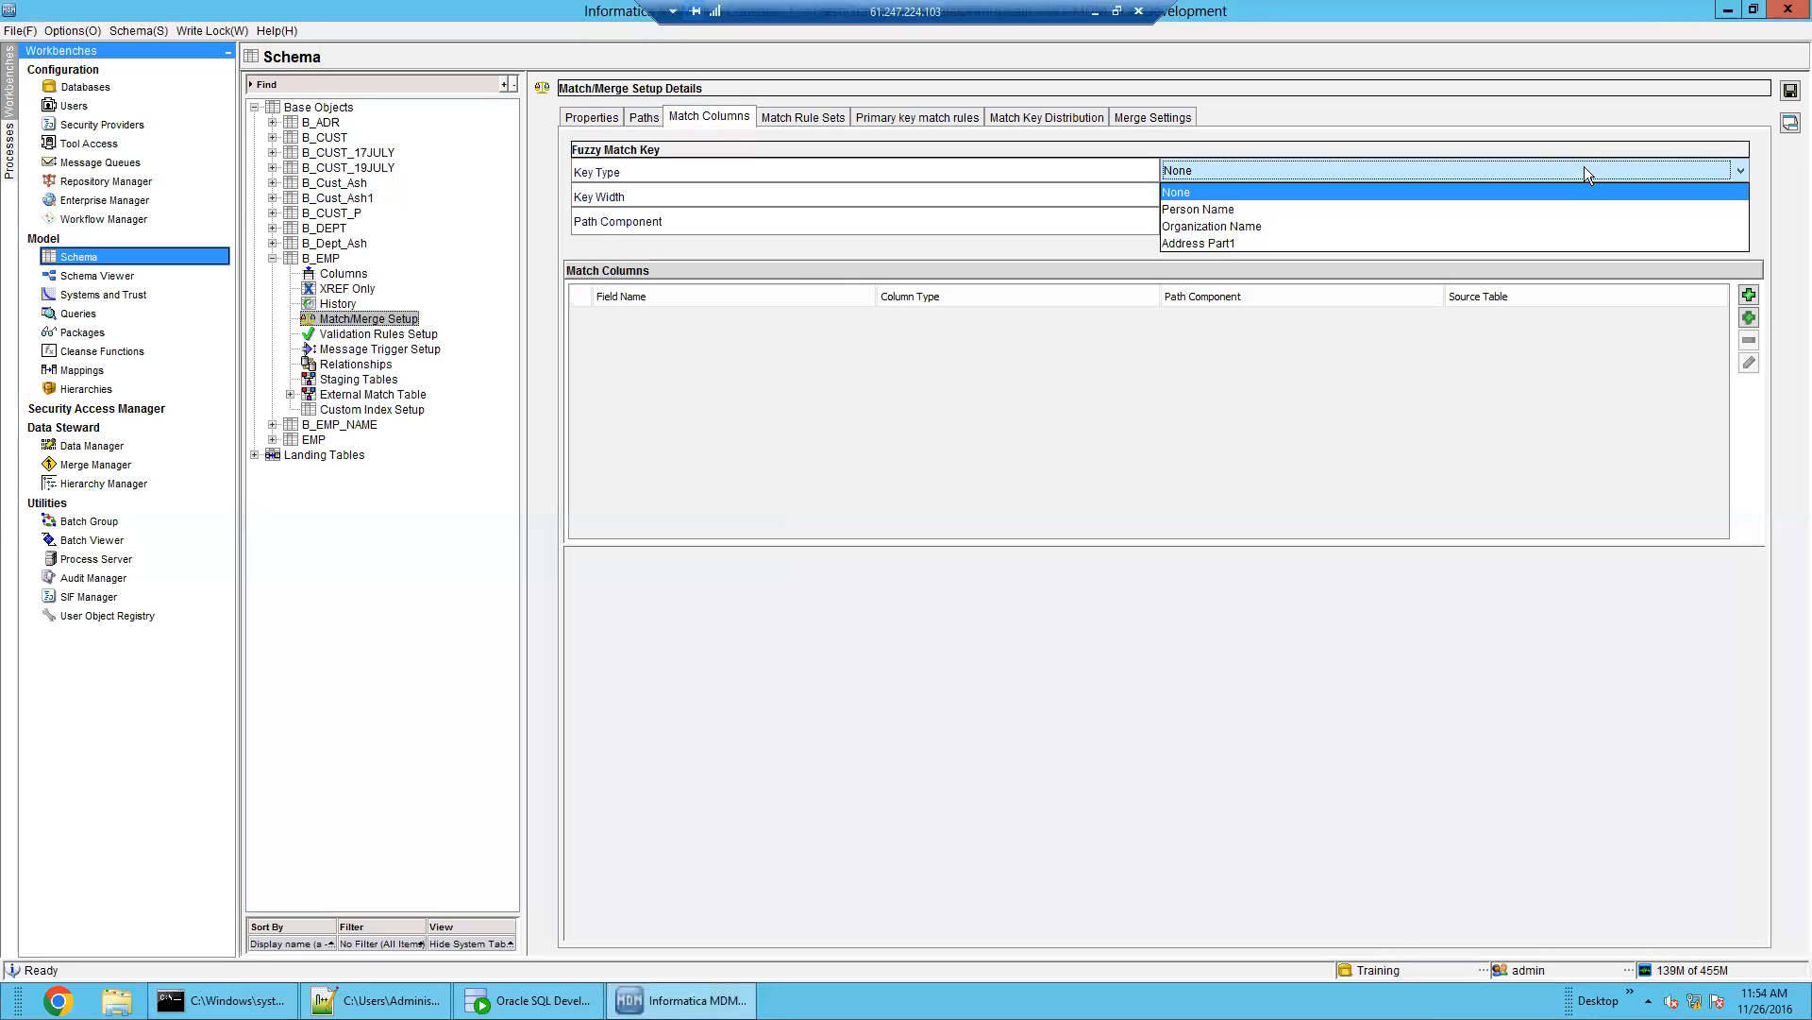
click(1585, 208)
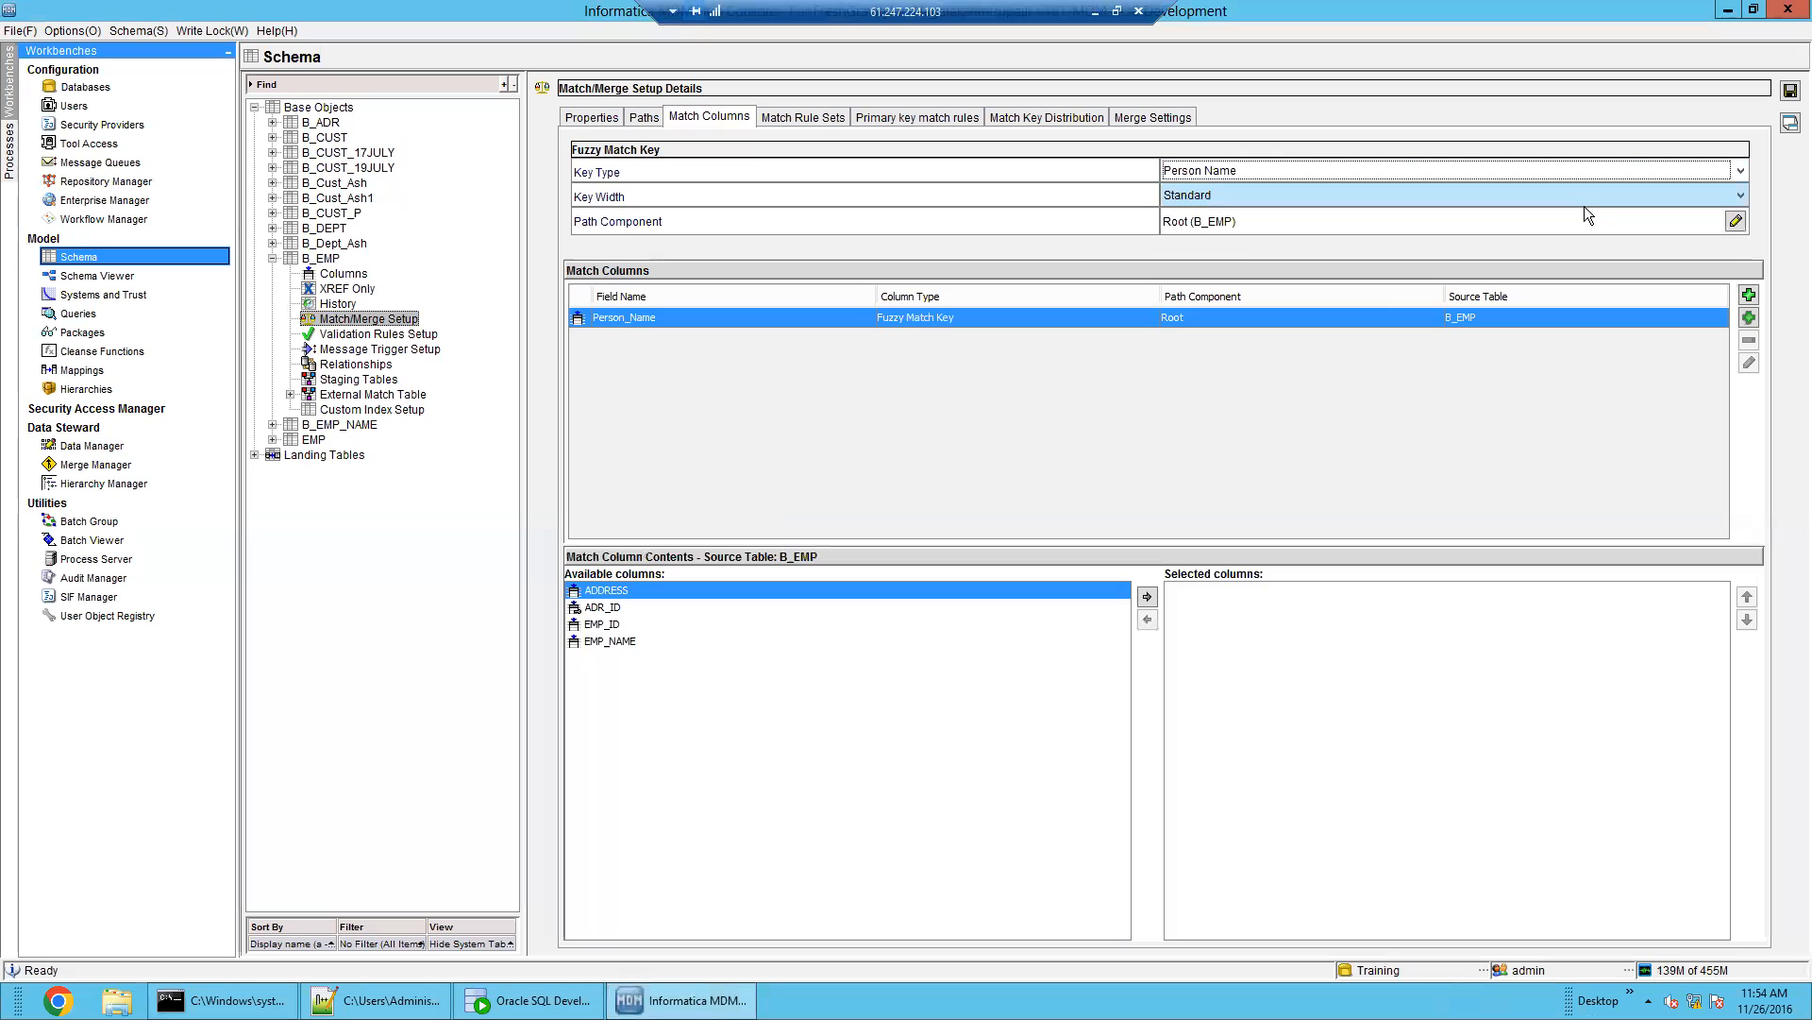
click(1459, 195)
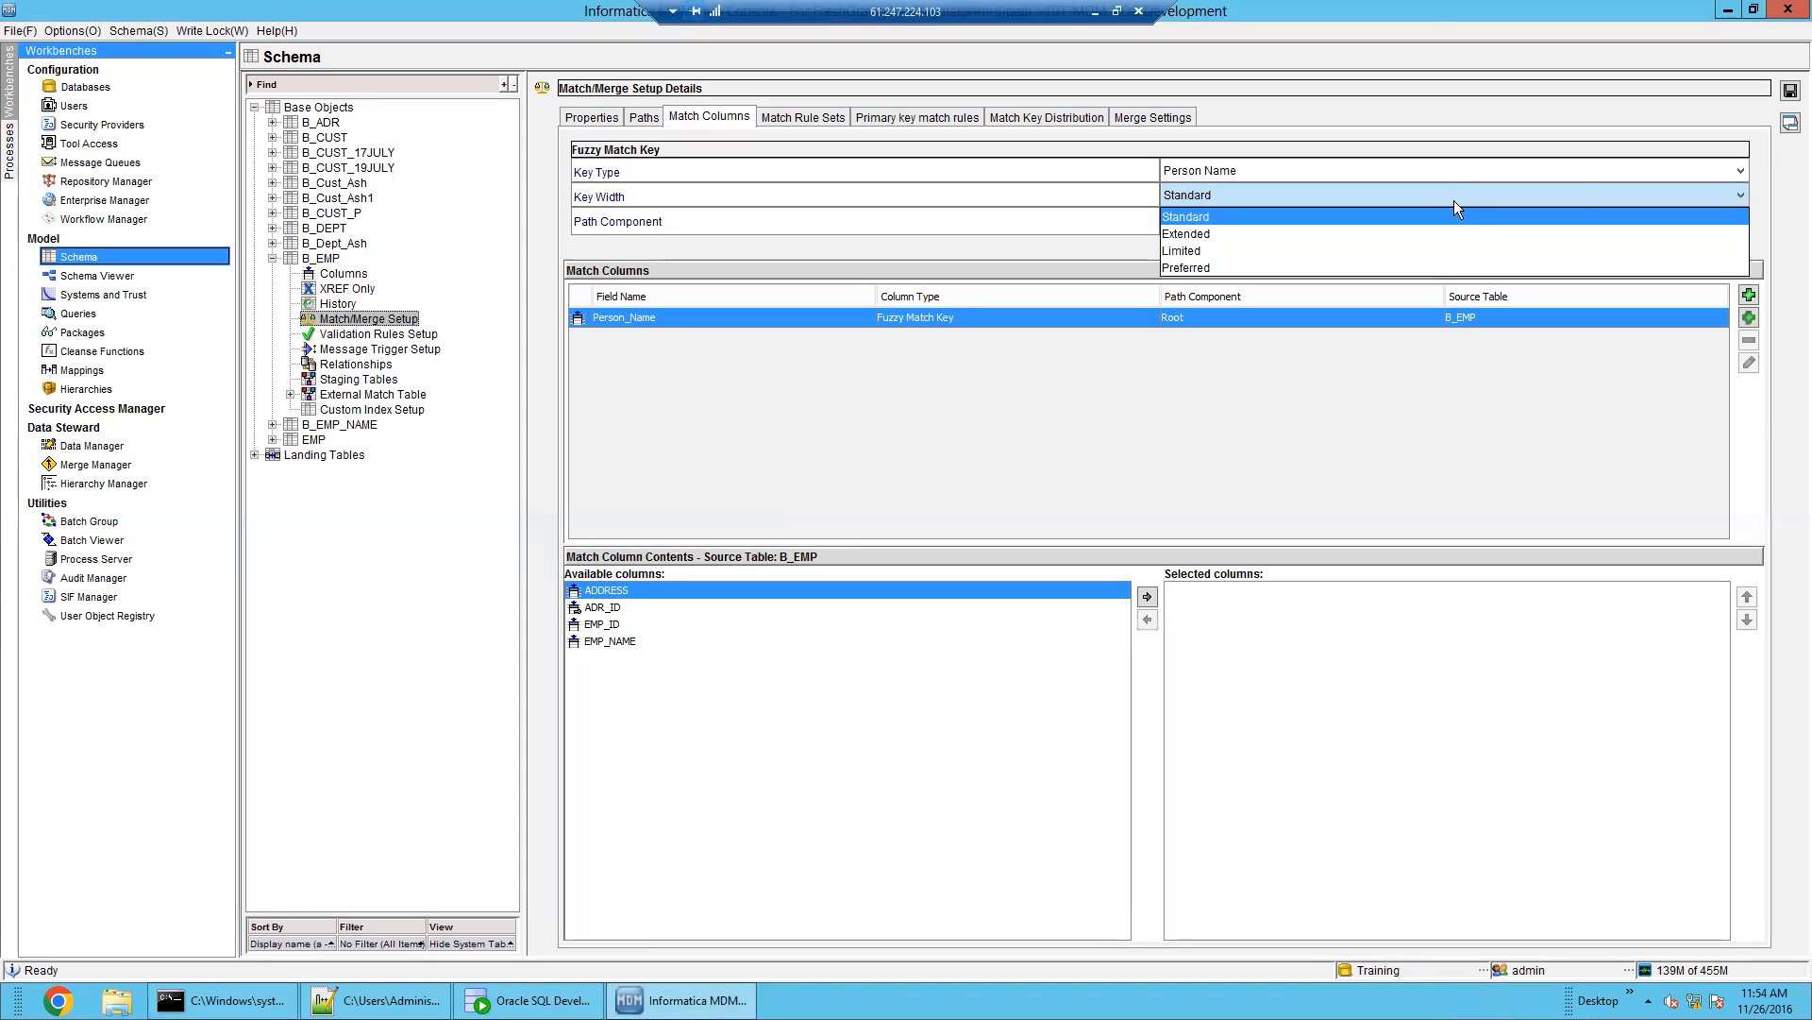
click(1454, 215)
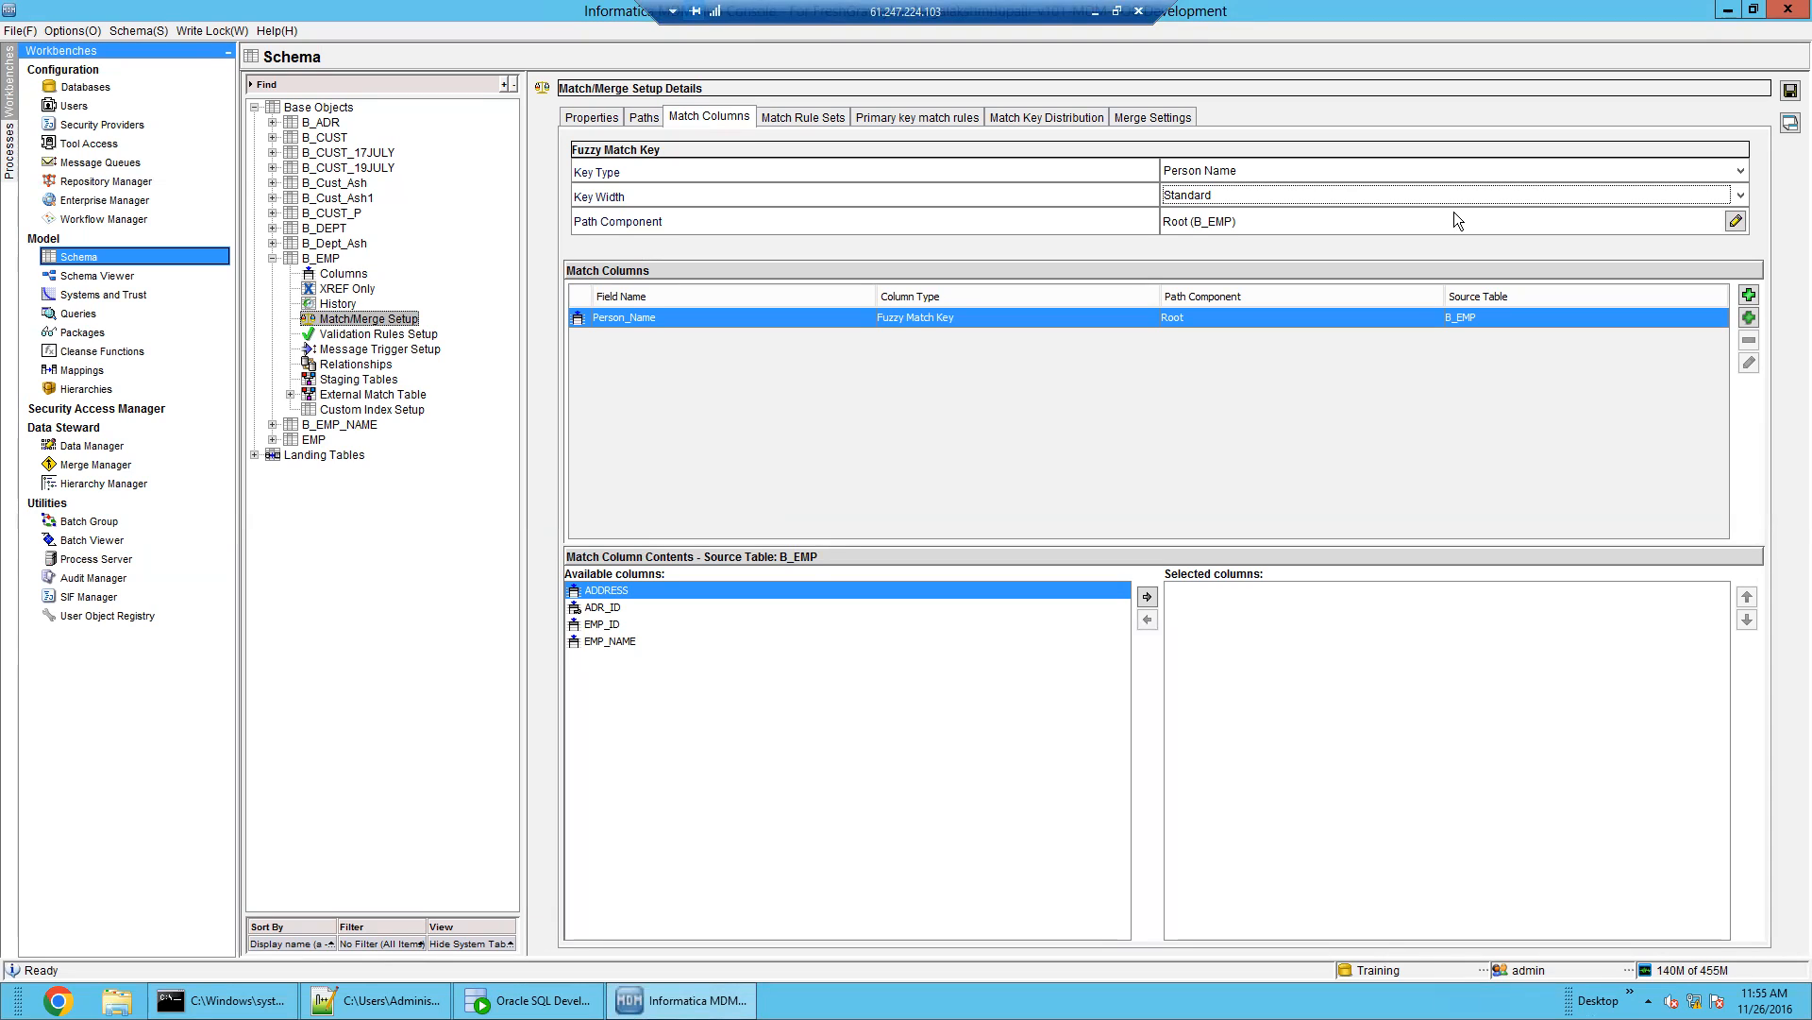
click(1303, 166)
click(1303, 166)
click(1297, 192)
click(1297, 193)
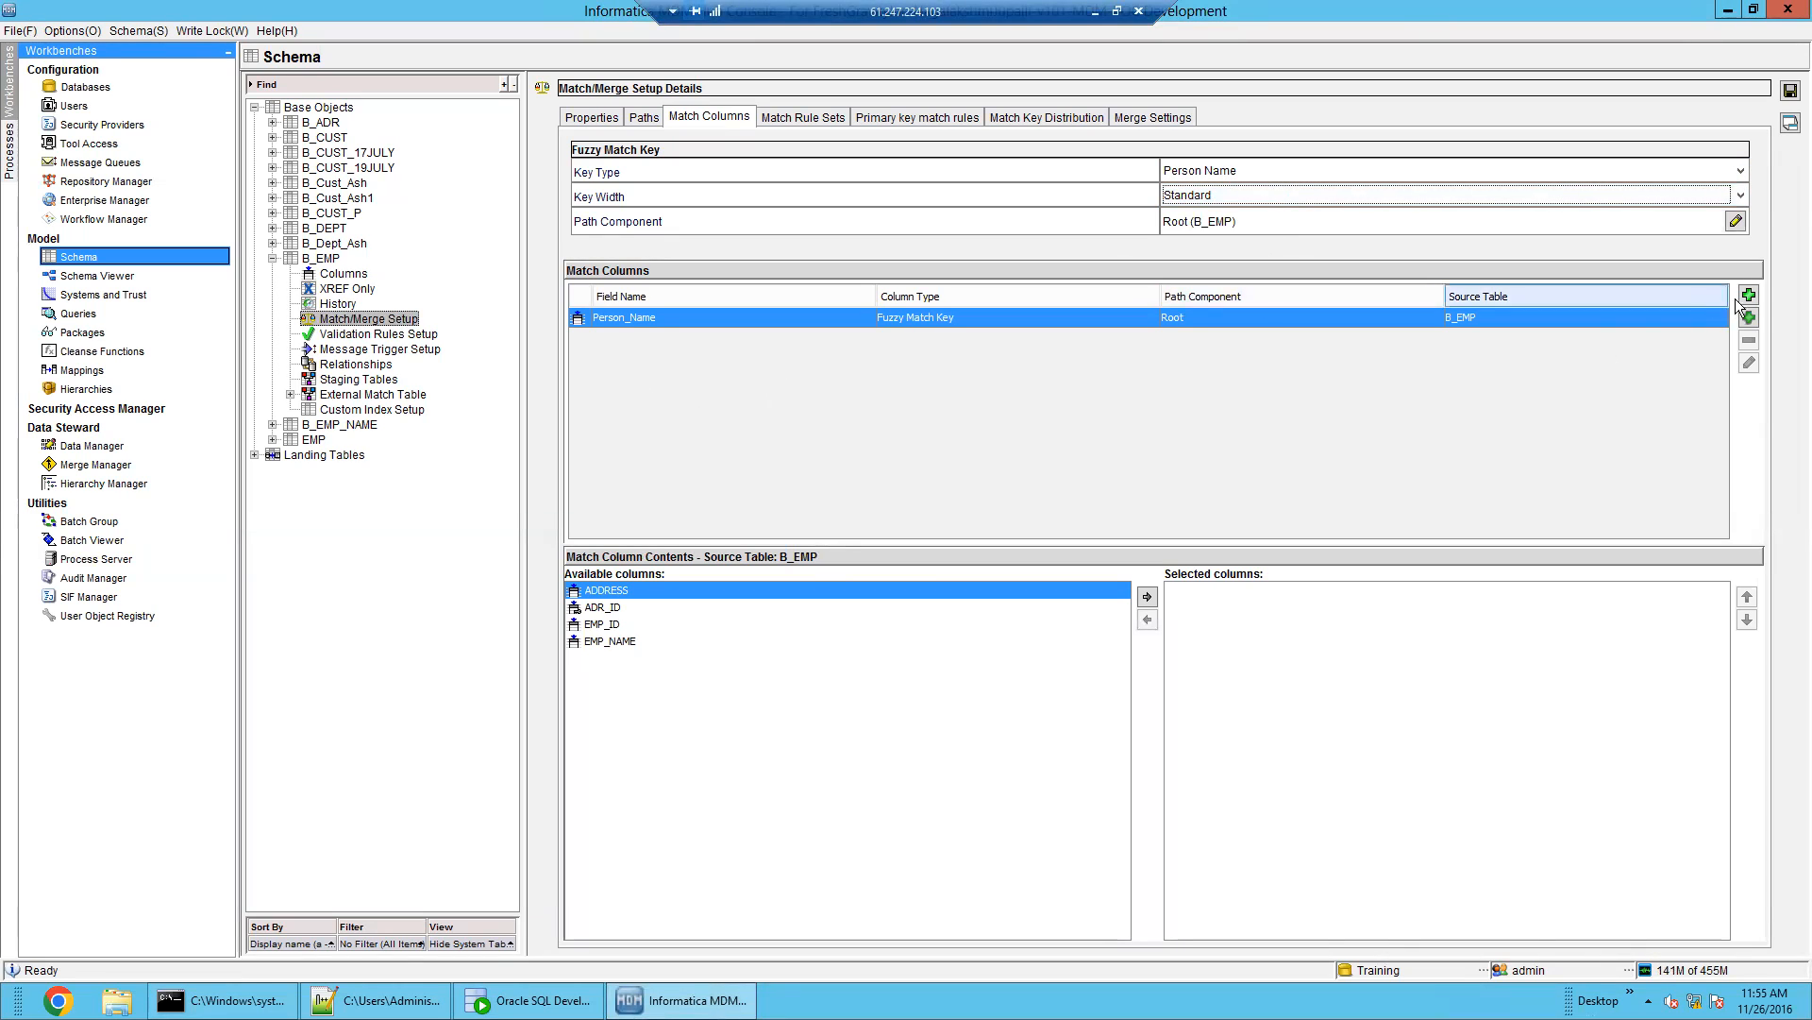
click(408, 997)
click(177, 601)
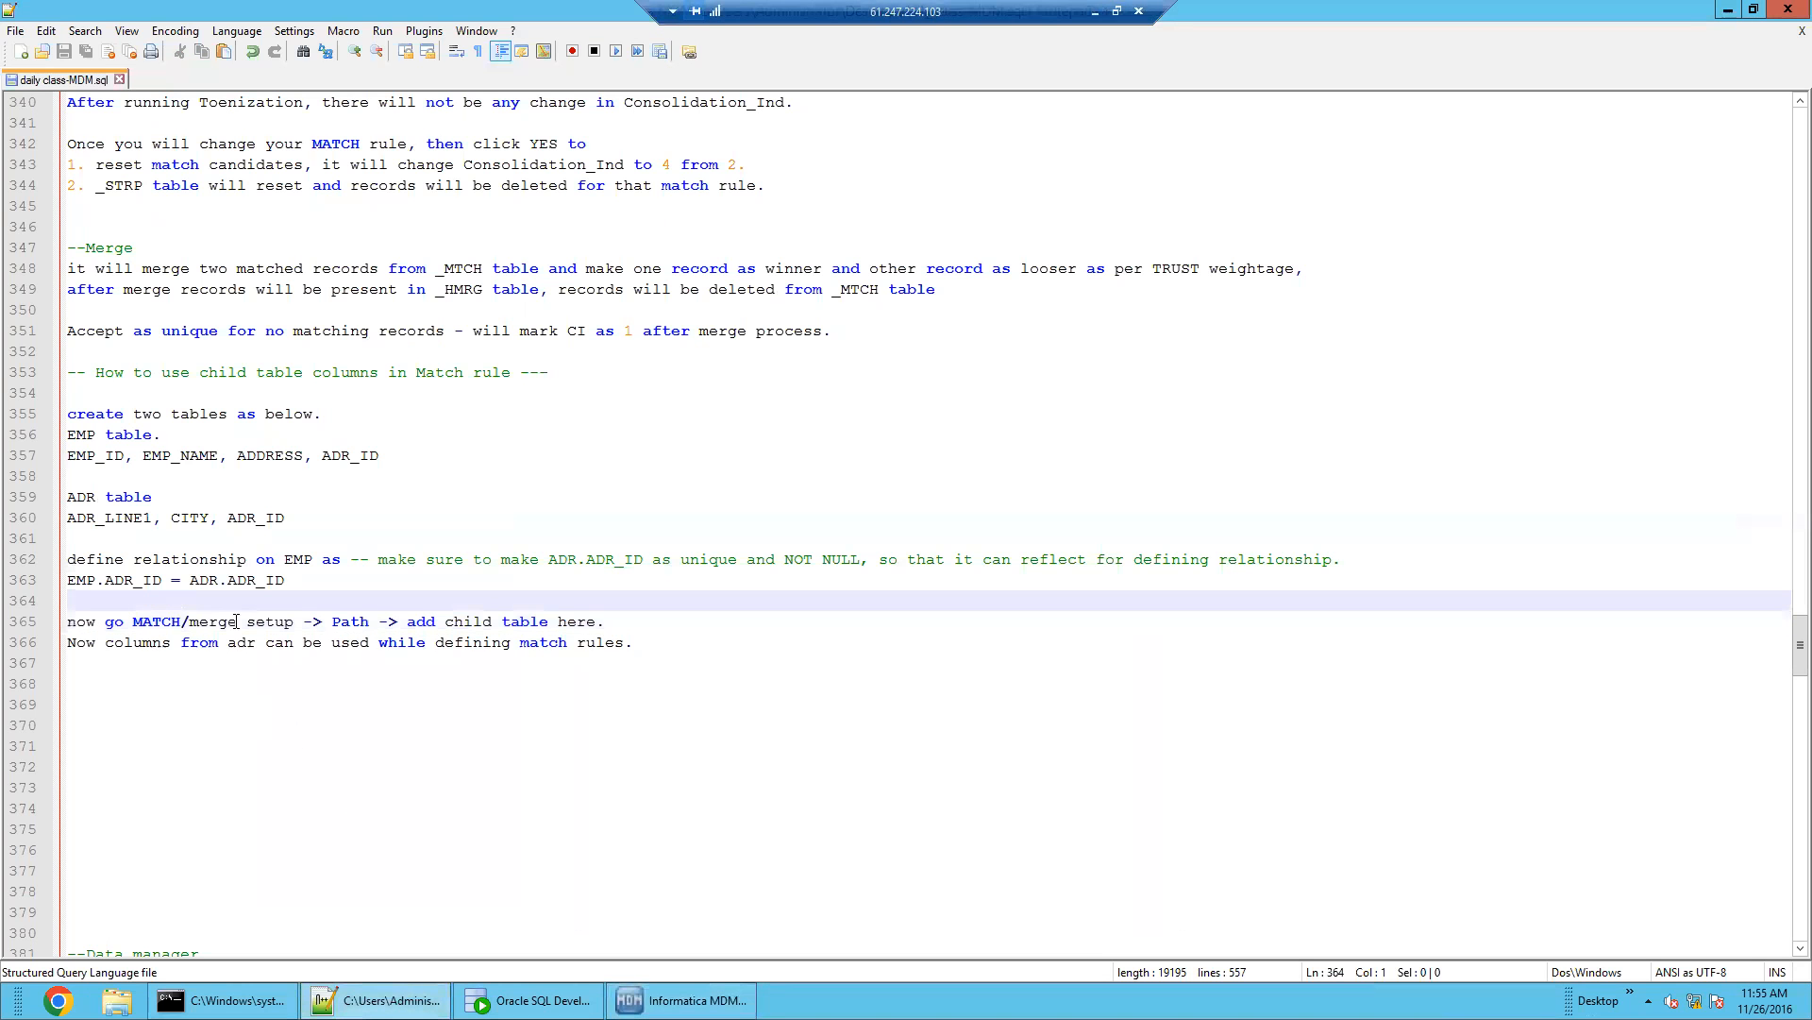
drag(300, 579, 47, 415)
click(162, 542)
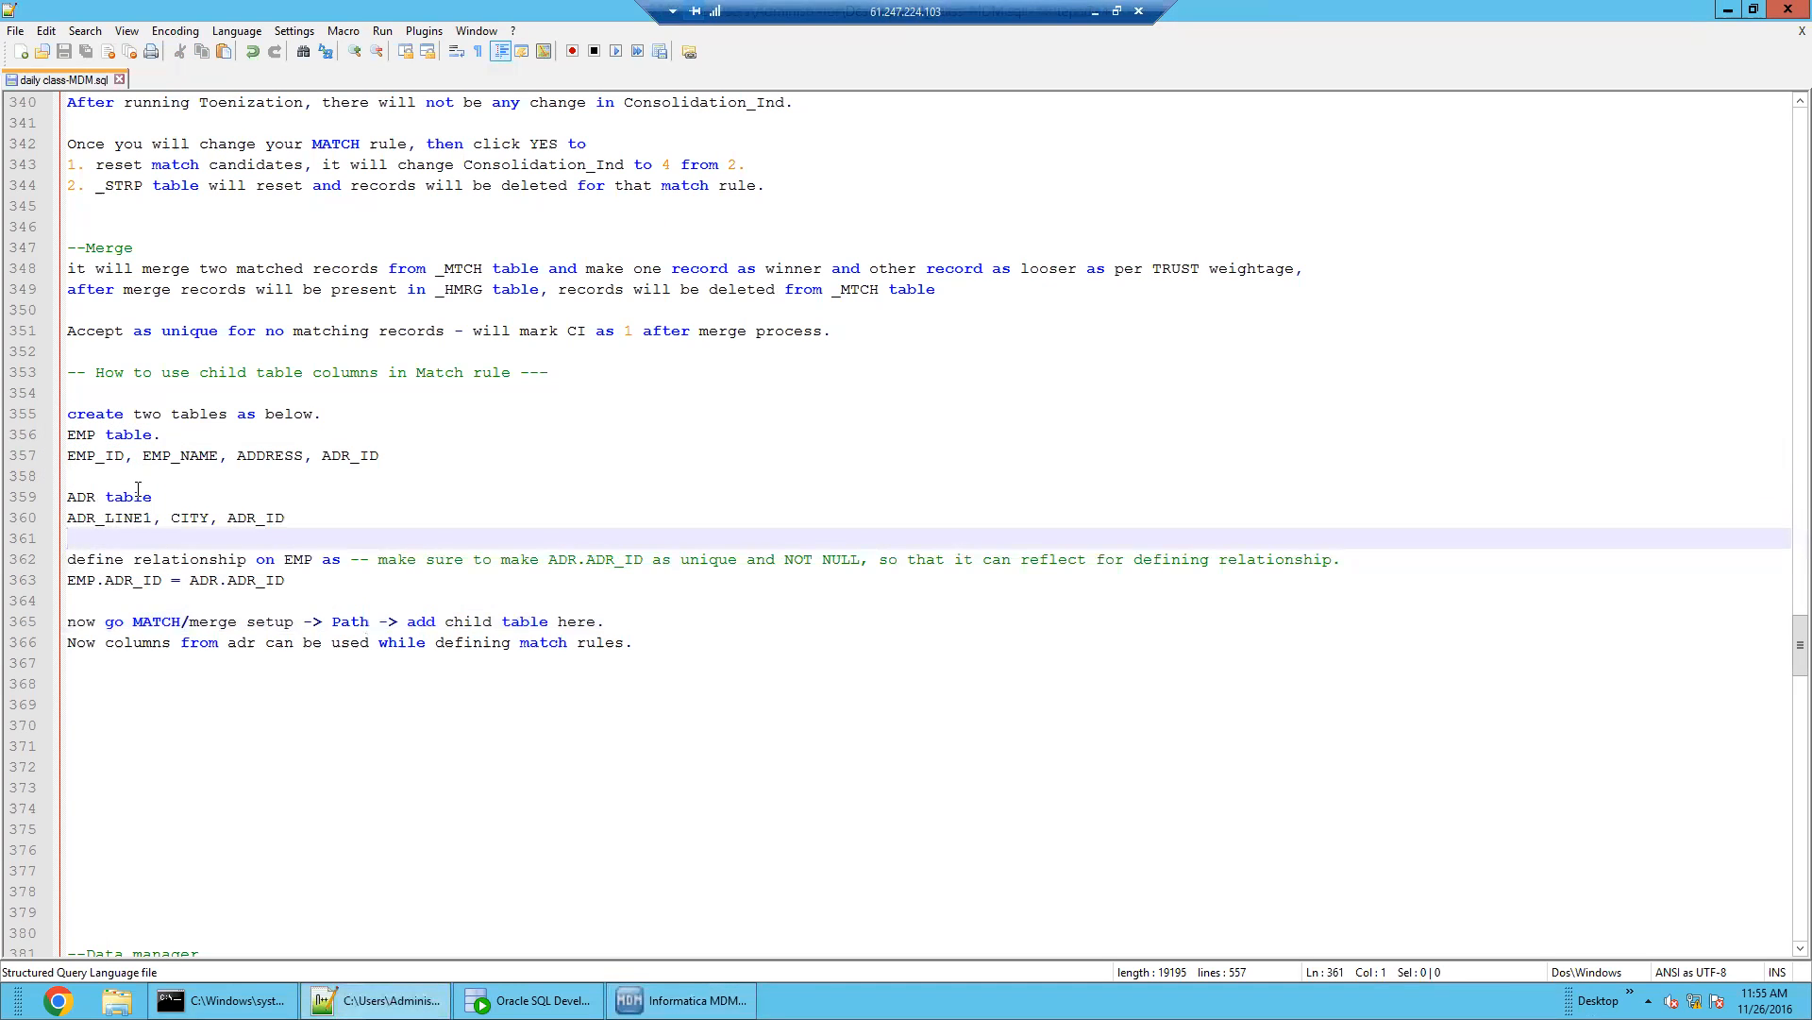
click(106, 459)
double_click(102, 456)
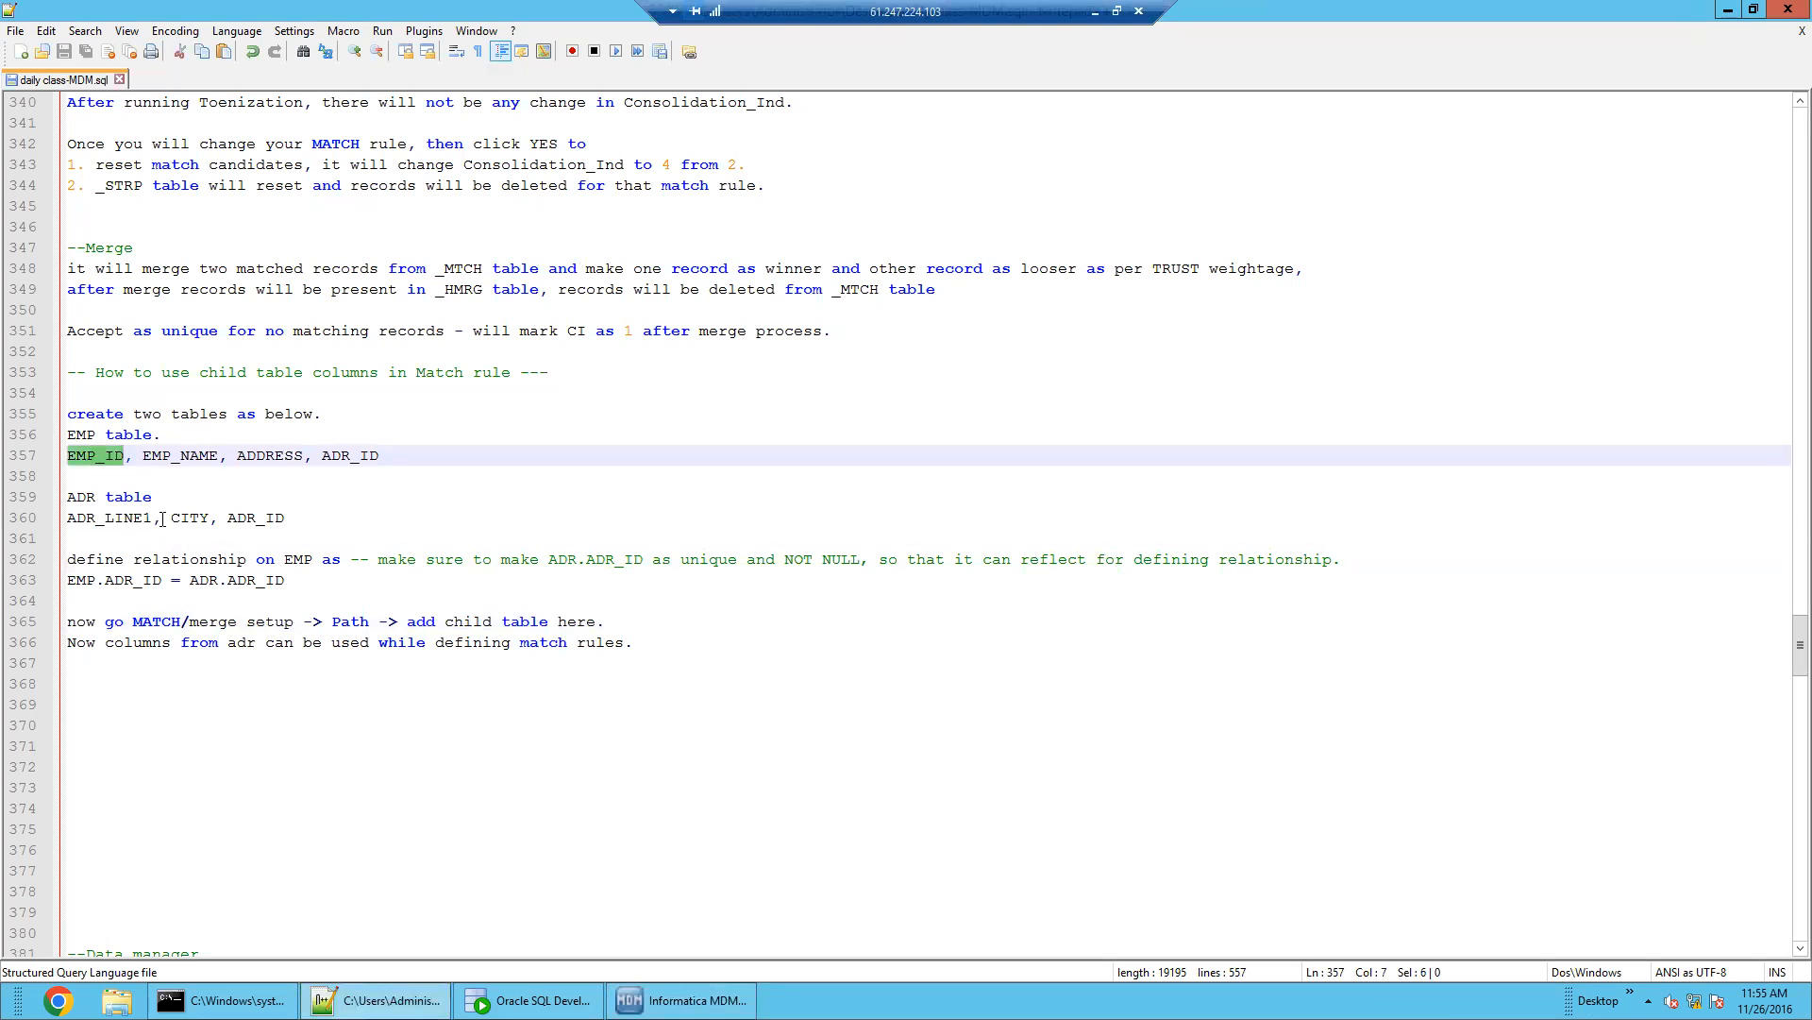
double_click(192, 517)
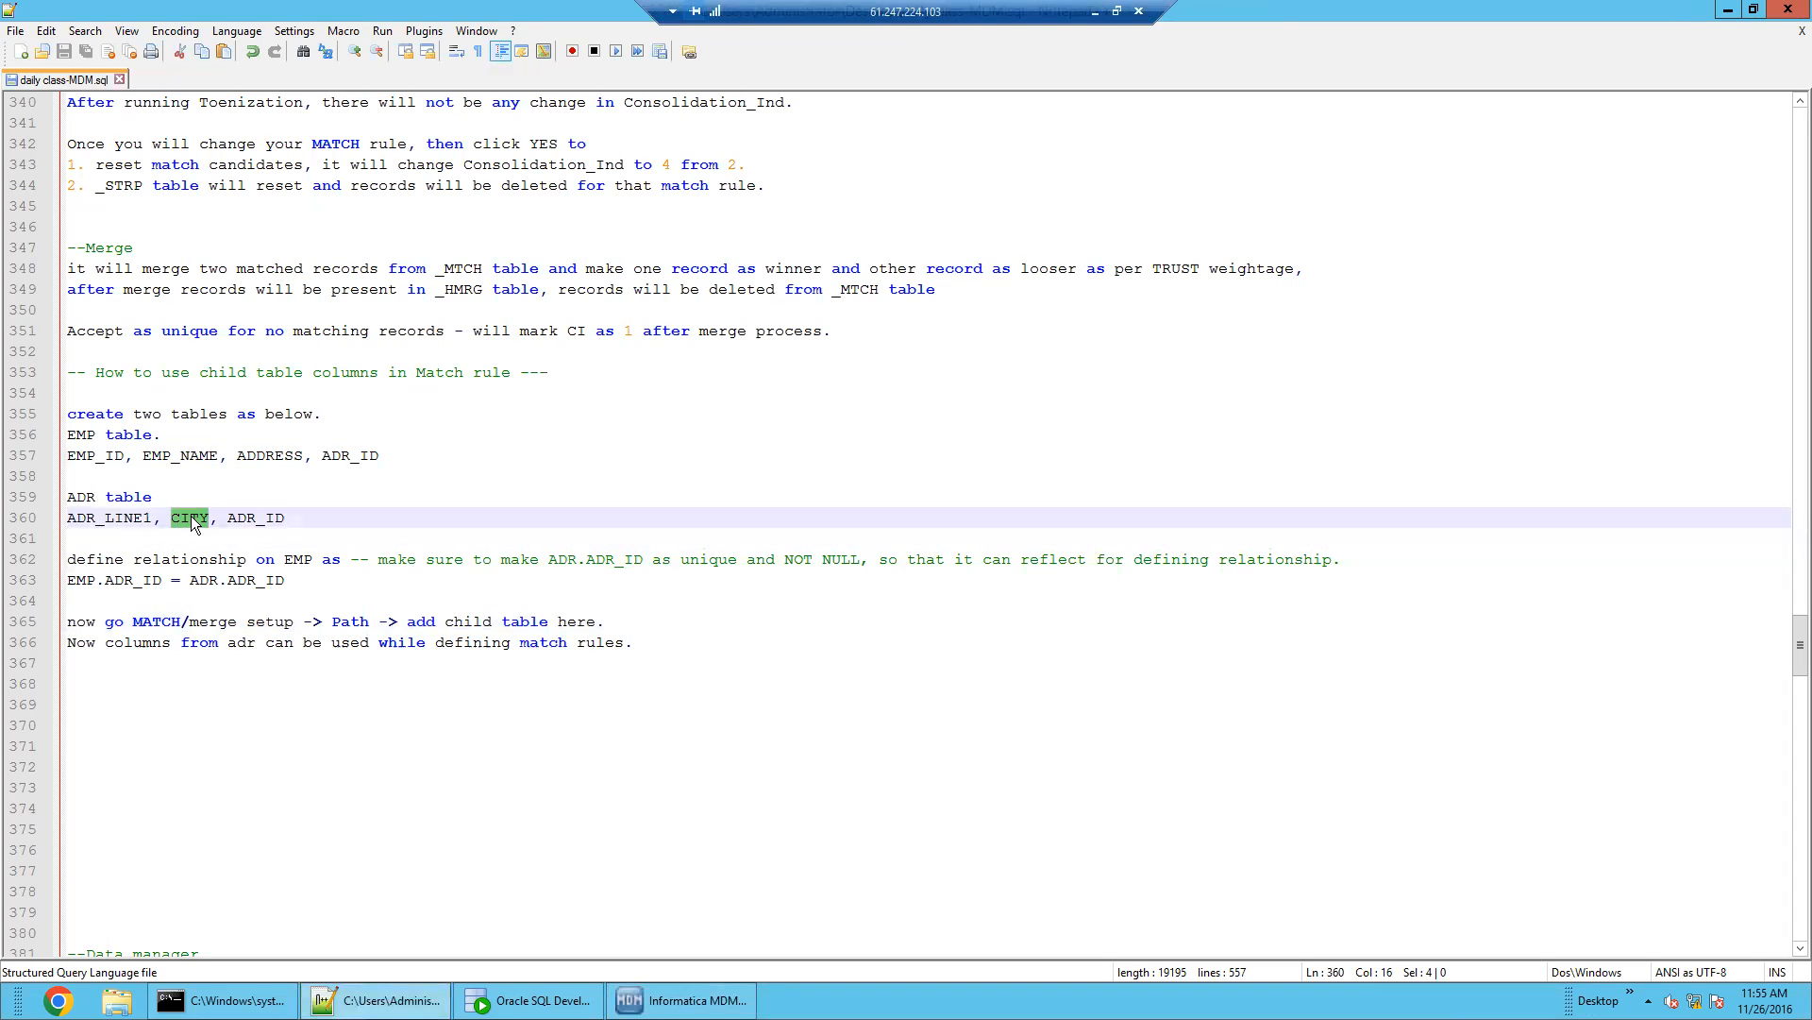
double_click(136, 518)
double_click(98, 455)
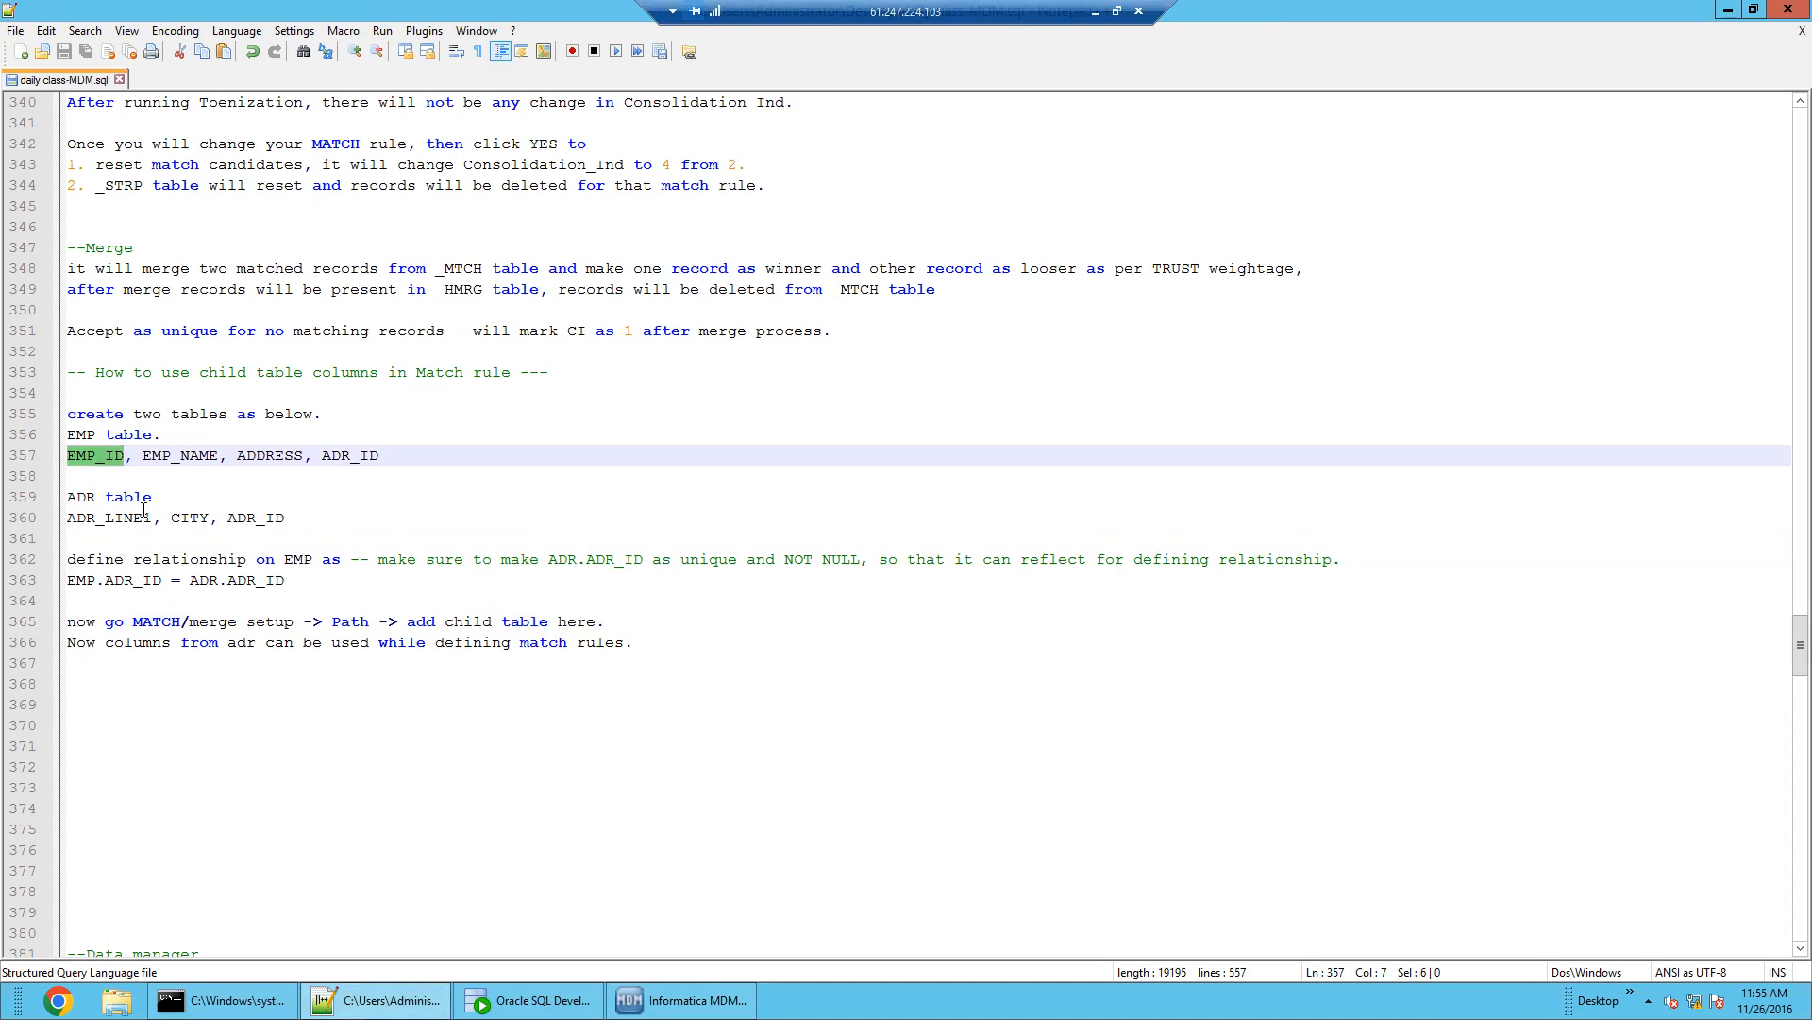
double_click(196, 517)
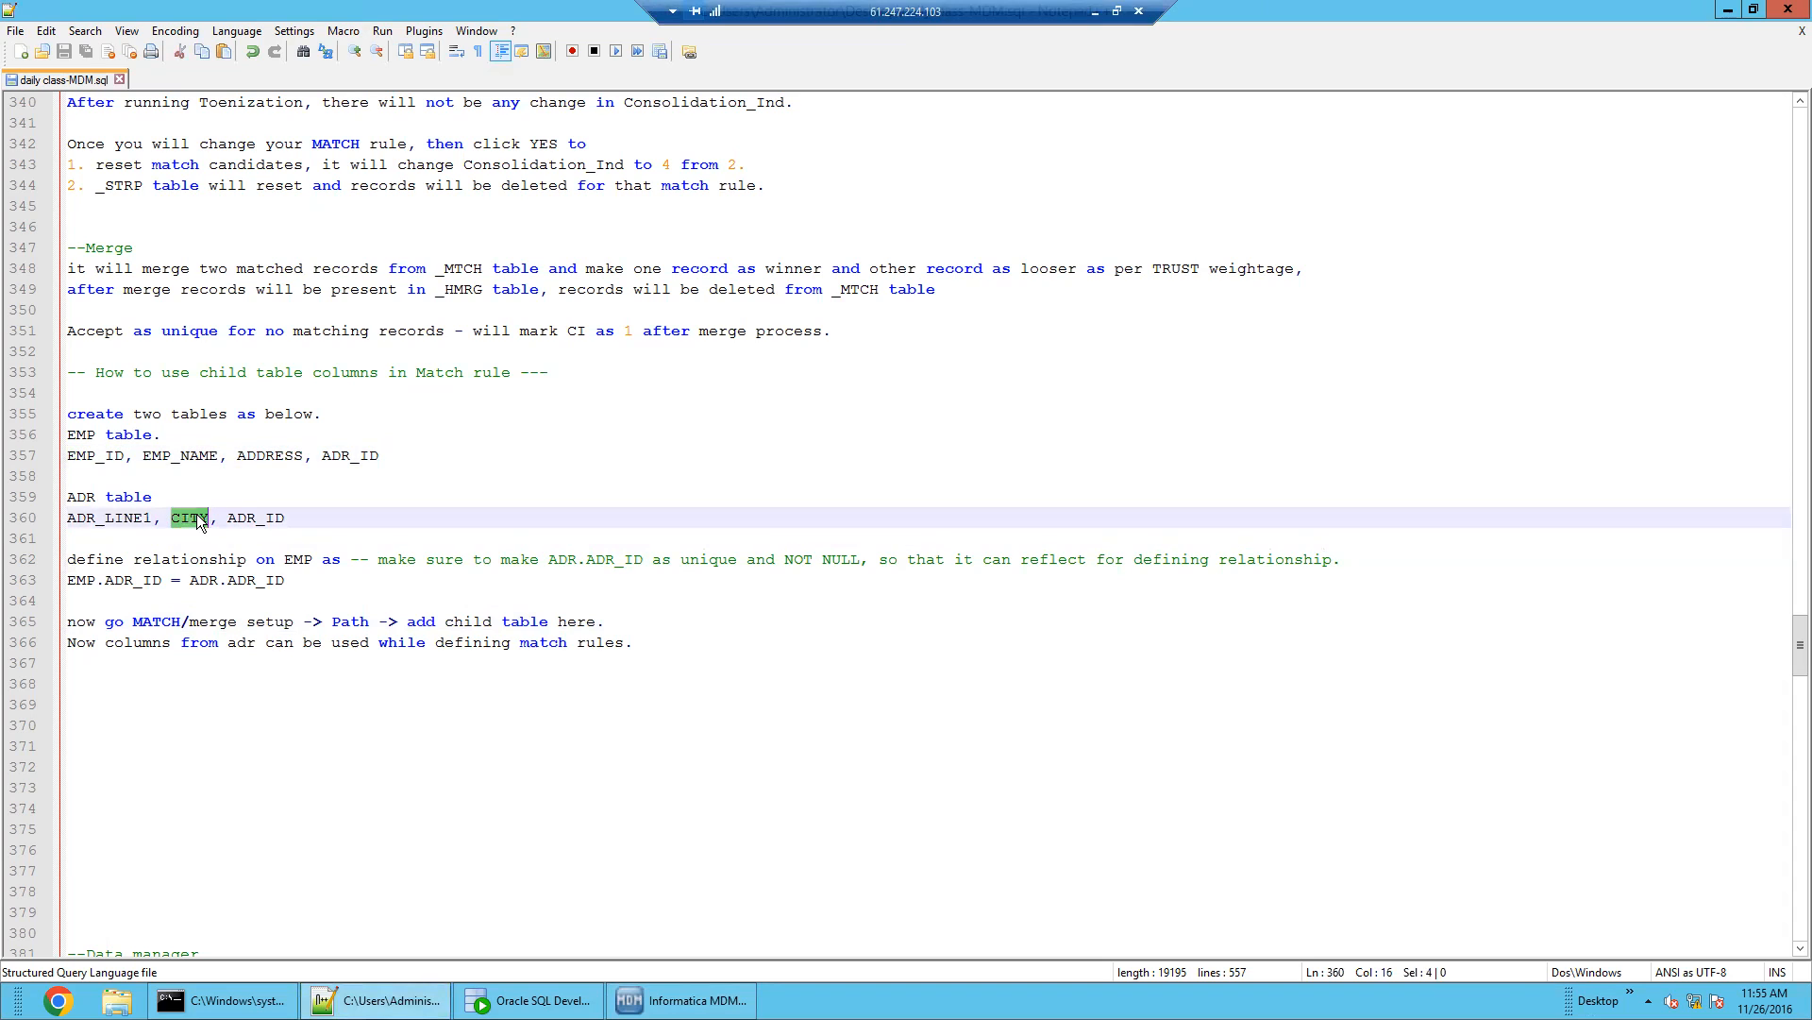
double_click(126, 518)
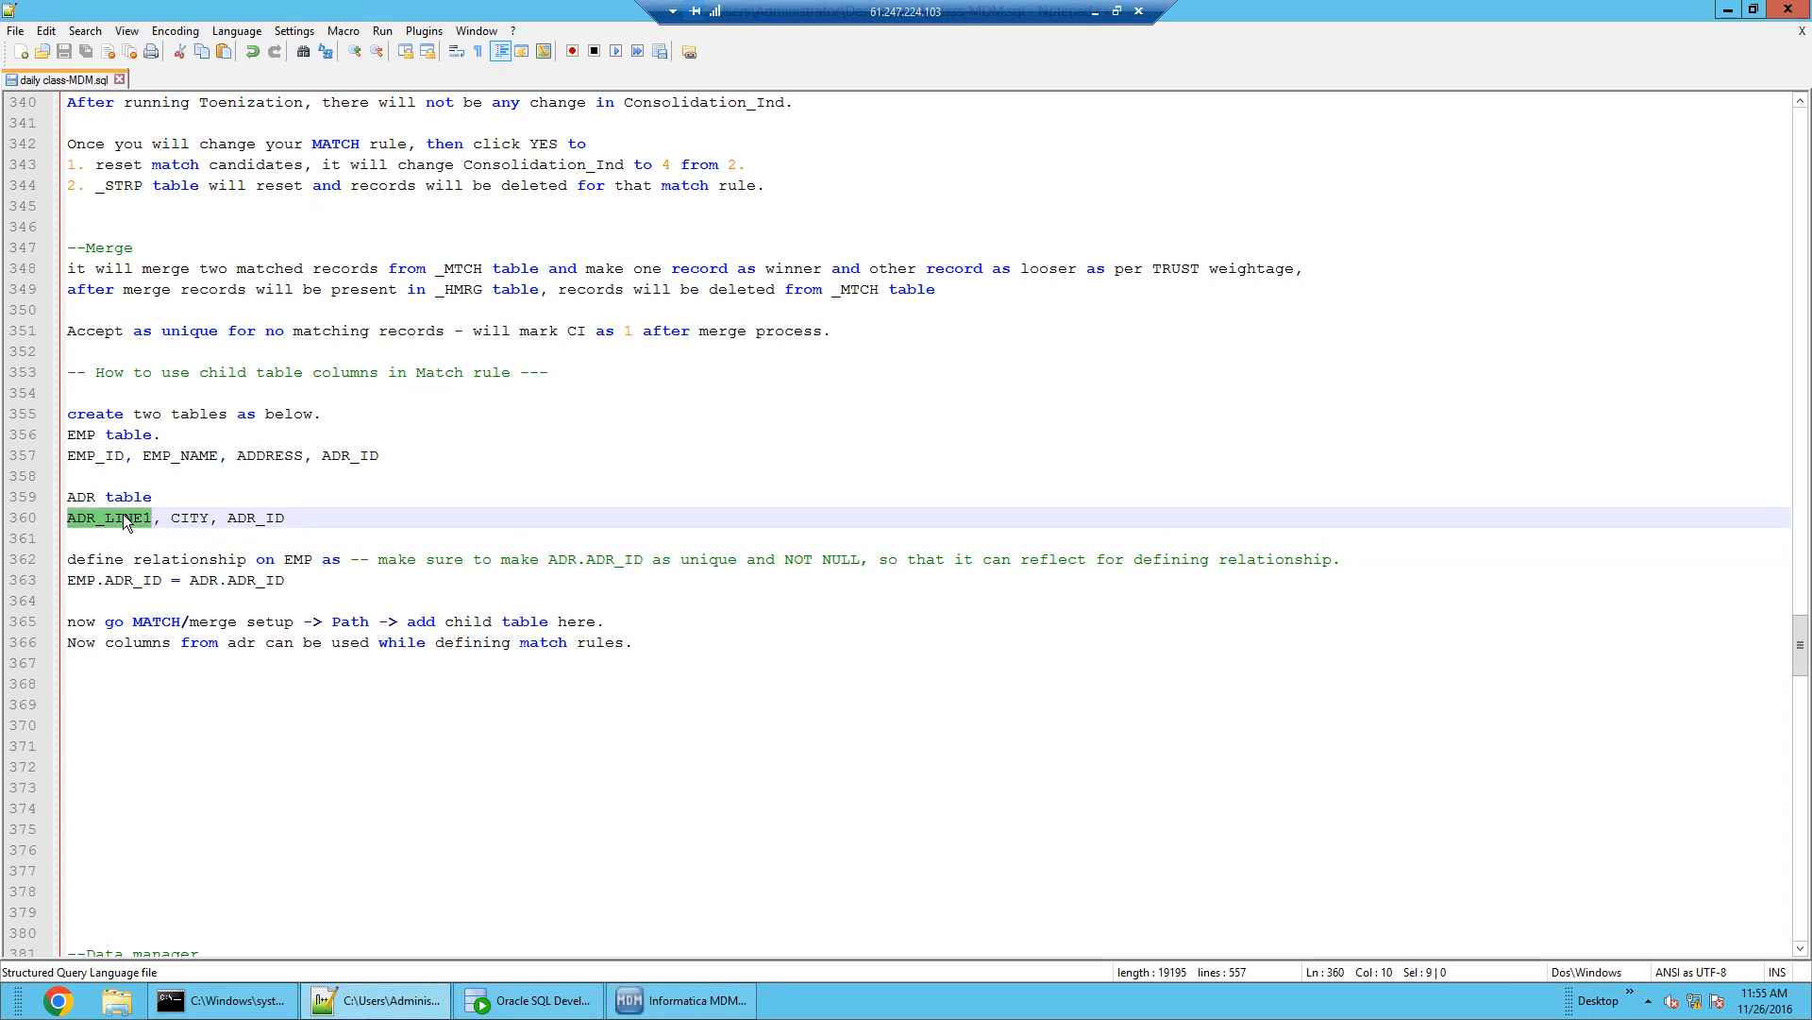
On line 368 start the use-case note with 'use case', EMP_NAME copied from above, and 'and'
click(181, 691)
text(USE)
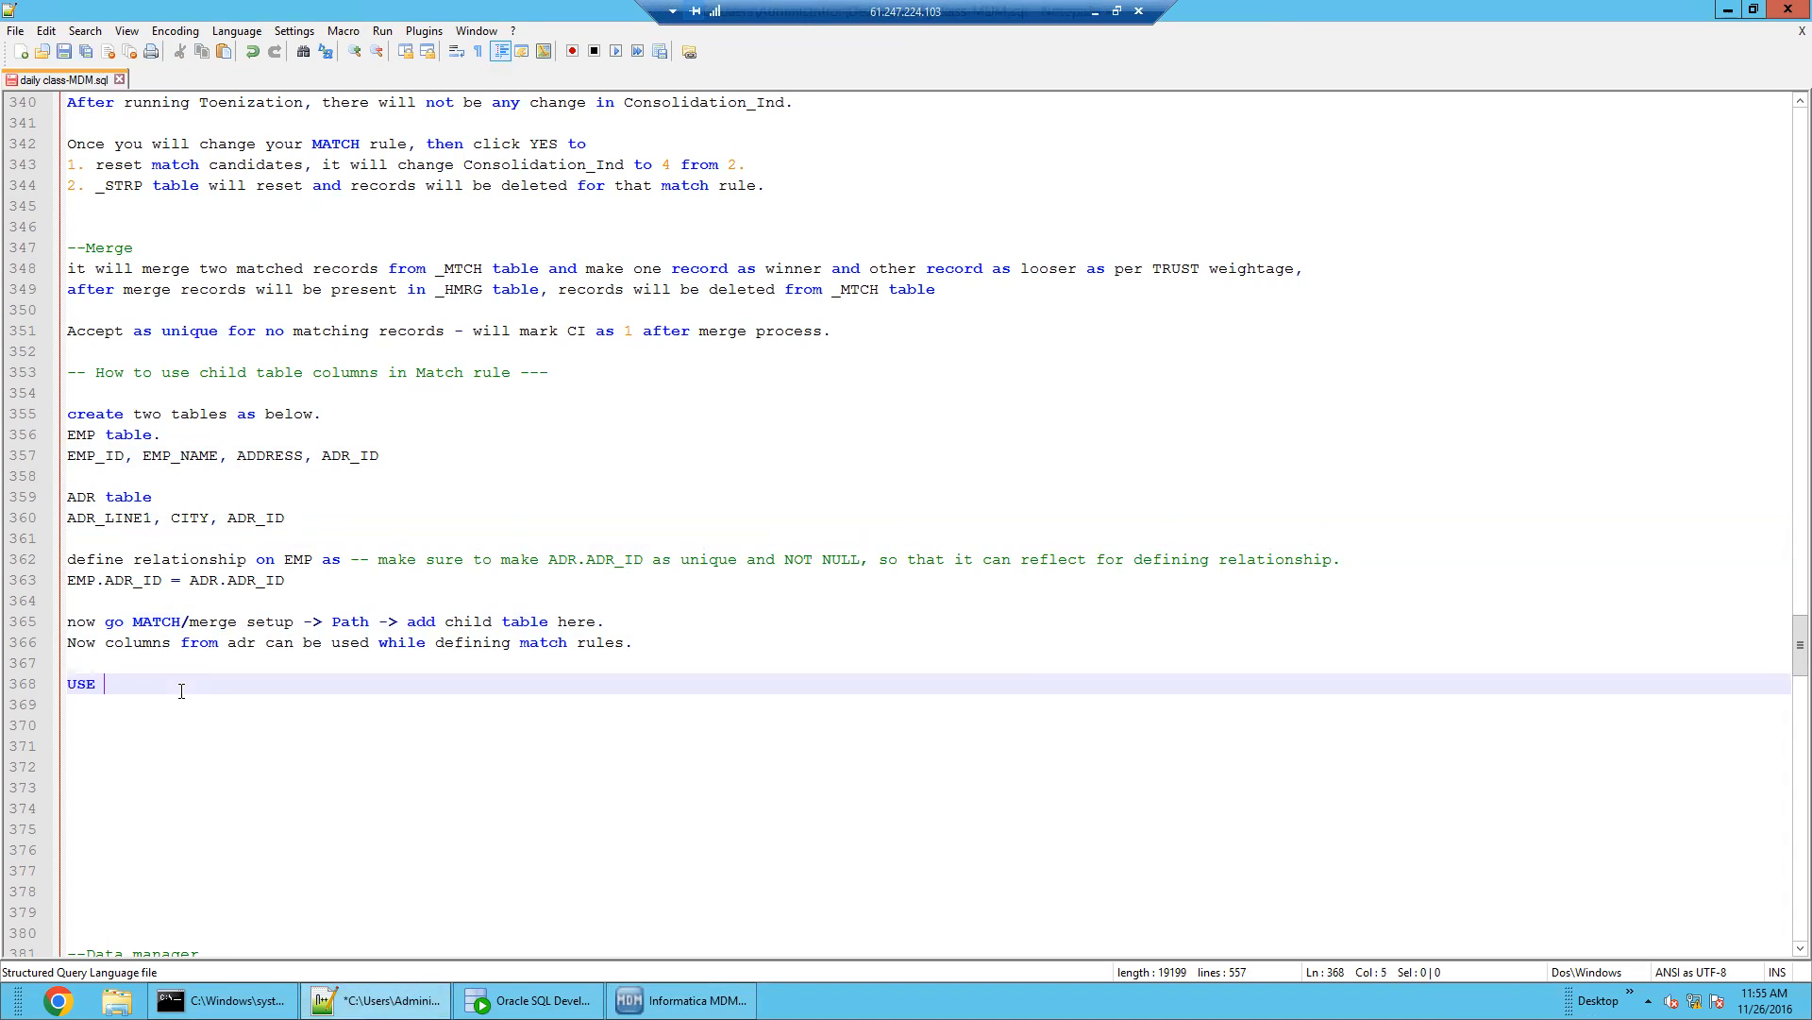
key(BackSpace)
key(BackSpace)
text(use c)
key(BackSpace)
key(BackSpace)
key(BackSpace)
key(BackSpace)
key(BackSpace)
text(se case -)
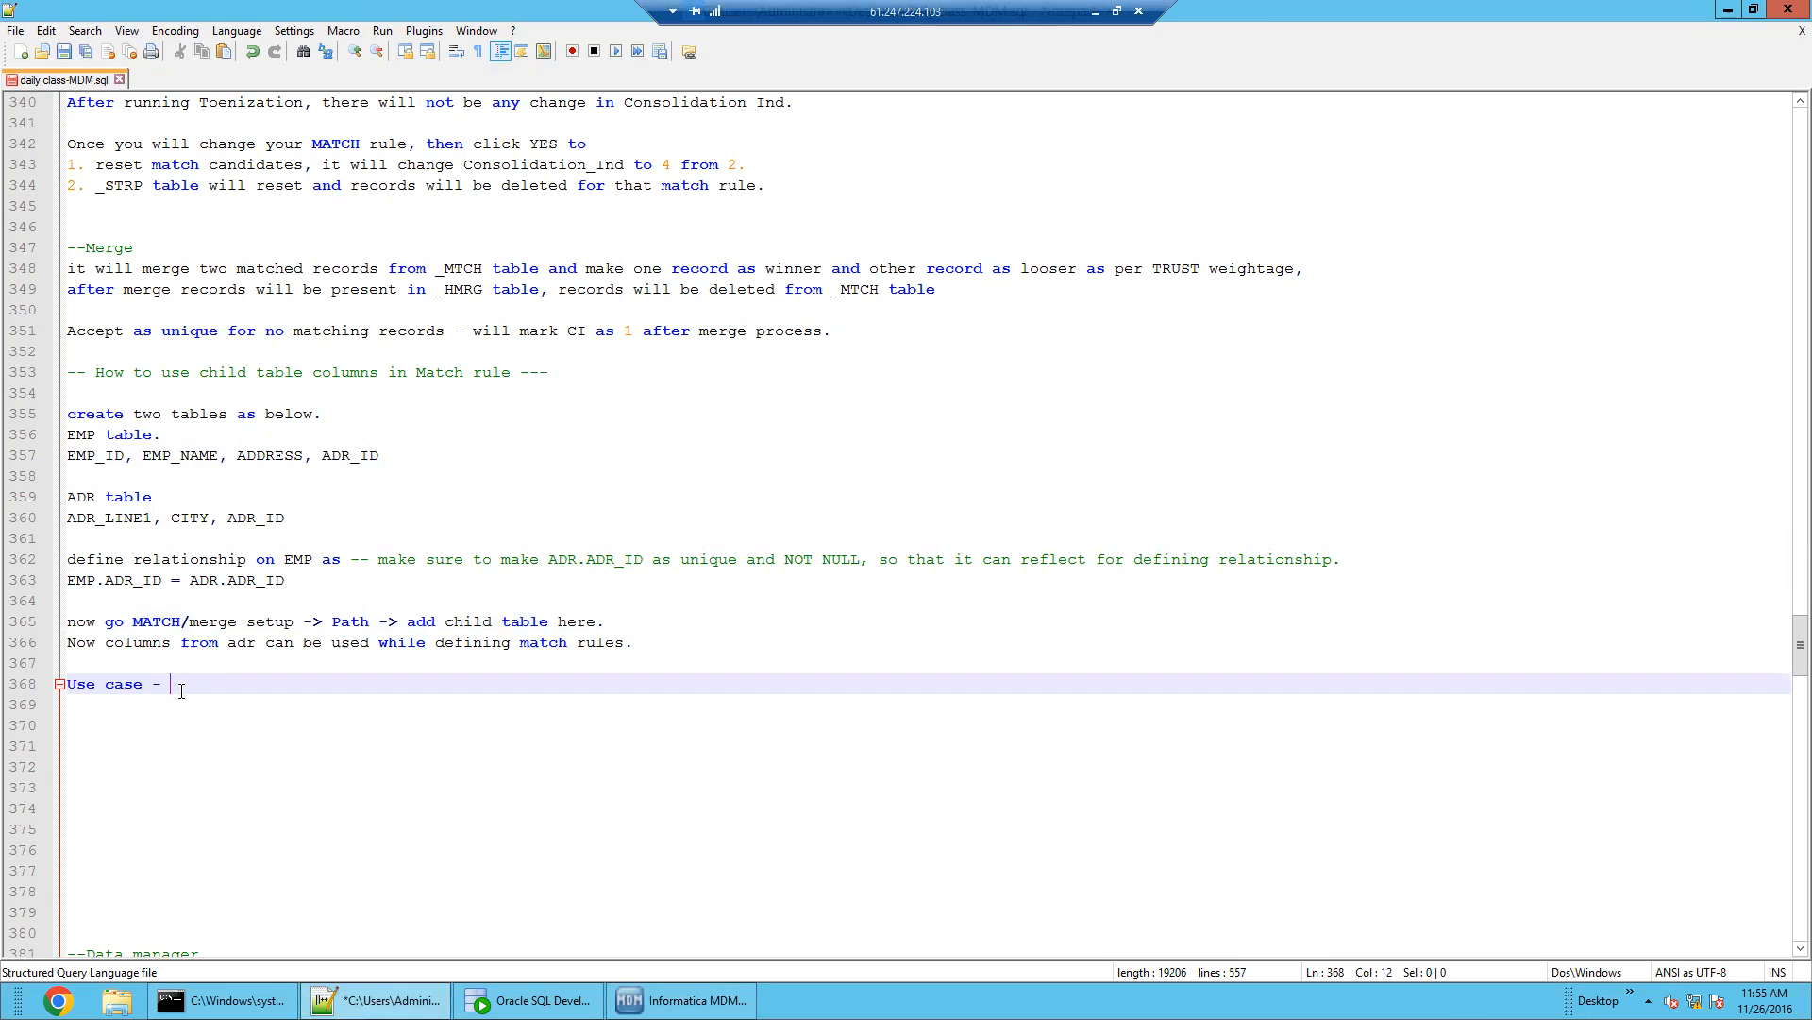
double_click(177, 456)
key(ctrl+c)
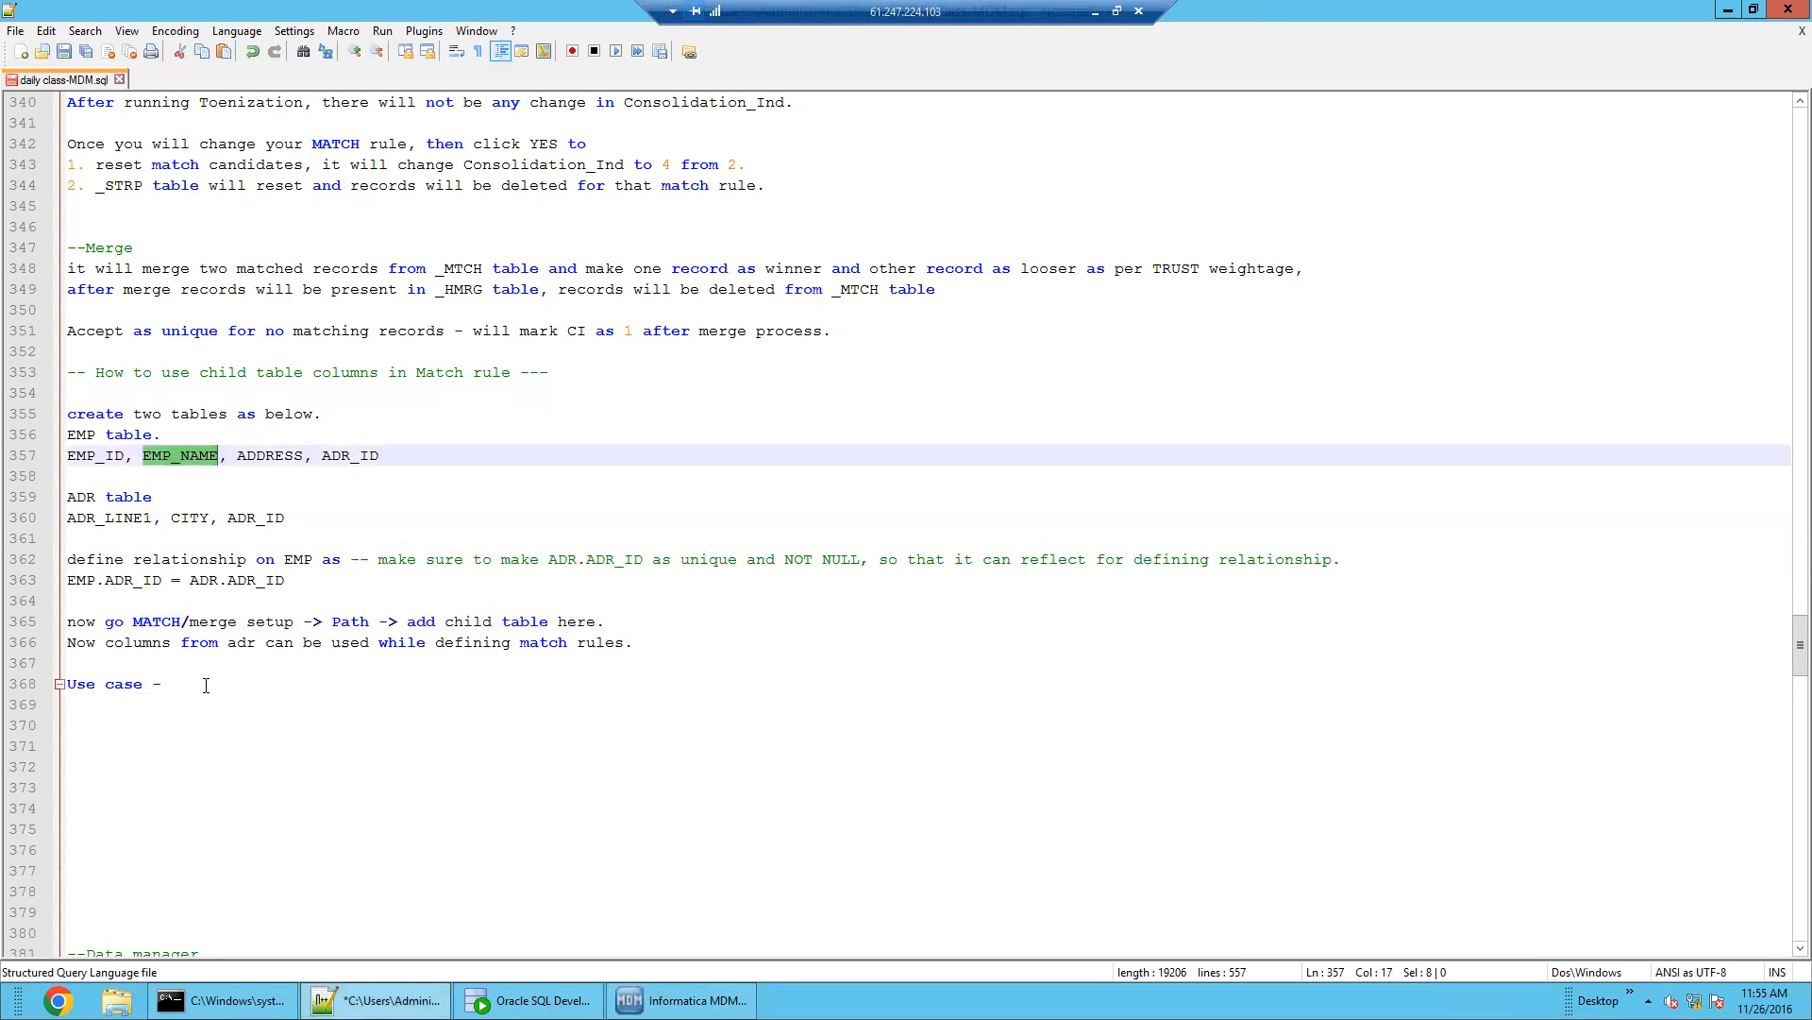
click(205, 685)
key(ctrl+v)
text(and)
Finish the note: CITY should exactly match, and ADR_LINE1 could partially match
double_click(190, 517)
key(ctrl+c)
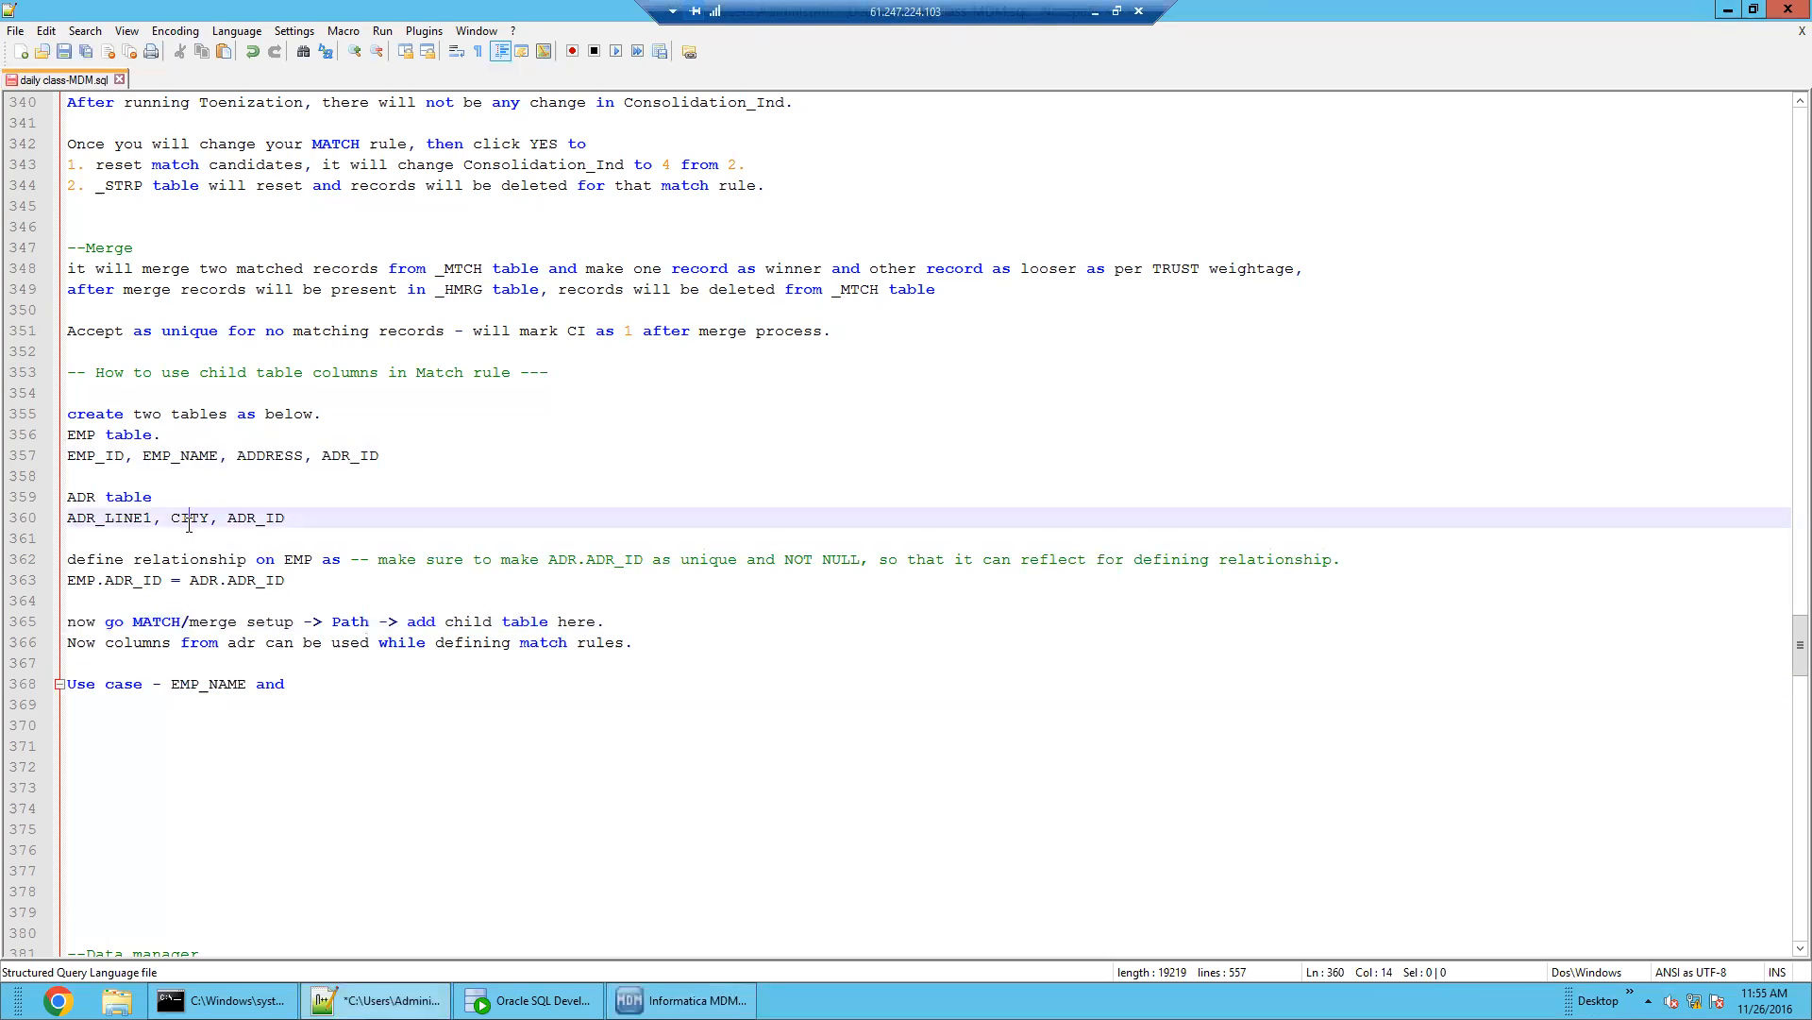
click(332, 686)
key(ctrl+v)
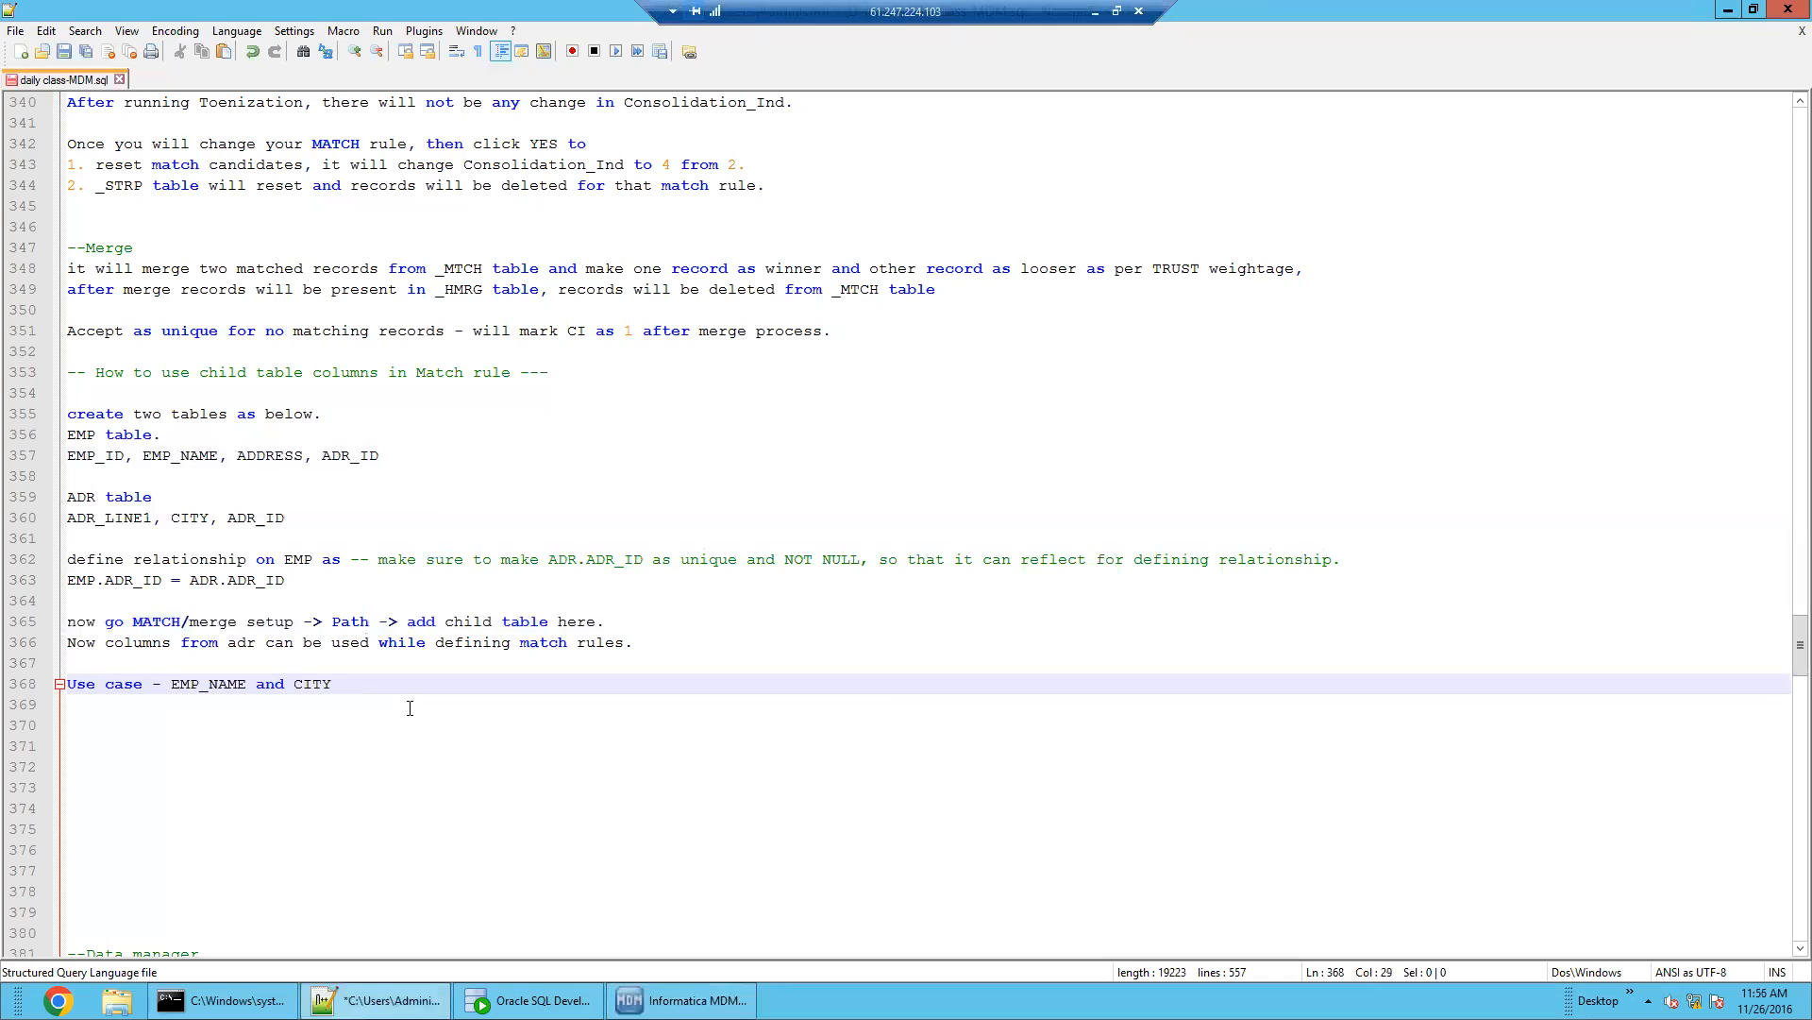
text(should exactly macth)
text( a)
key(BackSpace)
key(BackSpace)
text(, and)
double_click(113, 518)
key(ctrl+c)
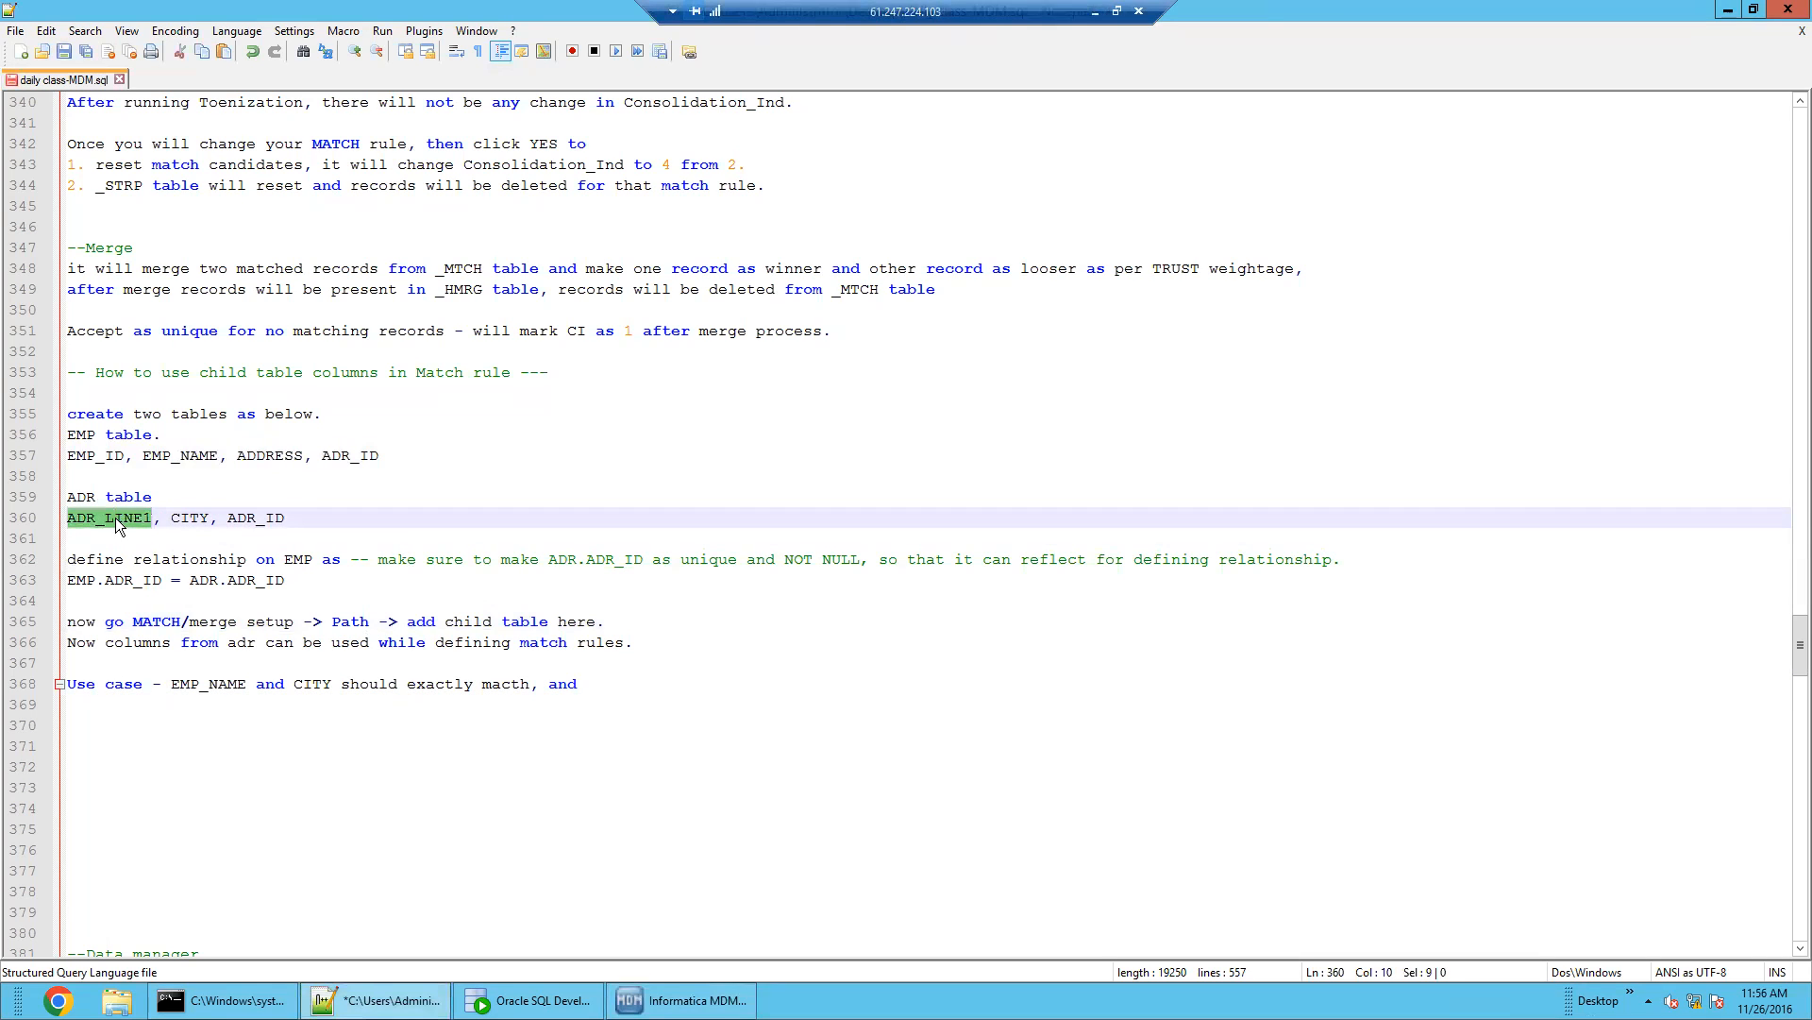
click(661, 685)
key(ctrl+v)
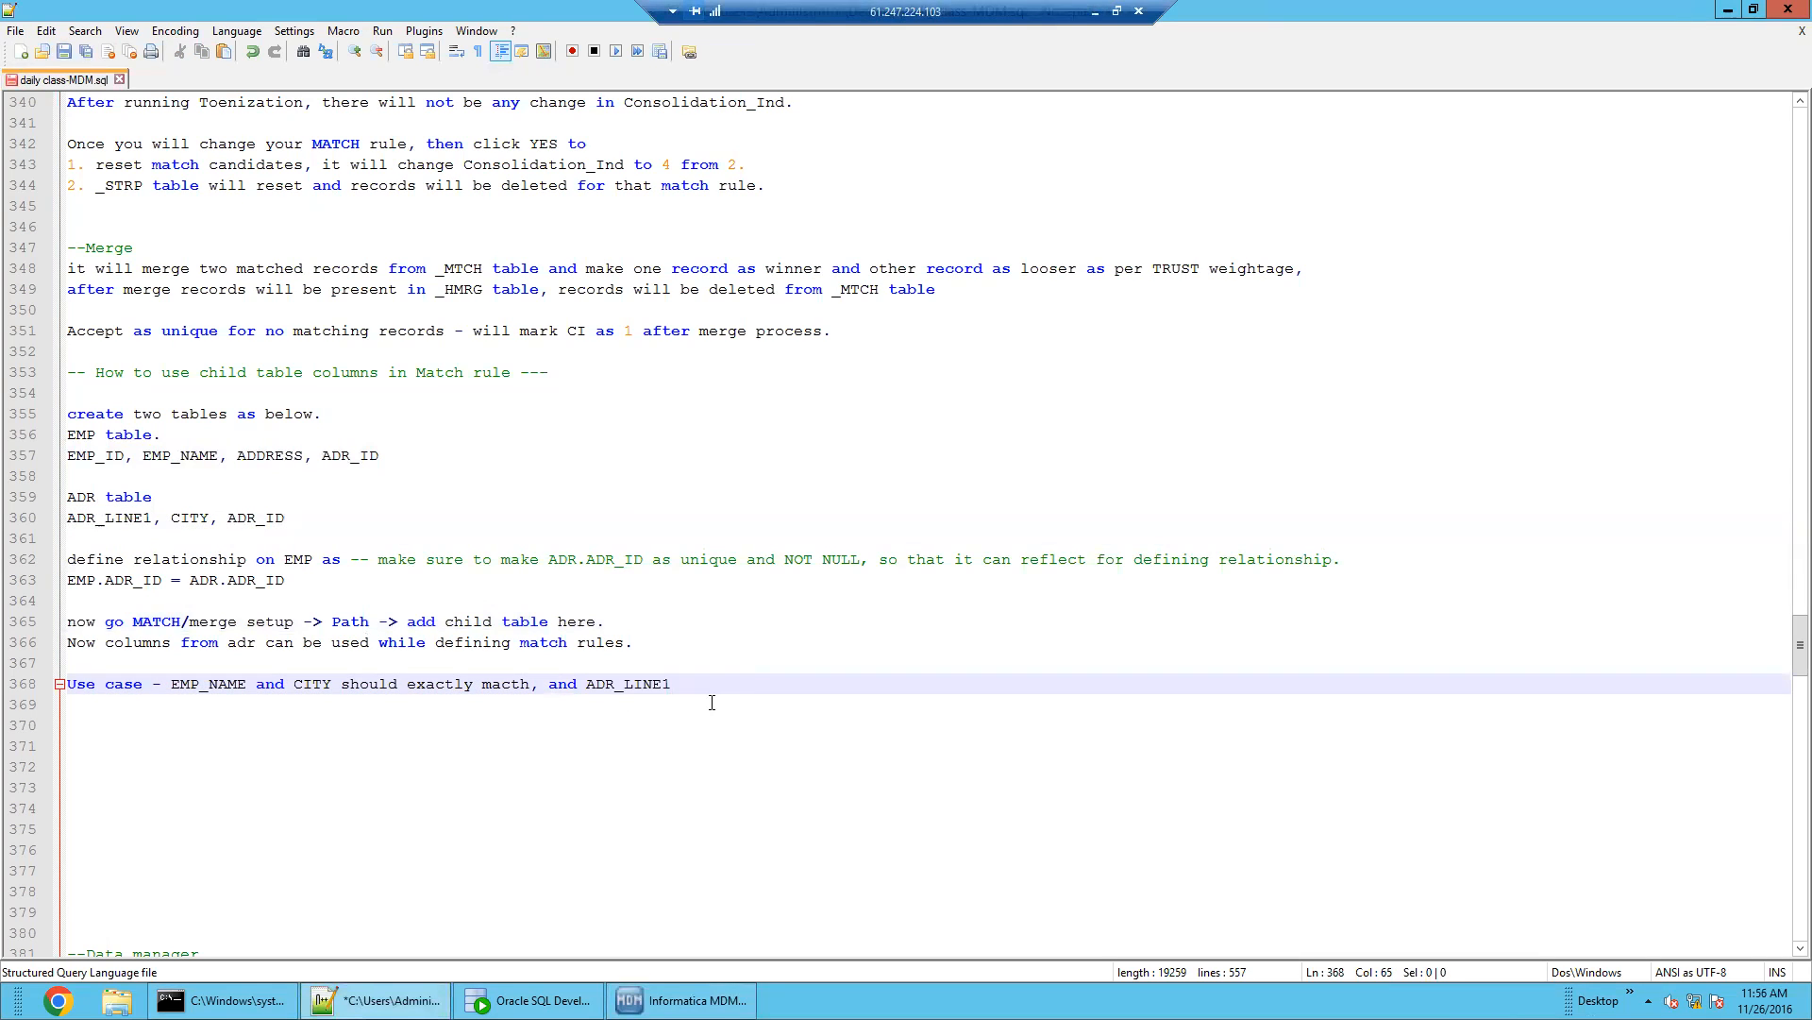
text(could partially match)
Review the EMP_NAME, CITY, exactly and ADR_LINE1 terms in the finished use-case note
double_click(232, 687)
double_click(312, 683)
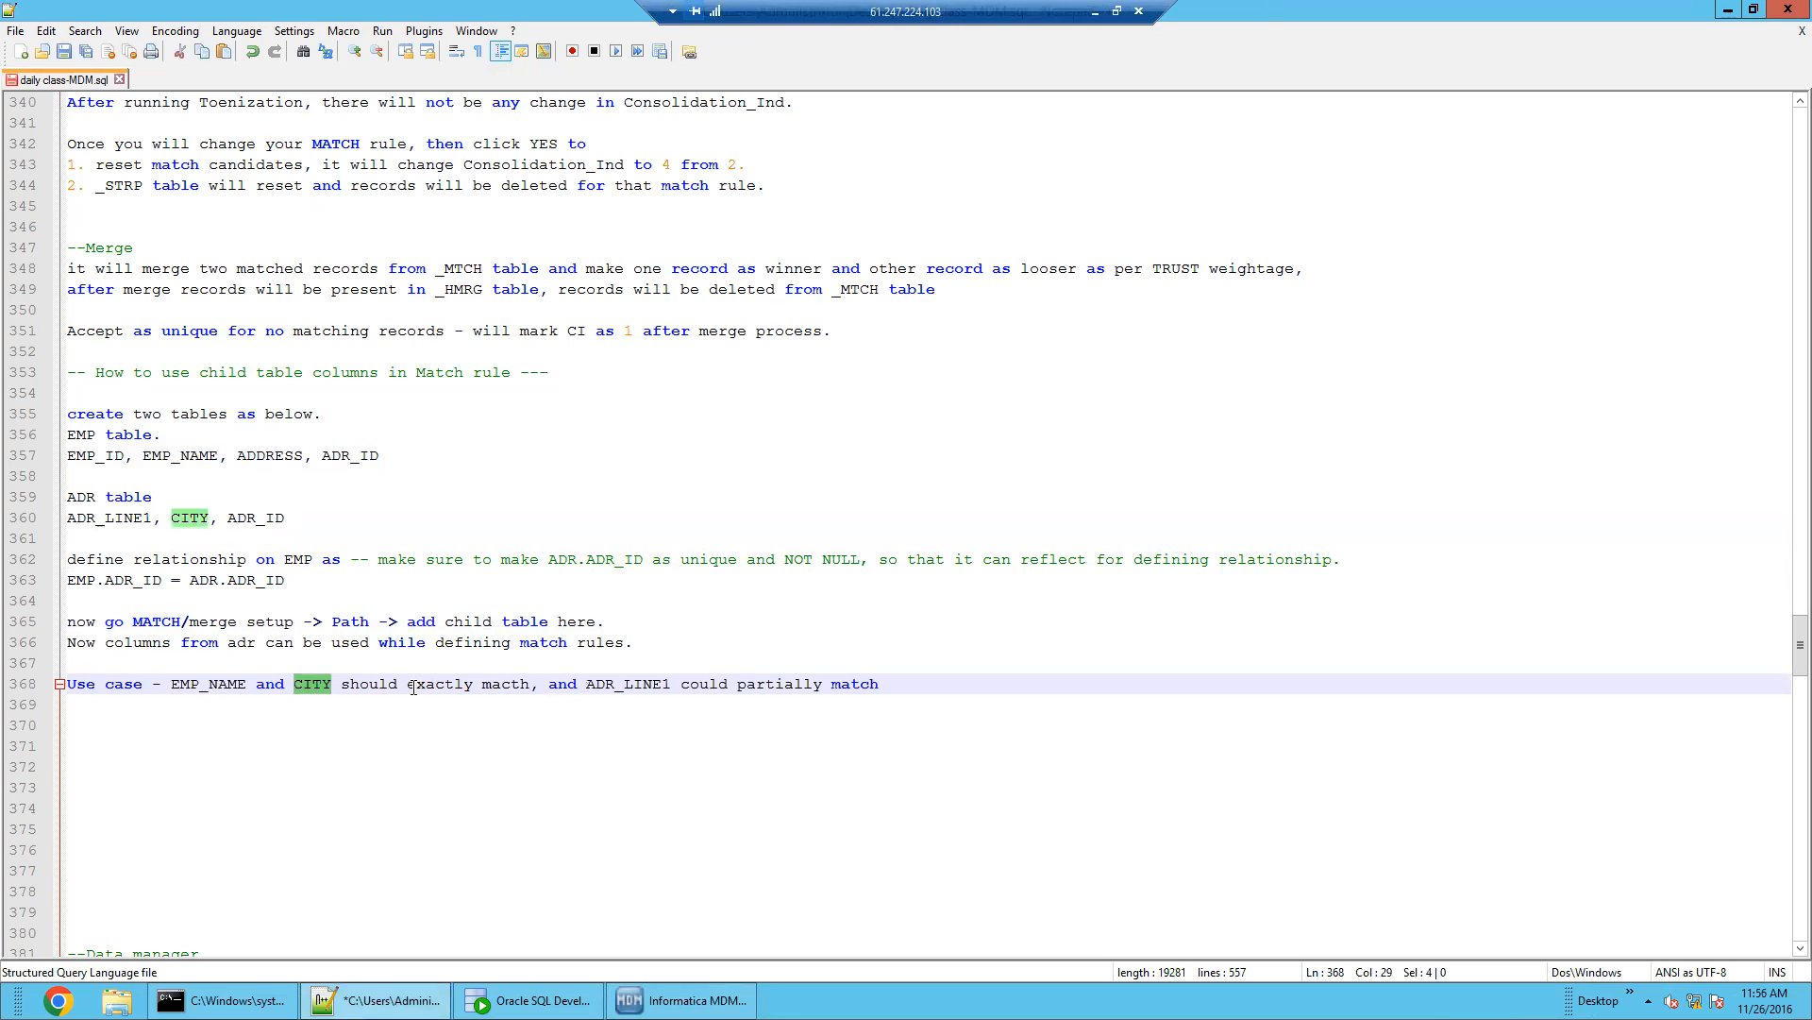
double_click(474, 684)
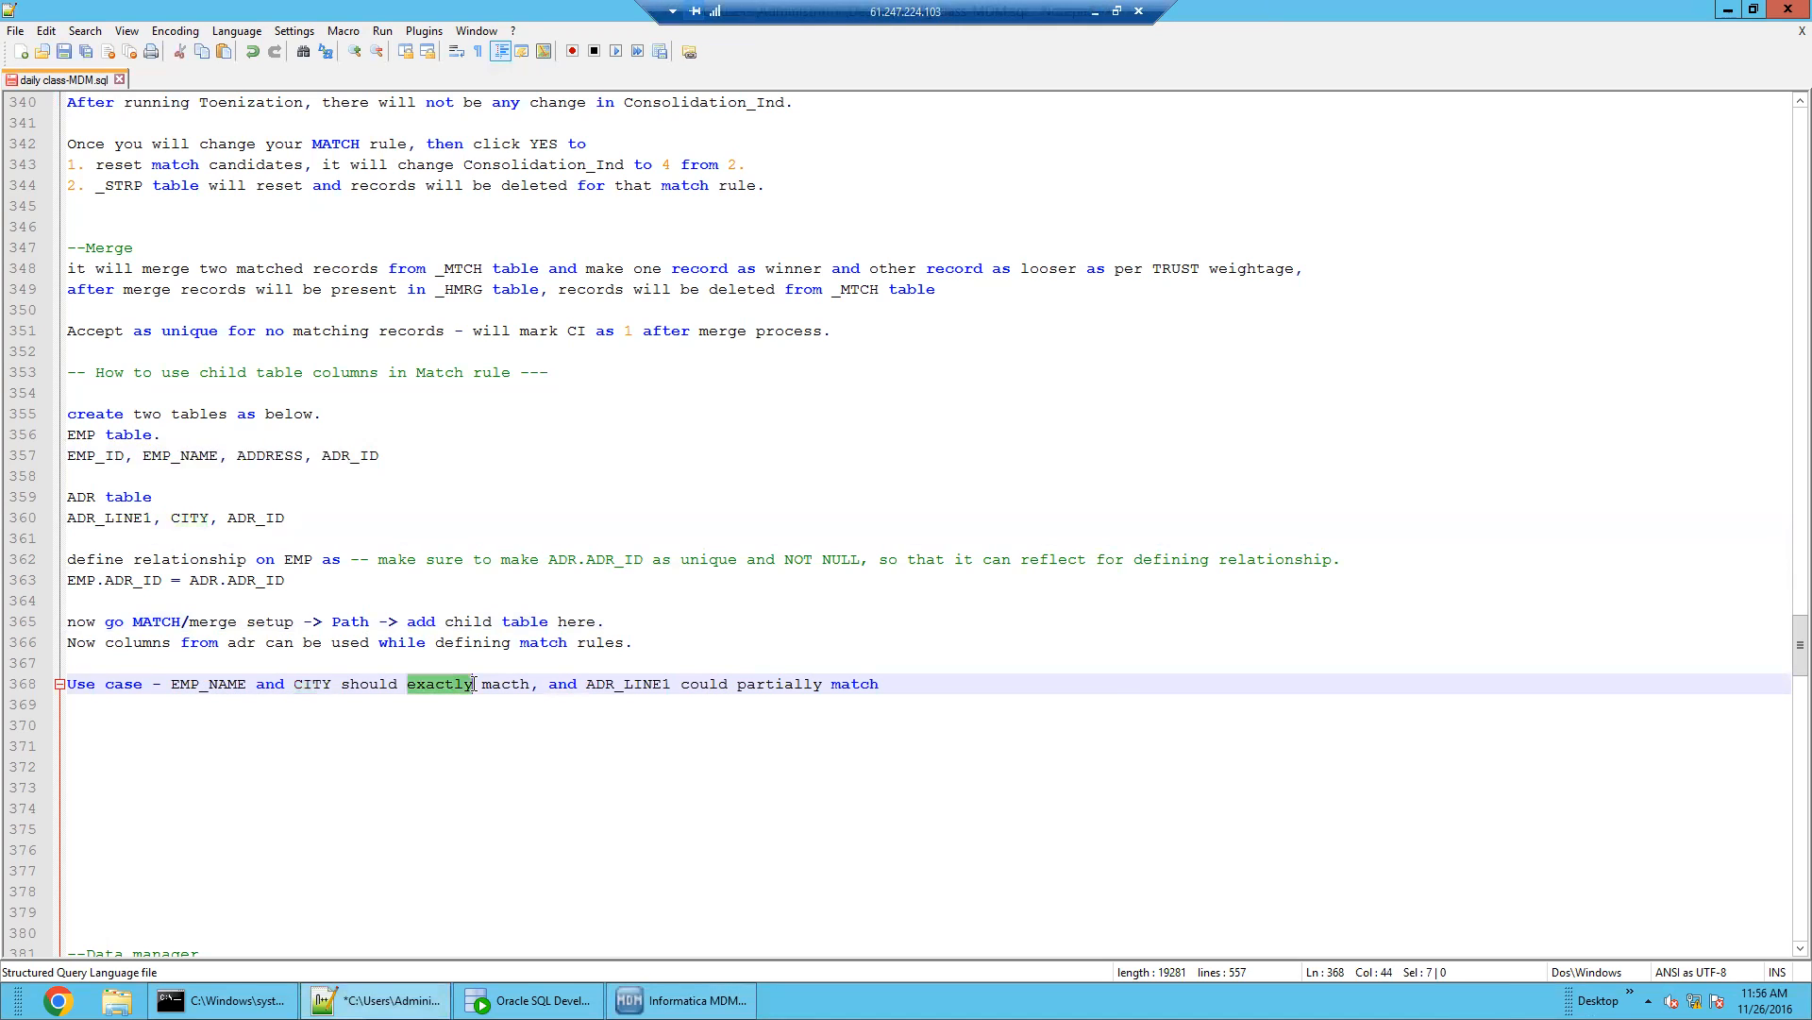
double_click(629, 683)
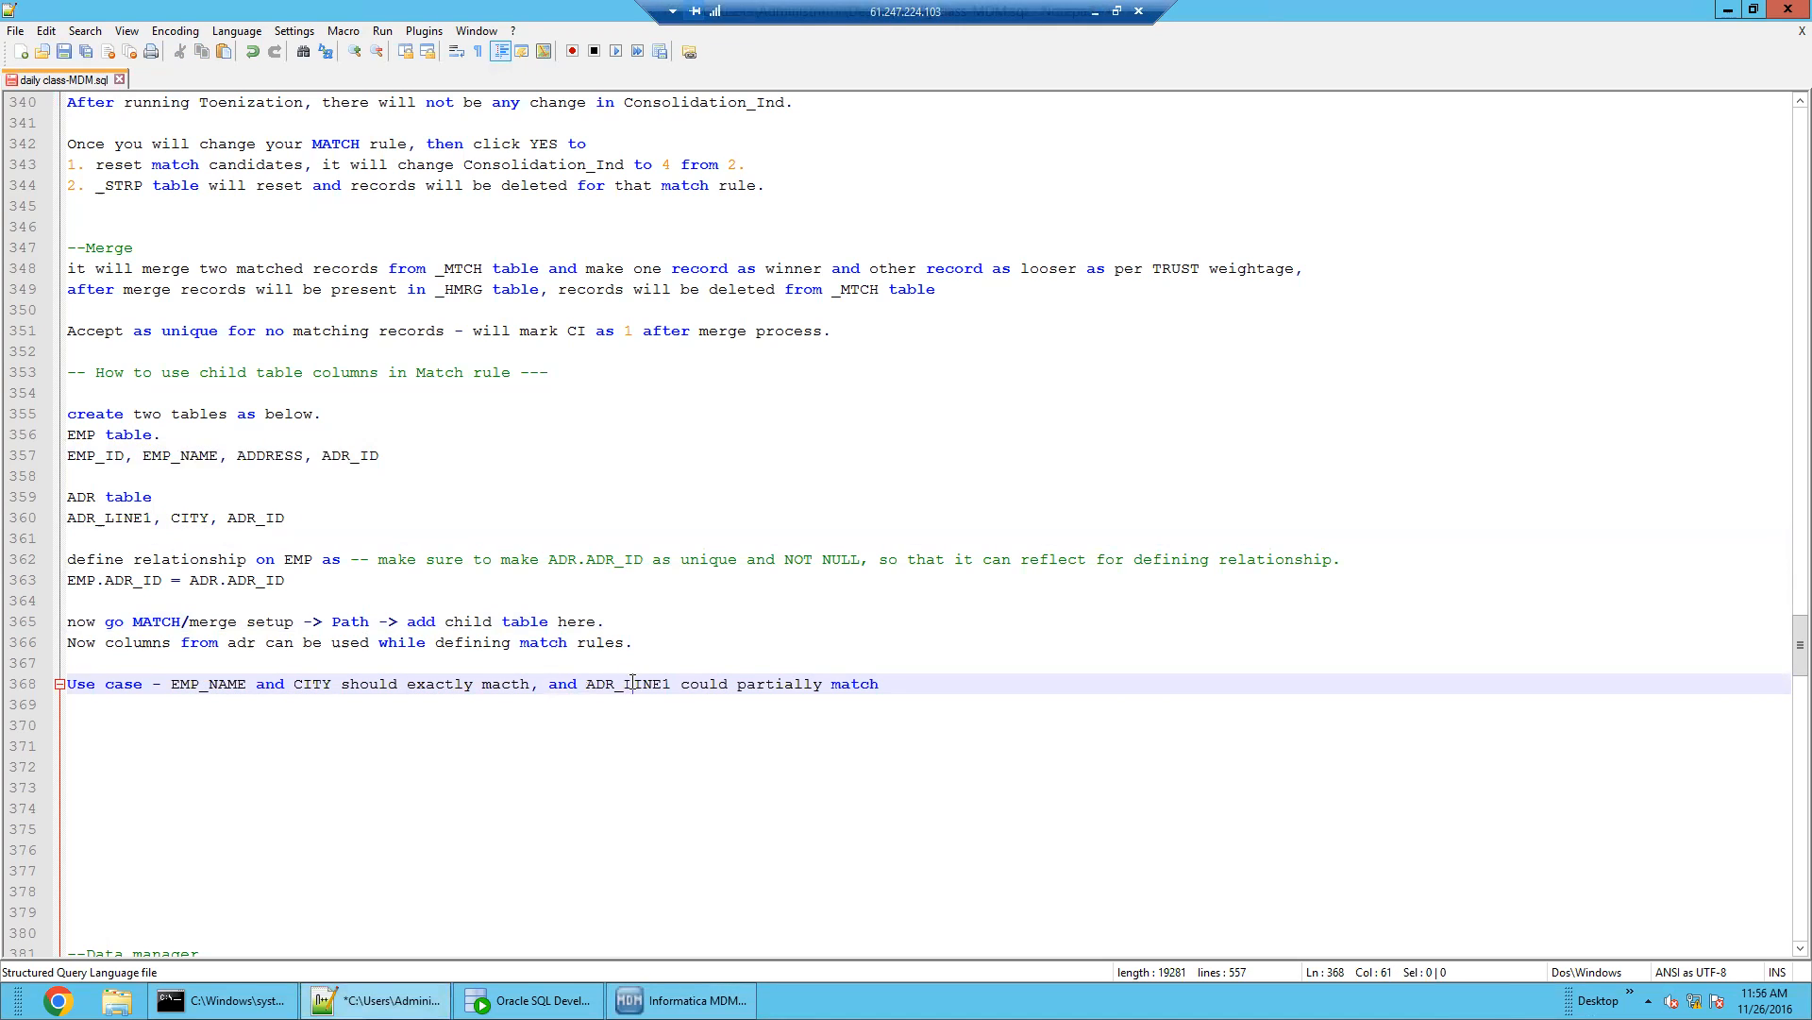
click(908, 687)
click(681, 1000)
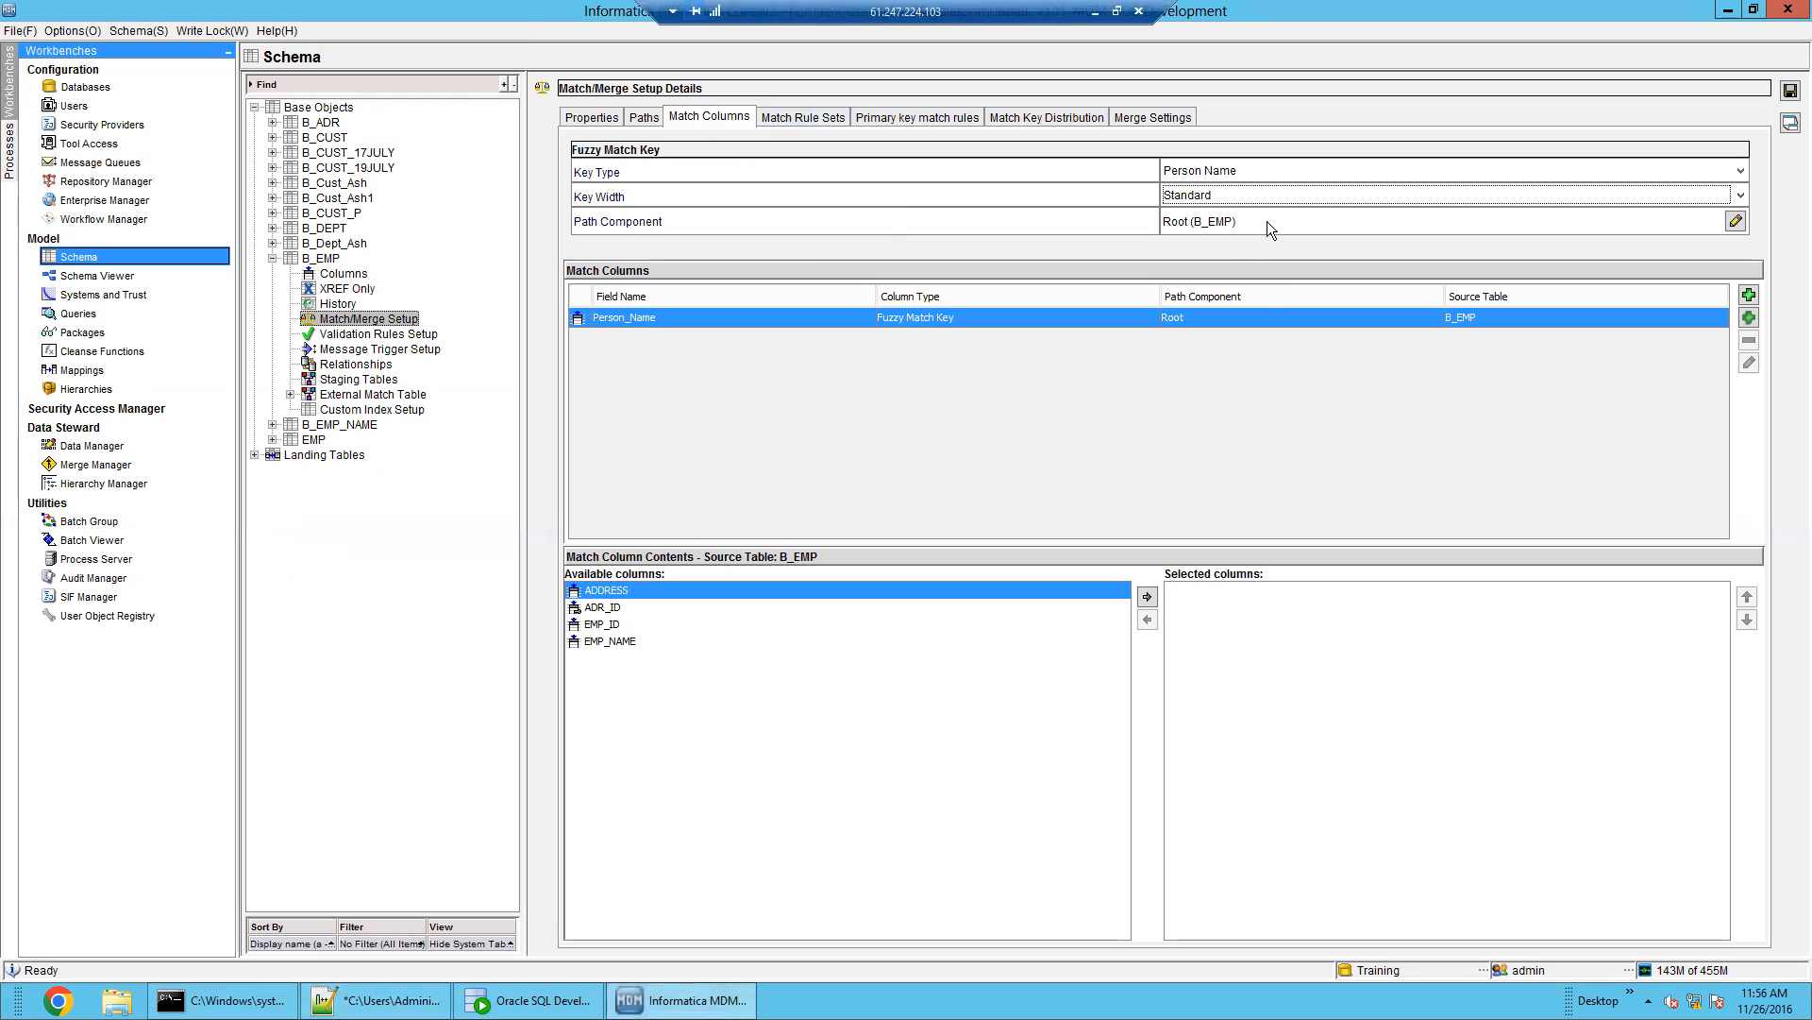
Create exact match column EX_EMP_NAME from B_EMP's EMP_NAME column
click(1749, 317)
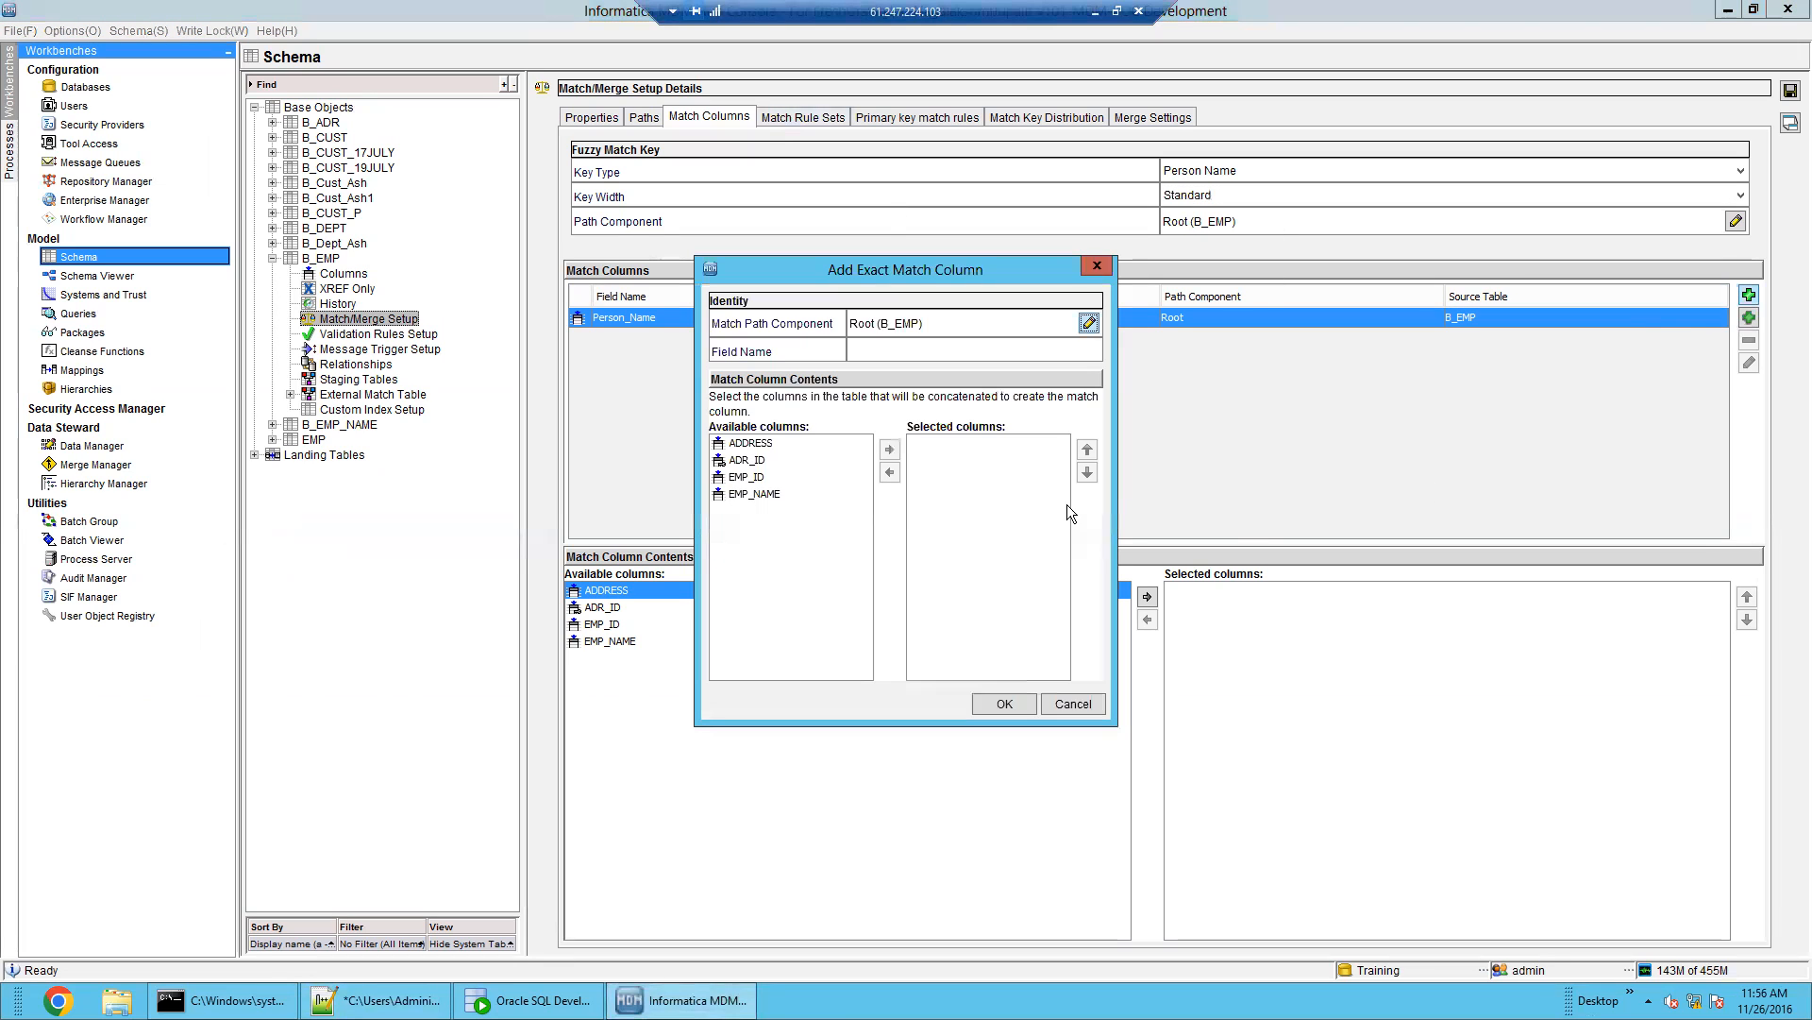
click(754, 494)
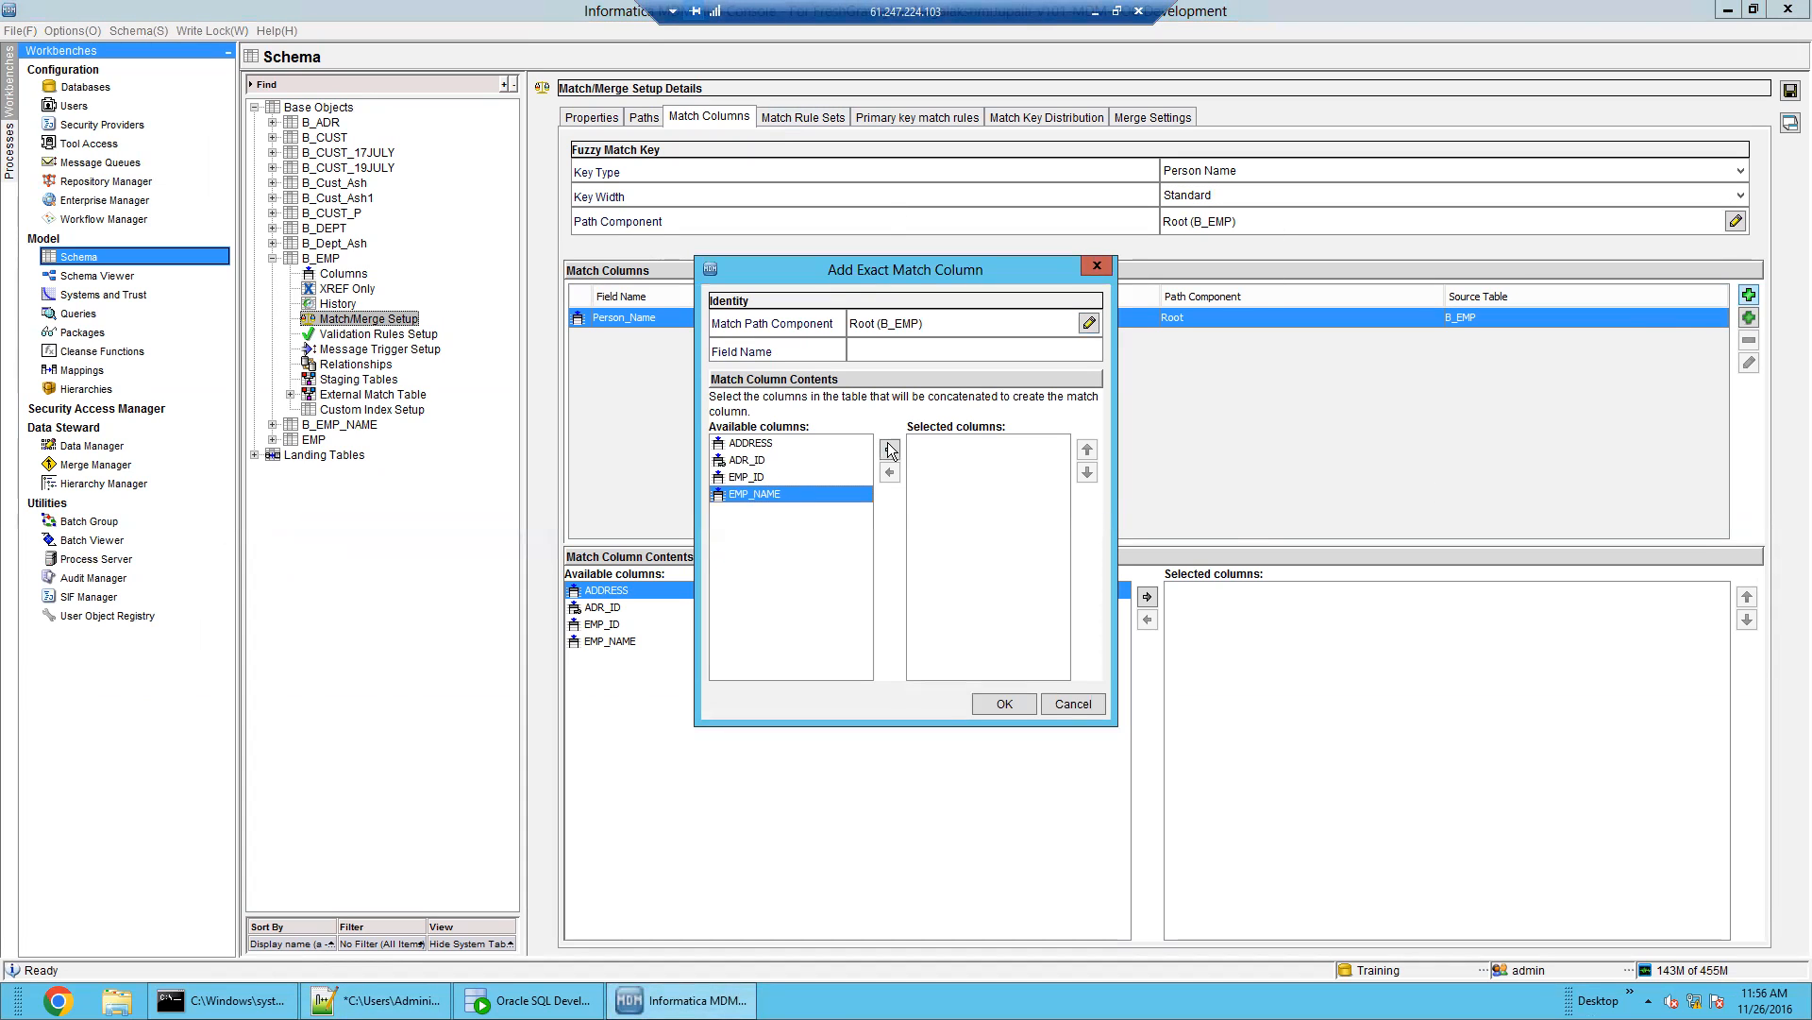
click(889, 450)
click(900, 351)
text(ex)
key(BackSpace)
key(BackSpace)
text(EX_EMP_NAME)
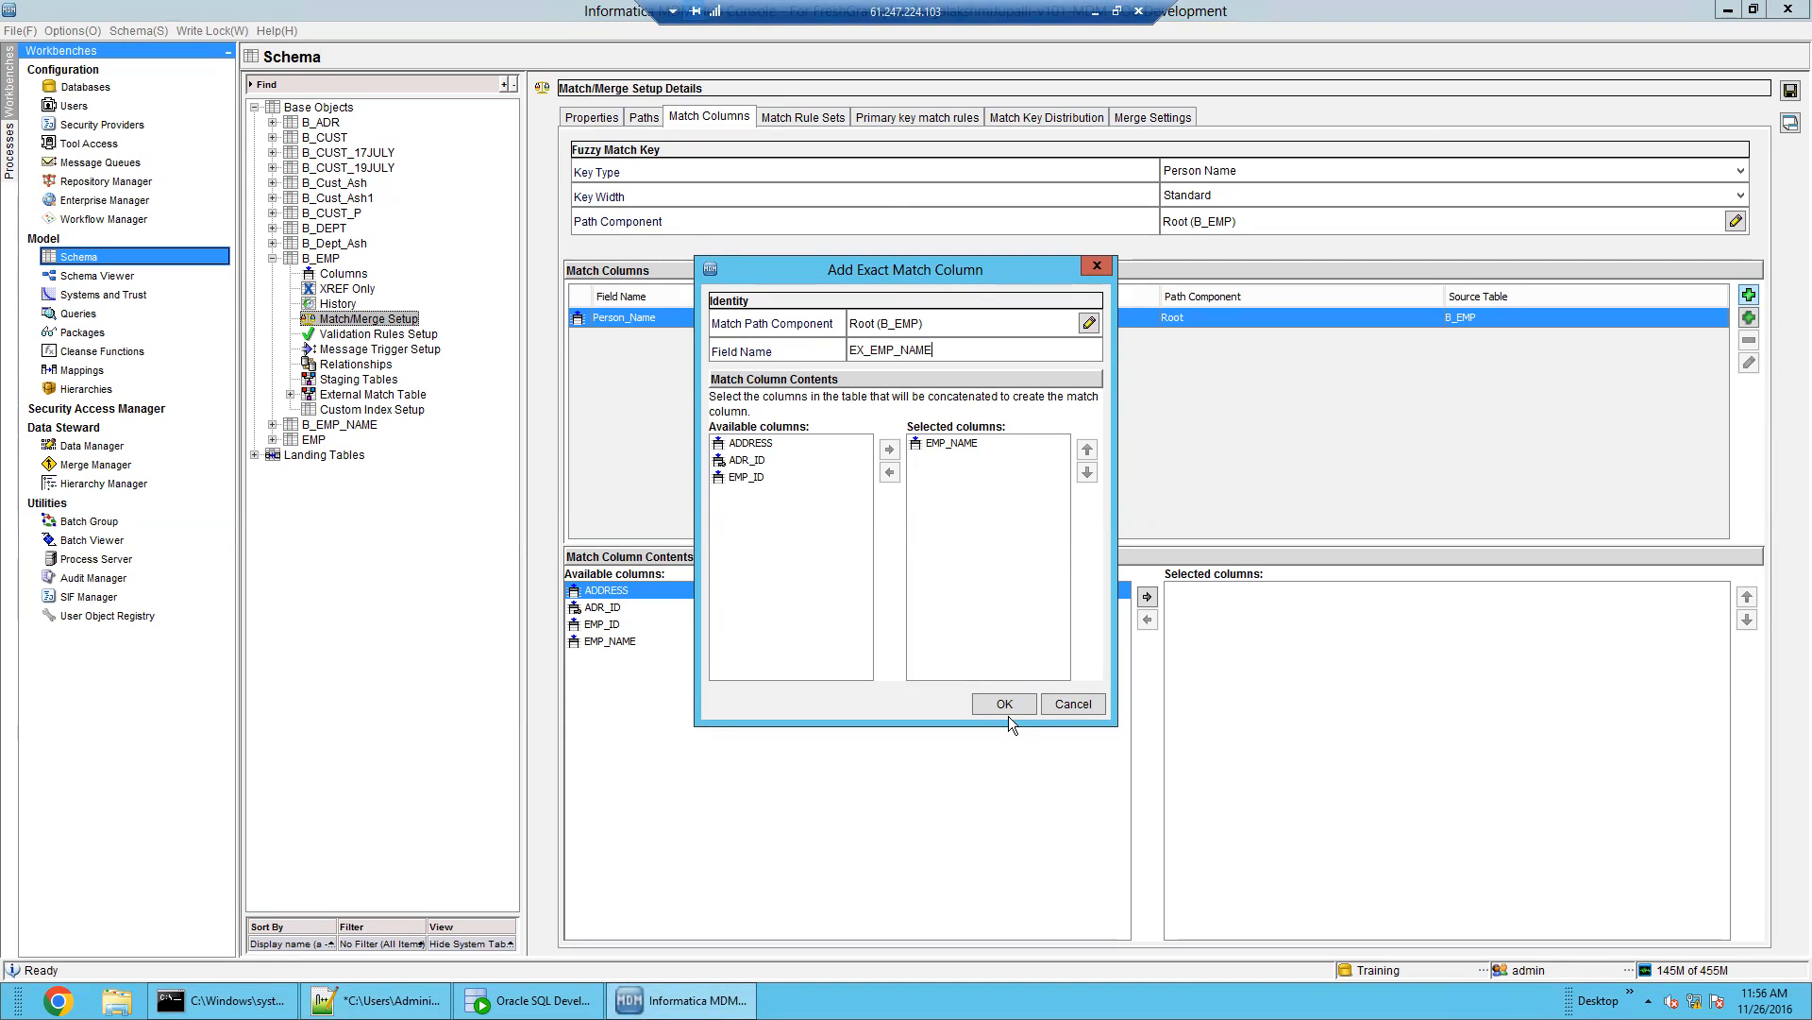
click(1005, 706)
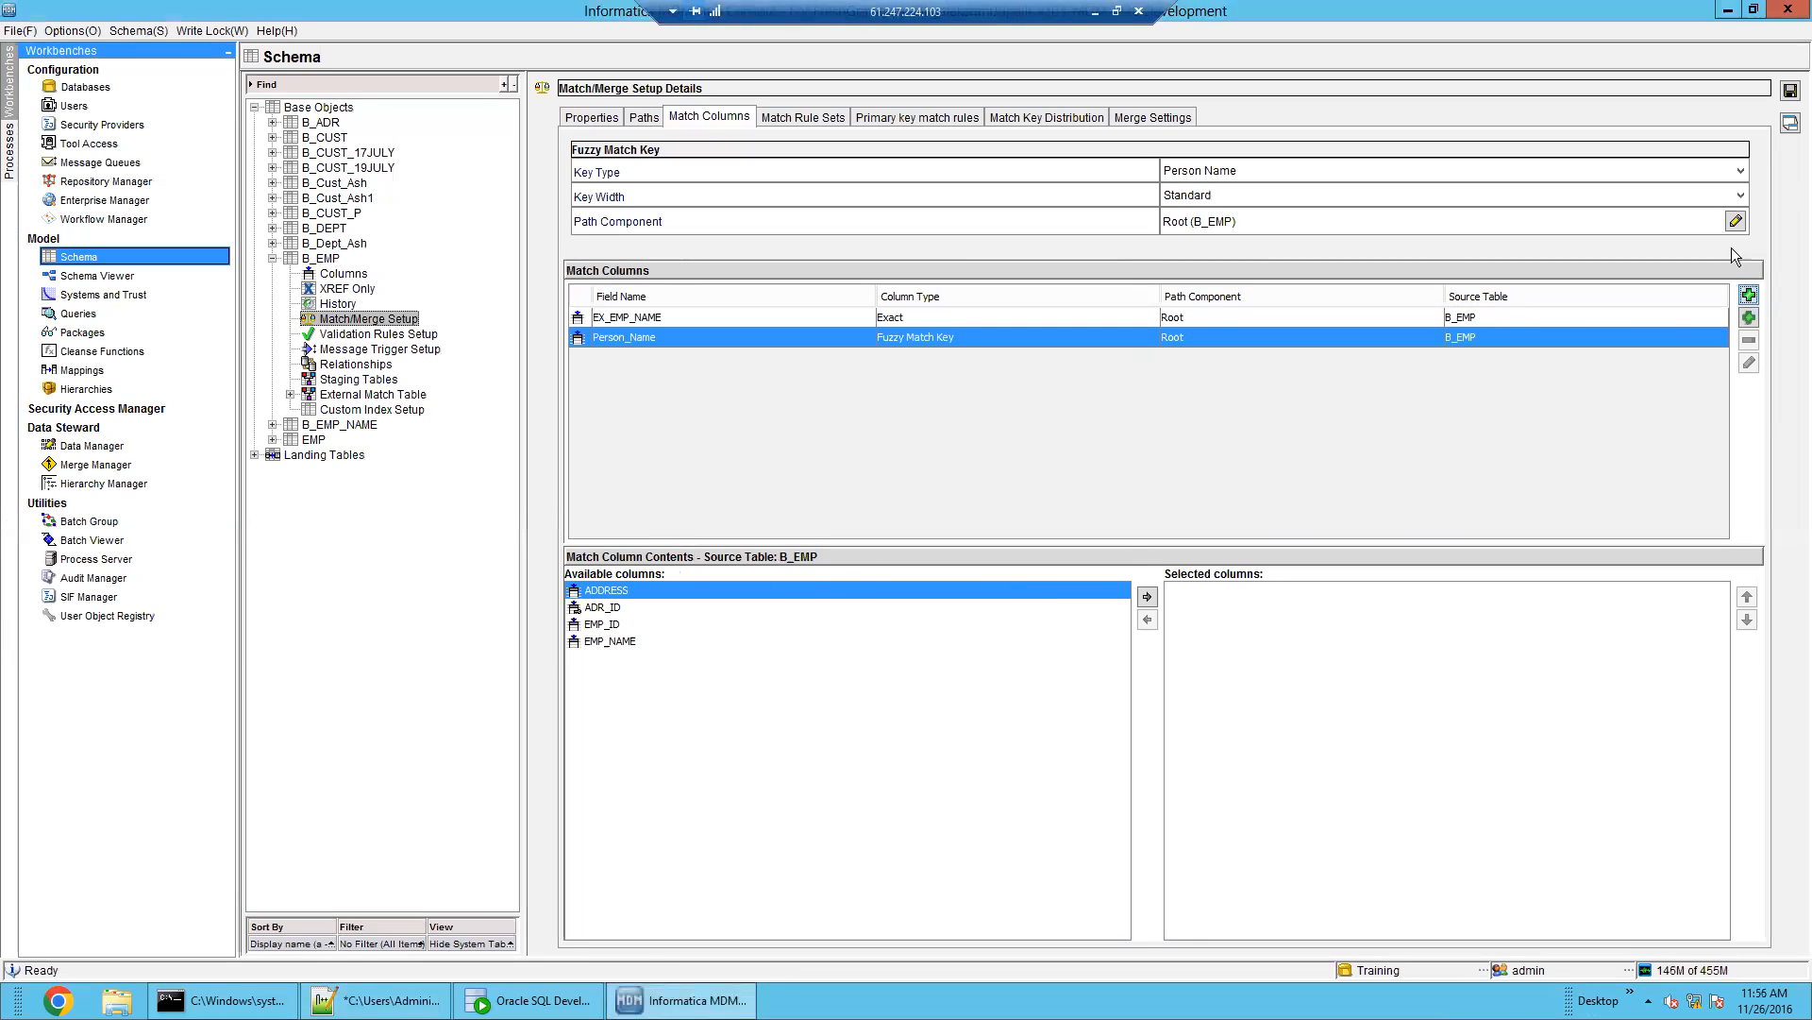
Set the fuzzy match key's path component to ADDRESS (B_ADR)
click(1736, 221)
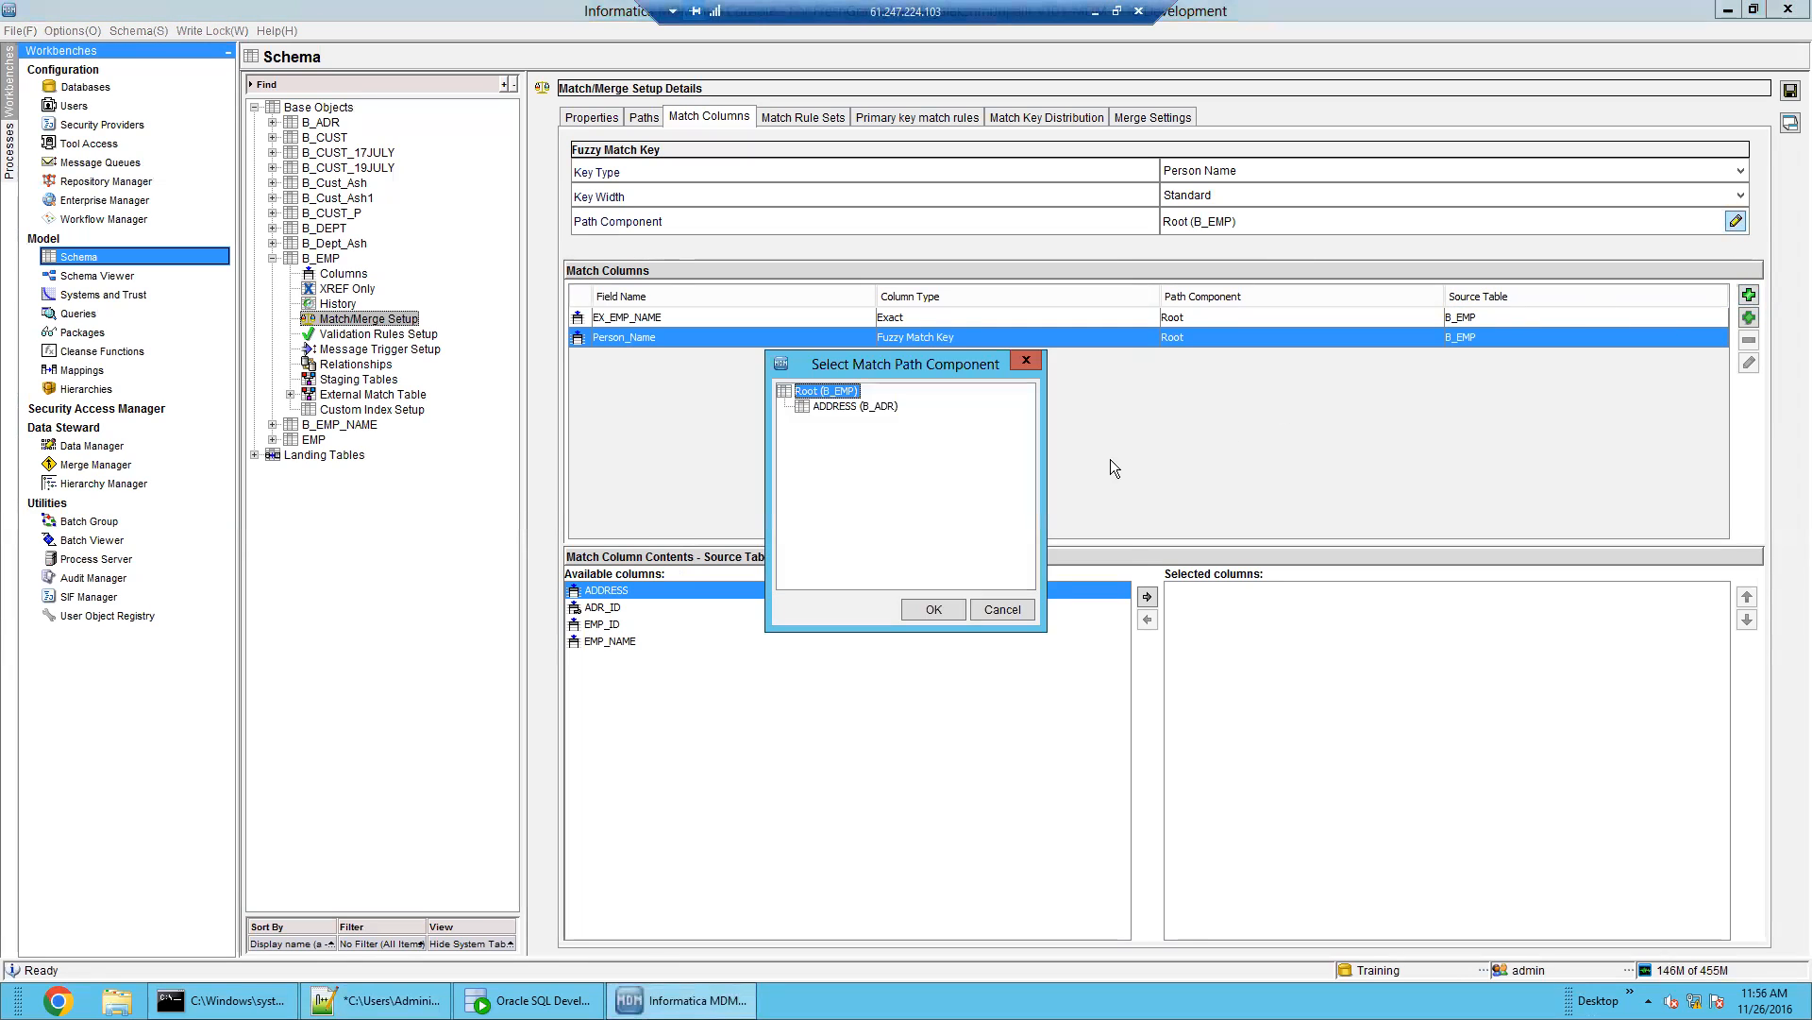
click(889, 409)
click(933, 610)
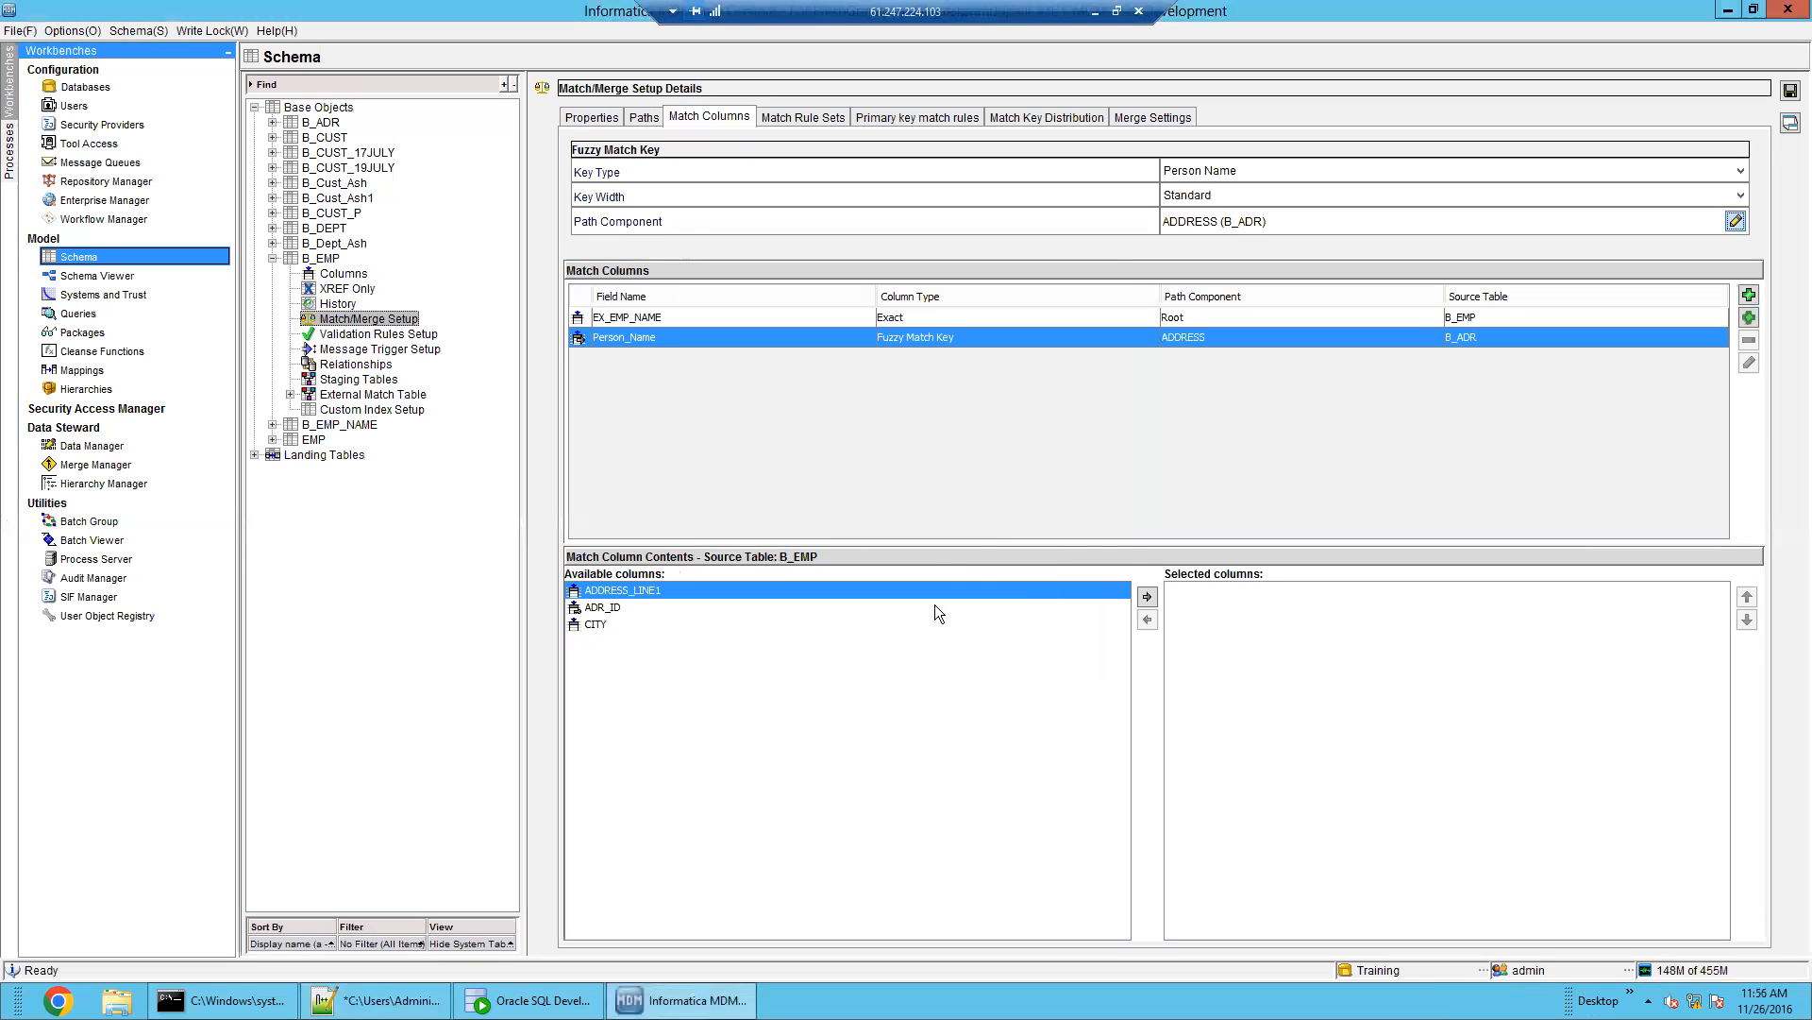
click(1737, 221)
click(861, 410)
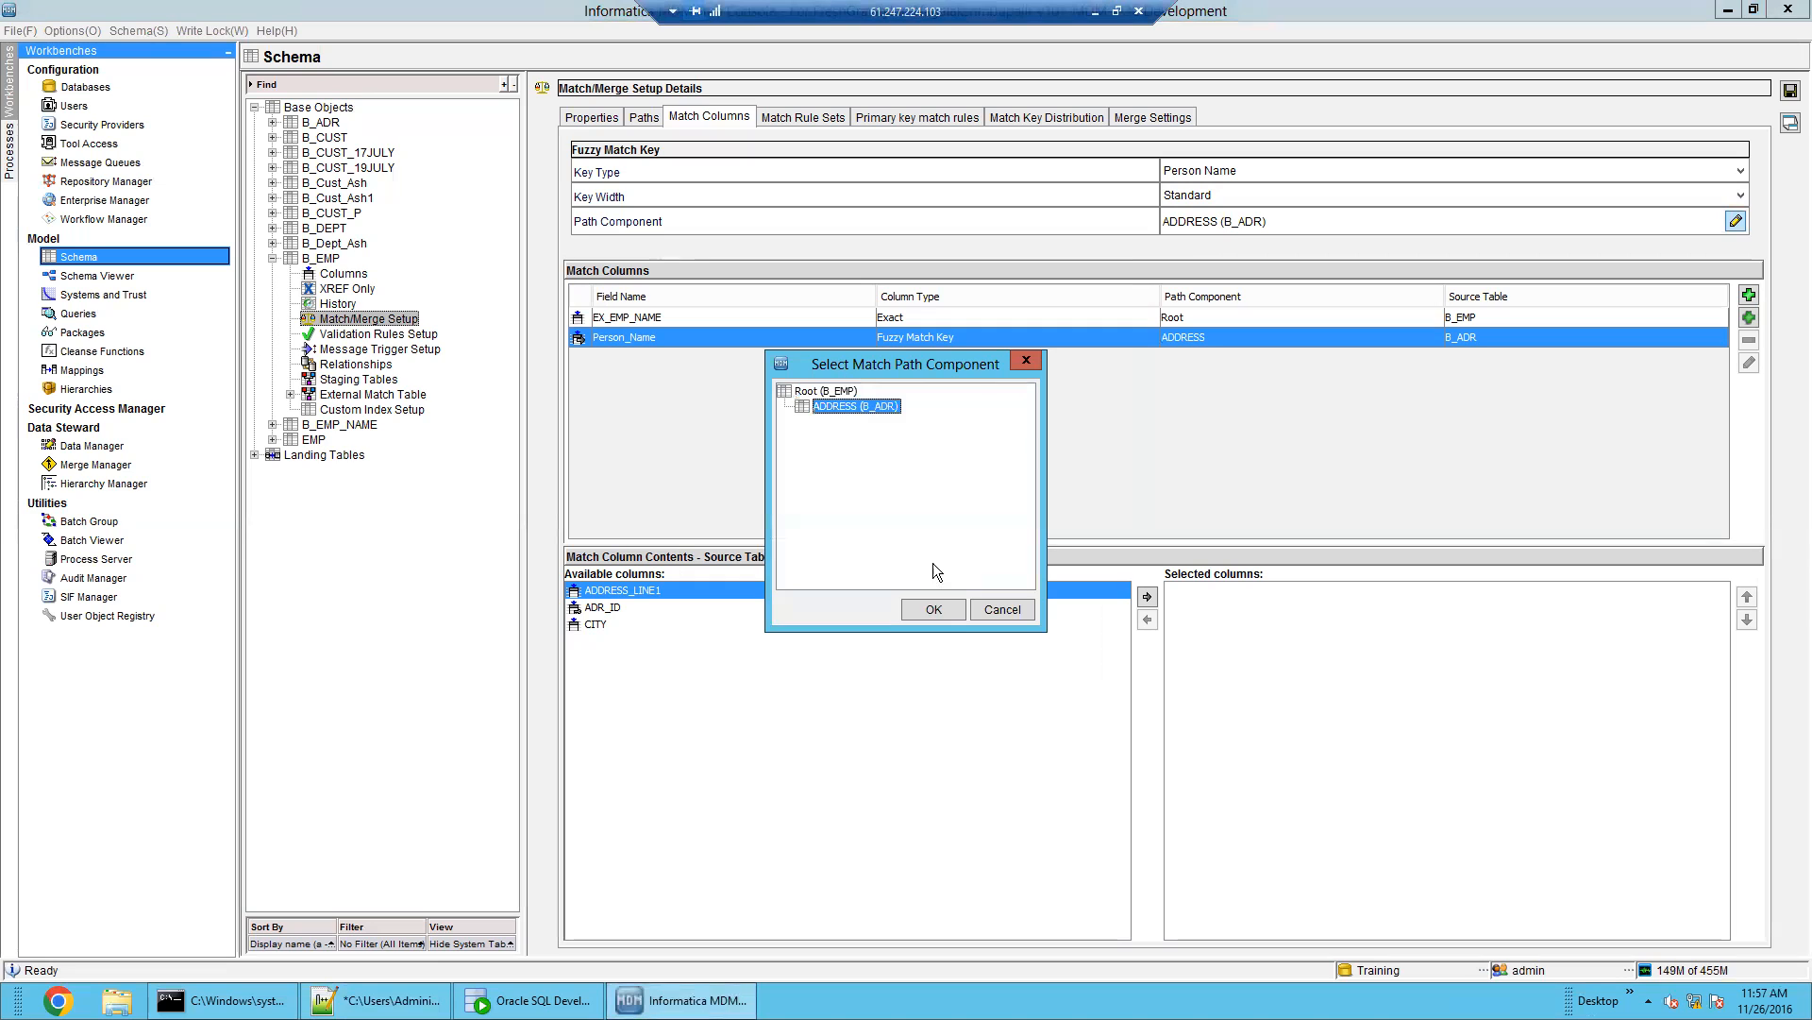
click(933, 608)
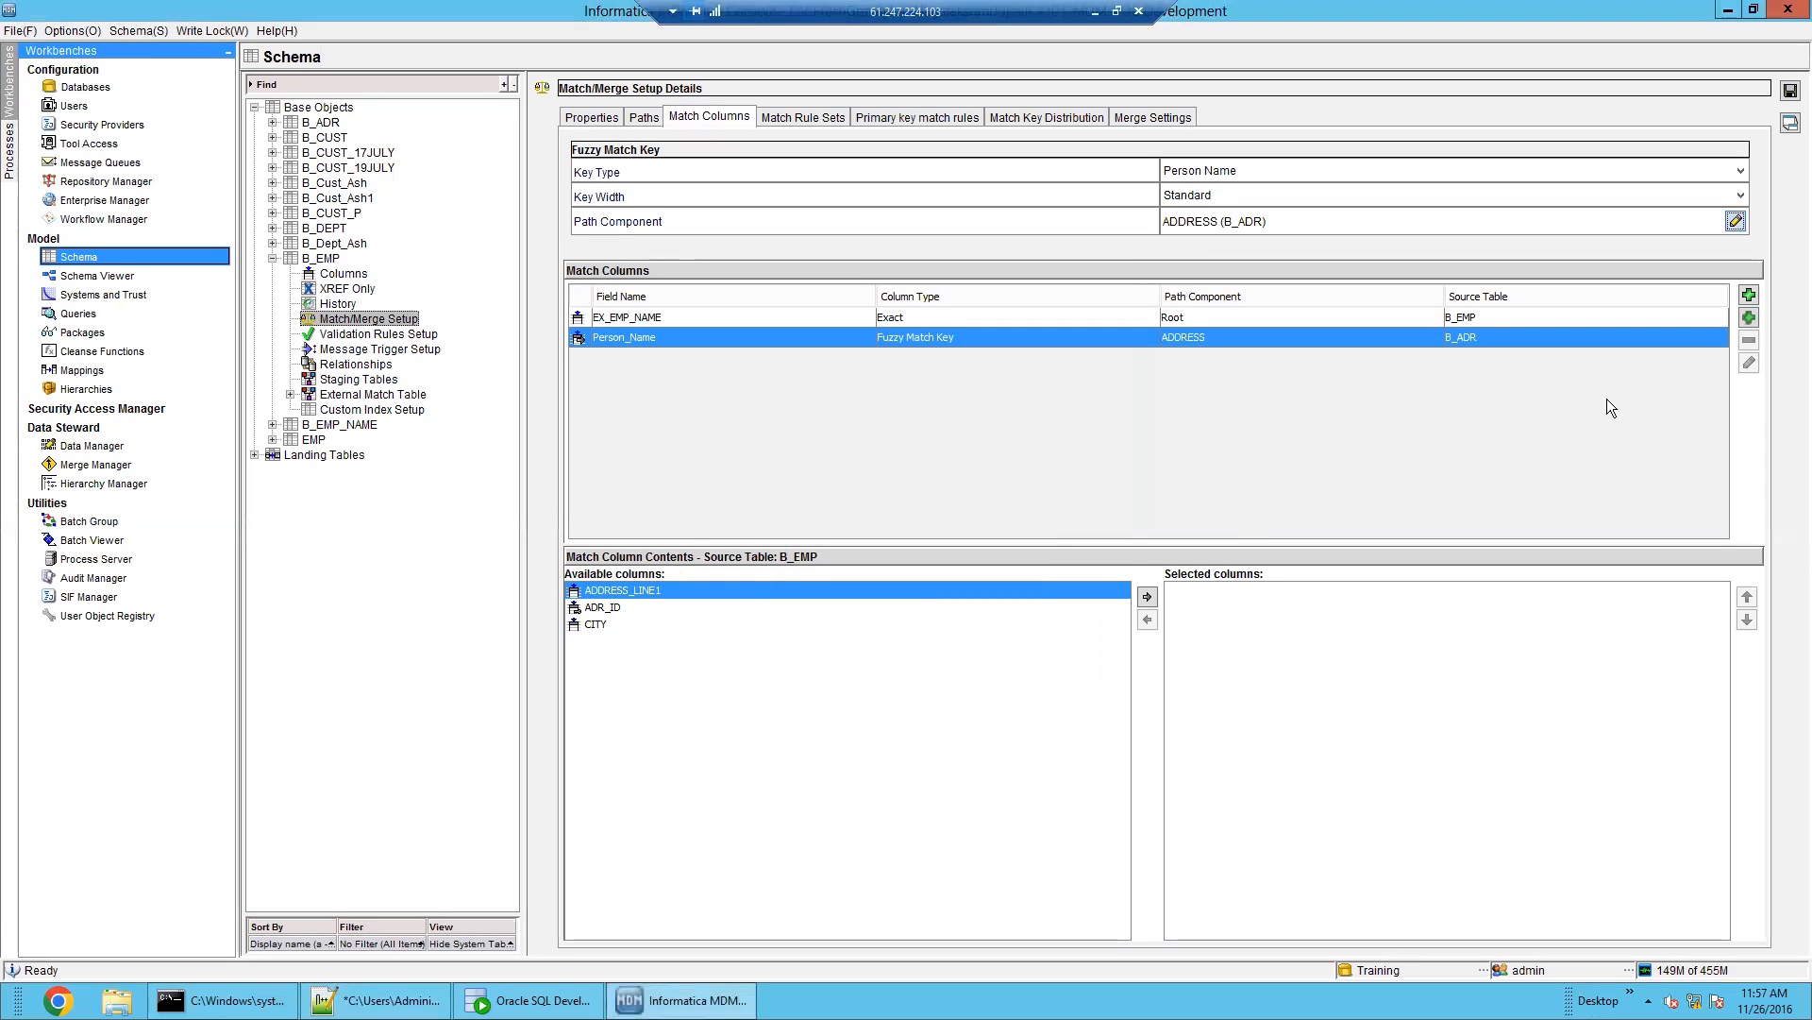
Define exact match column EX_CITY from CITY on the ADDRESS (B_ADR) path
click(1744, 311)
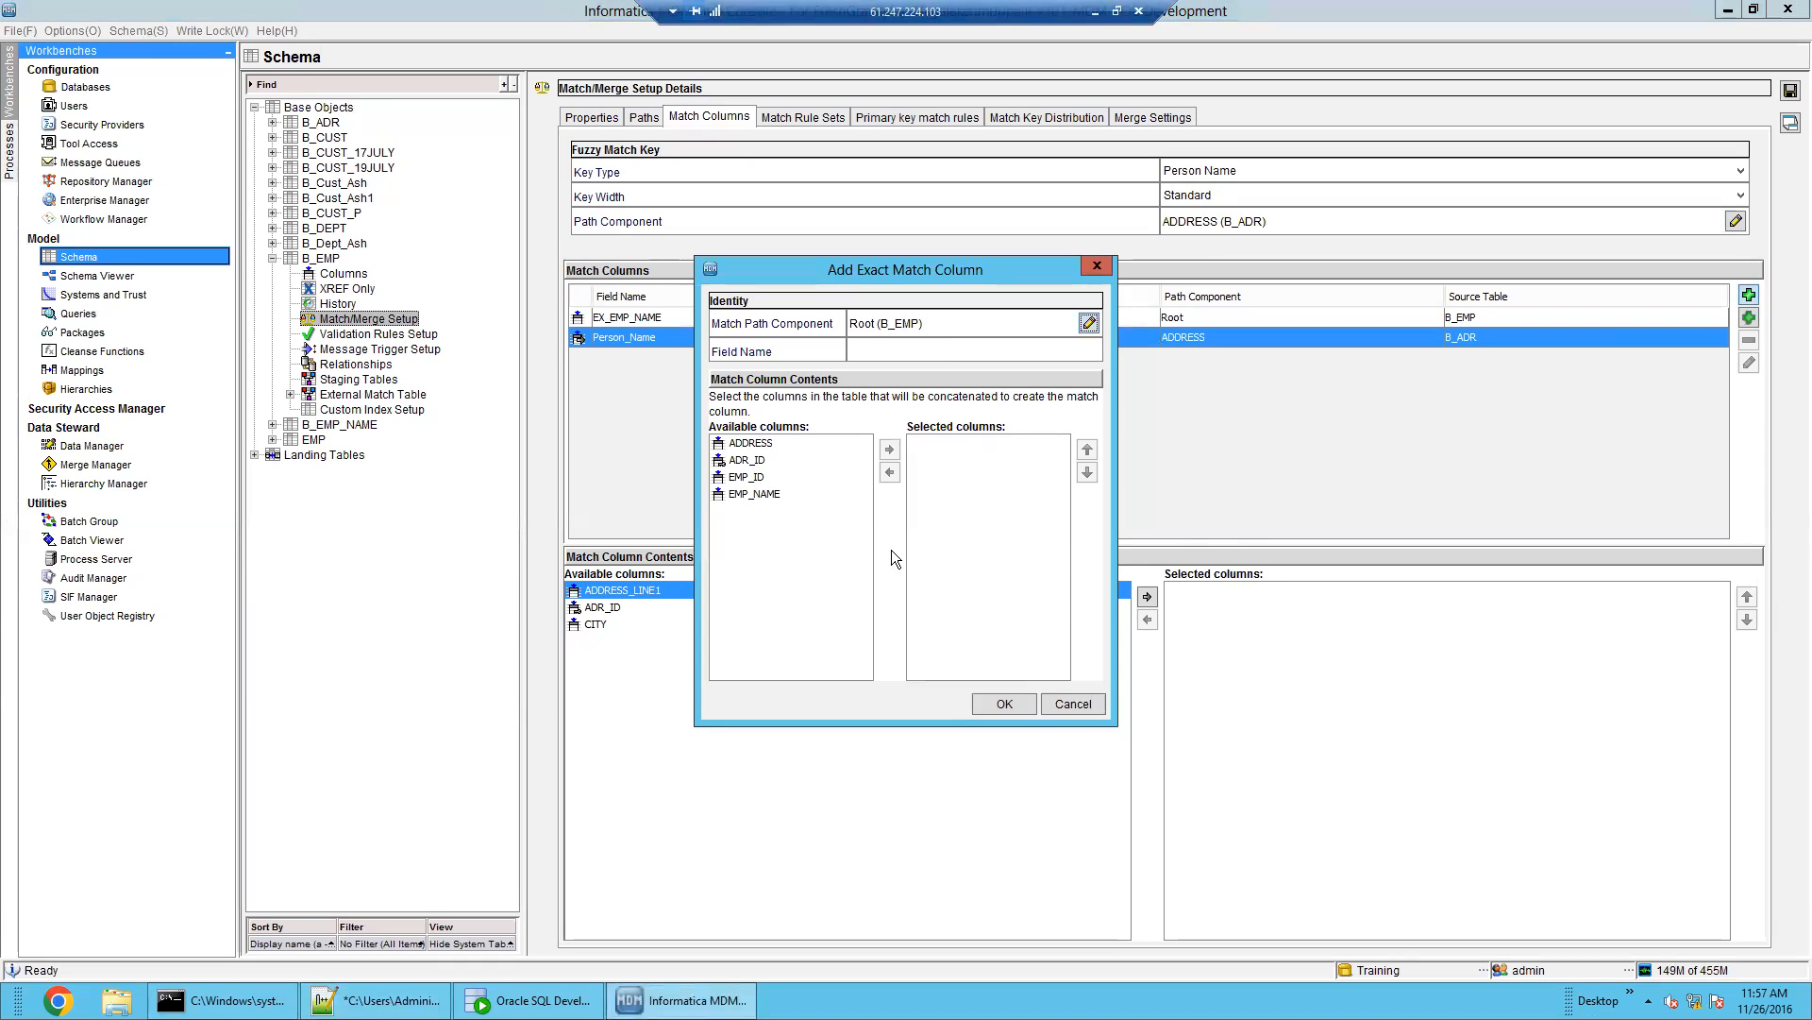
click(1087, 324)
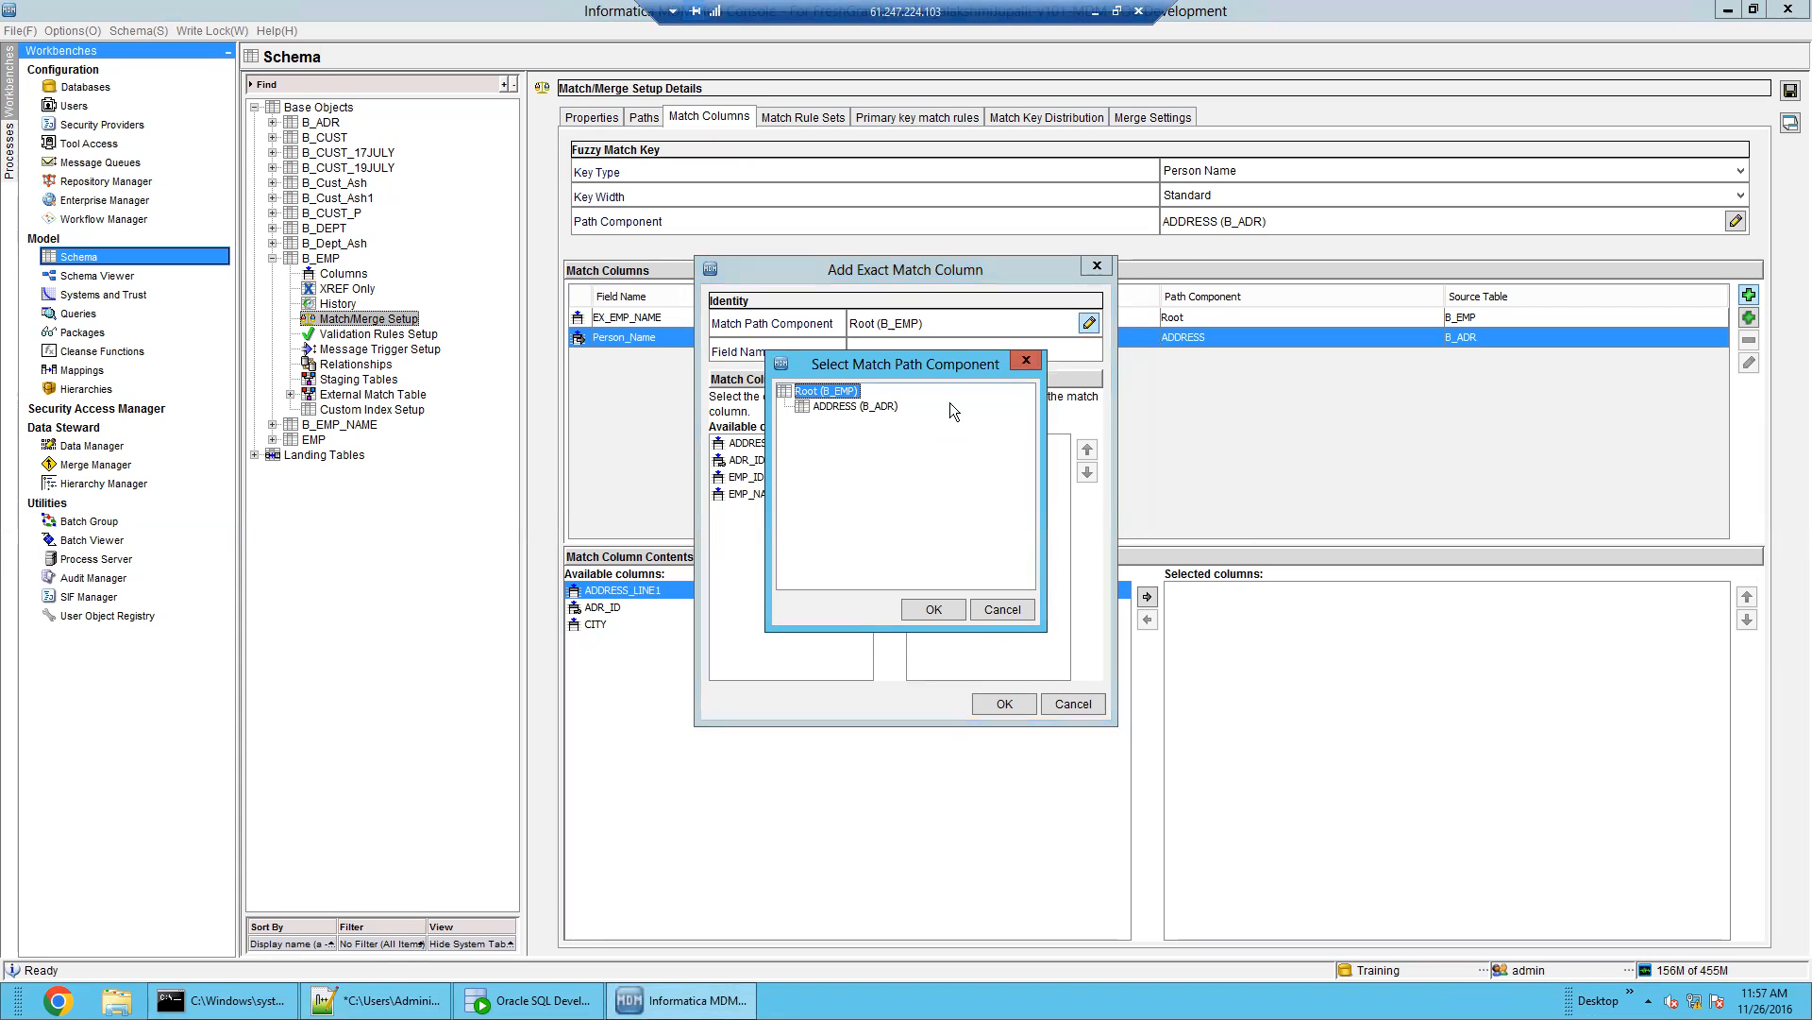
click(859, 407)
click(933, 609)
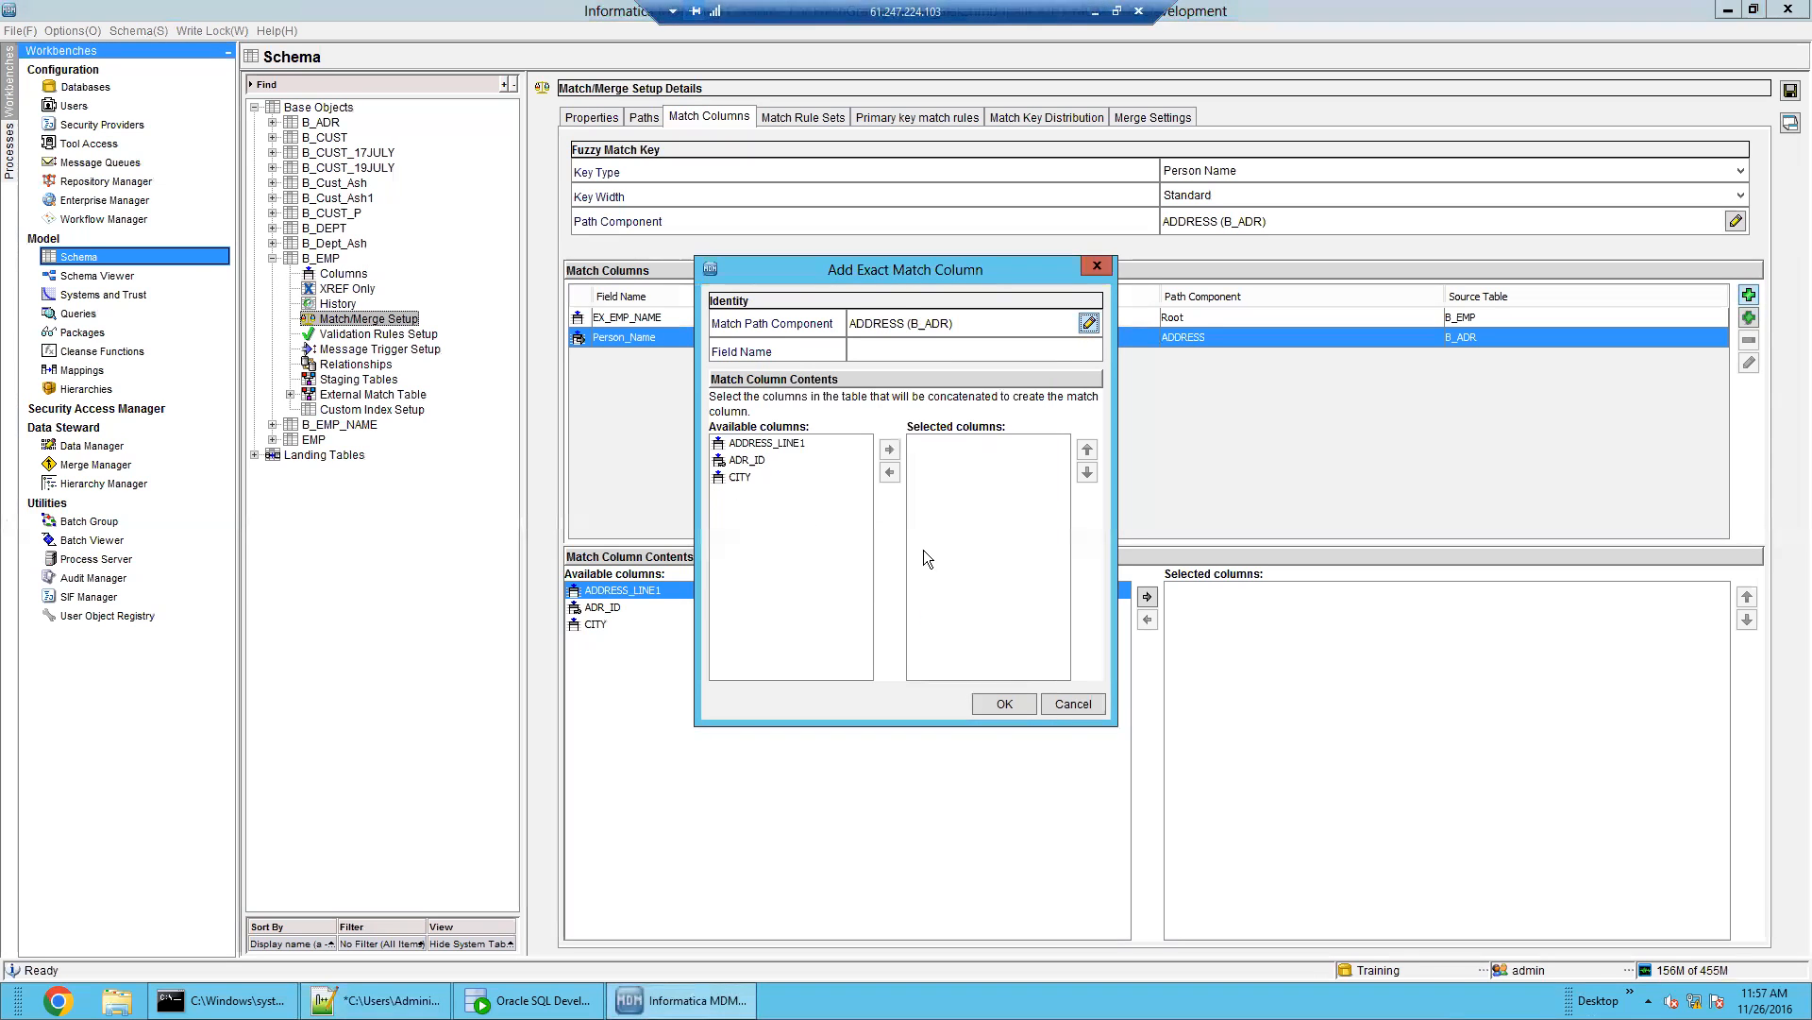
click(746, 477)
click(889, 448)
click(884, 351)
text(EX_CITY)
Confirm the new EX_CITY exact match column and inspect the EX_CITY, EX_EMP_NAME and Person_Name columns
click(1002, 698)
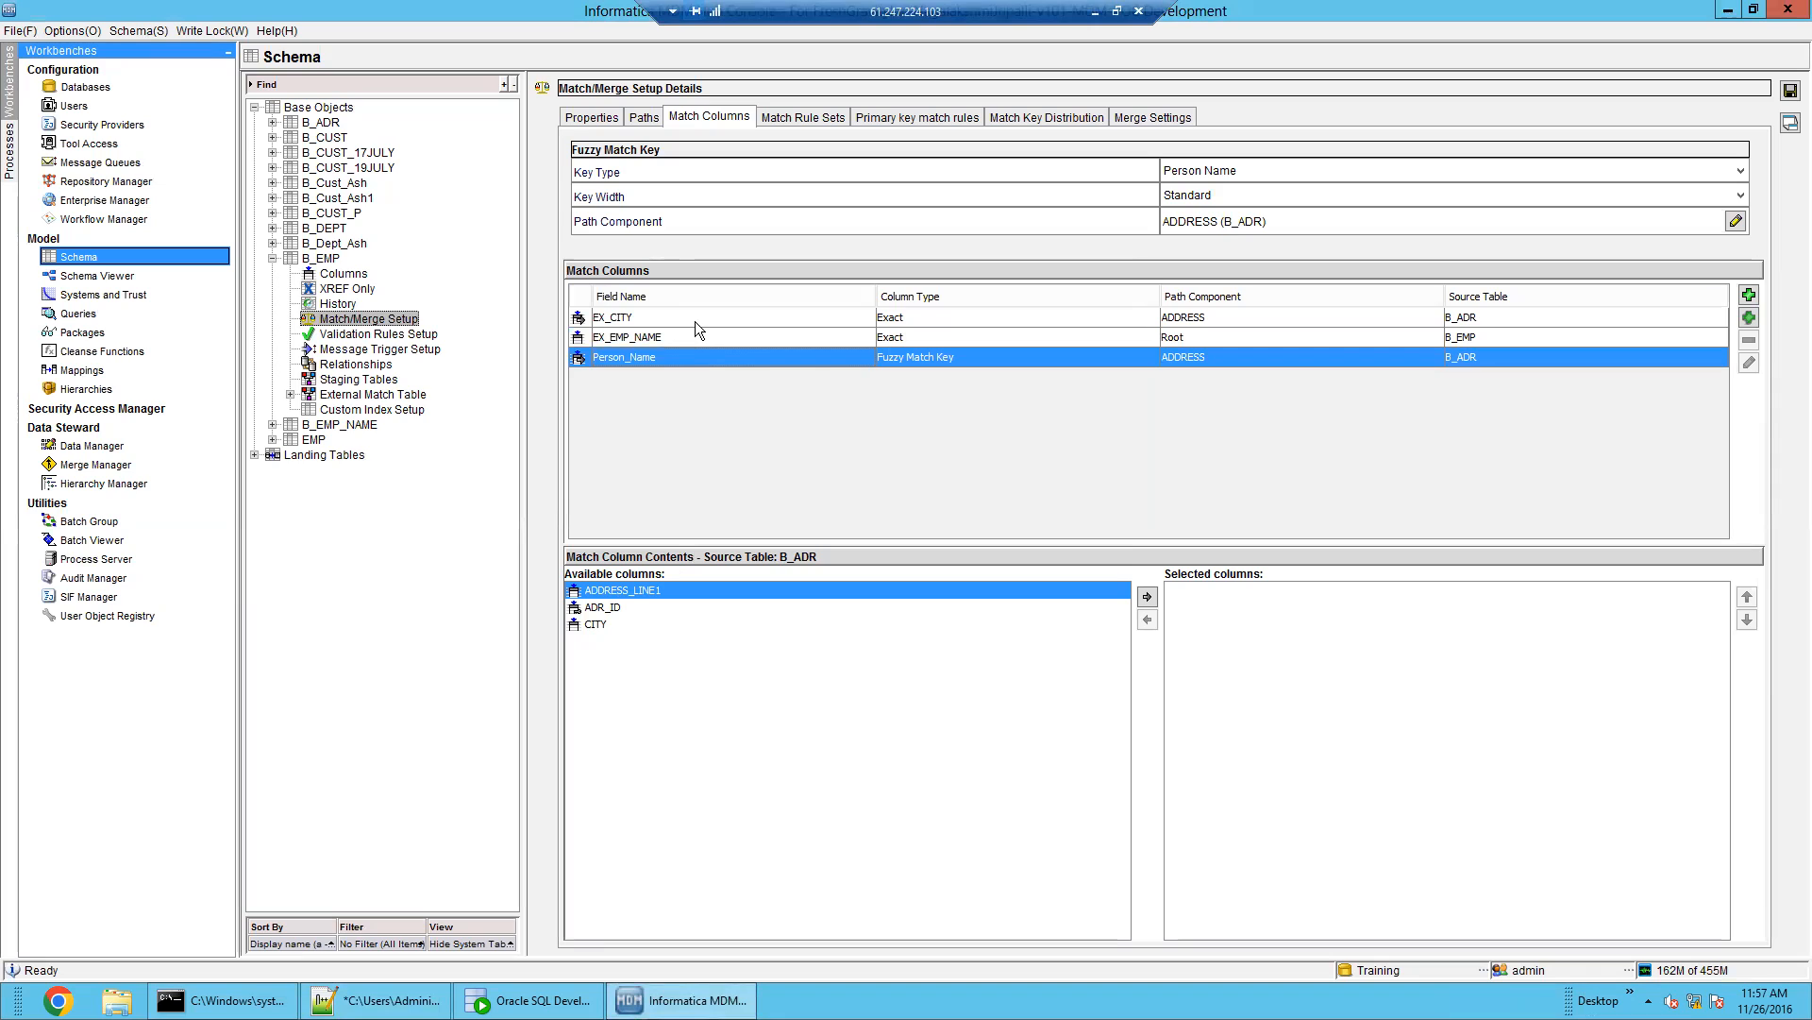
click(697, 321)
click(700, 333)
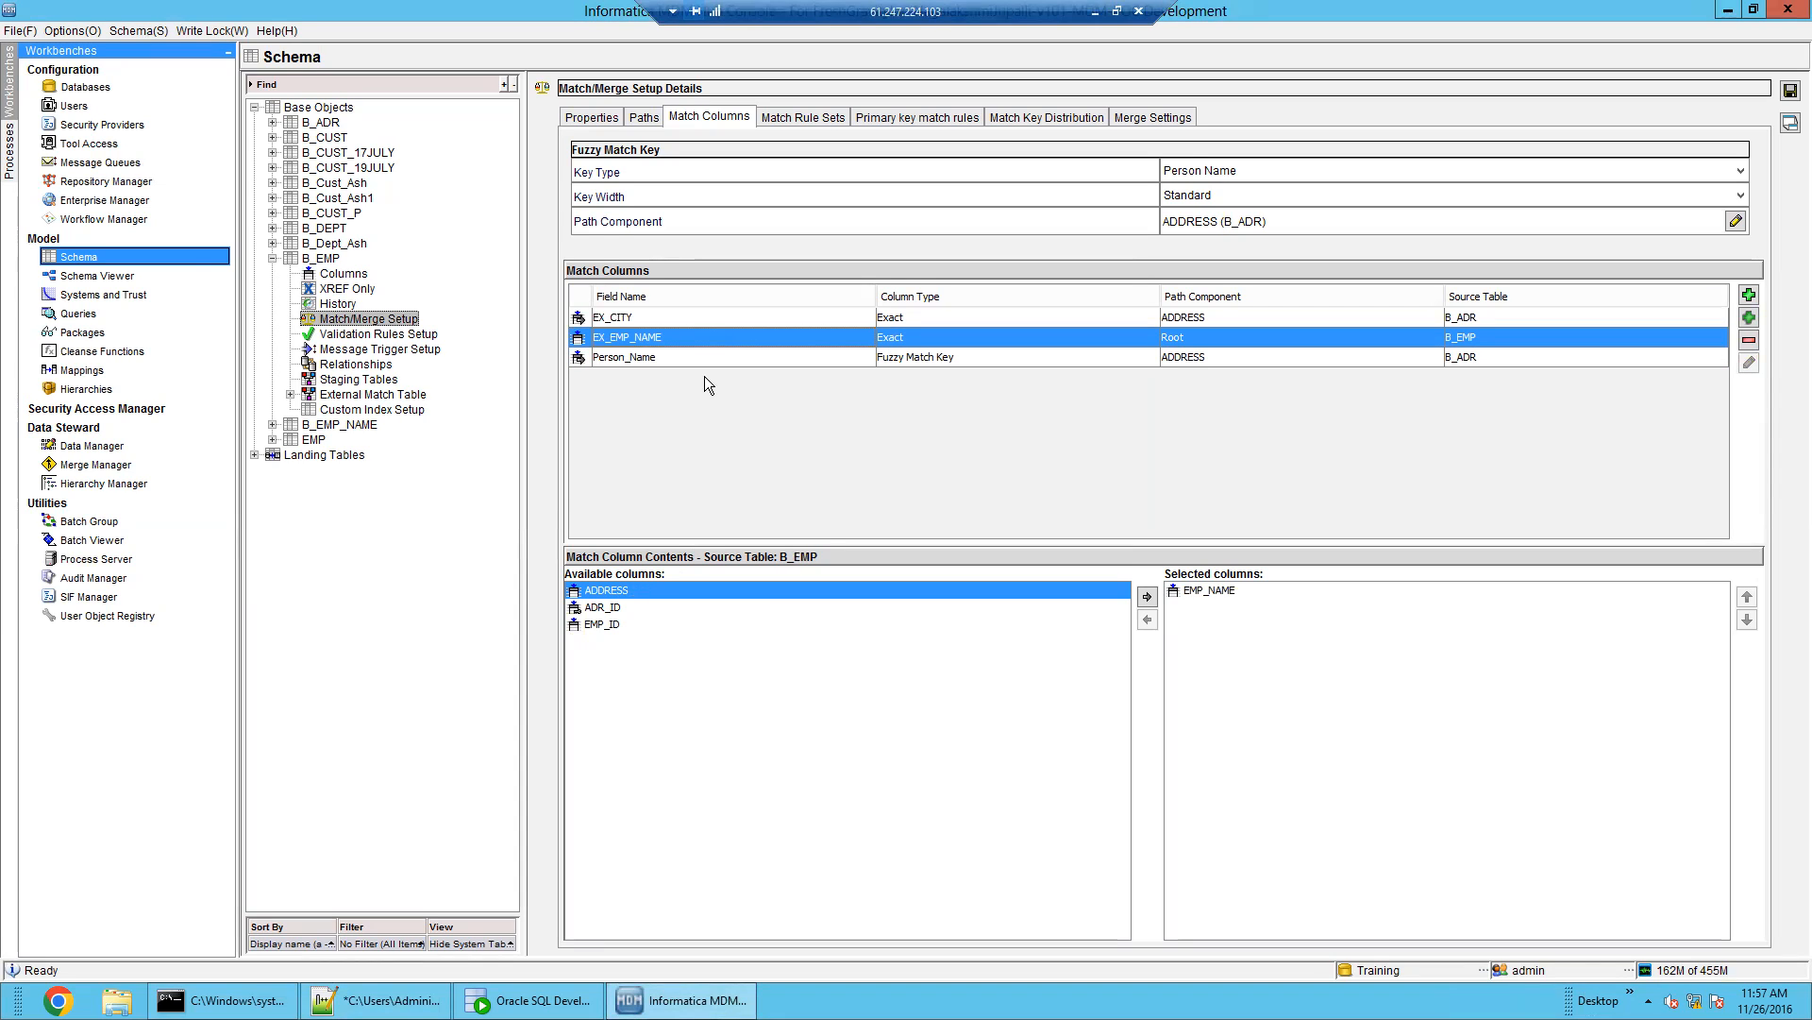
click(719, 362)
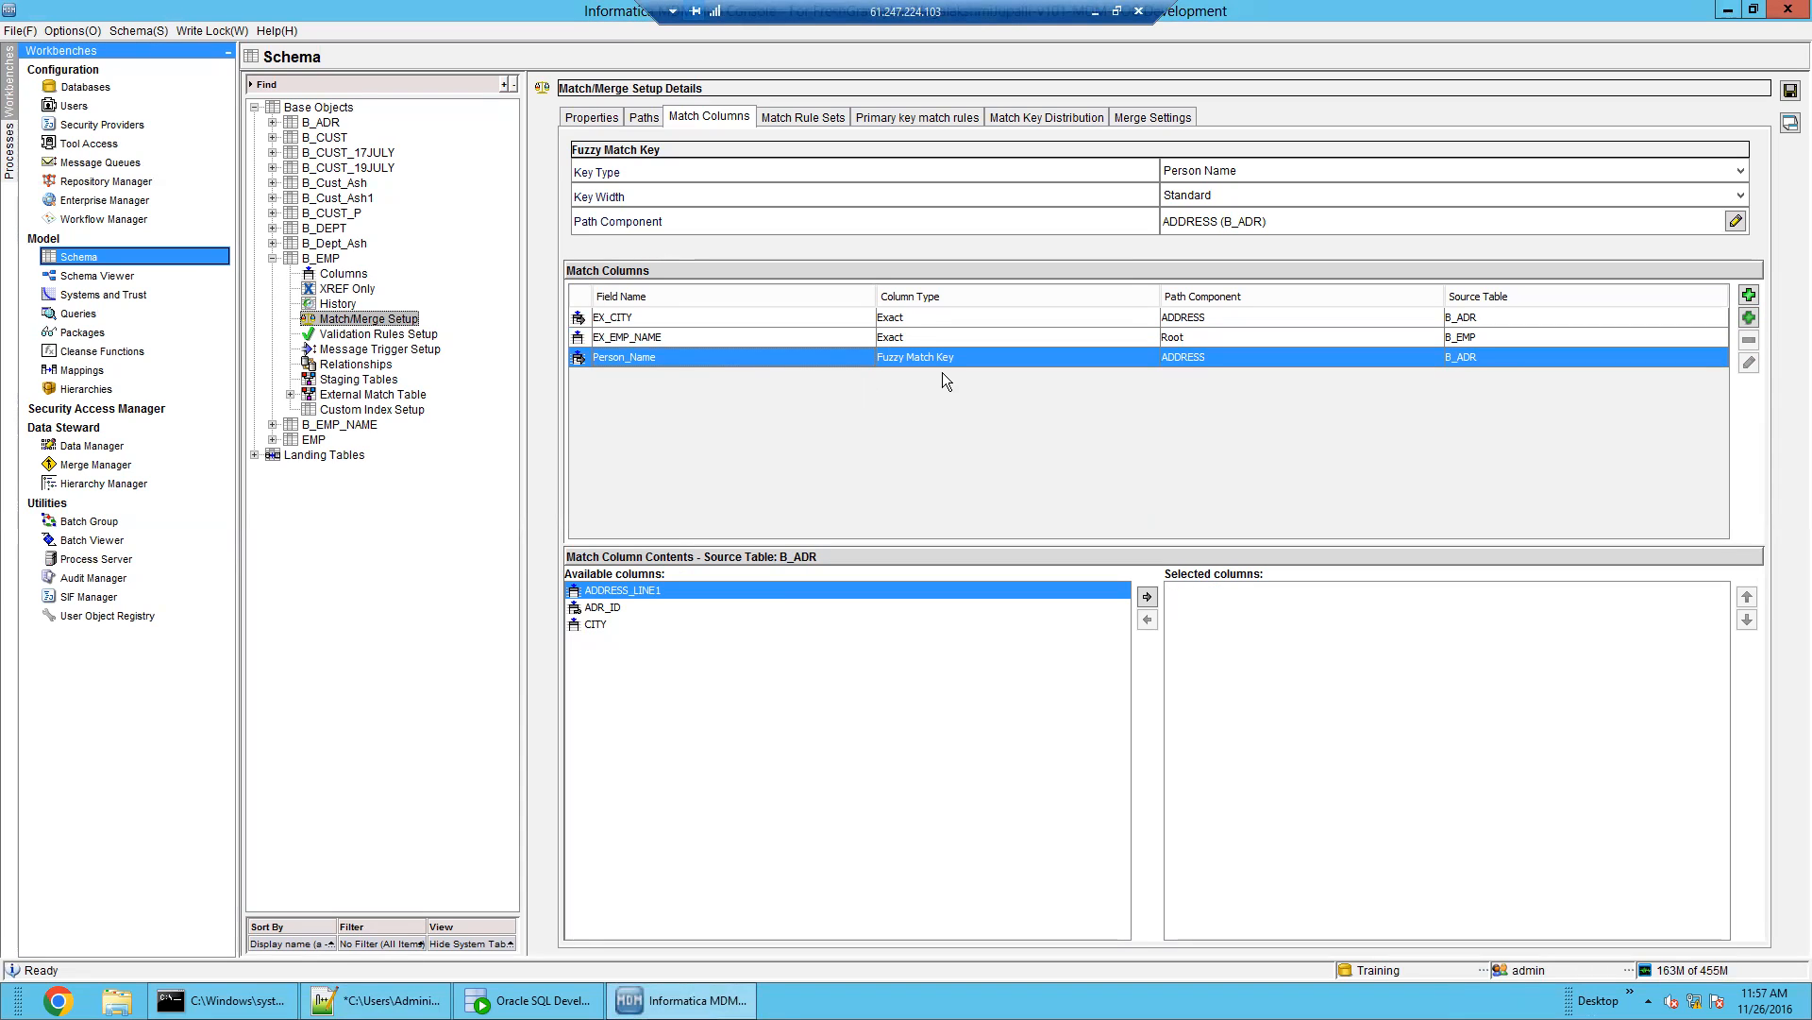
Check the source columns of EX_CITY, EX_EMP_NAME and Person_Name, then bring up the Notepad++ class notes
click(923, 321)
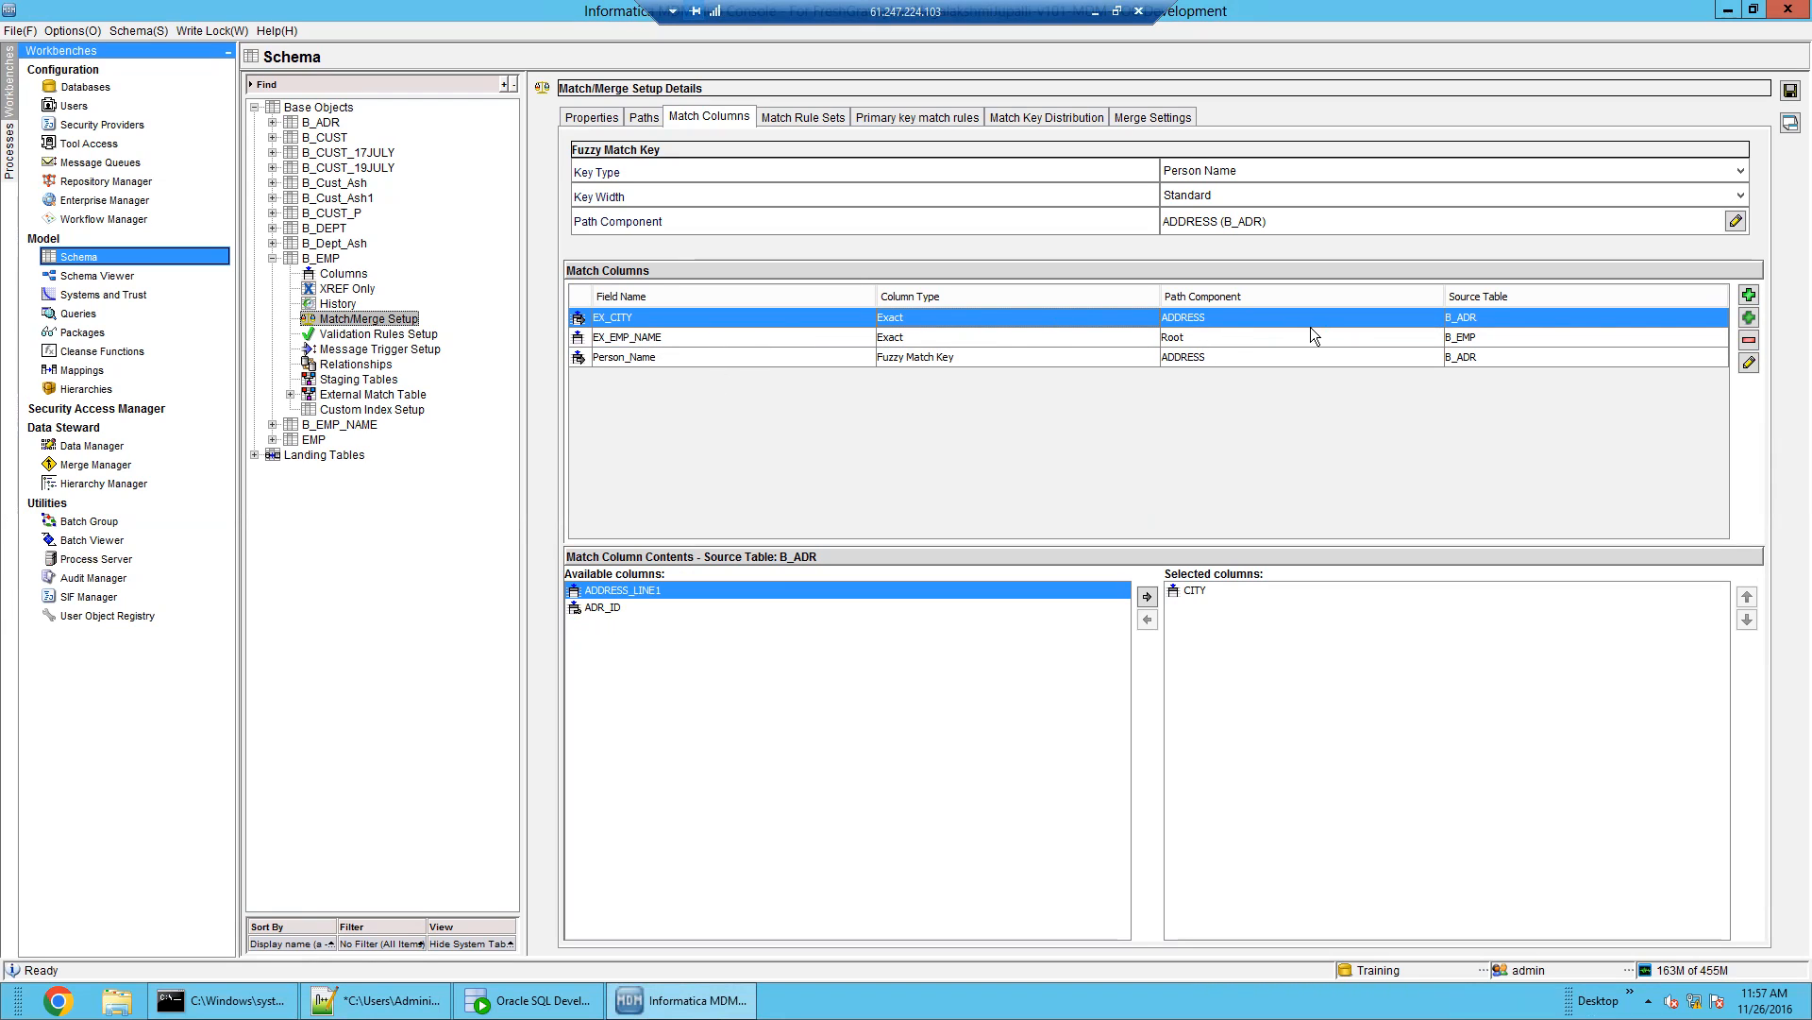
click(1491, 340)
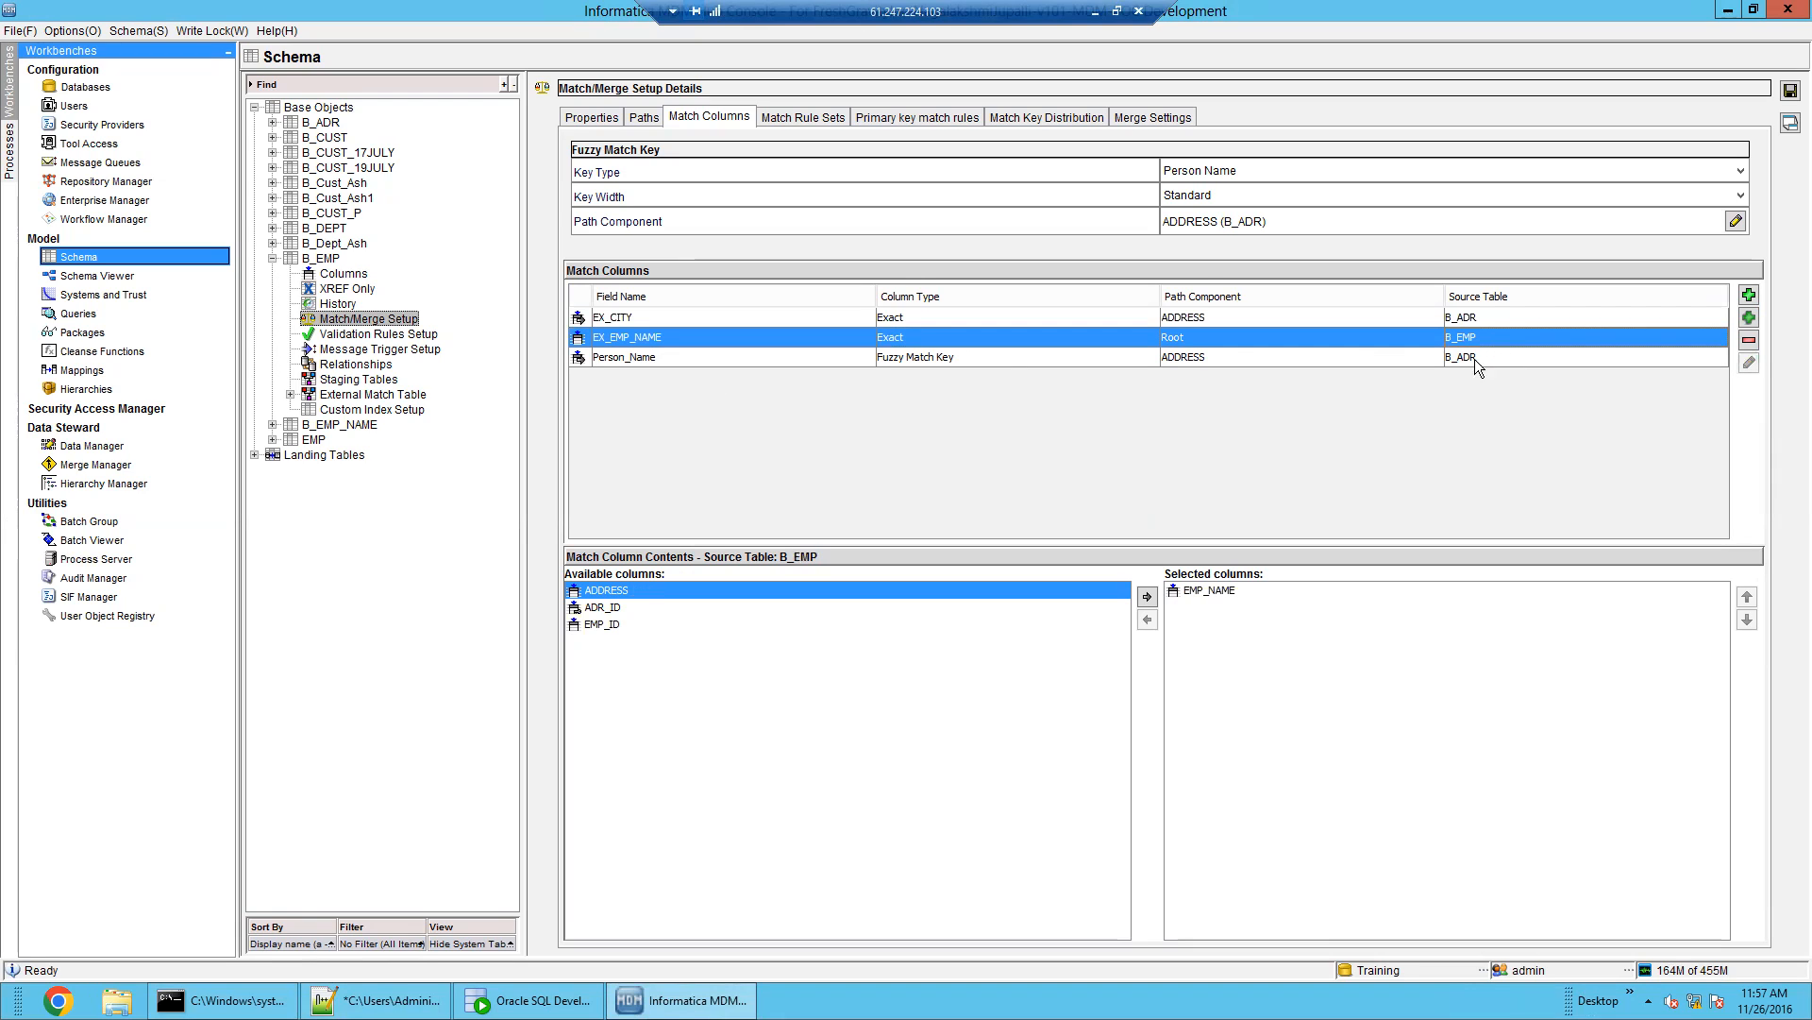
click(1007, 356)
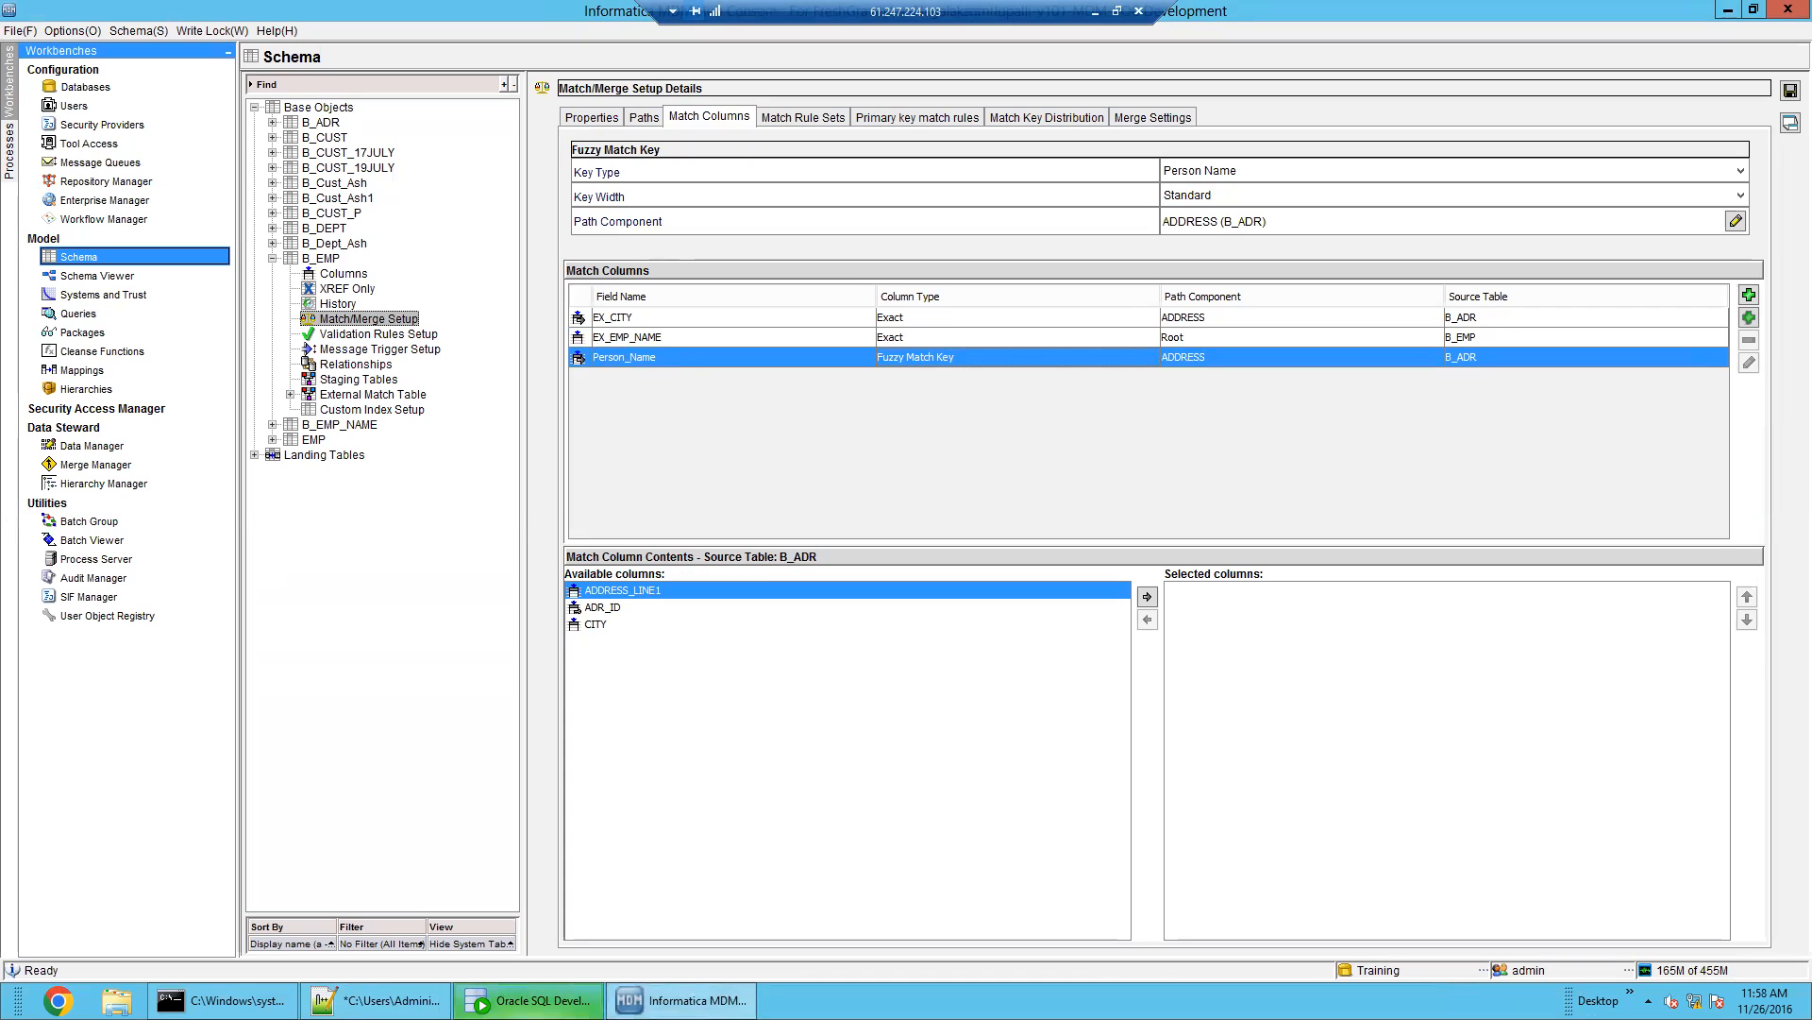
click(406, 1000)
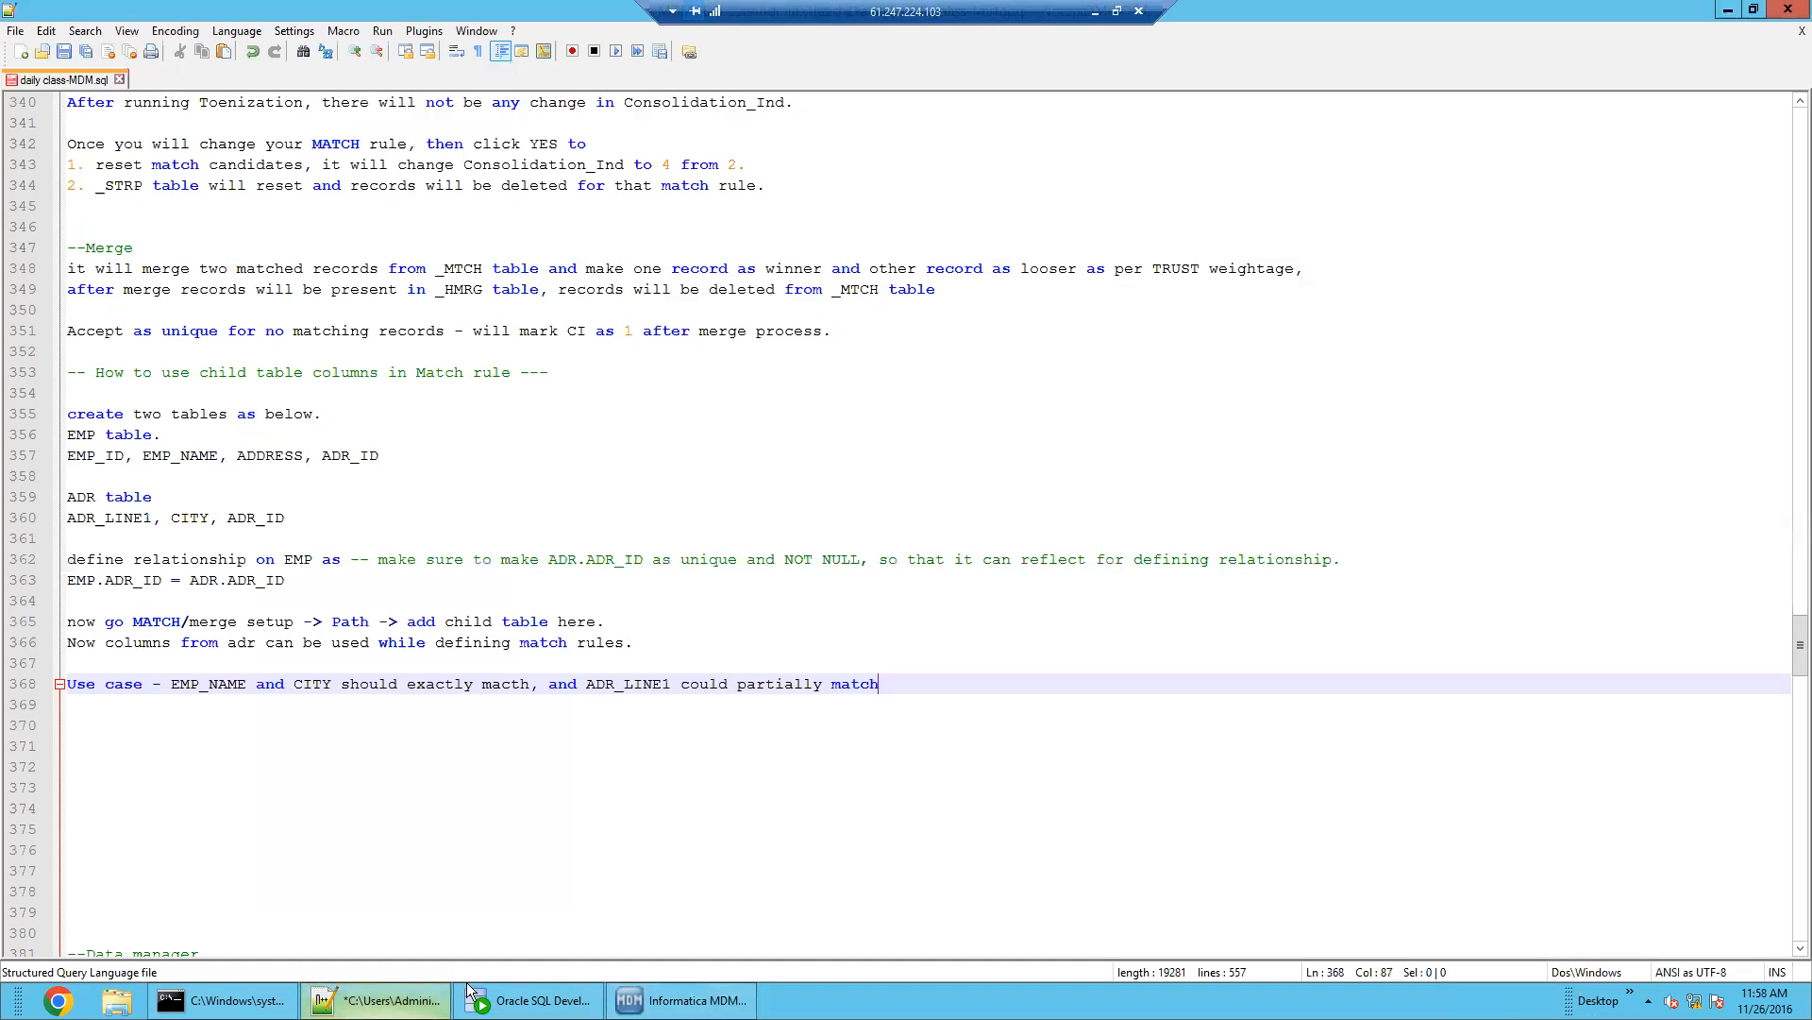
Highlight ADR_LINE1 in the use-case line on line 368, then return to MDM Hub Console
double_click(659, 683)
click(680, 1000)
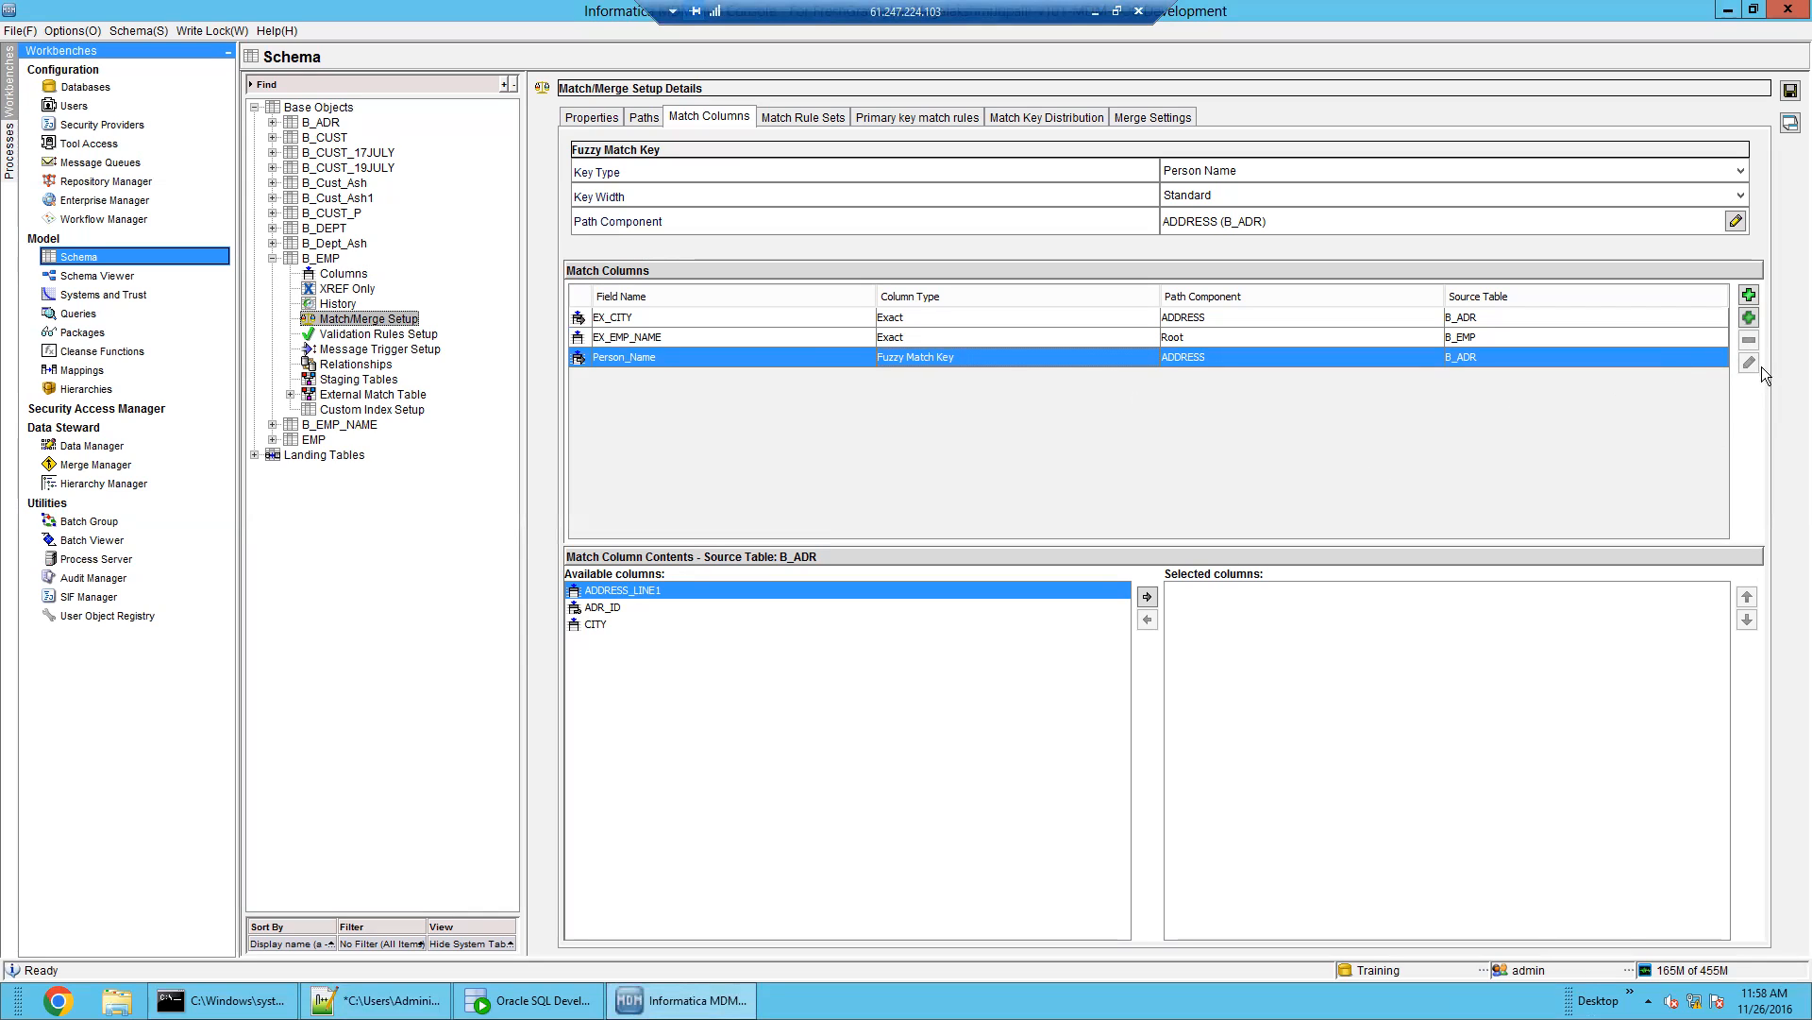
Browse the available B_ADR columns and select ADDRESS_LINE1
click(647, 608)
click(624, 627)
click(638, 606)
click(650, 592)
click(622, 625)
click(638, 607)
click(659, 592)
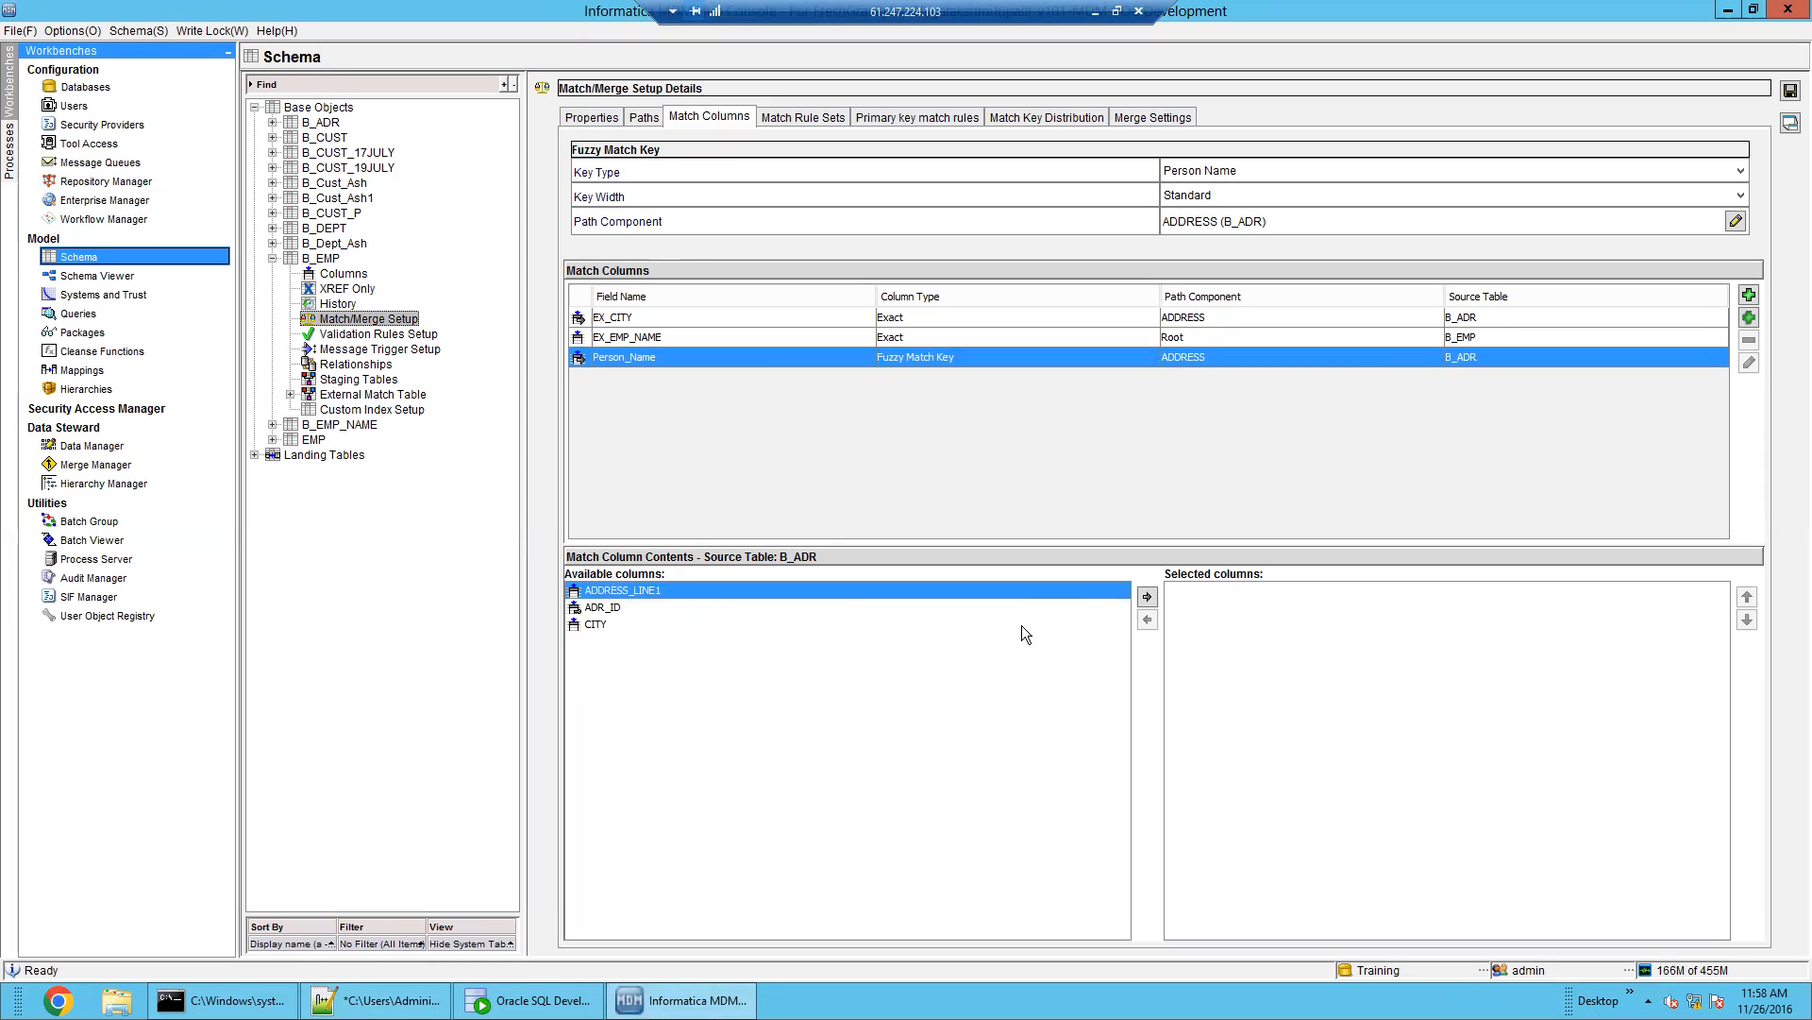
Add a fuzzy match column named Address_Part1 from ADDRESS_LINE1 on the ADDRESS (B_ADR) path
click(1749, 317)
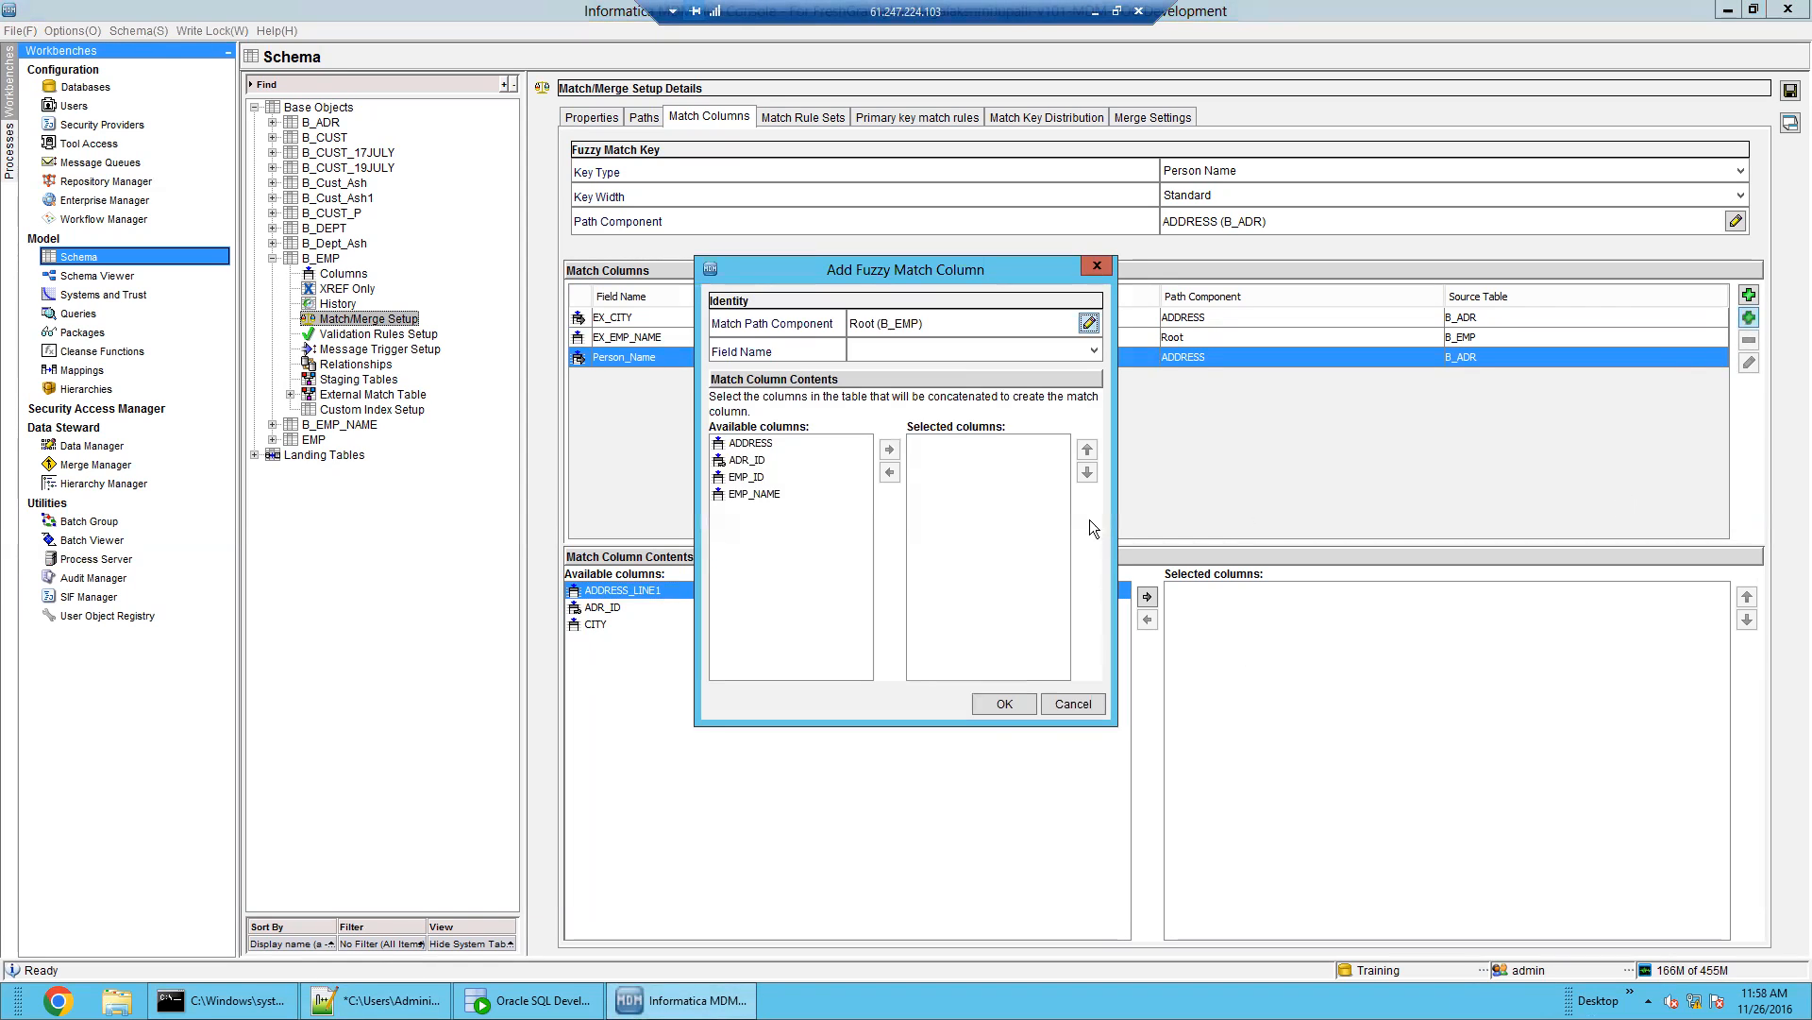
click(1090, 323)
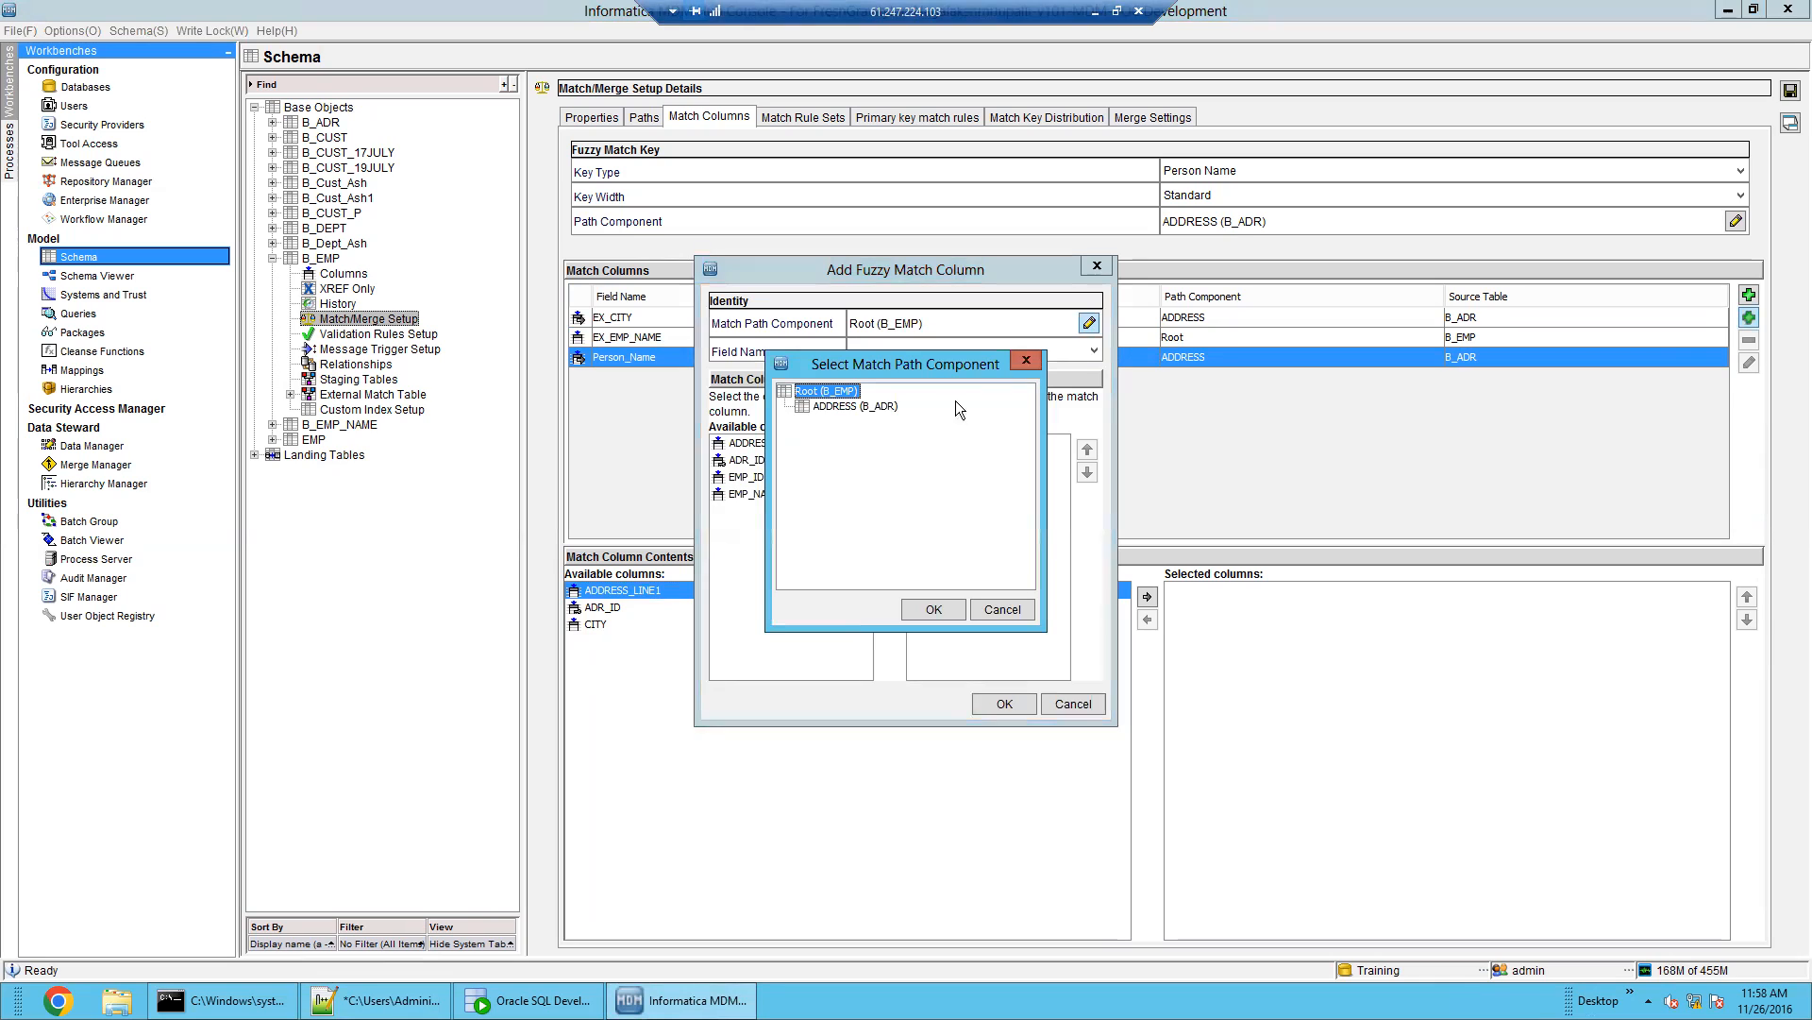
click(868, 407)
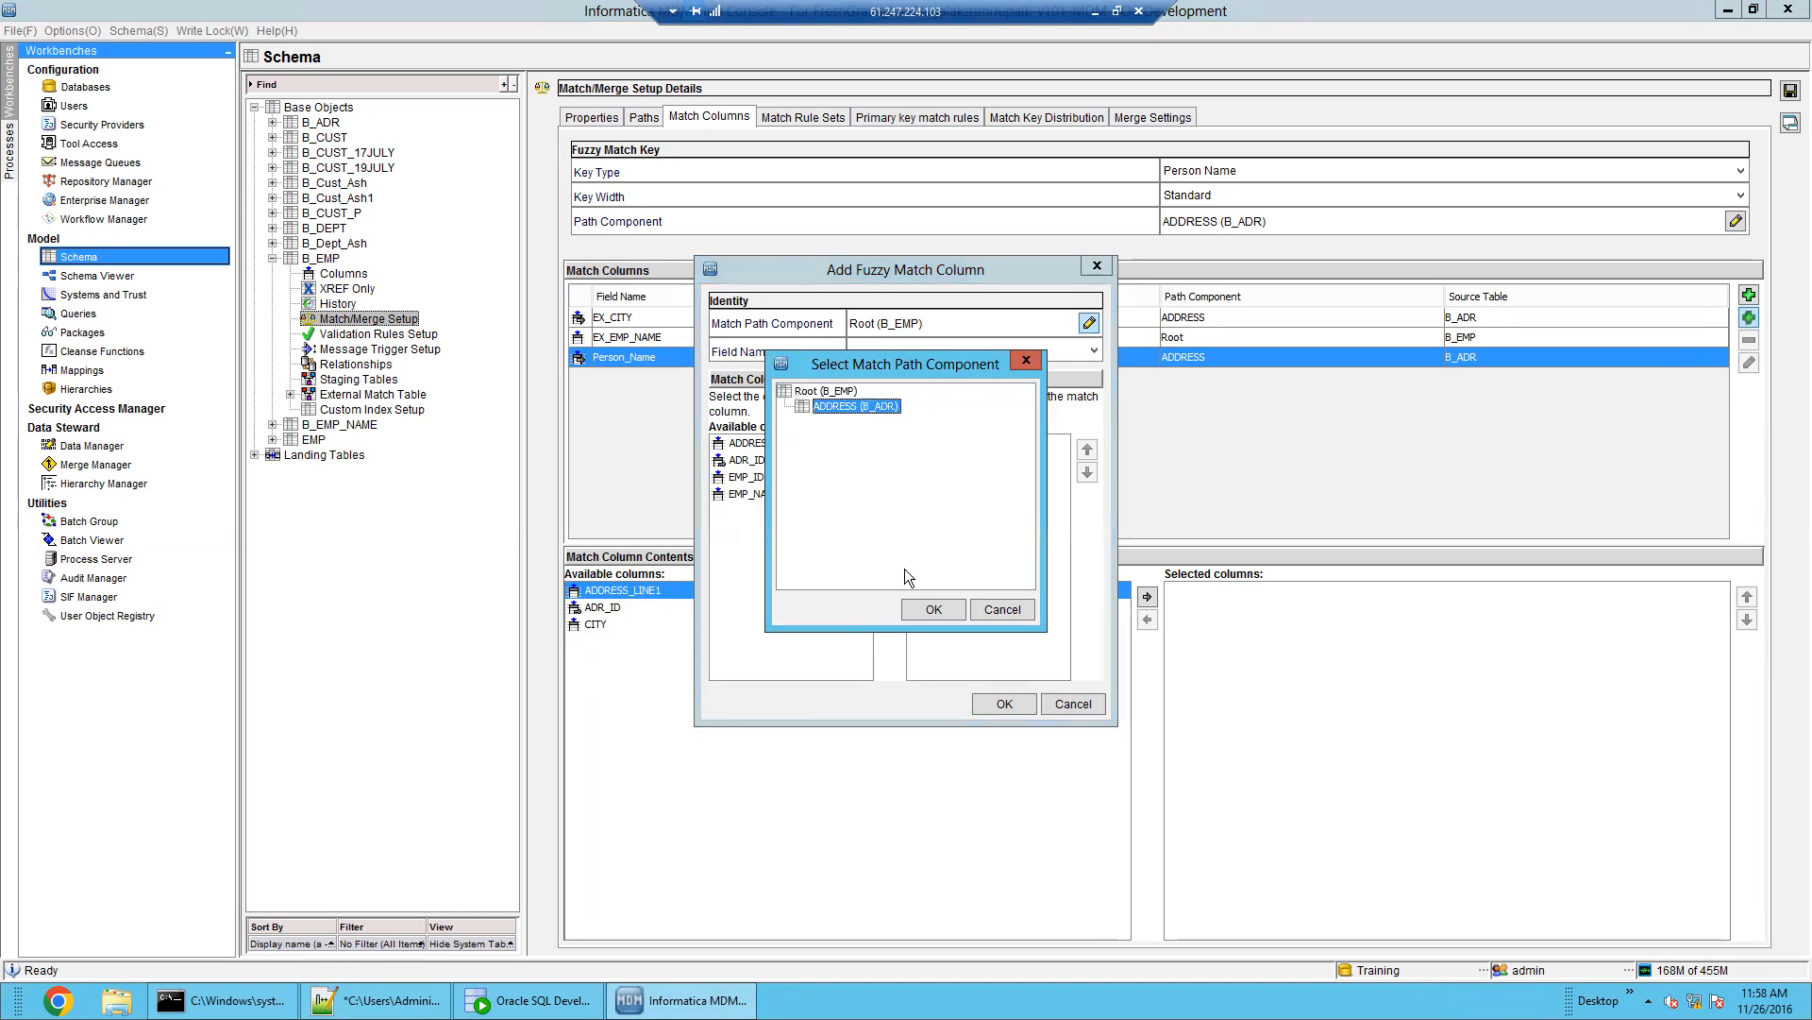
click(932, 610)
click(767, 443)
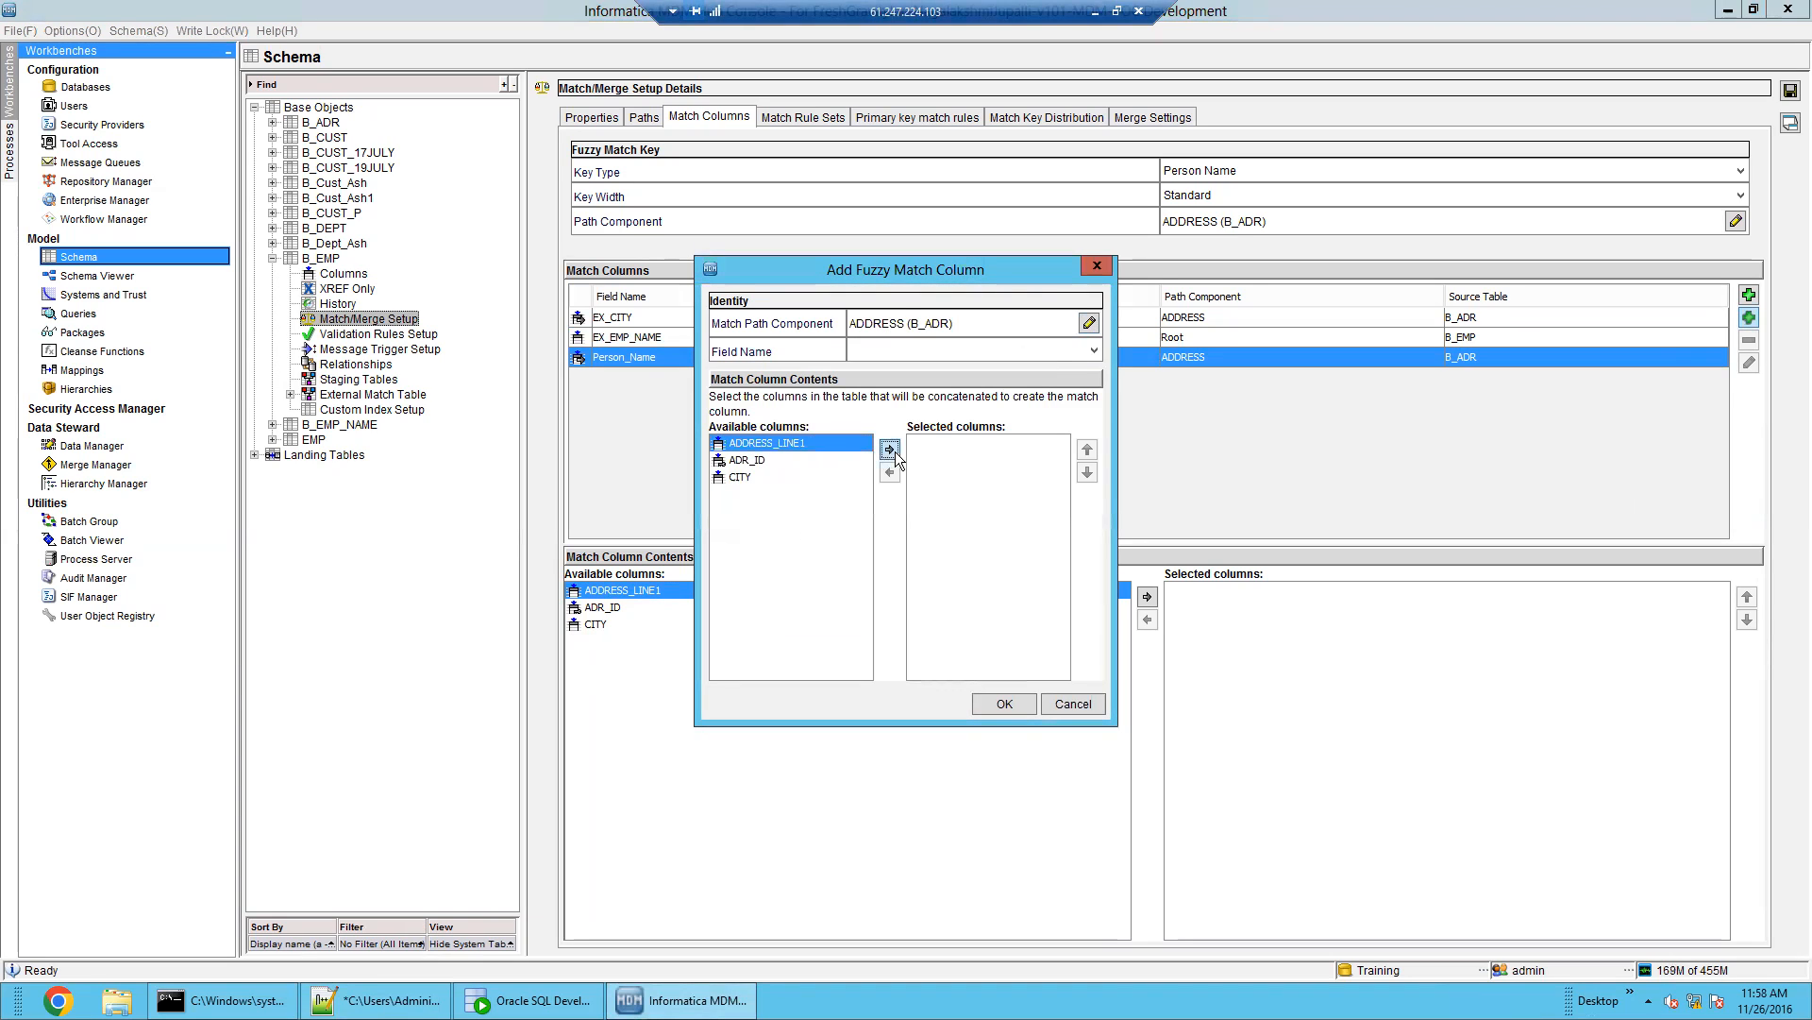
click(892, 450)
click(874, 349)
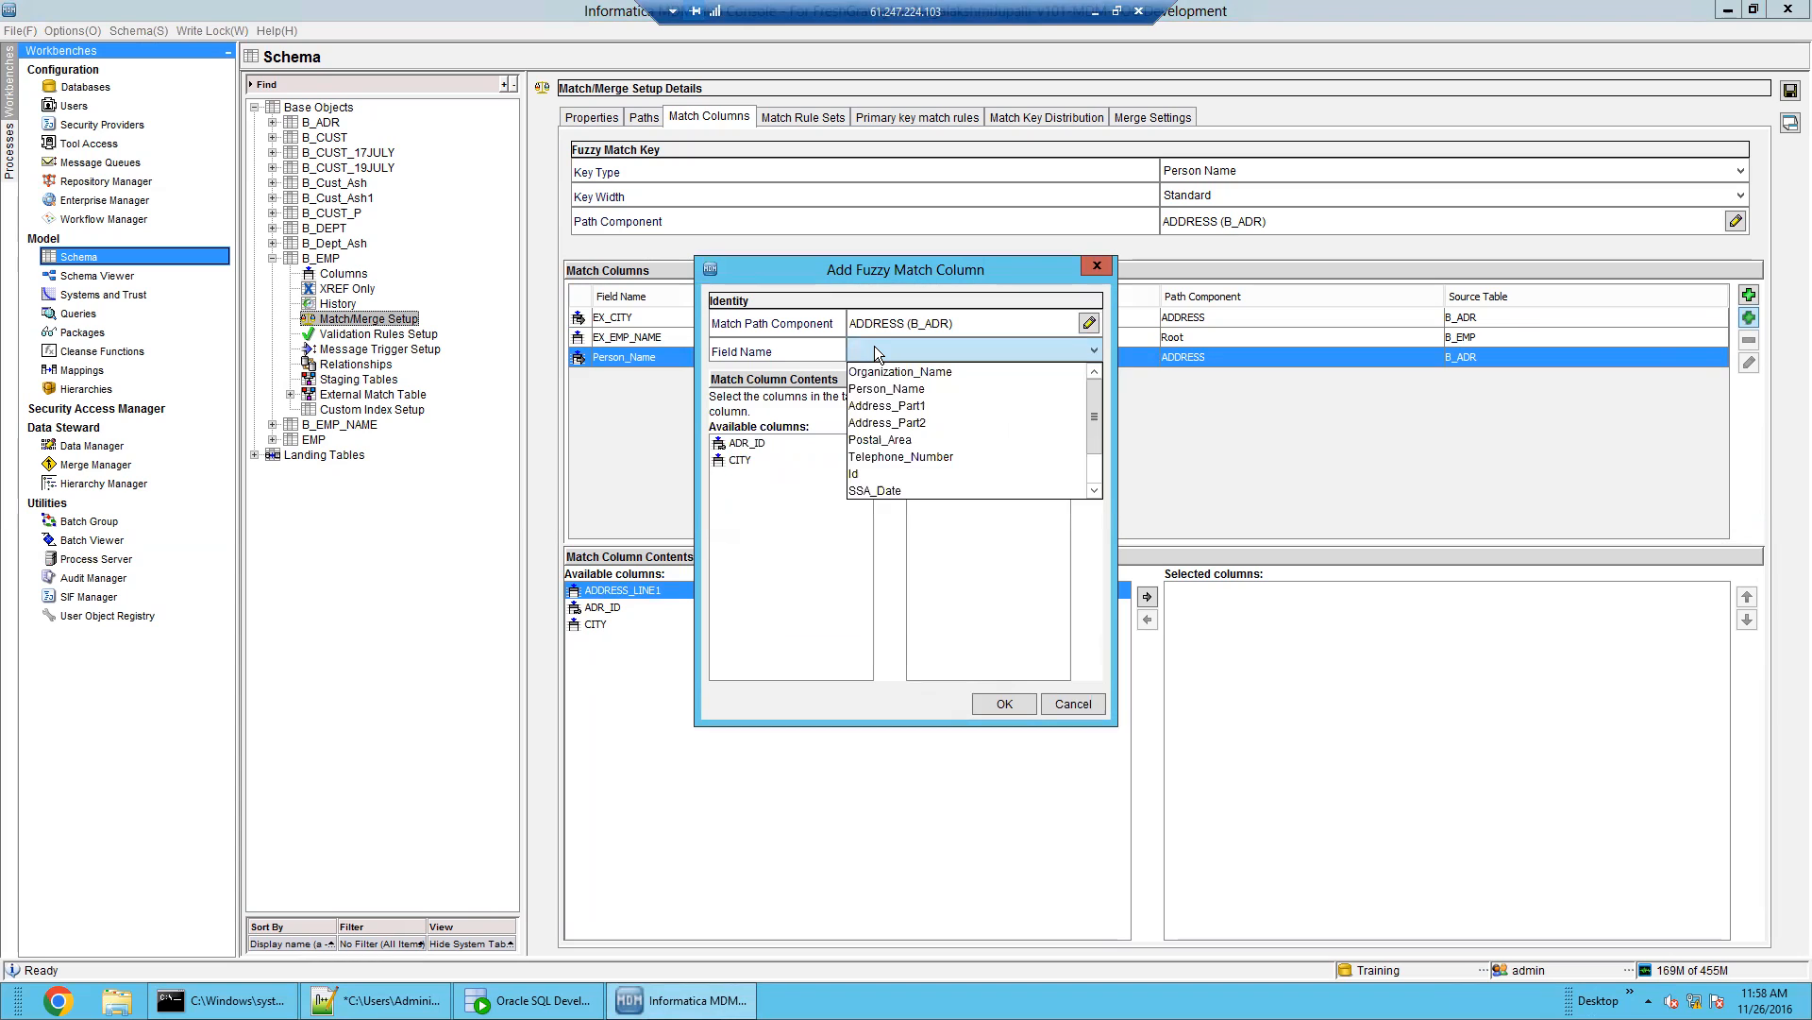
click(903, 407)
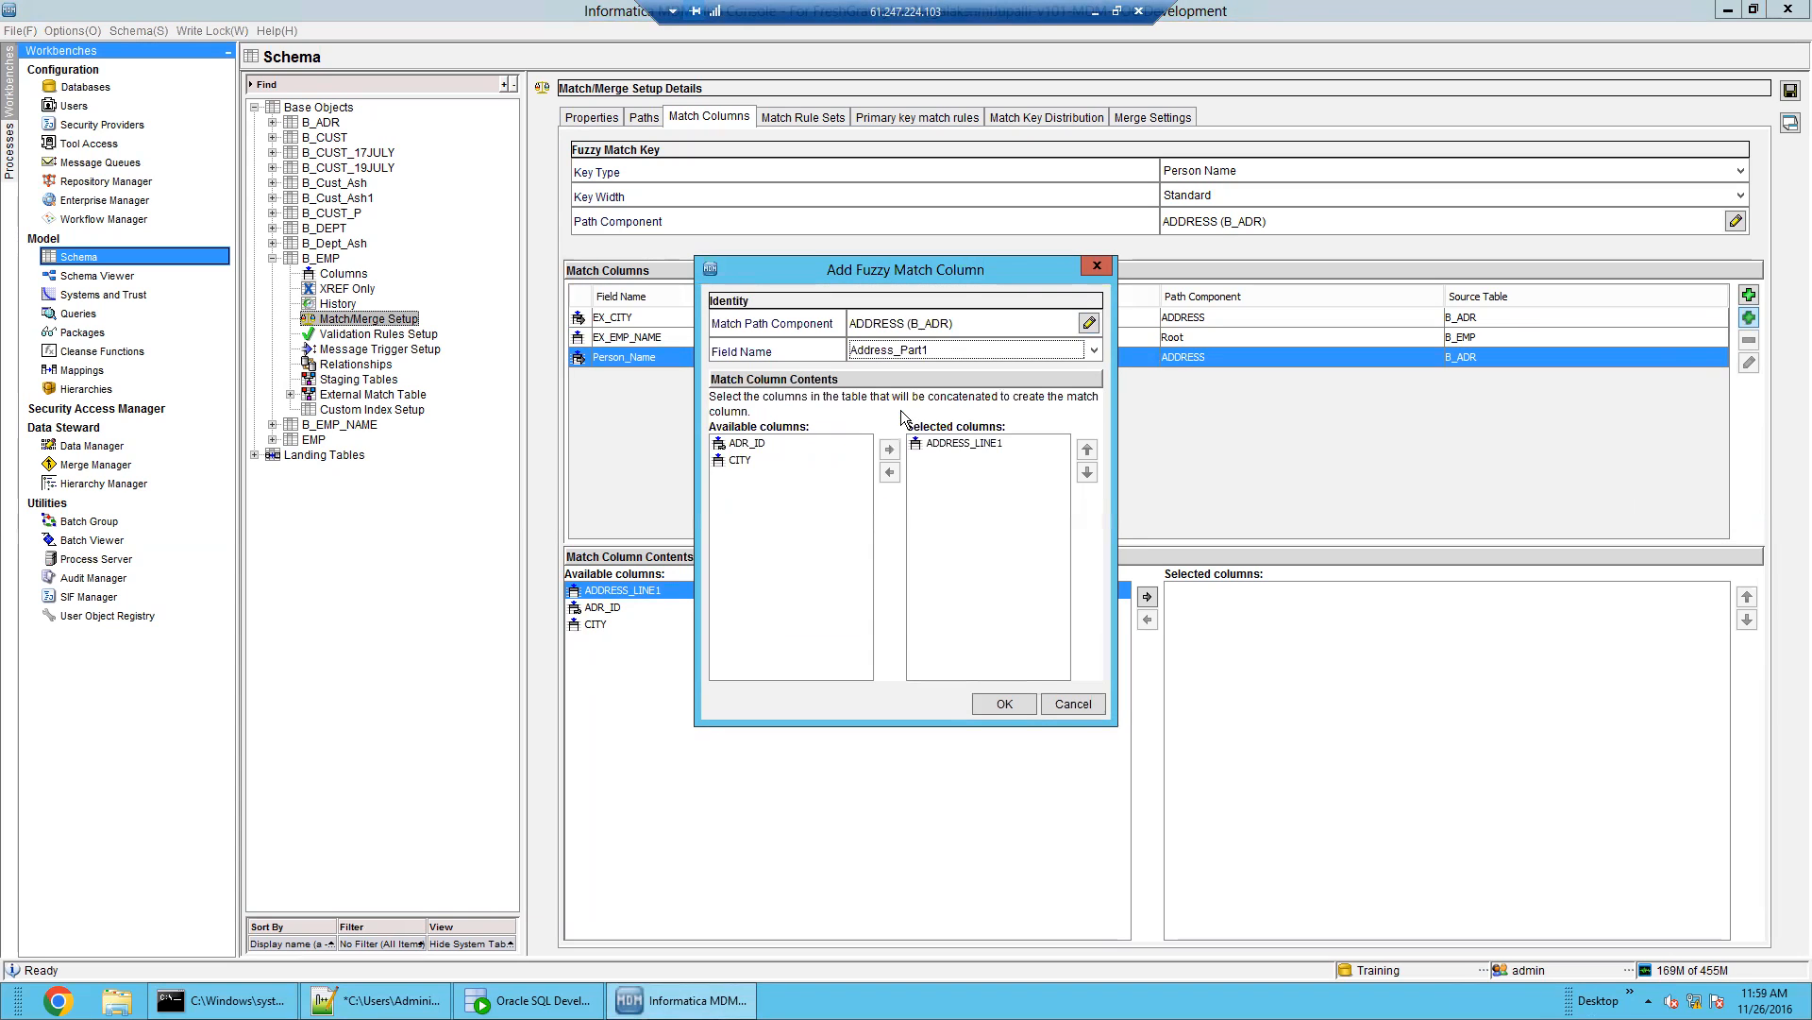
click(997, 705)
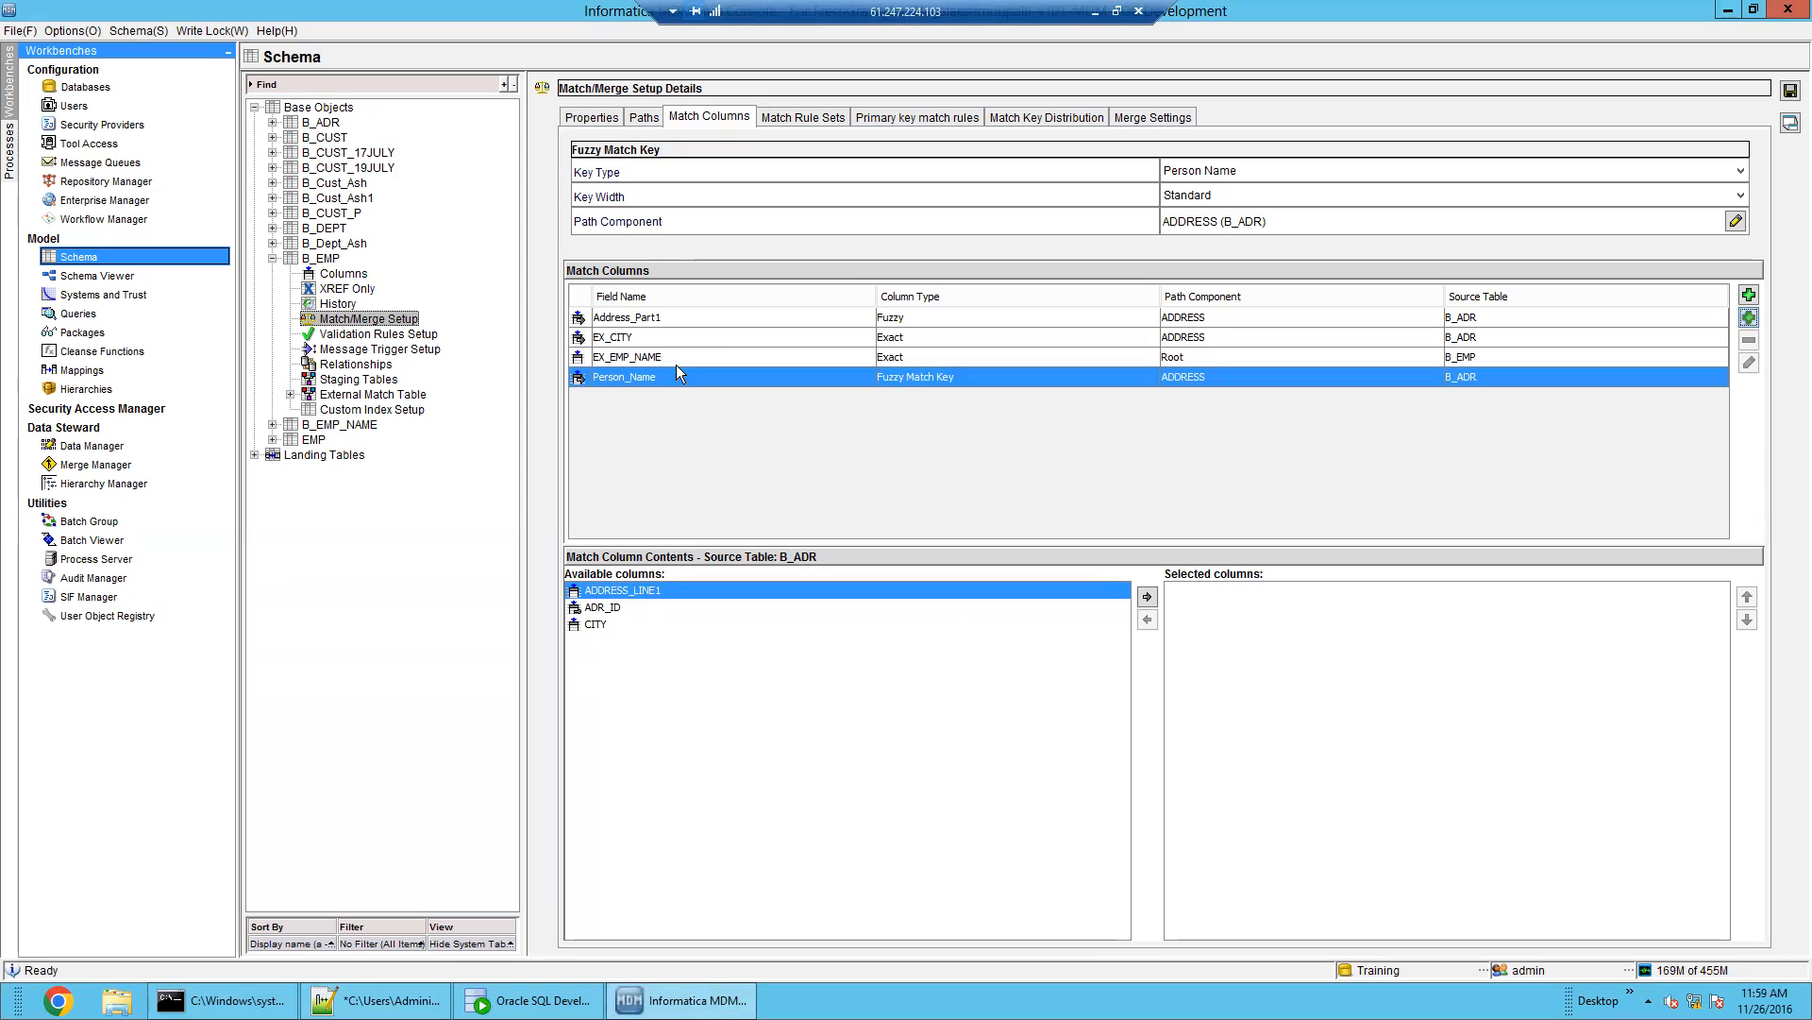
Review the Address_Part1, EX_EMP_NAME and EX_CITY match columns
click(718, 321)
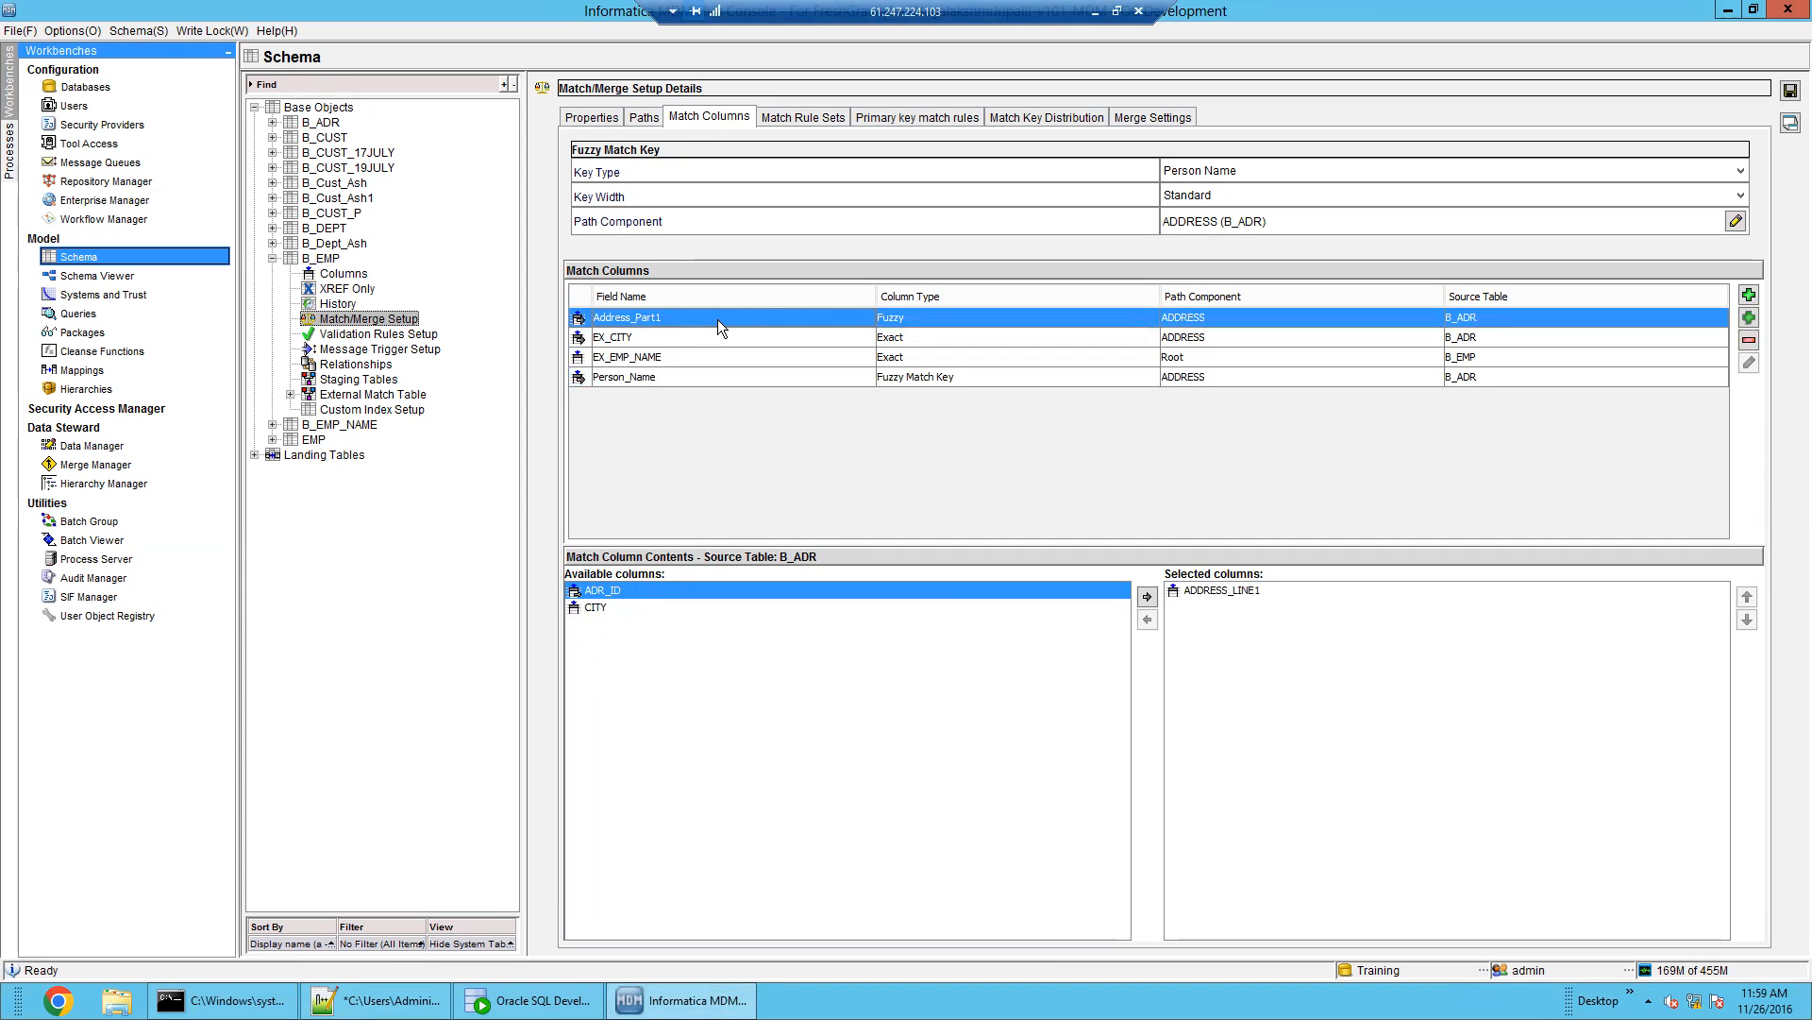
click(736, 366)
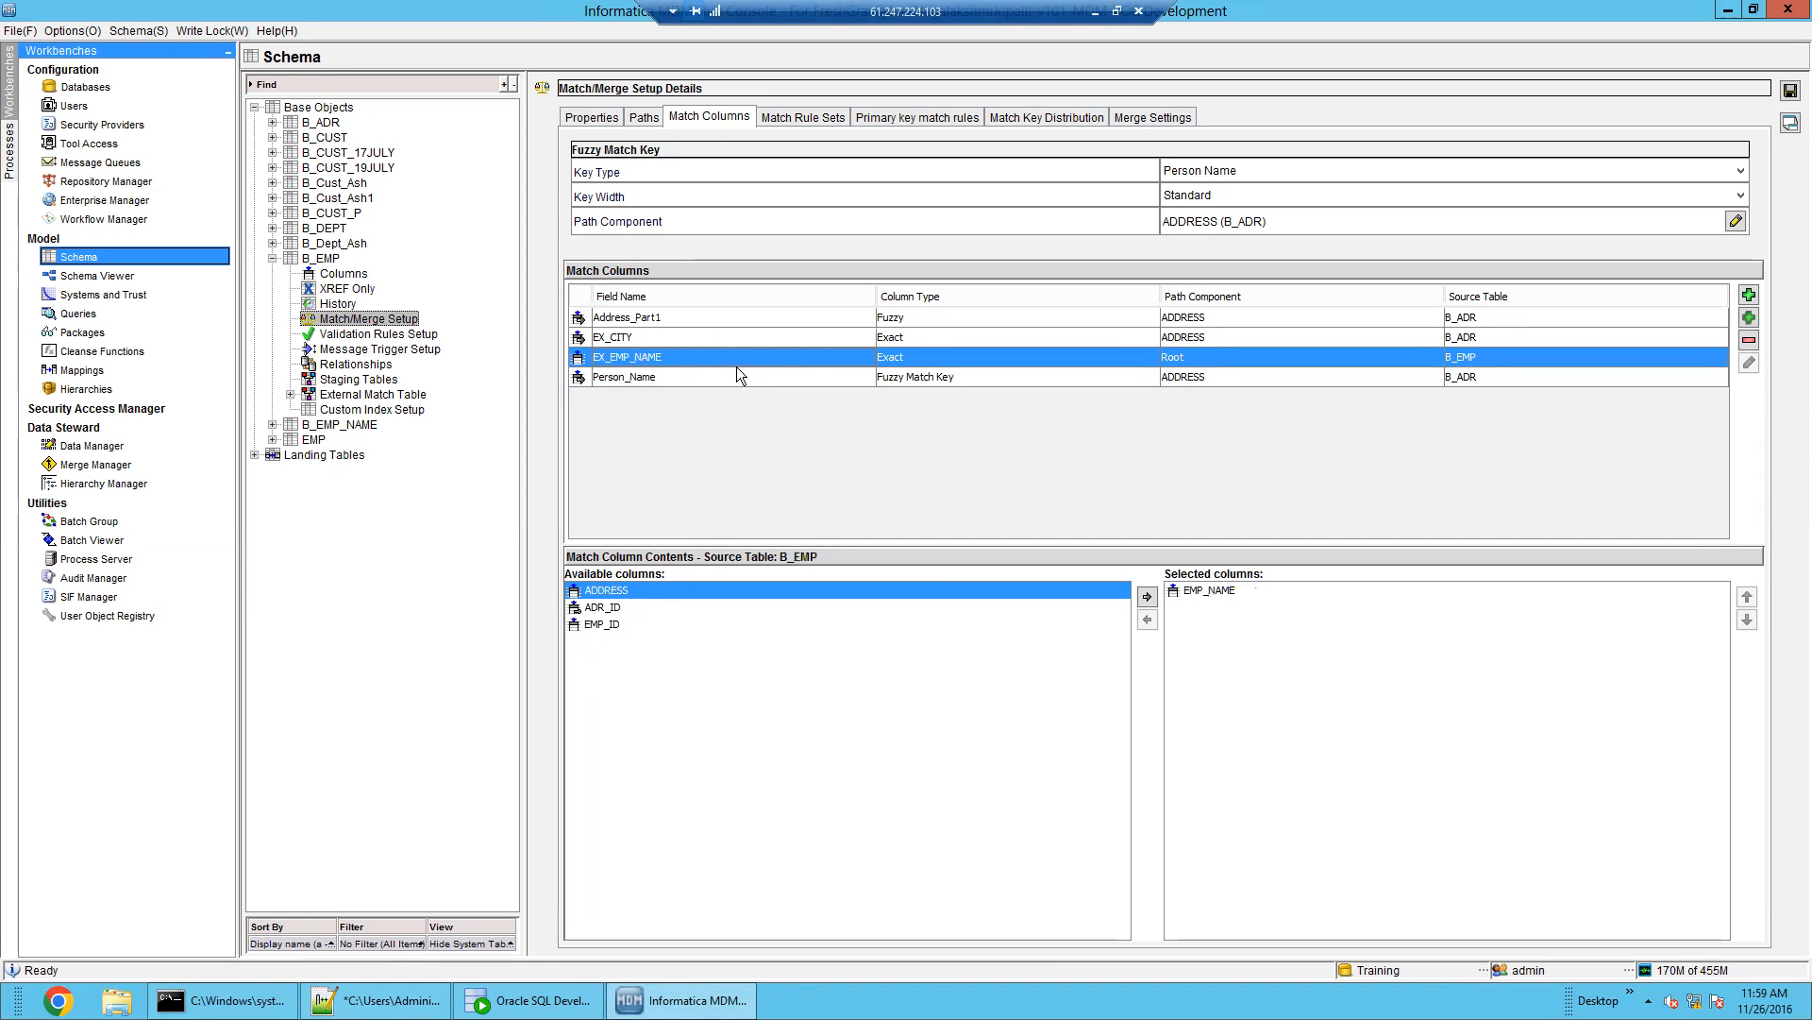
click(678, 338)
click(695, 317)
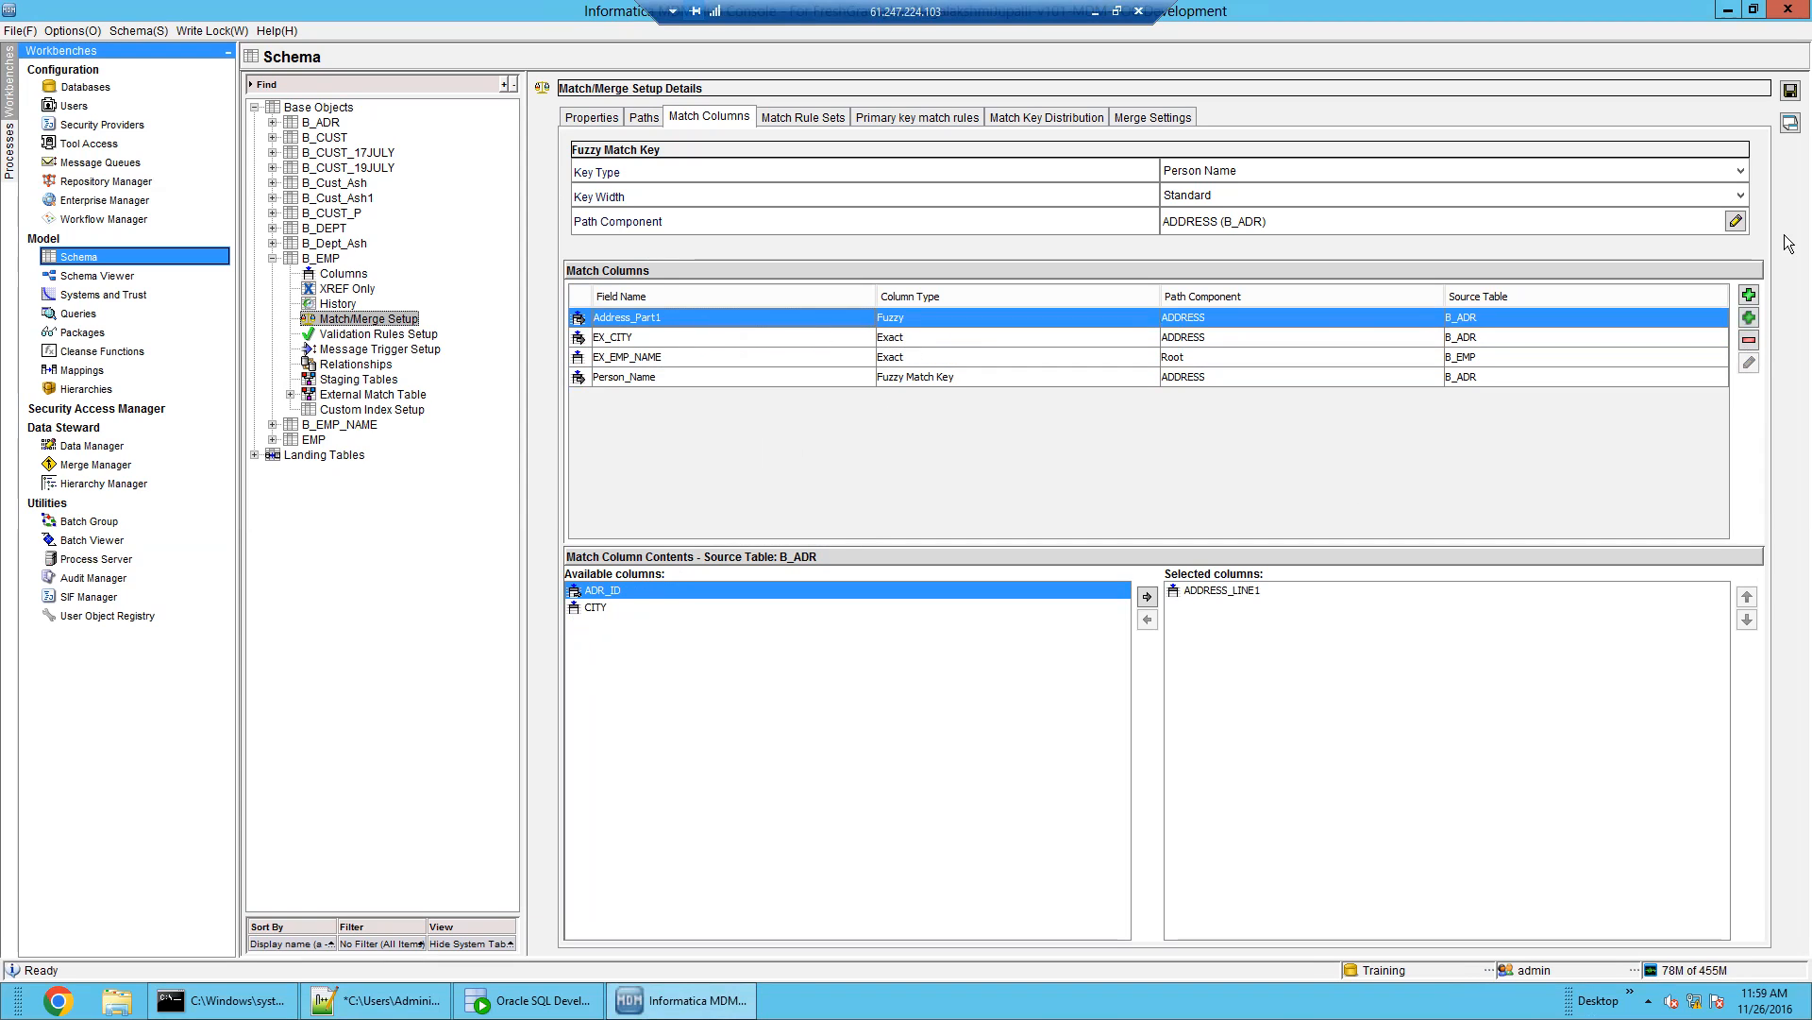
click(796, 118)
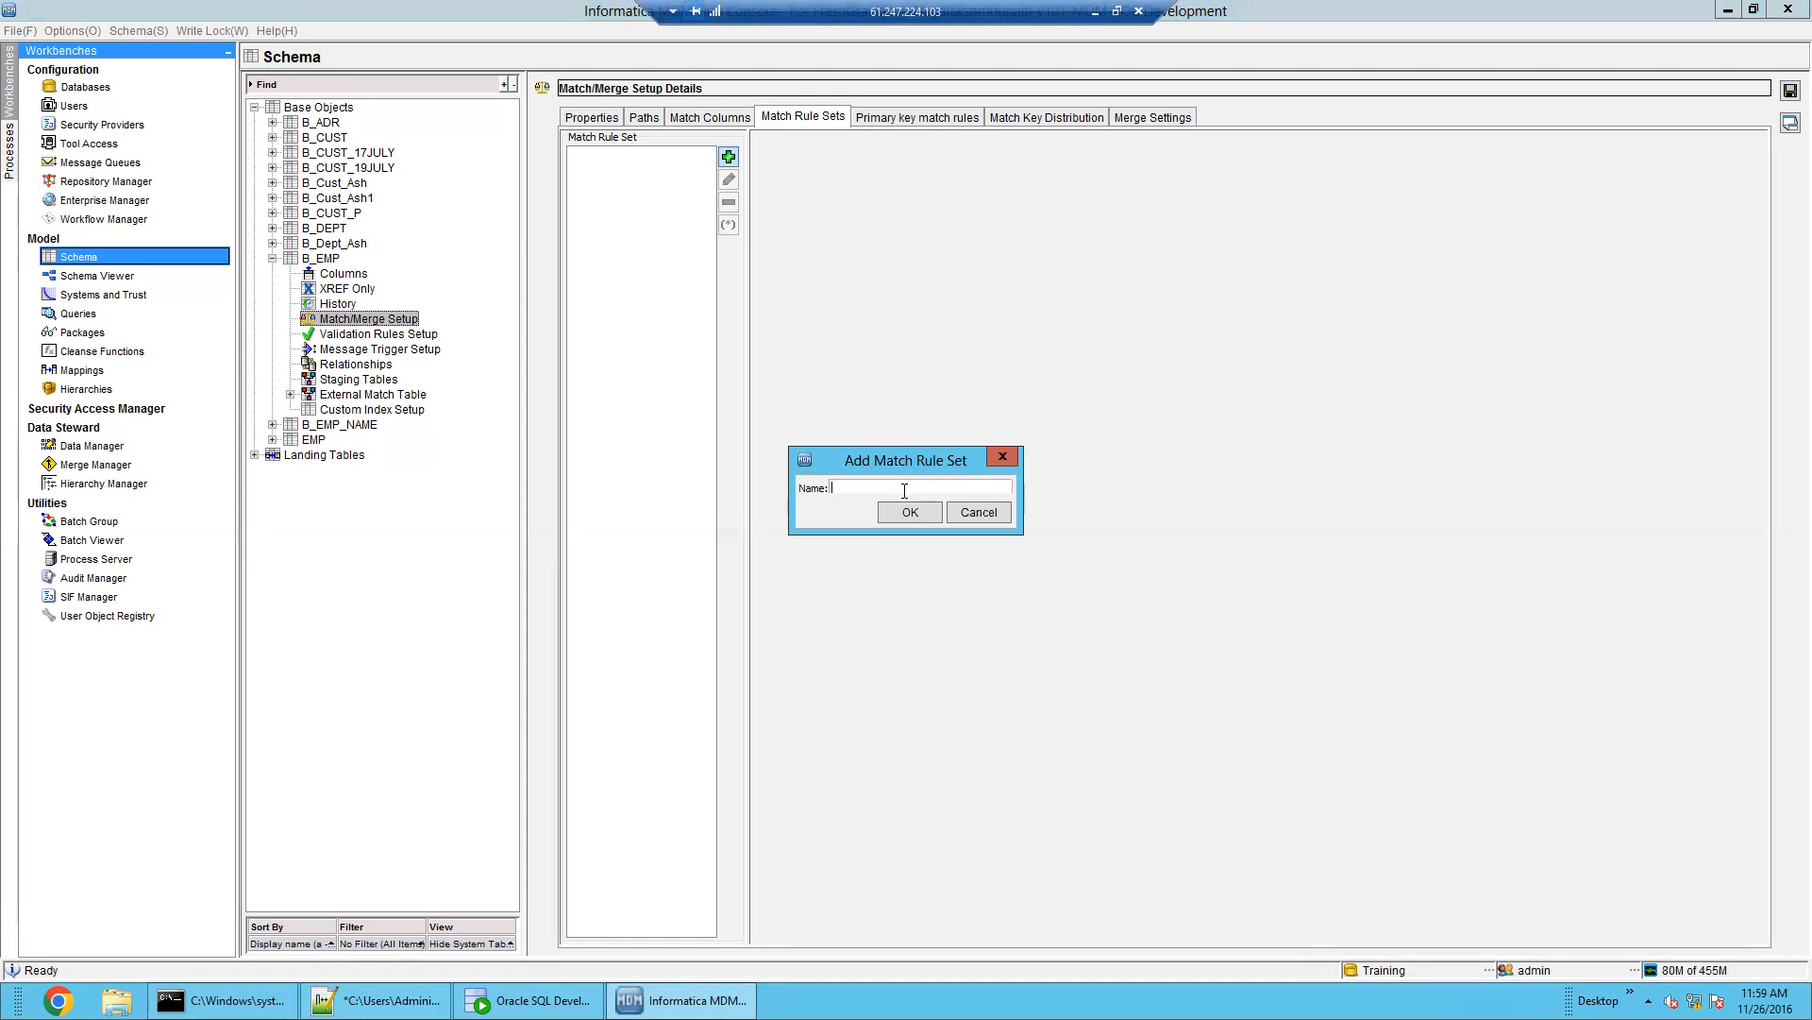
Create the MRS_EMP match rule set and start a new Fuzzy match rule in it
text(MRS_EMP)
click(910, 511)
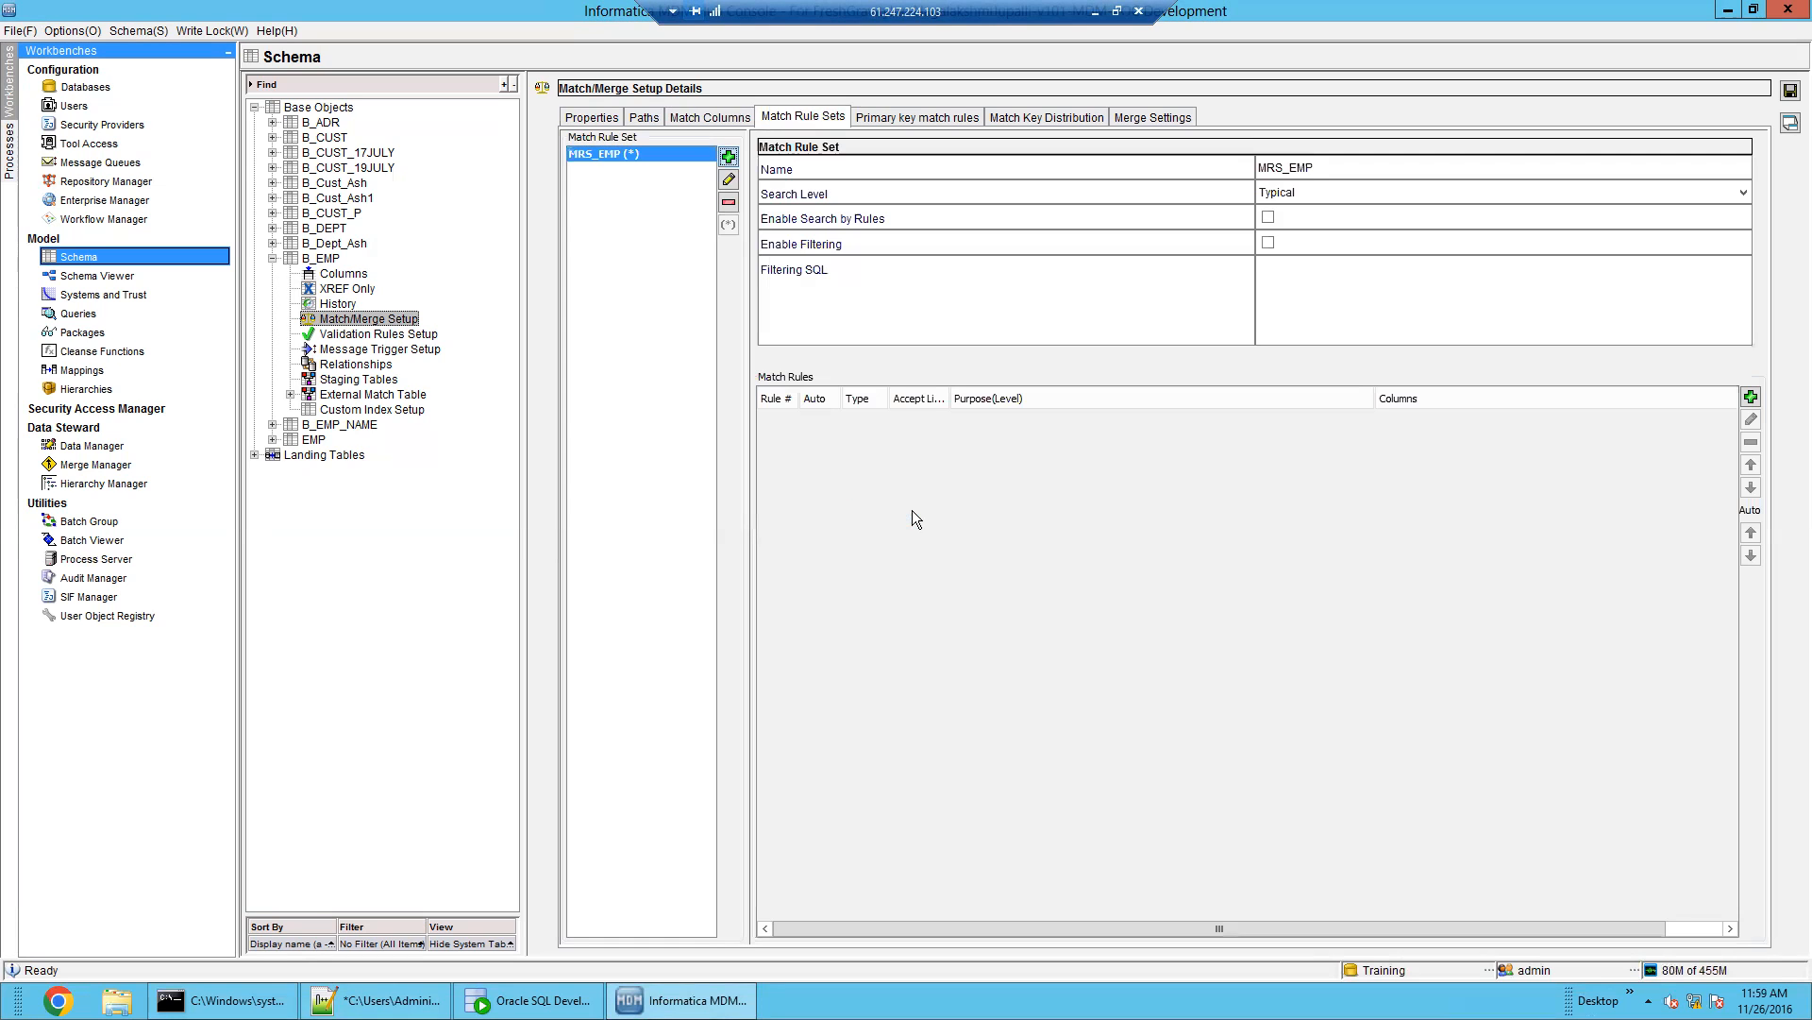
click(1753, 396)
drag(954, 296, 1303, 452)
click(1314, 484)
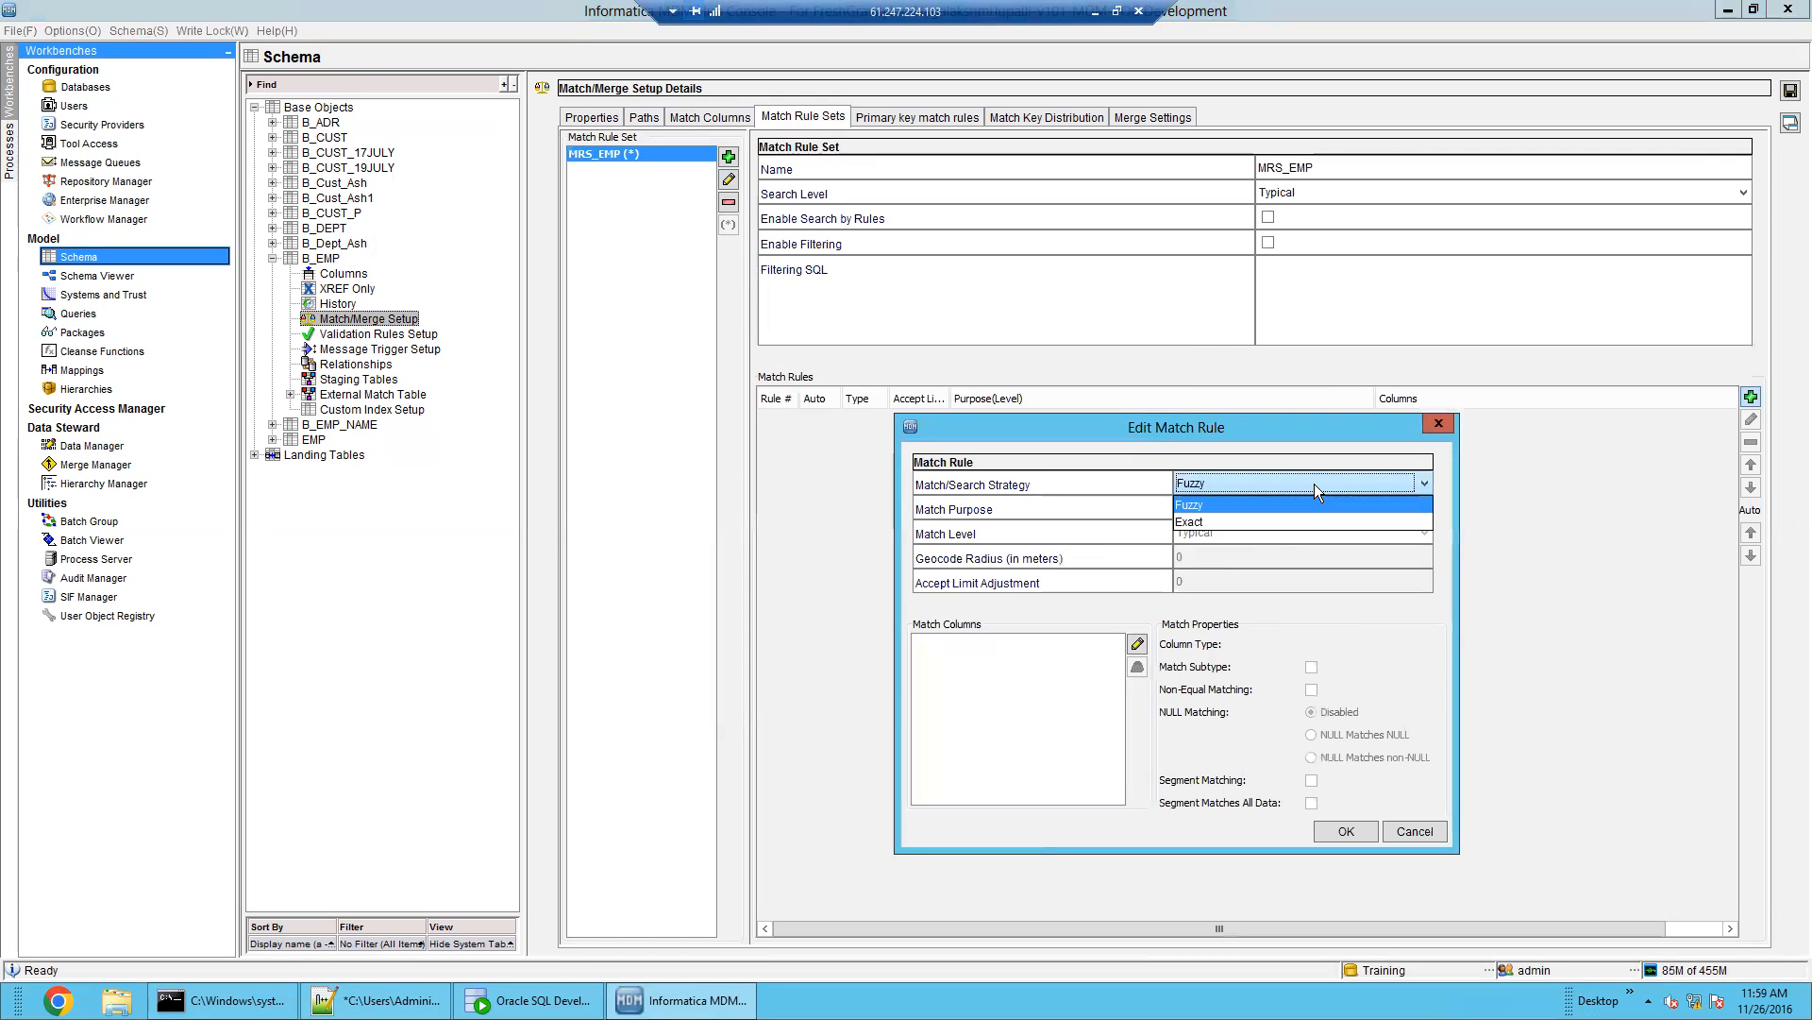
click(1314, 483)
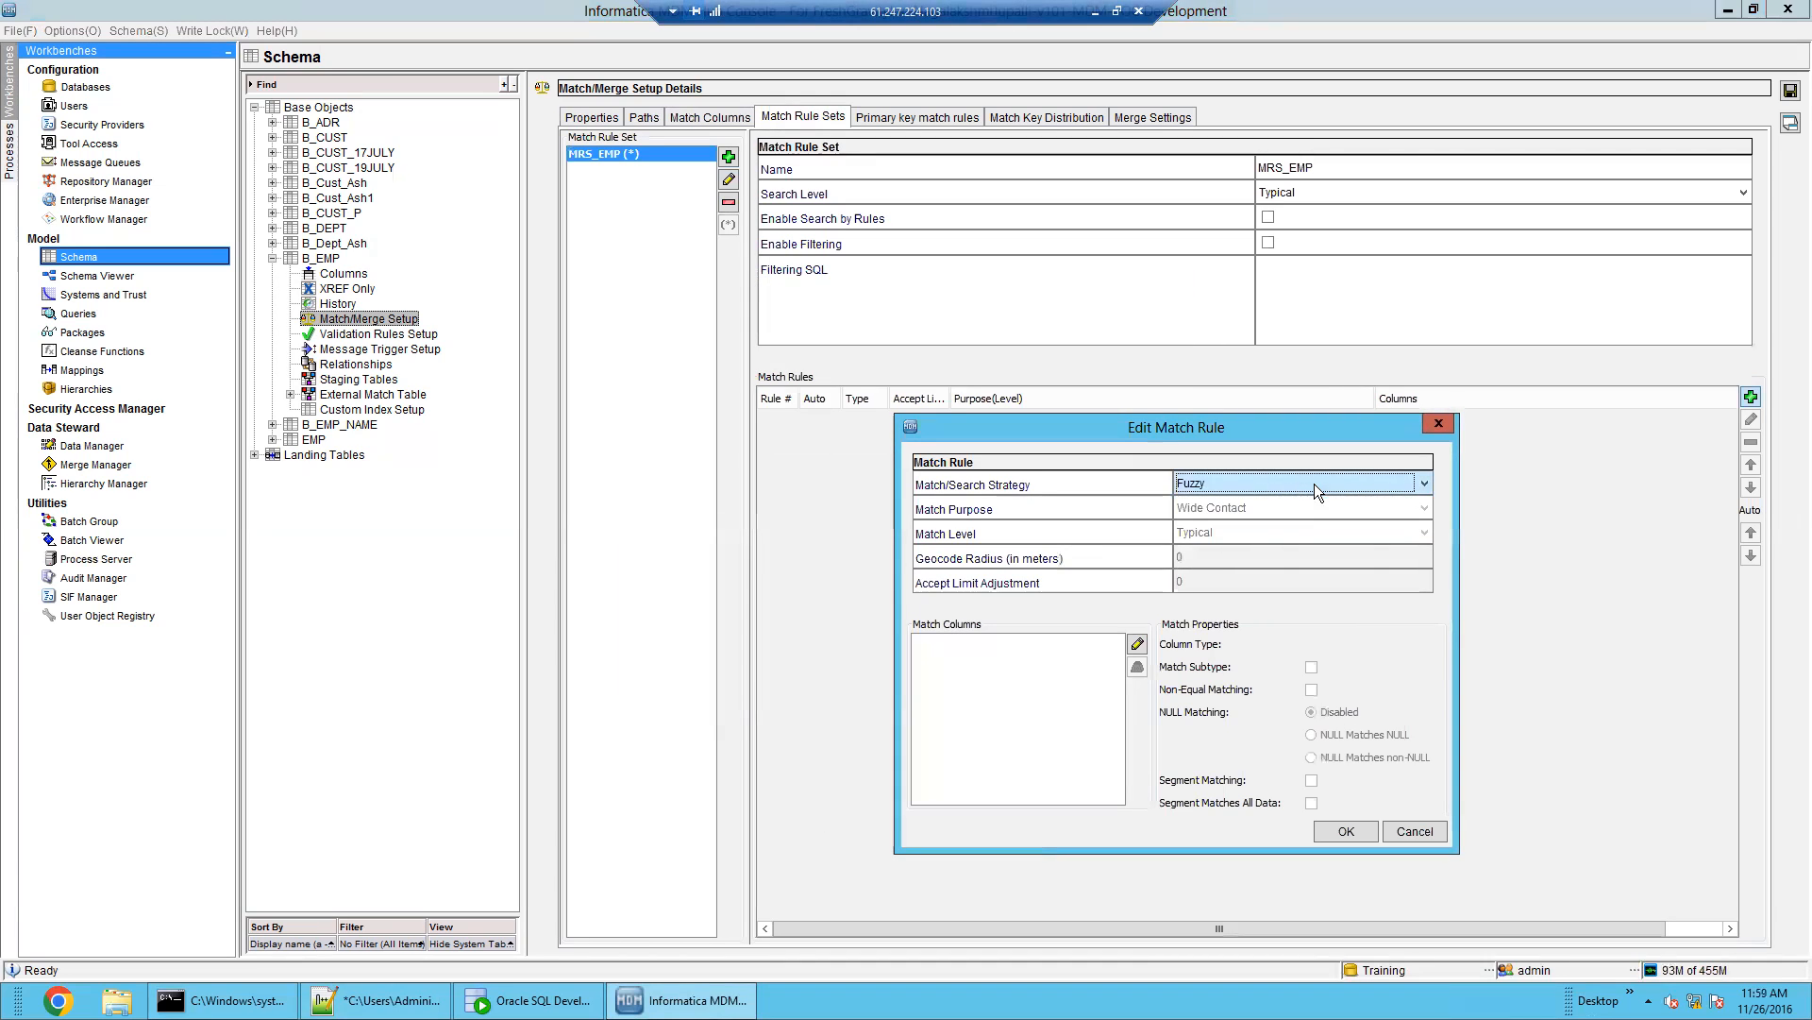
Choose EX_CITY, EX_EMP_NAME and Address_Part1 as the rule's match columns
click(1138, 644)
drag(901, 319, 1334, 404)
click(1221, 508)
click(1220, 529)
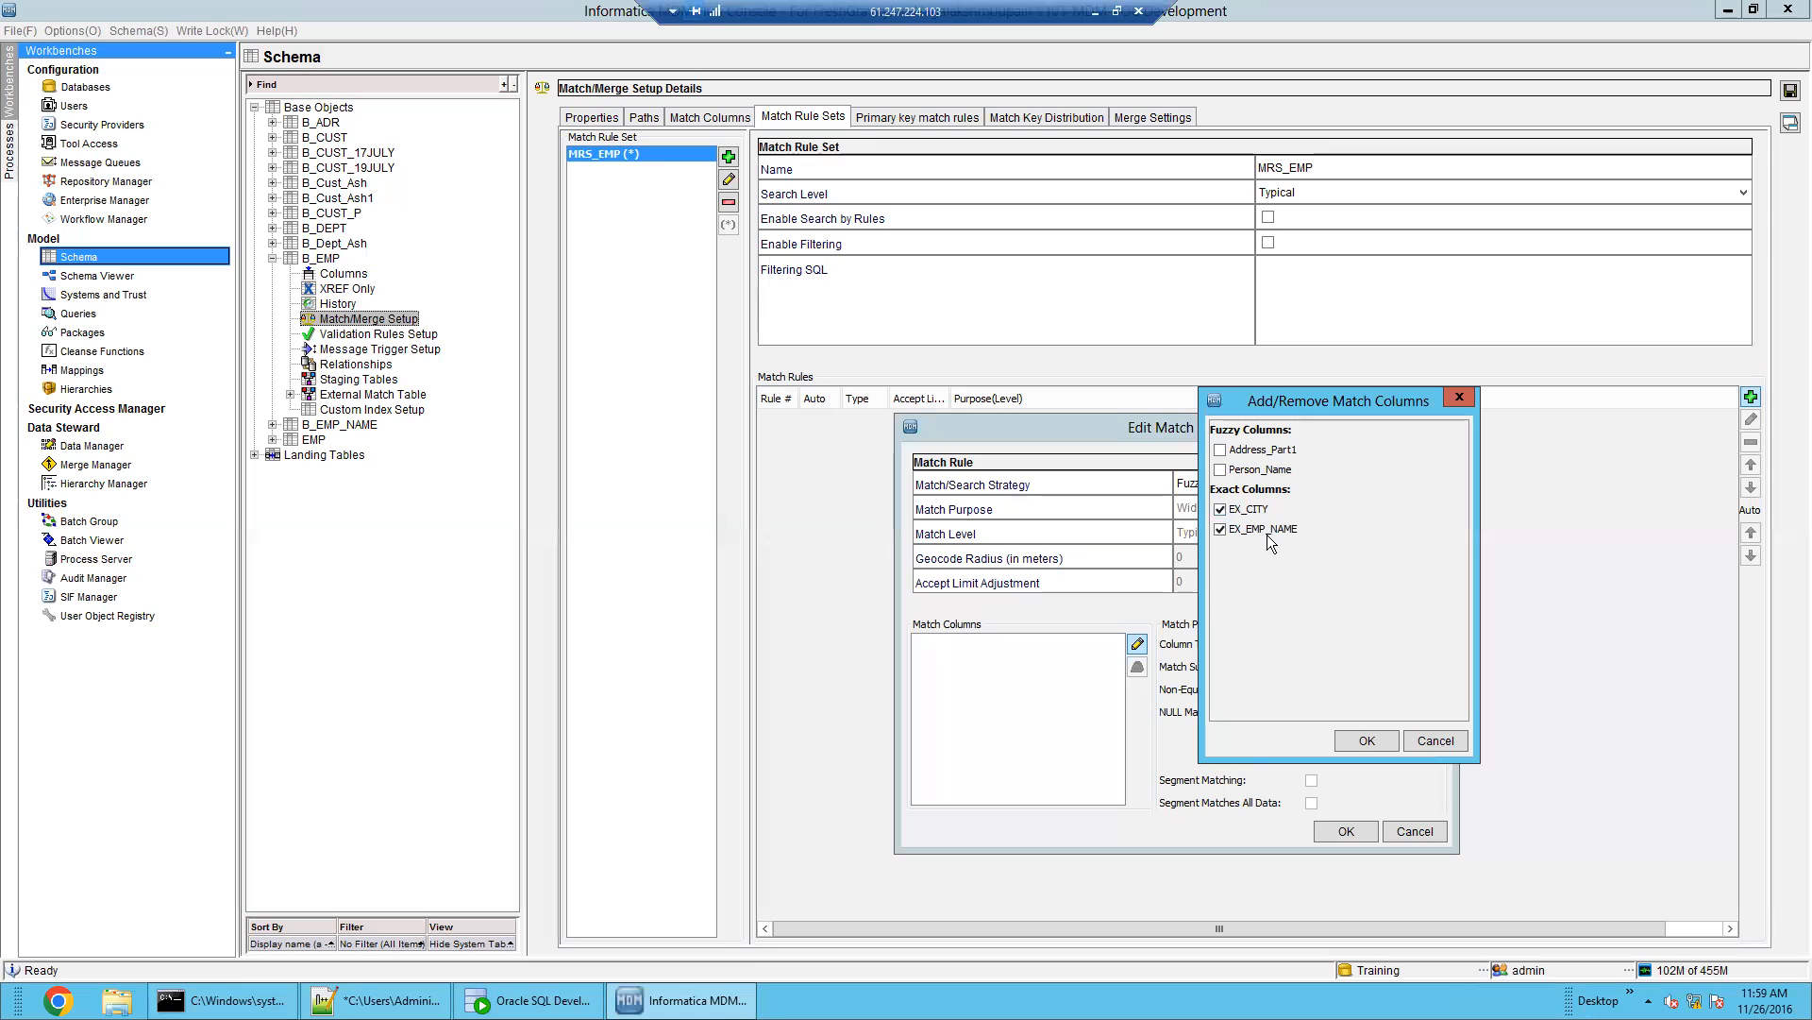
click(1220, 449)
click(1359, 741)
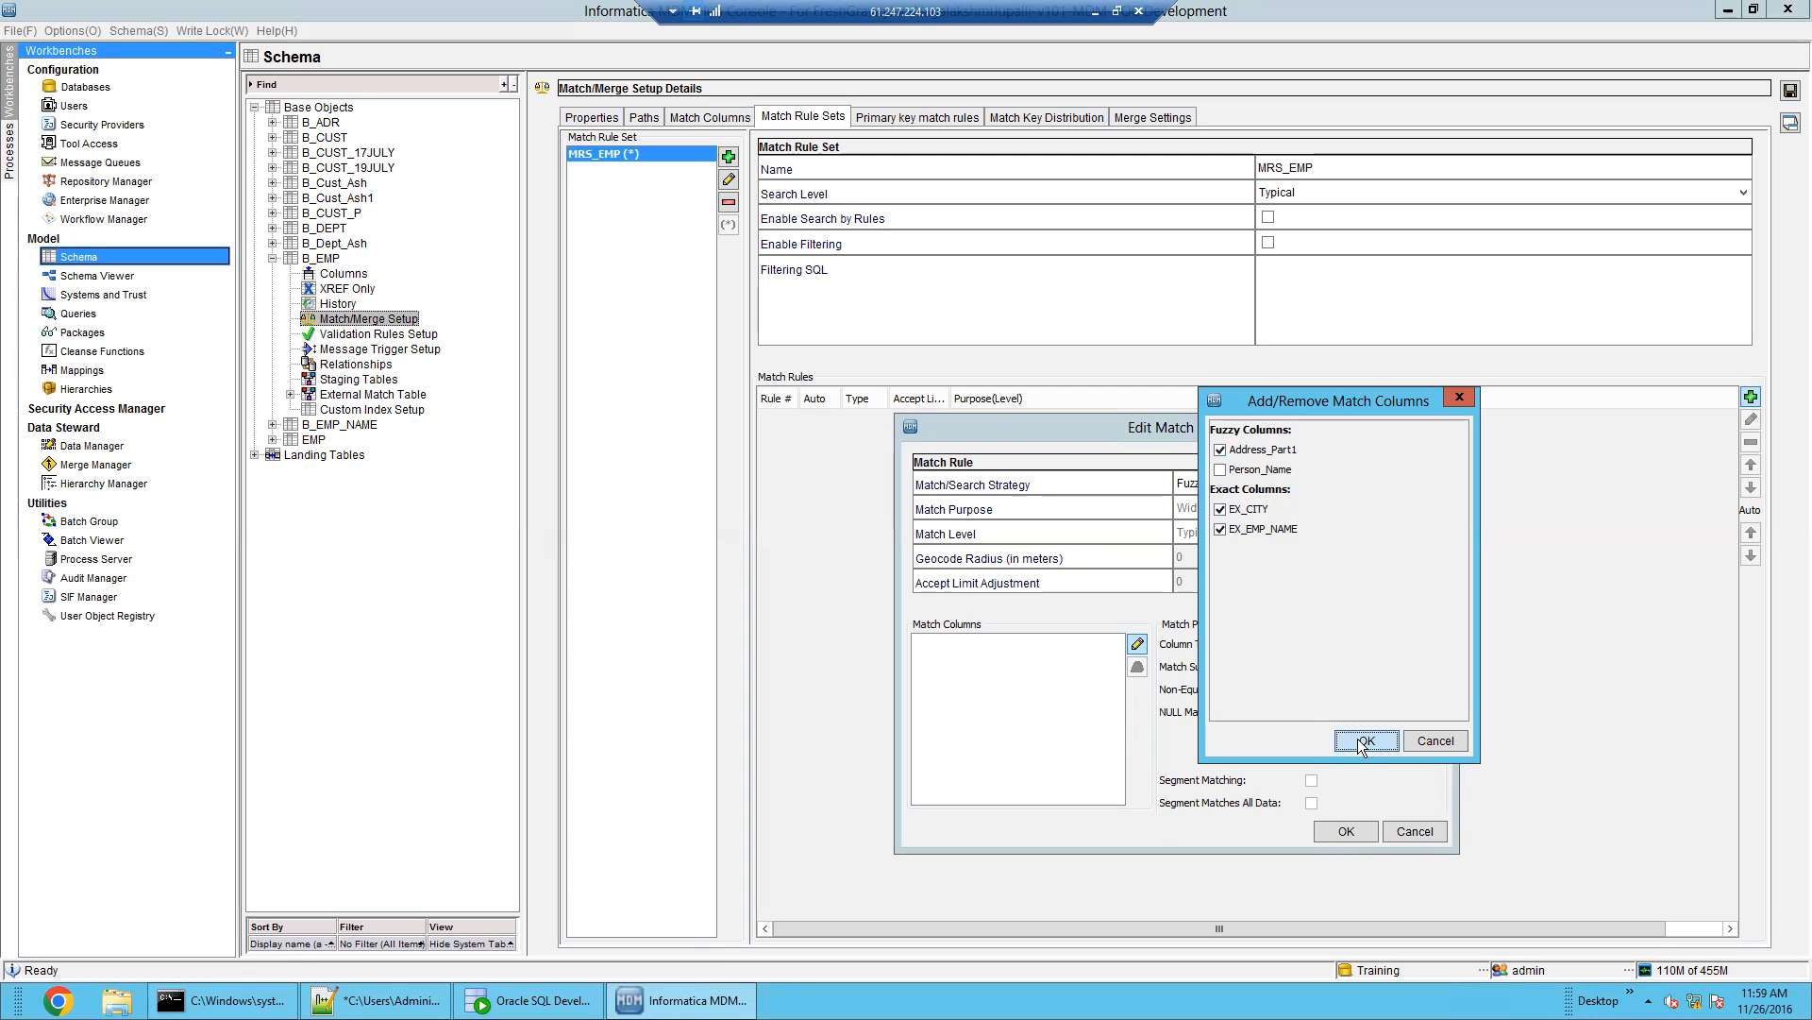
Try to save the rule twice, dismiss the missing-columns errors, and cancel it
click(1341, 831)
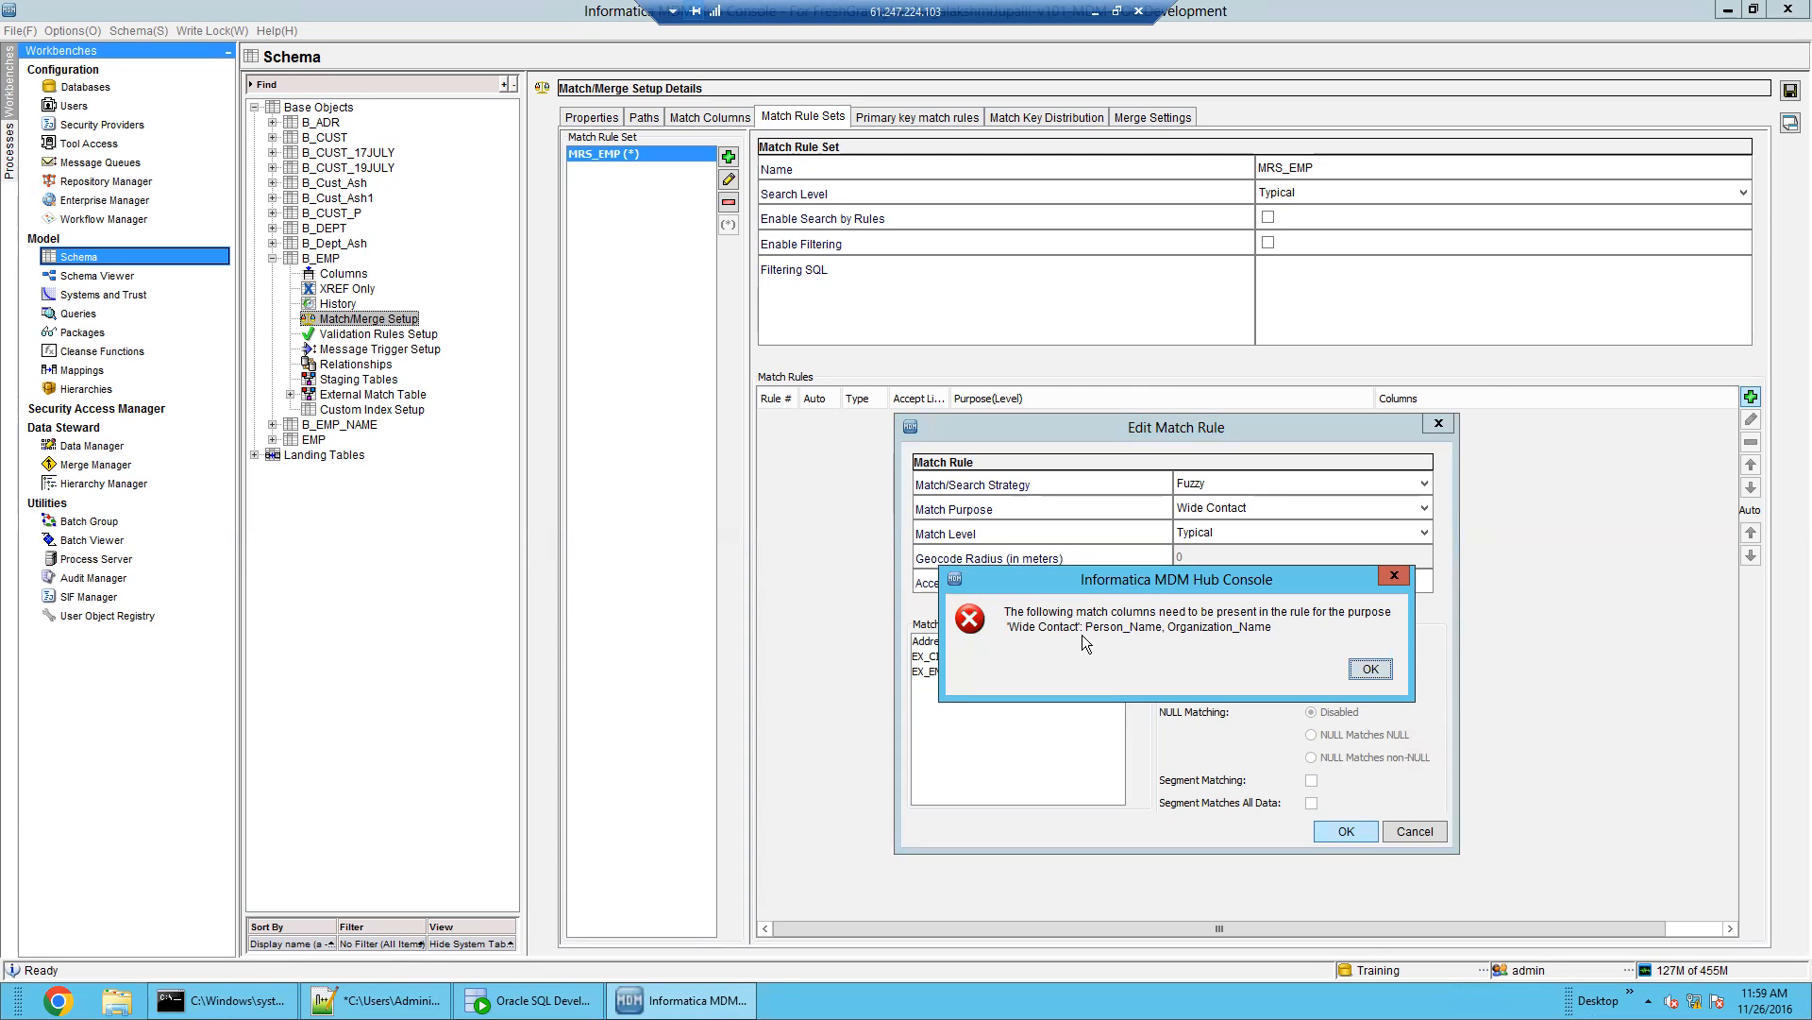
click(1367, 672)
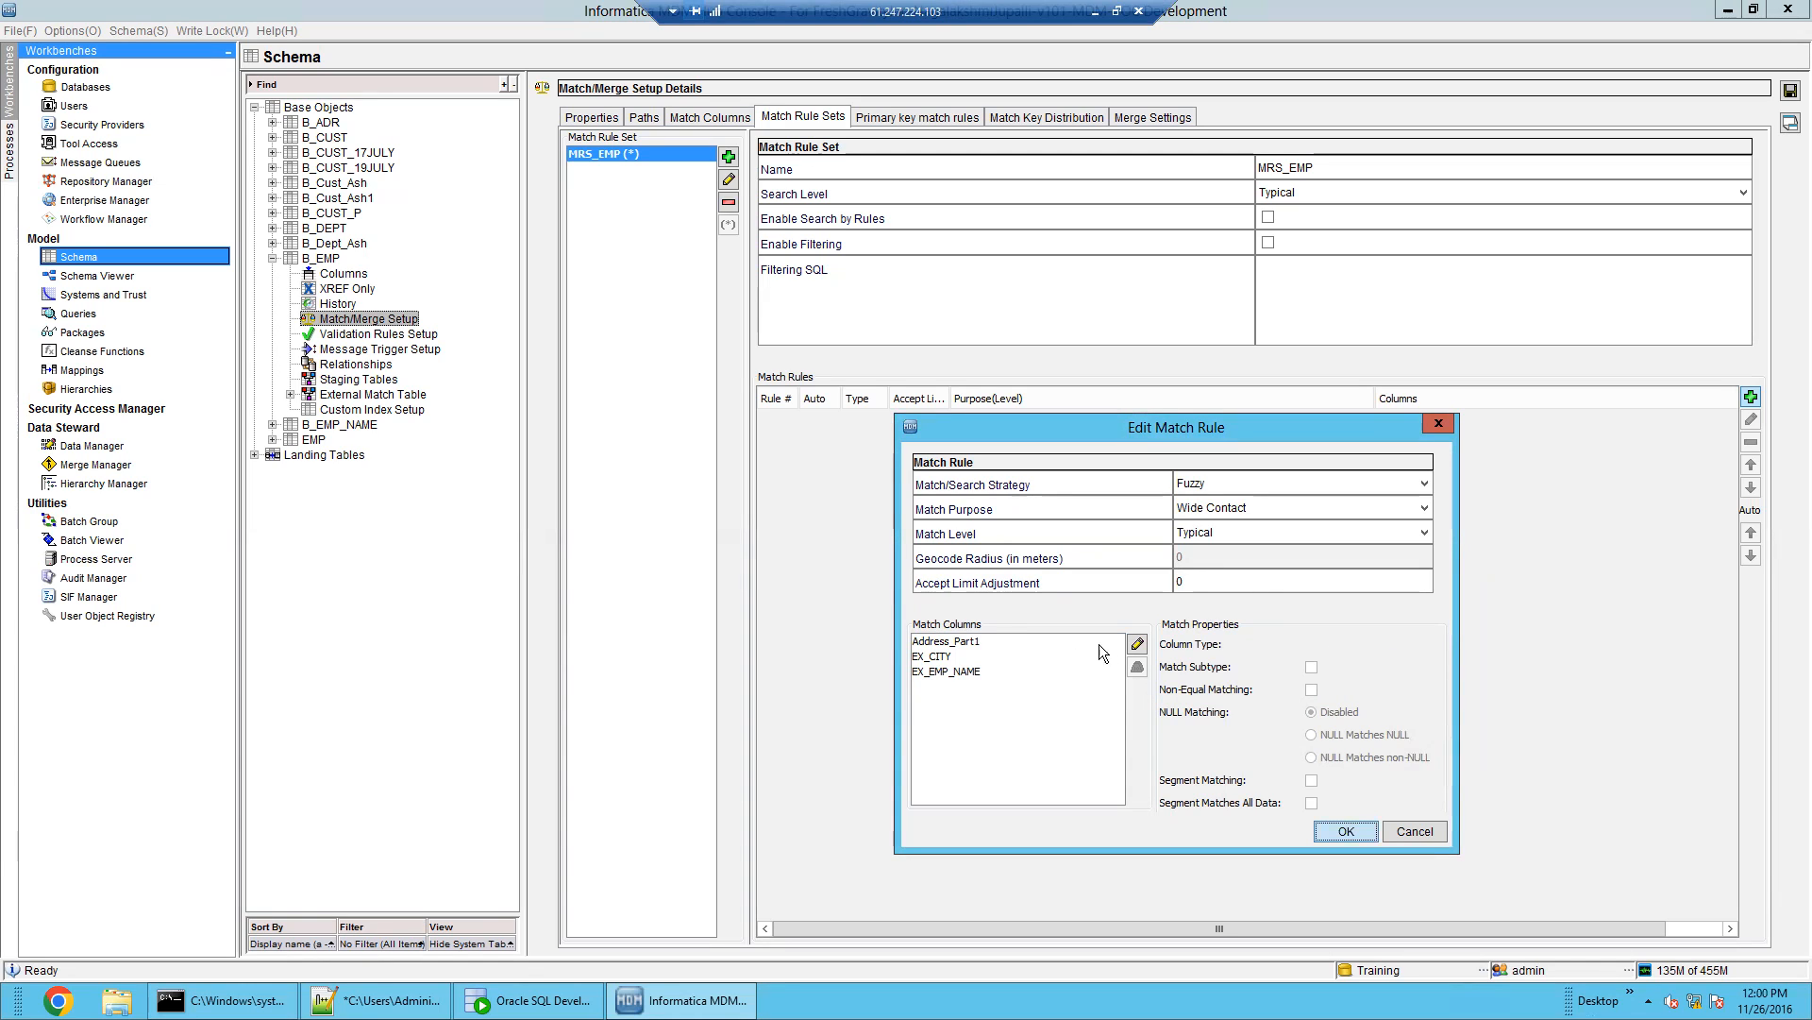
click(1340, 835)
click(1371, 669)
click(1415, 832)
Add ADR_ID to the Person_Name match column's source columns
click(716, 119)
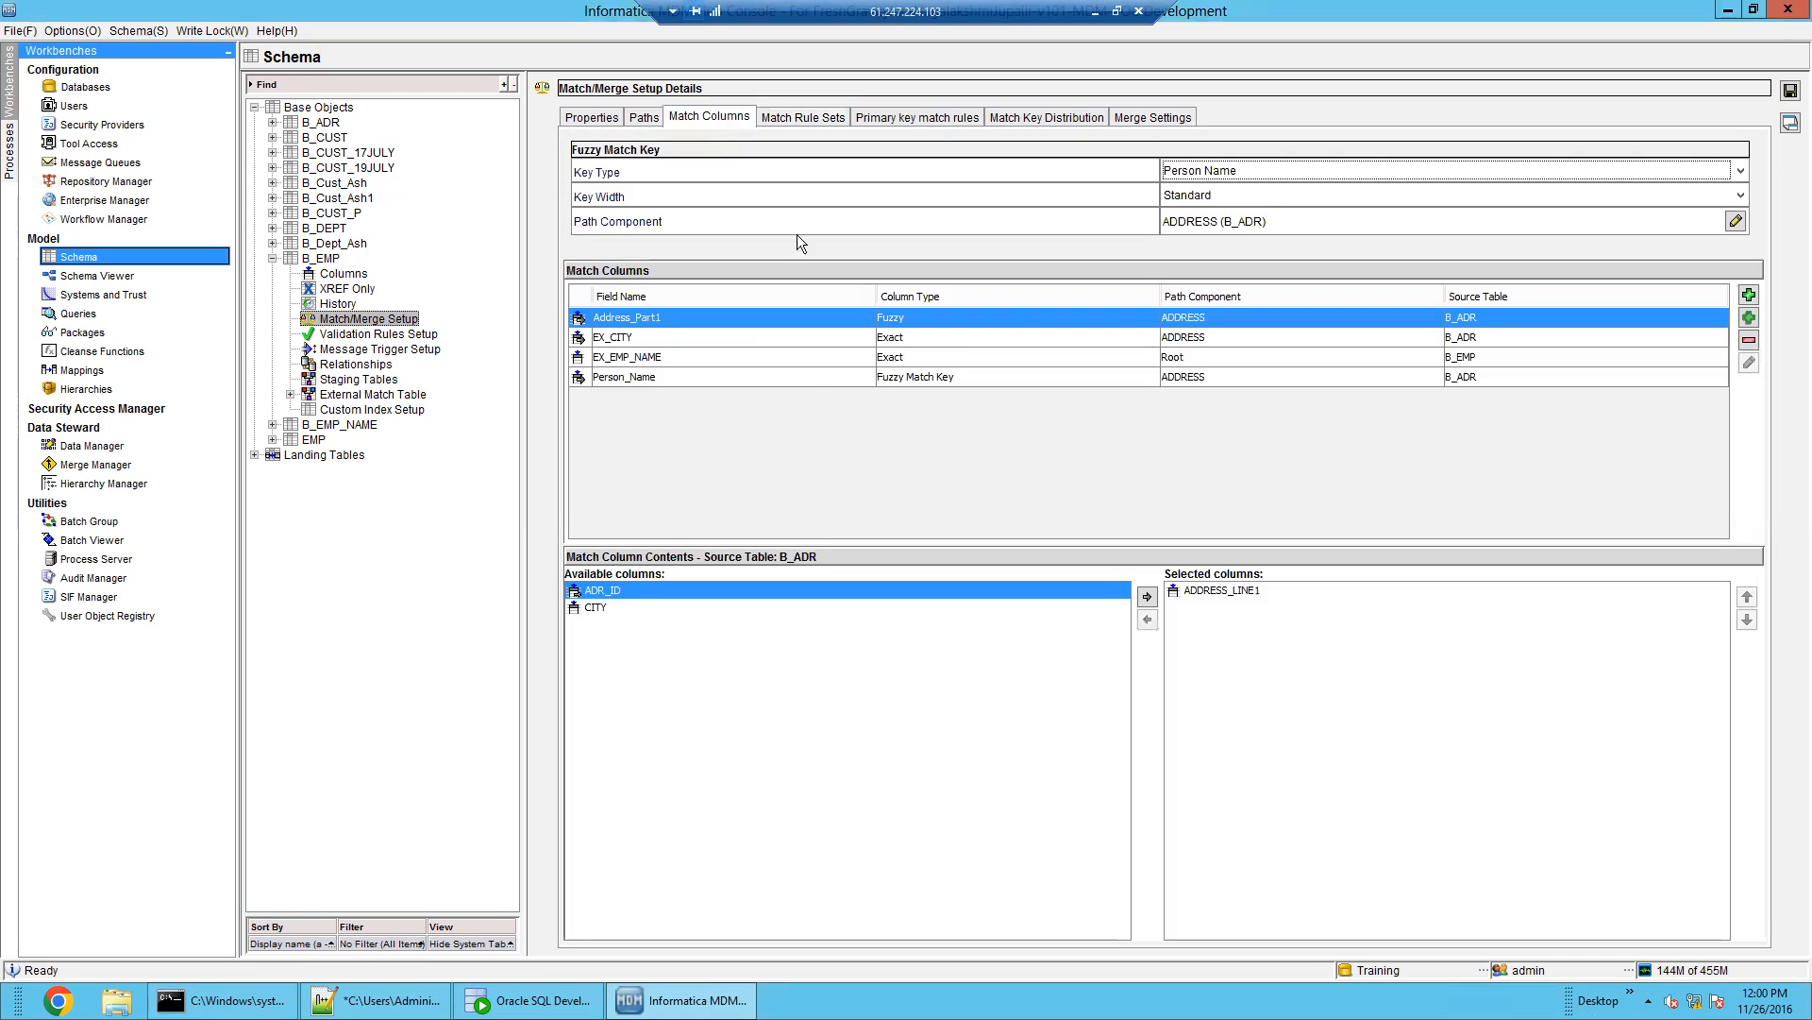
click(810, 377)
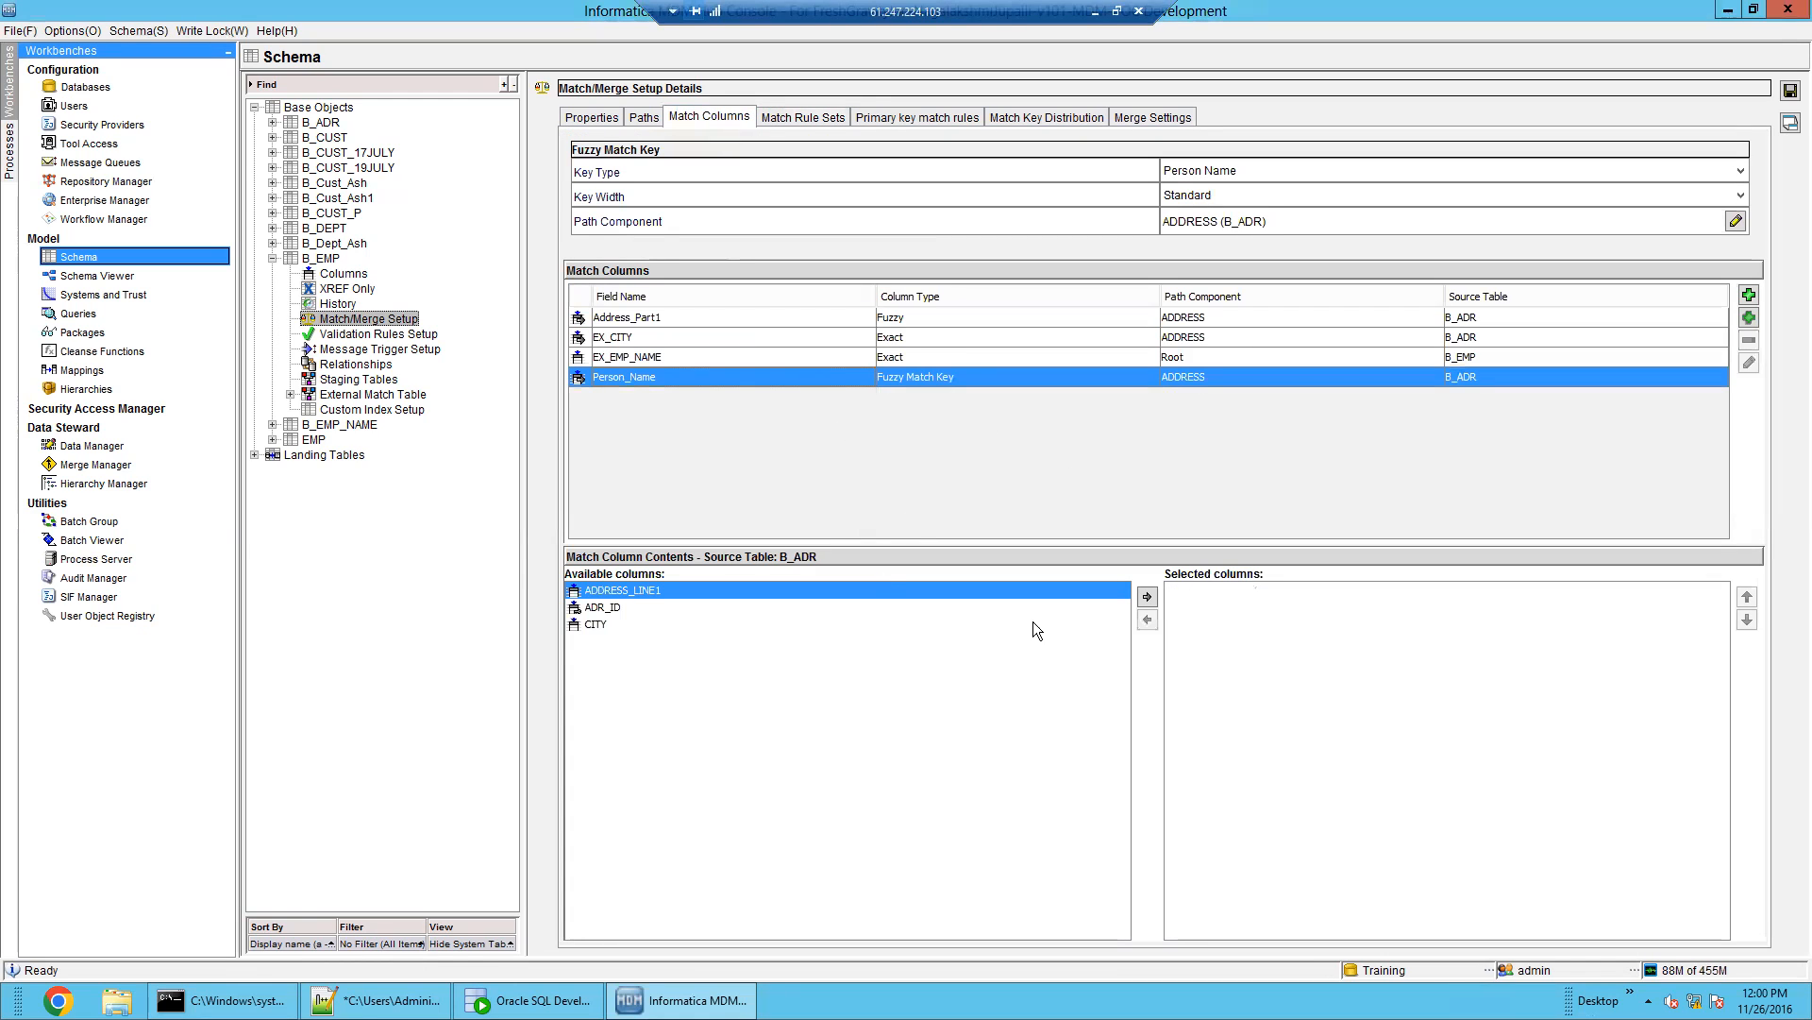
click(647, 608)
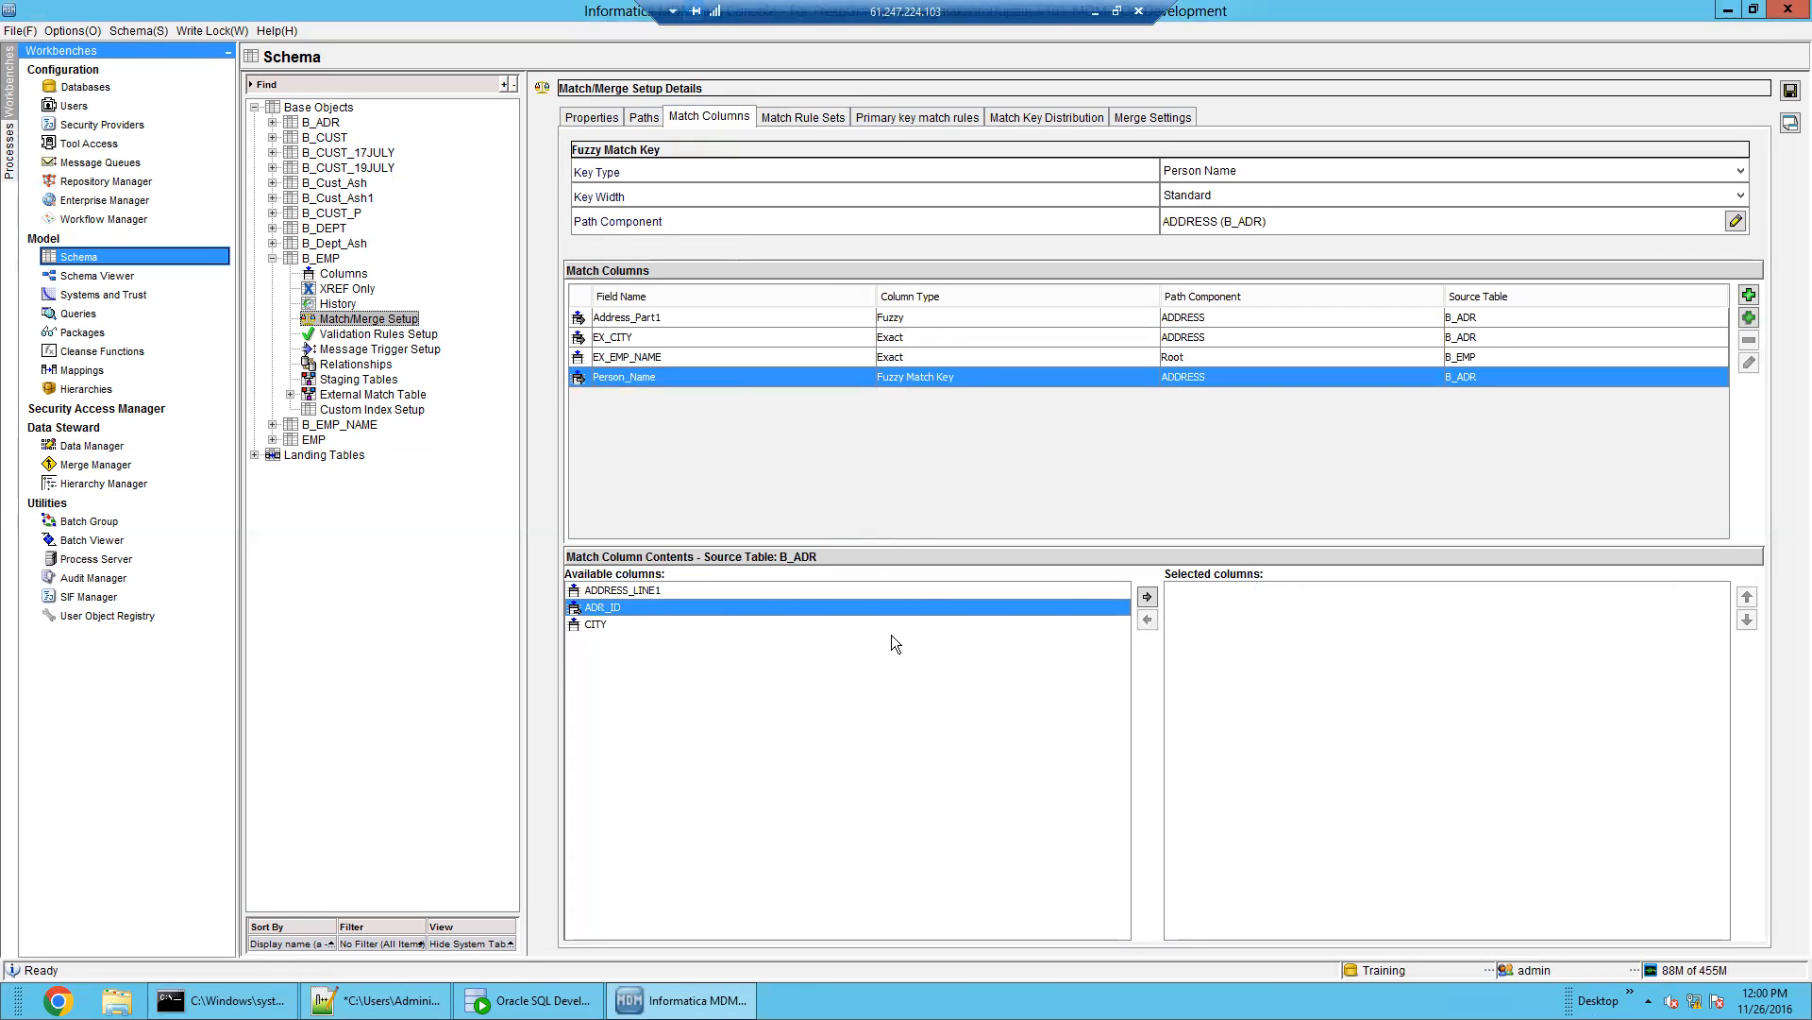
click(1147, 596)
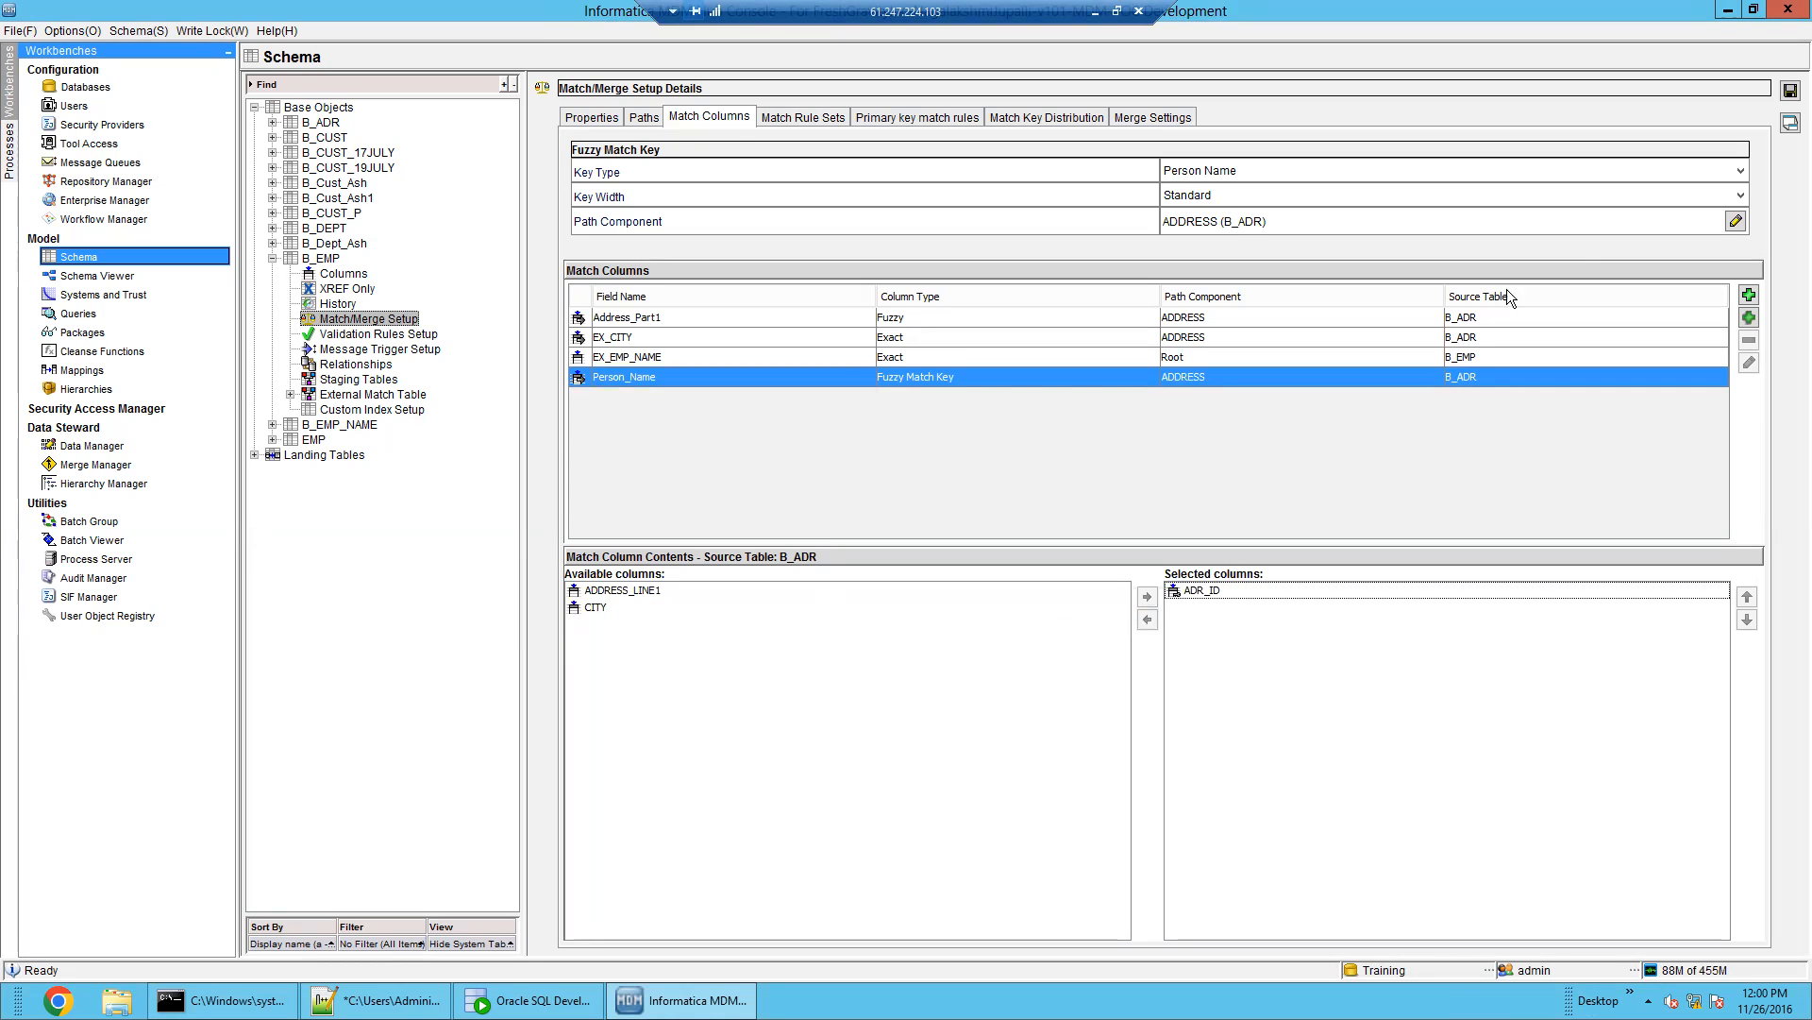
Add a blank match rule to MRS_EMP, keeping the search level at Typical
click(782, 121)
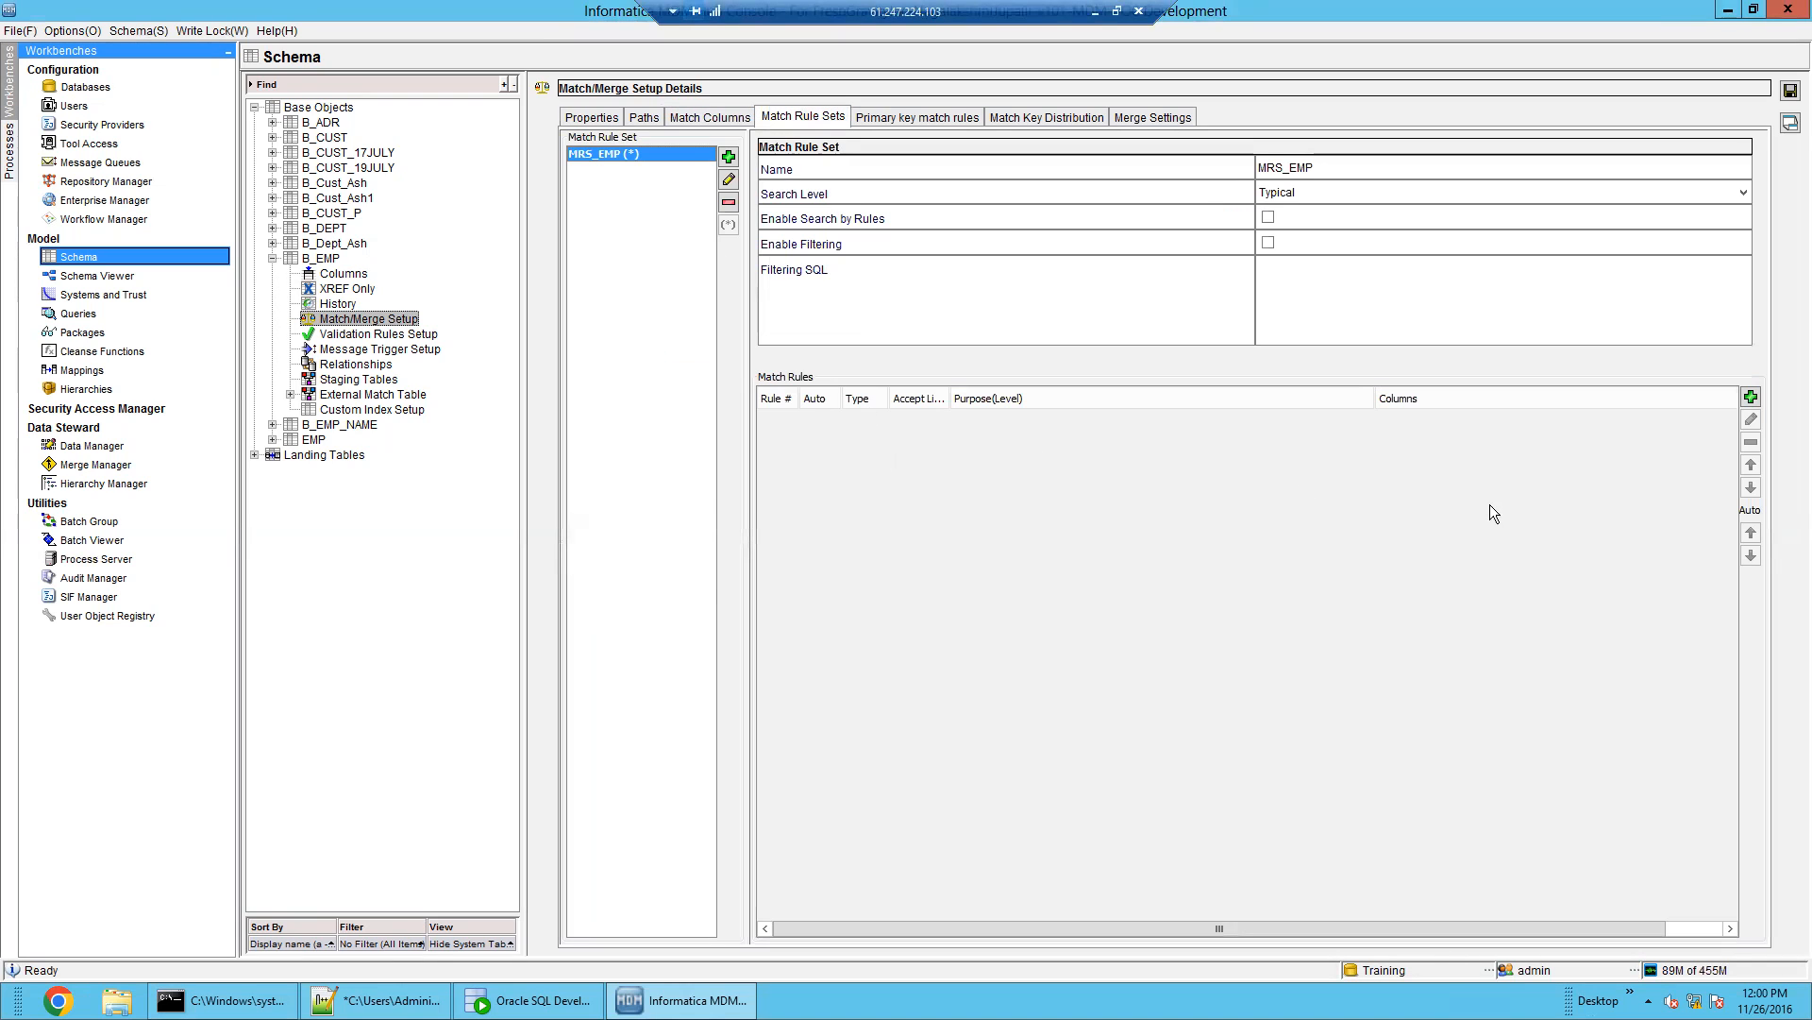
click(1751, 397)
drag(916, 290, 1265, 459)
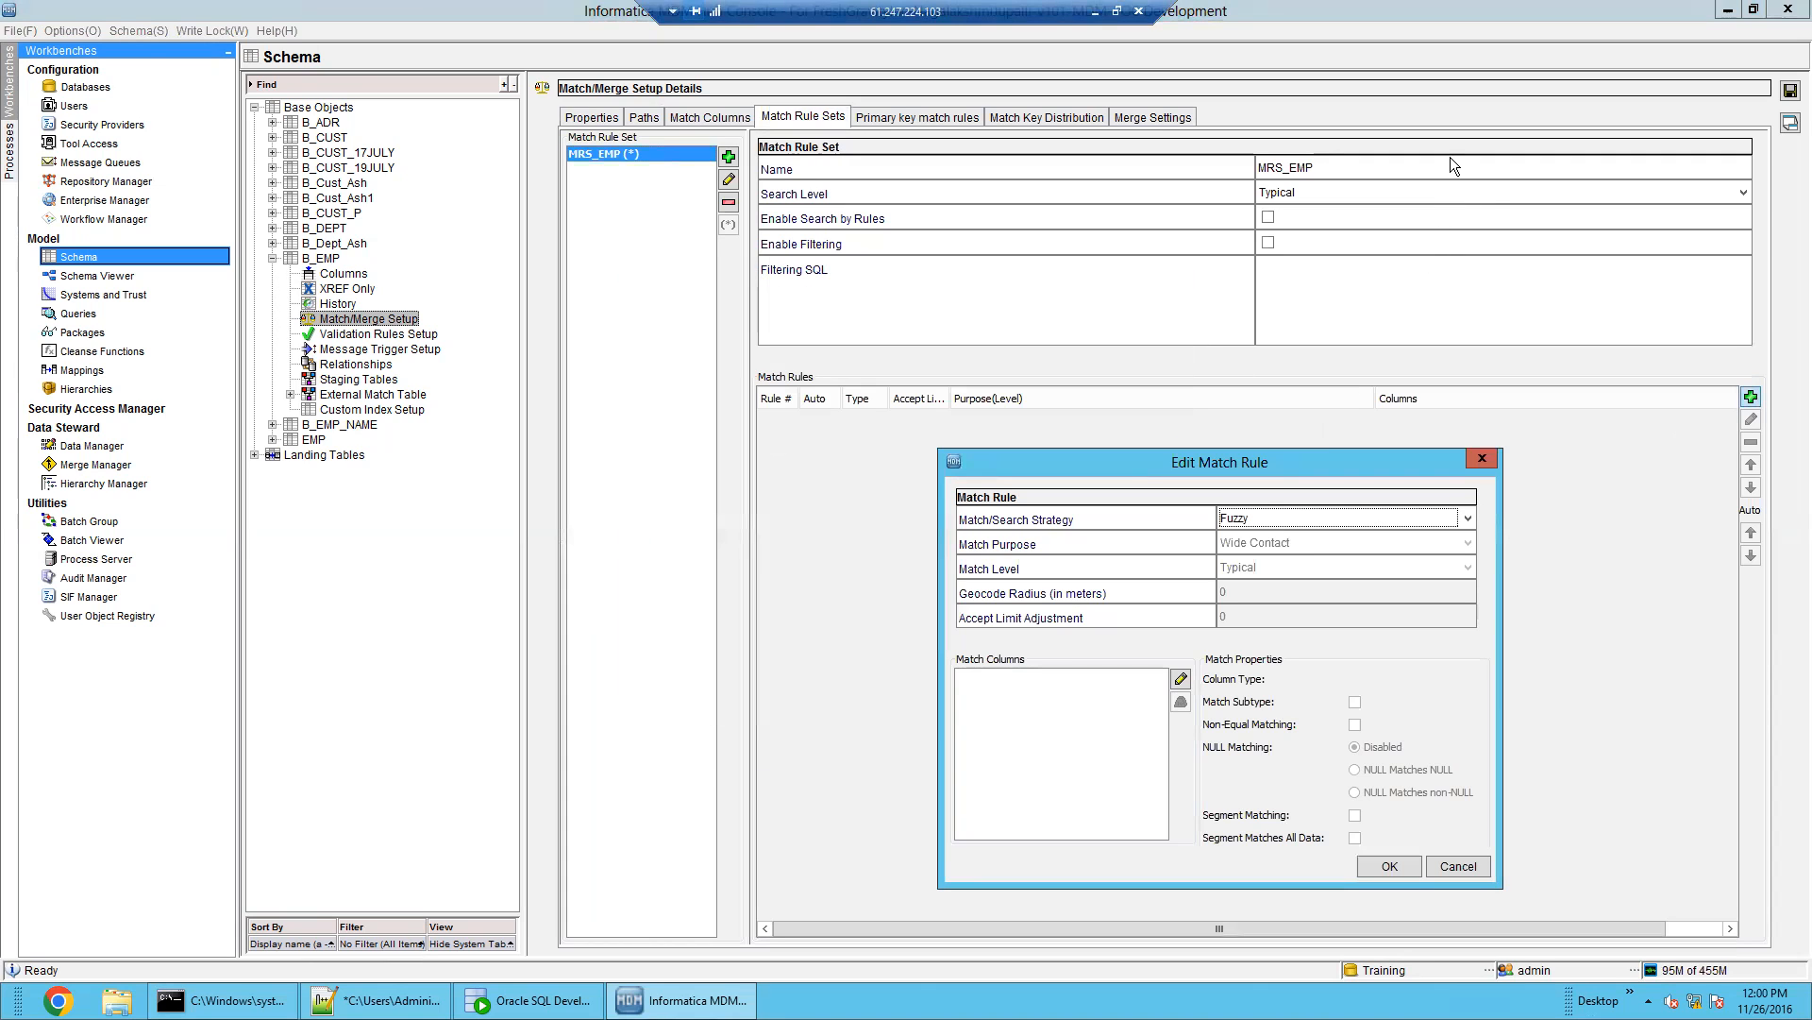
click(1482, 459)
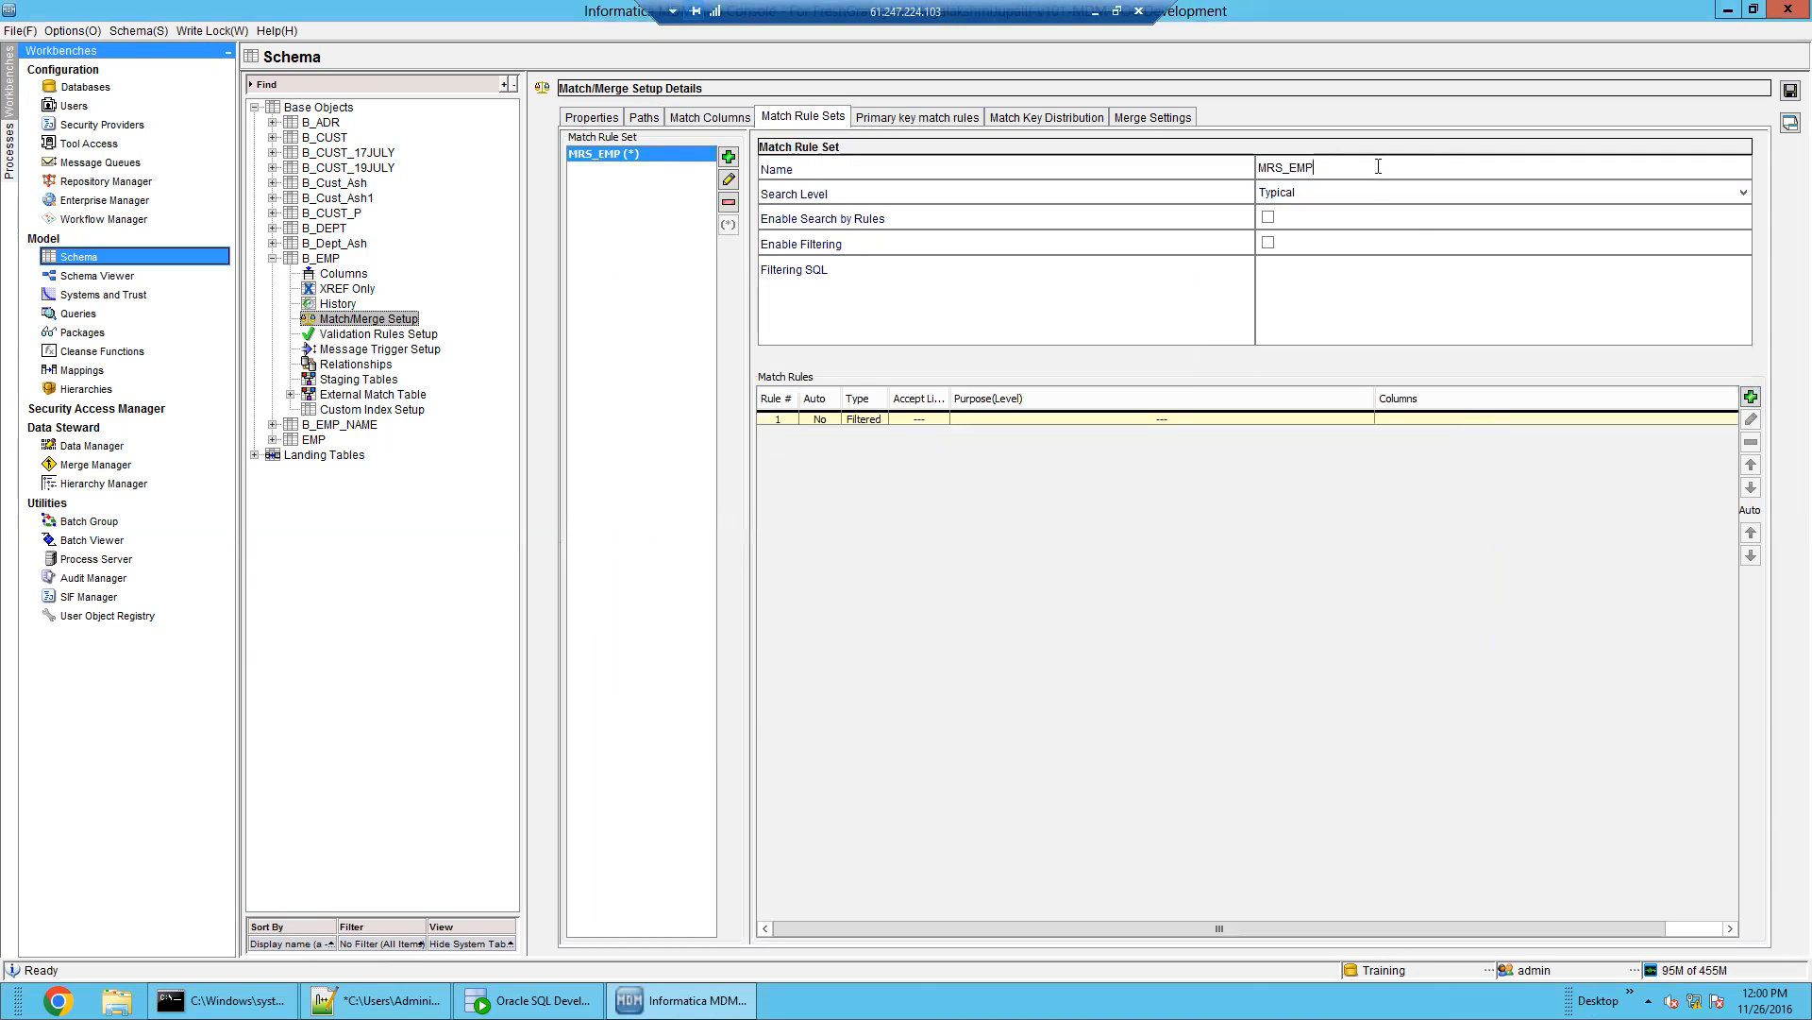
click(1373, 192)
click(1372, 191)
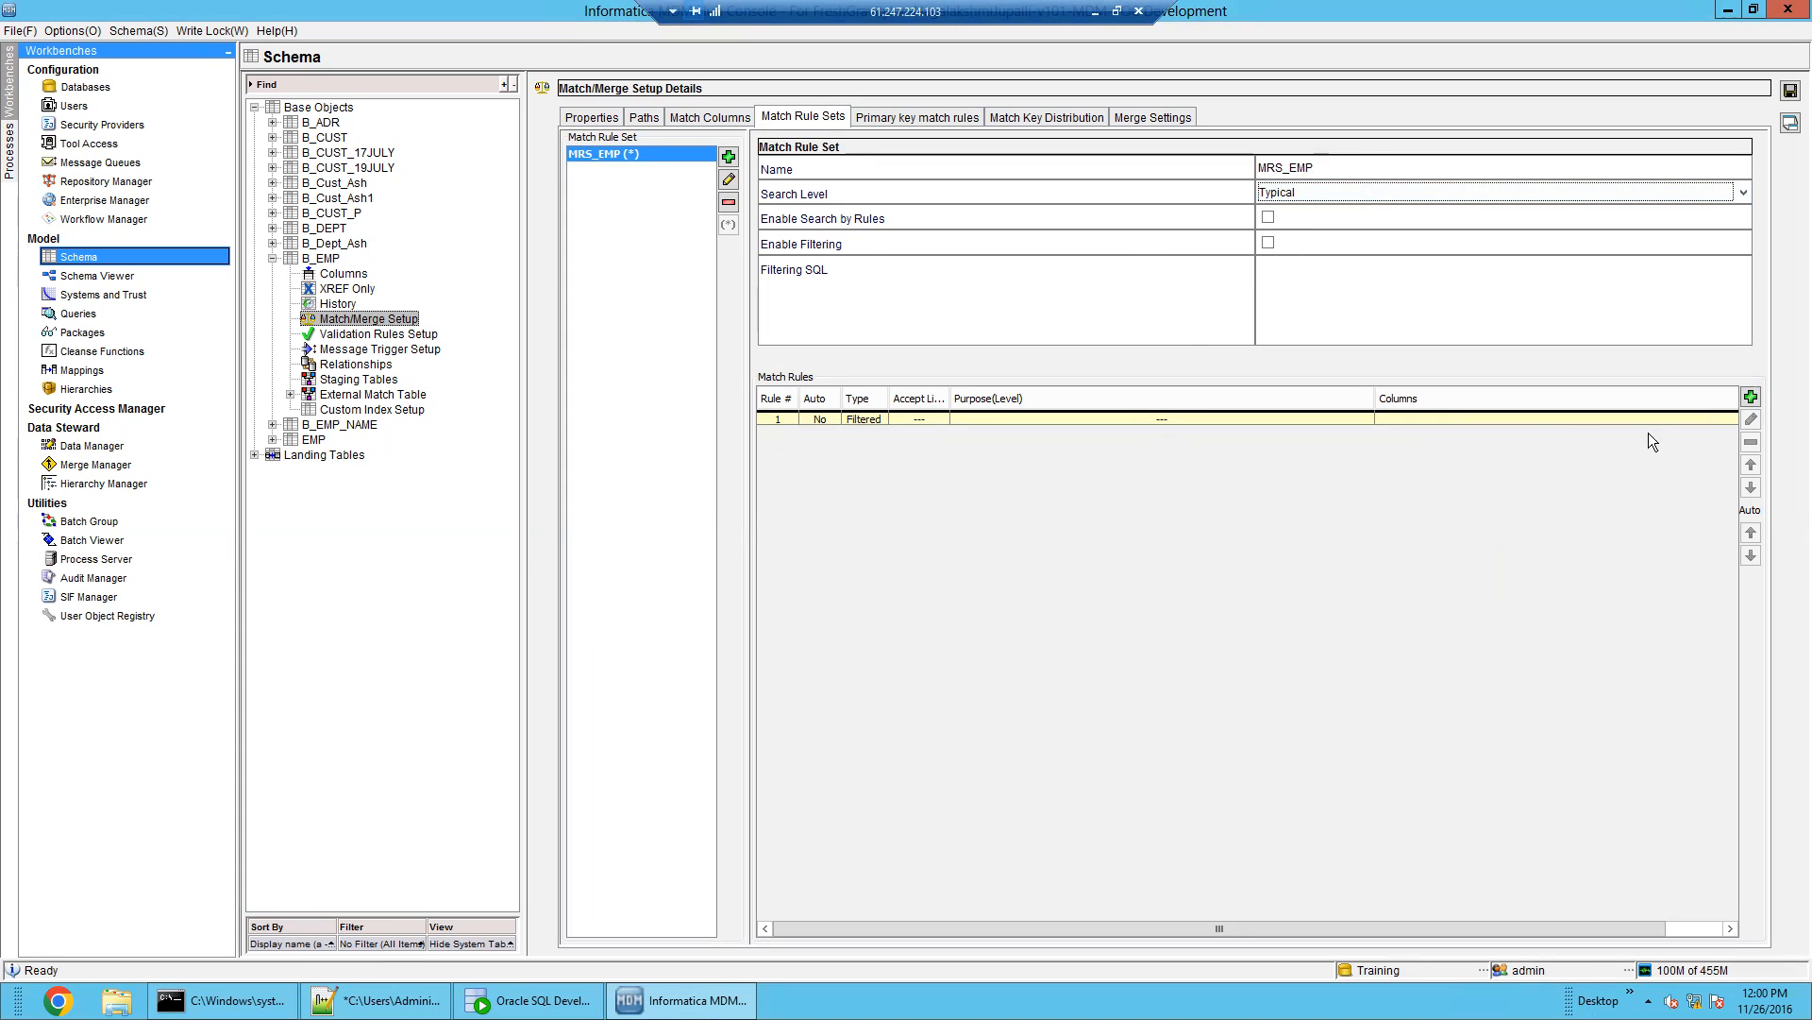
click(1751, 397)
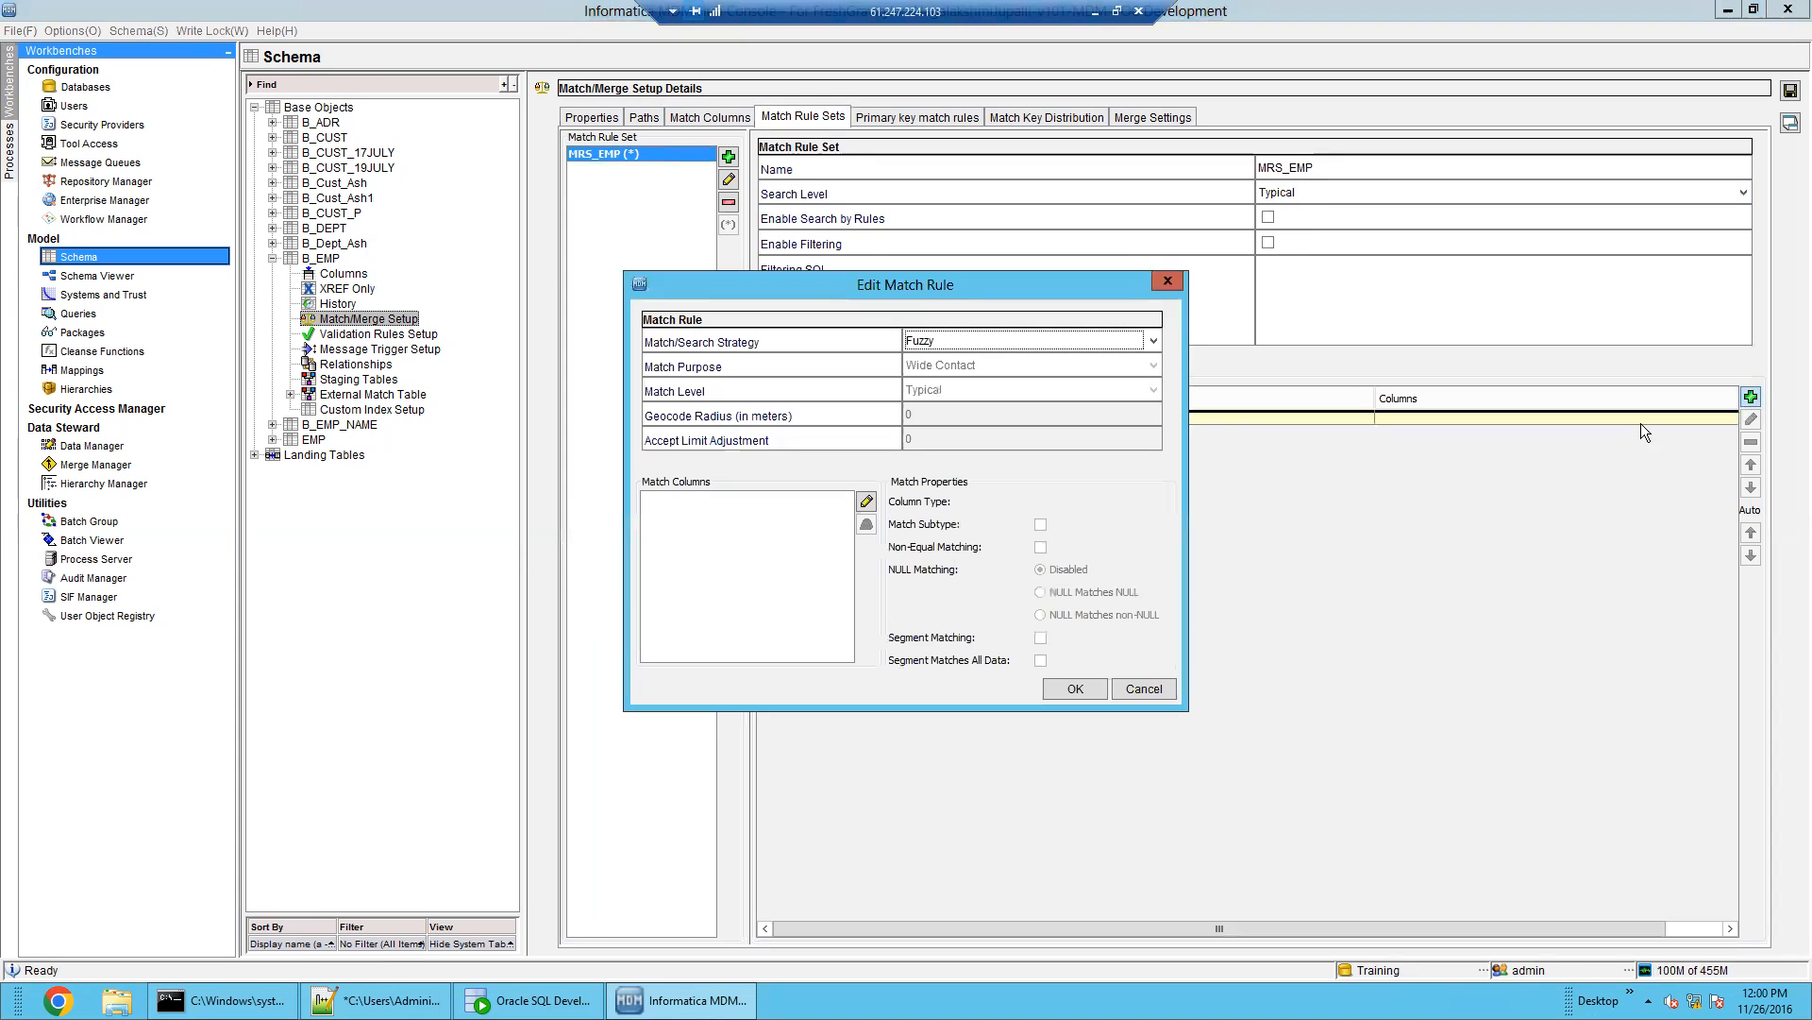
click(1145, 689)
Edit match rule 1 to compare EX_CITY, EX_EMP_NAME and Address_Part1
click(1448, 418)
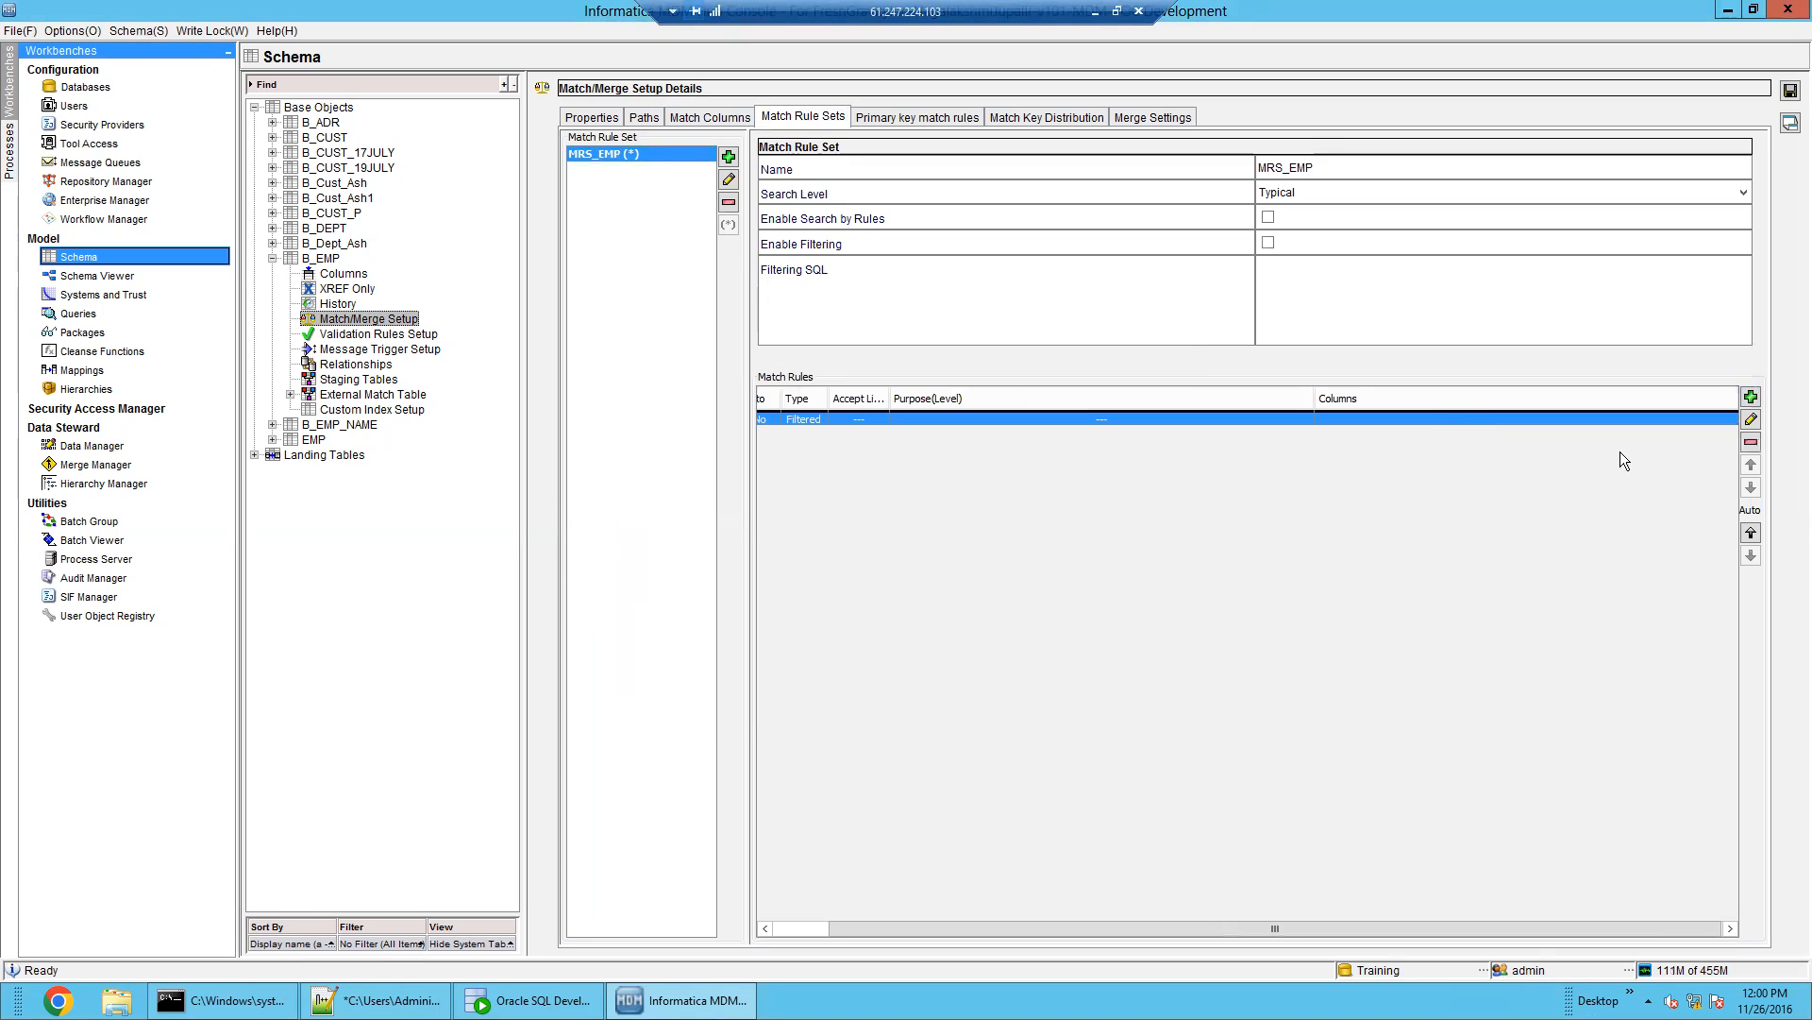
click(1752, 420)
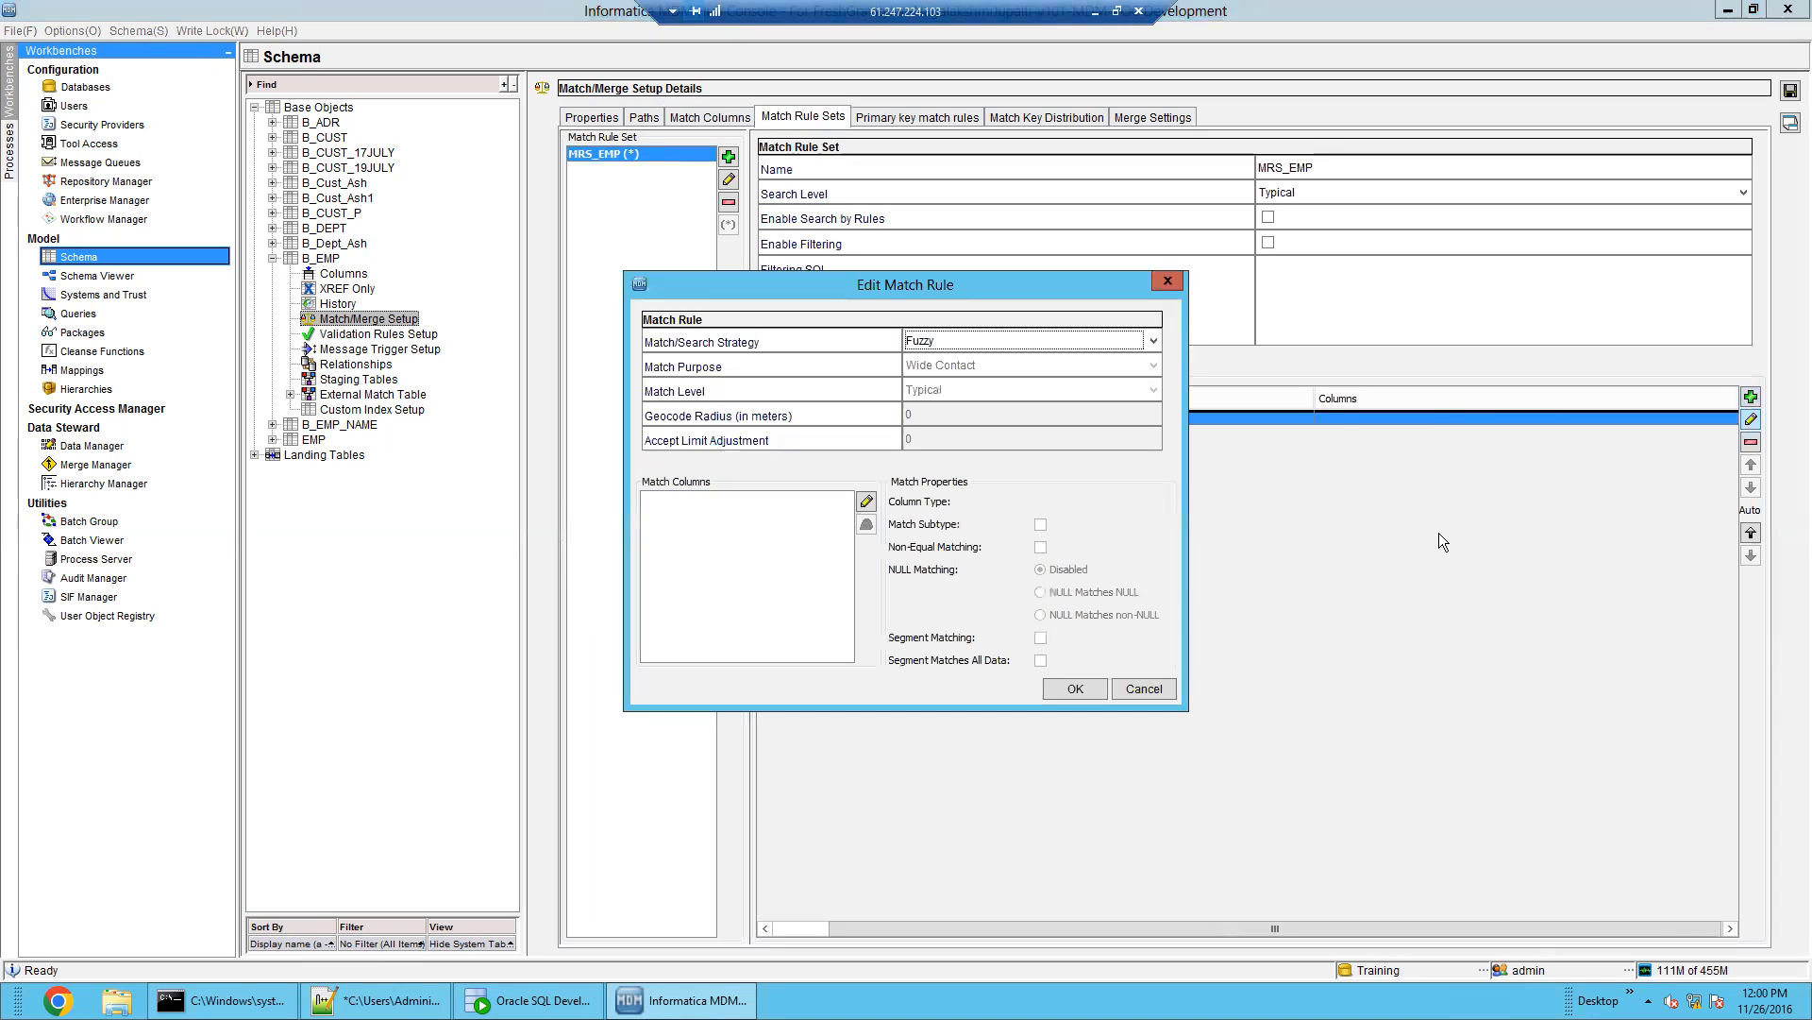
click(867, 501)
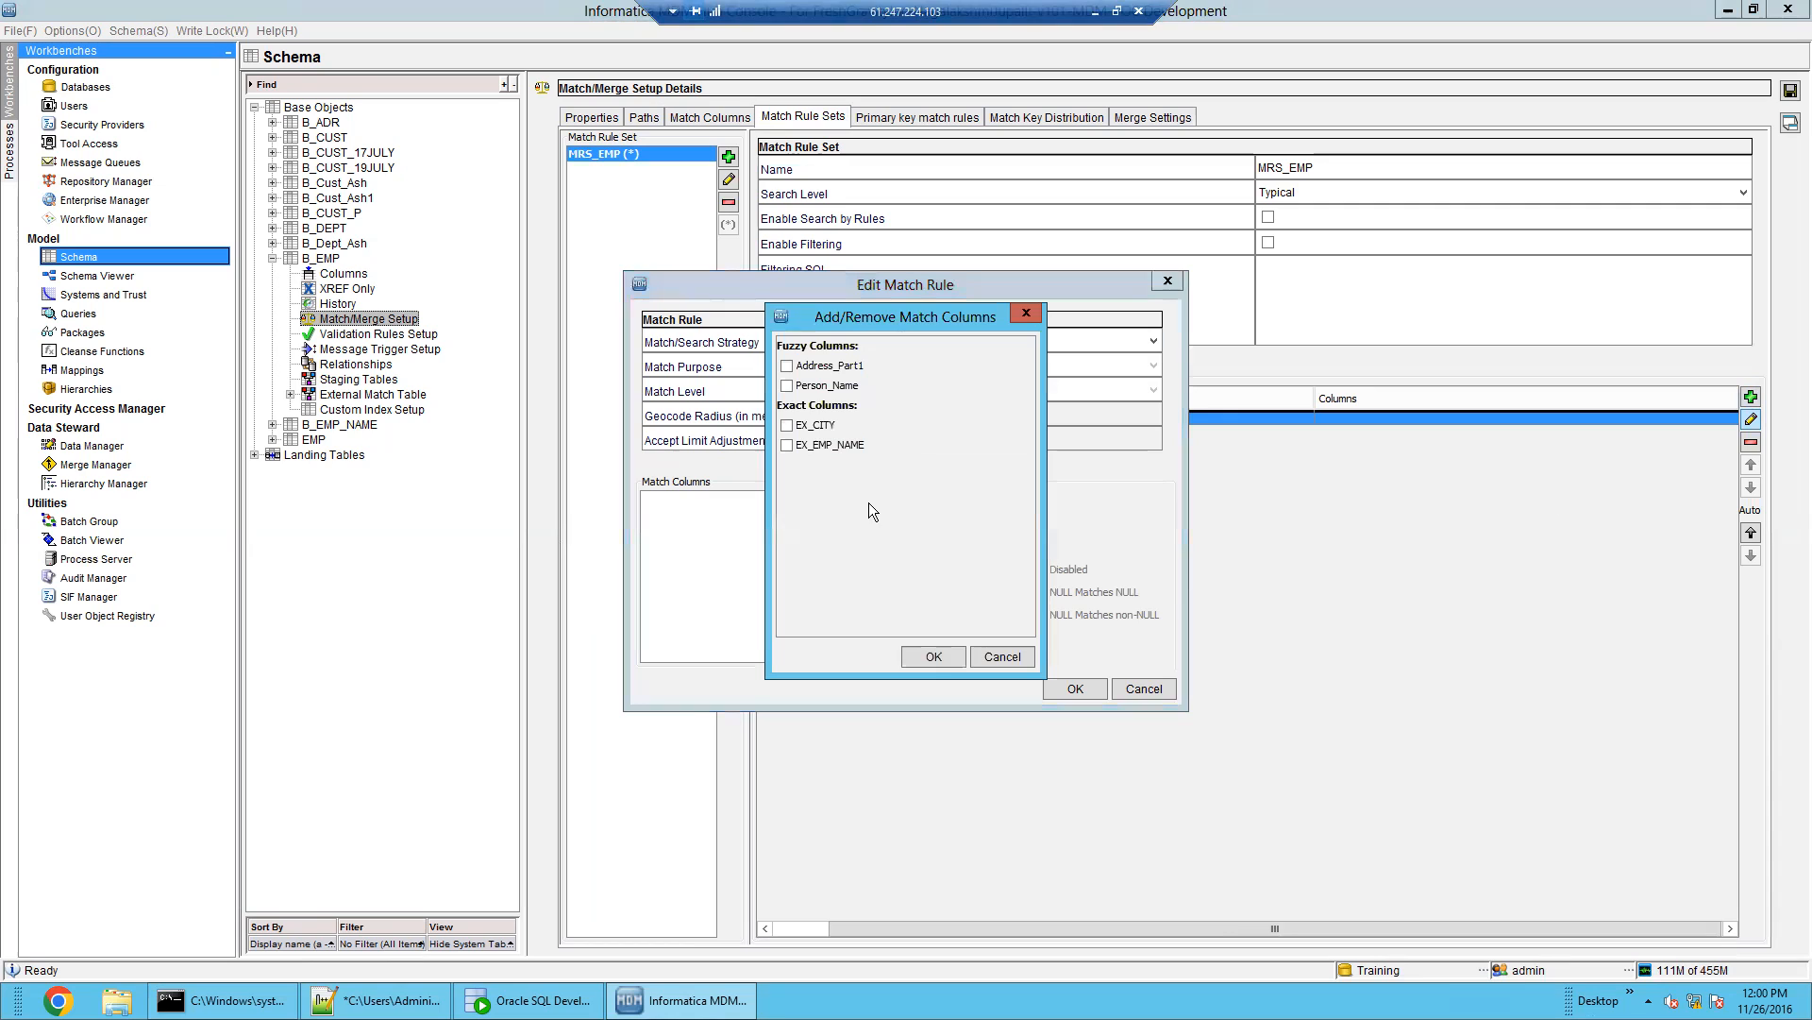
click(787, 424)
click(787, 445)
click(786, 367)
click(912, 657)
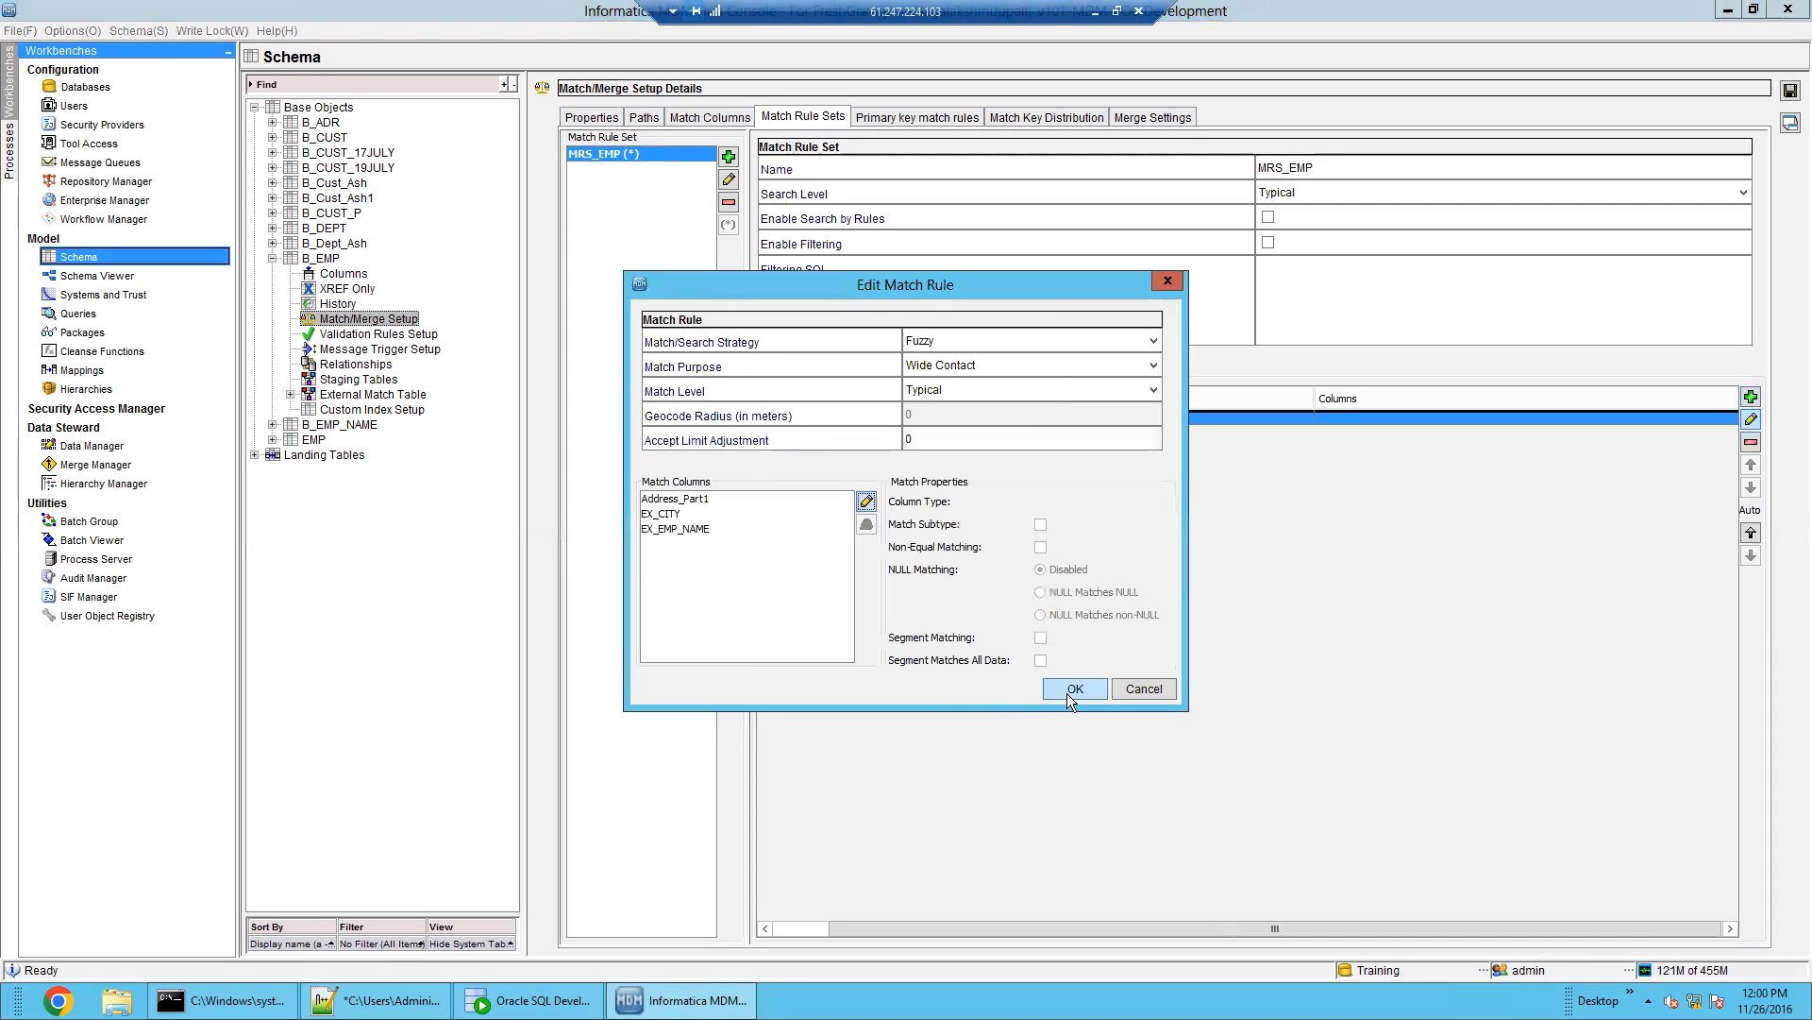
Attempt to save the rule, dismiss the Wide Contact error, and cancel the edit
click(1068, 695)
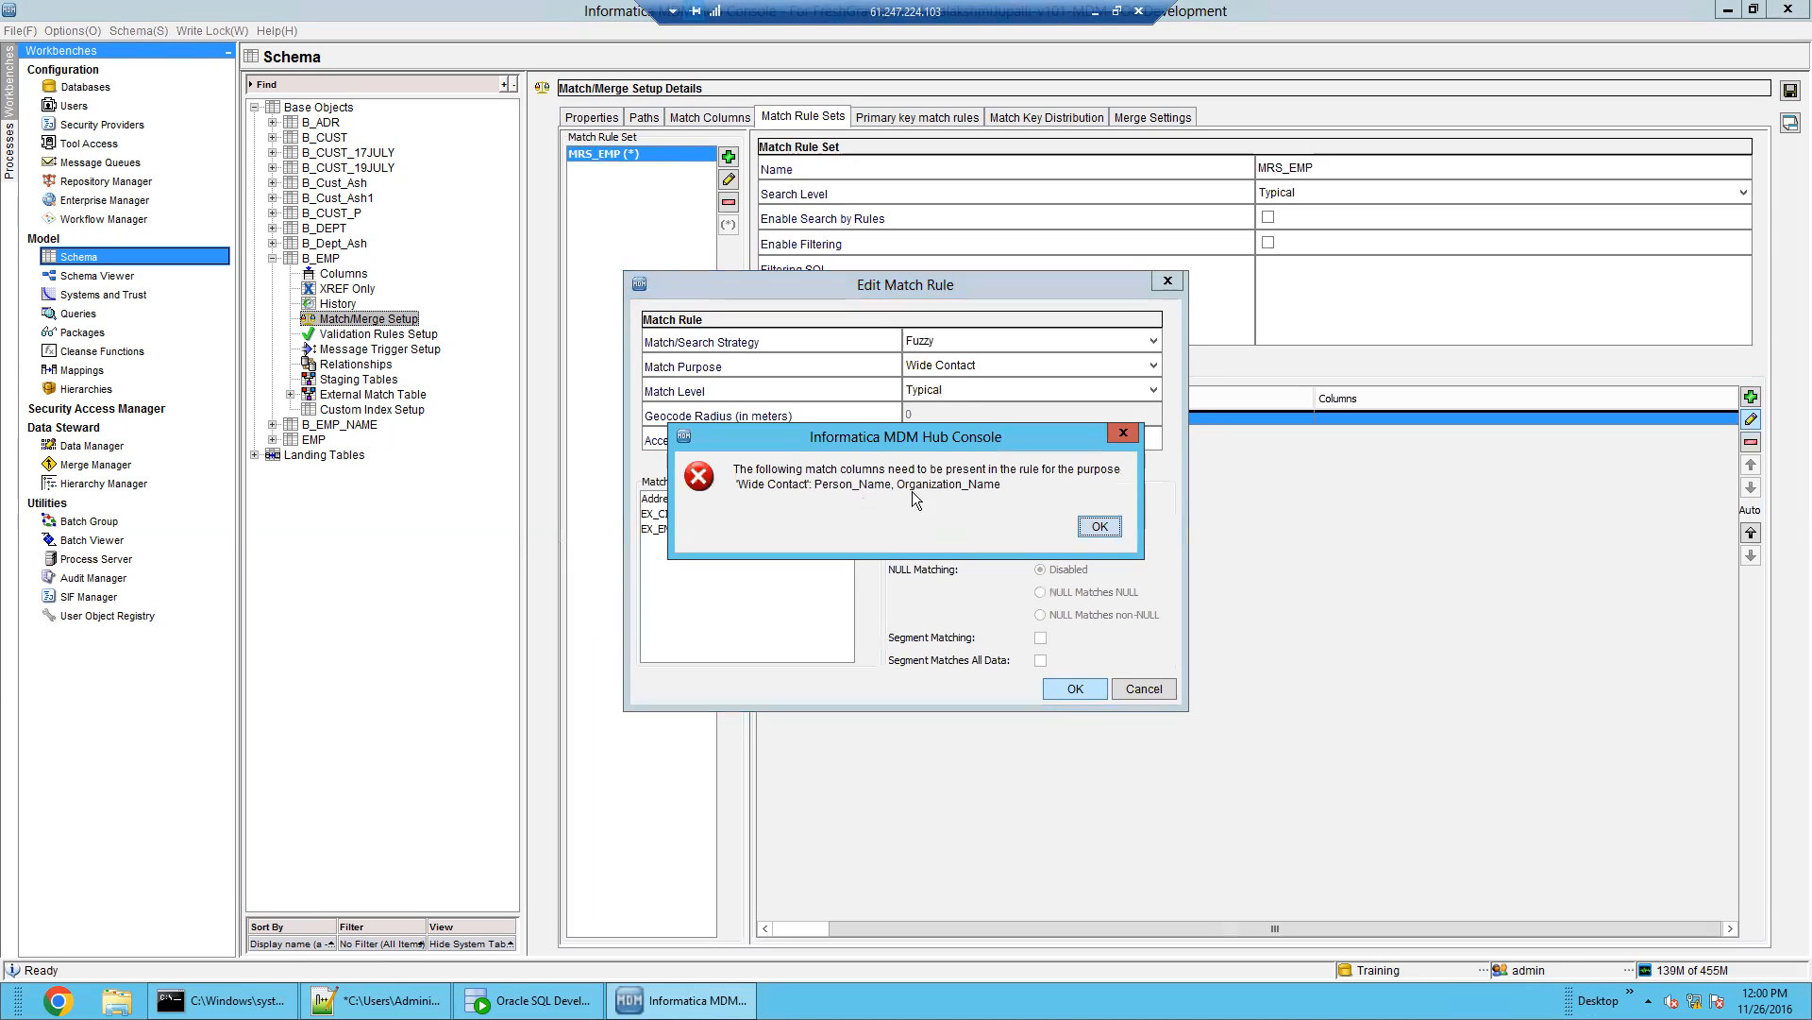
click(1101, 525)
click(1140, 695)
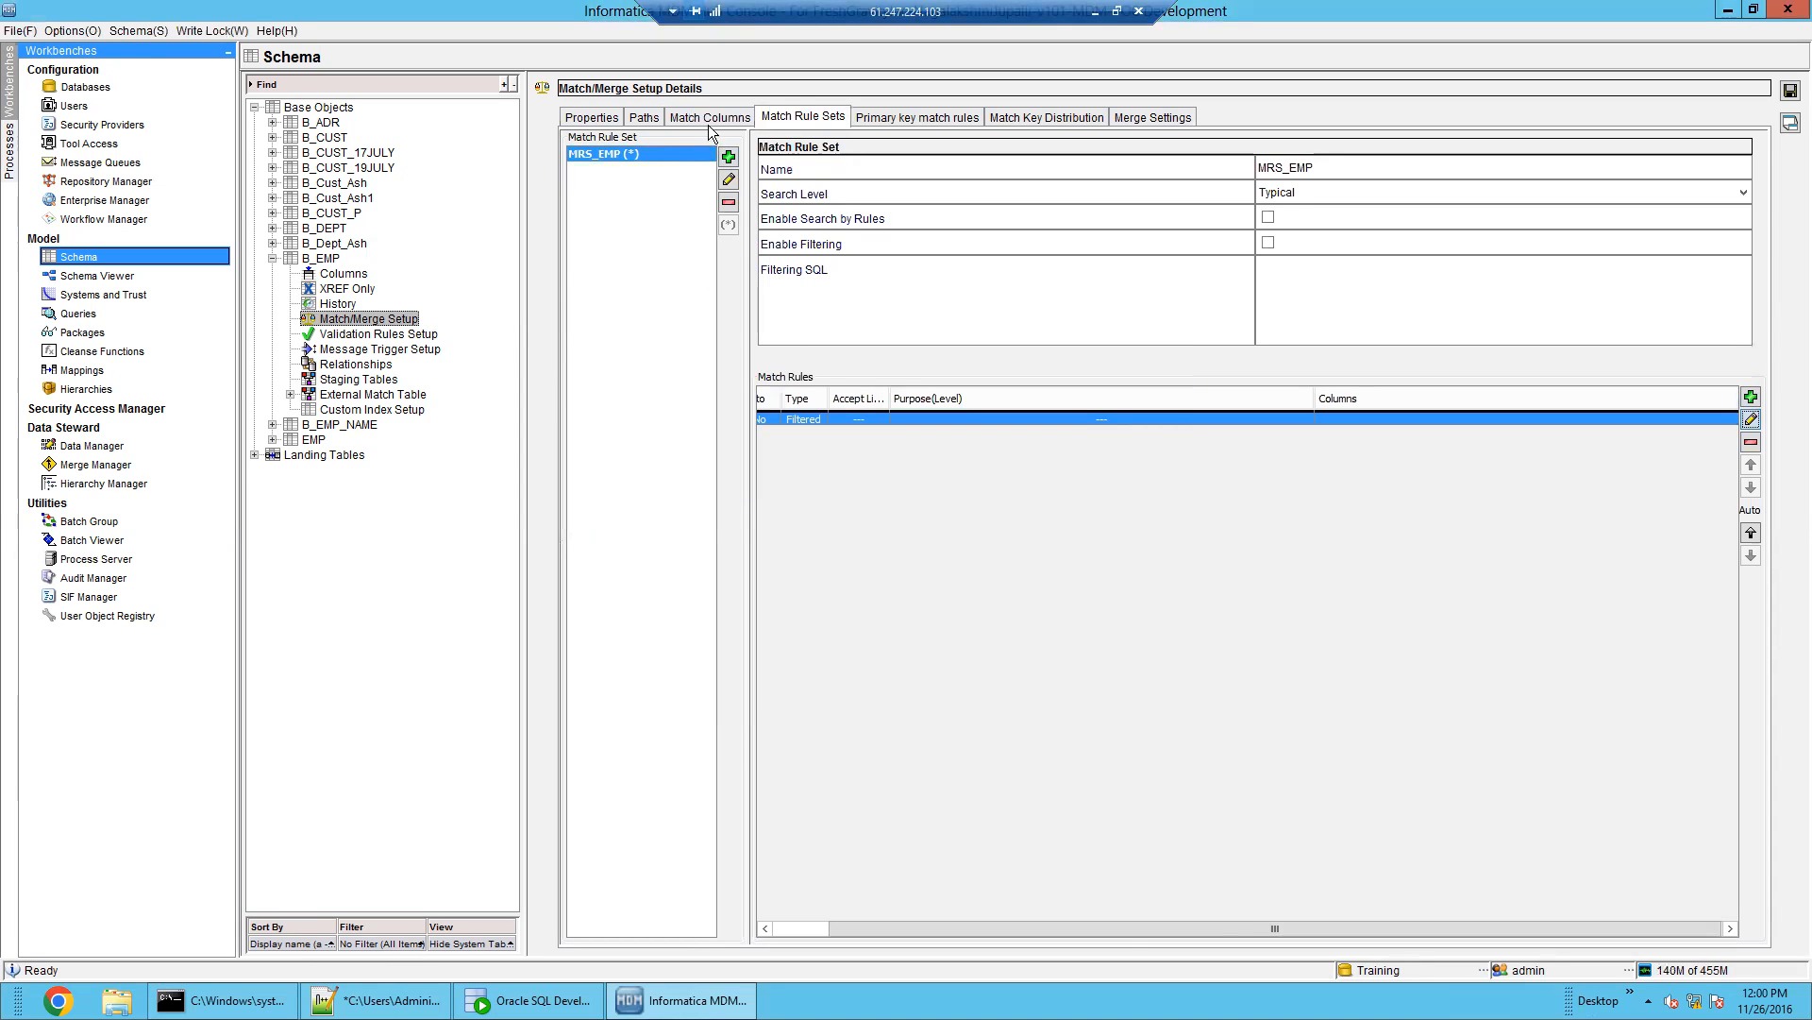
click(708, 116)
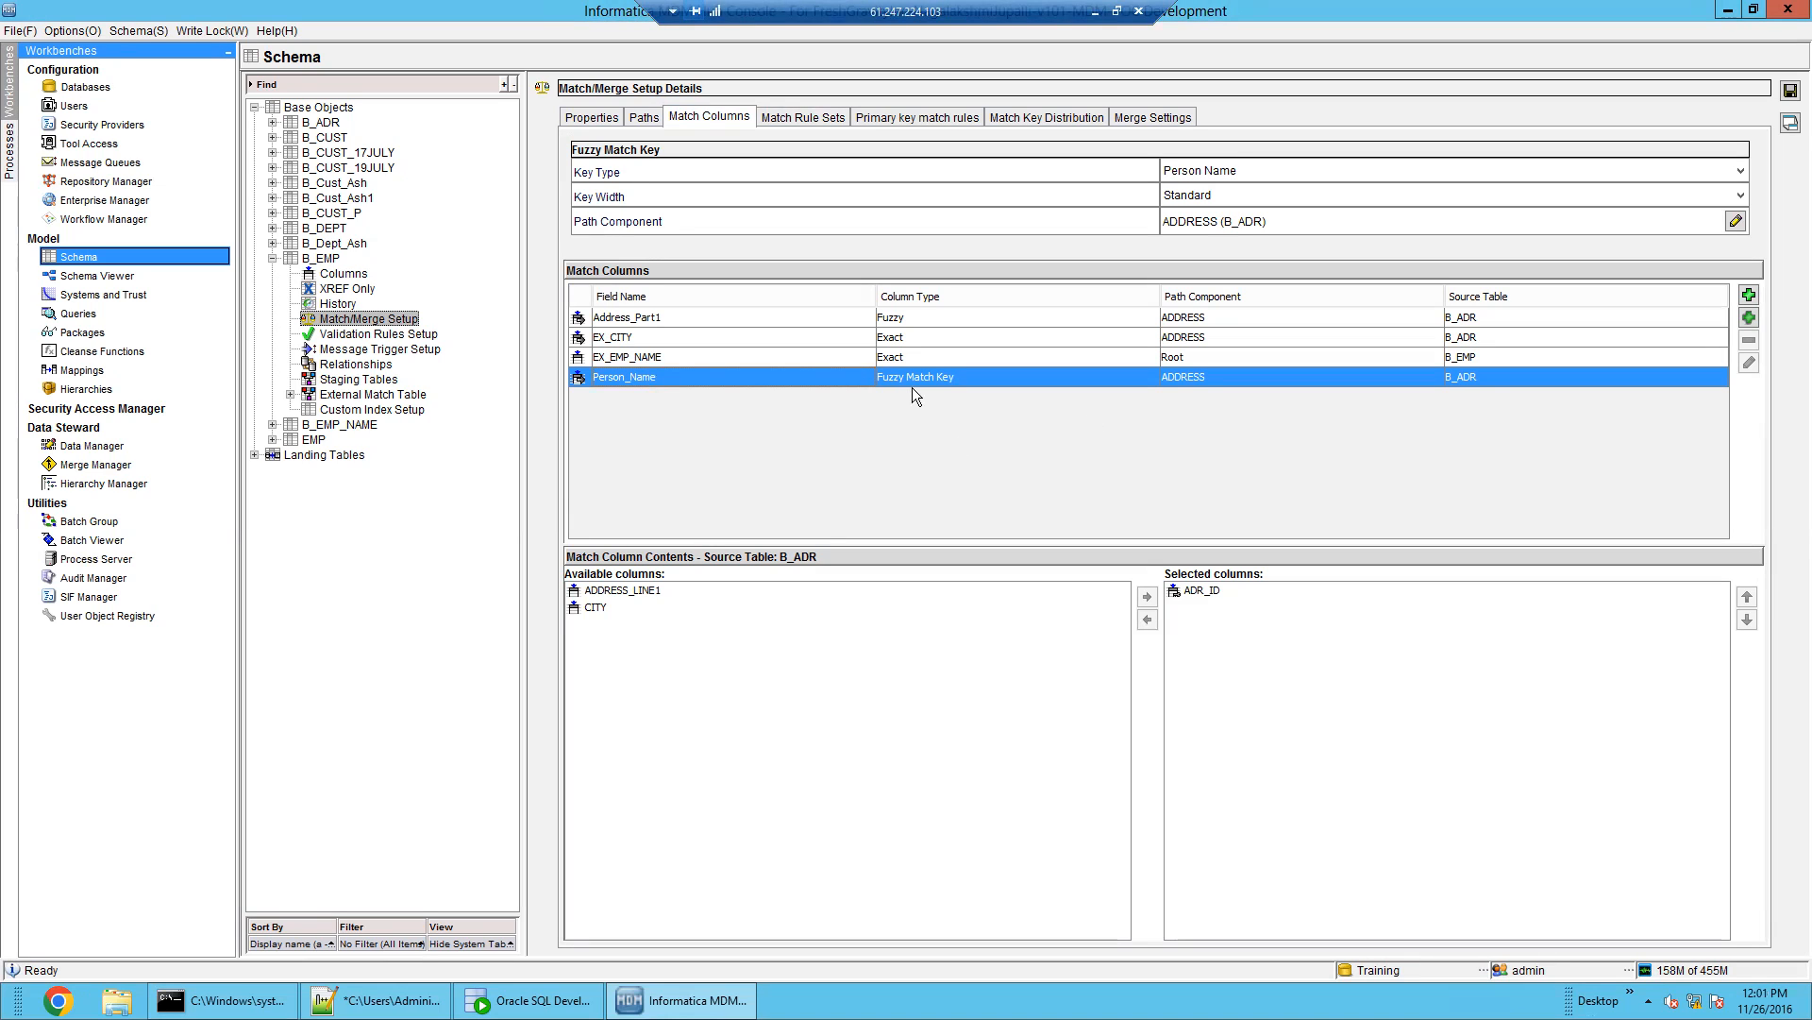
Delete the Address_Part1 match column
click(793, 319)
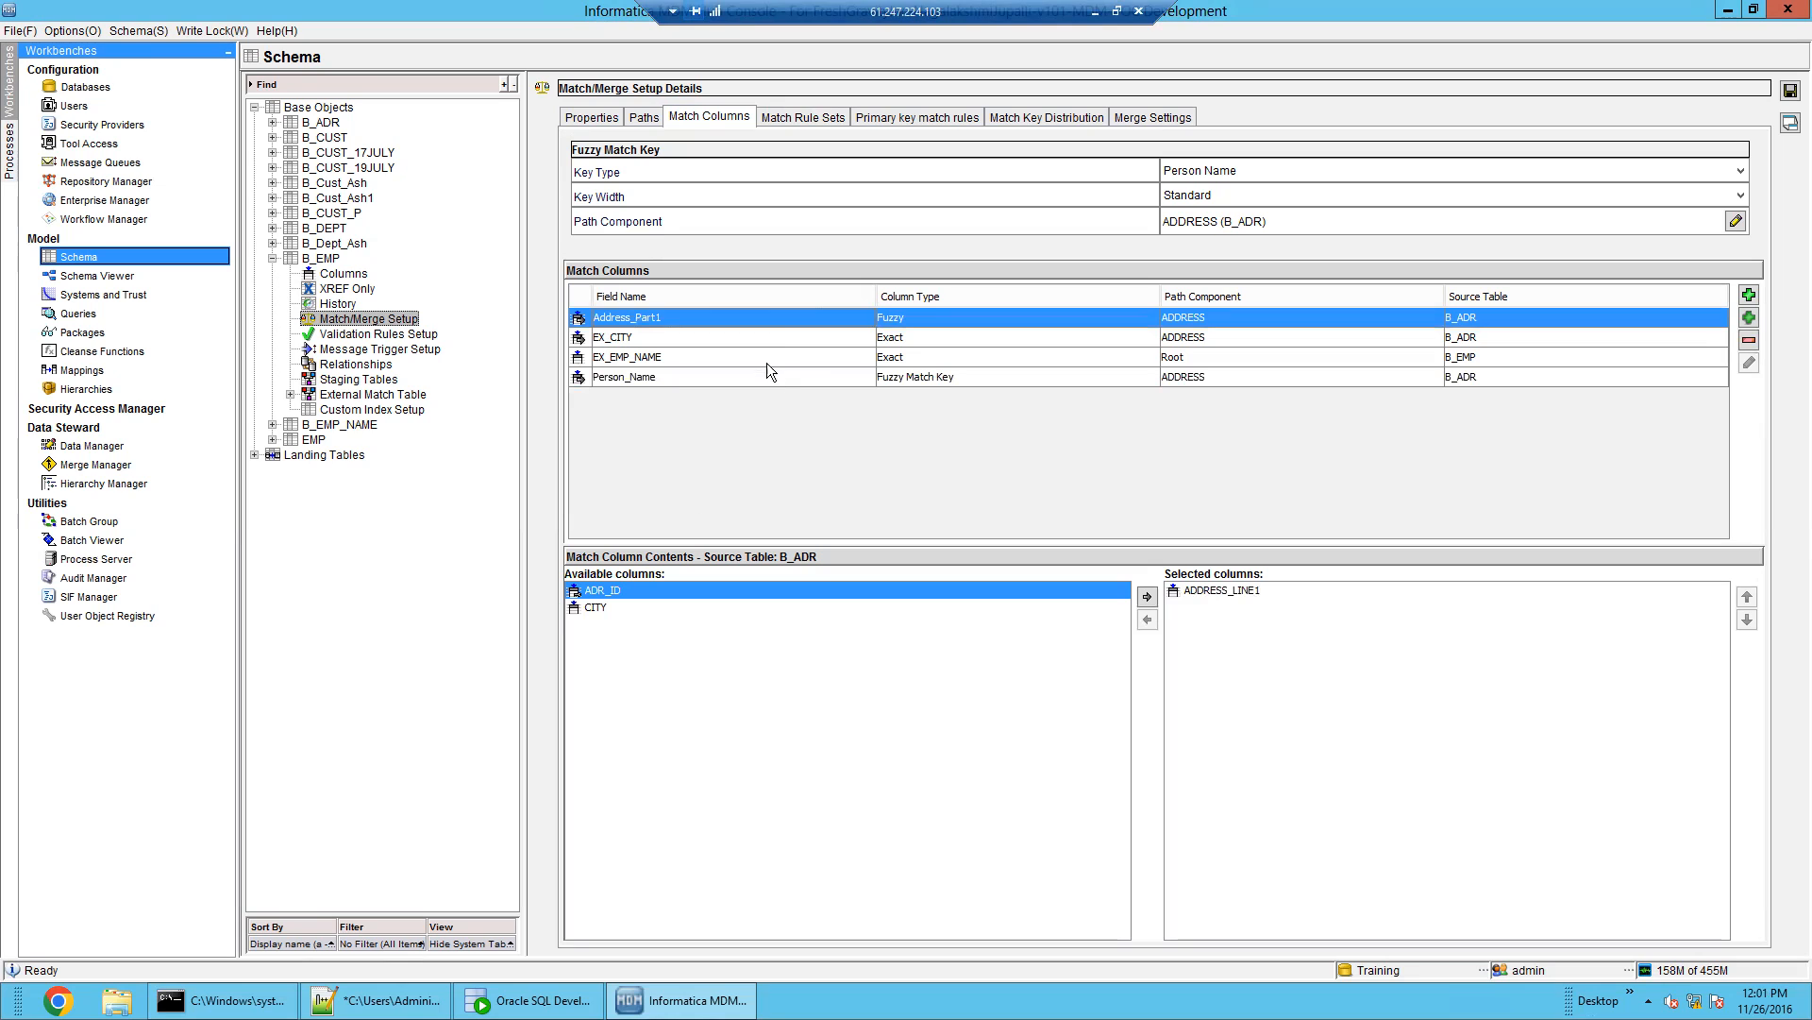
click(1748, 341)
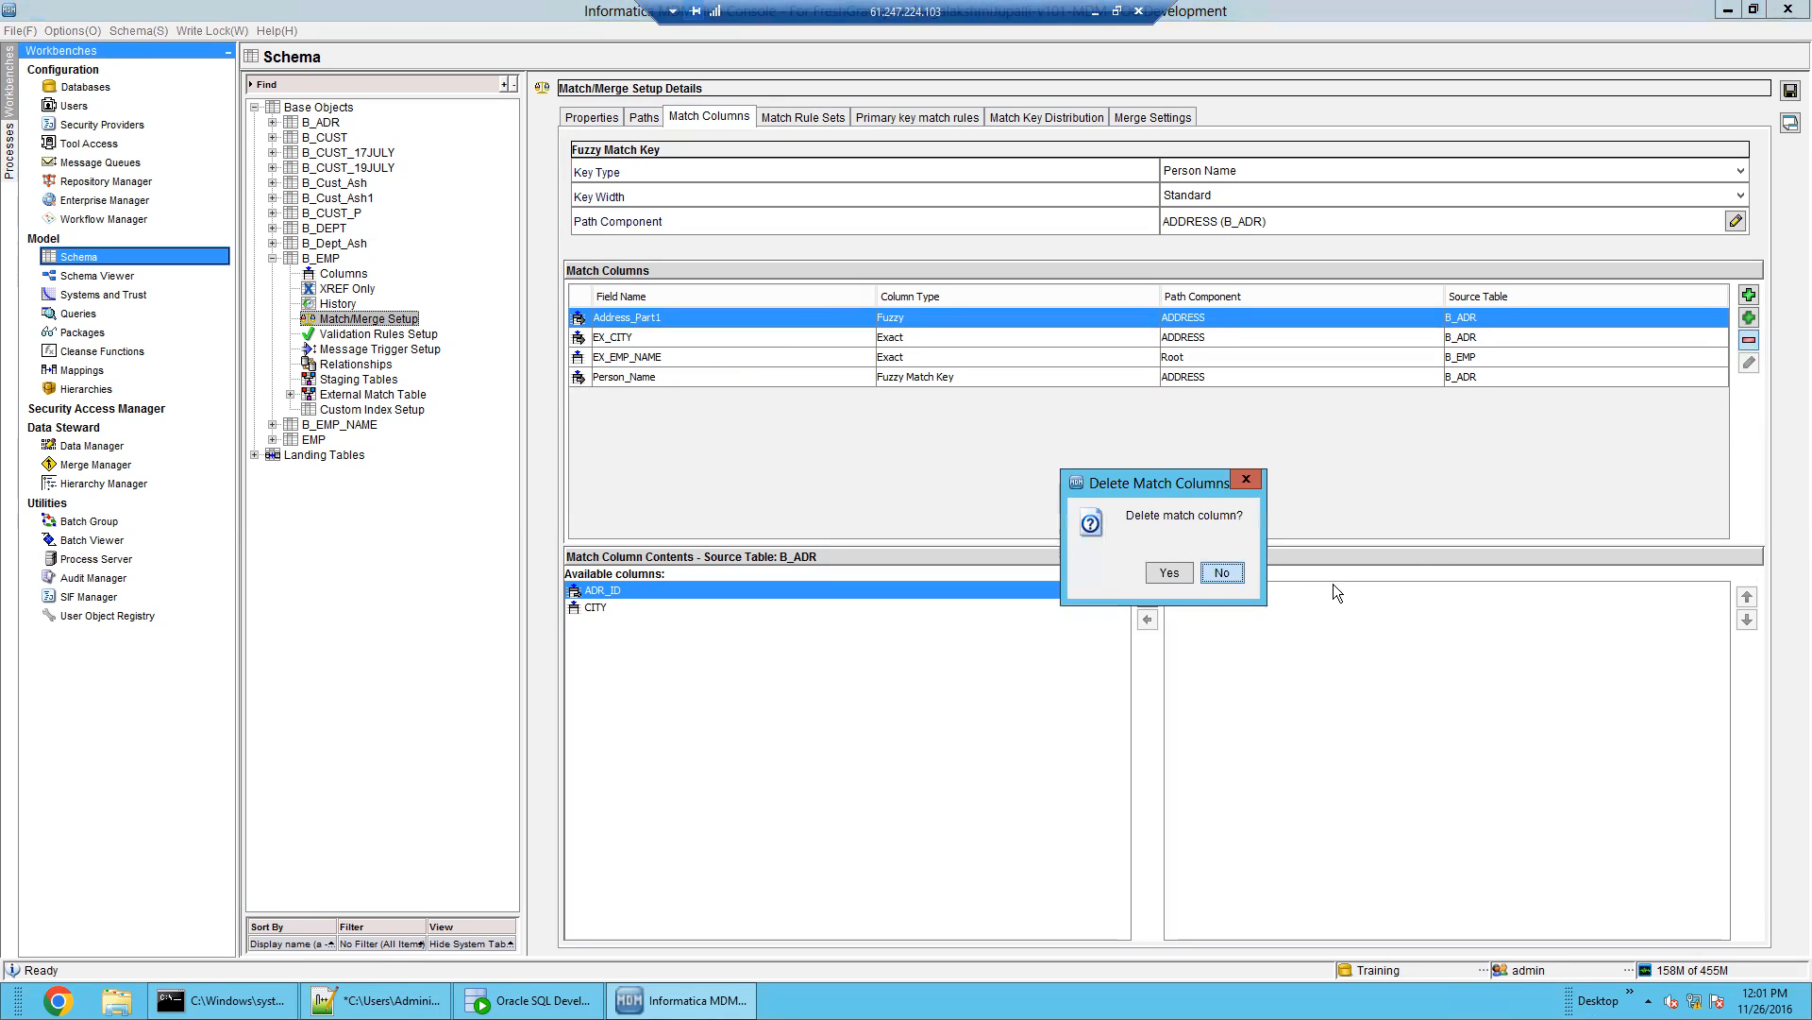
click(1162, 578)
Make Person_Name use ADDRESS_LINE1 instead of ADR_ID as its source column
click(710, 359)
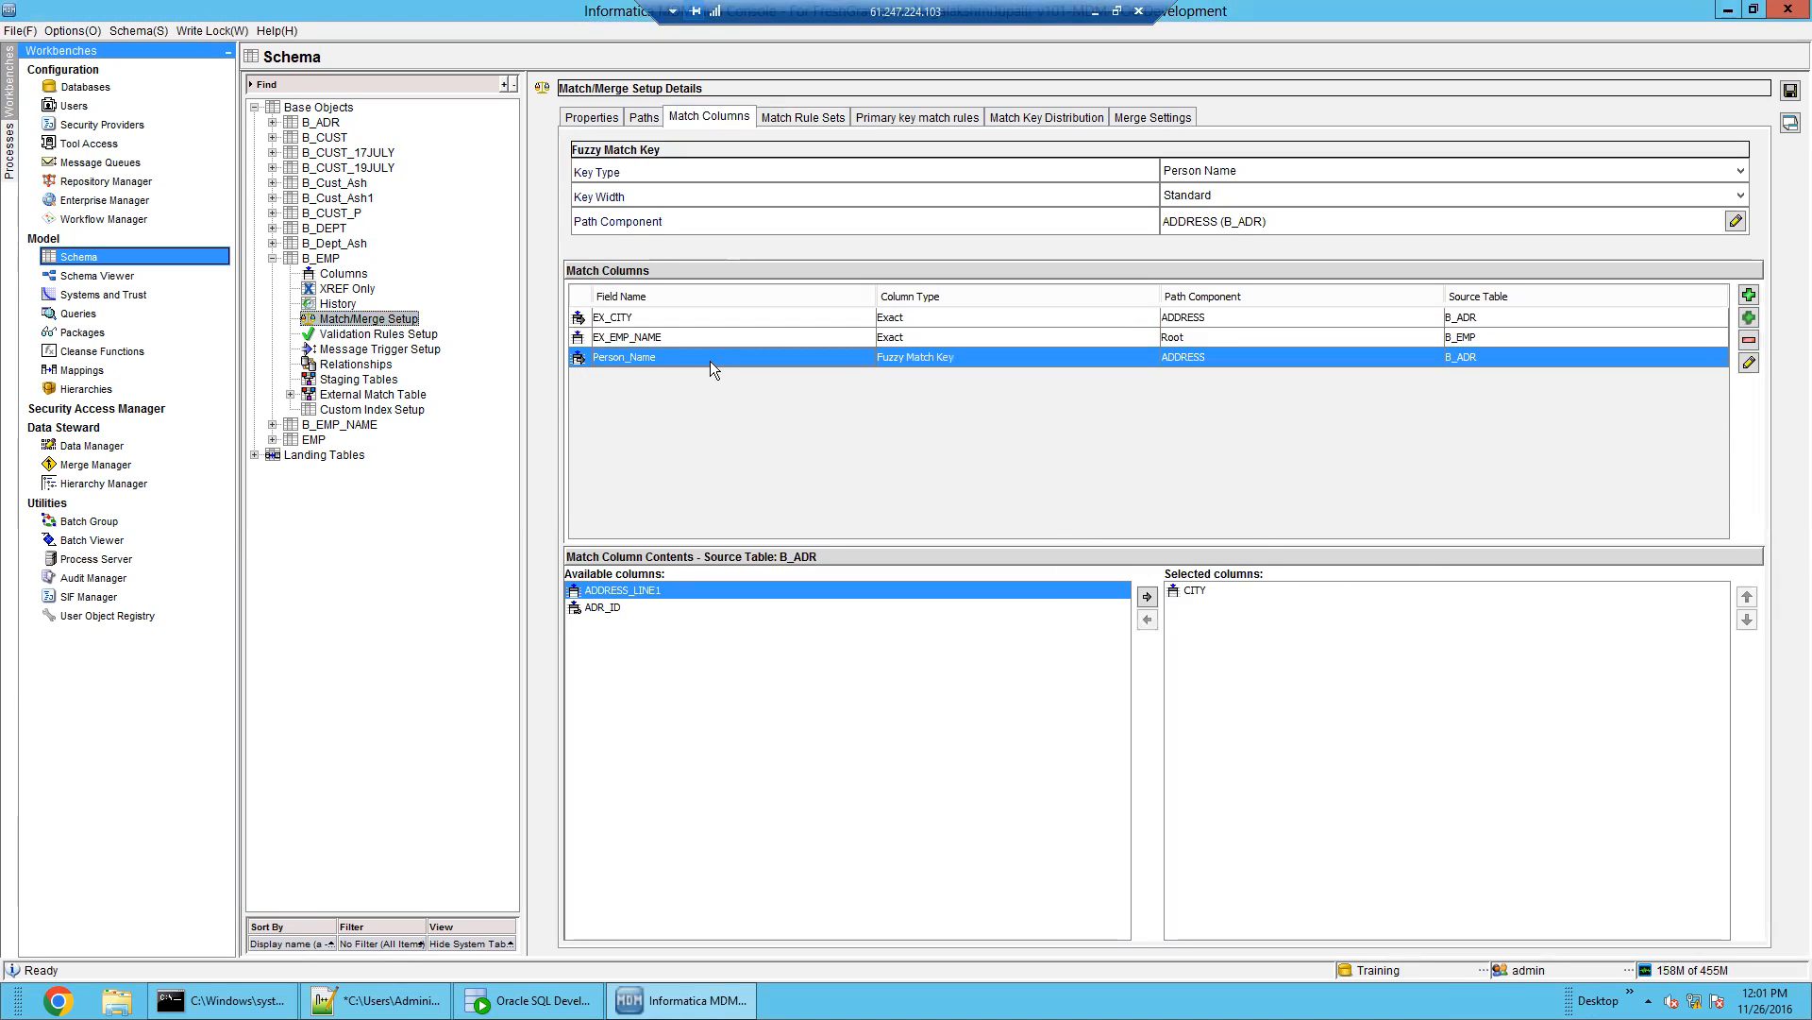
click(1147, 596)
click(1212, 592)
click(1147, 619)
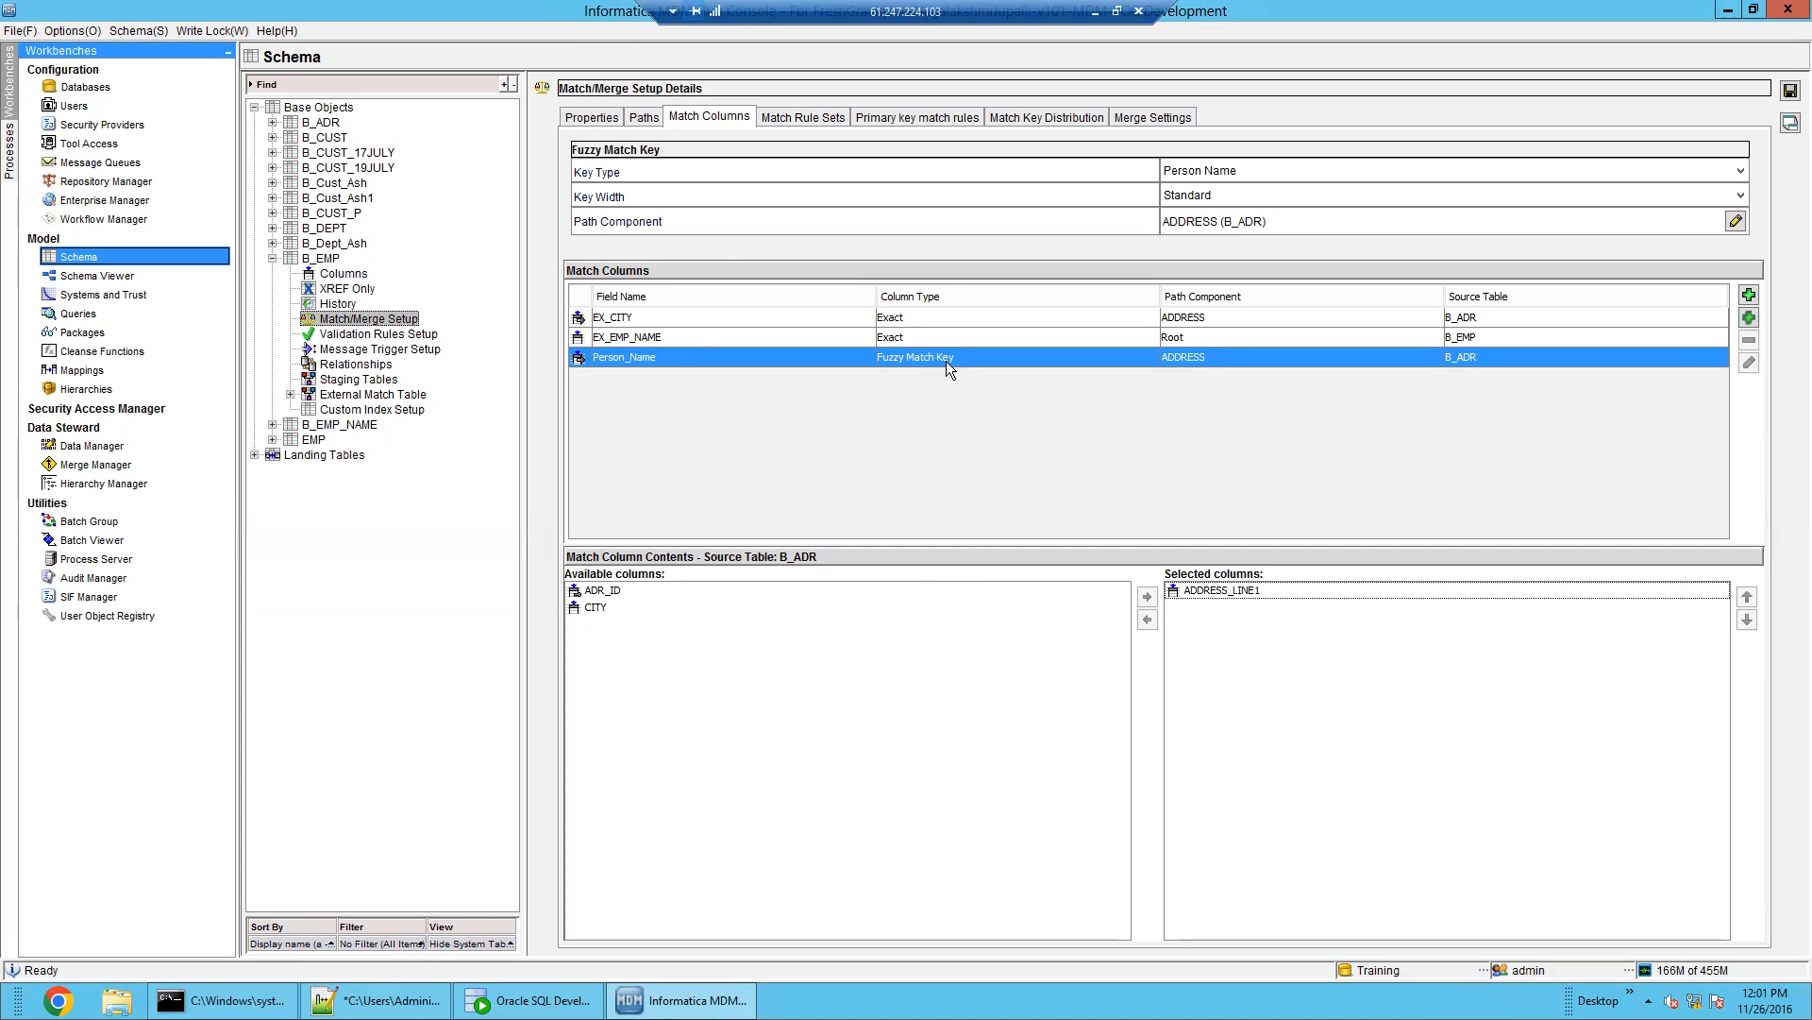
click(1244, 593)
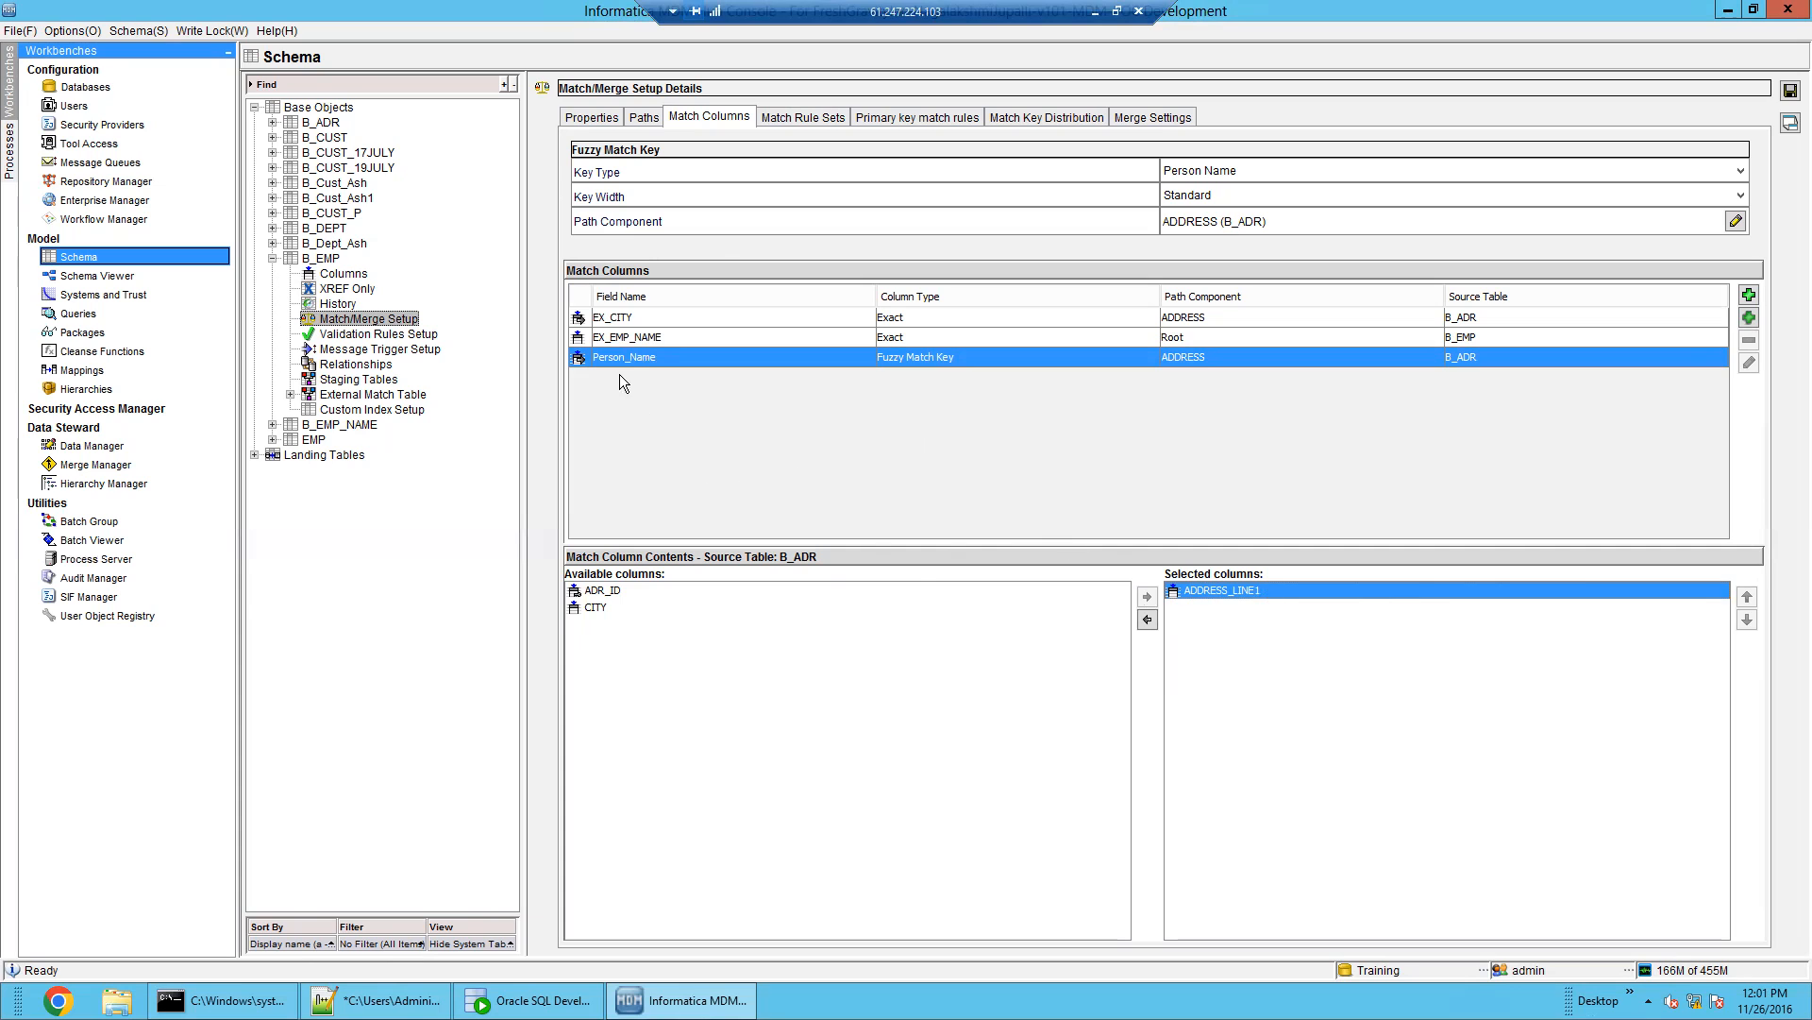
click(821, 115)
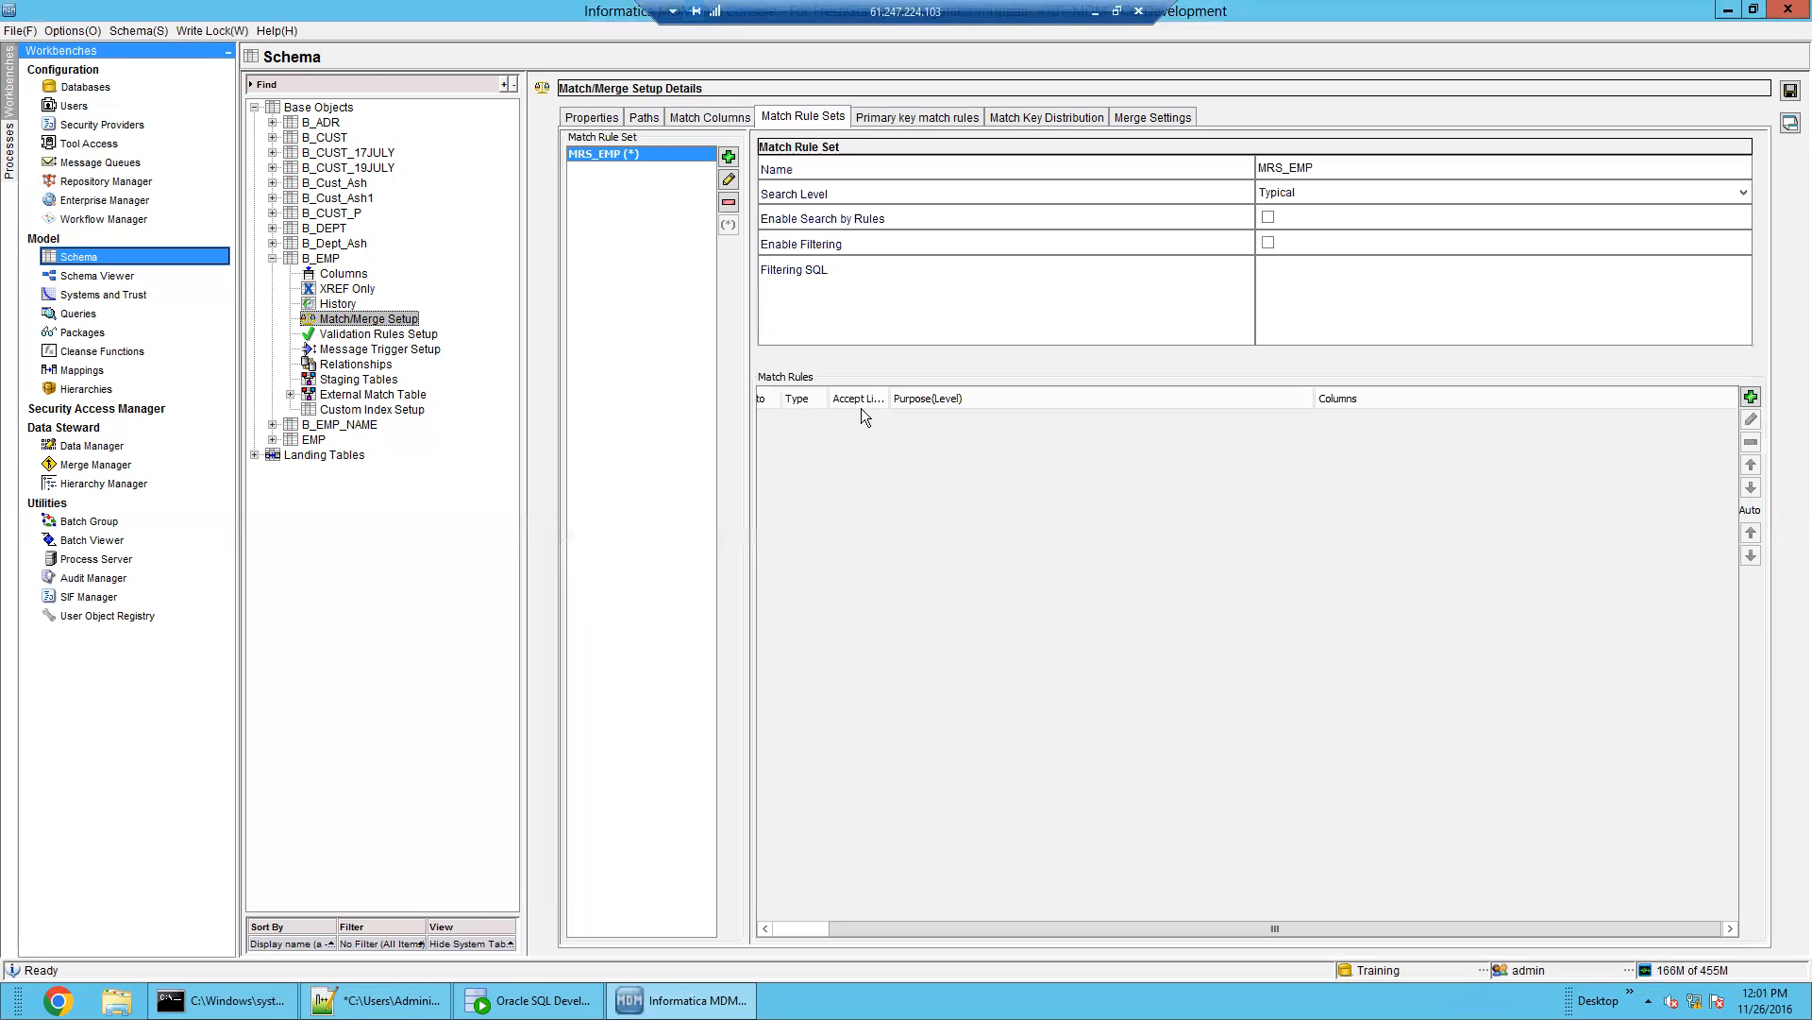
Add a new MRS_EMP match rule comparing EX_EMP_NAME, EX_CITY and Person_Name, and attempt to save it
click(1751, 397)
click(867, 503)
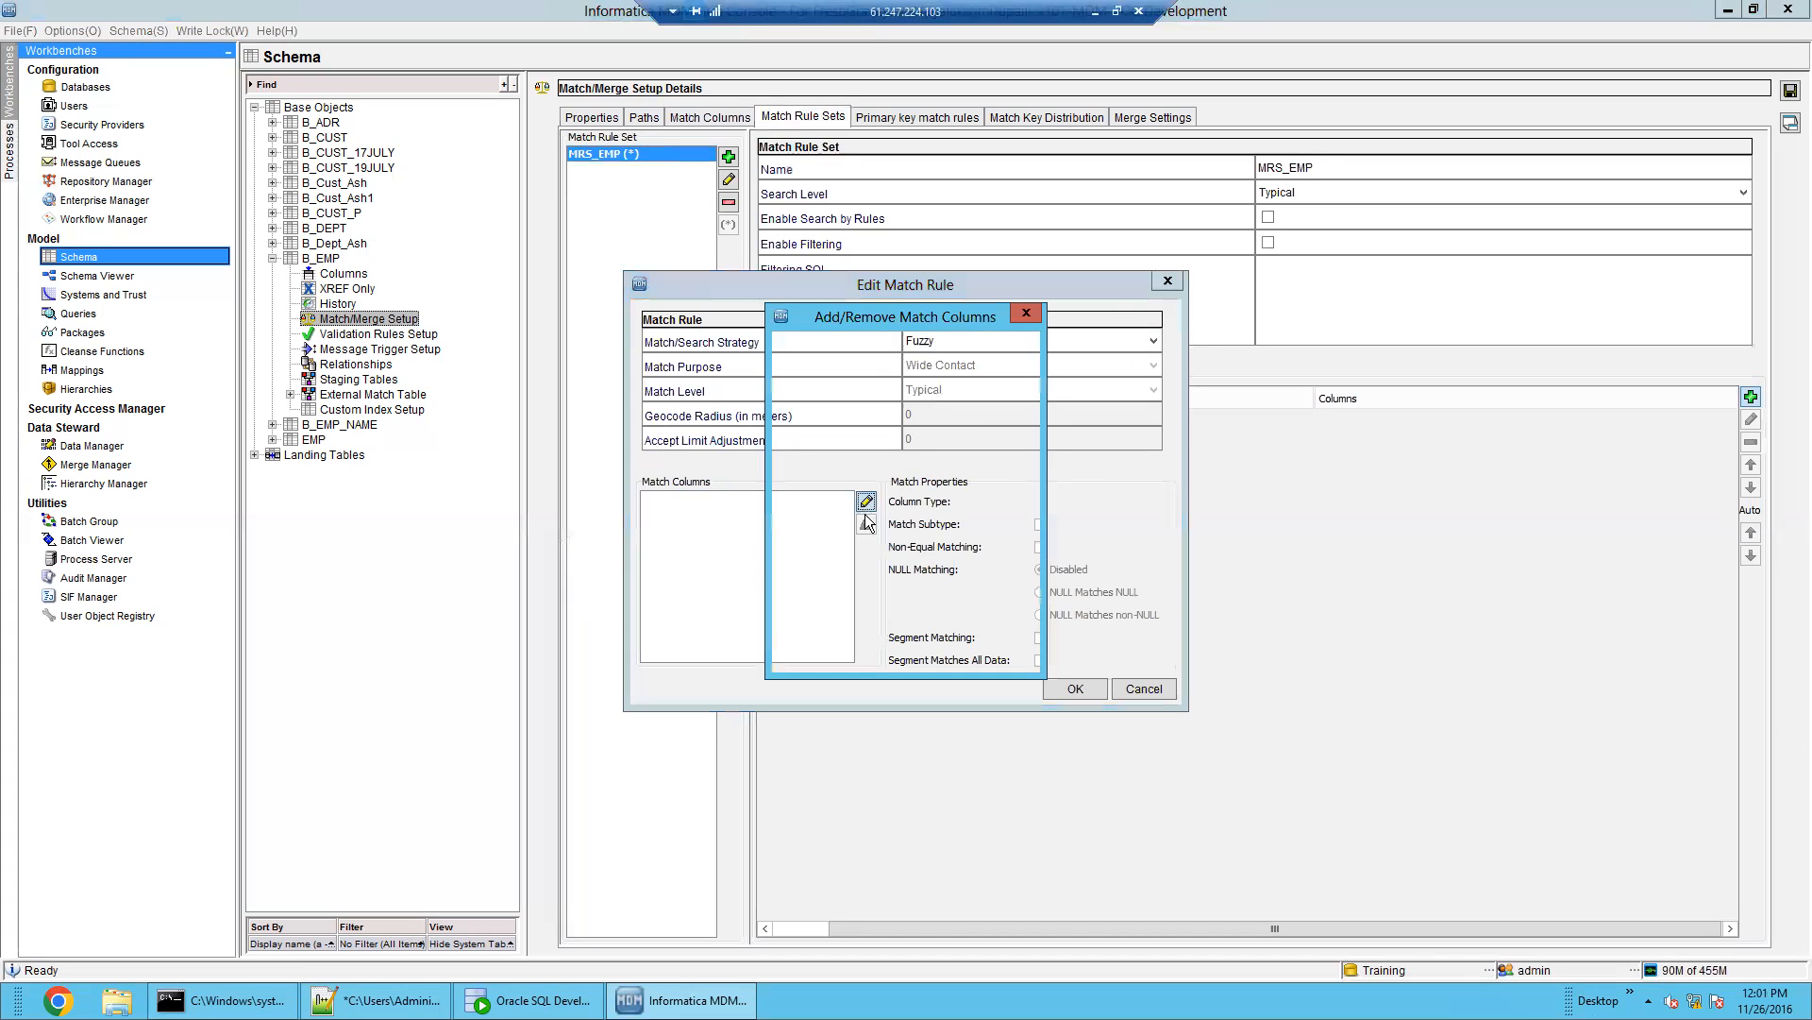
click(787, 425)
click(787, 405)
click(787, 366)
click(934, 656)
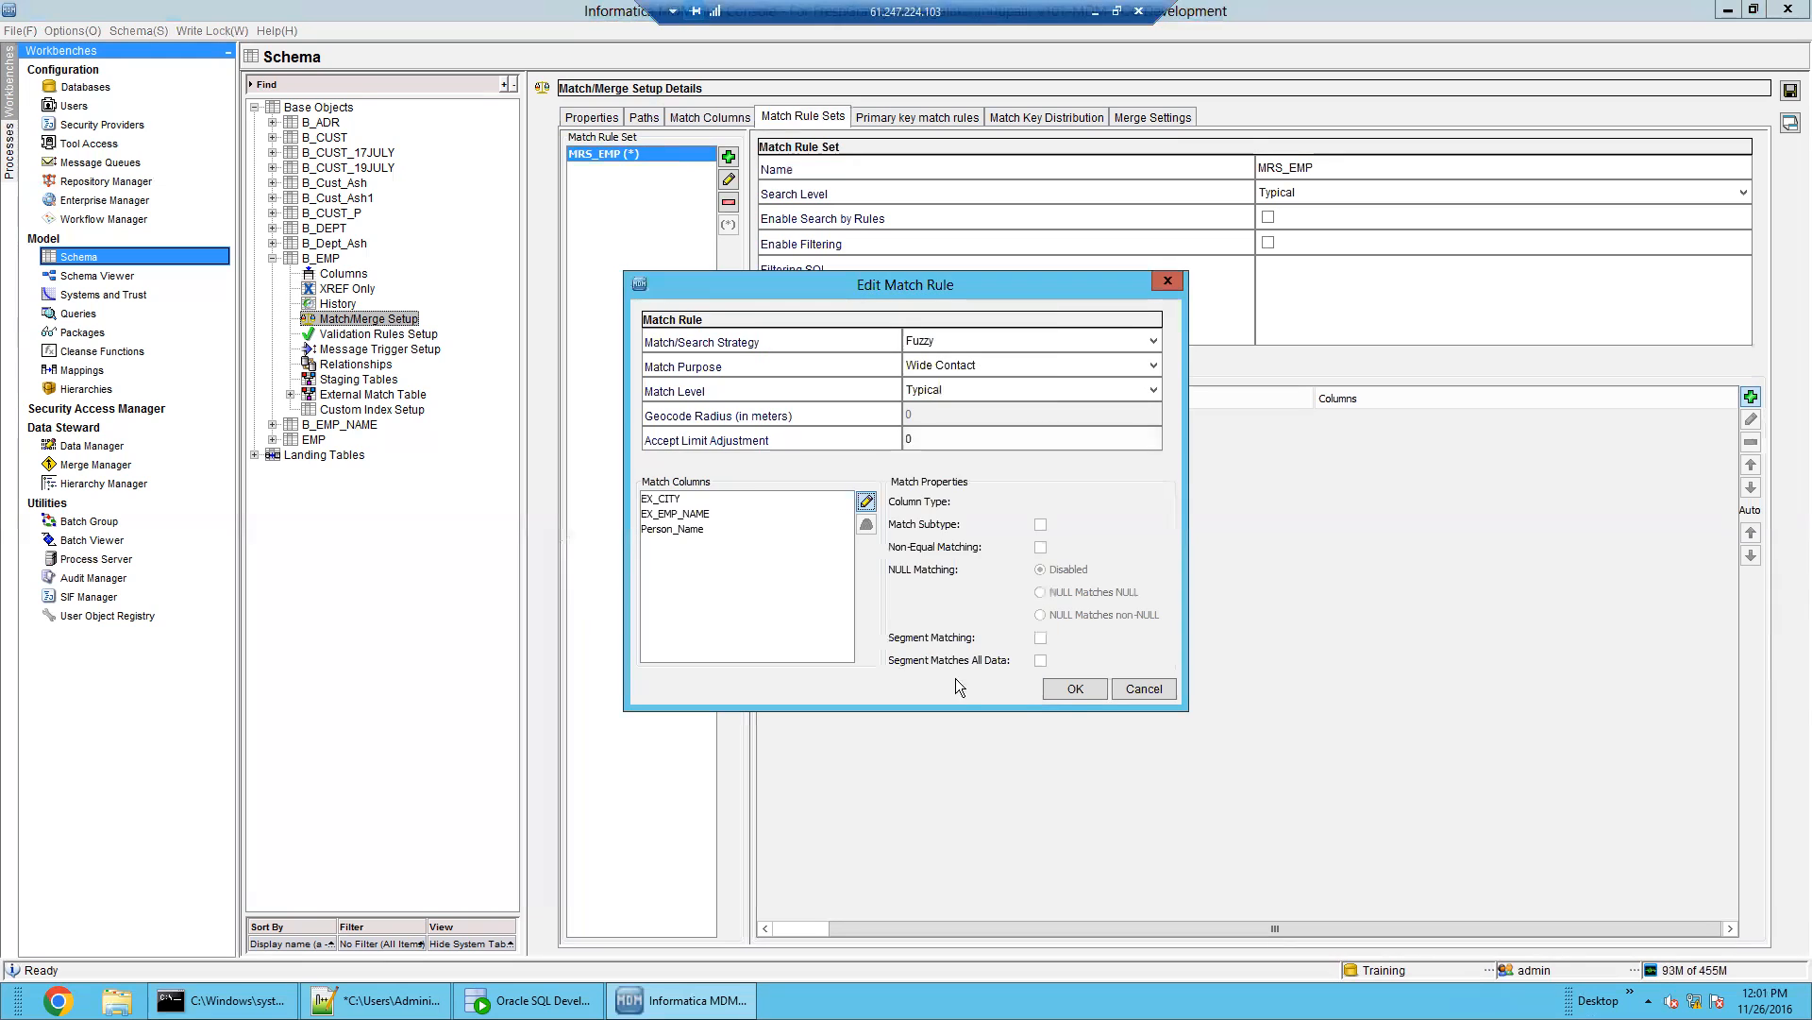
click(1074, 688)
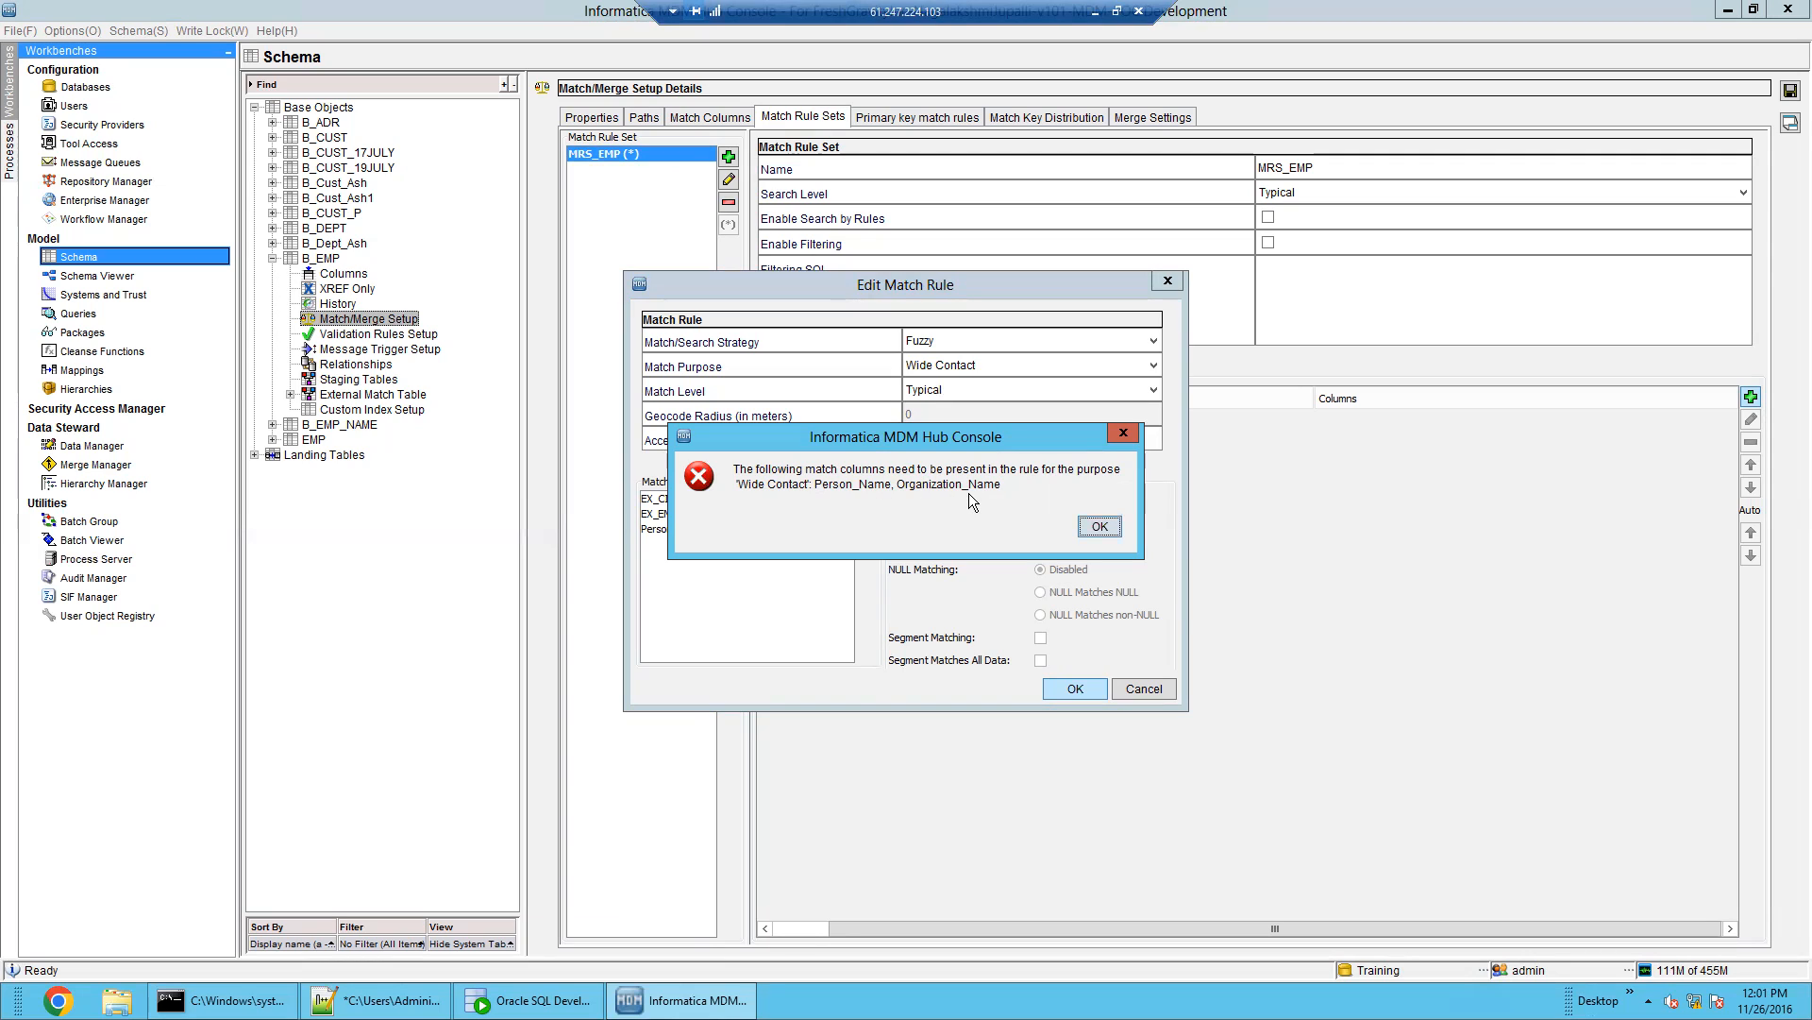
Dismiss the Wide Contact error and save the rule with match purpose Person Name
click(1099, 527)
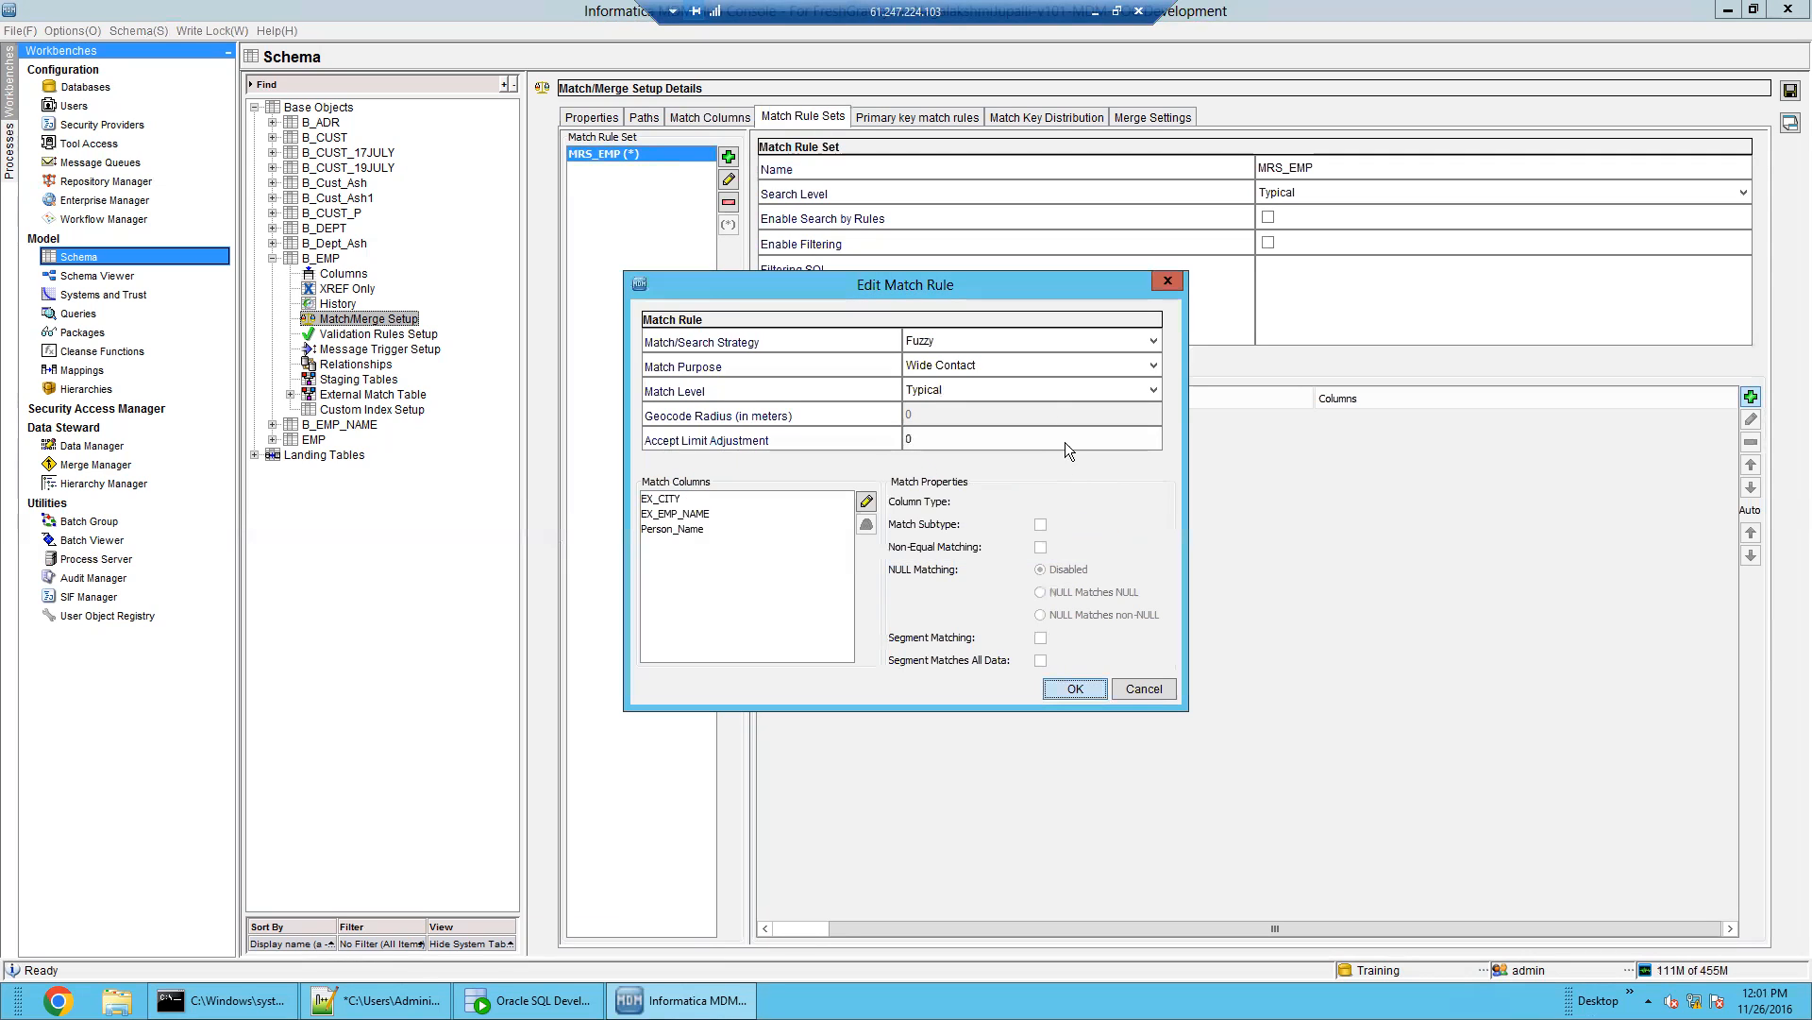
click(1039, 362)
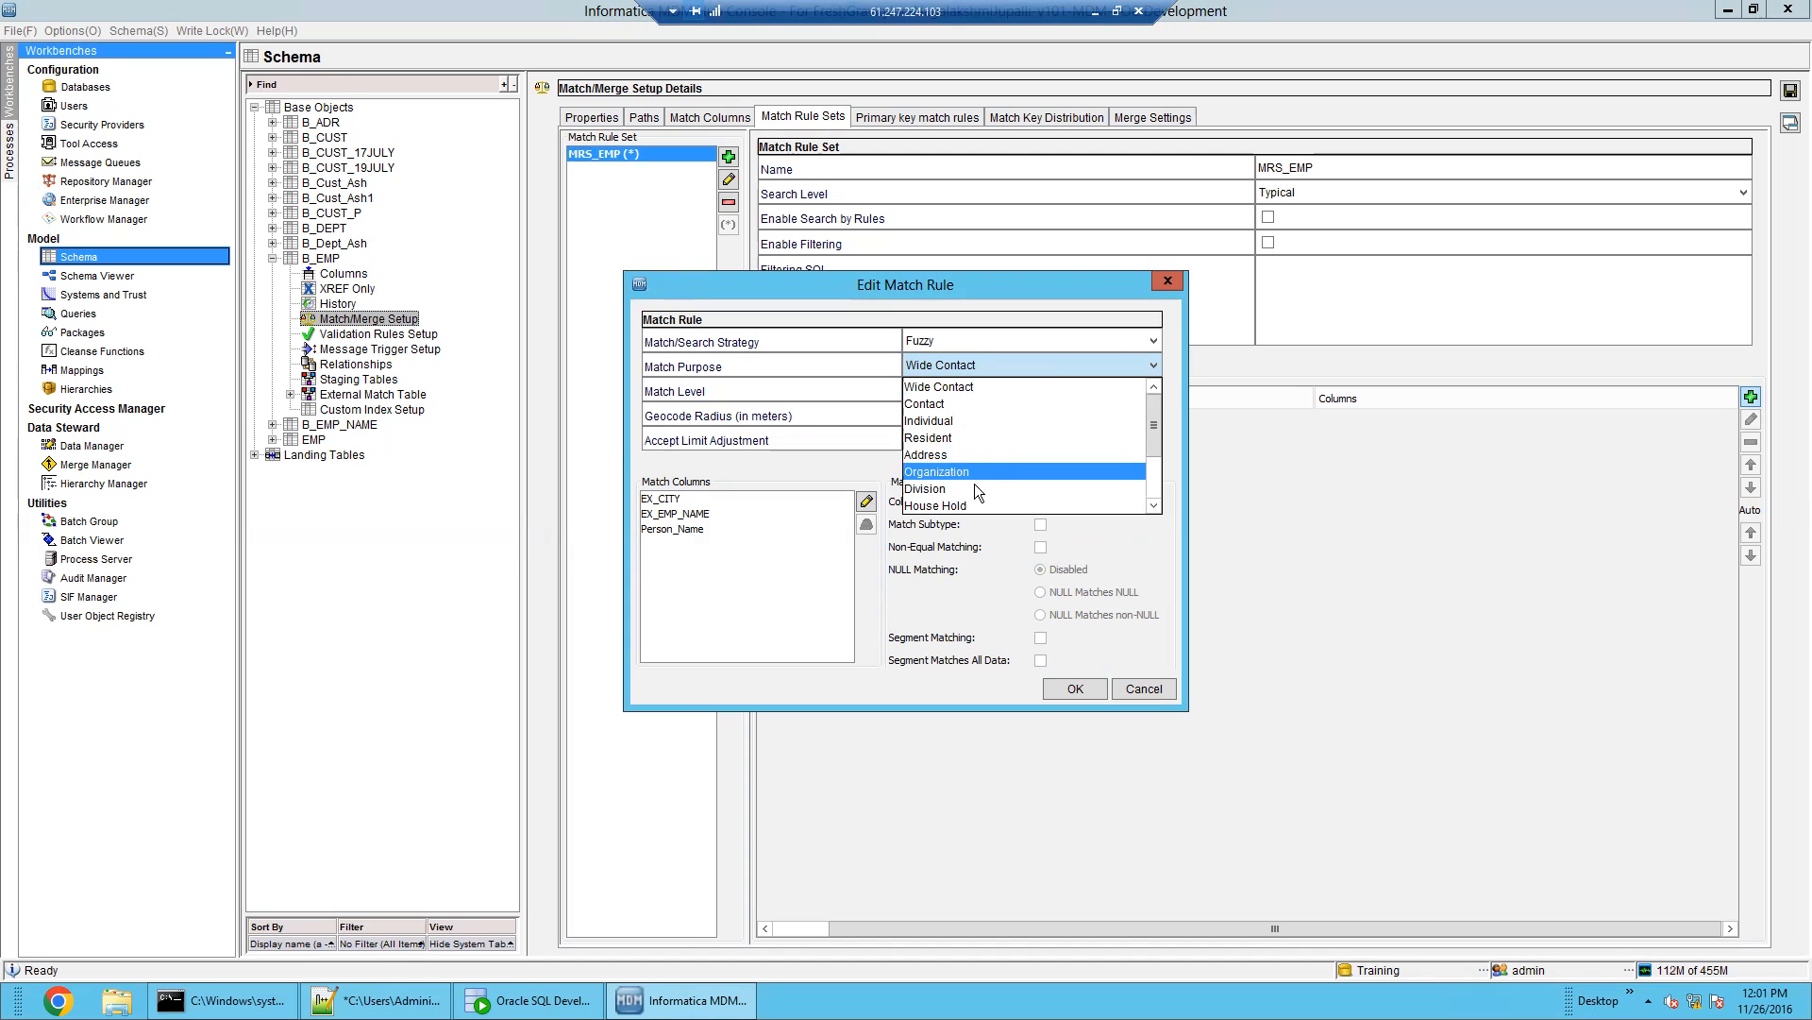
scroll(995, 450, down, 2)
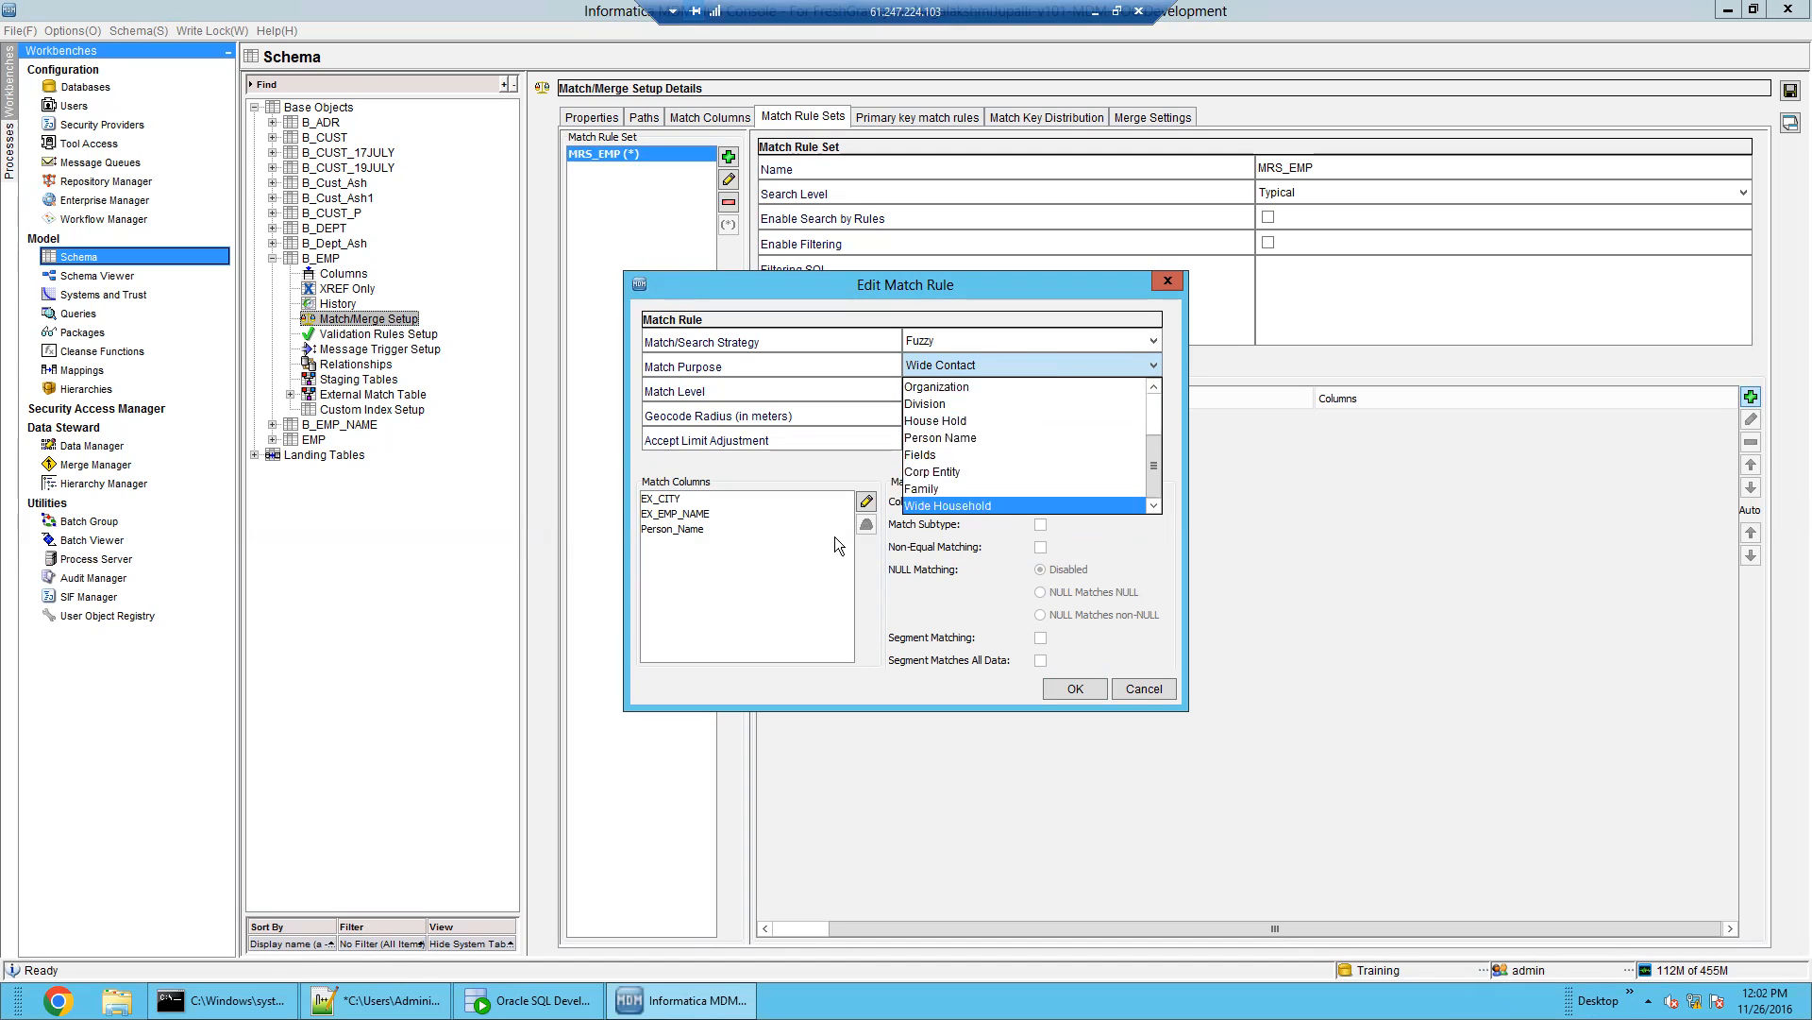
click(944, 438)
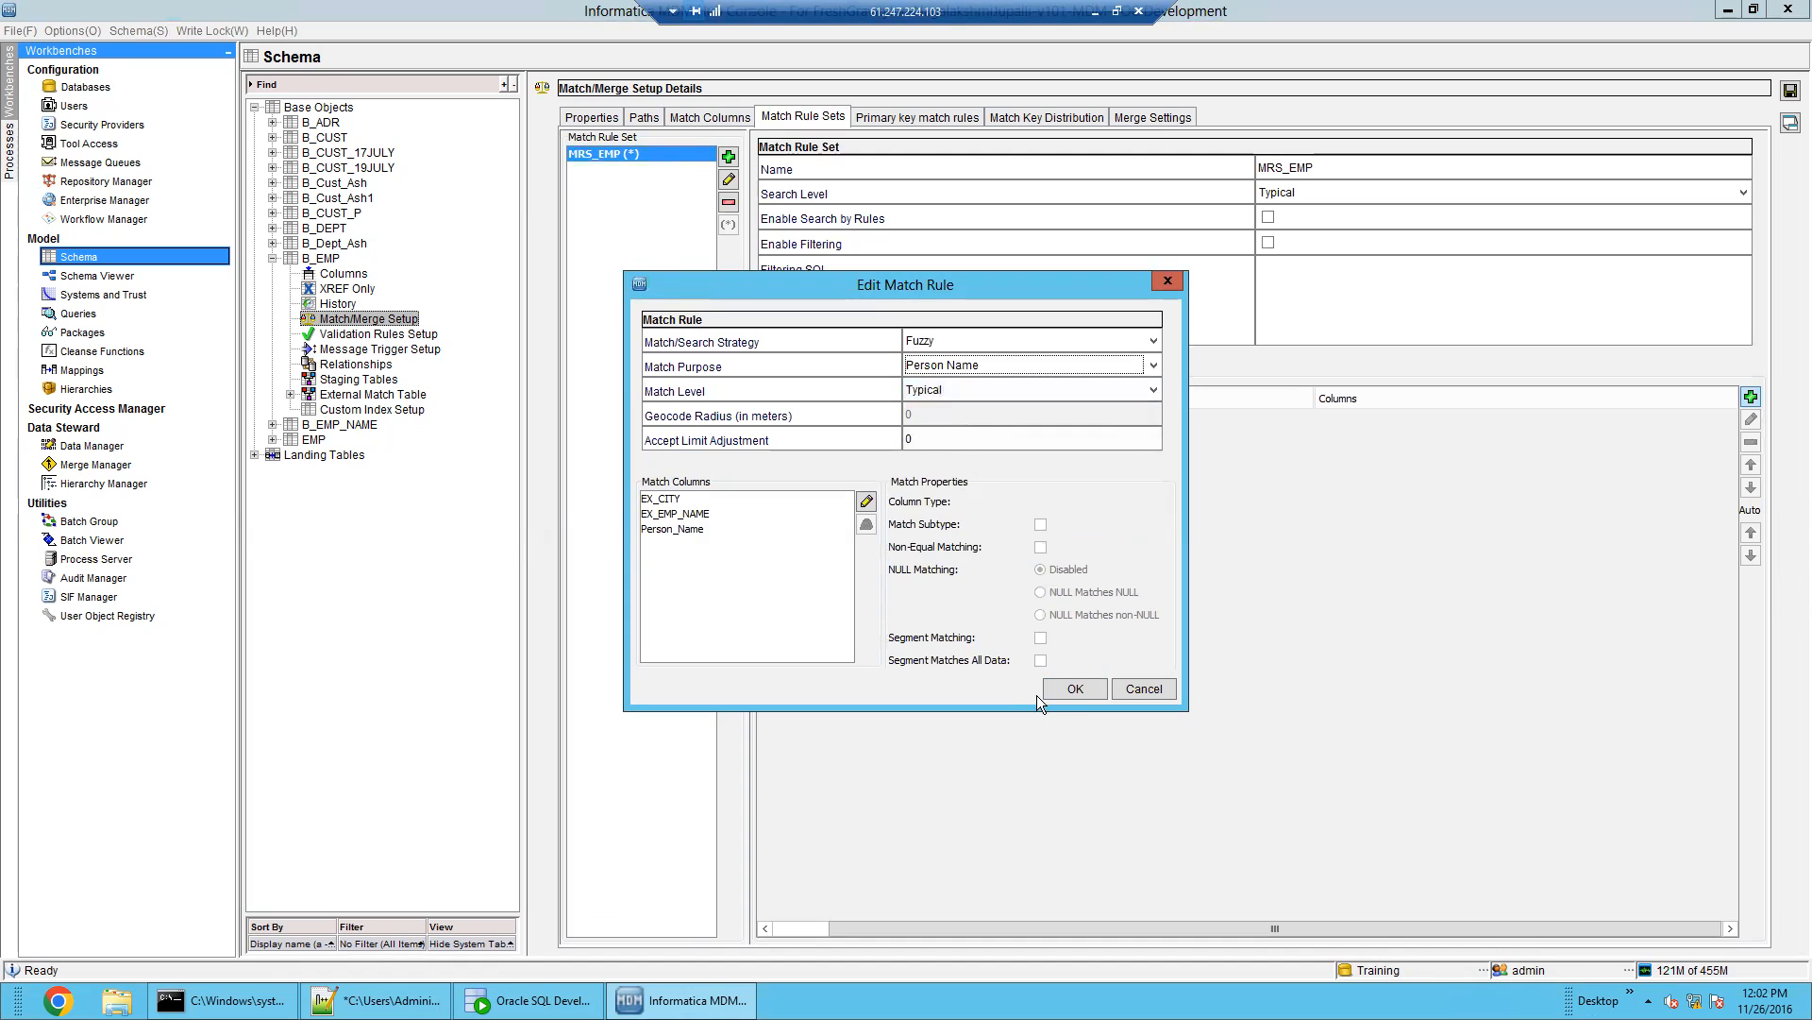
click(1071, 690)
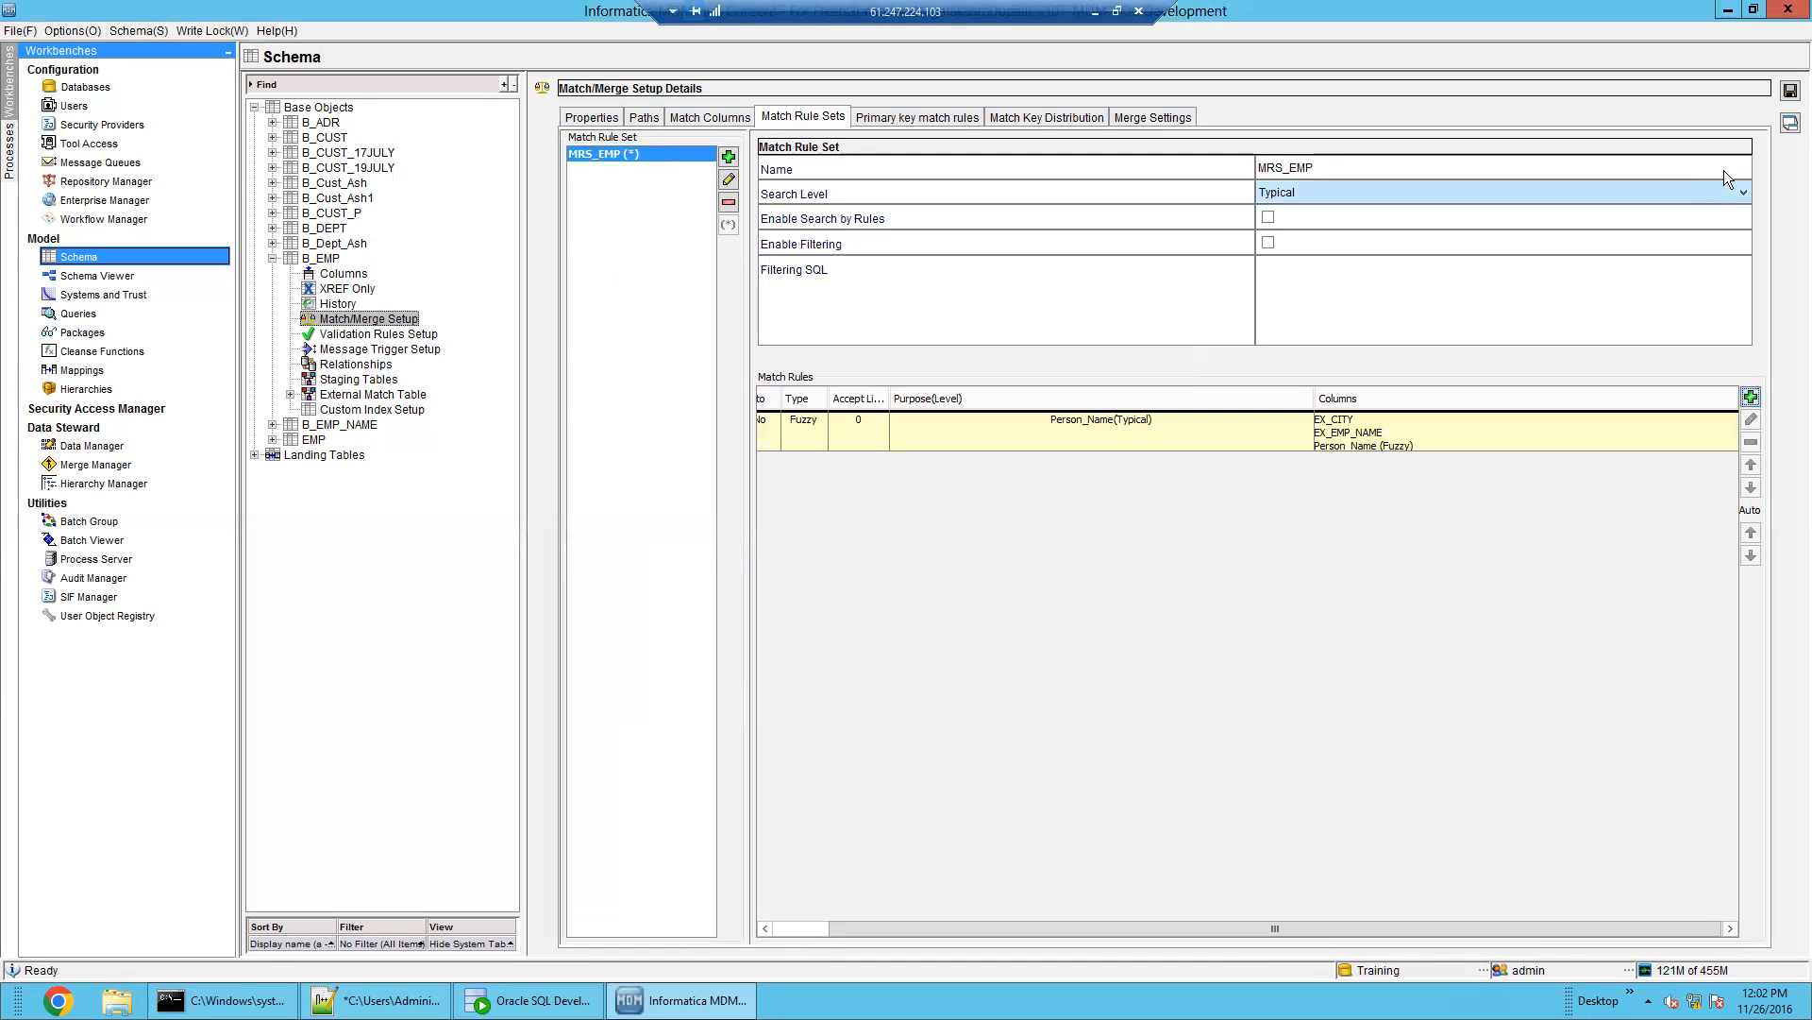
Reopen the rule, confirm Person Name purpose with the Person_Name column, and save MRS_EMP
click(1729, 438)
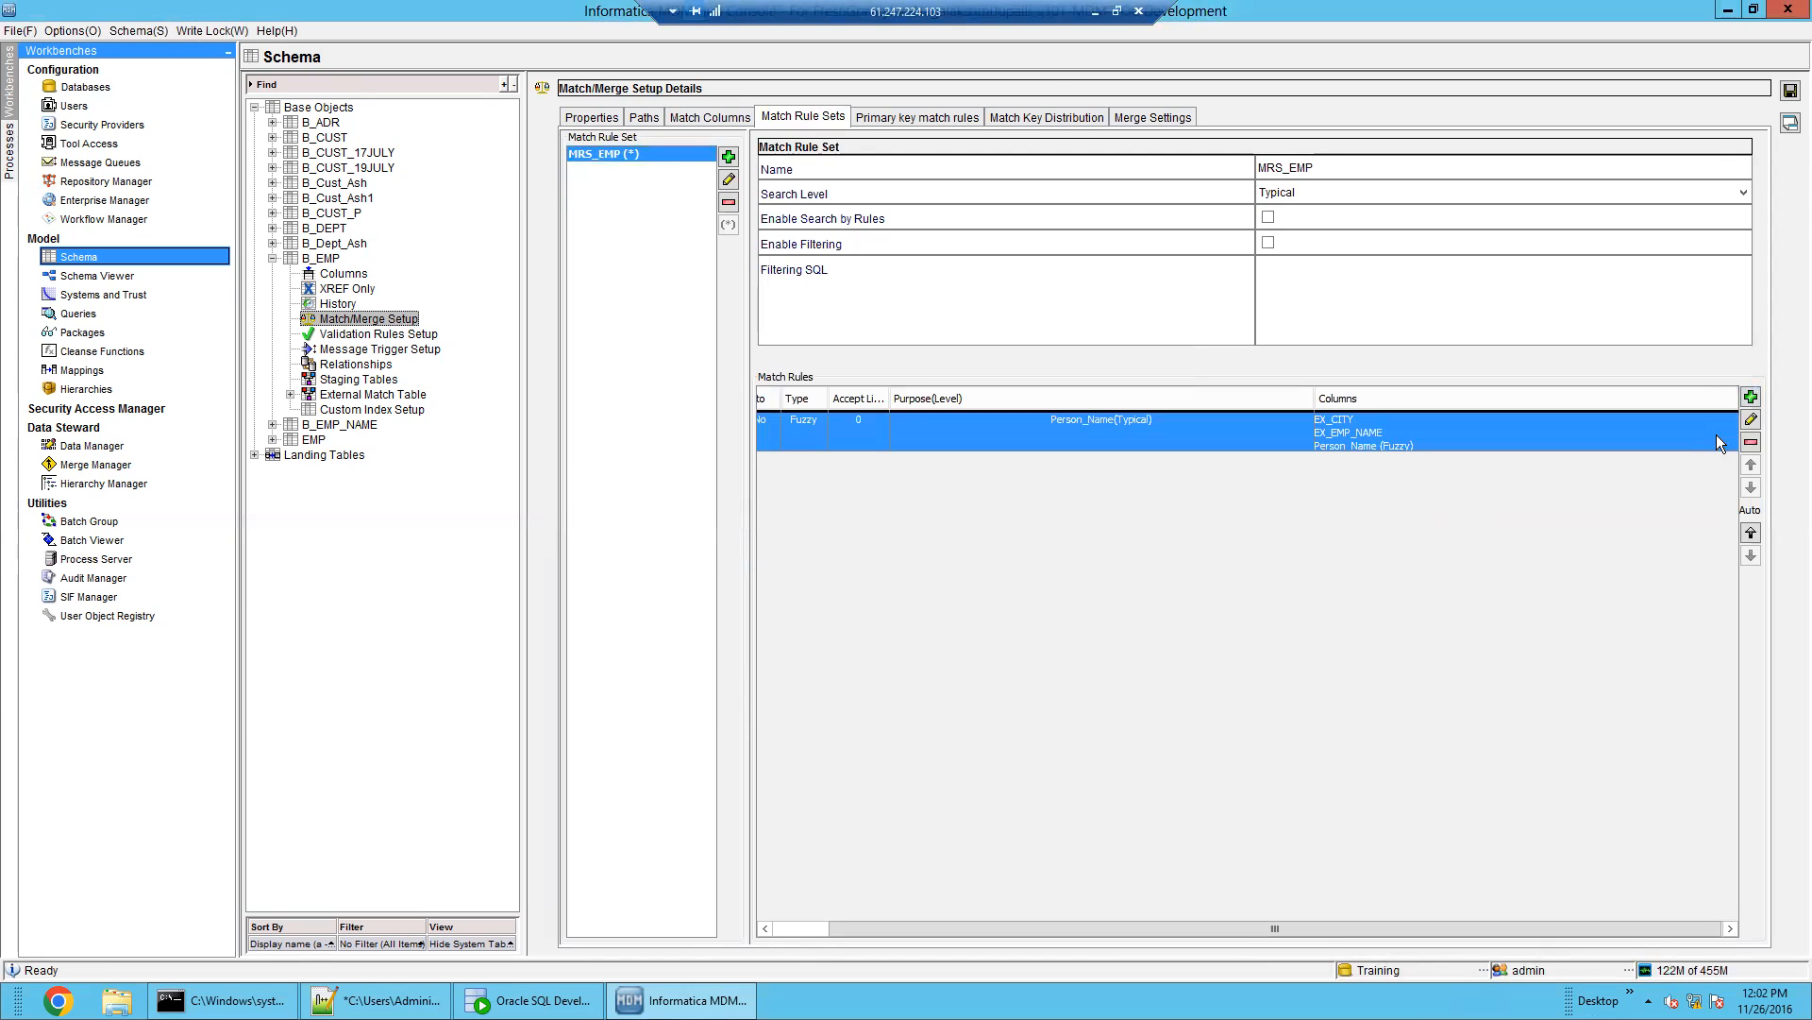
click(1751, 419)
click(687, 526)
click(679, 510)
click(682, 504)
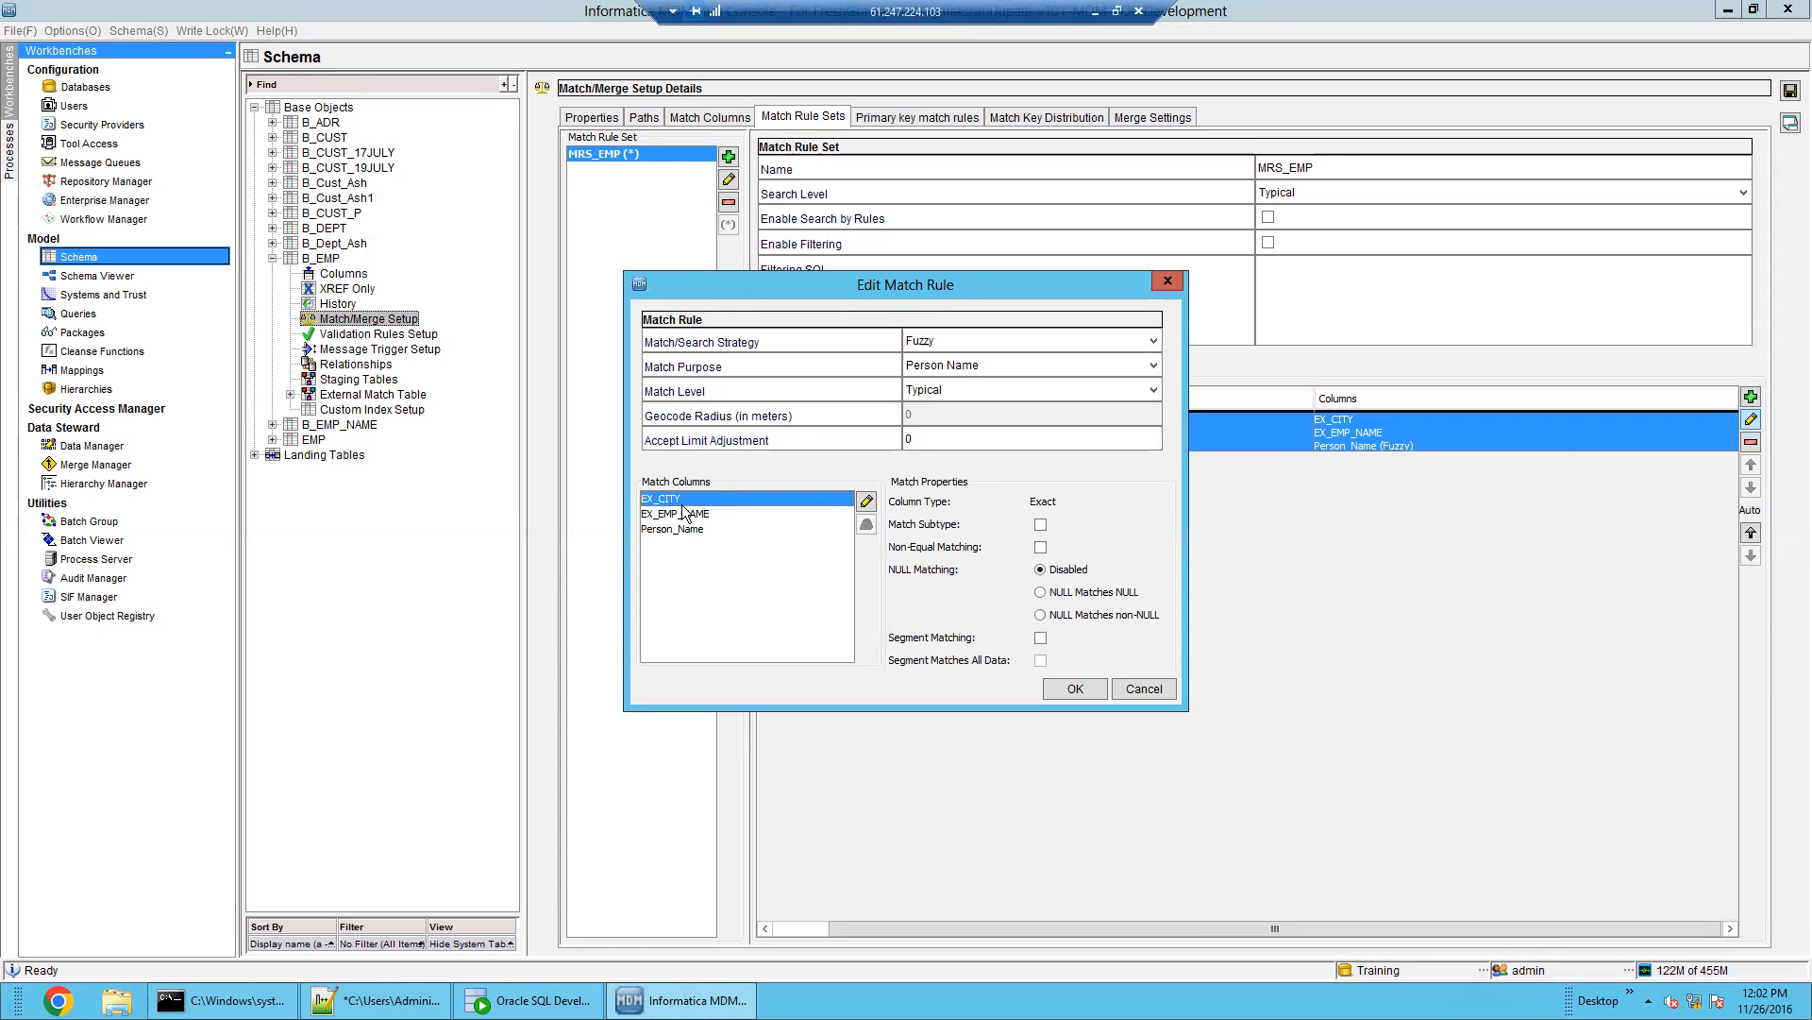
click(963, 366)
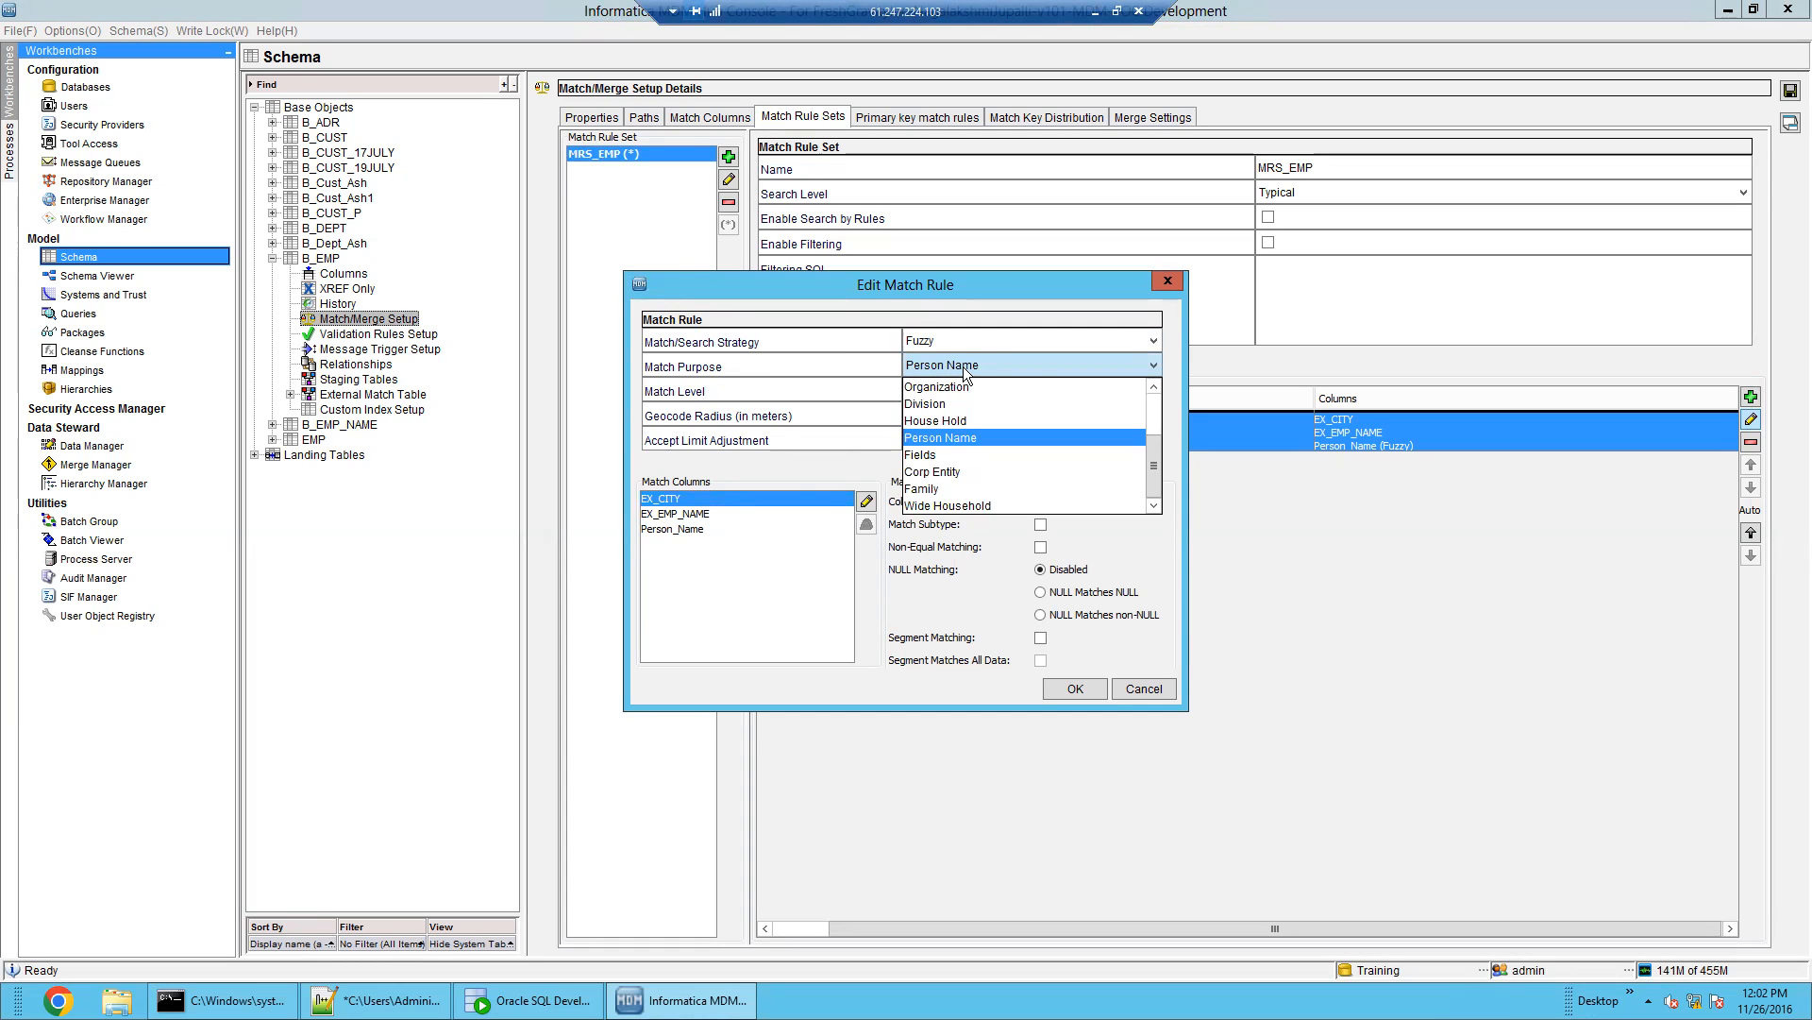
click(669, 535)
click(672, 527)
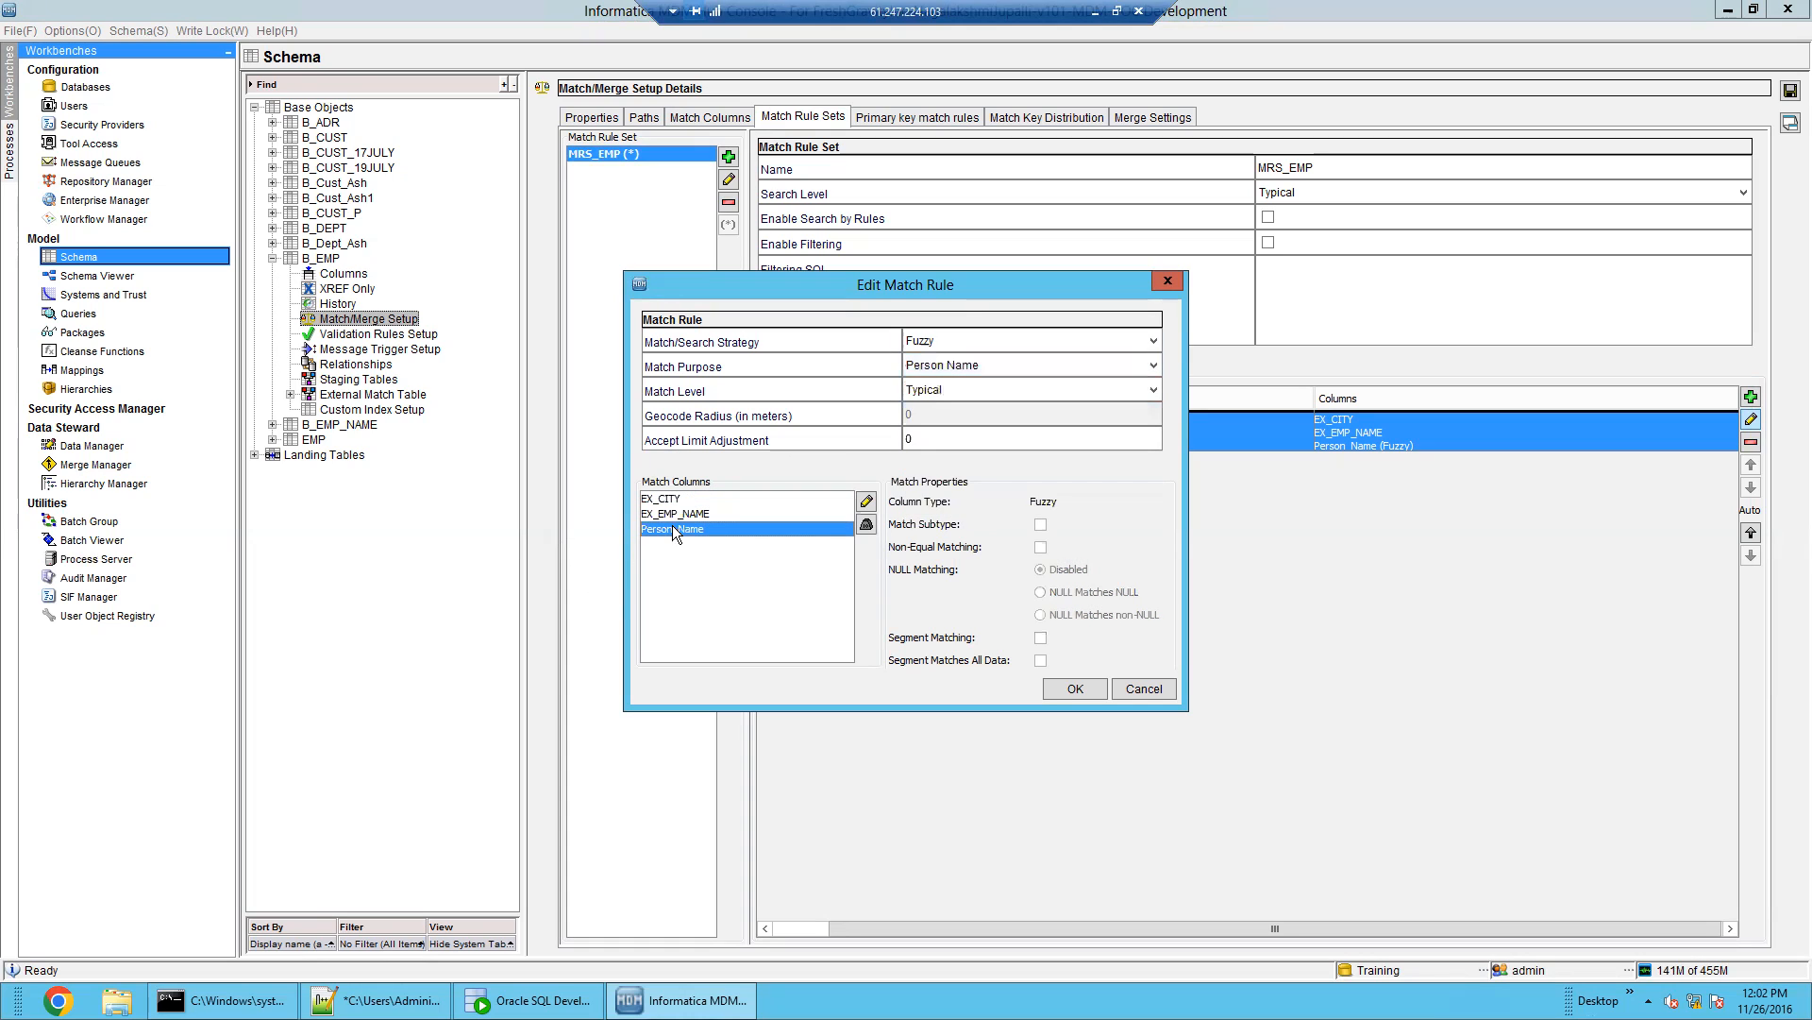
click(1057, 687)
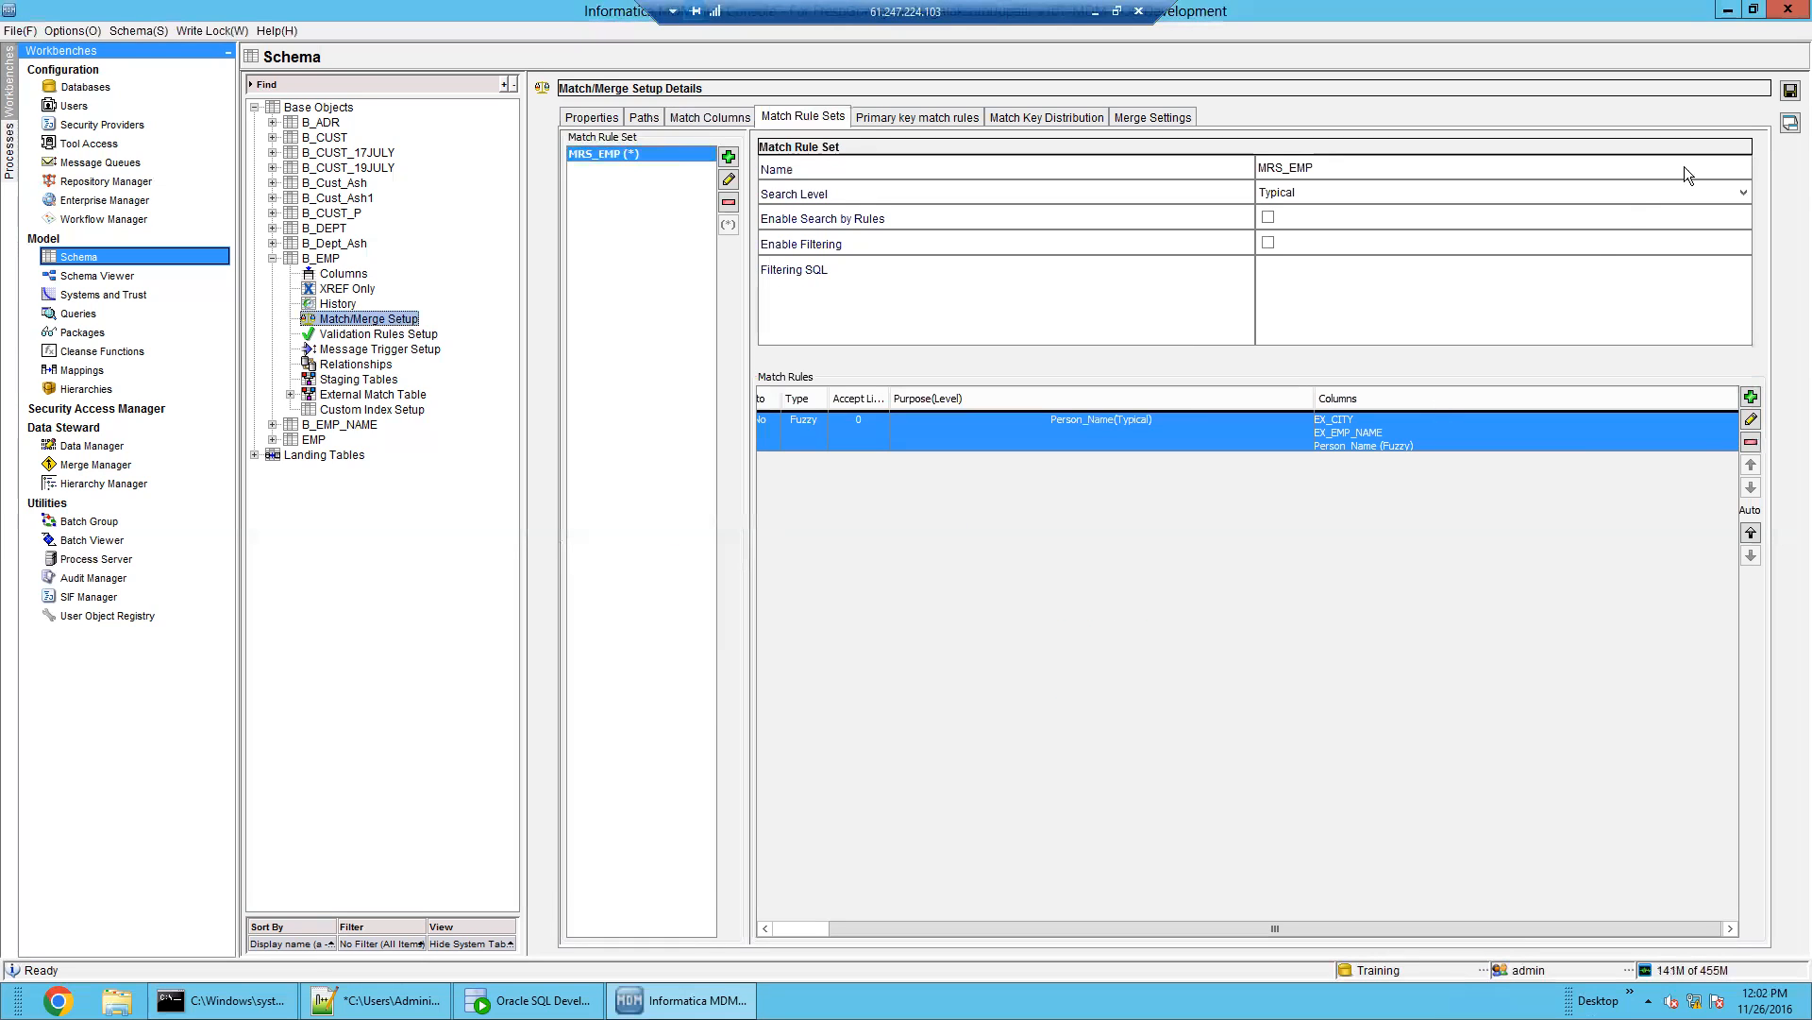
click(1791, 94)
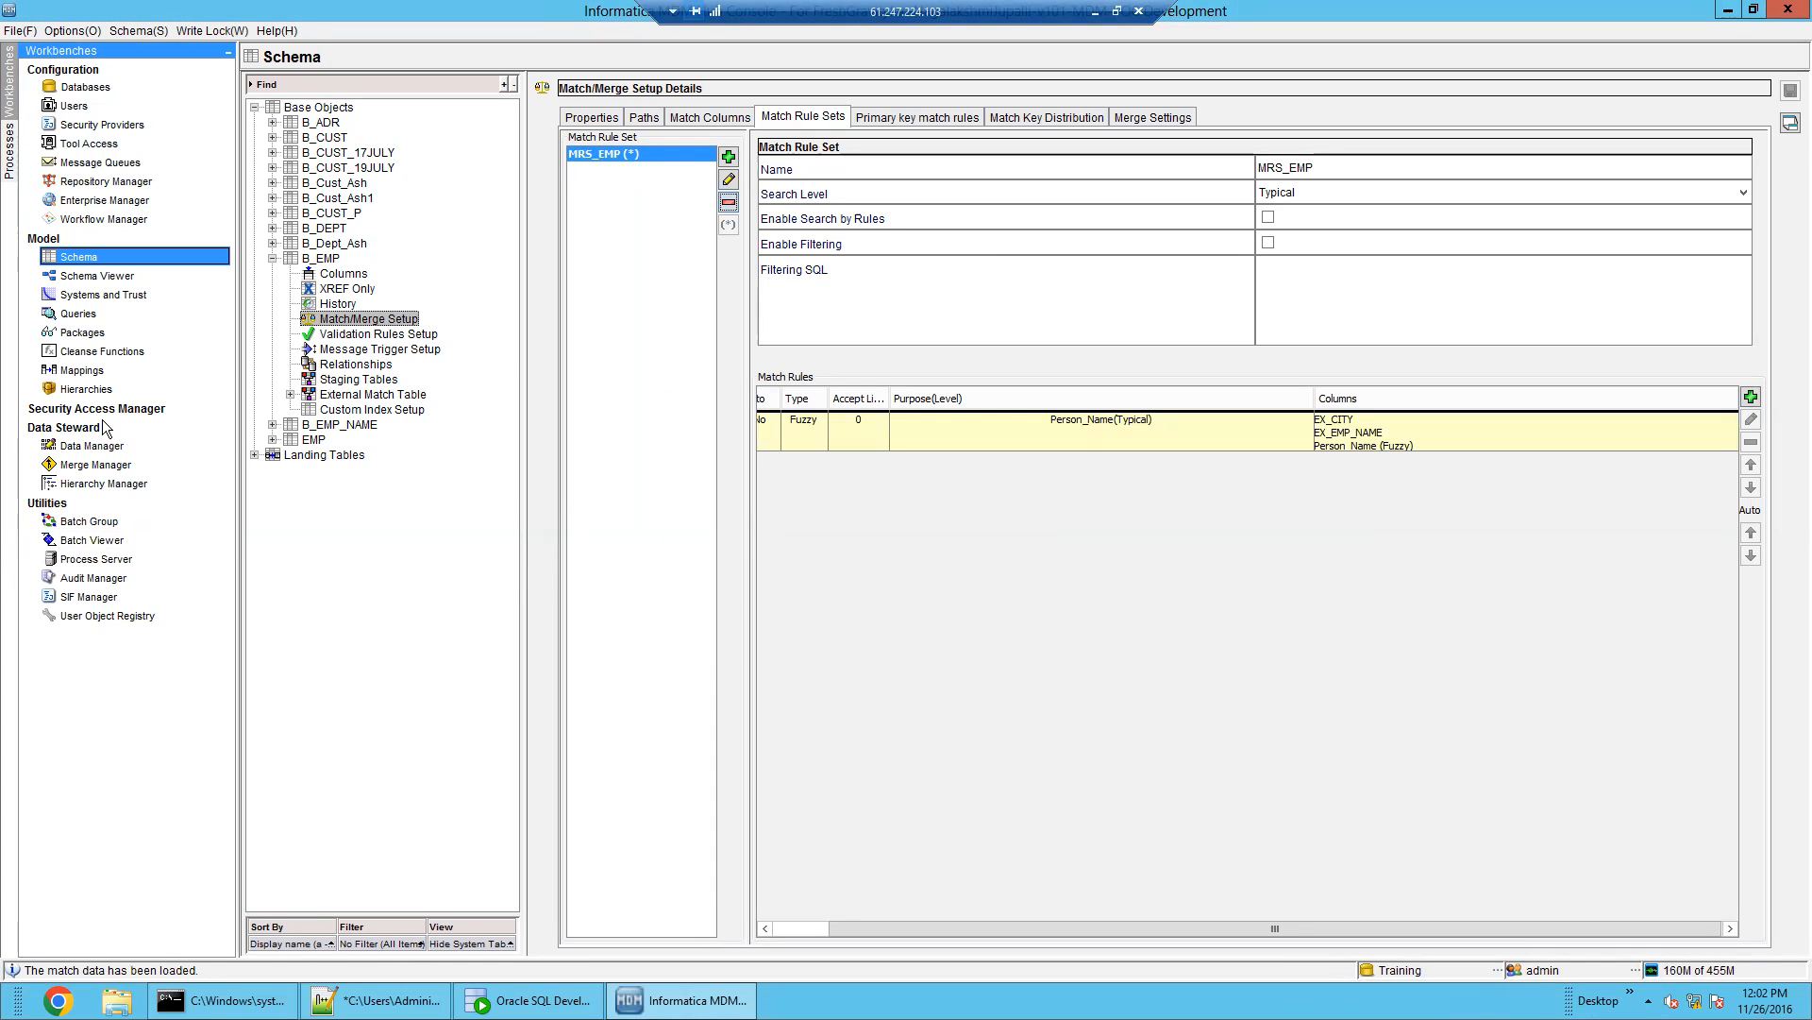
Open B_EMP in the Data Manager through its put package and show its records
click(82, 448)
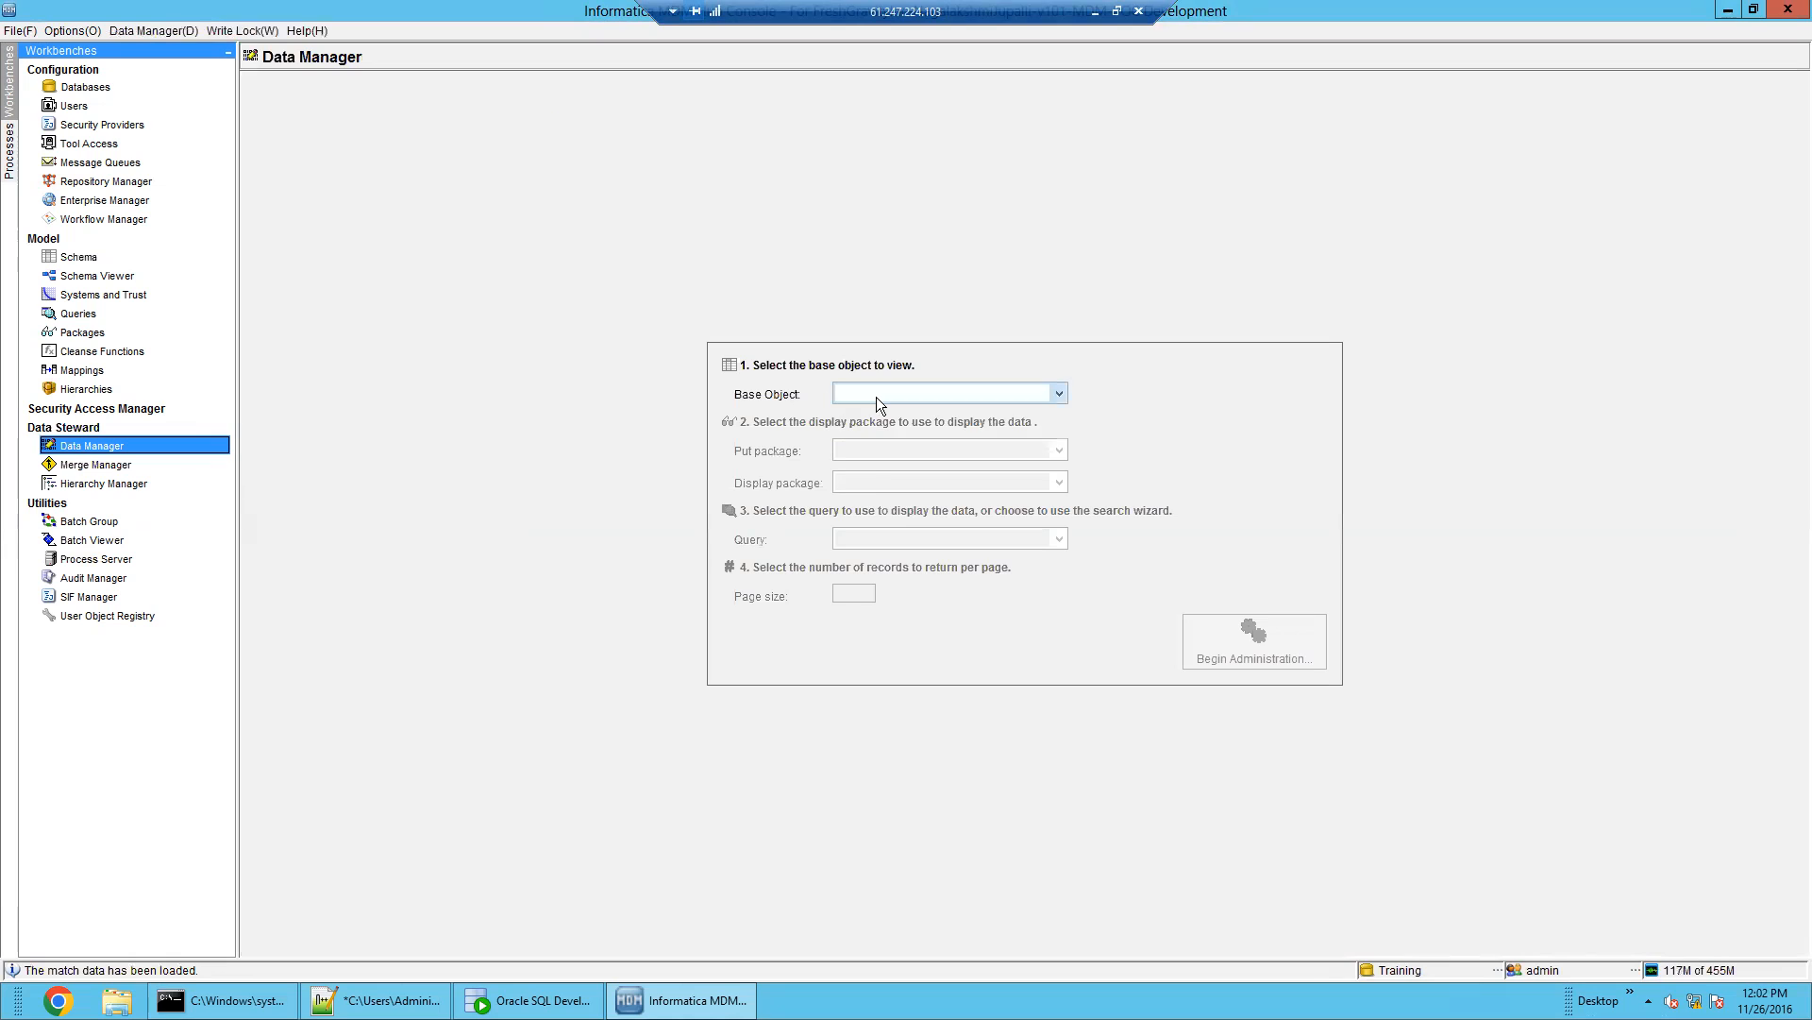
click(876, 395)
click(889, 490)
click(910, 482)
click(914, 489)
click(1270, 650)
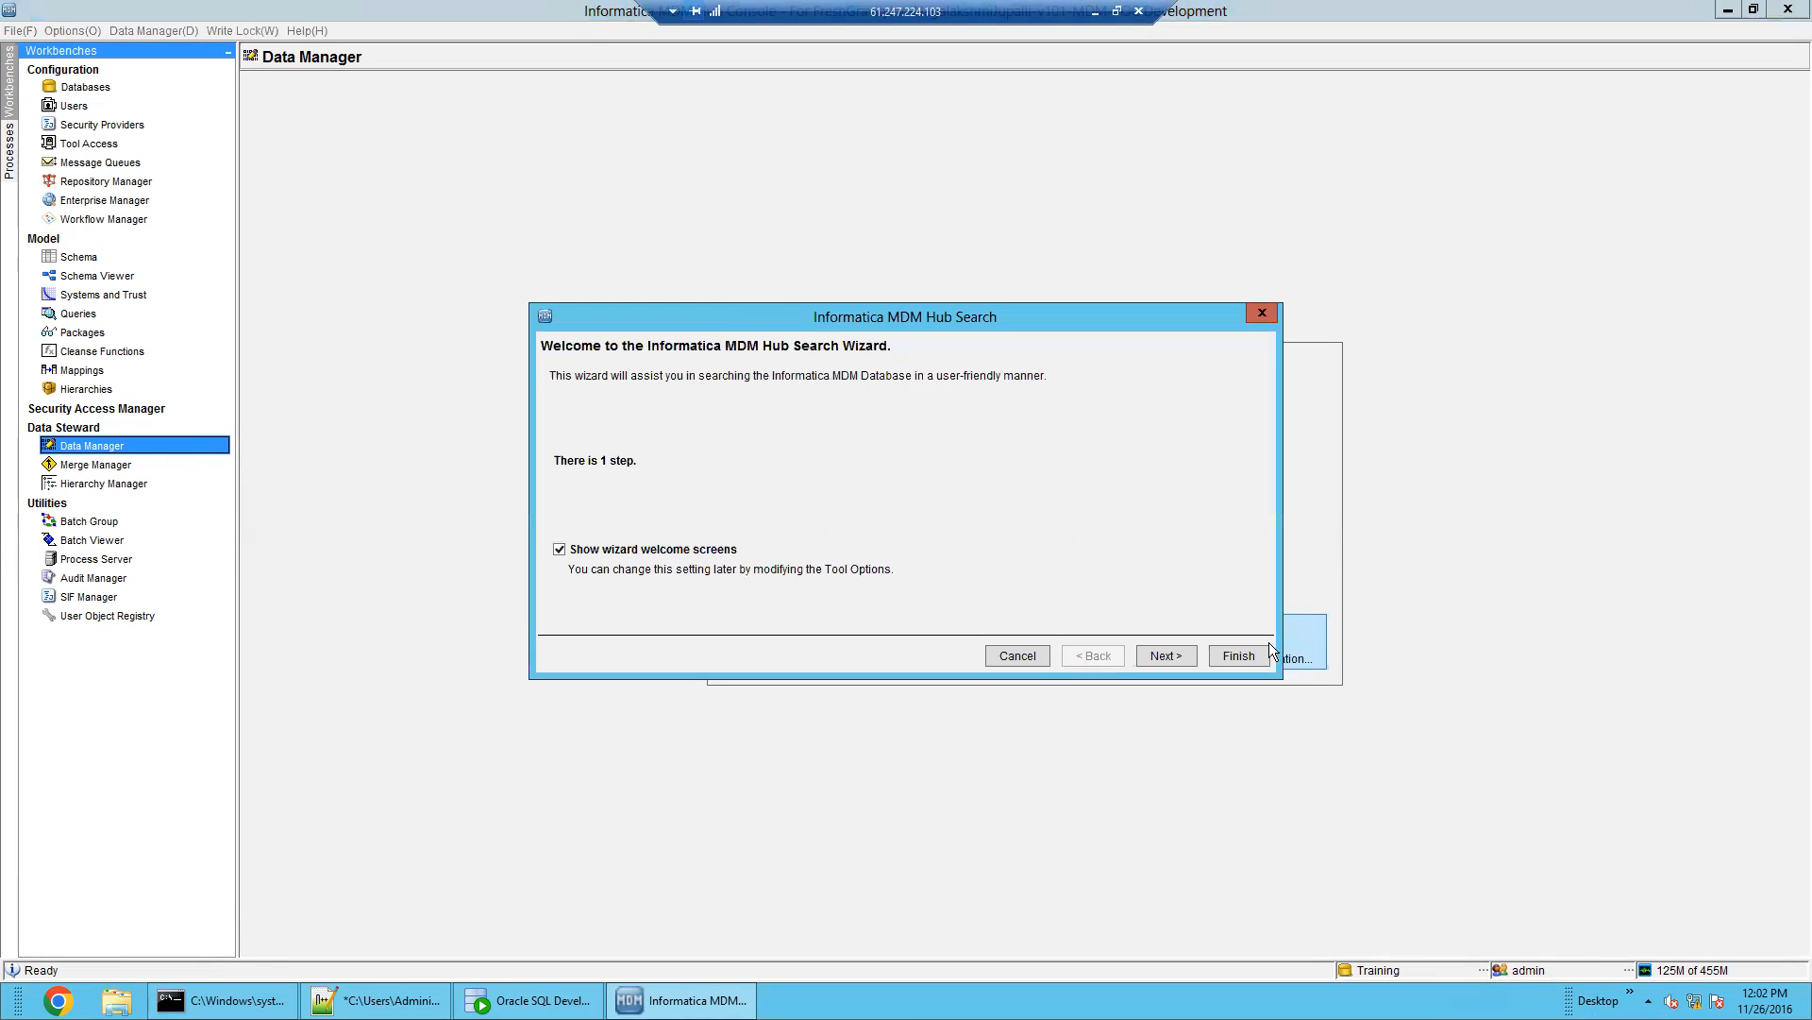
click(1236, 653)
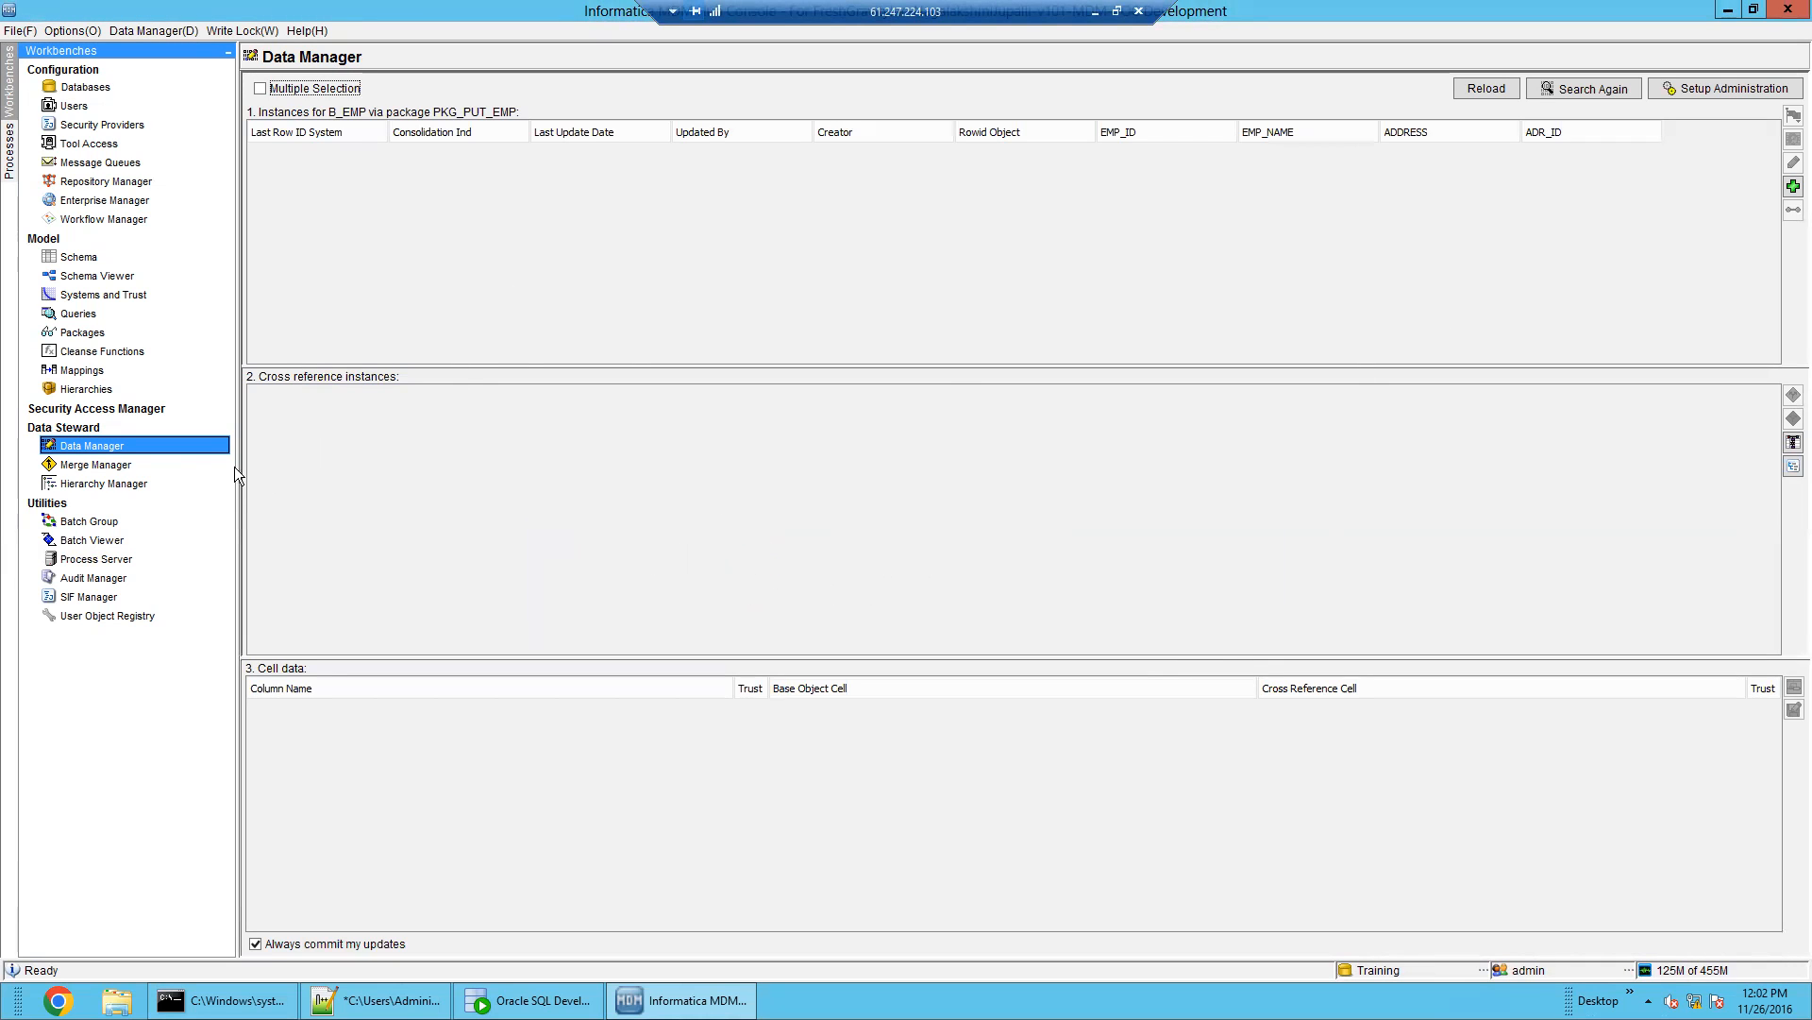
Add a B_EMP record with ID 1, an employee name and city DELH; cancel when ADR_ID is required
click(1793, 186)
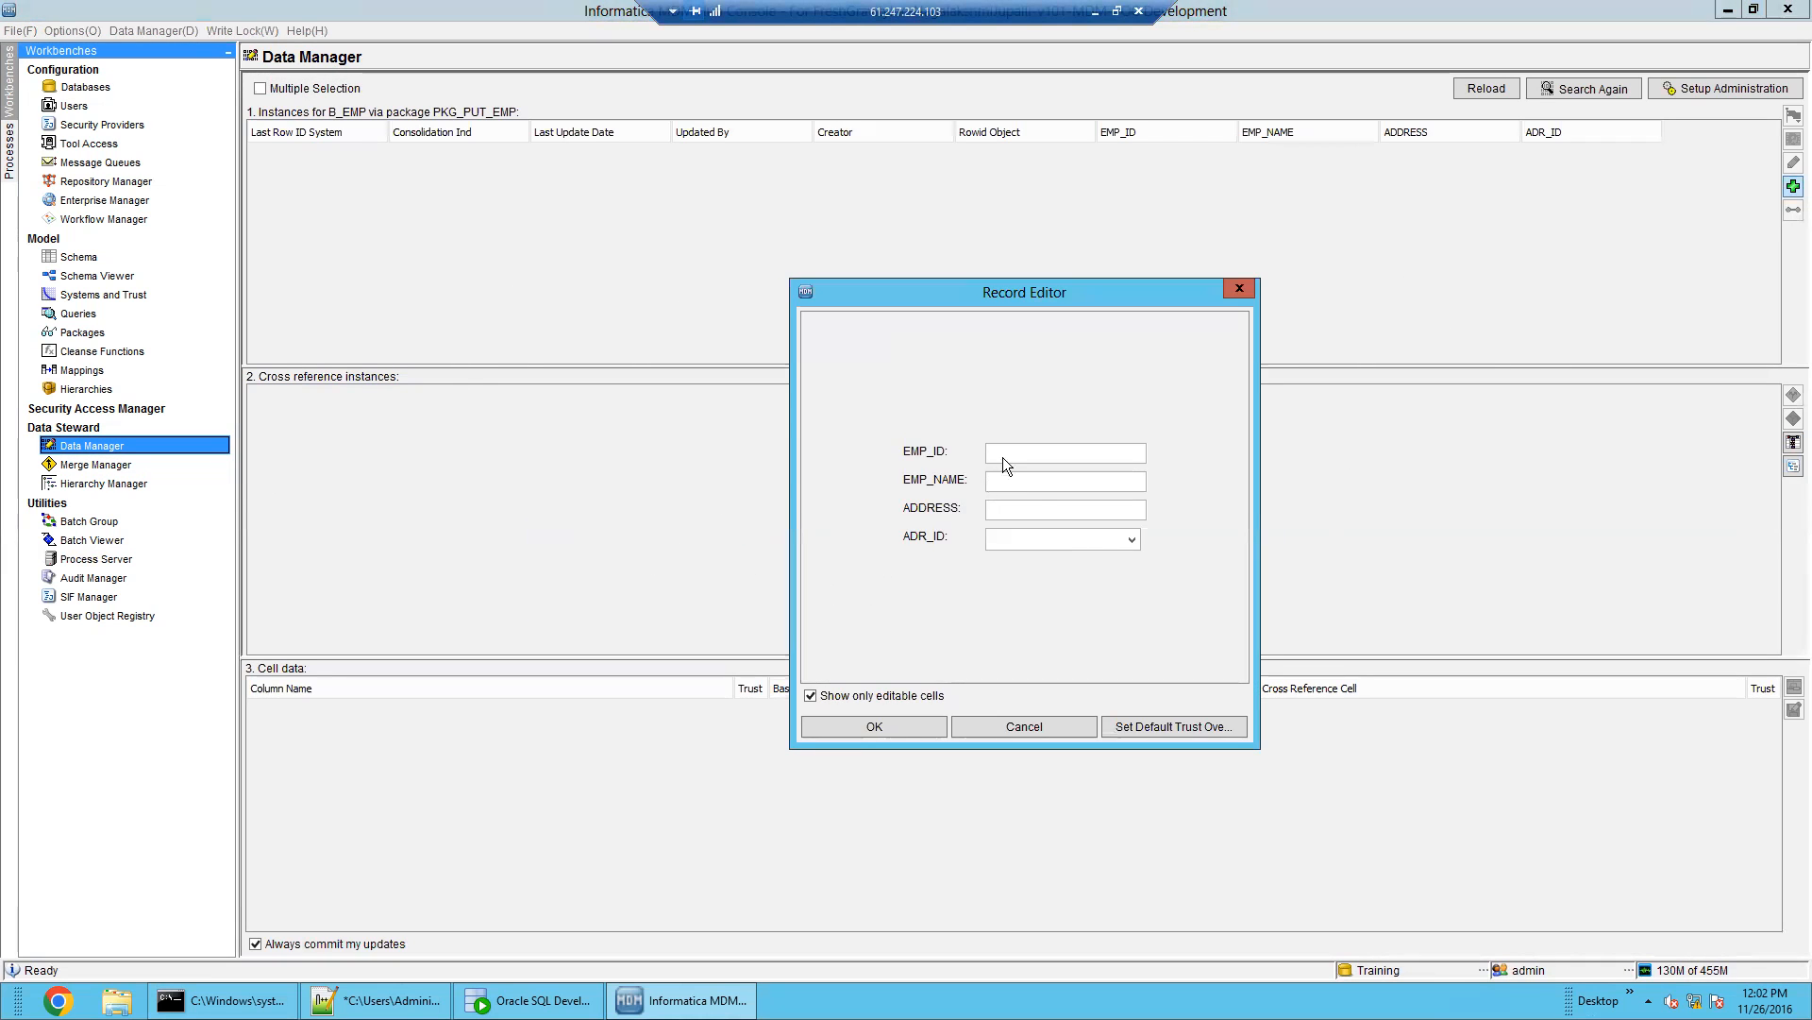
text(1)
click(1037, 481)
text(DELHI)
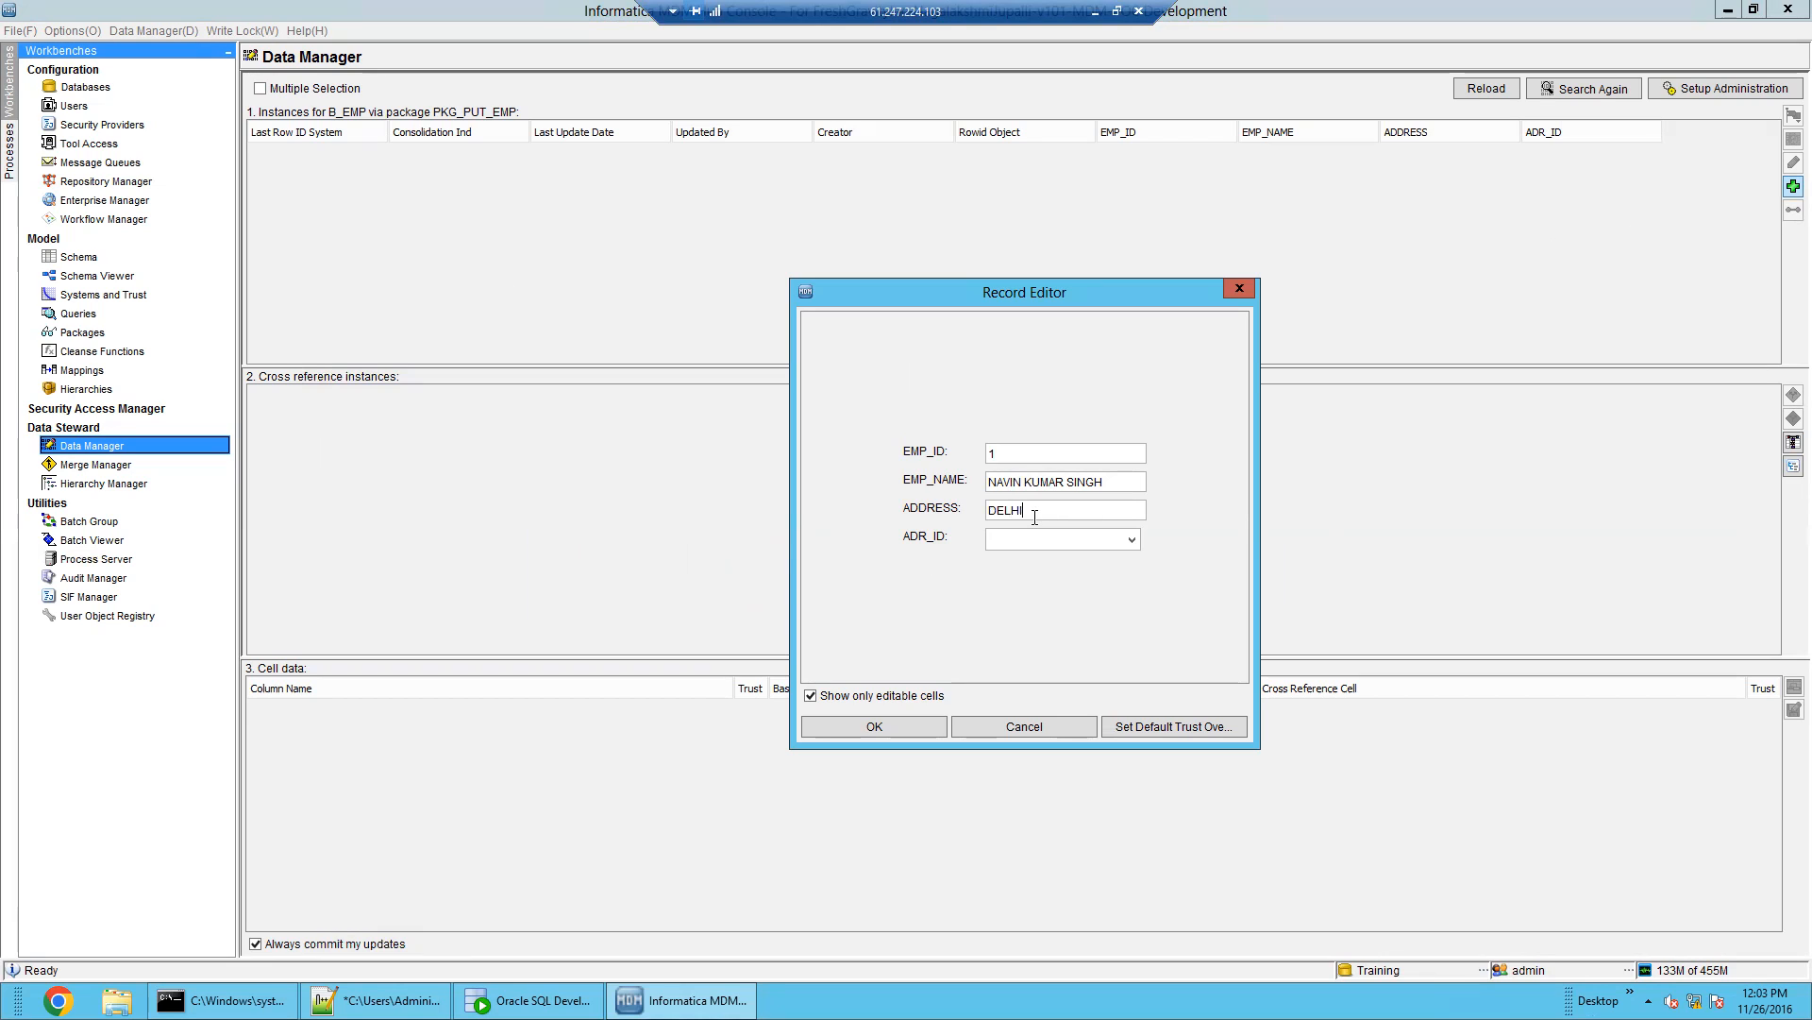
click(1046, 530)
click(1046, 531)
click(890, 725)
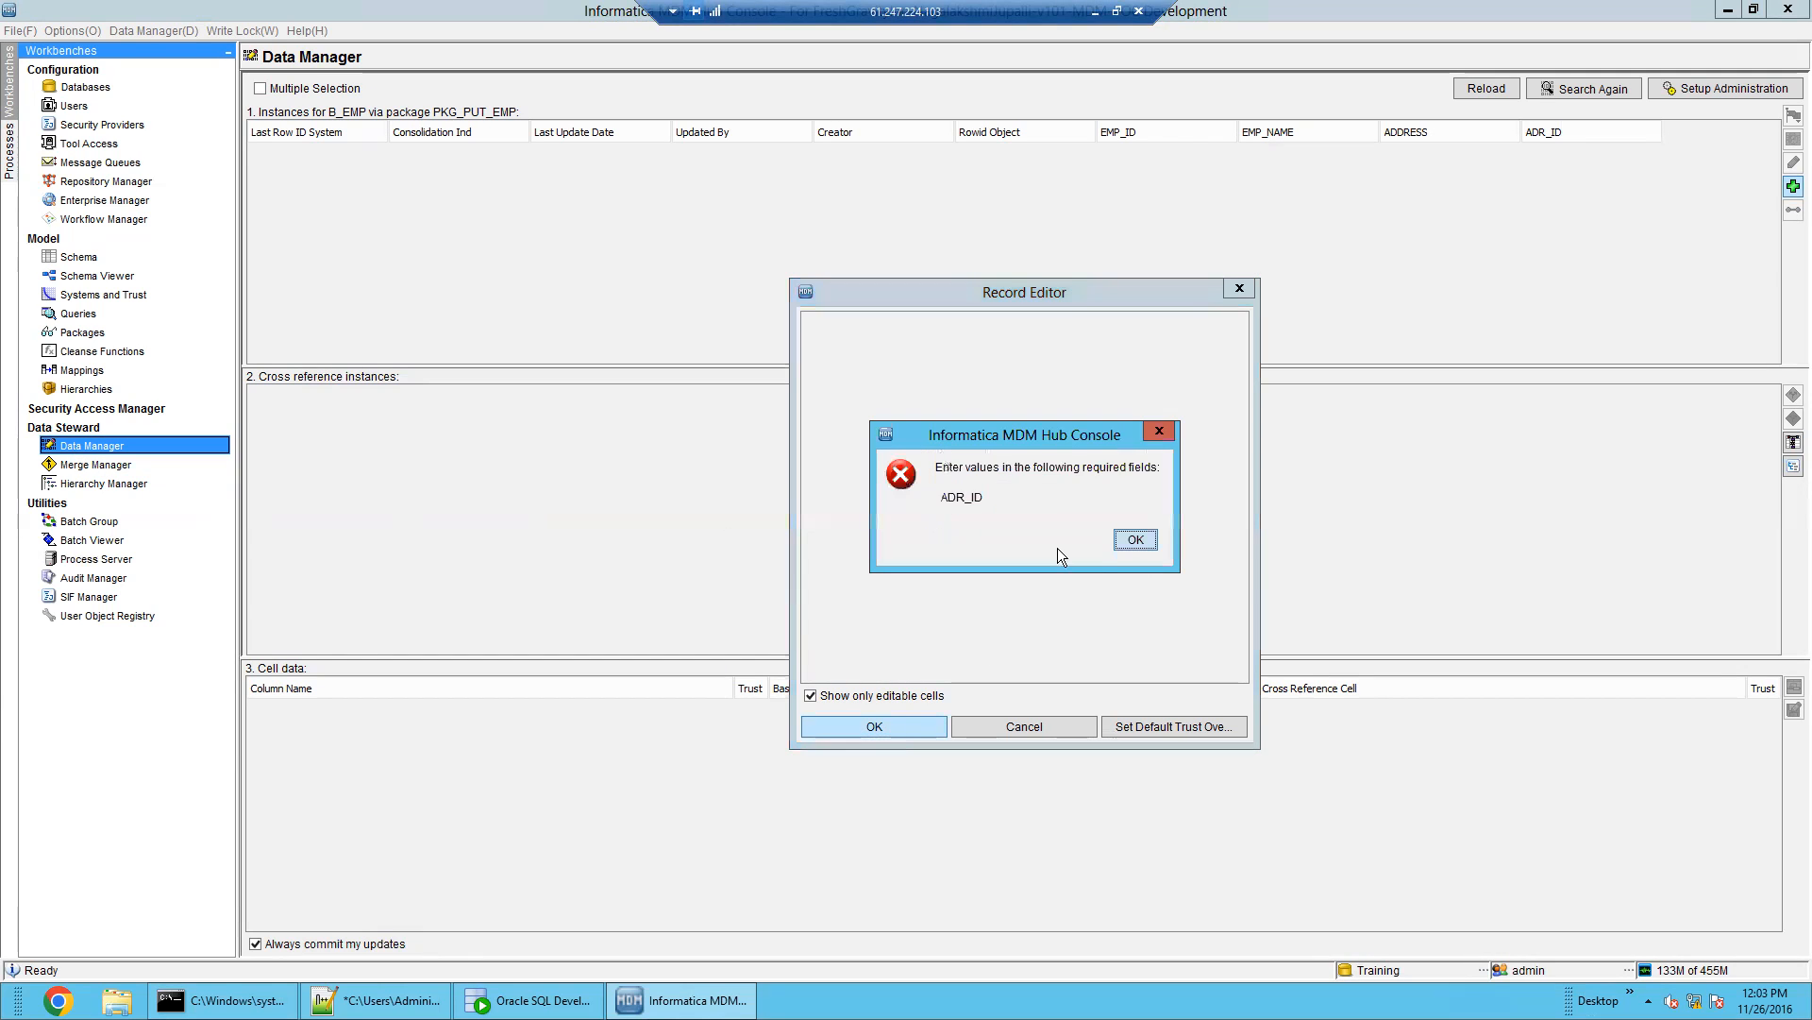
click(1025, 542)
click(1029, 726)
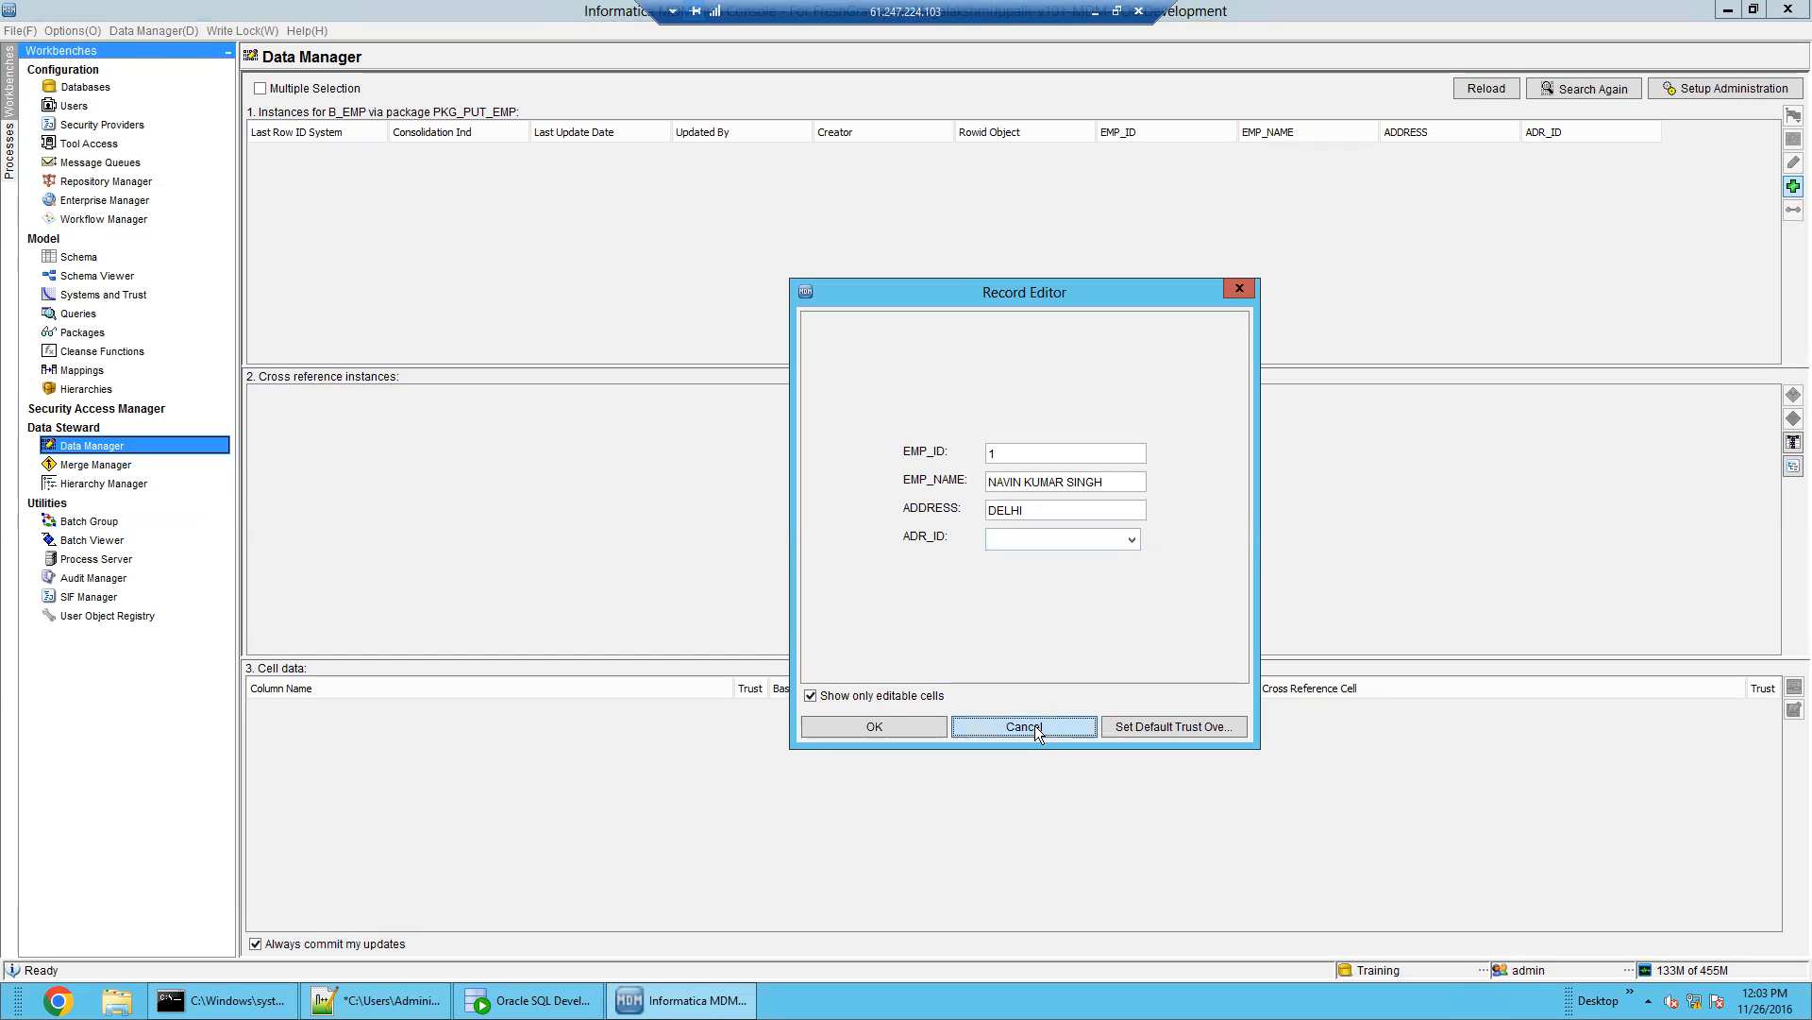
click(87, 315)
Create the ADR query group in the Queries workbench
right_click(304, 182)
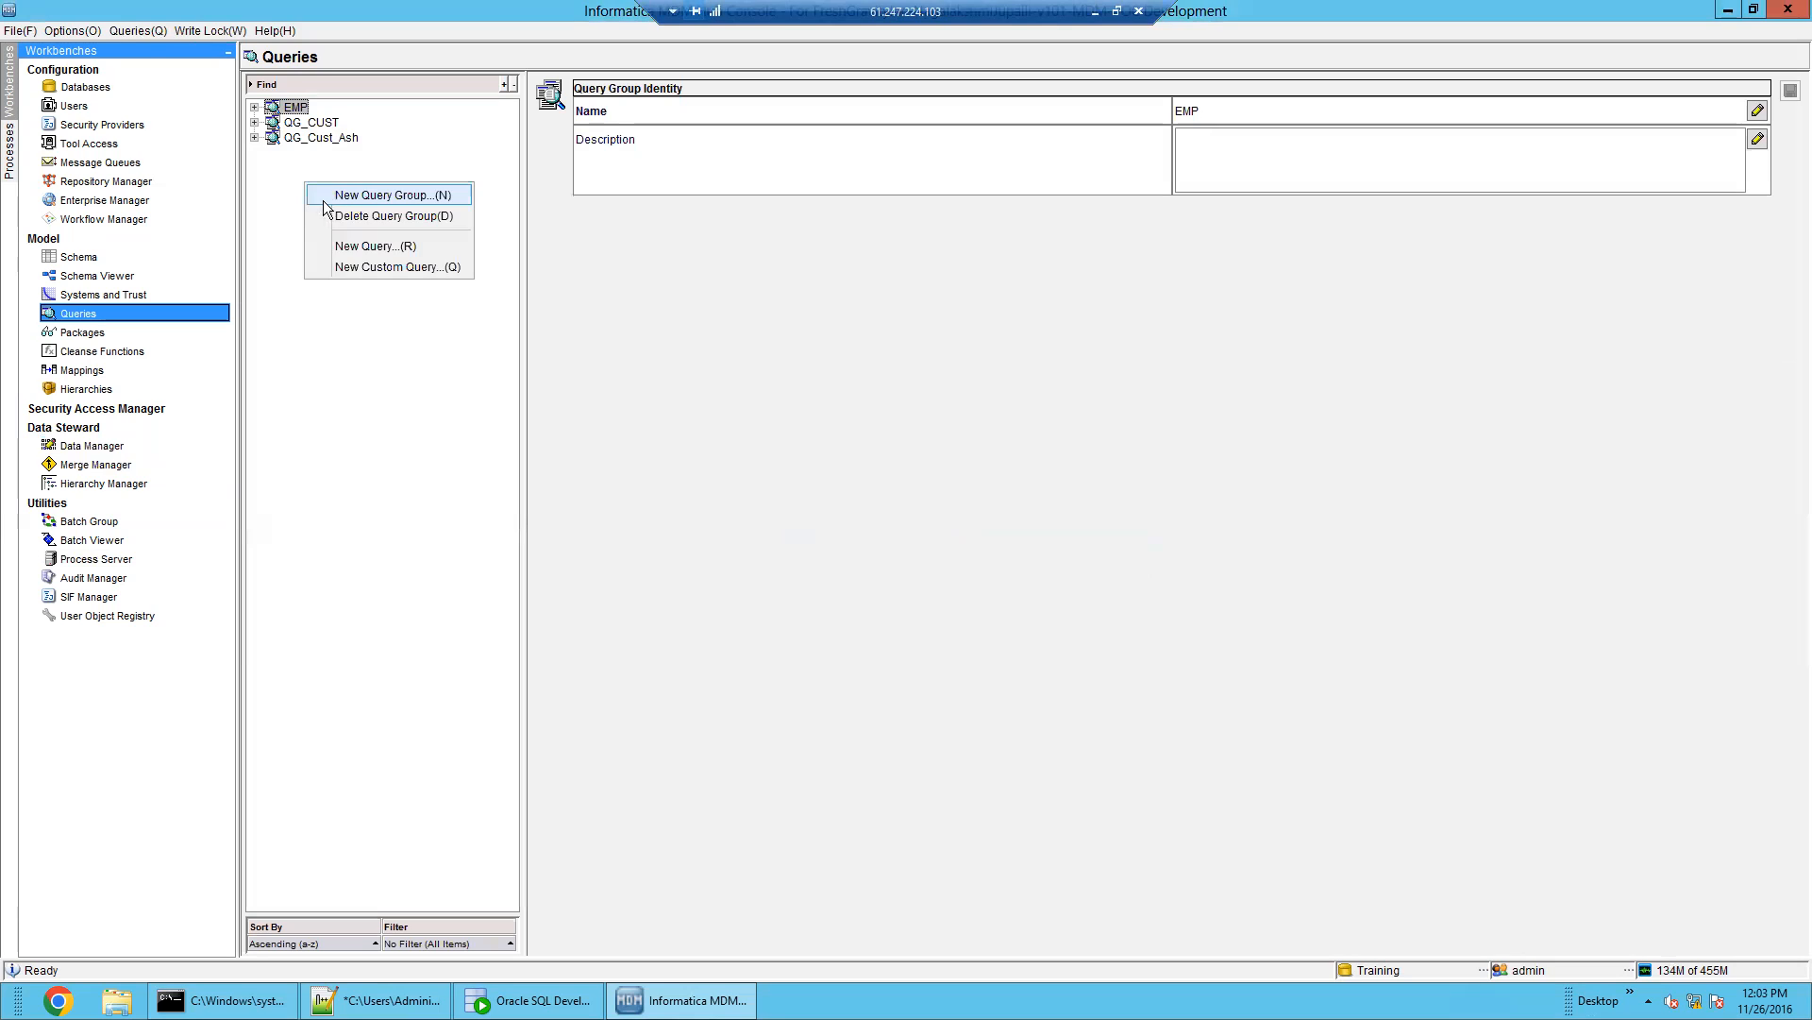
click(366, 195)
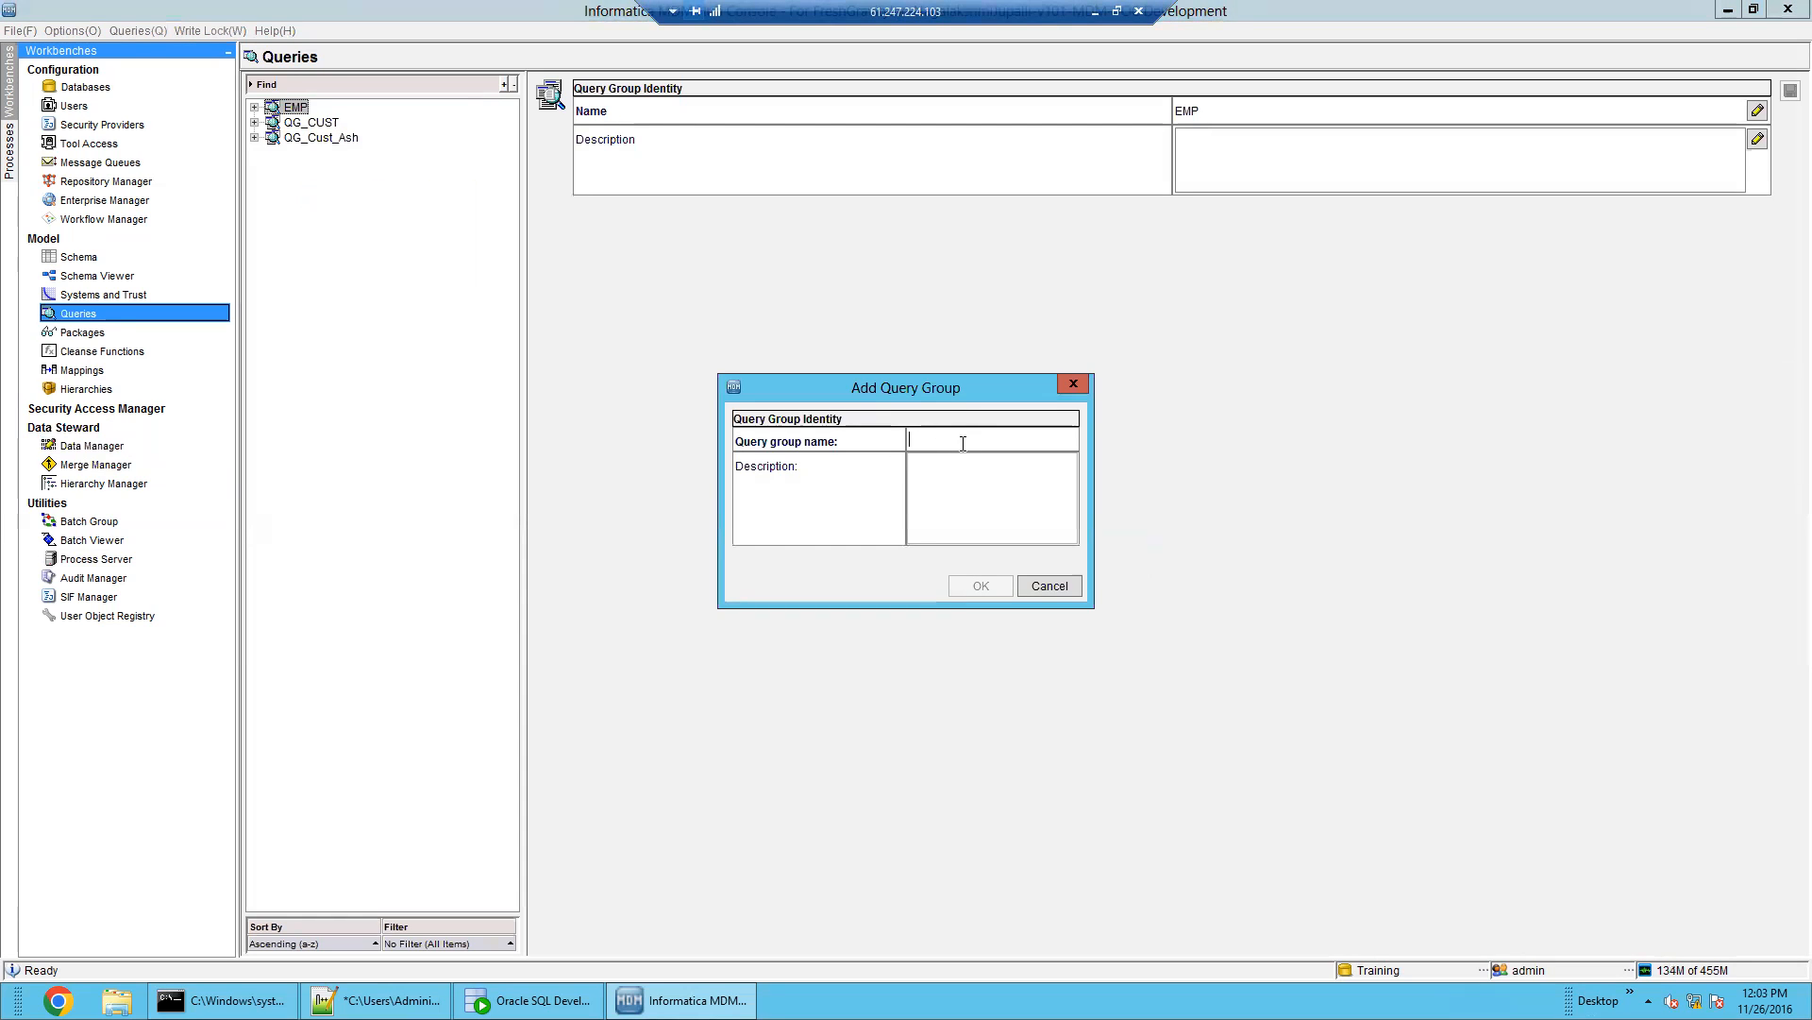
text(EMP)
click(982, 585)
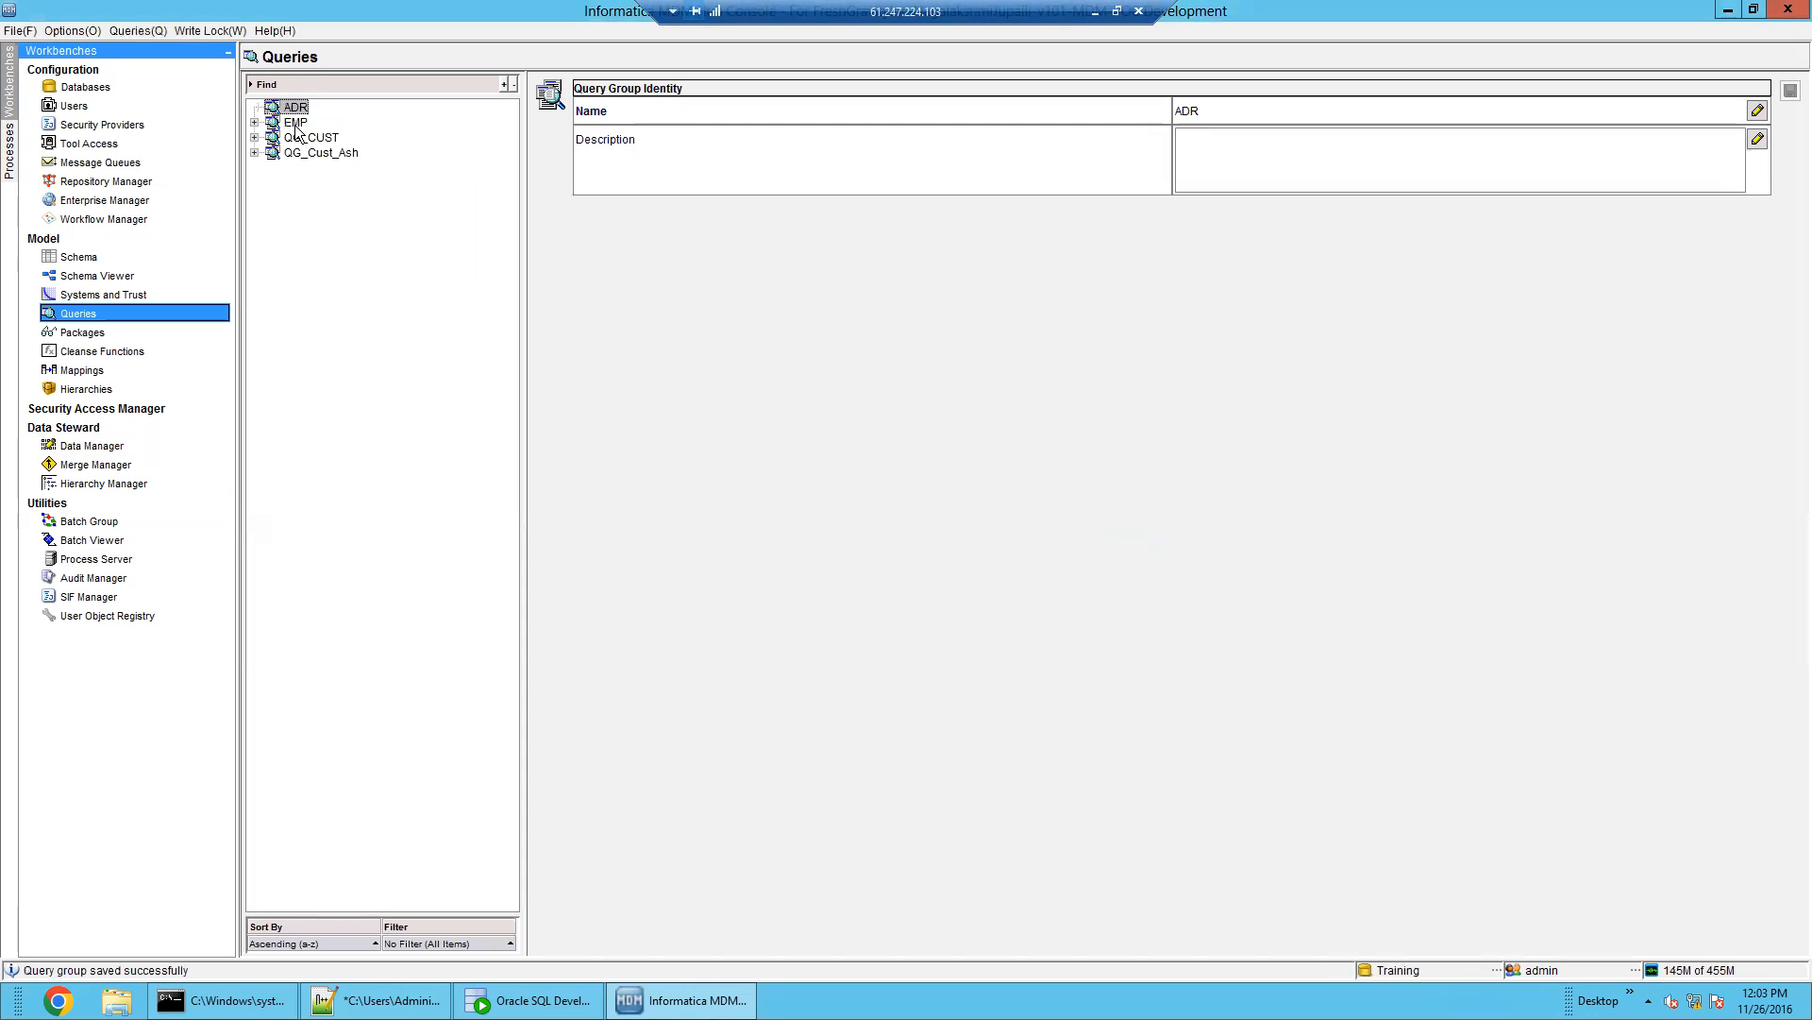
Add query Q_ADR to the ADR group with B_ADR as its primary table
right_click(292, 113)
click(342, 178)
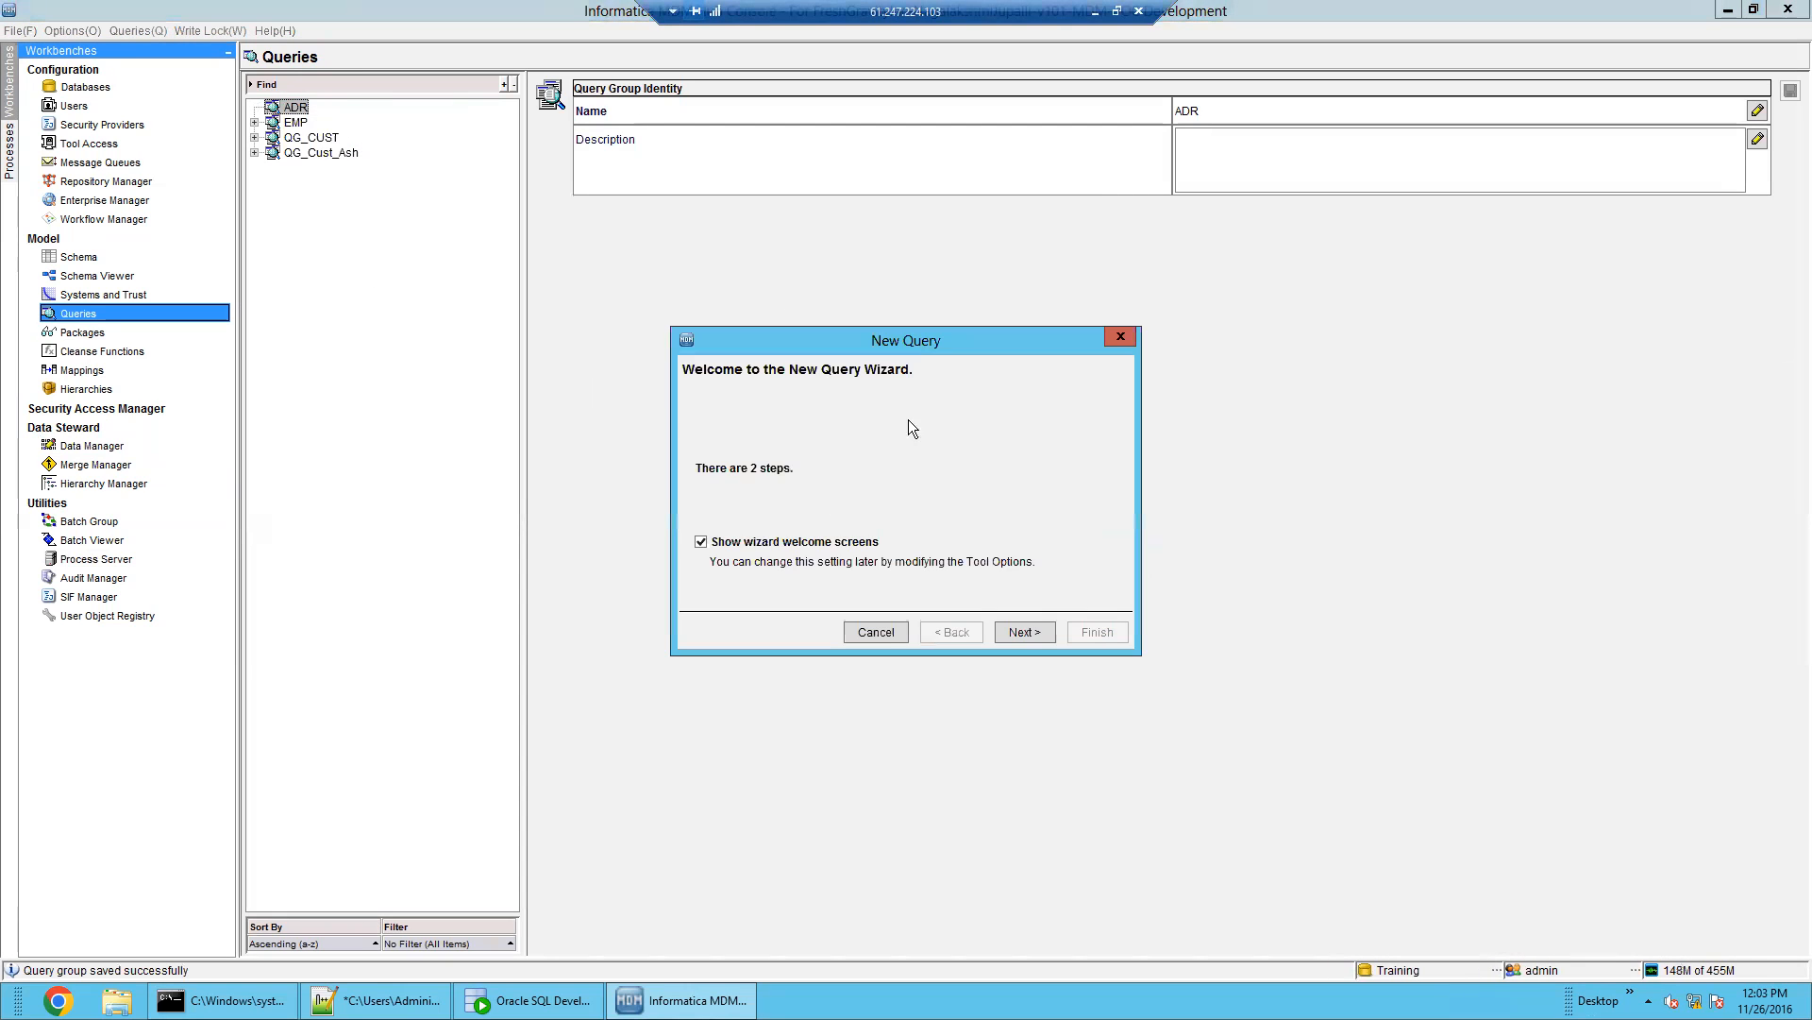
click(1038, 632)
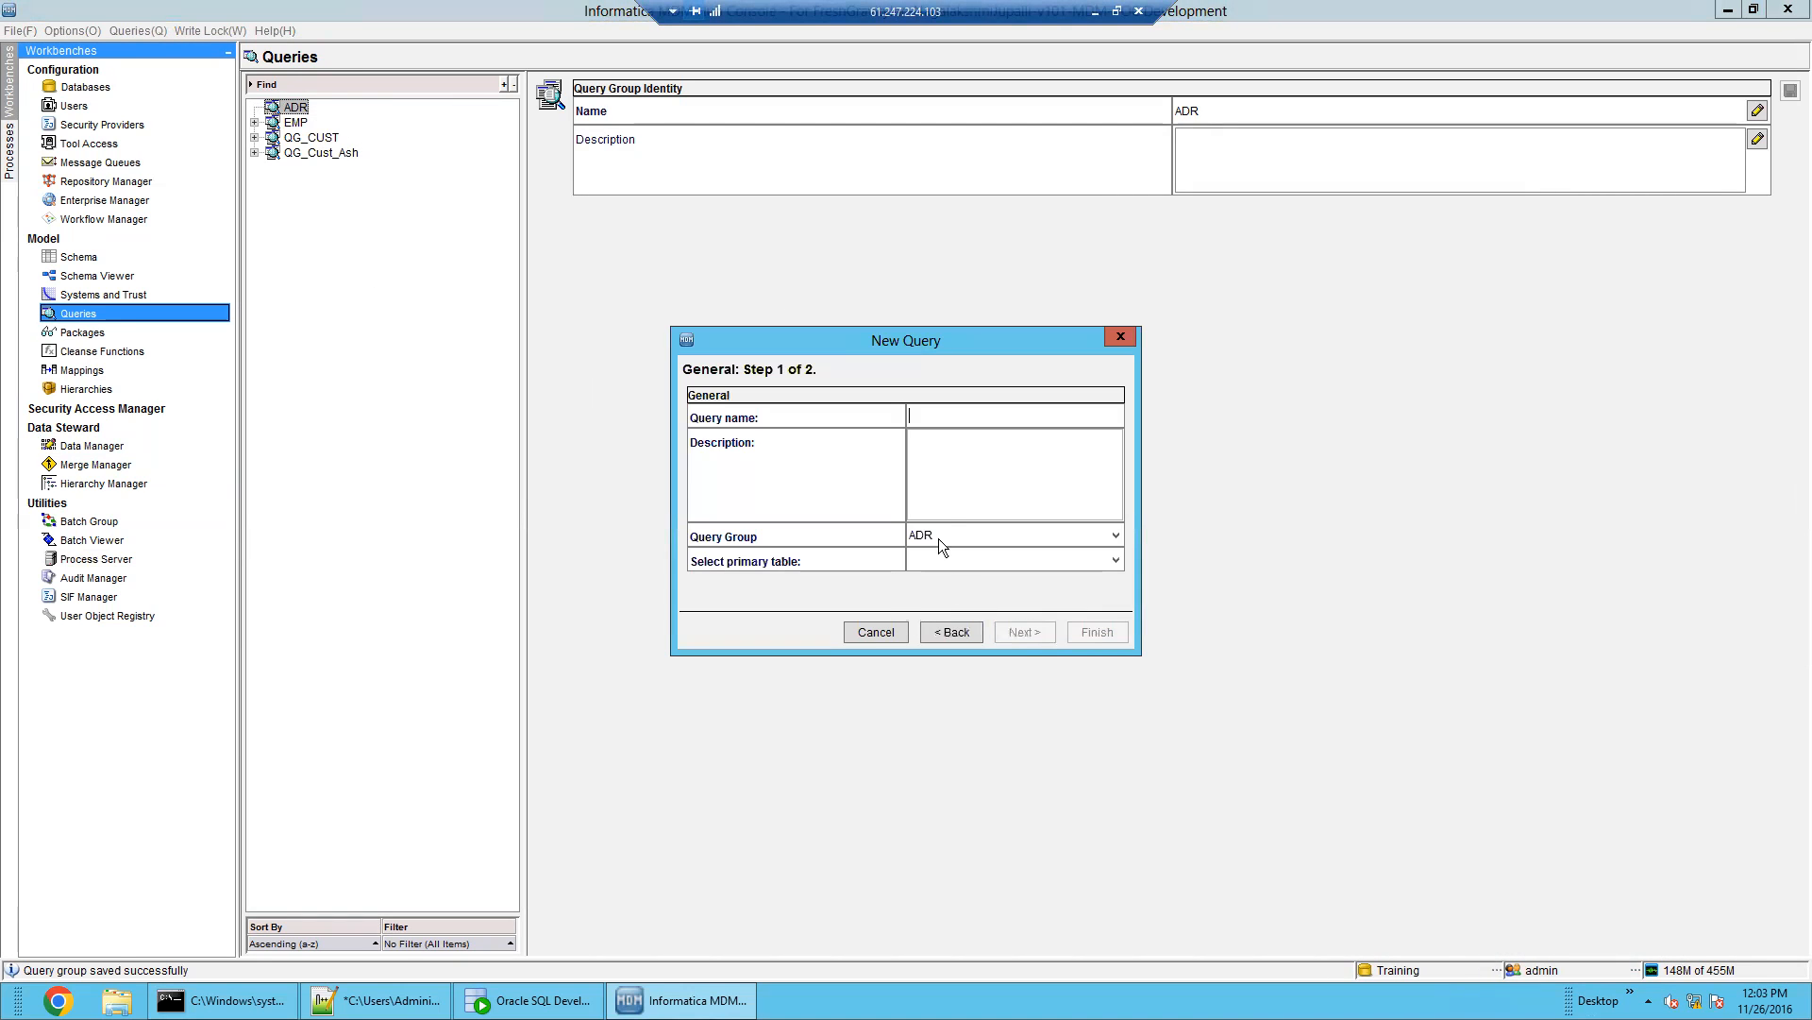
click(963, 419)
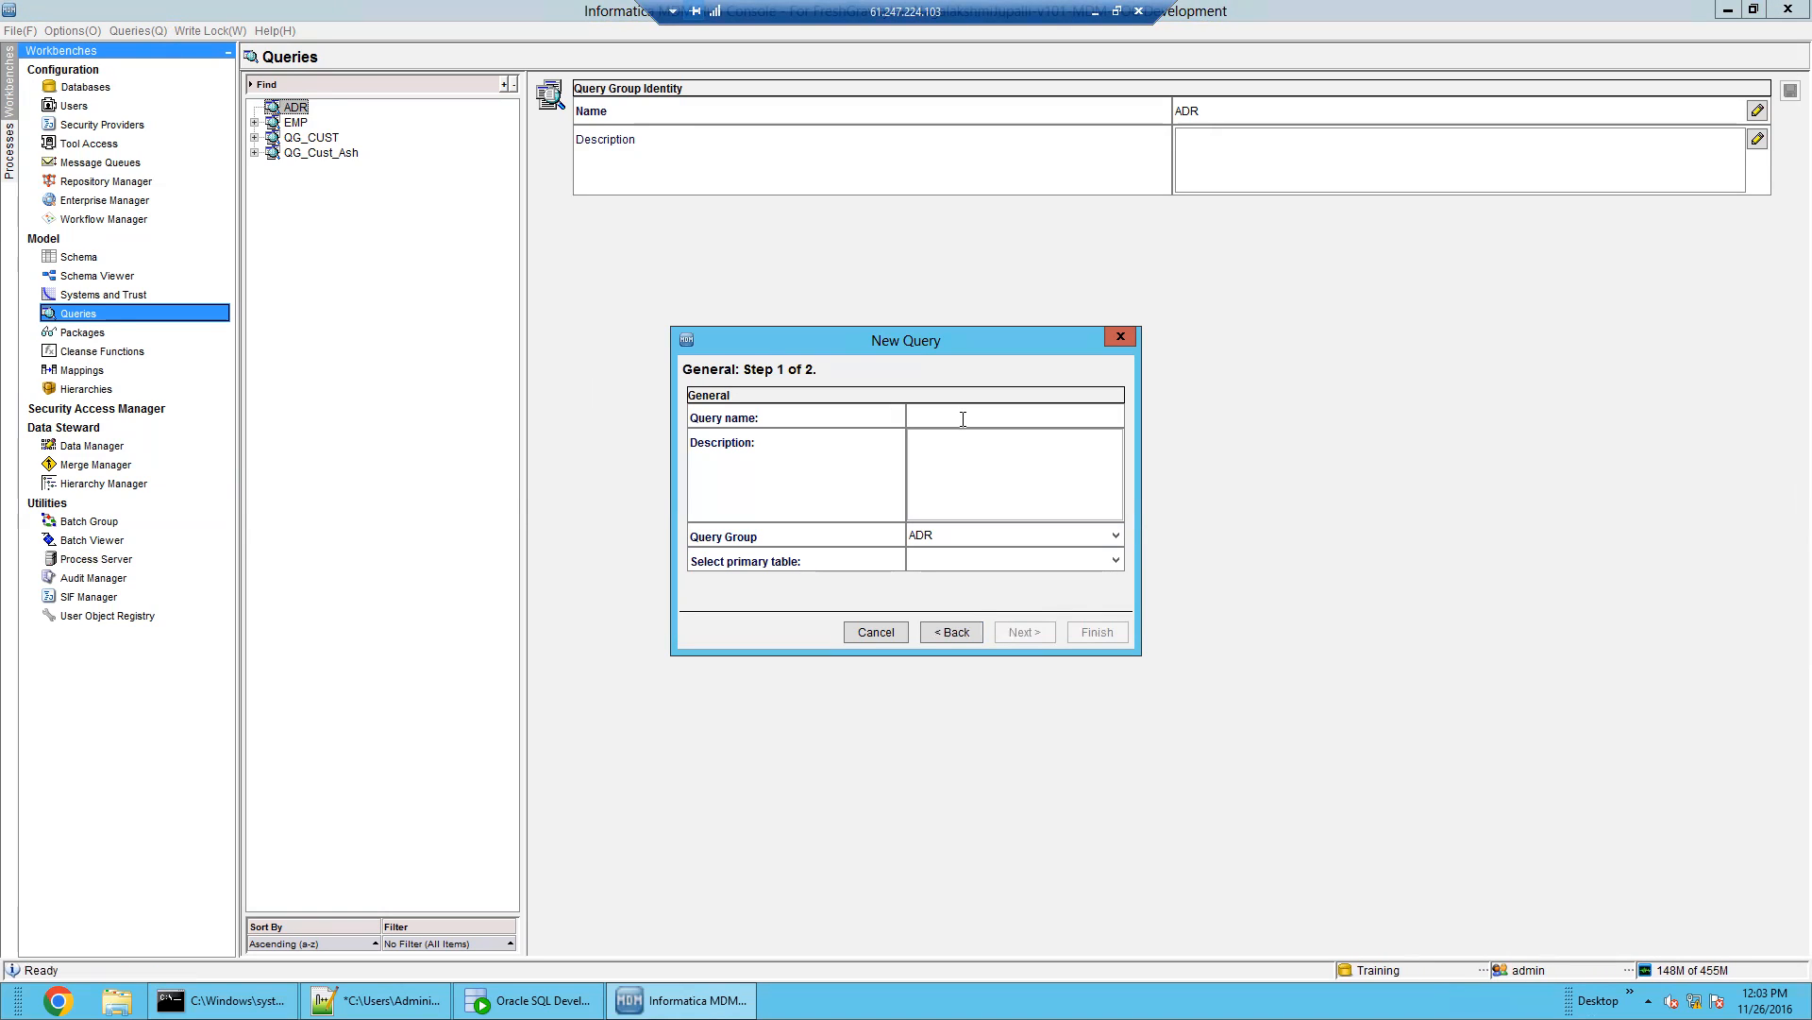
text(Q_ADR)
click(1027, 559)
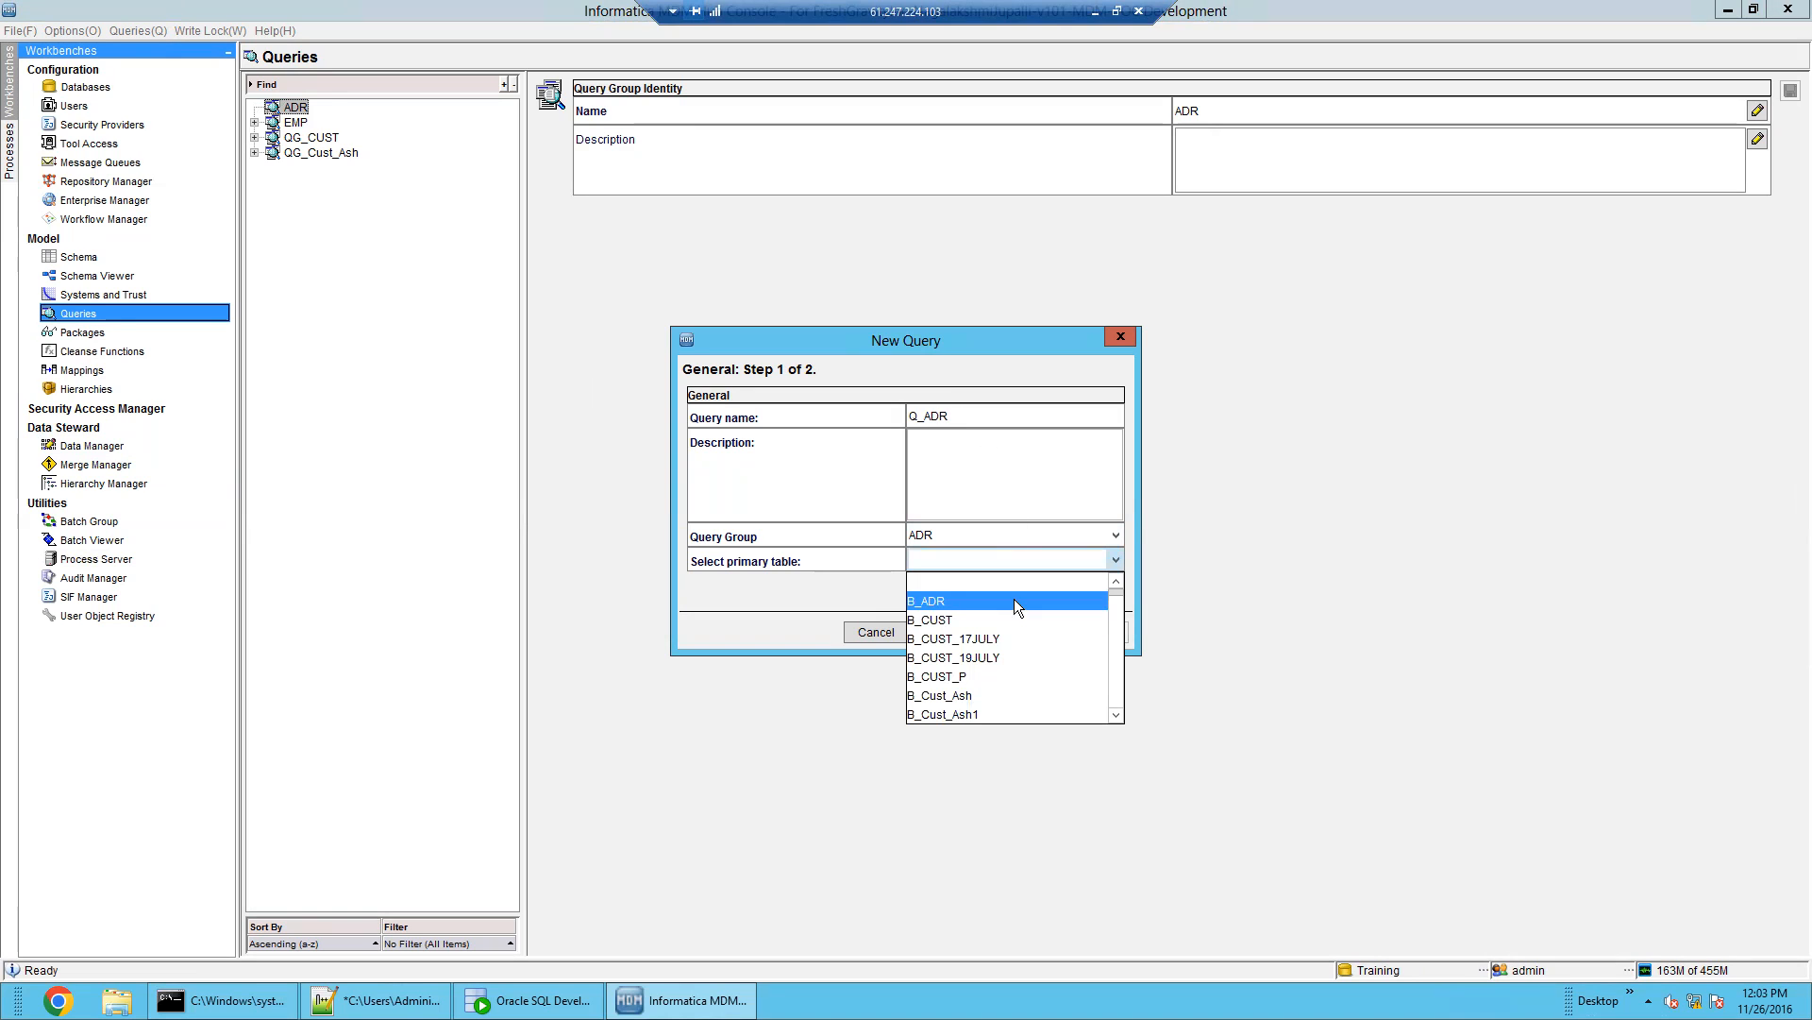
click(1014, 601)
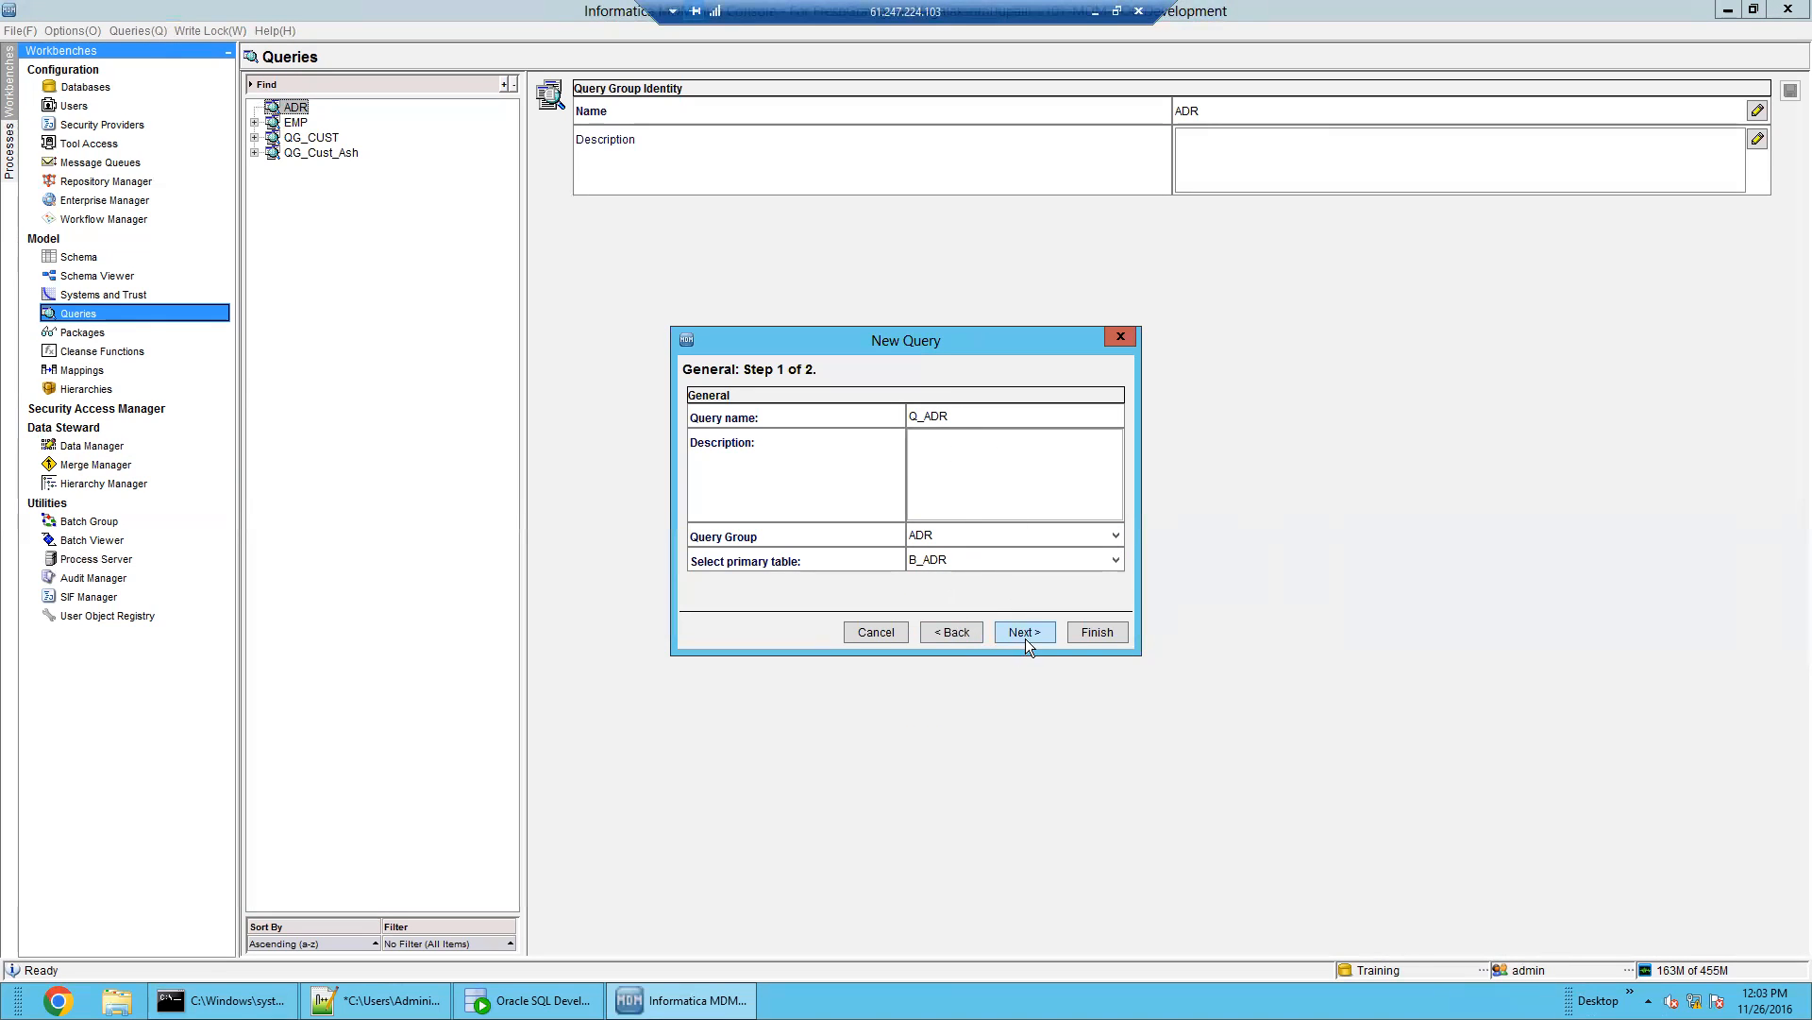
click(1082, 636)
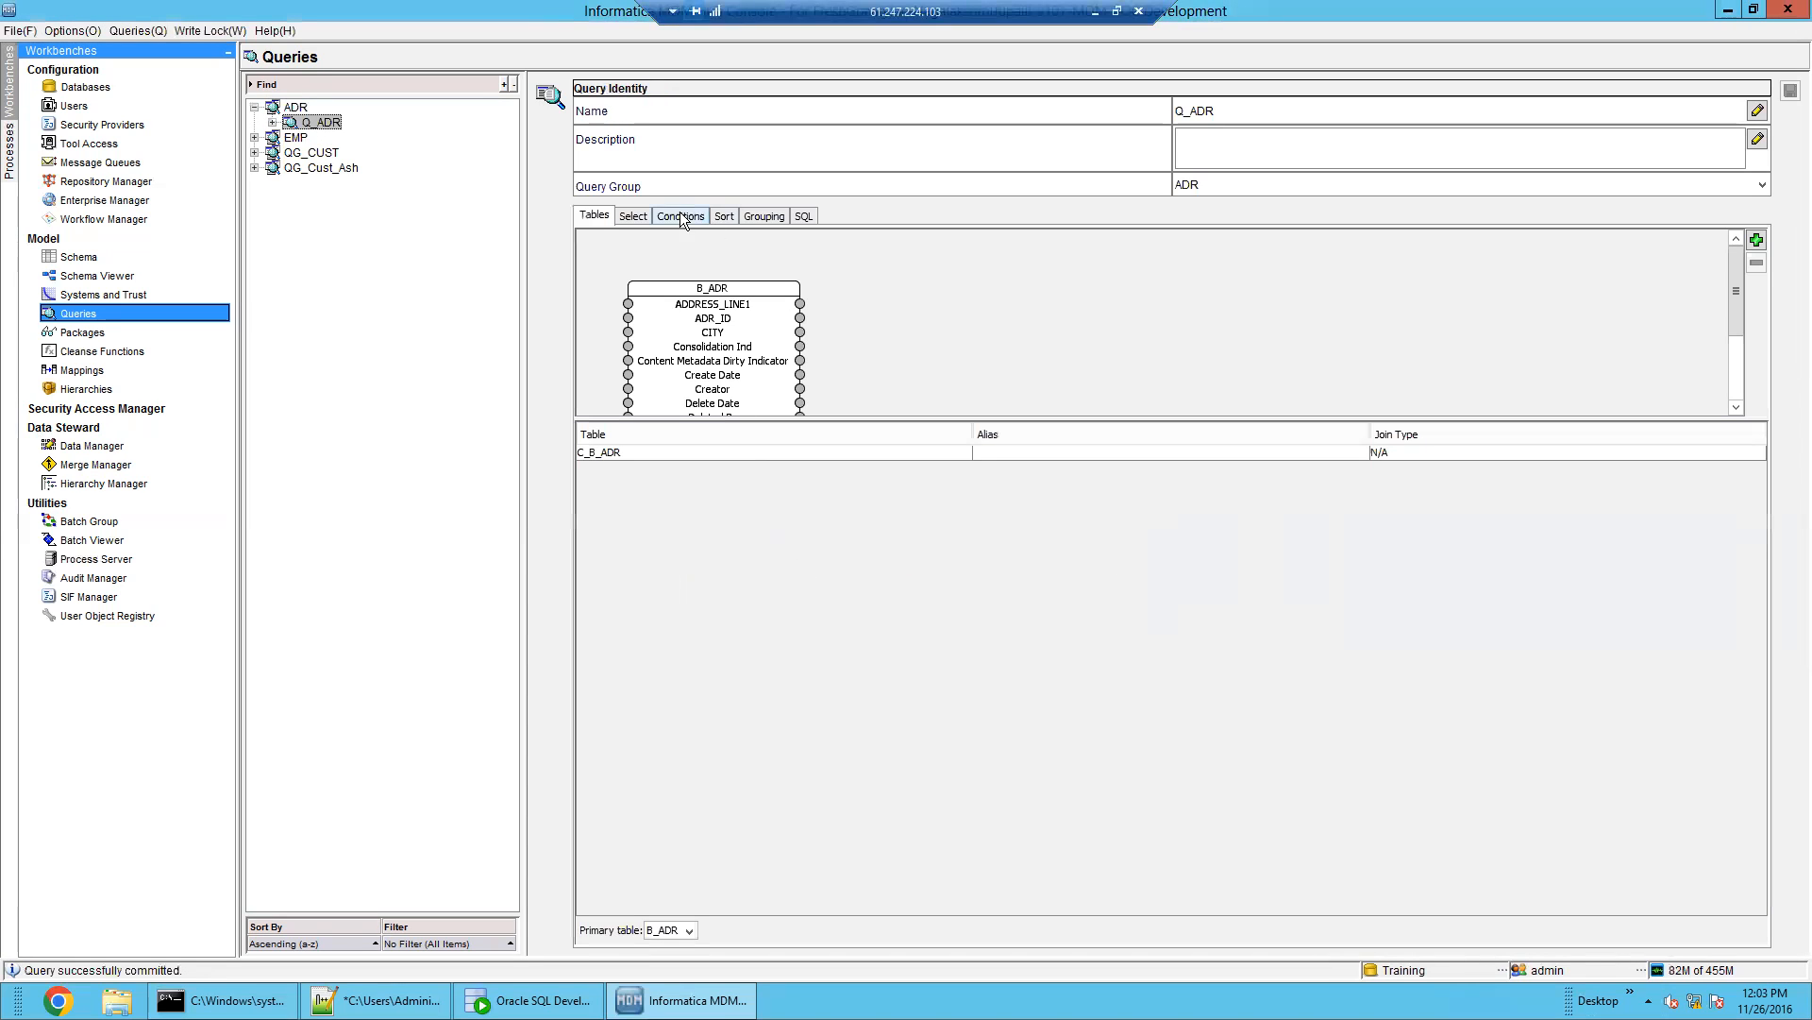
Remove CREATE_DATE, CREATOR, DELETED_IND, UPDATED_BY, DELETED_BY, INTERACTION_ID, DIRTY_IND and CM_DIRTY_IND from Q_ADR
click(631, 219)
click(976, 273)
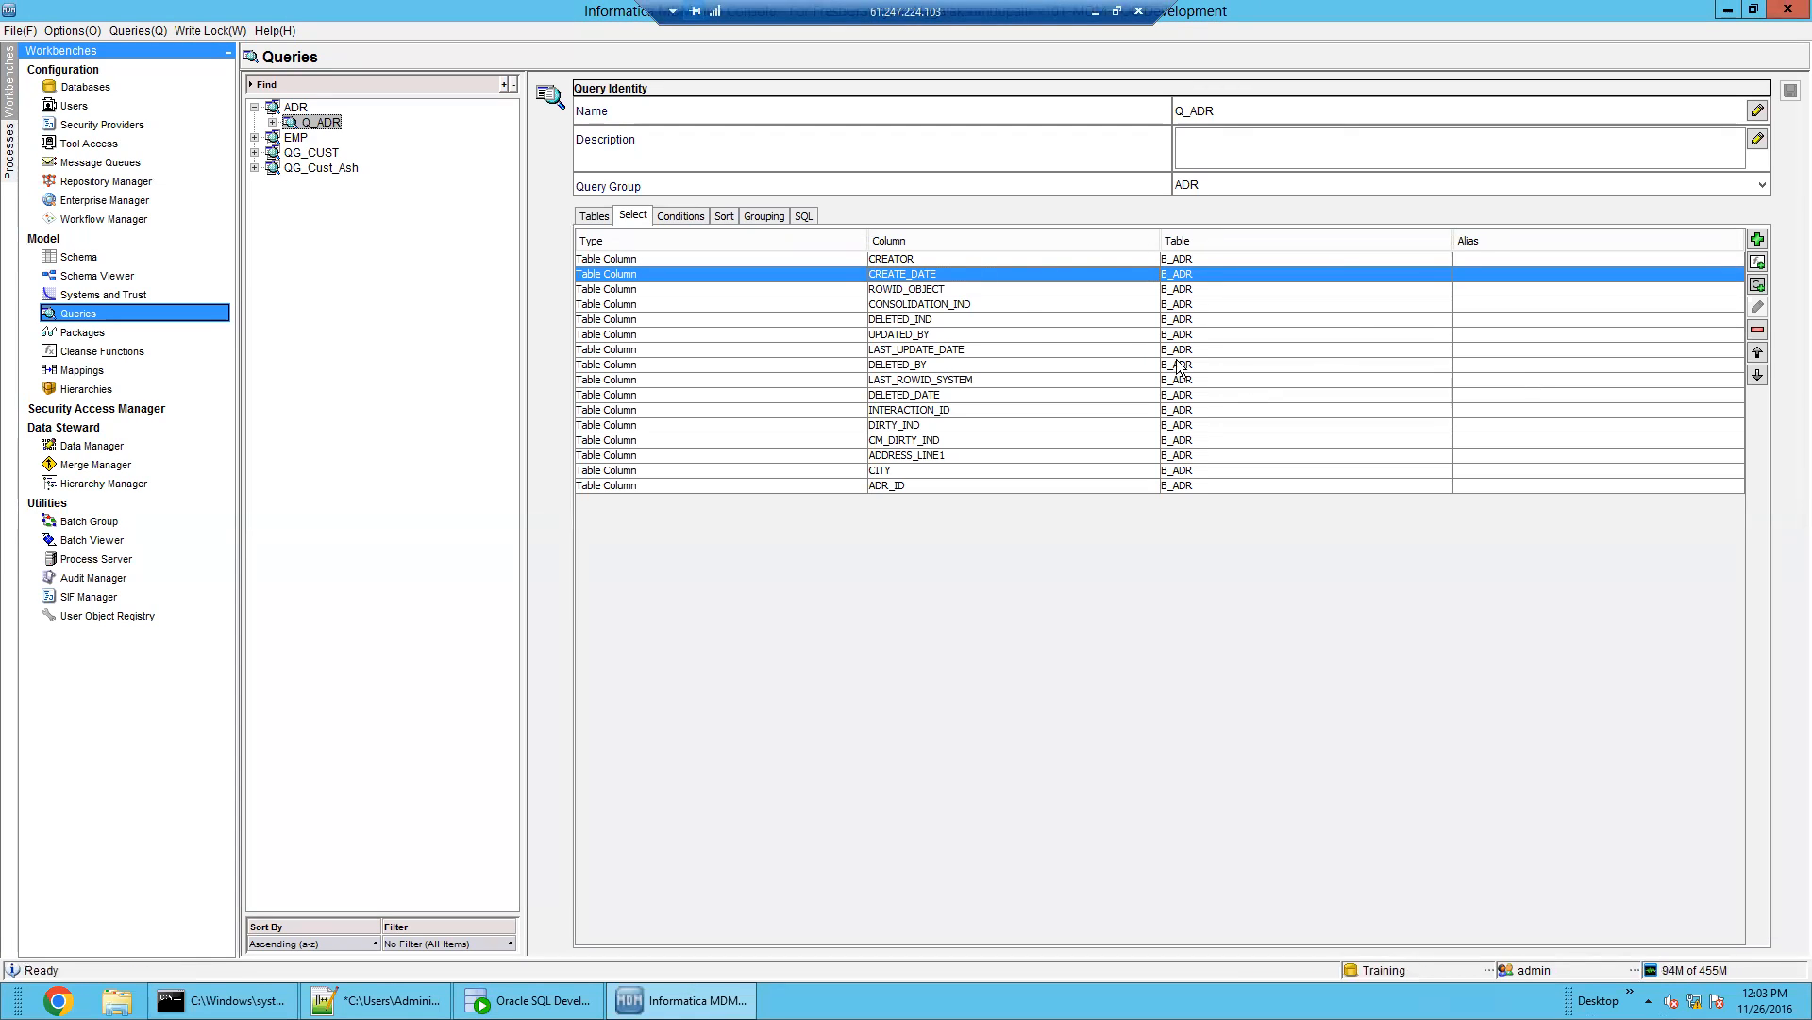
ctrl+click(911, 260)
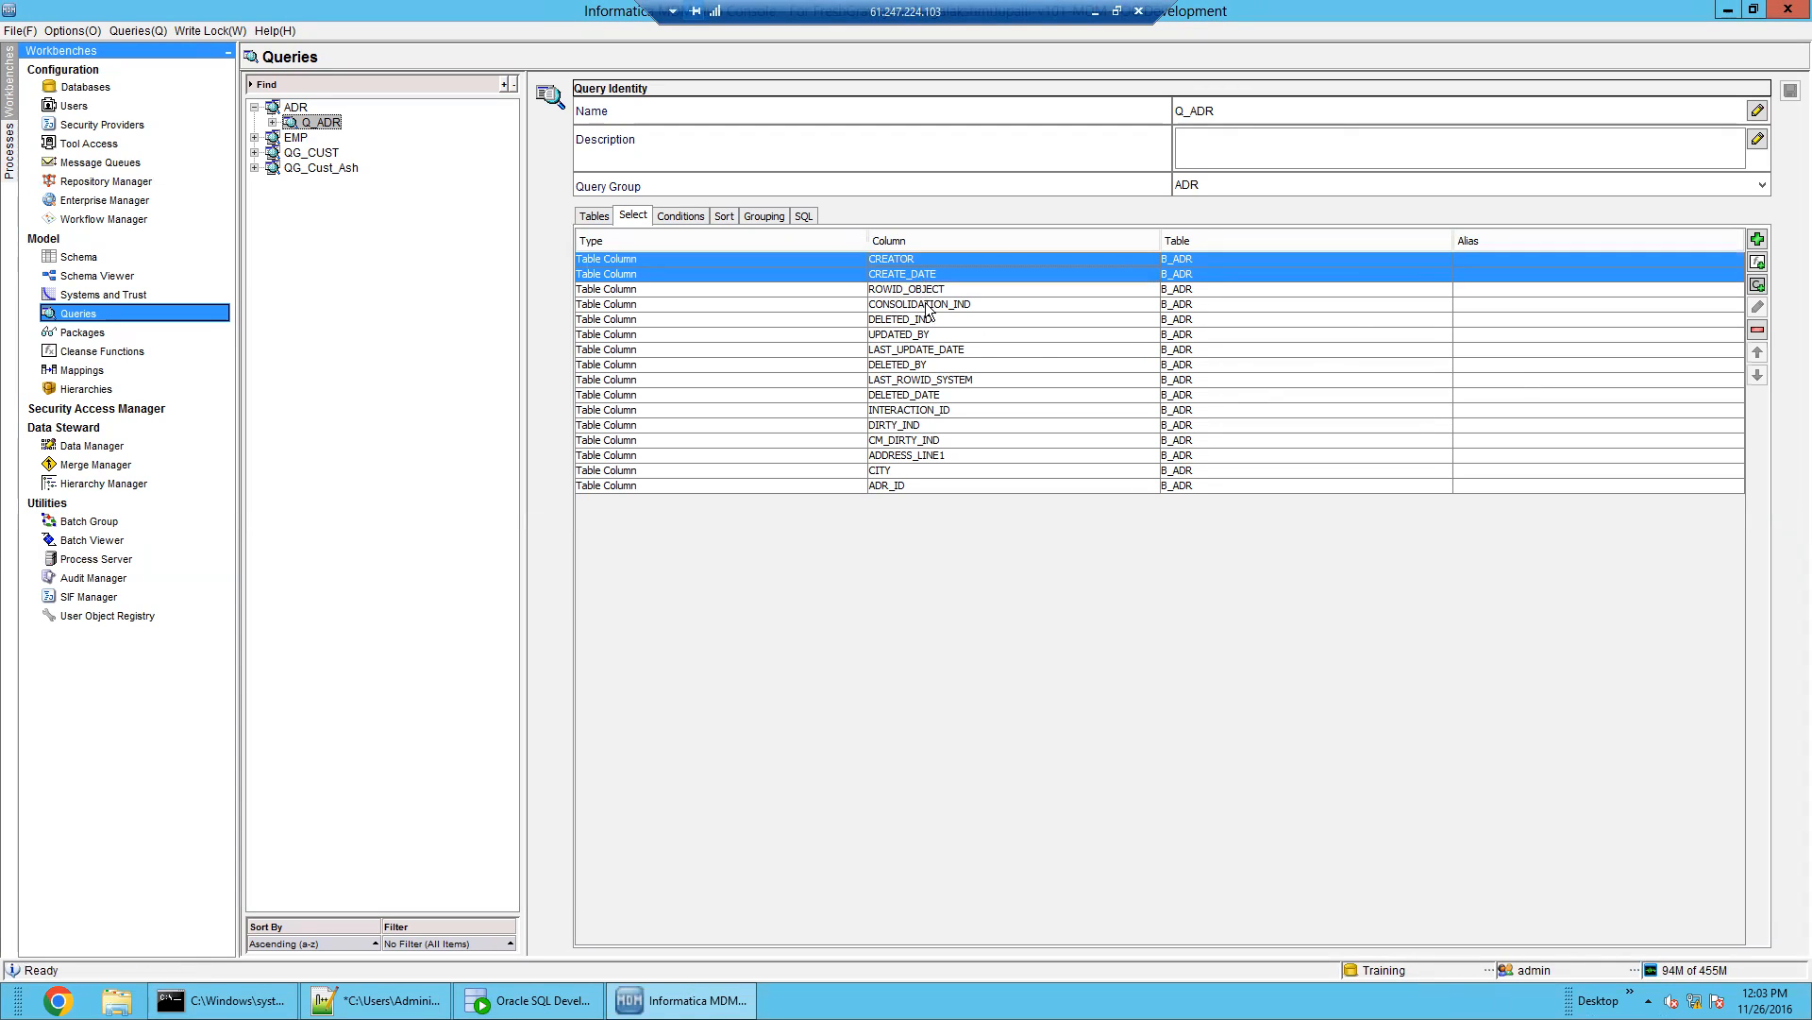
ctrl+click(931, 306)
ctrl+click(942, 309)
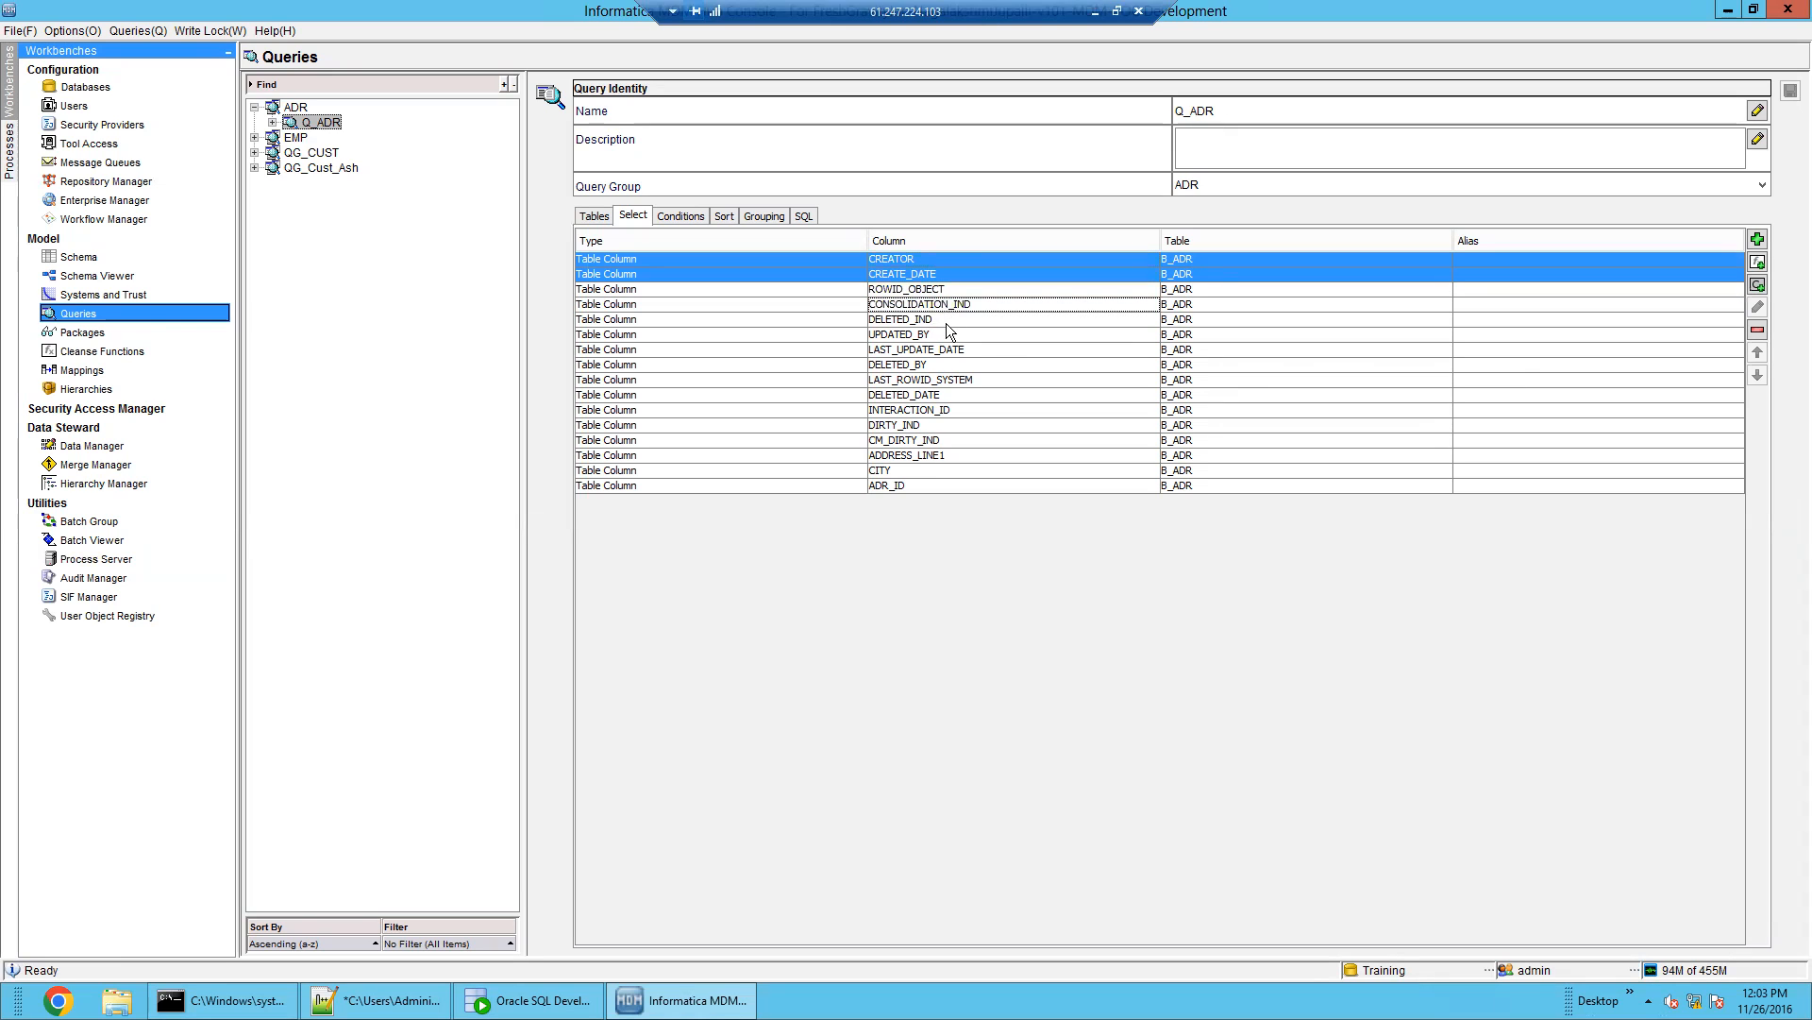
ctrl+click(948, 323)
ctrl+click(951, 338)
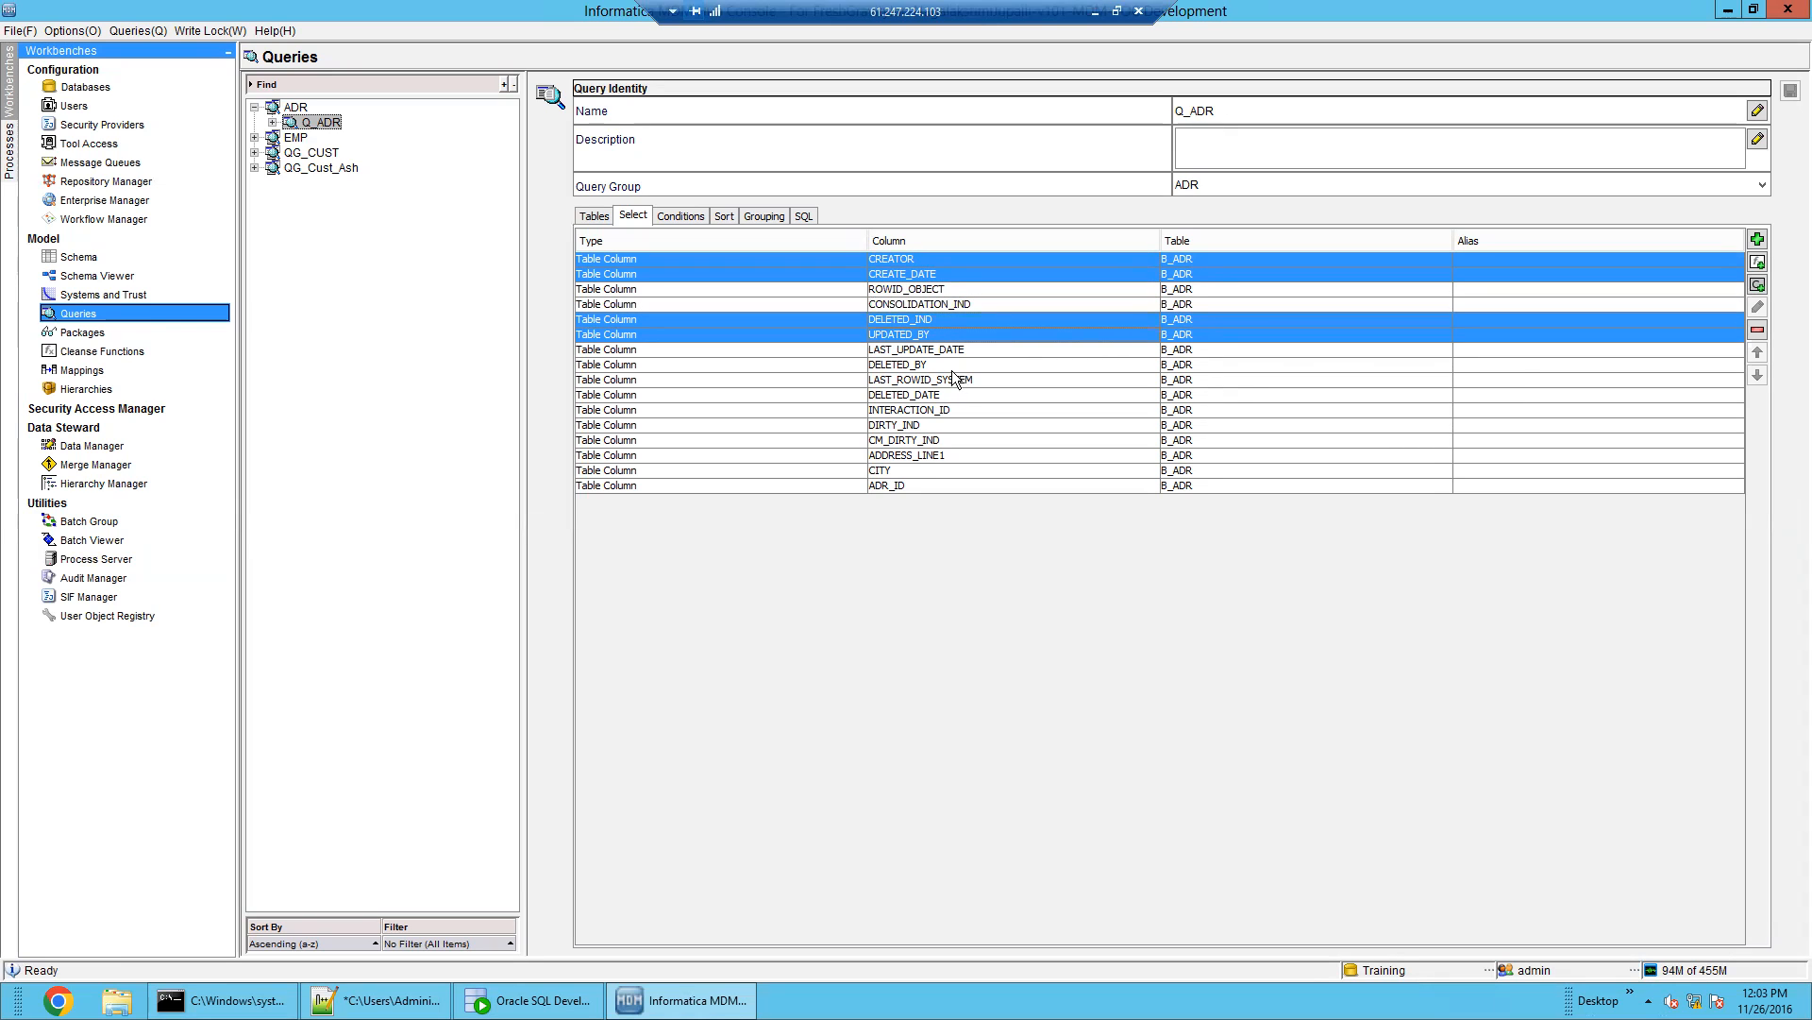
ctrl+click(950, 364)
ctrl+click(961, 413)
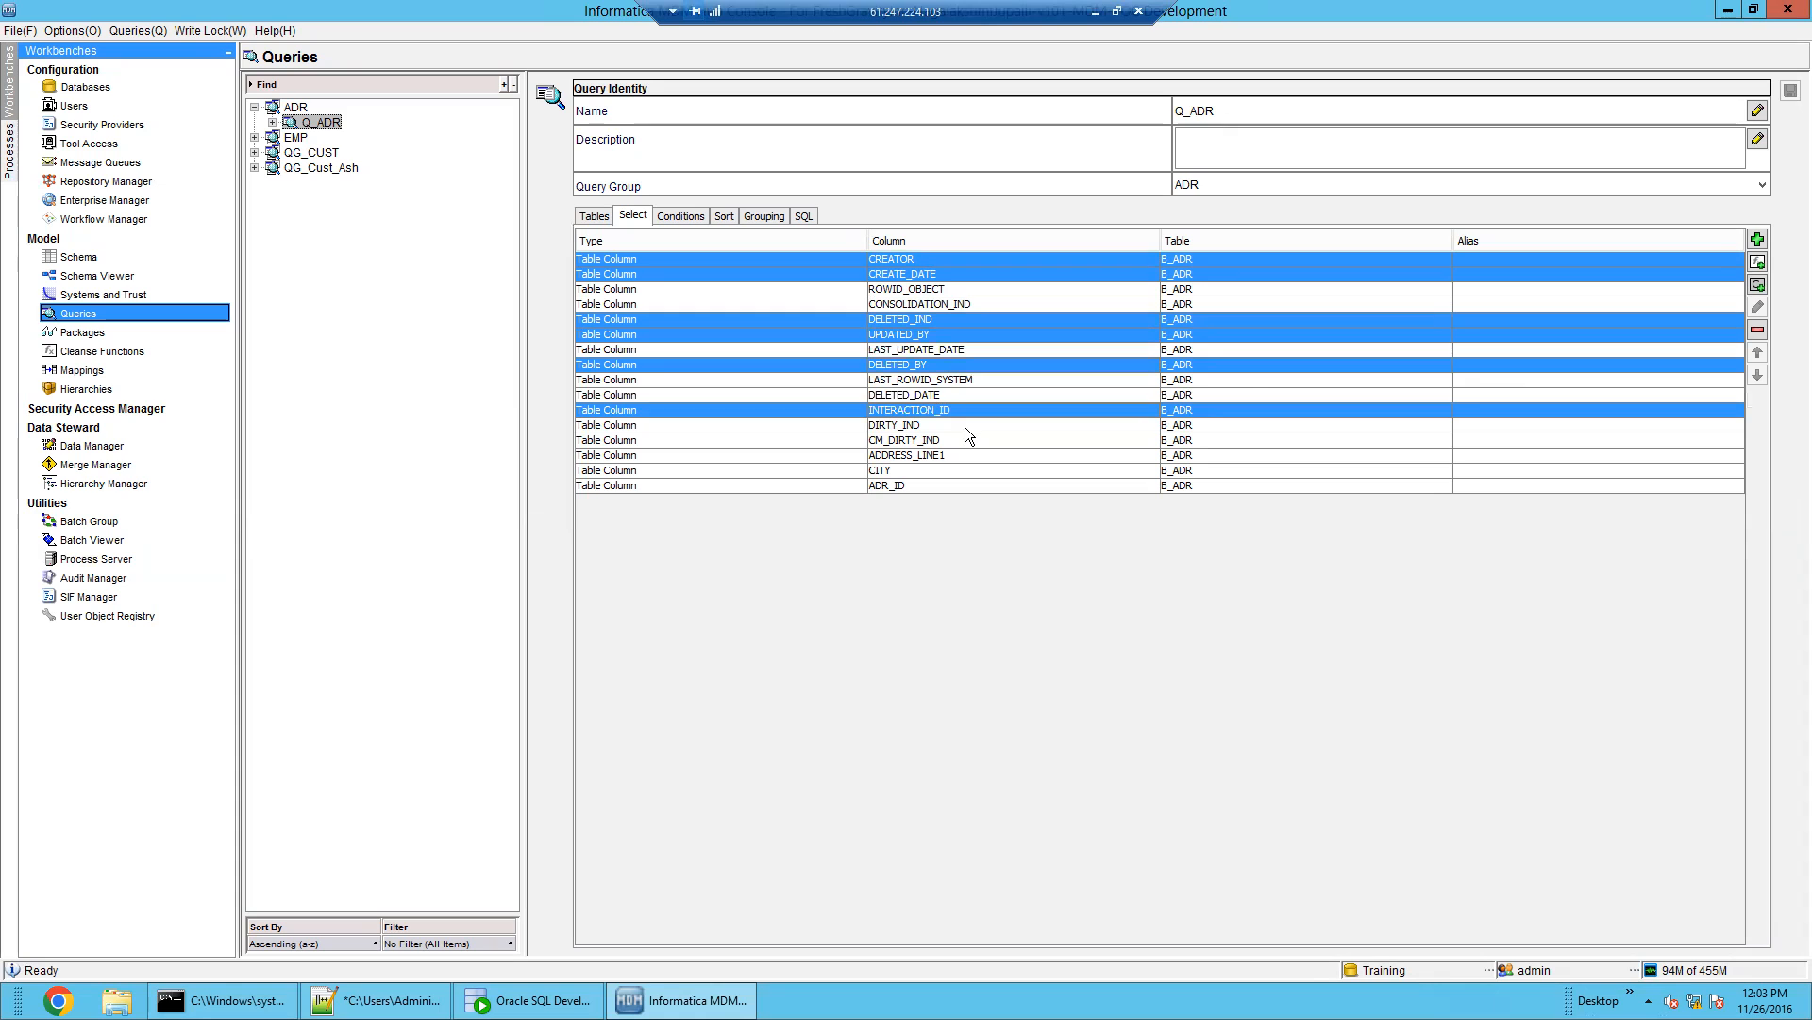
ctrl+click(965, 426)
ctrl+click(969, 439)
click(1757, 329)
click(1317, 627)
Check the remaining ADDRESS_LINE1, CITY and ADR_ID columns and save the Q_ADR query
click(918, 367)
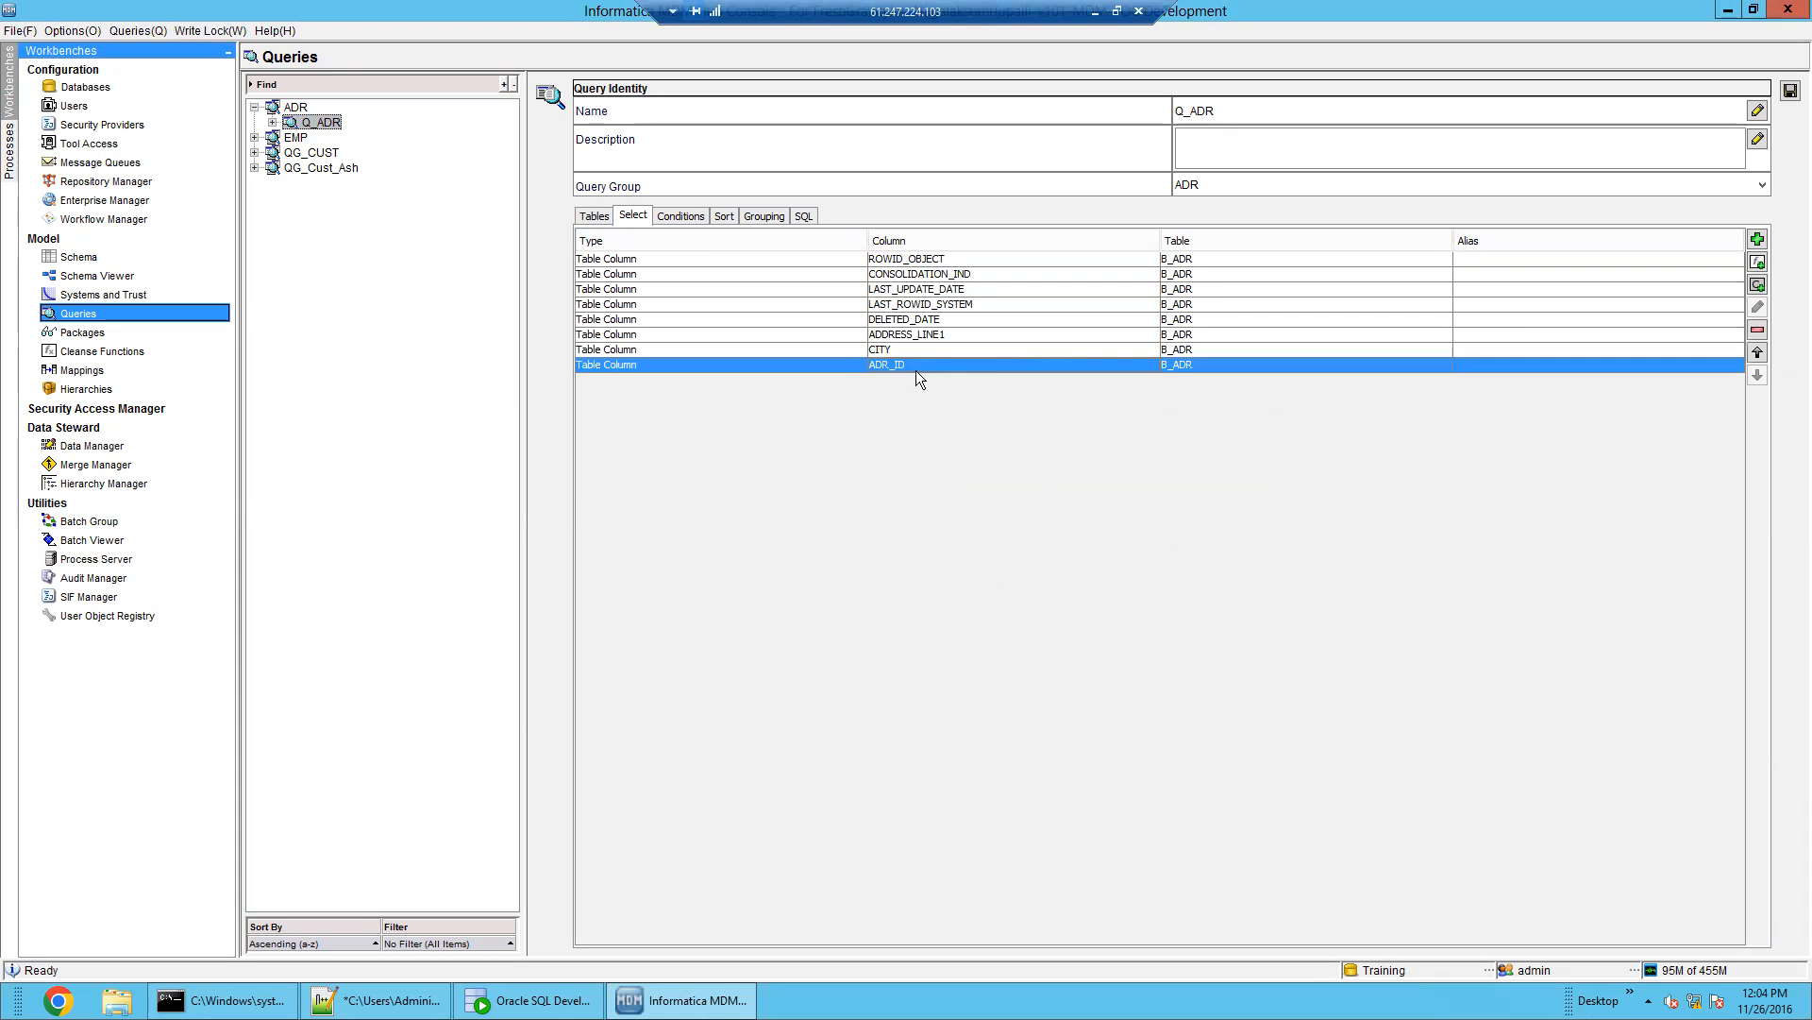
click(910, 336)
shift+click(910, 362)
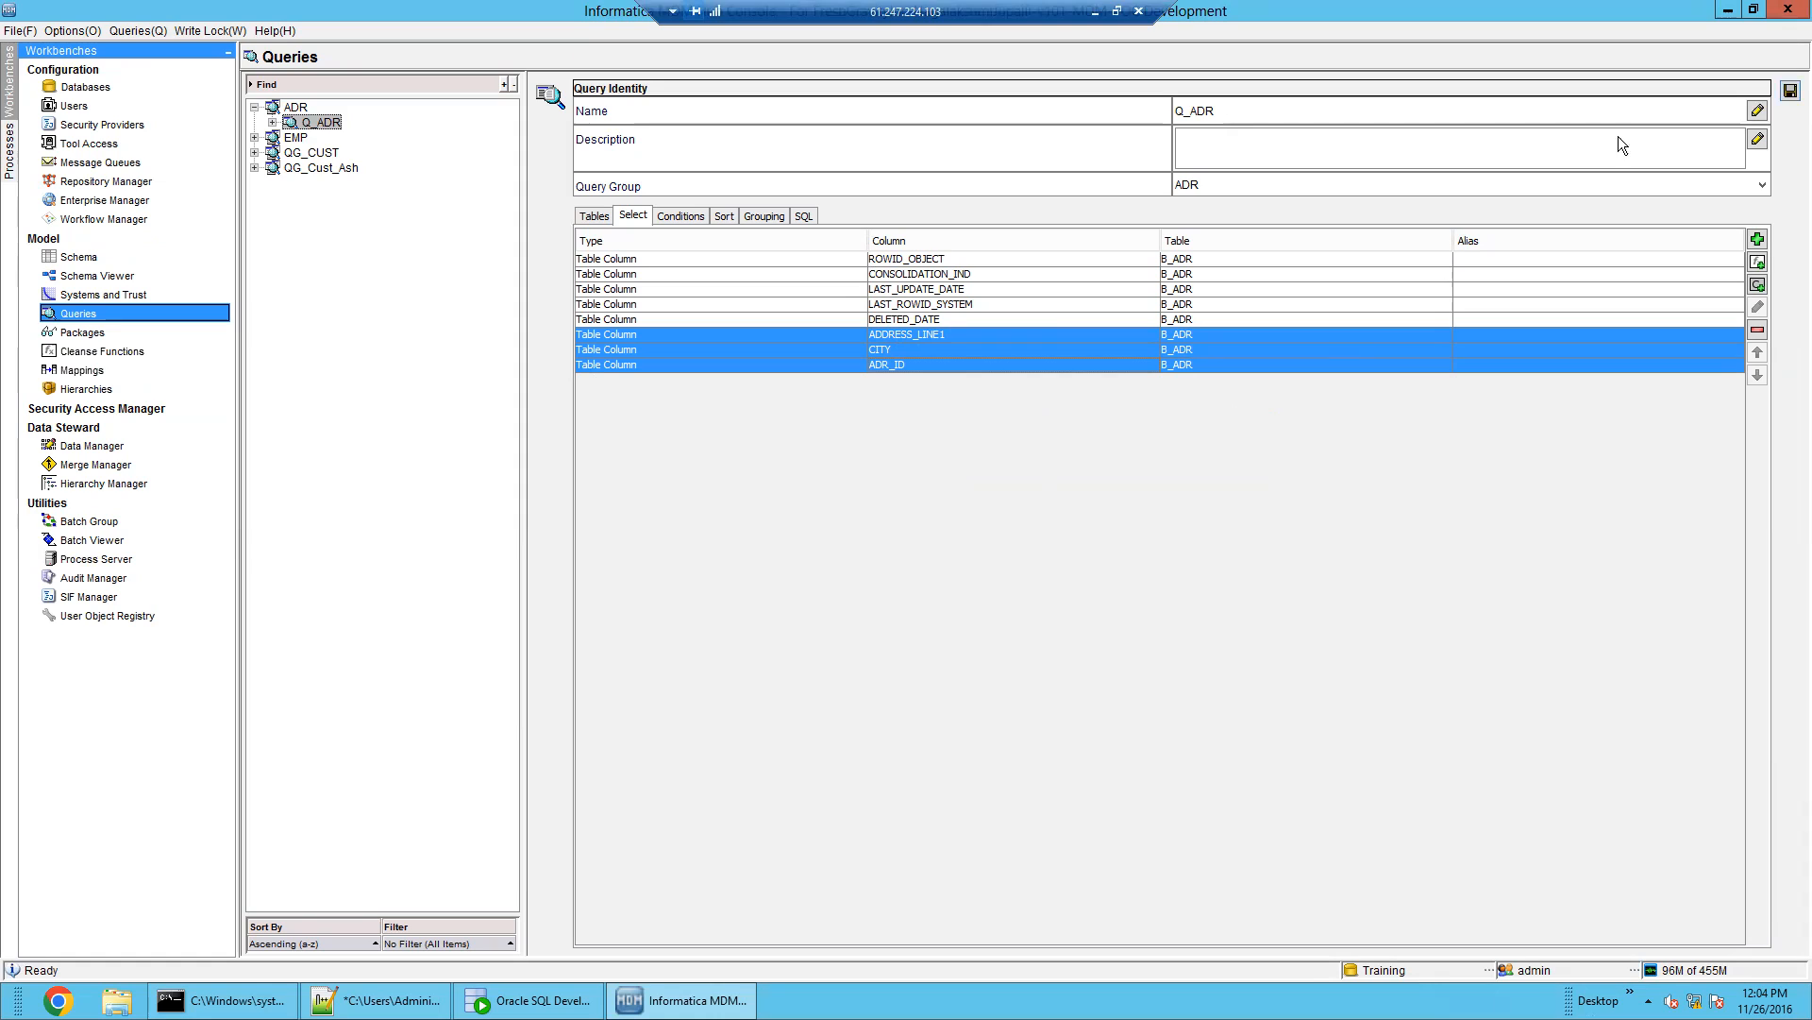
click(1791, 92)
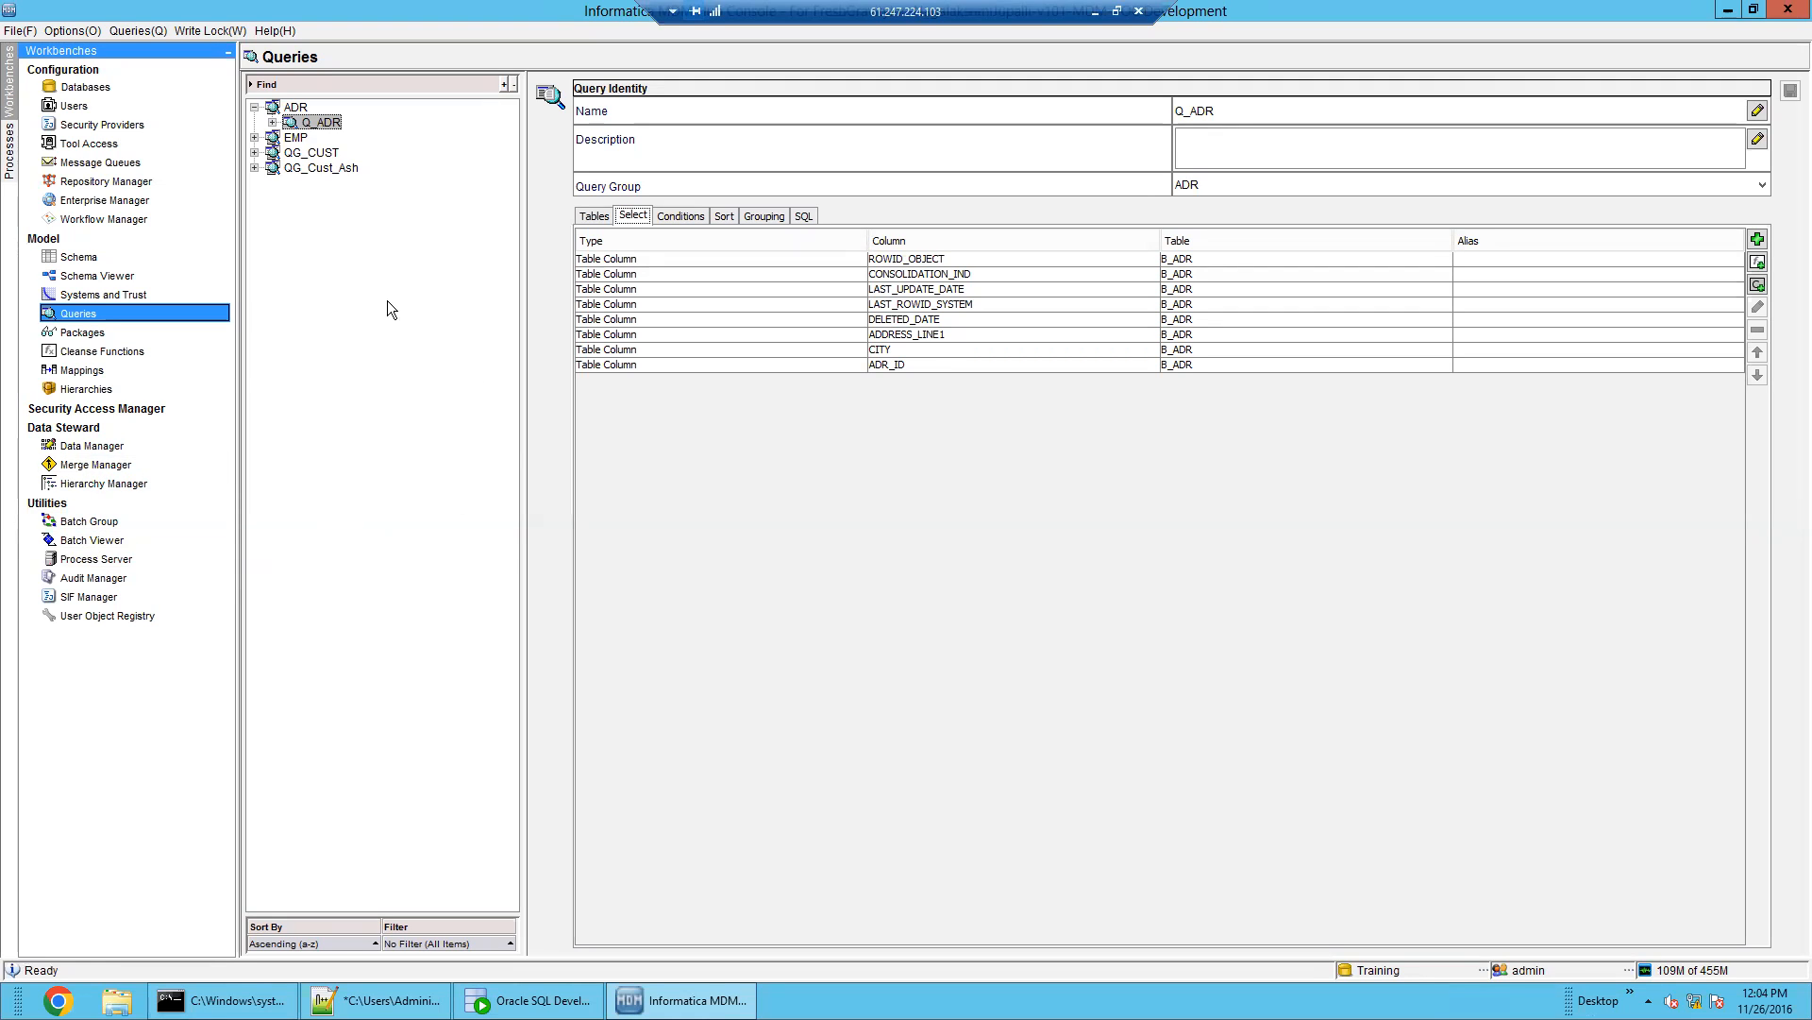
In Packages, create package PKG_DIS_ADR based on the ADR > Q_ADR query
click(90, 332)
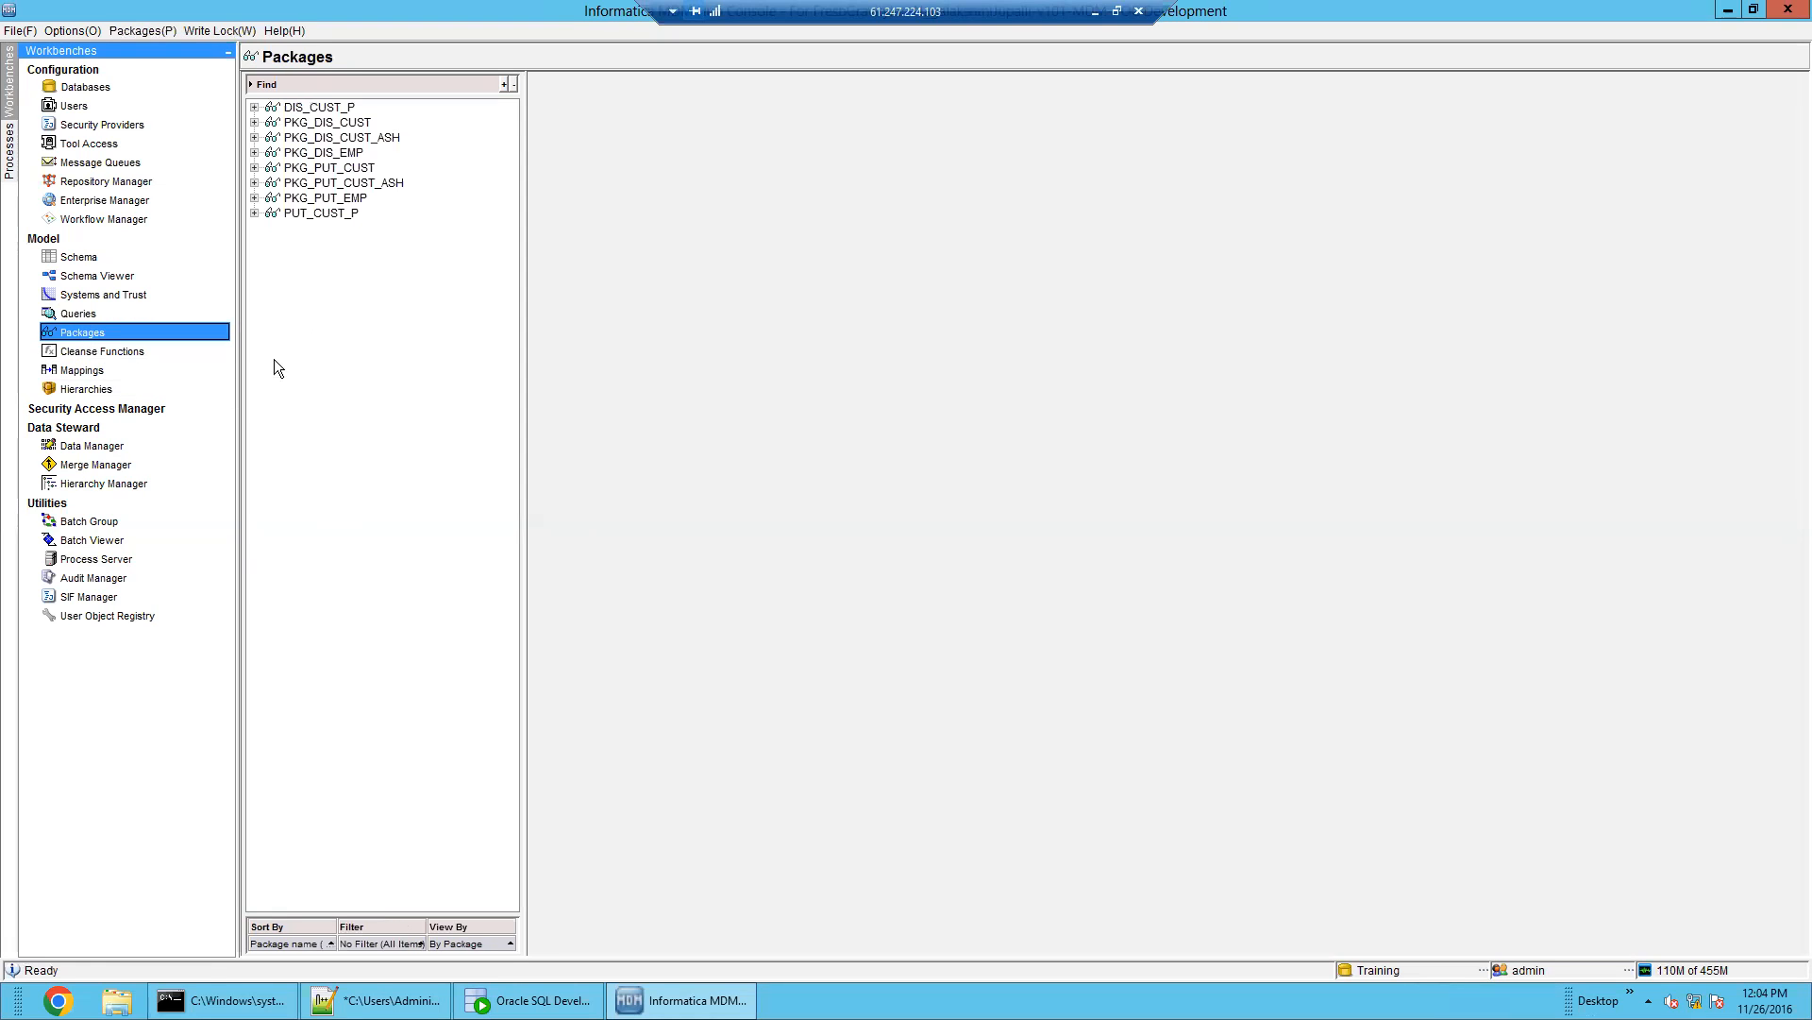
right_click(343, 307)
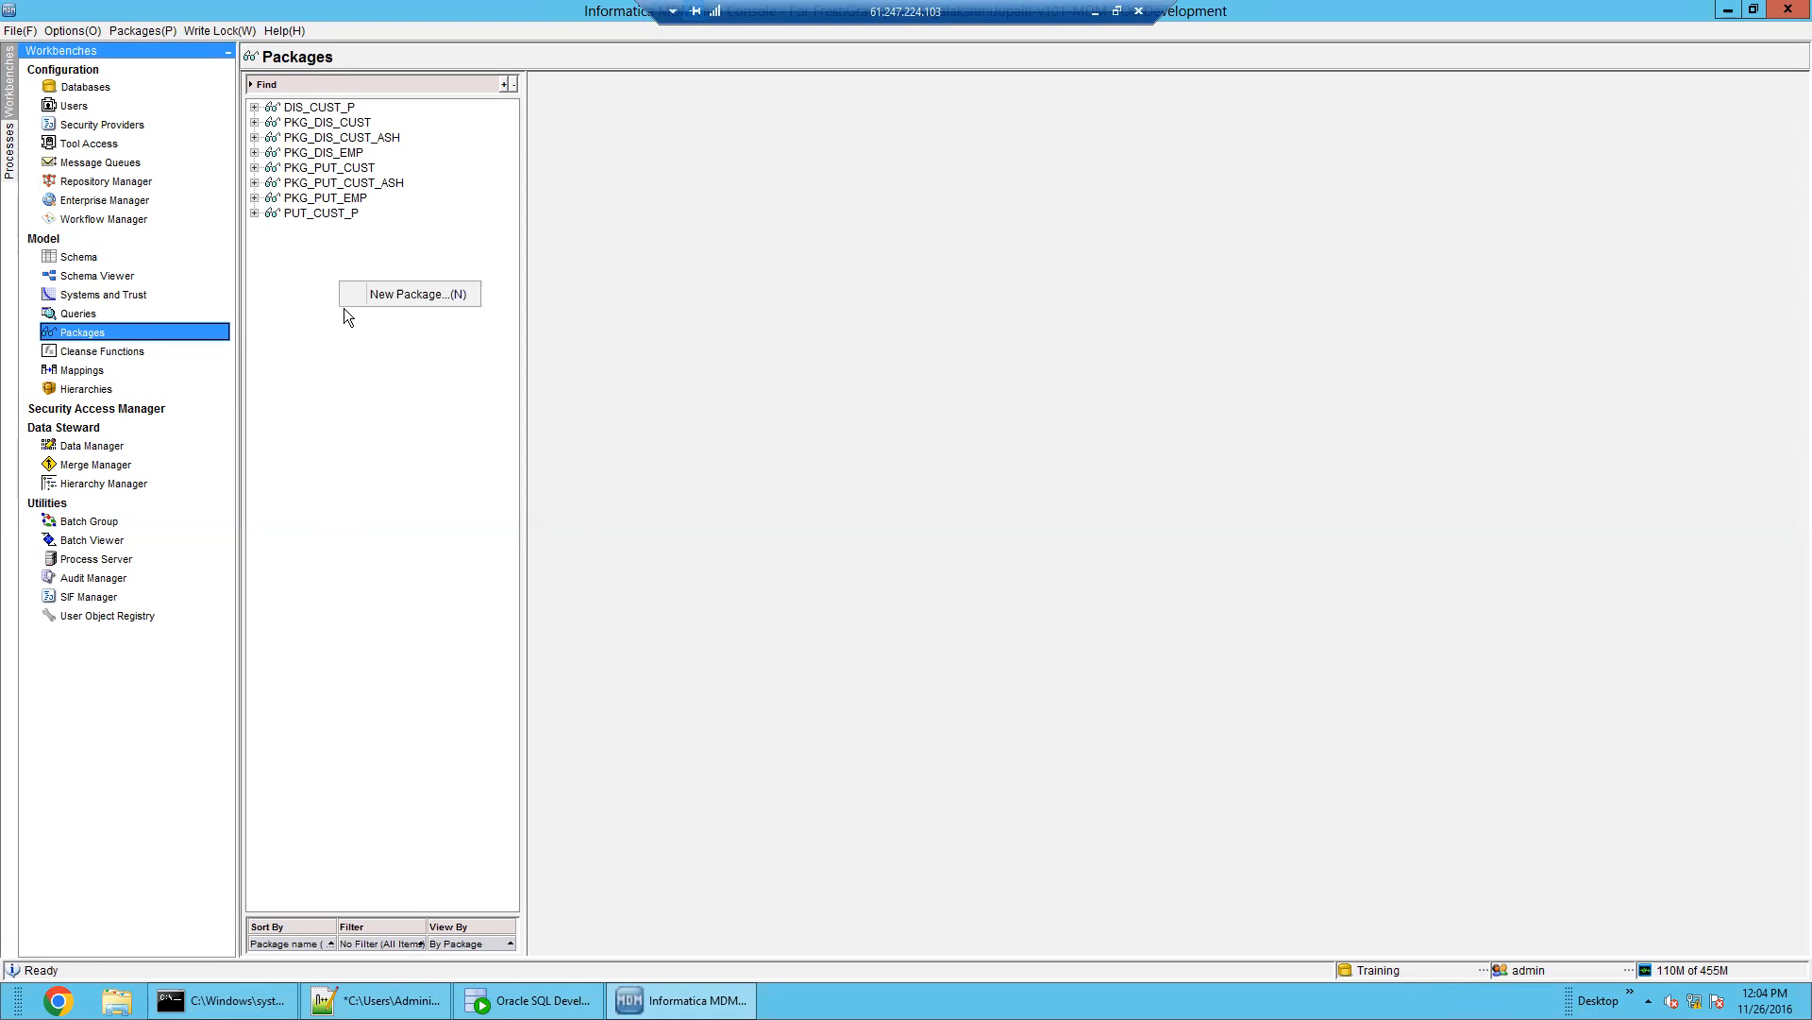
click(392, 296)
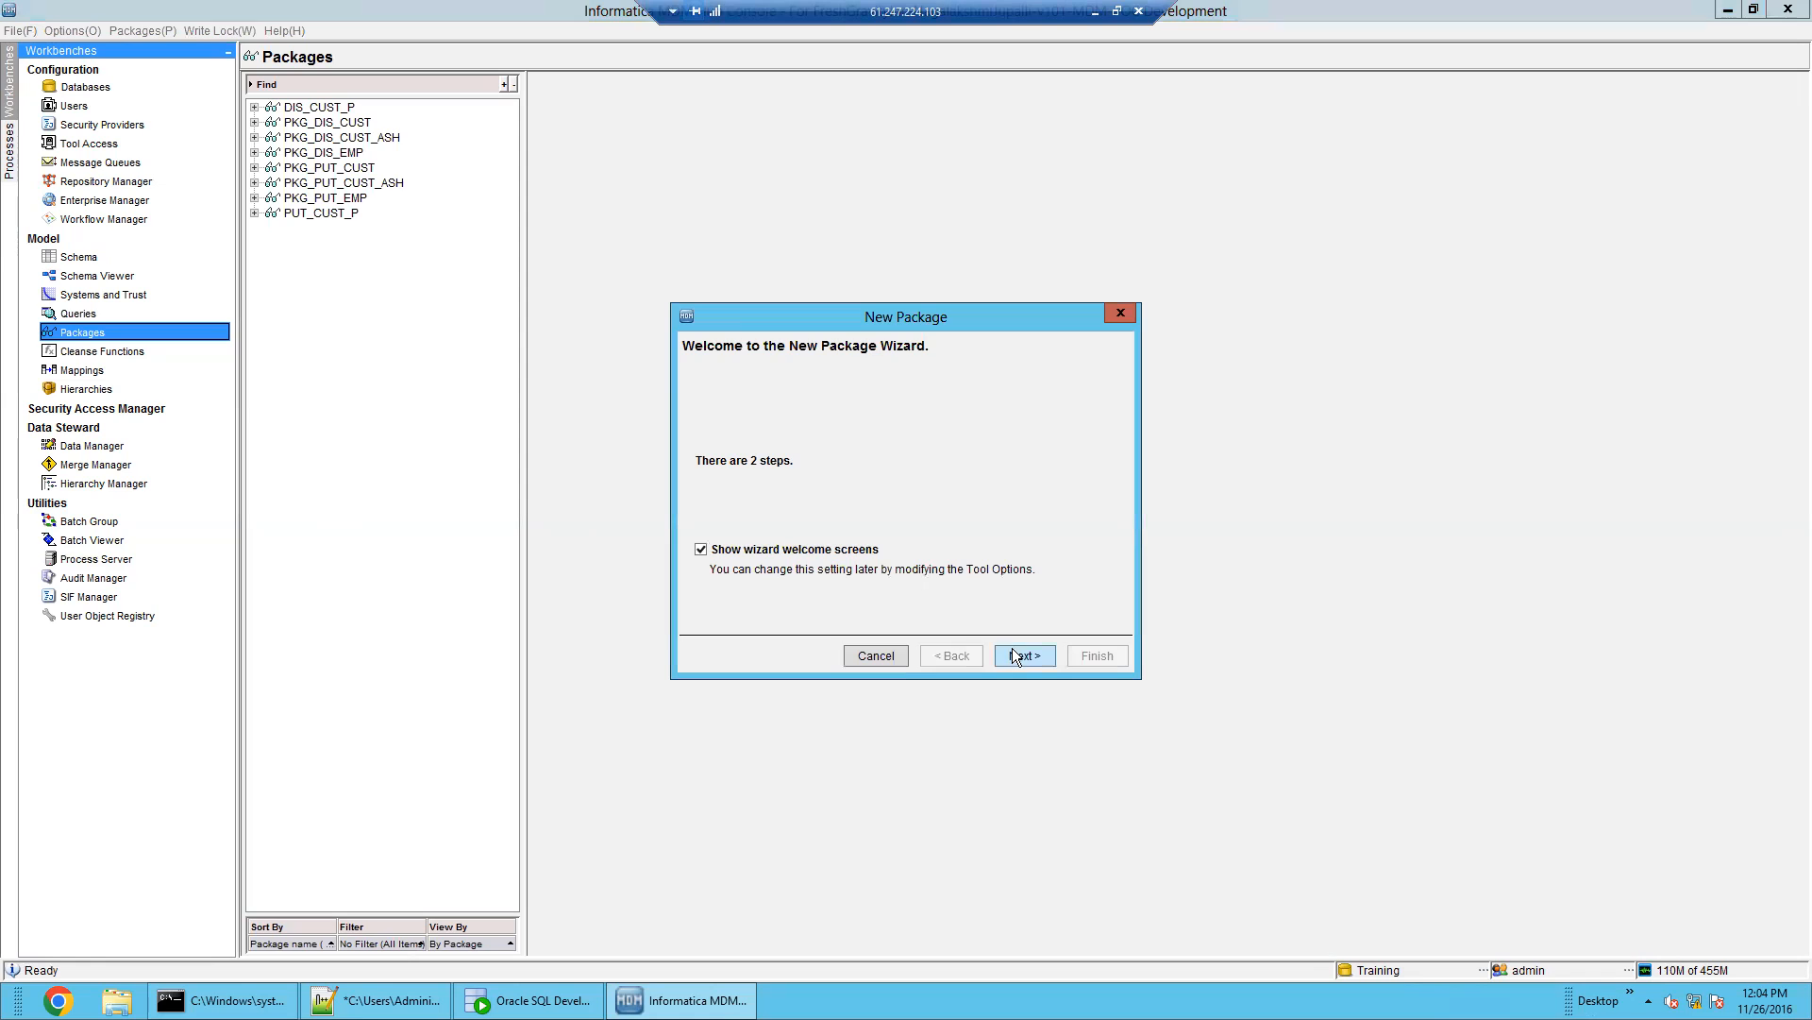
click(1014, 652)
click(897, 390)
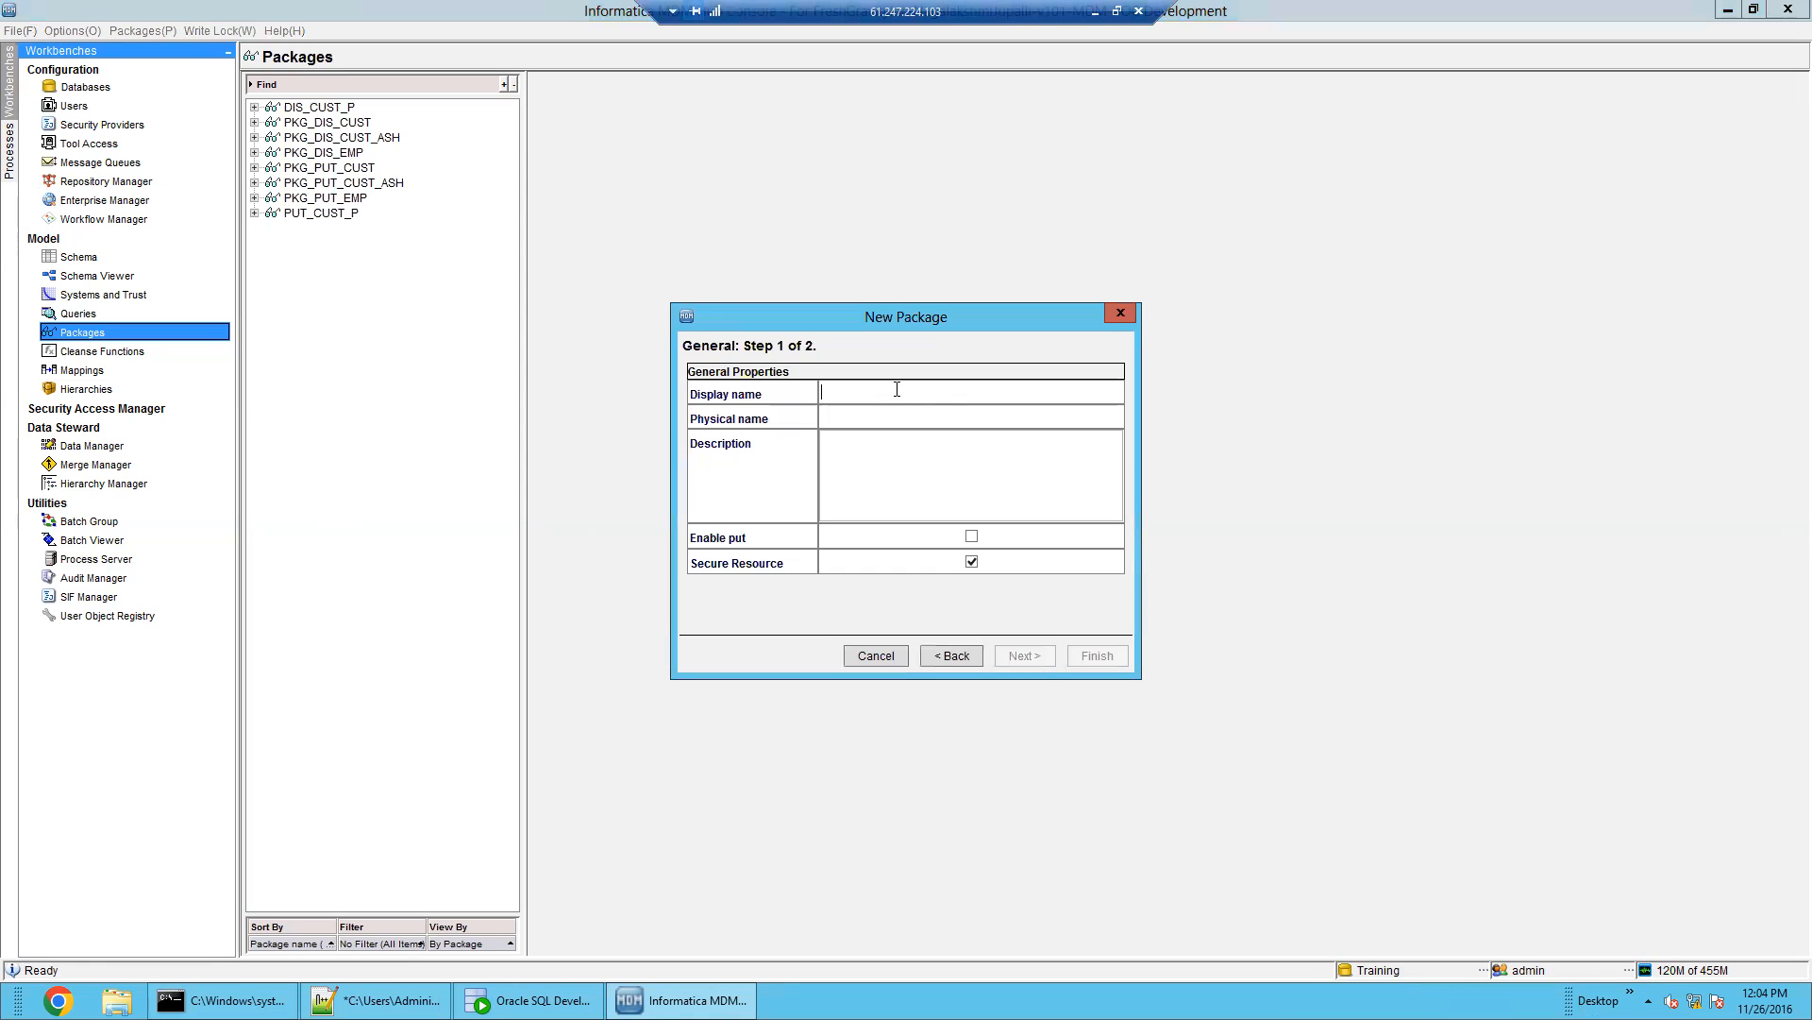
text(PKG_DIS_ADR)
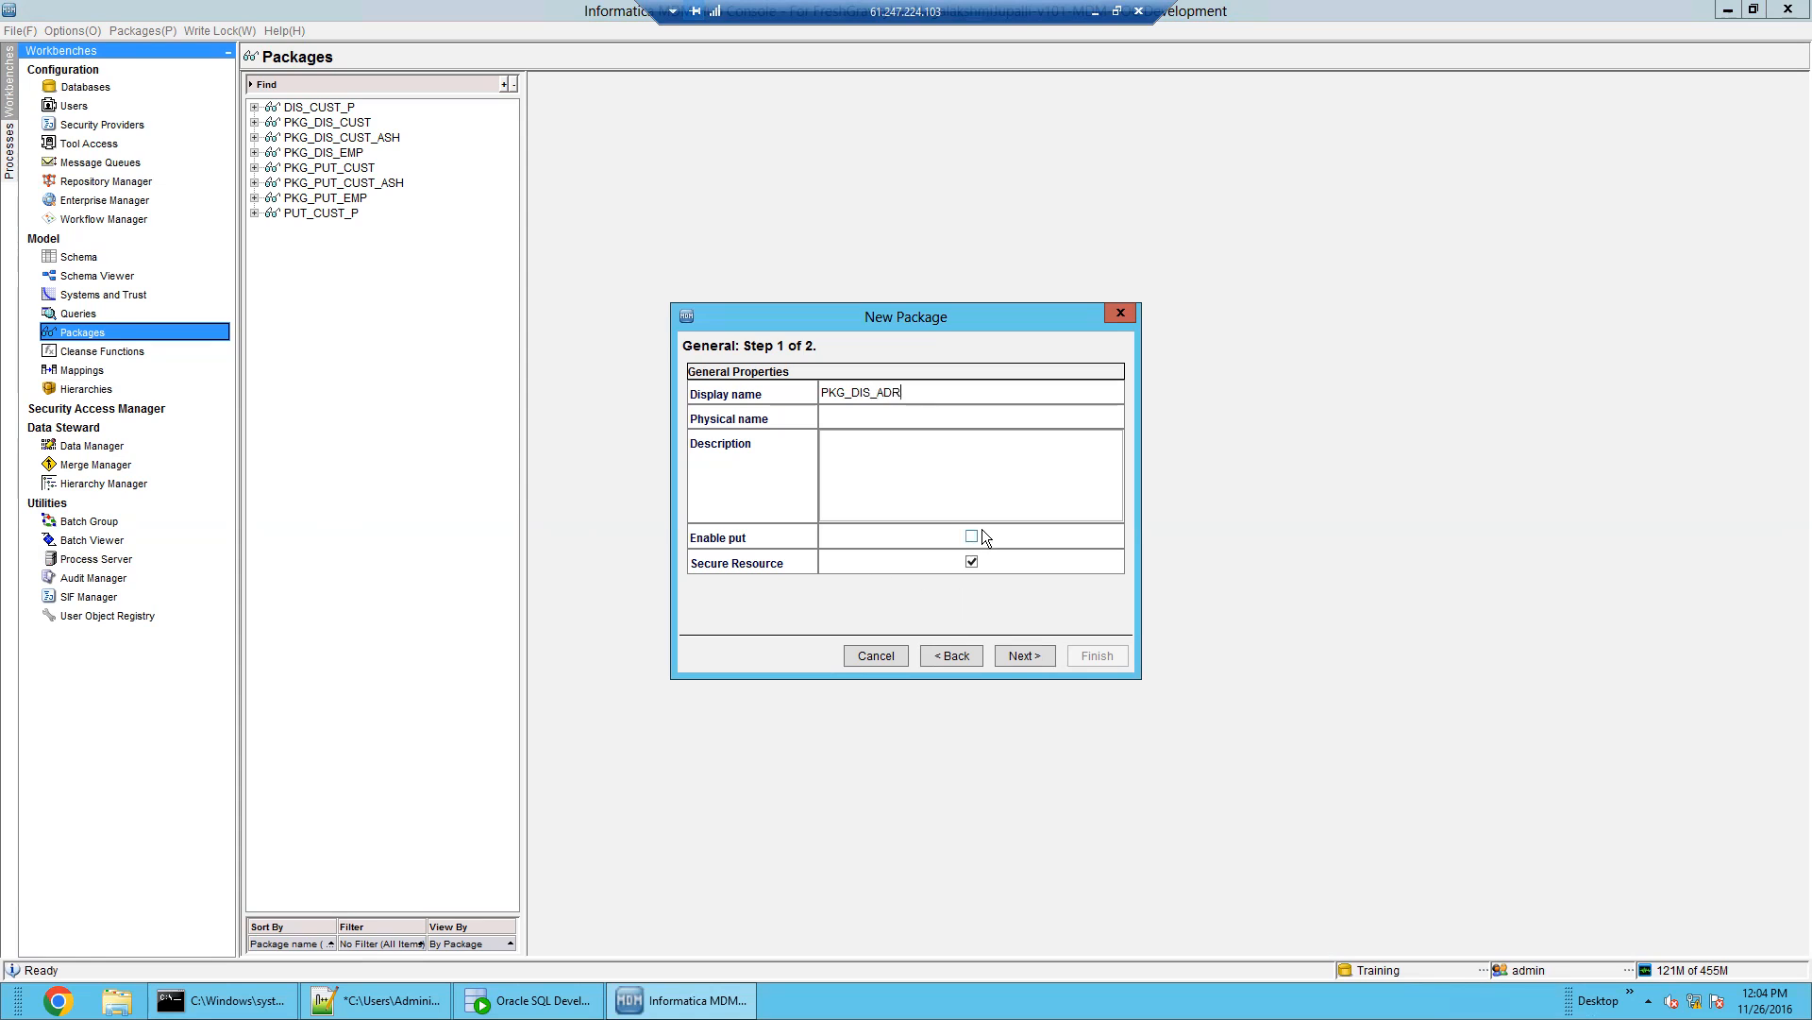
click(1021, 659)
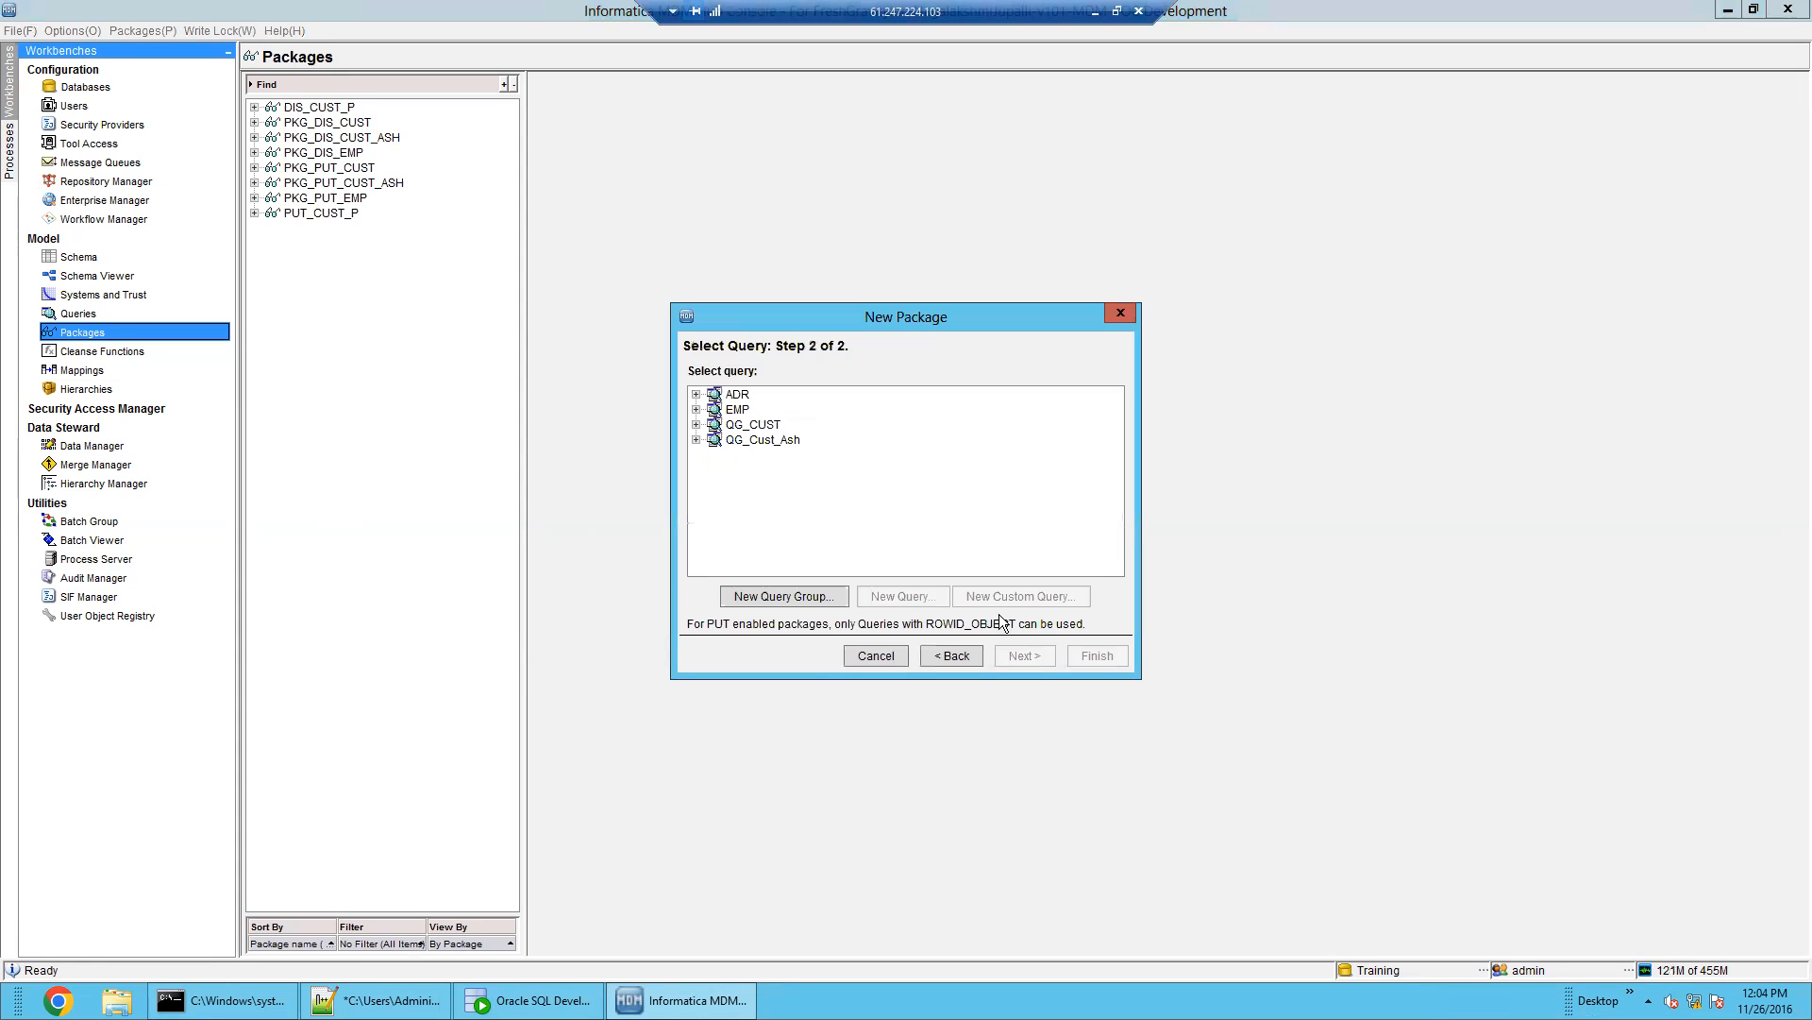
double_click(737, 395)
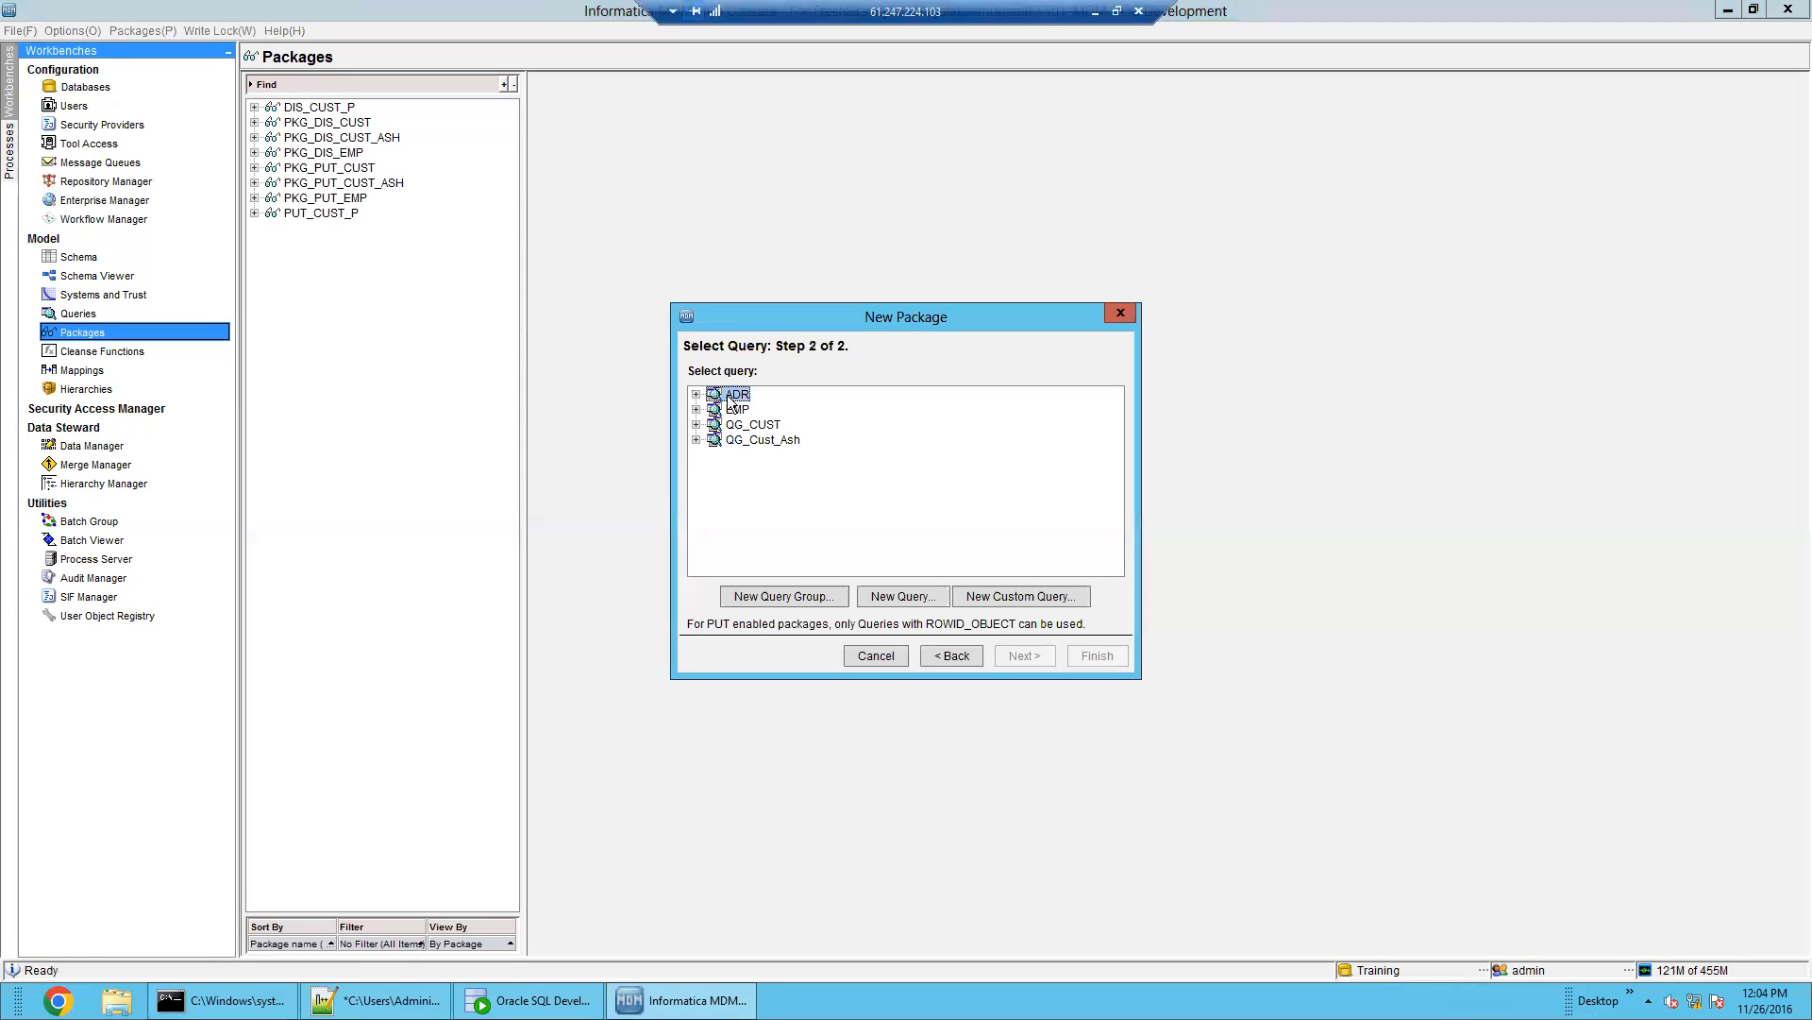
click(763, 409)
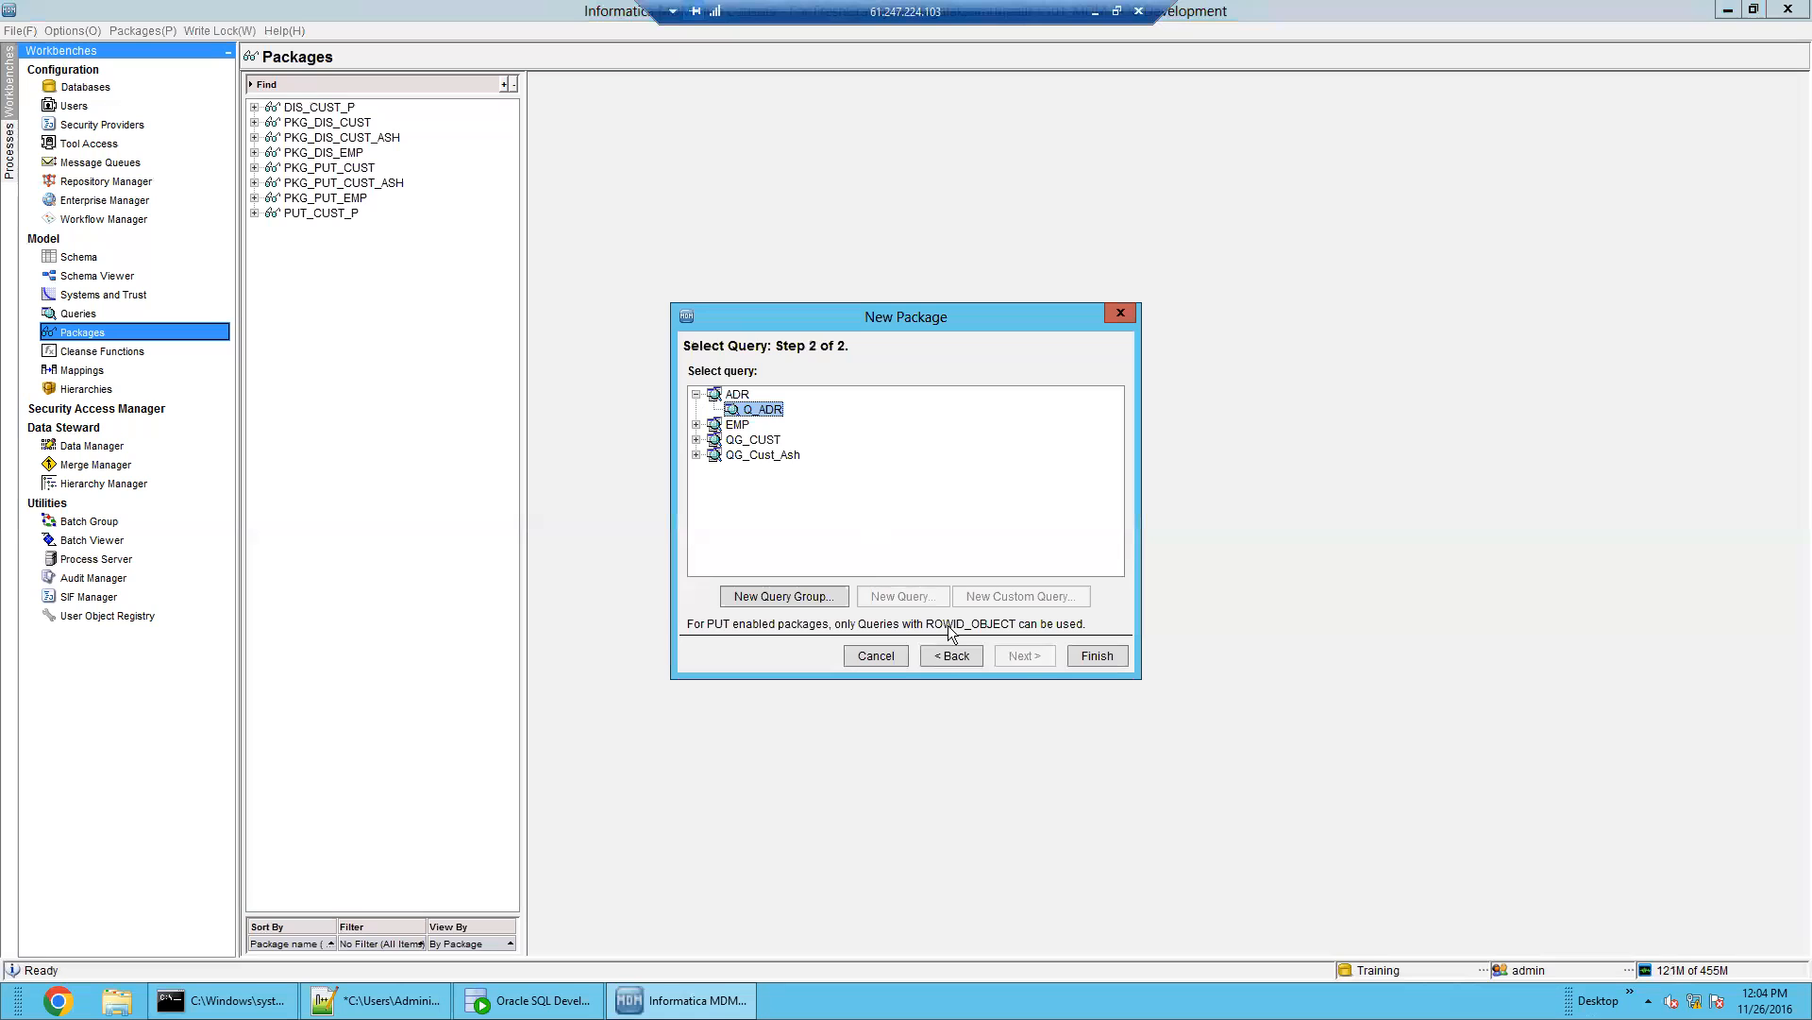
click(1095, 655)
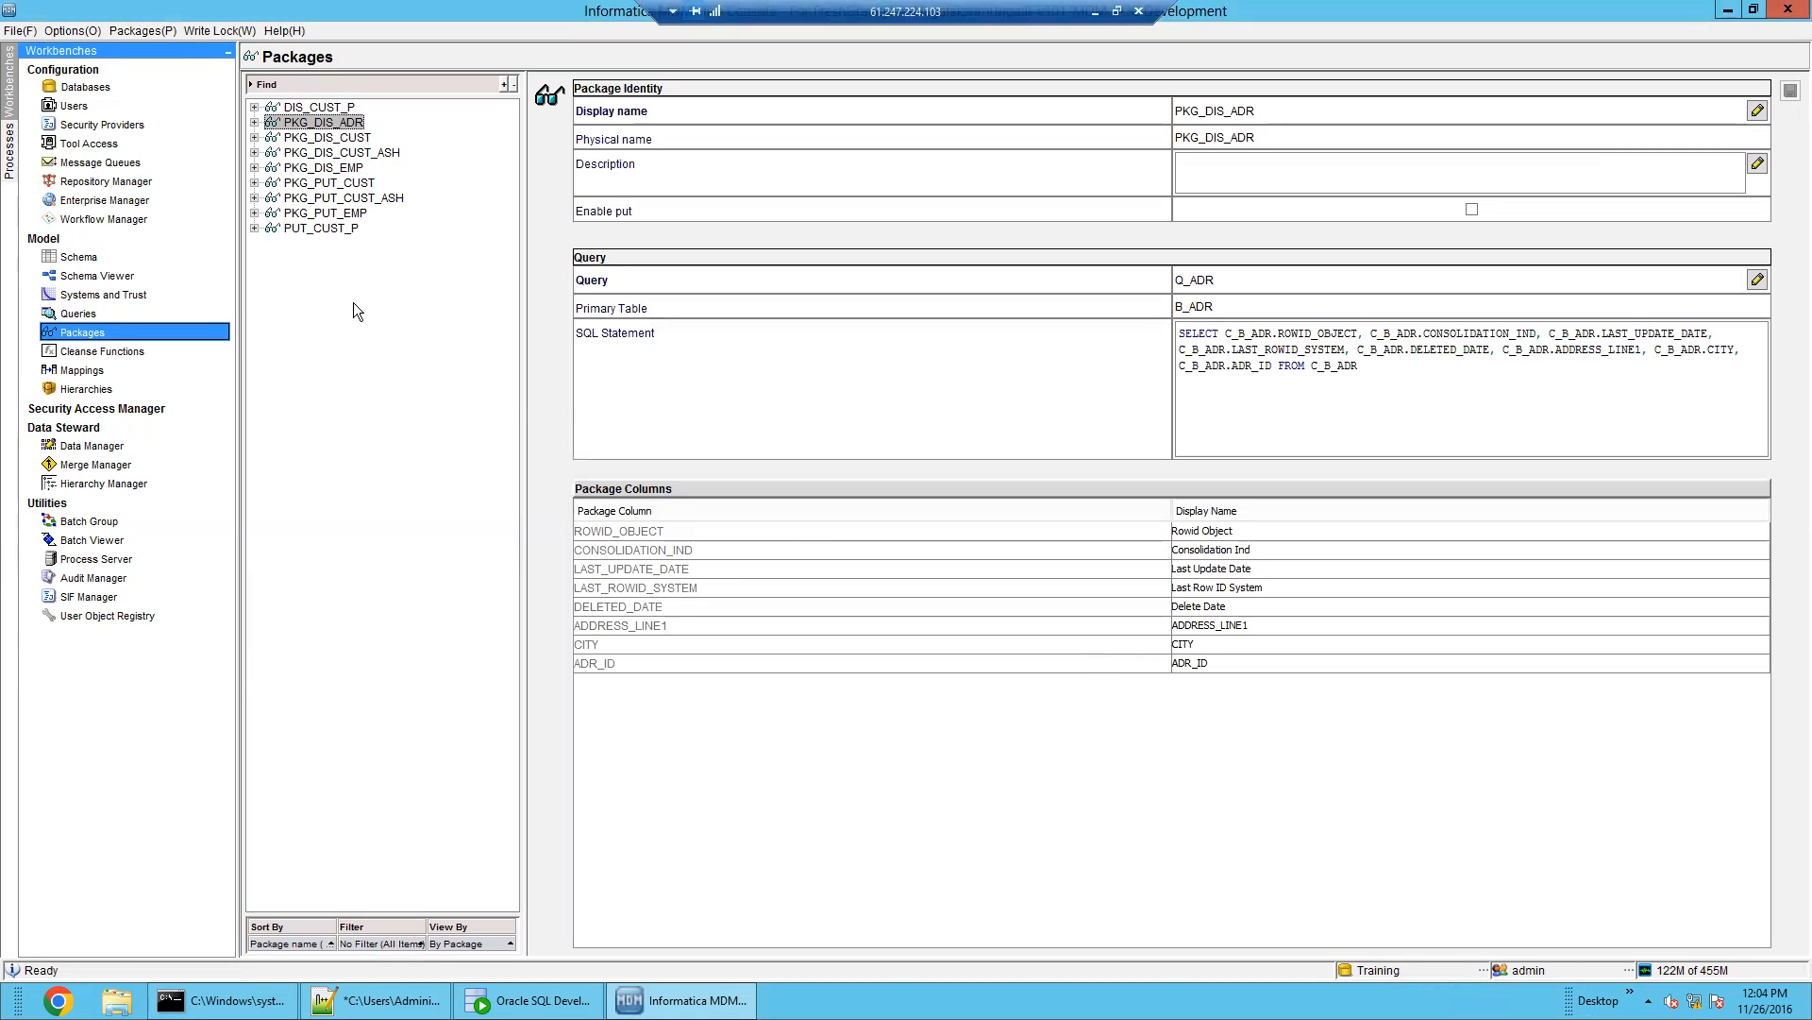
Start another new package and name it PKG_PUT_ADR
right_click(354, 304)
click(387, 286)
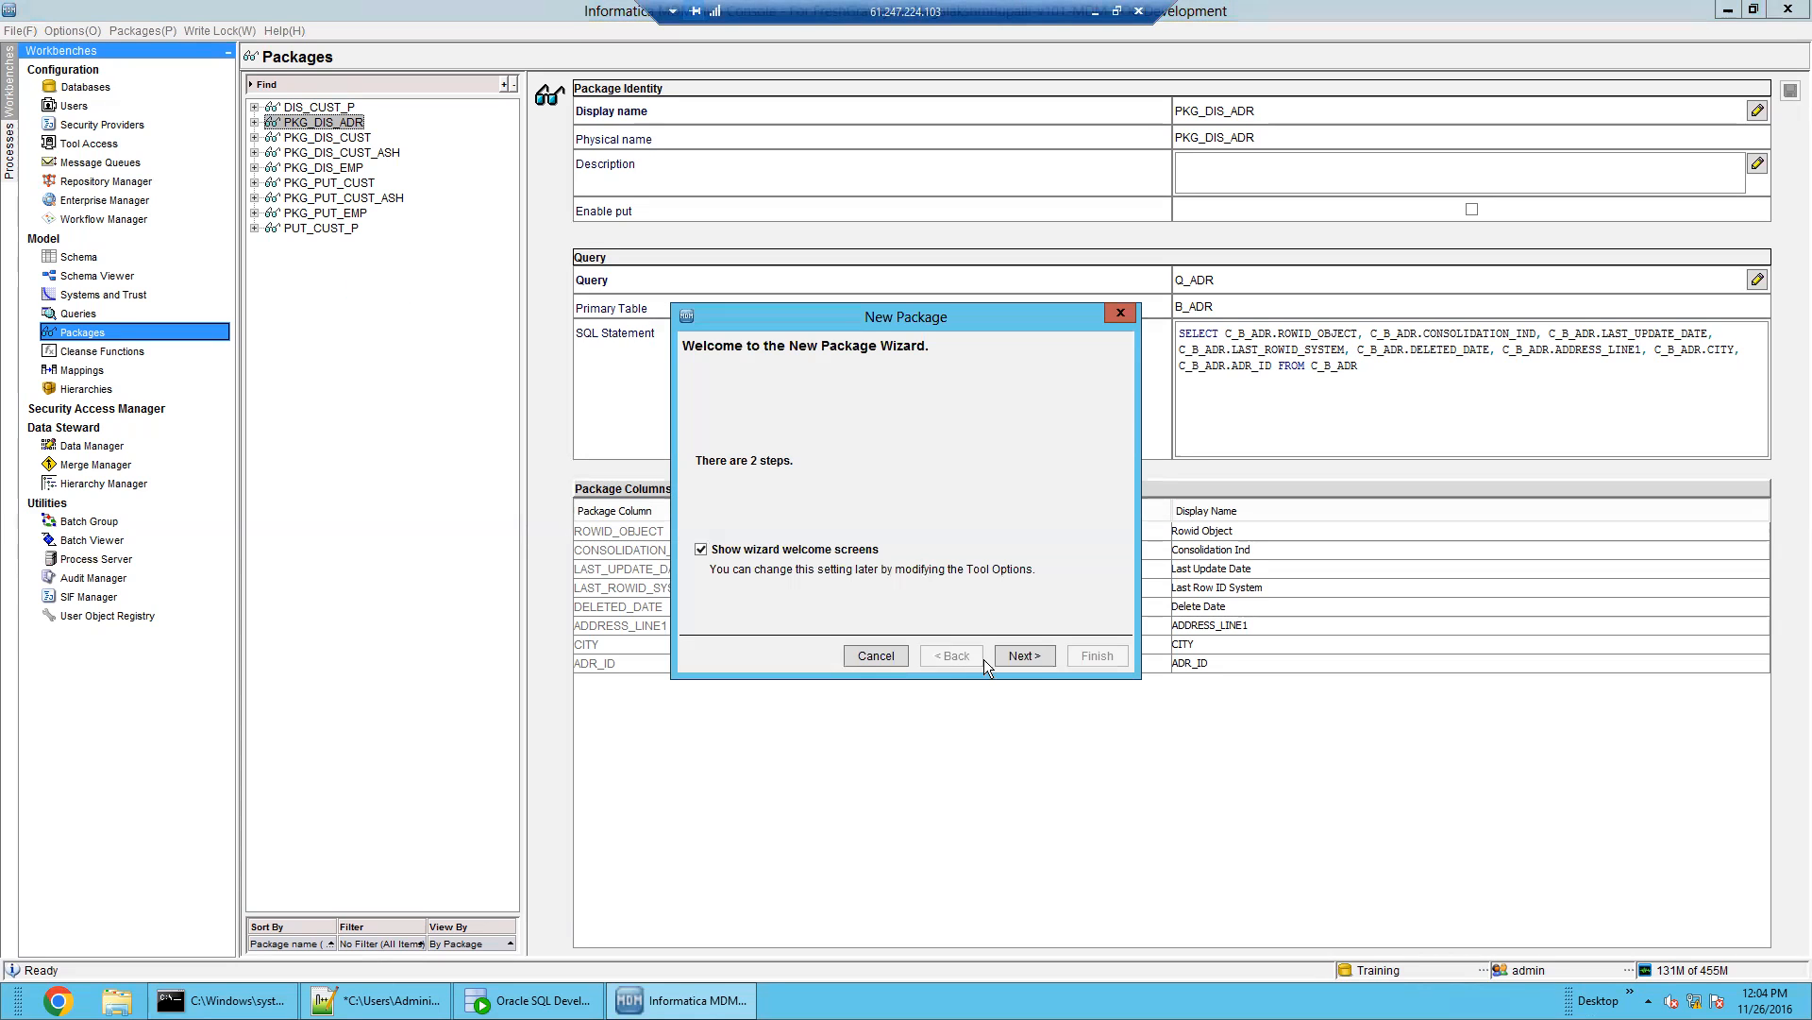
click(1009, 657)
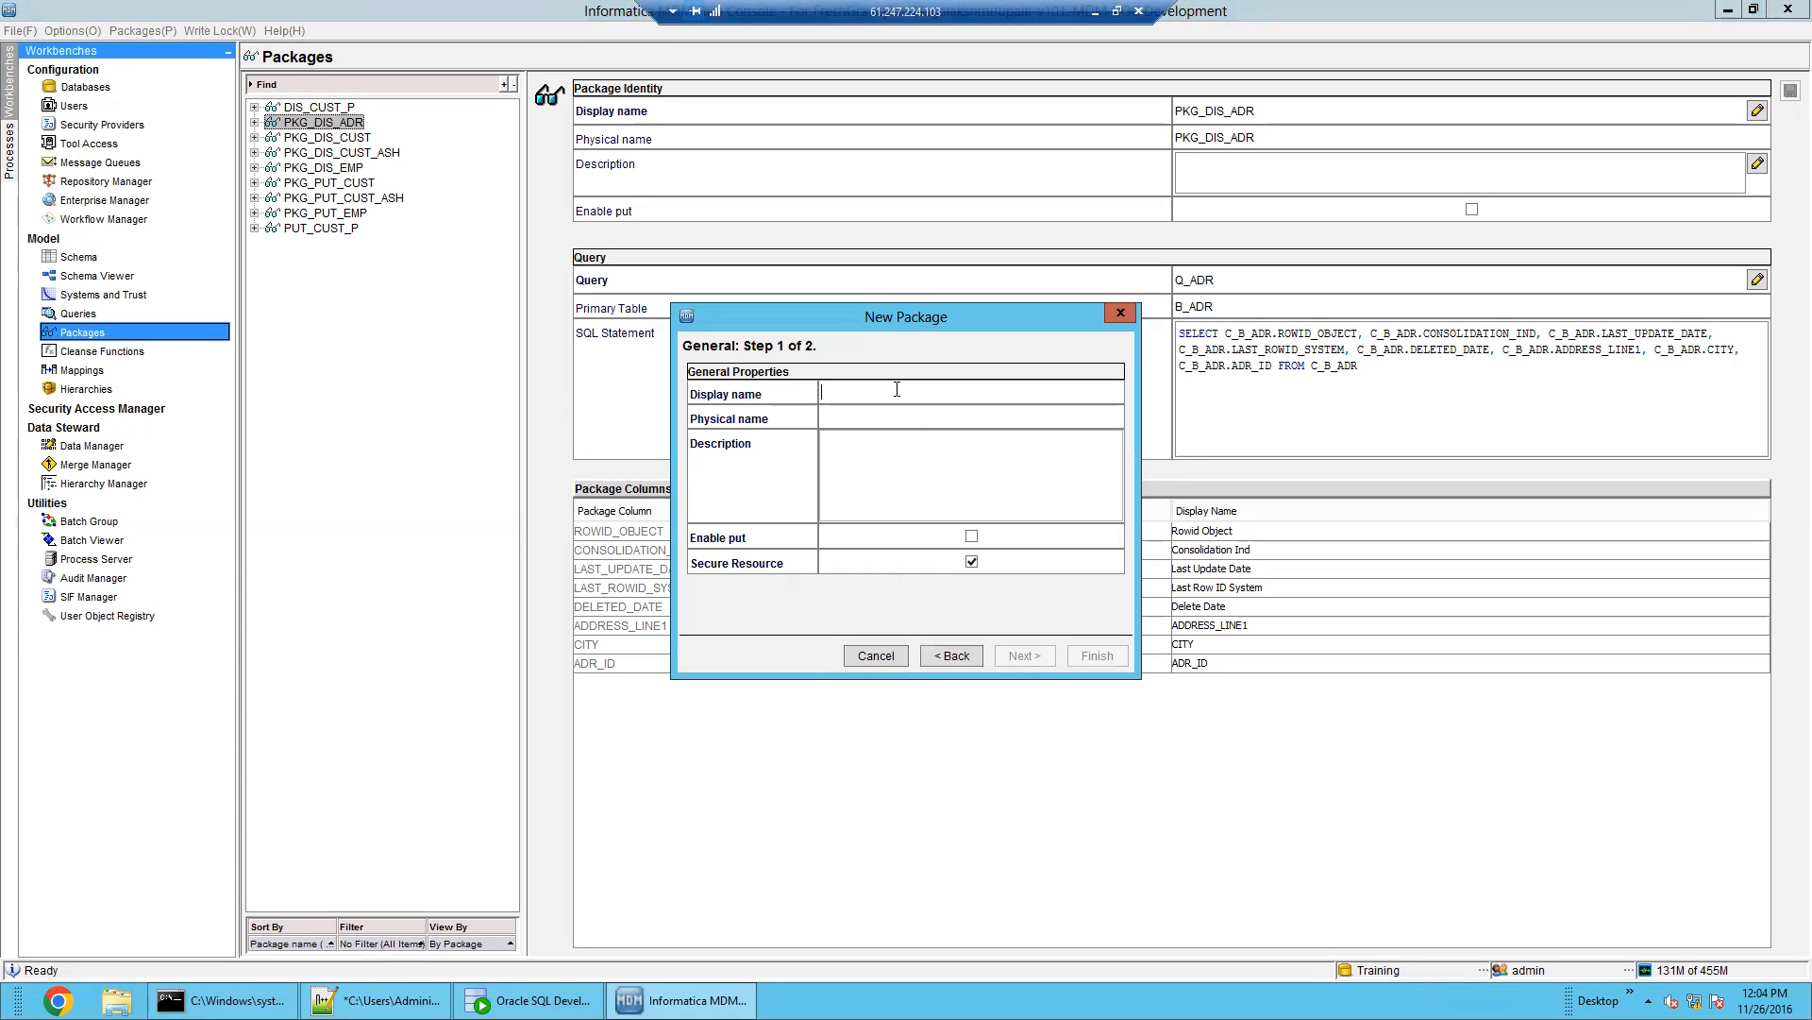
text(PKG_PUT_ADR)
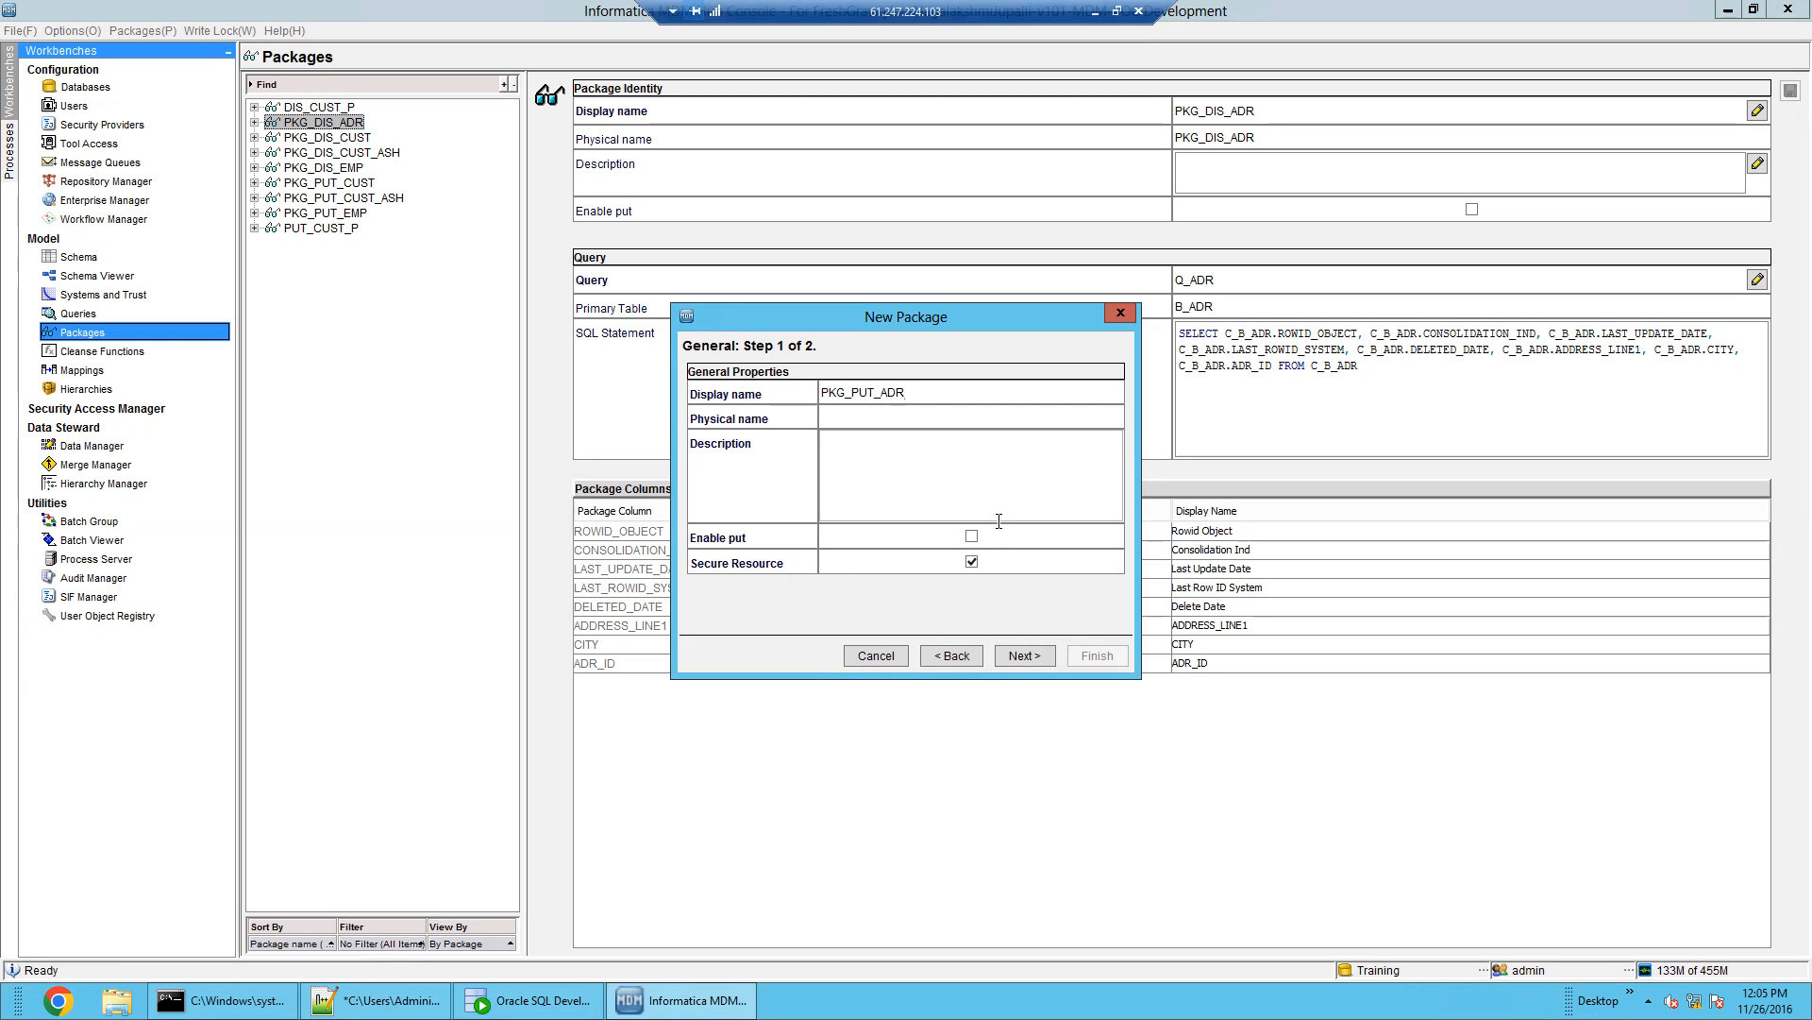
Make PKG_PUT_ADR put-enabled on ADR > Q_ADR, finish it, and switch to Data Manager
click(972, 537)
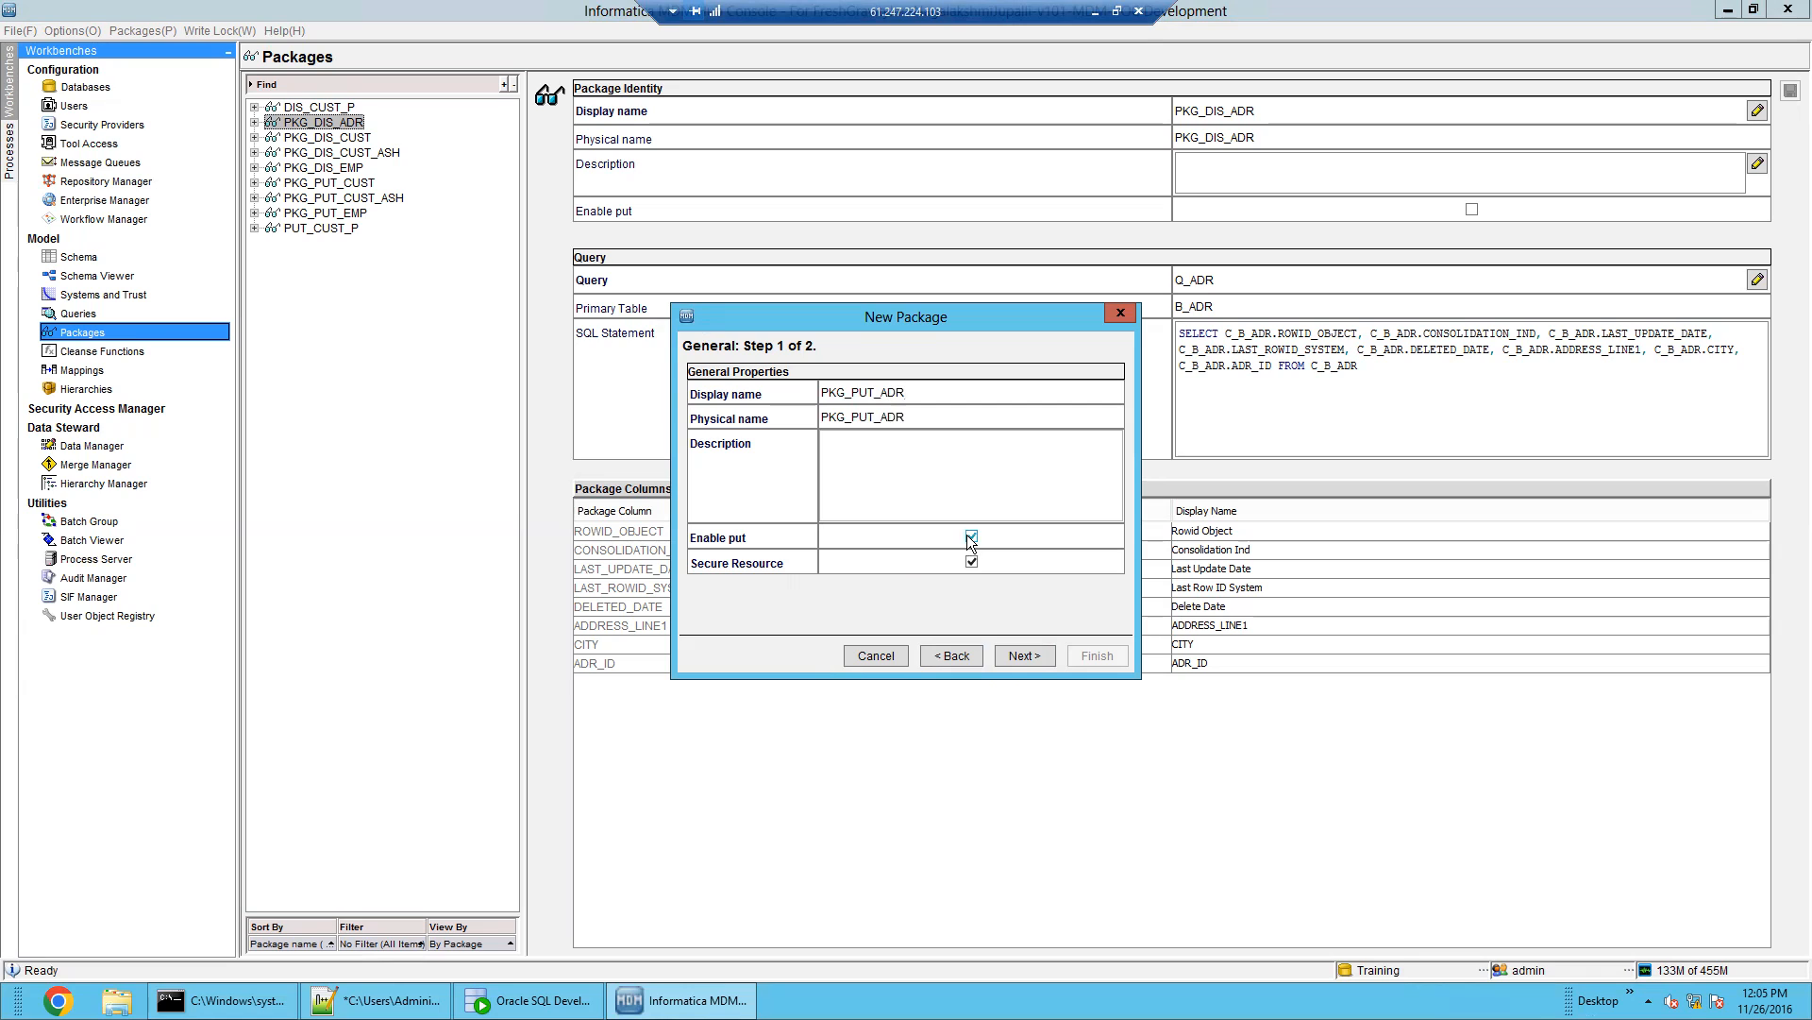
click(1028, 657)
double_click(737, 395)
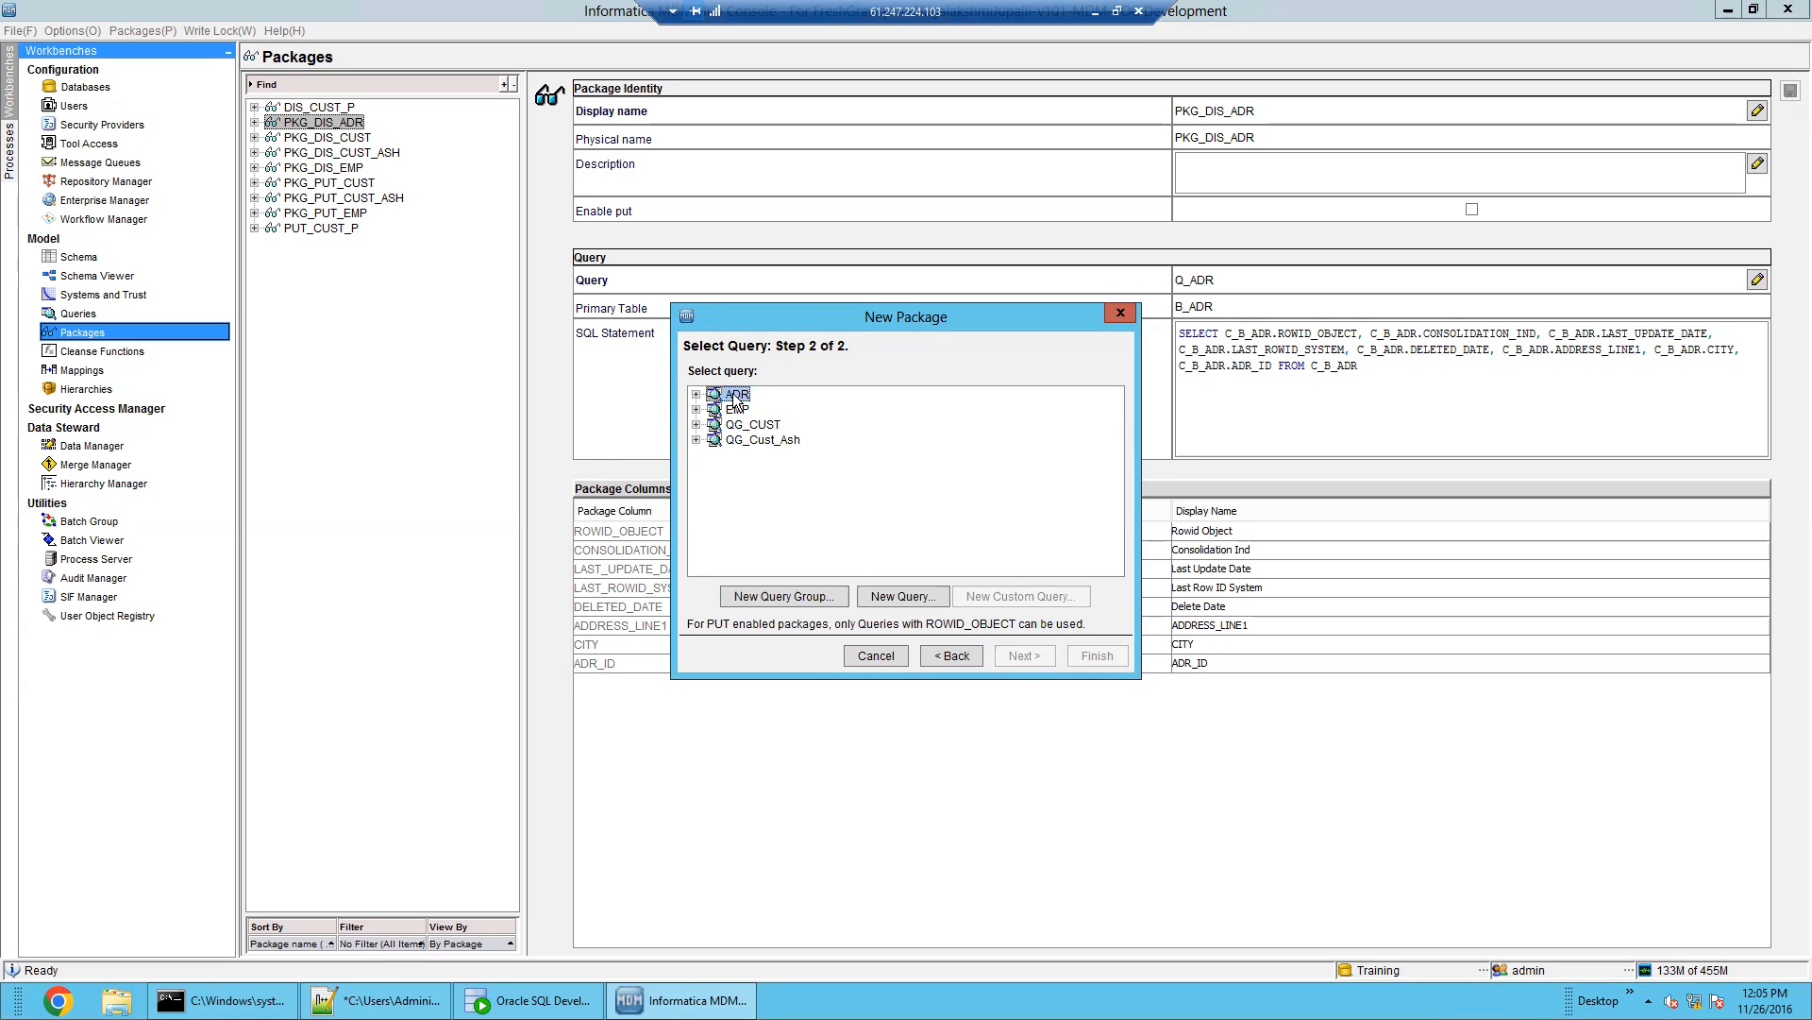
click(763, 409)
click(1096, 655)
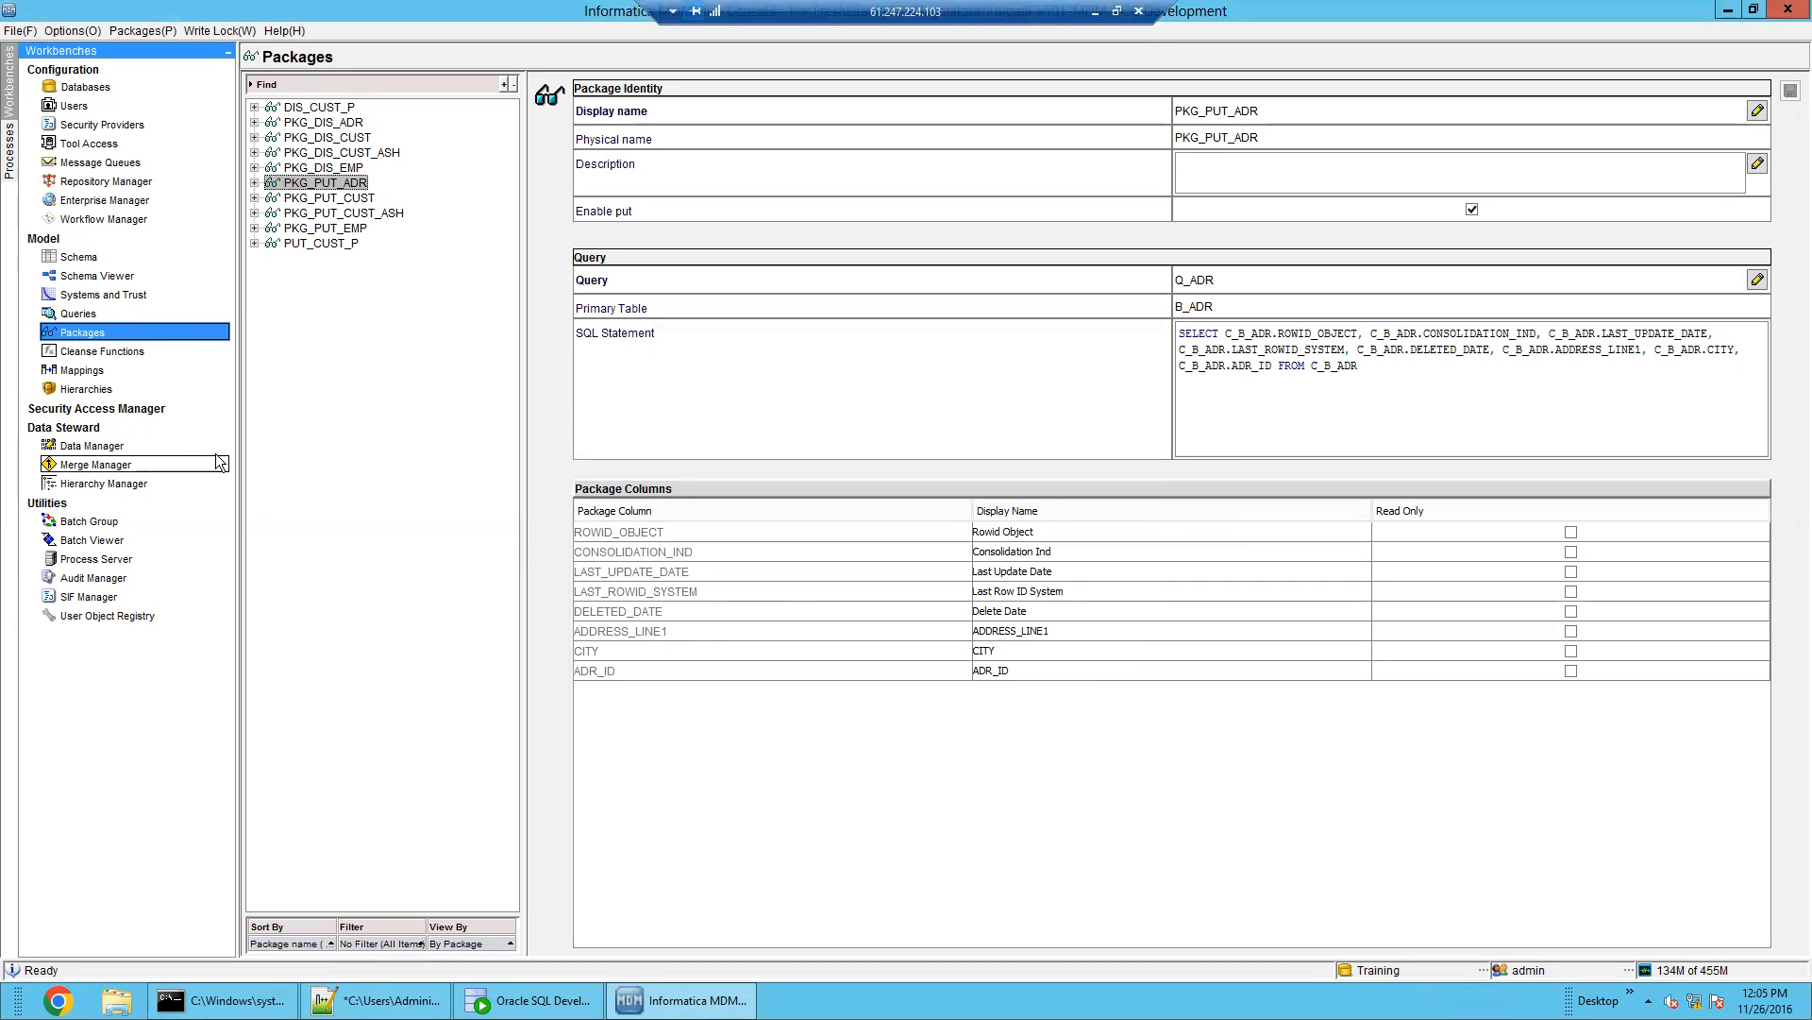
click(139, 450)
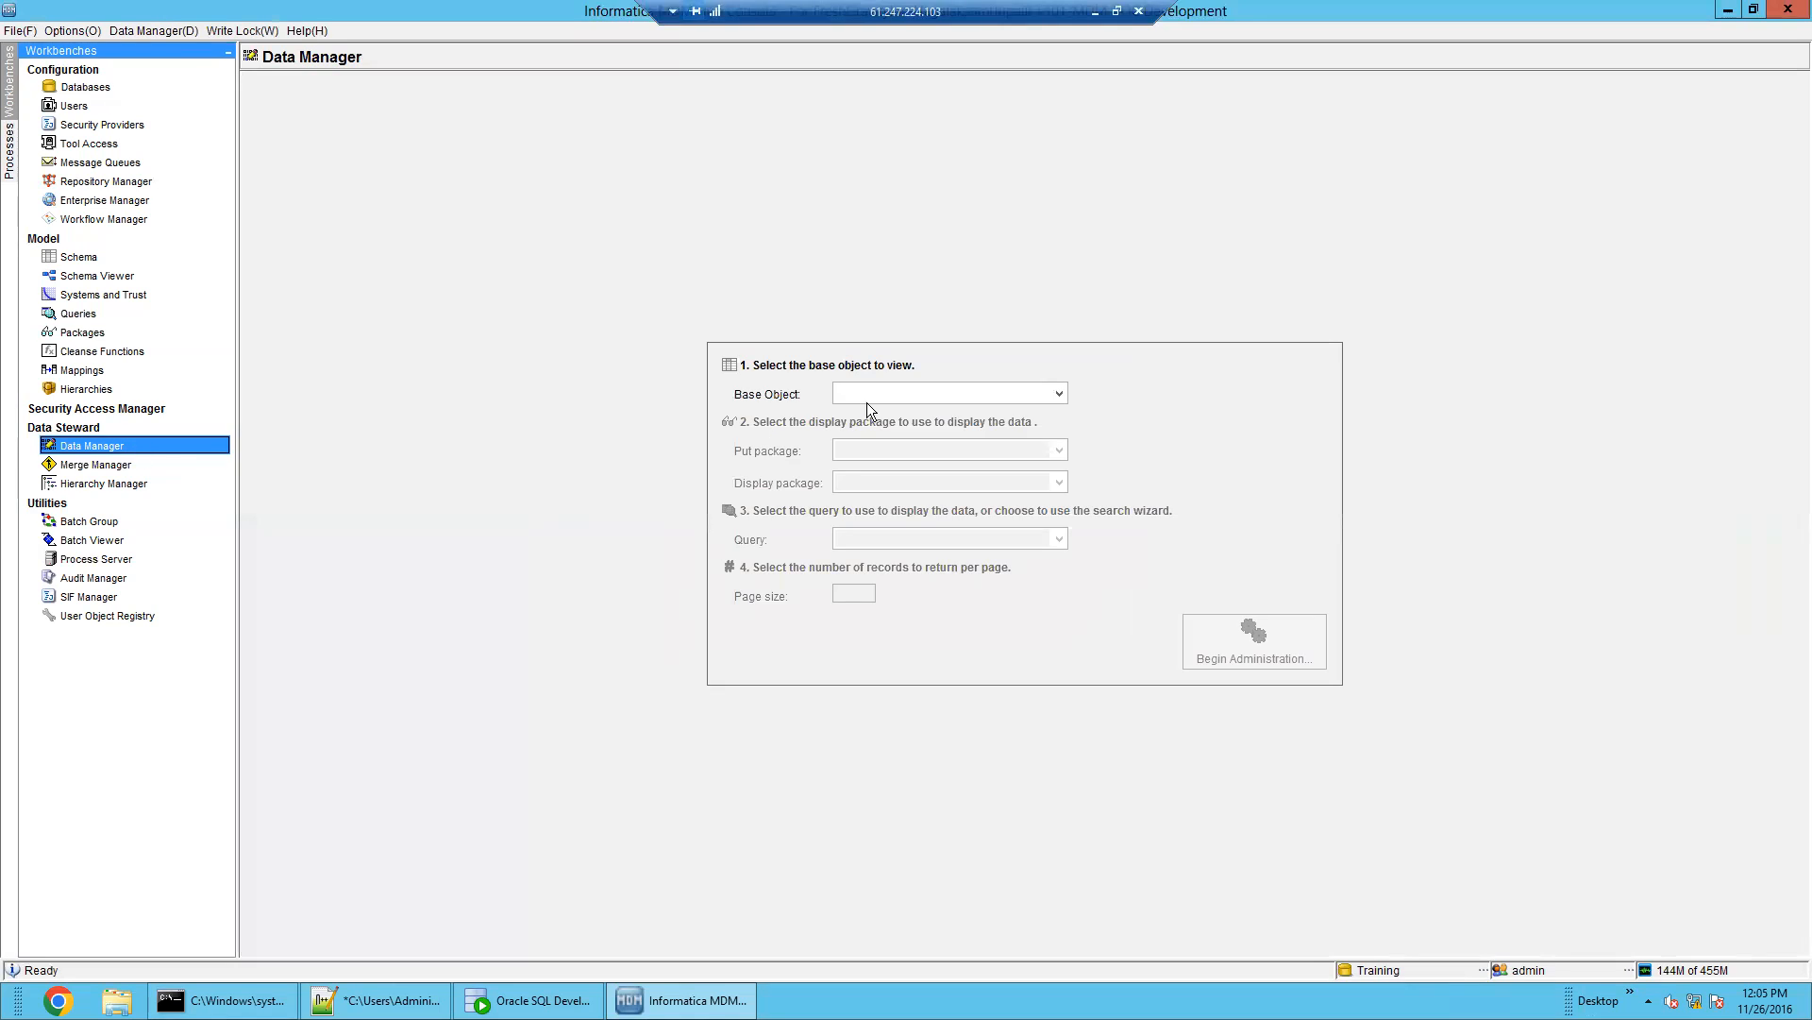
Begin administering base object B_ADR through put package PKG_PUT_ADR
click(925, 389)
click(933, 432)
click(967, 451)
click(969, 489)
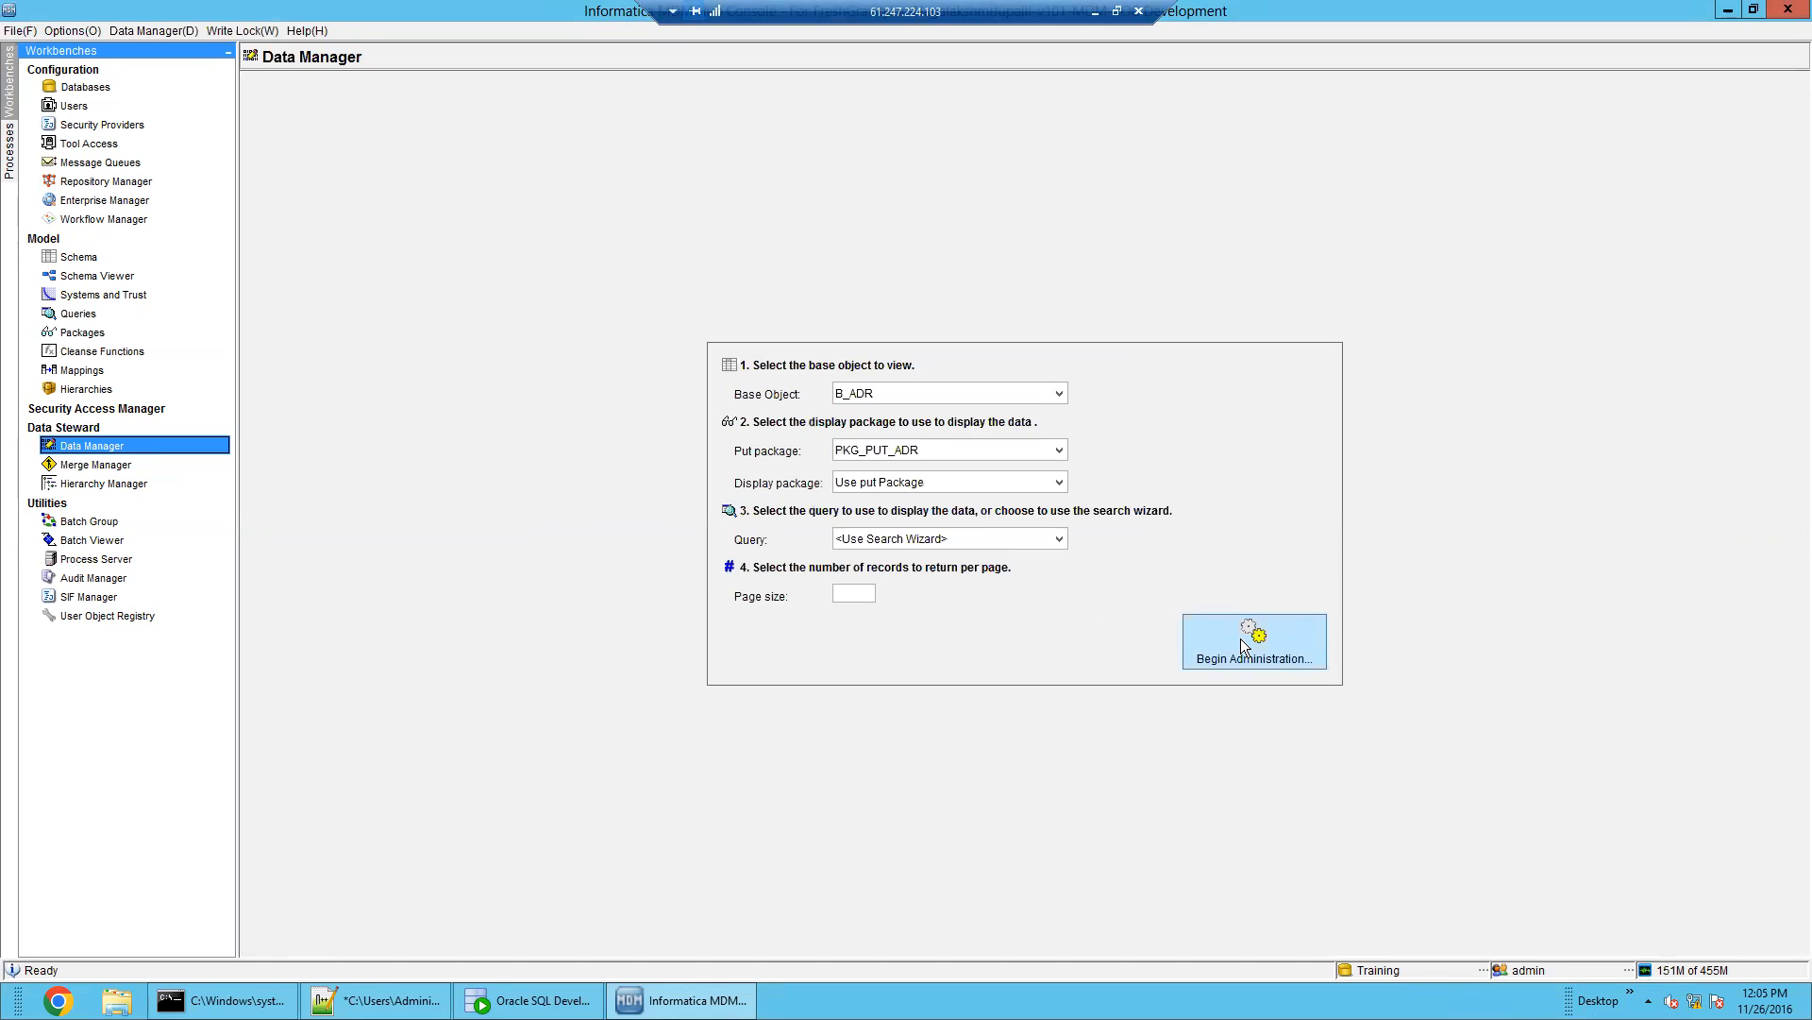
click(1240, 646)
click(1238, 645)
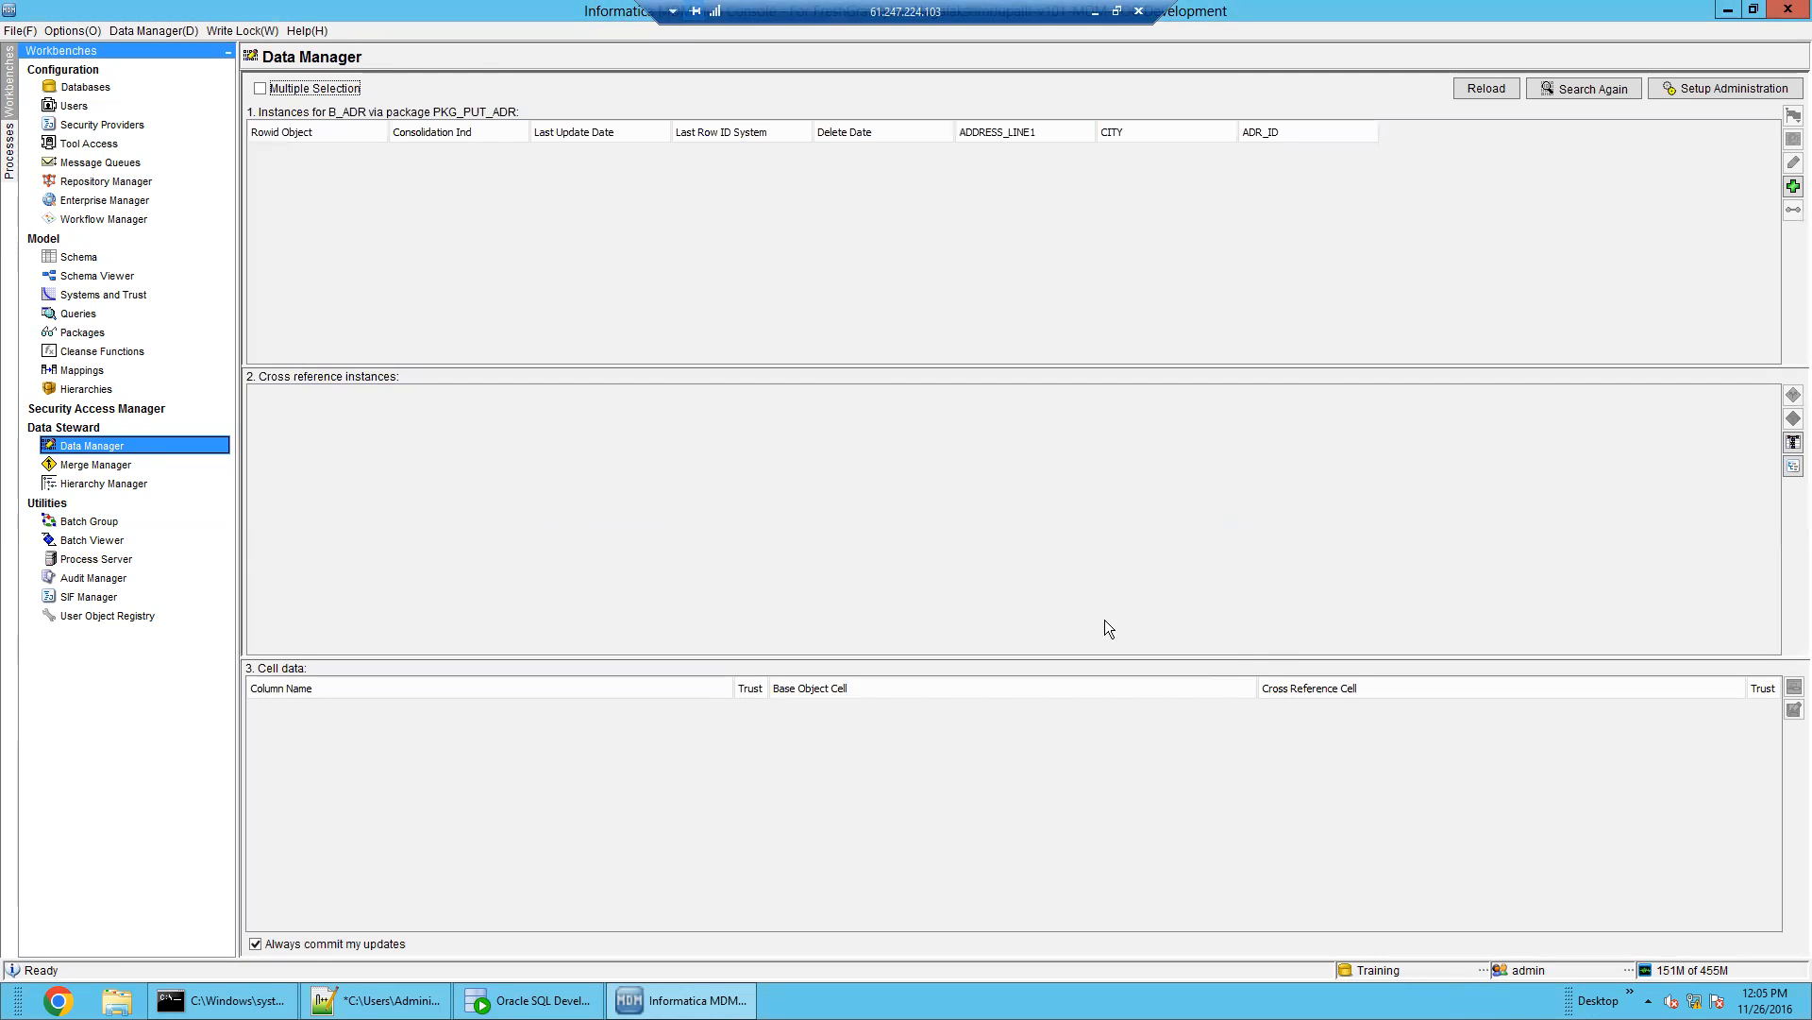
Add a B_ADR record: ADDRESS_LINE1 'BANGALORE WEST NEAR METRO', CITY BANGALORE, ADR_ID ADR1
click(1794, 186)
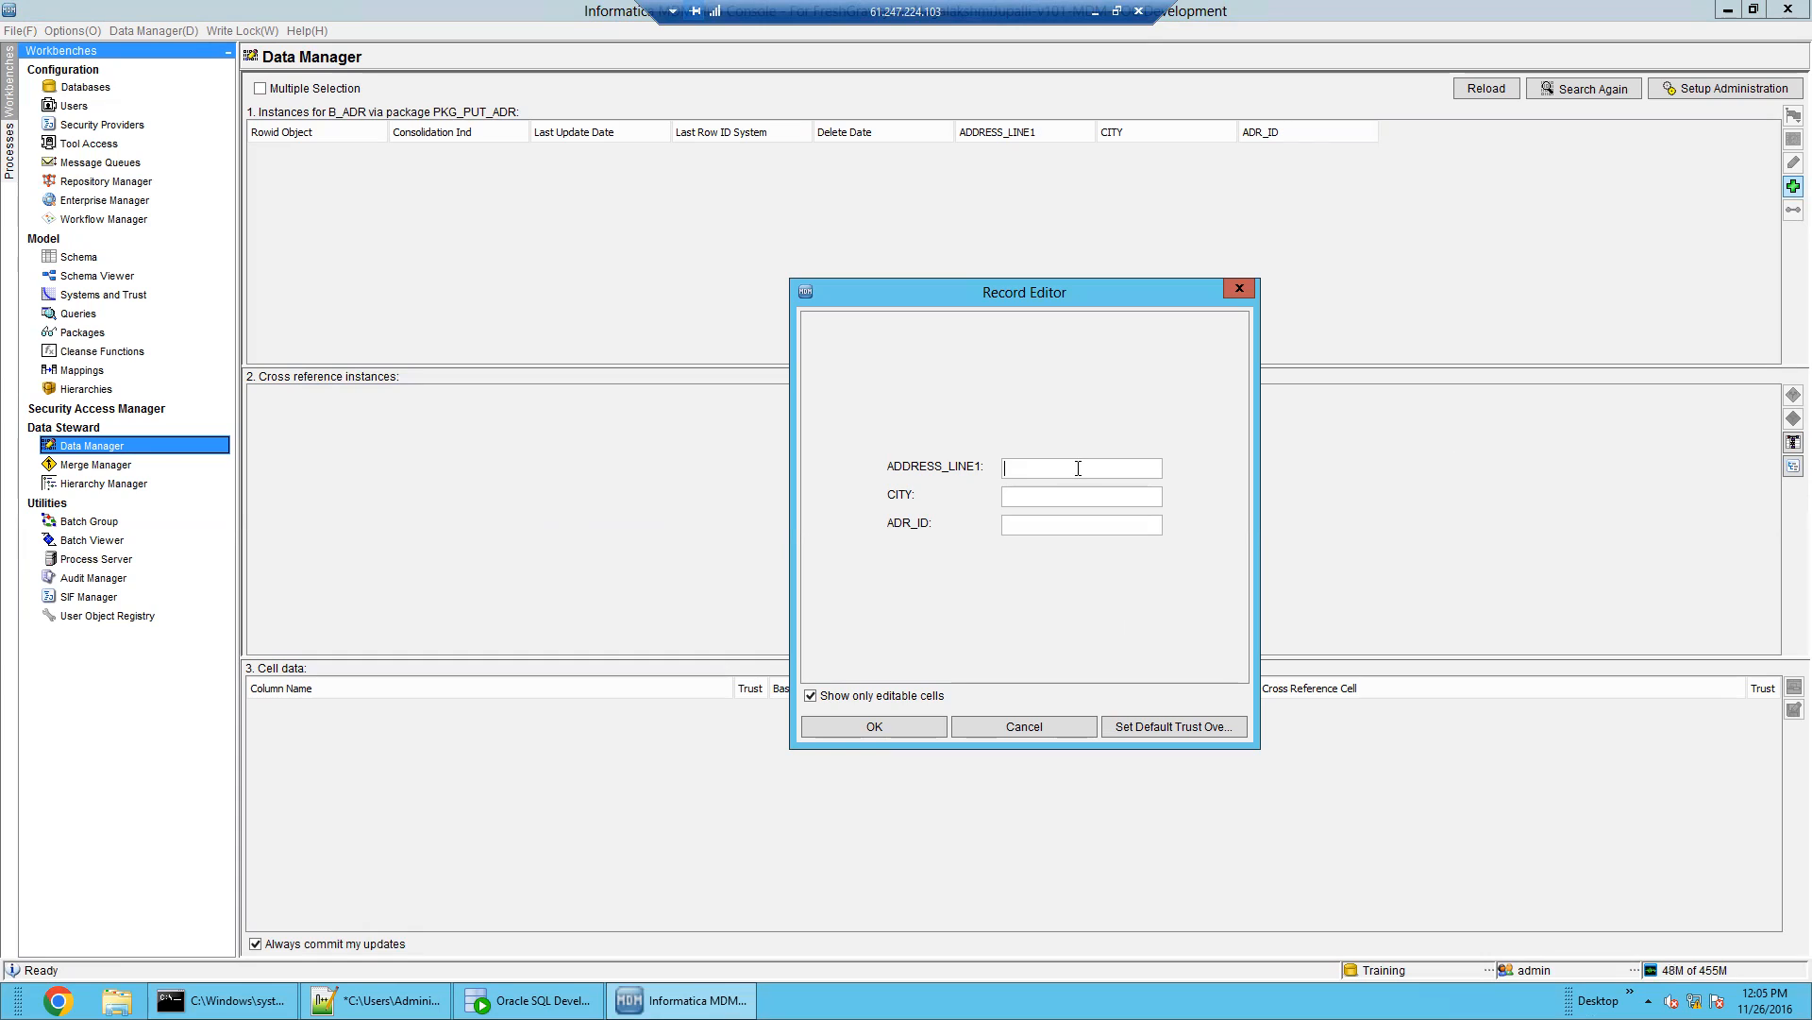
text(BAN)
text(GALORE)
text( WEST N)
text(EAR MET)
text(RO)
key(ctrl+a)
click(1079, 496)
text(BANGALORE)
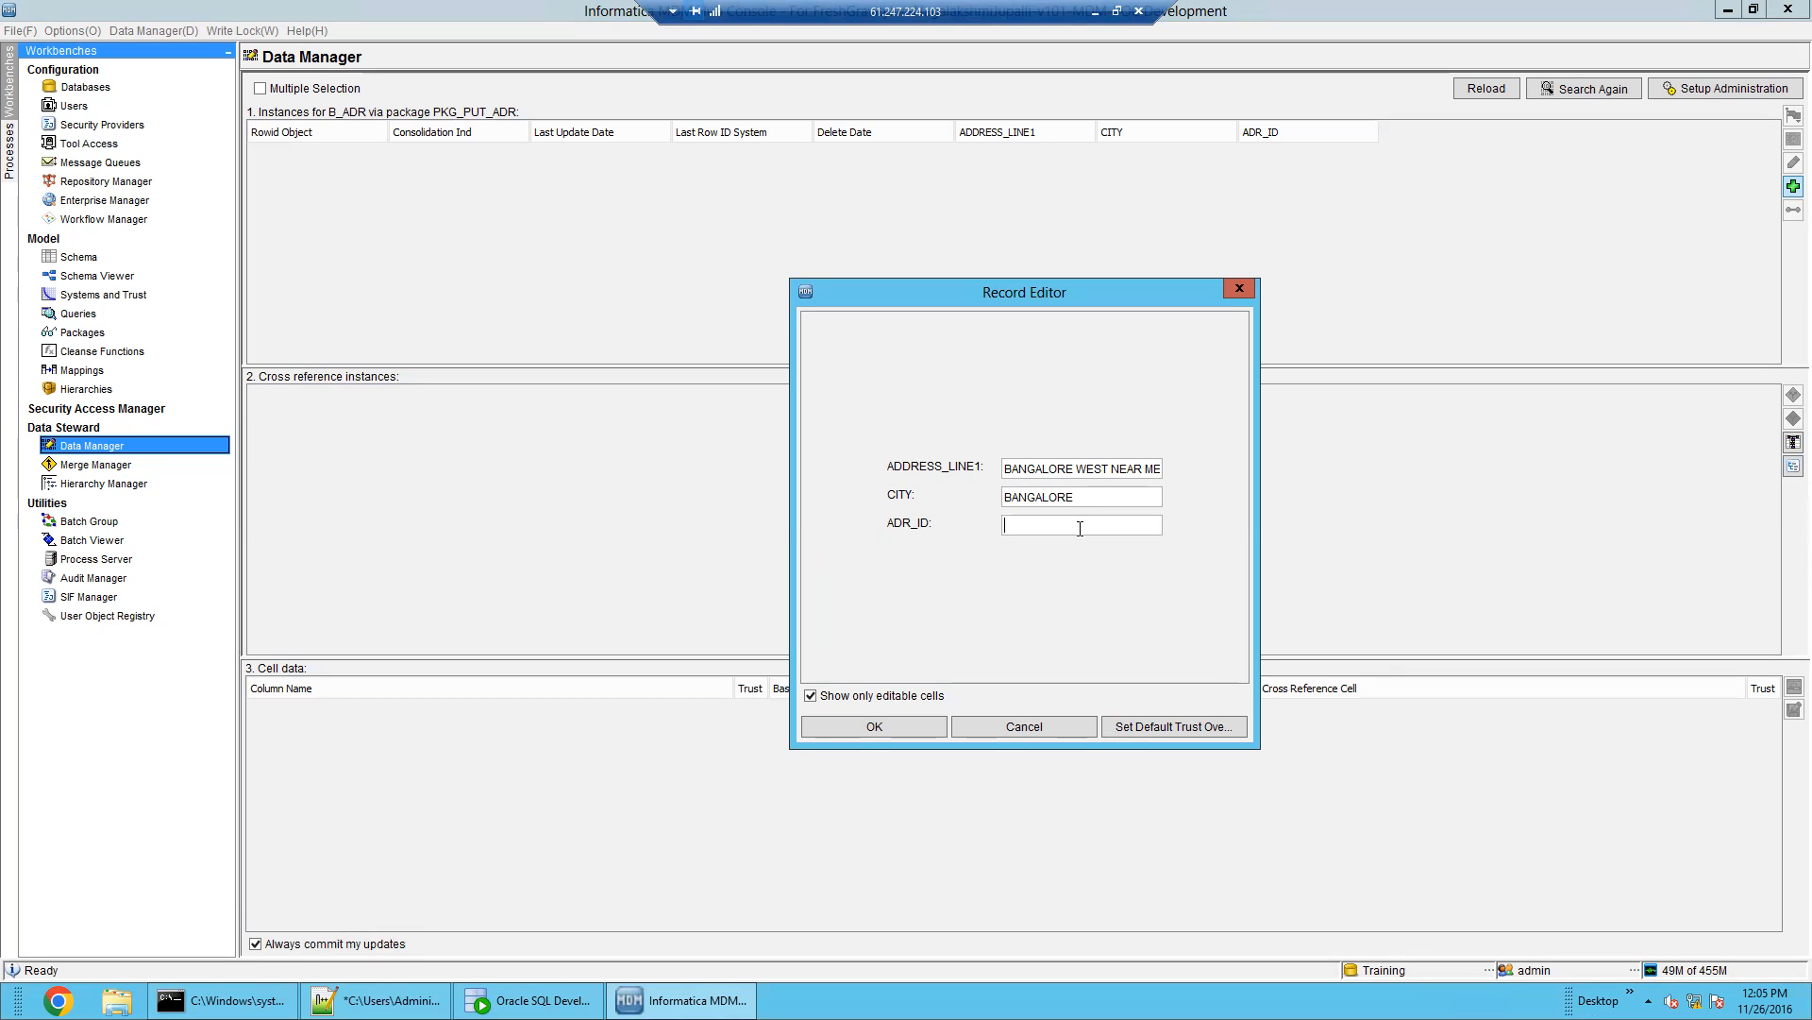
click(1080, 528)
text(ADR1)
click(884, 729)
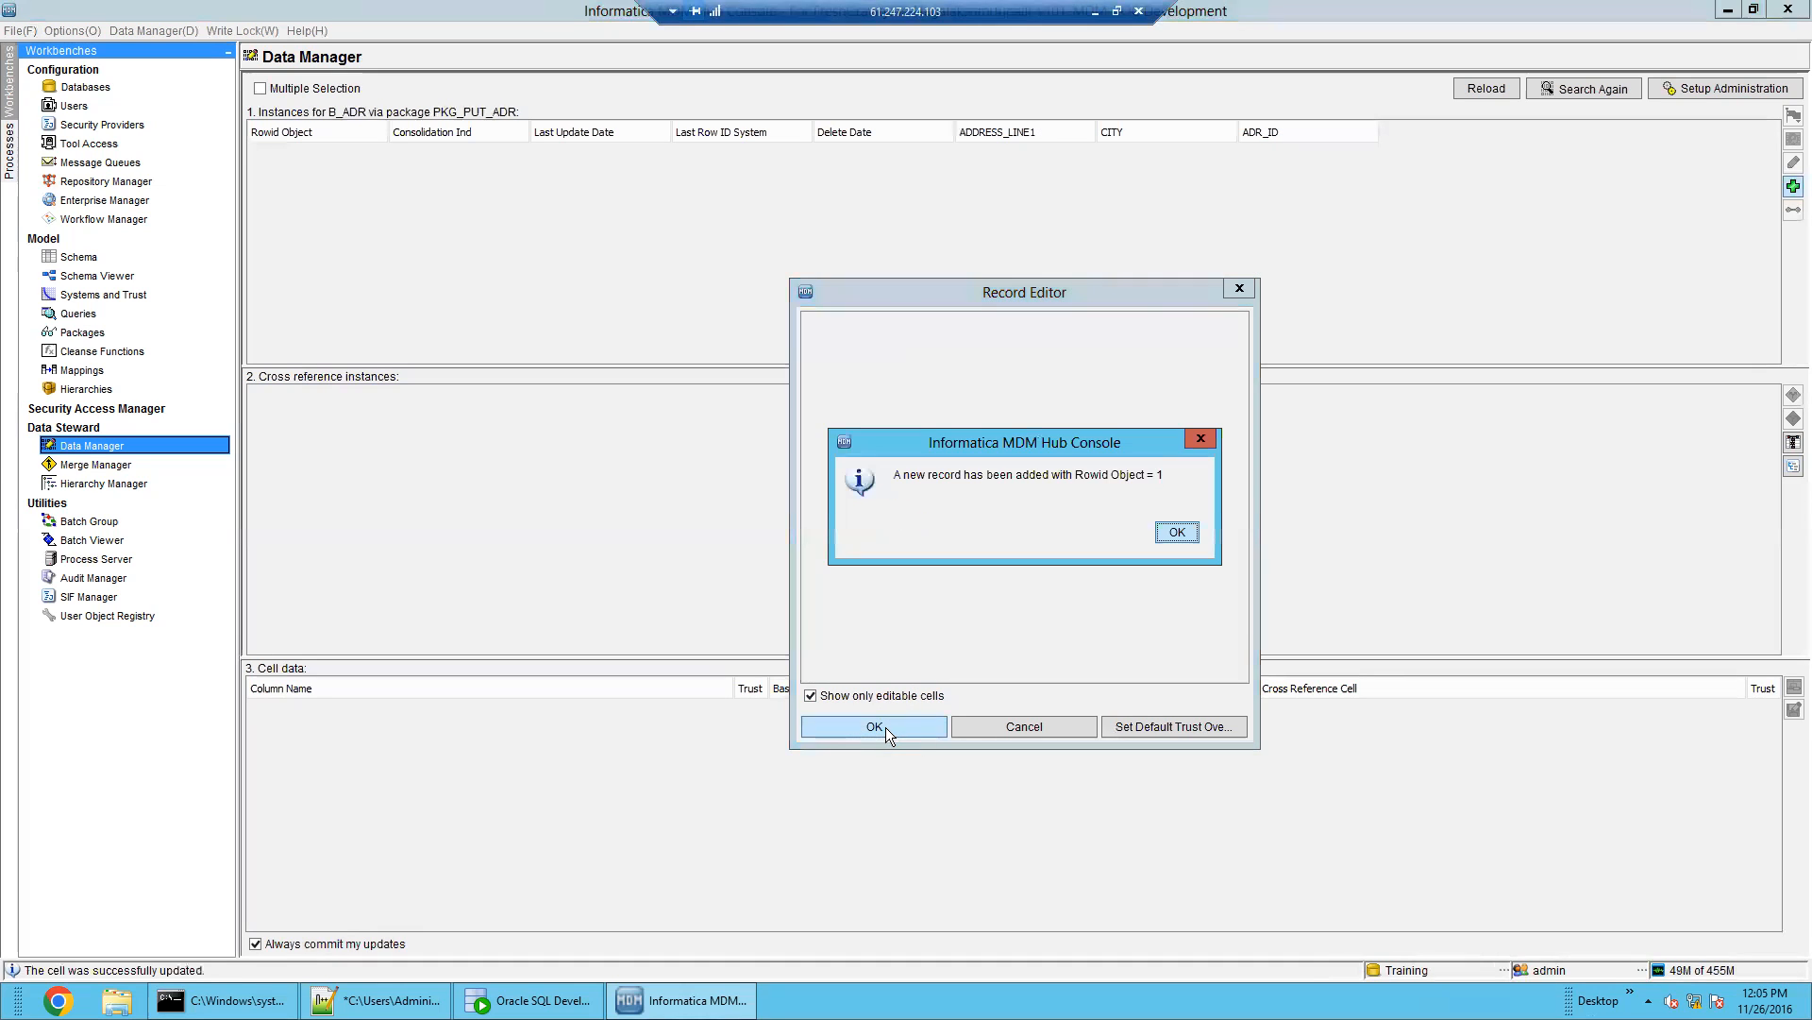
key(Return)
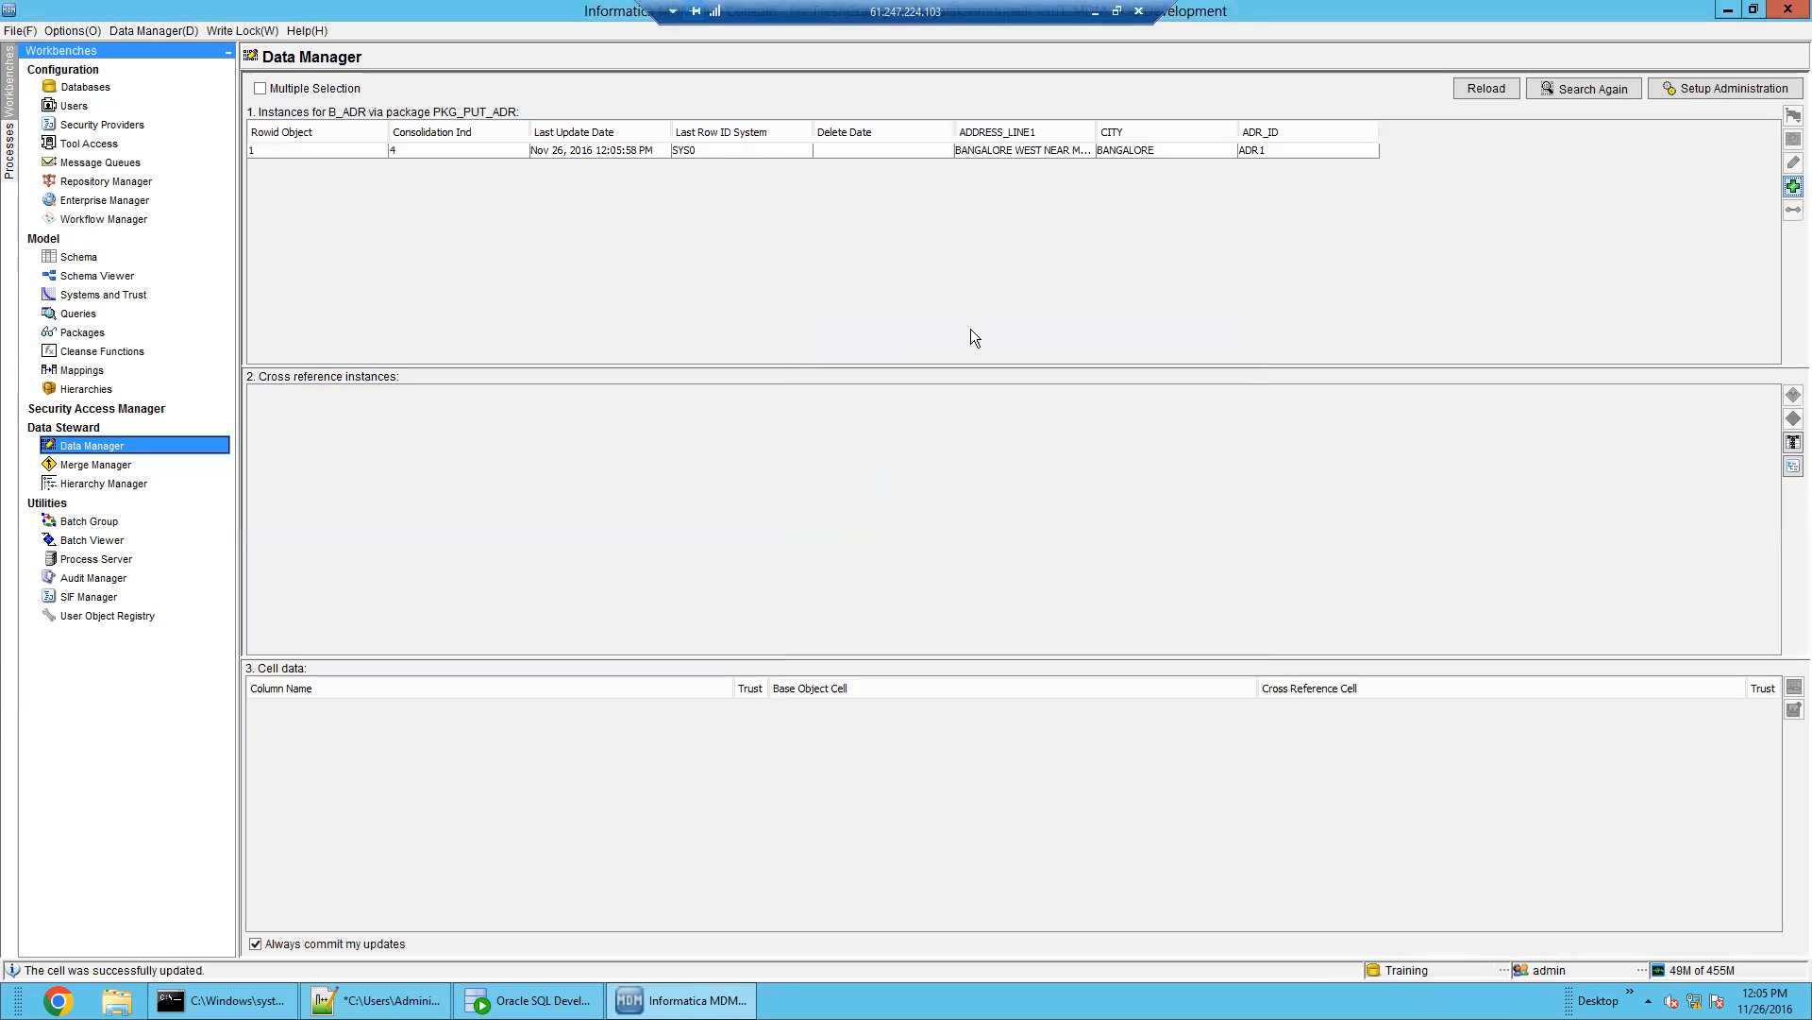
click(776, 151)
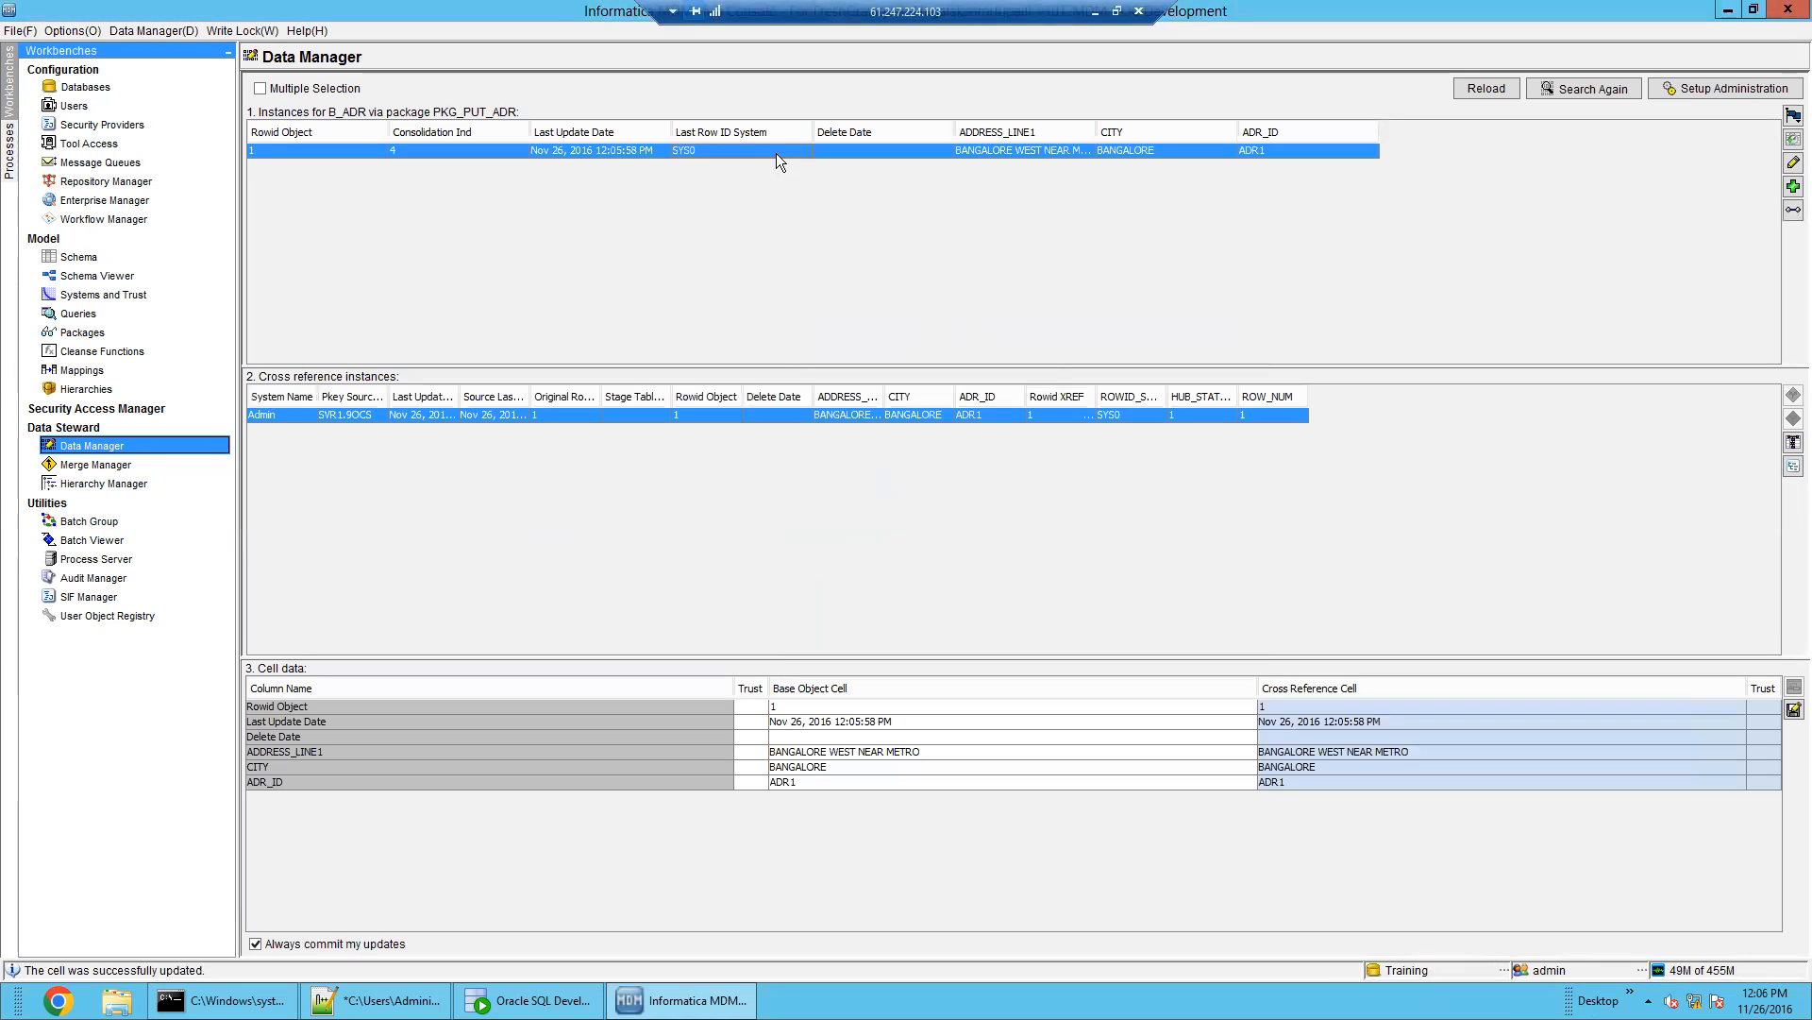
Add record ADR2: the pasted address with '10' appended, CITY BANGALORE
click(1793, 186)
text(BANGALORE WEST NEAR METRO)
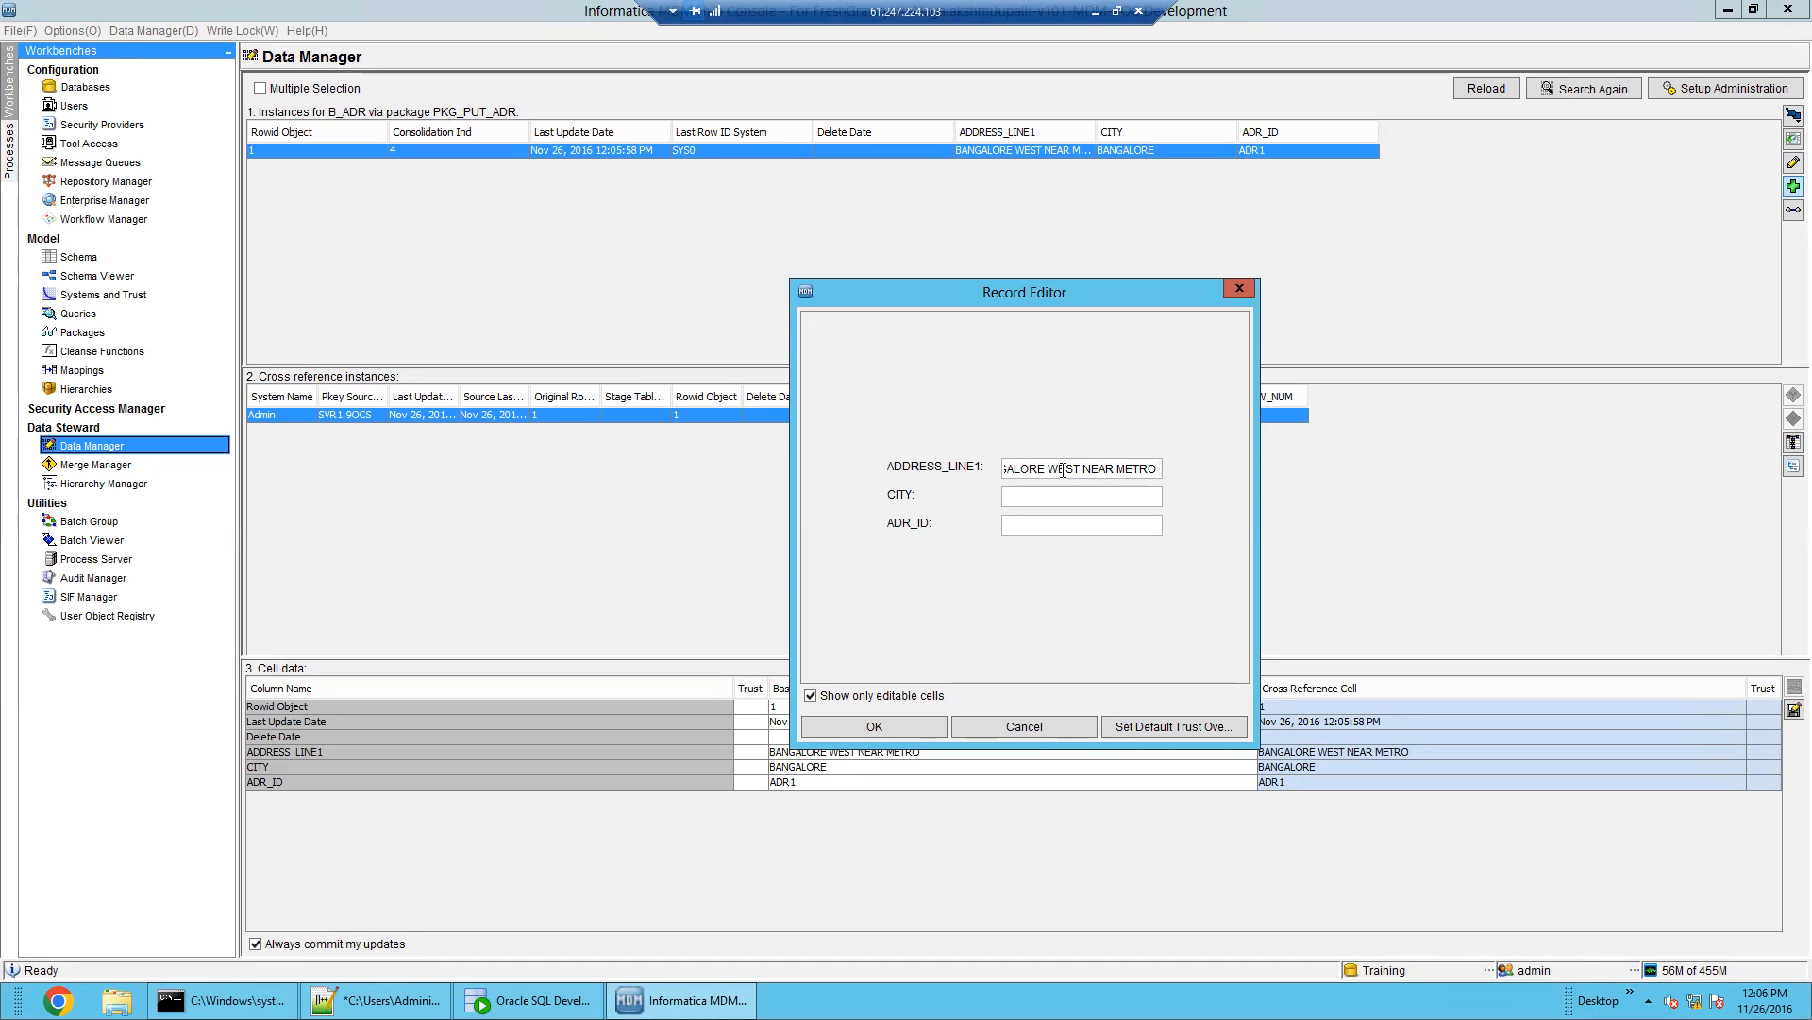
text(10)
click(1061, 492)
text(BANGALORE)
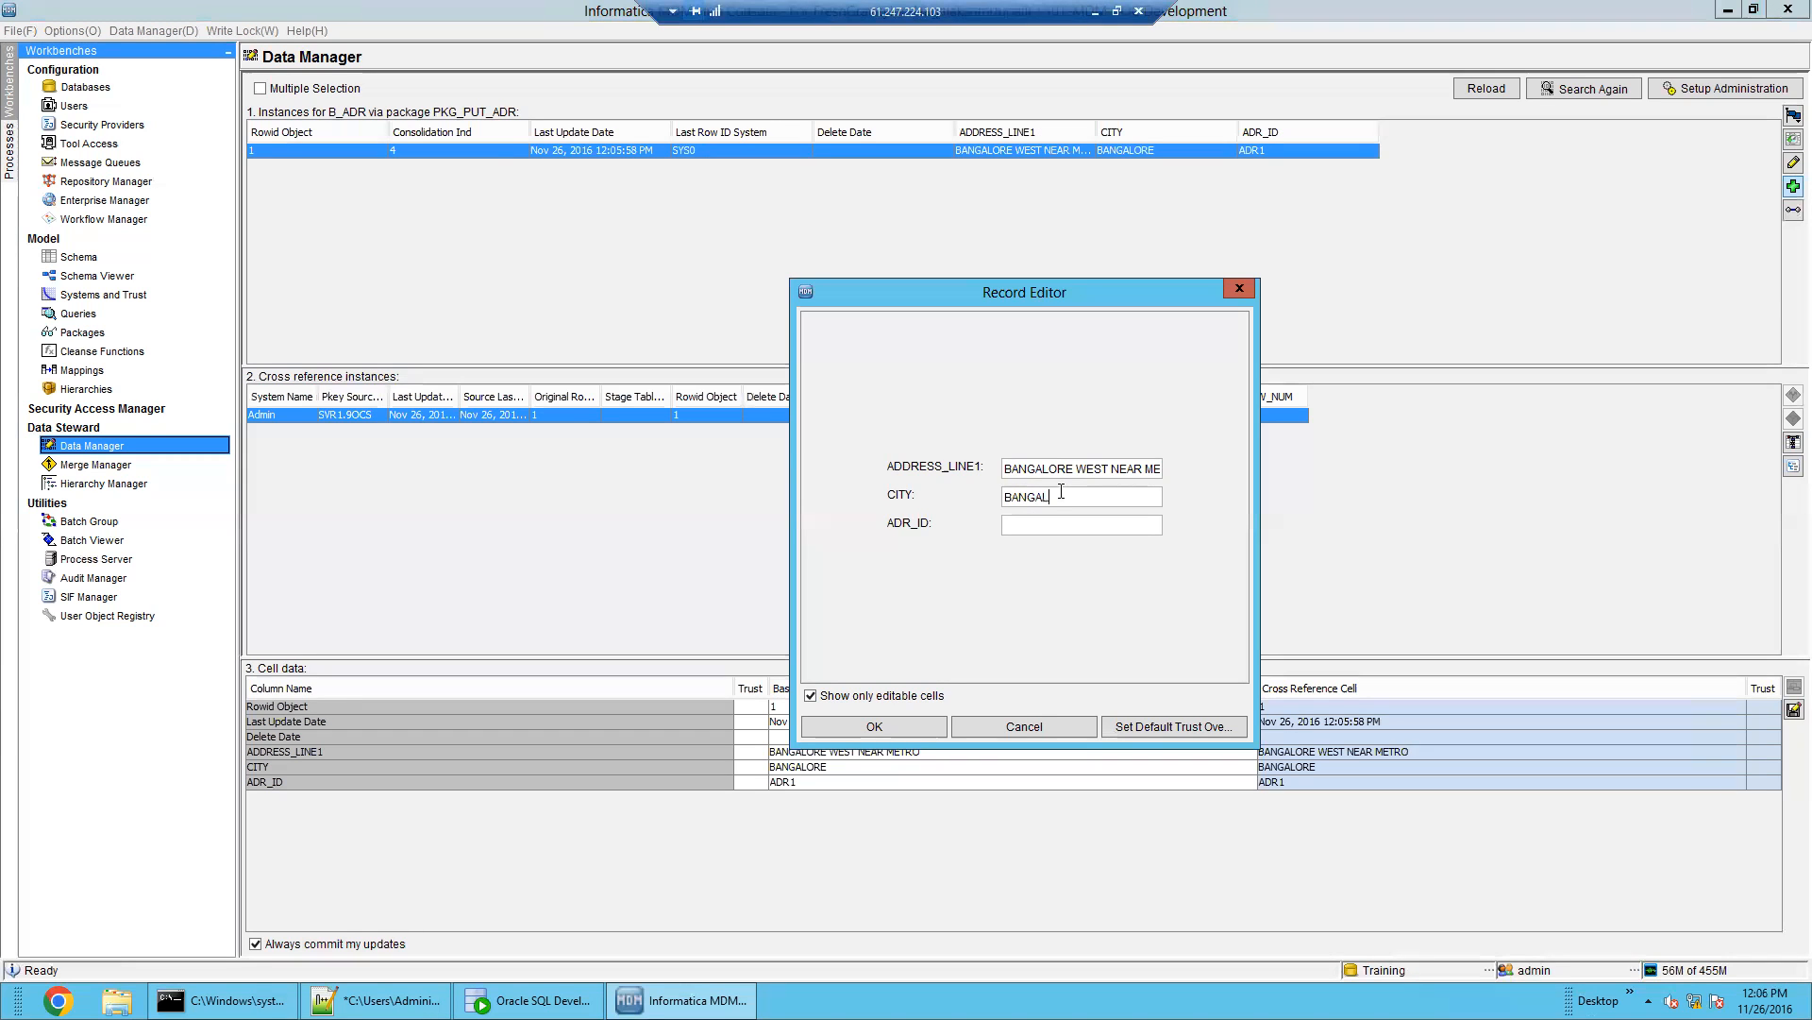
click(1071, 527)
text(ADR2)
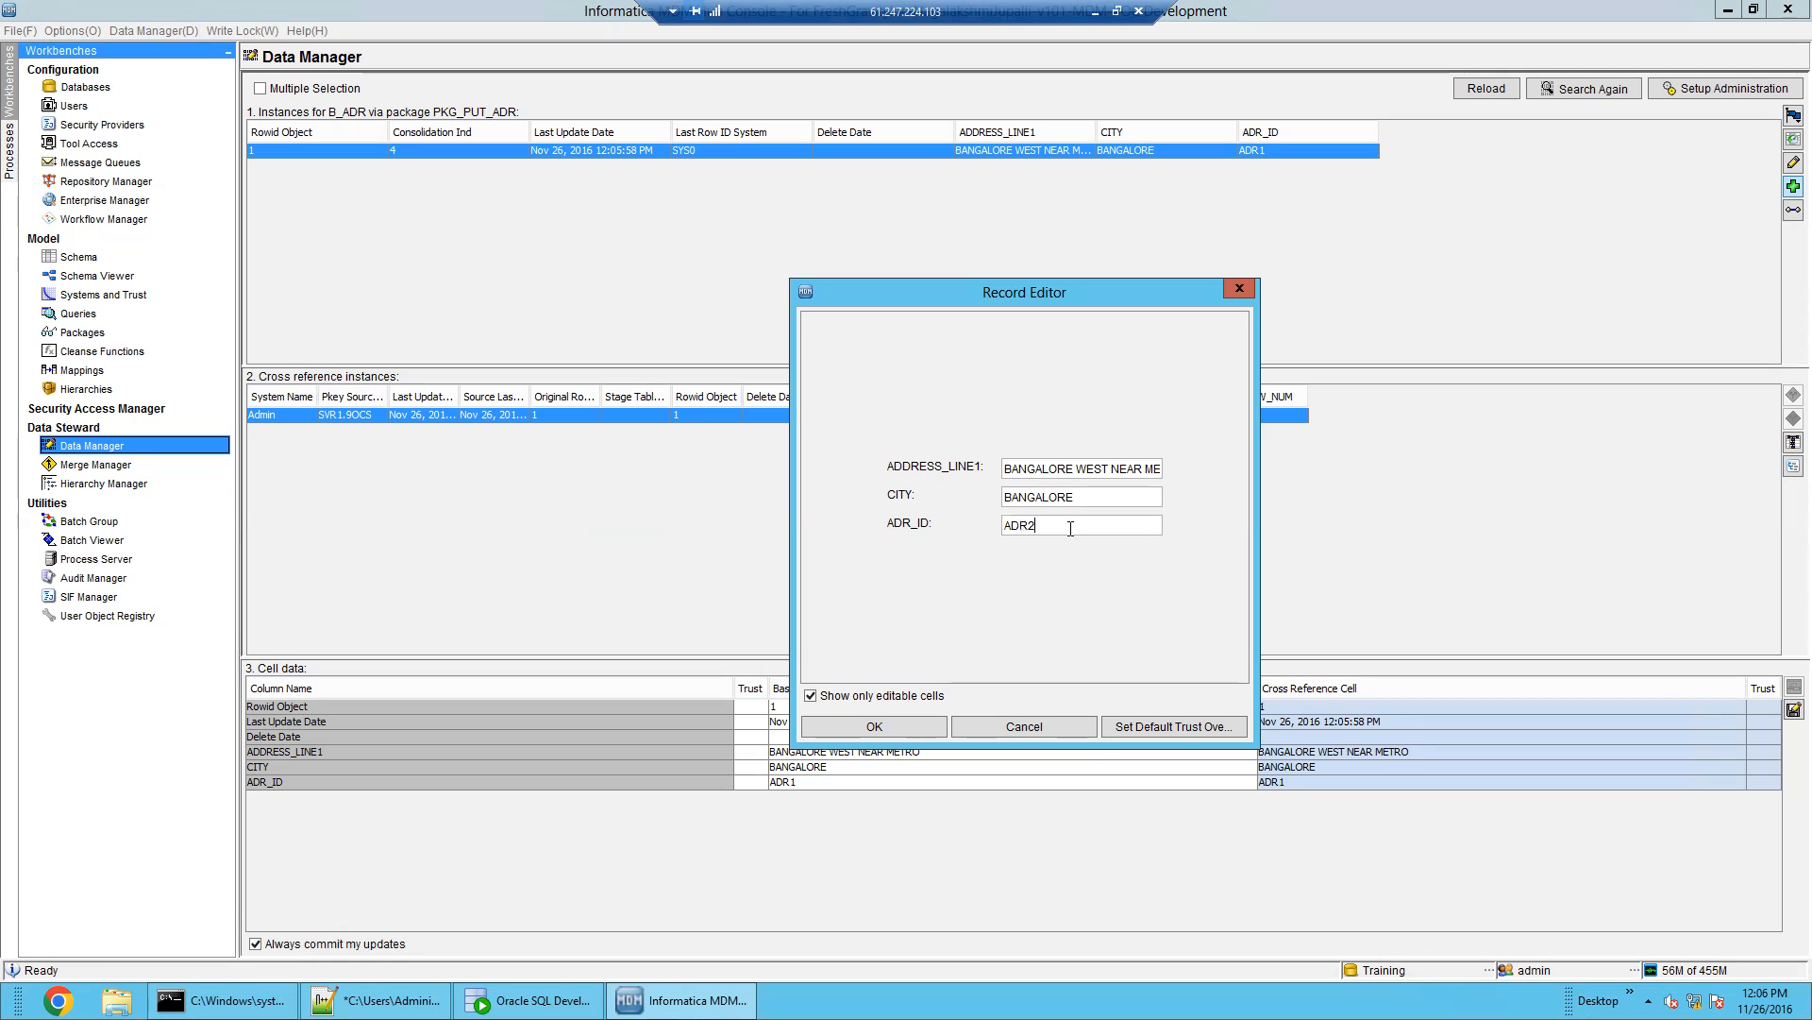
click(899, 728)
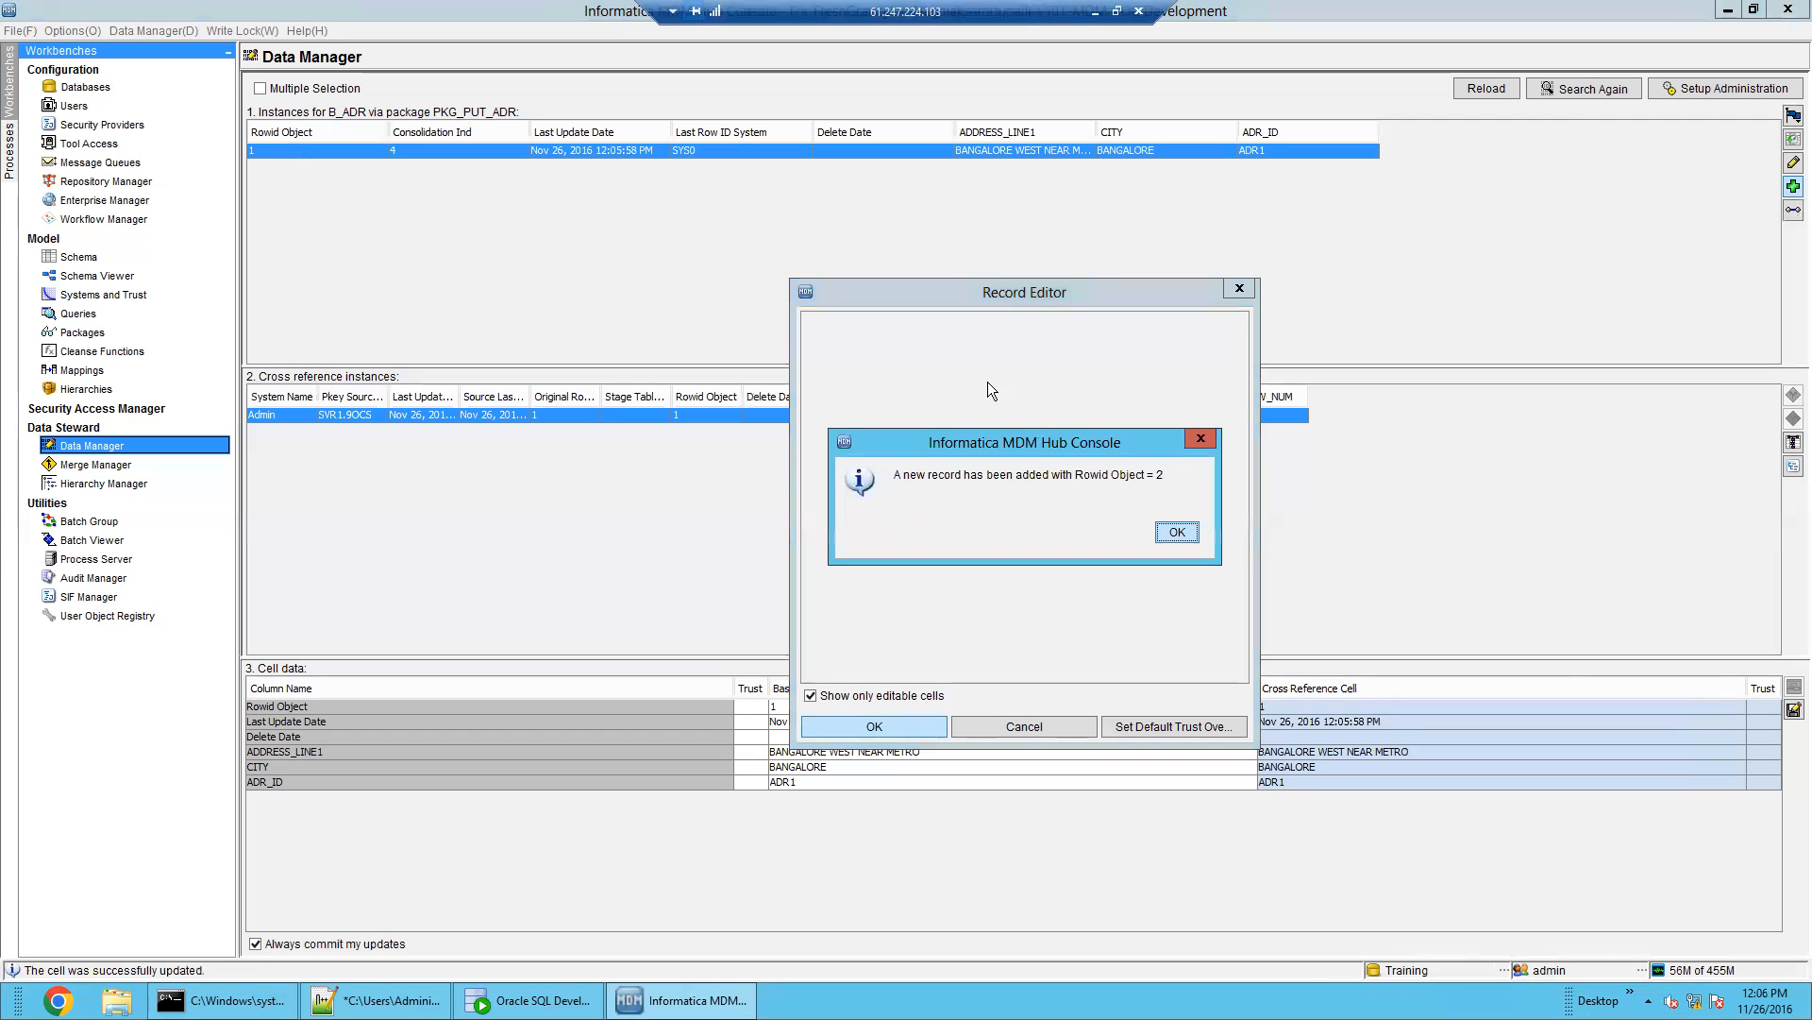
click(1180, 534)
click(1008, 164)
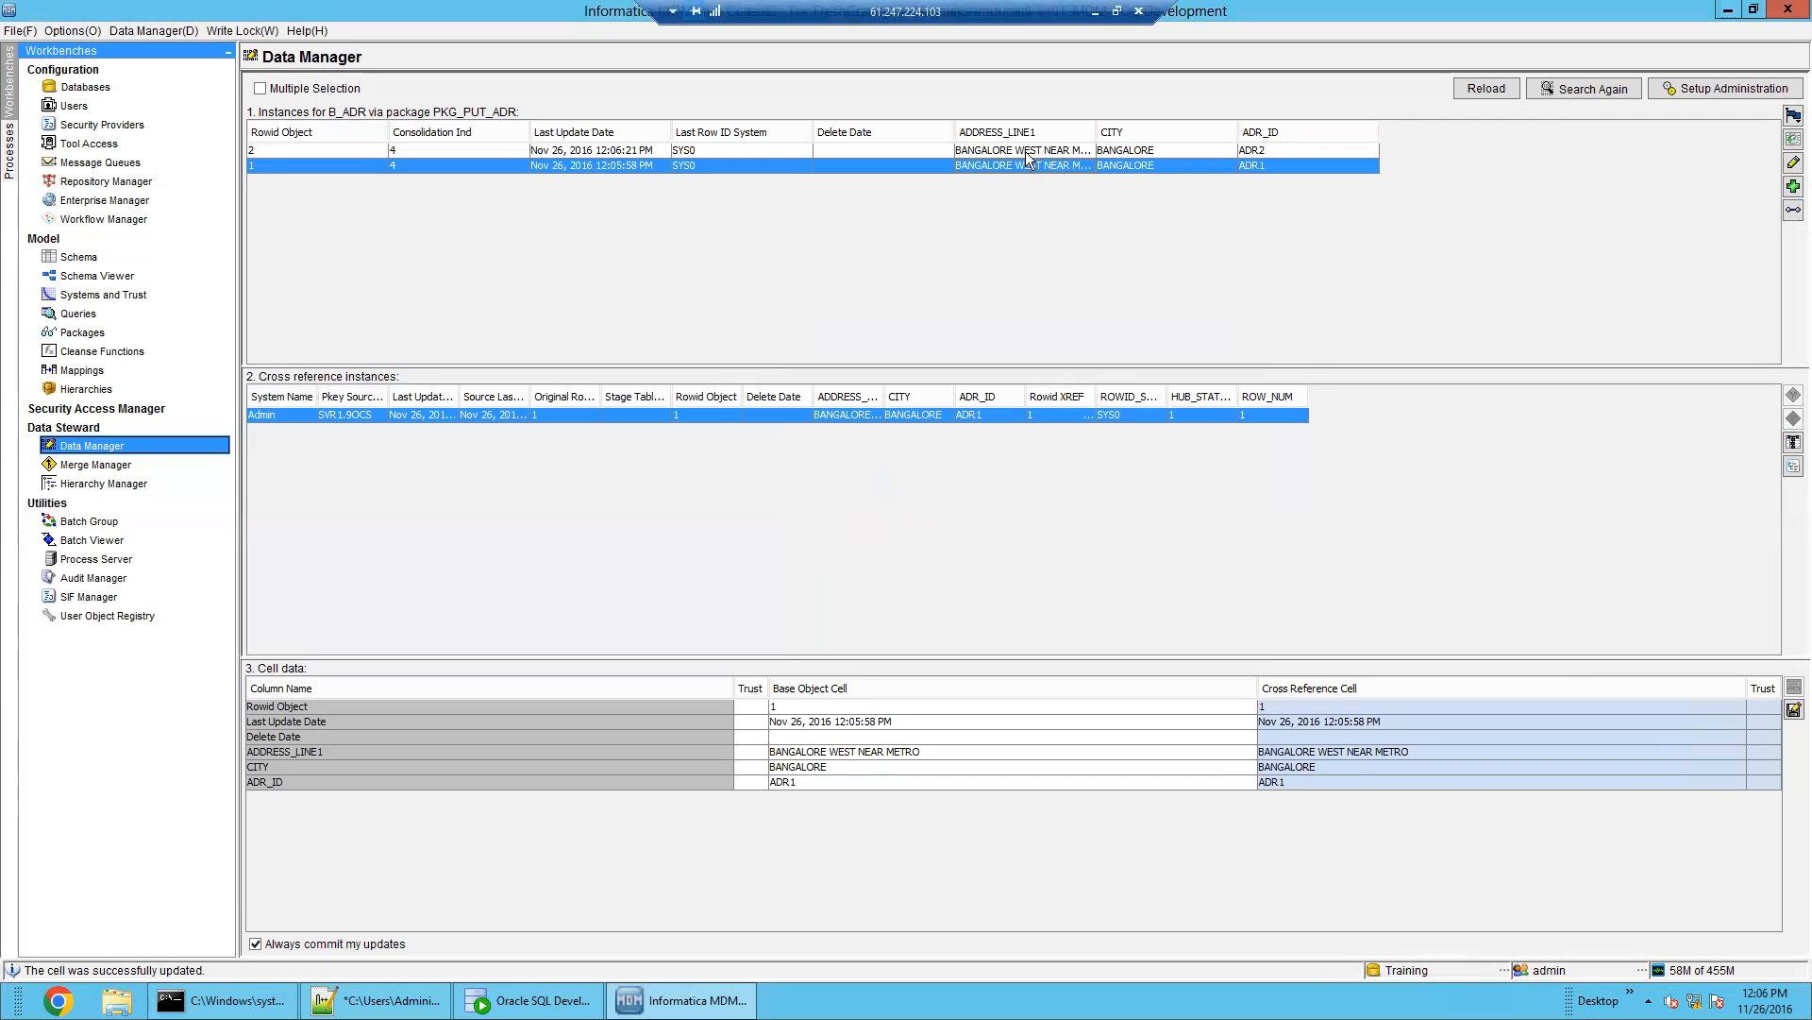
Add record ADR3 in BANGALORE using the pasted address with '123456789' appended
click(1793, 186)
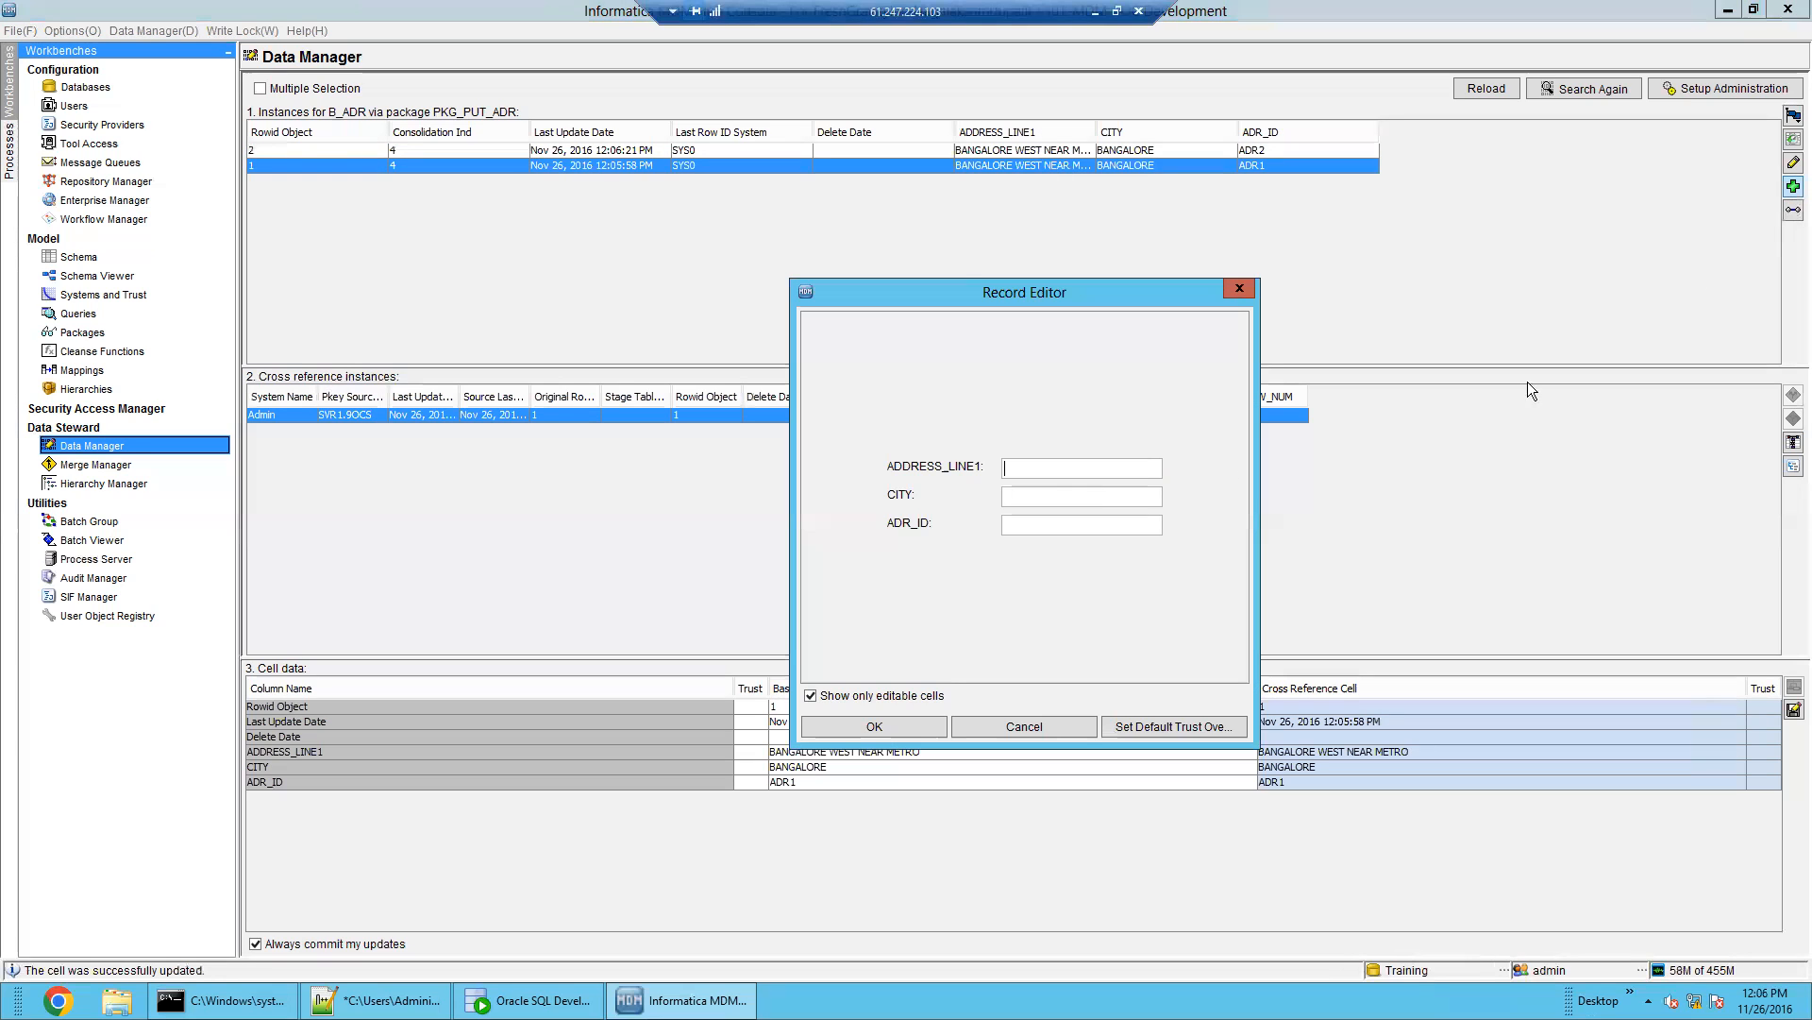
text(BANGALORE WEST NEAR METRO)
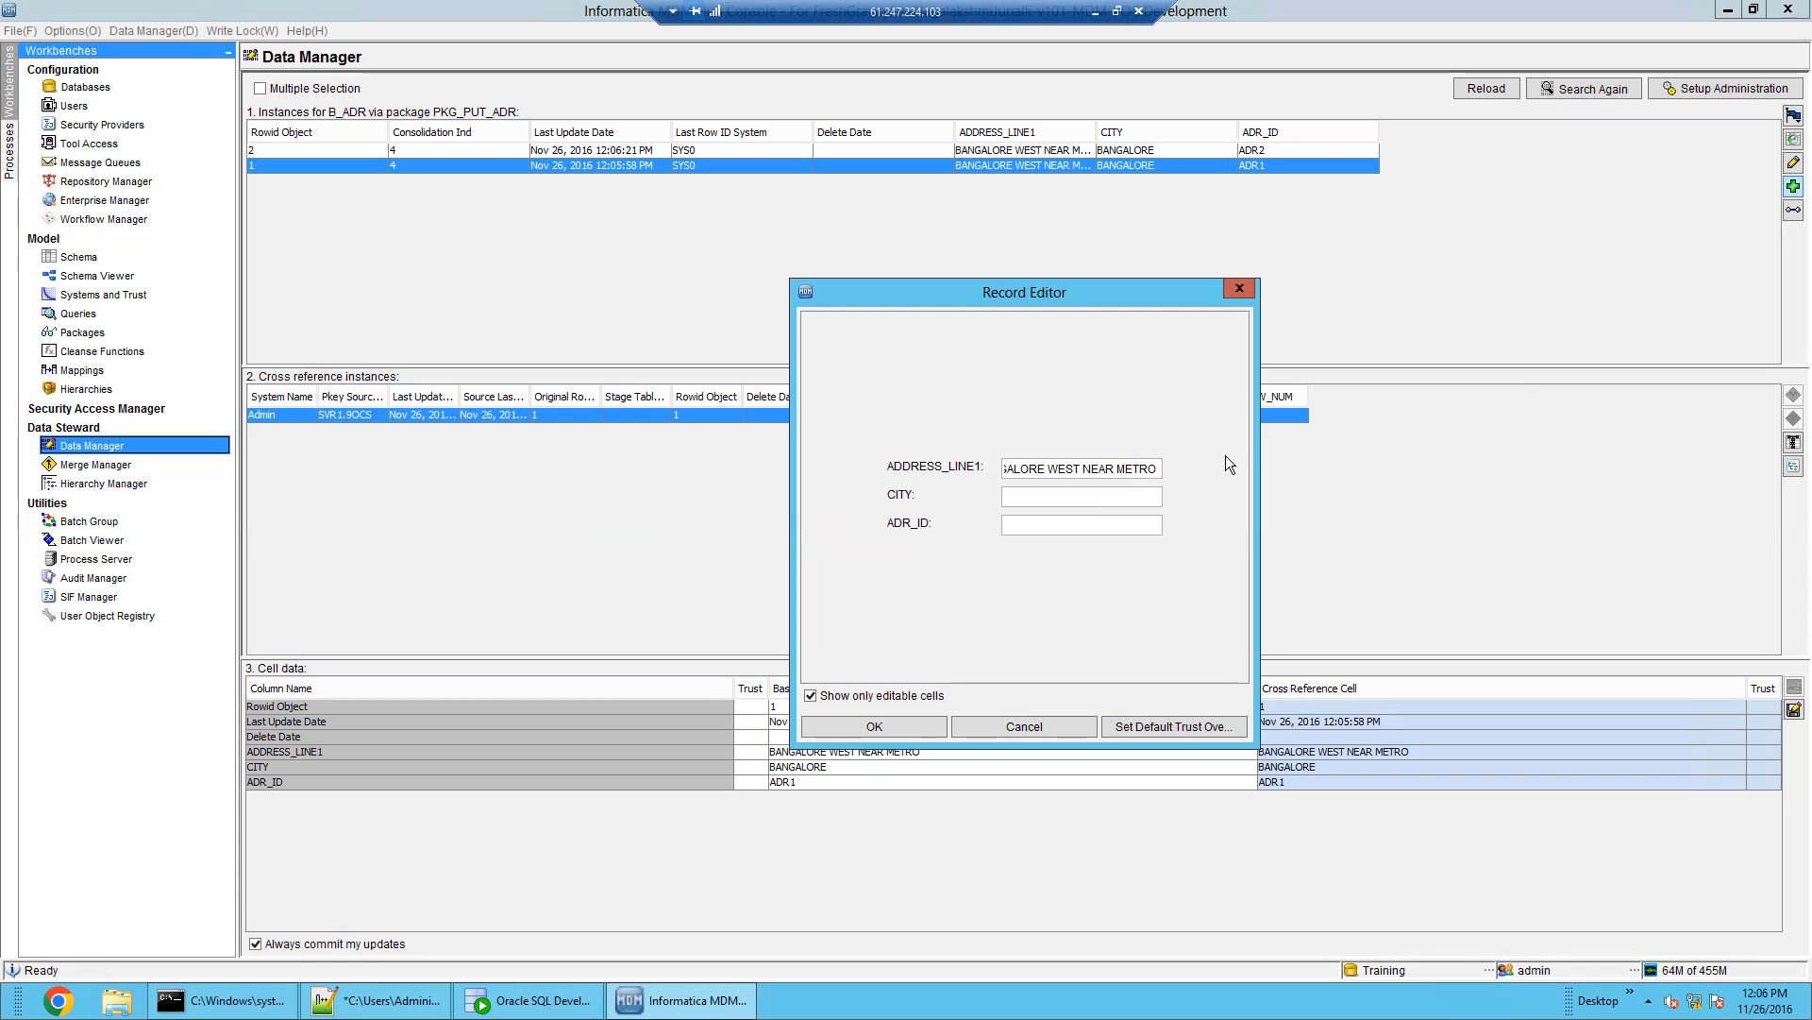
text(123456789)
double_click(1152, 469)
double_click(1086, 473)
double_click(1123, 474)
click(1106, 494)
text(BANGALOR)
text(E)
text(ADR3)
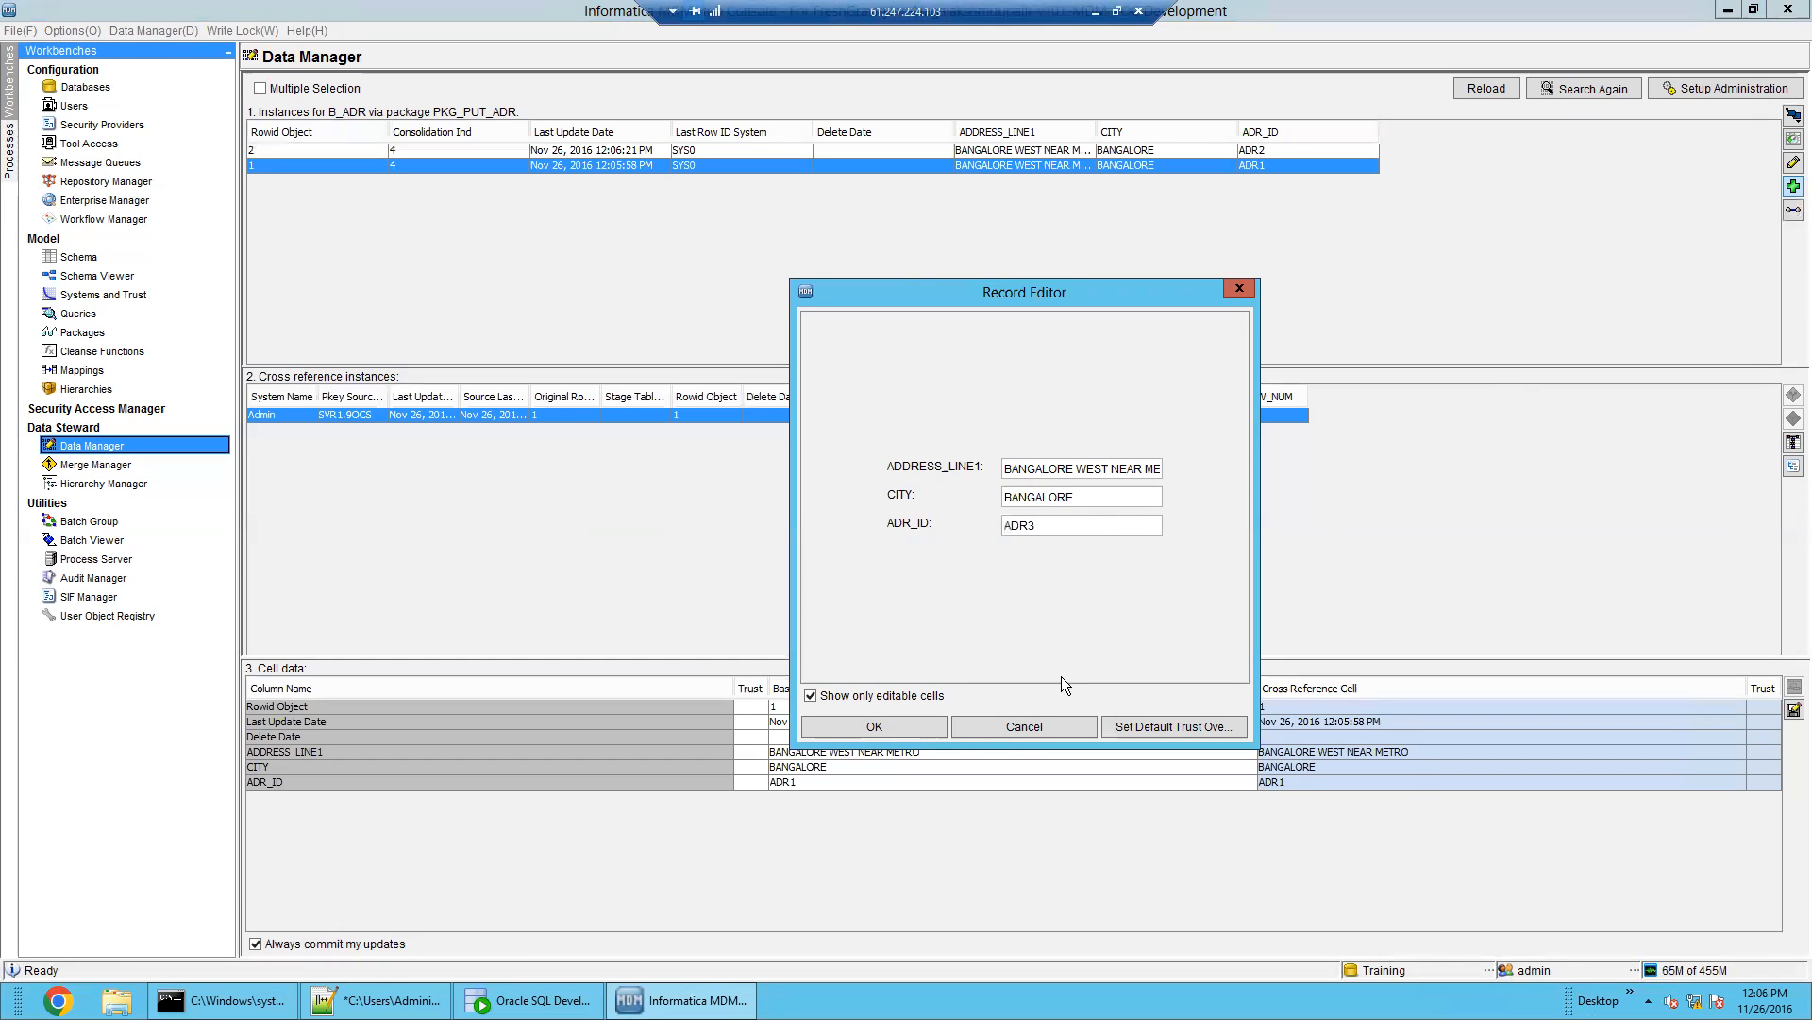
click(903, 727)
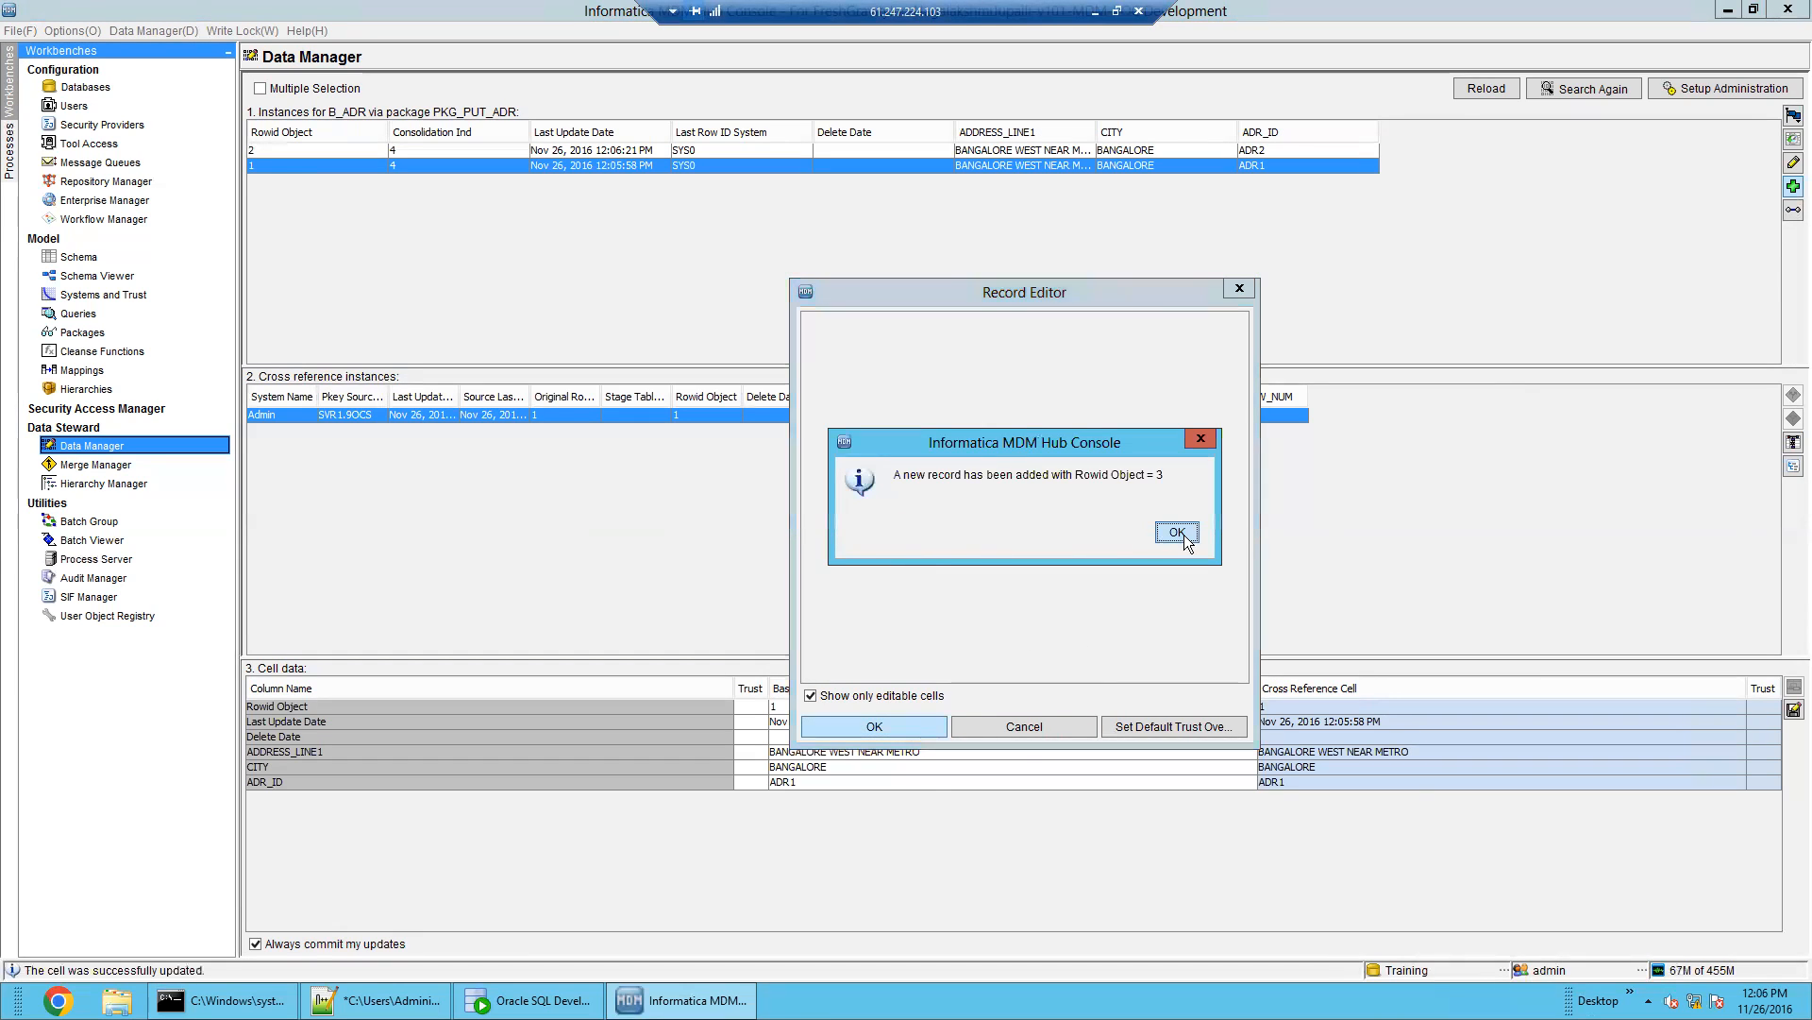
click(1280, 586)
Add record ADR4 with the pasted address and CITY DELHI
click(1792, 187)
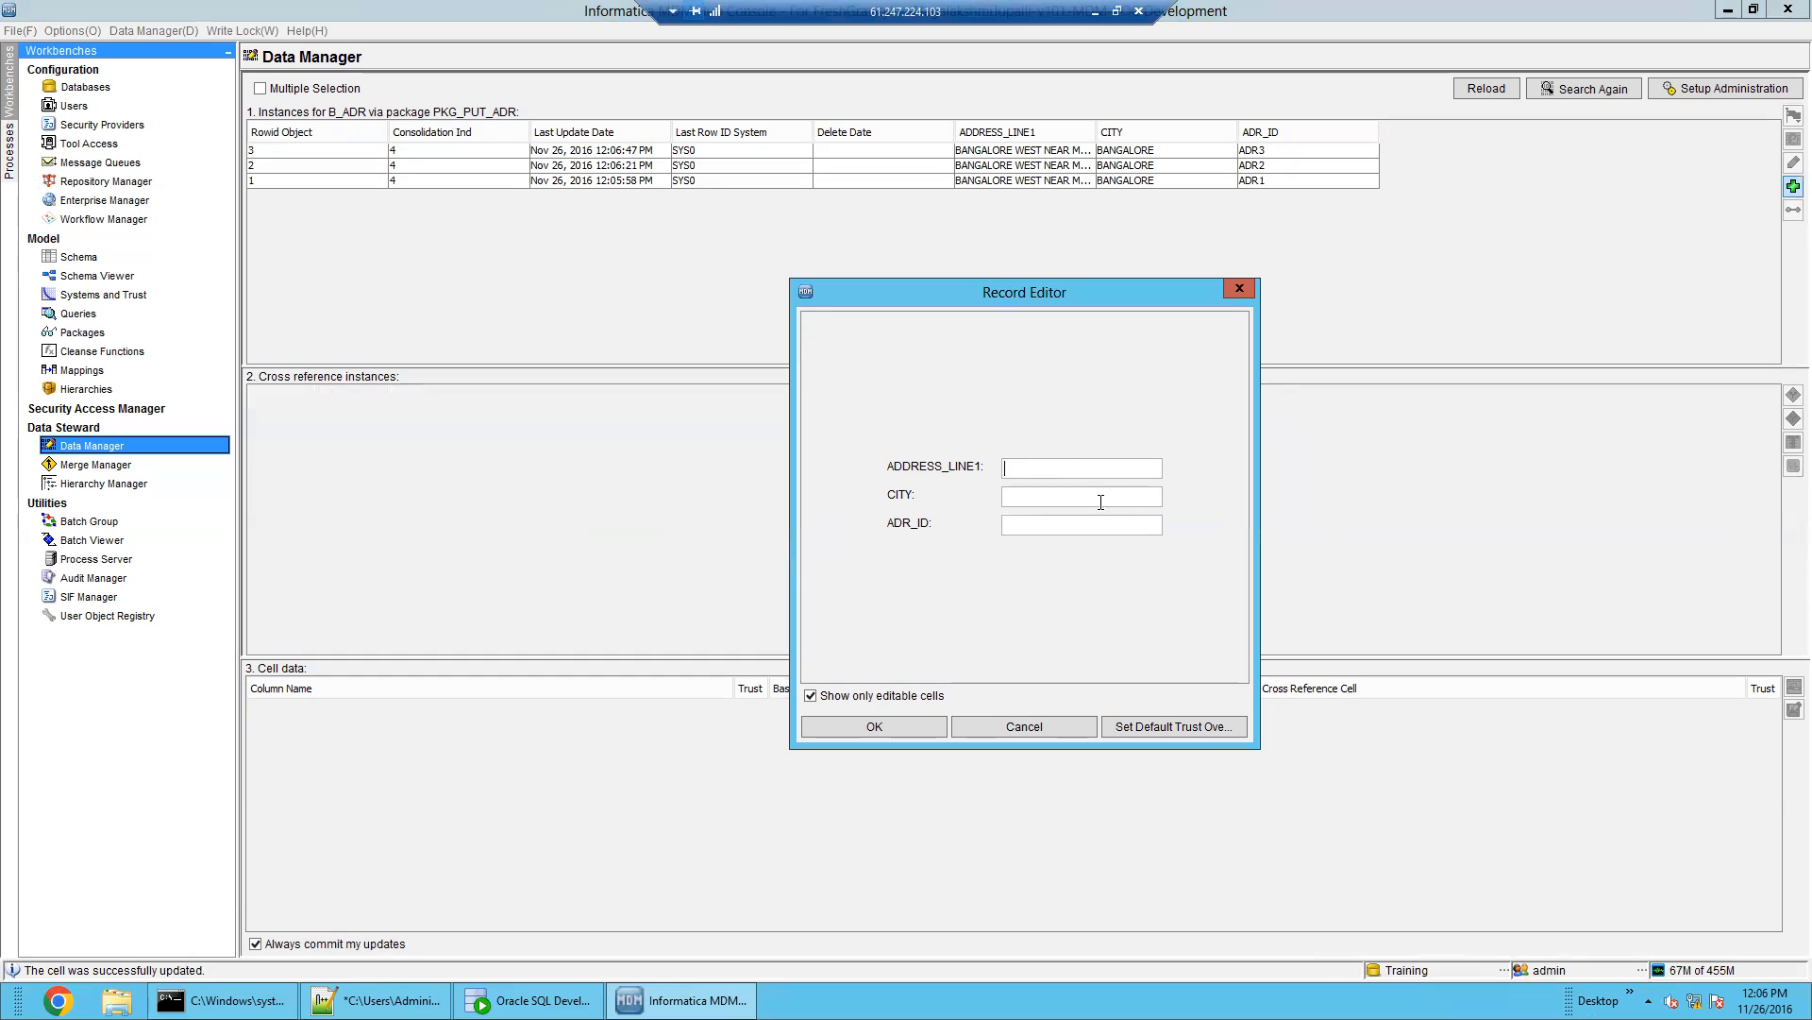
text(BANGALORE WEST NEAR METRO)
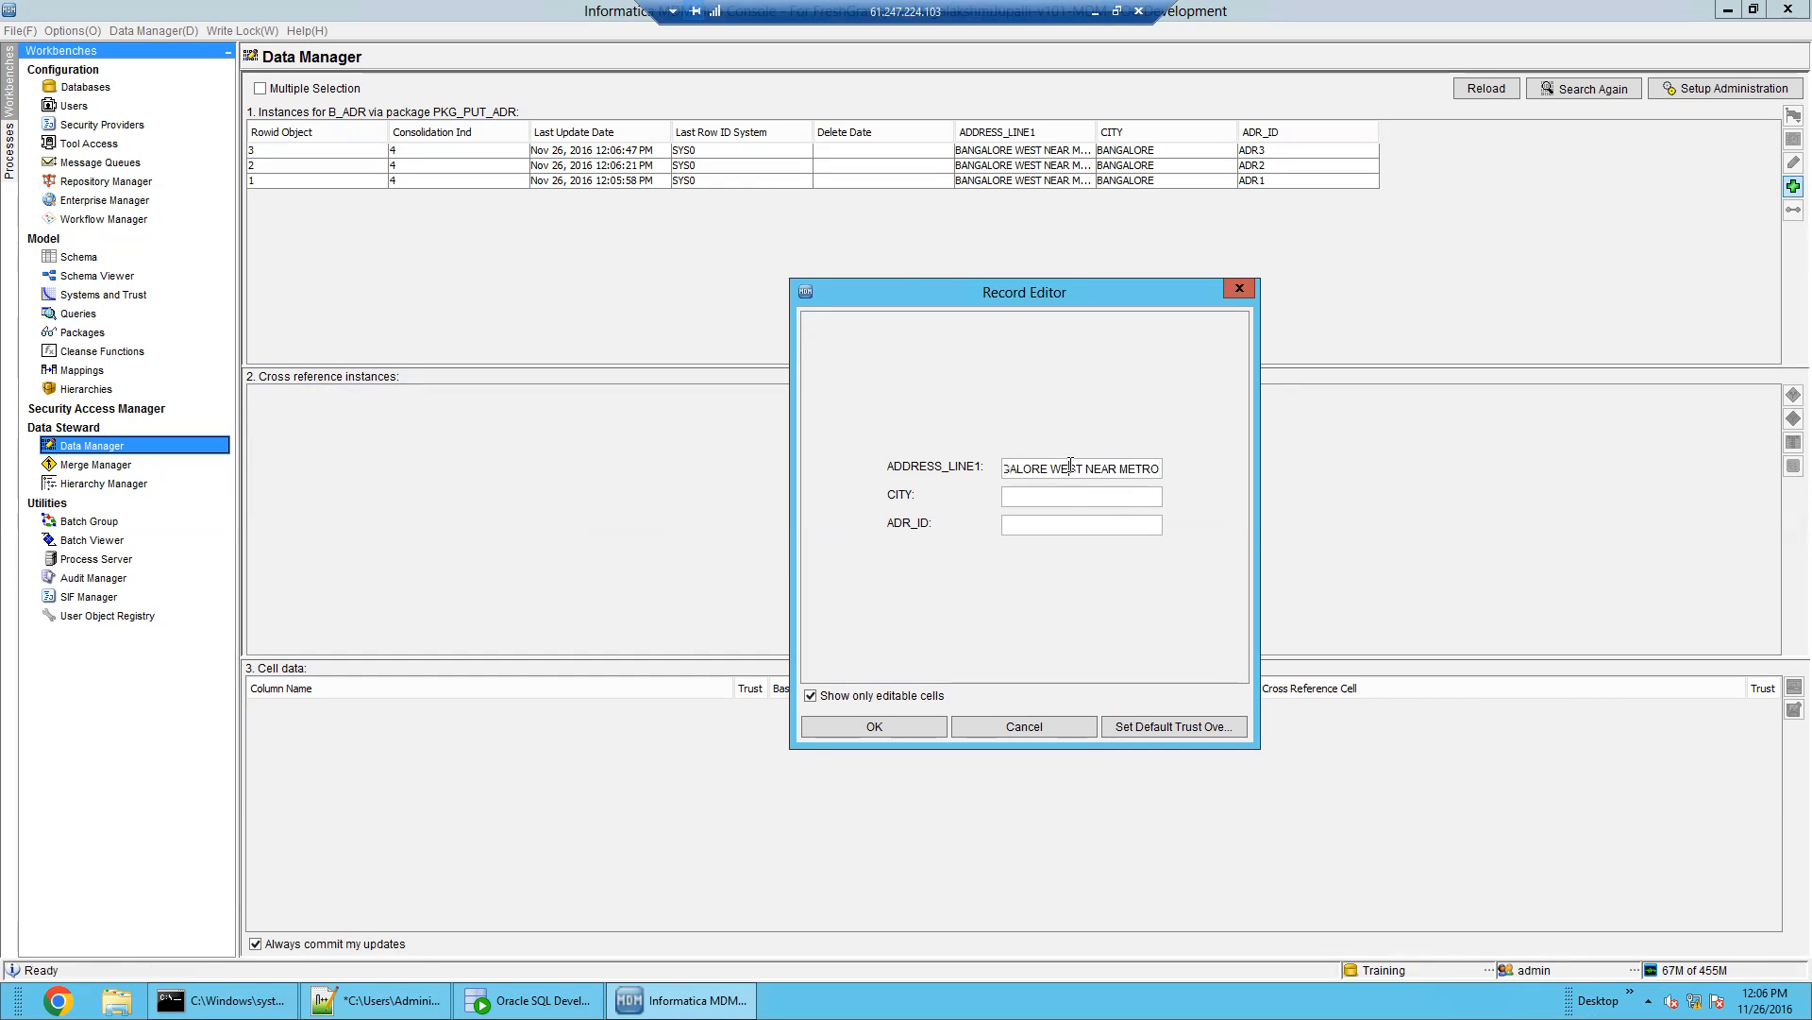
key(ctrl+a)
key(ctrl+c)
click(1065, 489)
text(DELHIADR)
click(885, 727)
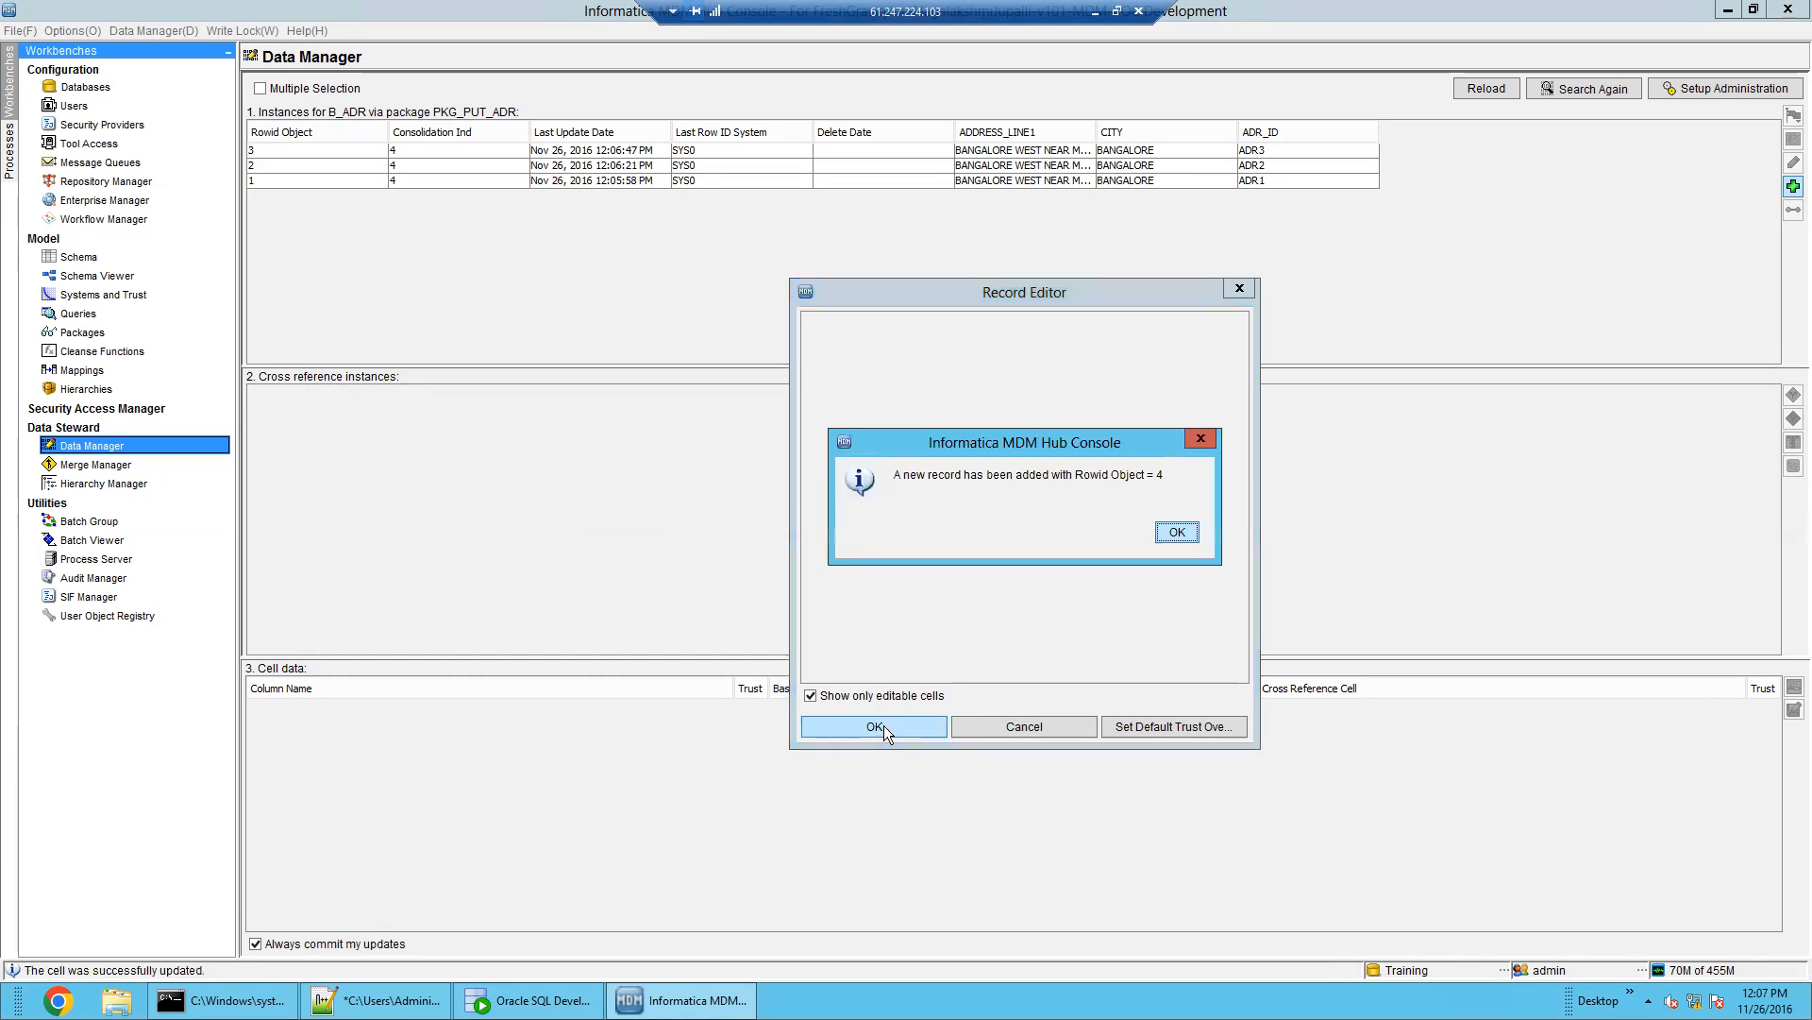
click(1180, 536)
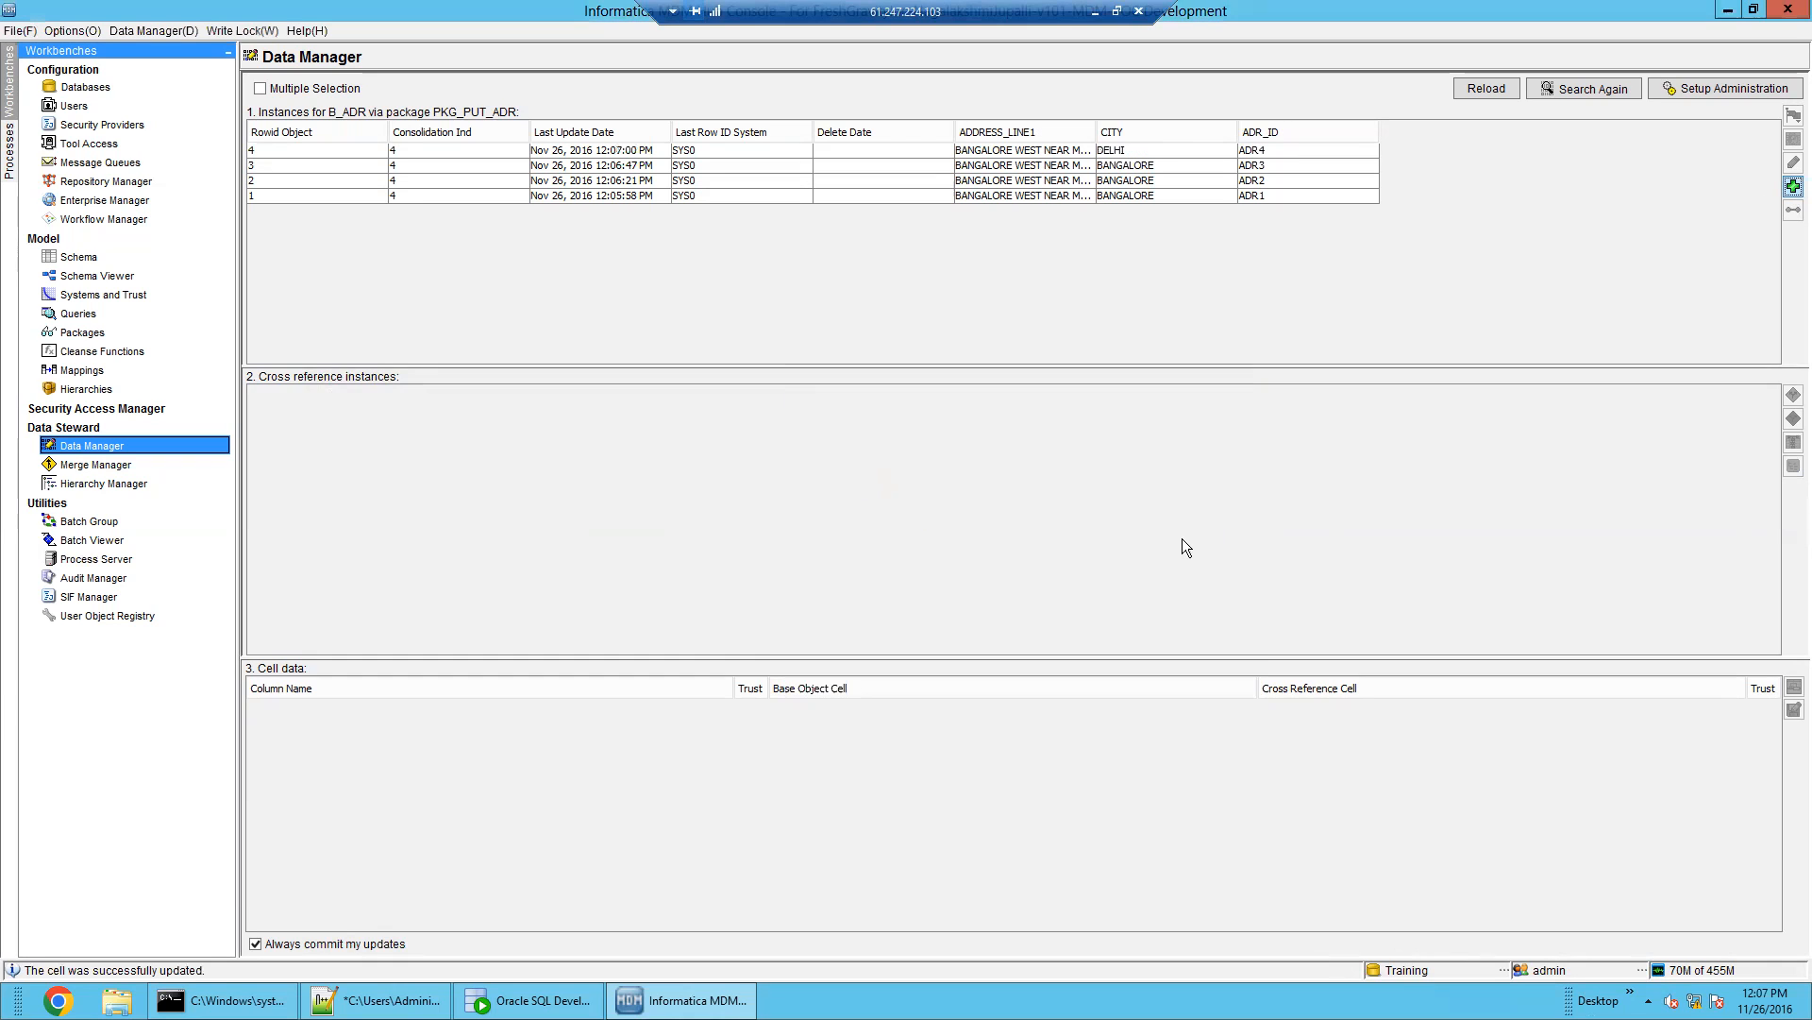
Widen ADDRESS_LINE1, inspect the four B_ADR records' full addresses, then return to Data Manager setup
drag(1096, 137, 1248, 190)
click(1247, 193)
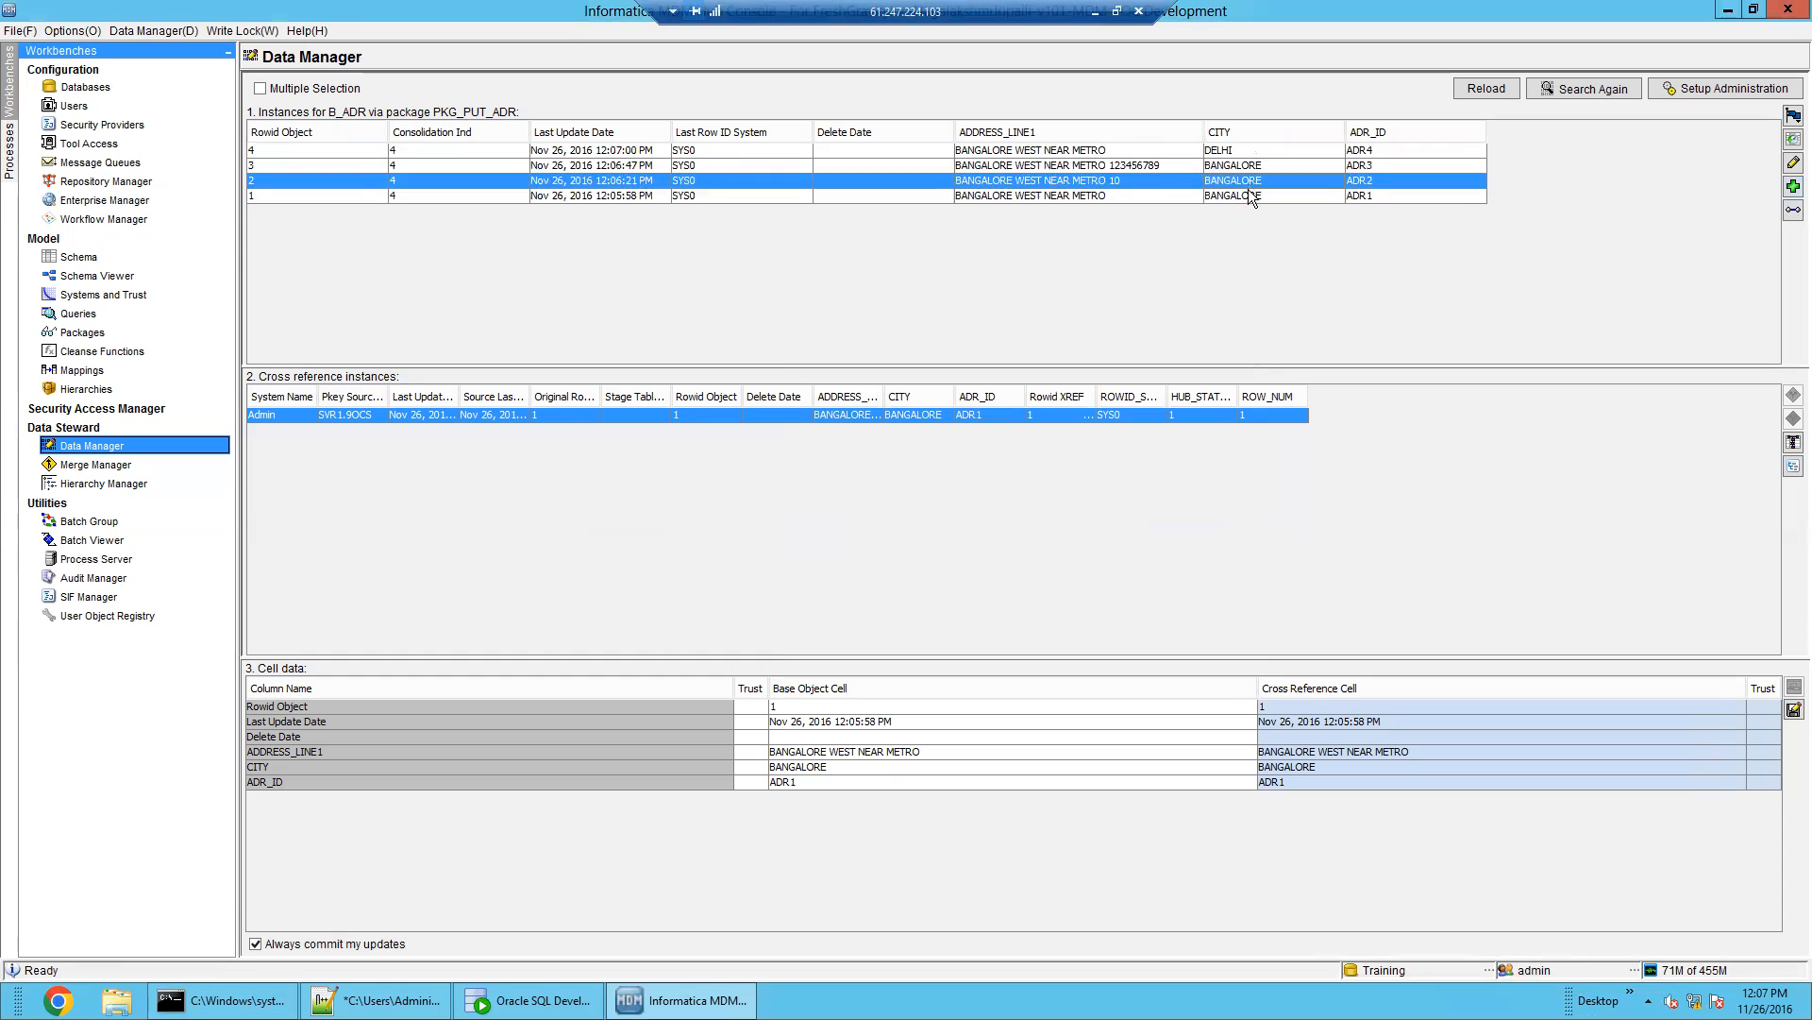
click(1142, 177)
click(1150, 166)
click(1151, 183)
click(1160, 168)
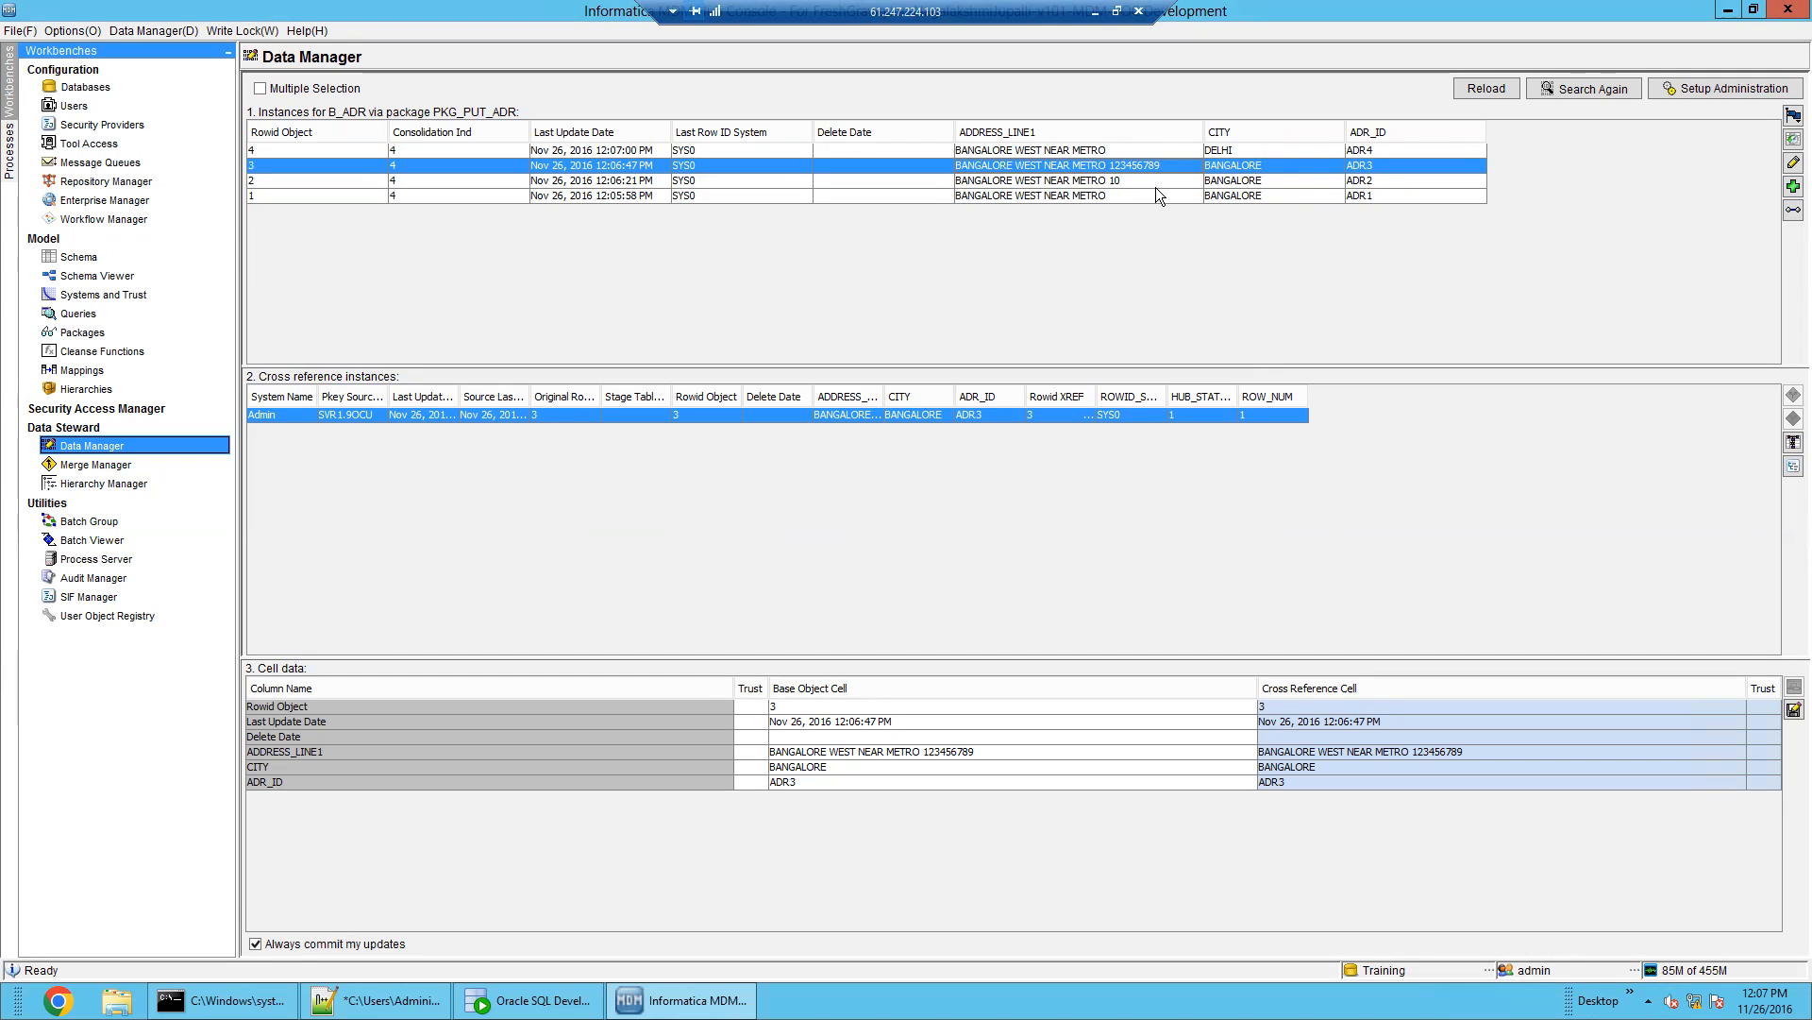
click(1153, 195)
click(1158, 179)
click(1160, 192)
click(1152, 179)
click(1152, 195)
click(1154, 182)
click(1153, 194)
click(1154, 165)
click(1140, 151)
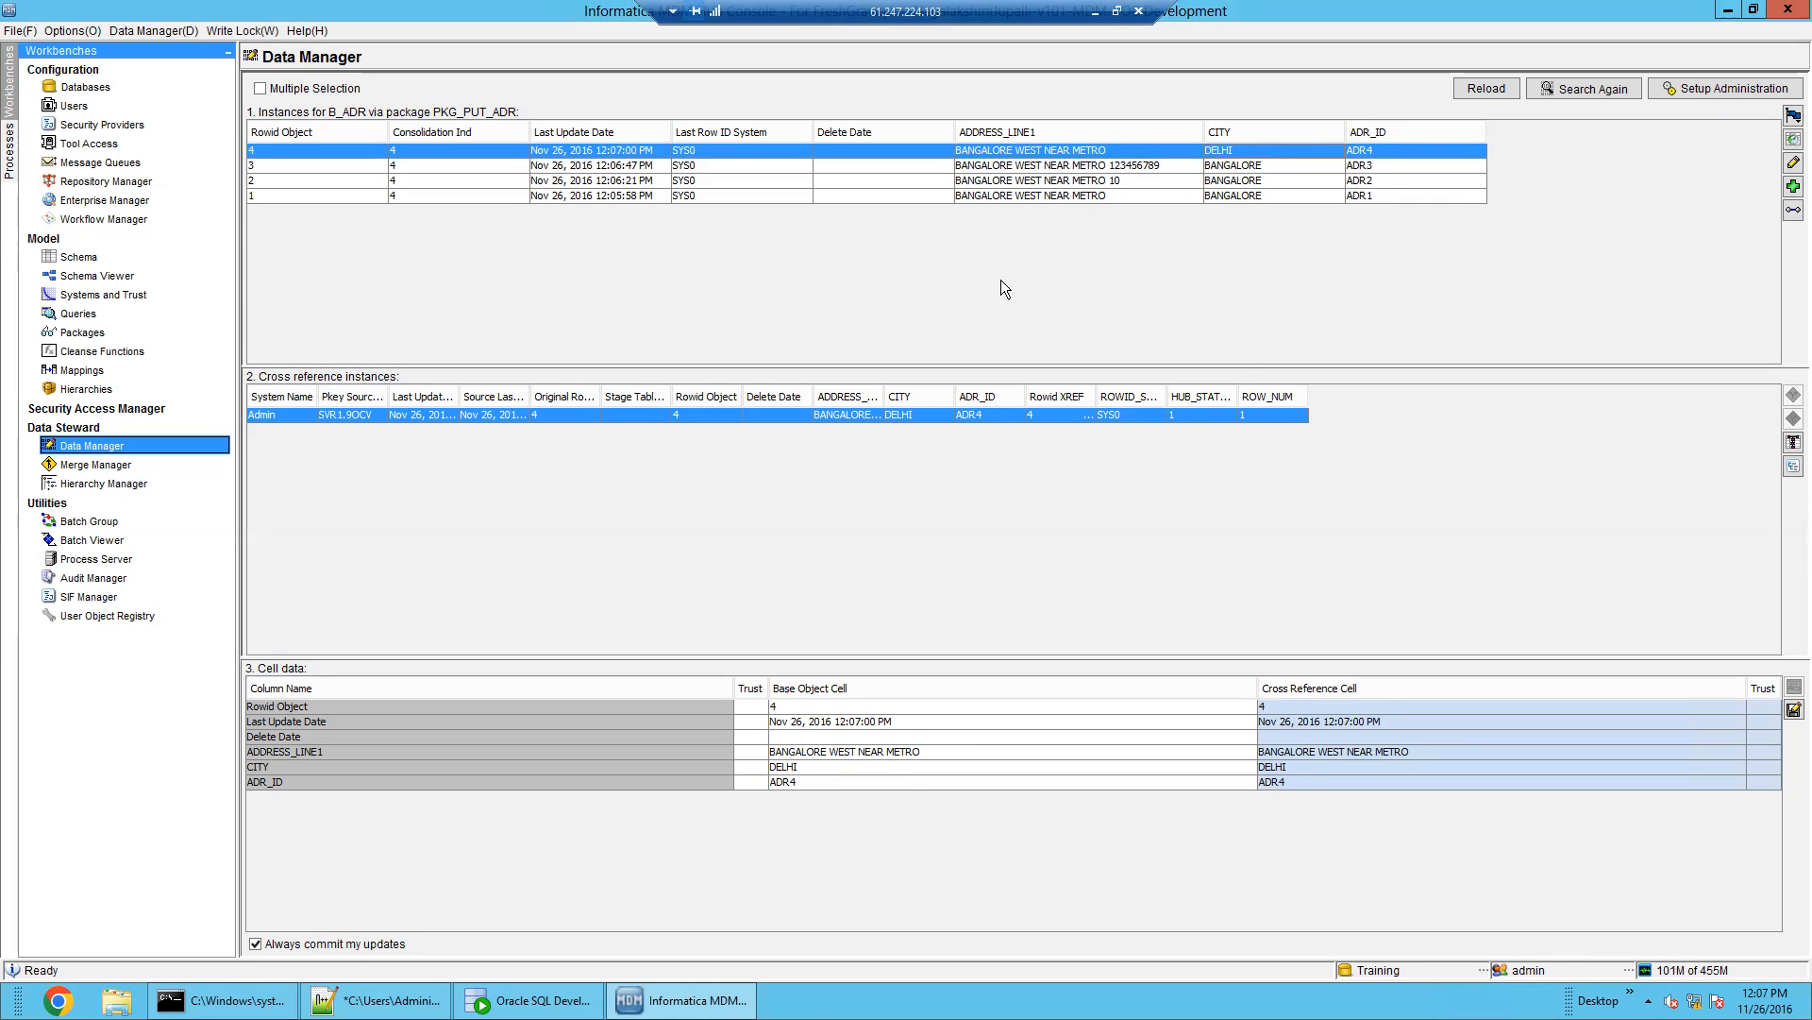
click(1711, 94)
Begin administering base object B_EMP through put package PKG_PUT_EMP
click(1059, 392)
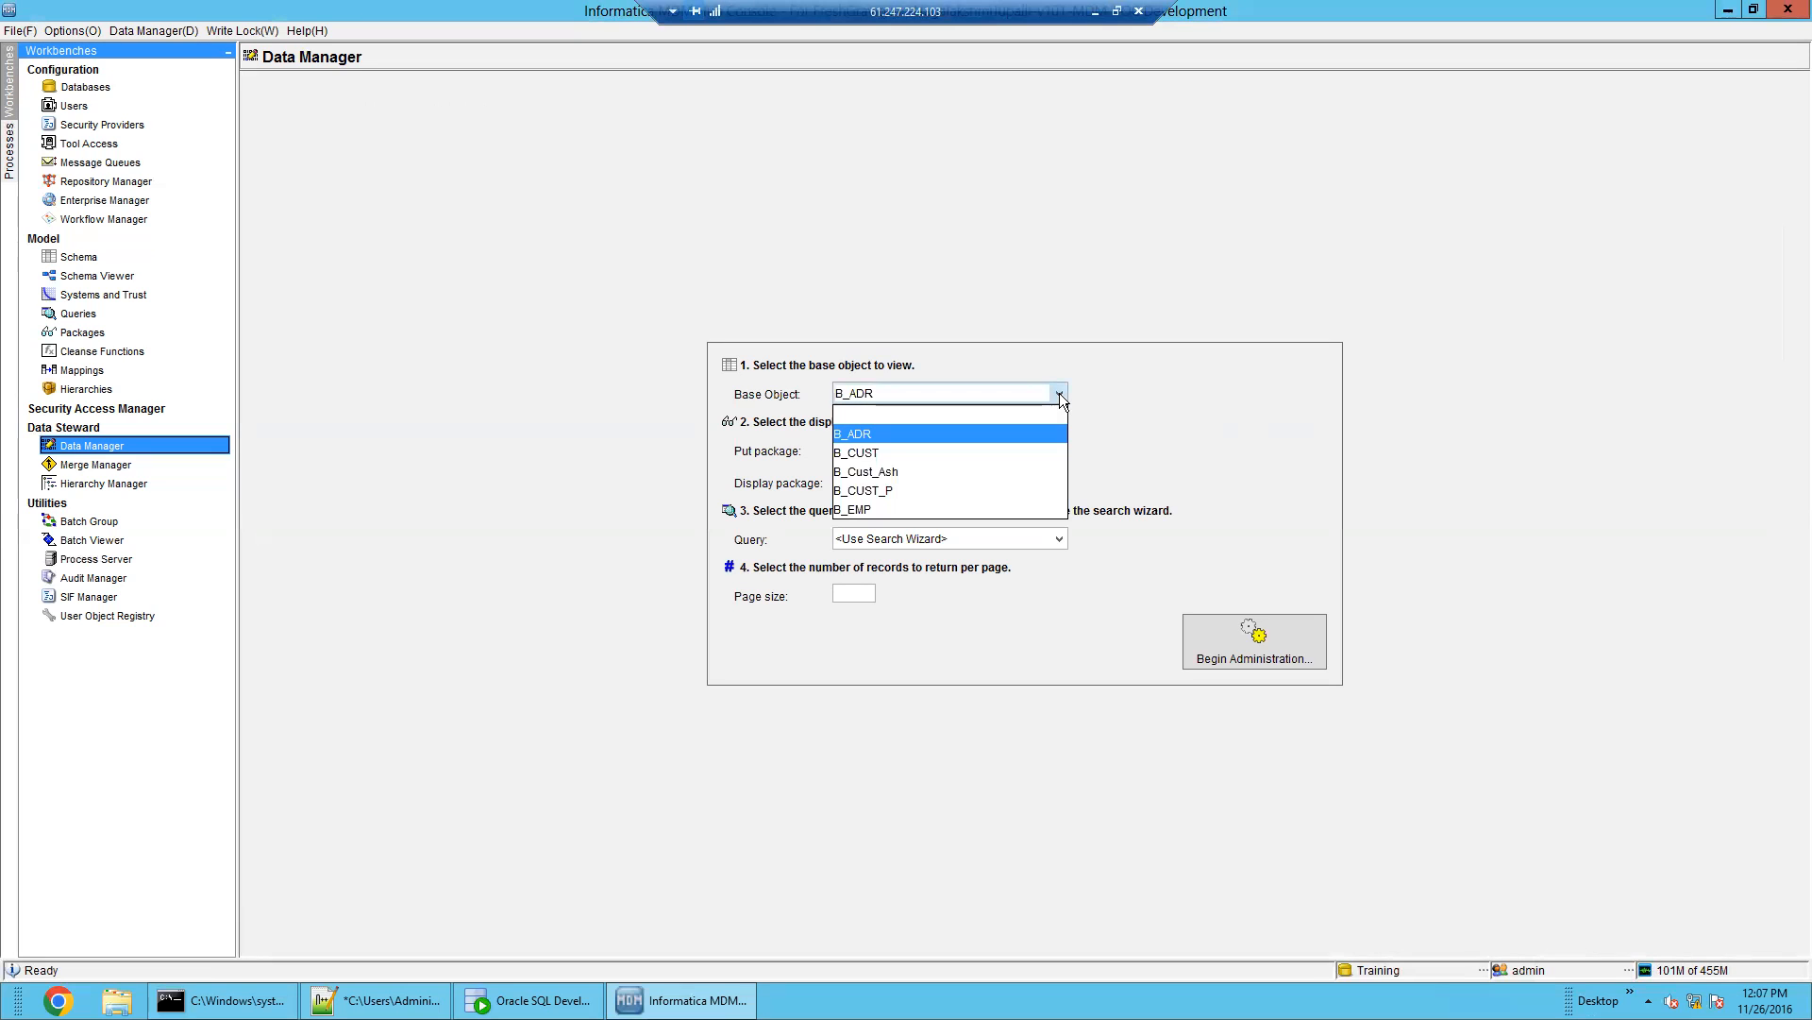
click(1014, 512)
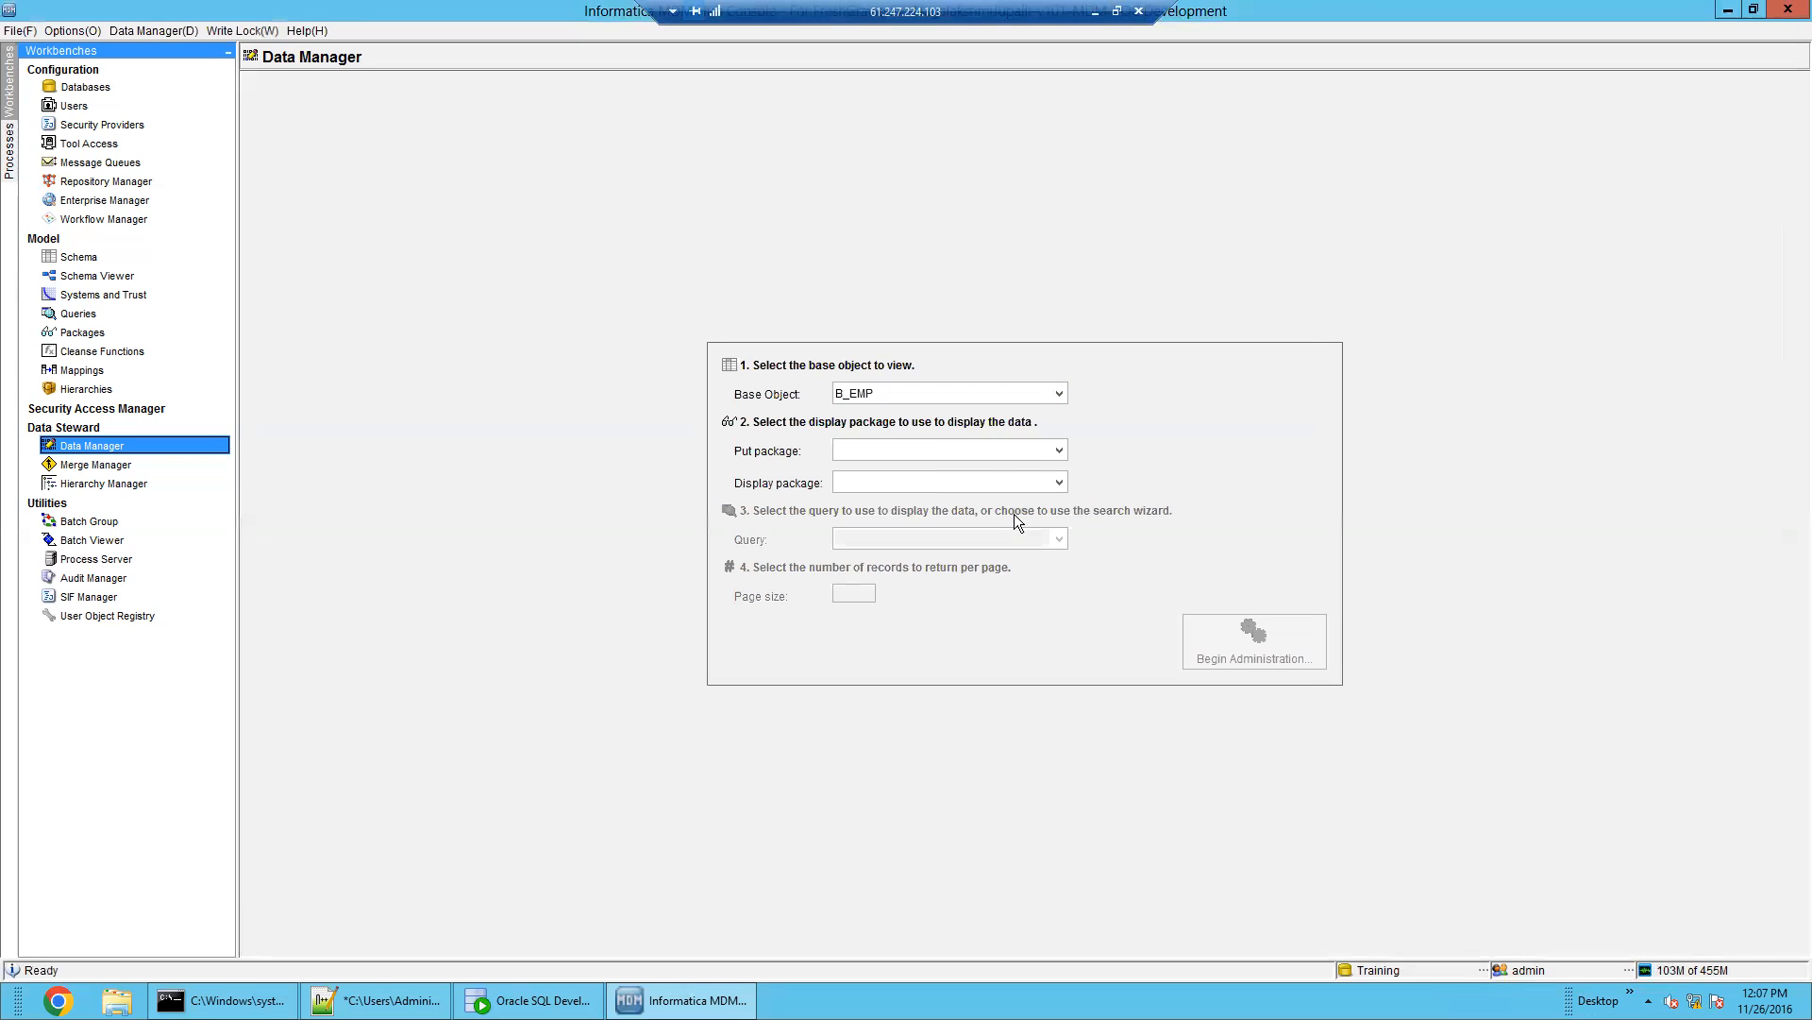
click(999, 451)
click(997, 497)
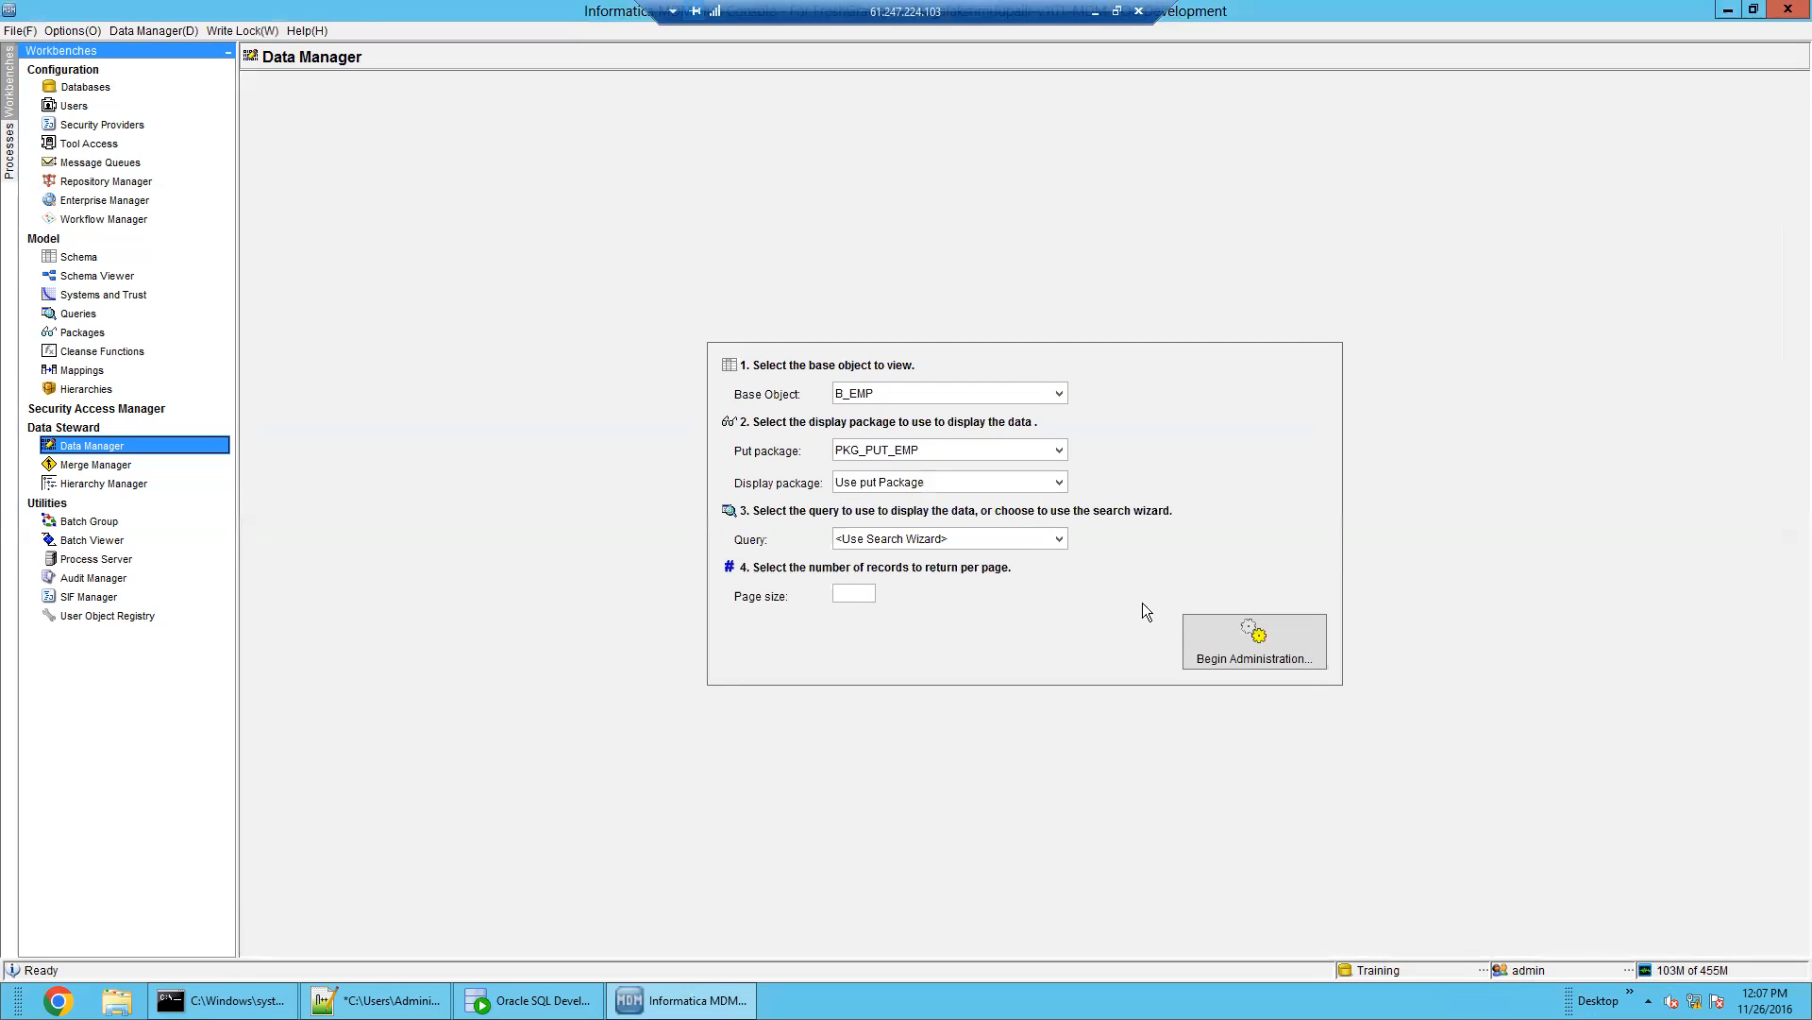
click(1206, 630)
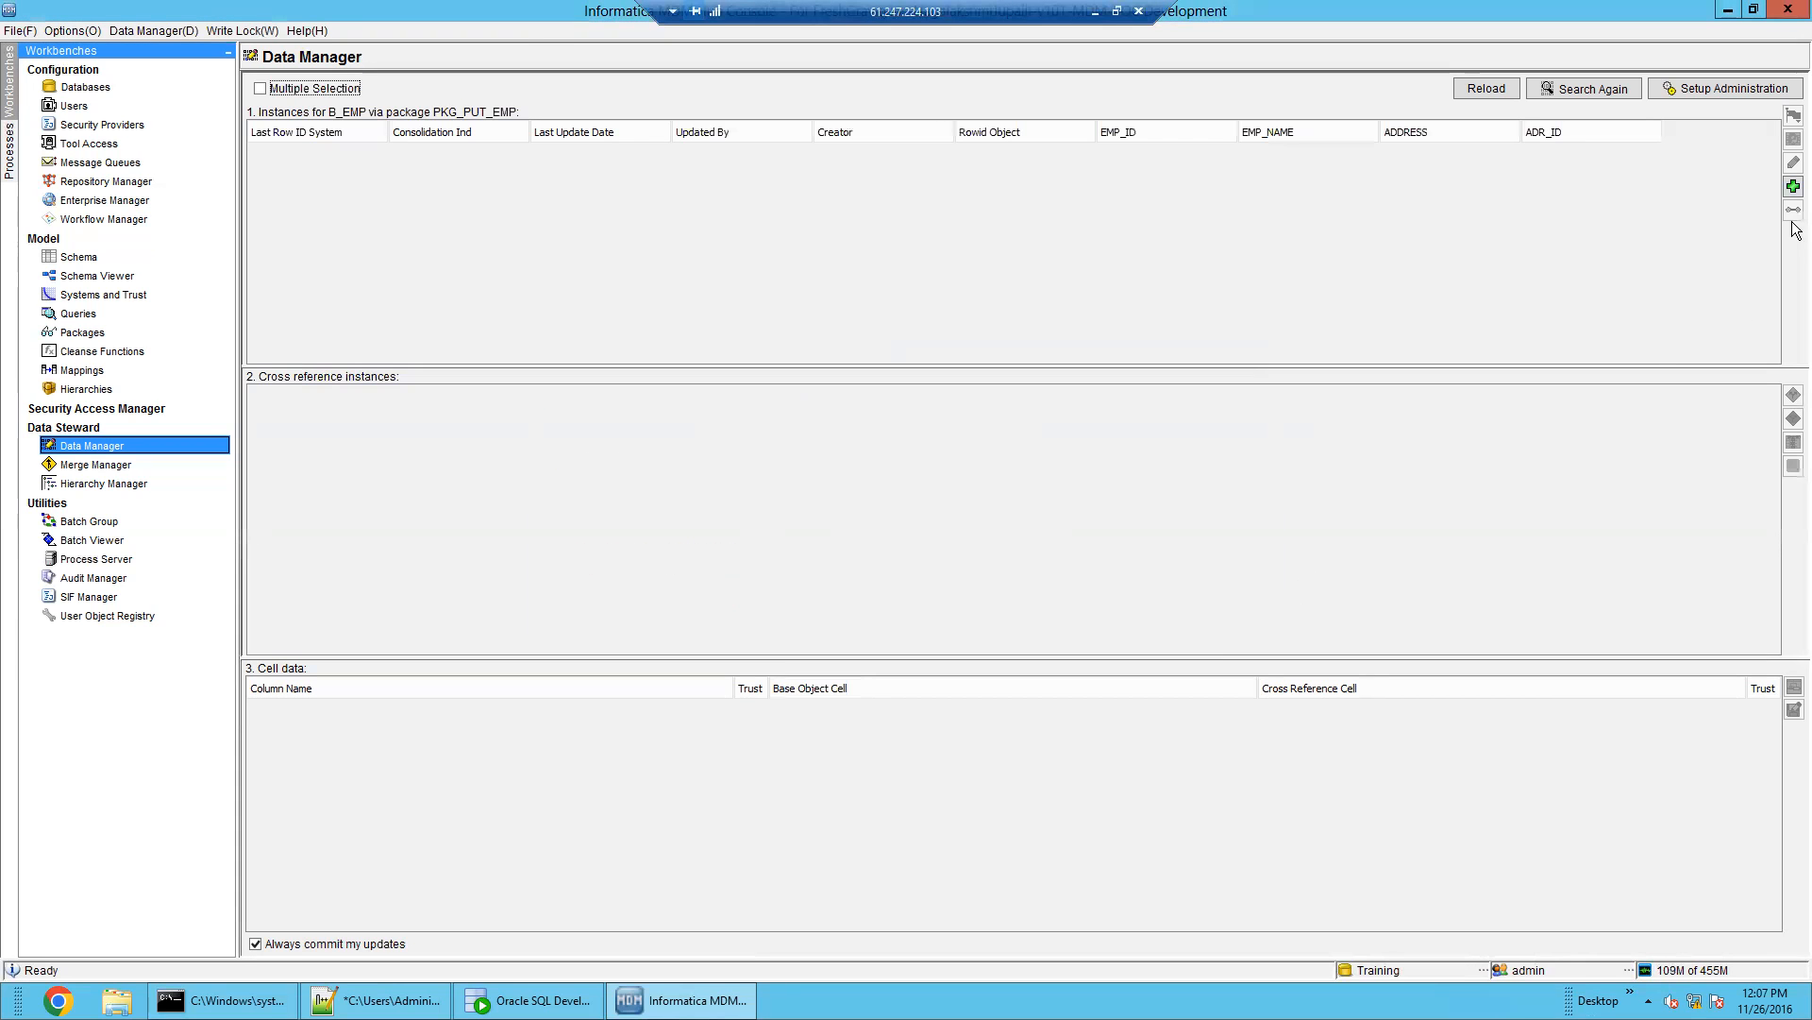
Add employee record EMP_ID 1 with the employee's full name, ADDRESS BANGALORE, ADR_ID ADR1
click(1793, 186)
click(1177, 542)
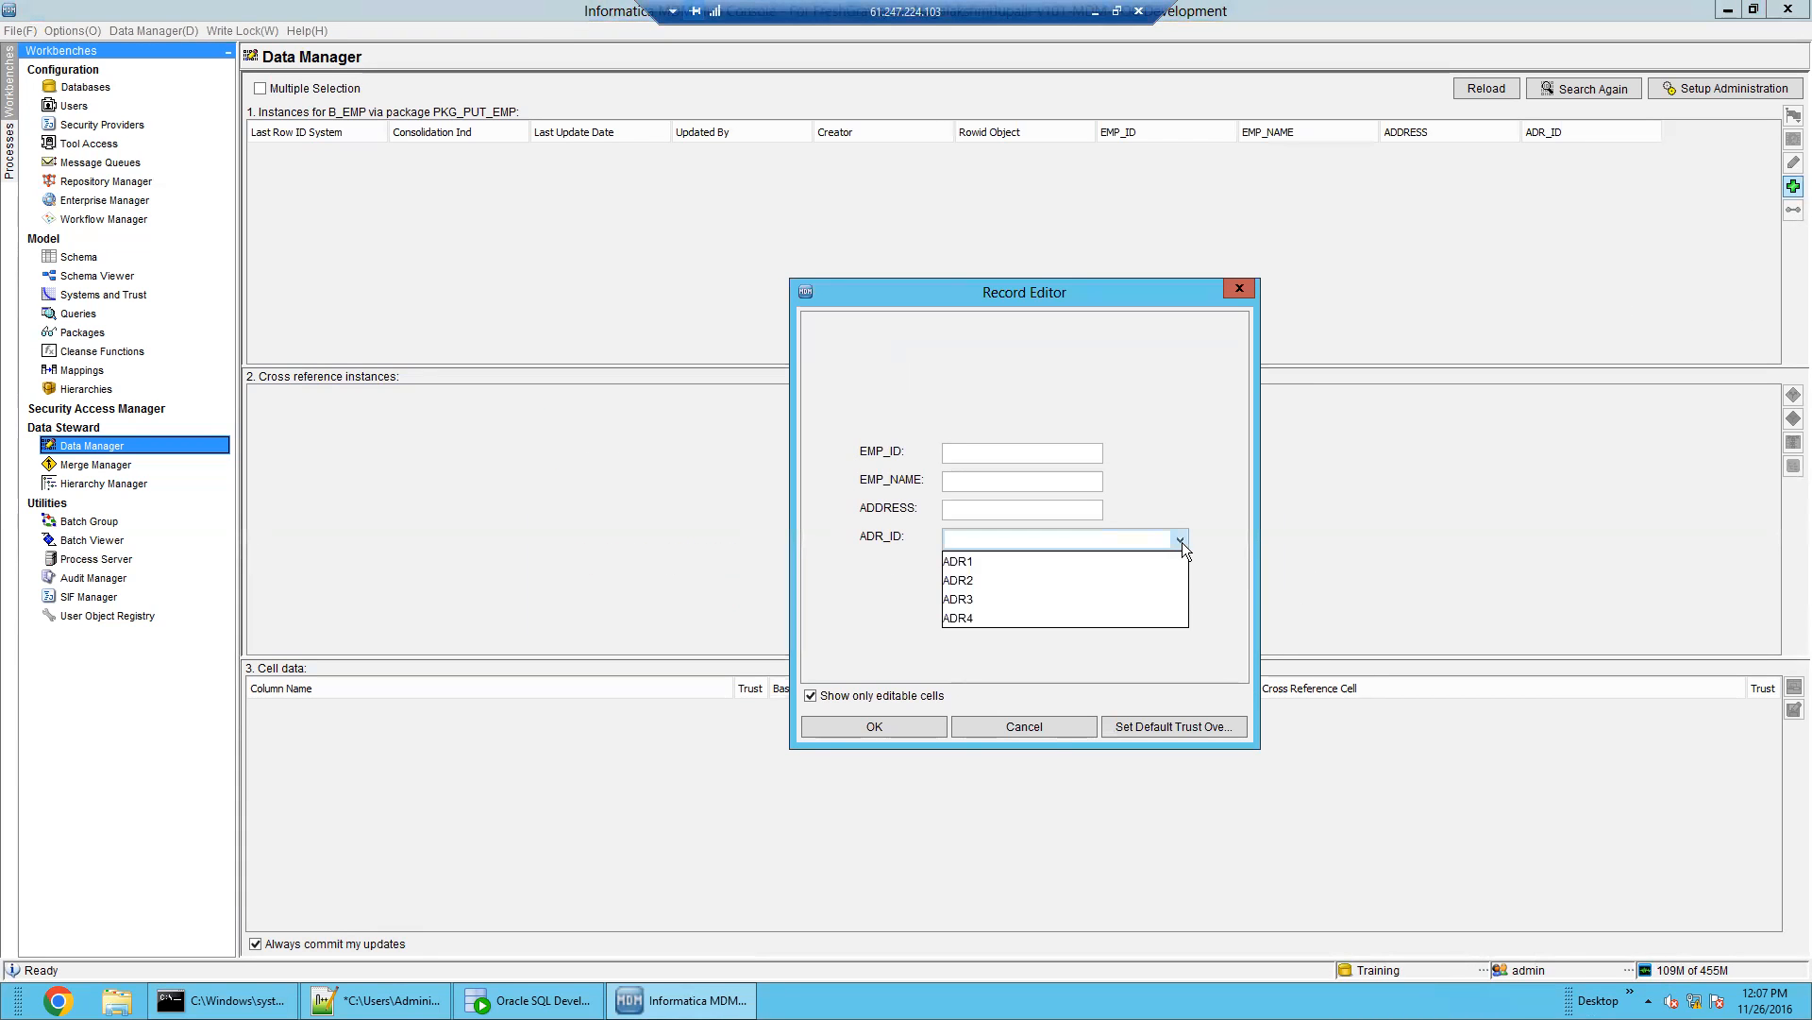
click(1169, 564)
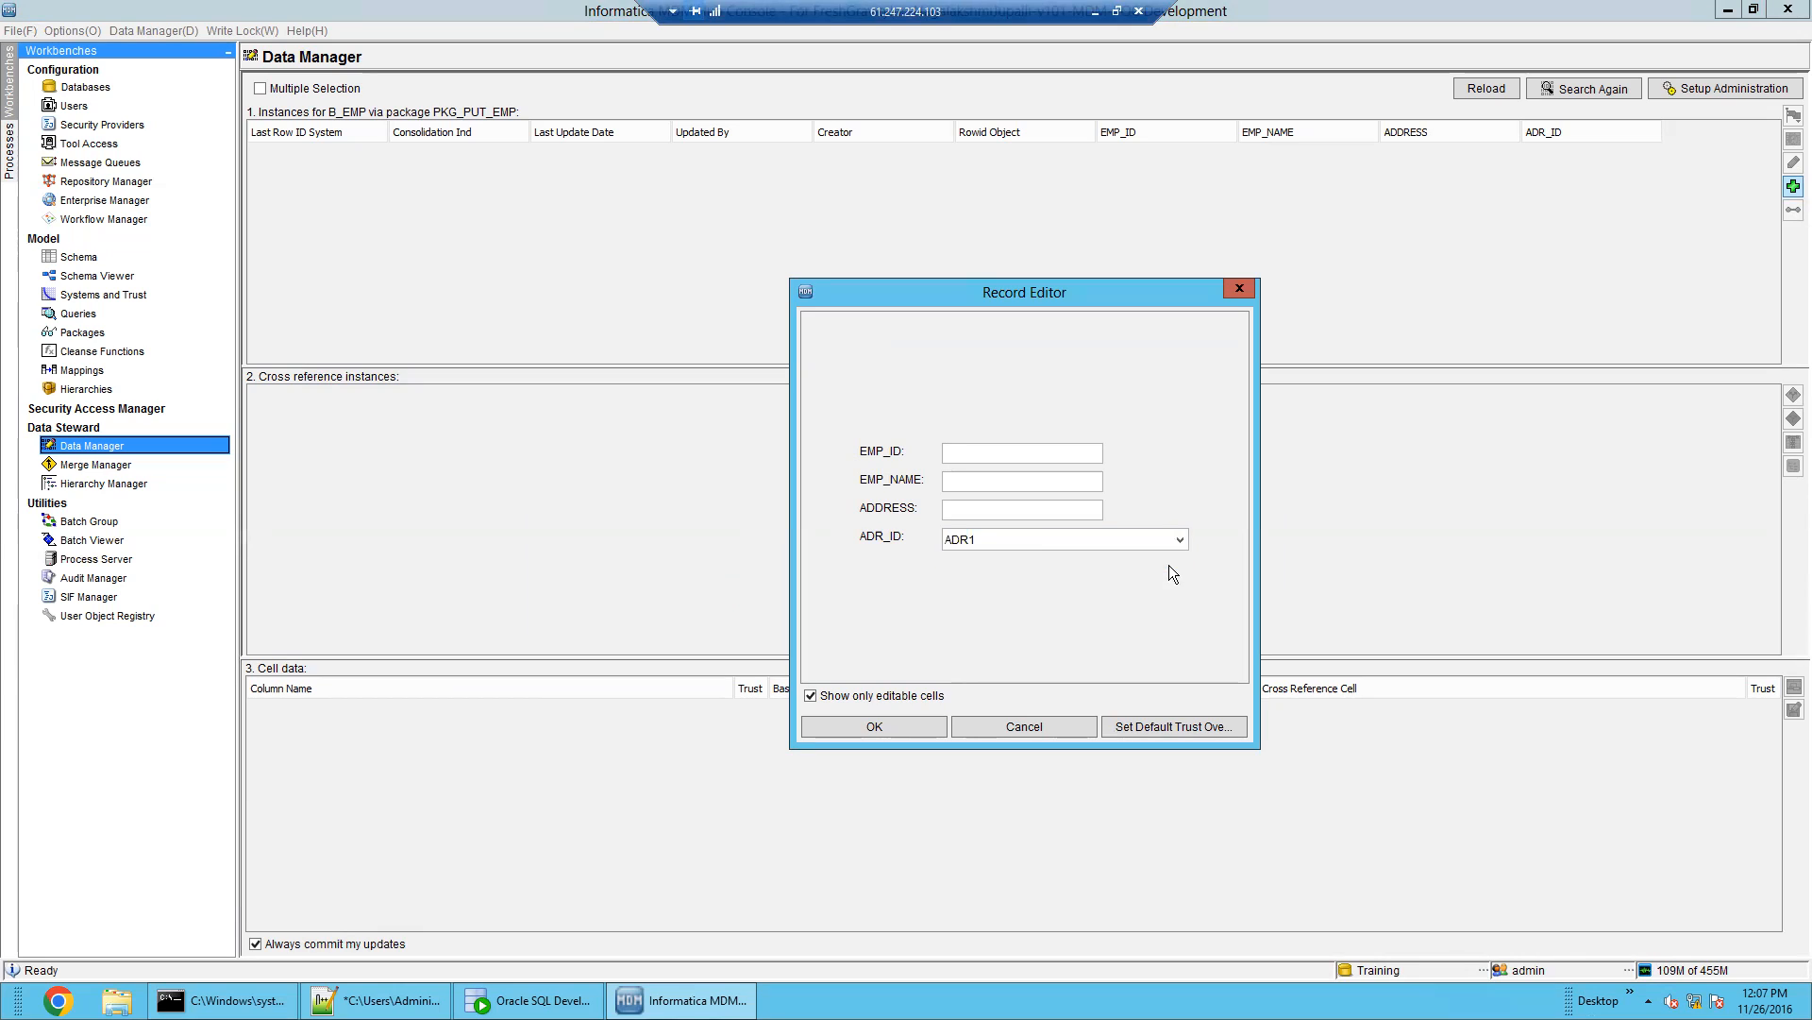
click(972, 452)
text(1)
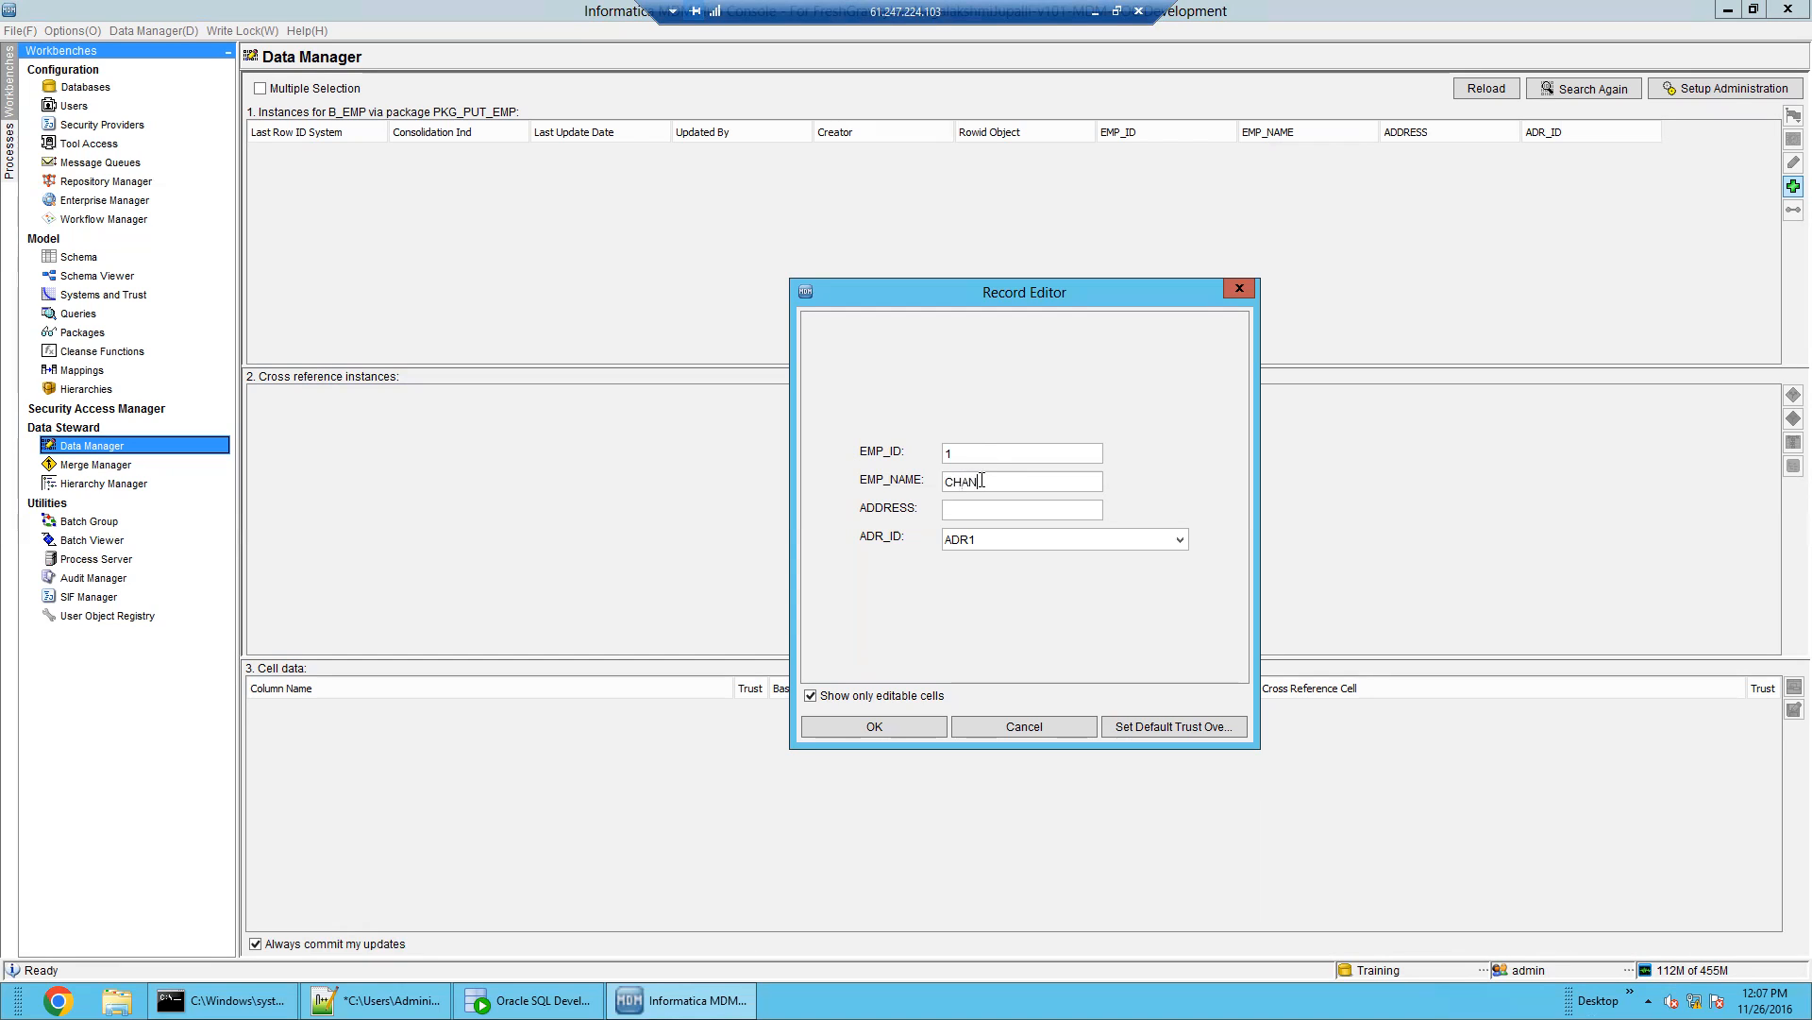
click(989, 508)
text(BANGALORE)
click(908, 728)
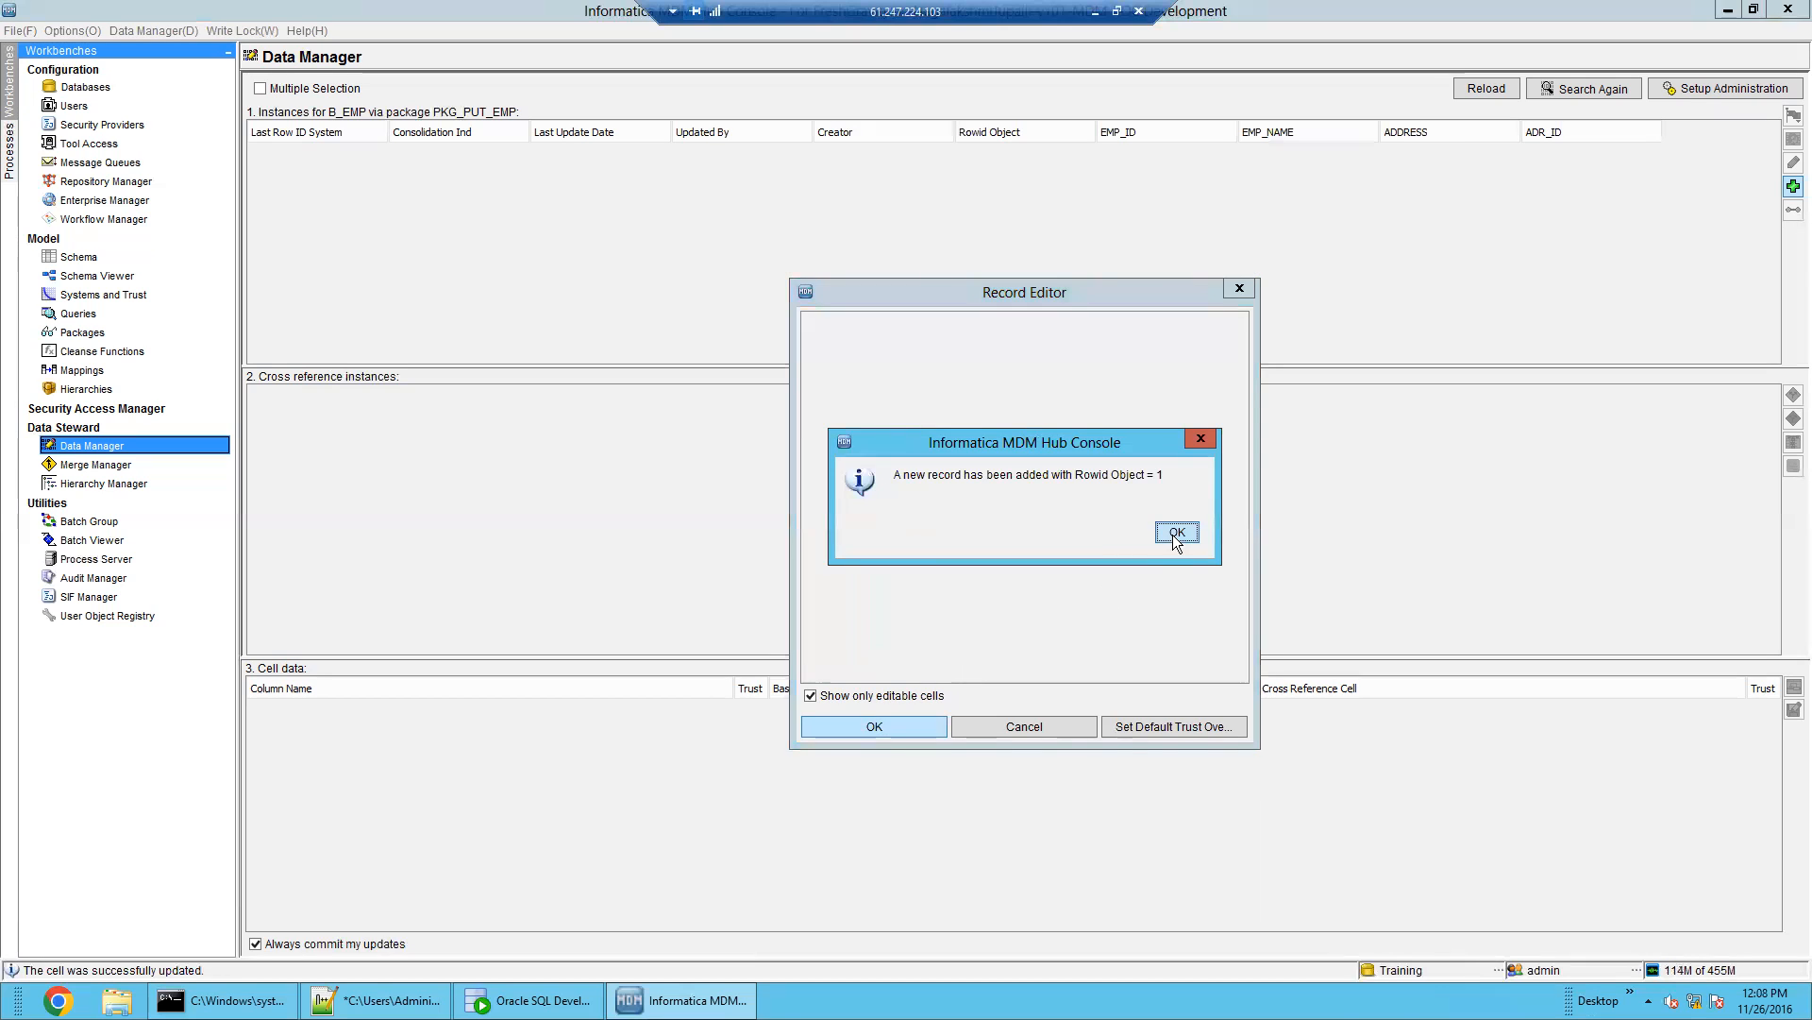
click(1173, 531)
click(1141, 148)
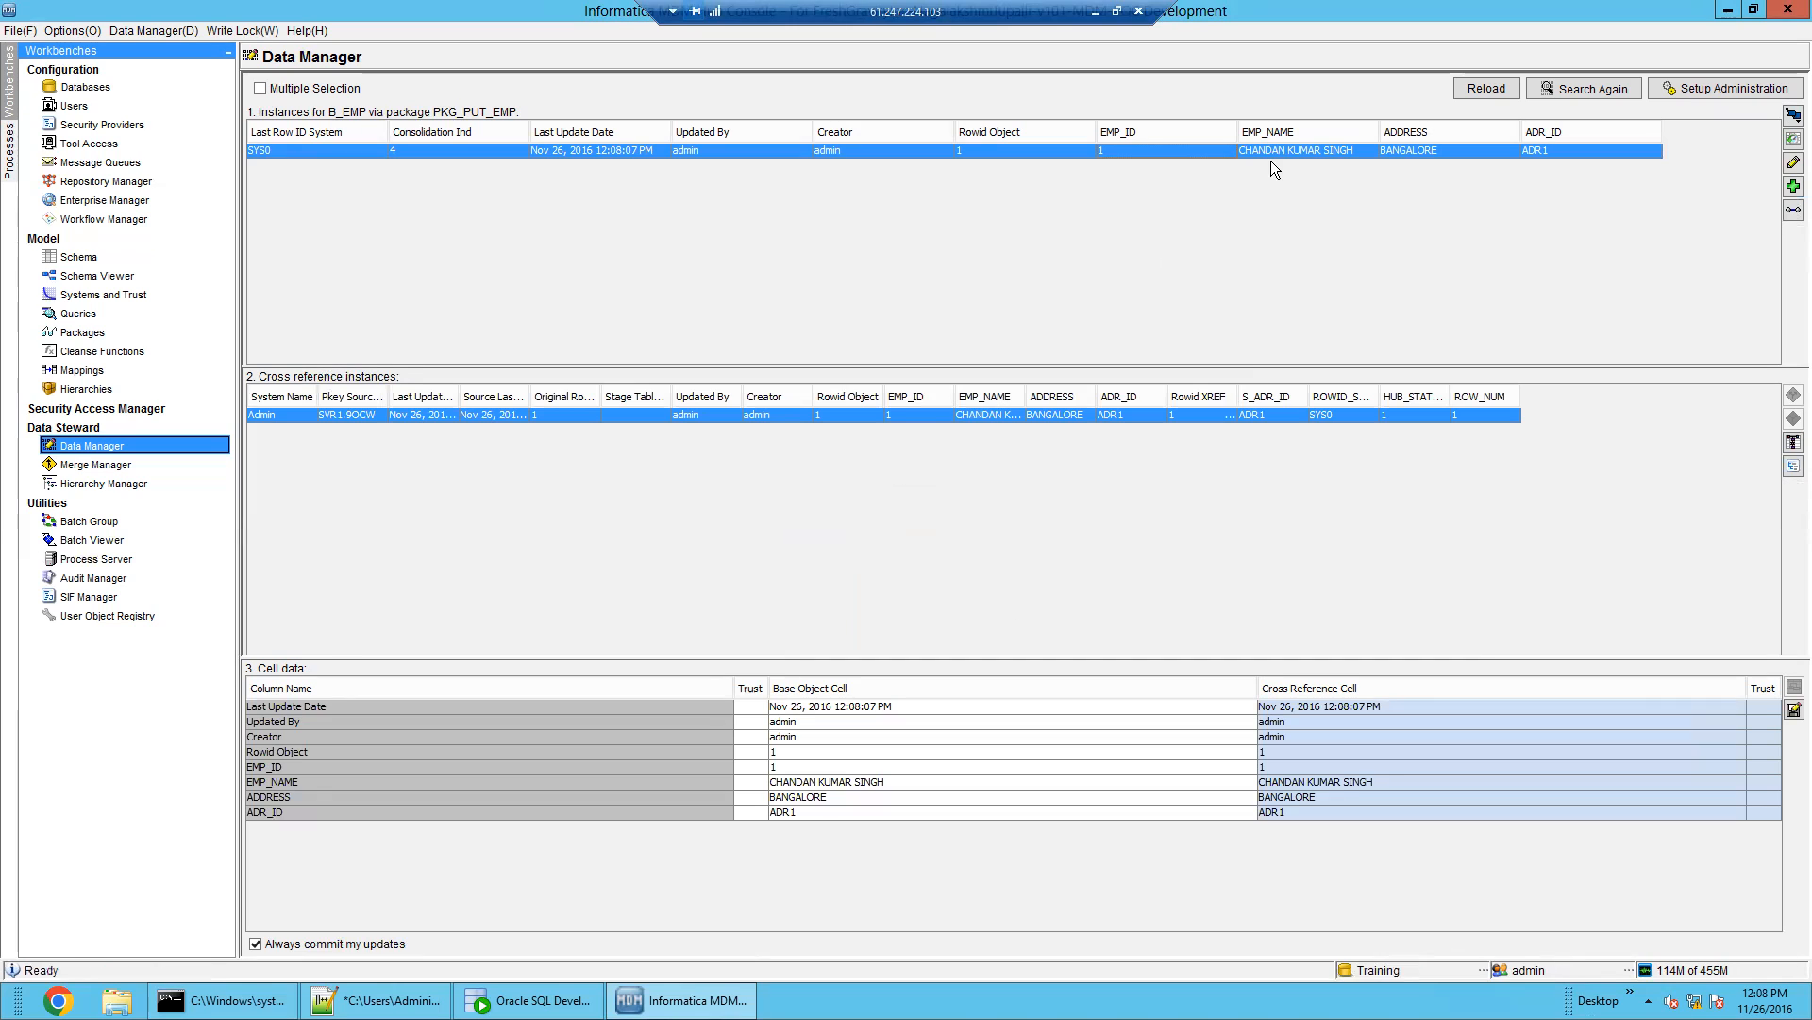
click(1792, 186)
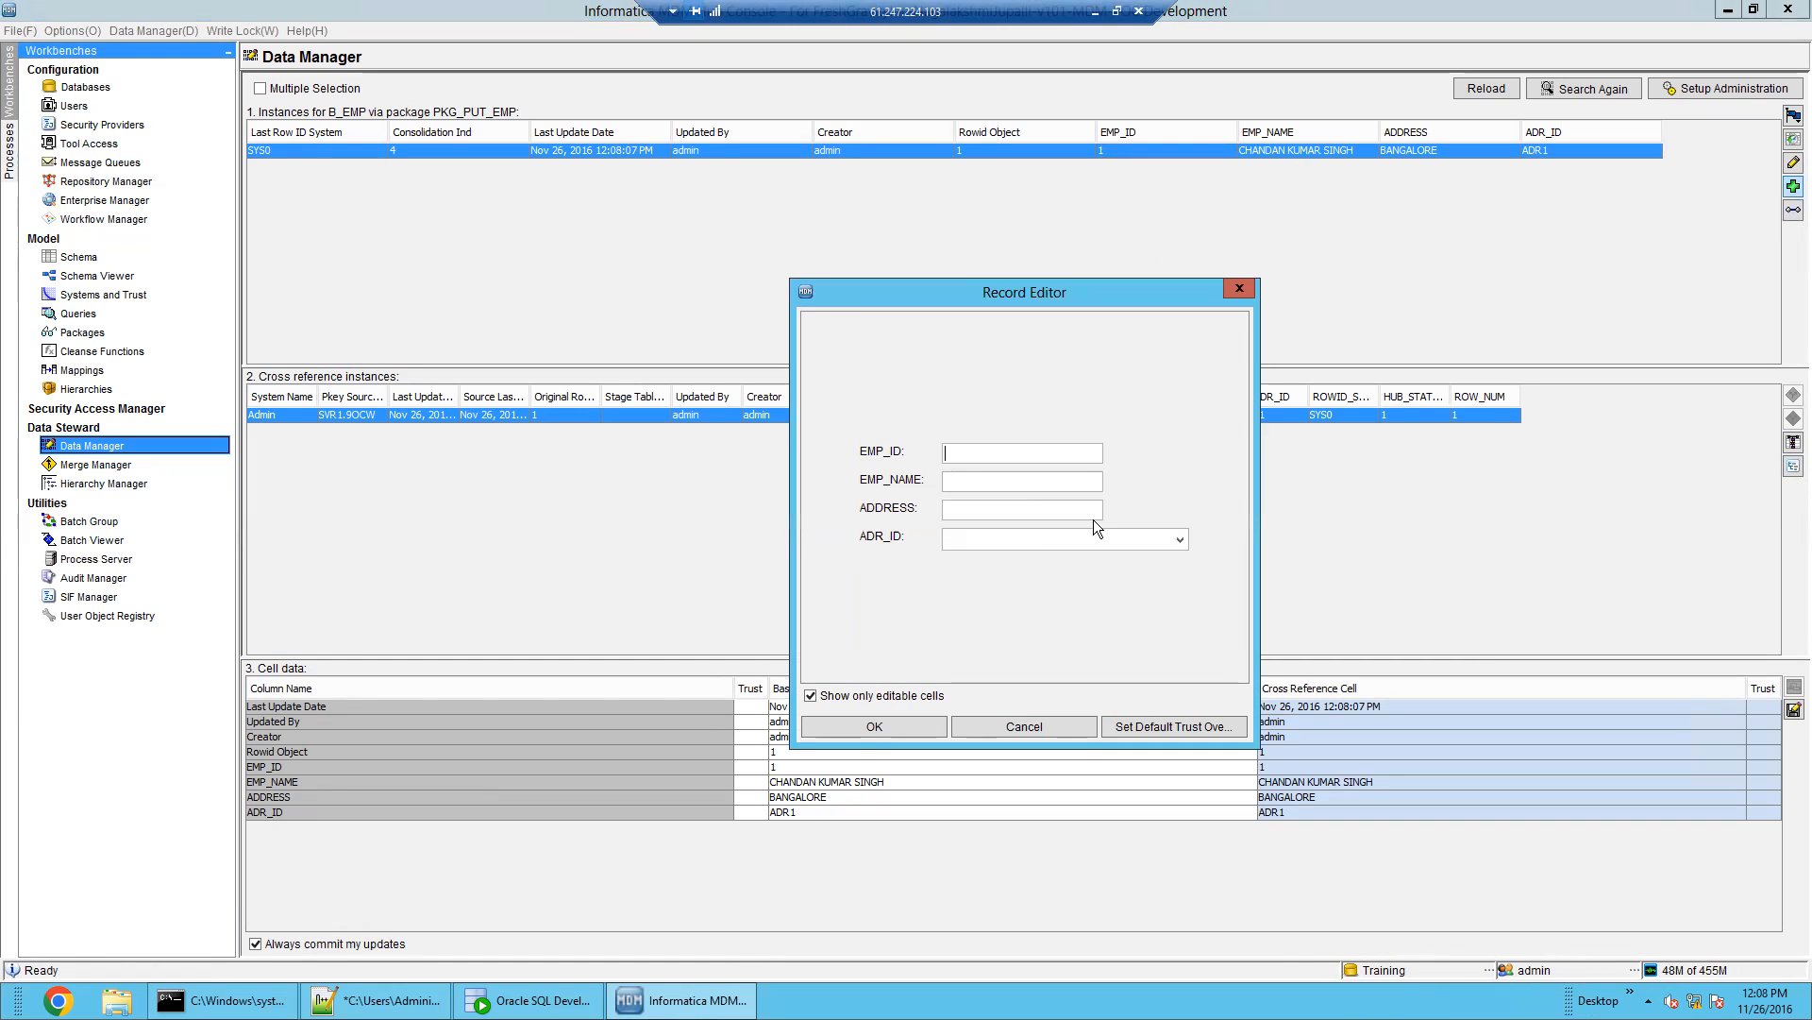
Enter EMP_ID 2 and correct EMP_NAME to the employee's full name
click(978, 457)
text(2)
click(992, 485)
key(ctrl+v)
click(1000, 509)
triple_click(1015, 481)
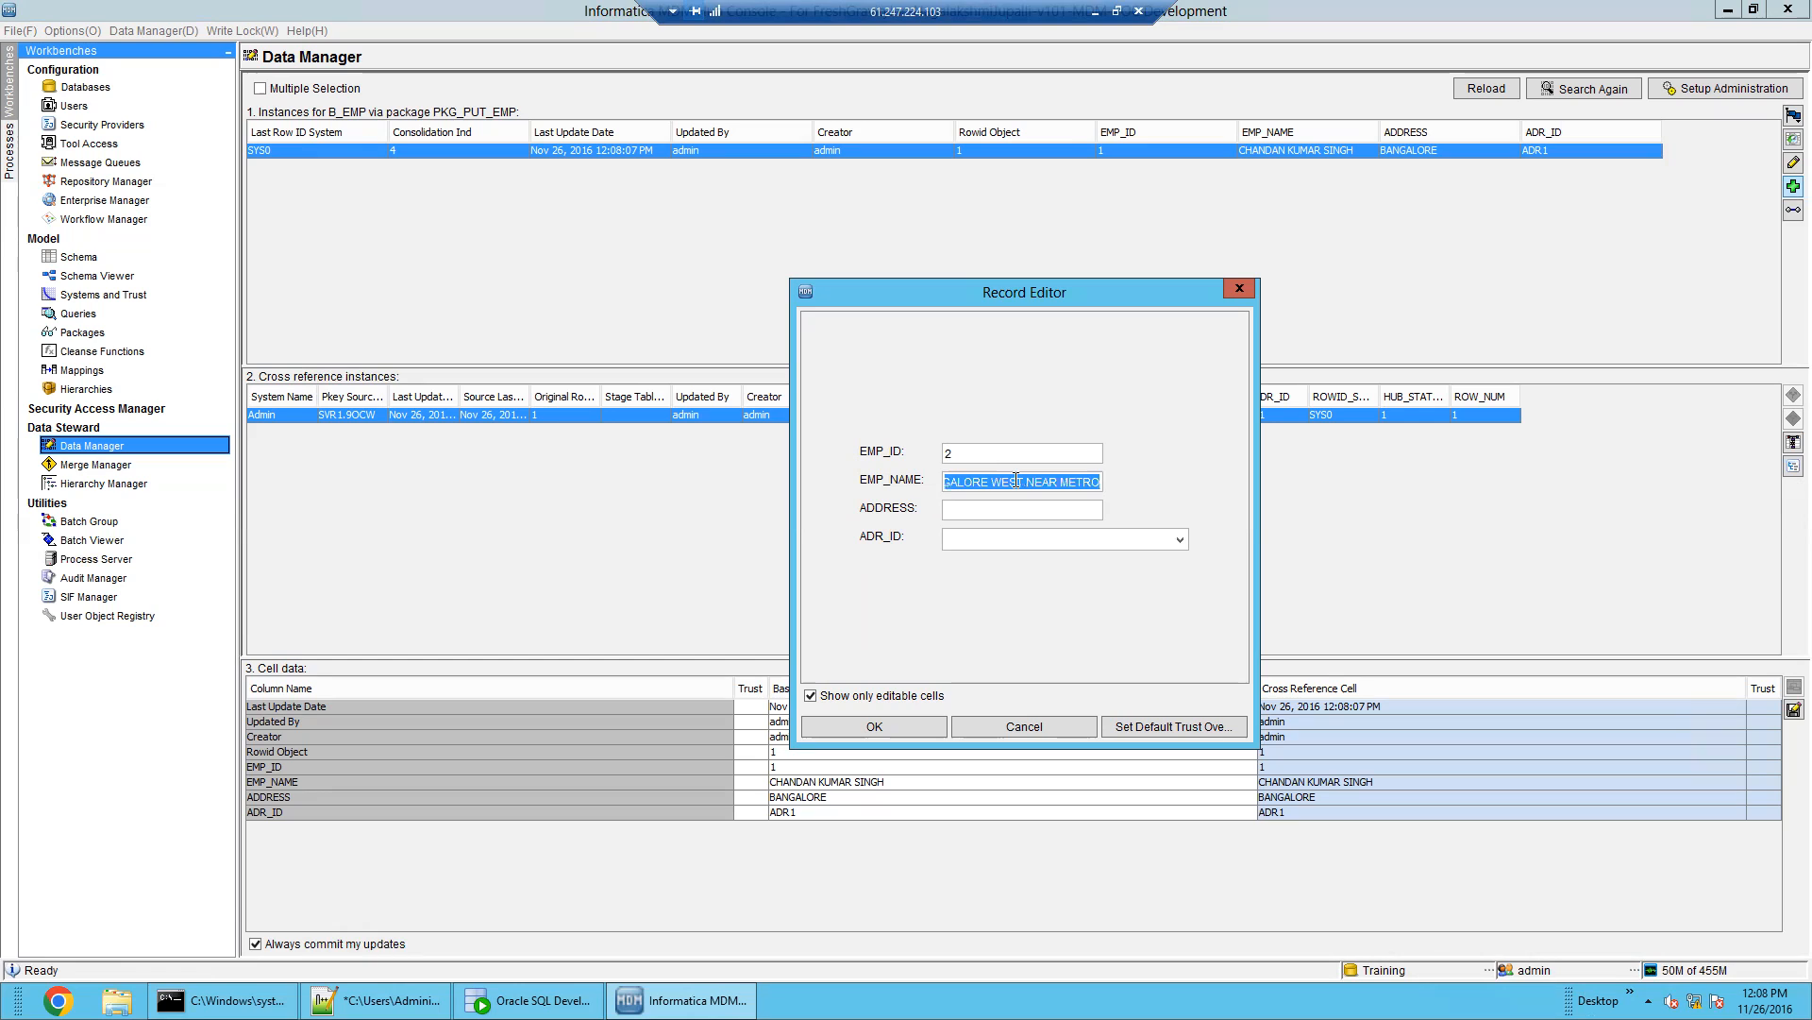
key(ctrl+v)
triple_click(1016, 481)
key(BackSpace)
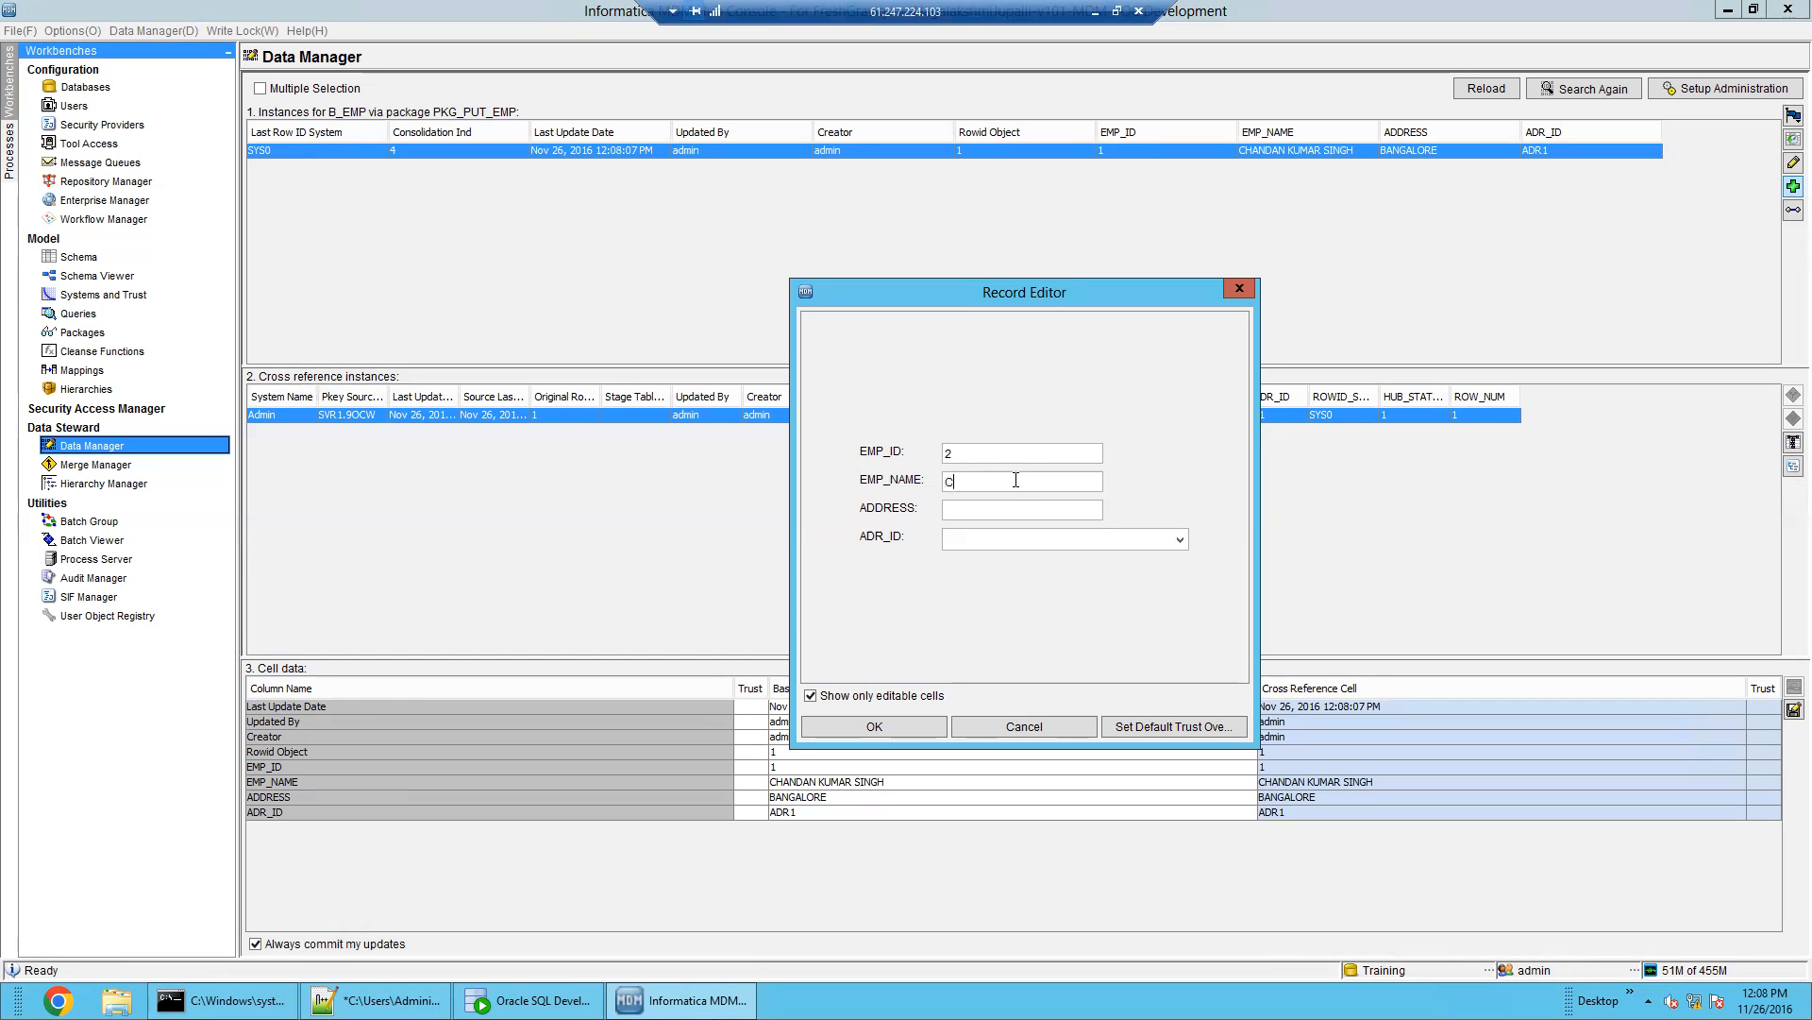
double_click(1016, 481)
triple_click(987, 483)
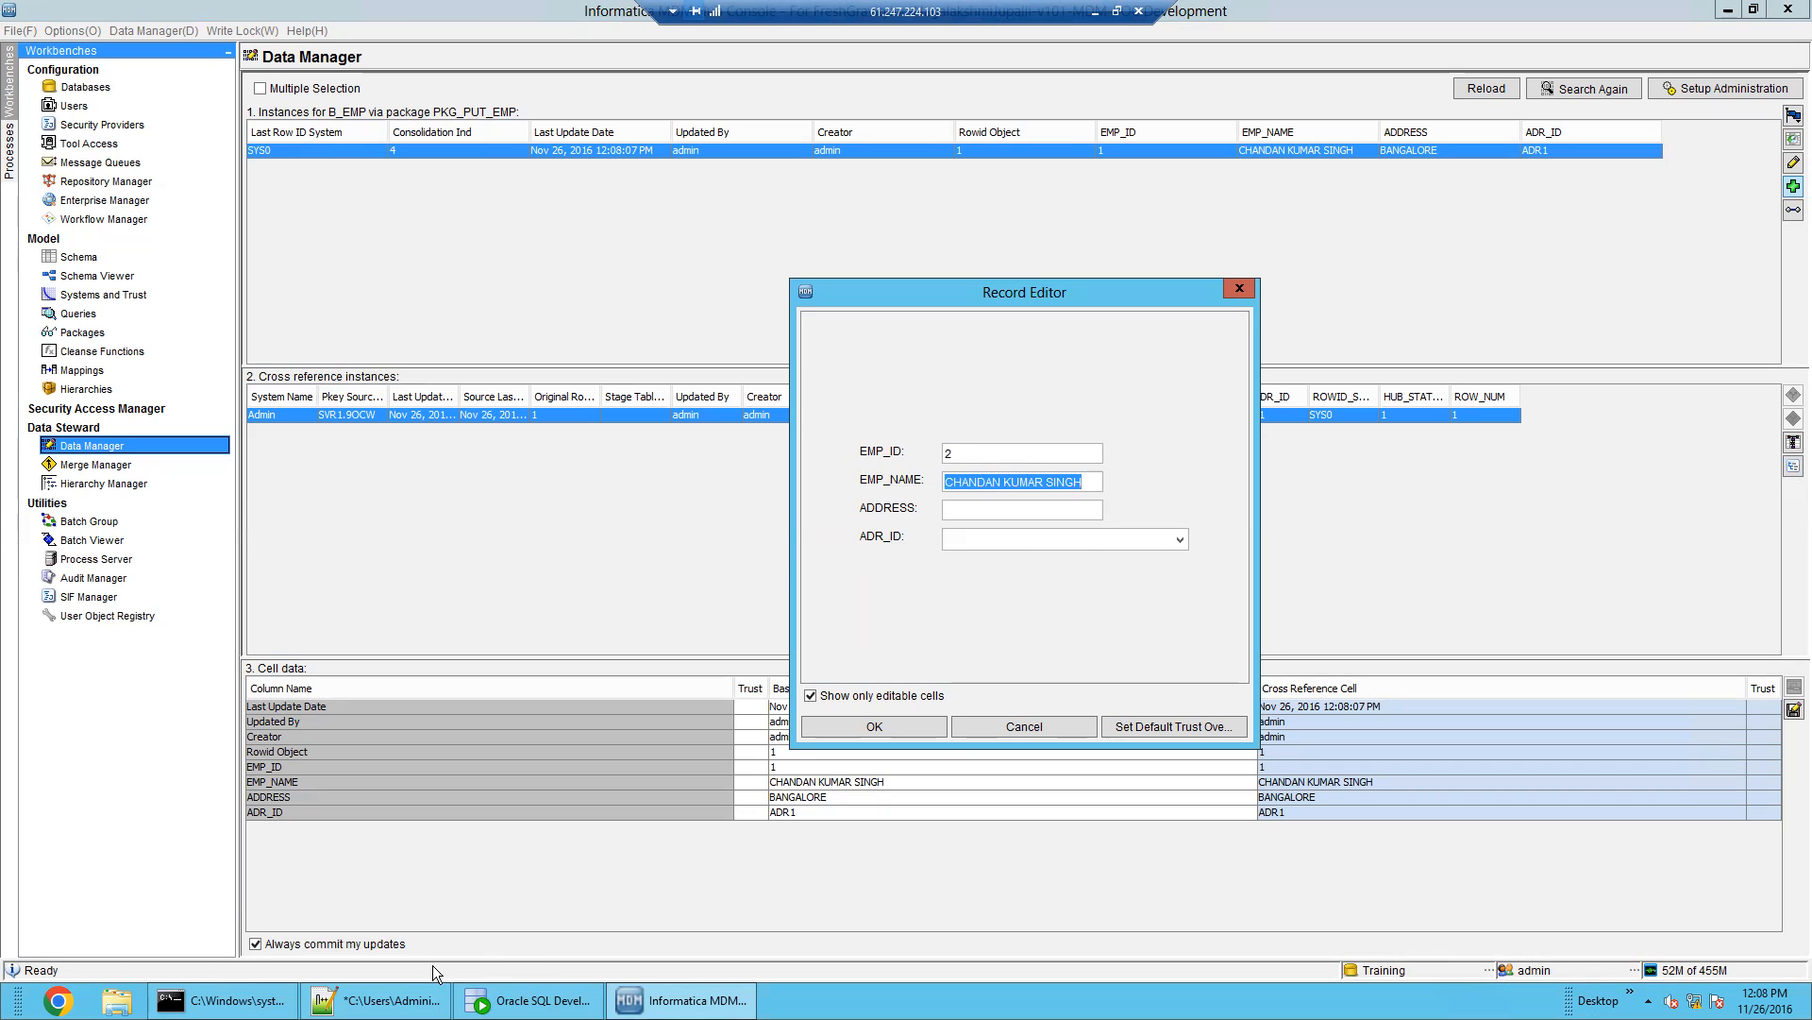
Look up the column names, including CITY, in the Notepad++ SQL notes
click(382, 1000)
double_click(232, 684)
double_click(311, 683)
click(681, 1001)
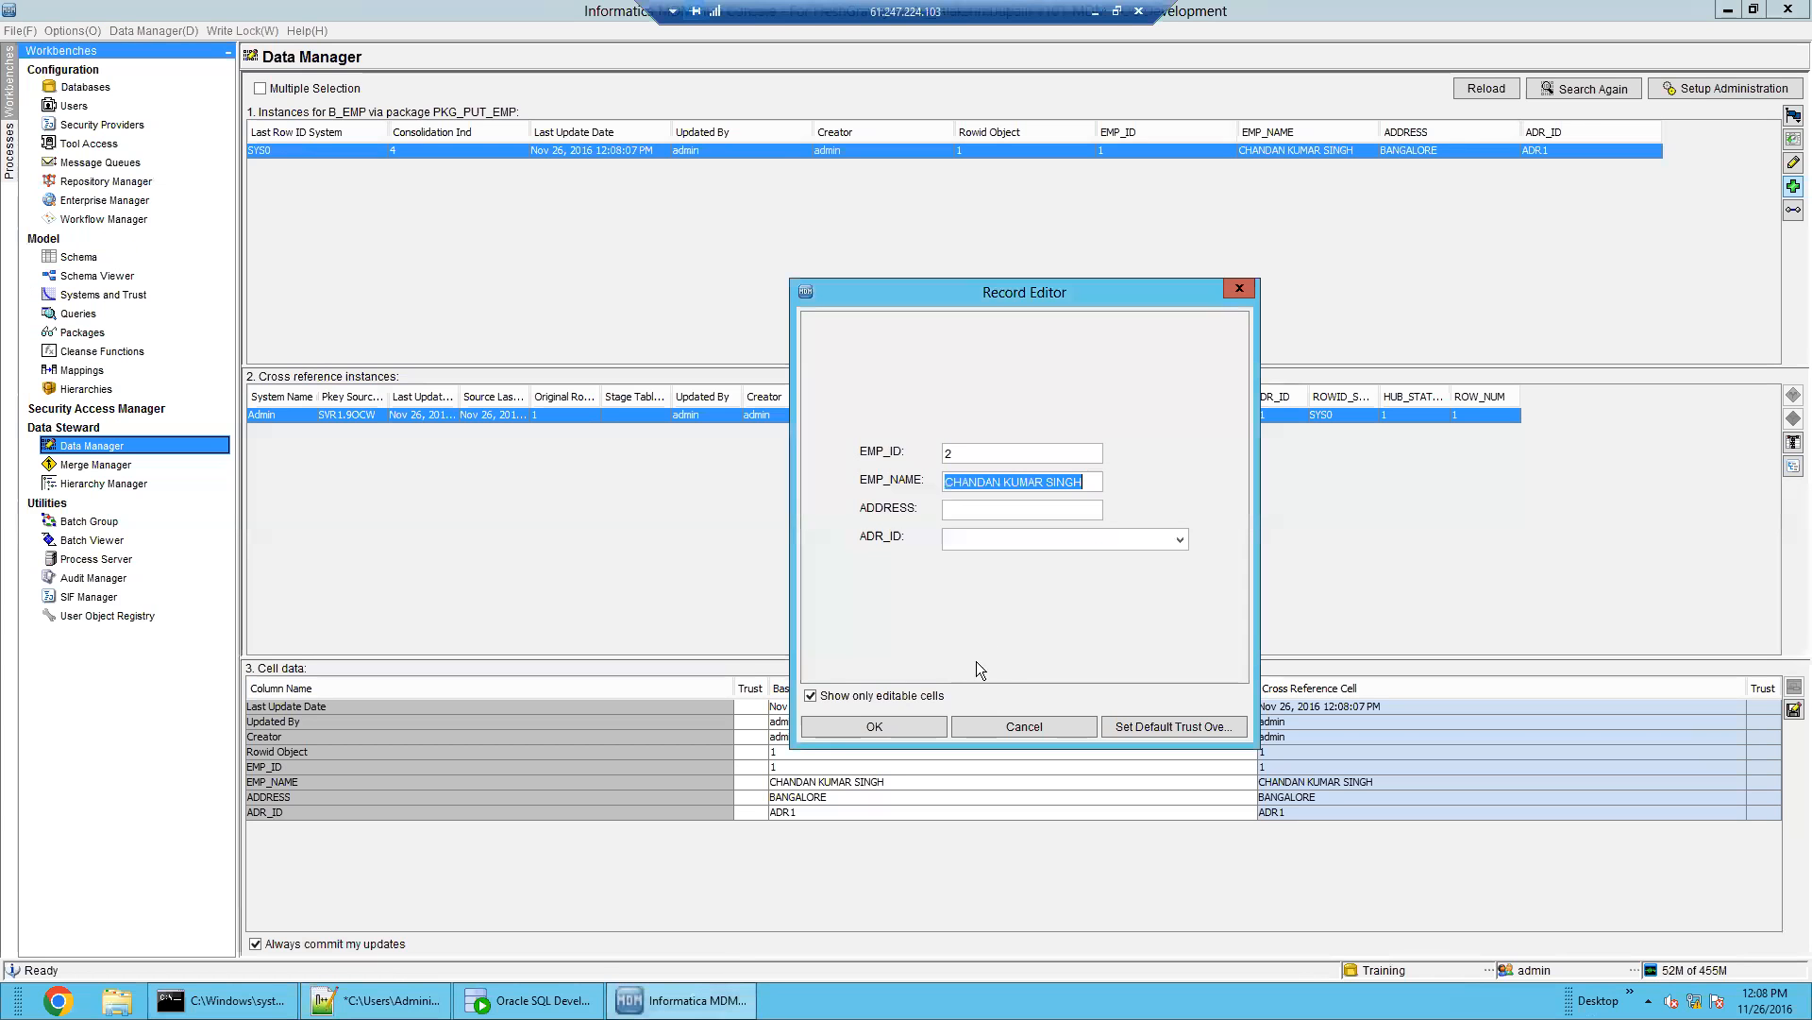
Set ADDRESS to BANGALORE WEST and keep ADR_ID as ADR1
click(985, 510)
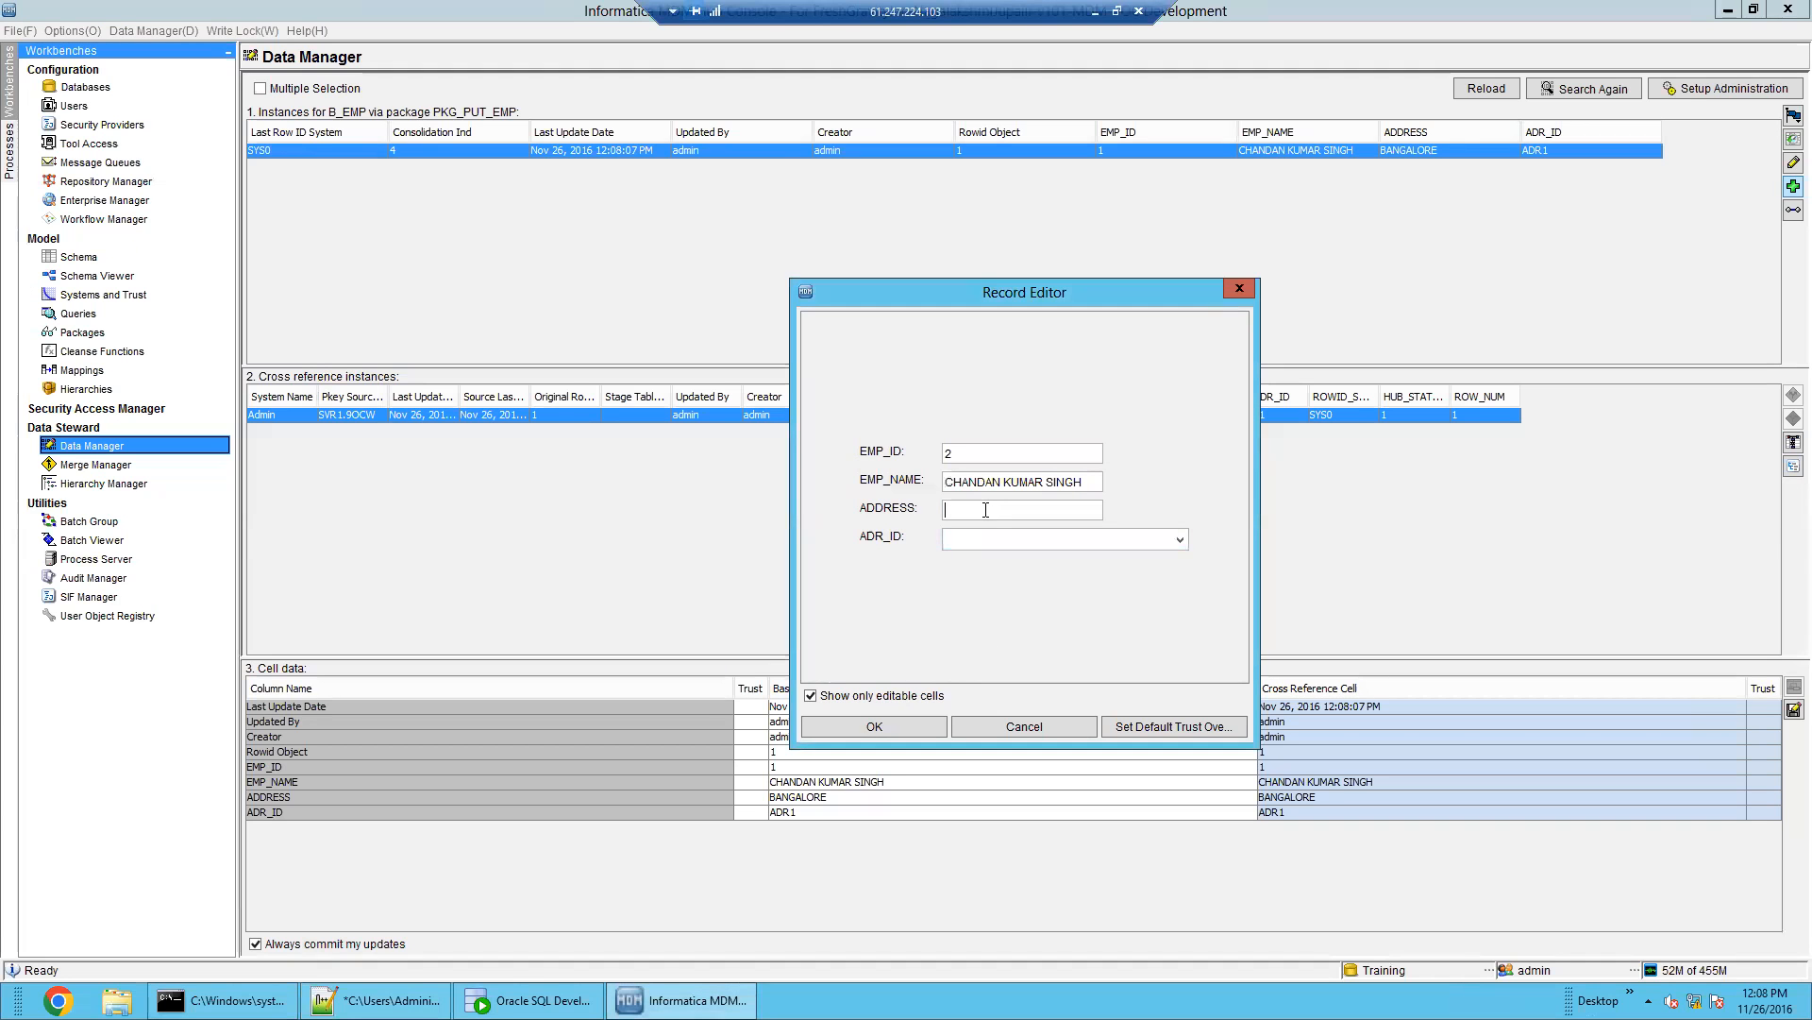
text(BANGALORE WEST)
click(1030, 547)
click(1030, 561)
click(987, 540)
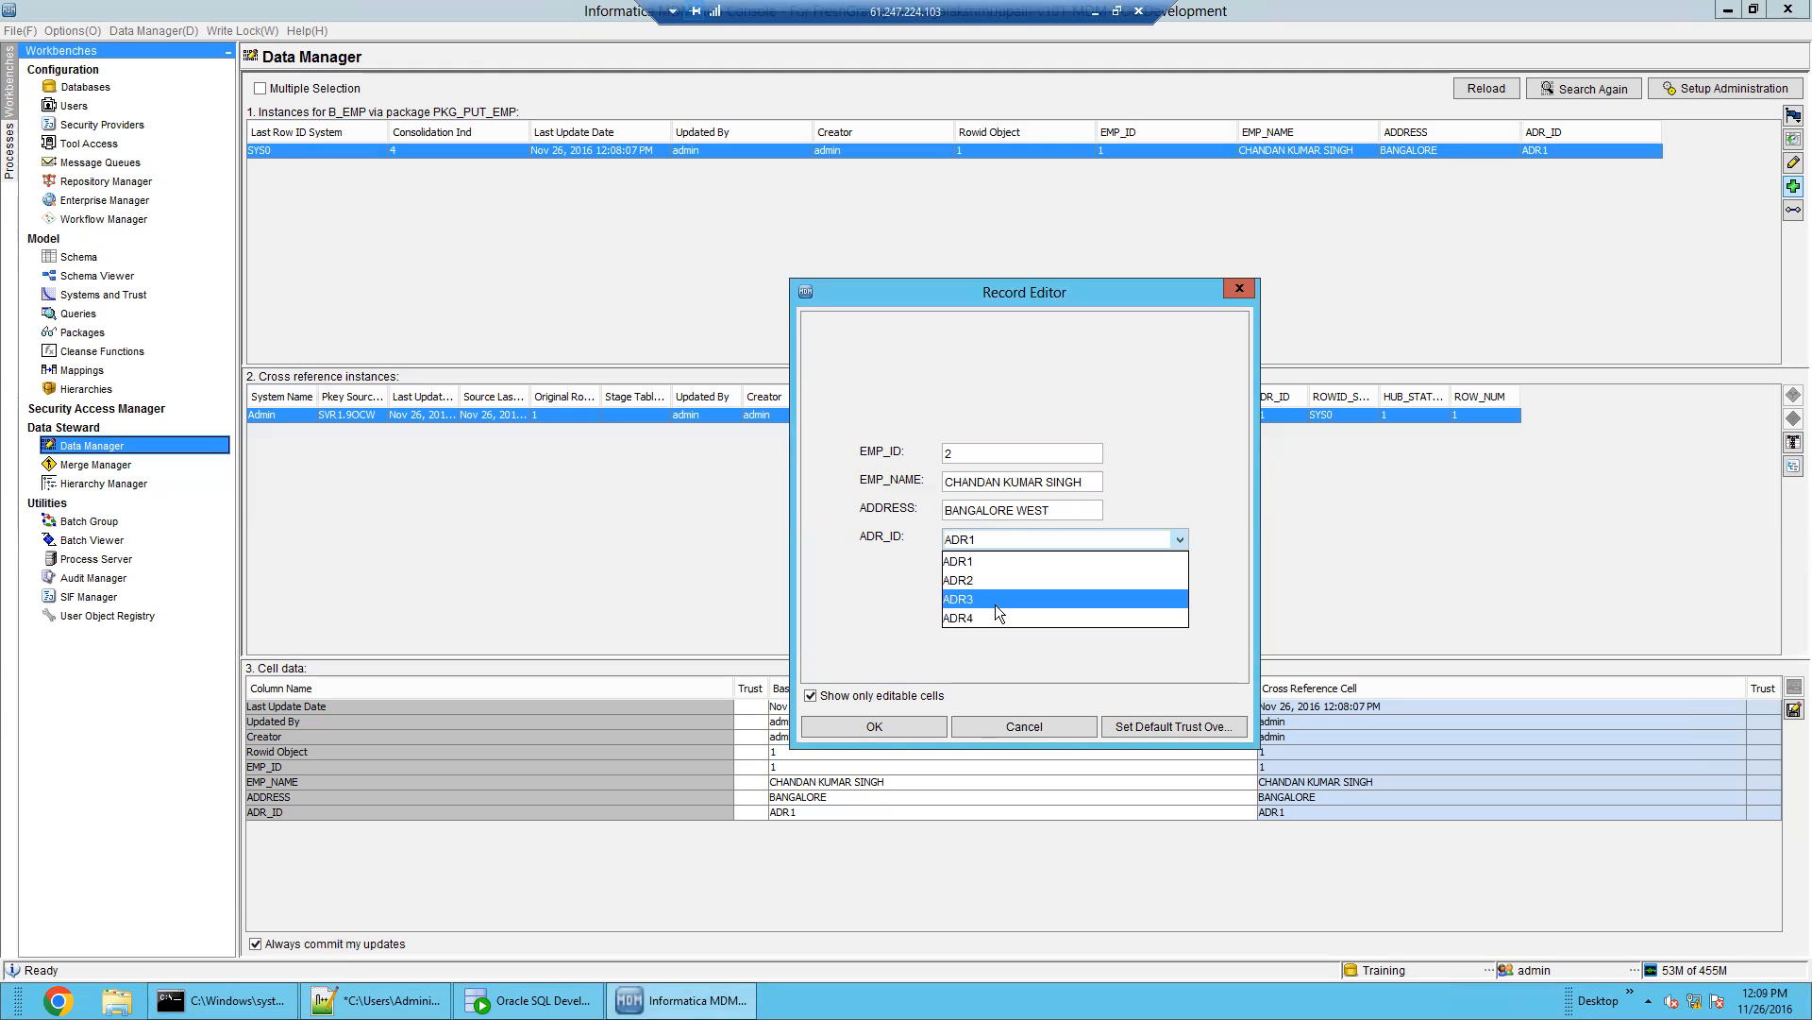
click(1025, 484)
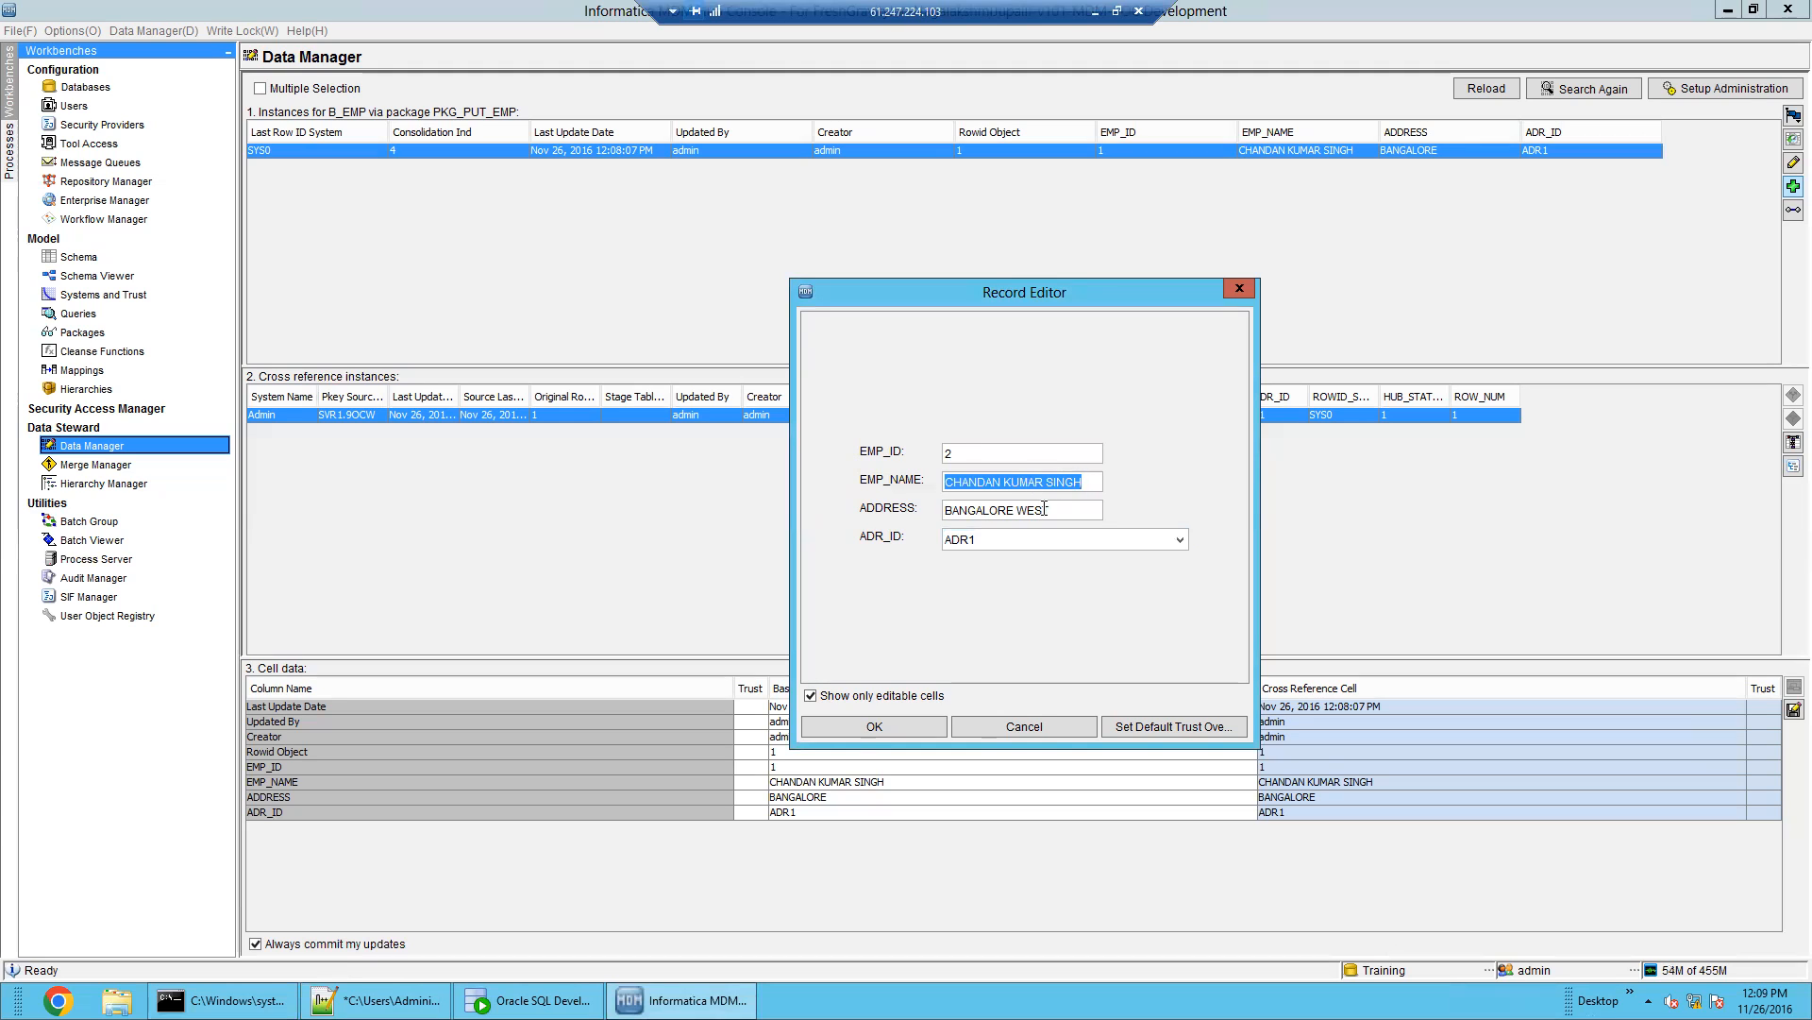
triple_click(1044, 510)
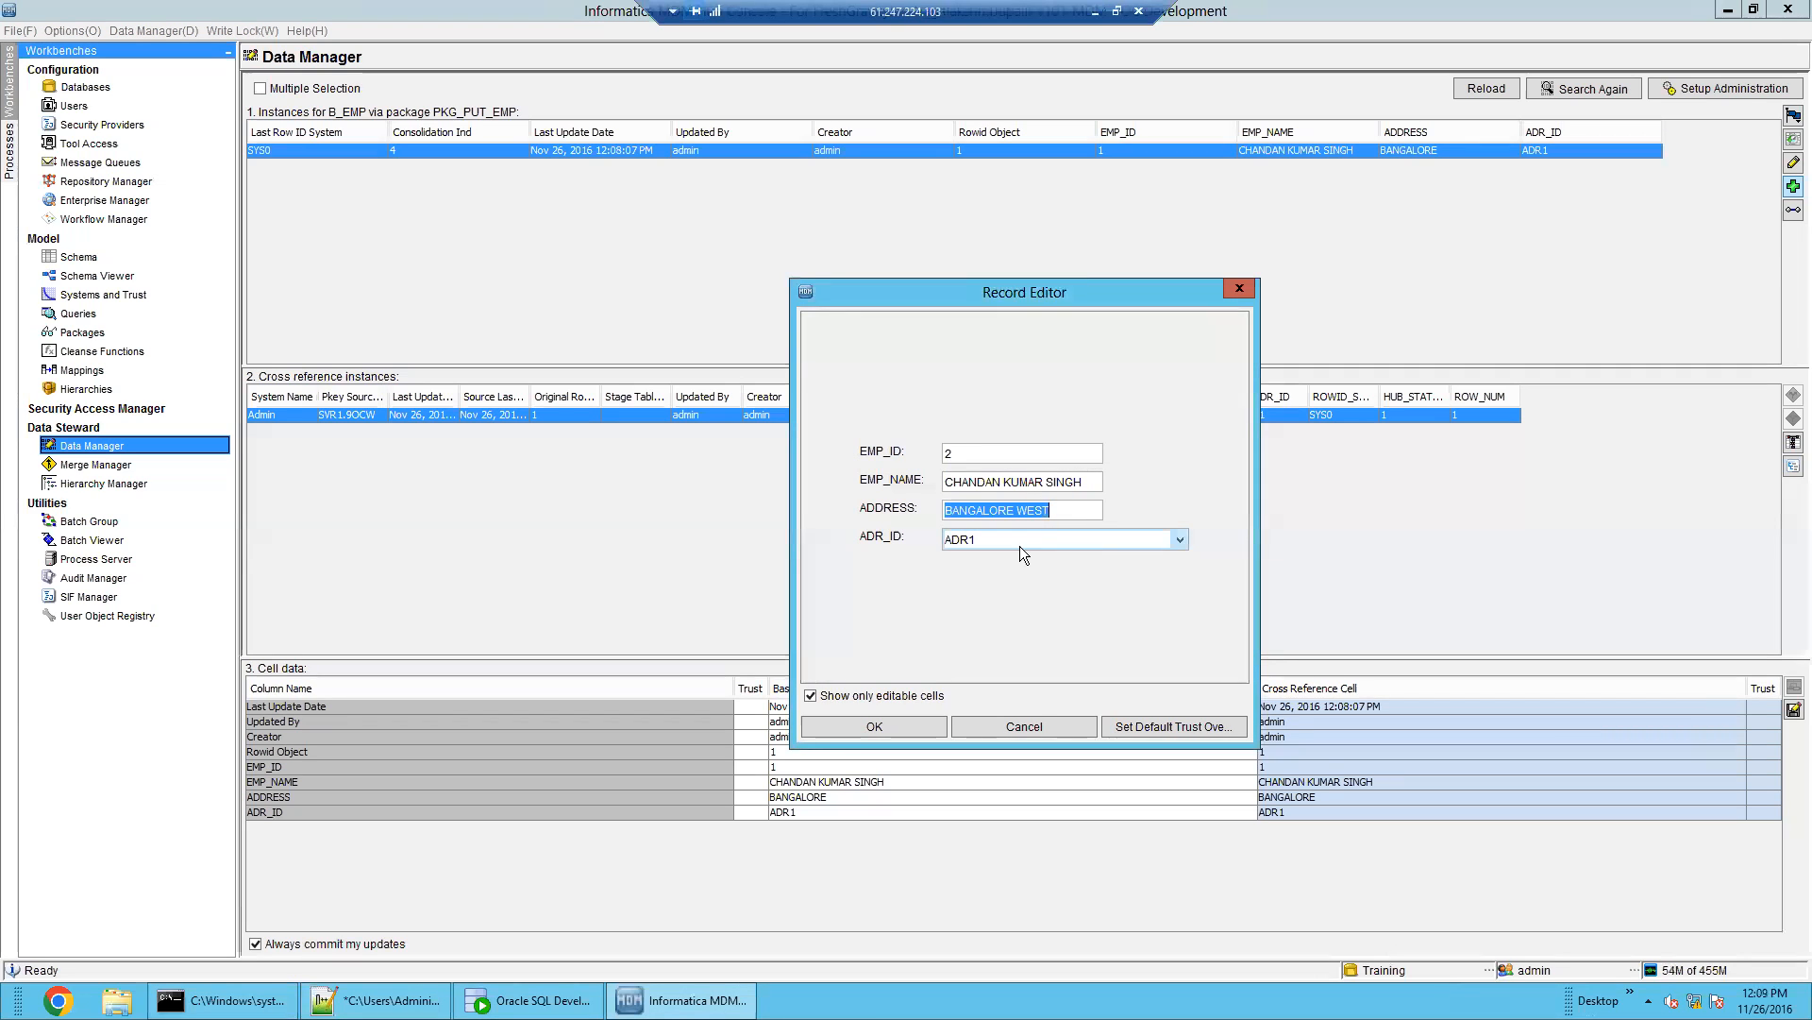
click(1019, 546)
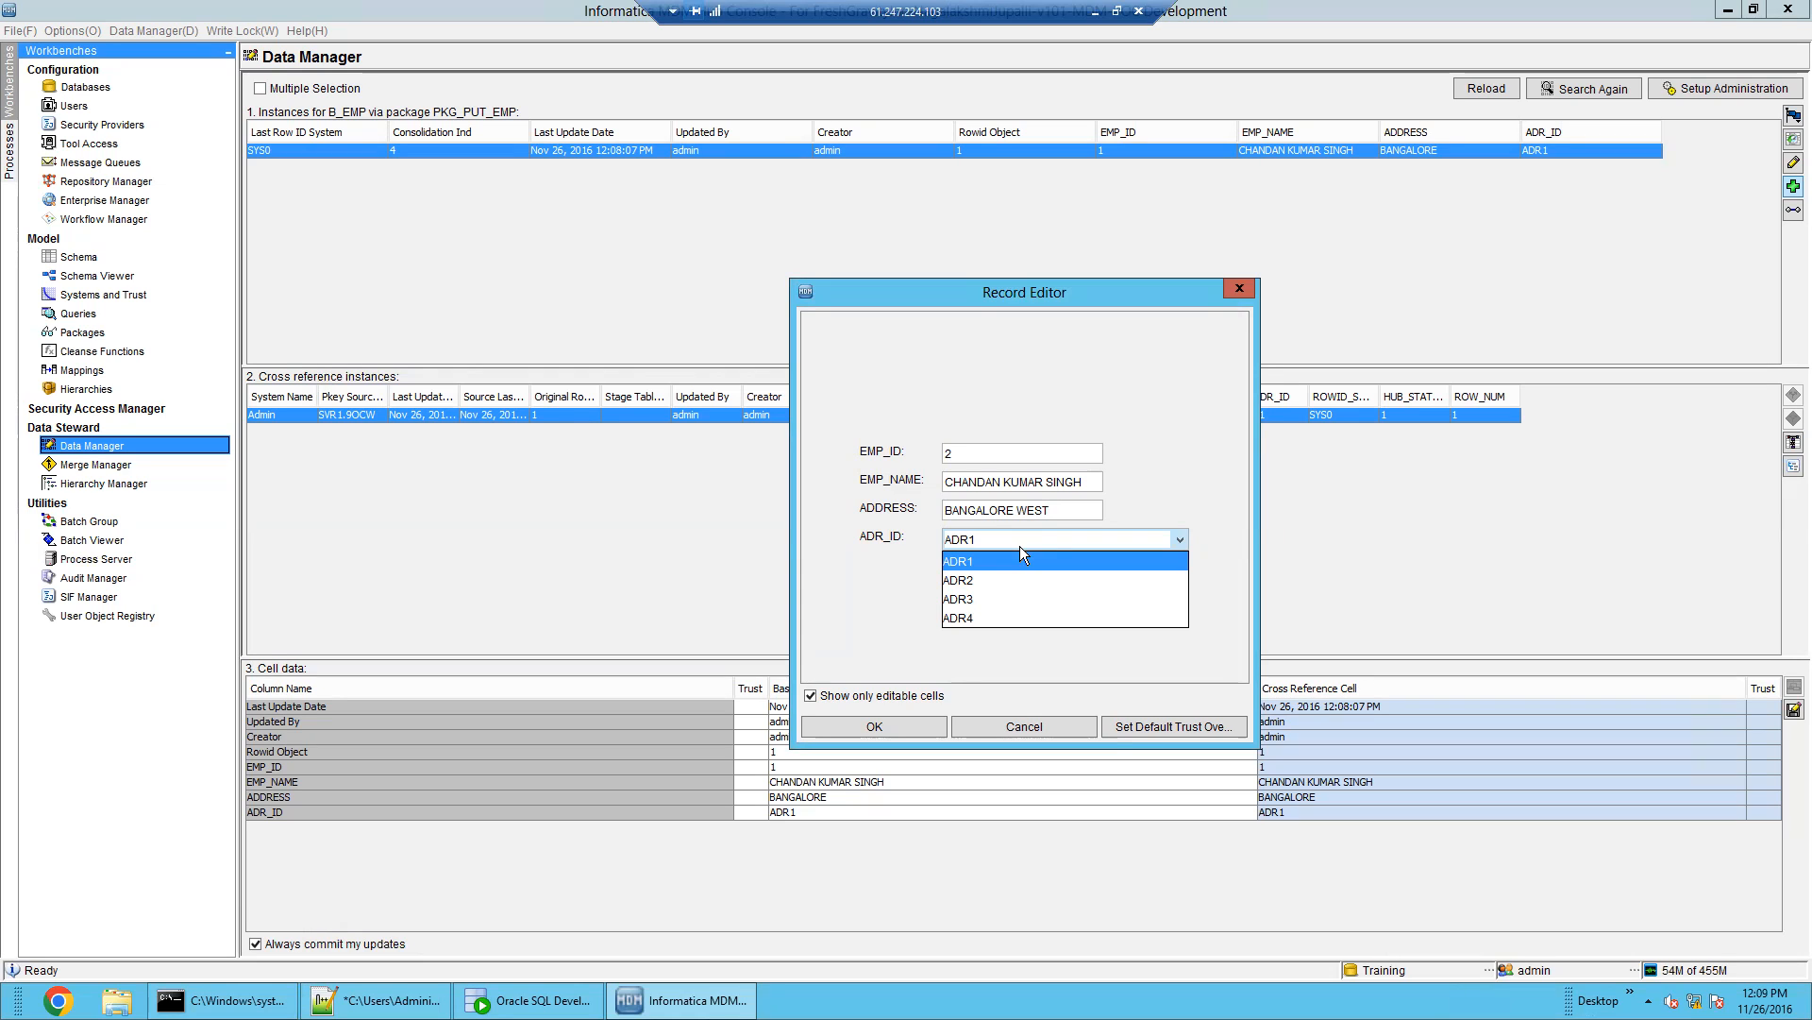
Choose ADR2 as the ADR_ID for the EMP_ID 2 record and save it
click(1021, 546)
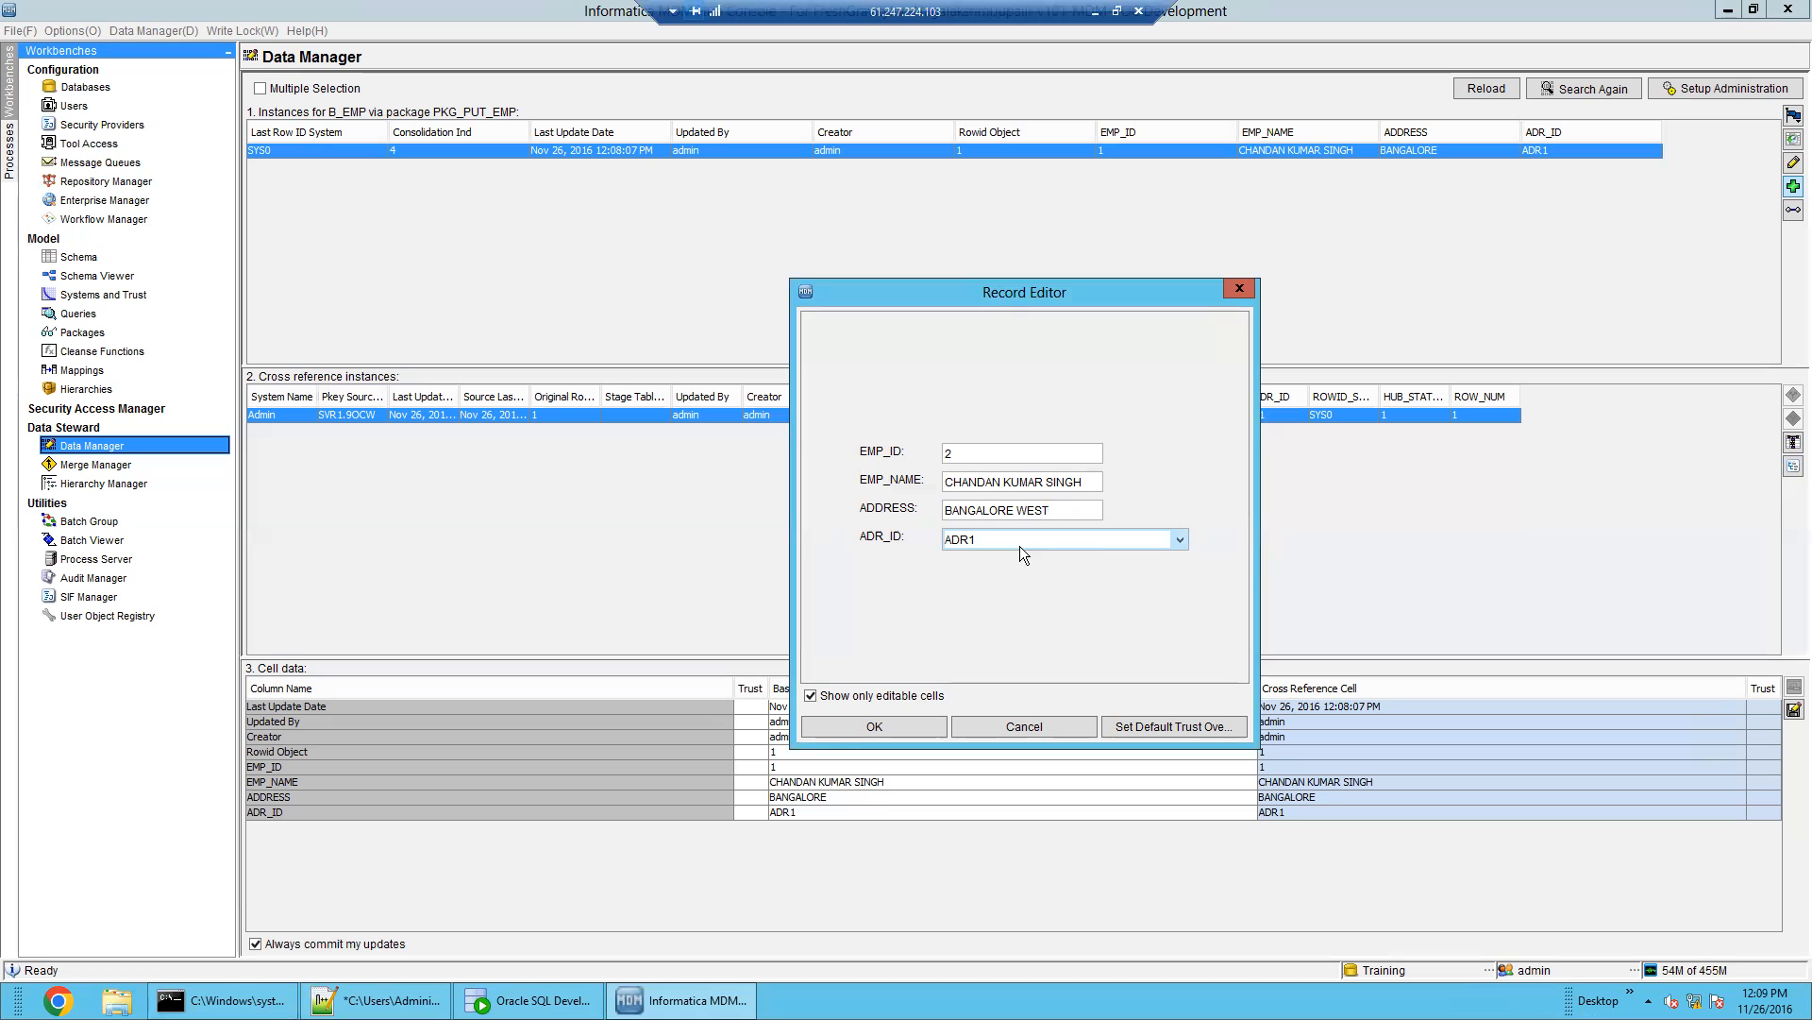
click(1027, 542)
click(1025, 582)
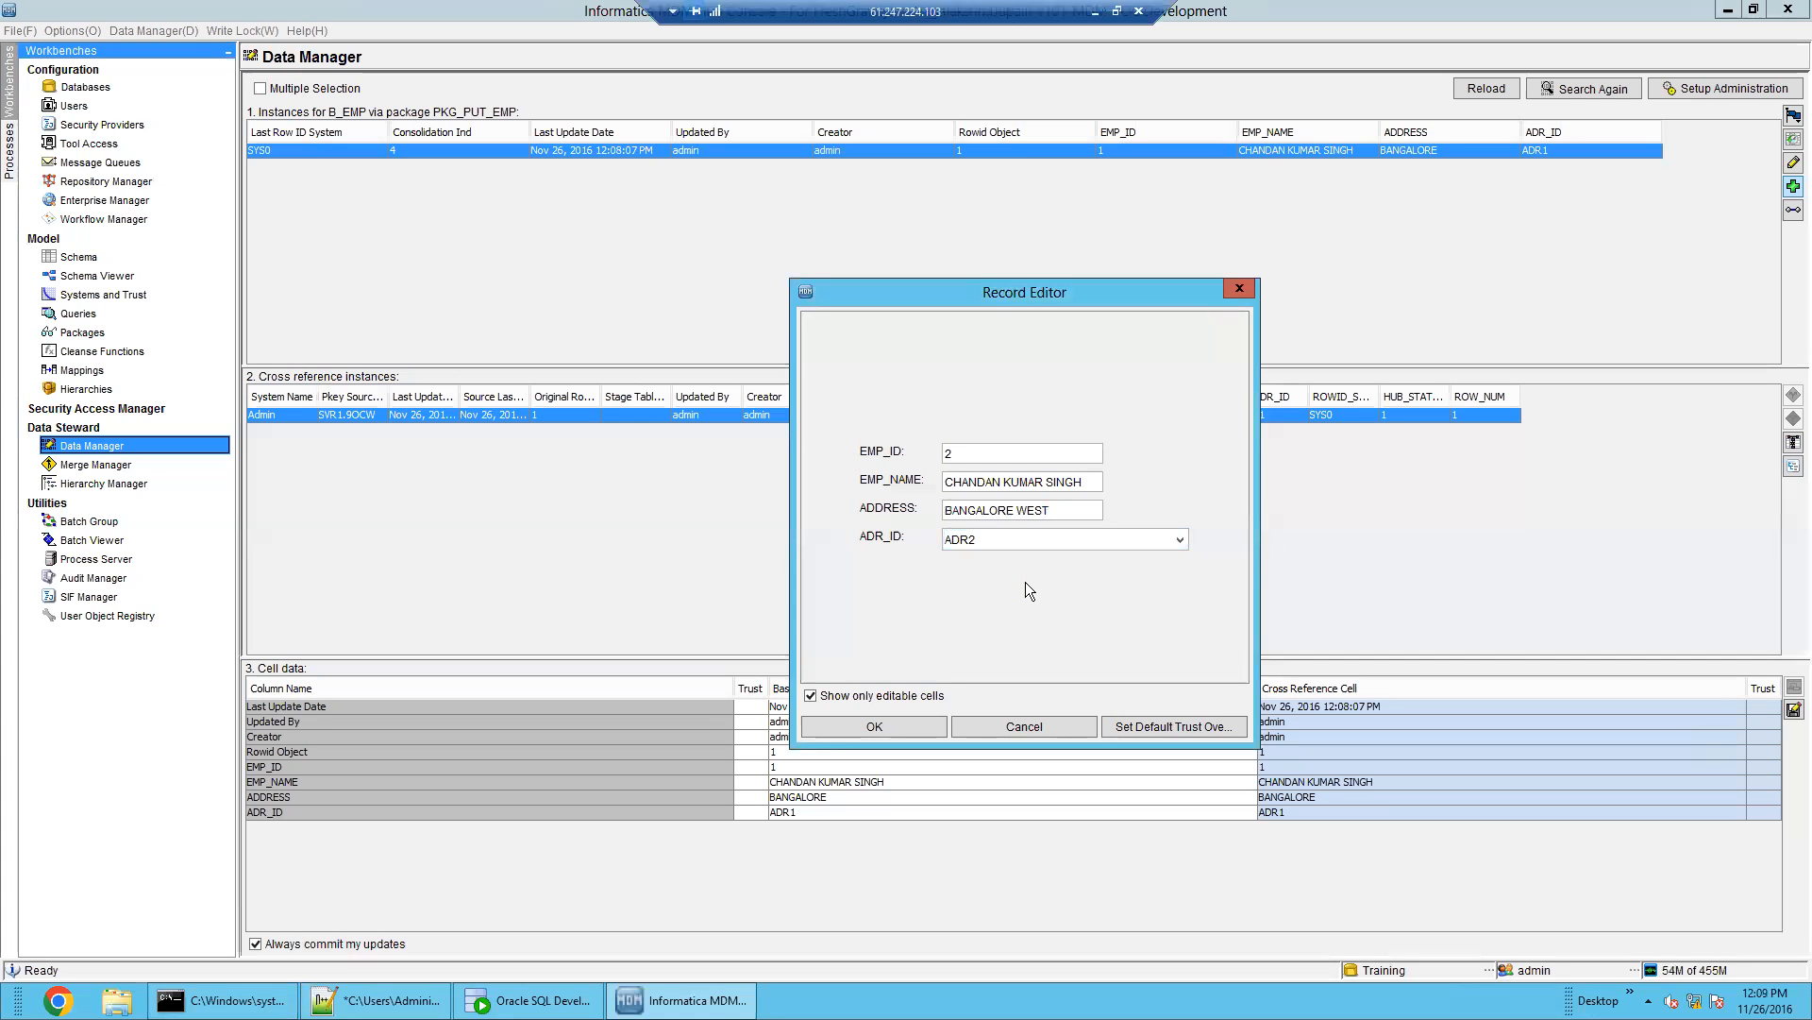
click(919, 721)
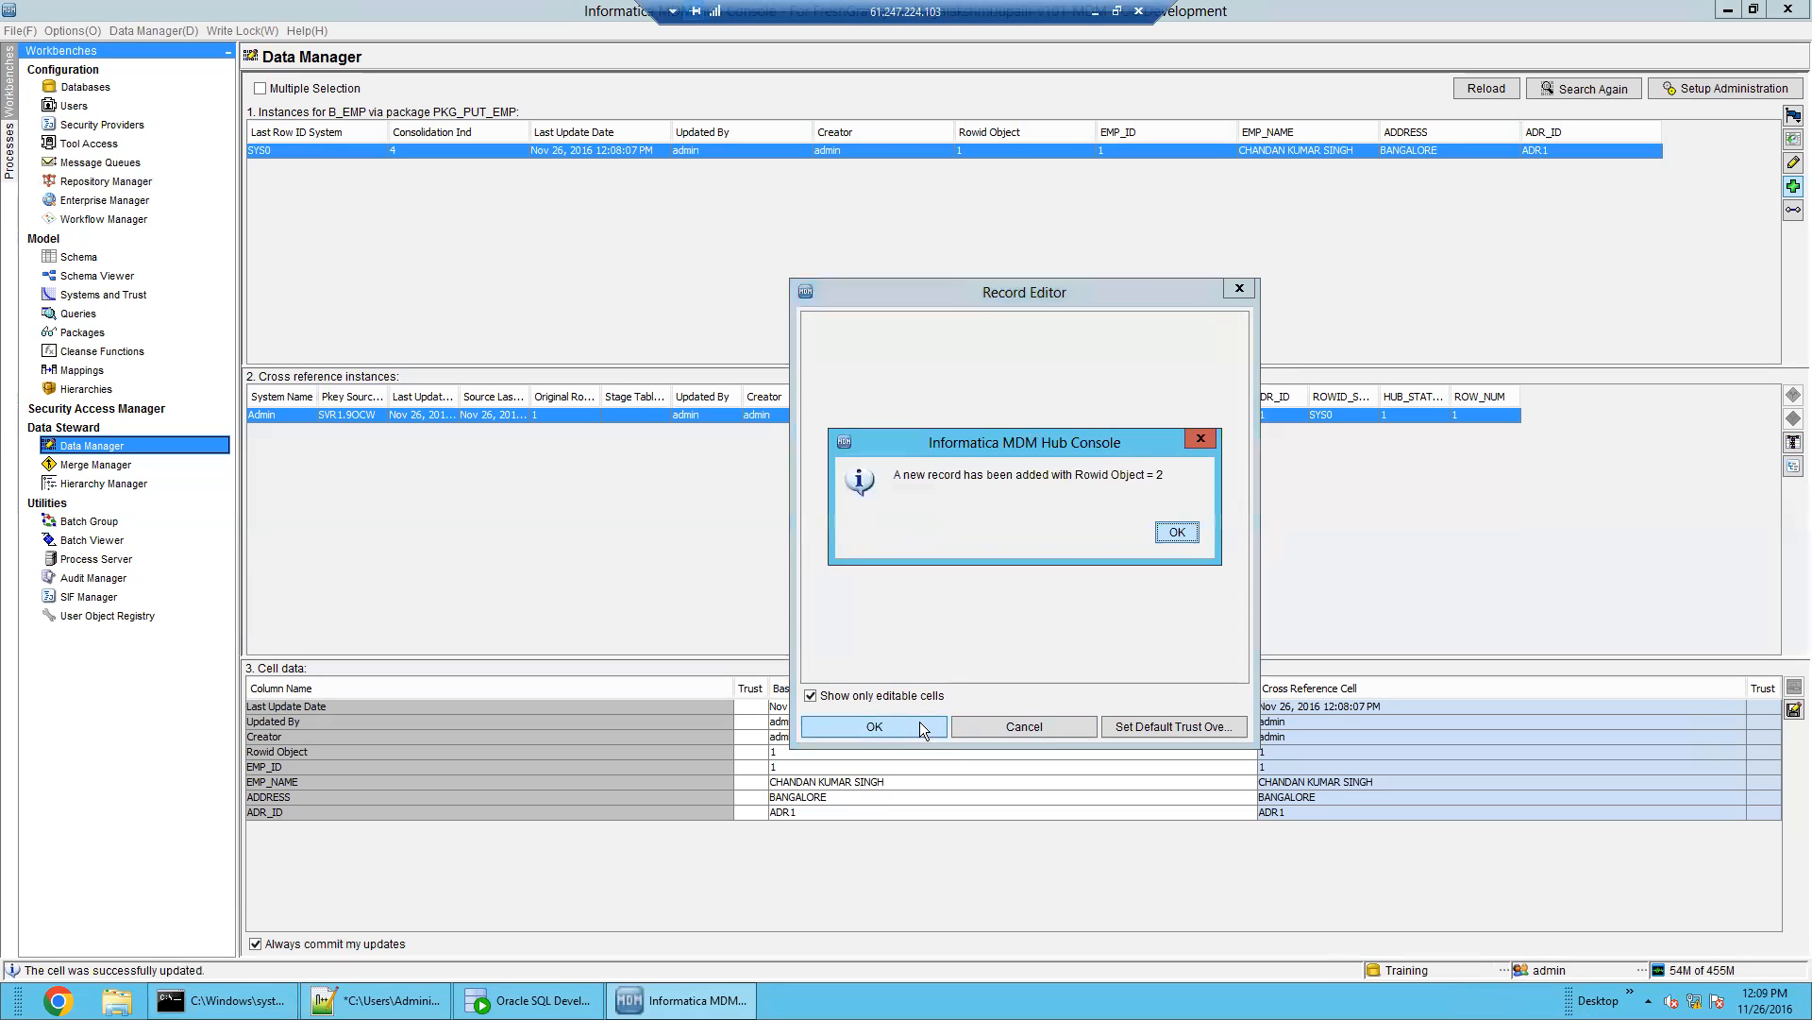
click(1175, 533)
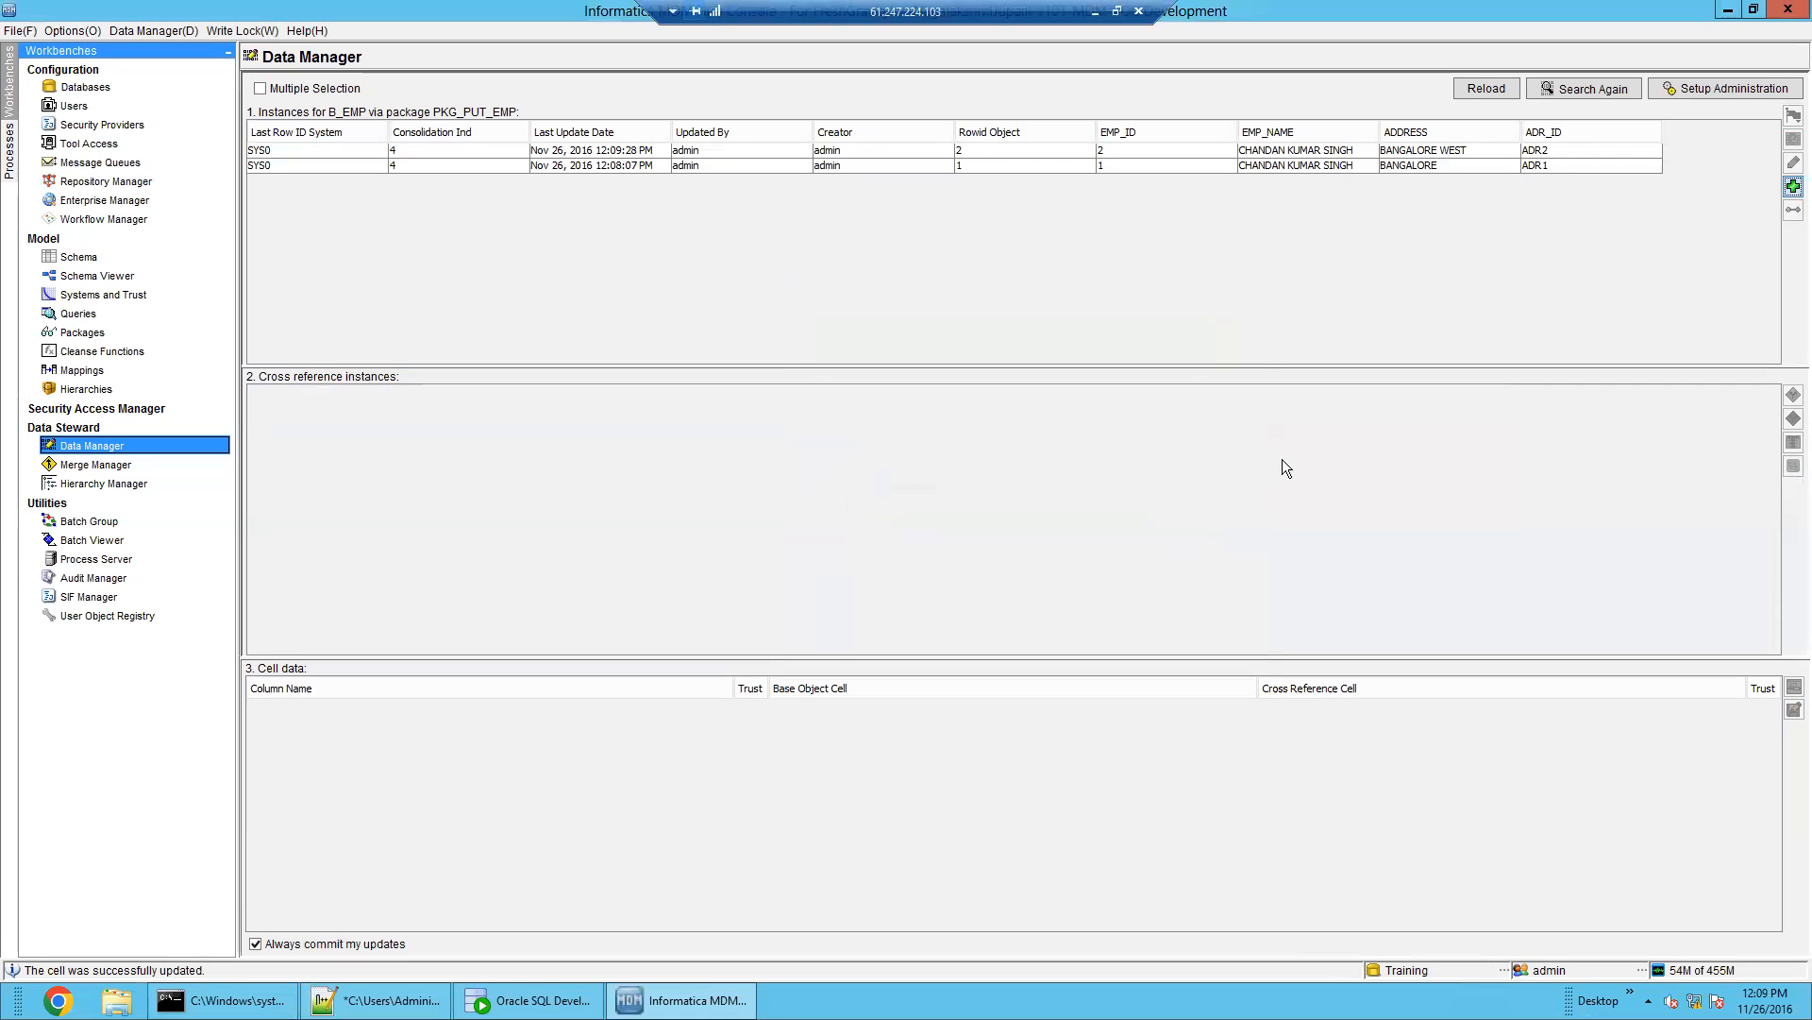
click(1301, 164)
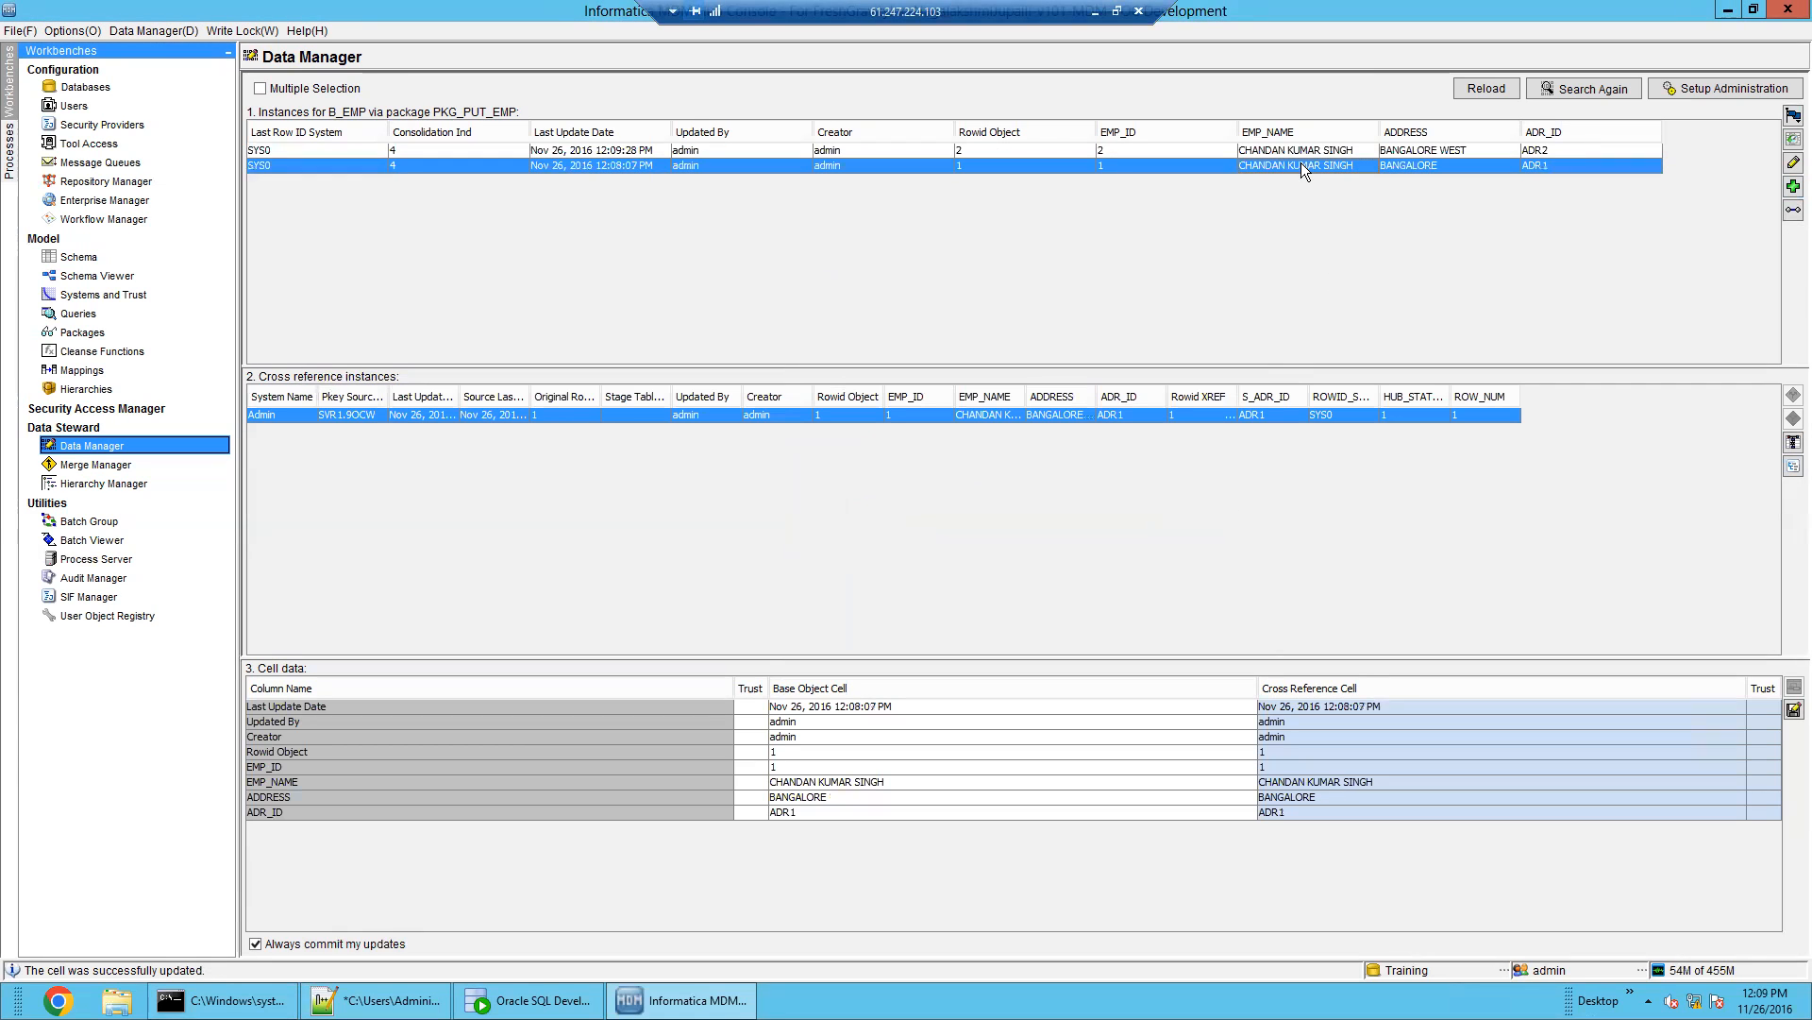
click(1359, 153)
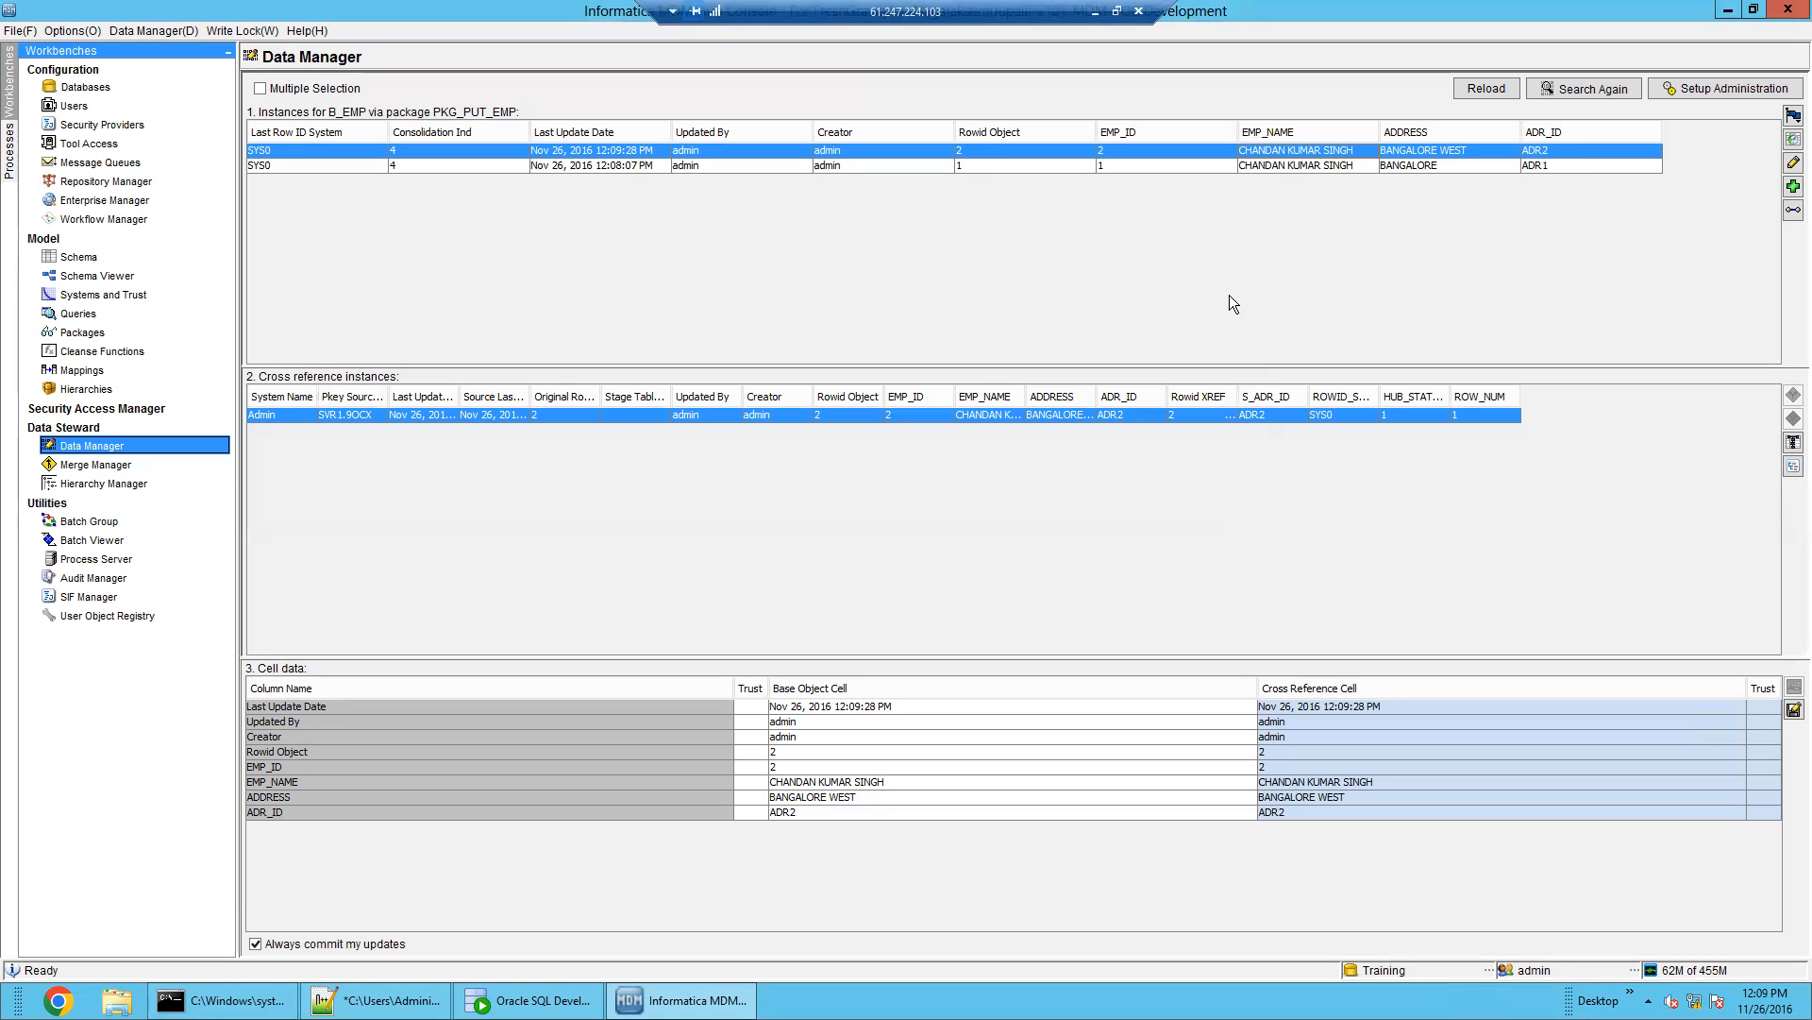
click(1311, 167)
click(1312, 153)
click(1322, 169)
click(1325, 154)
click(1318, 162)
click(1322, 153)
click(1331, 164)
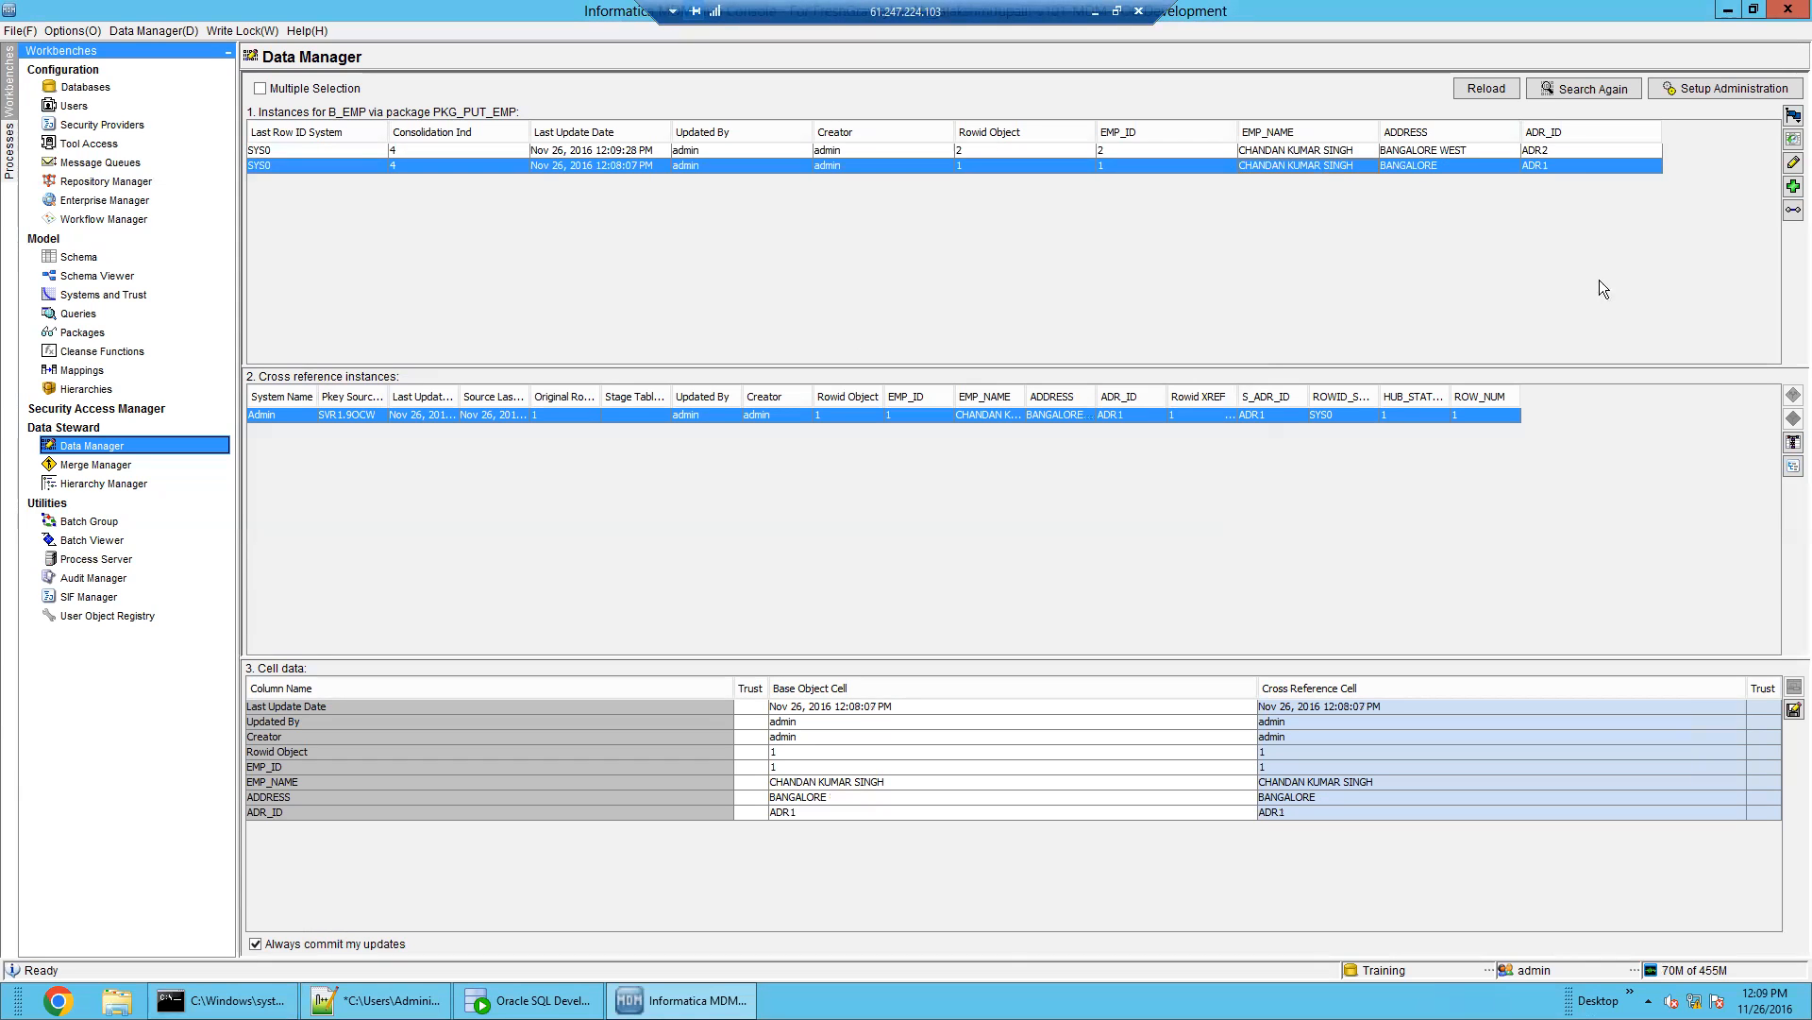
Start a new B_EMP record with EMP_ID 3, the employee name, address DELHI and ADR_ID ADR4
click(1792, 186)
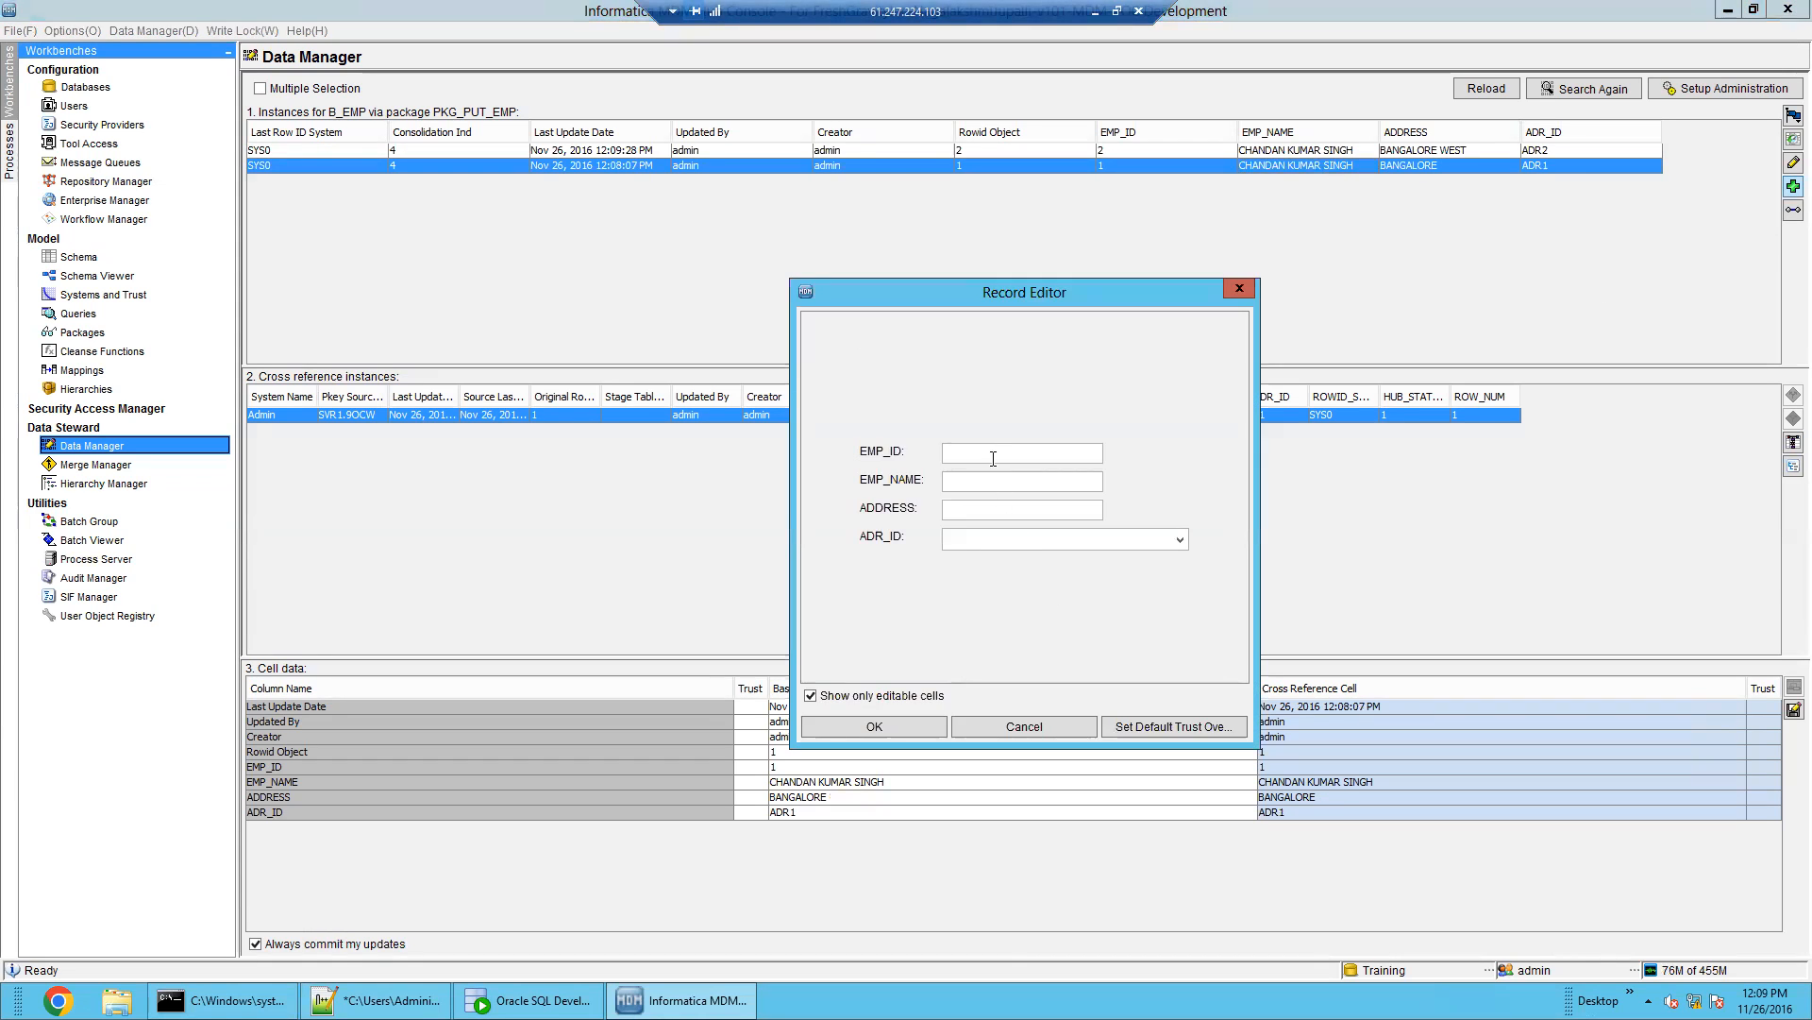
text(3)
click(1024, 478)
text(RAVI)
text(DELHI)
click(1044, 544)
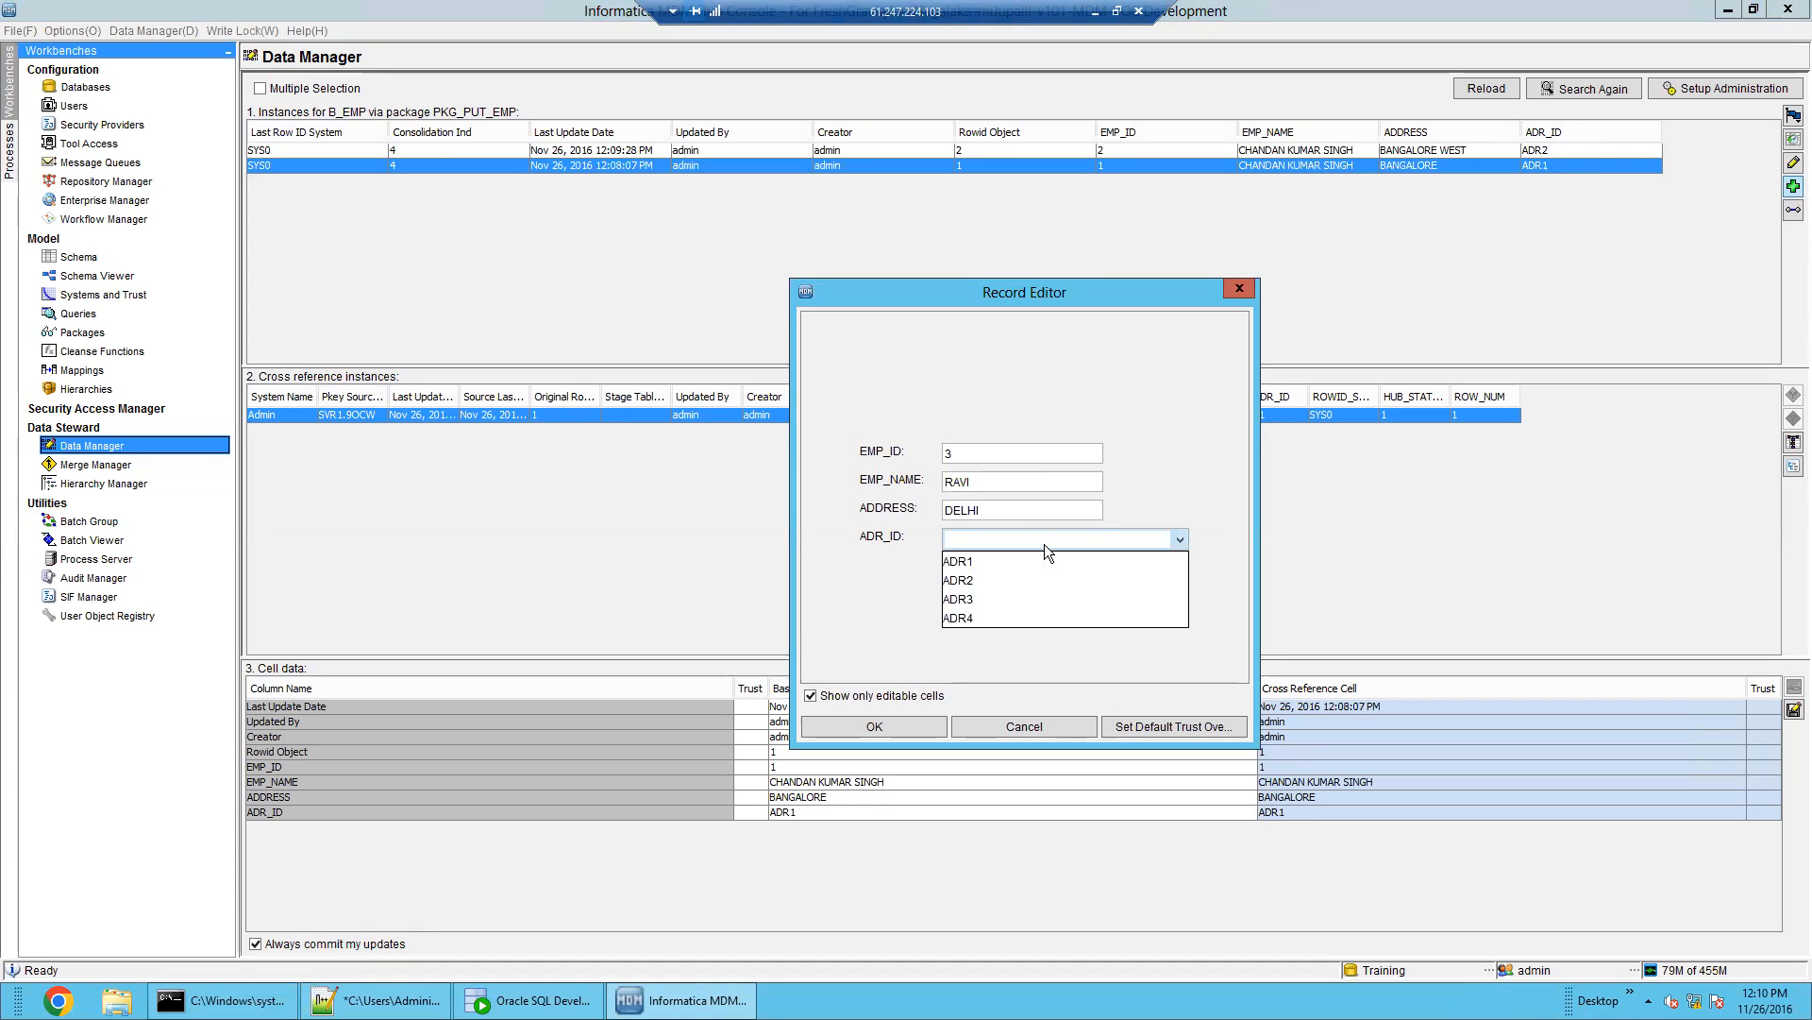
click(1044, 619)
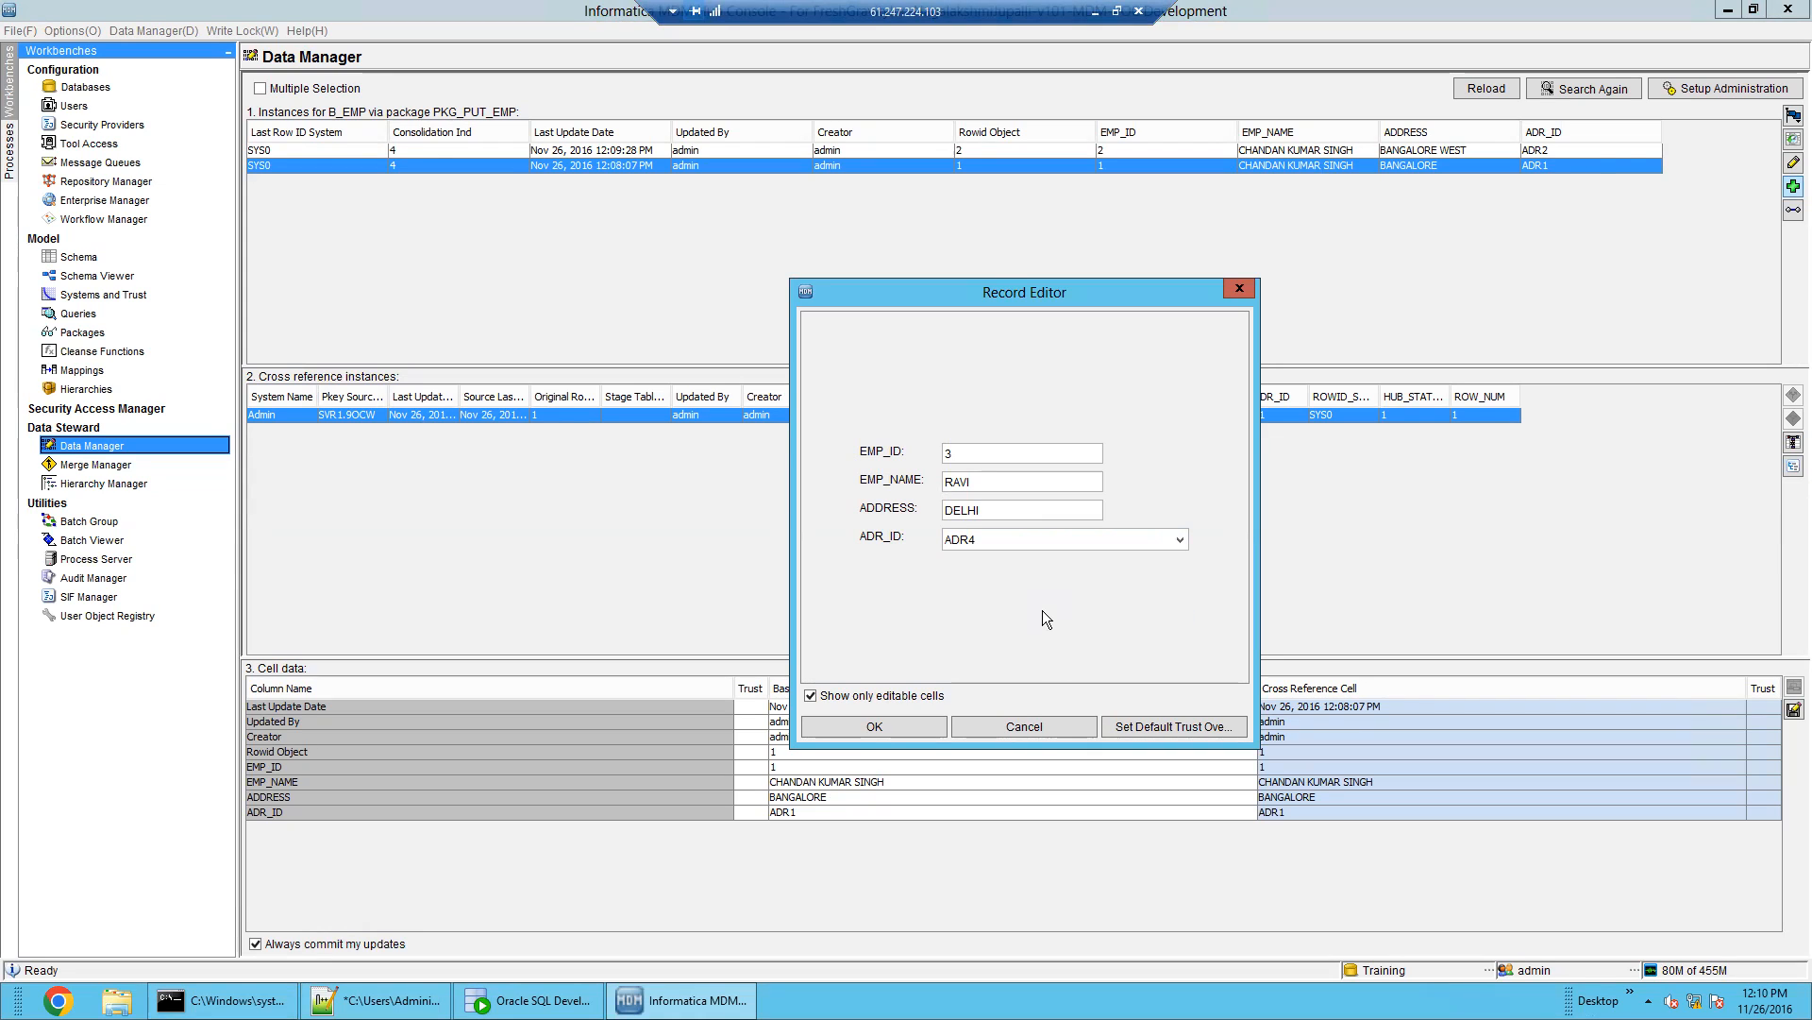
Review the entered EMP_ID and employee name, then save the third record
double_click(955, 483)
double_click(978, 451)
double_click(964, 477)
click(966, 484)
double_click(967, 484)
click(963, 480)
click(900, 728)
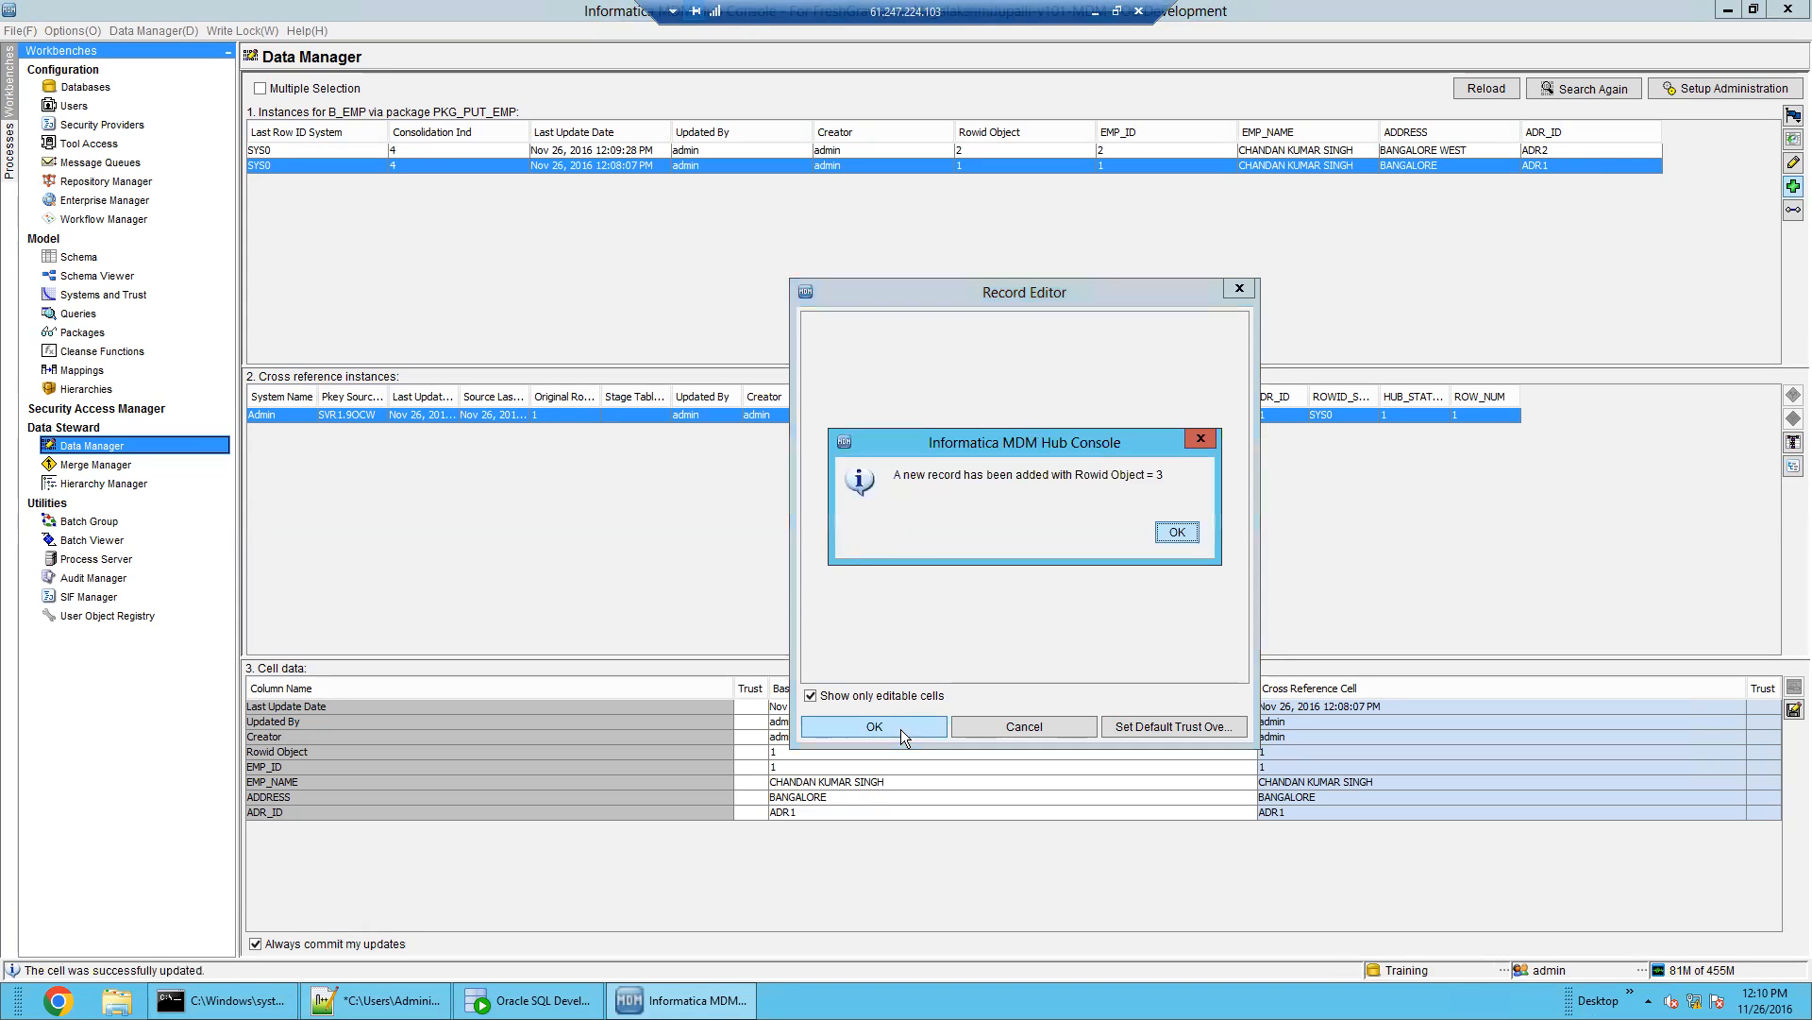
click(1179, 530)
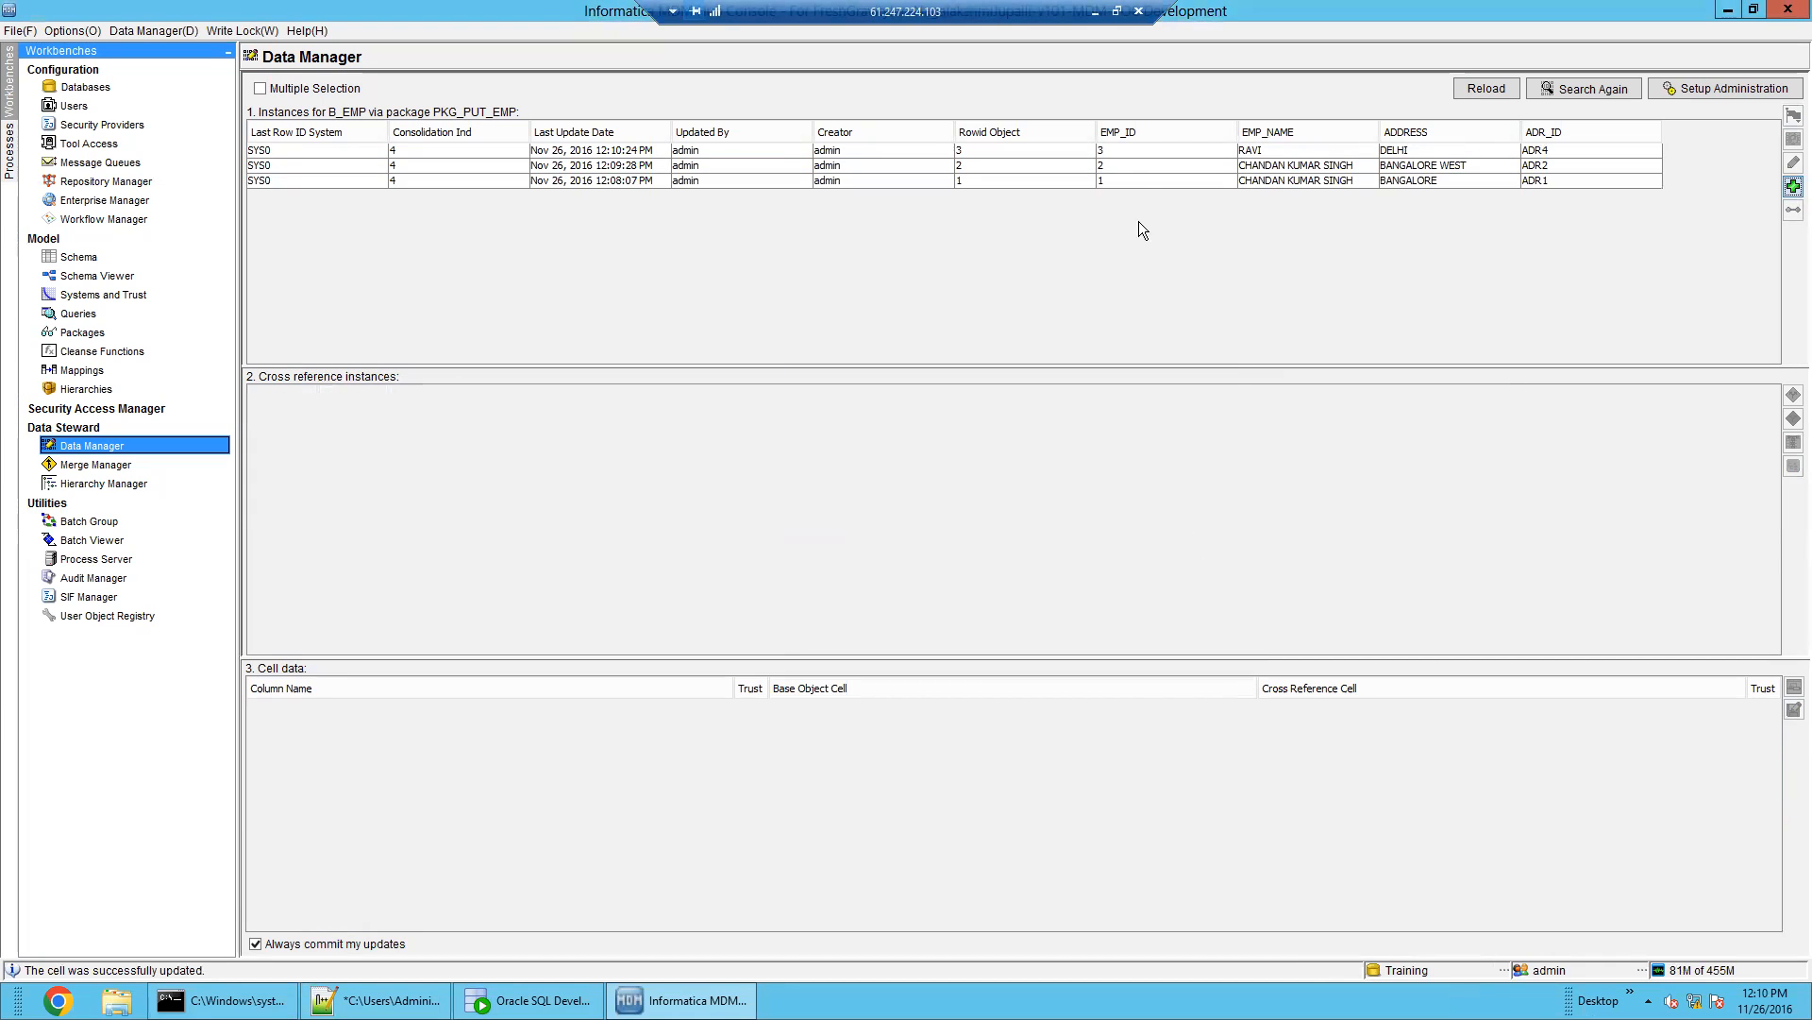
Compare the three B_EMP records: BANGALORE/ADR1, BANGALORE WEST/ADR2 and DELHI/ADR4
click(1136, 179)
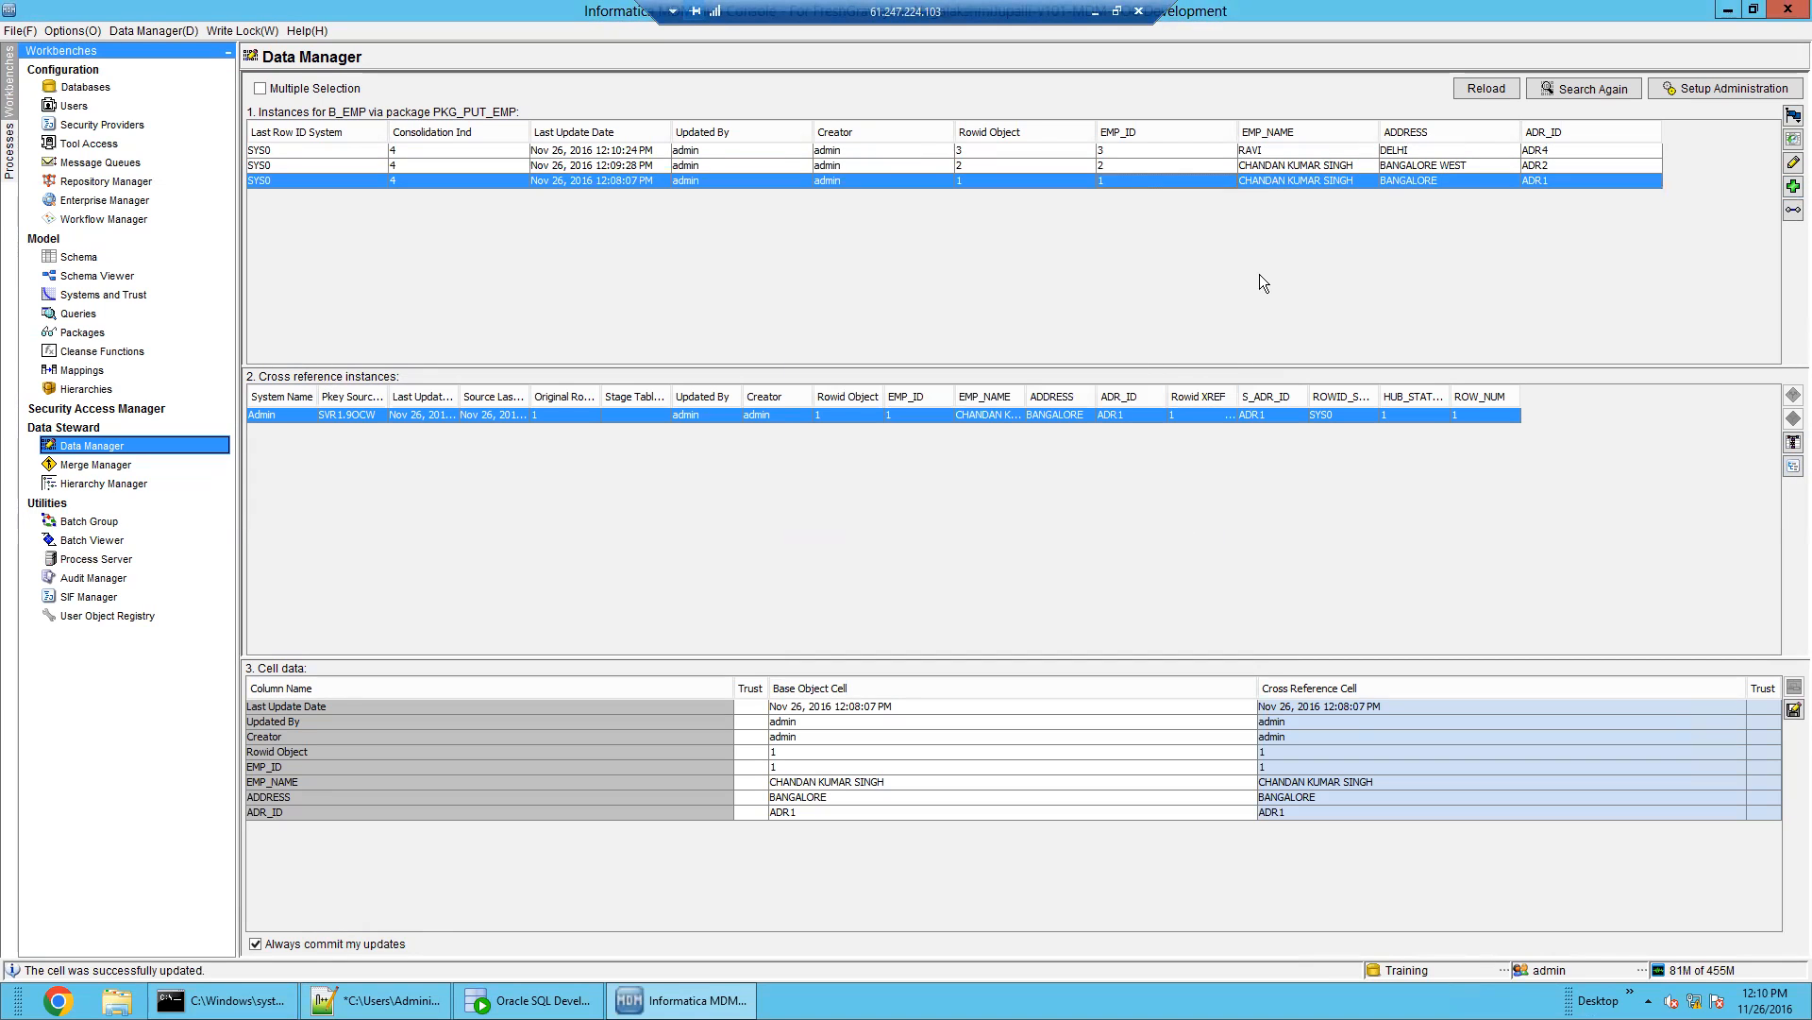
click(1295, 166)
click(1299, 176)
click(1298, 165)
click(1301, 179)
click(1305, 164)
click(1315, 180)
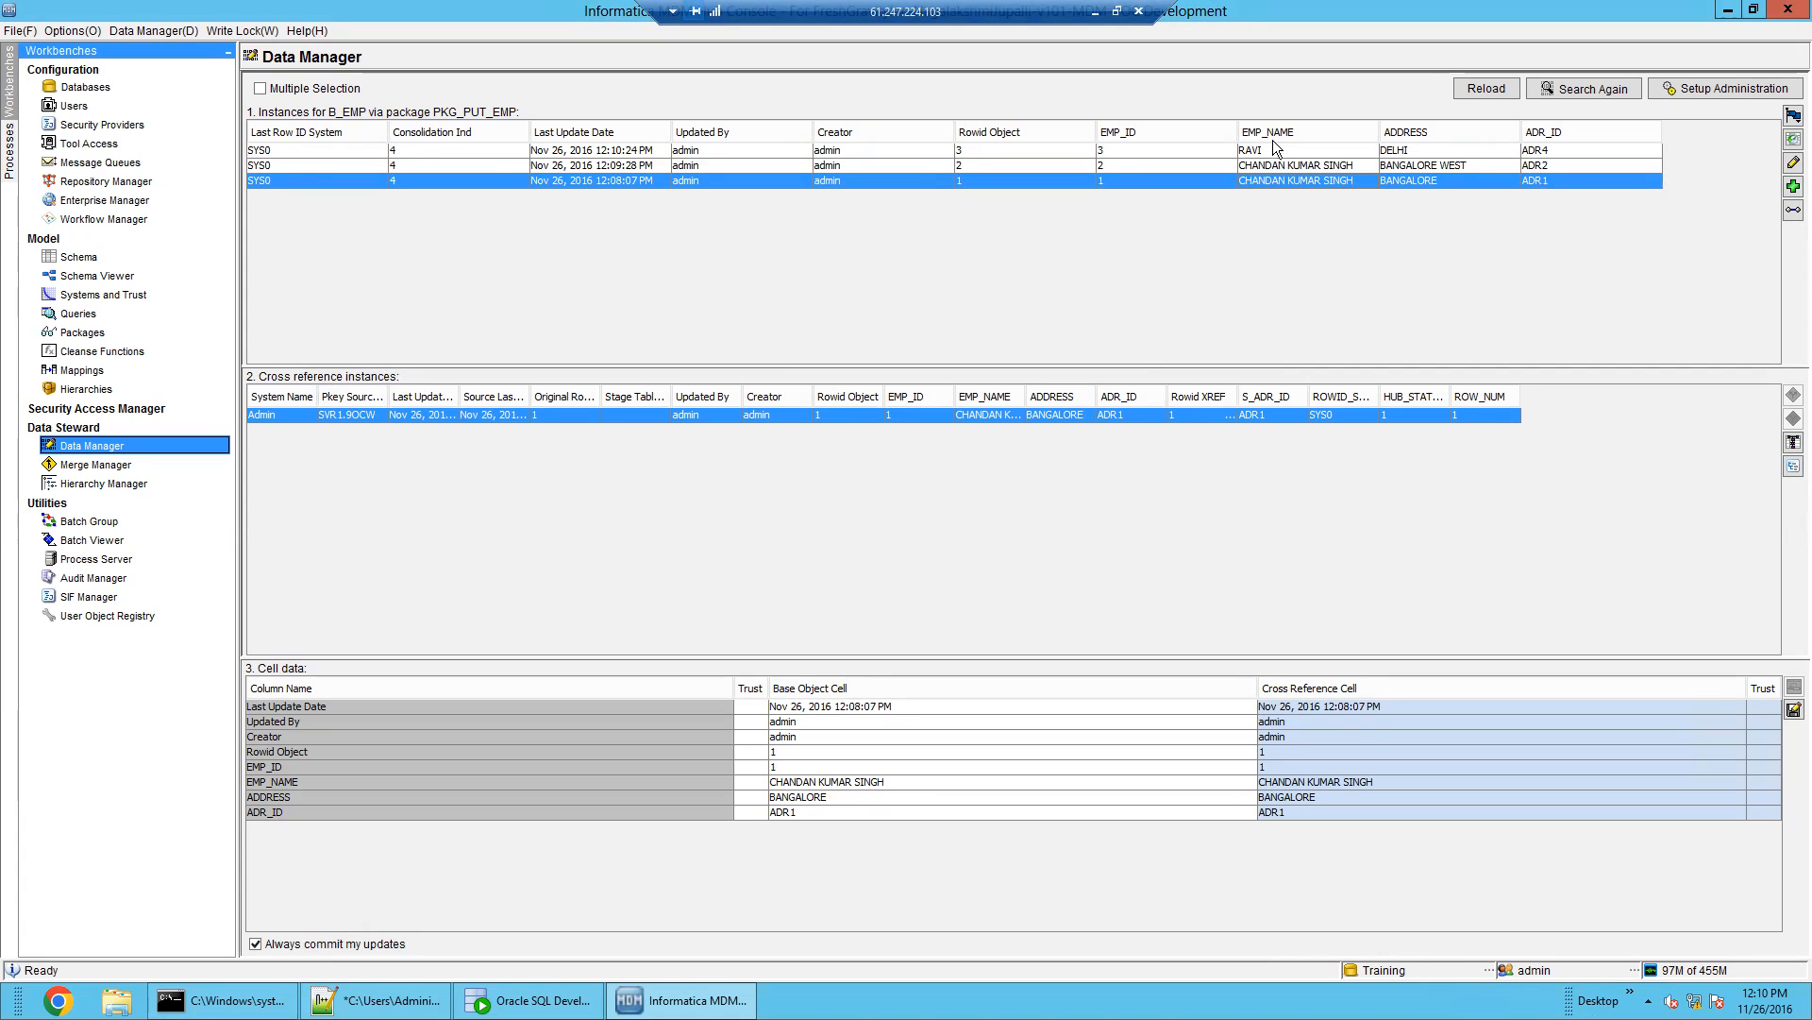
click(1305, 168)
click(1306, 180)
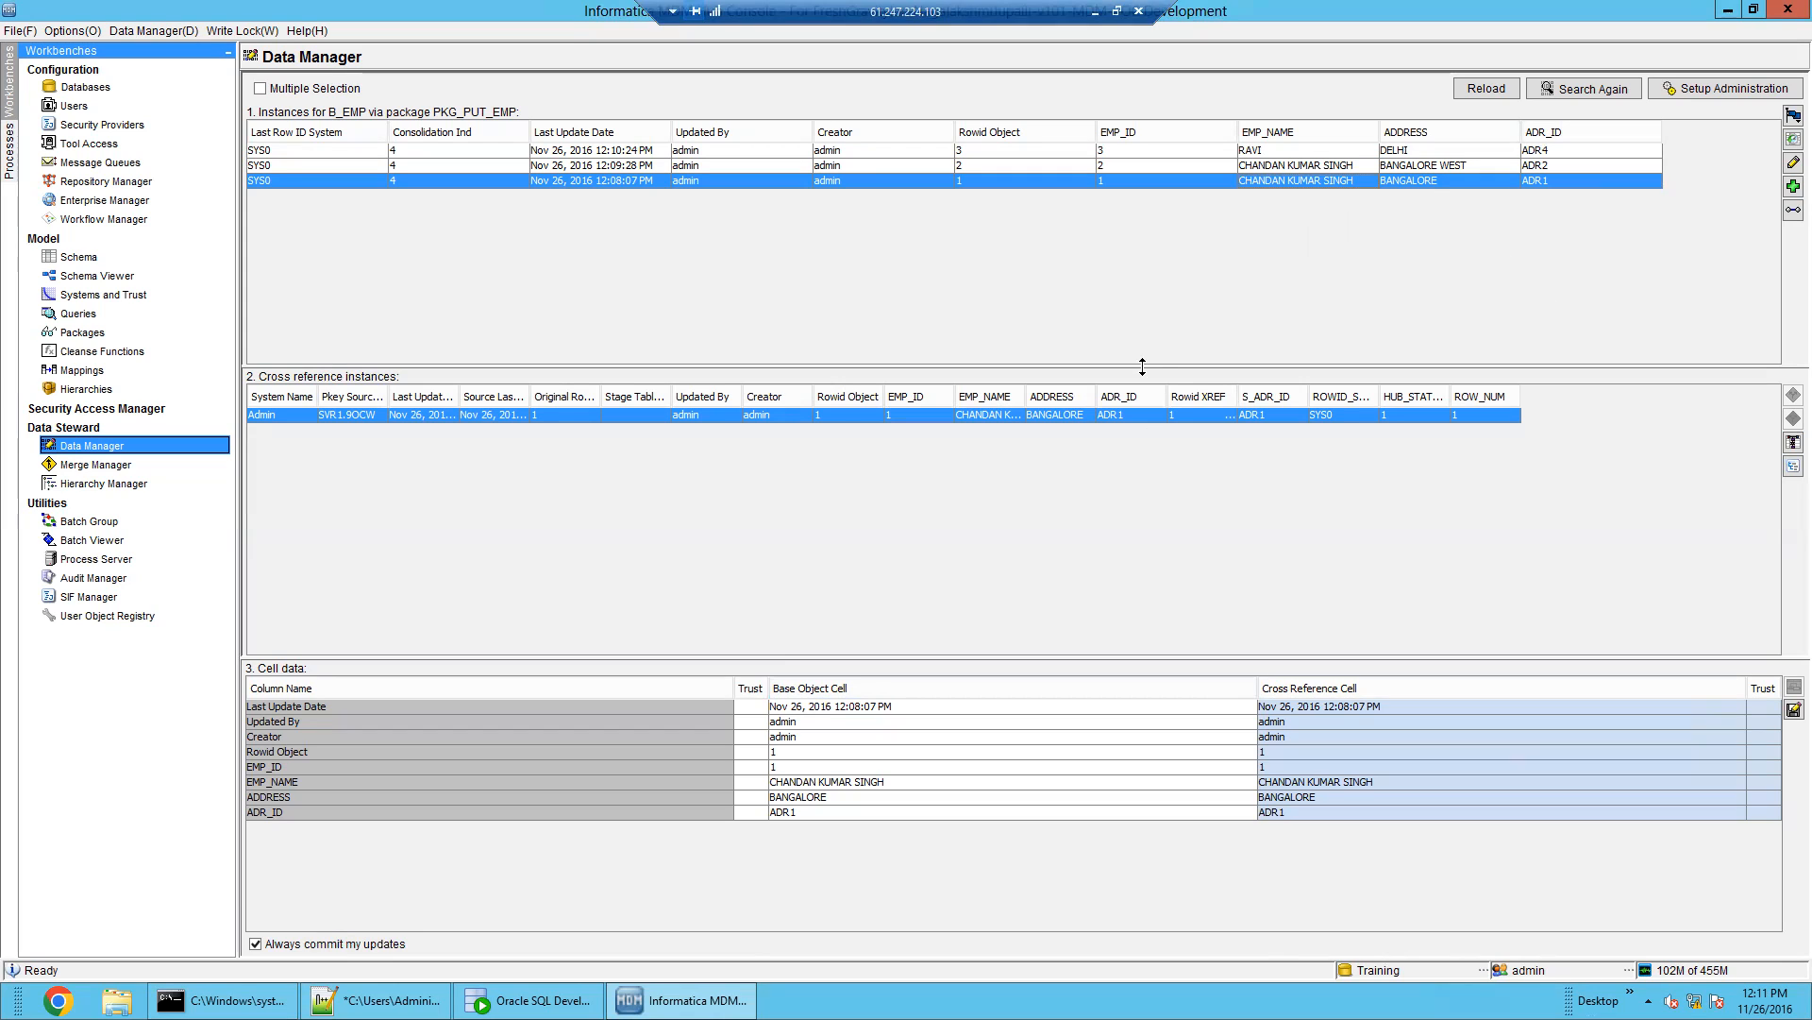
click(1274, 167)
click(1280, 183)
click(453, 166)
click(454, 178)
click(699, 172)
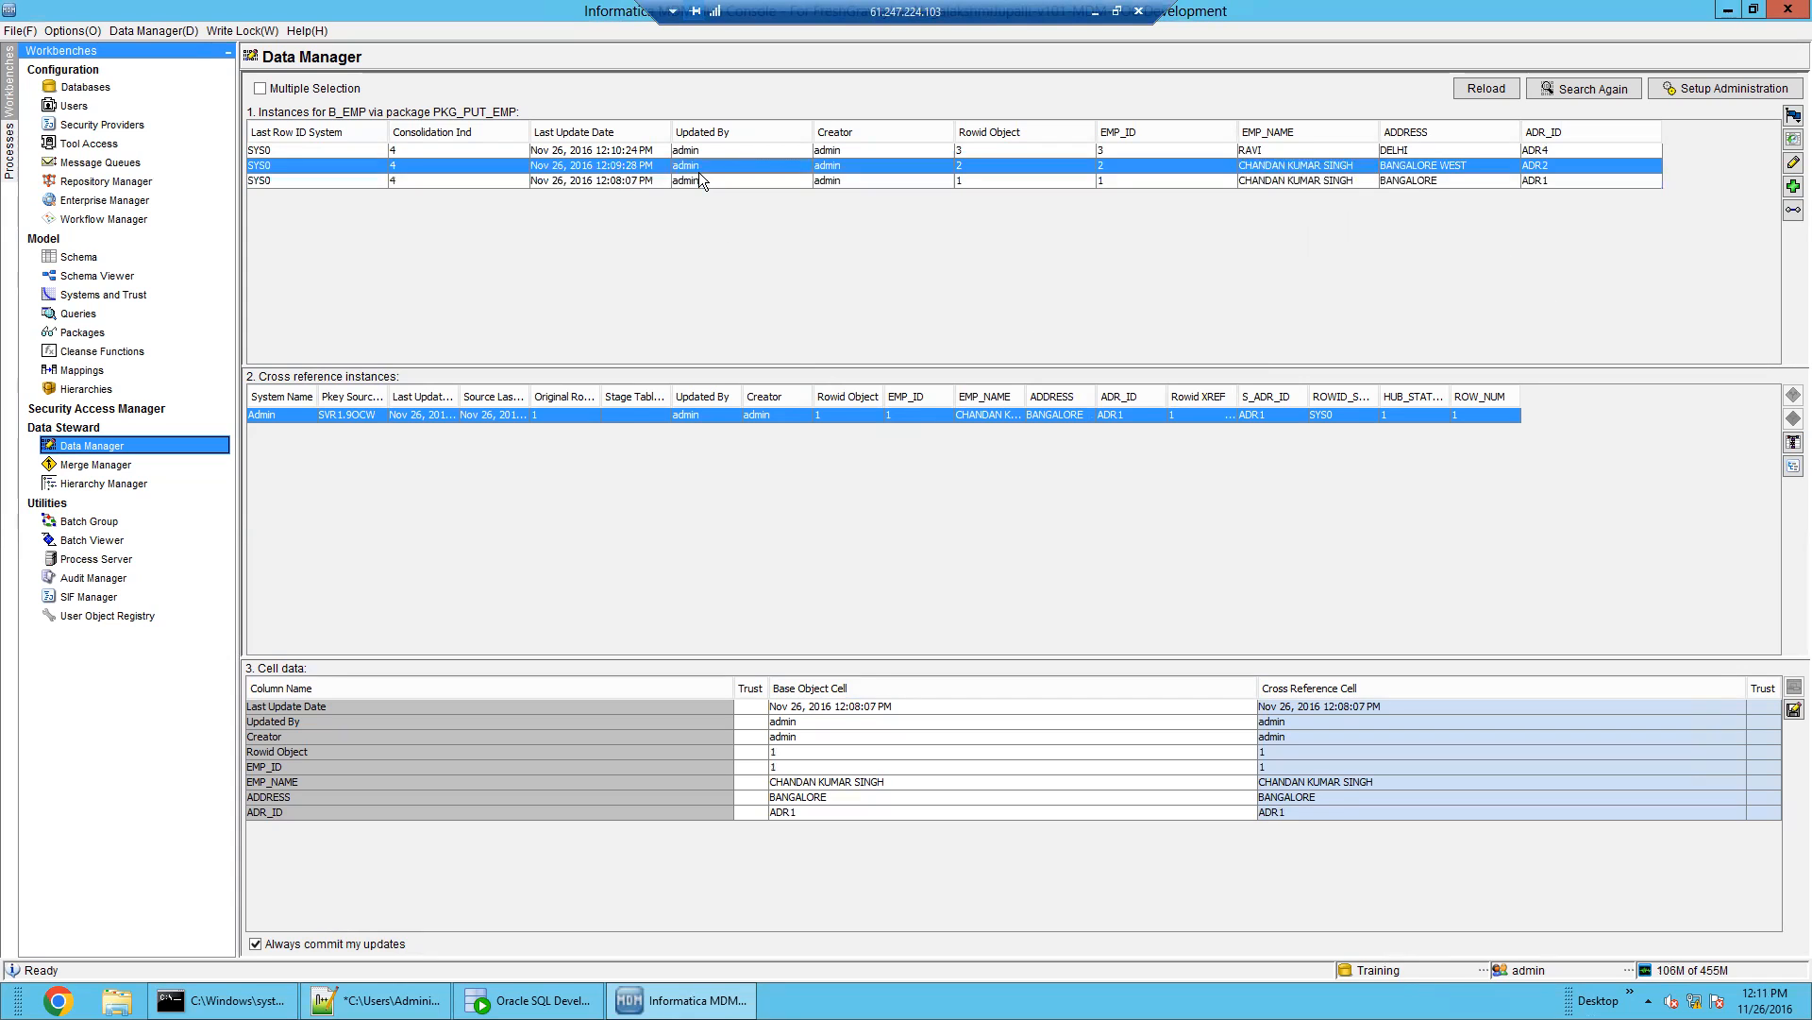
click(711, 185)
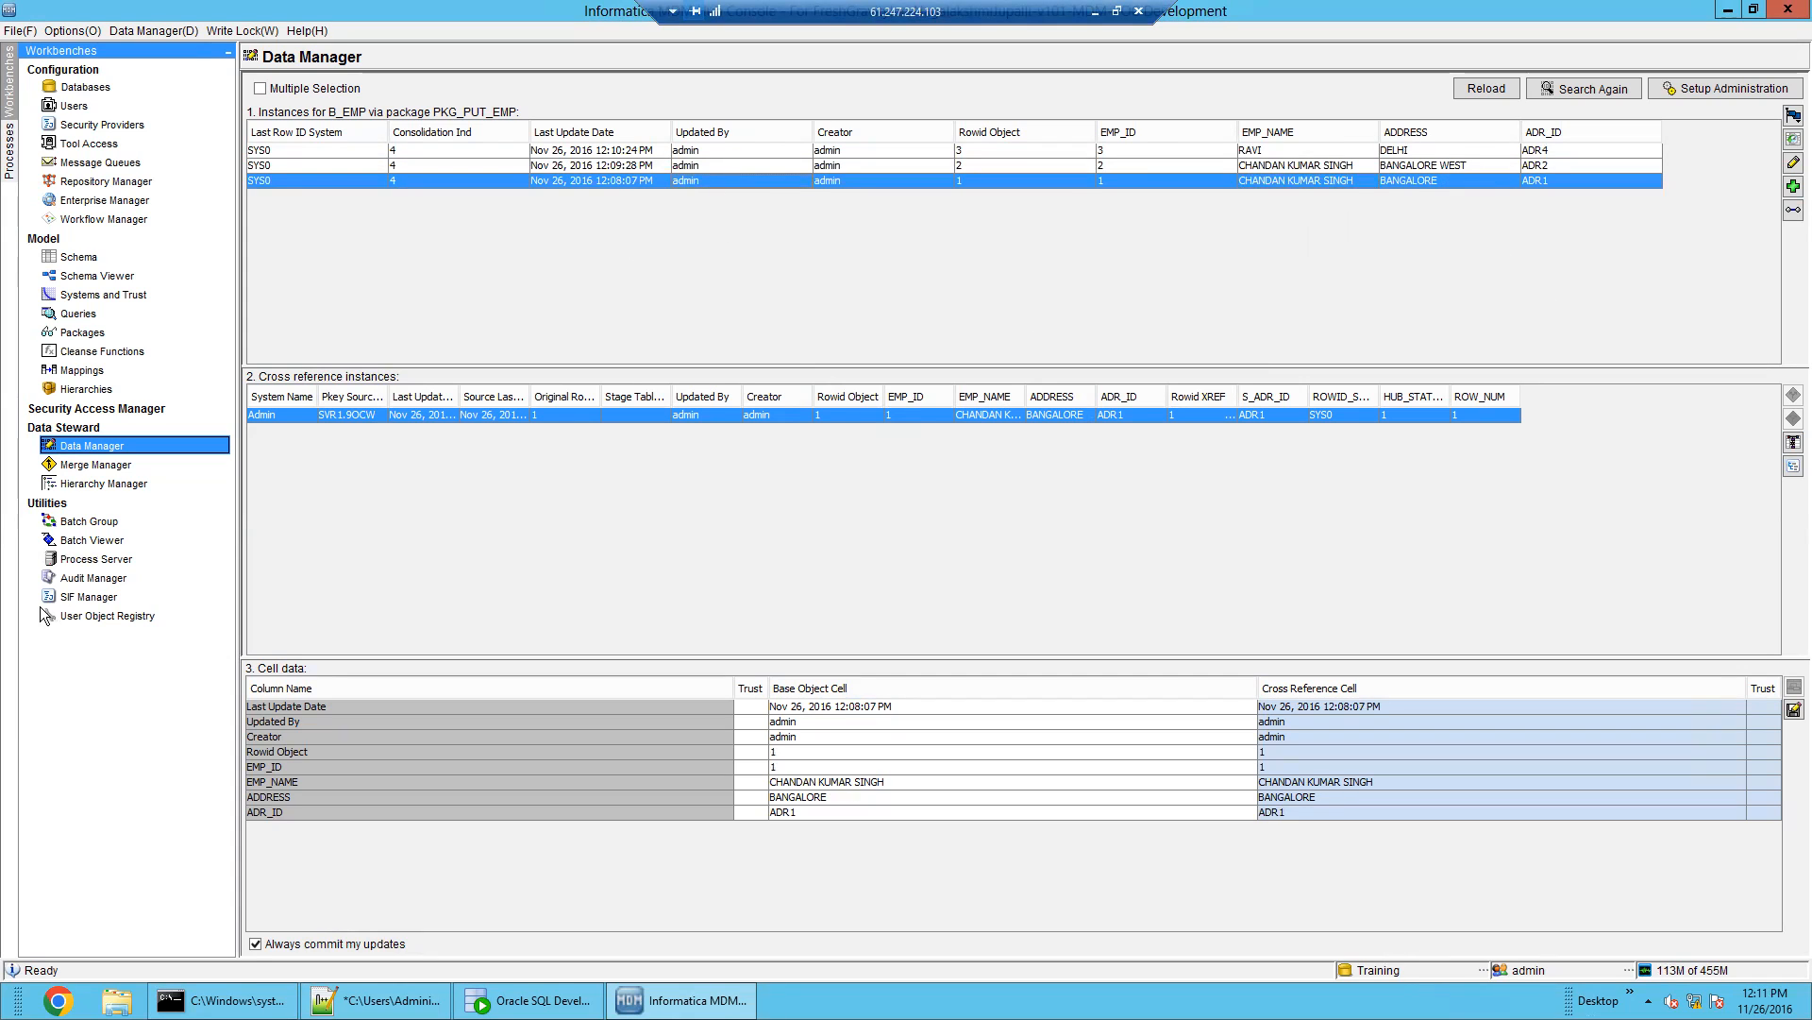
Run Generate Match Tokens for B_EMP and view its completed run of 3 records
click(77, 537)
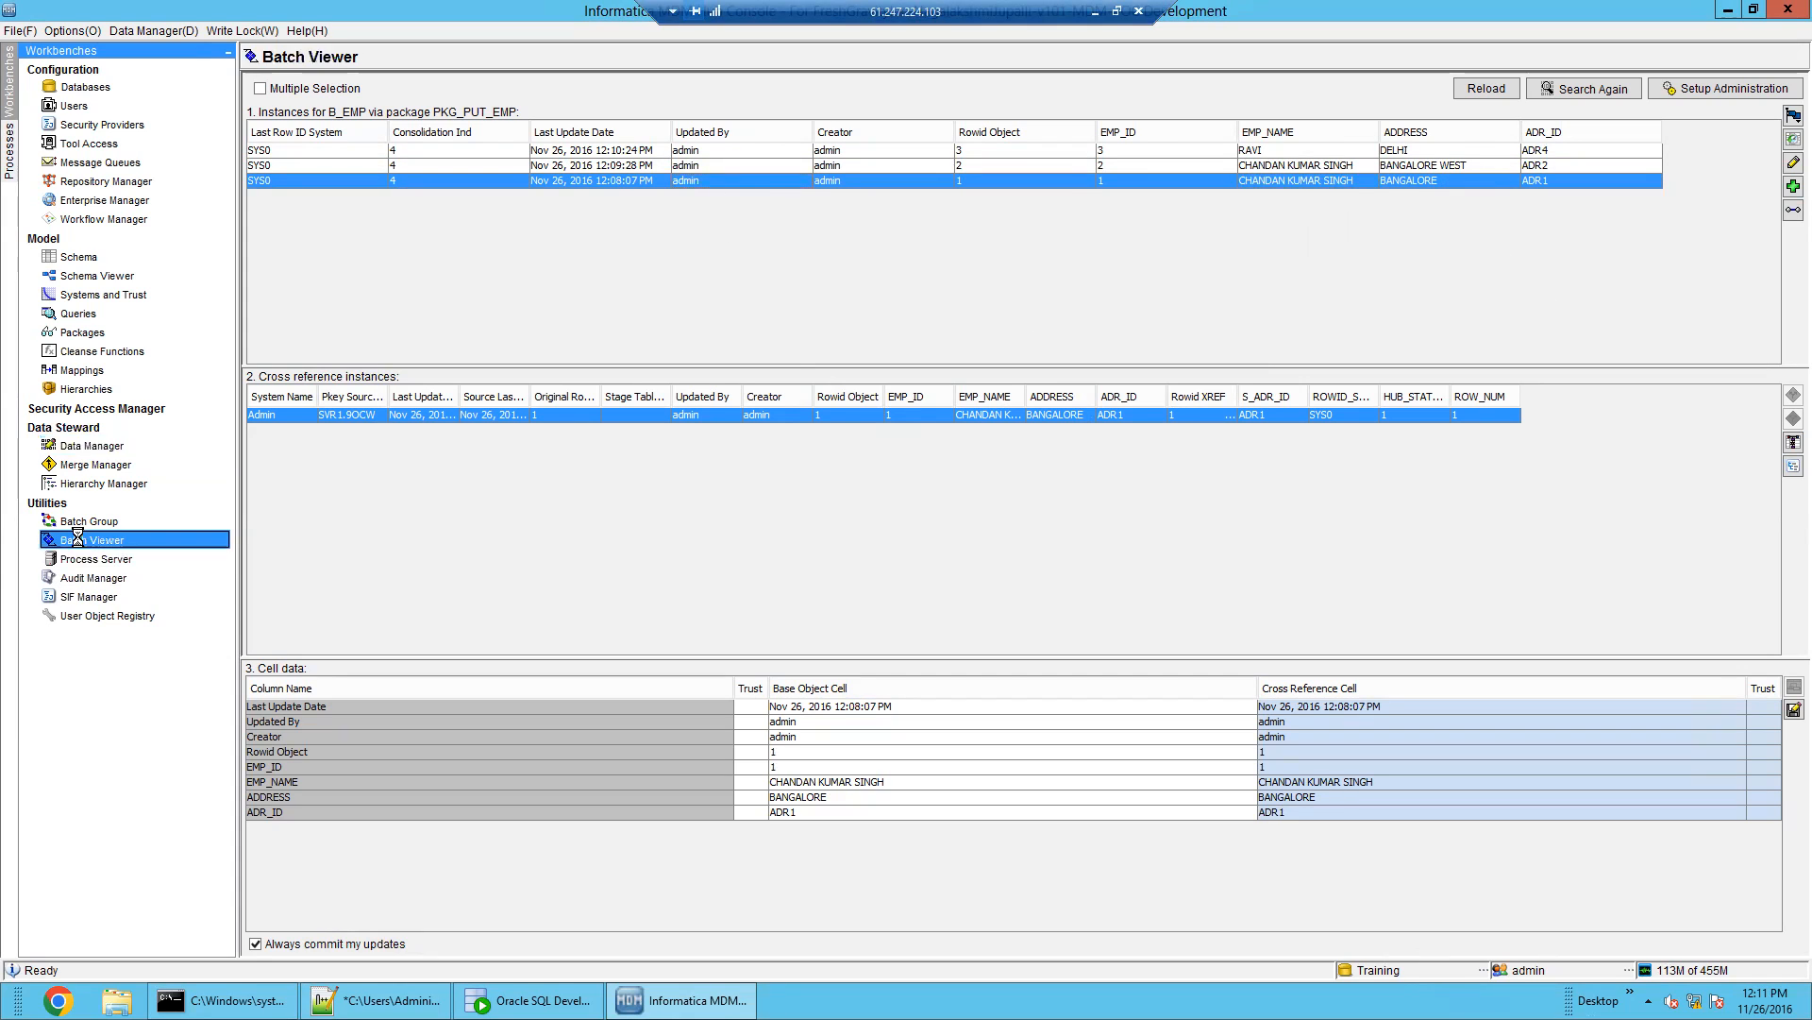
double_click(299, 289)
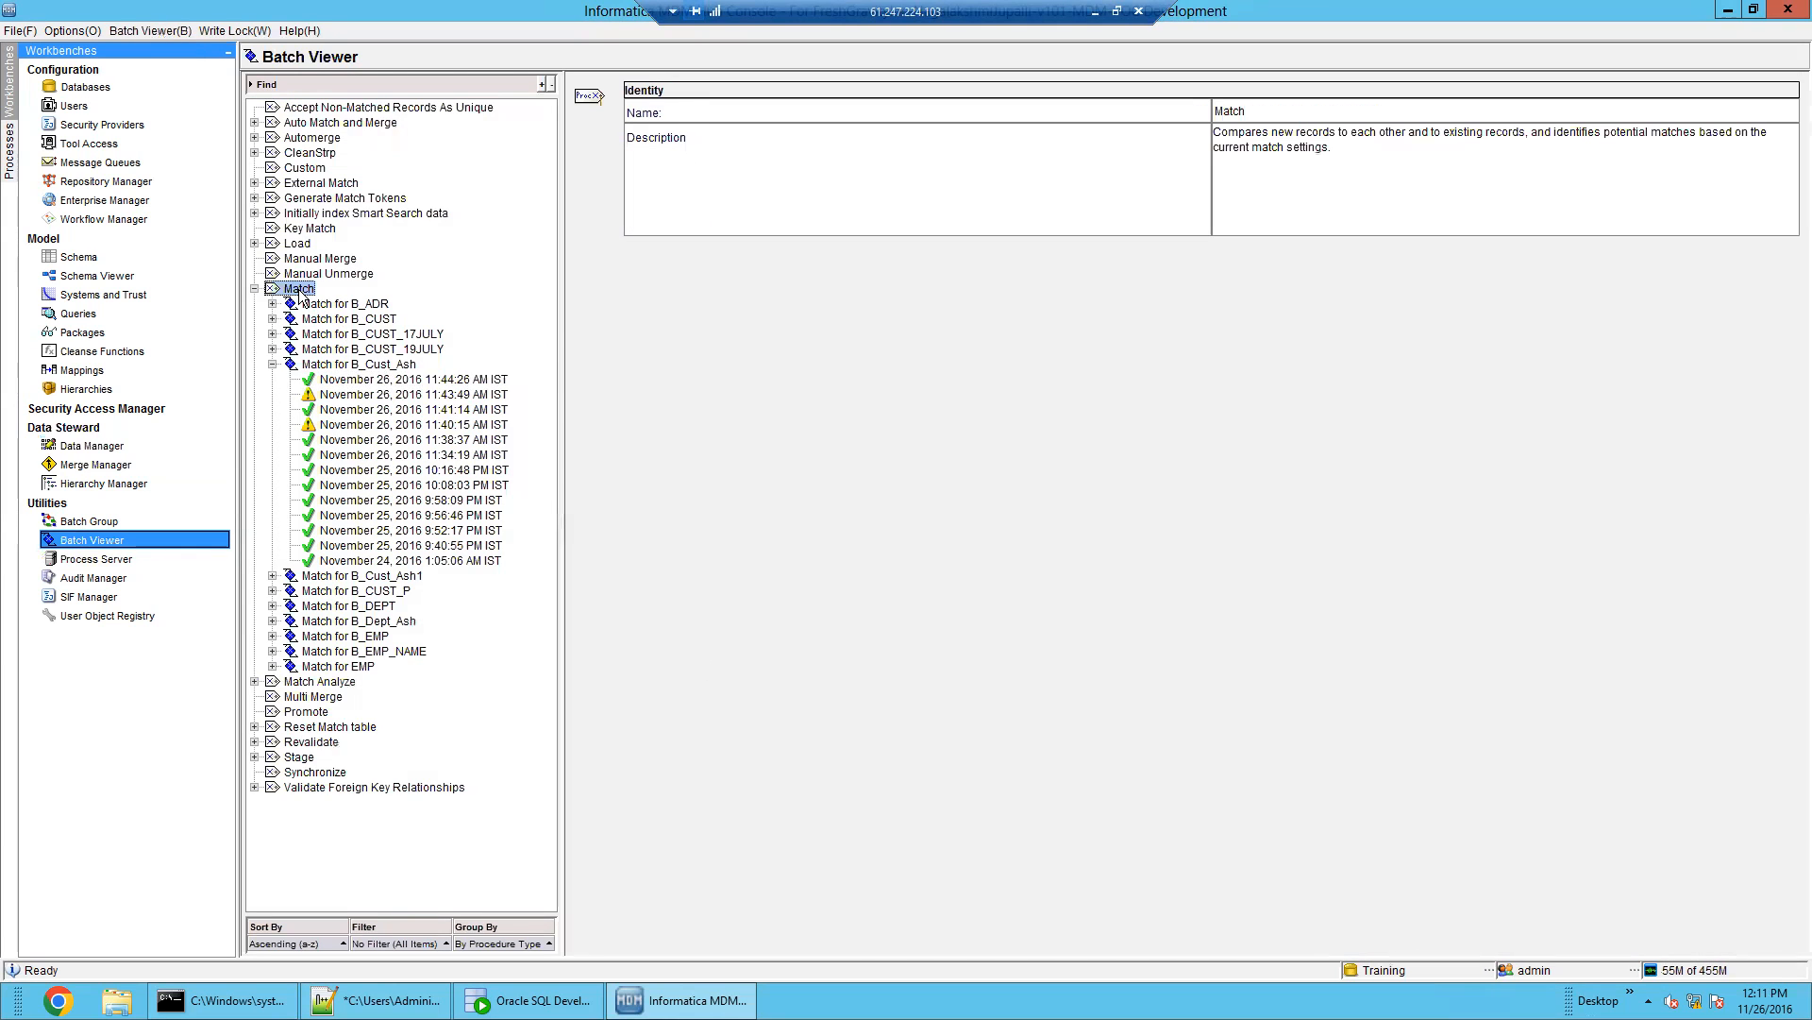
double_click(327, 199)
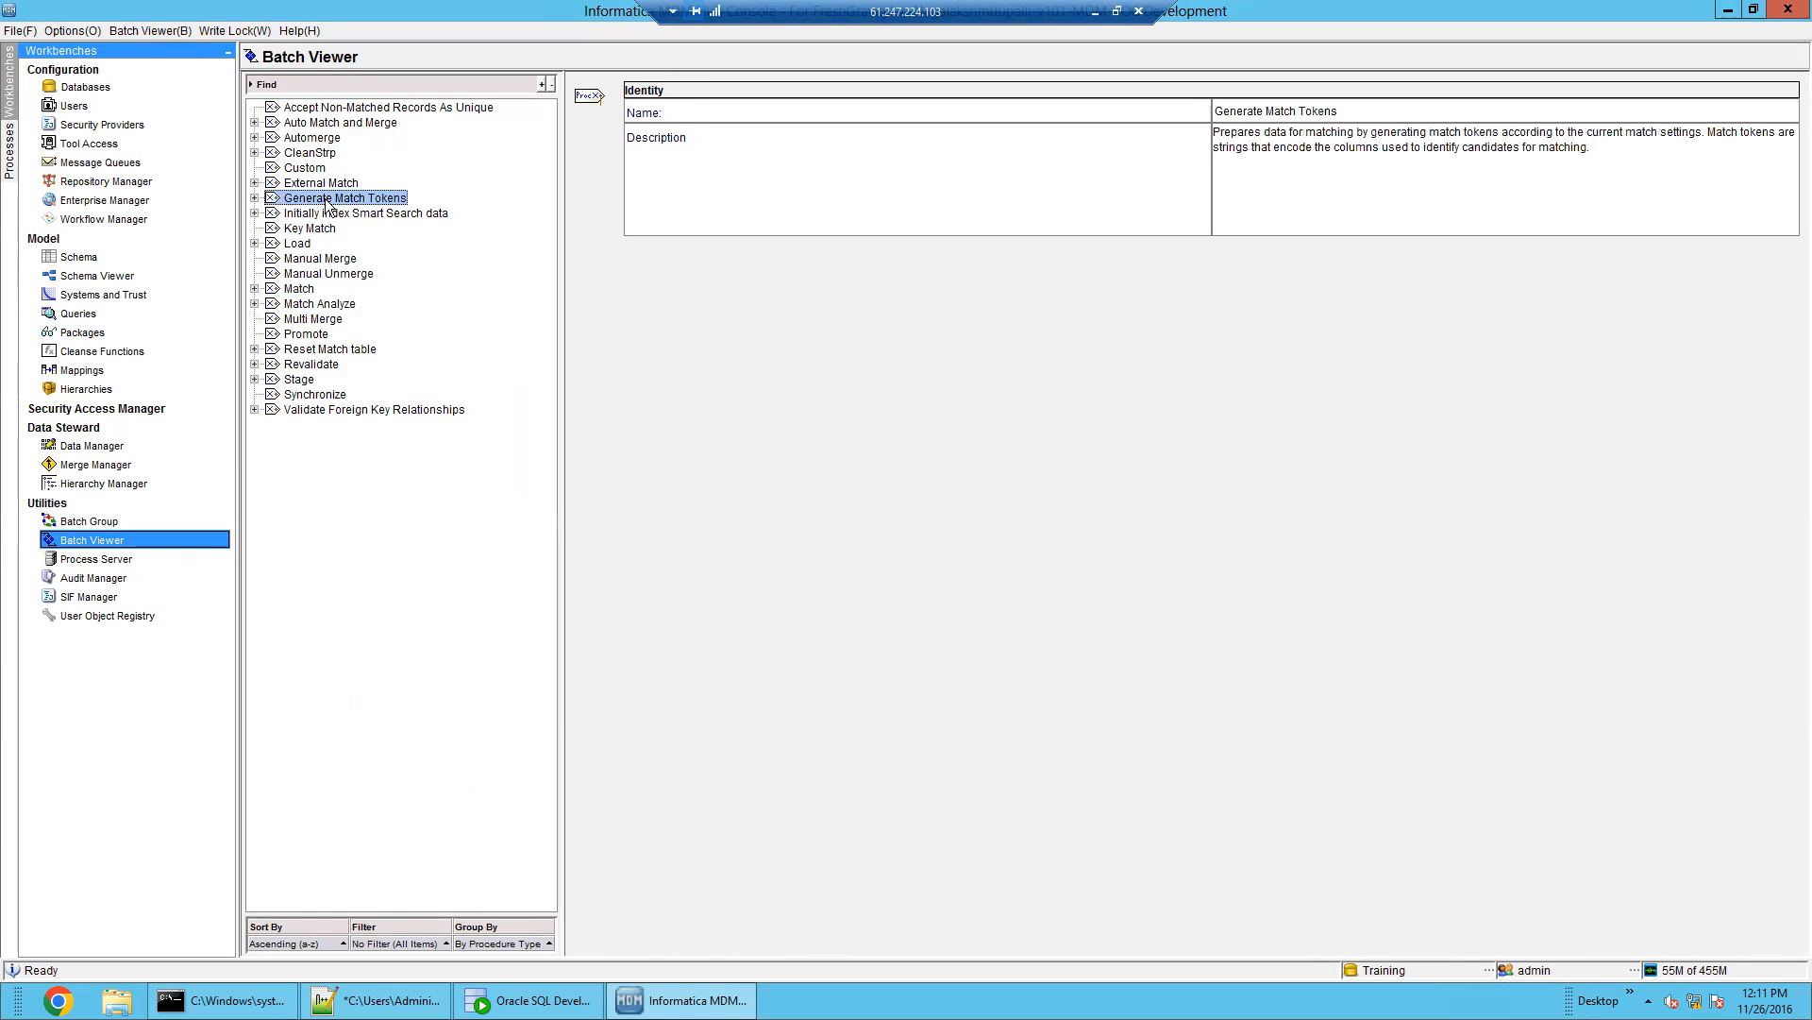
click(398, 215)
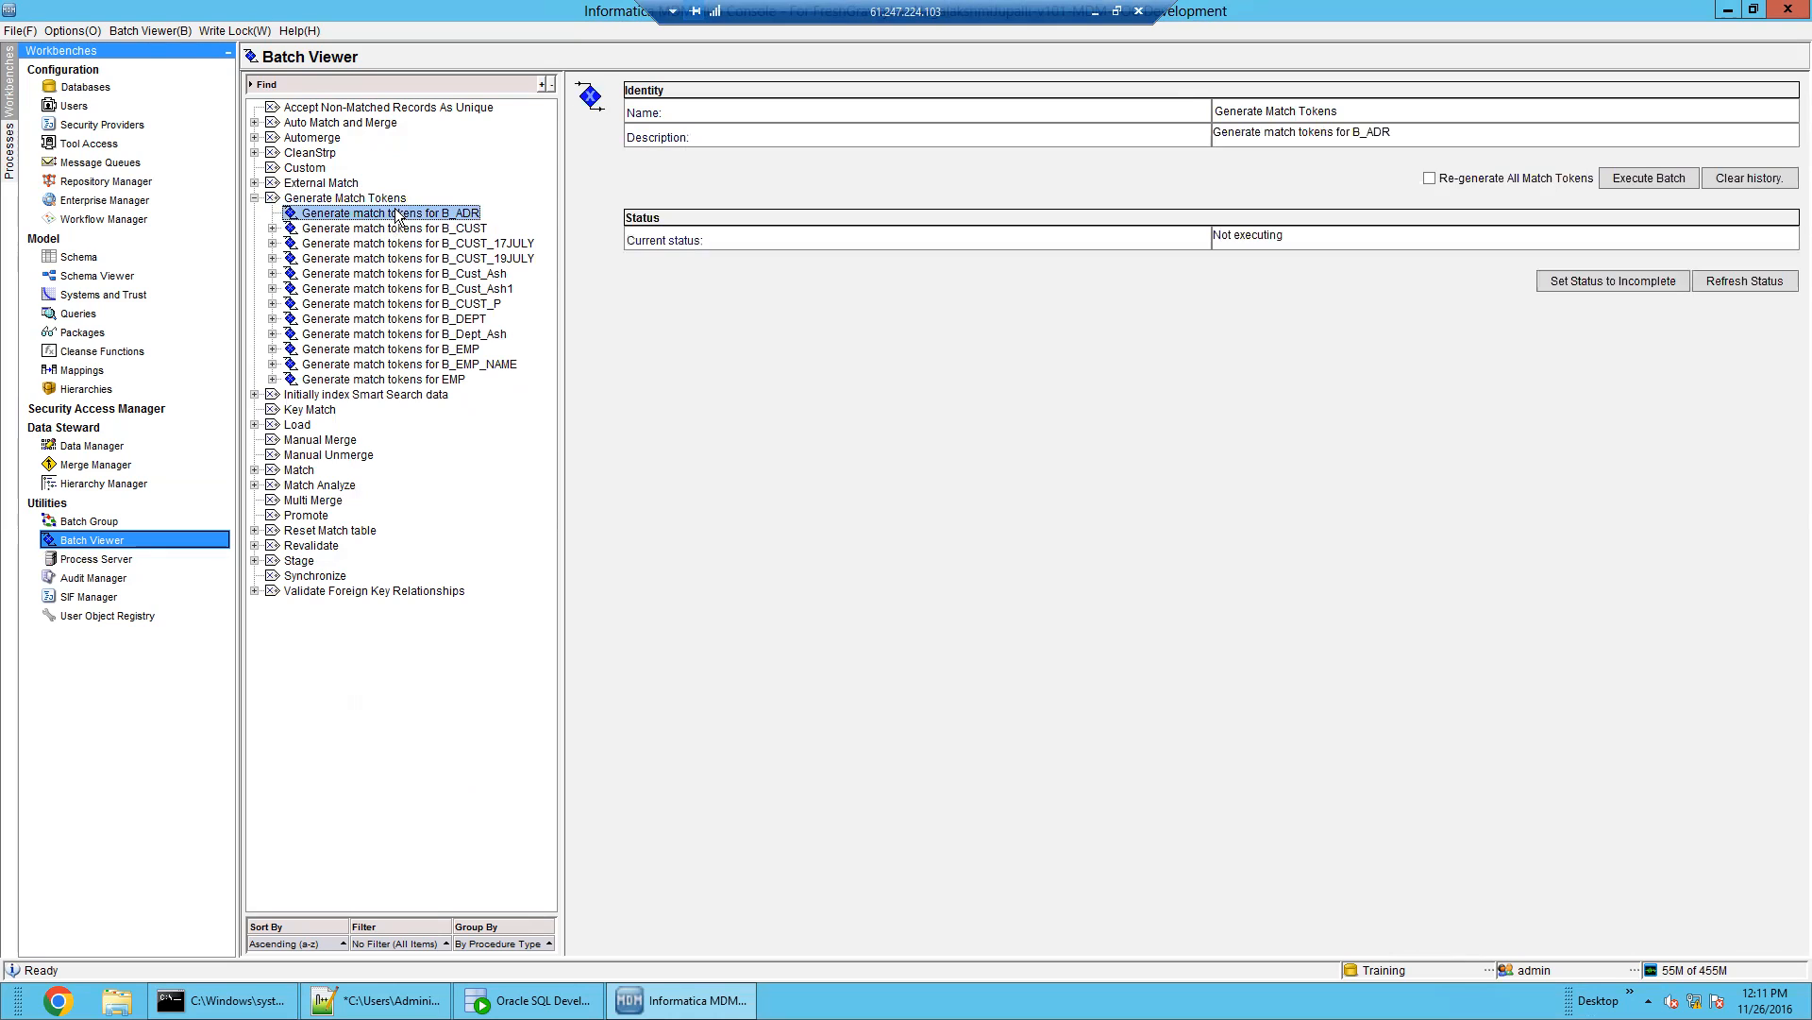
click(422, 350)
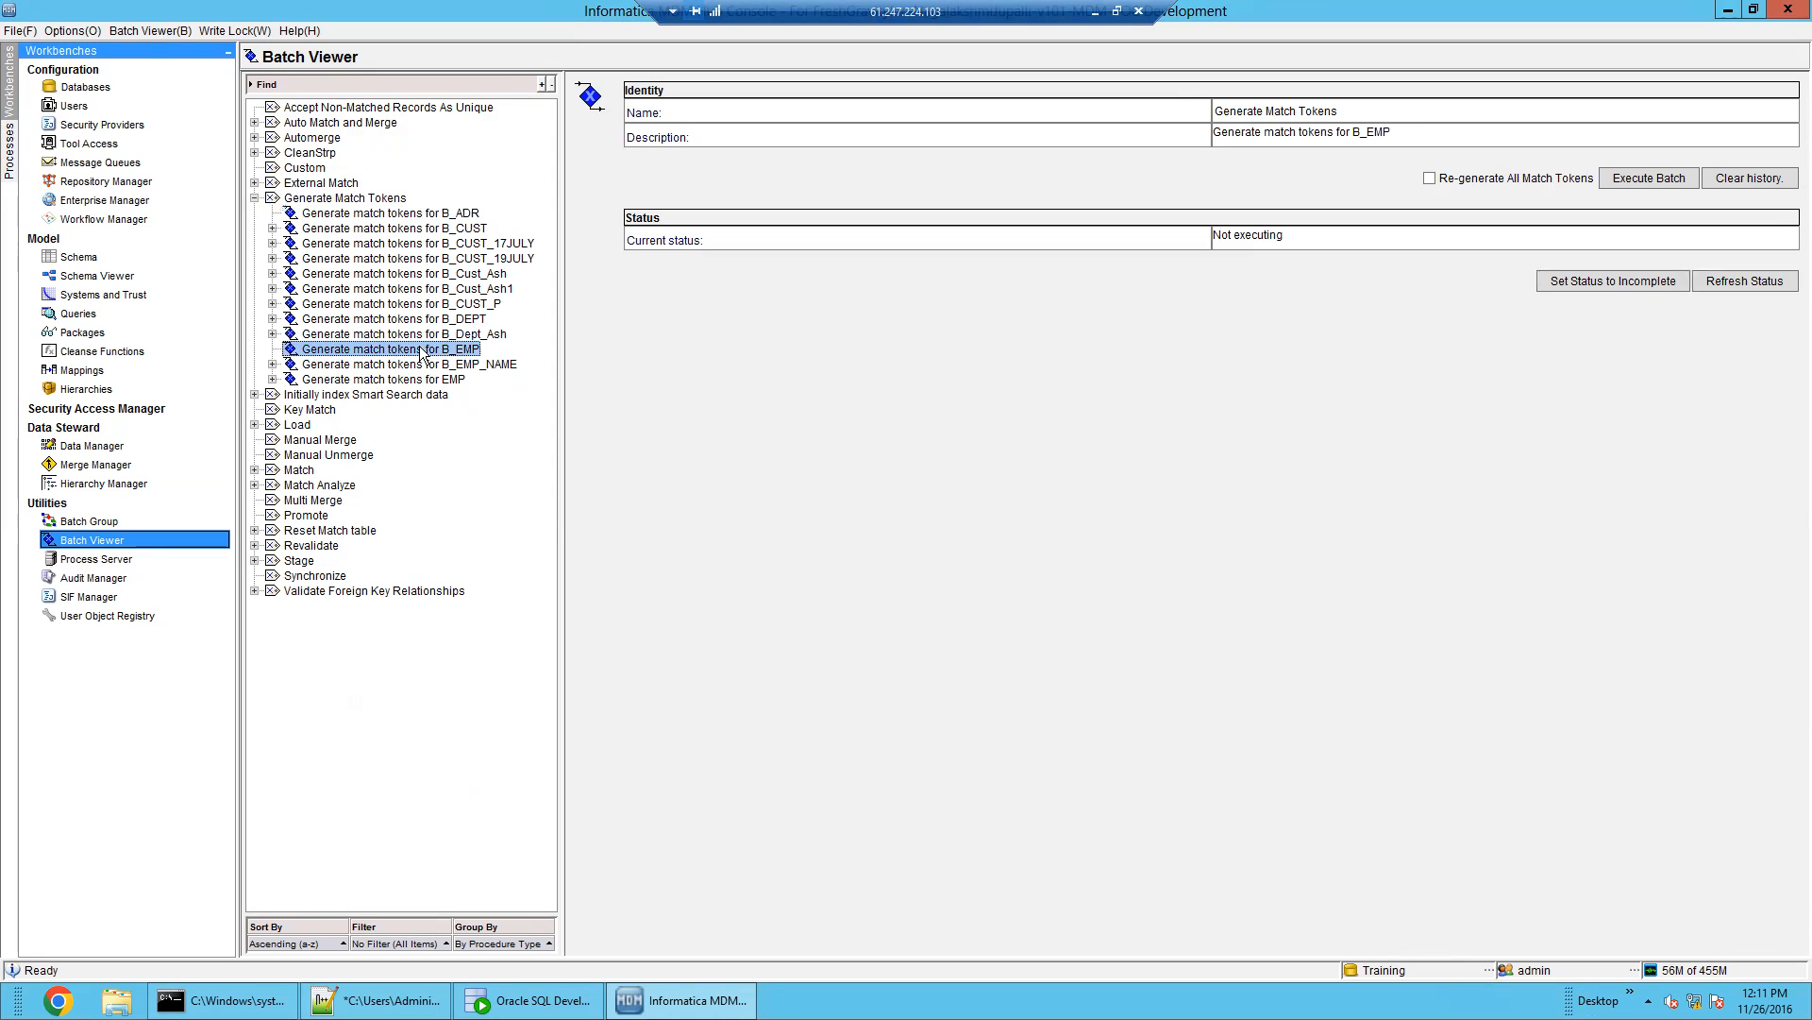
click(1643, 181)
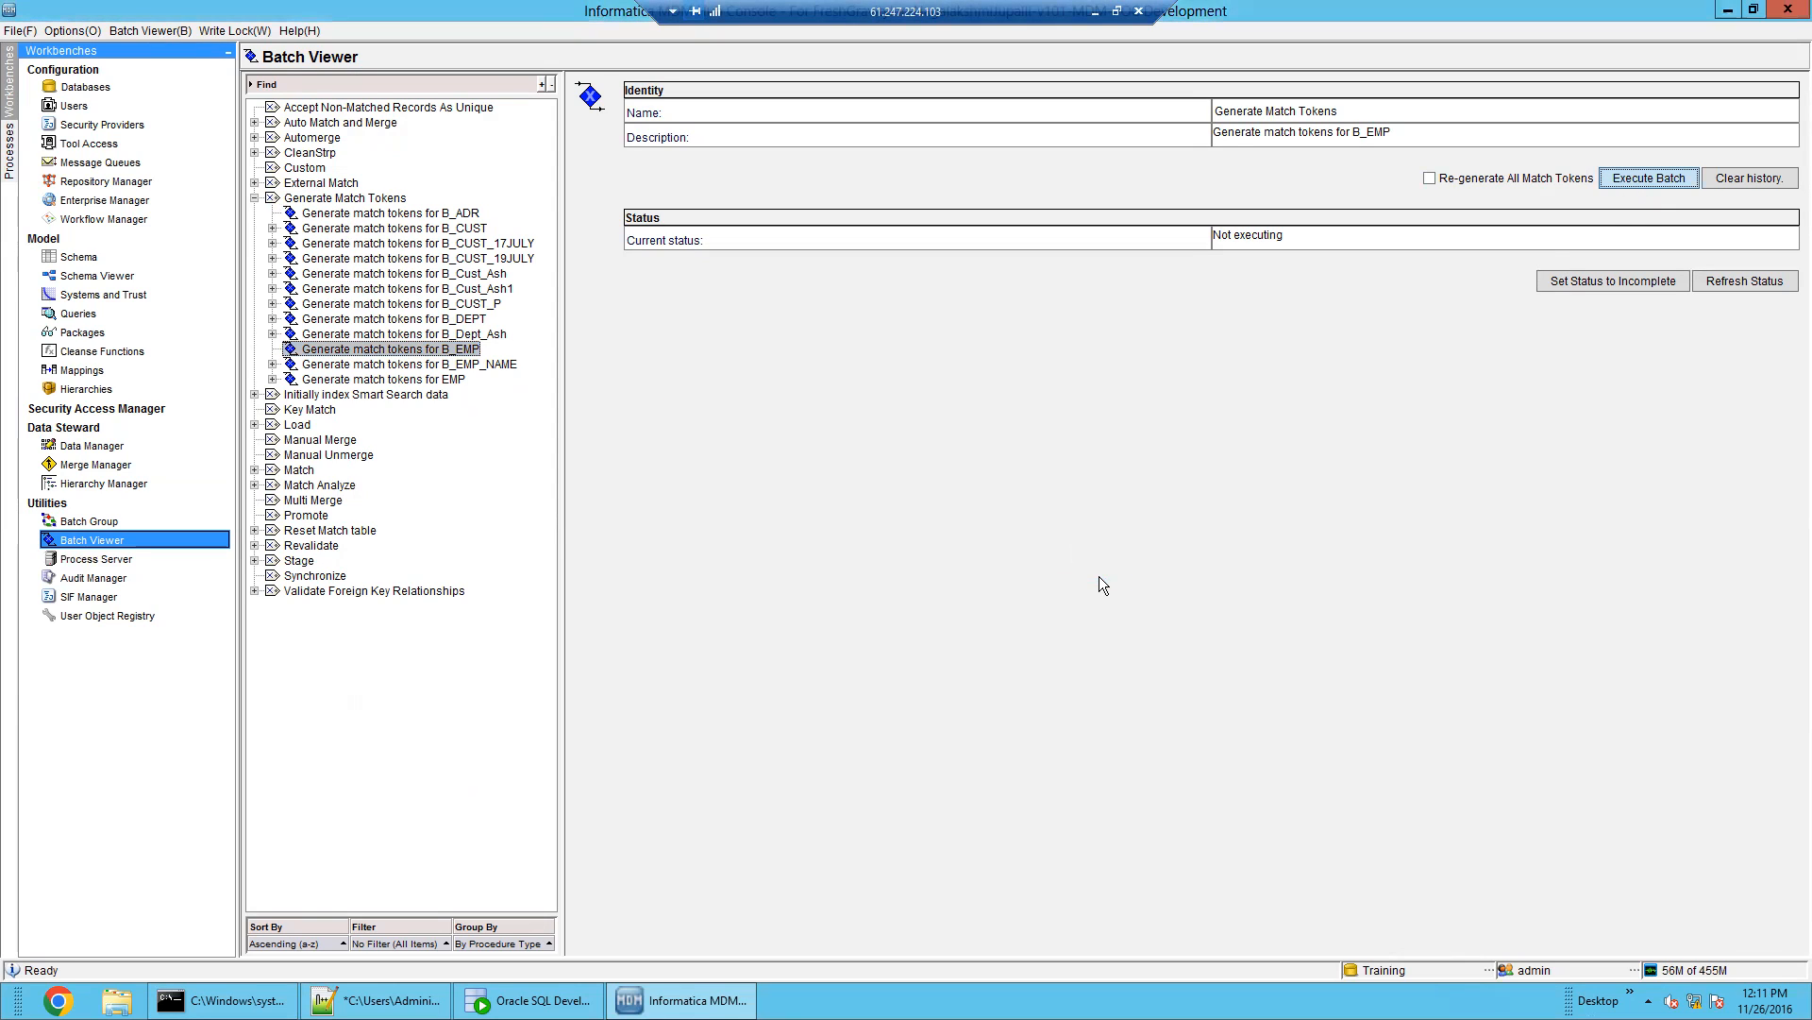
click(490, 366)
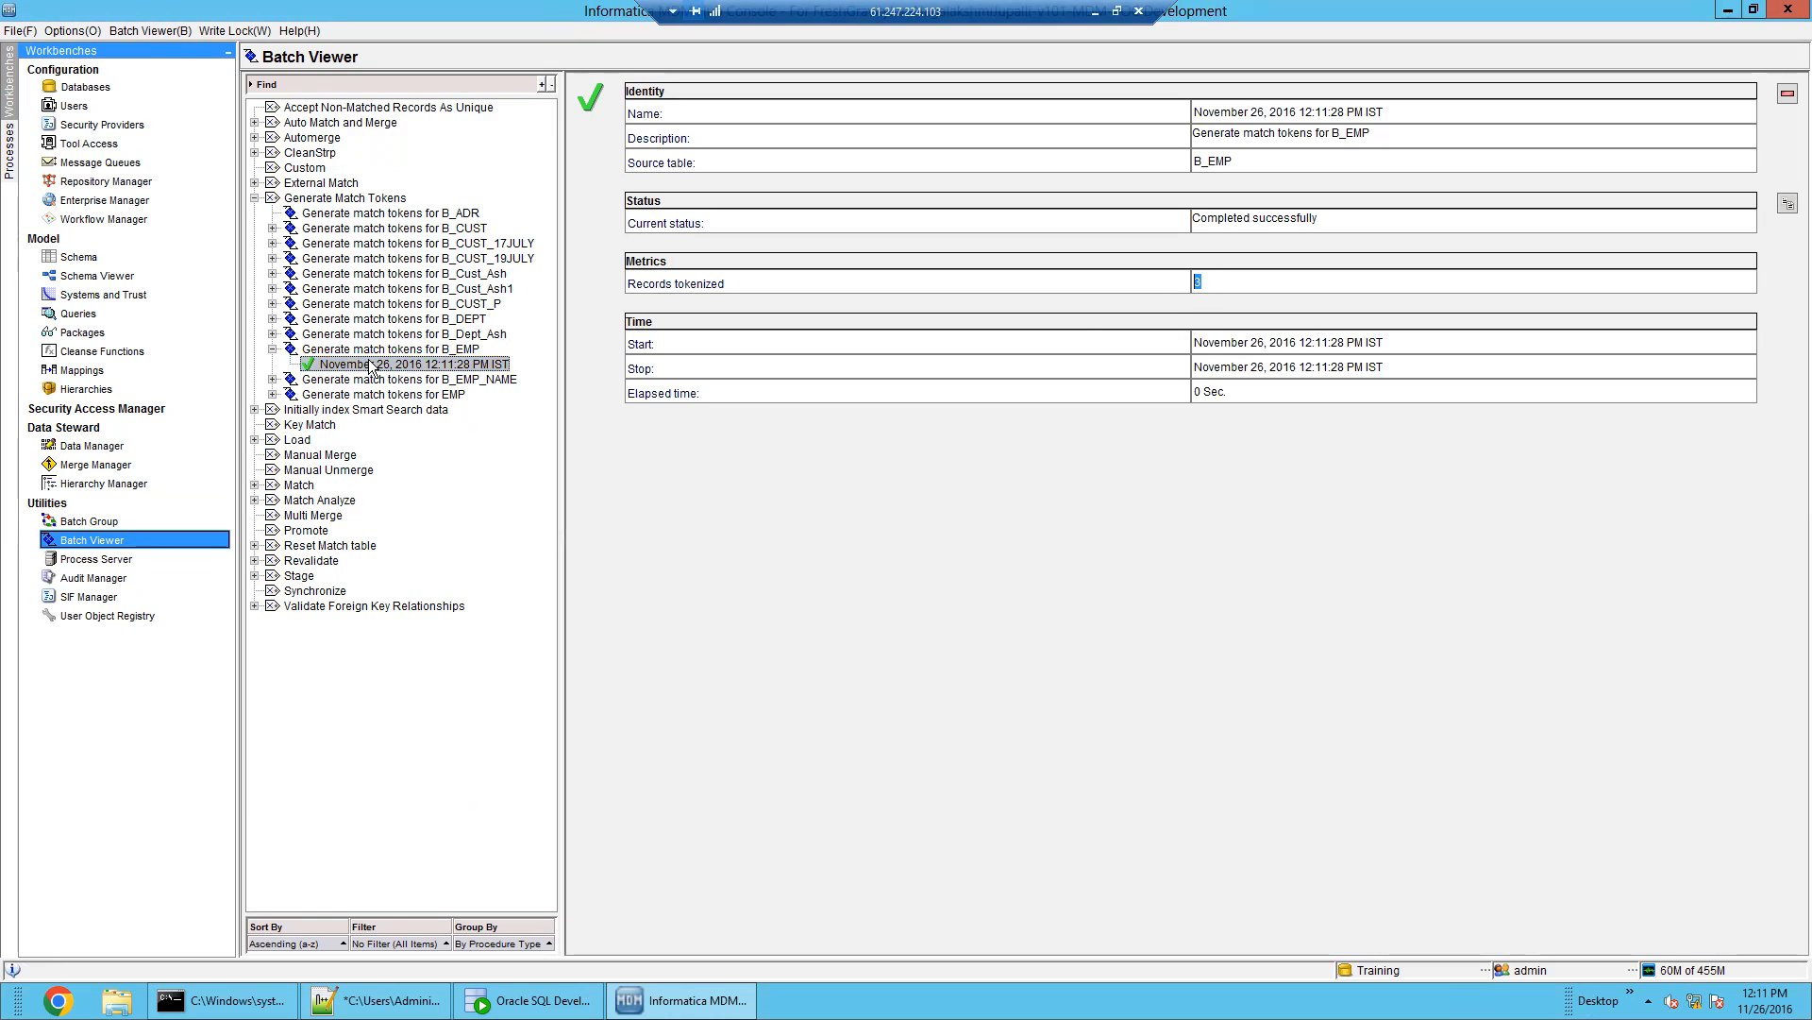
Run the B_ADR match-token batch and review its failure: B_ADR has no match columns
click(421, 216)
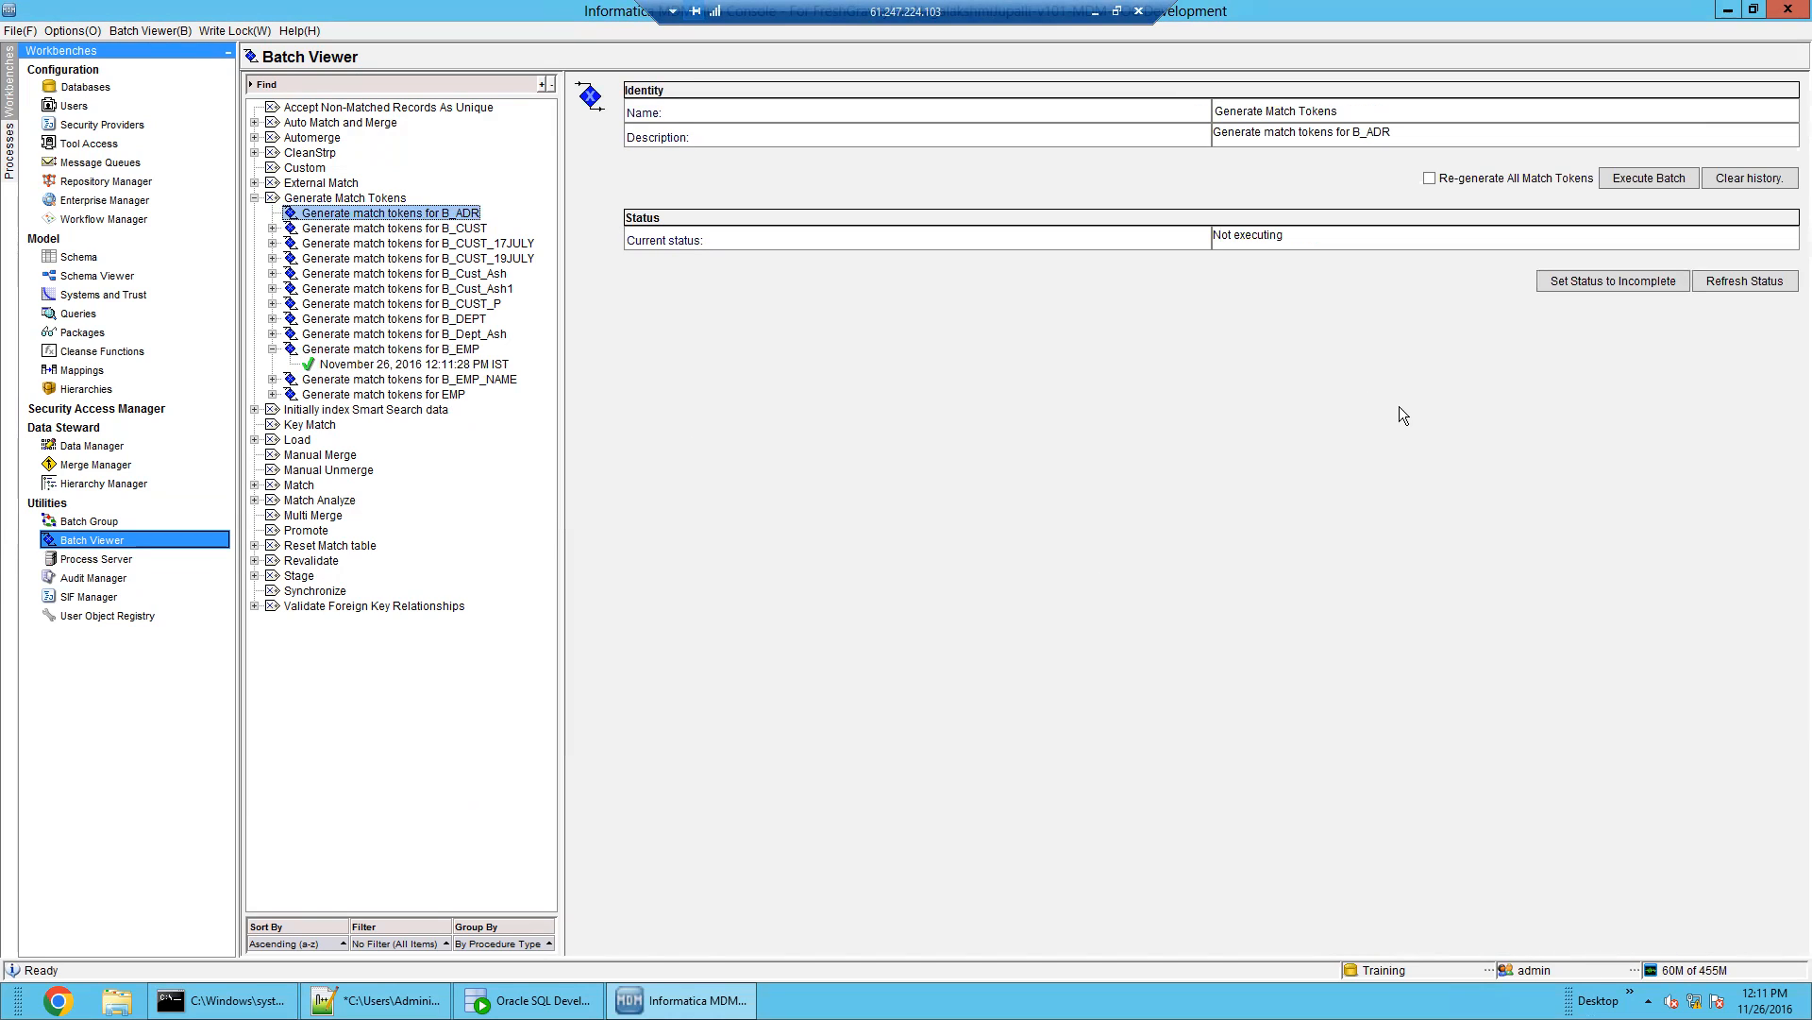
click(1620, 185)
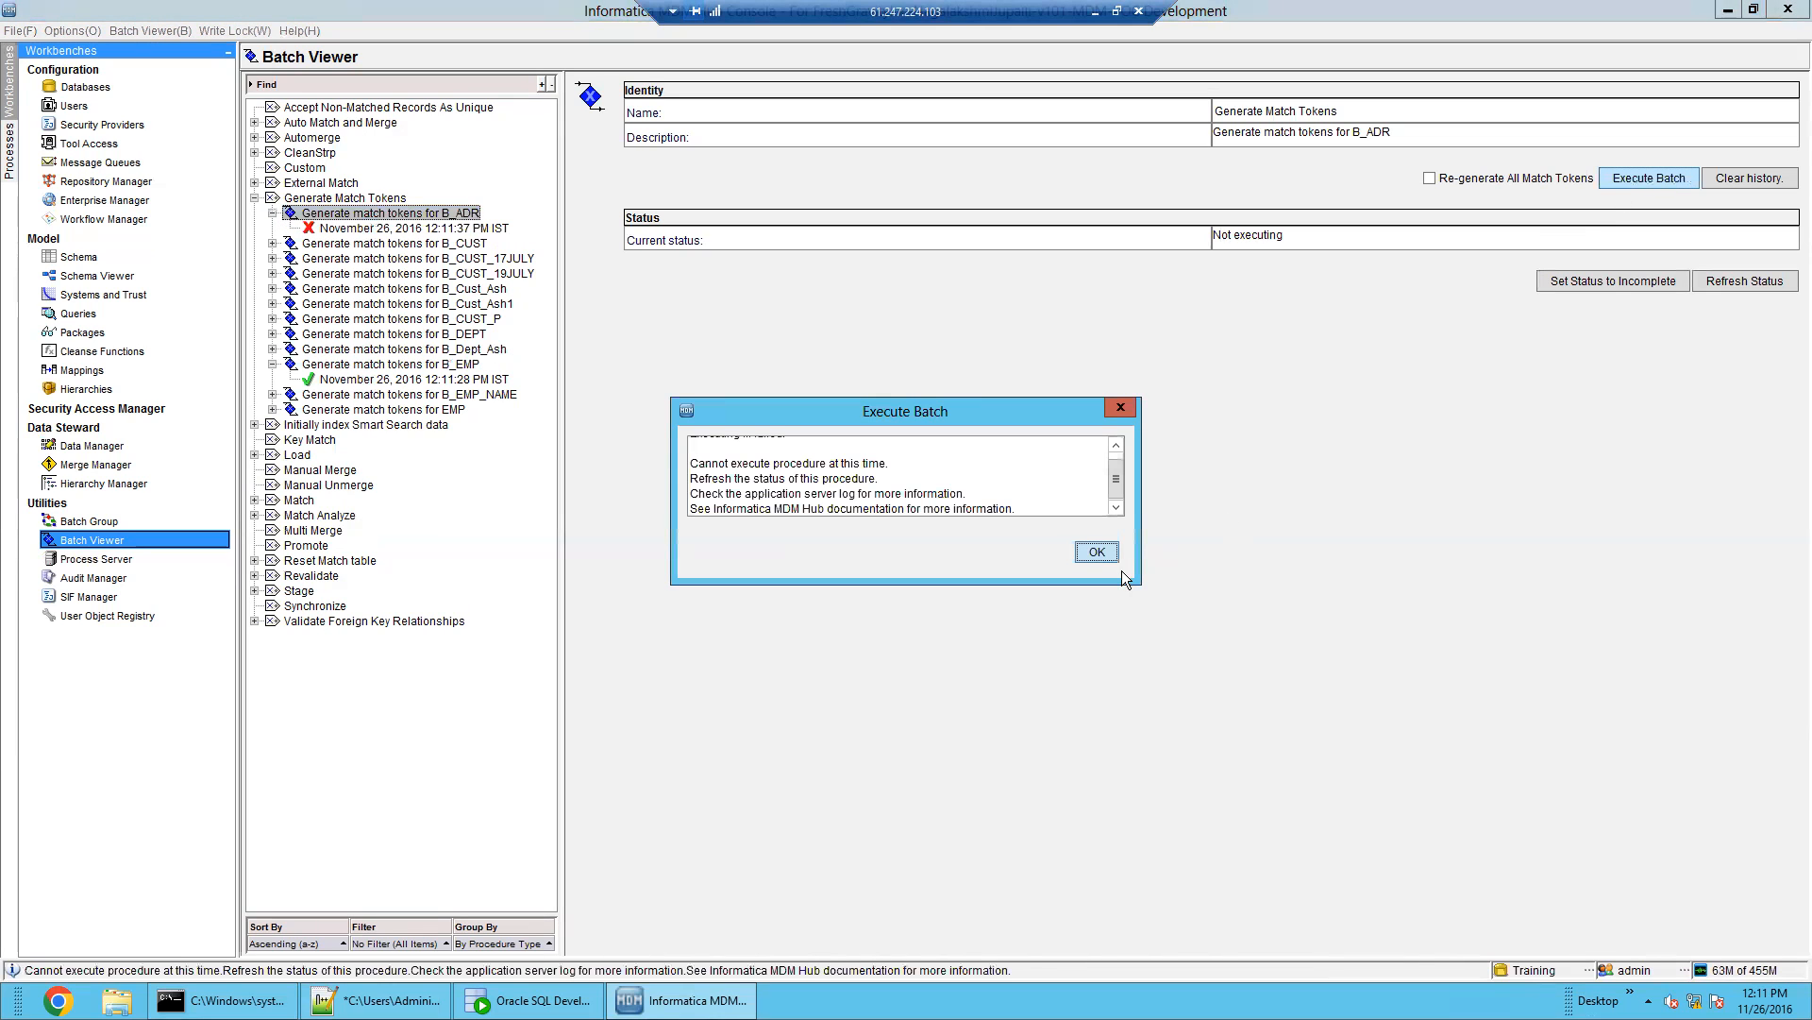
click(1098, 555)
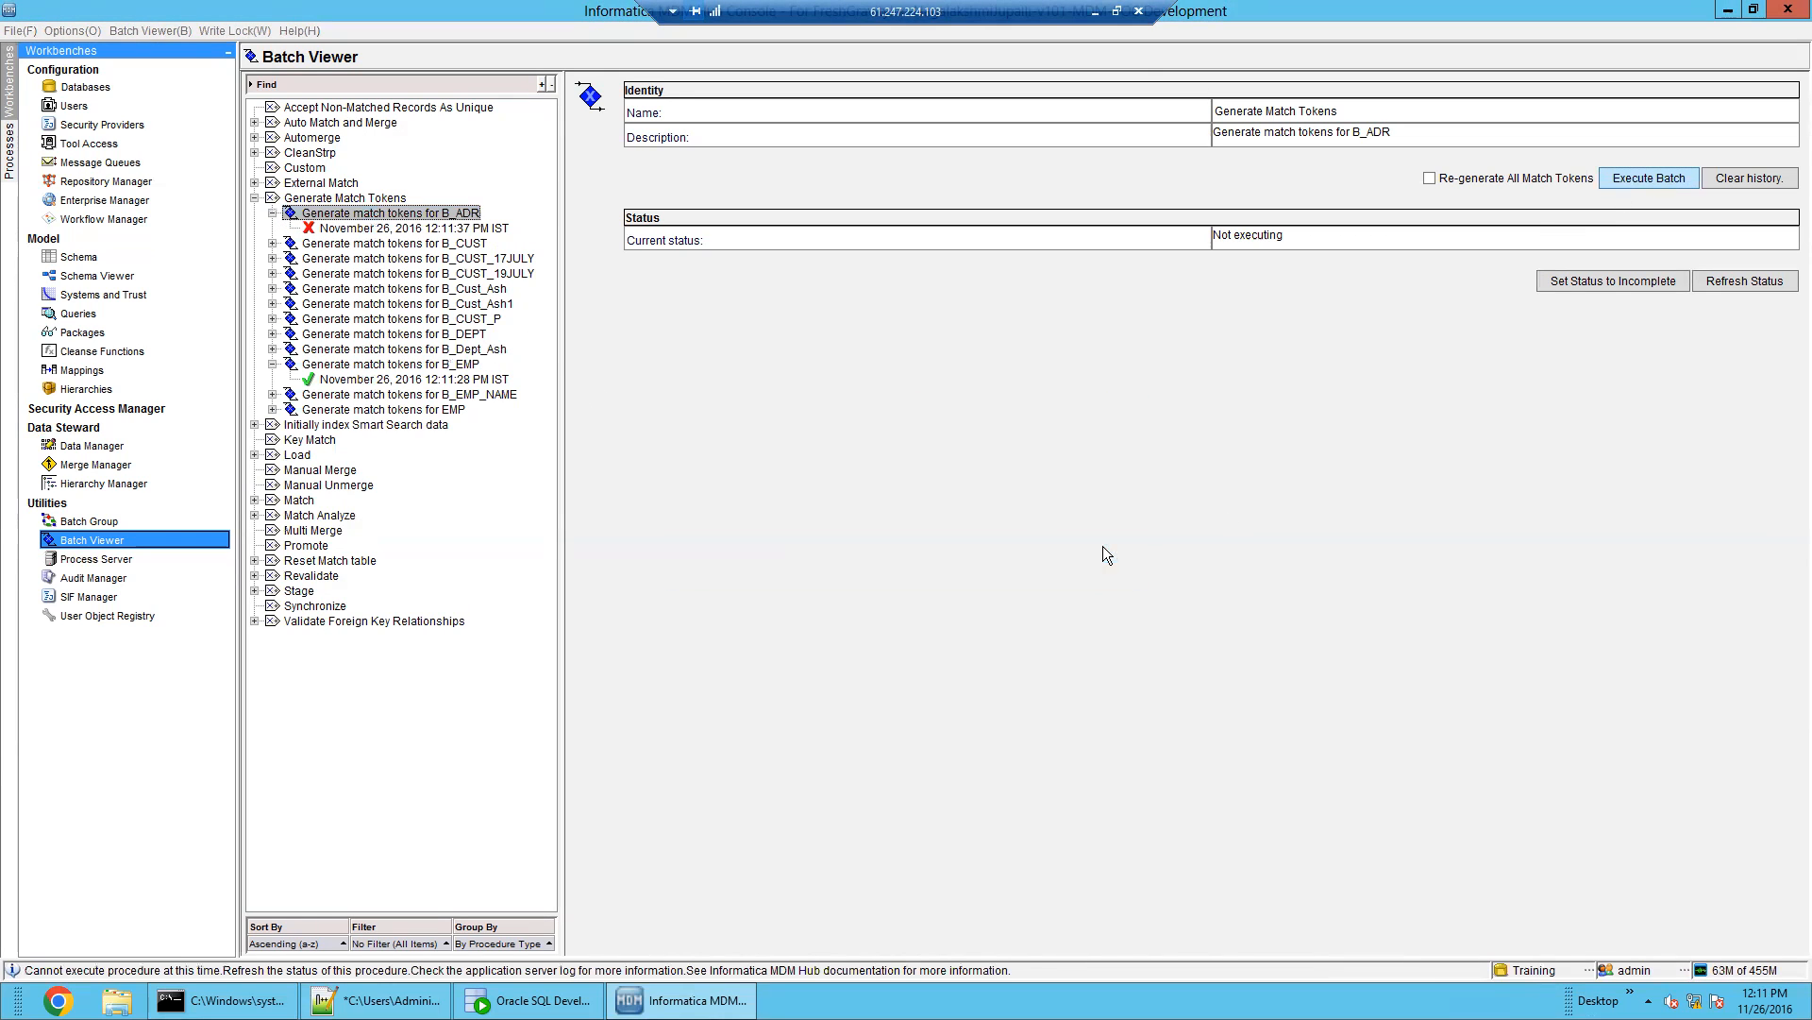
click(440, 230)
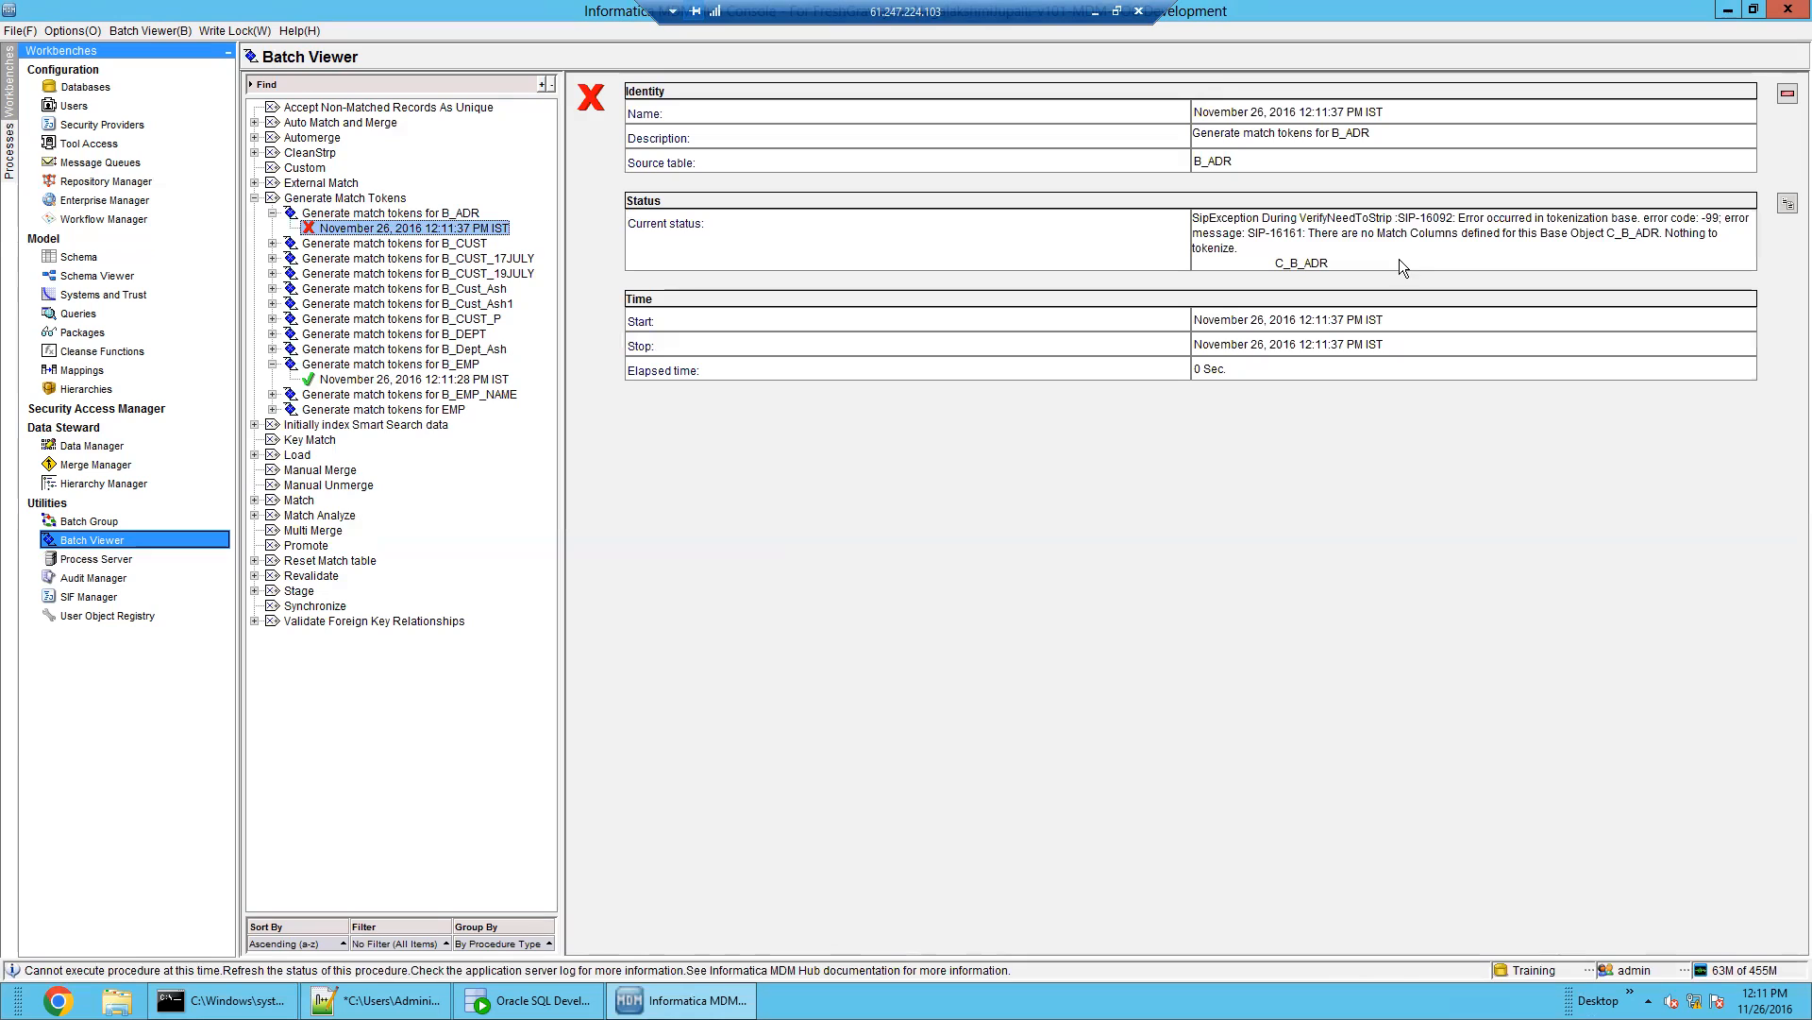
click(1476, 232)
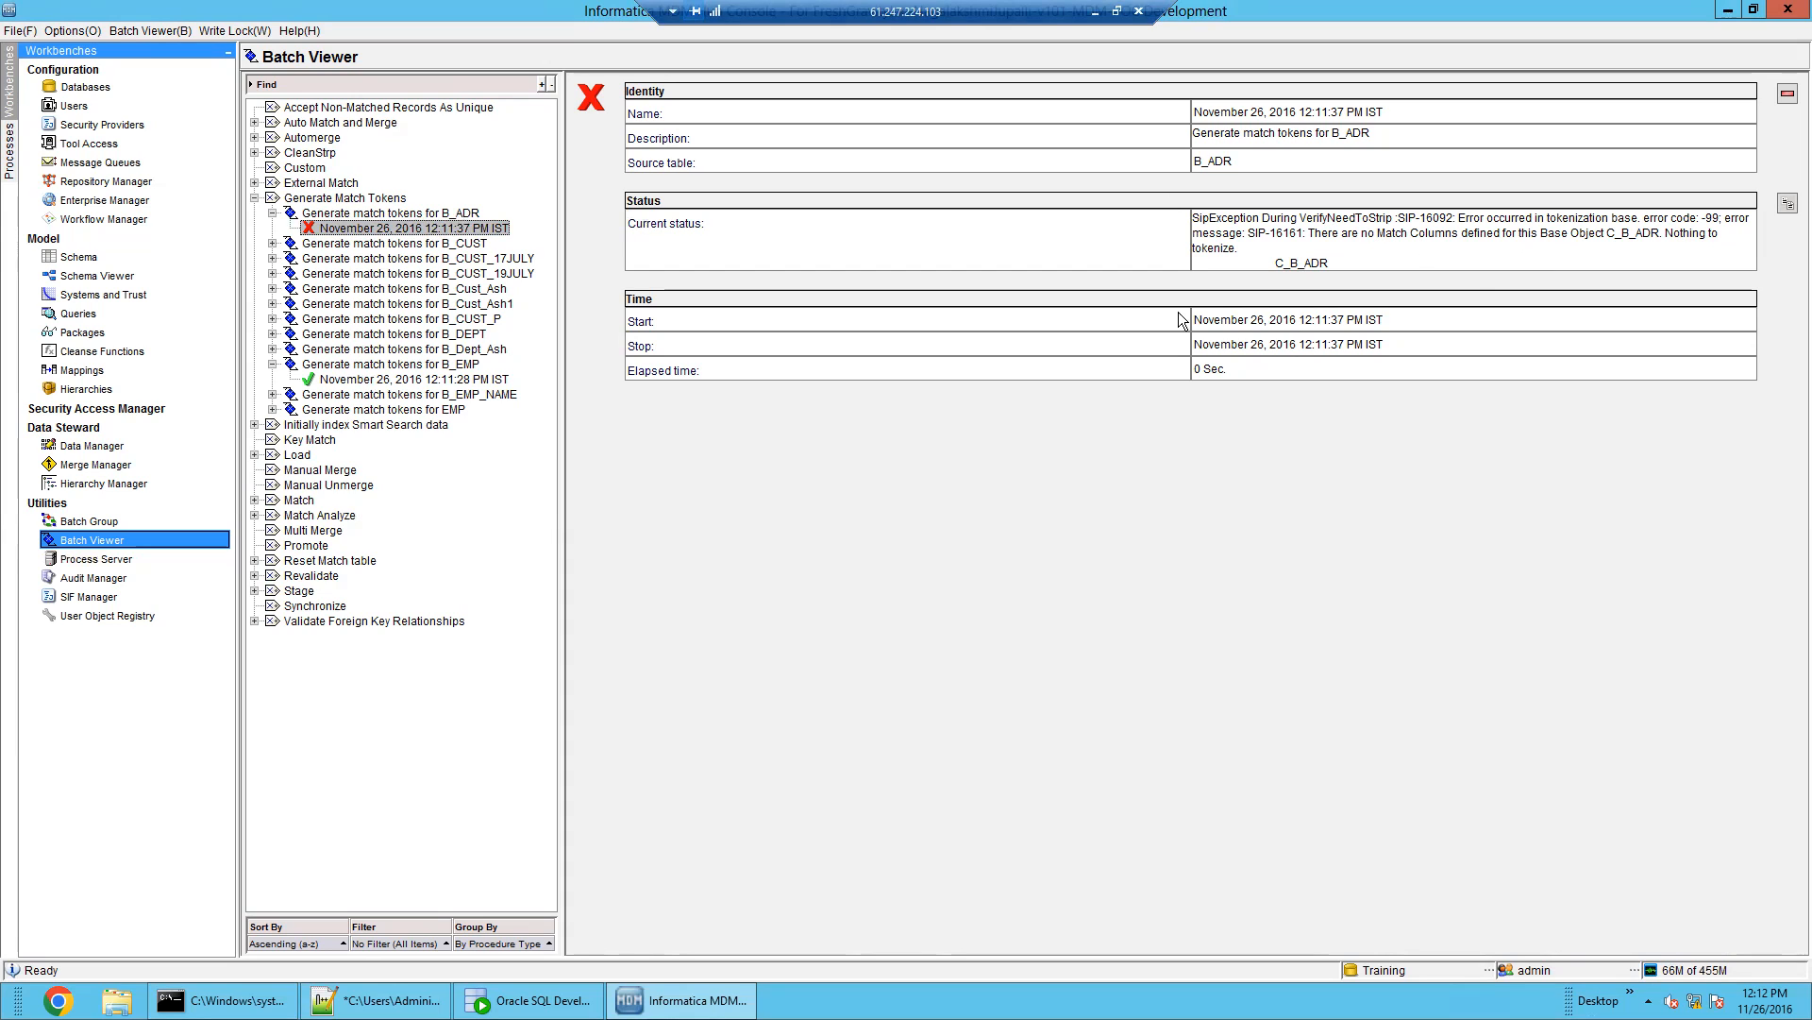
click(452, 395)
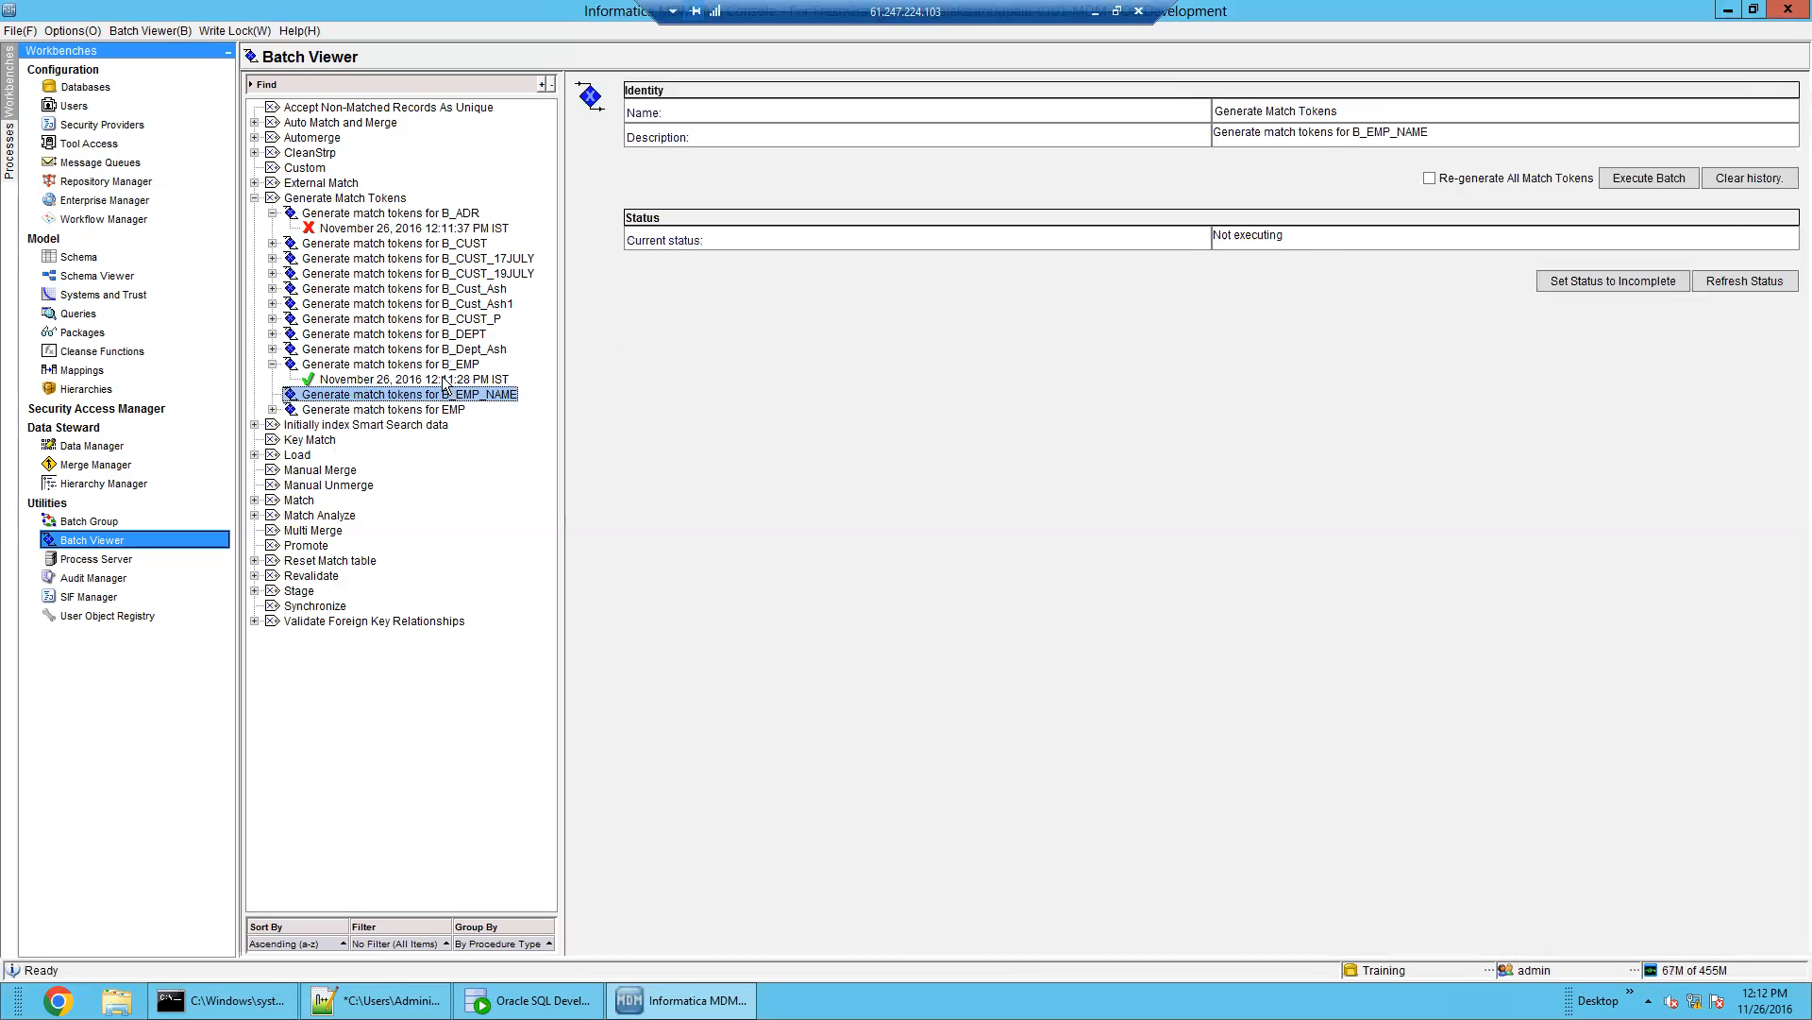
click(445, 378)
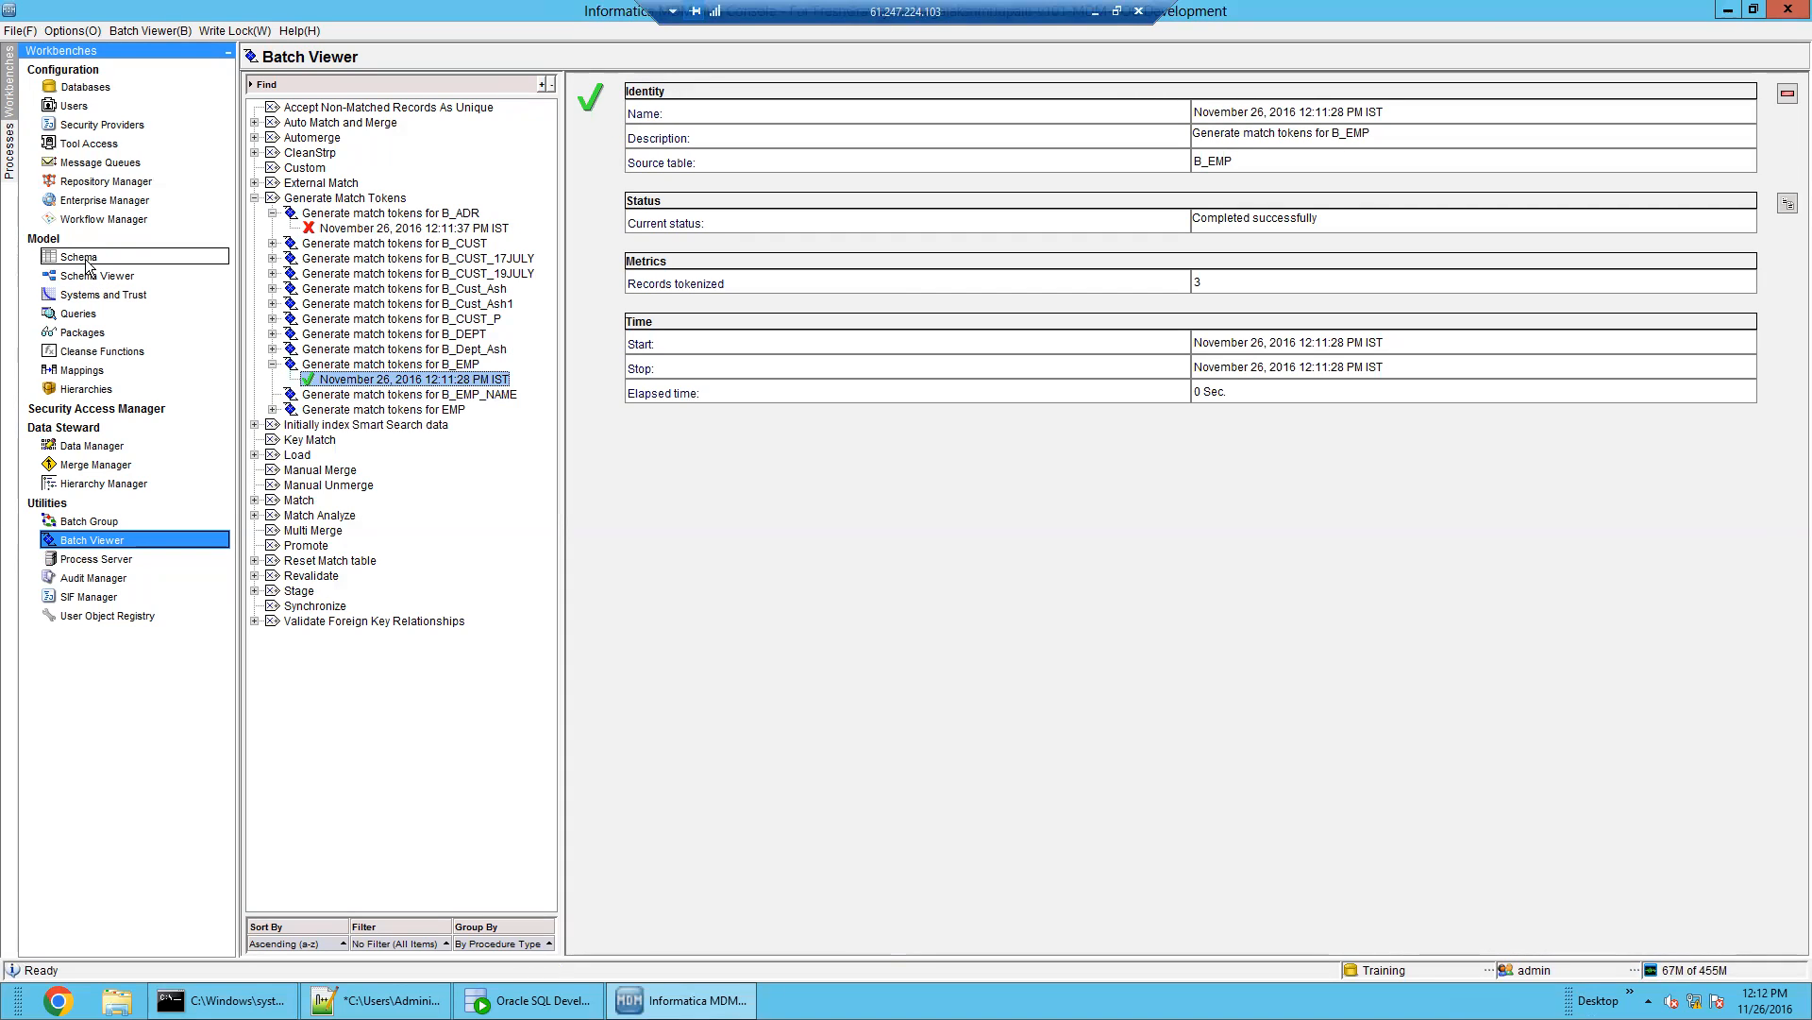
click(360, 230)
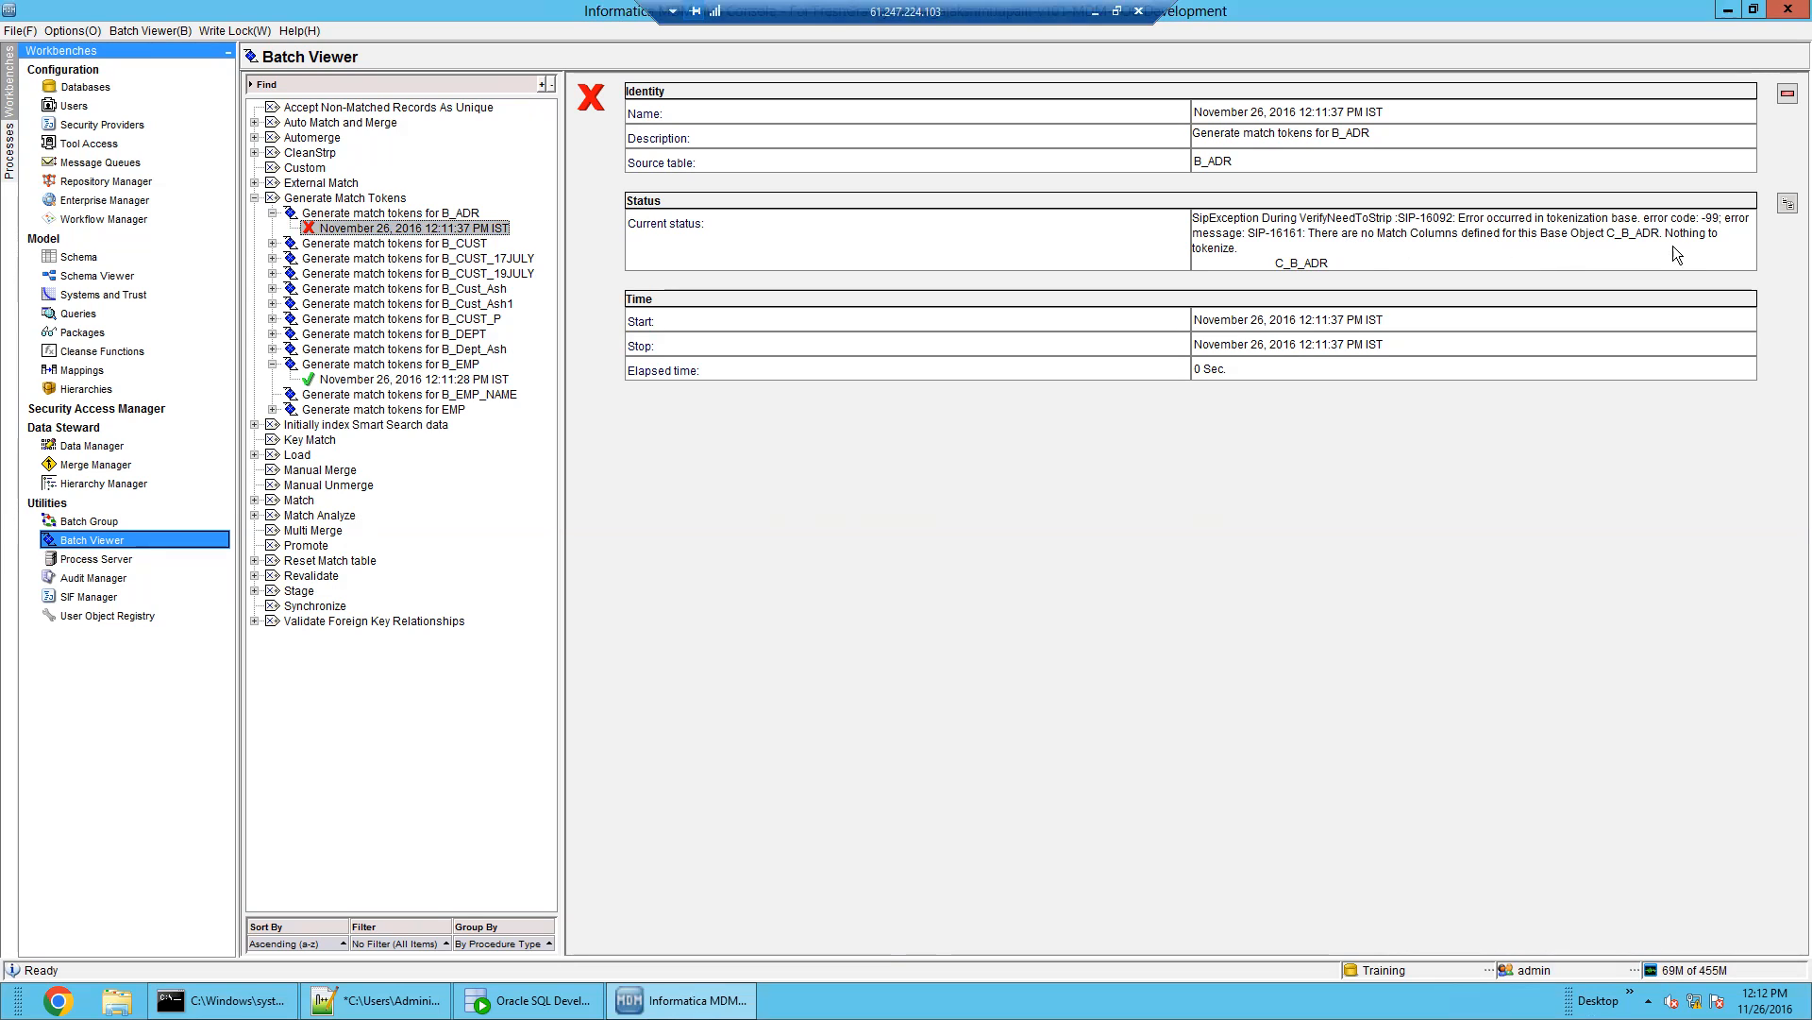
click(78, 257)
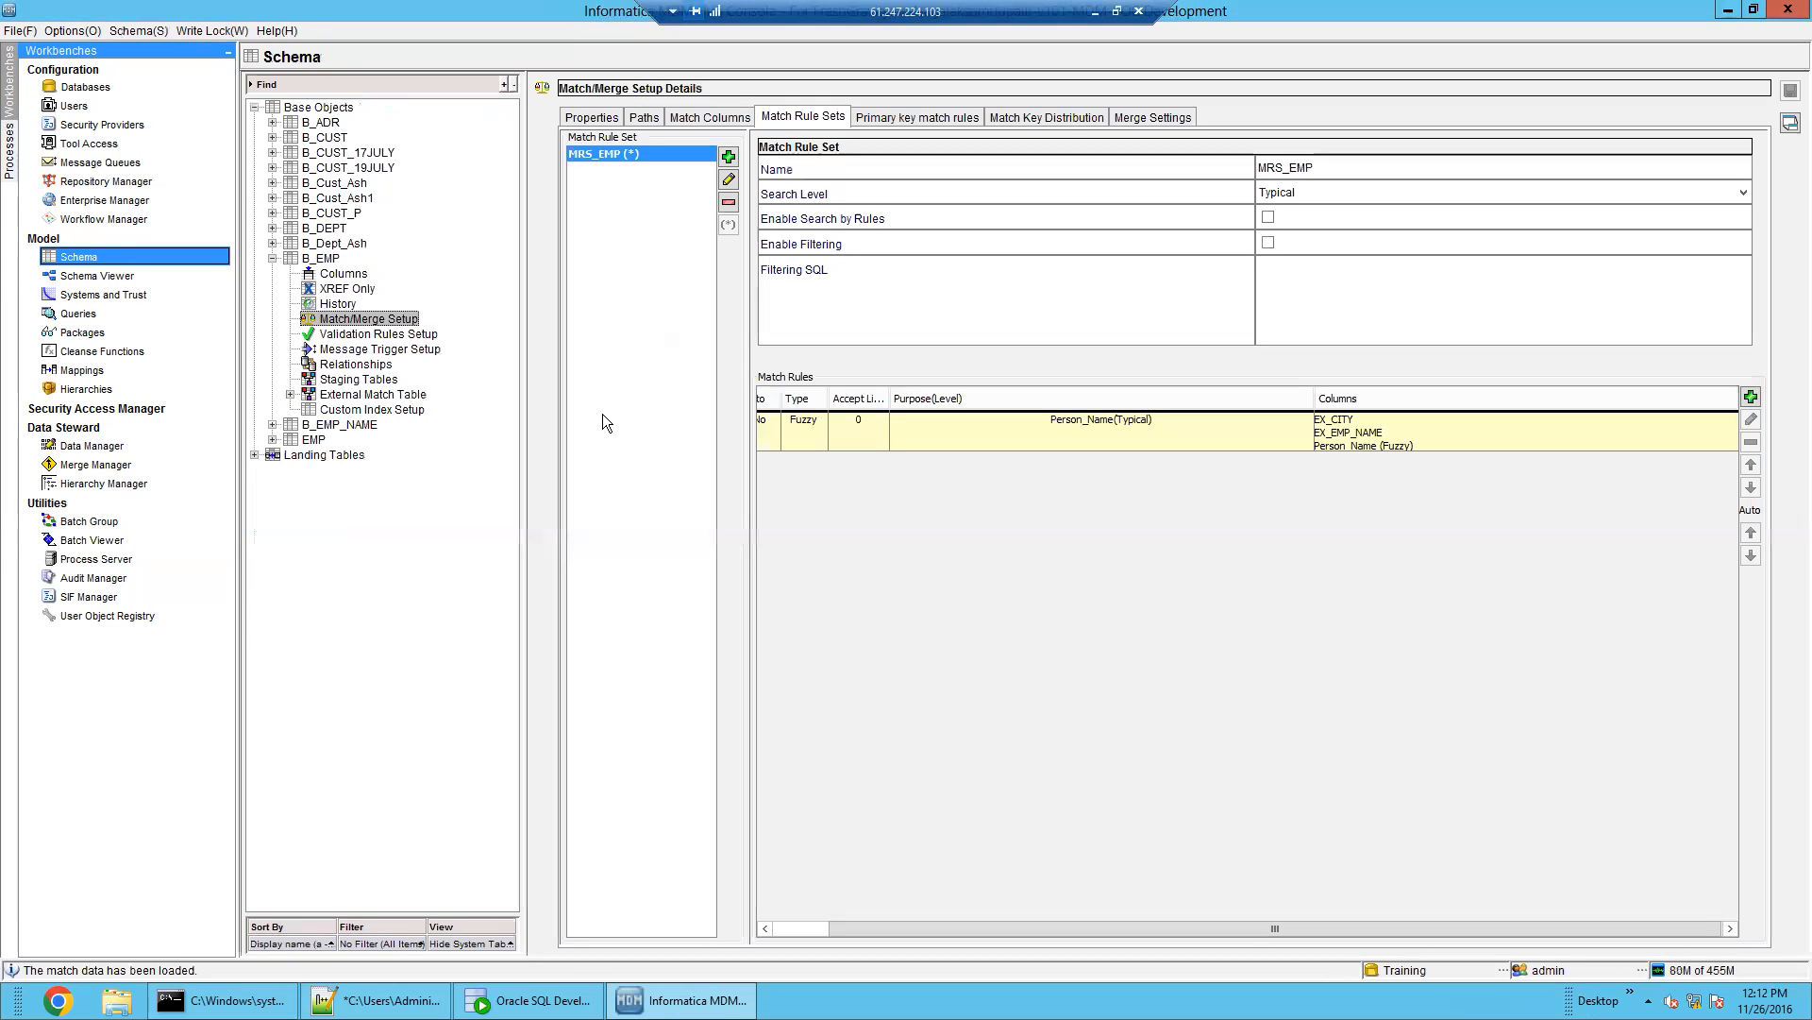
Check B_EMP's match columns EX_CITY, EX_EMP_NAME and Person_Name, abandoning a new fuzzy column
click(697, 119)
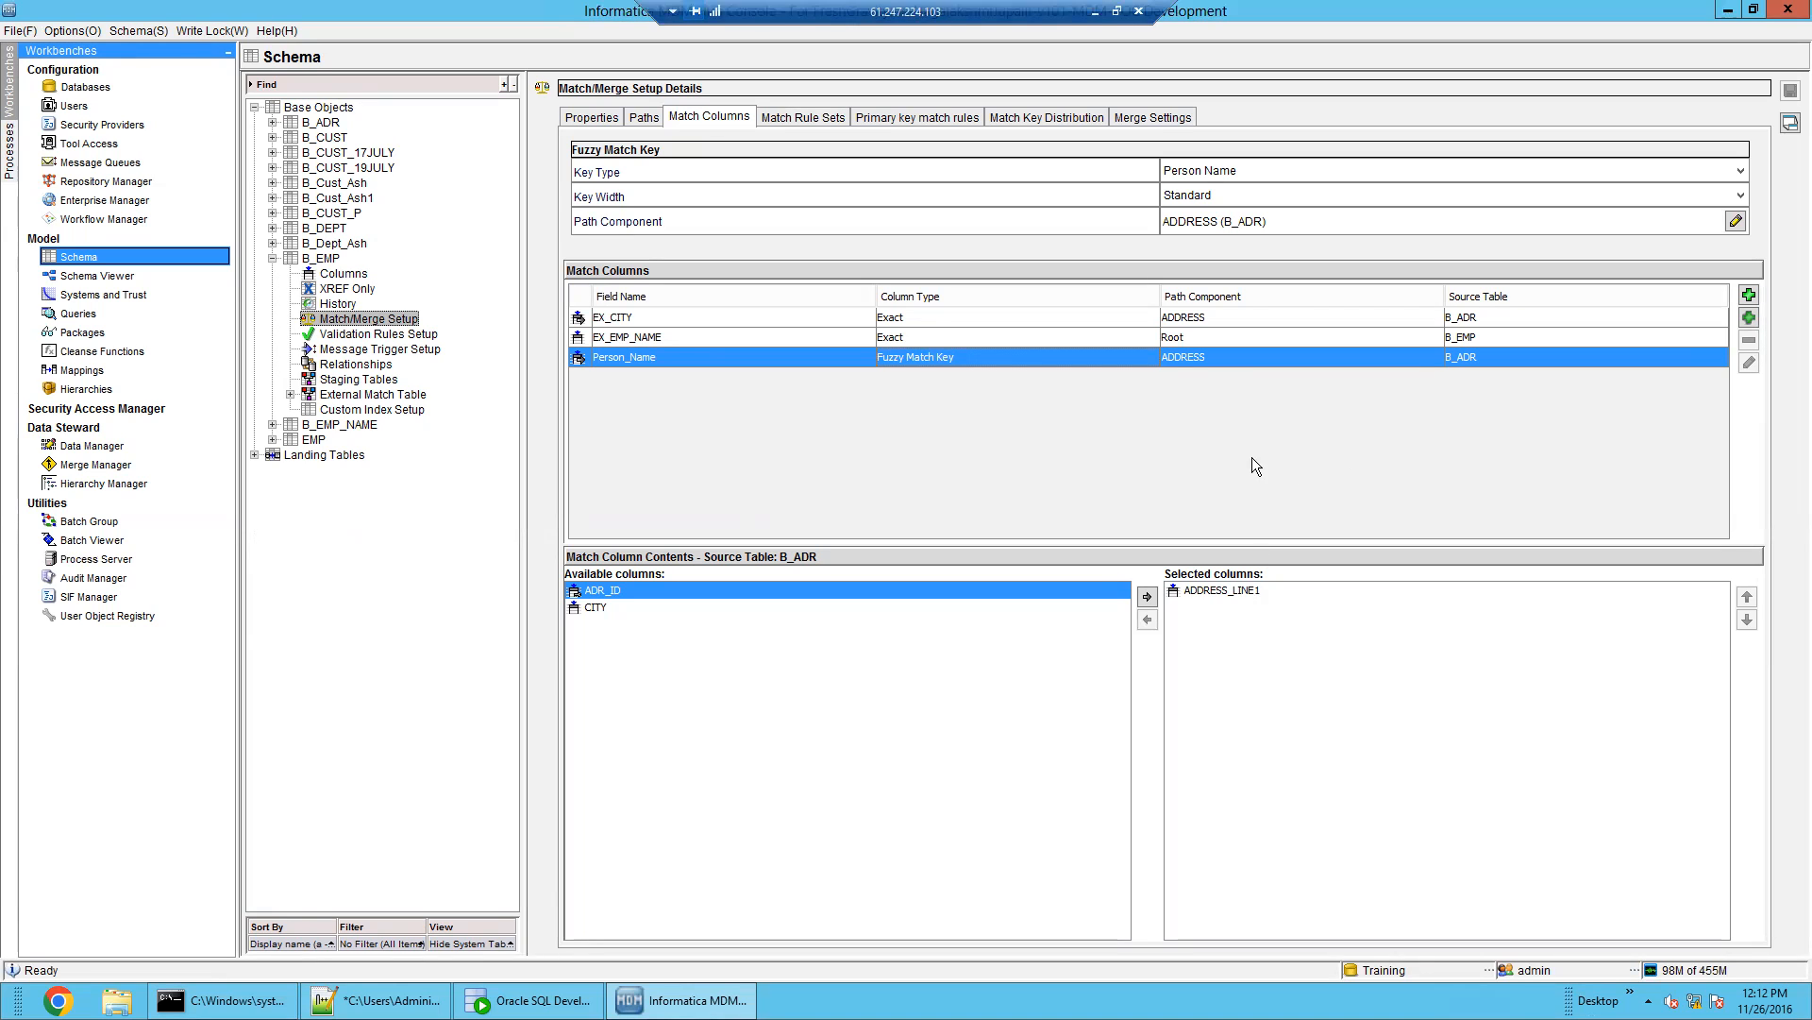
click(1748, 317)
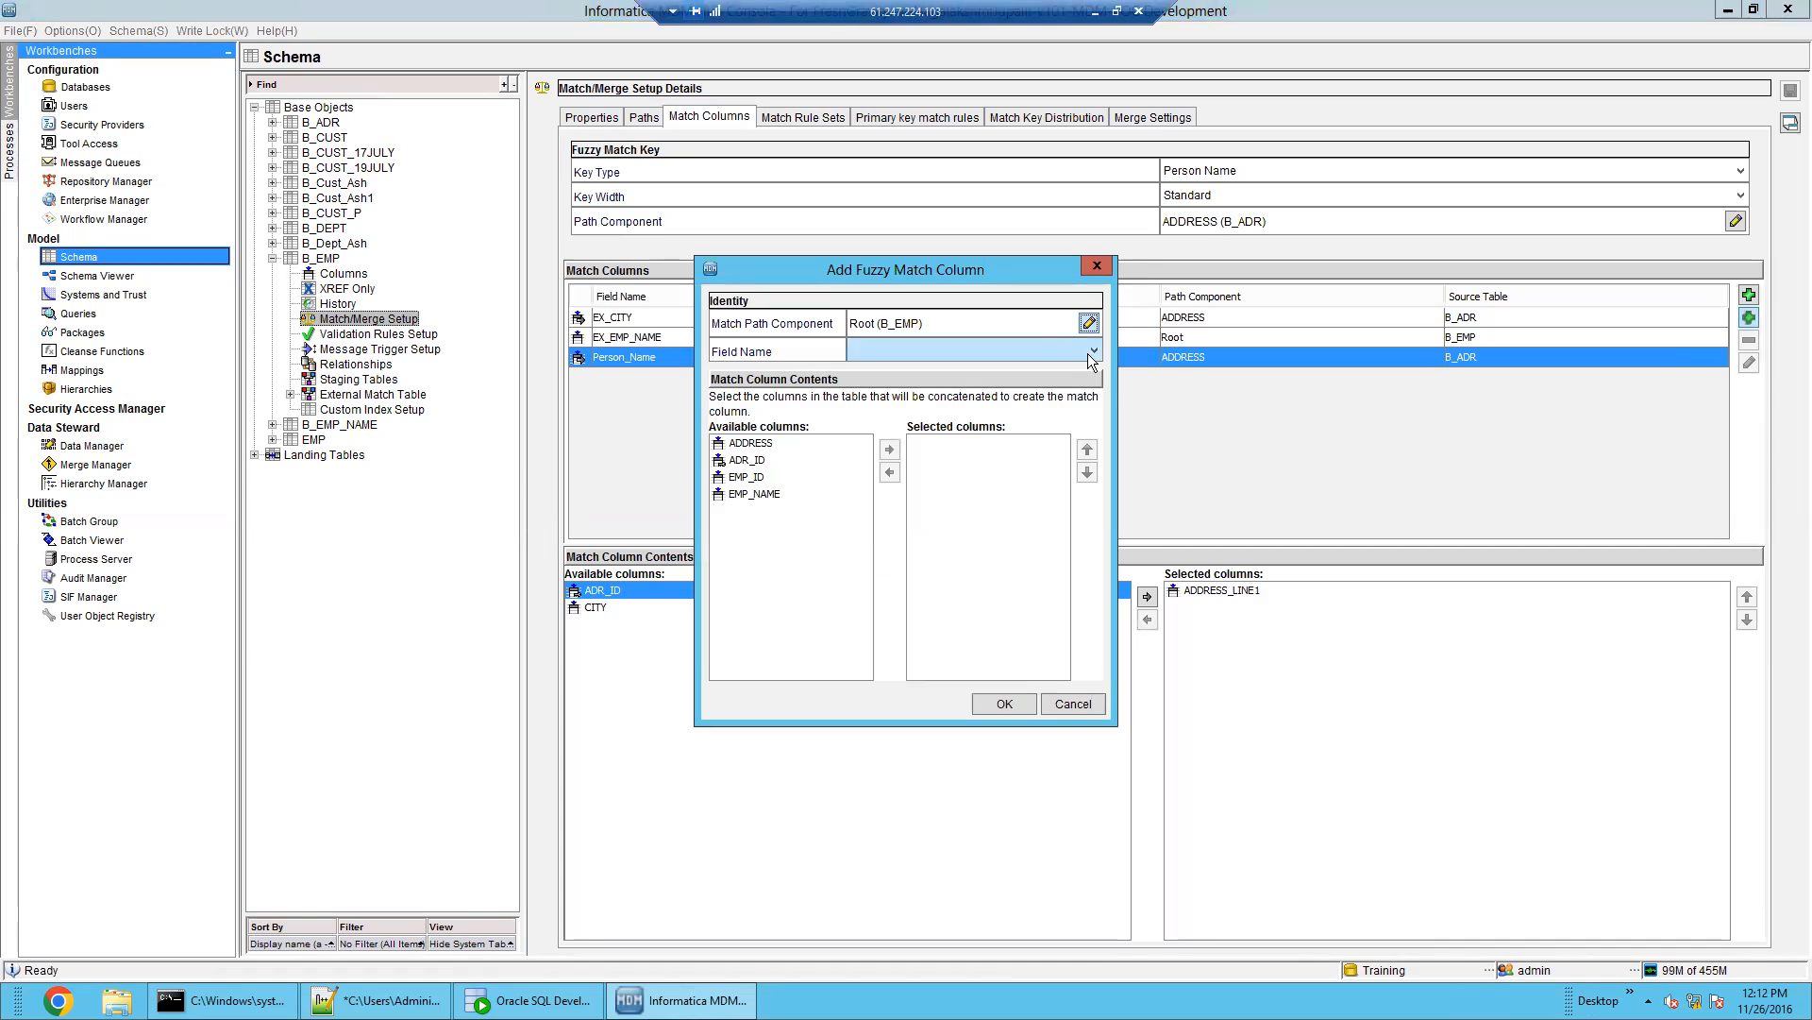
drag(957, 272, 1299, 452)
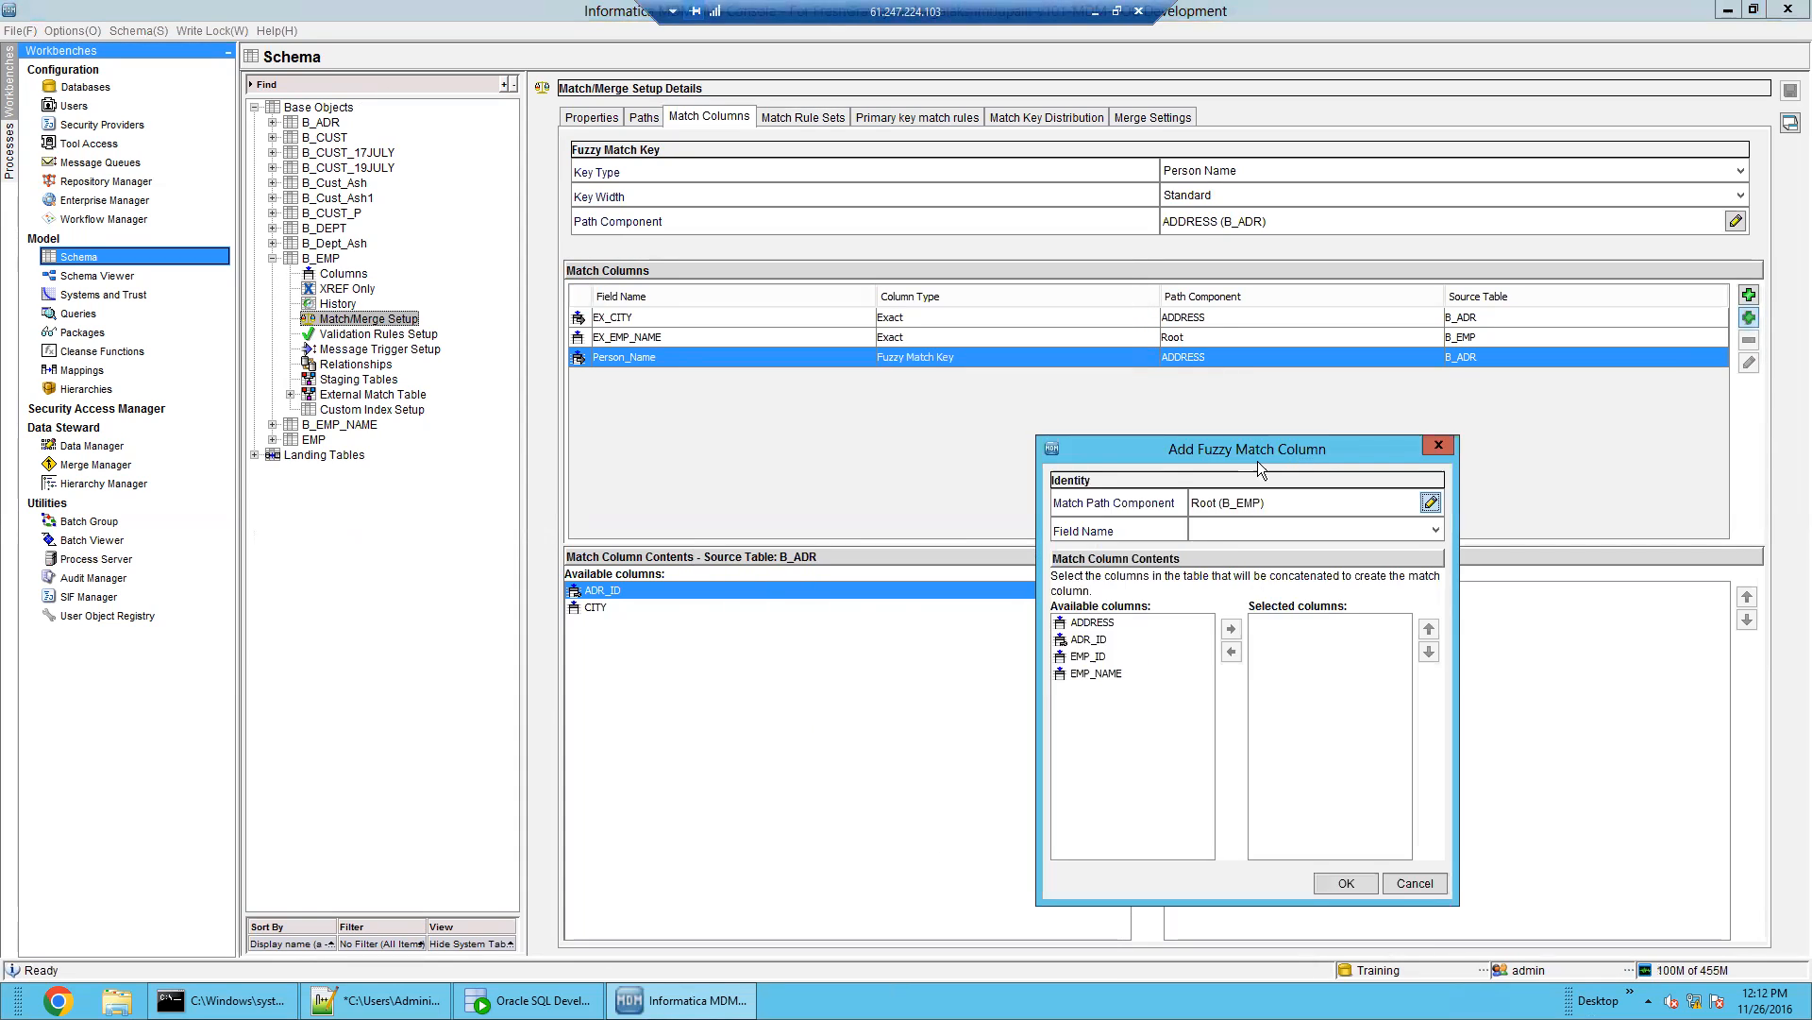
click(1431, 503)
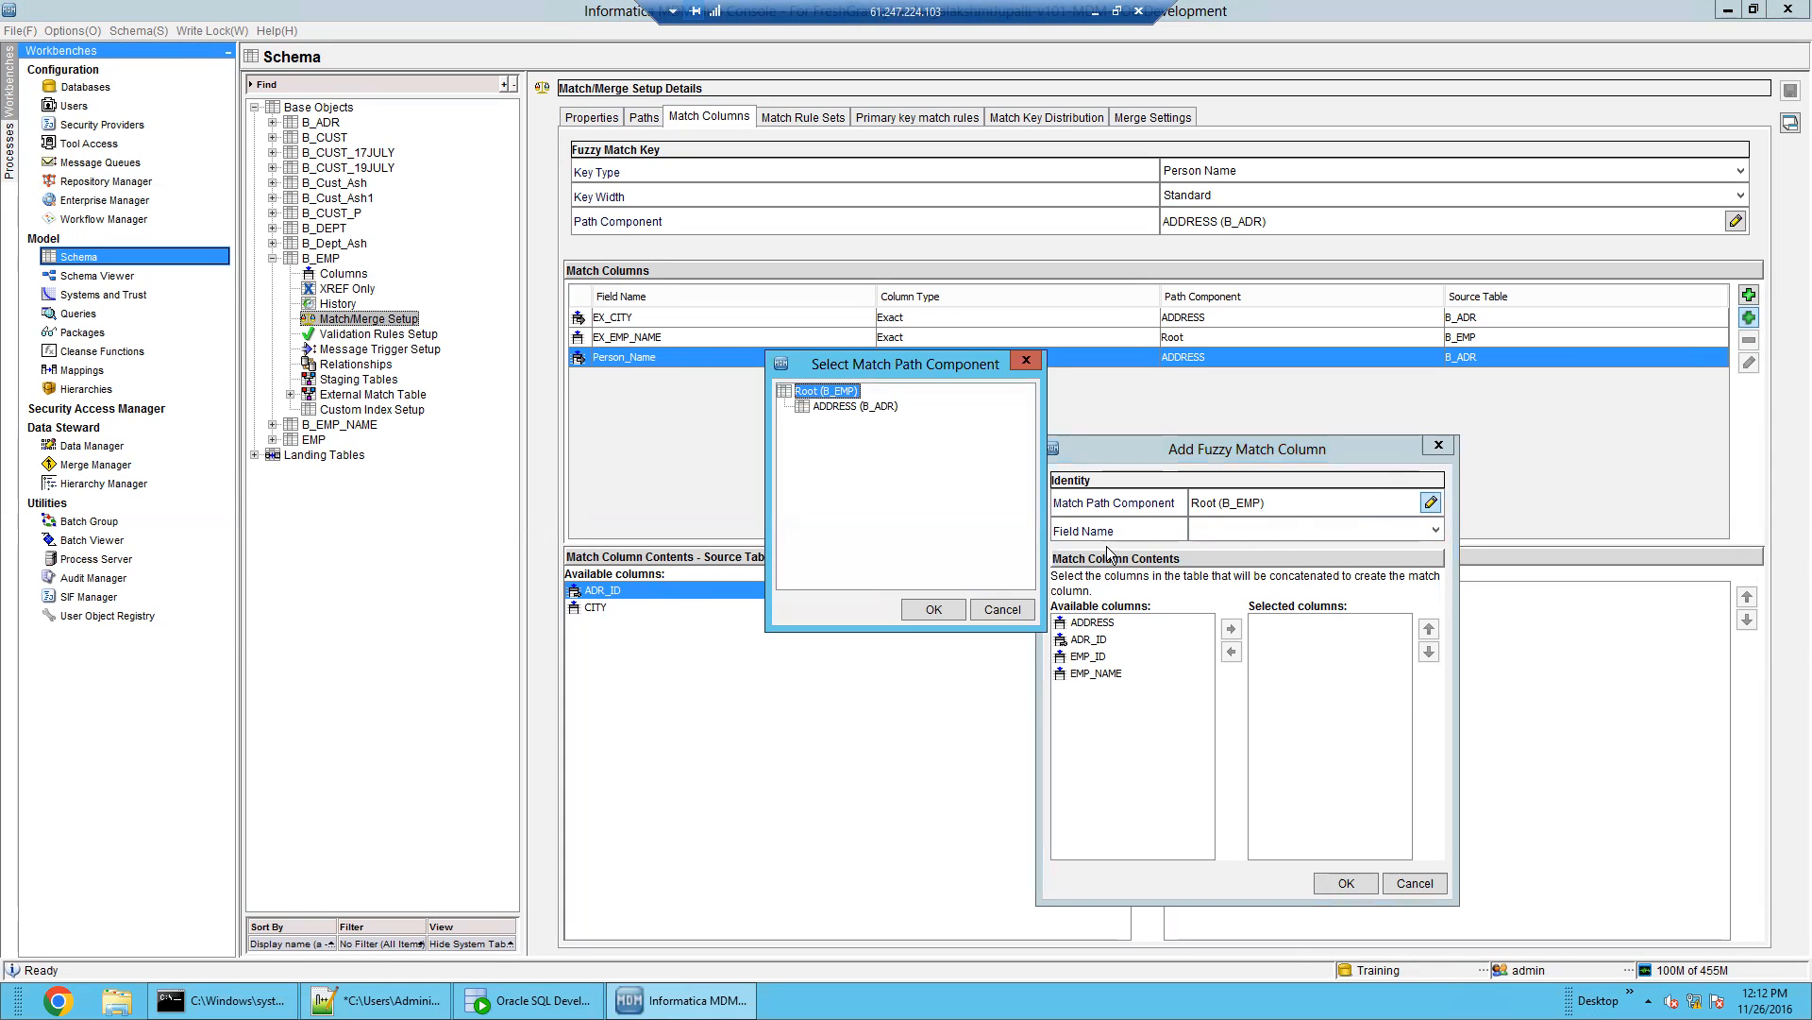
click(1001, 610)
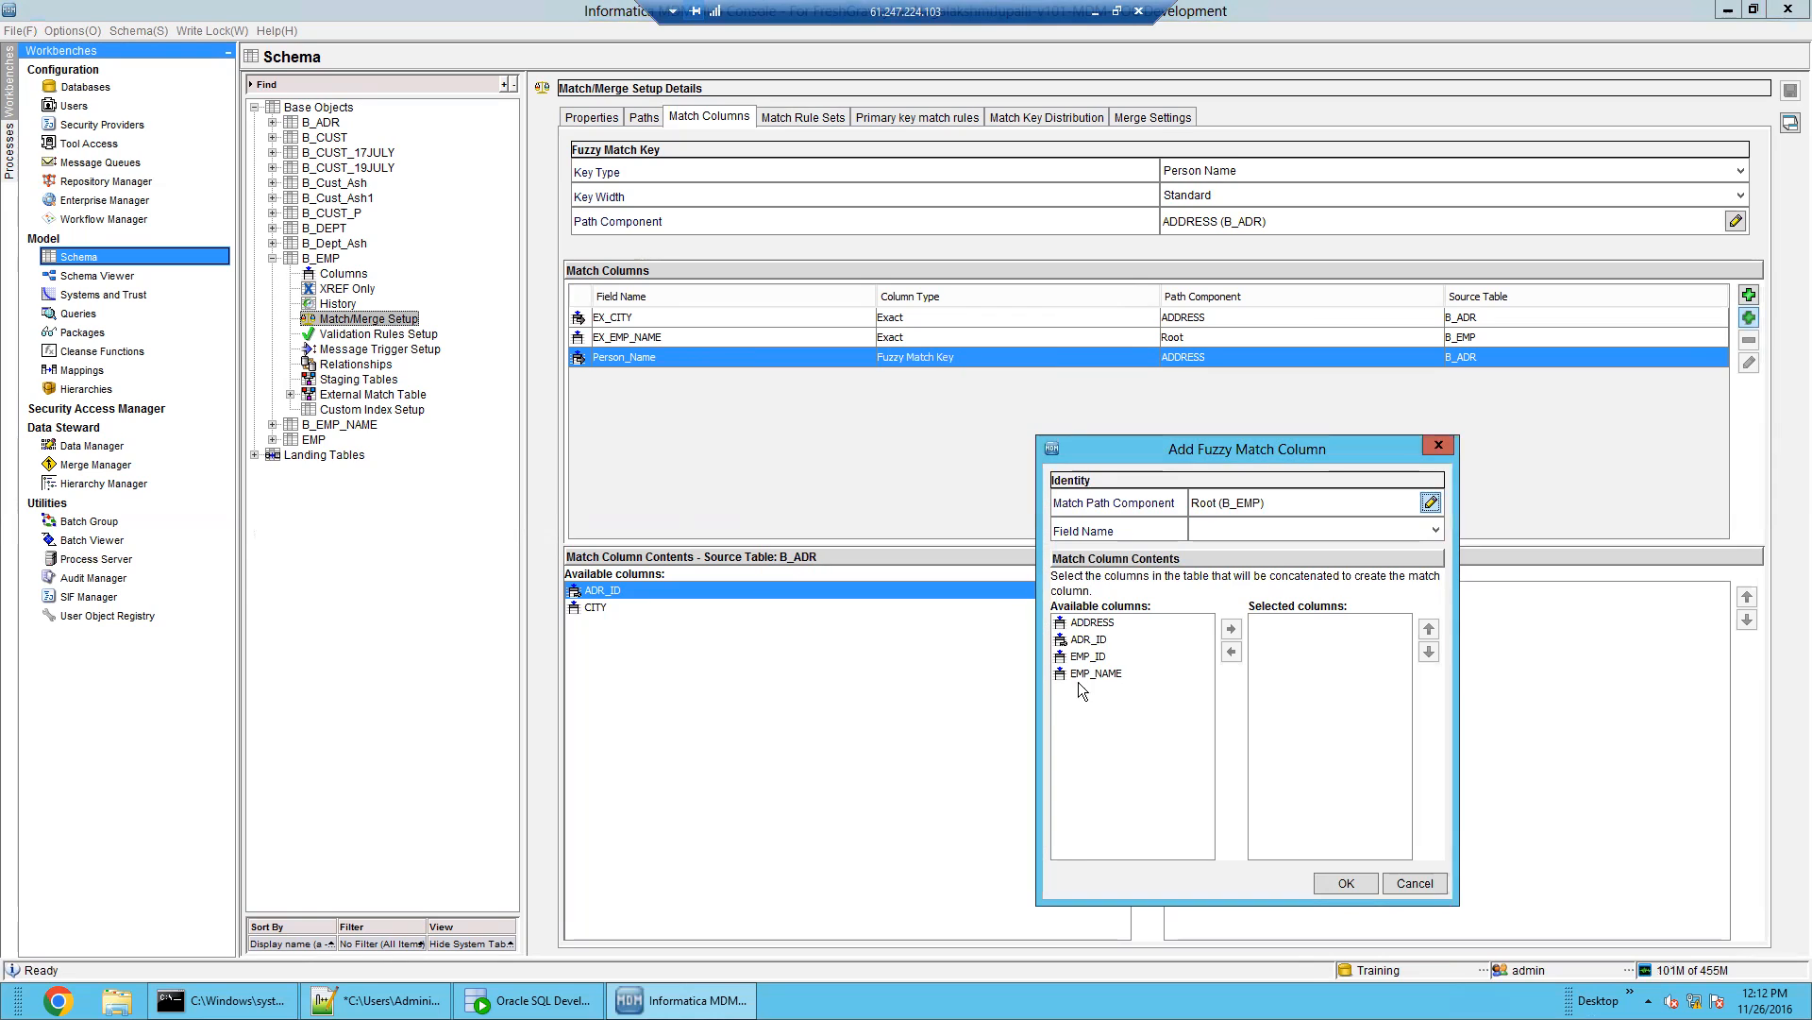
click(1413, 882)
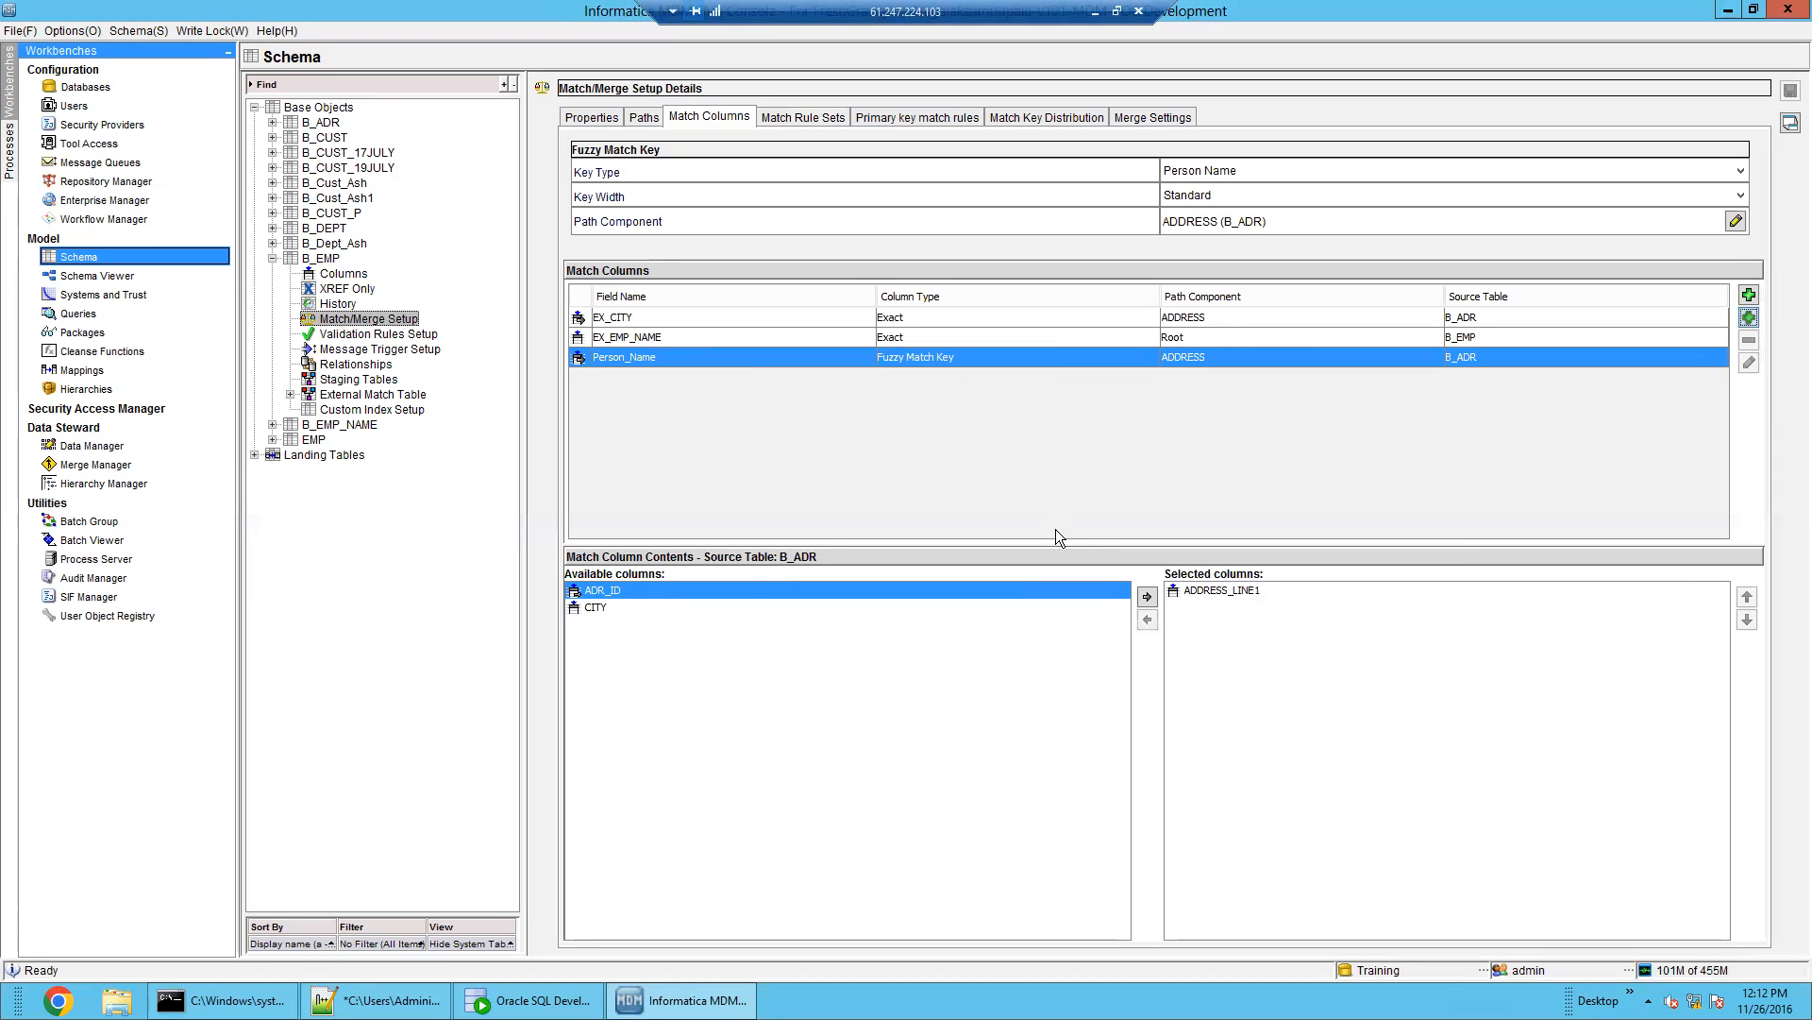
click(305, 261)
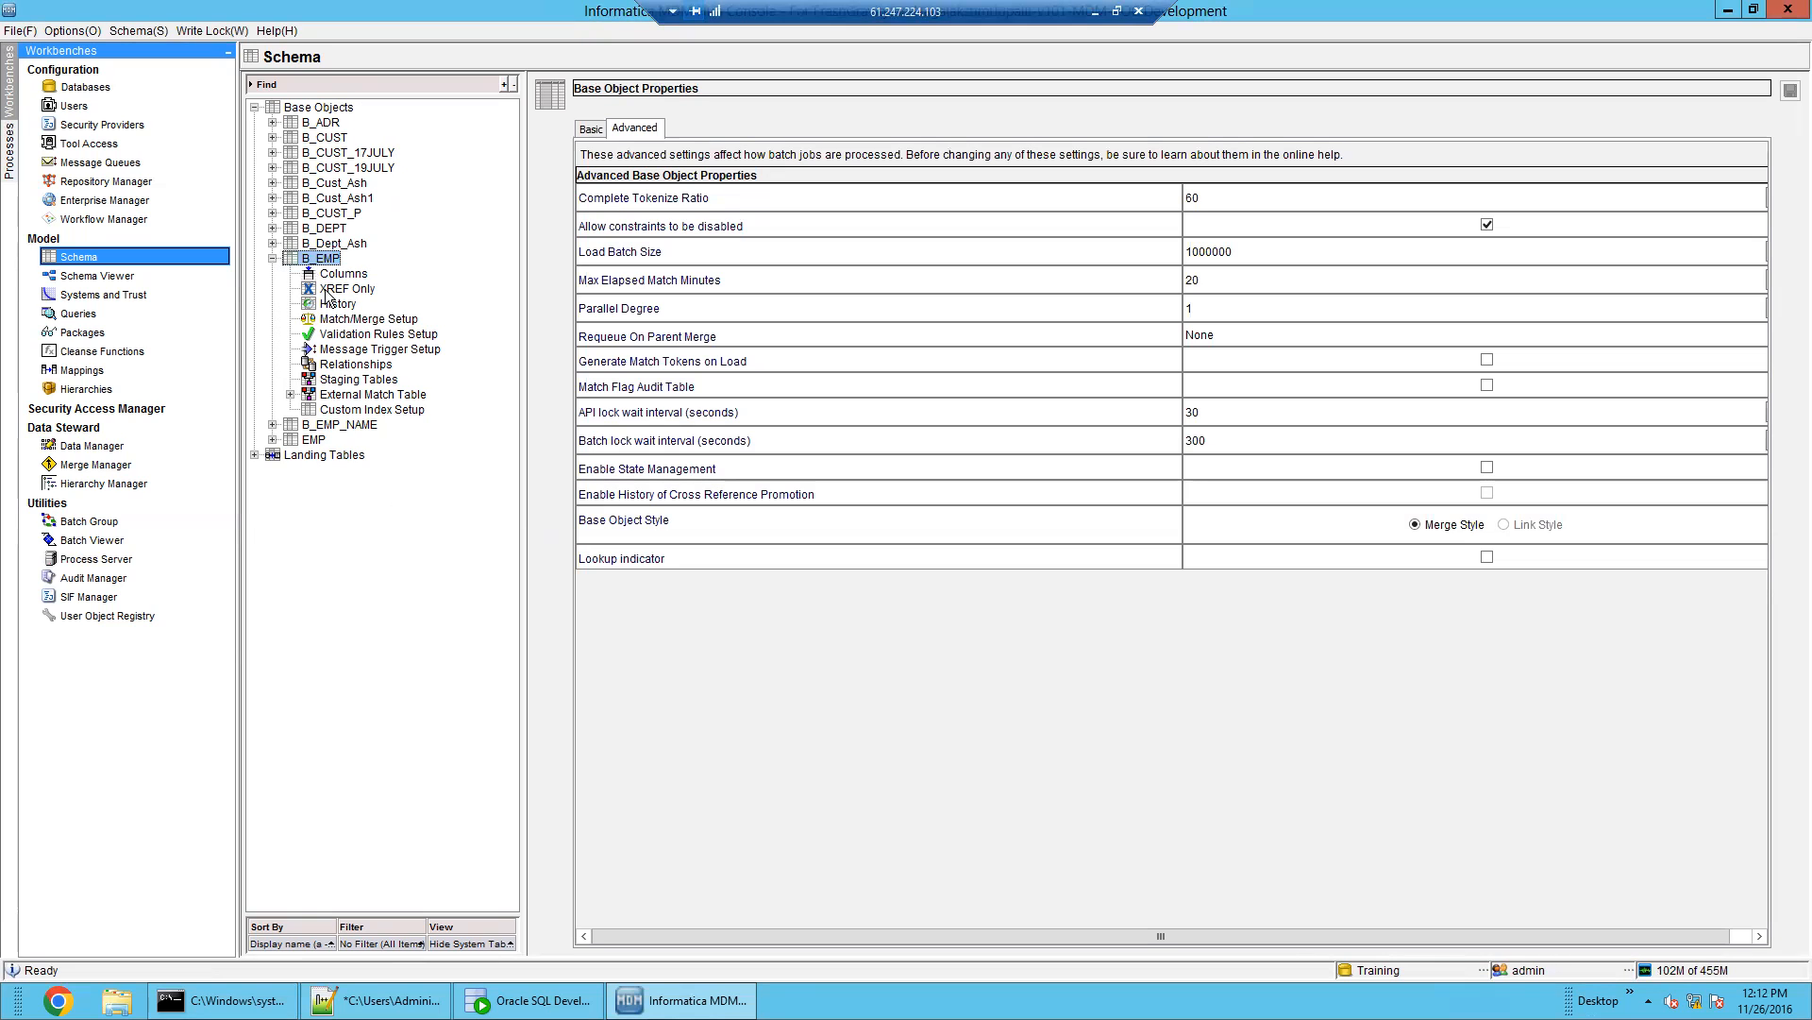
Bring up B_ADR's Match/Merge Setup paths and select the root base object
click(305, 125)
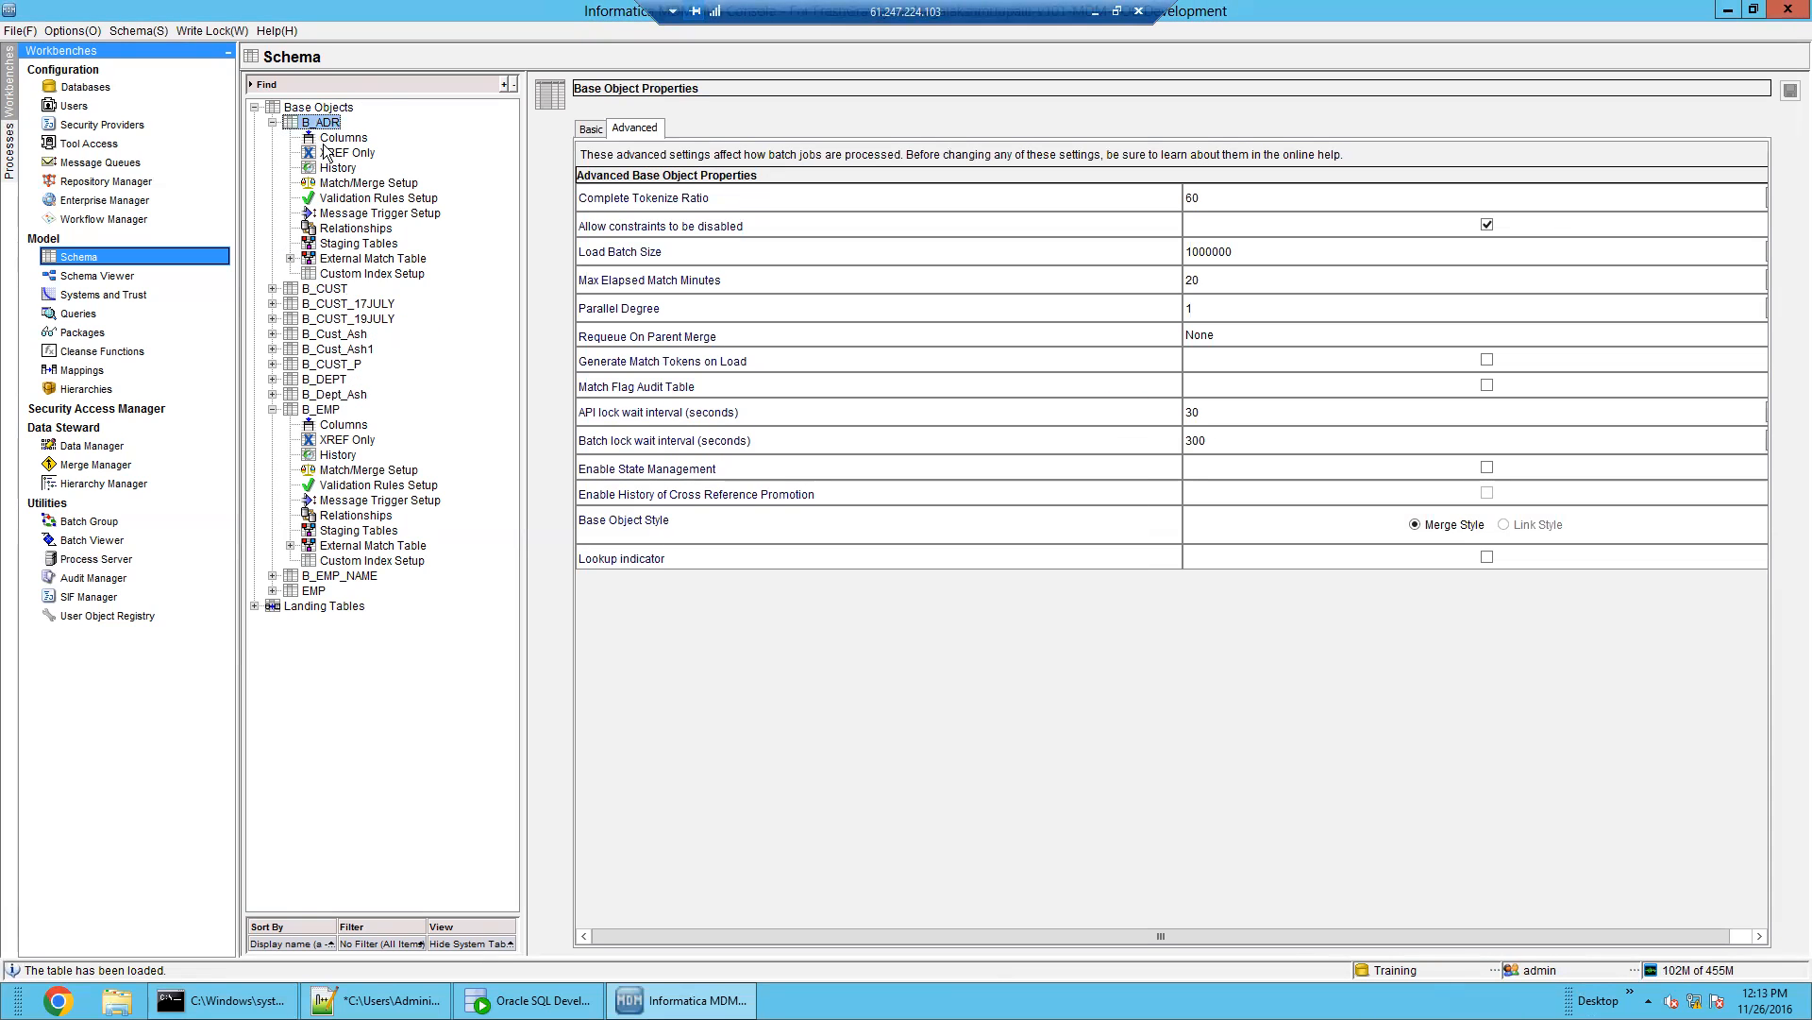
click(327, 142)
click(362, 214)
click(368, 183)
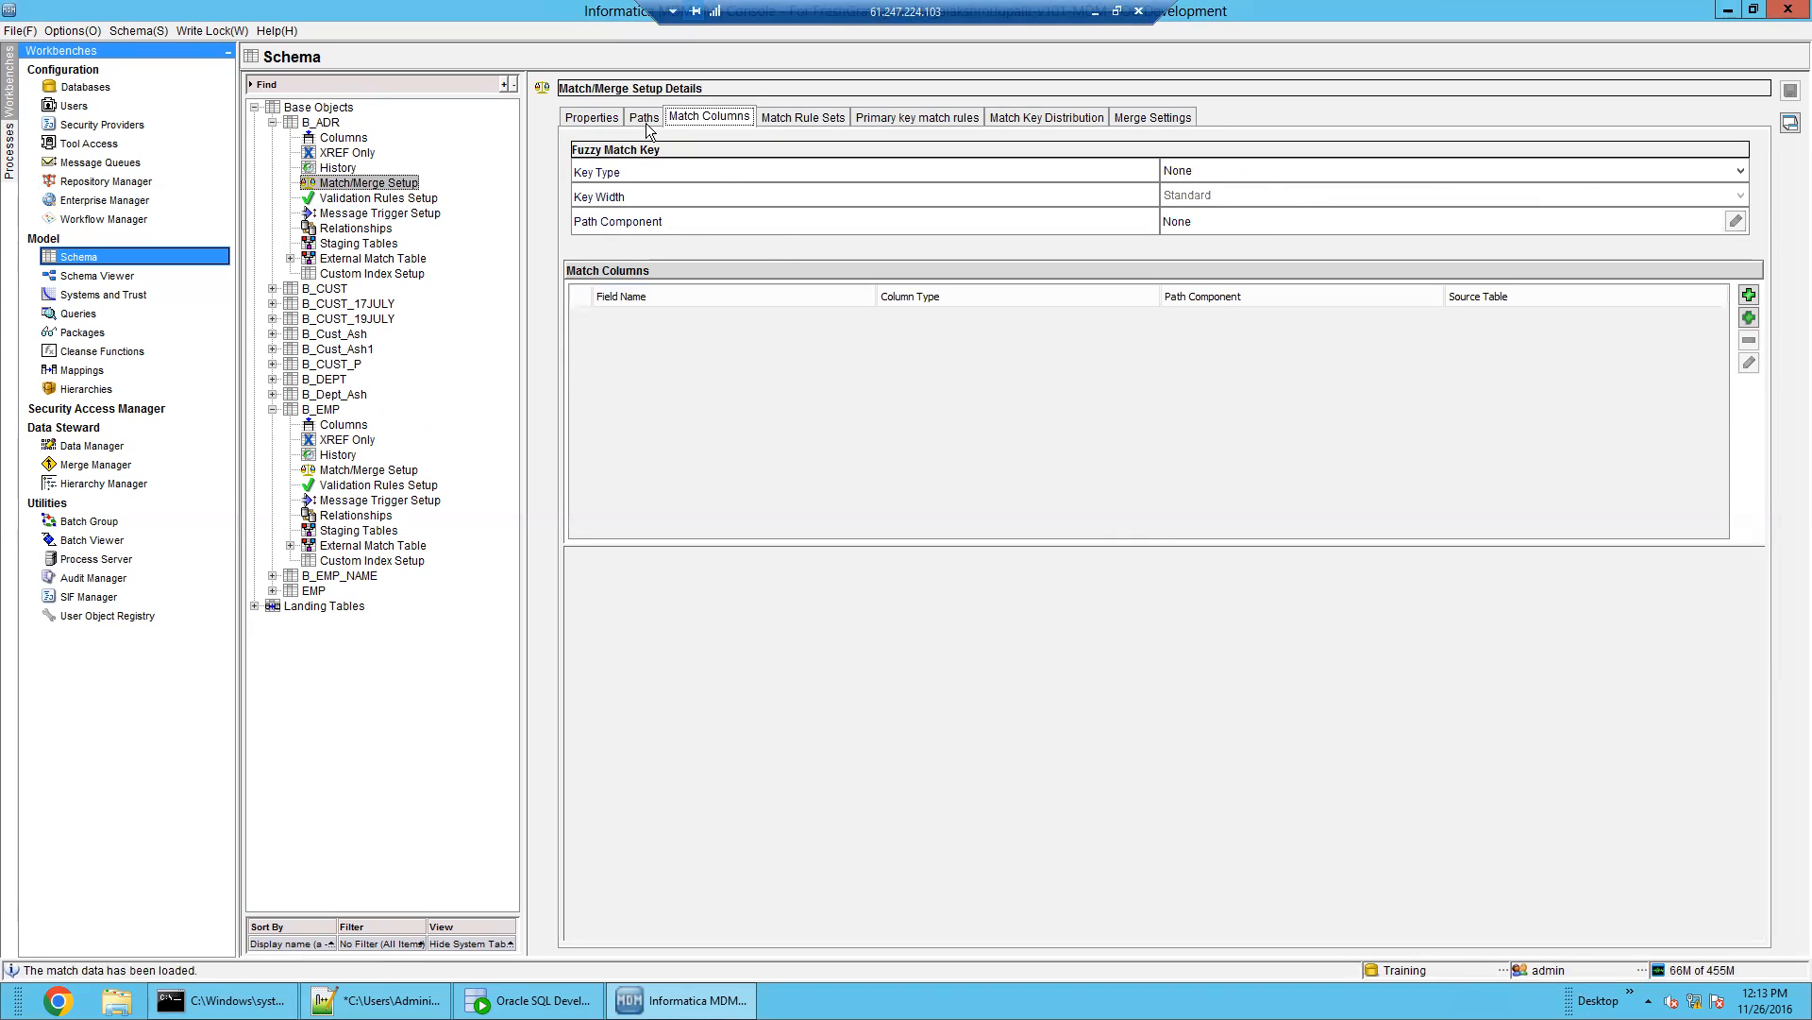
click(645, 119)
click(940, 181)
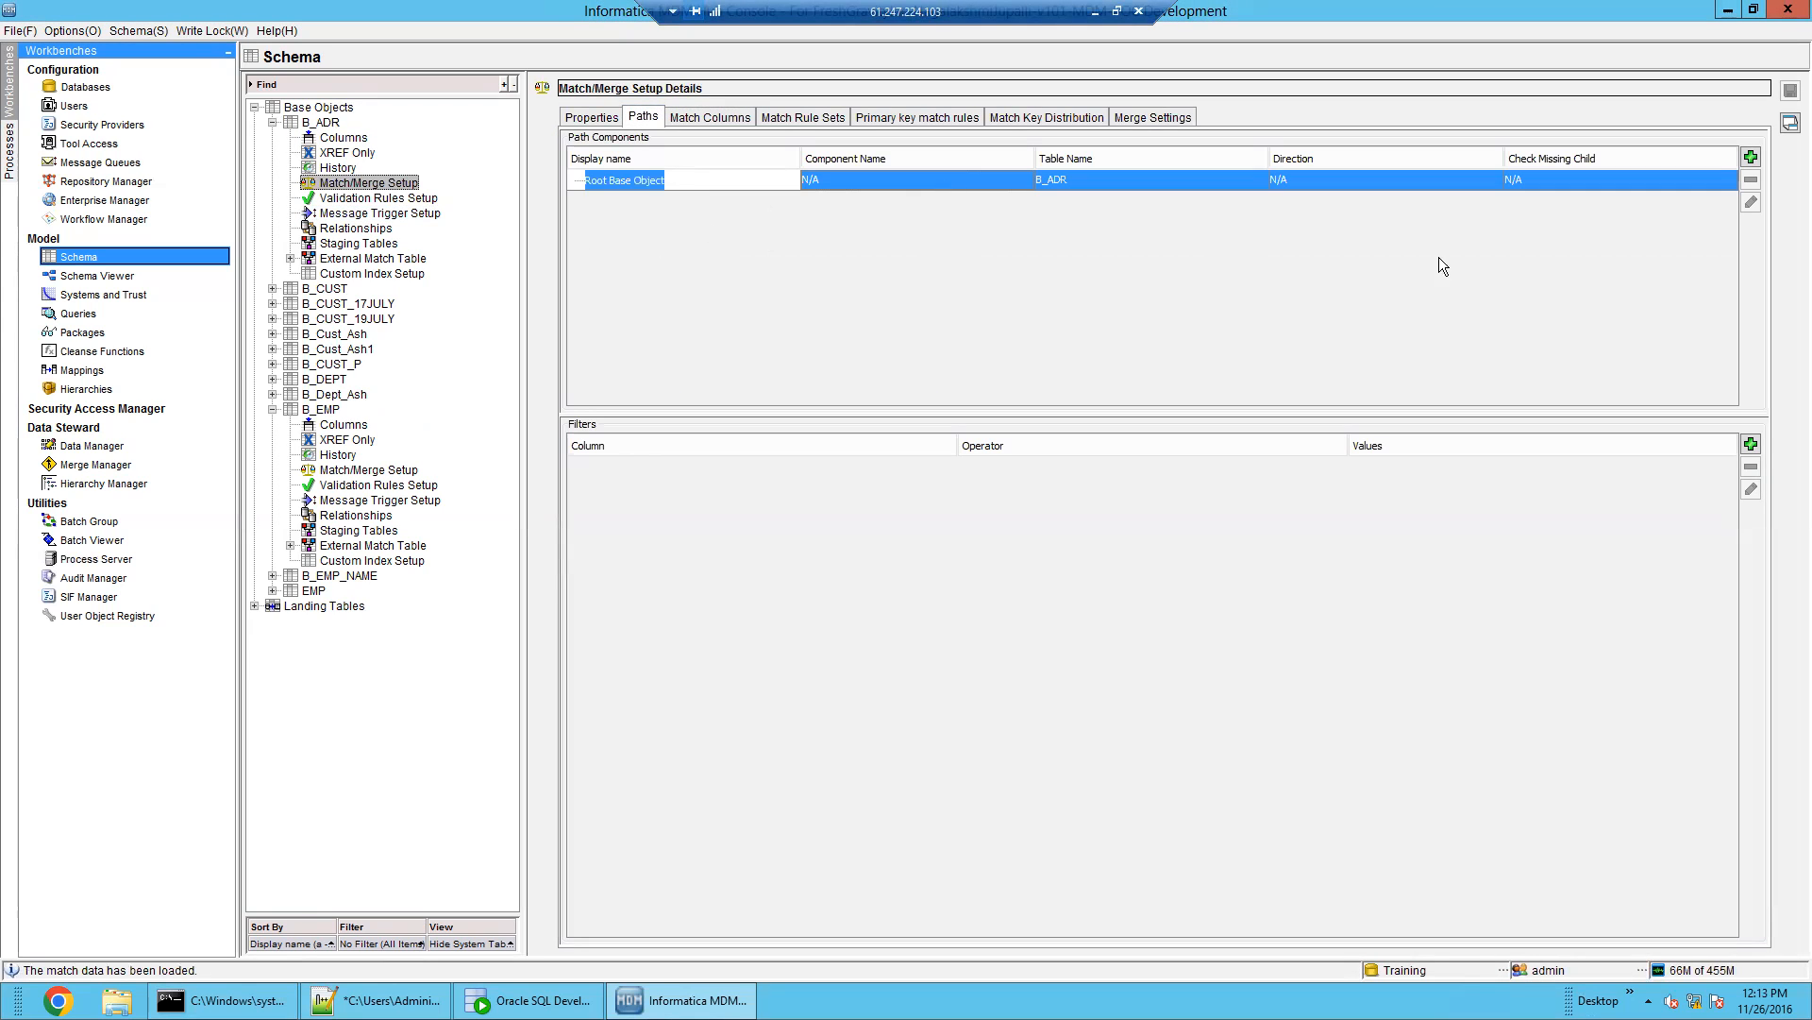
Add an ADR_TO_EMP path component linking B_ADR to child B_EMP
click(1751, 157)
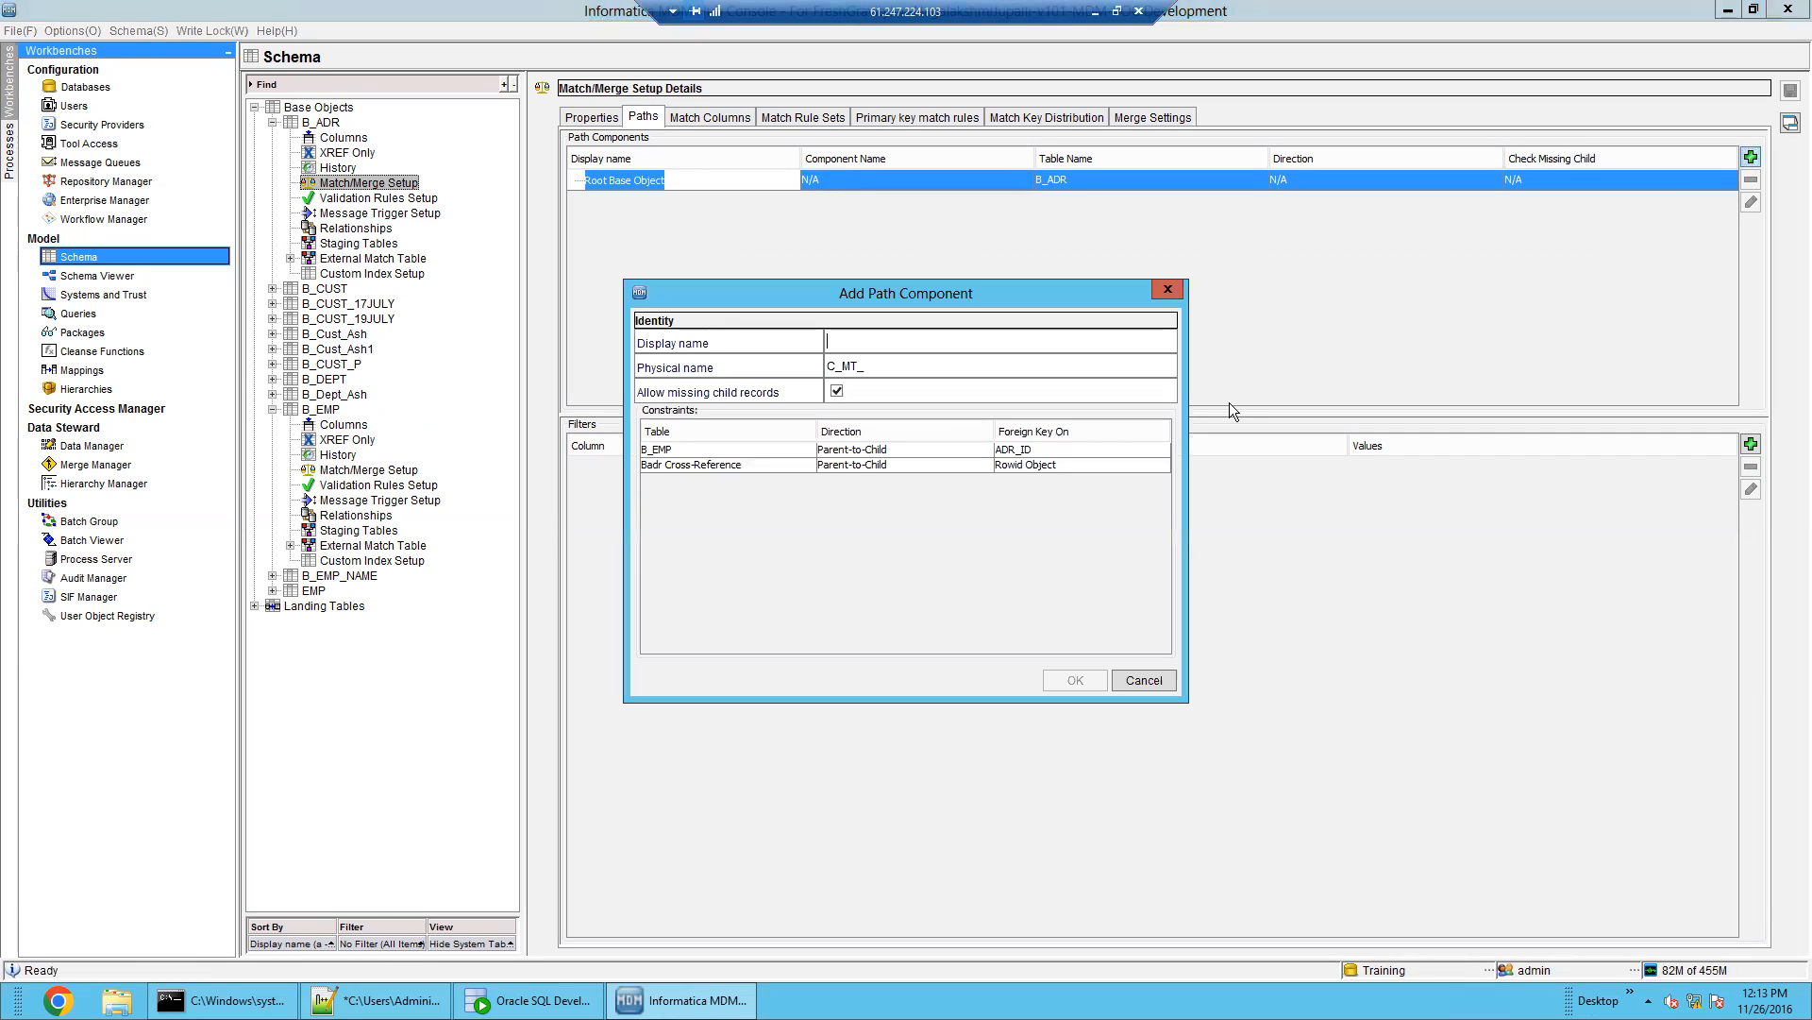
click(854, 450)
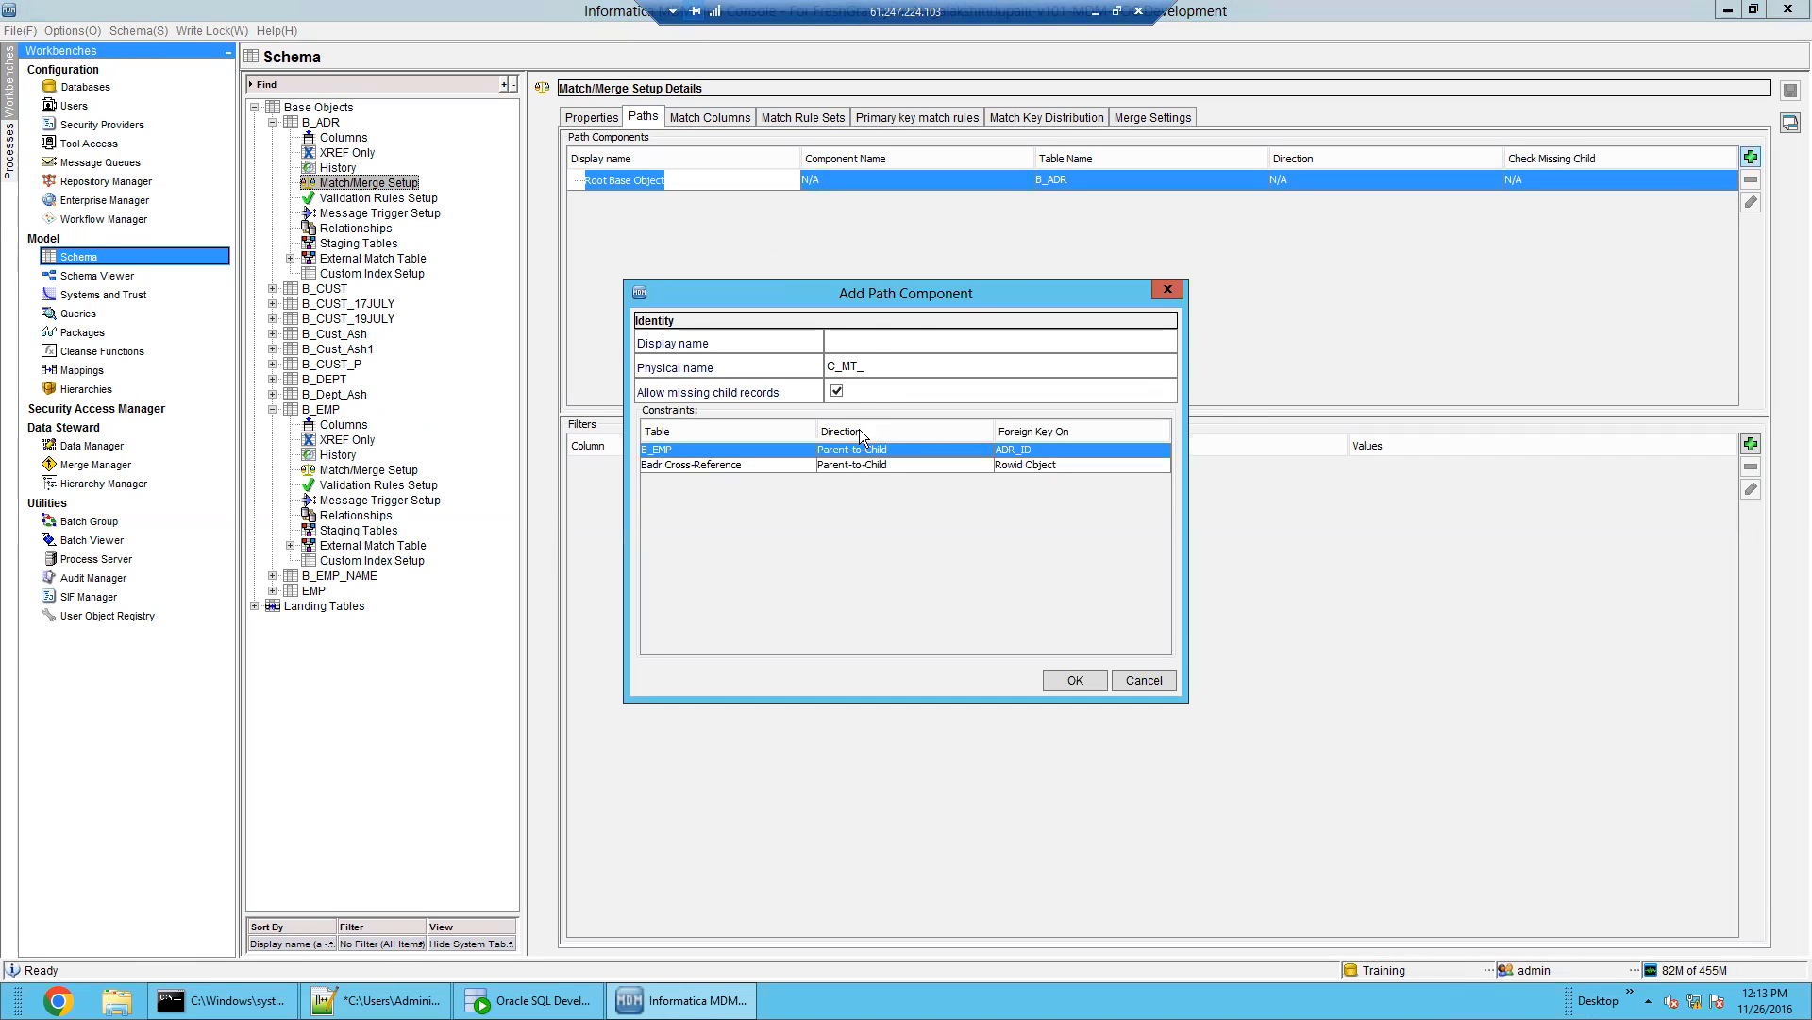
text(EMP T)
key(BackSpace)
key(BackSpace)
key(BackSpace)
text(ADR_TO_EMP)
click(949, 366)
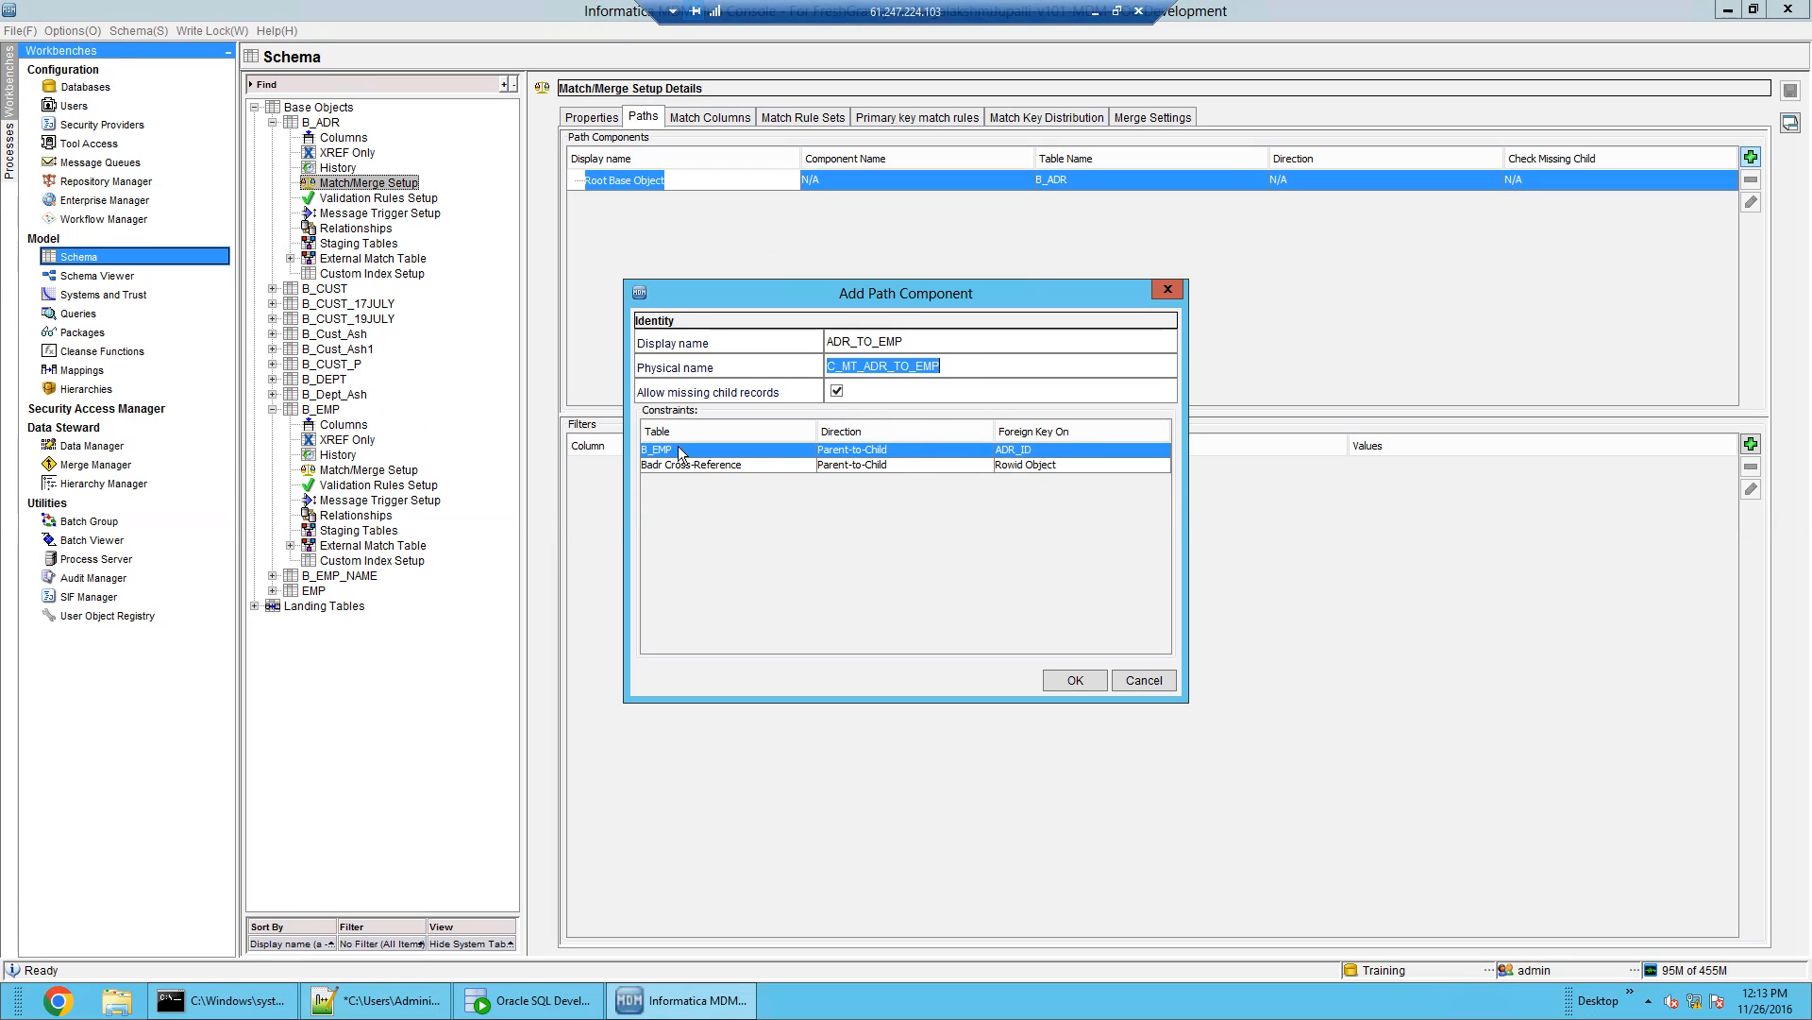
click(1070, 680)
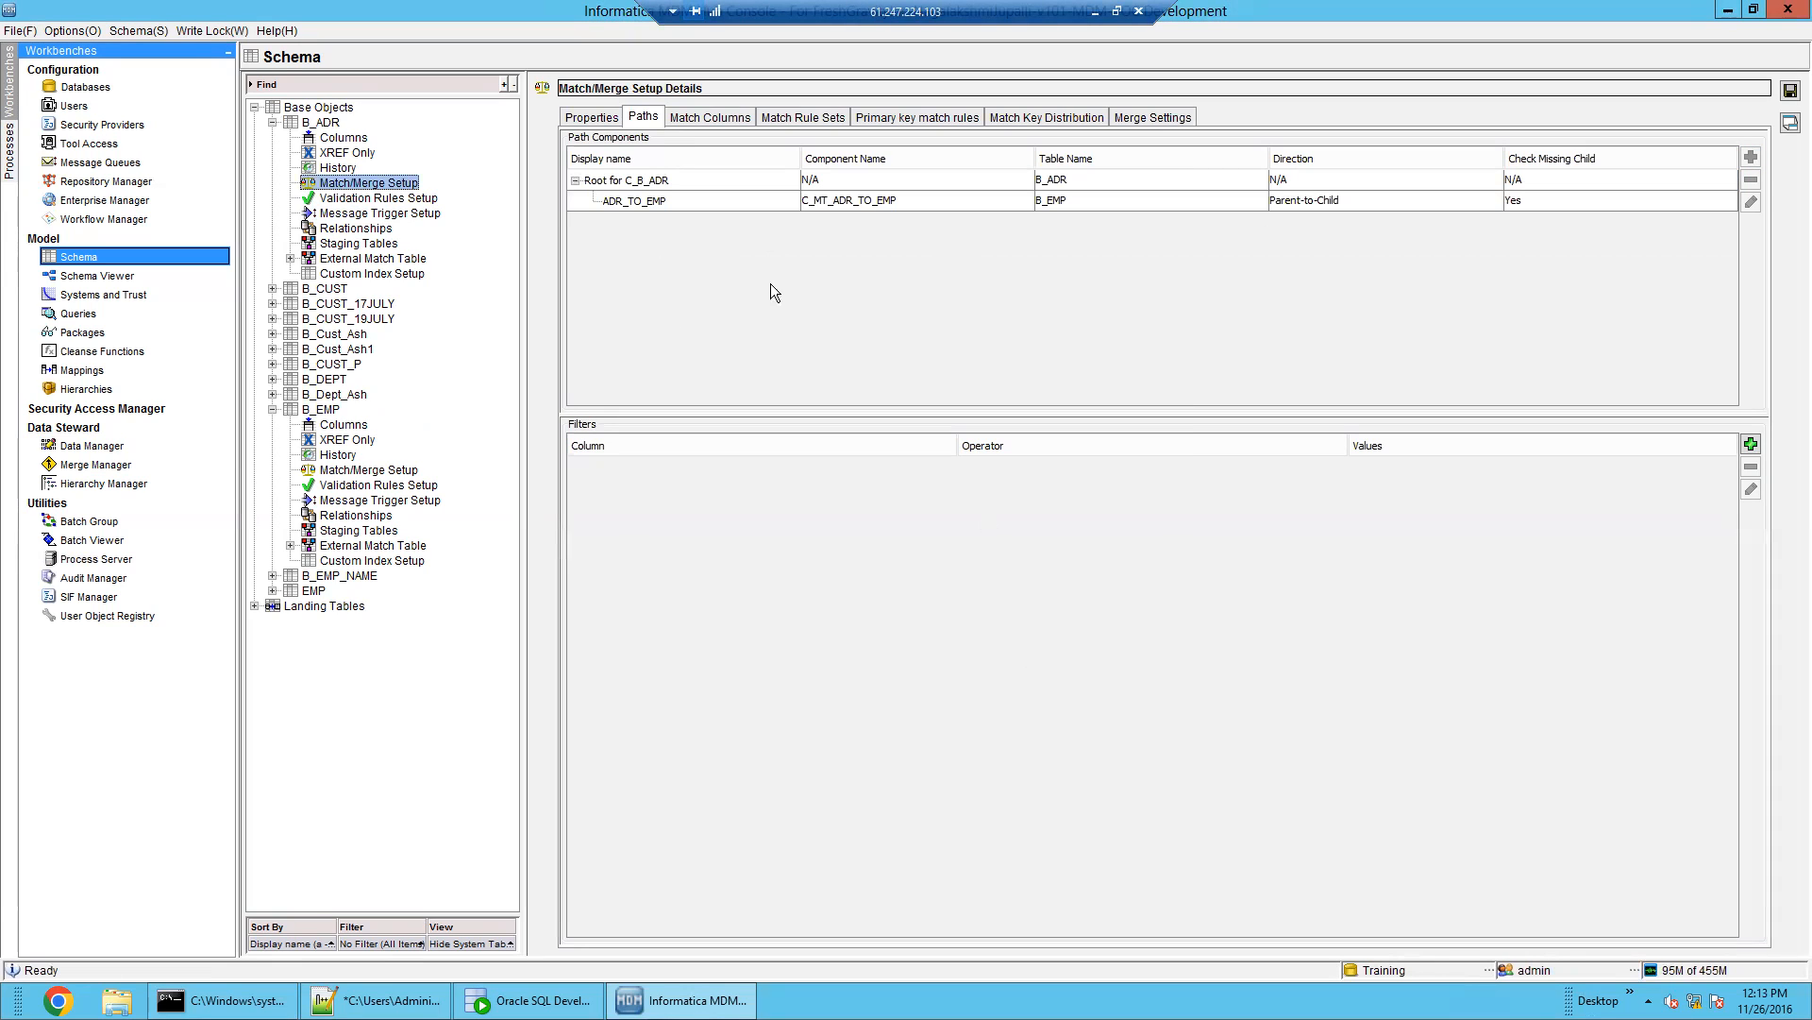
click(744, 198)
click(712, 117)
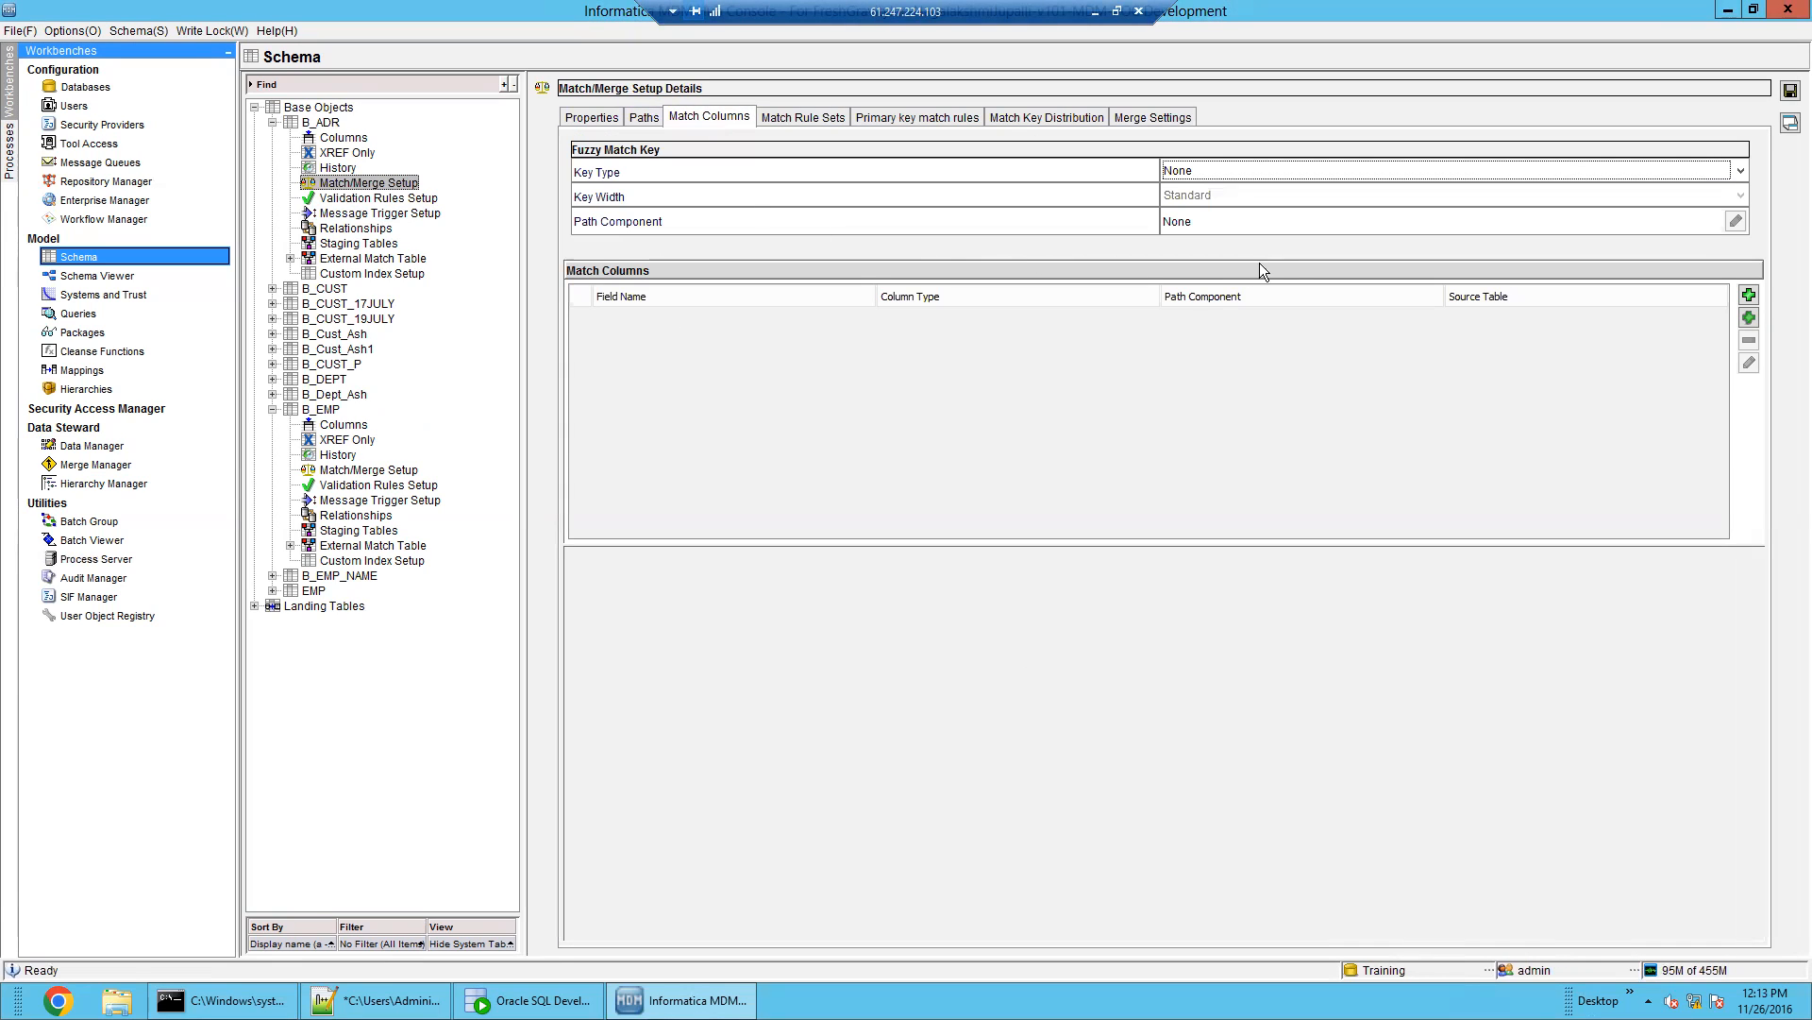
click(1749, 317)
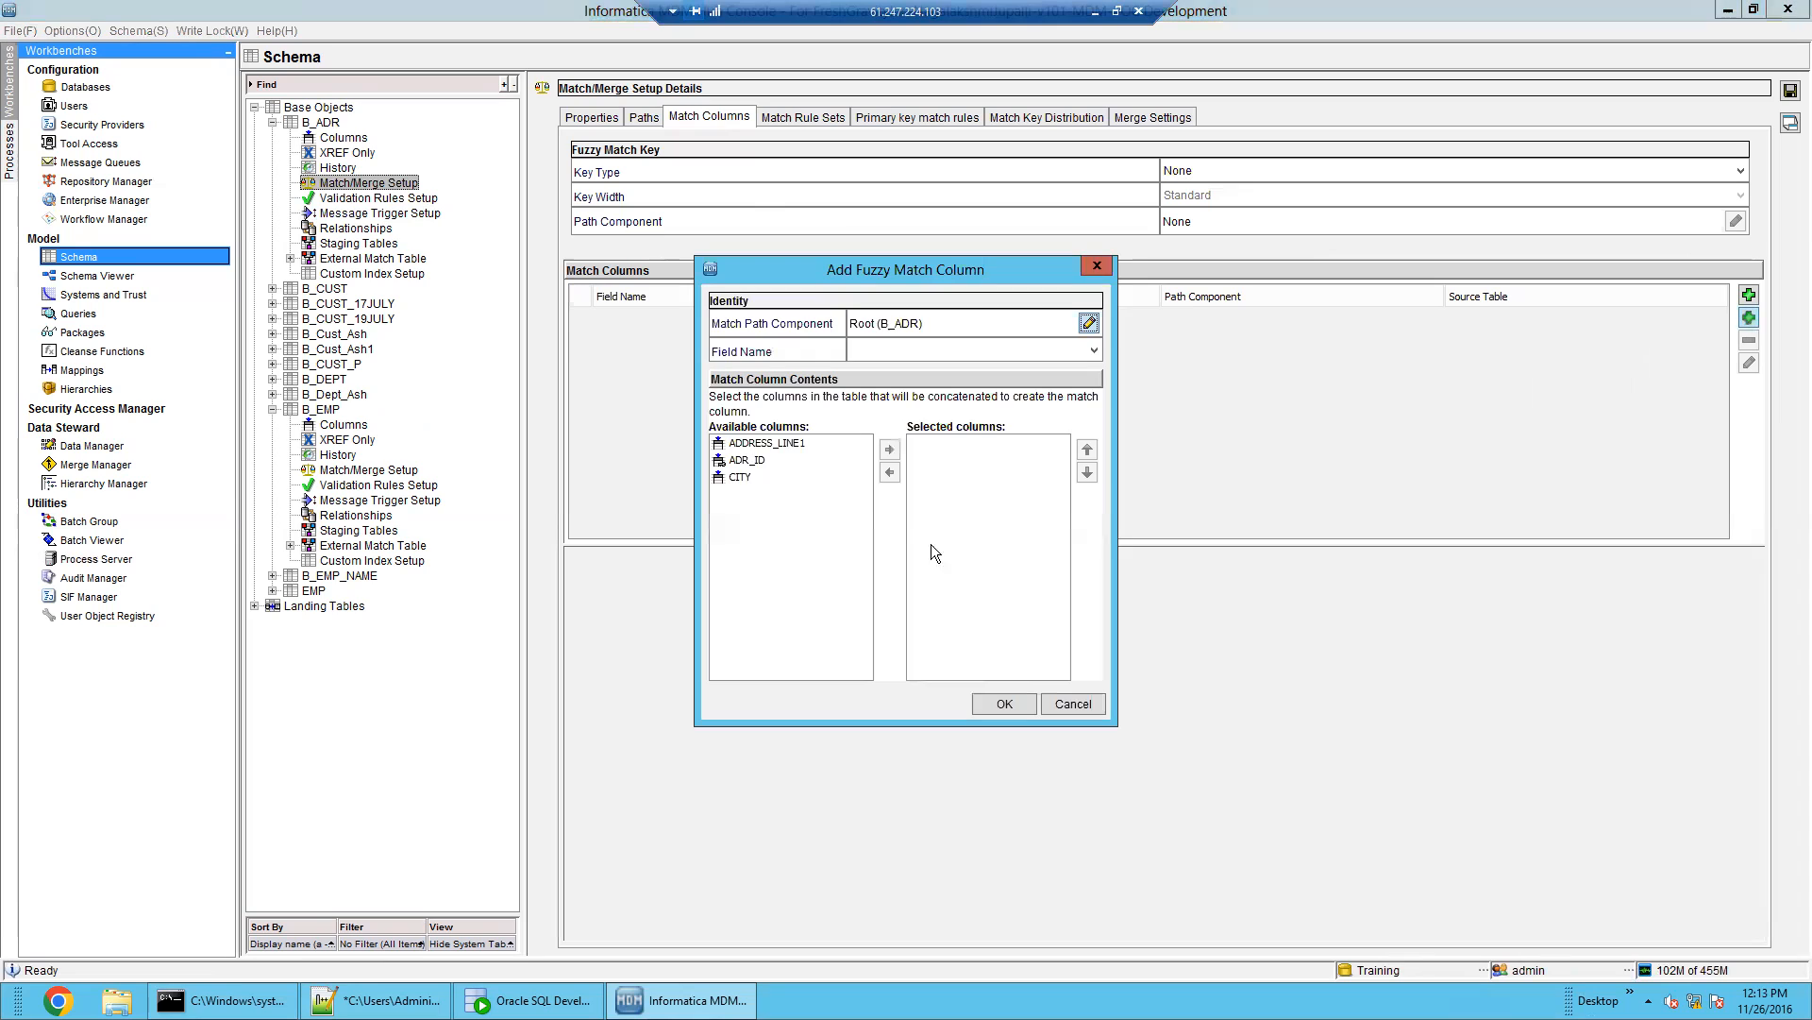
Create the fuzzy Address_Part1 match column on ADDRESS_LINE1 for B_ADR and save
click(800, 444)
click(889, 449)
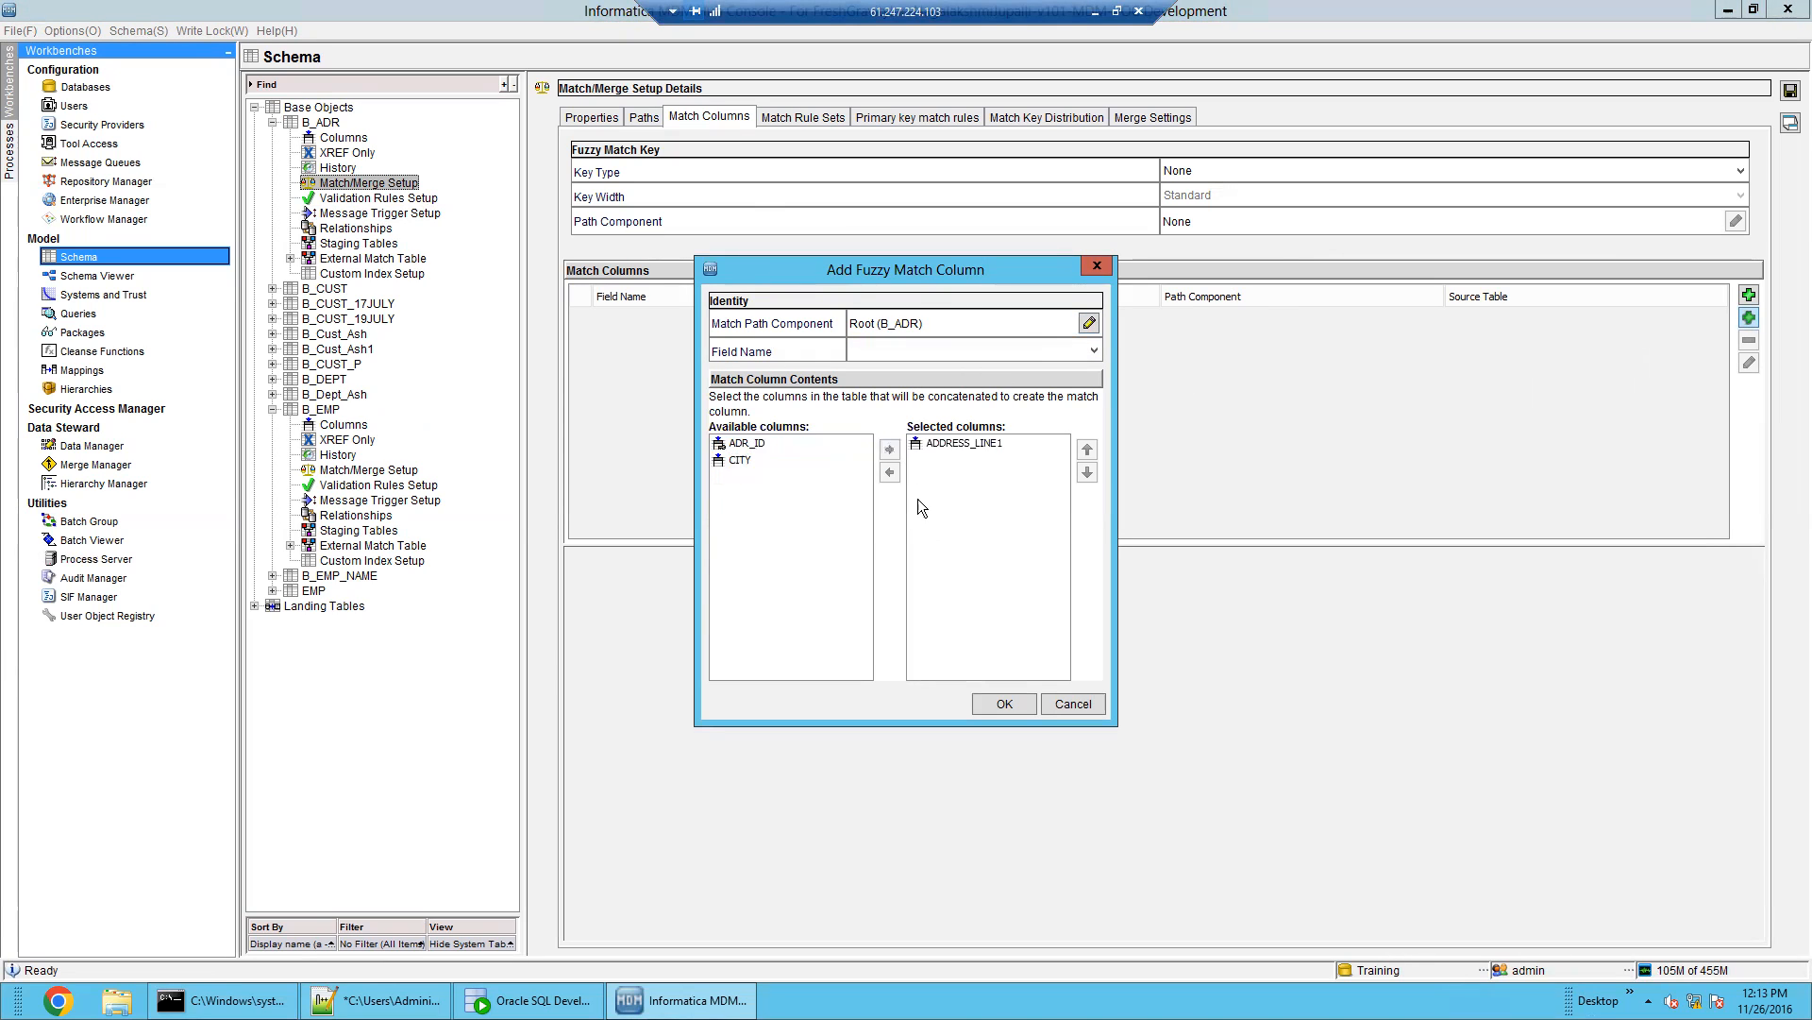
click(1005, 703)
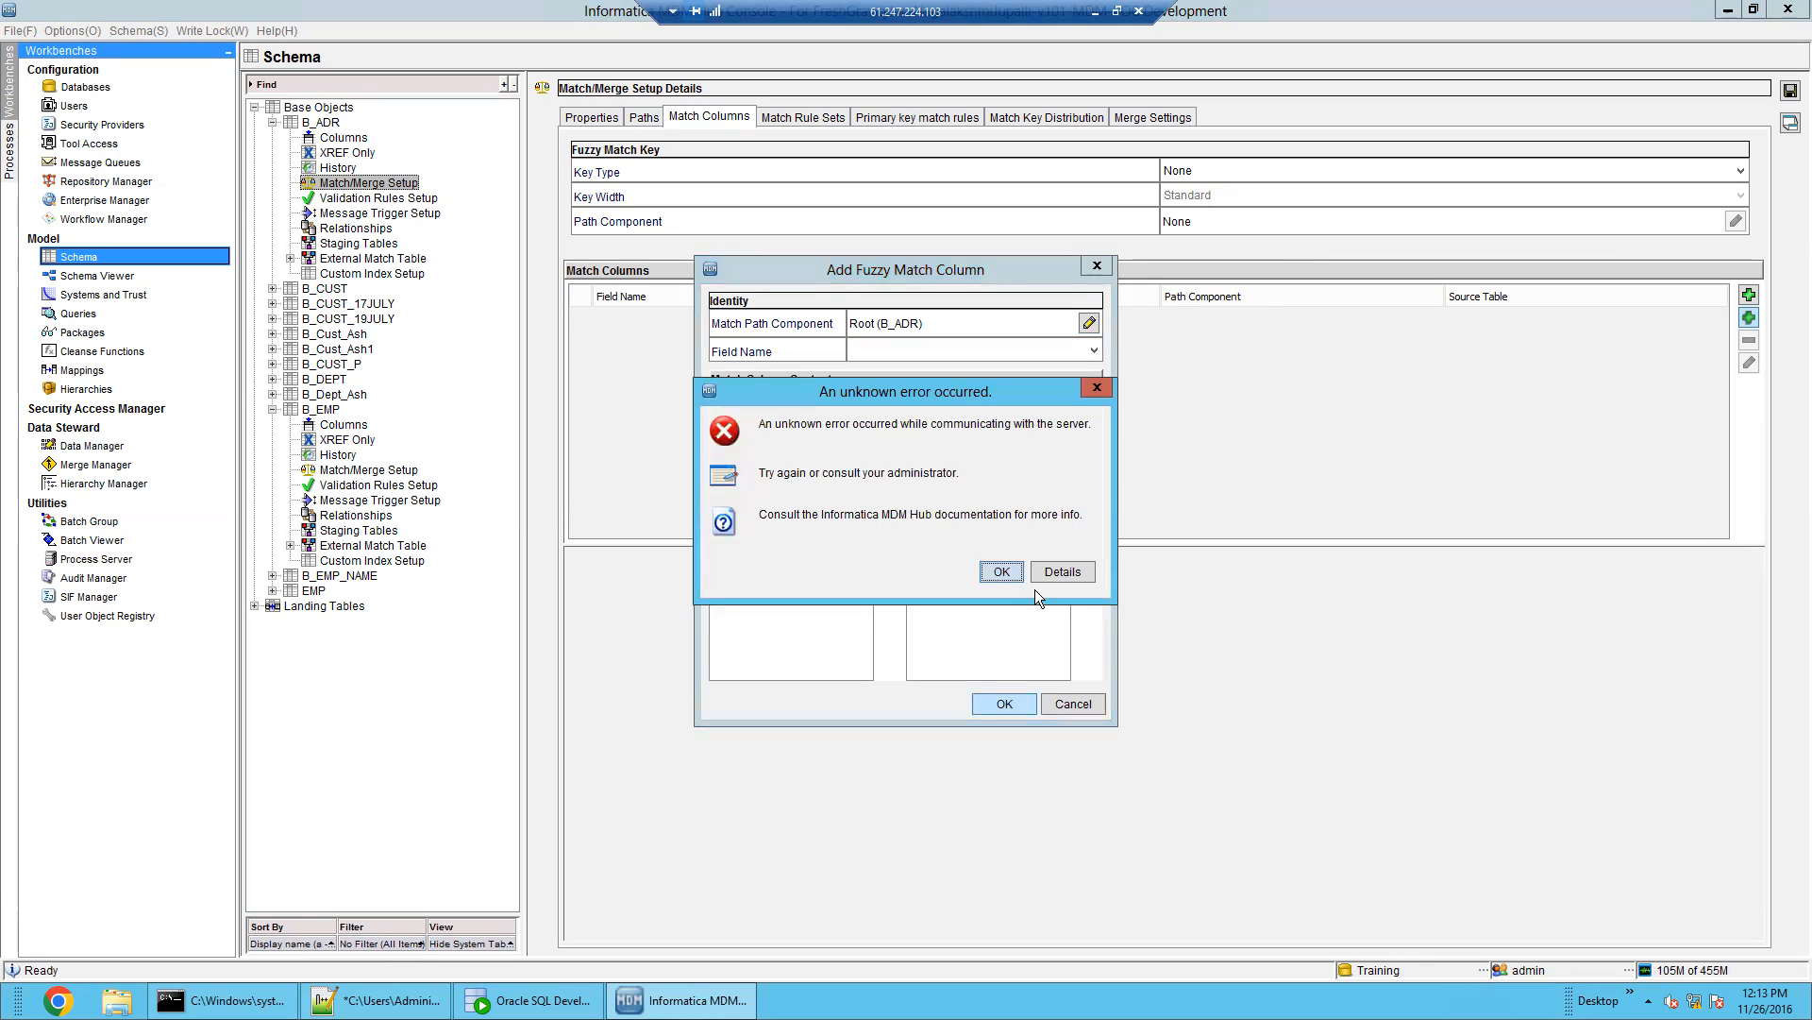
click(1003, 571)
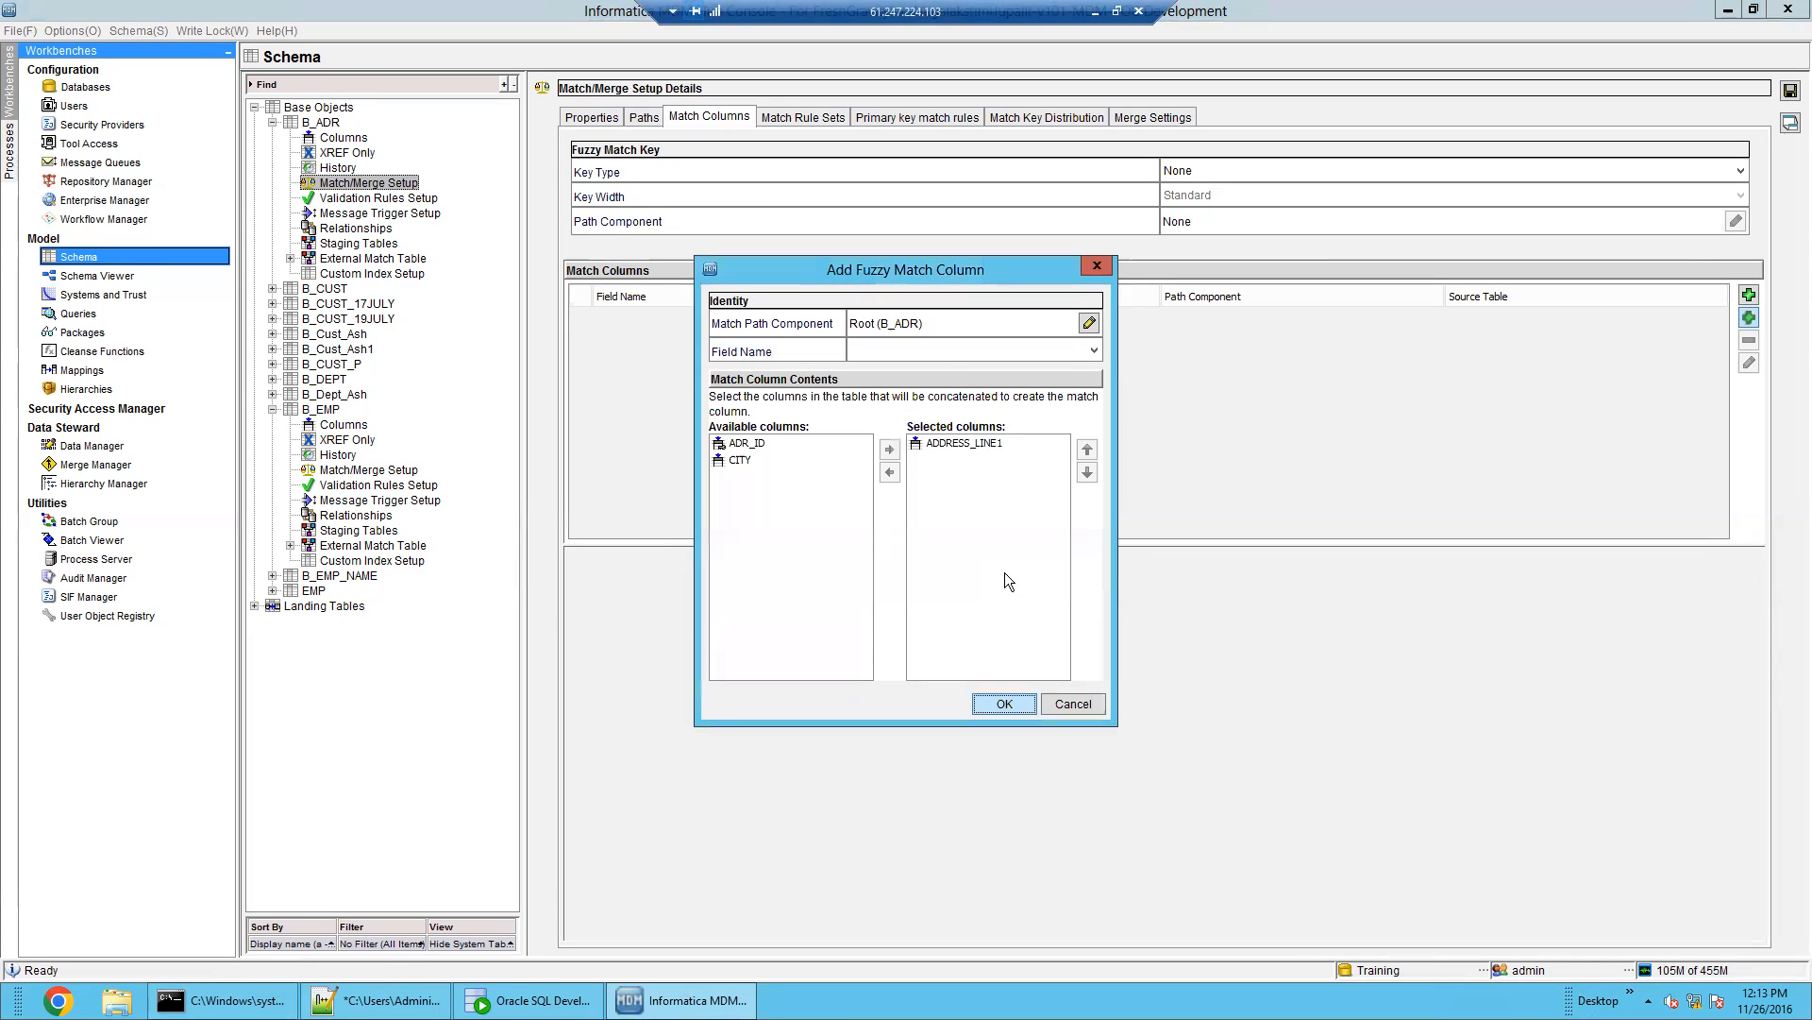
click(1095, 353)
click(1046, 410)
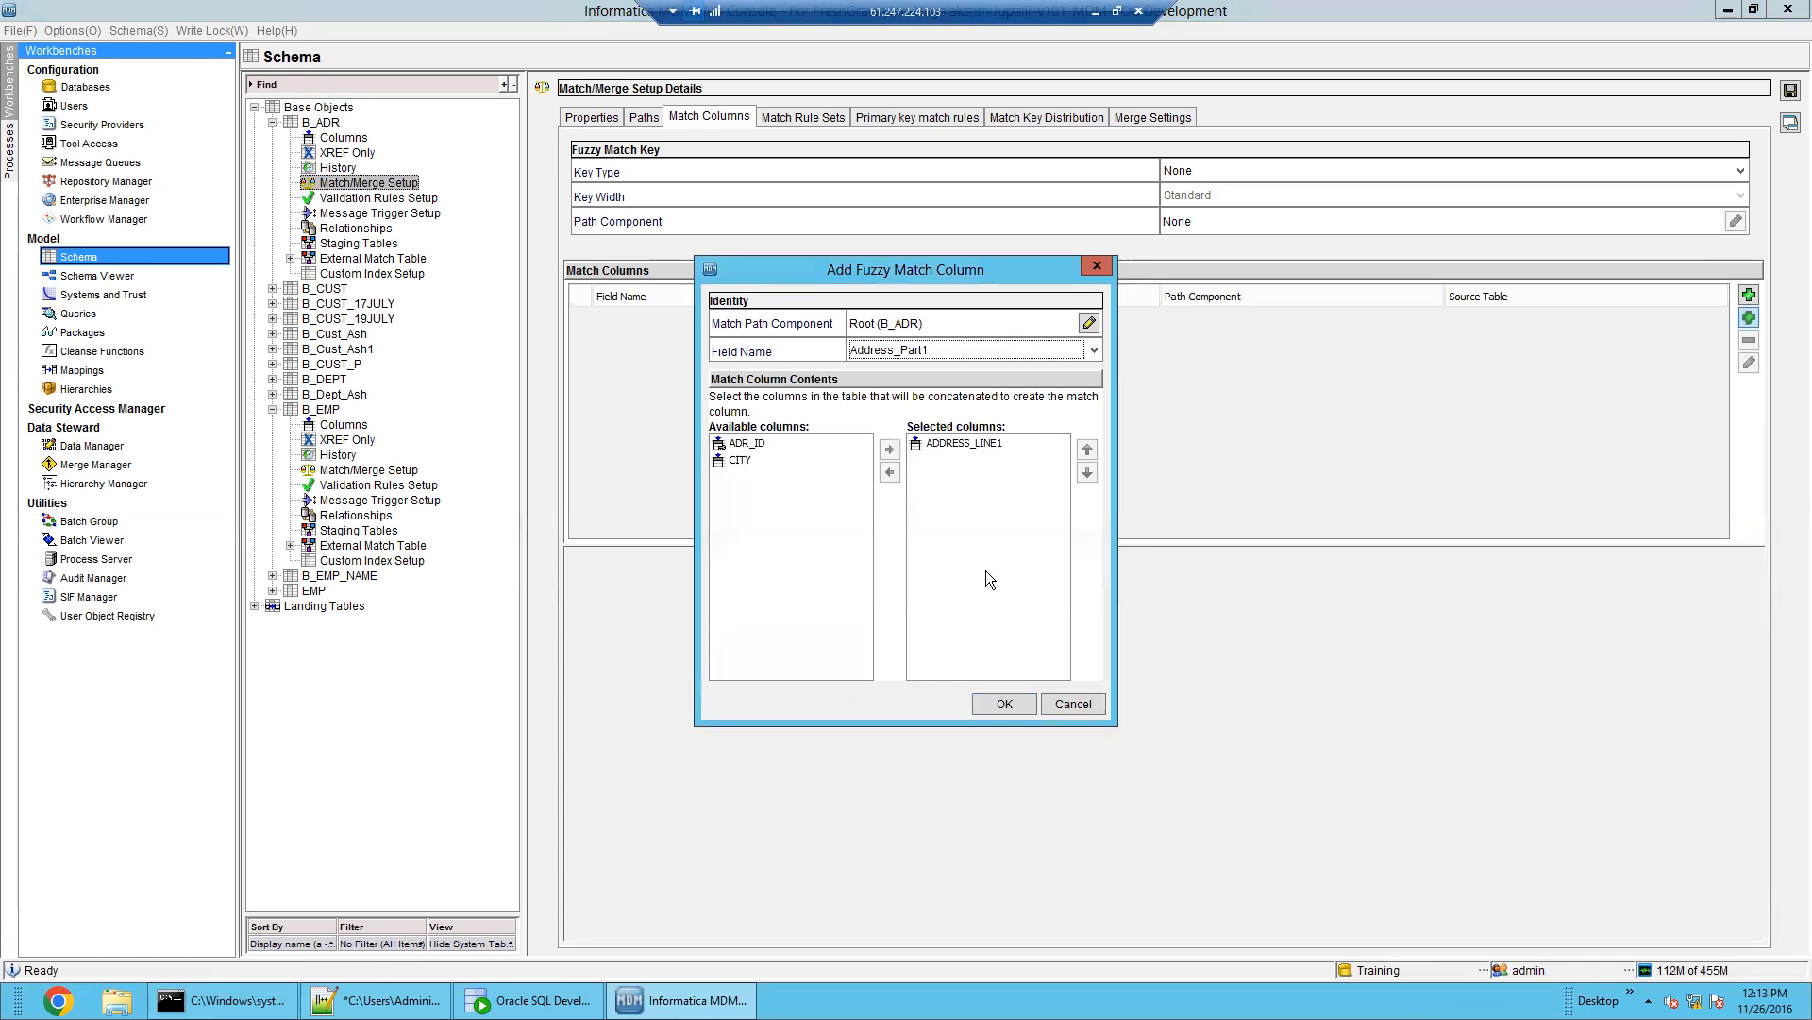
click(997, 702)
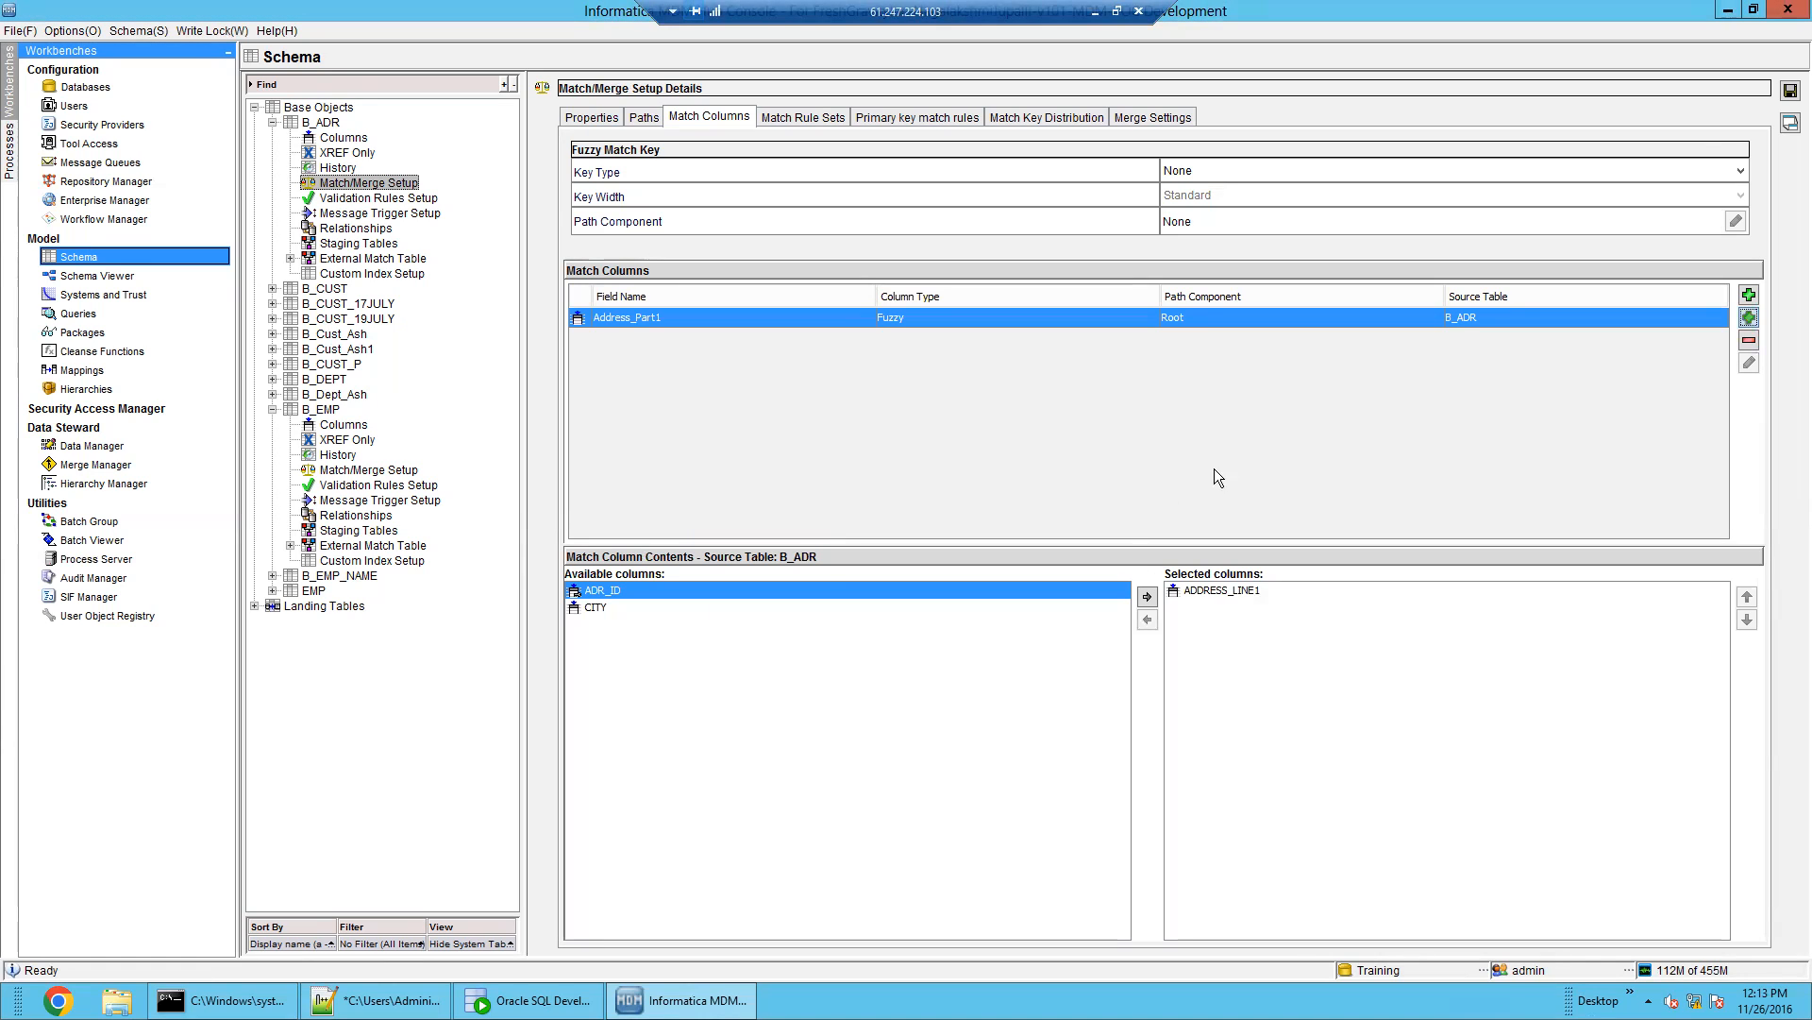
click(1790, 92)
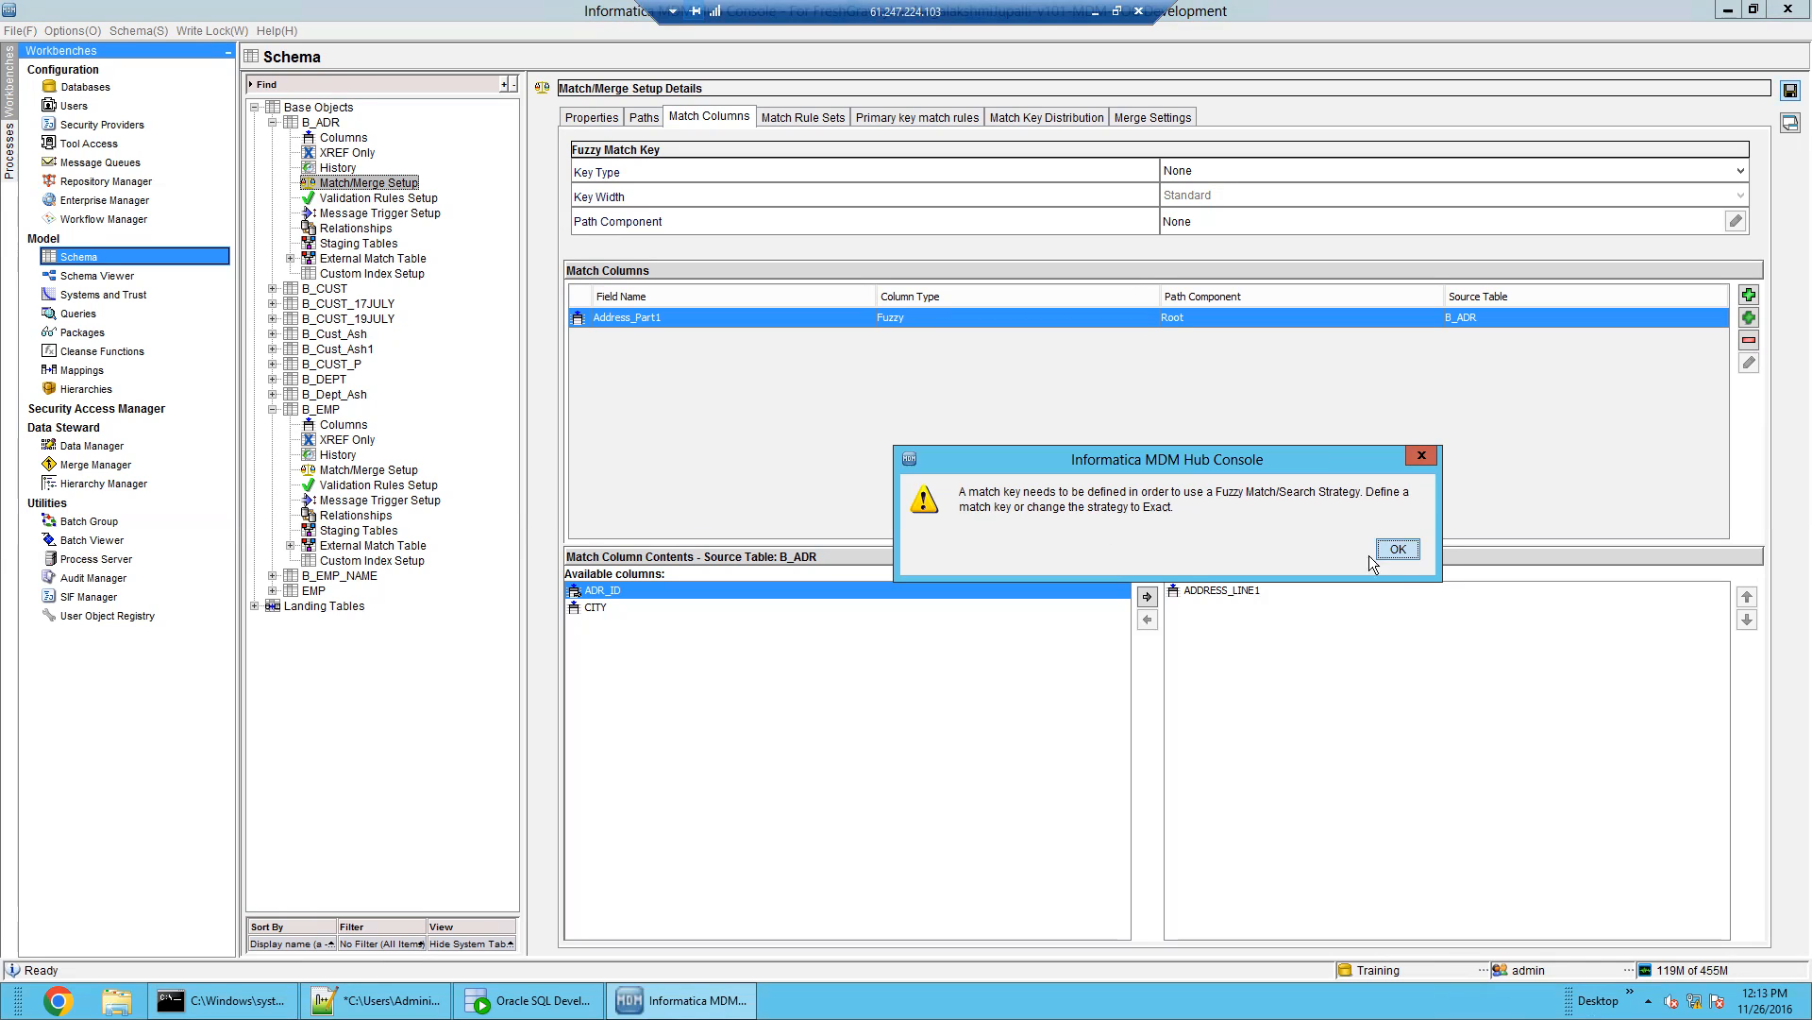
click(1412, 548)
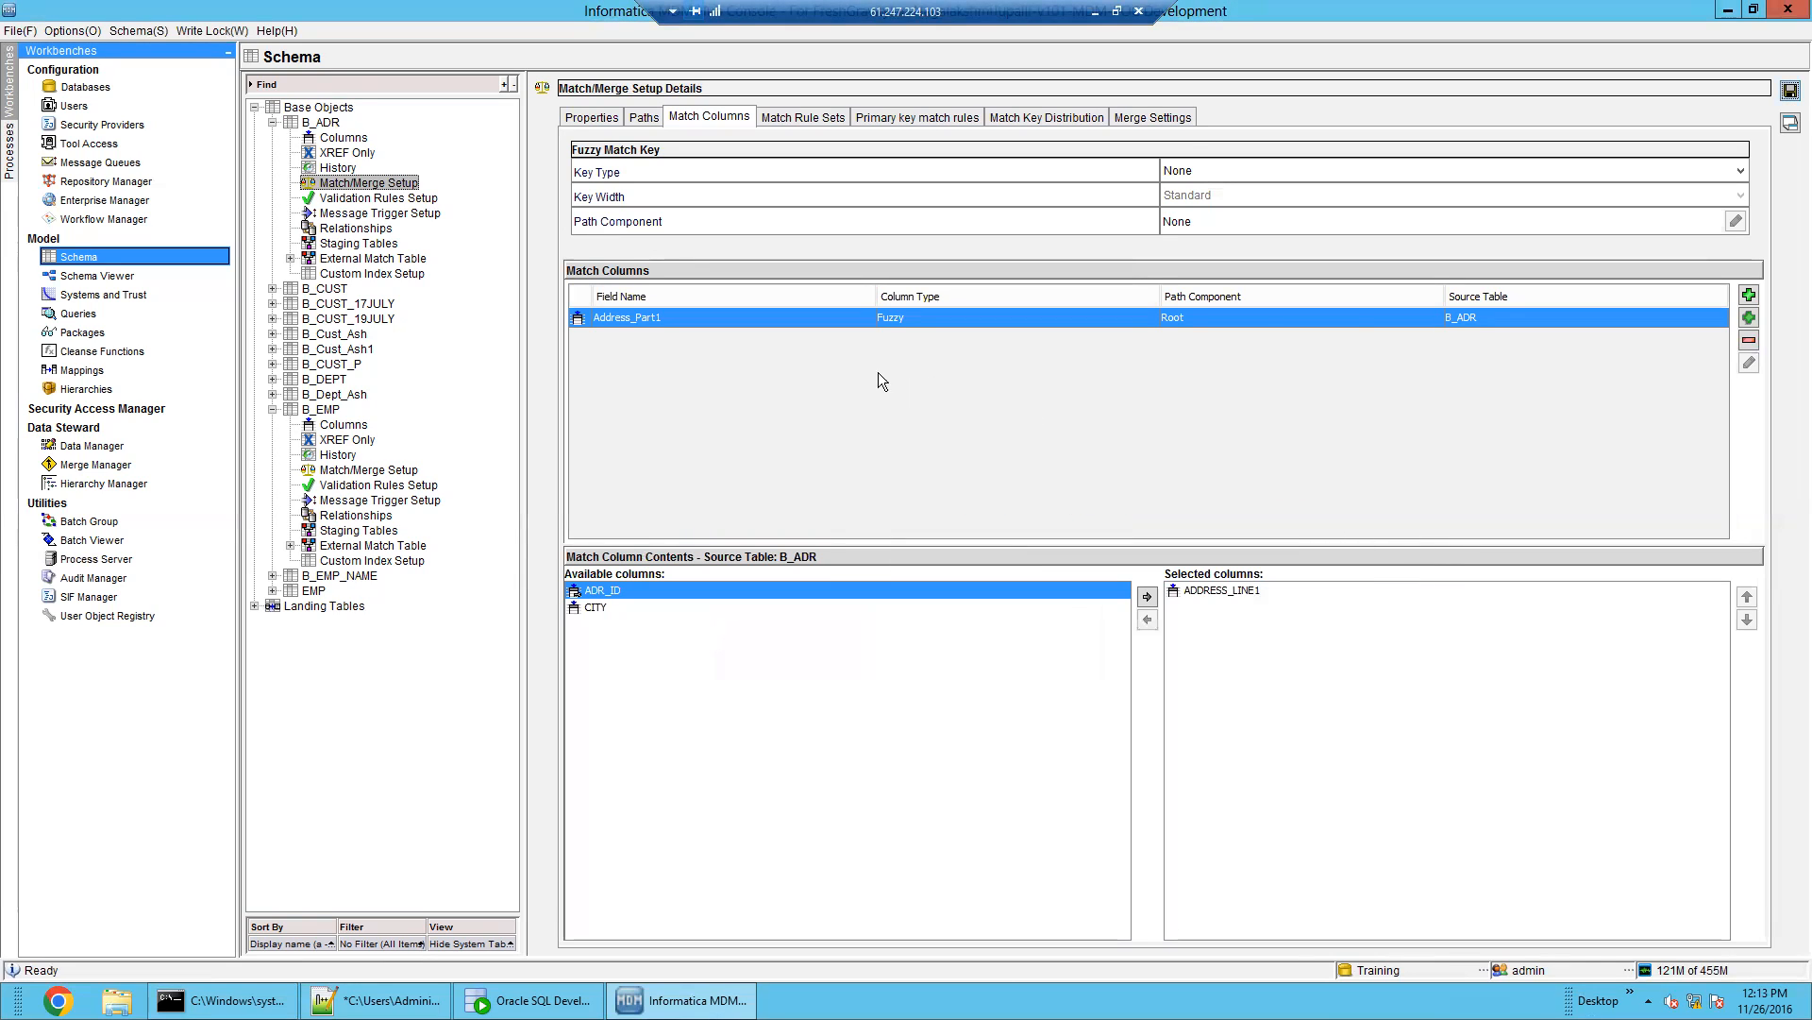
Create the exact EX_CITY match column from CITY on B_ADR and save
click(1749, 295)
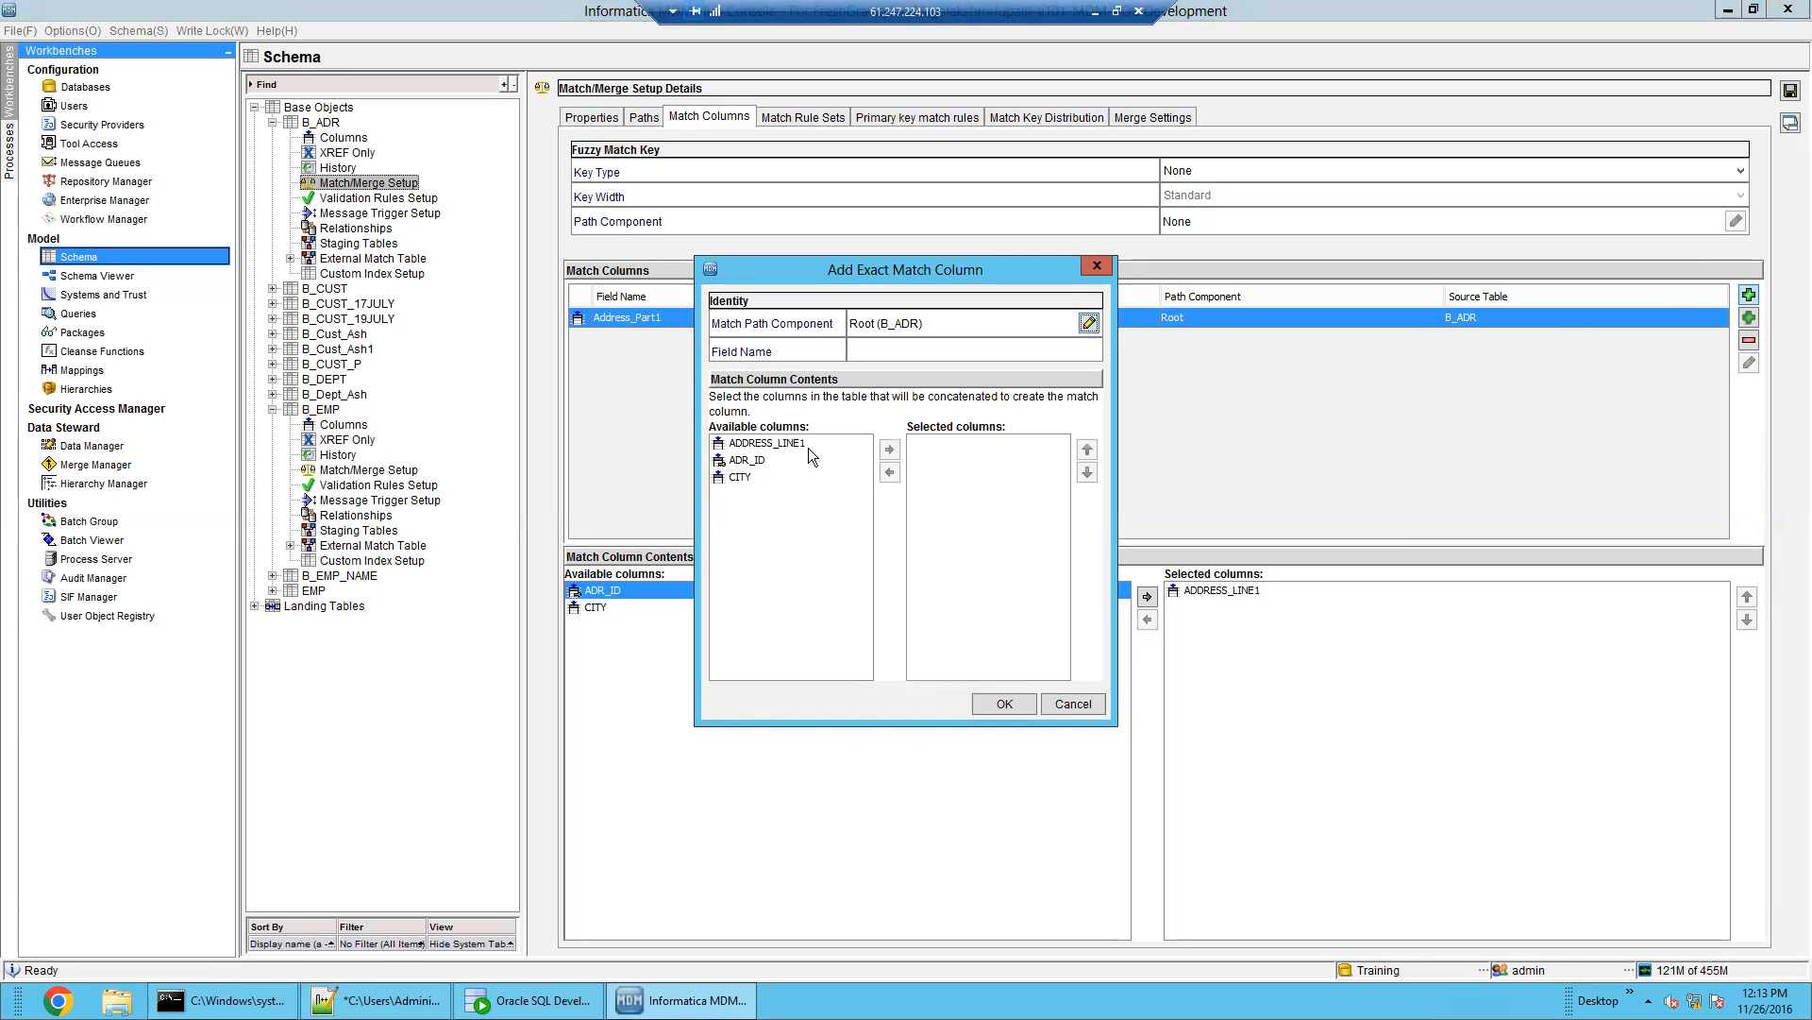
click(761, 463)
click(750, 477)
click(889, 450)
click(972, 349)
text(EX_CITY)
click(1011, 707)
click(1790, 90)
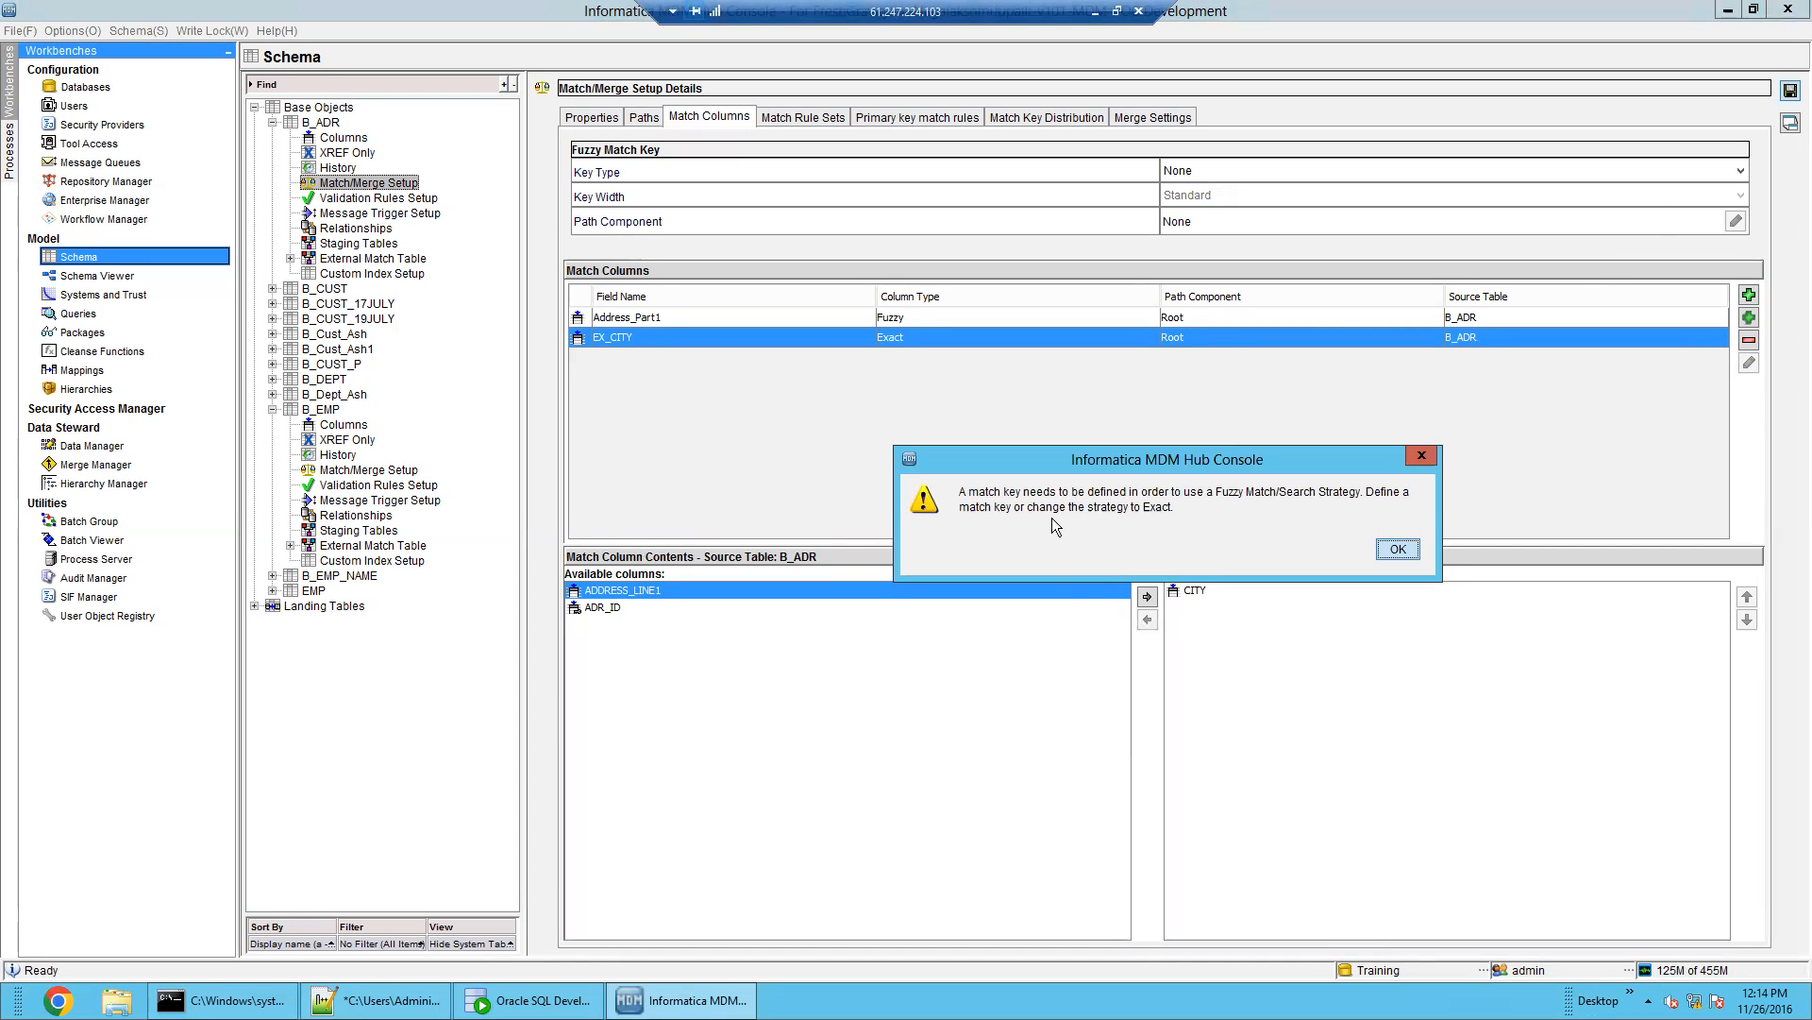
click(1402, 548)
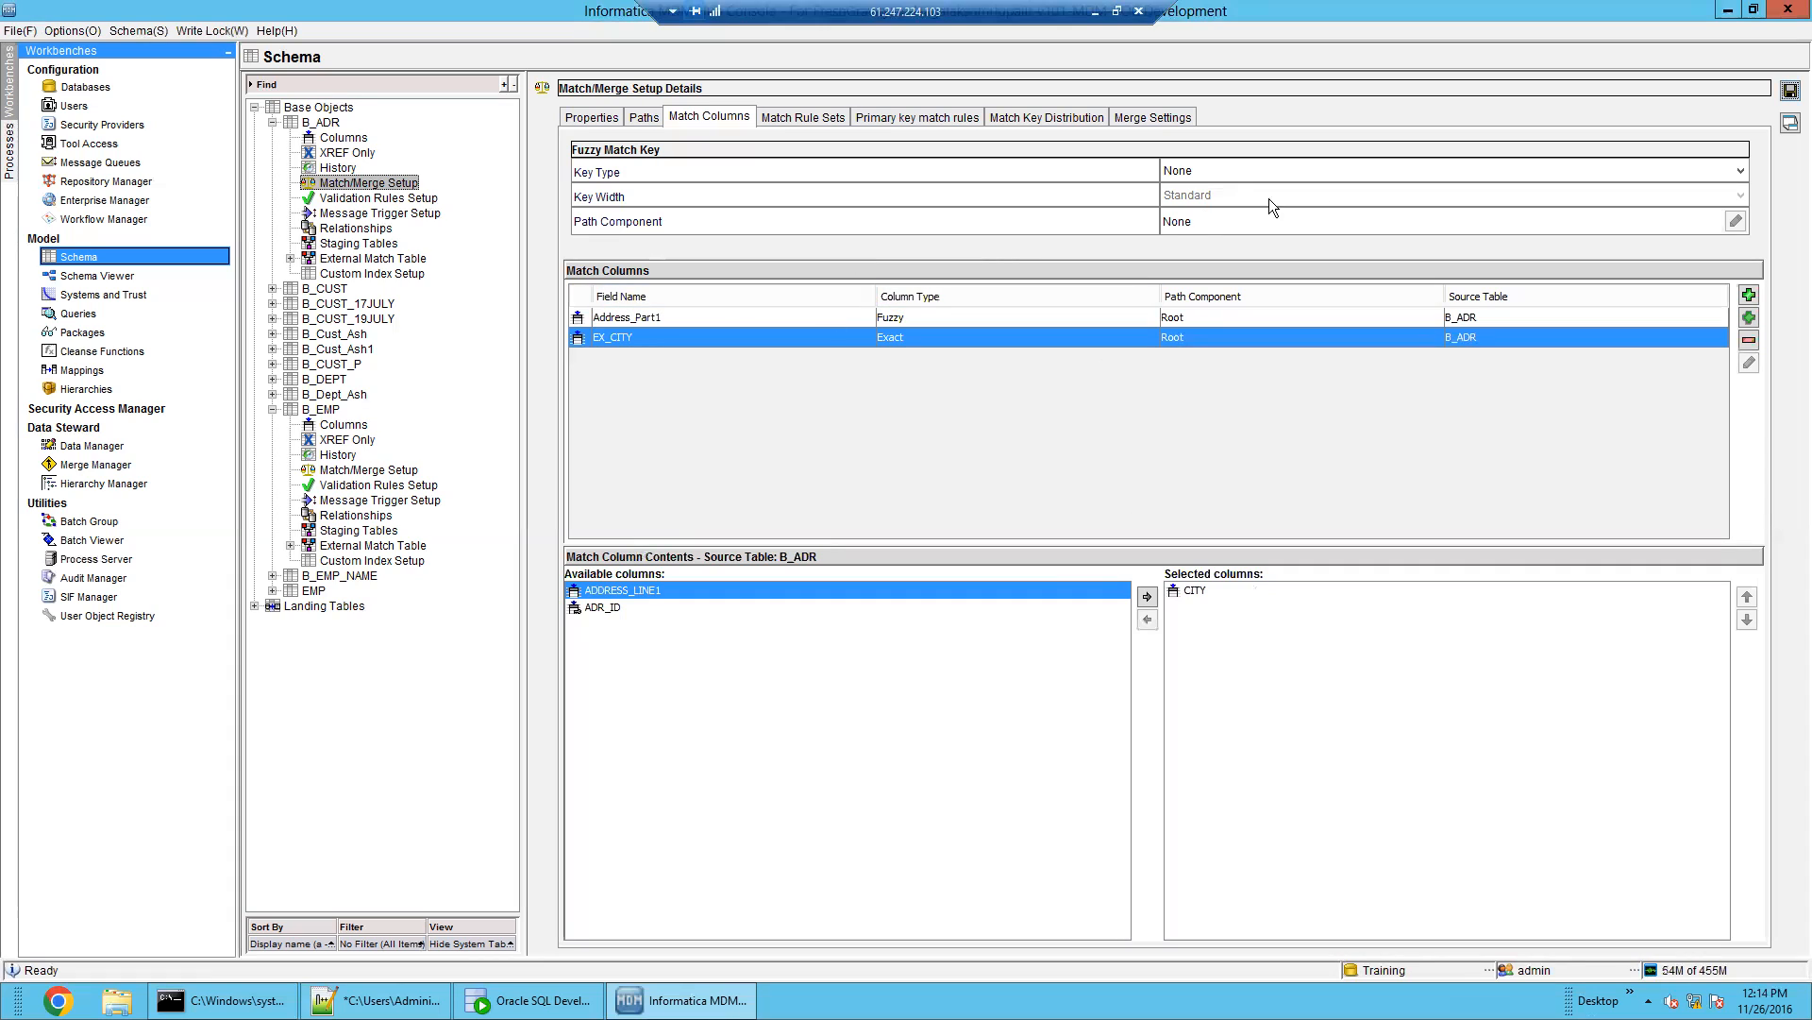
Try out B_ADR fuzzy match key types, including Person Name and Address Part1
click(1345, 173)
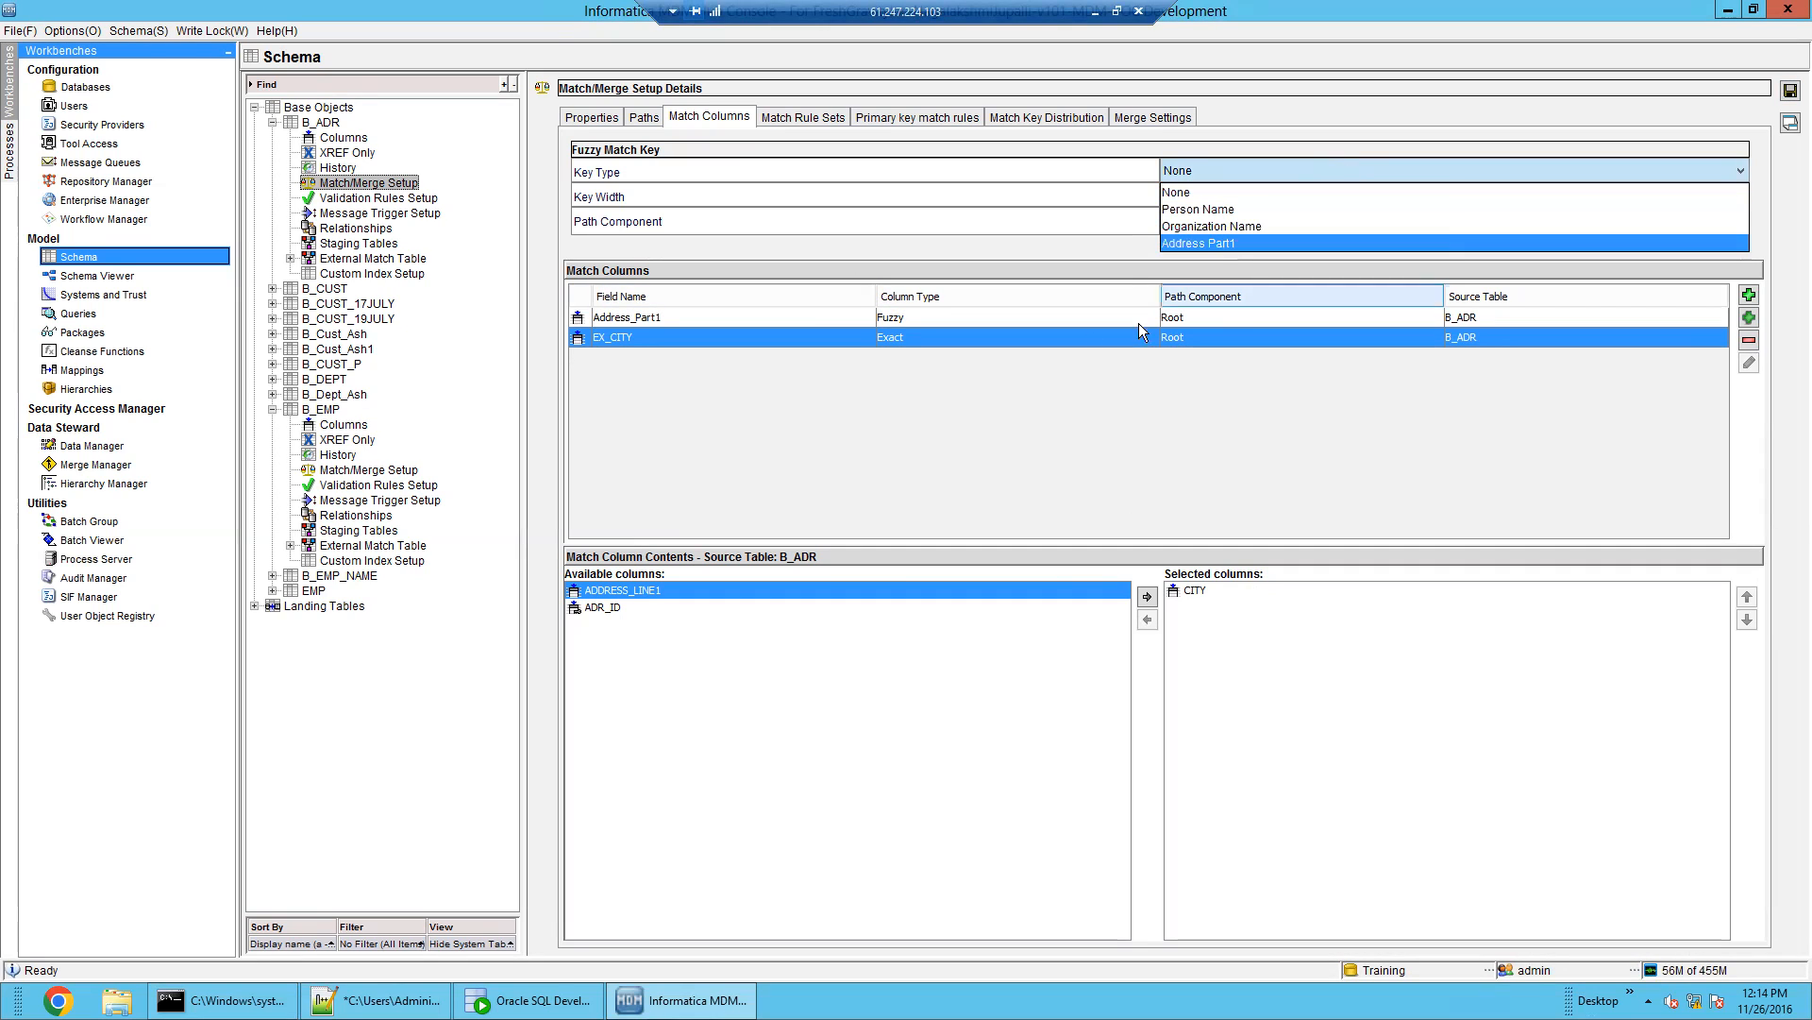
click(1086, 321)
click(1091, 318)
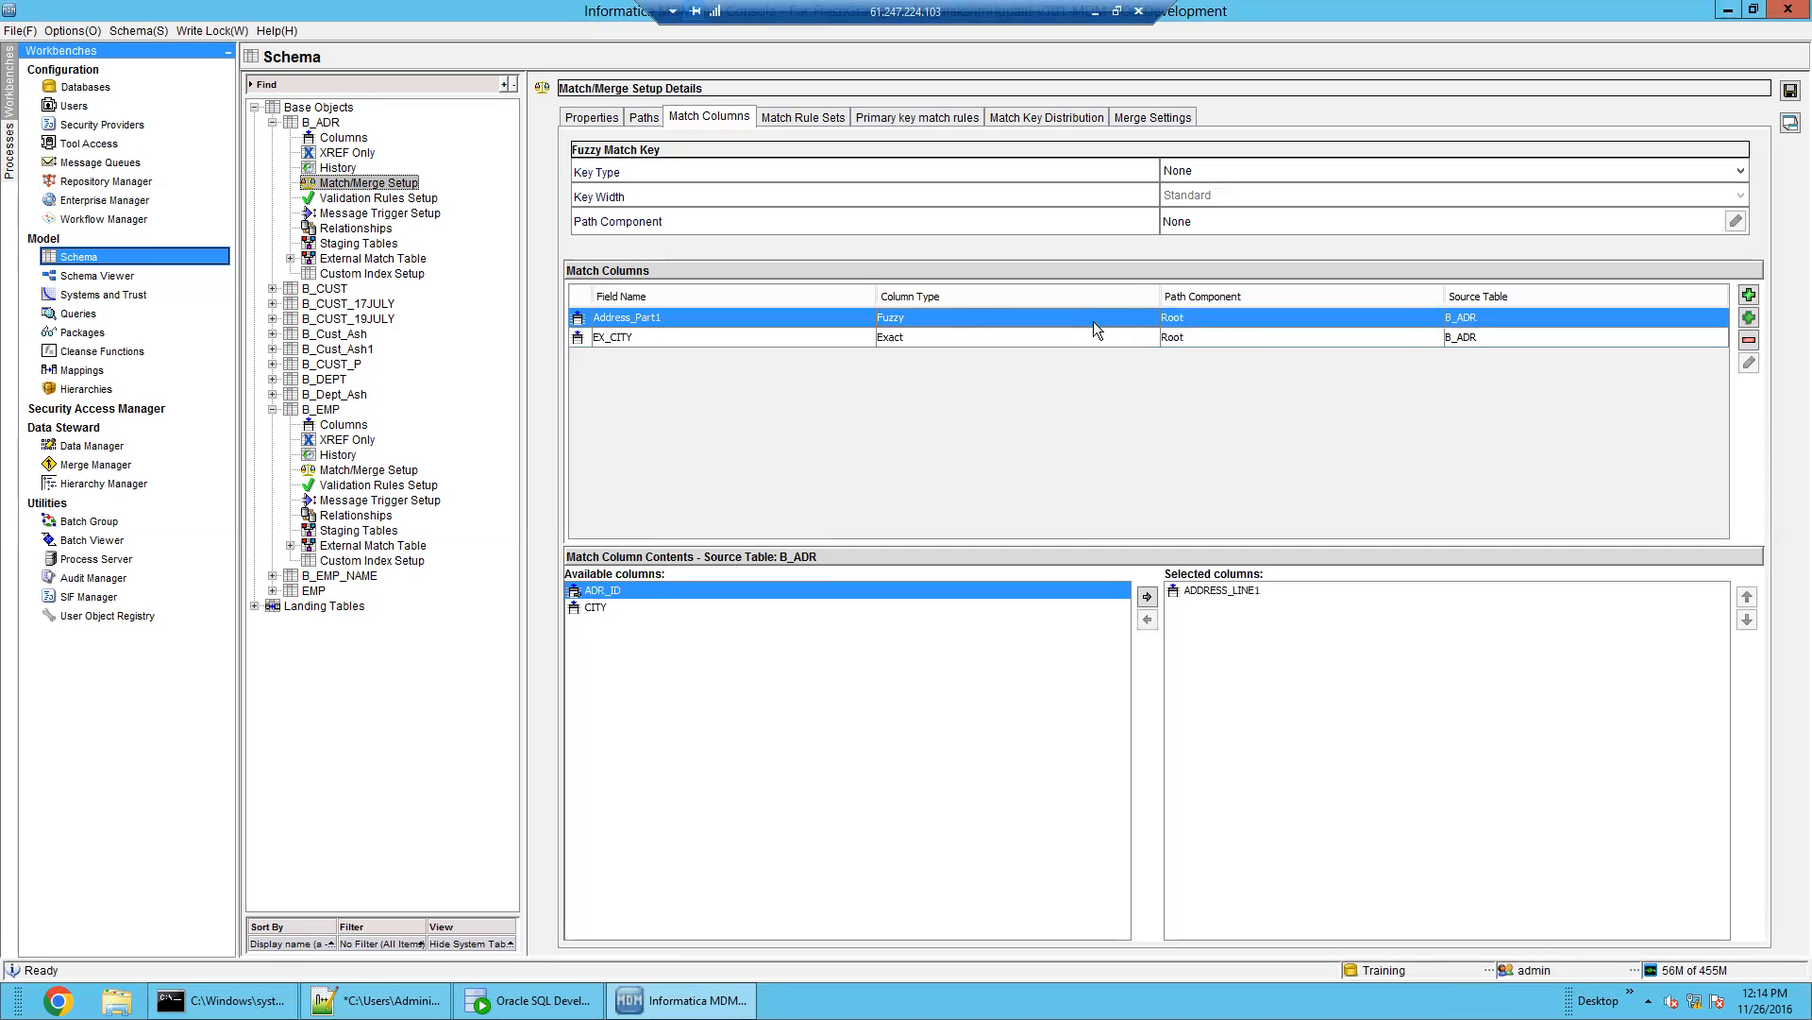
click(1292, 168)
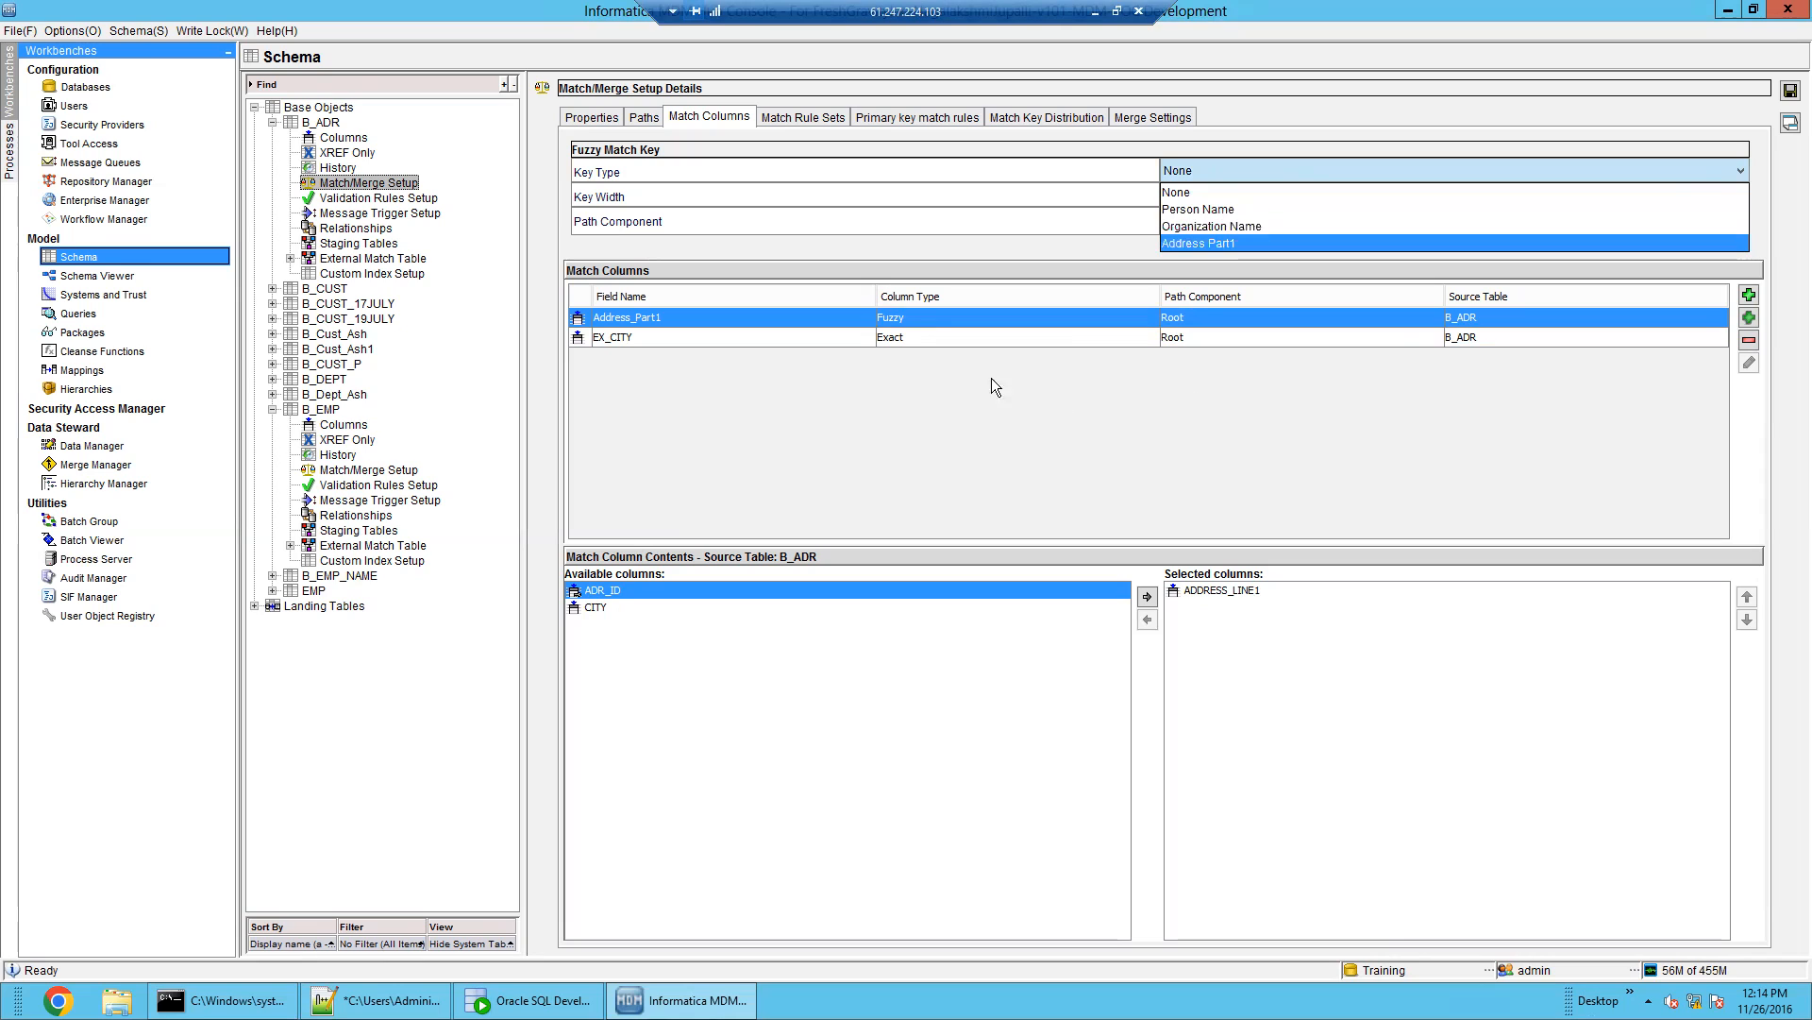
click(910, 336)
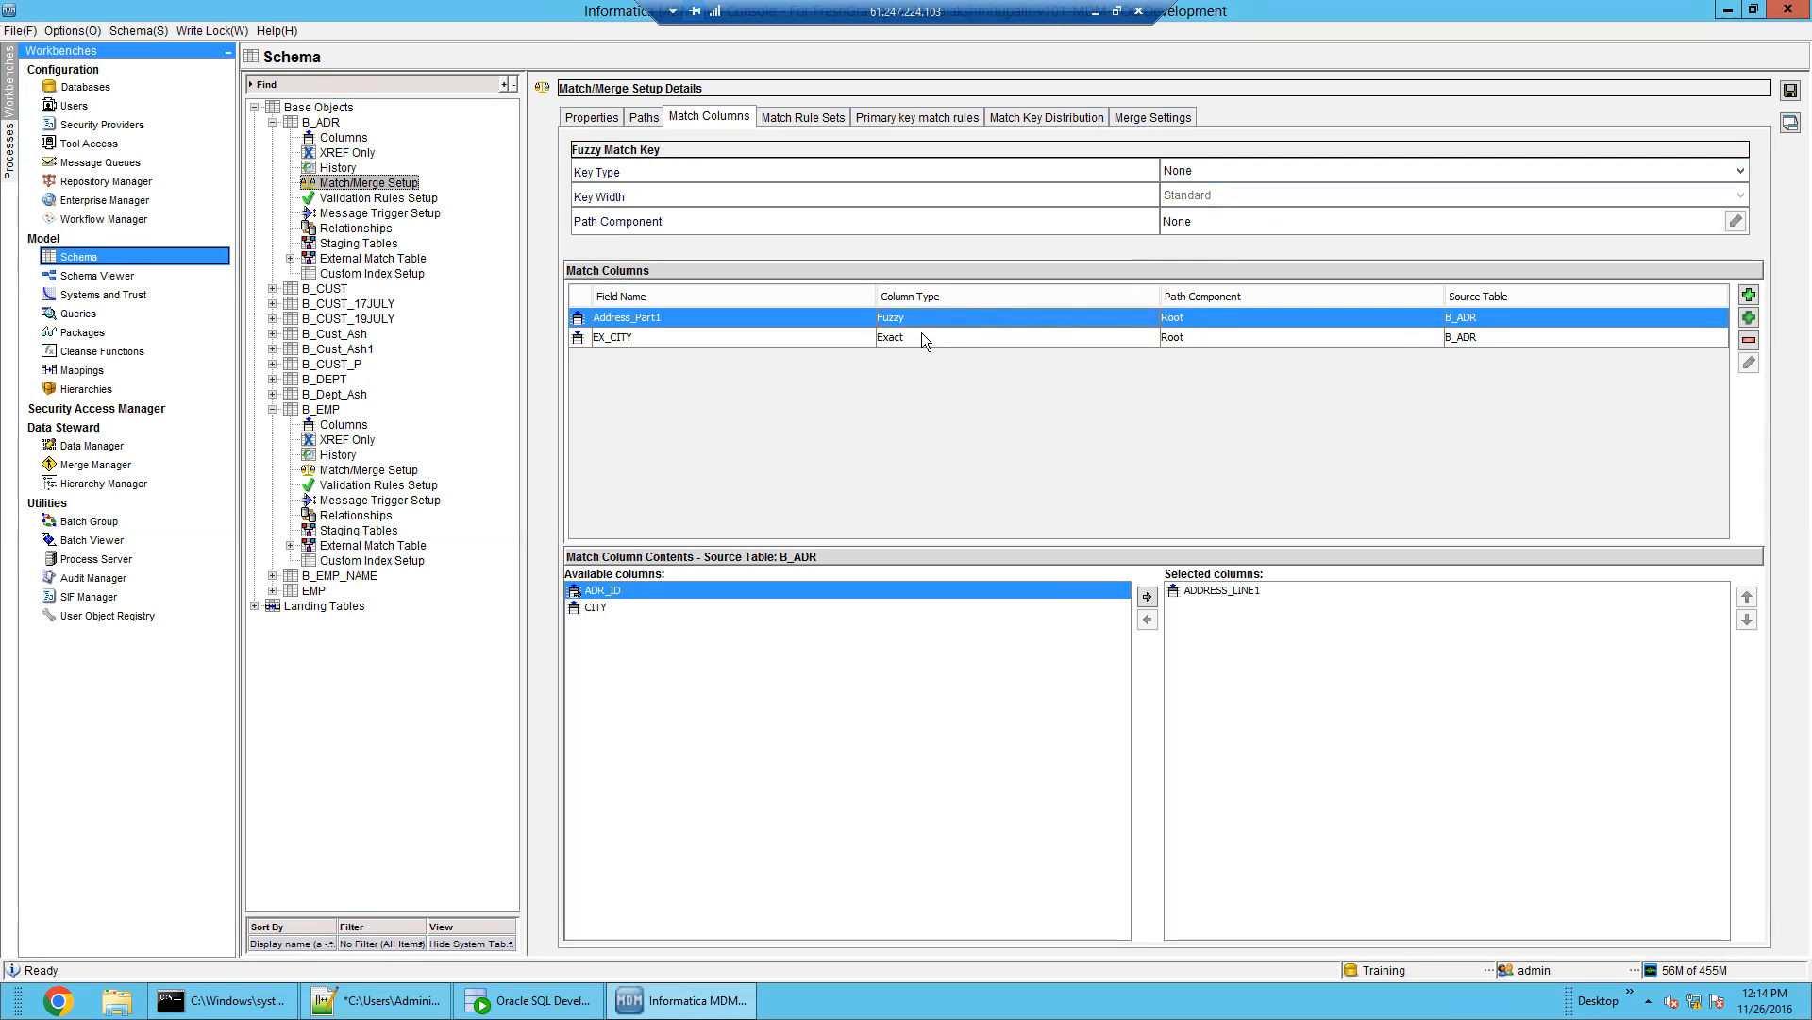
click(923, 338)
click(937, 324)
click(1229, 169)
click(1231, 208)
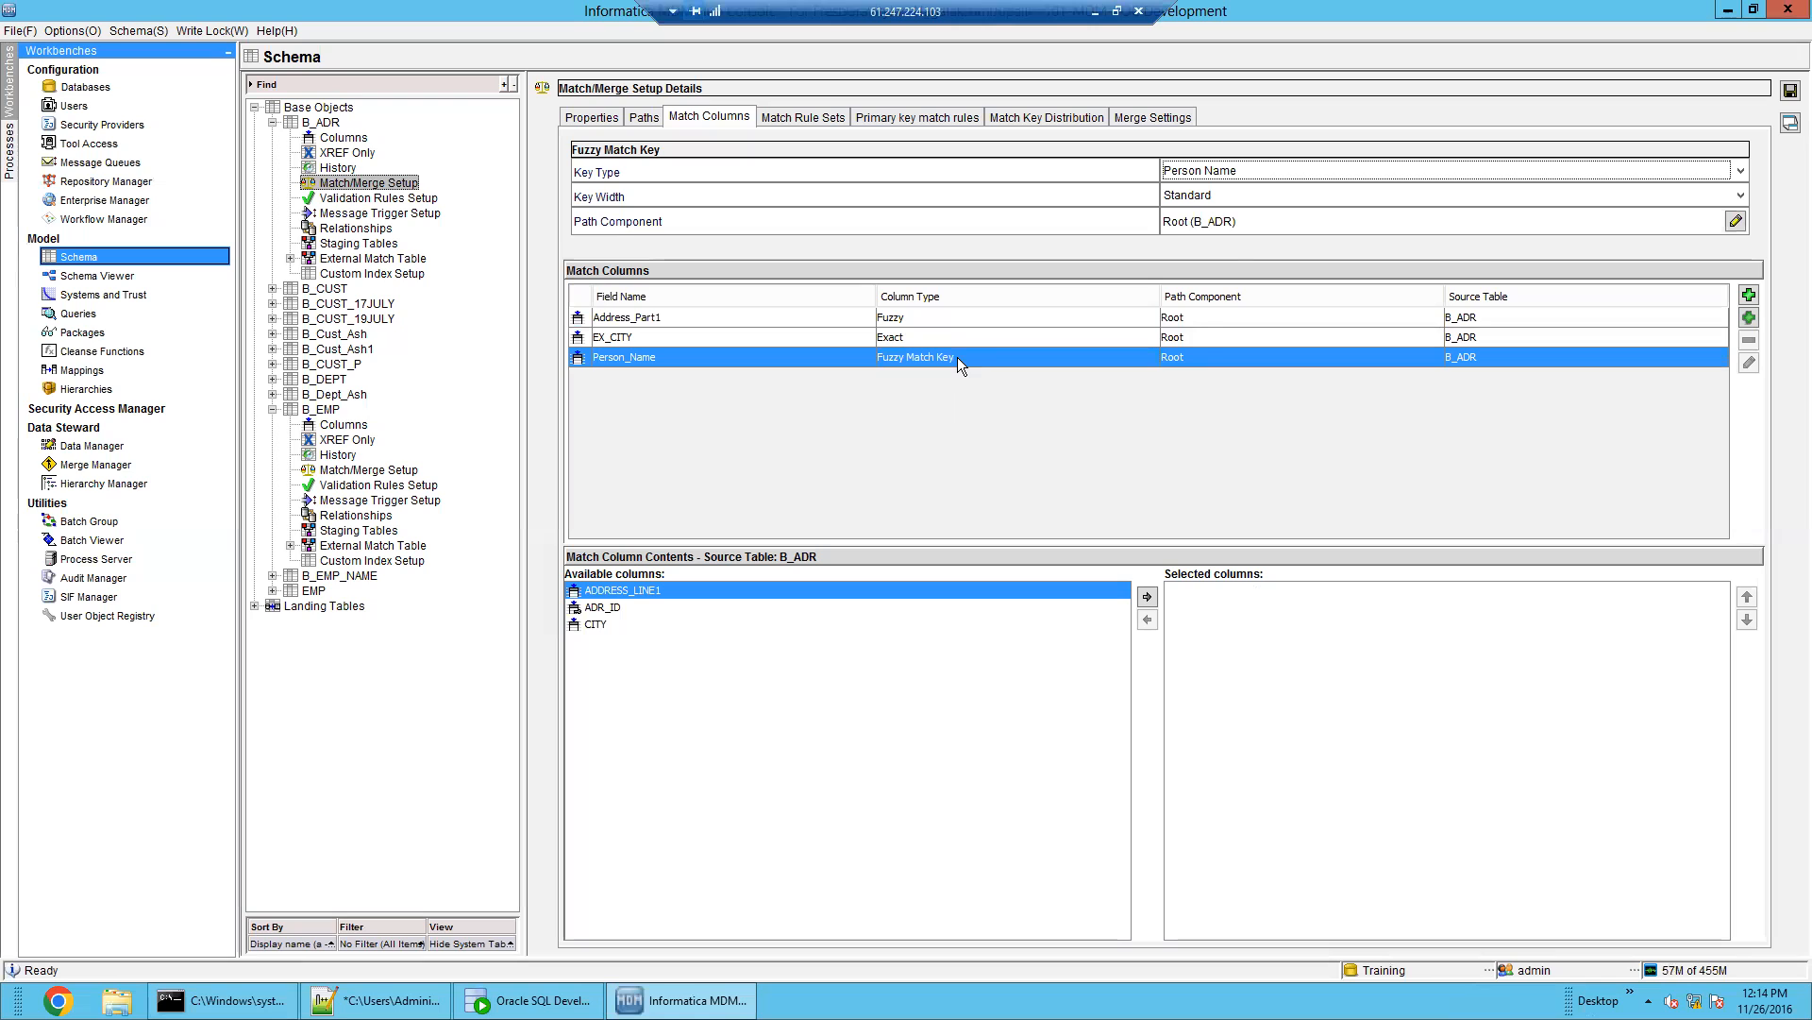
click(1217, 170)
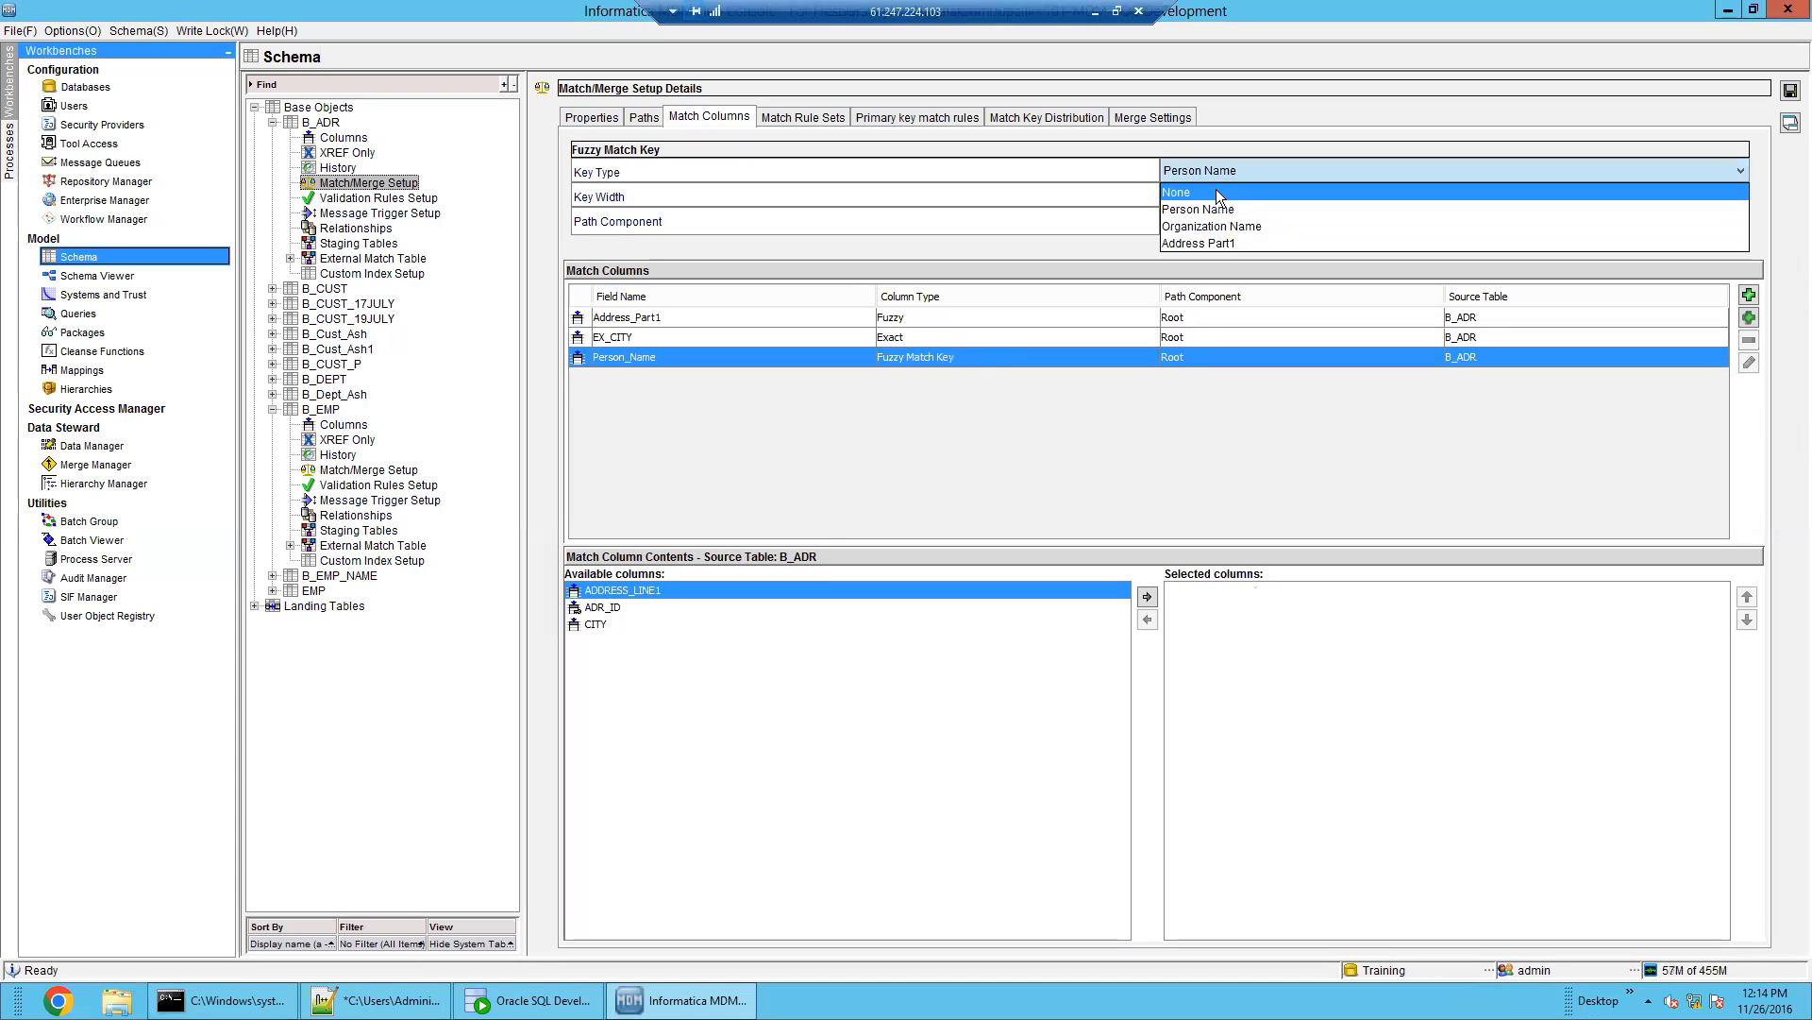
click(1216, 190)
click(979, 318)
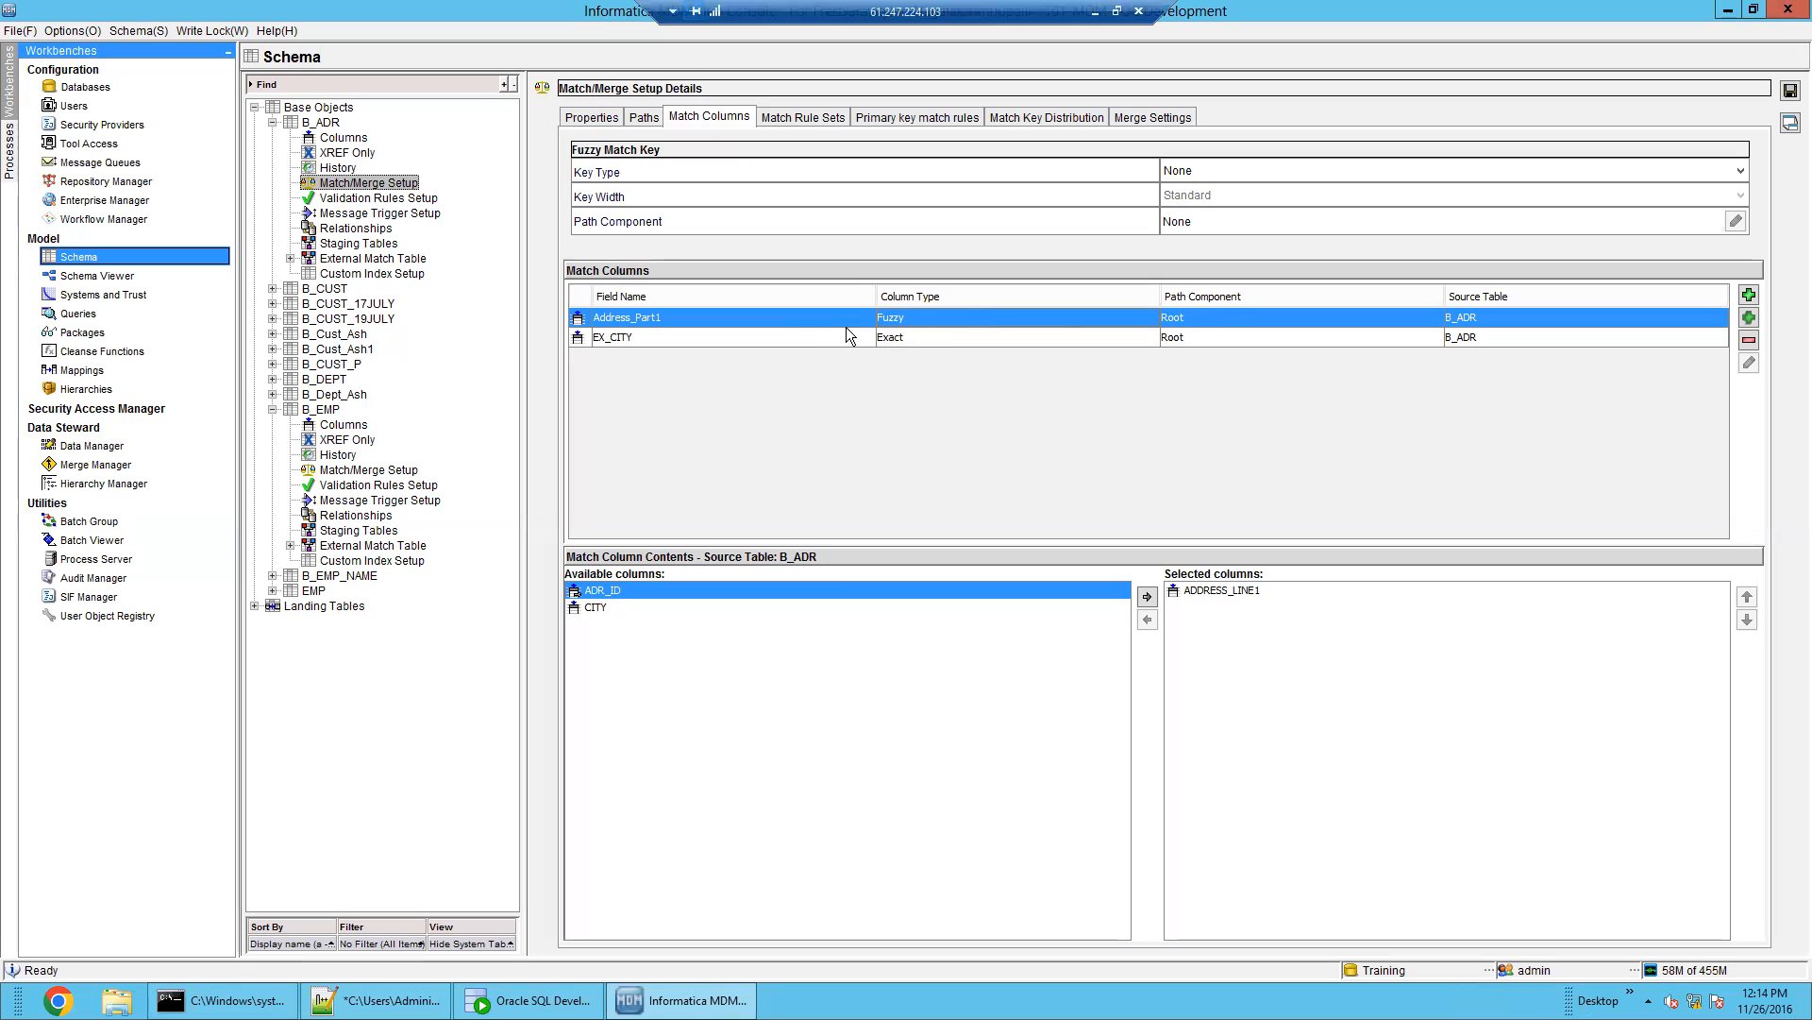
click(1245, 174)
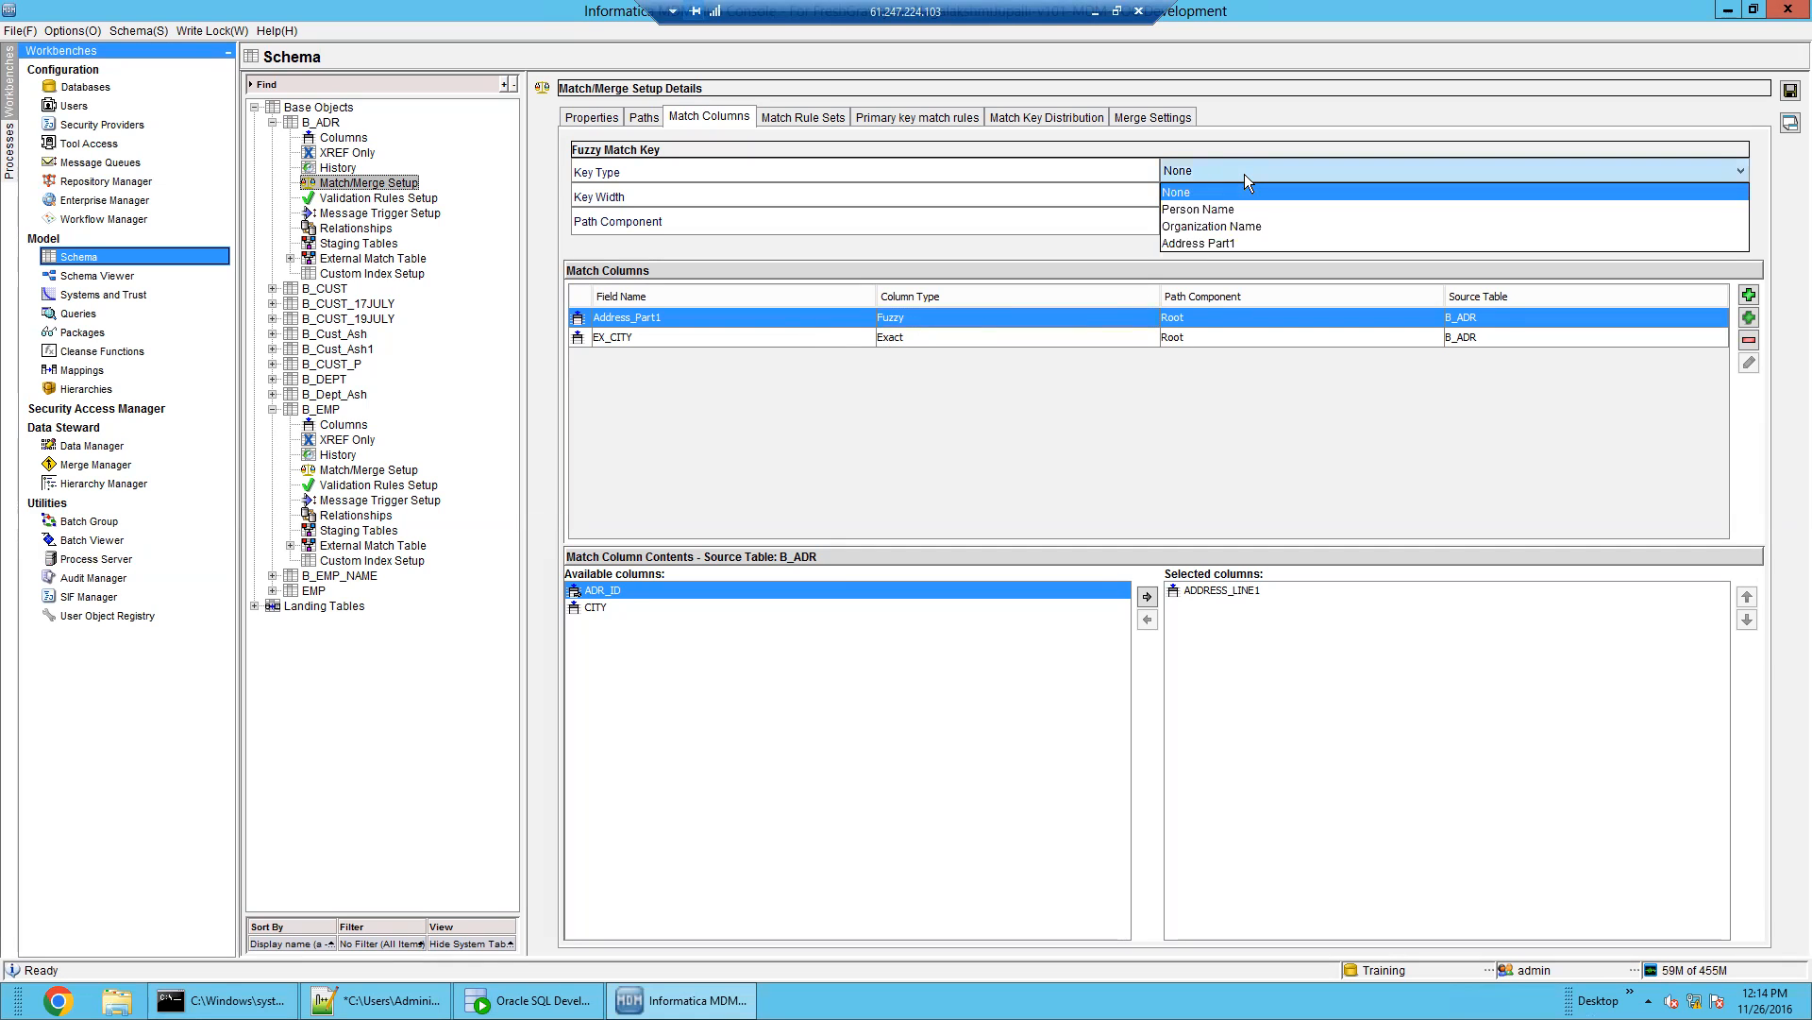
click(1235, 243)
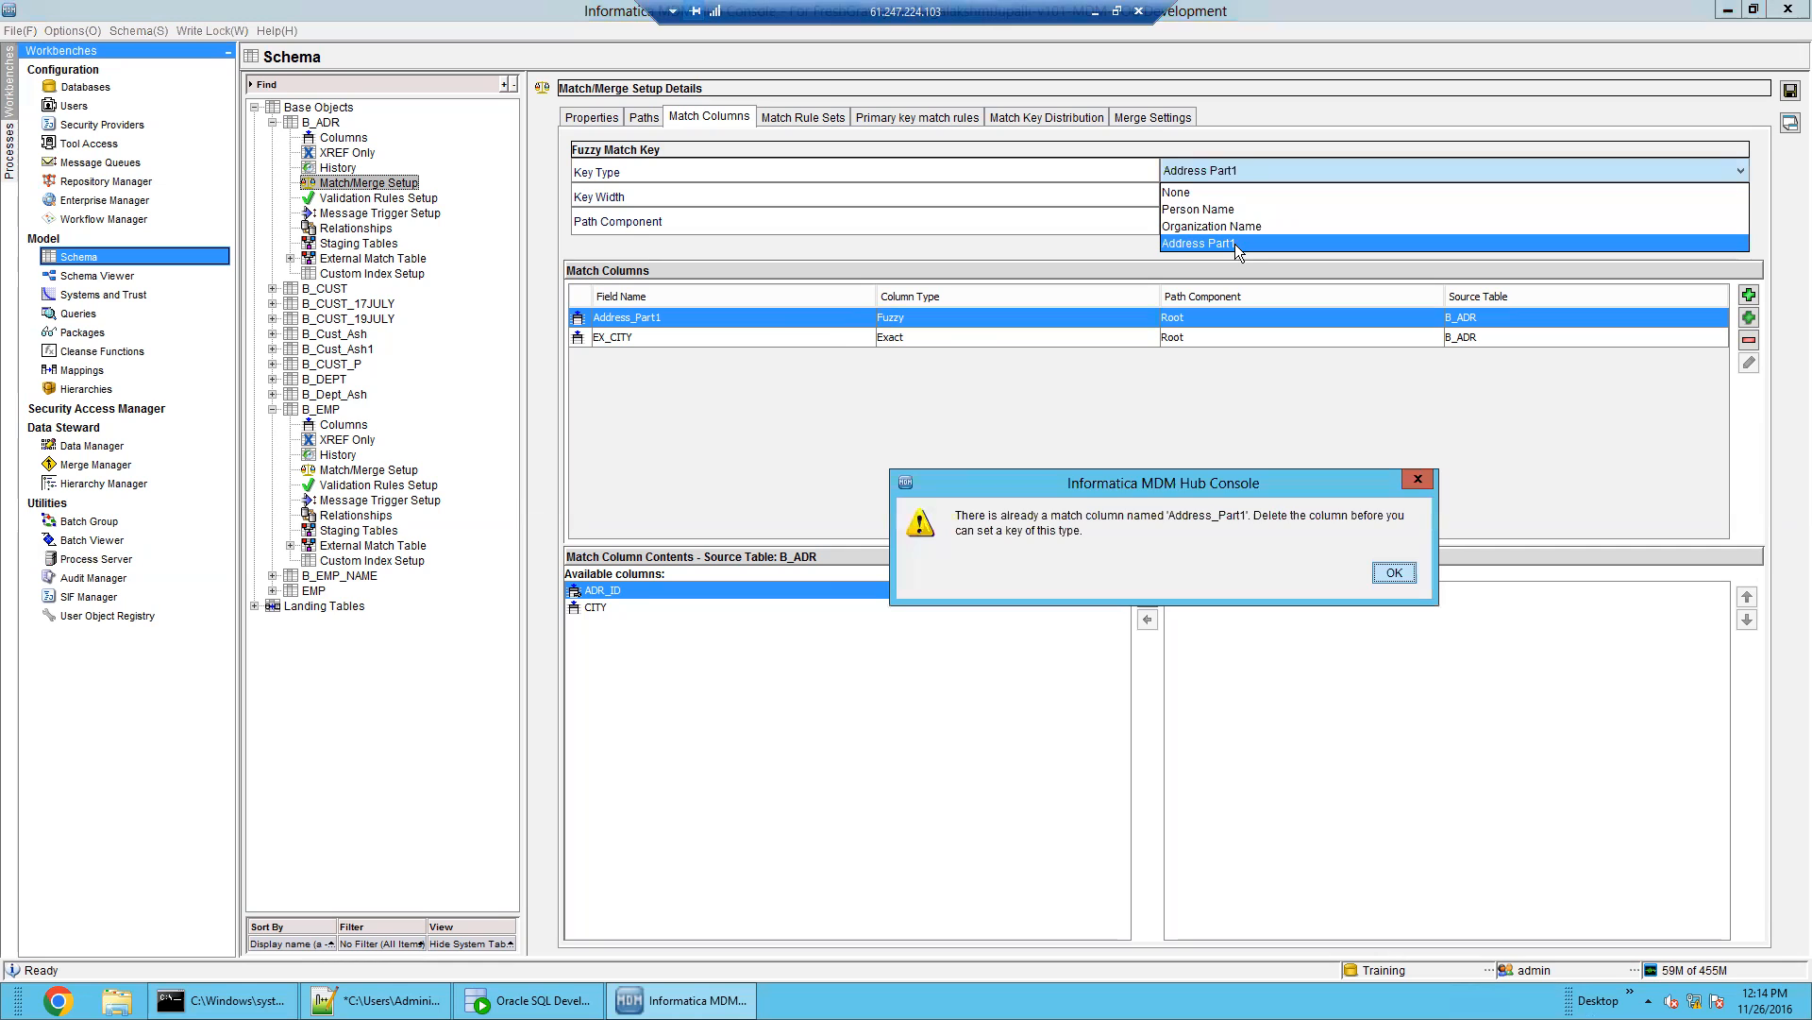
click(1396, 572)
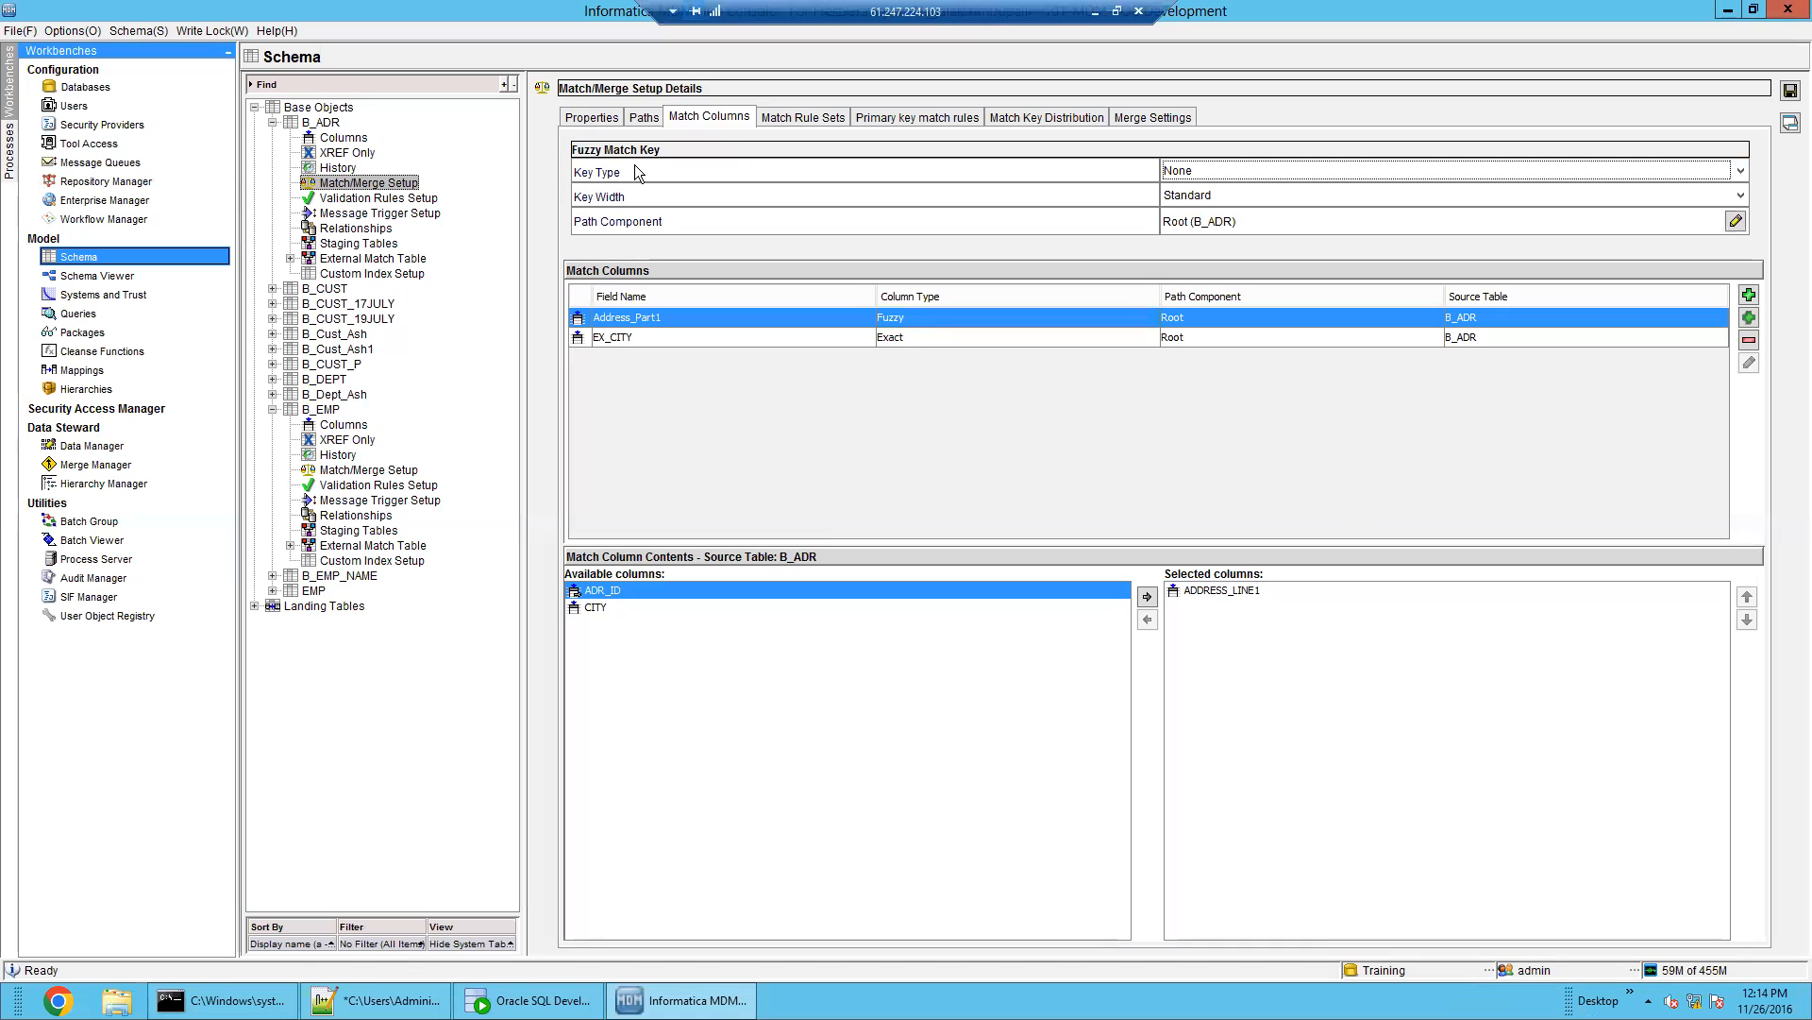
Set the fuzzy match key type to Person Name and add ADR_ID to its Person_Name column
click(957, 337)
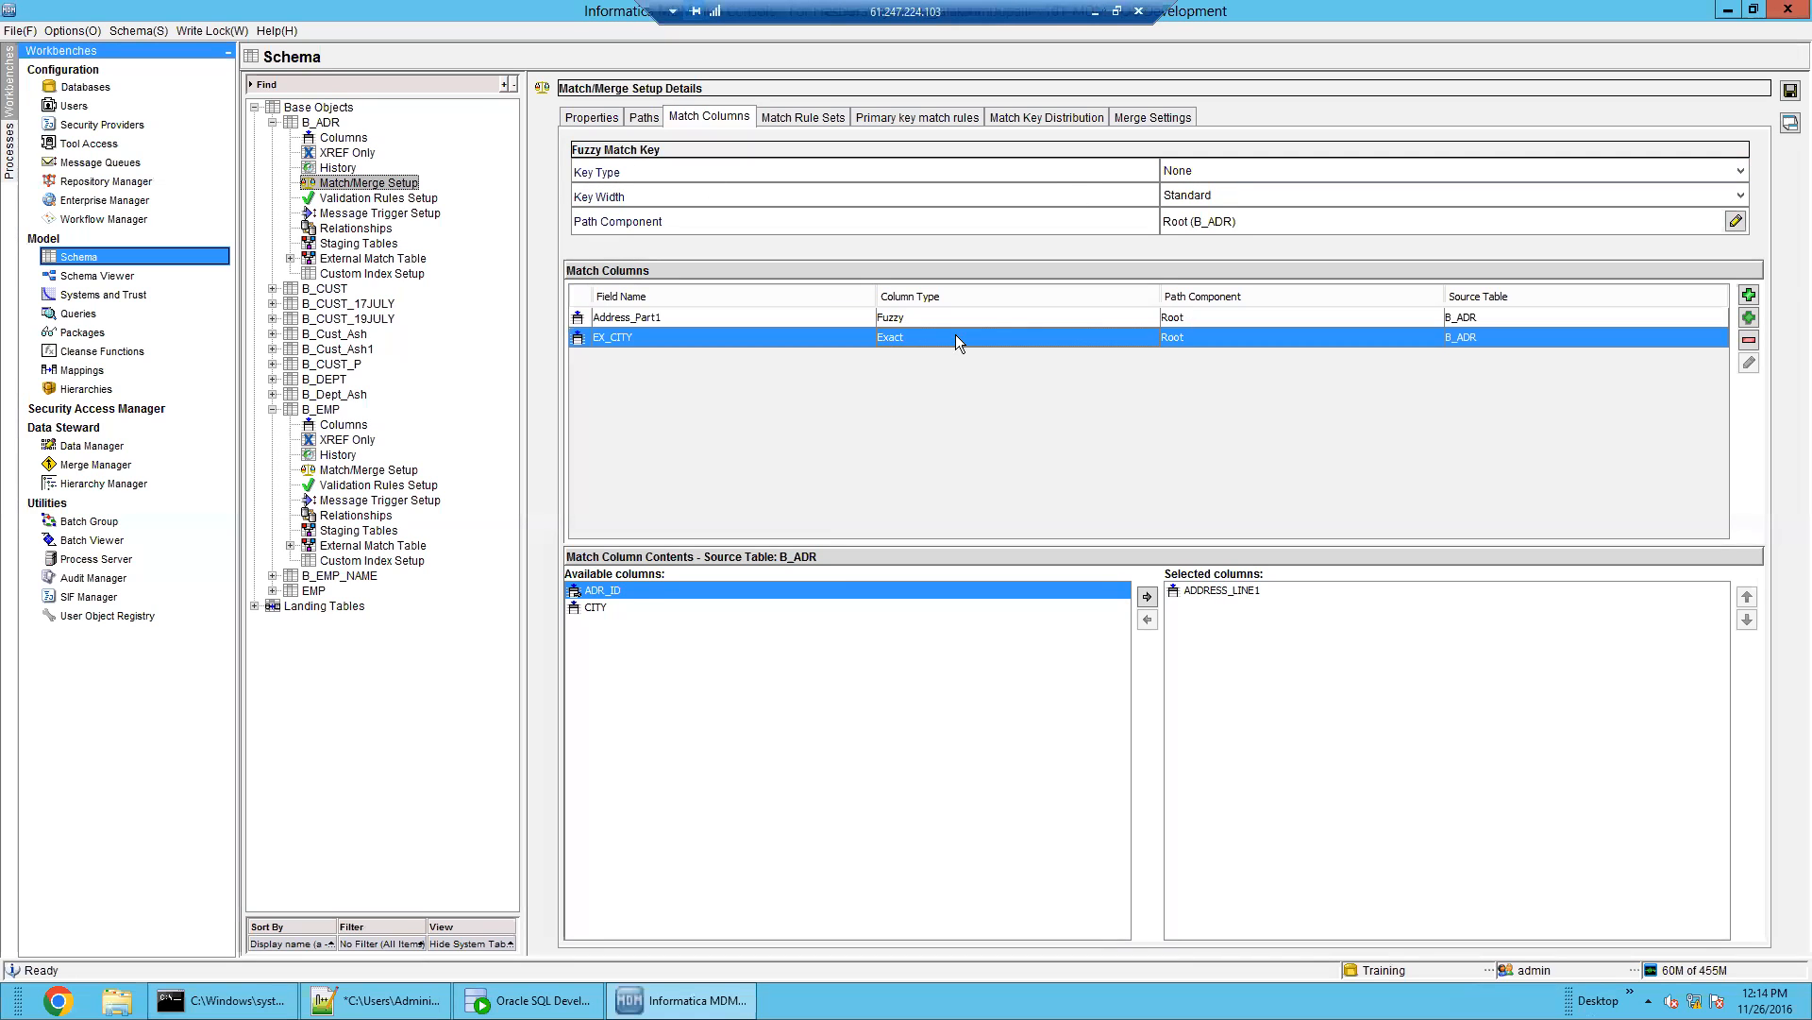
click(929, 315)
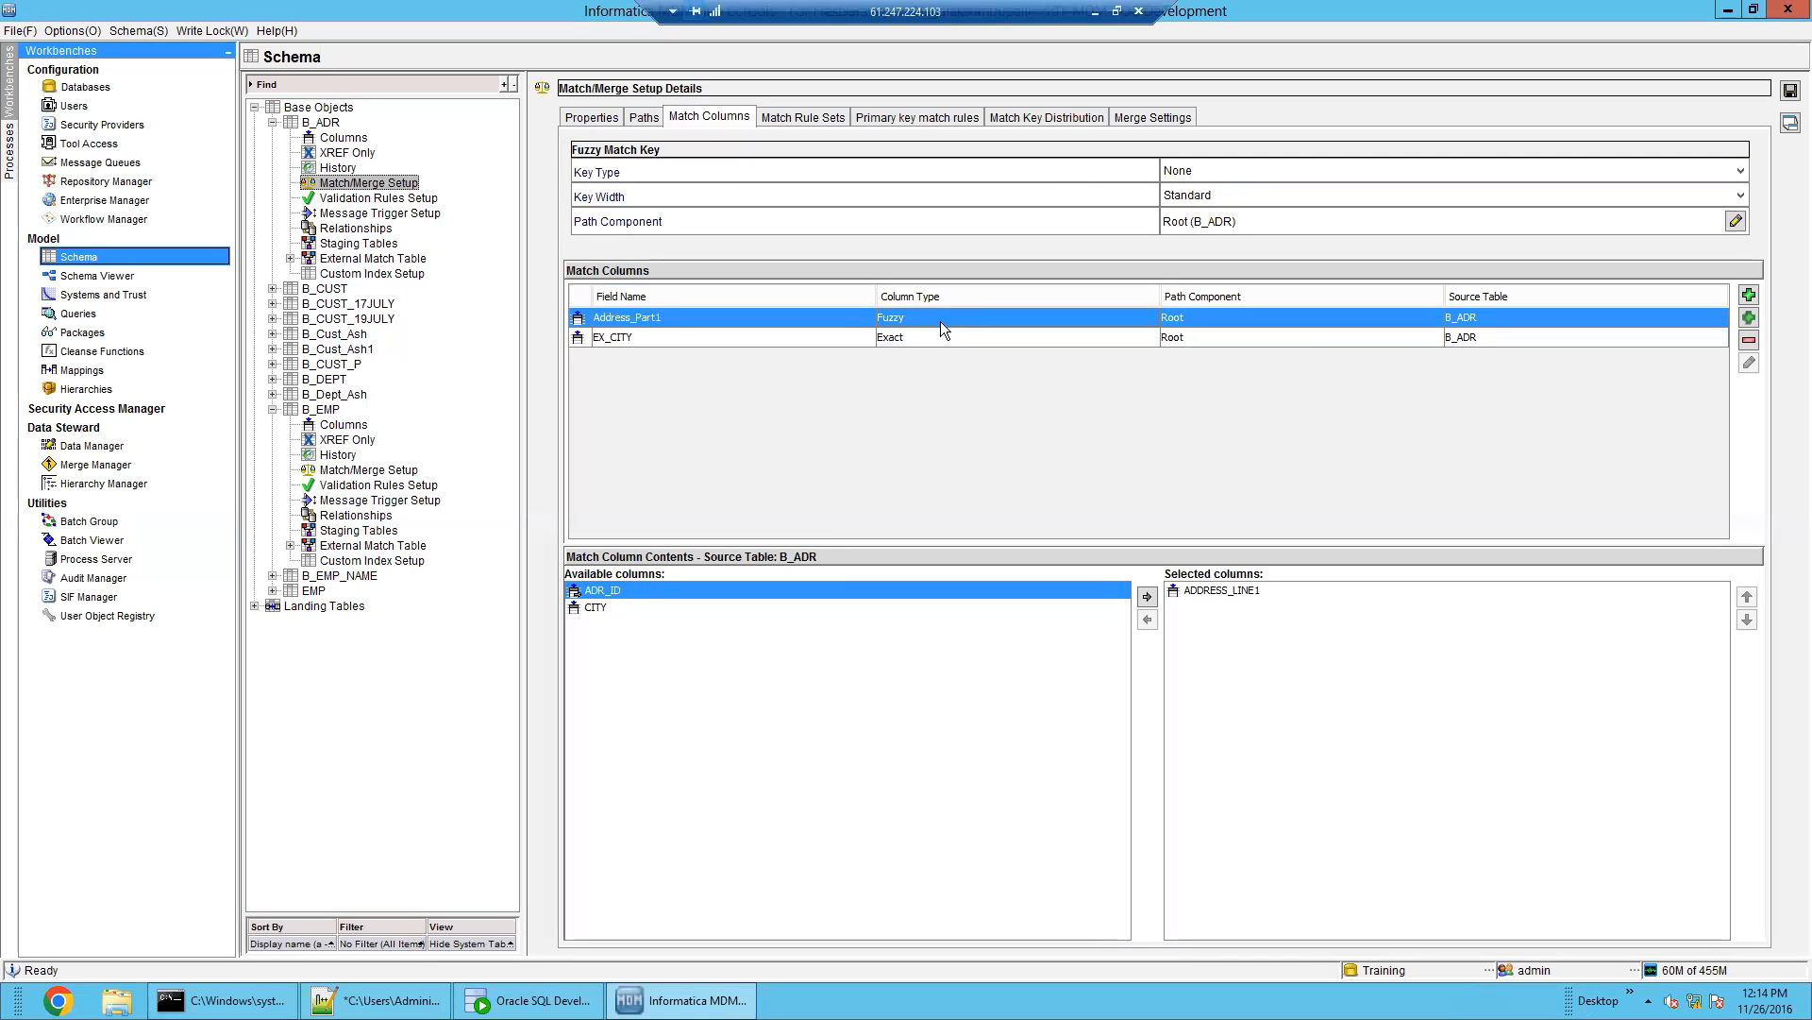
click(1227, 172)
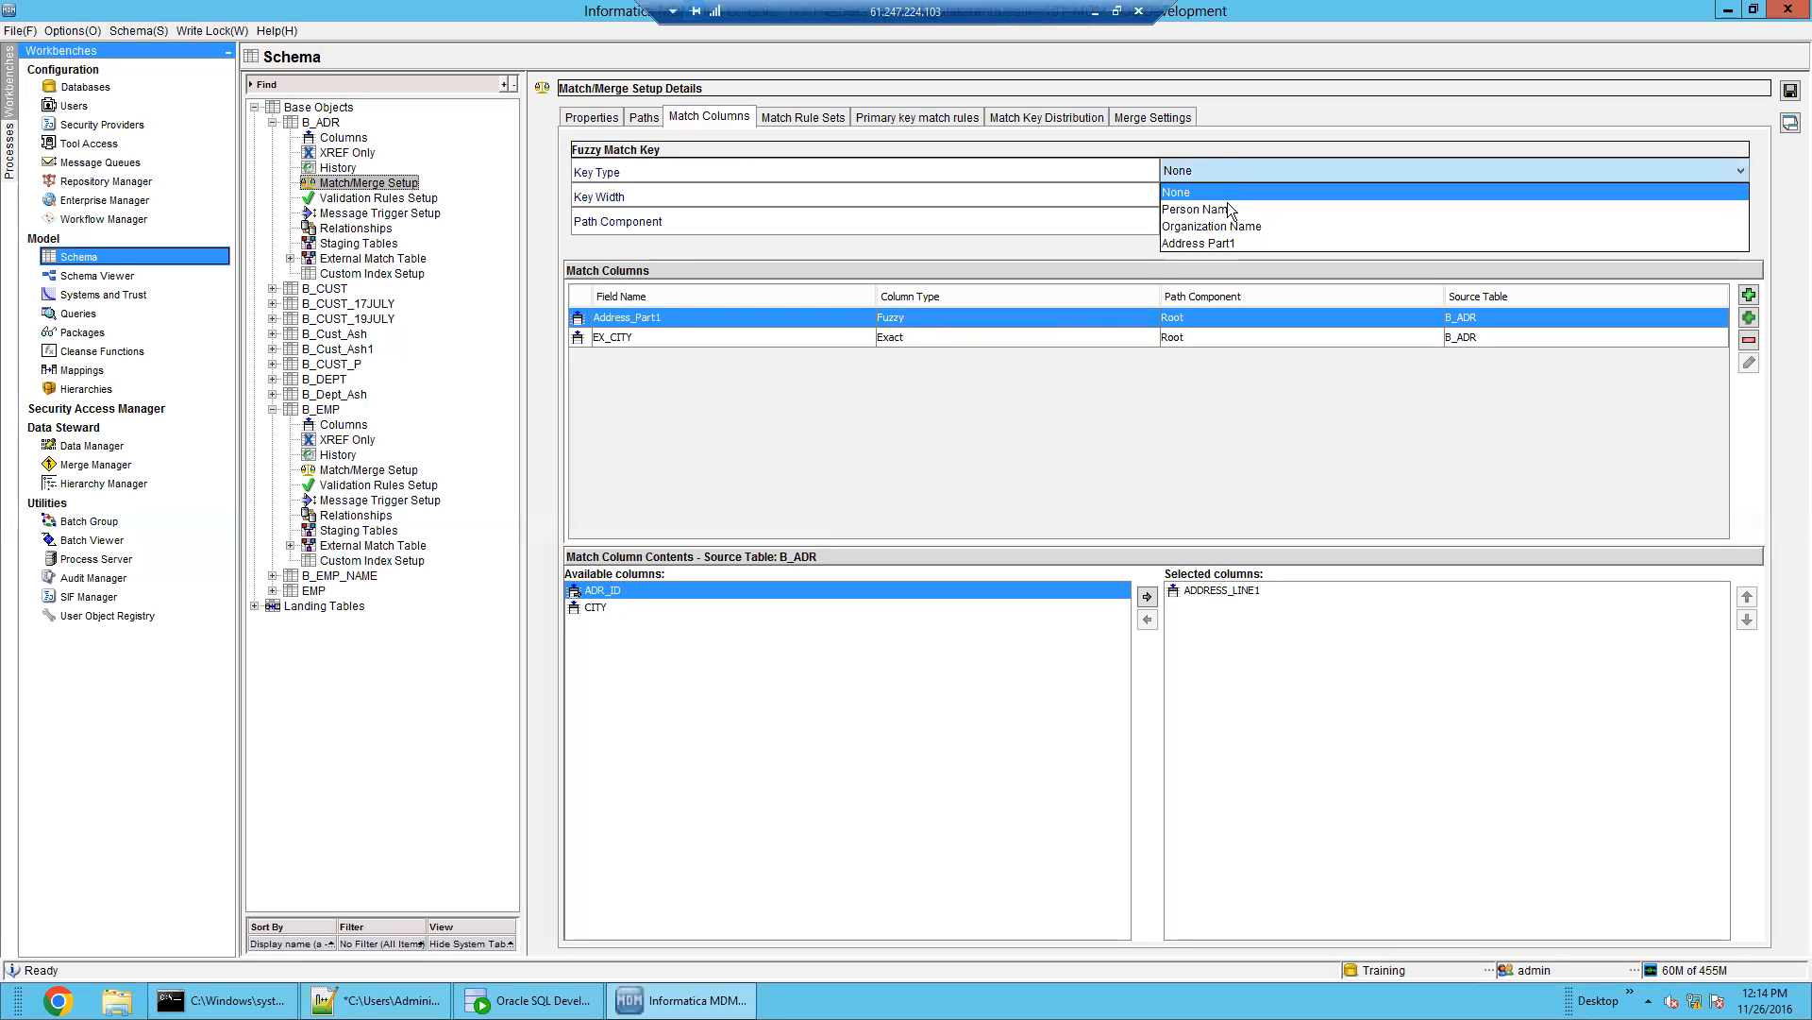
click(1227, 205)
click(1248, 176)
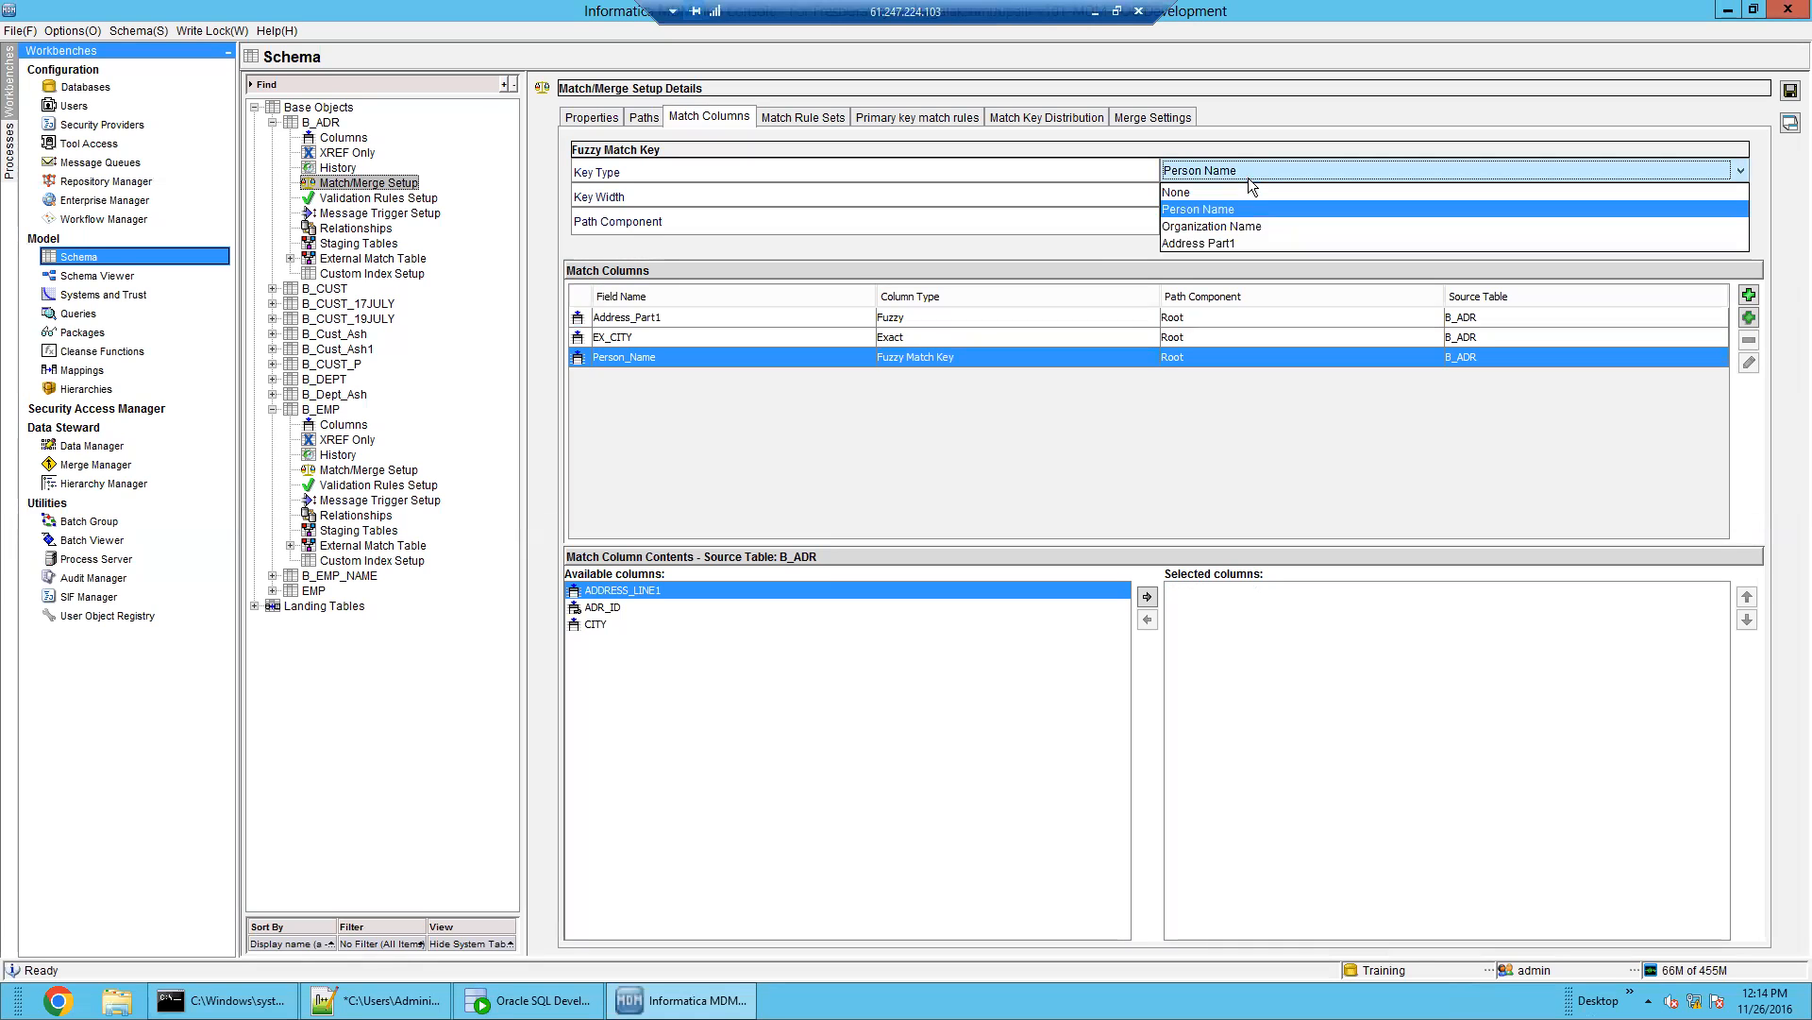
click(1254, 244)
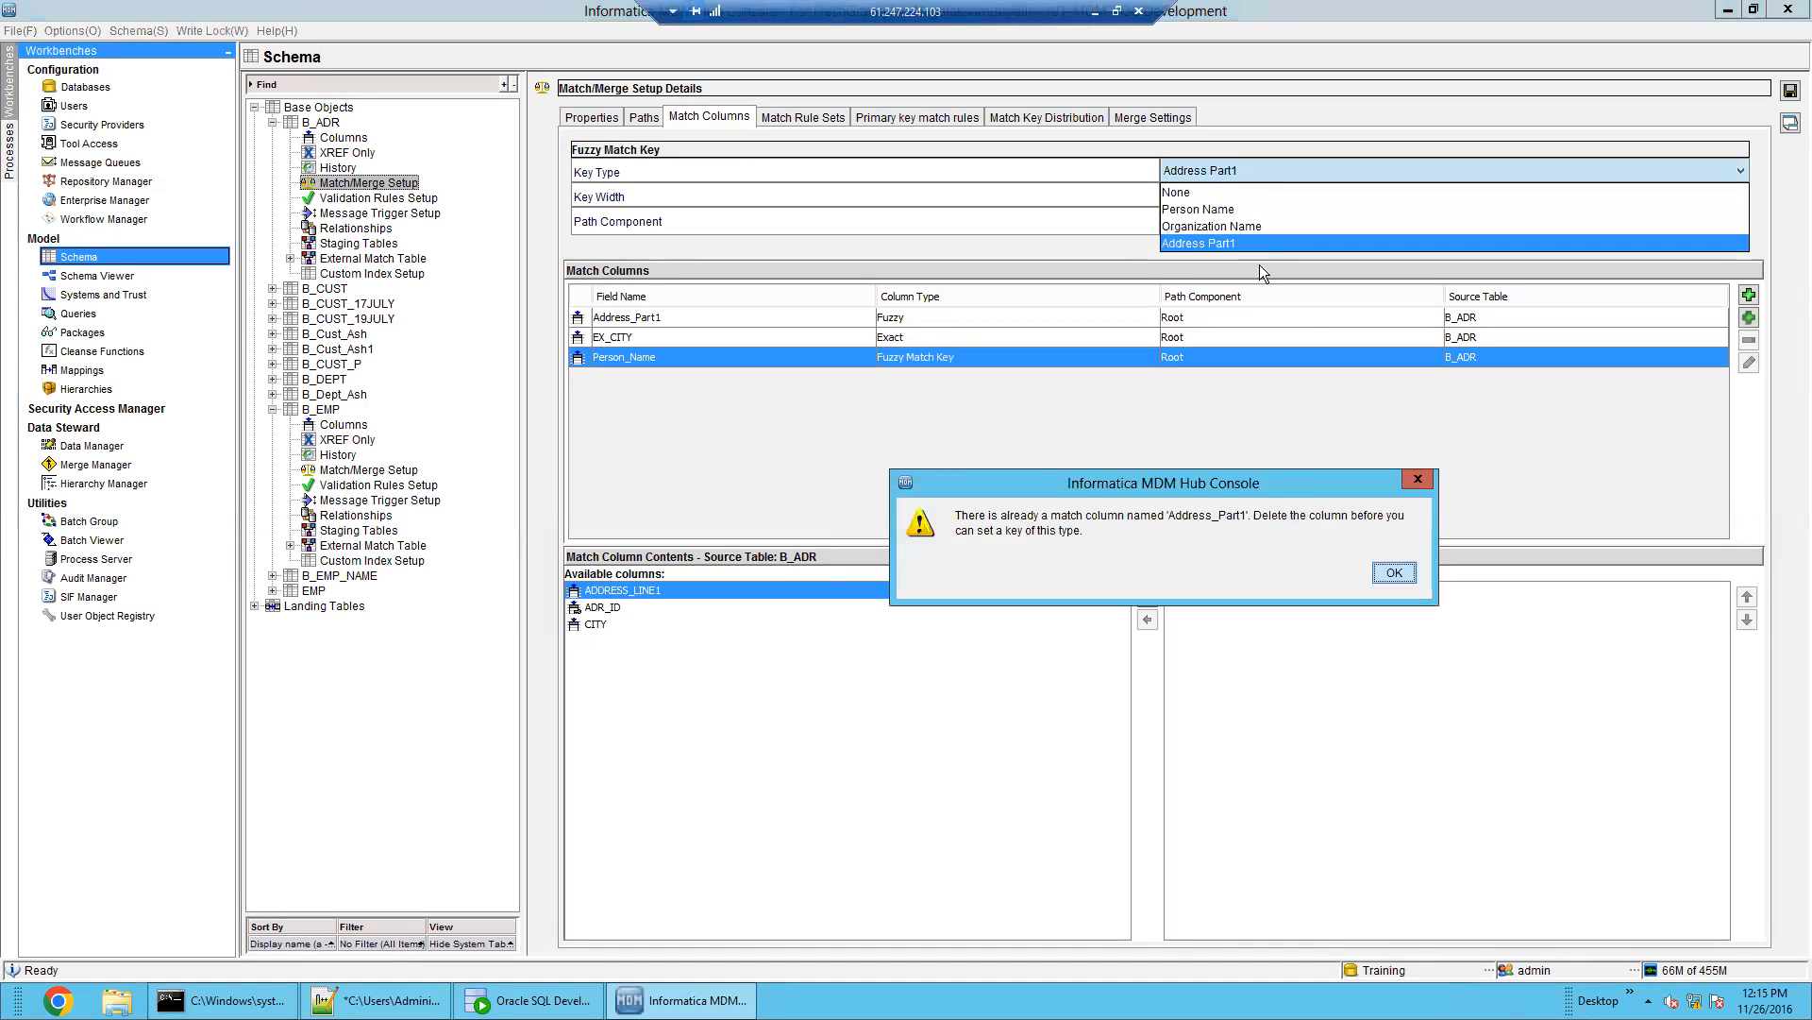
click(1390, 570)
click(1394, 572)
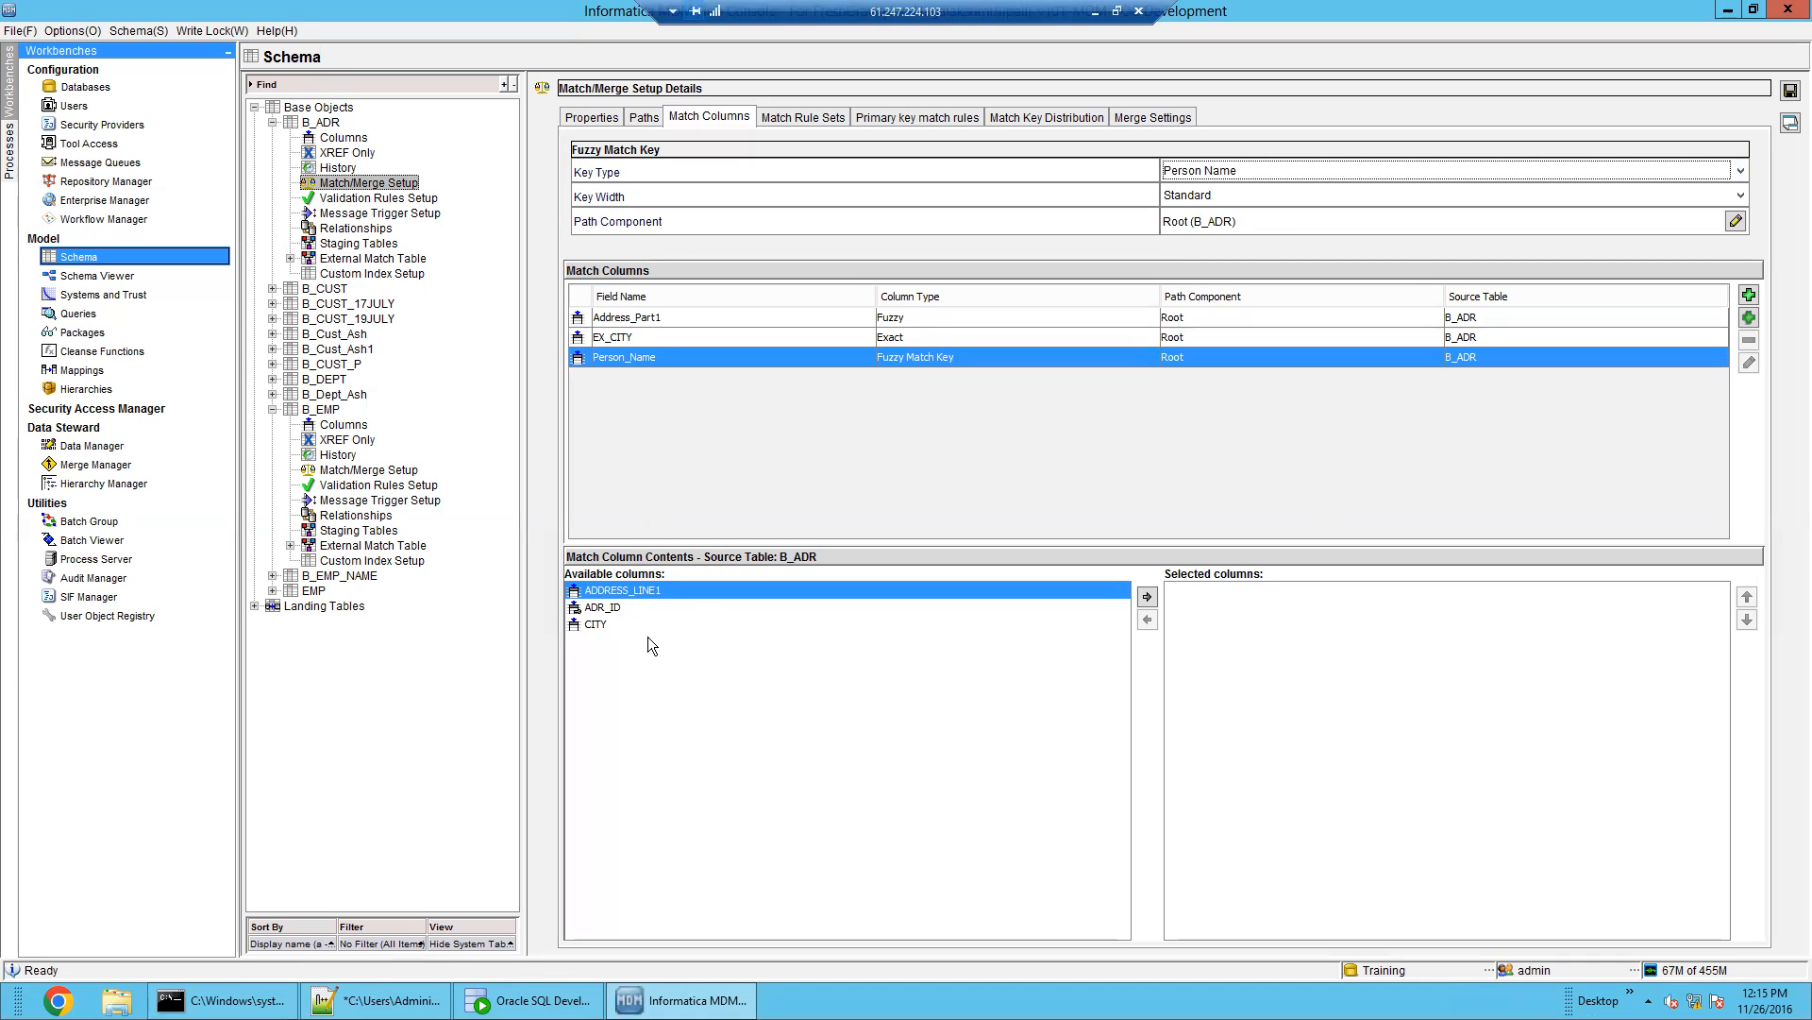
click(624, 621)
click(617, 607)
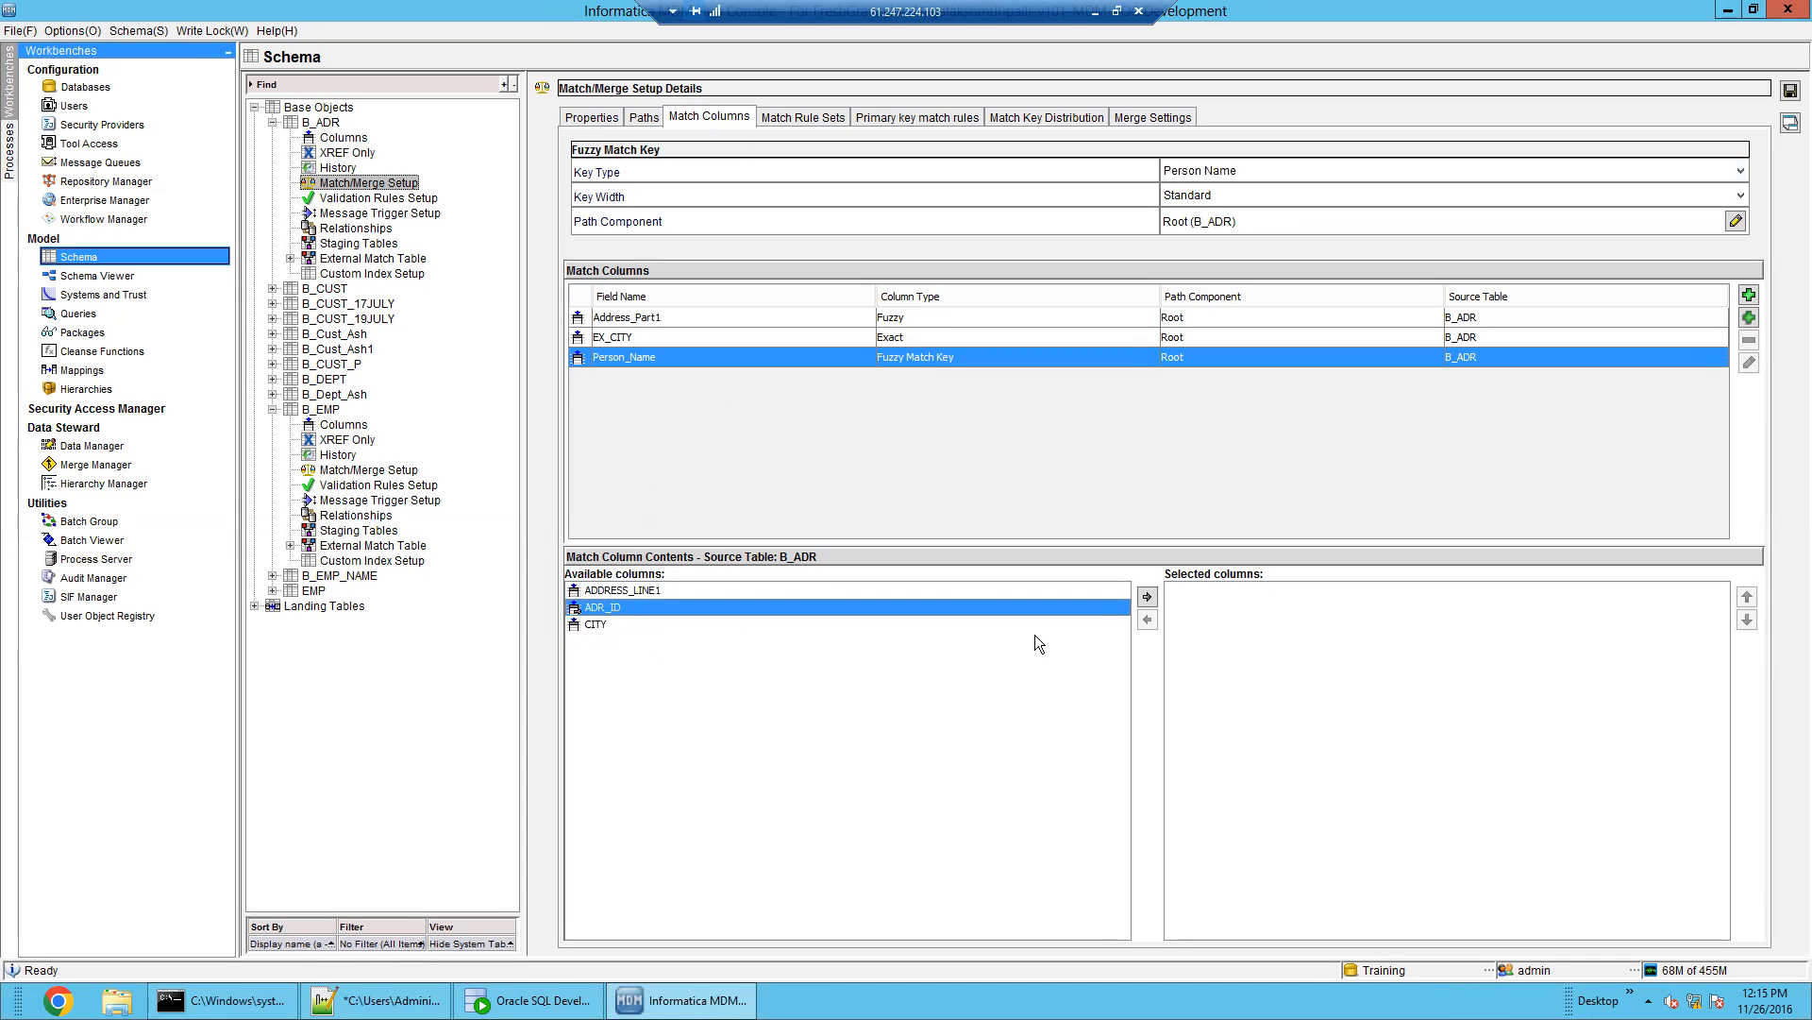
click(1149, 596)
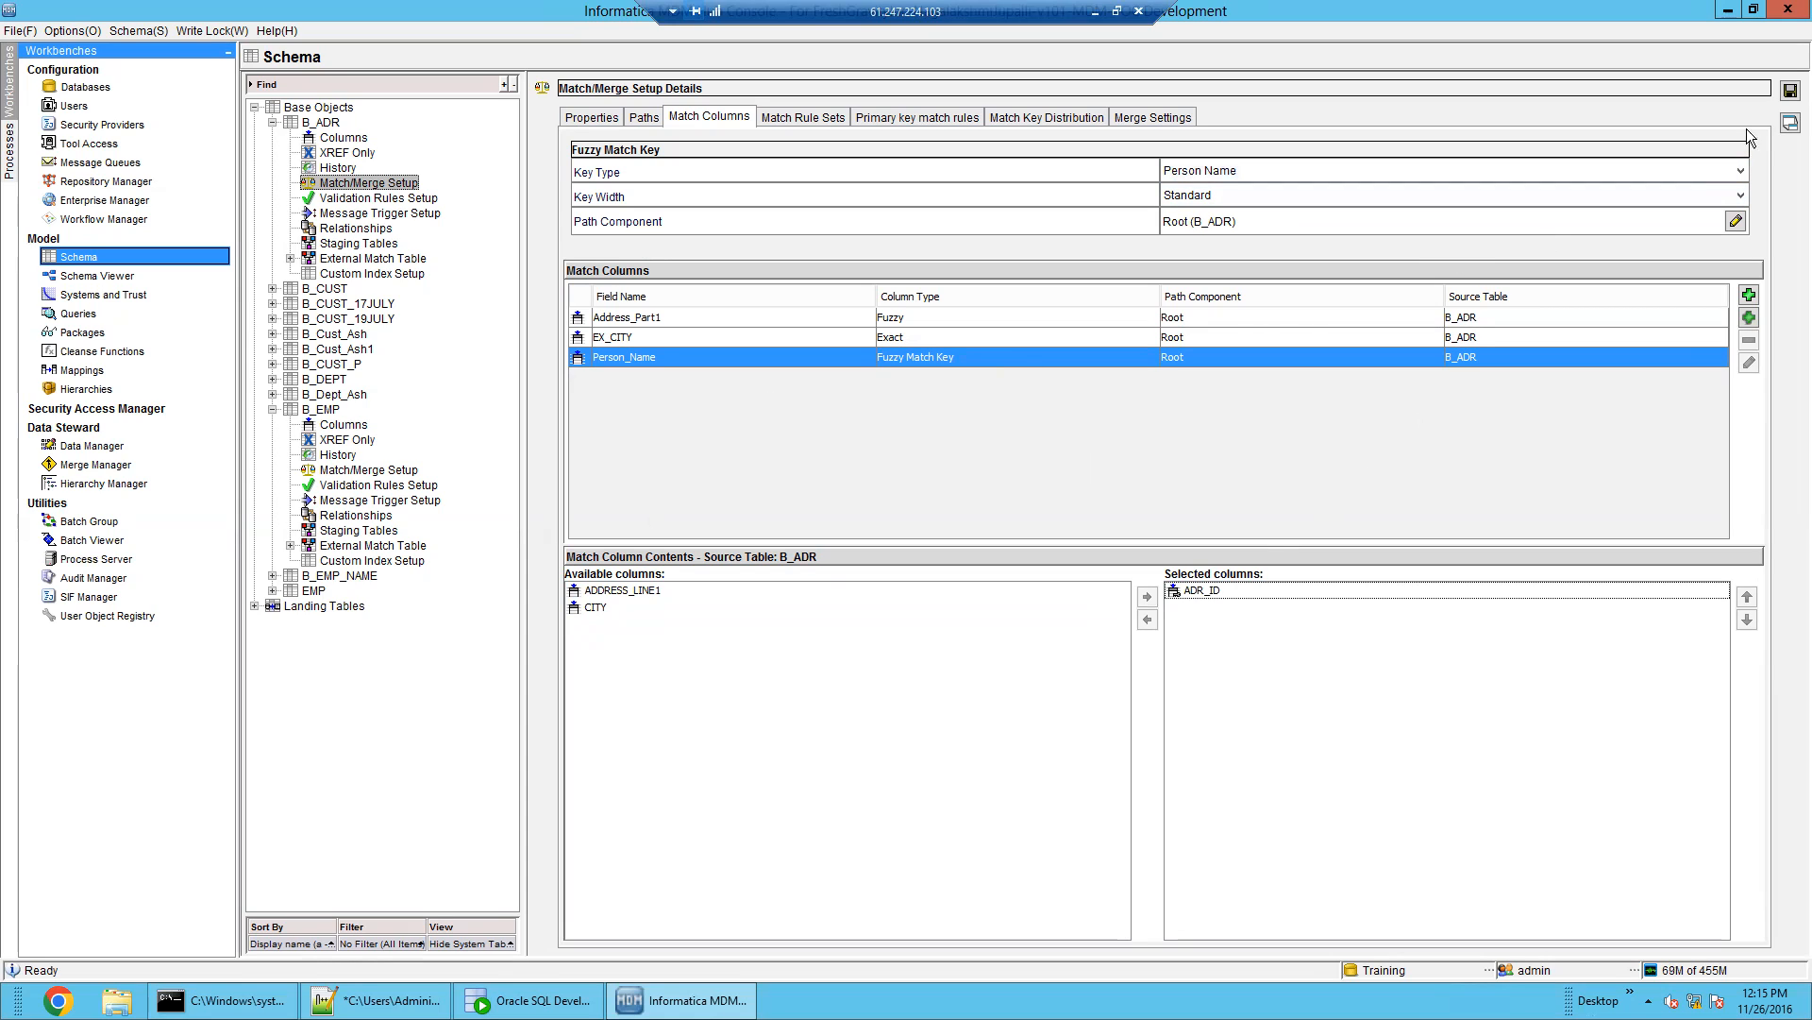
Save the Person Name key setup past the rule-set warning, then reset the key type to None
click(1791, 92)
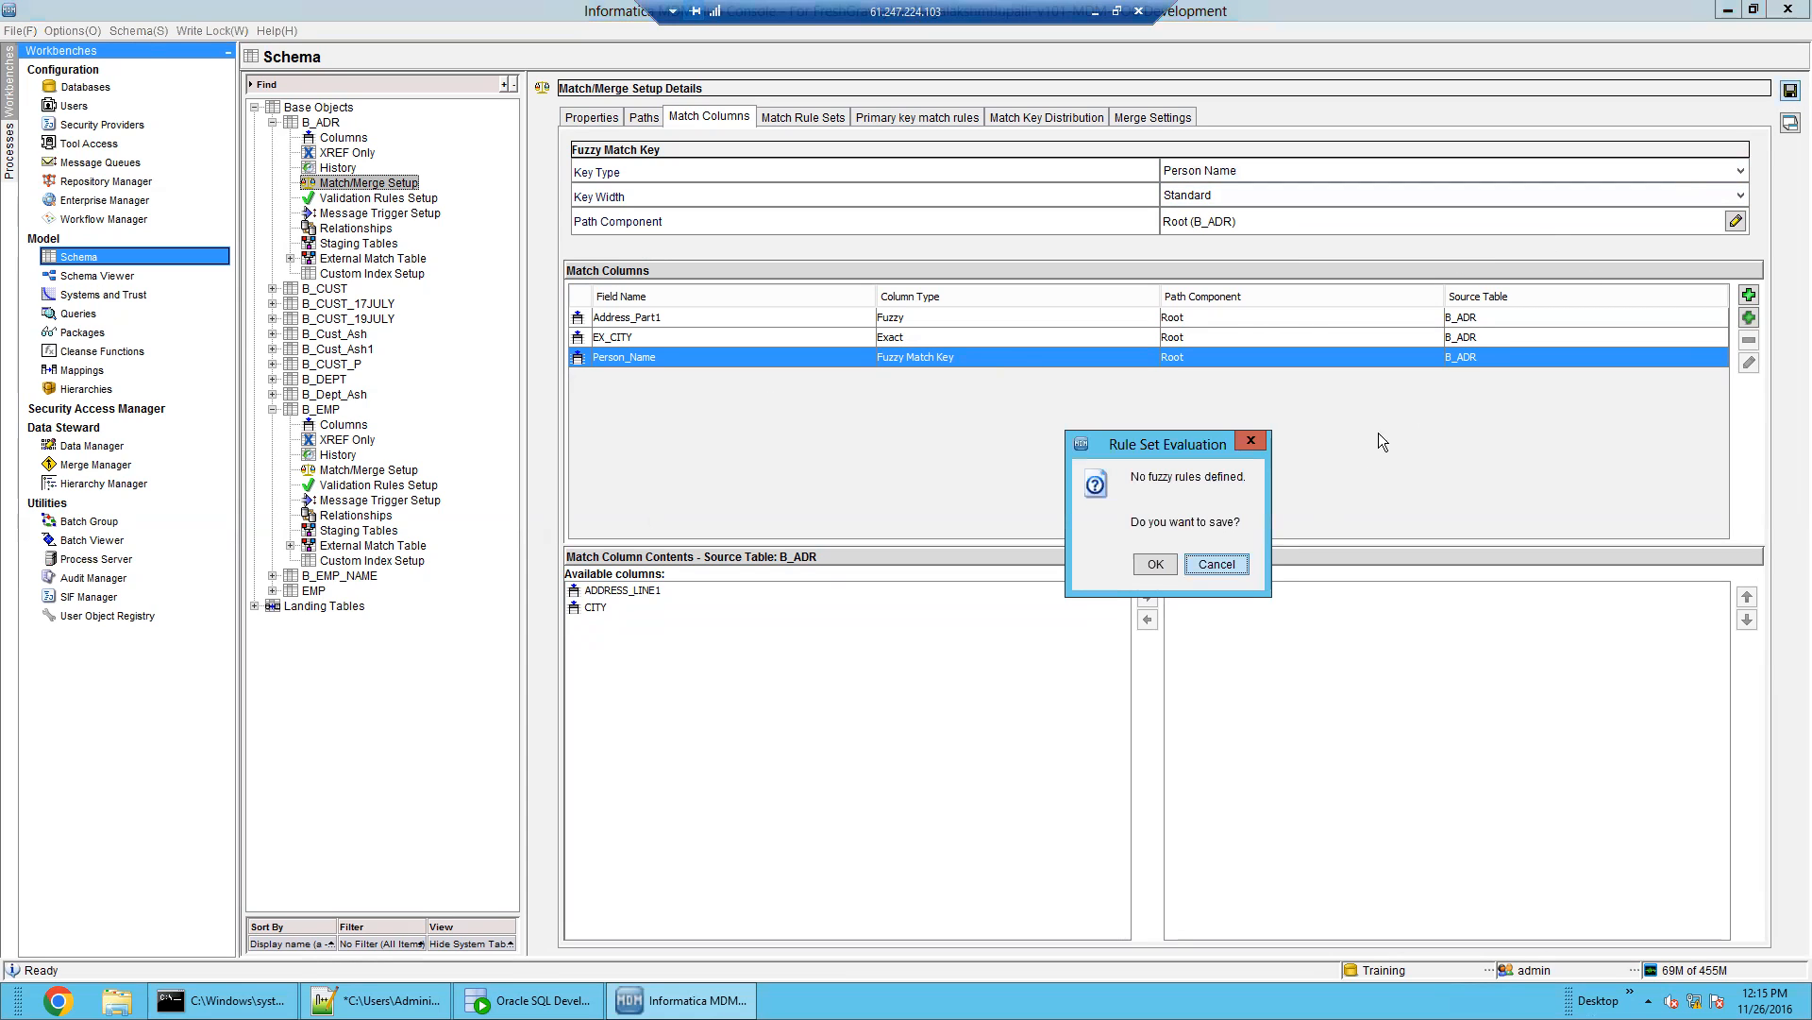
click(1155, 564)
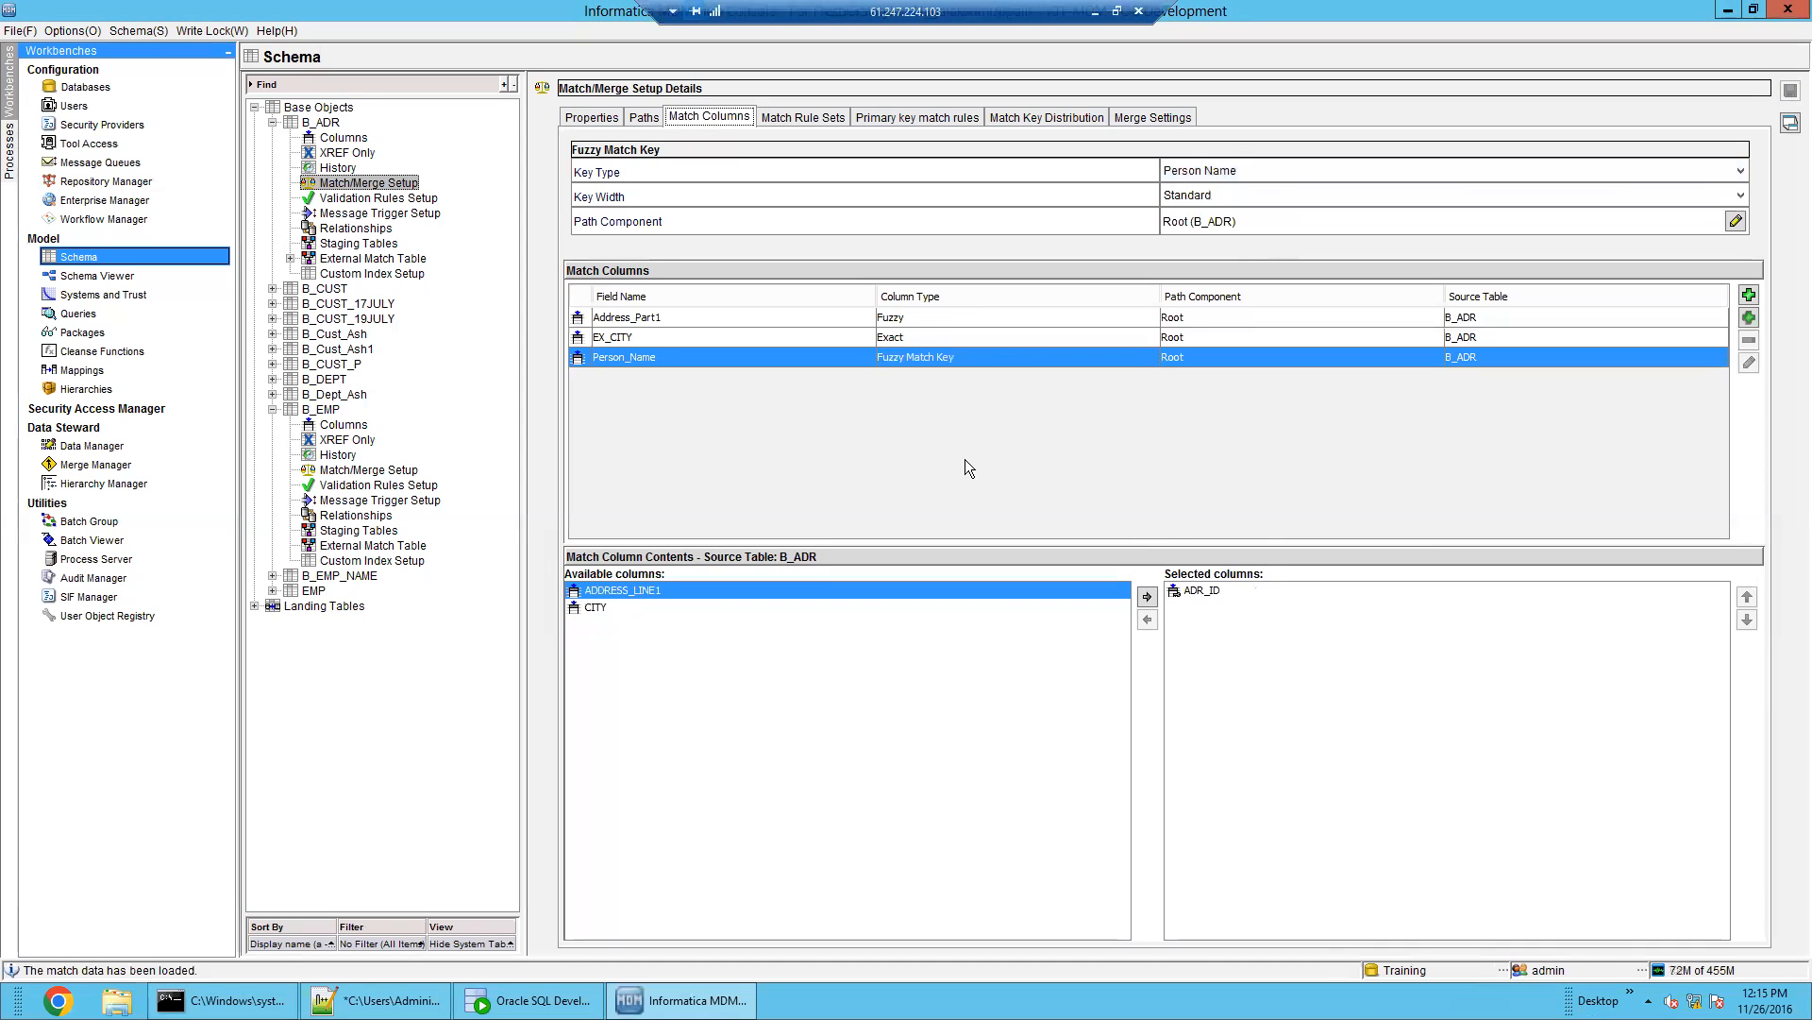
click(1279, 170)
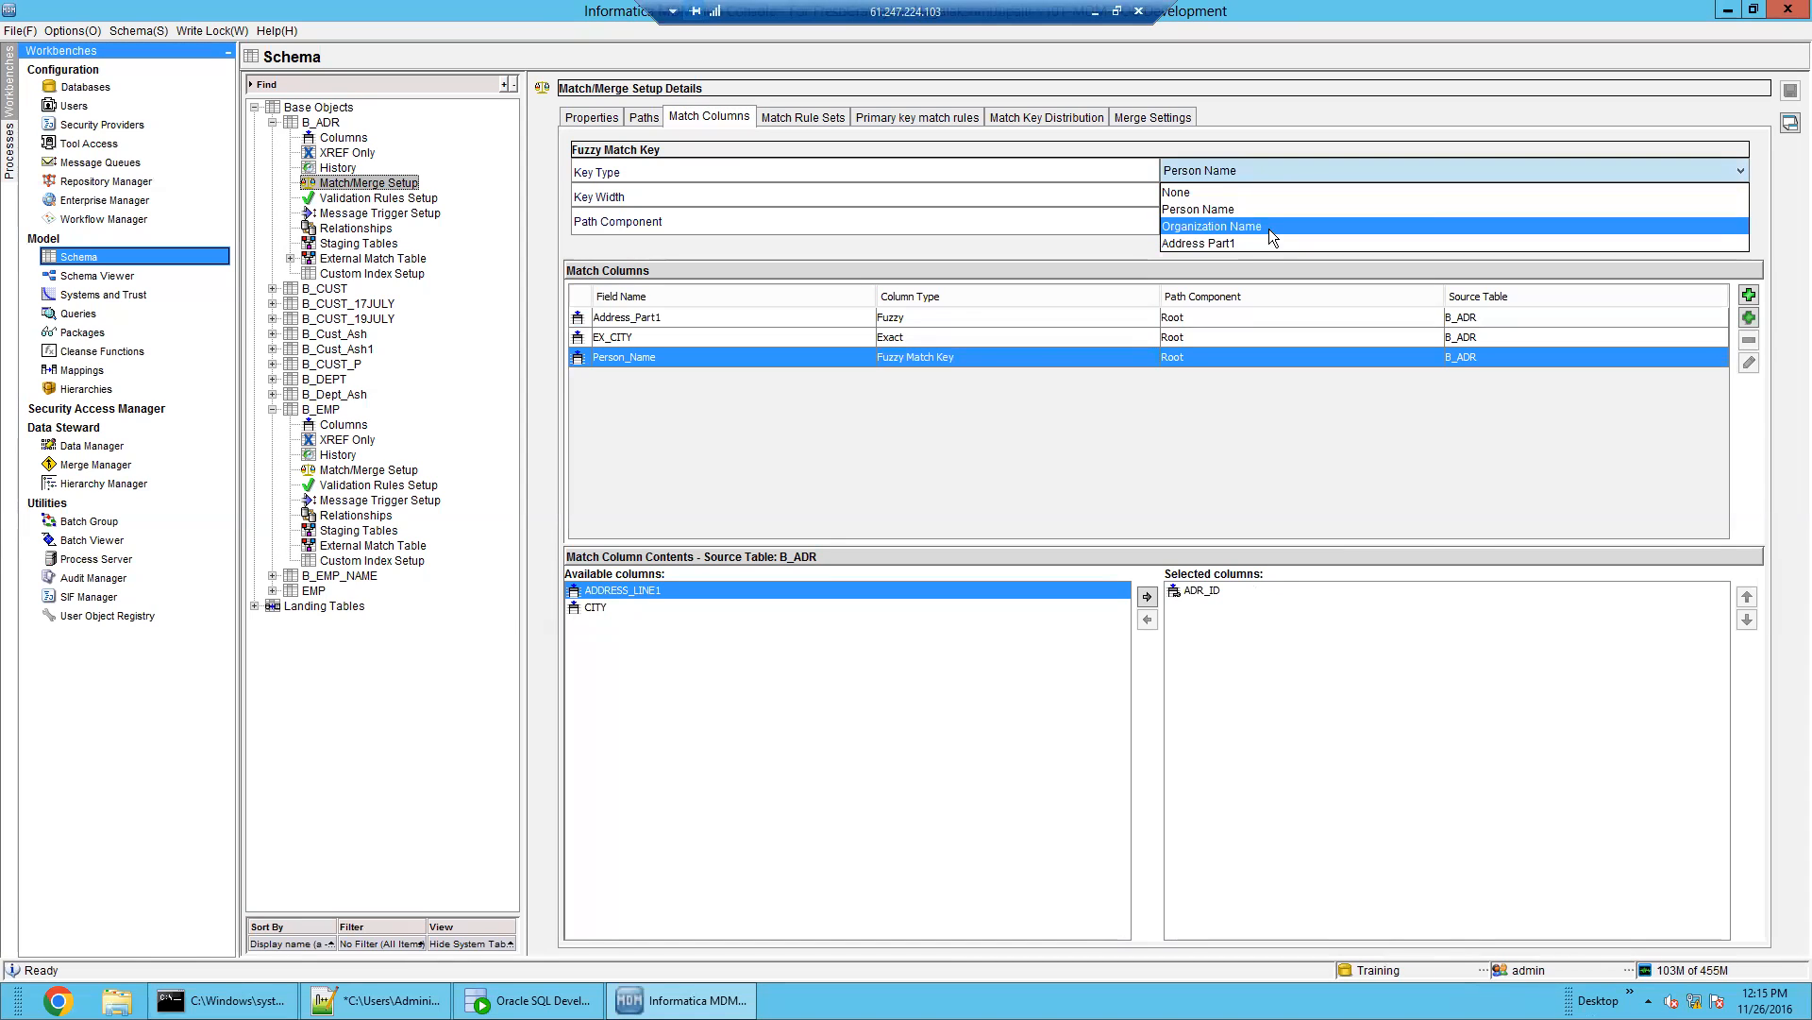
click(1256, 191)
click(930, 317)
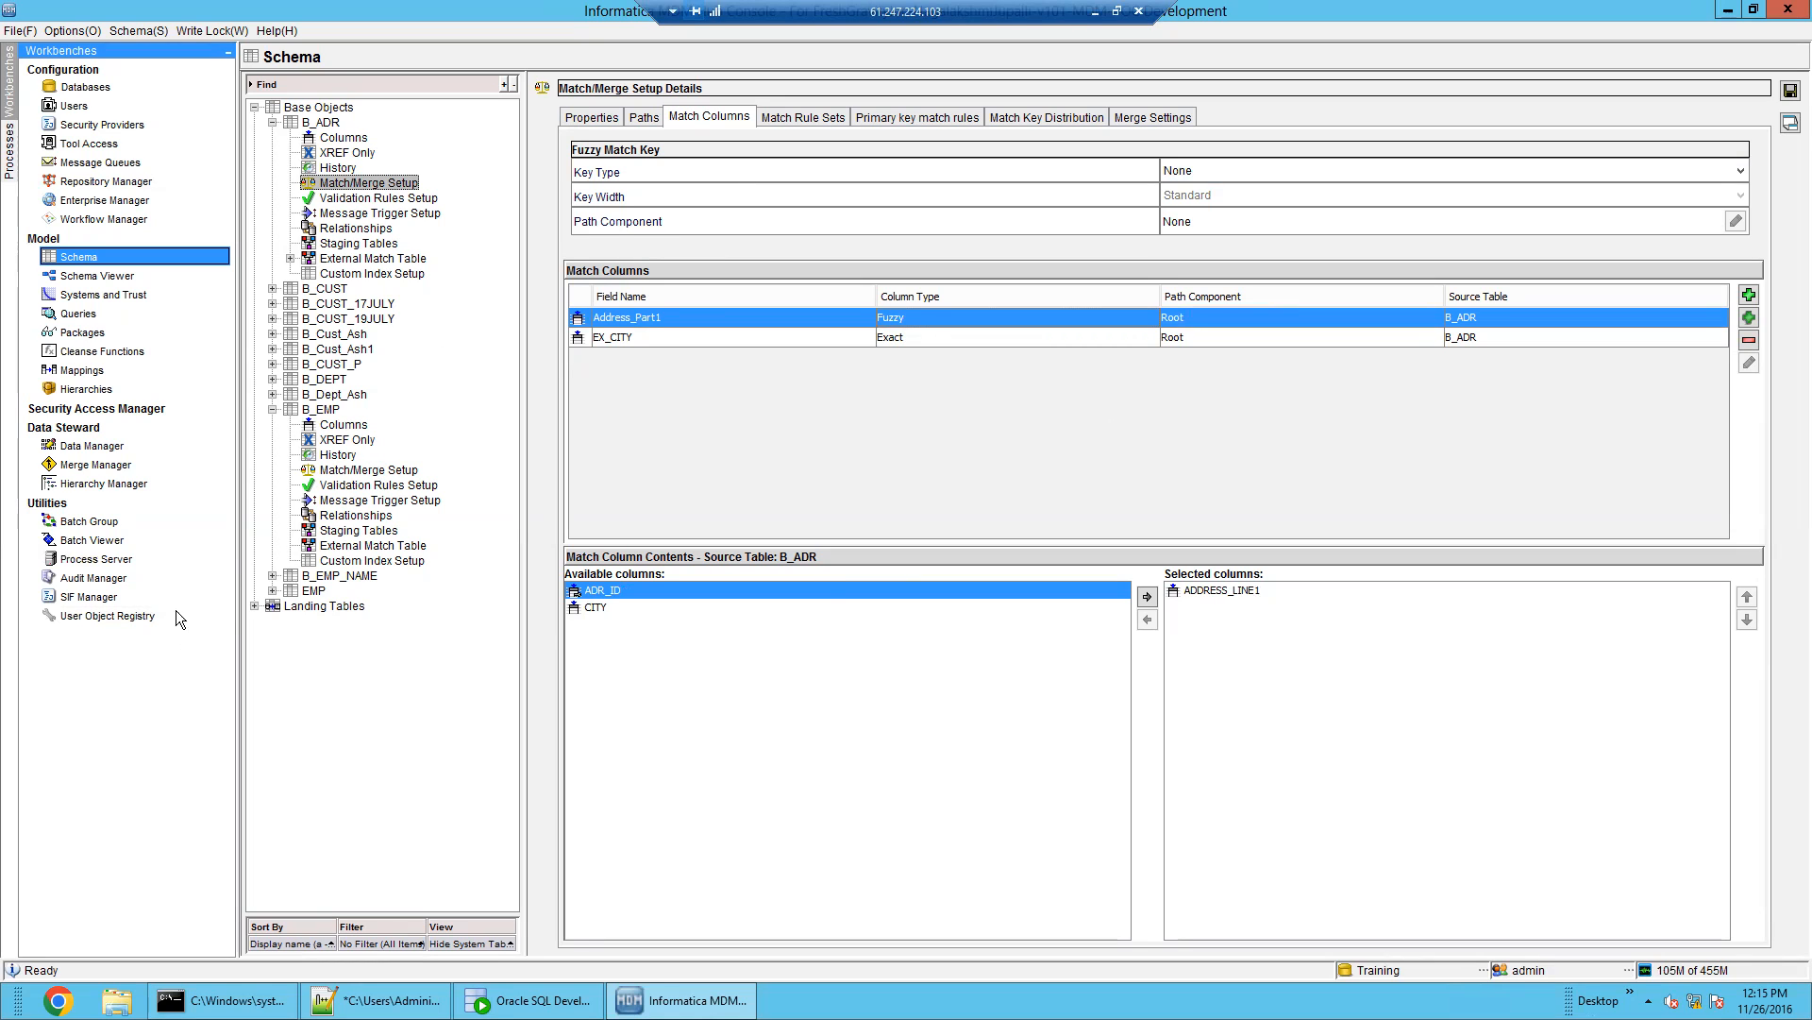
Try saving B_ADR's match settings with an Address Part1 fuzzy key, dismissing the missing-key and duplicate-column warnings
click(87, 540)
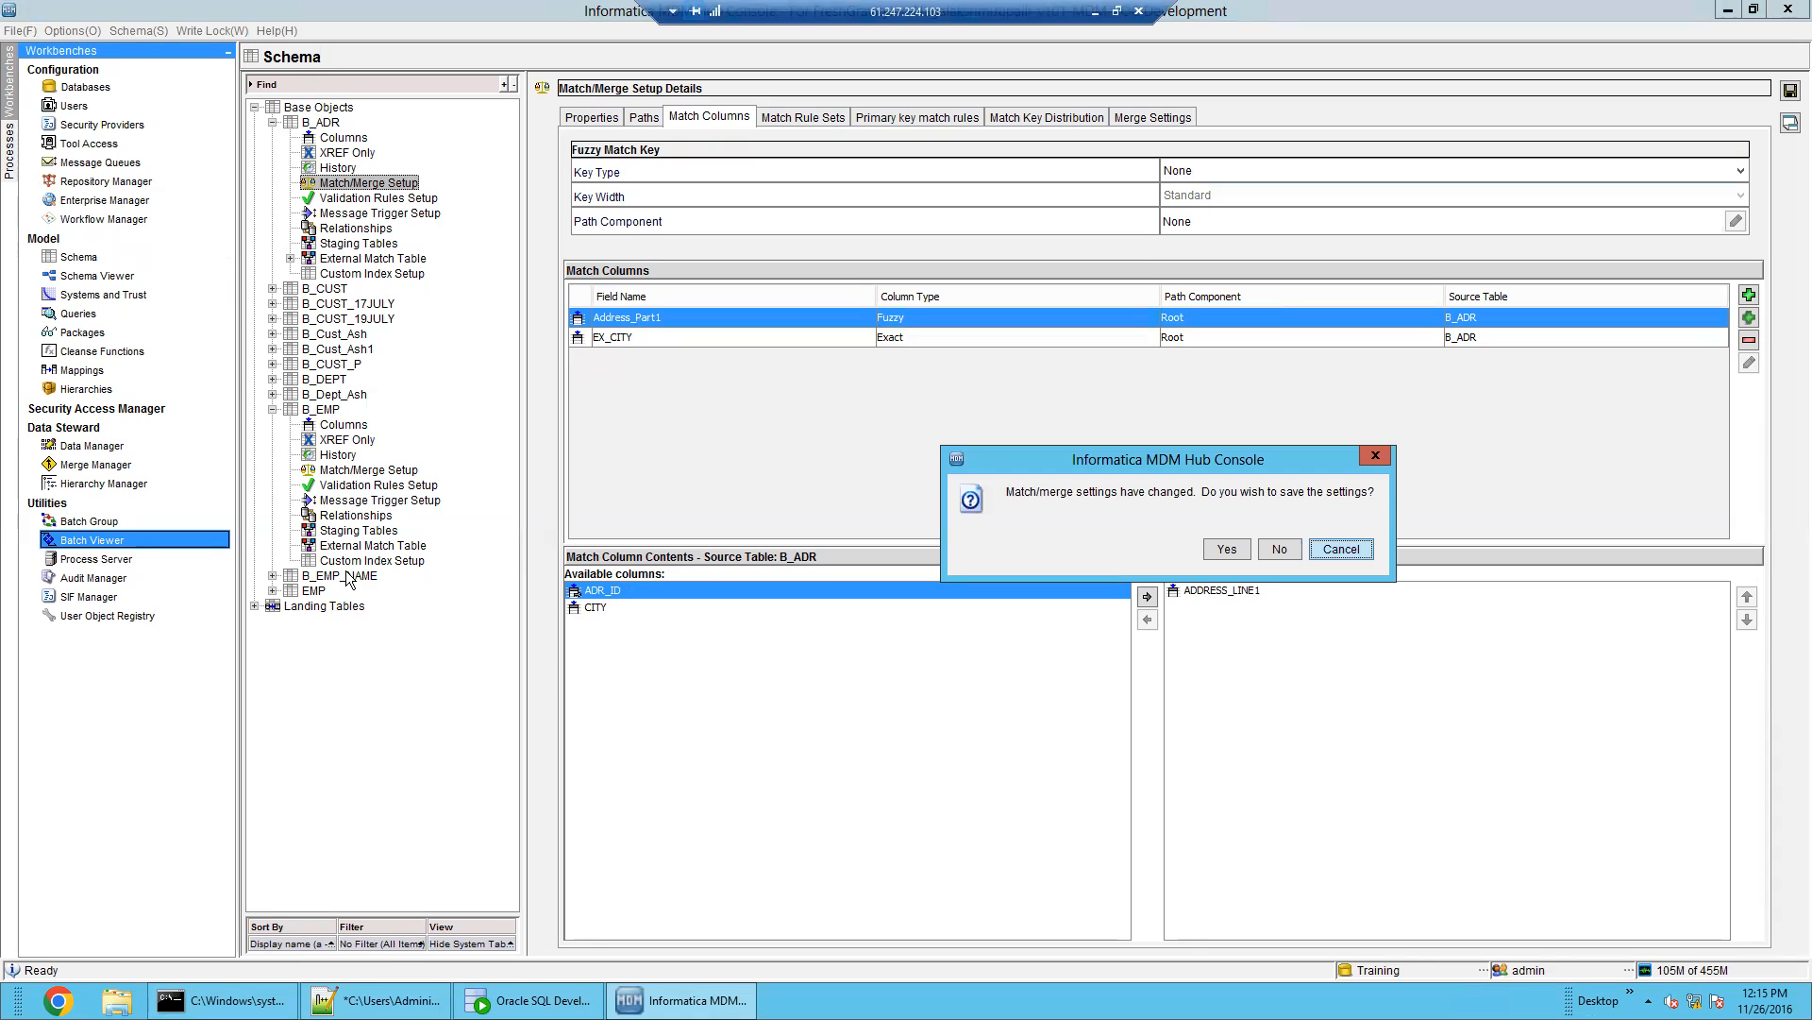
click(1225, 550)
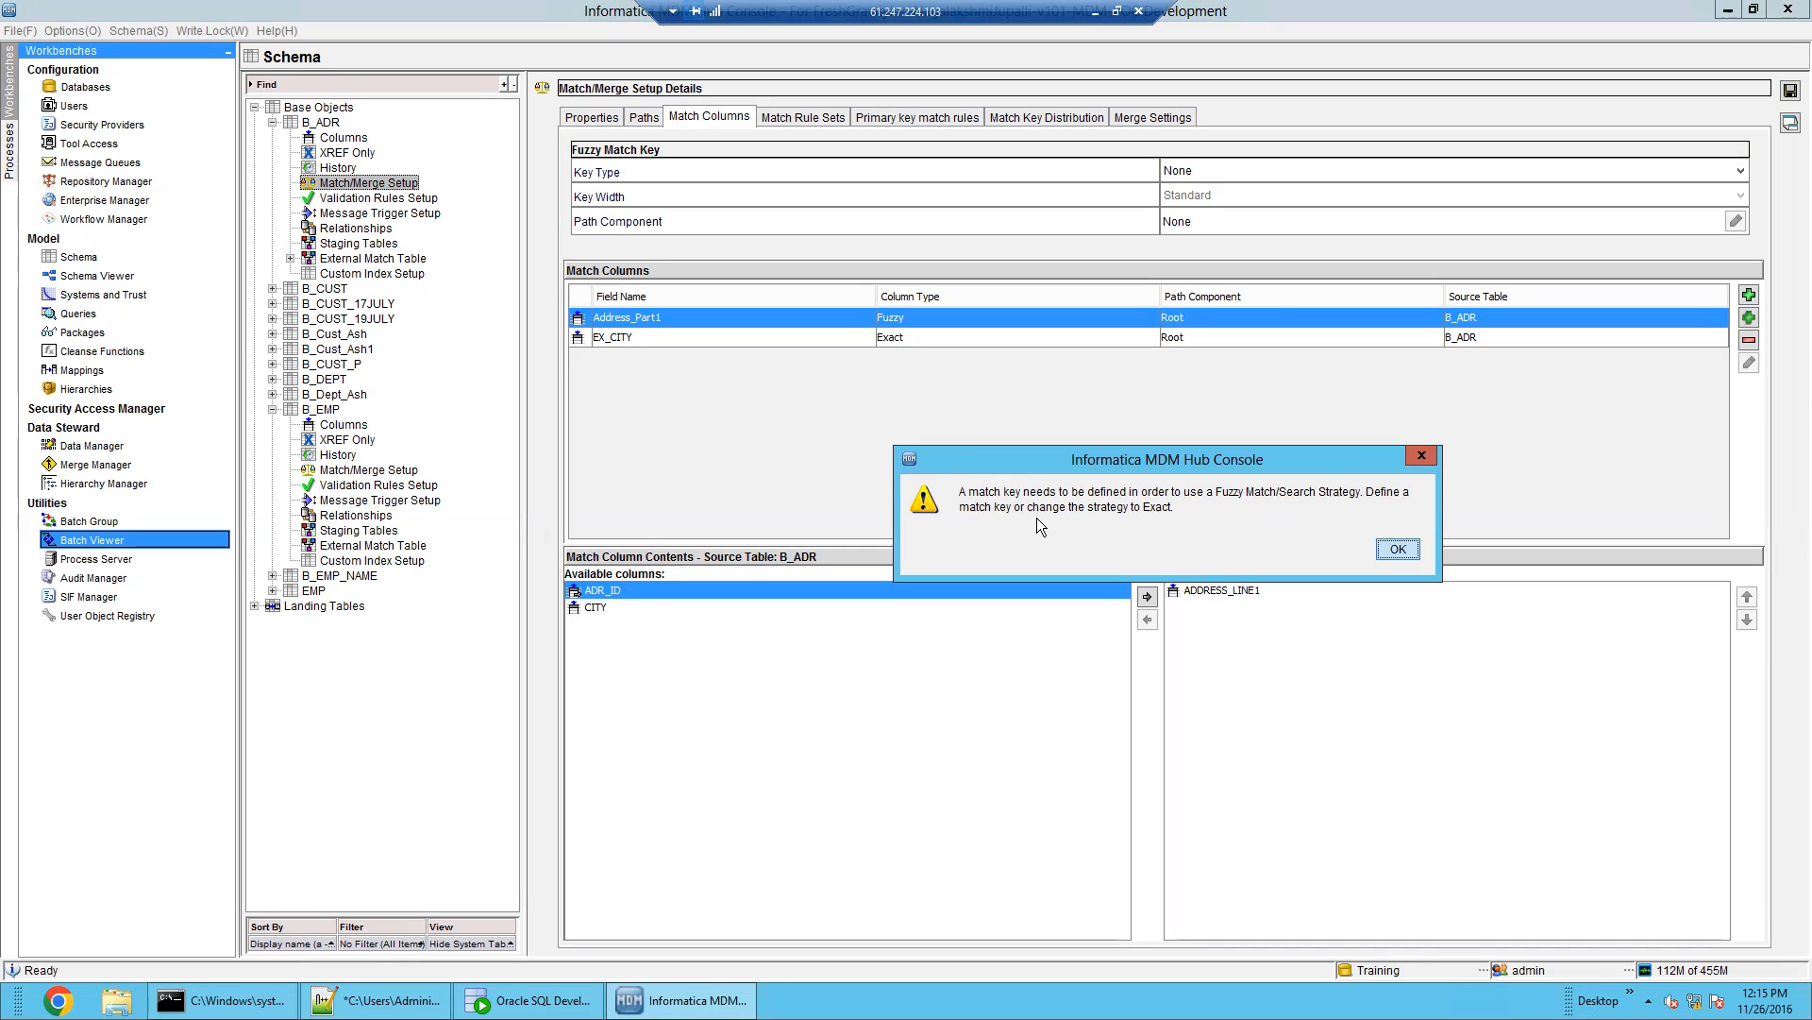
click(1404, 547)
click(1367, 170)
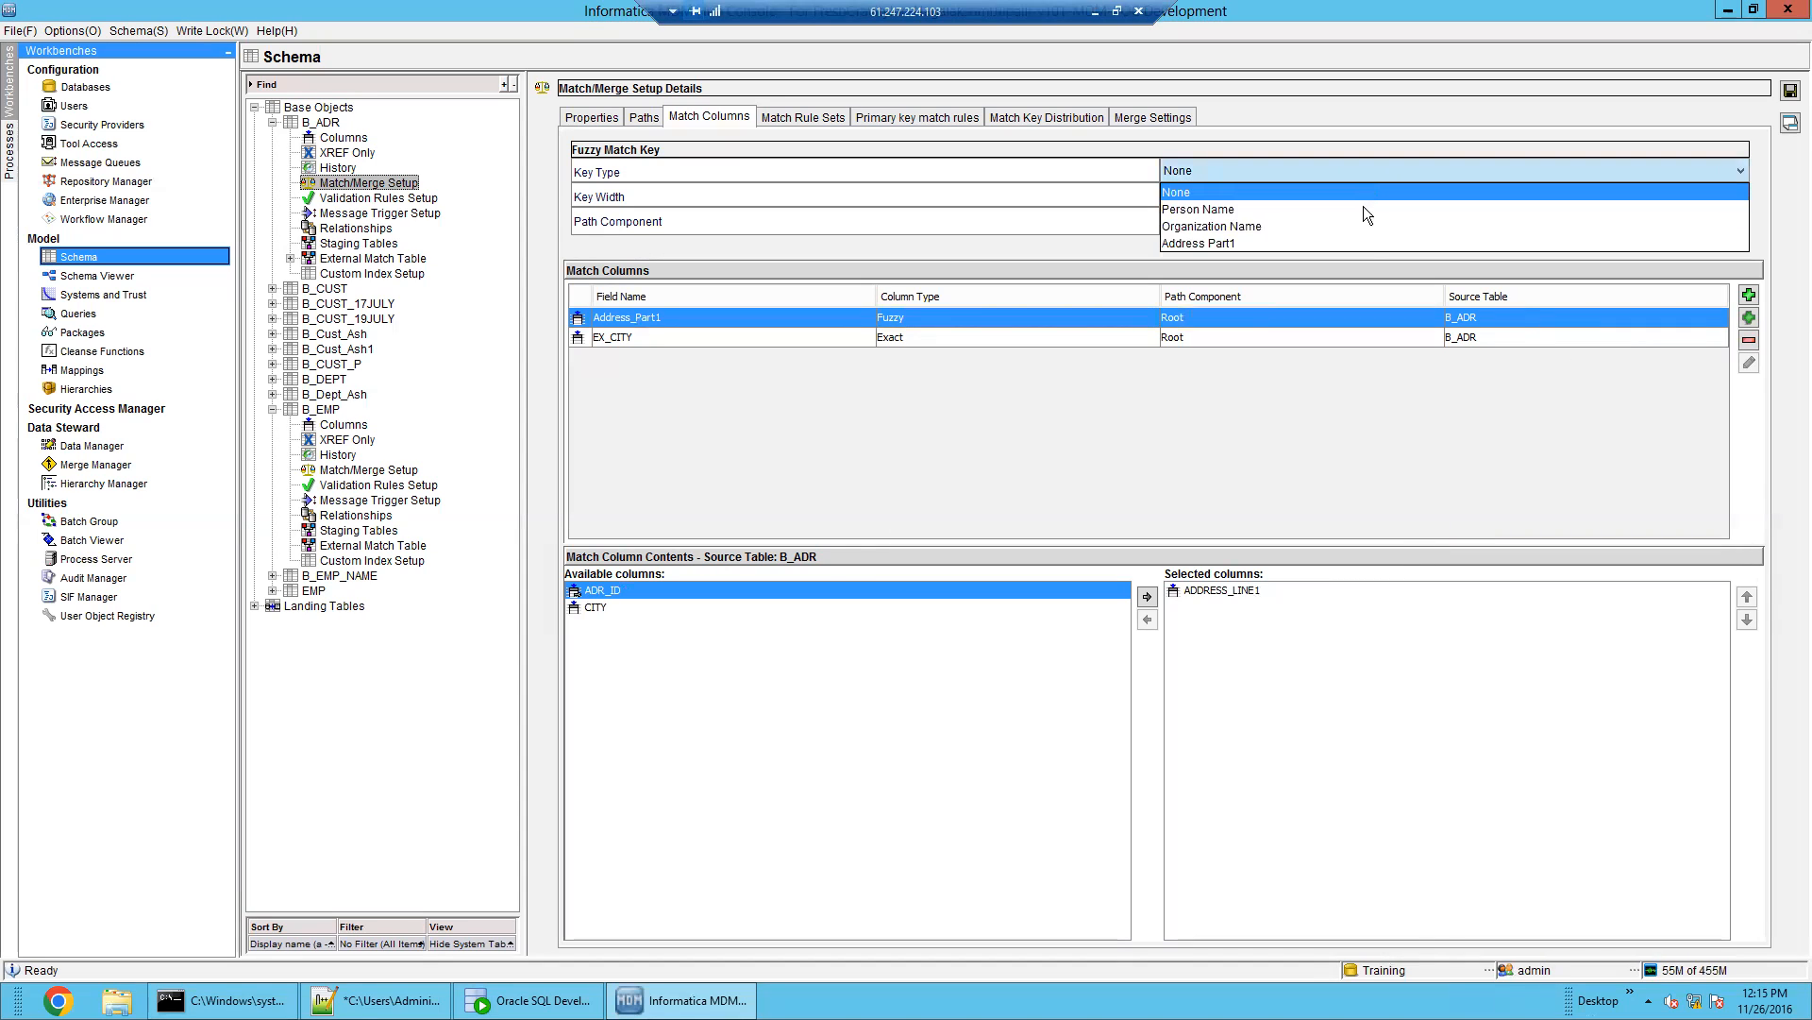
click(1363, 244)
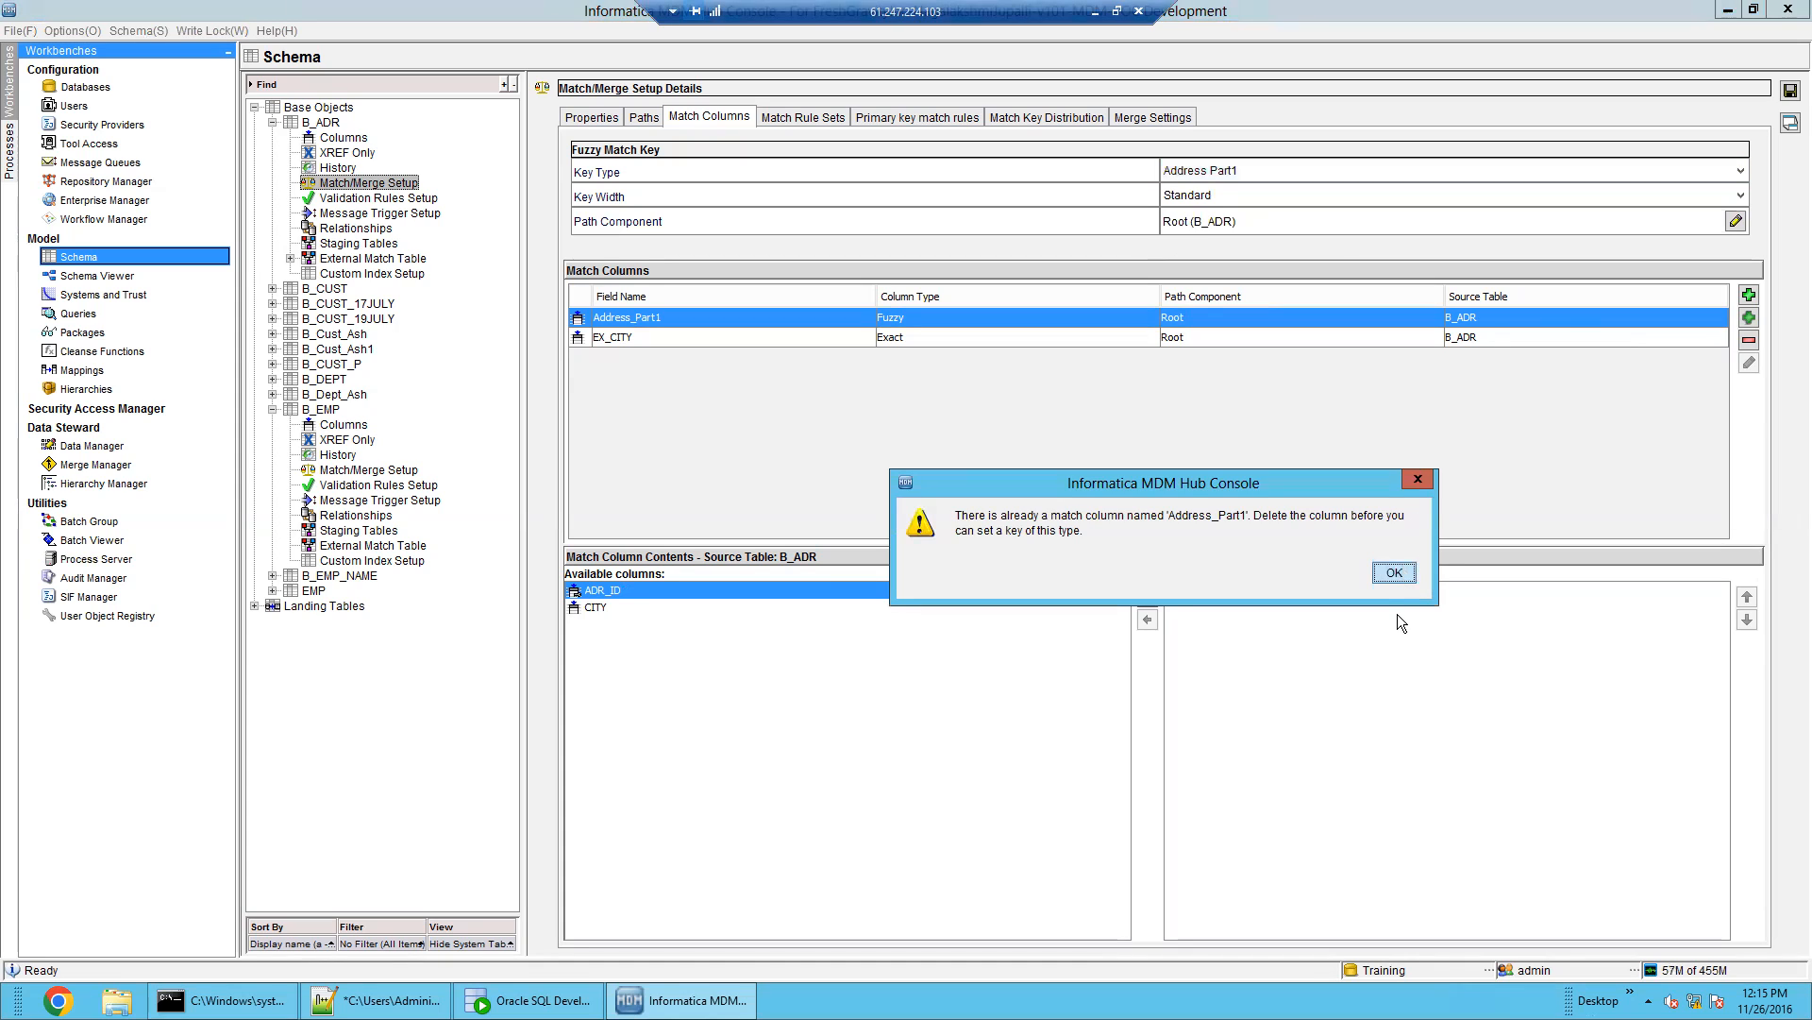
click(1397, 577)
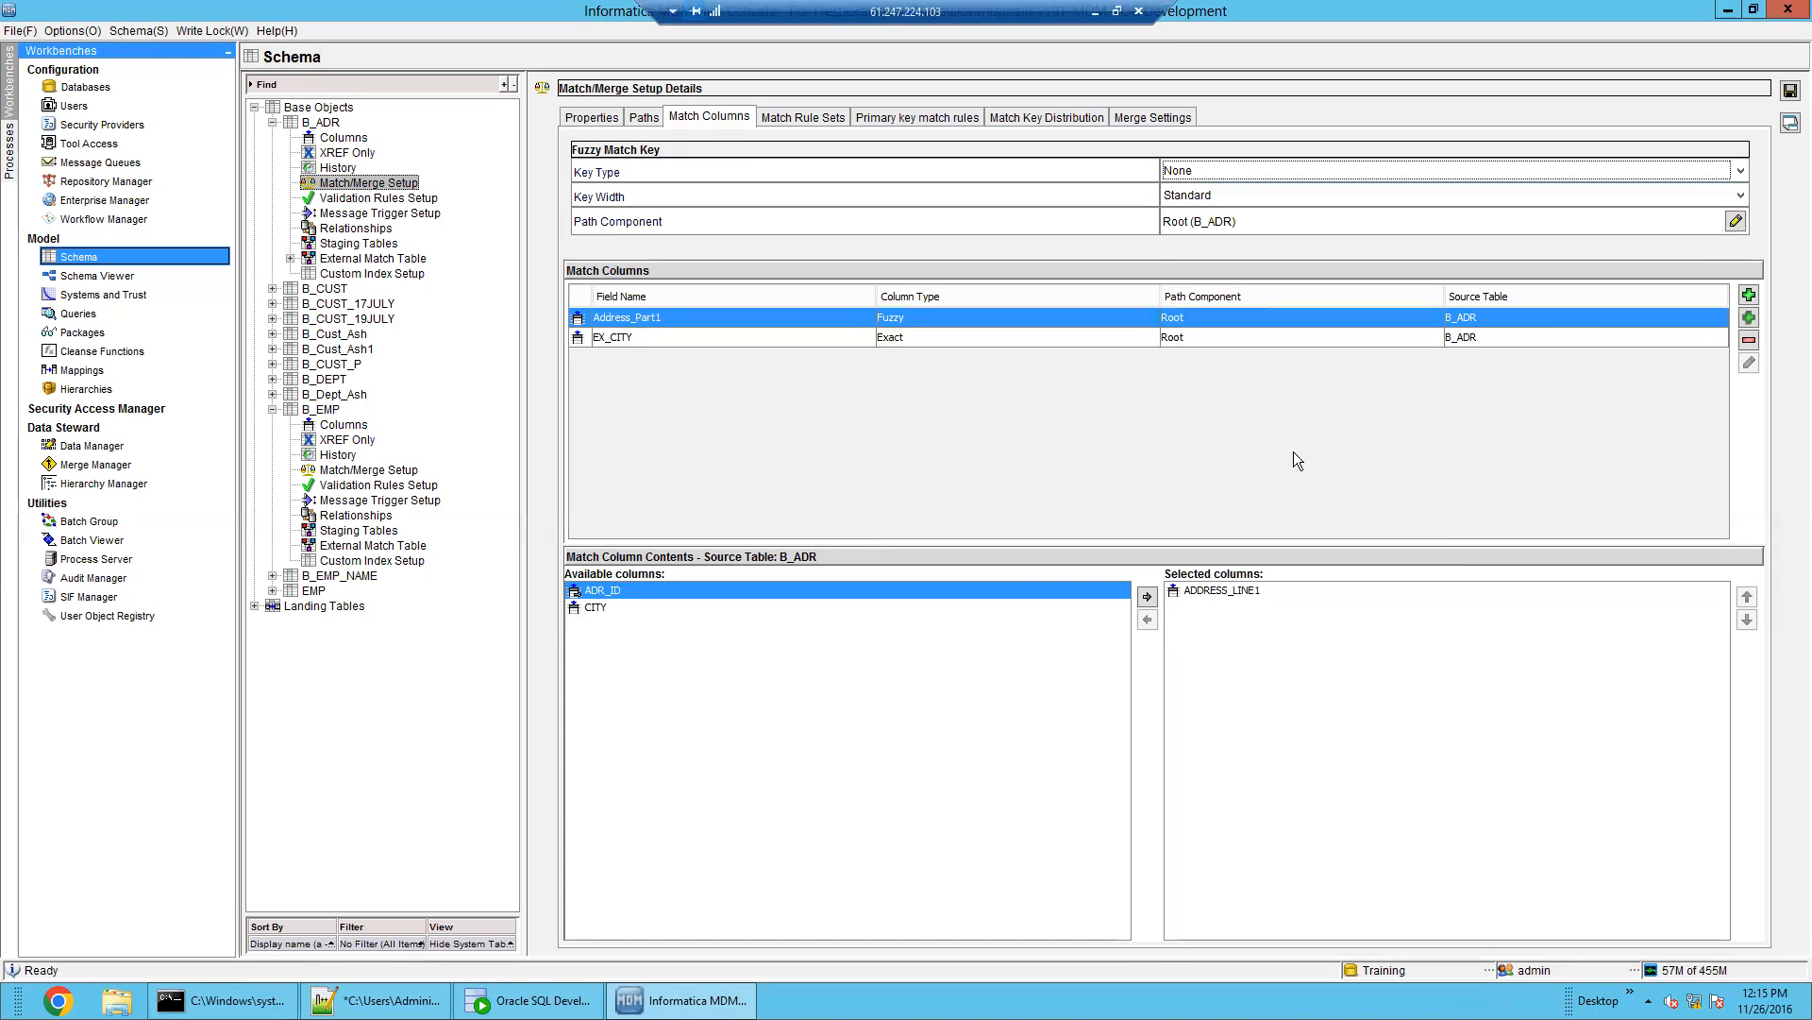
click(1790, 90)
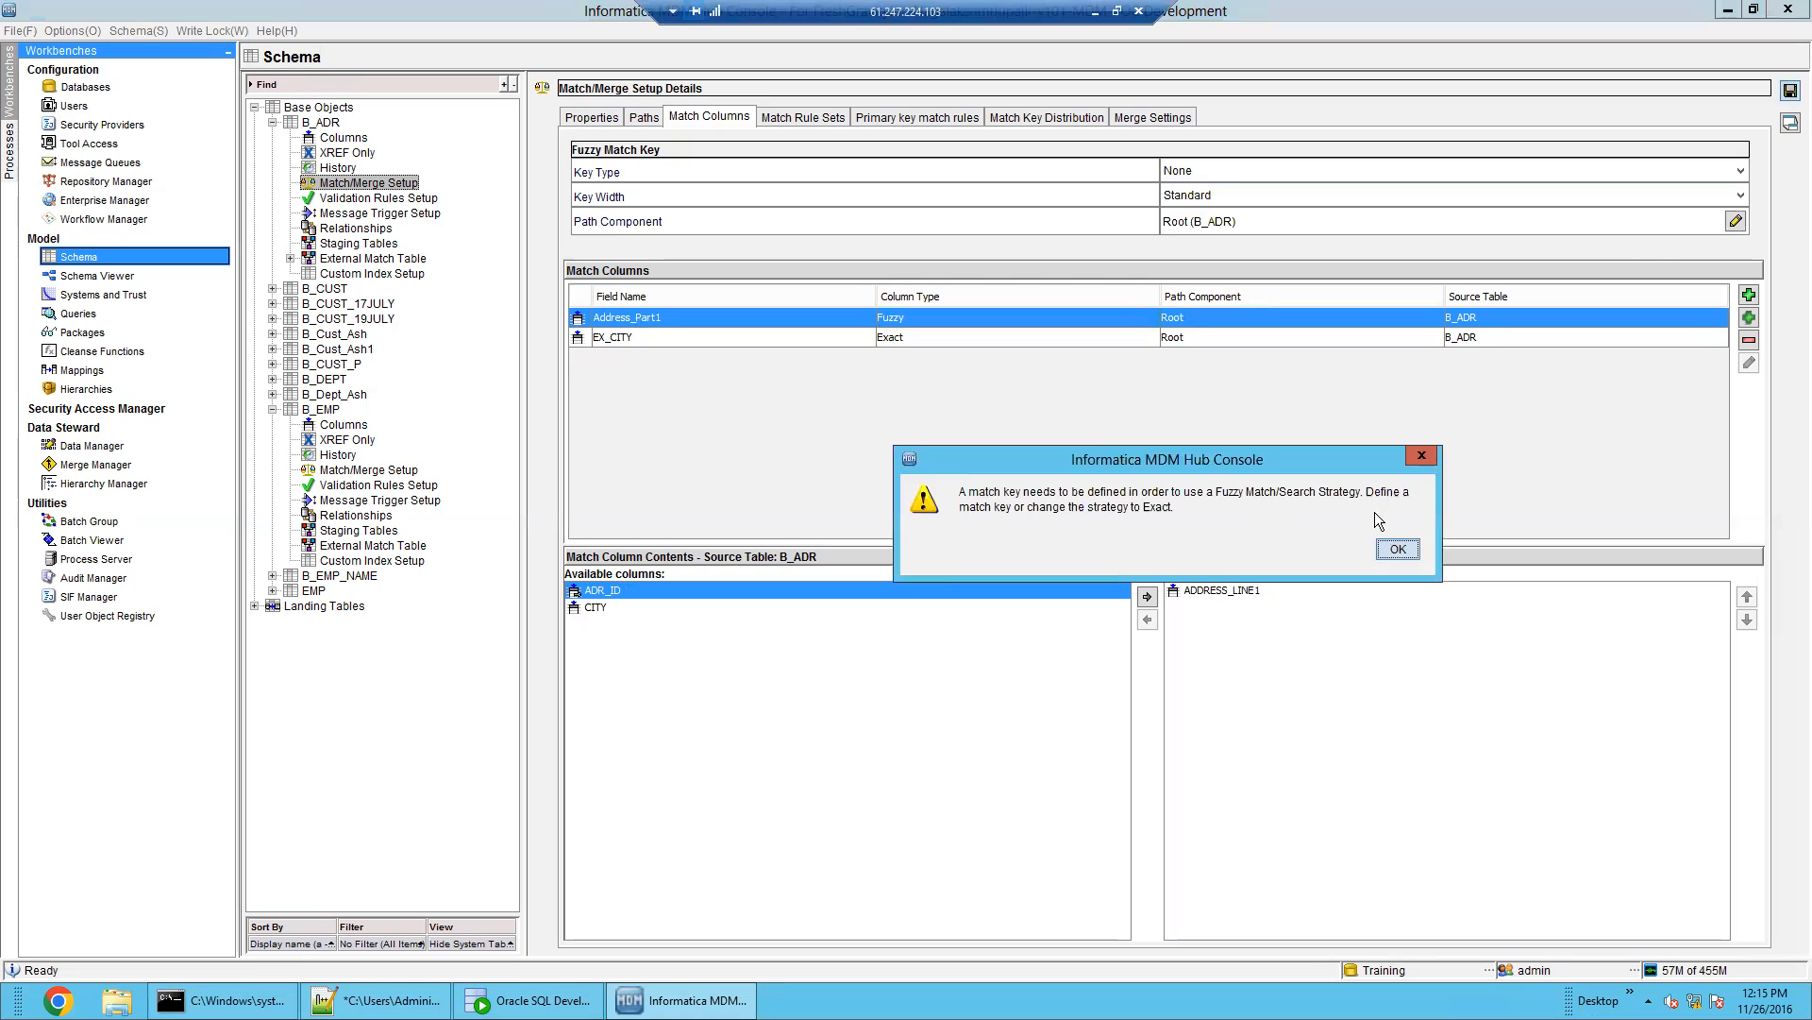
click(1395, 549)
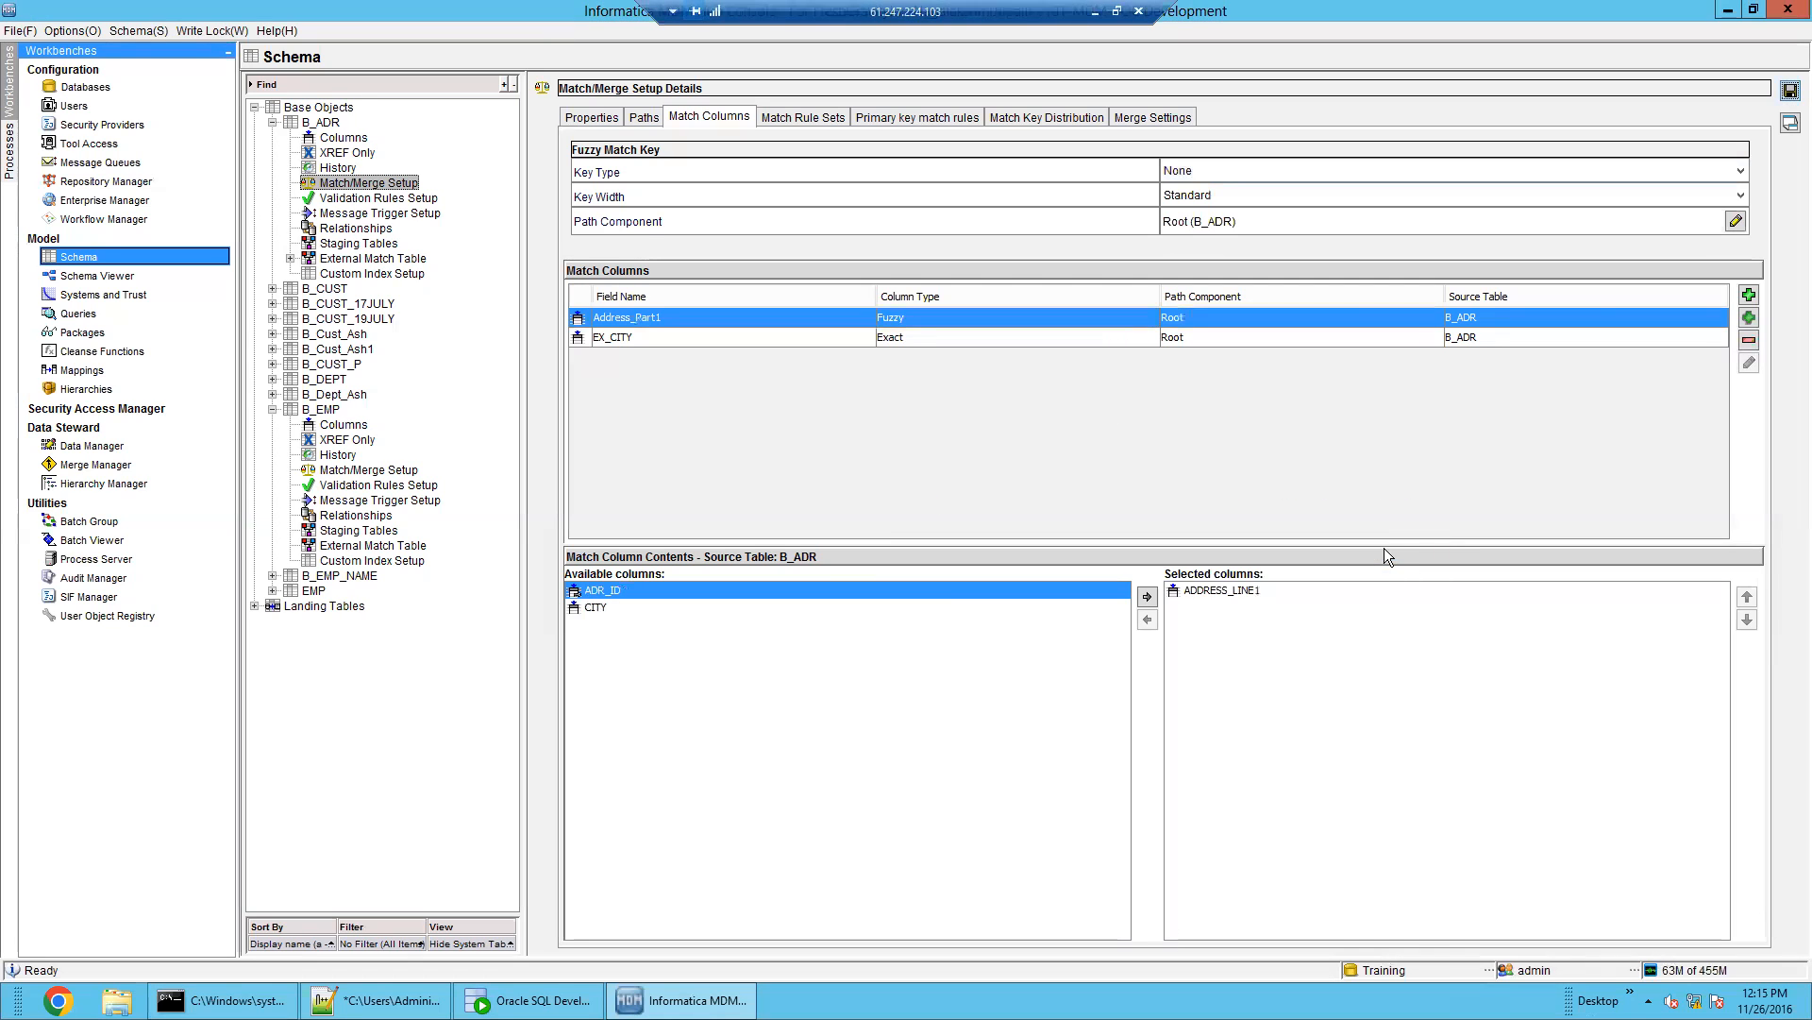
Keep the key width at Standard and set the fuzzy key type to Person Name
click(1302, 170)
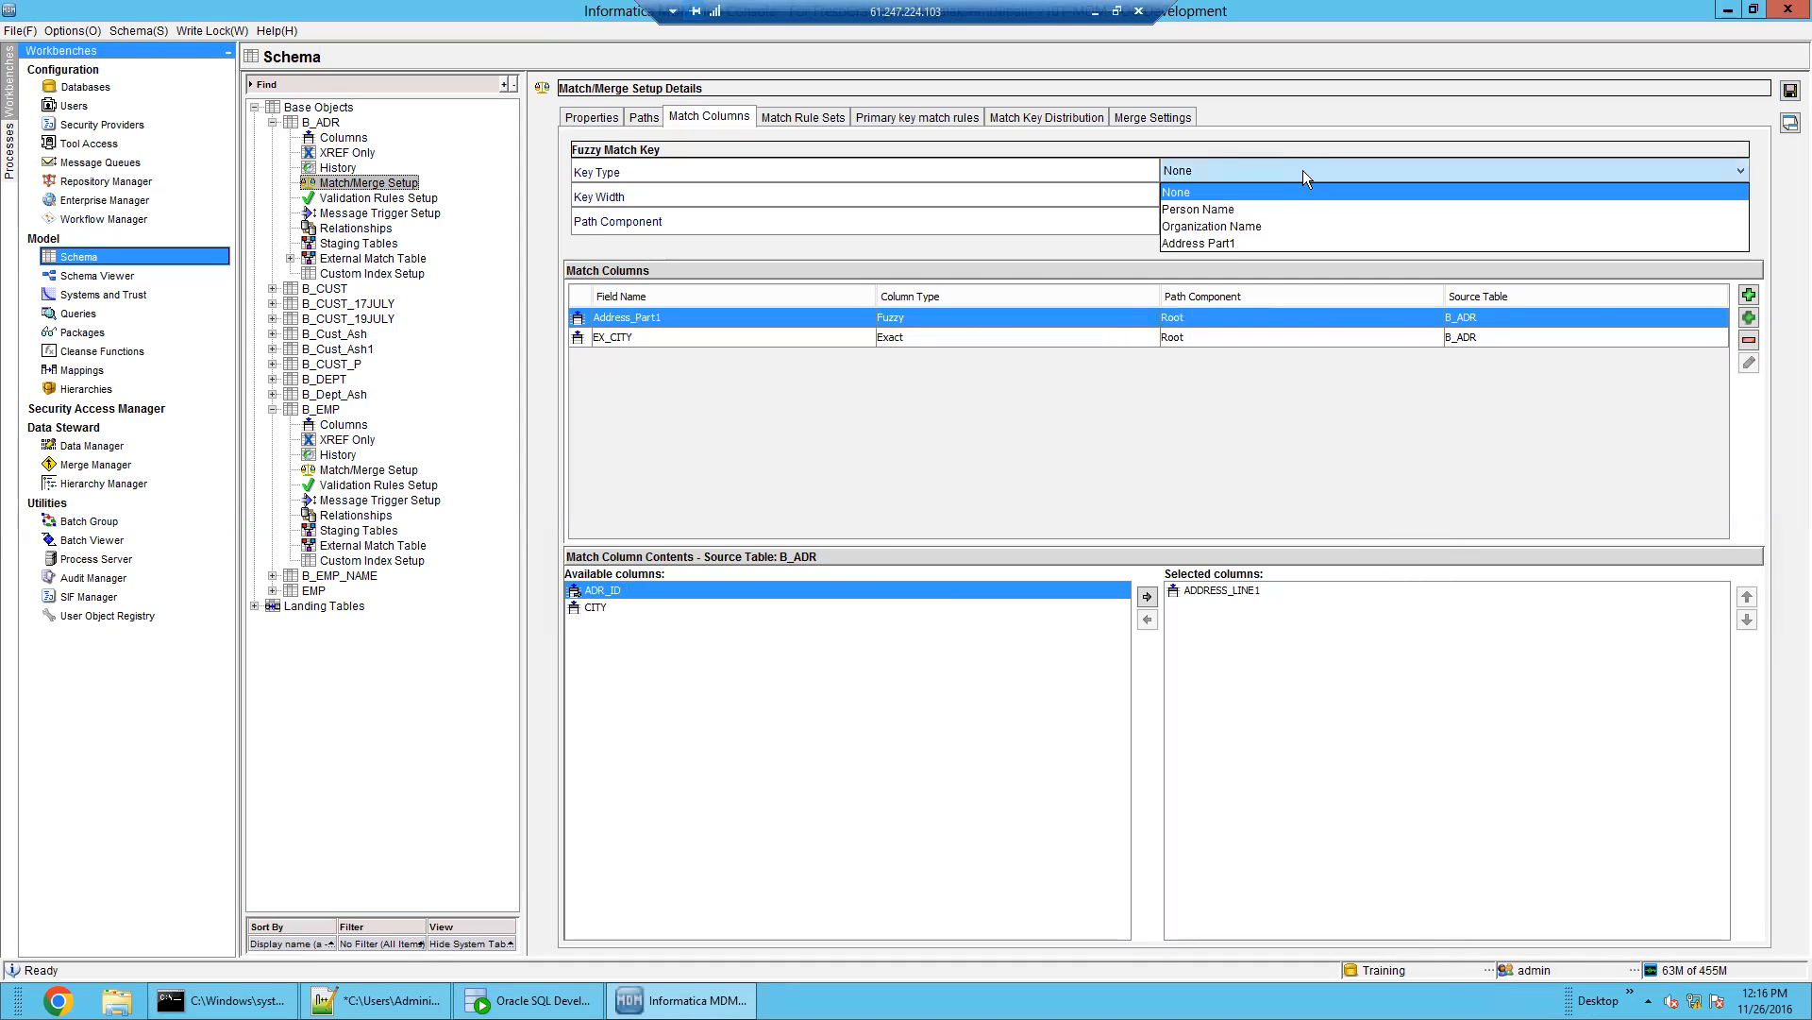
click(1284, 243)
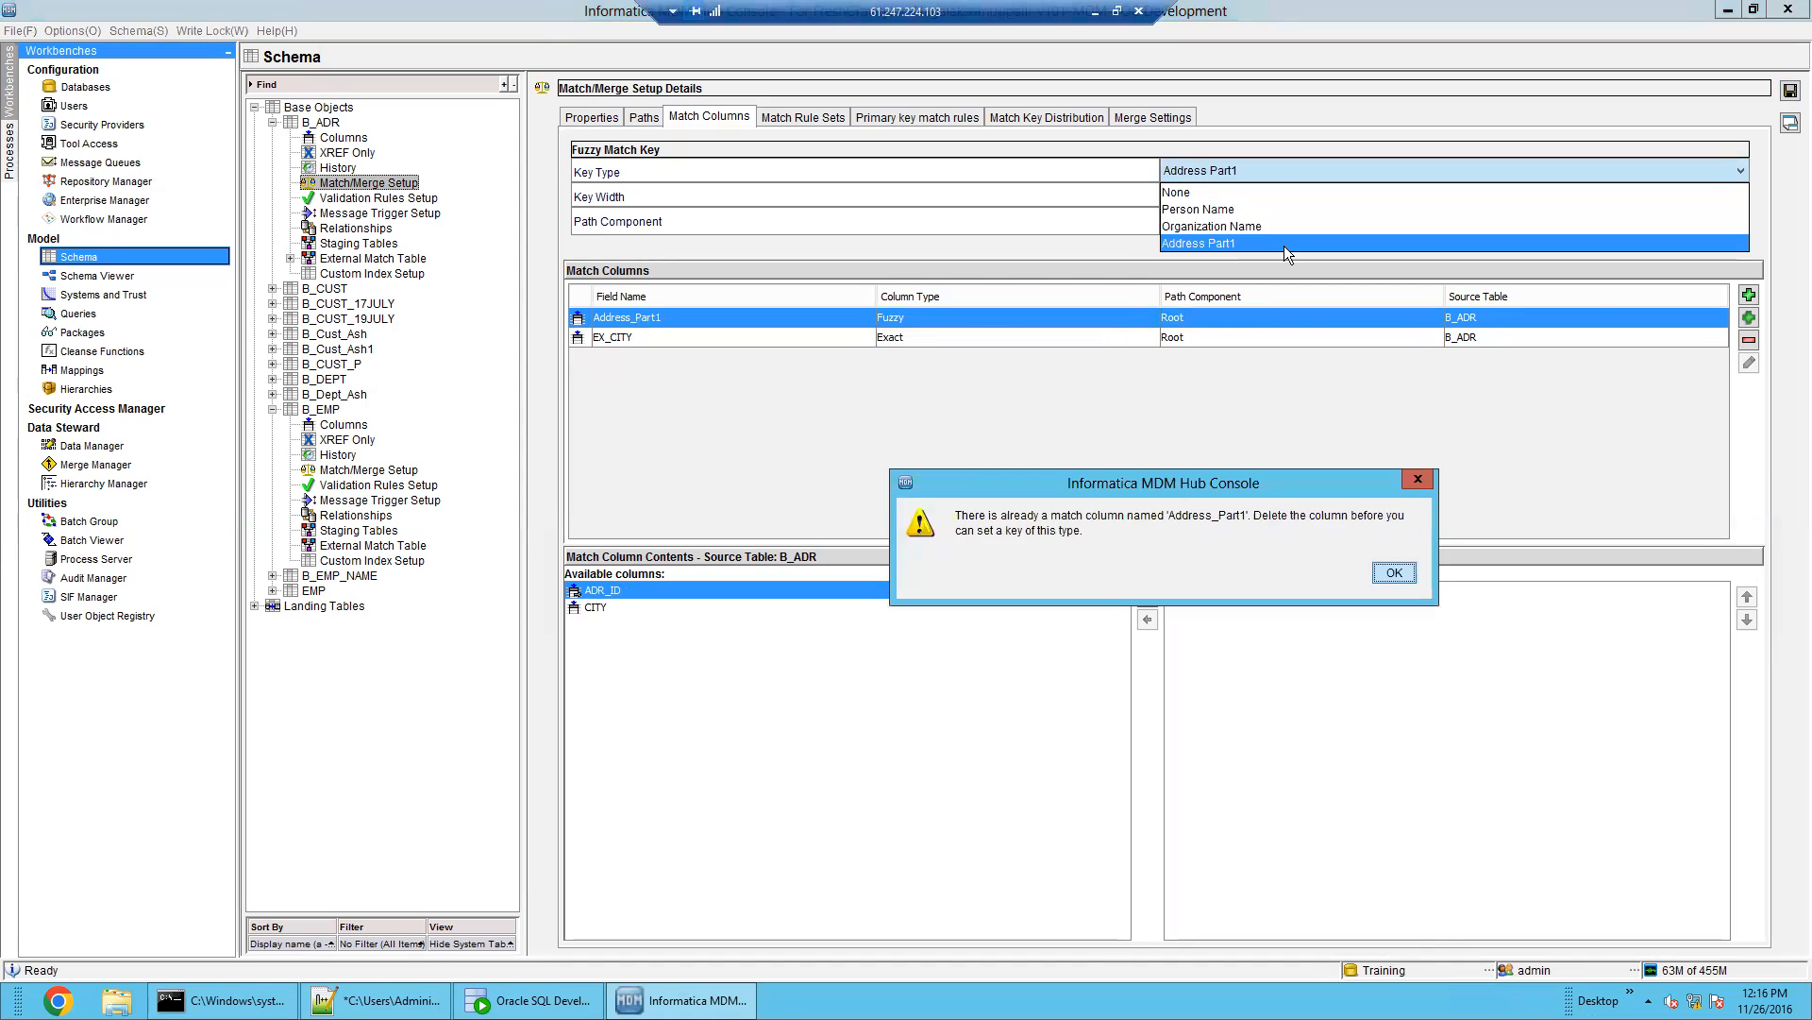
click(1397, 572)
click(1242, 195)
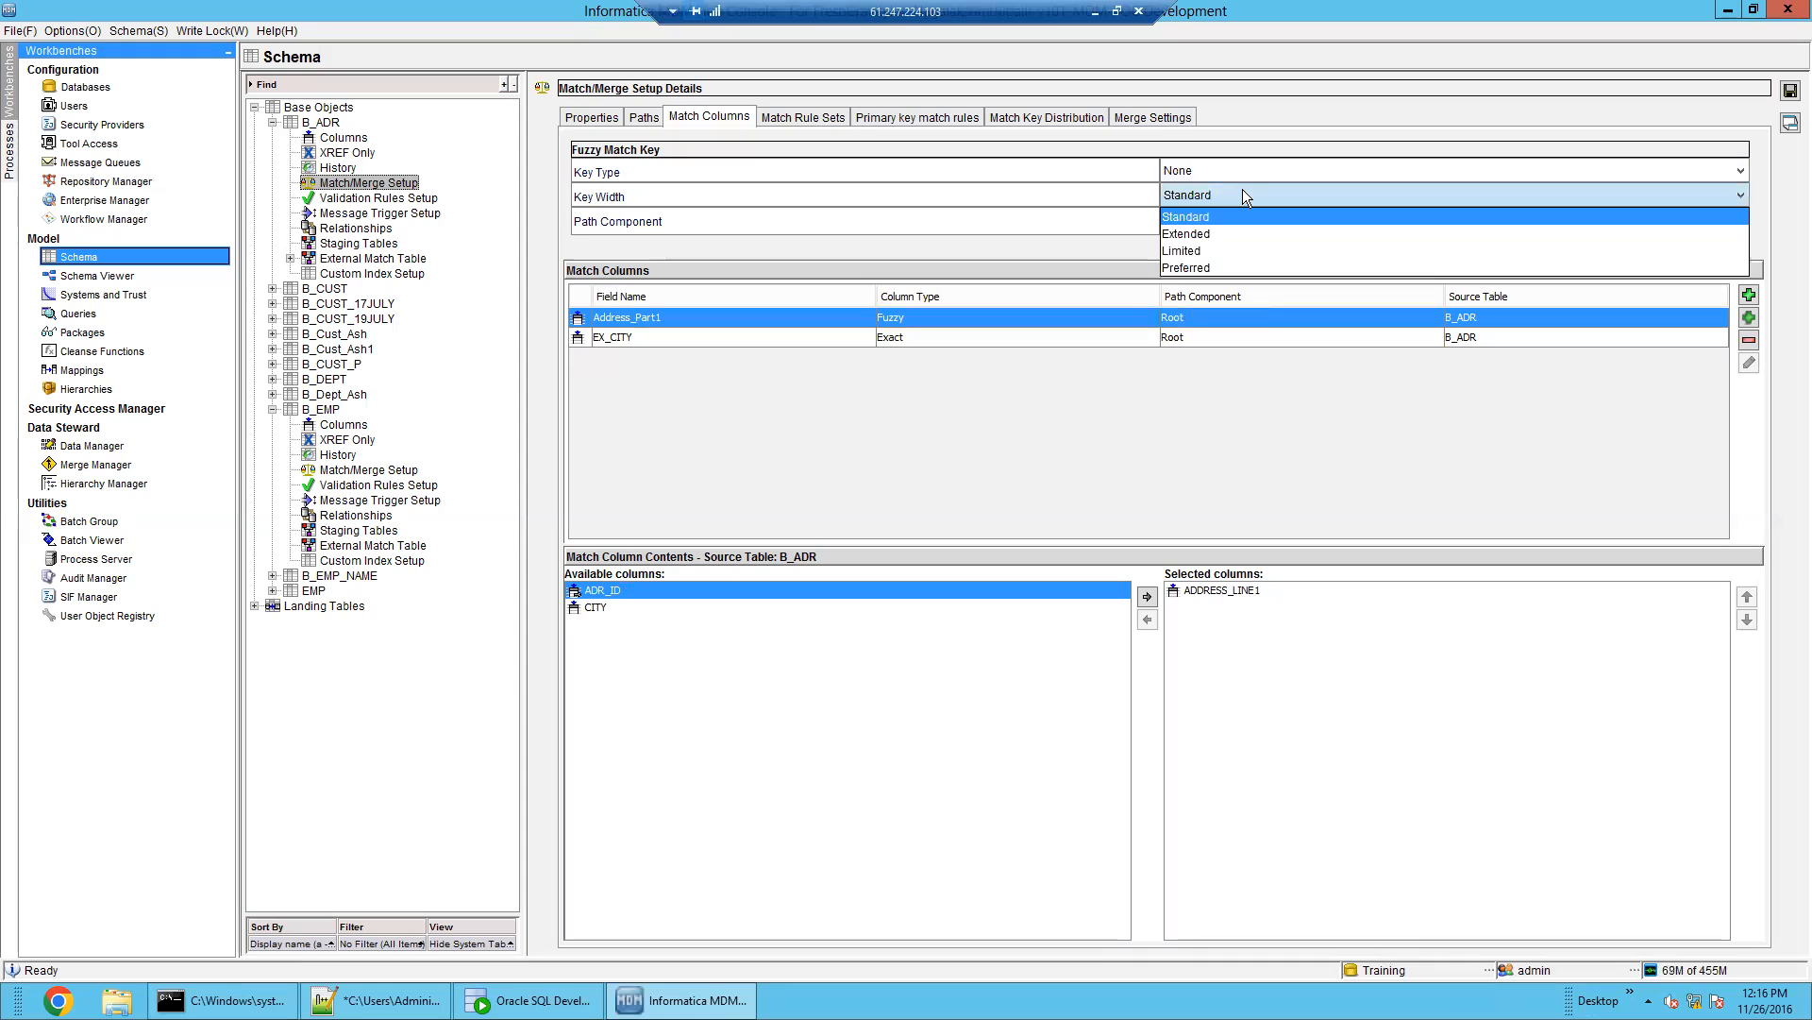
click(1242, 189)
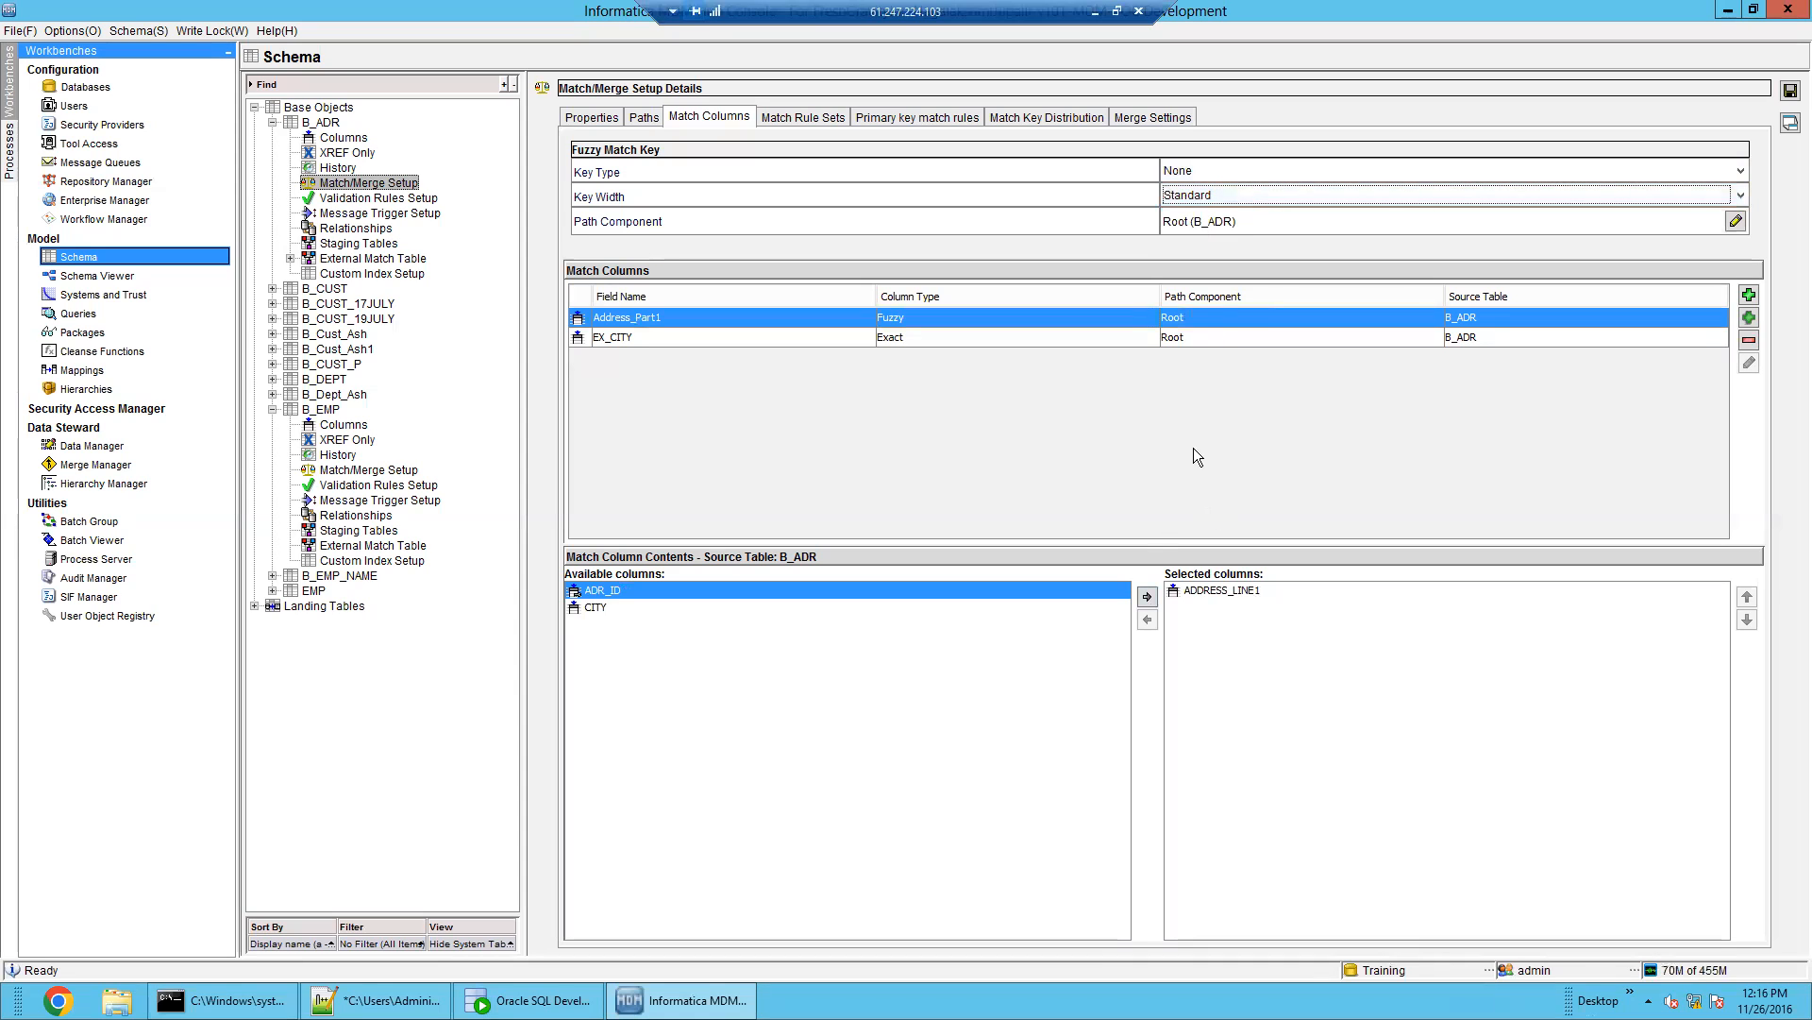
click(923, 340)
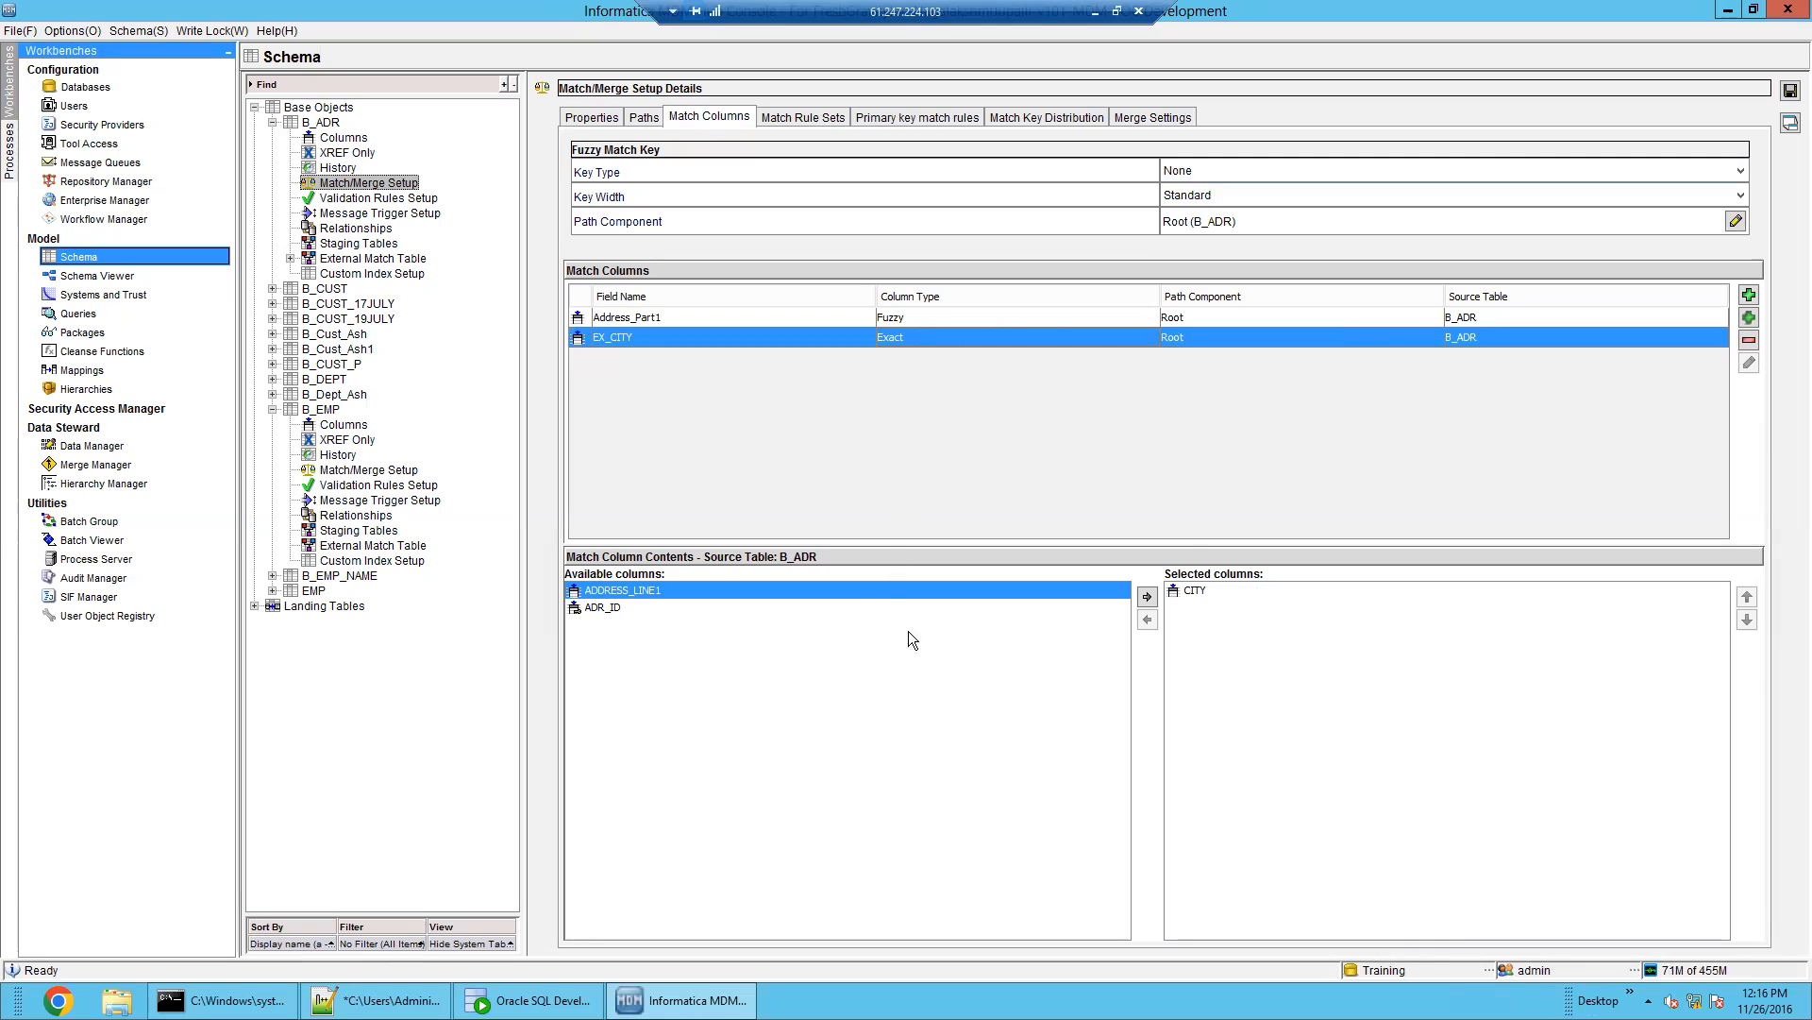
click(1234, 172)
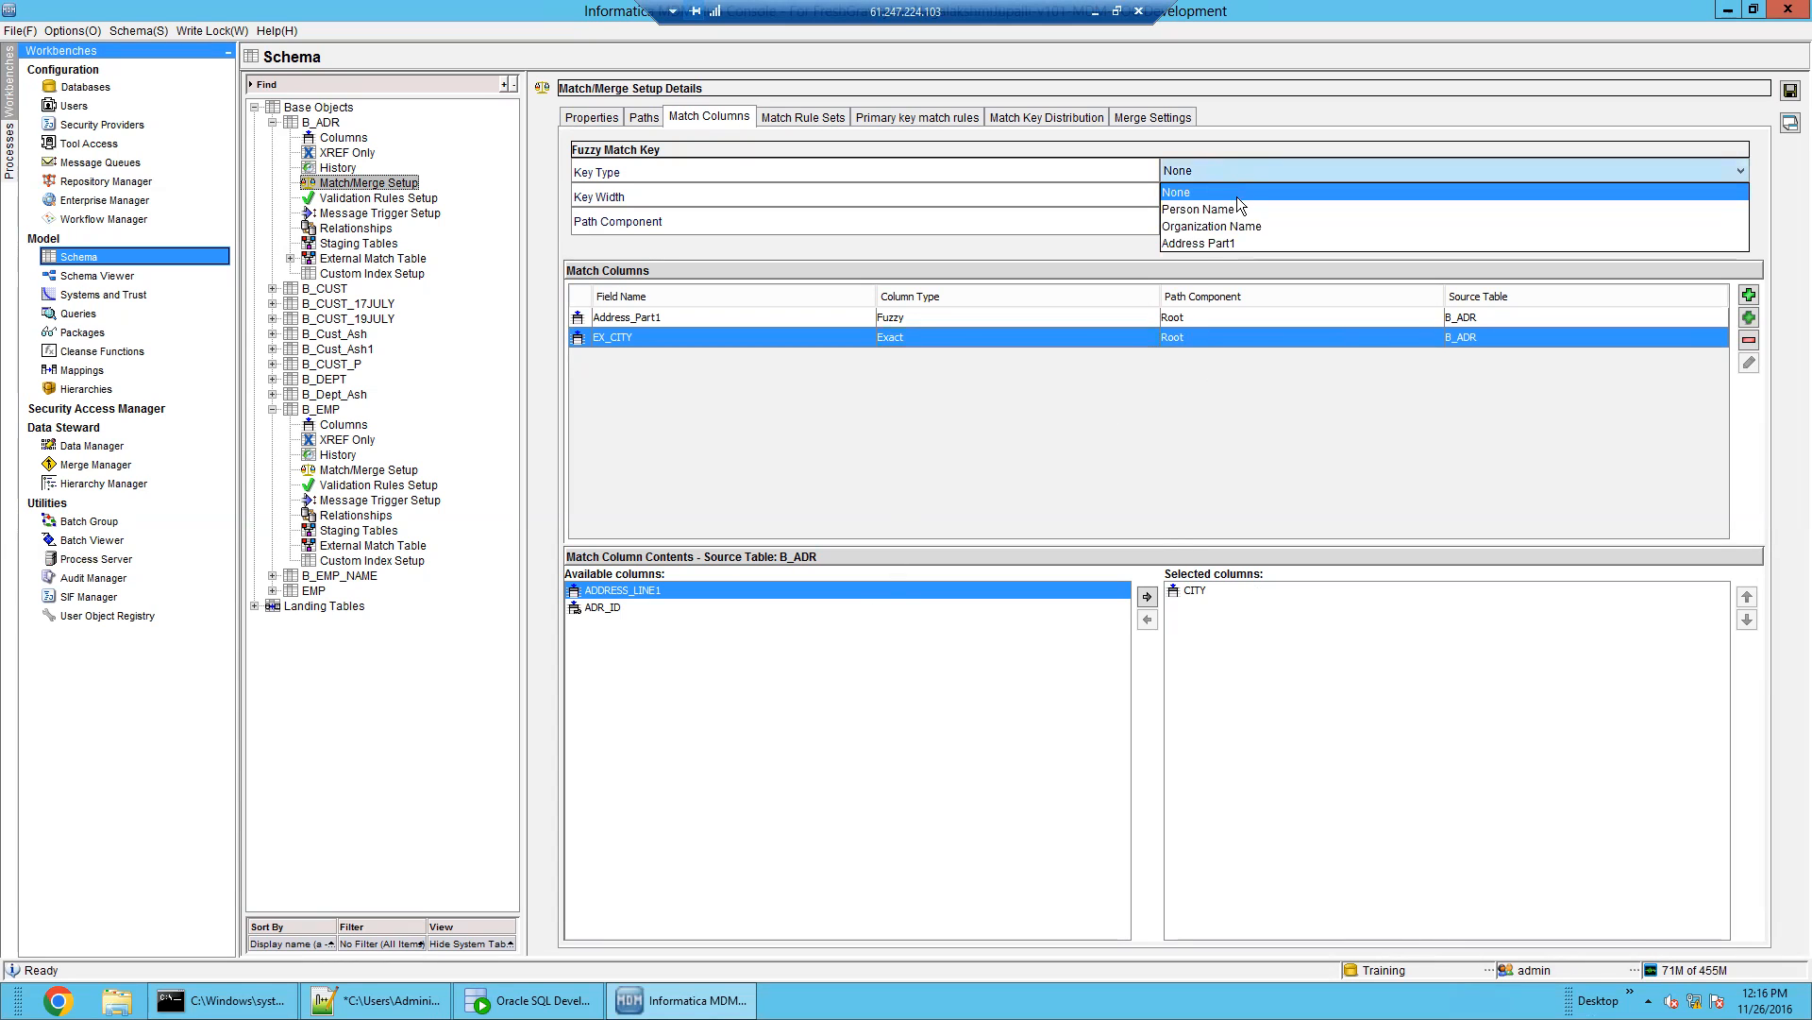
click(1238, 208)
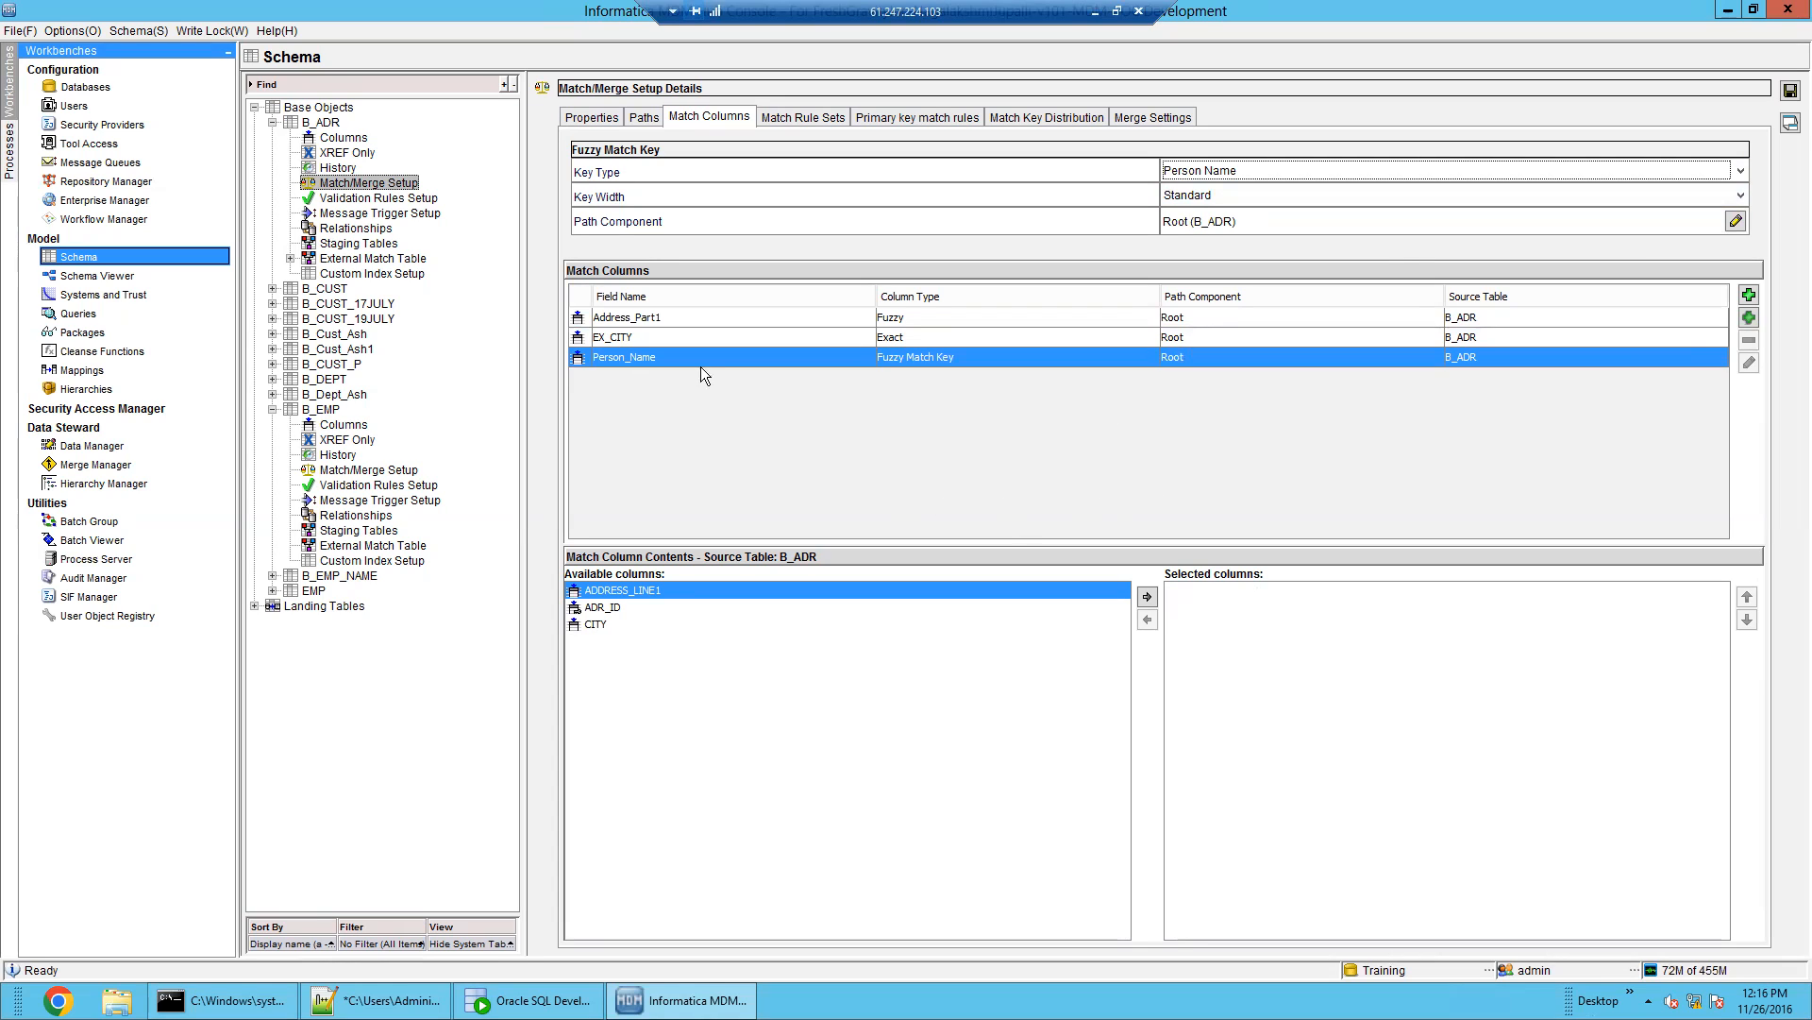
click(1344, 174)
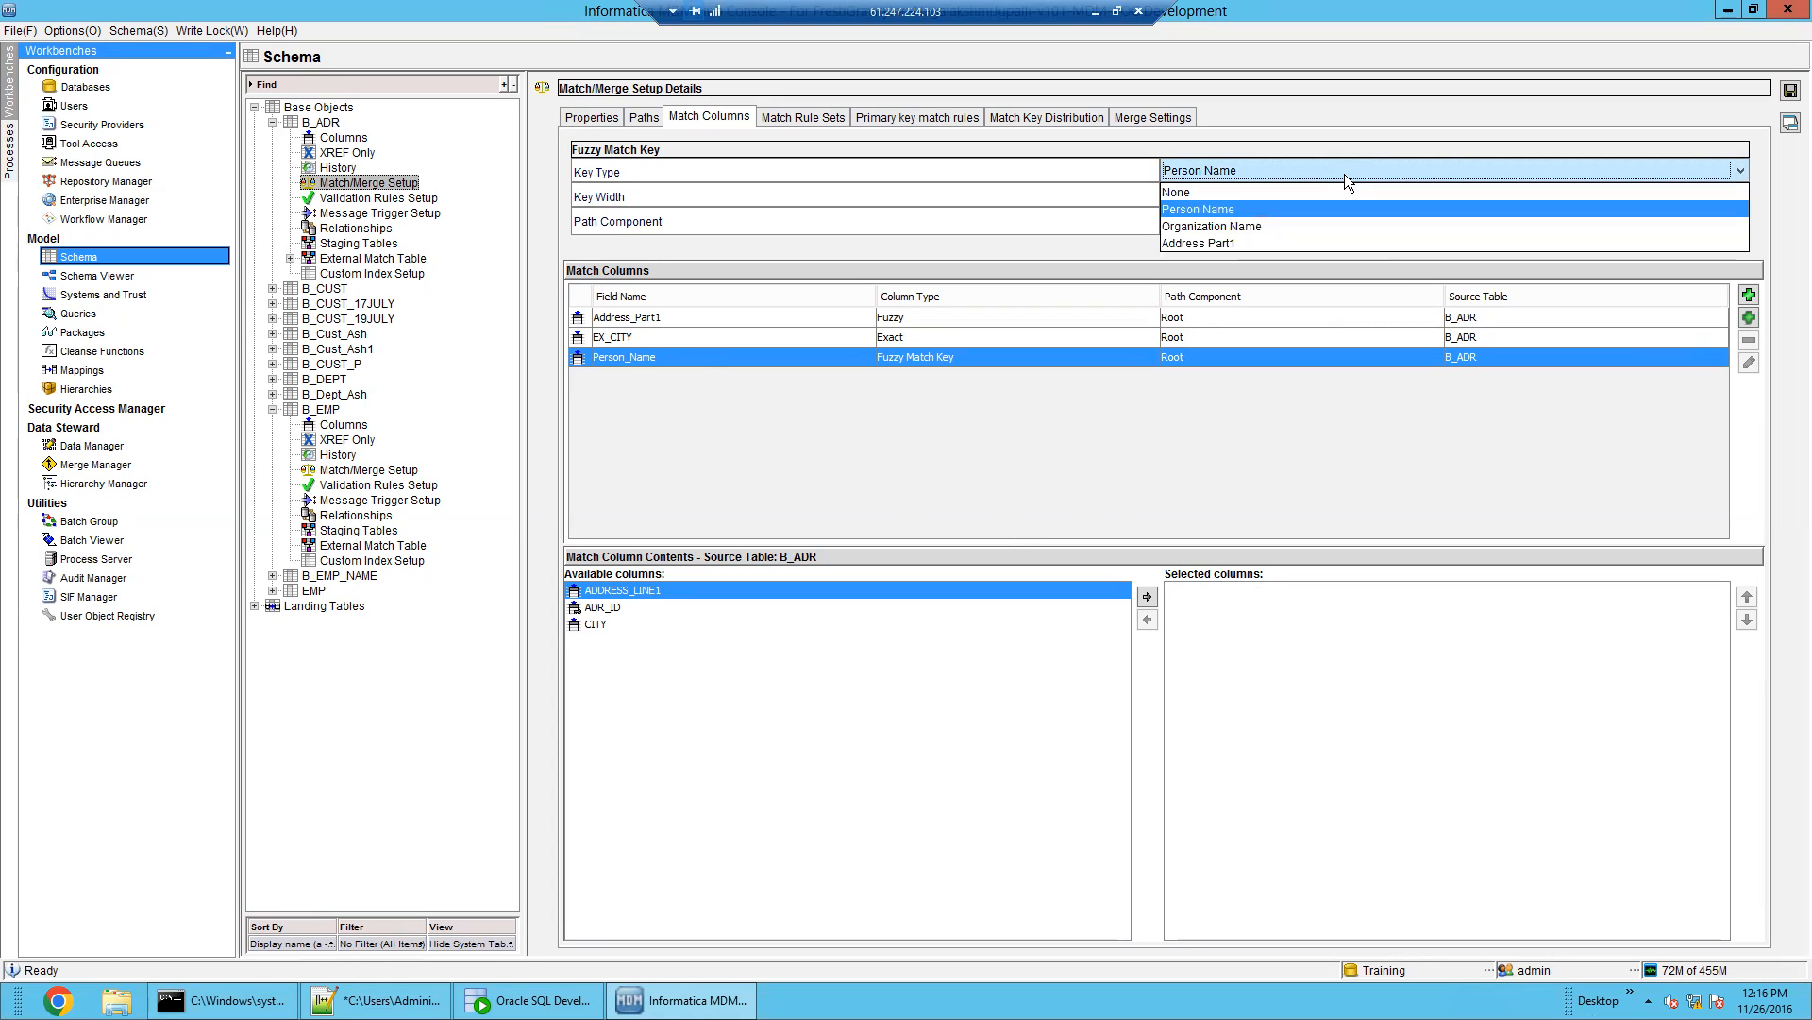
click(681, 327)
Delete the Address_Part1 match column from B_ADR
click(683, 311)
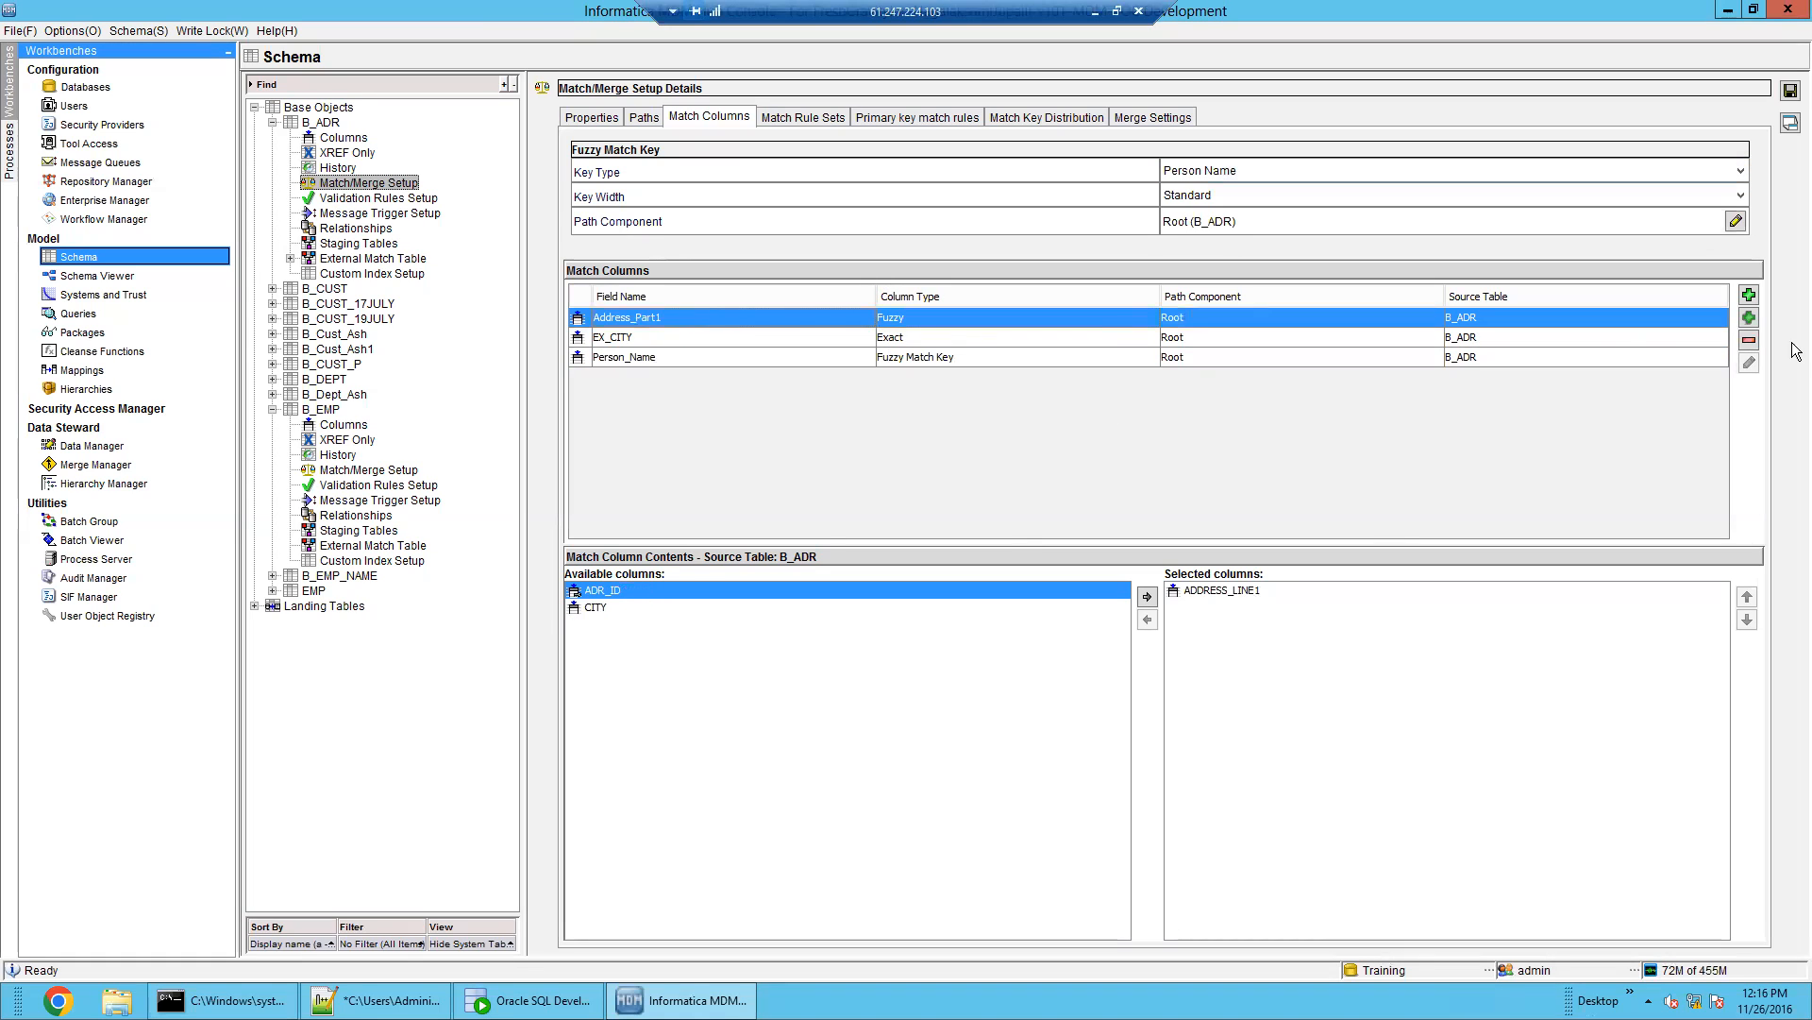
click(1749, 342)
click(1151, 578)
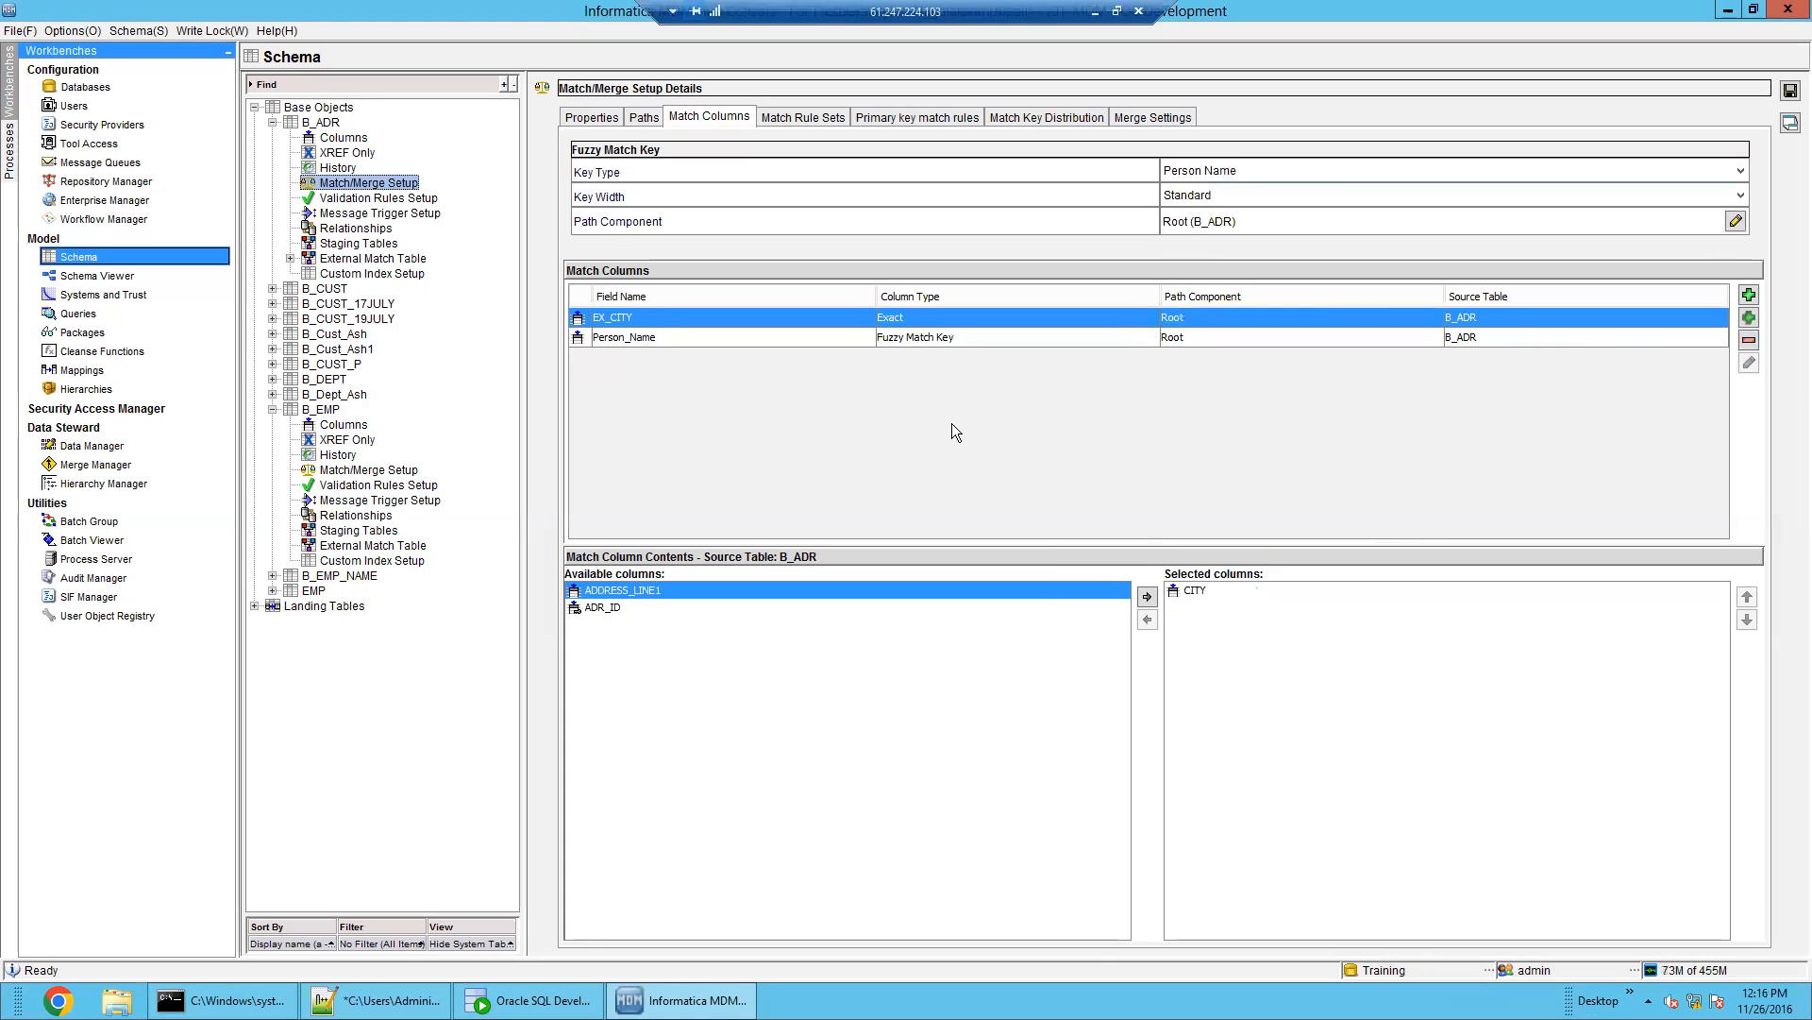
Reset the Person_Name fuzzy key type to Person Name and add ADR_ID as its selected column
click(860, 339)
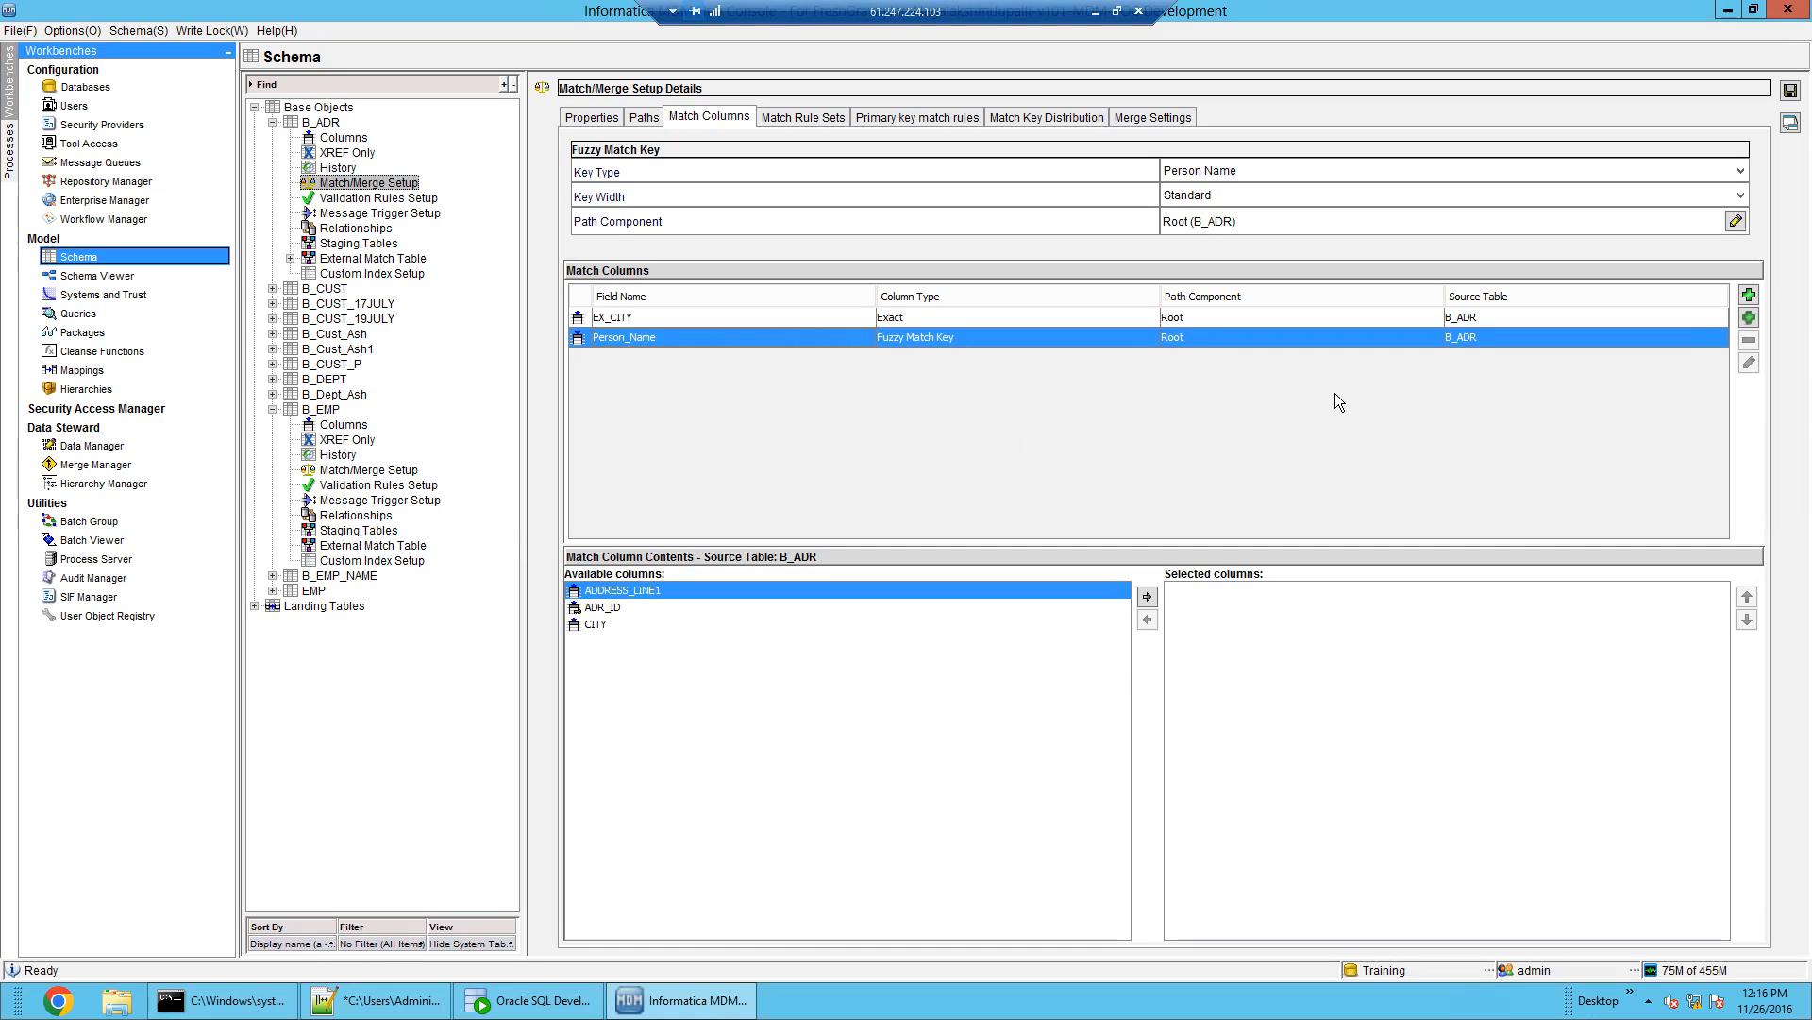
click(1248, 173)
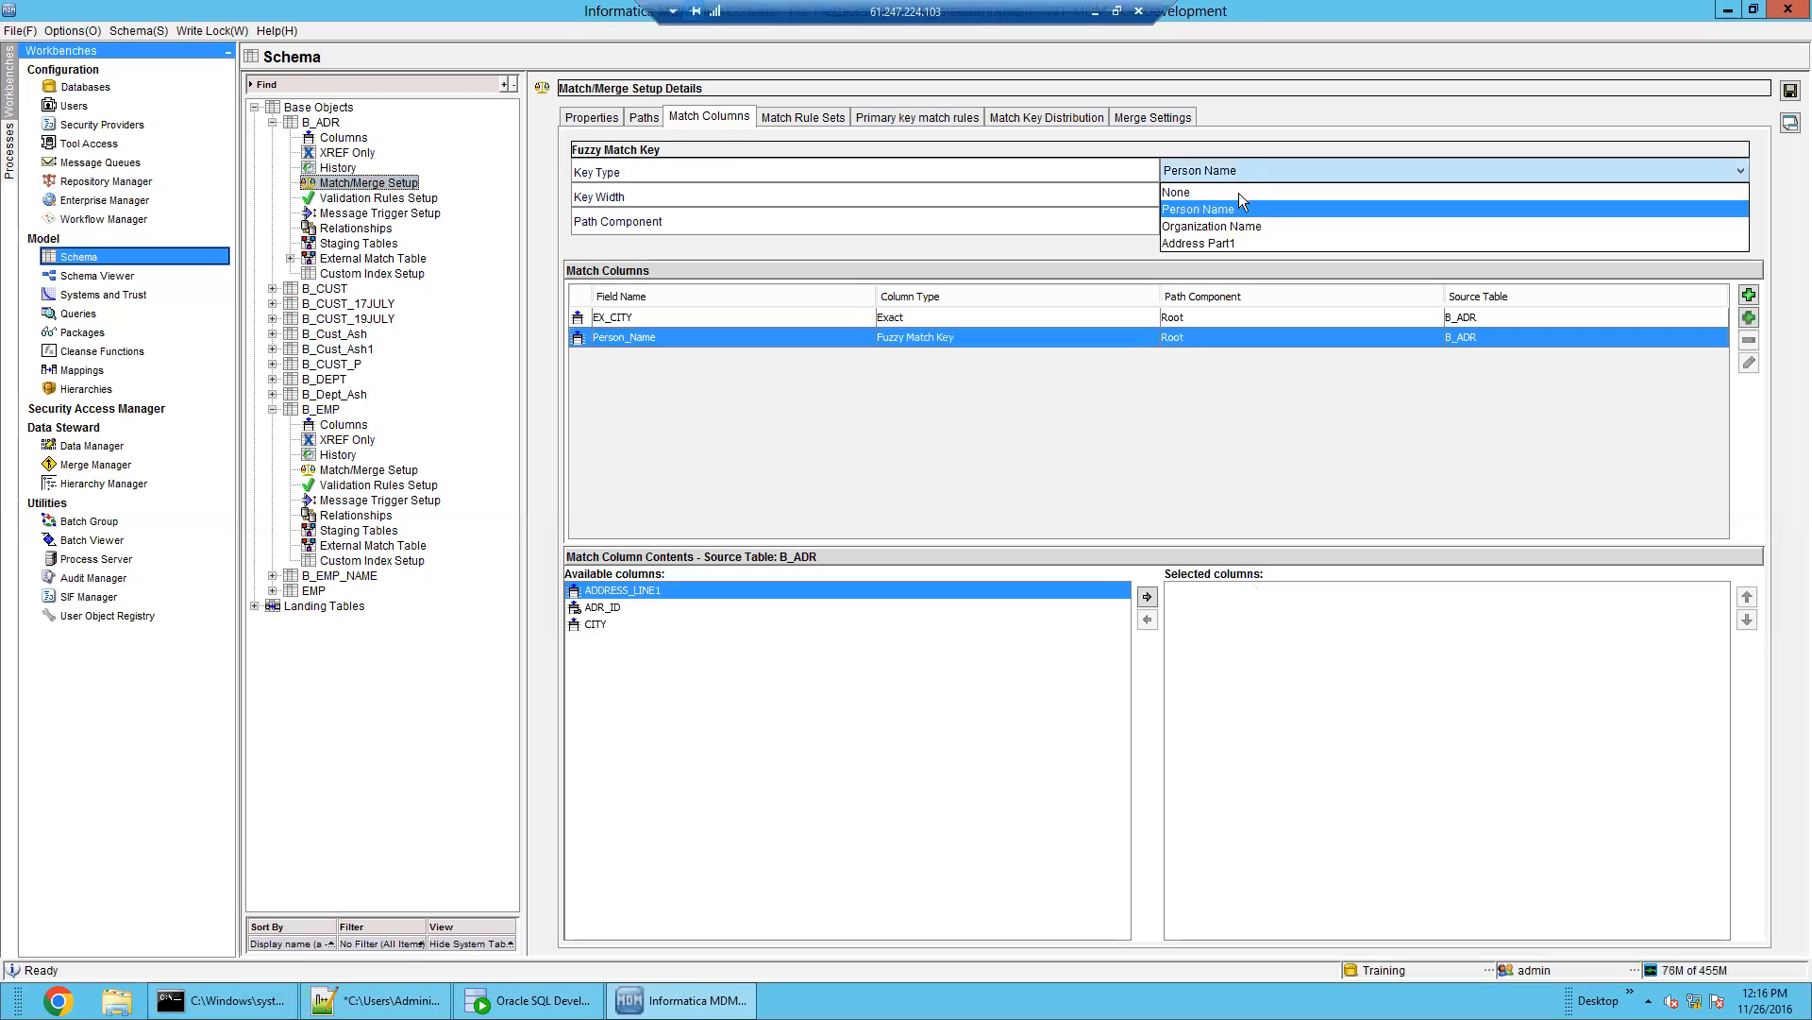
click(1236, 198)
click(1233, 170)
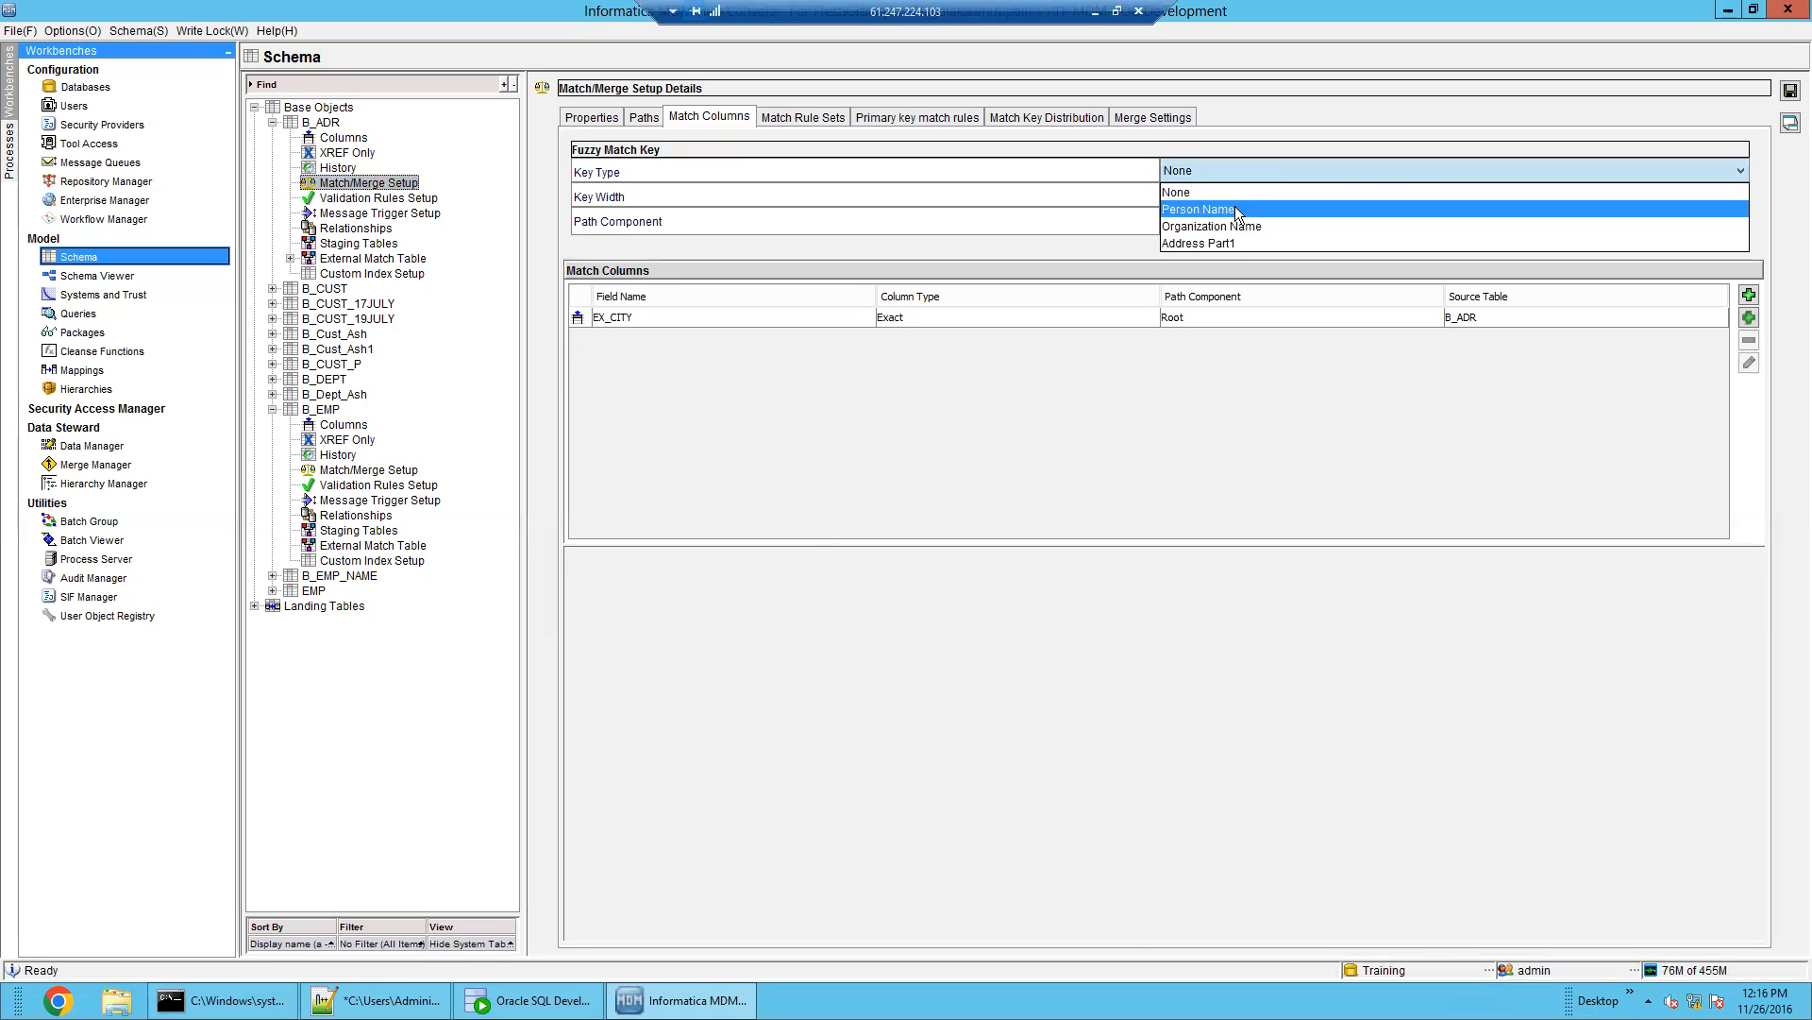
click(1235, 202)
click(614, 607)
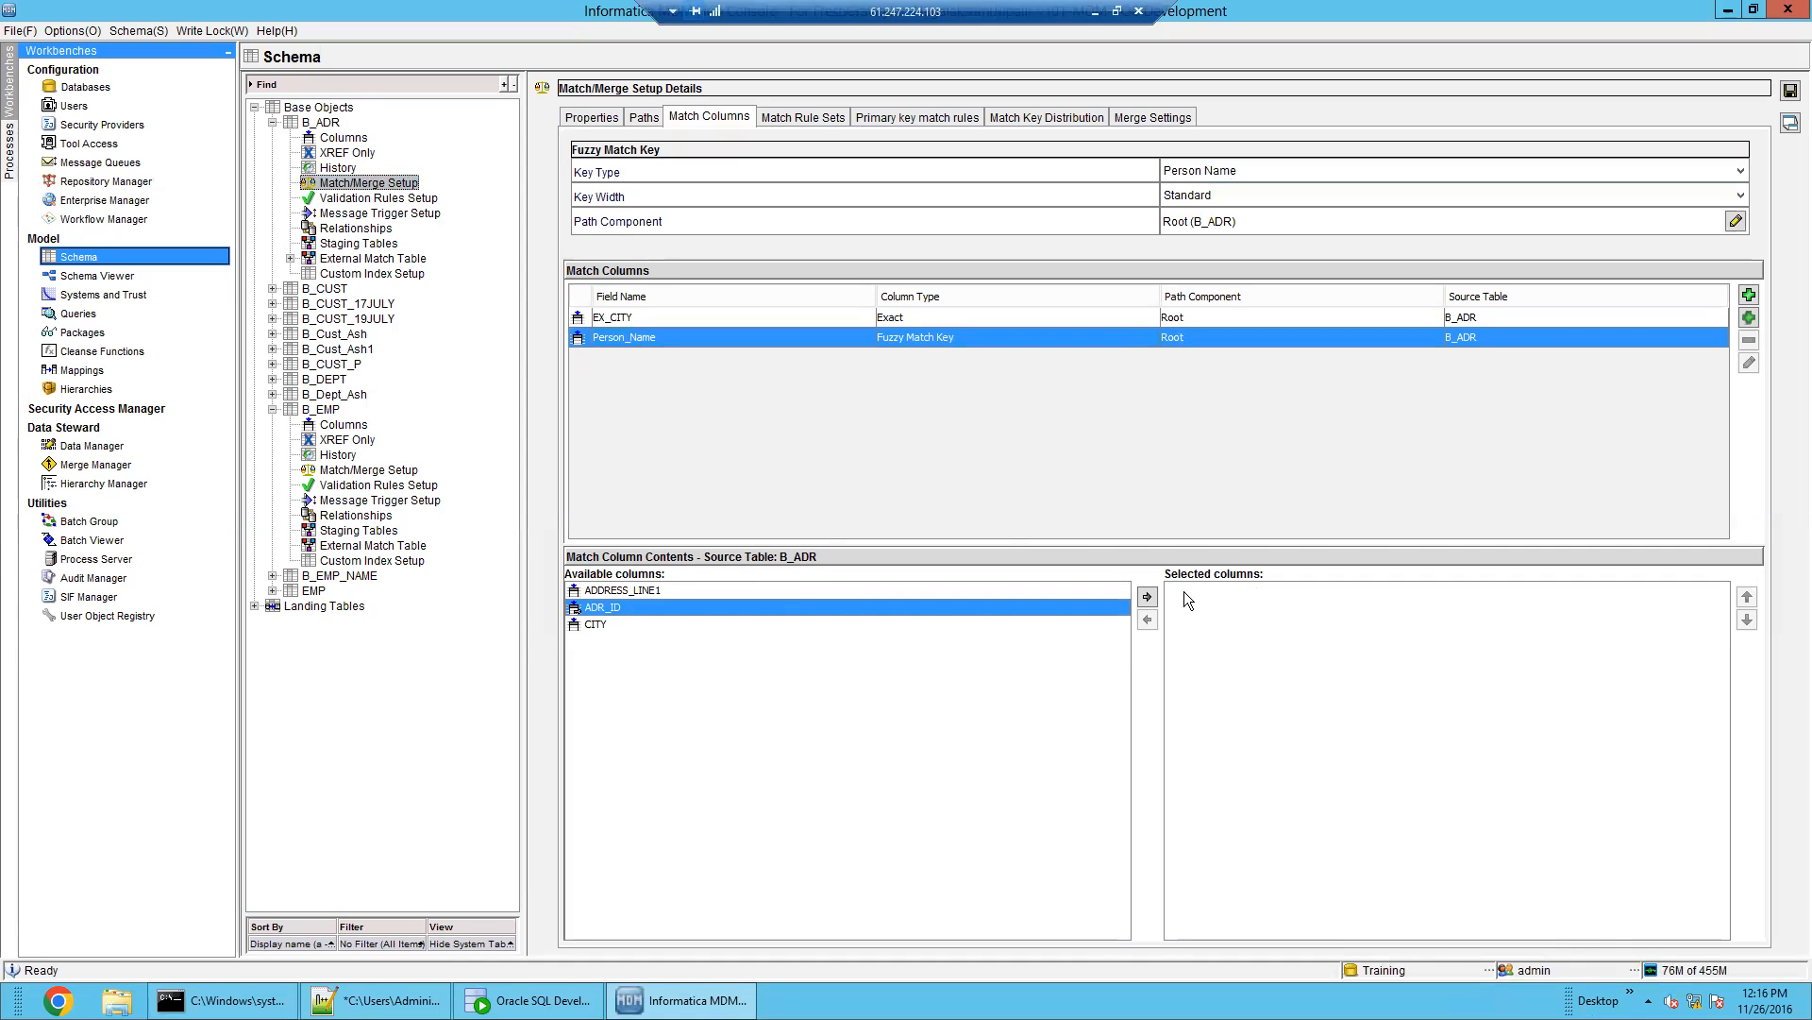
click(1149, 596)
click(1266, 589)
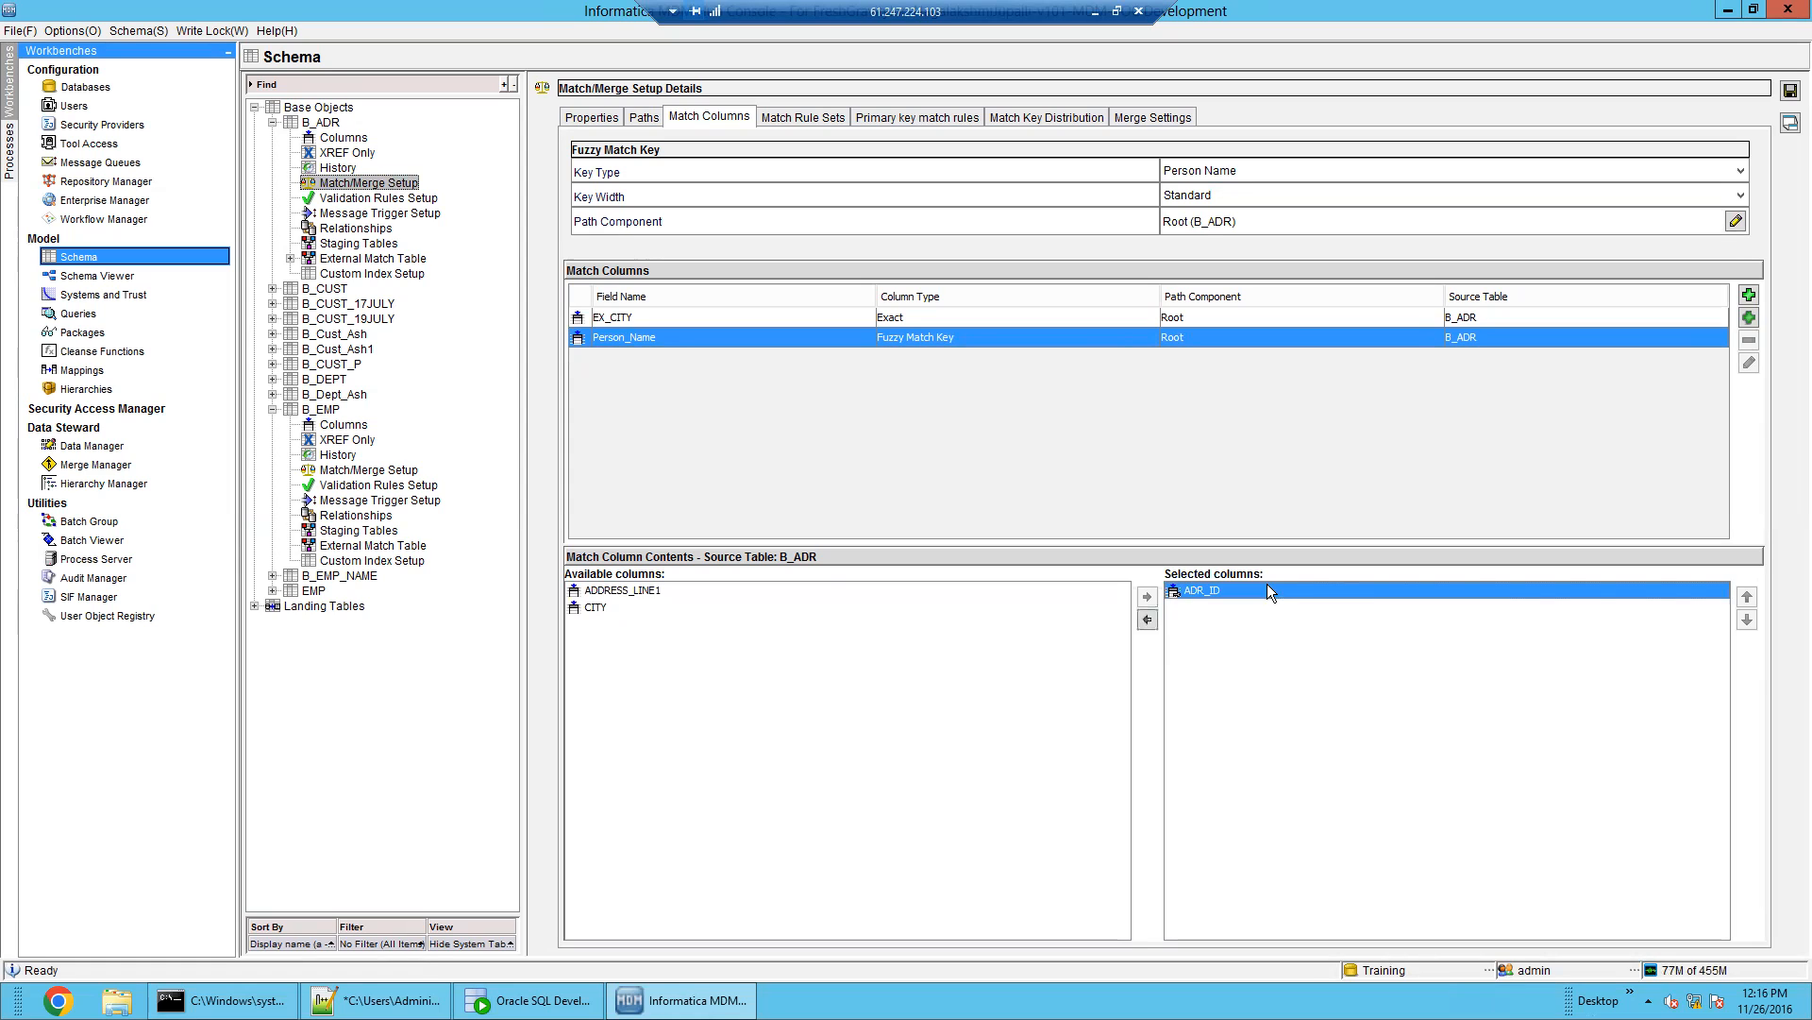
Save the match columns without fuzzy rules, review the ADR_TO_EMP path component, then open Batch Viewer
click(1791, 91)
click(1155, 564)
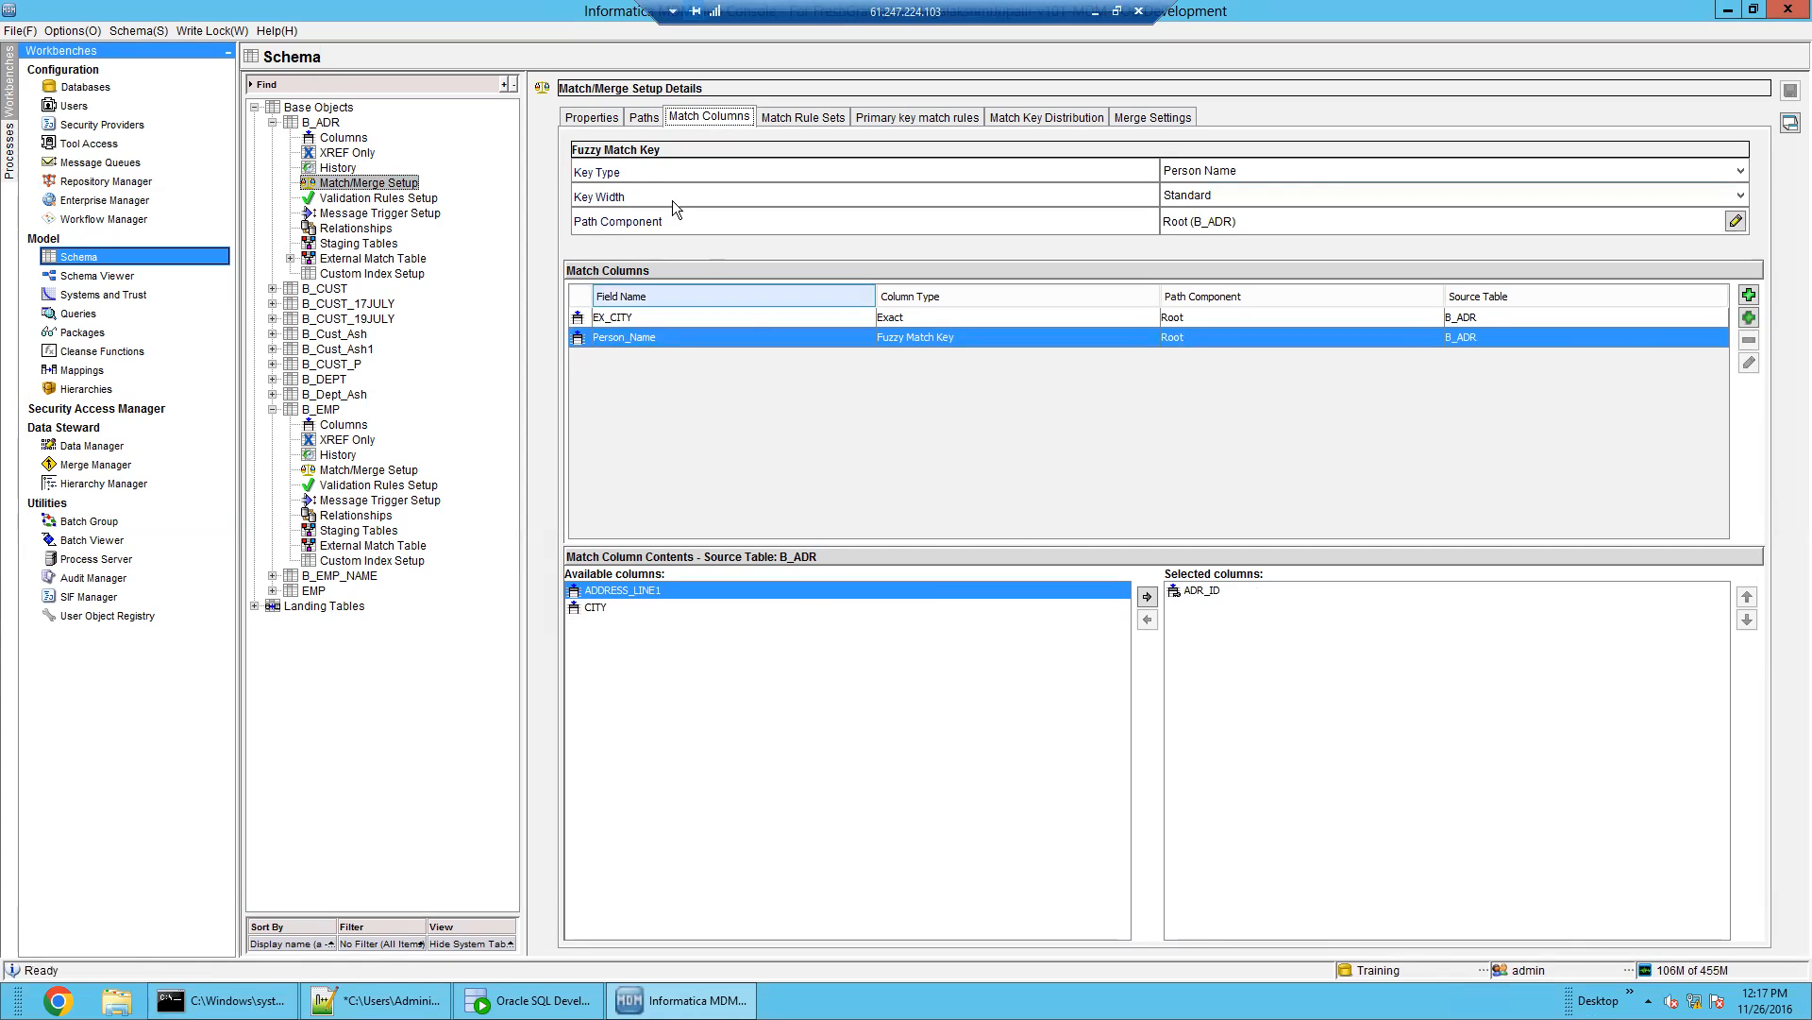
click(640, 121)
click(698, 202)
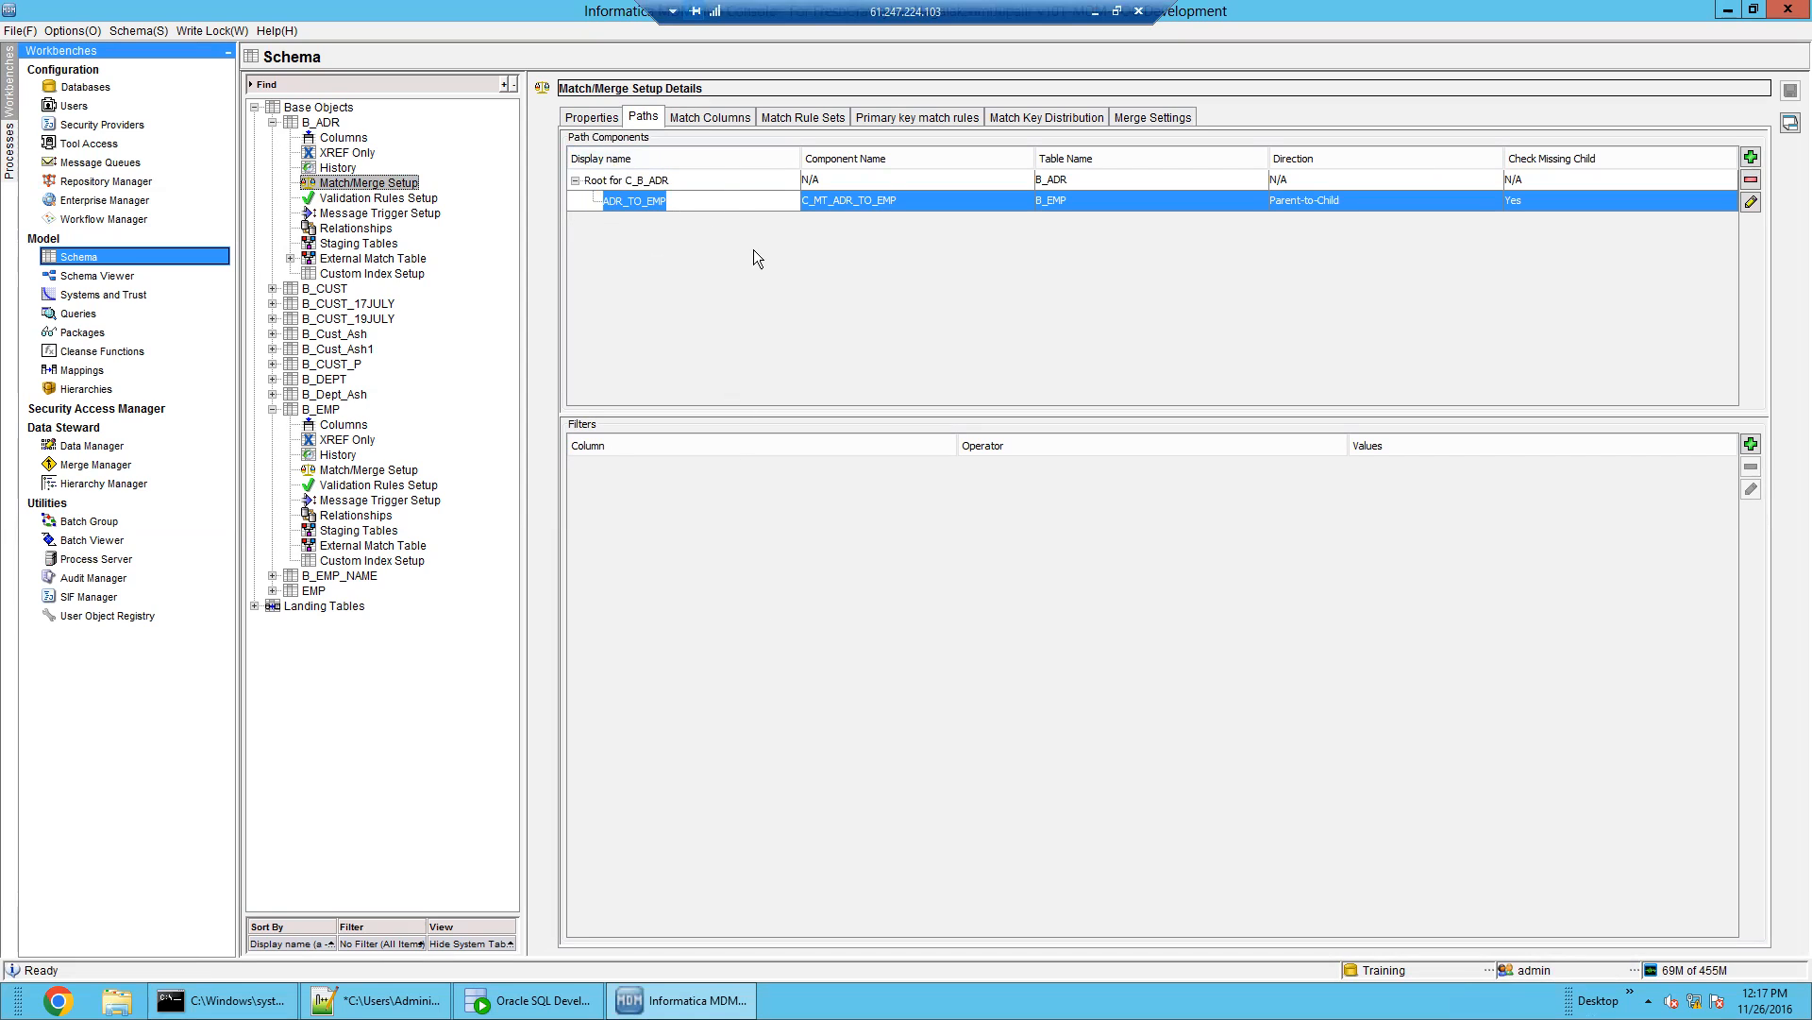
click(718, 117)
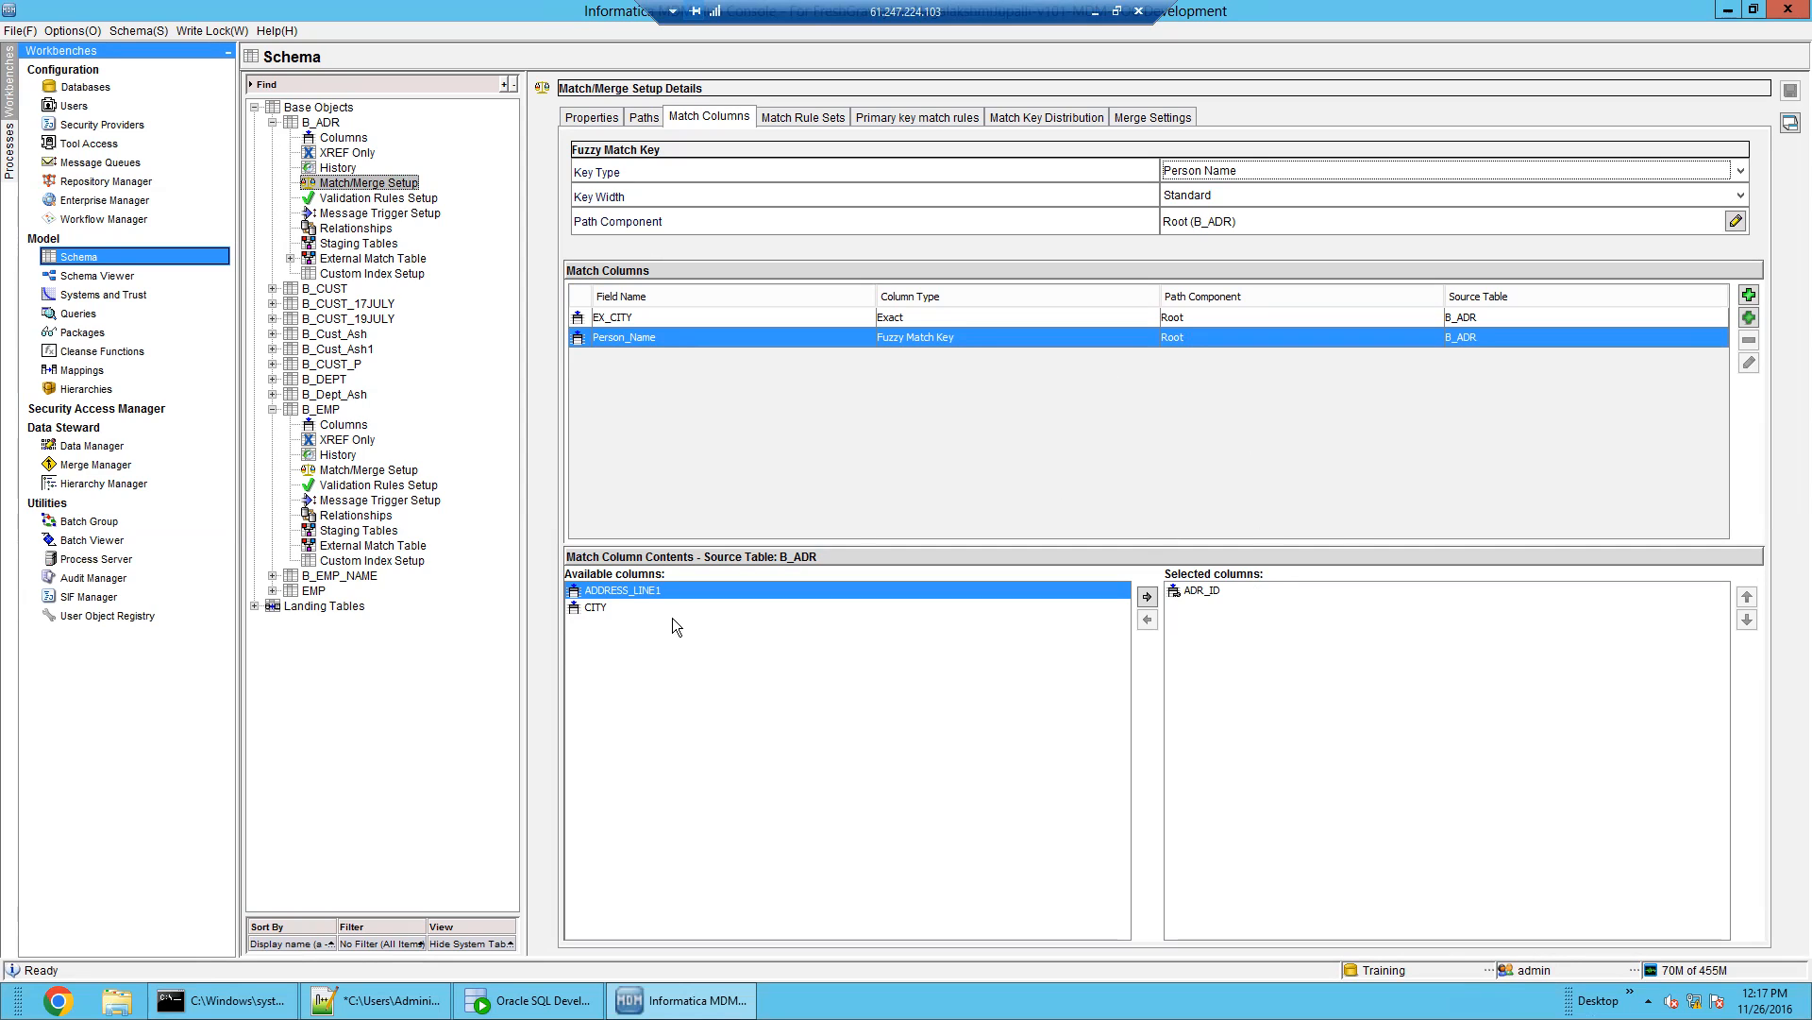
click(94, 540)
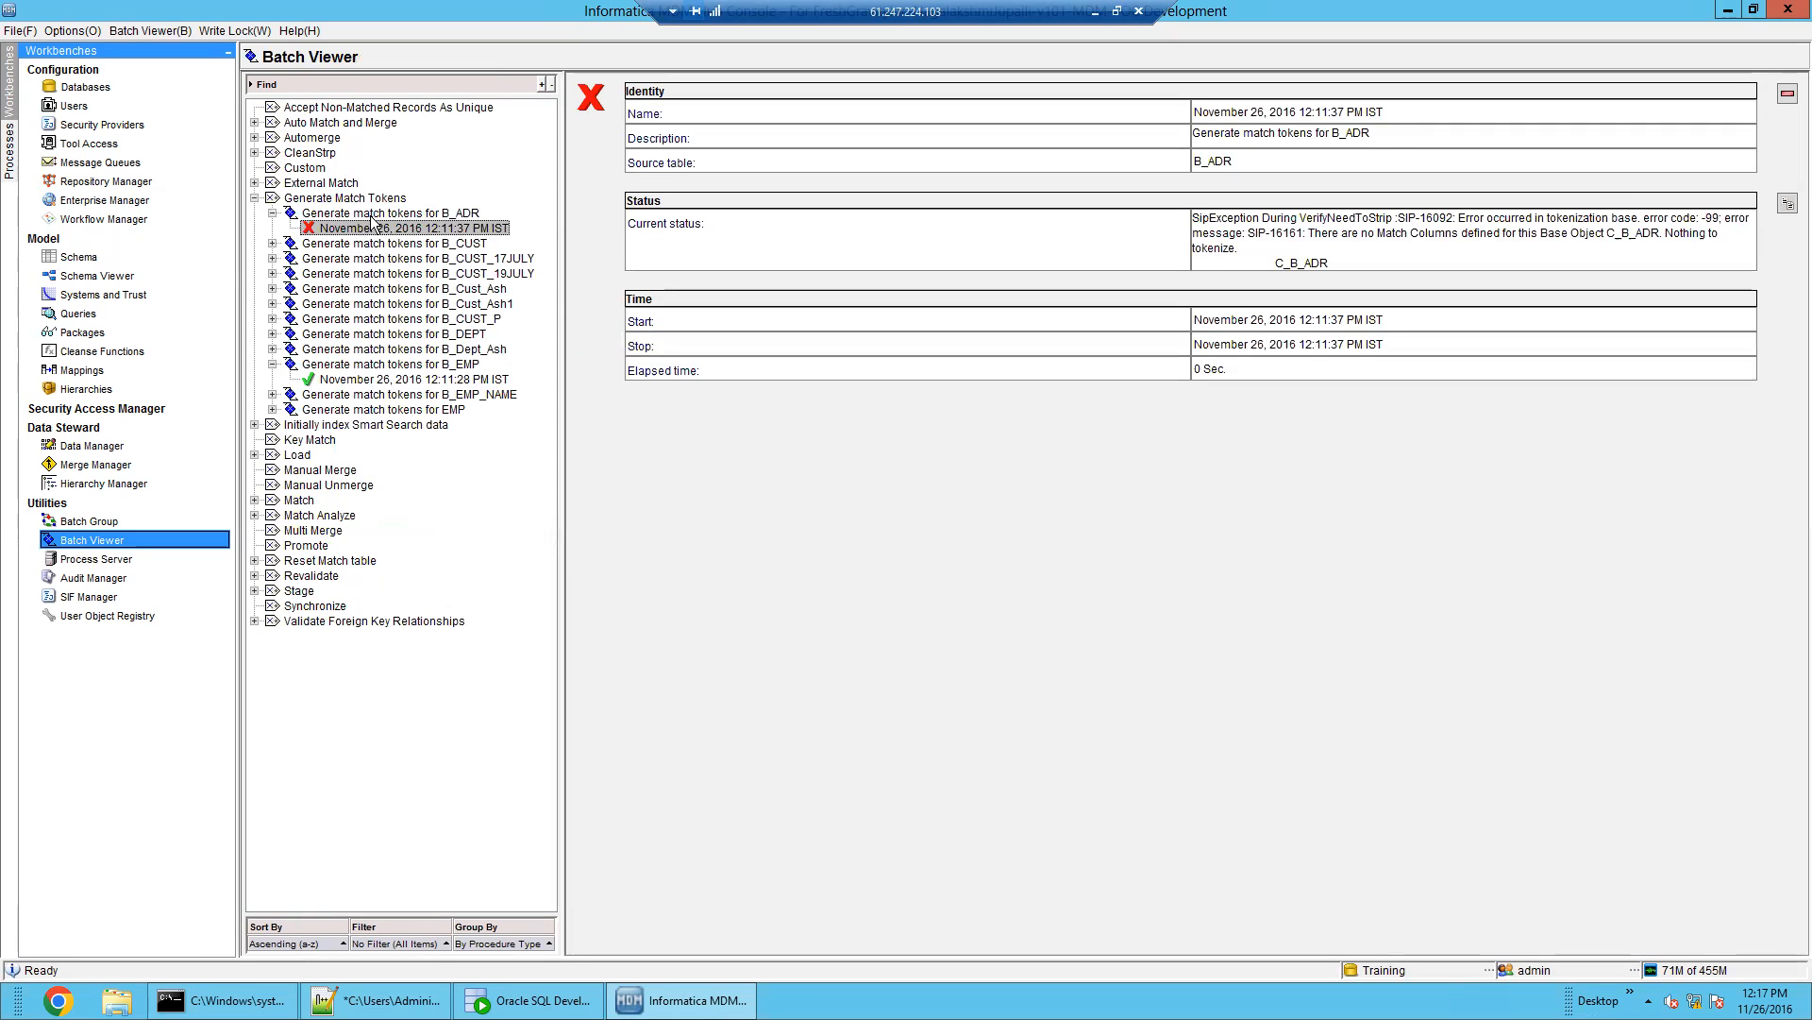
Run Generate match tokens for B_ADR with Re-generate All Match Tokens and view the new run's results
click(382, 214)
click(1510, 179)
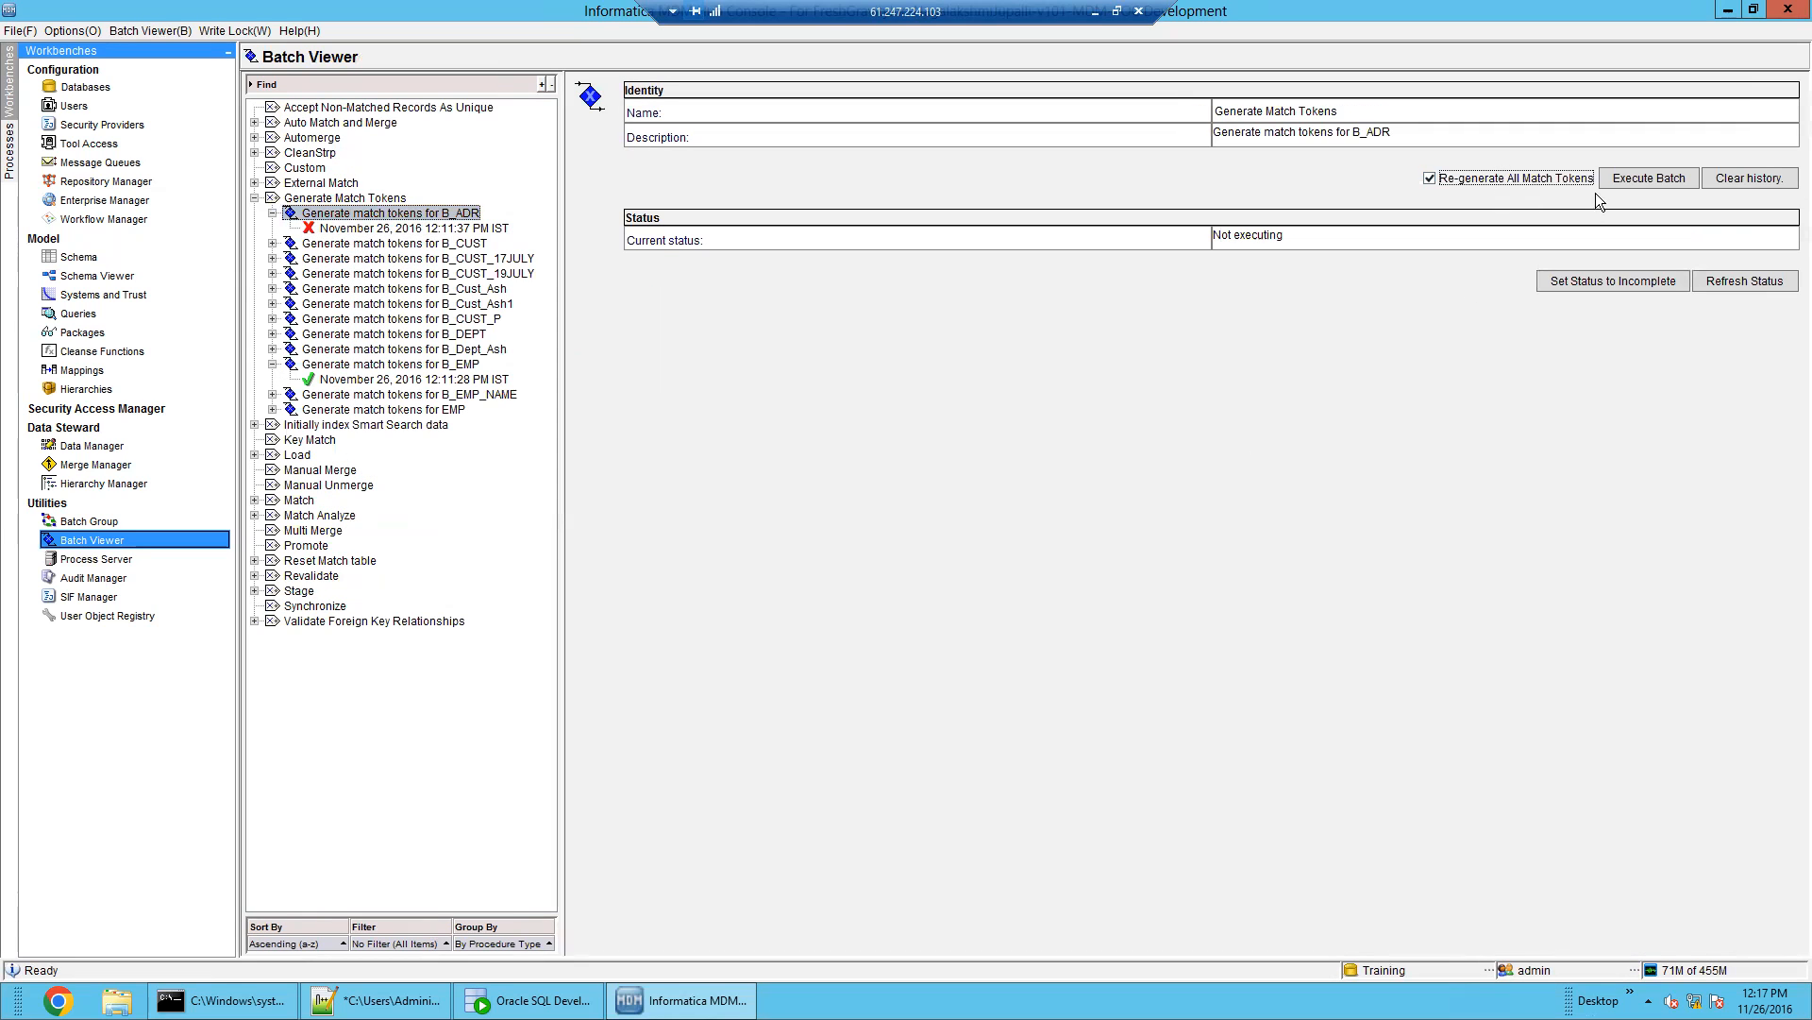
click(1618, 183)
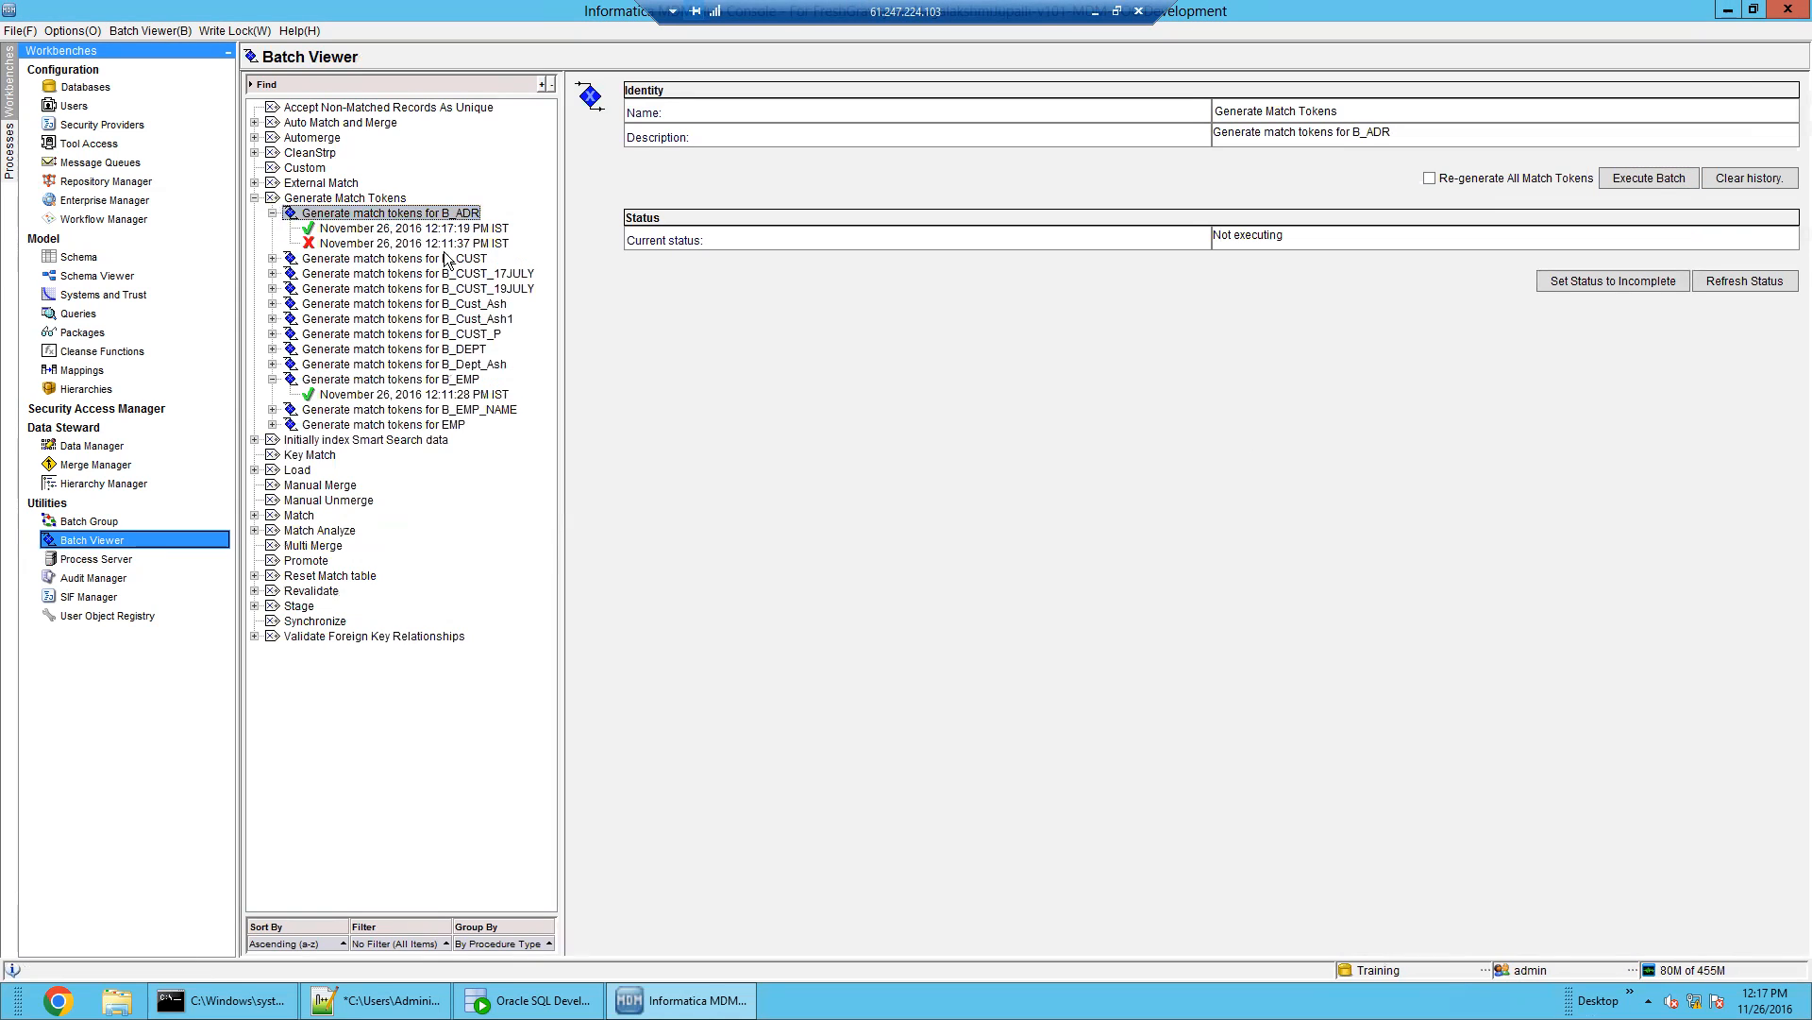
click(434, 228)
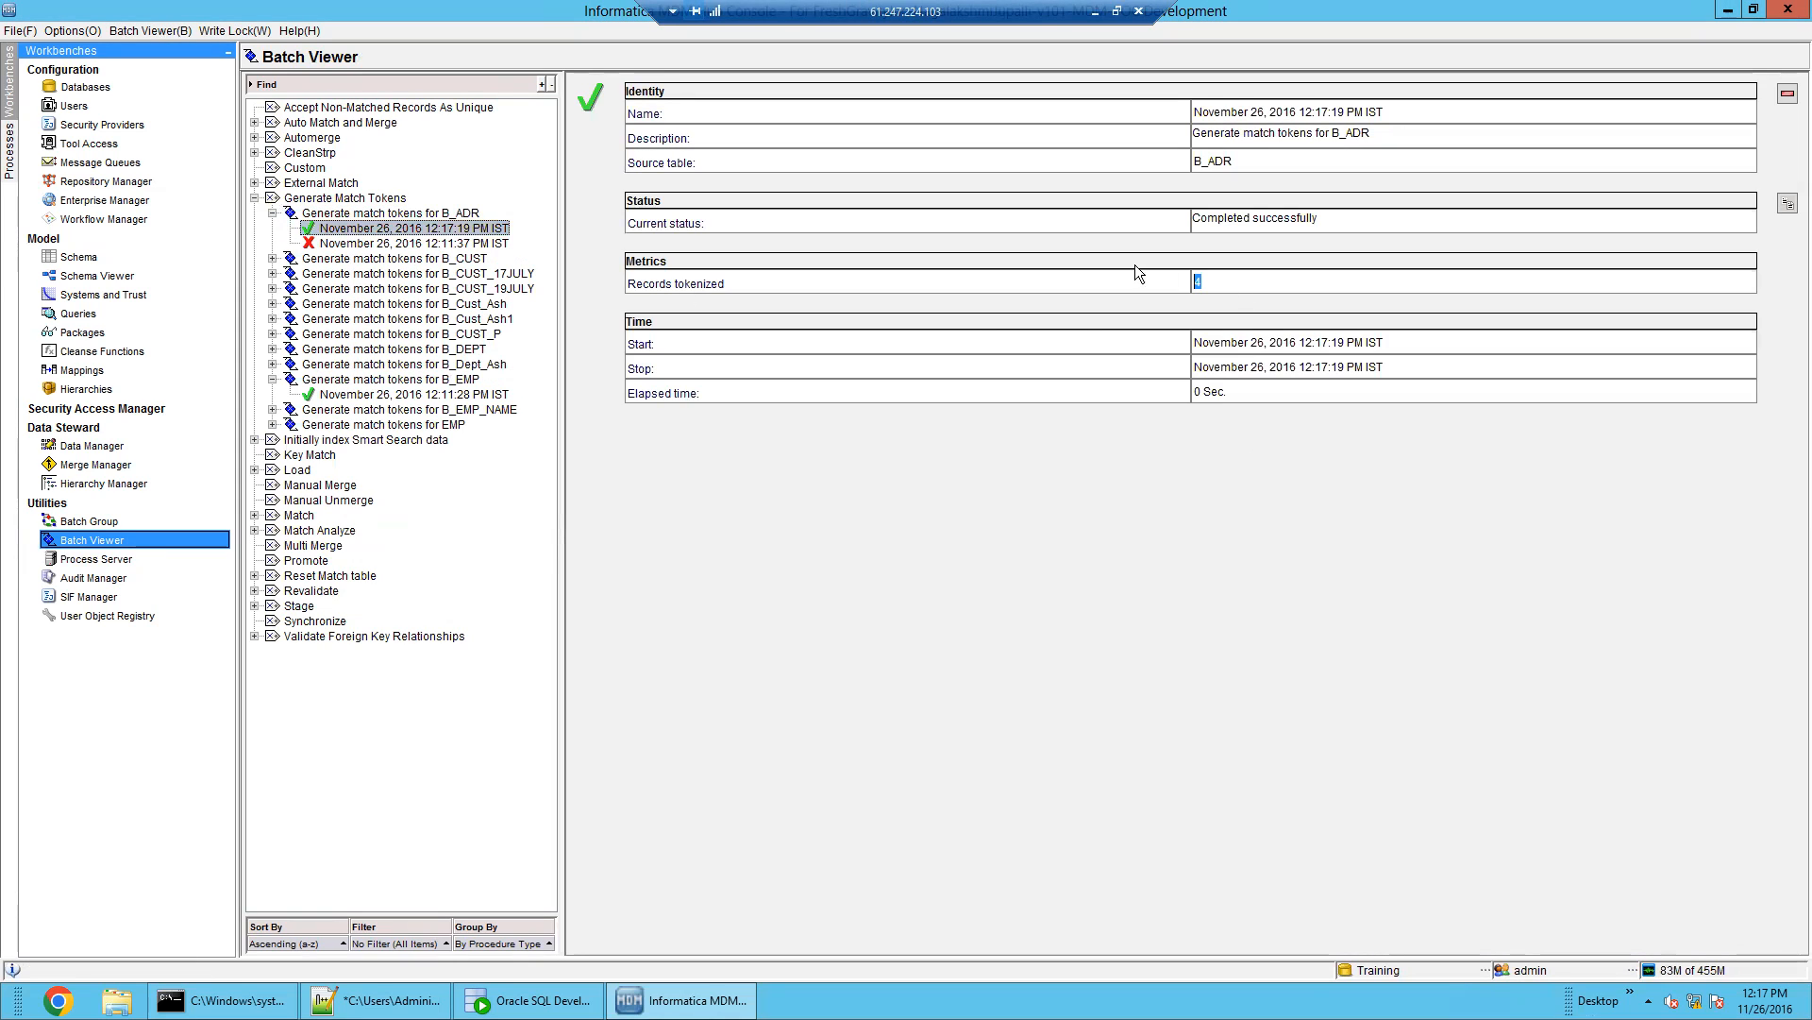
click(528, 1000)
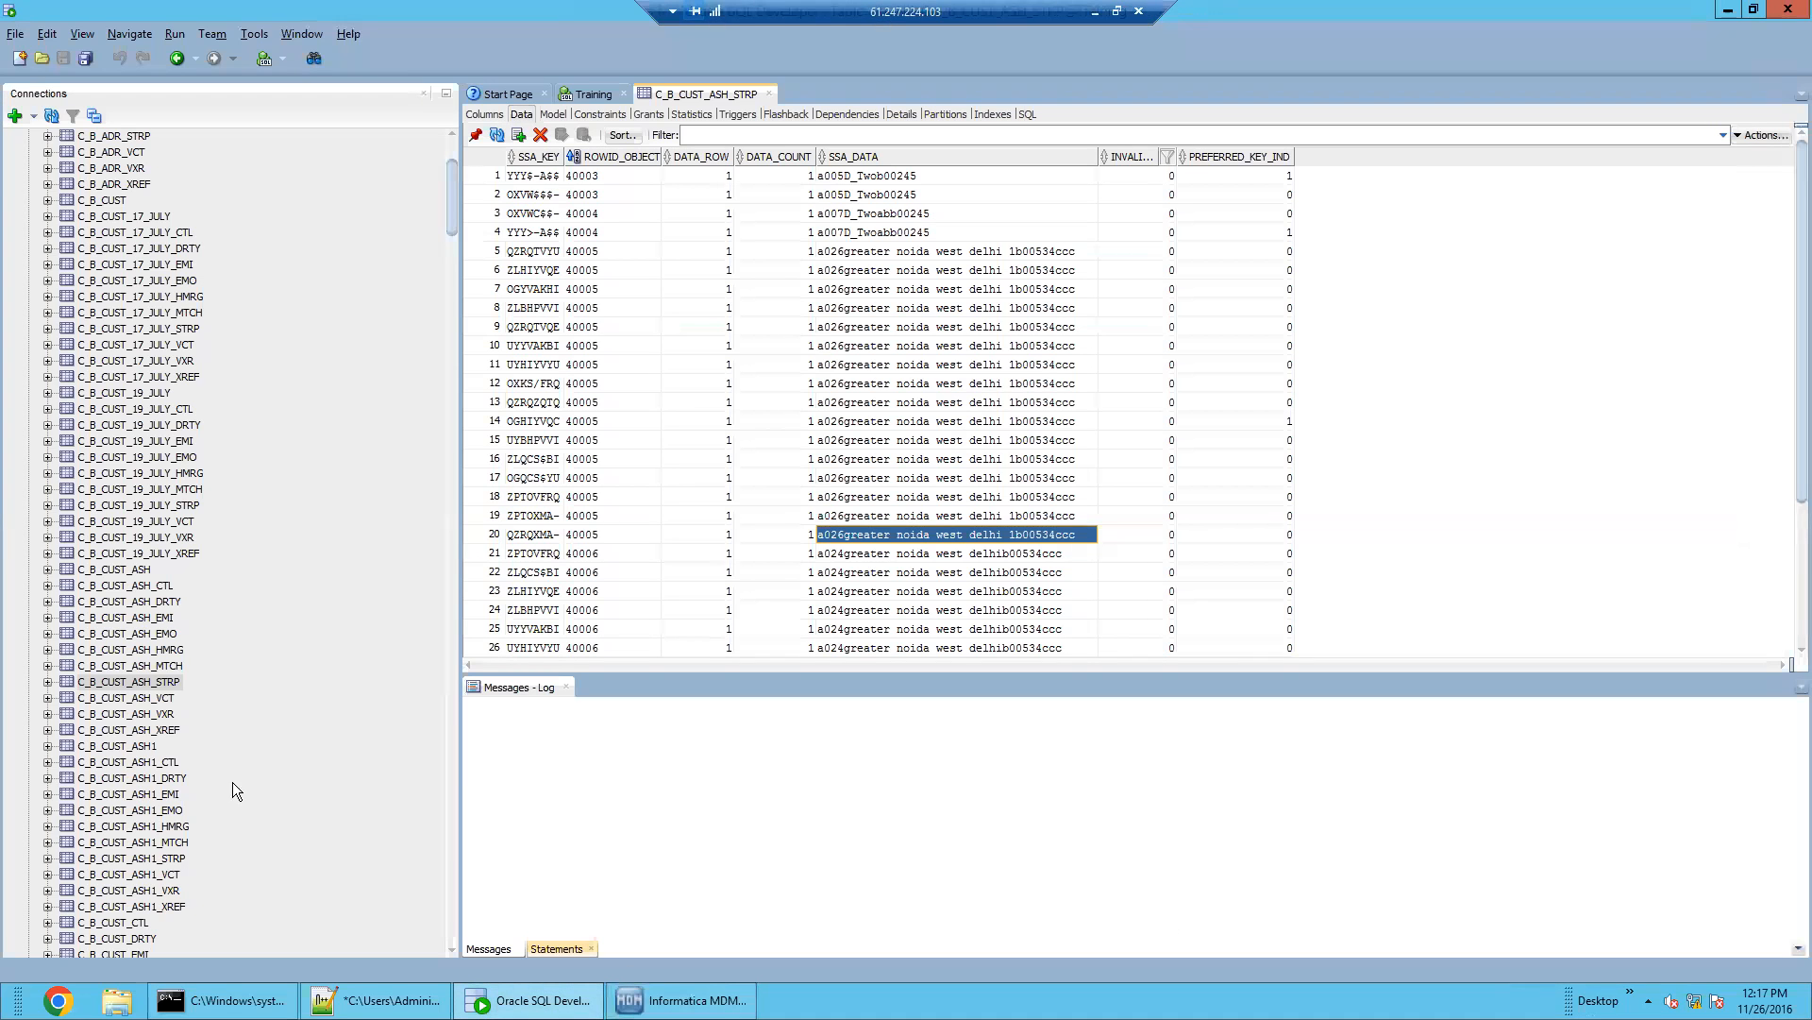
Refresh the Training tables list and view the C_B_ADR table data
drag(442, 206, 449, 181)
click(67, 209)
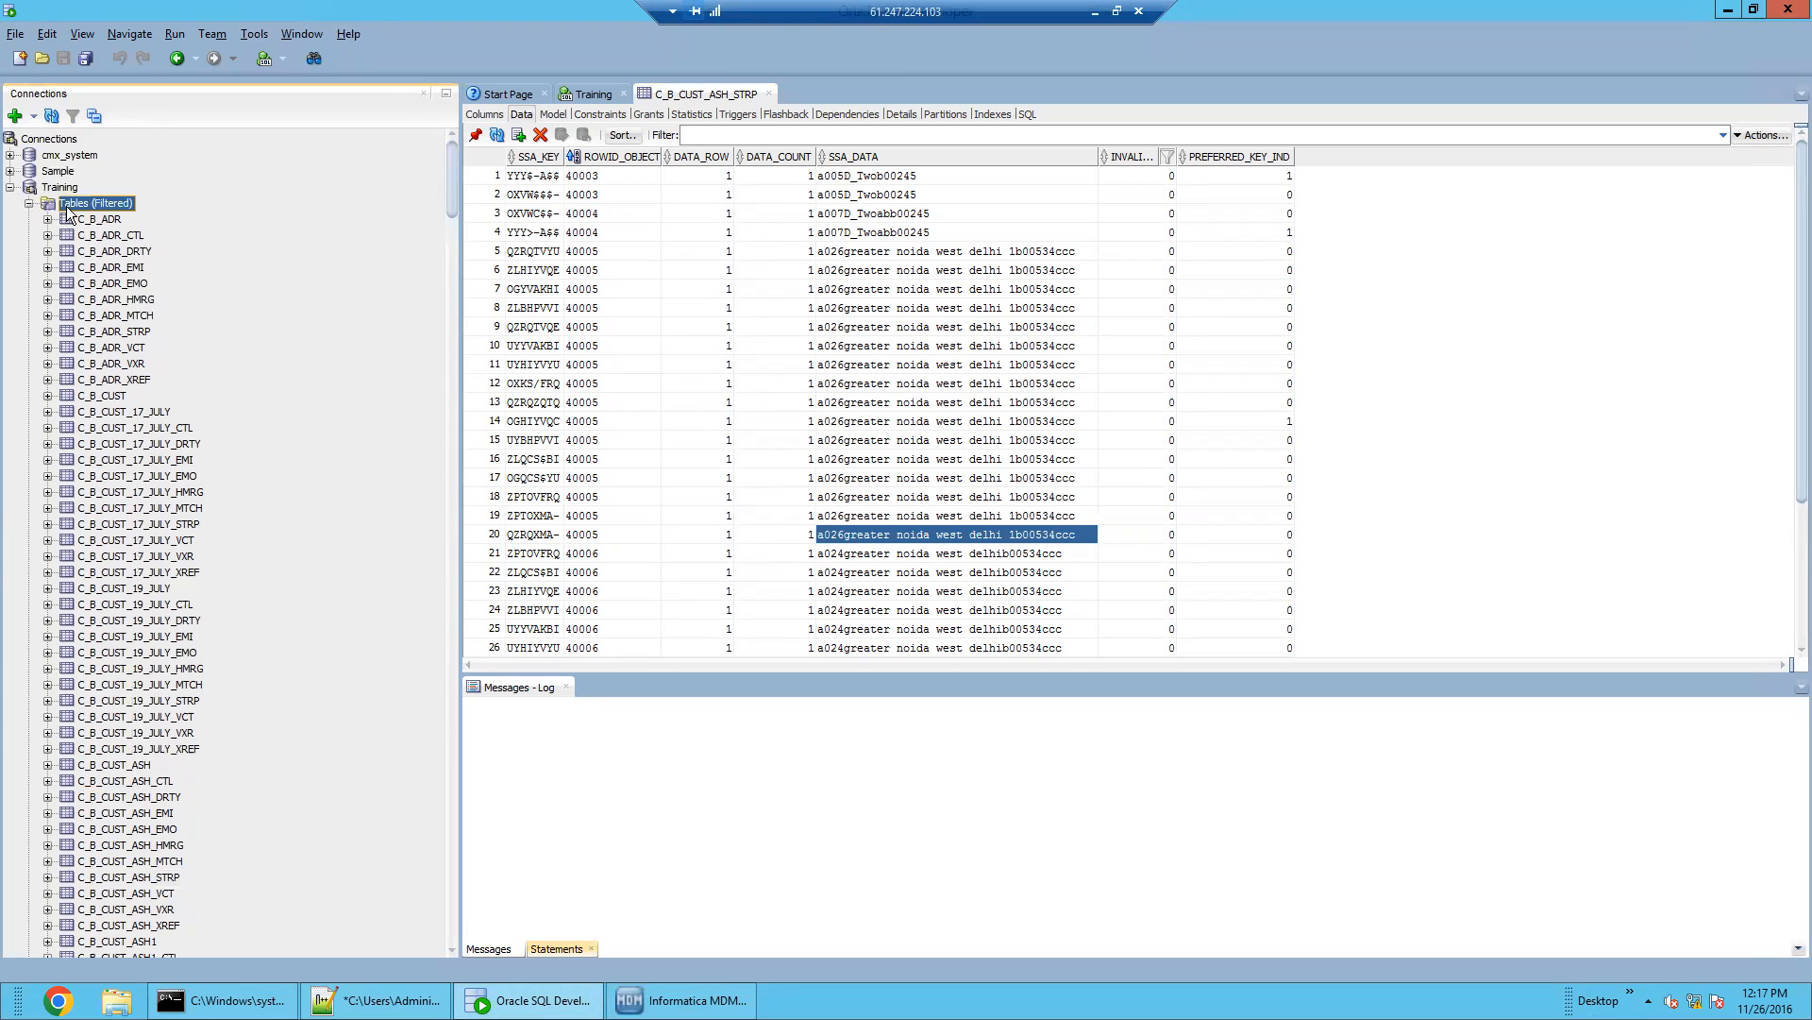
right_click(67, 209)
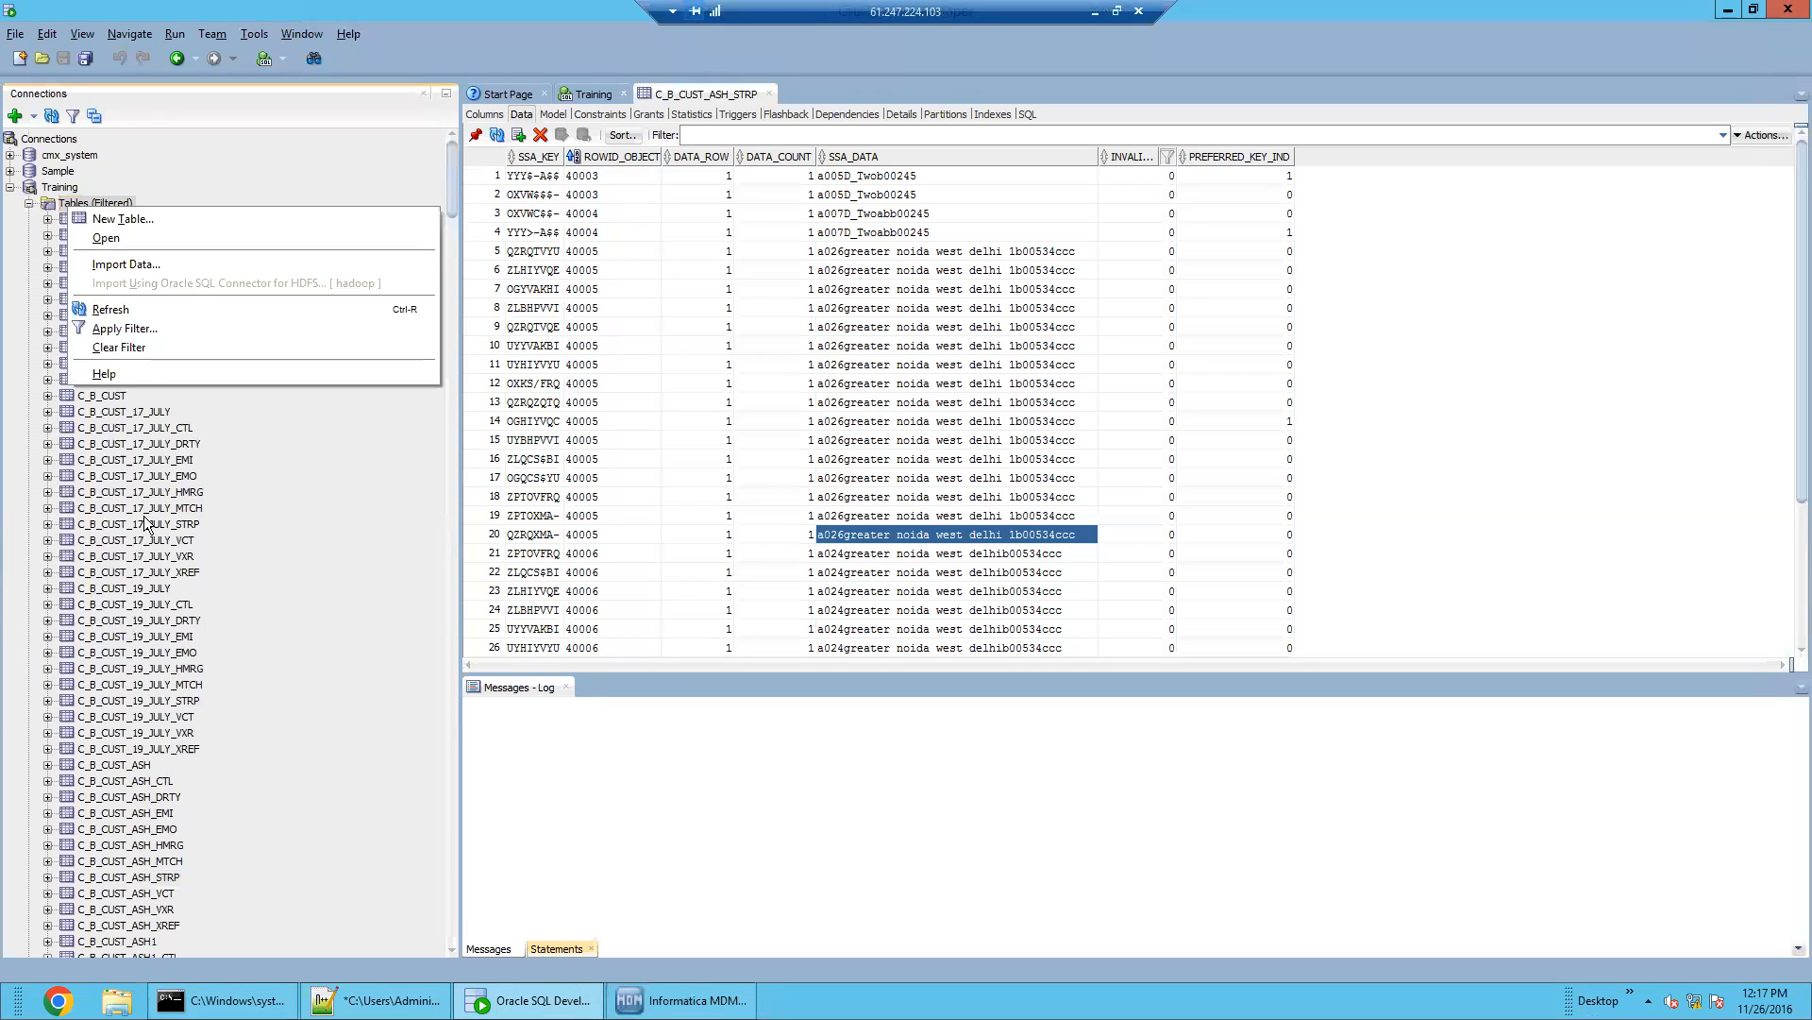
click(137, 309)
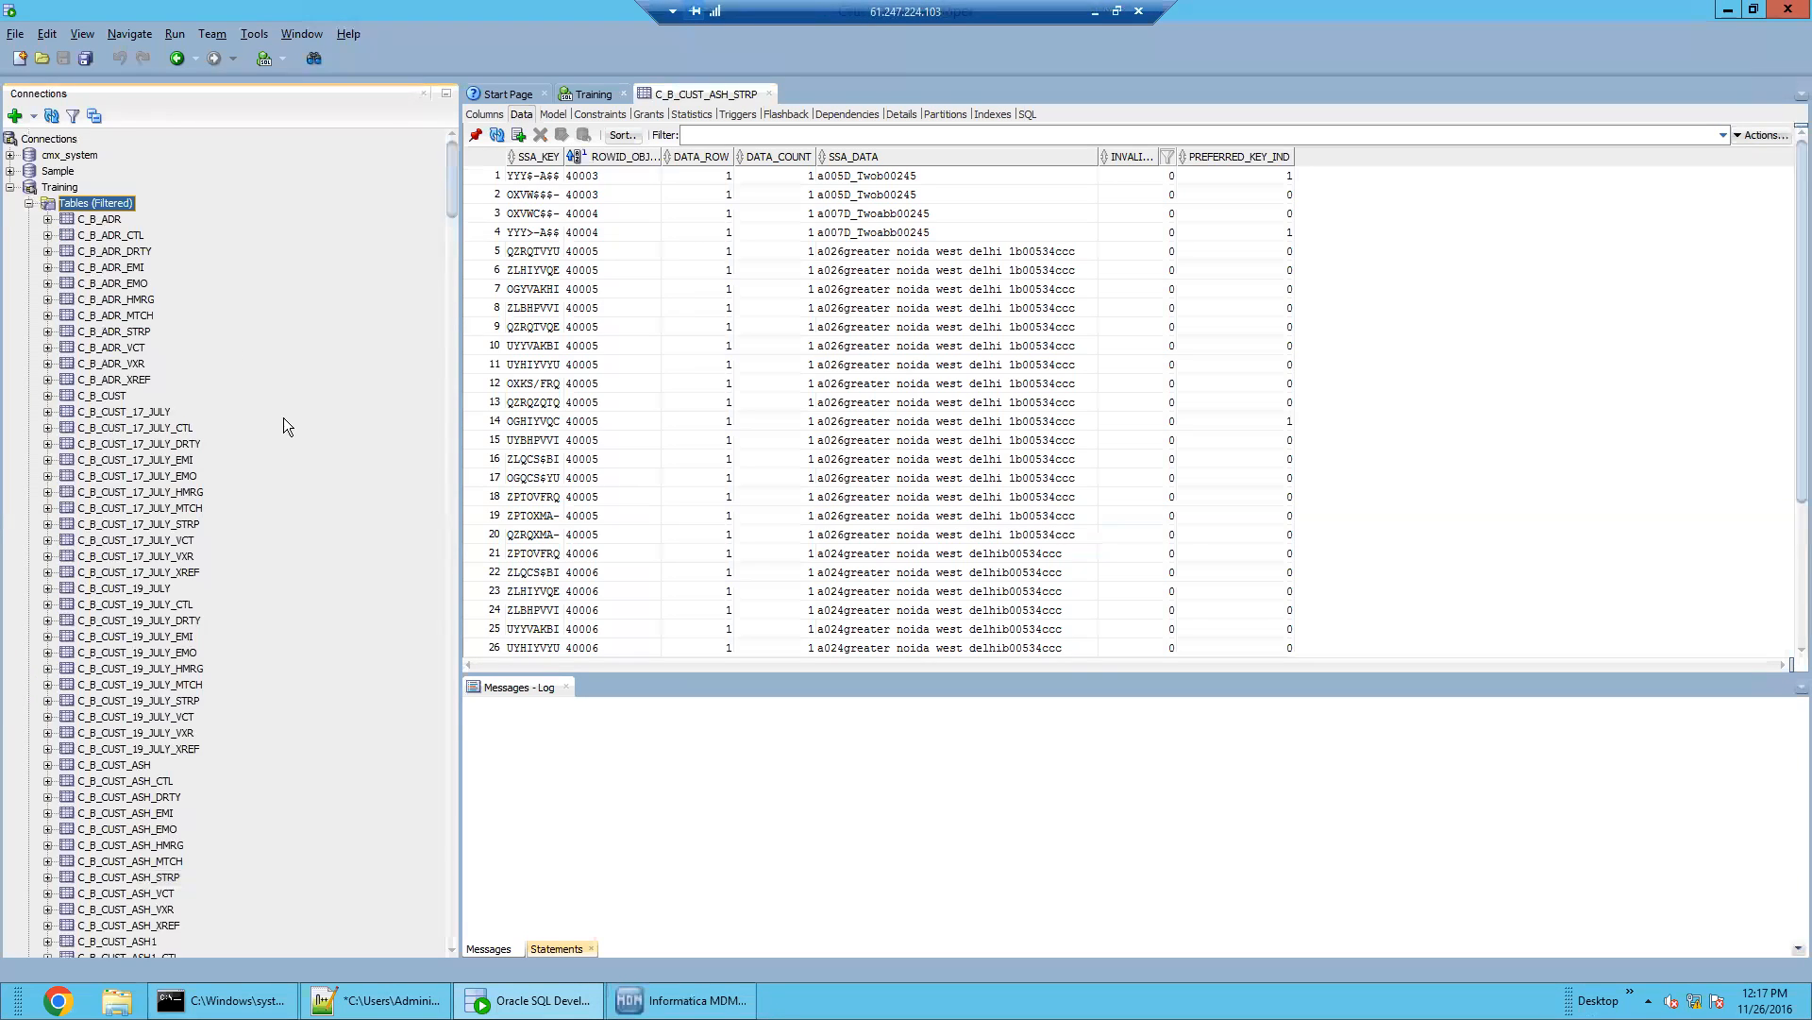
click(95, 220)
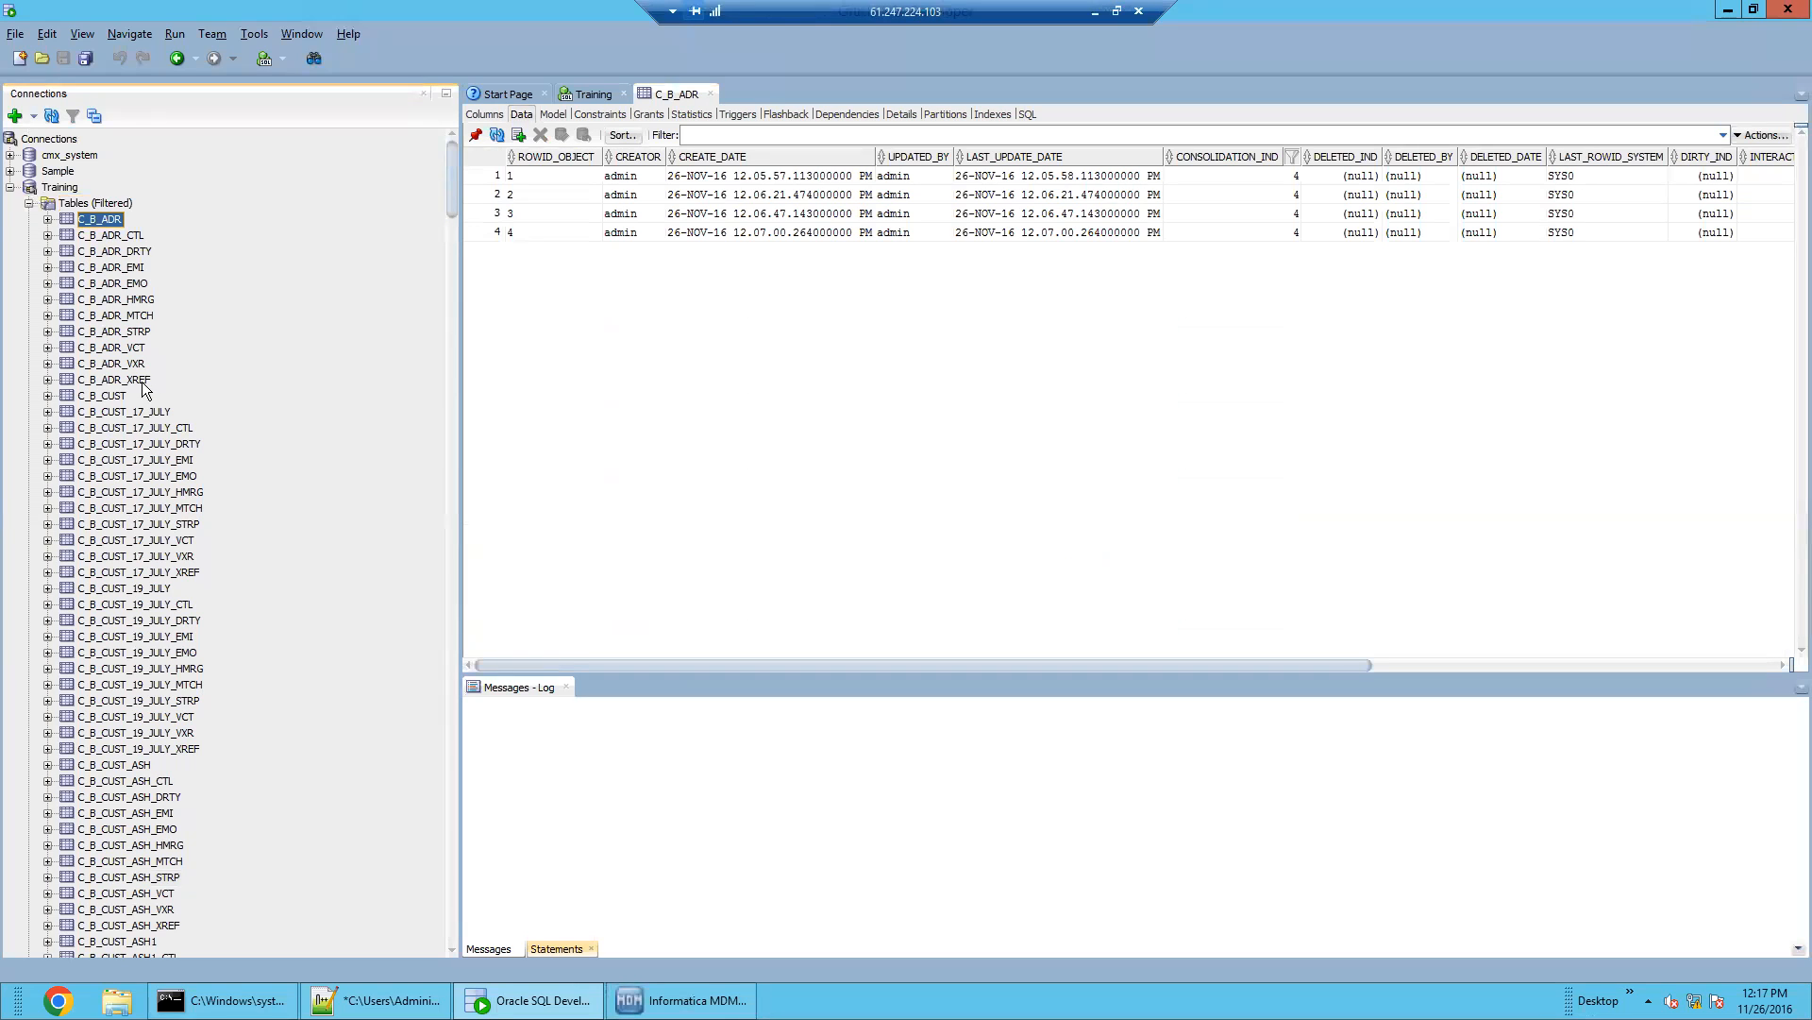
scroll(165, 542, down, 7)
scroll(165, 542, down, 4)
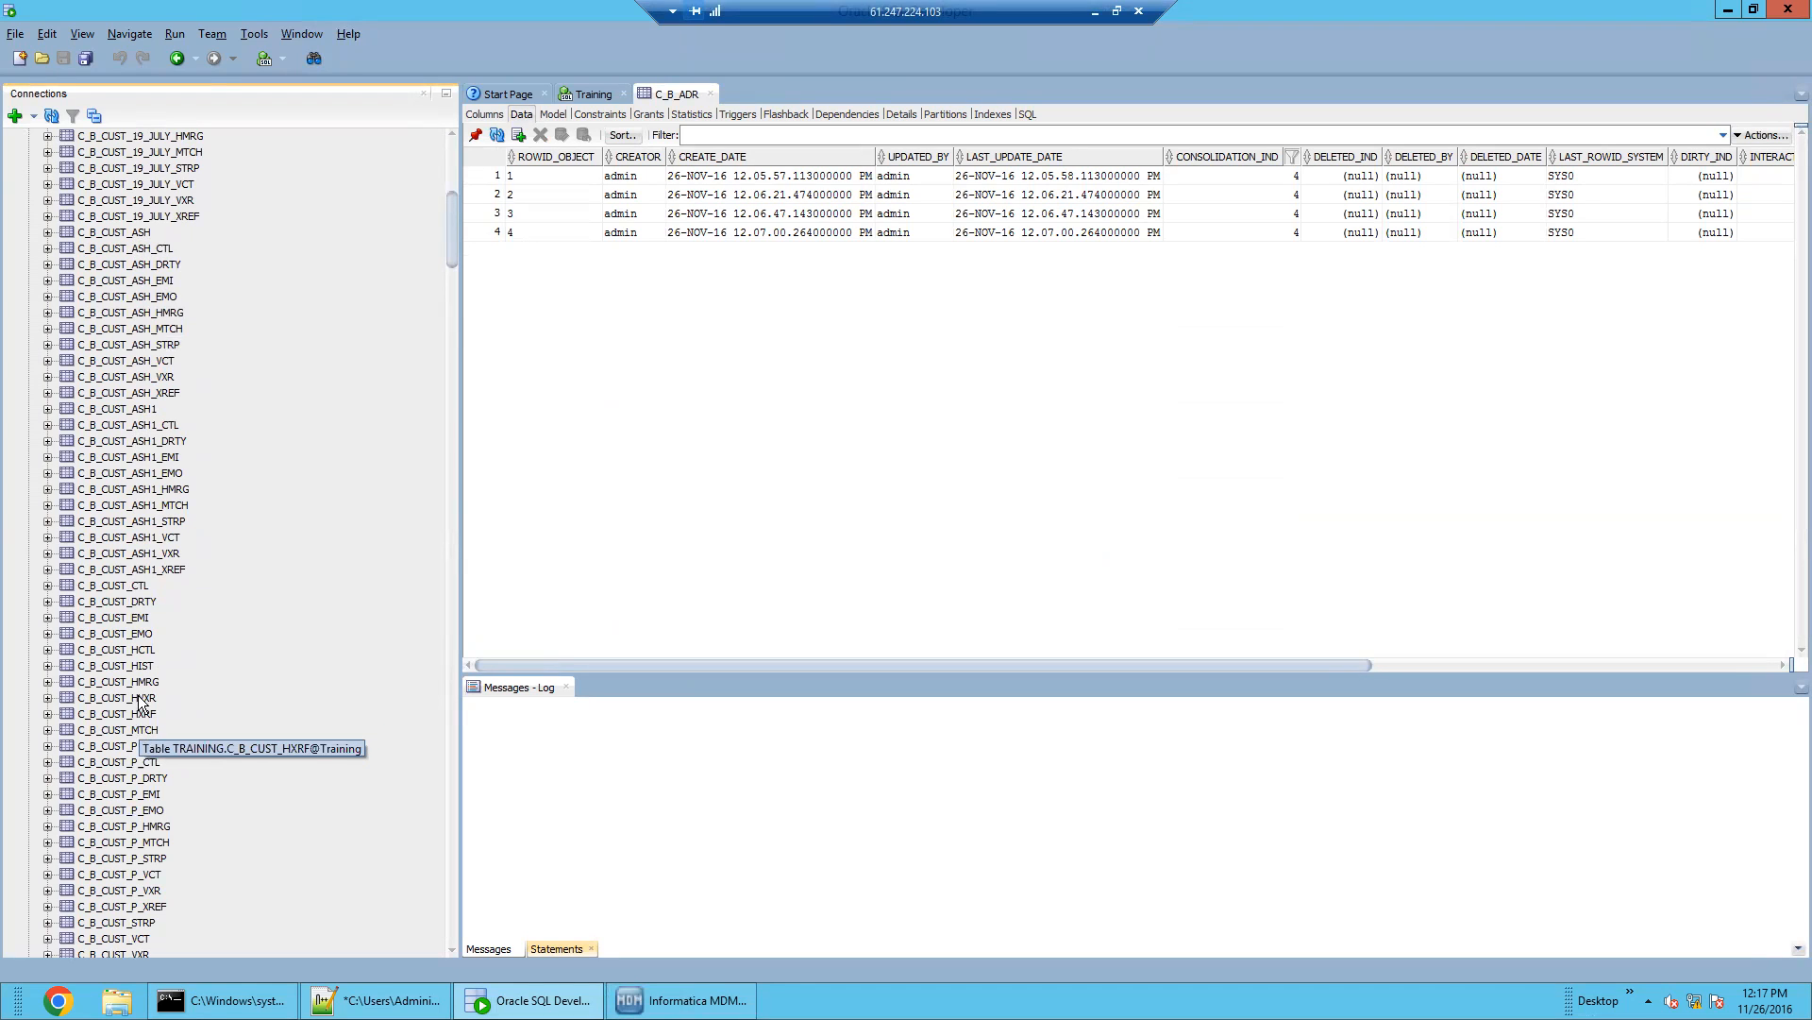
Browse the C_B_CUST_HMRG data, then open C_B_EMP showing ROWID_OBJECT 1–3
click(140, 681)
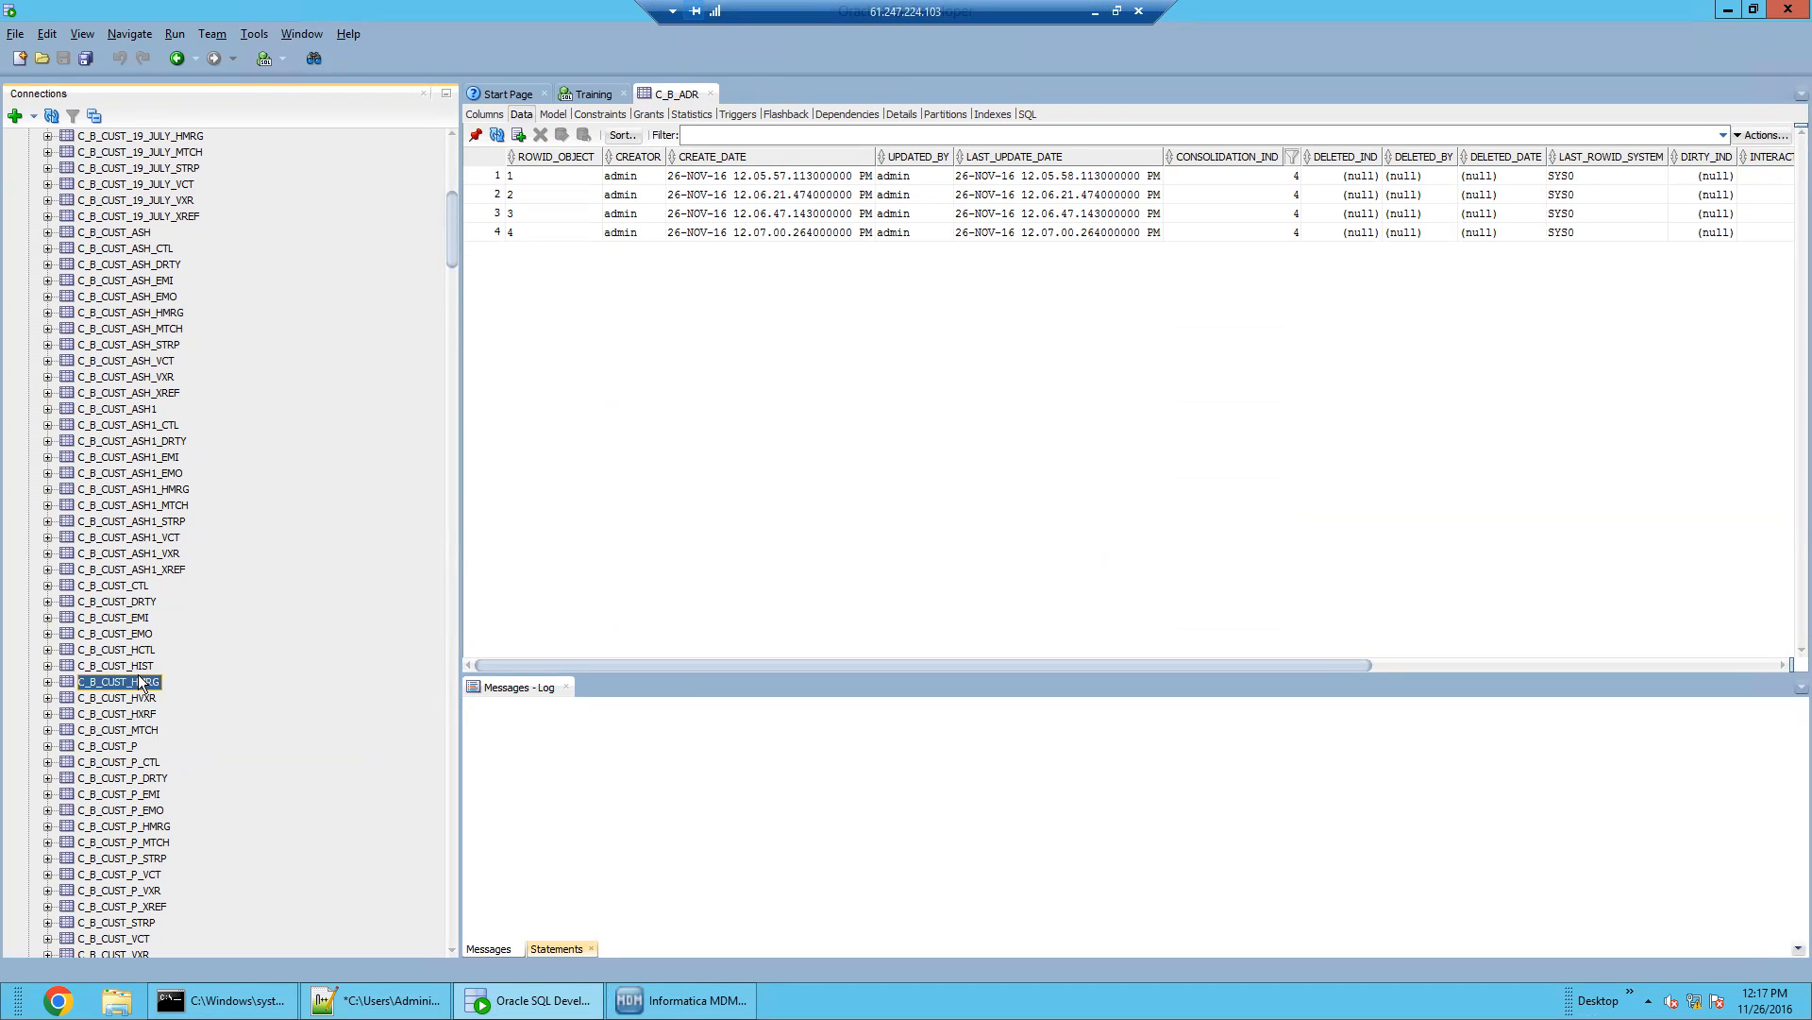
scroll(139, 680, down, 4)
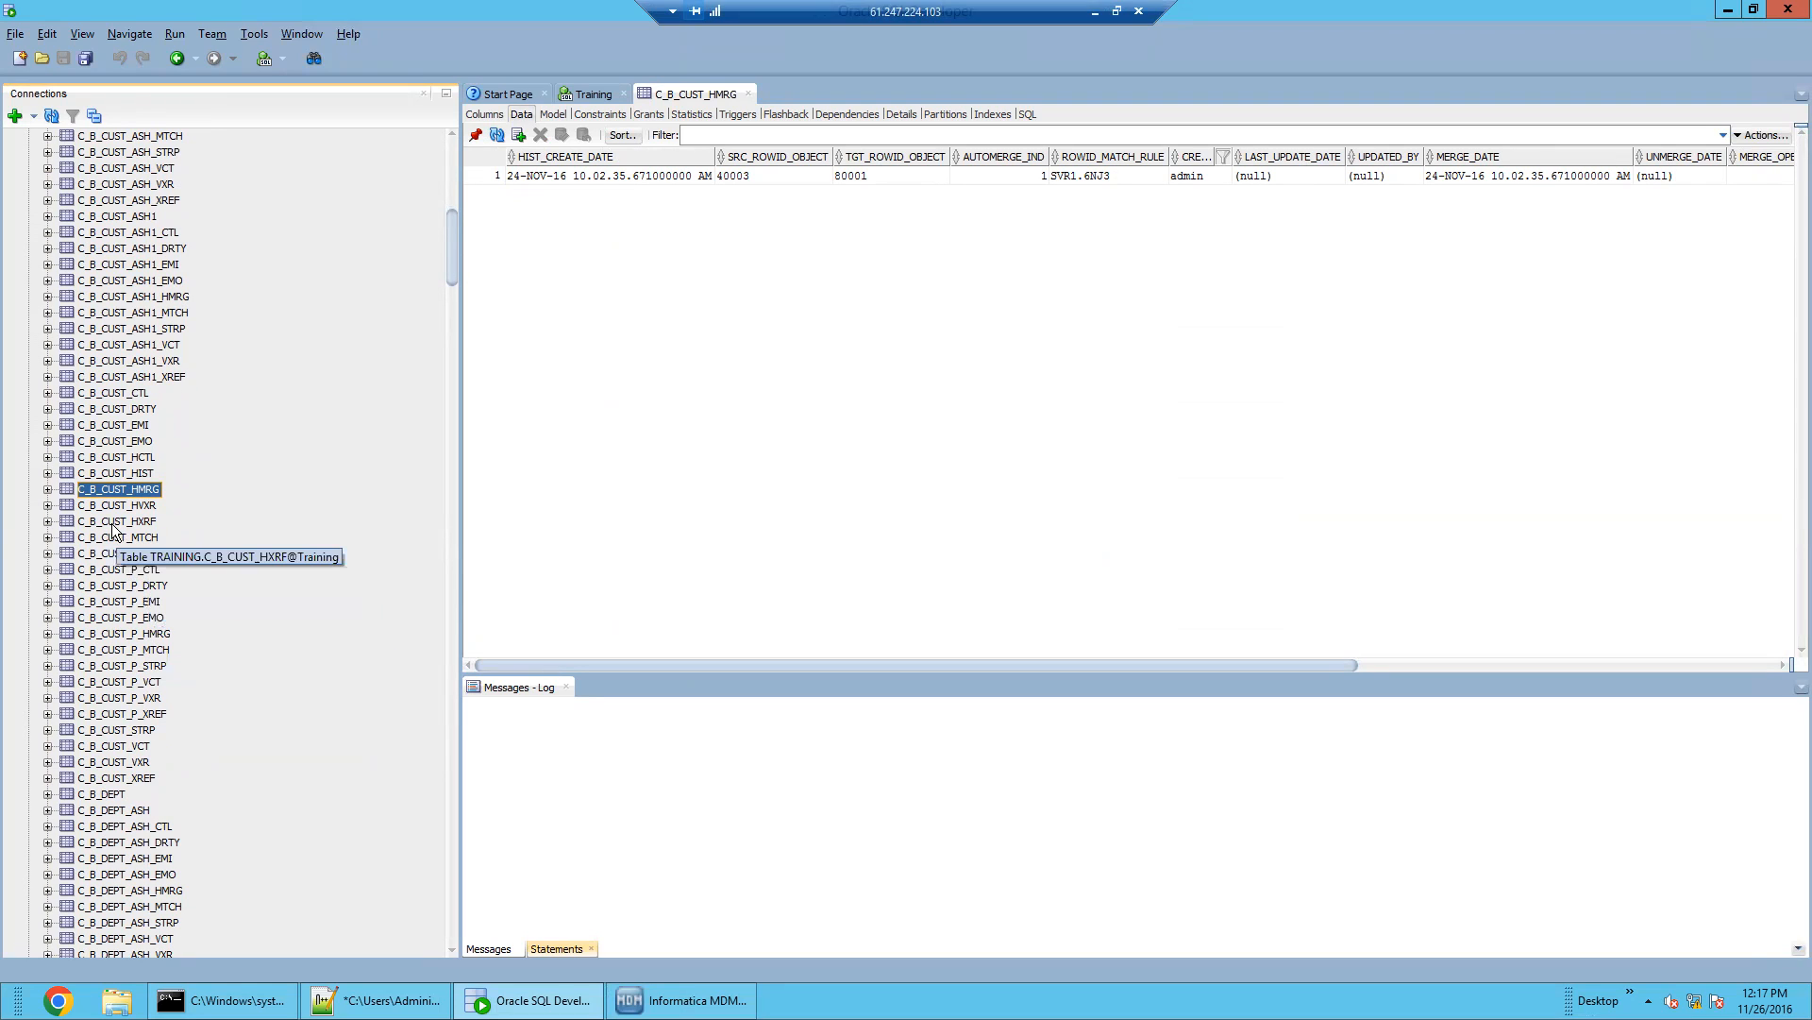
scroll(132, 618, up, 10)
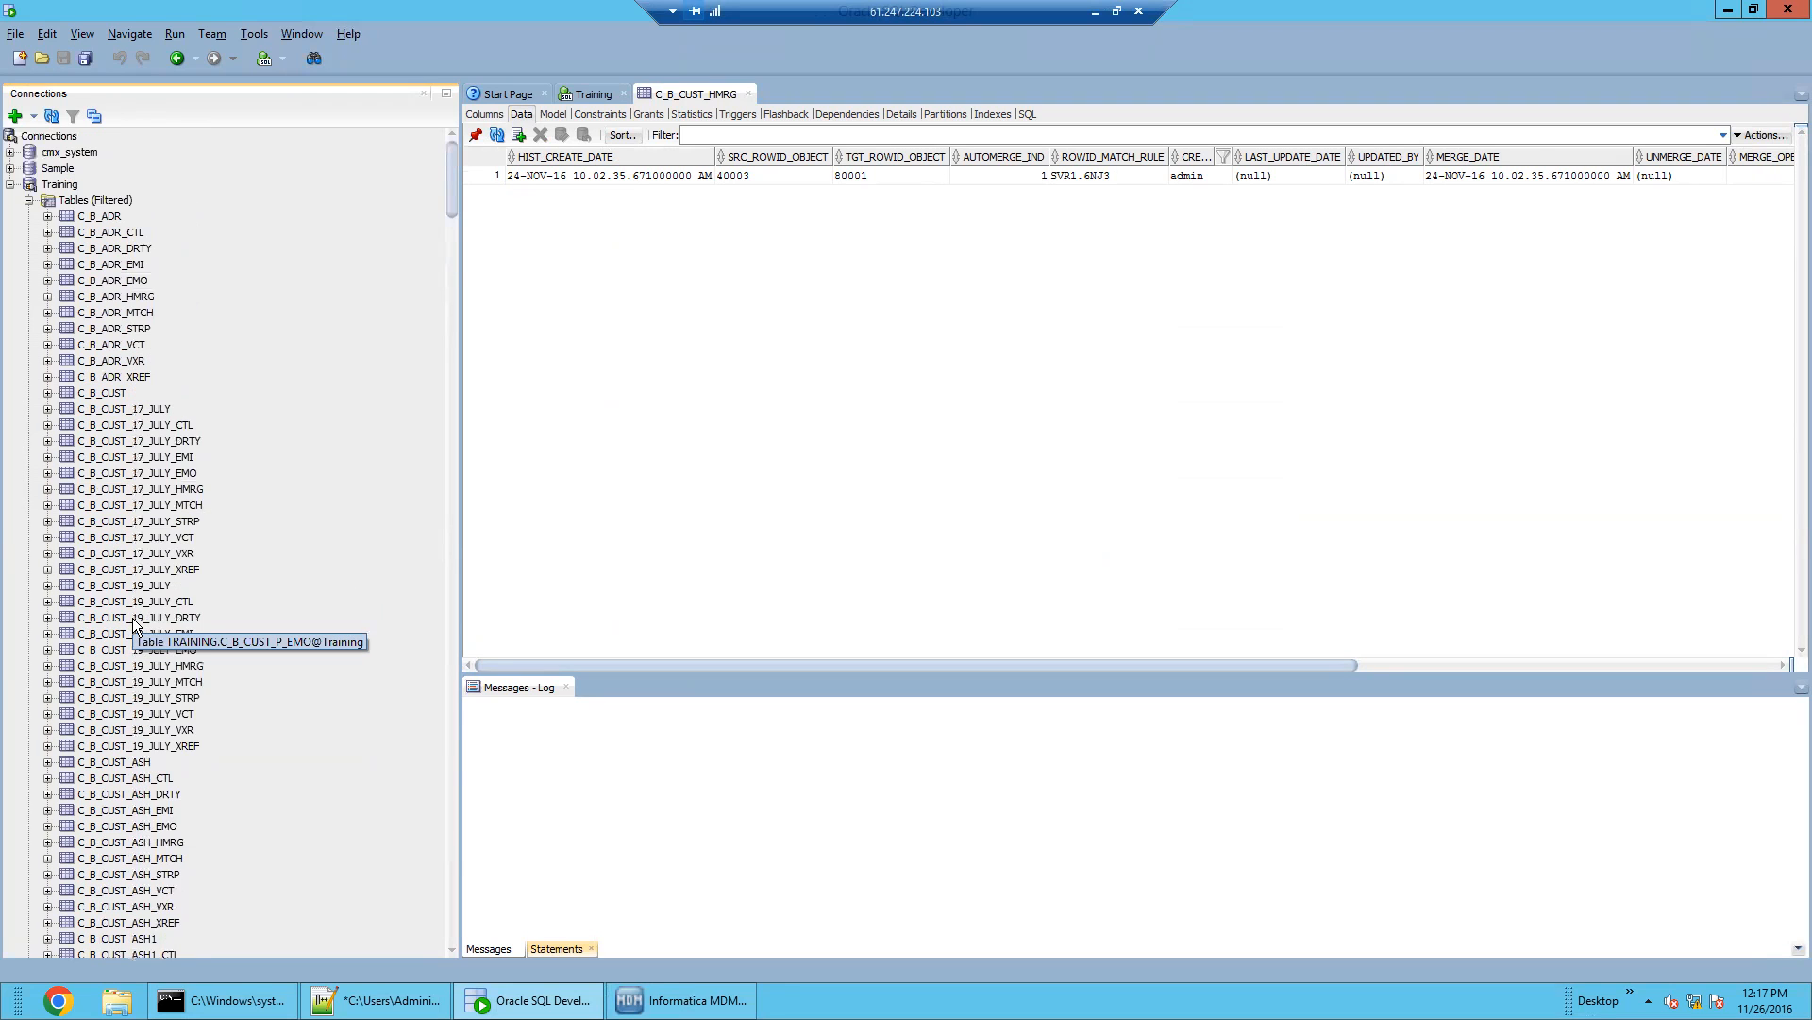
scroll(132, 617, down, 20)
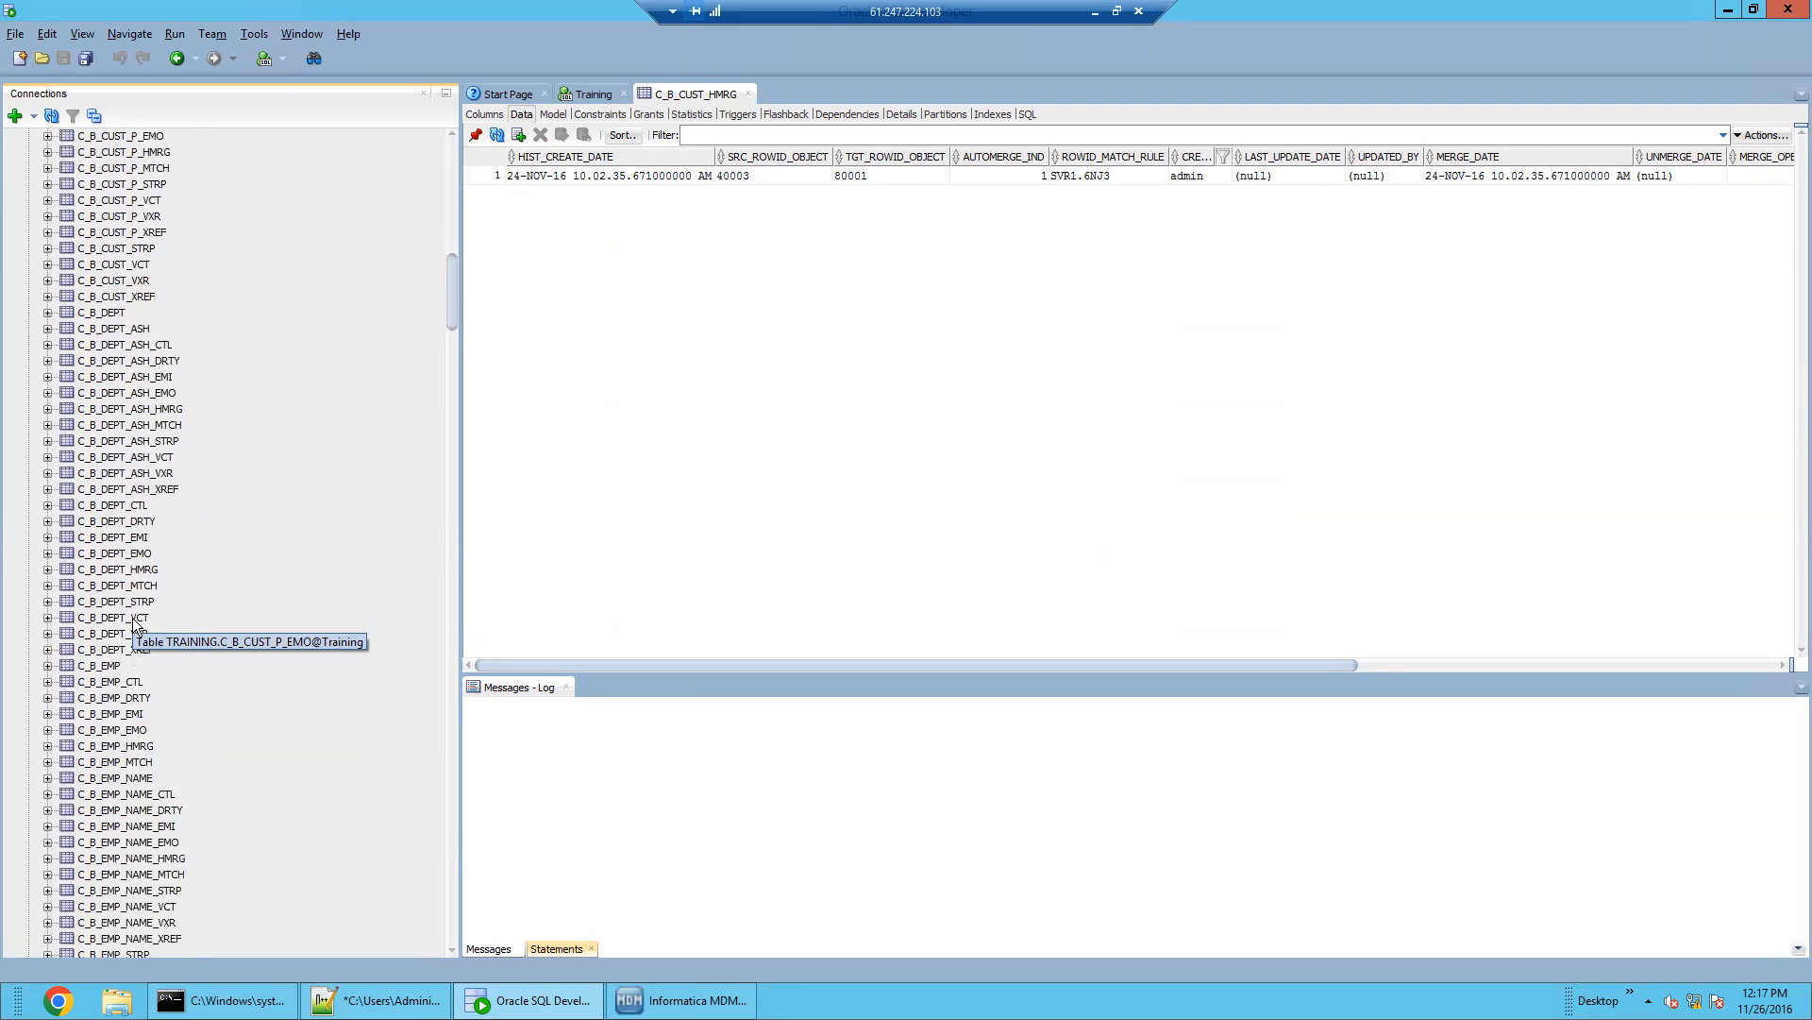
click(99, 473)
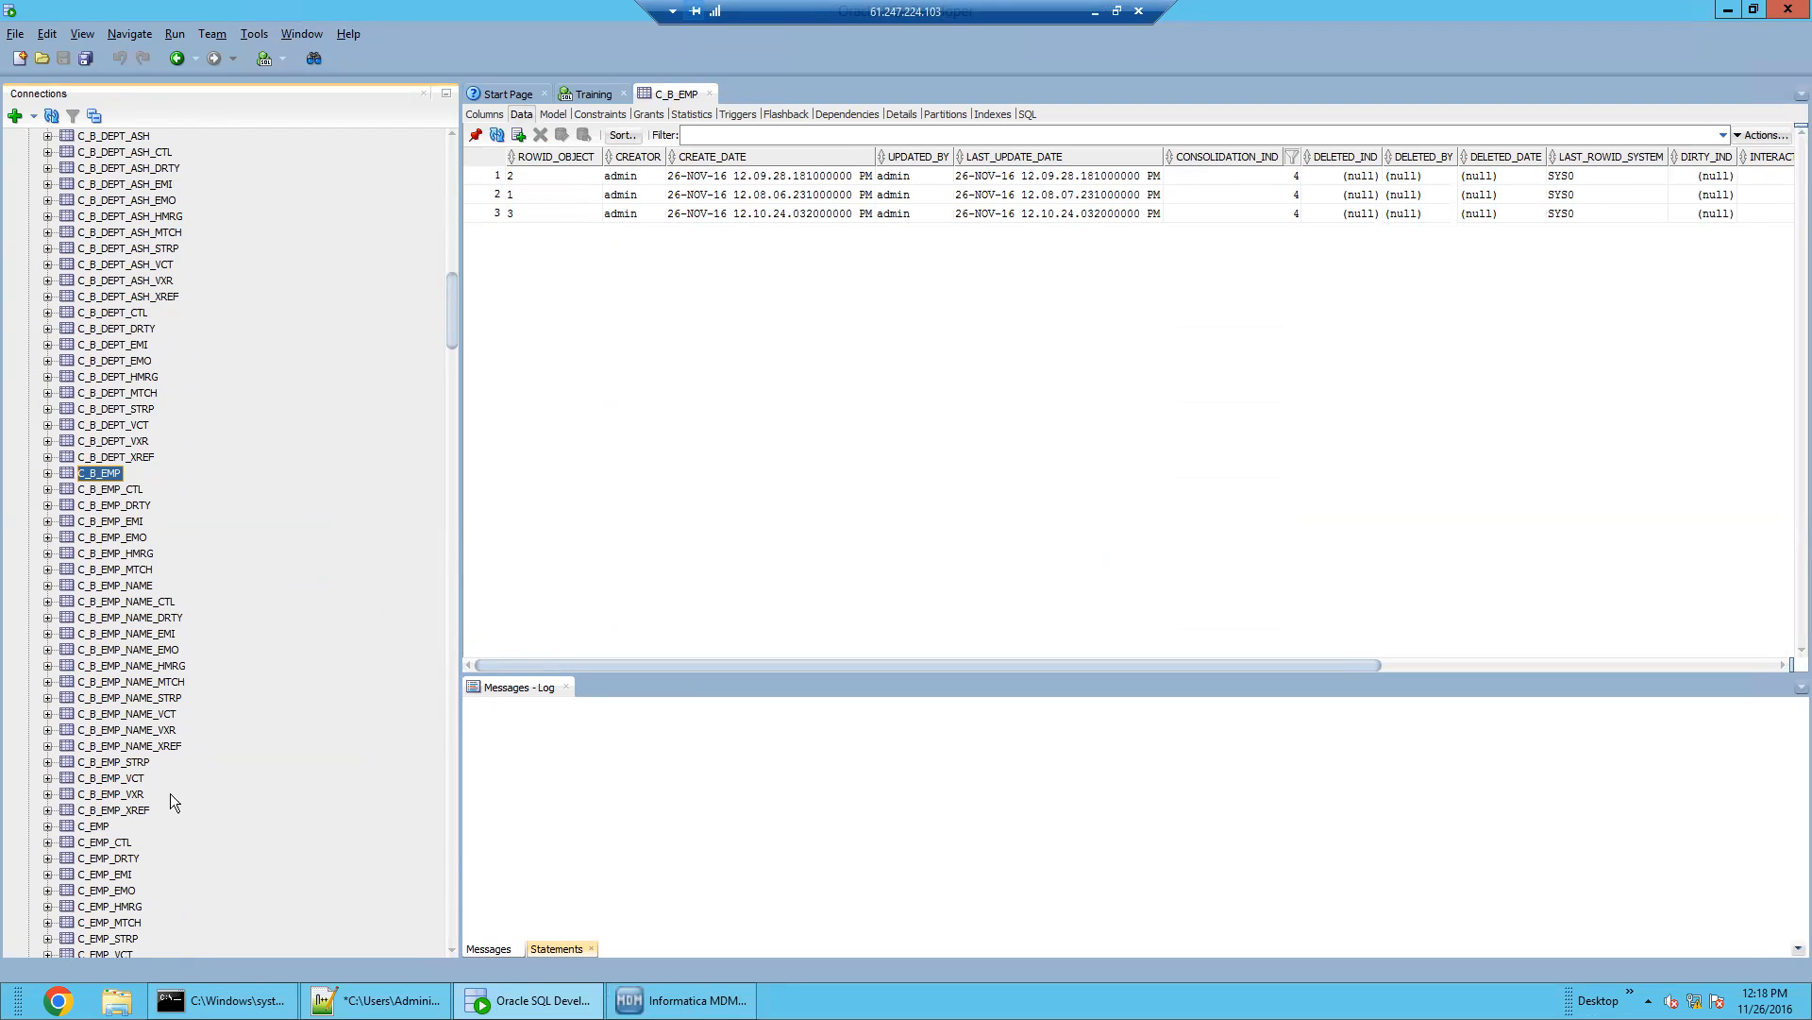
Open C_B_EMP_STRP, sort by ROWID_OBJECT, and highlight the token rows for ROWID_OBJECT 1
click(130, 763)
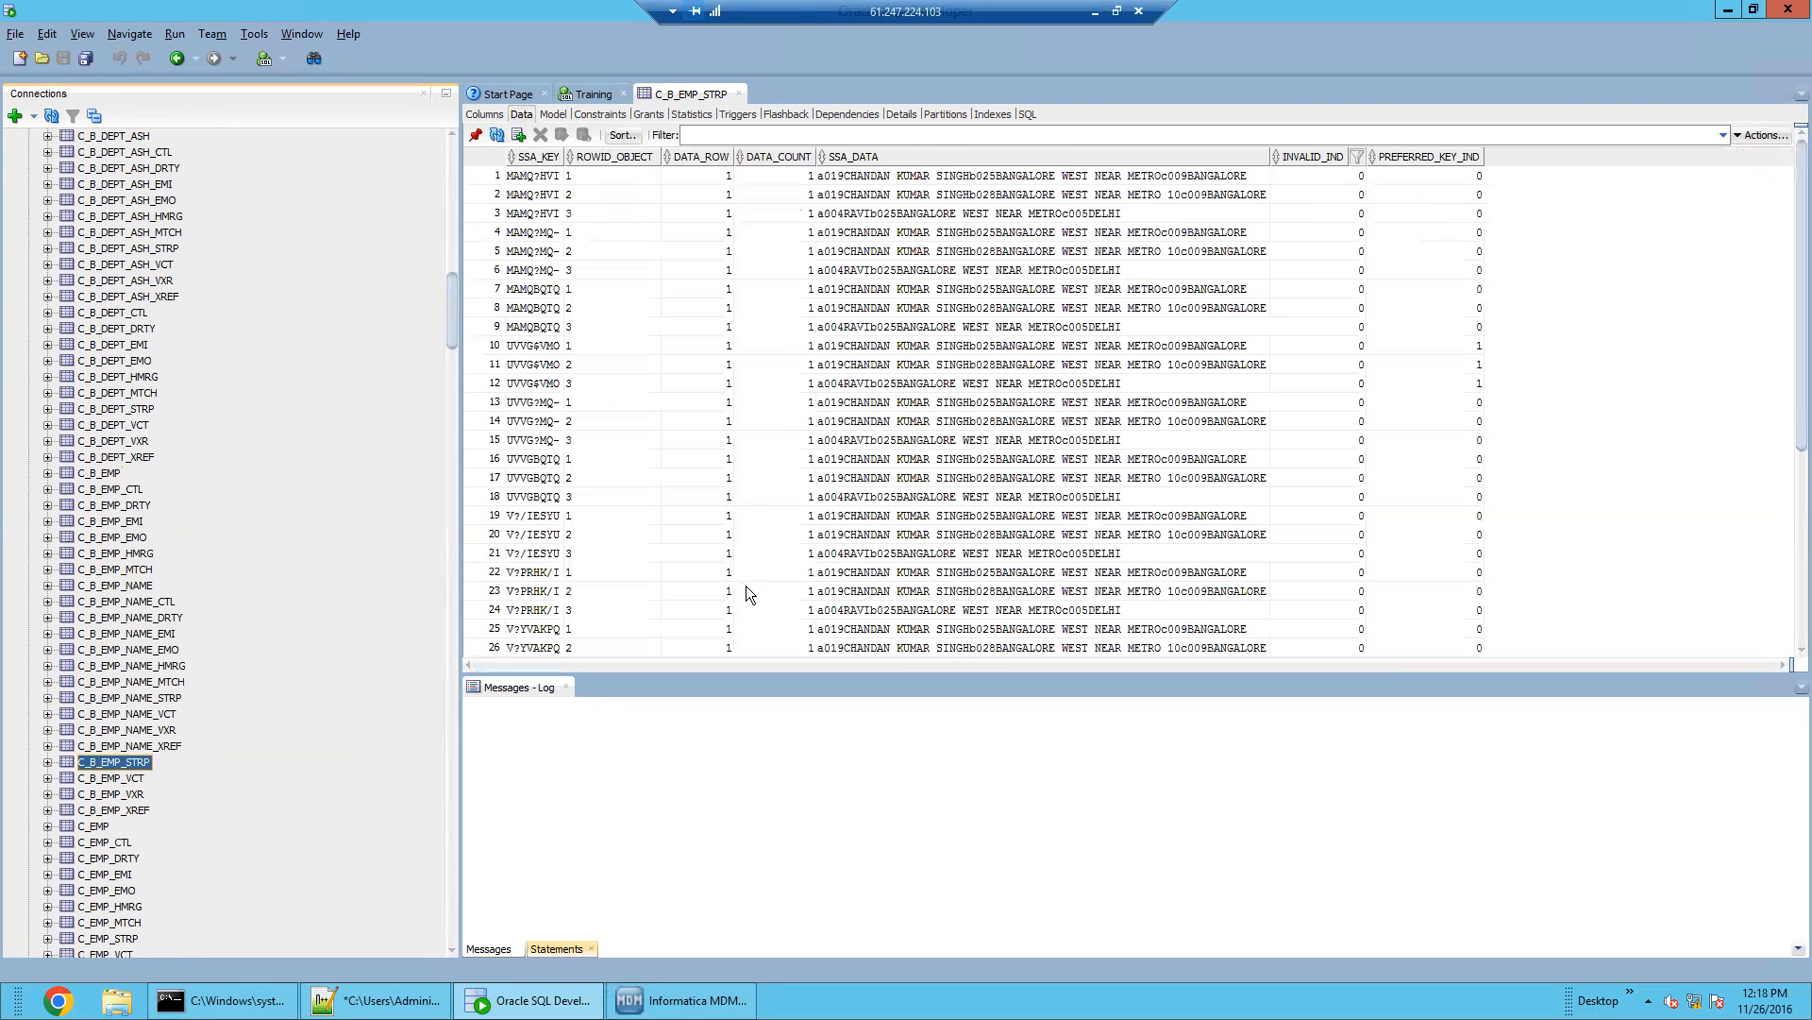
mouse_move(1797, 421)
mouse_down()
mouse_move(1796, 621)
mouse_move(1796, 422)
mouse_up()
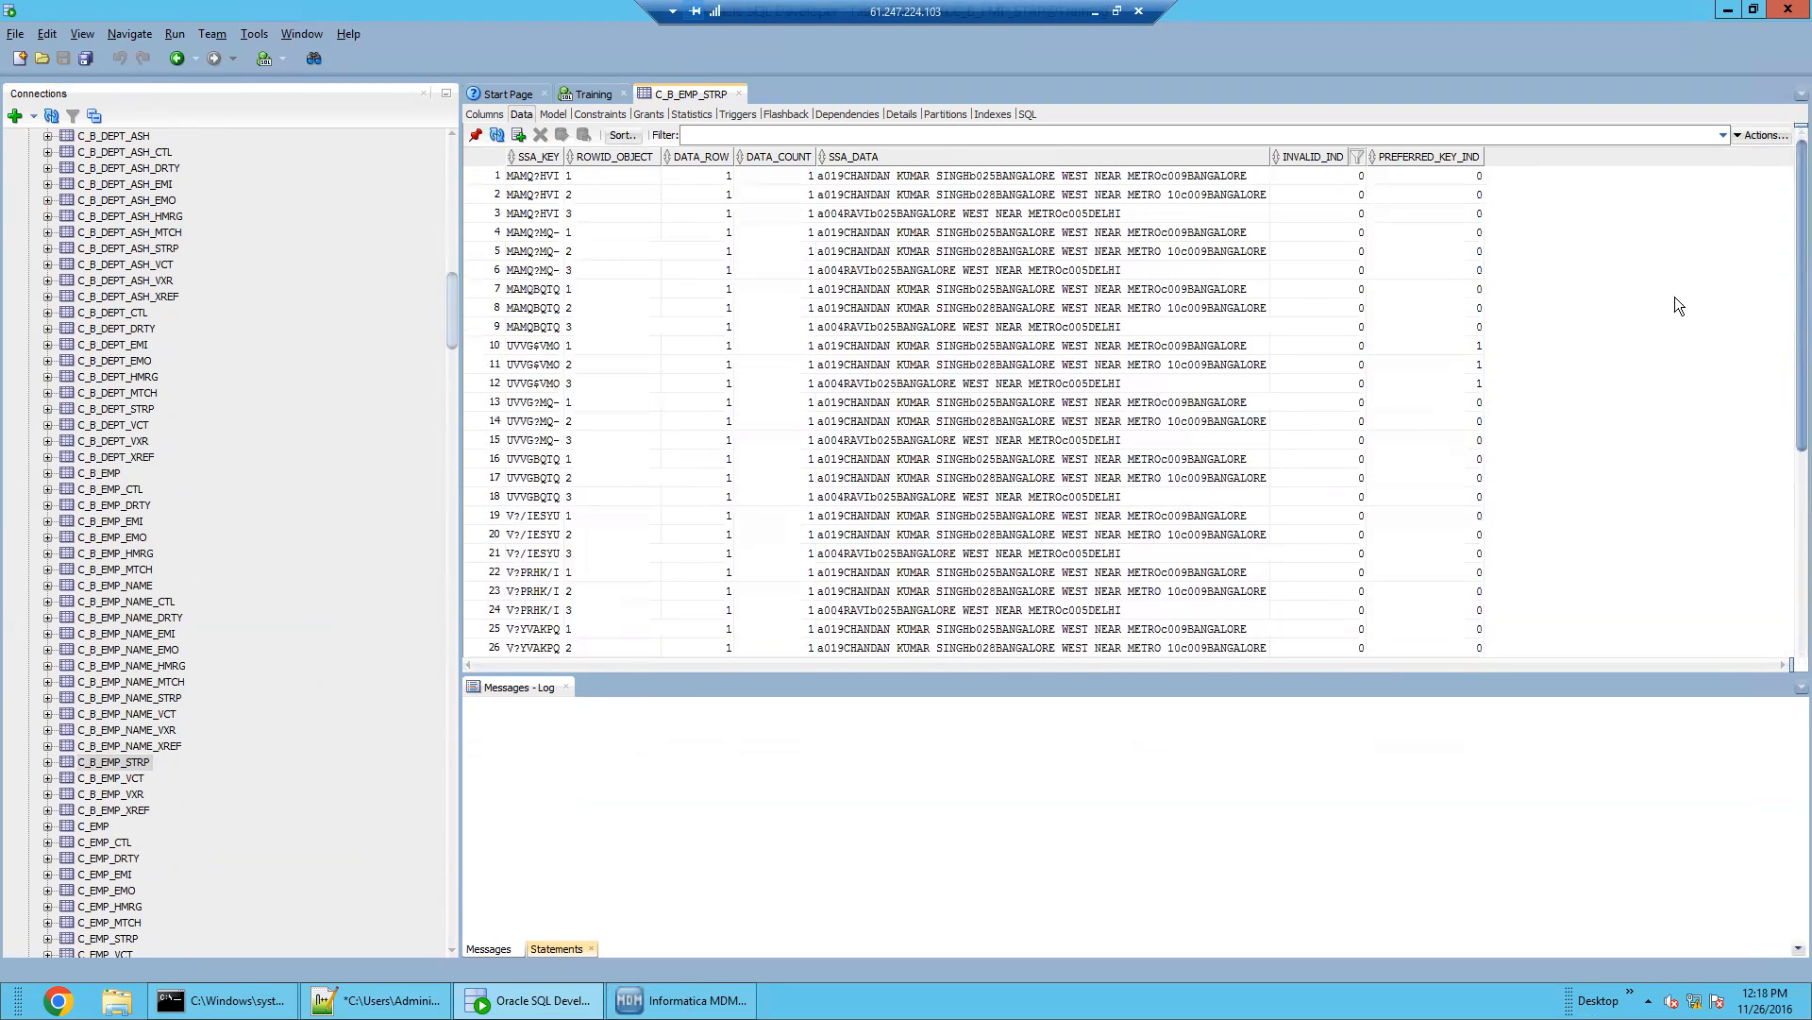
click(597, 158)
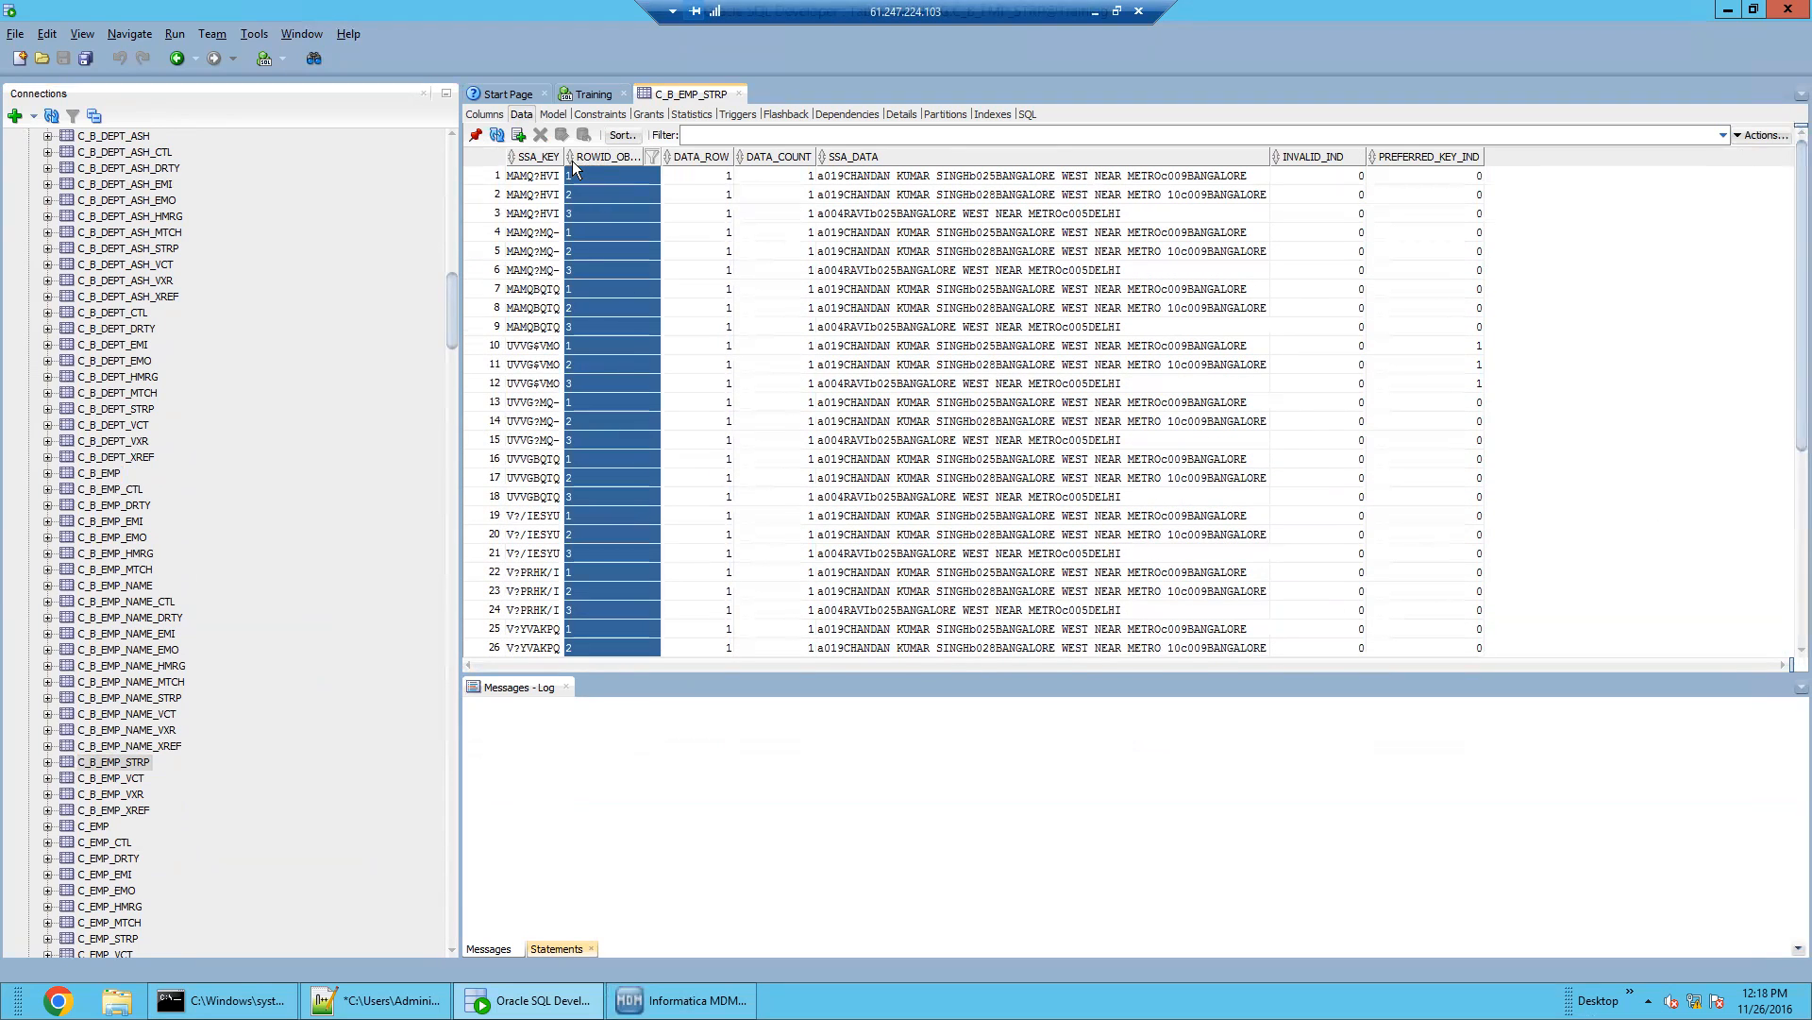
double_click(572, 160)
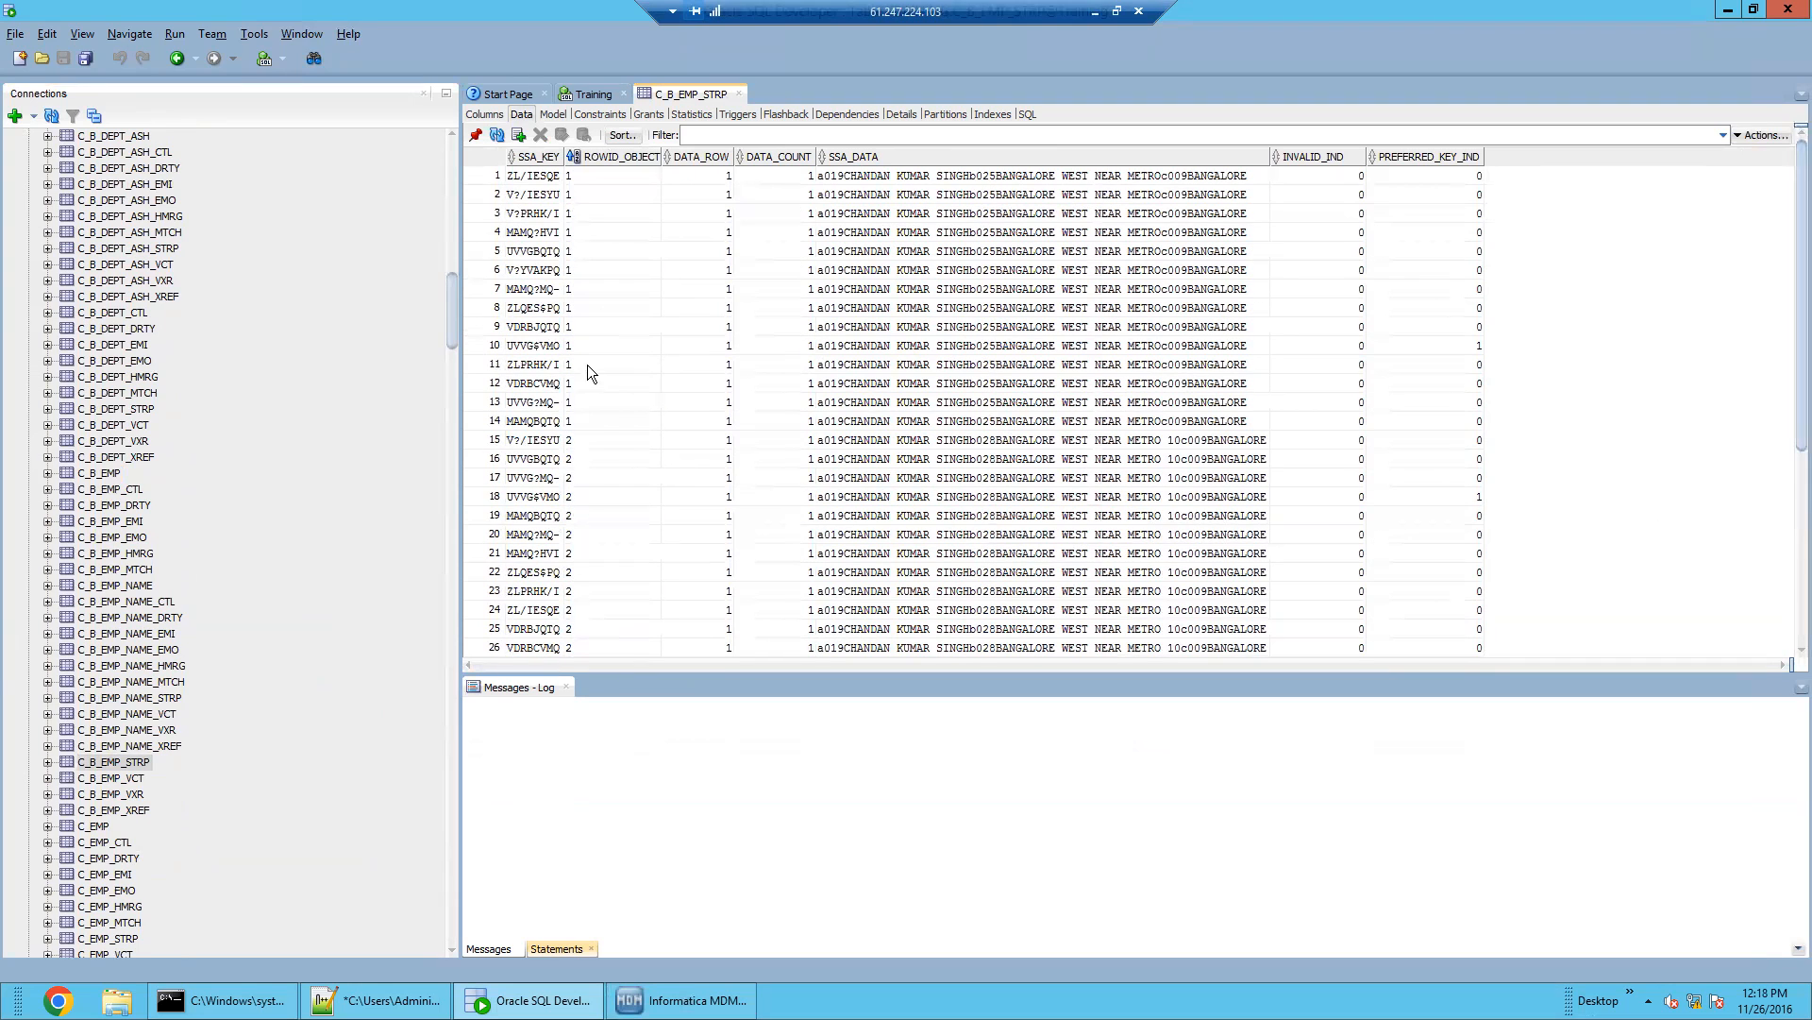
click(593, 279)
drag(583, 185, 1480, 402)
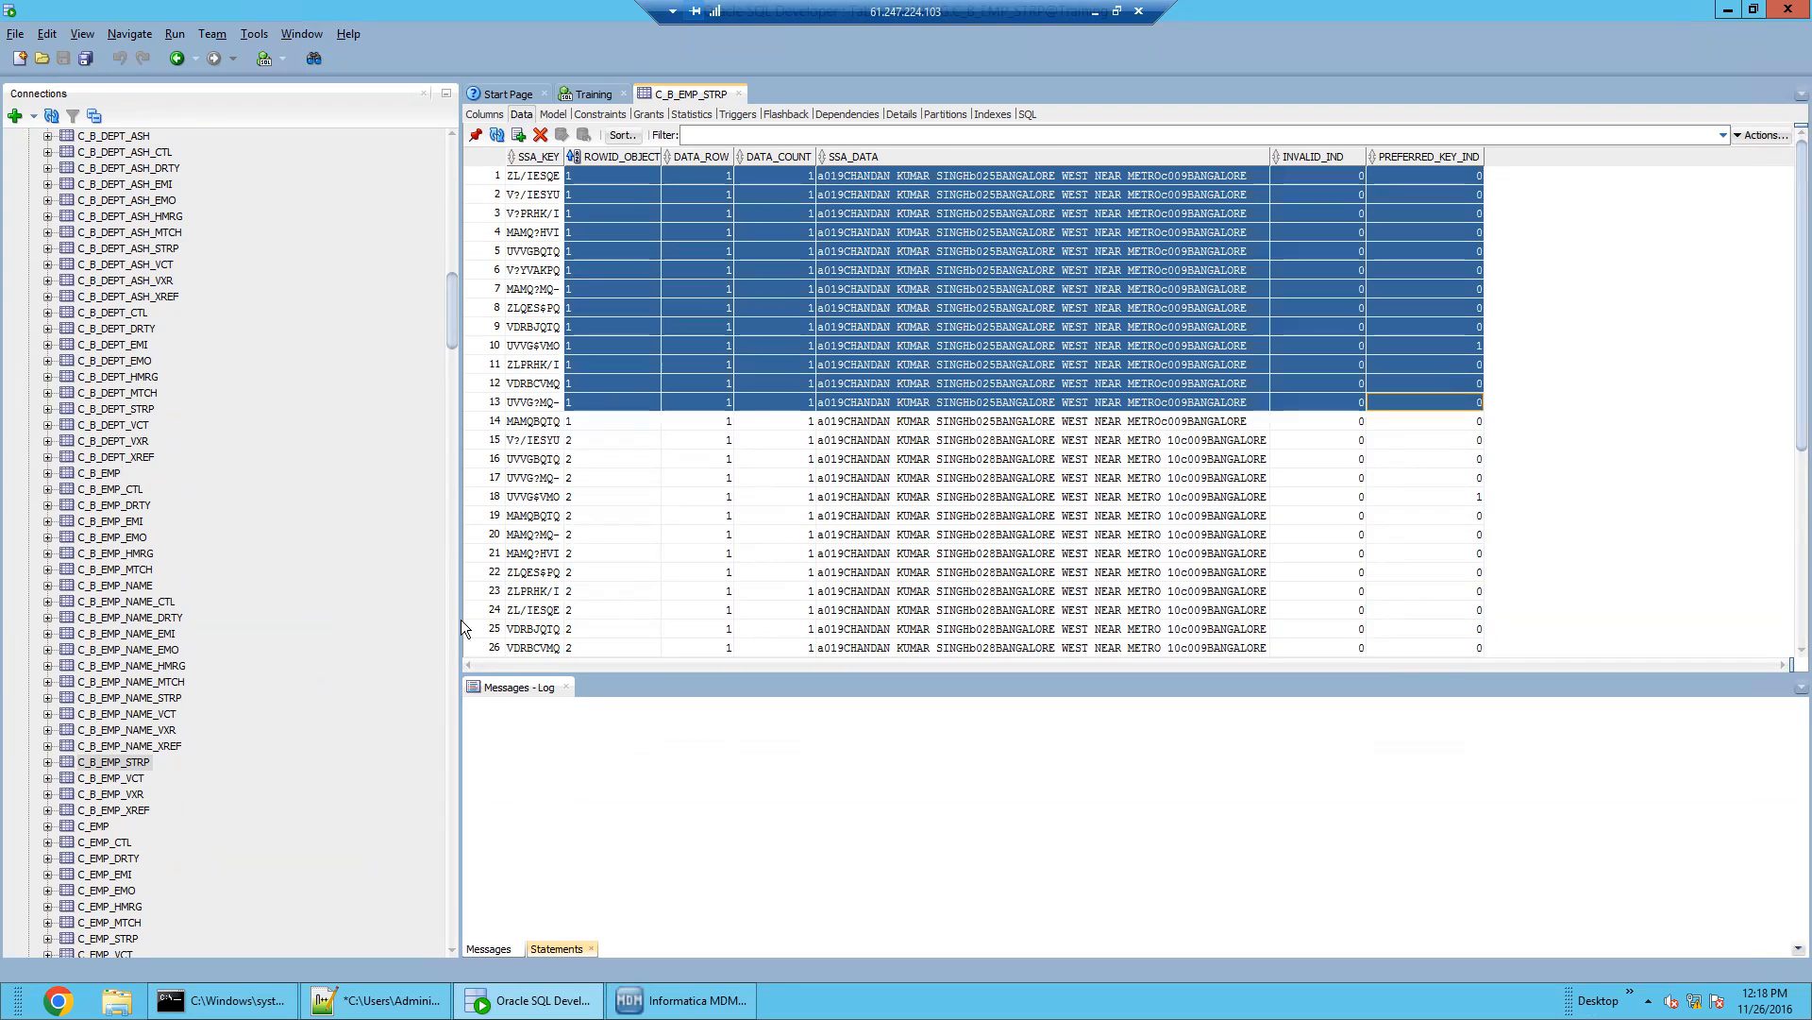
click(132, 765)
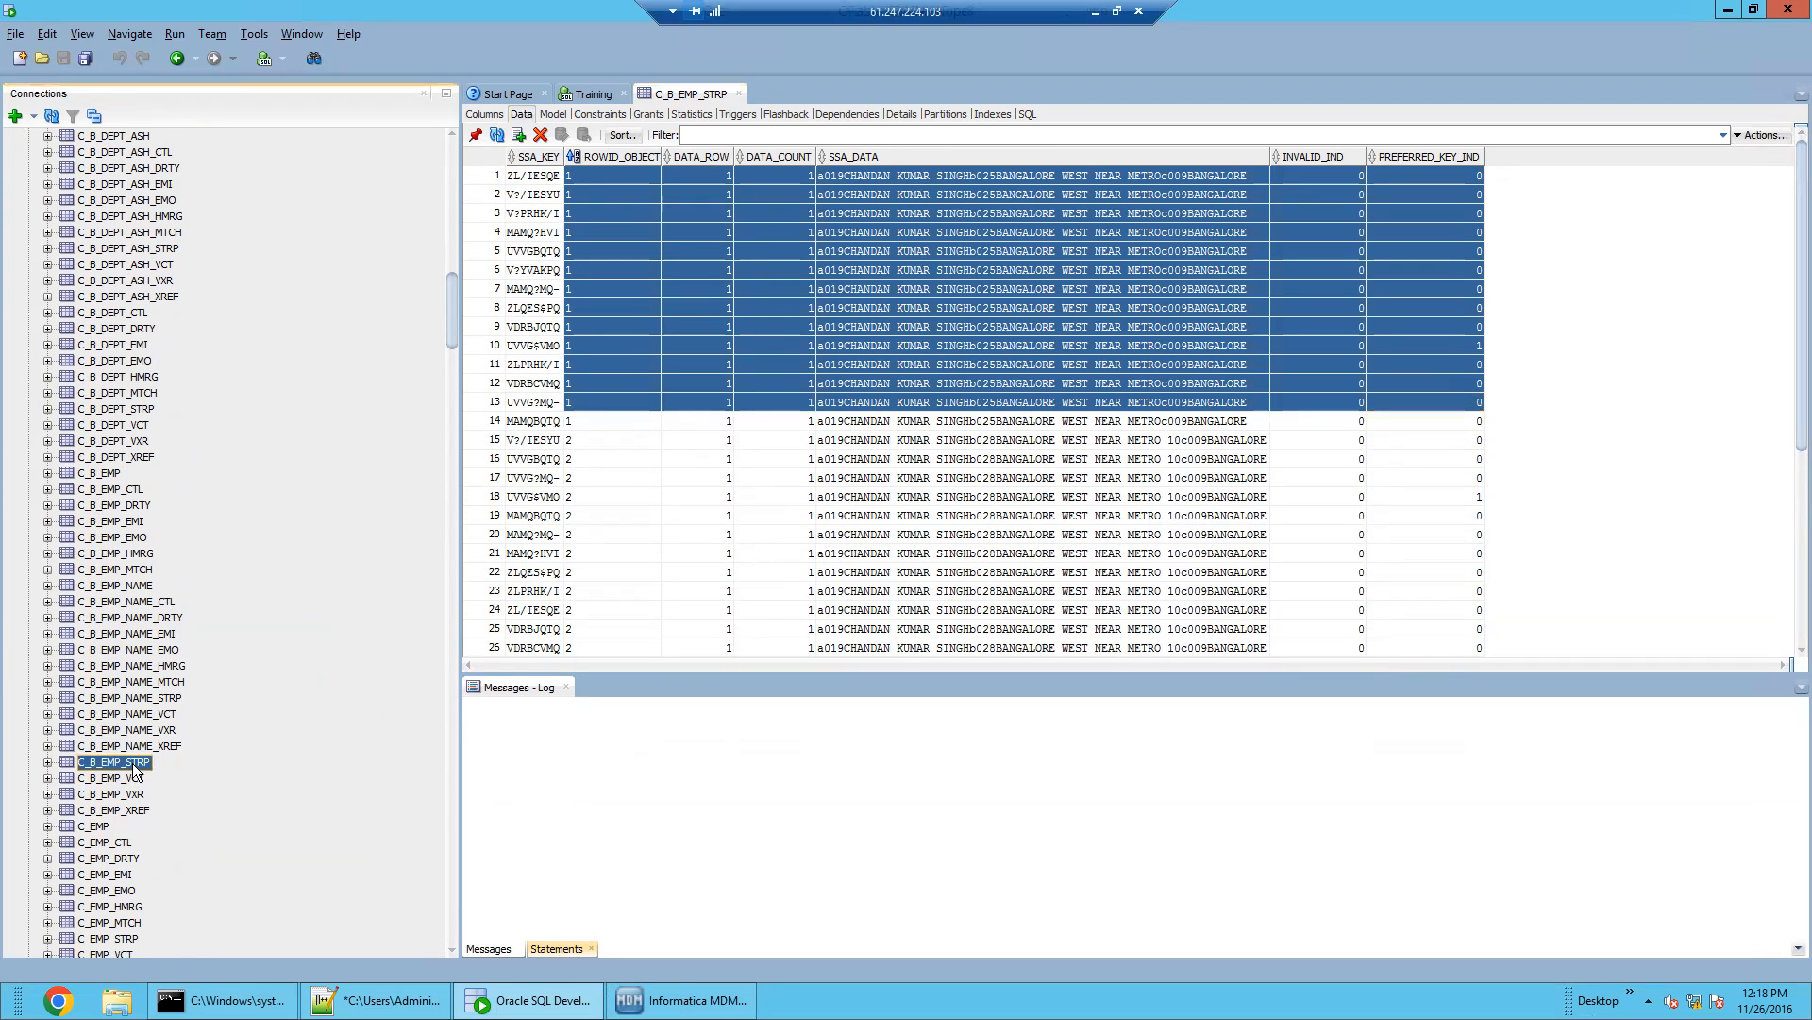
scroll(134, 829, down, 3)
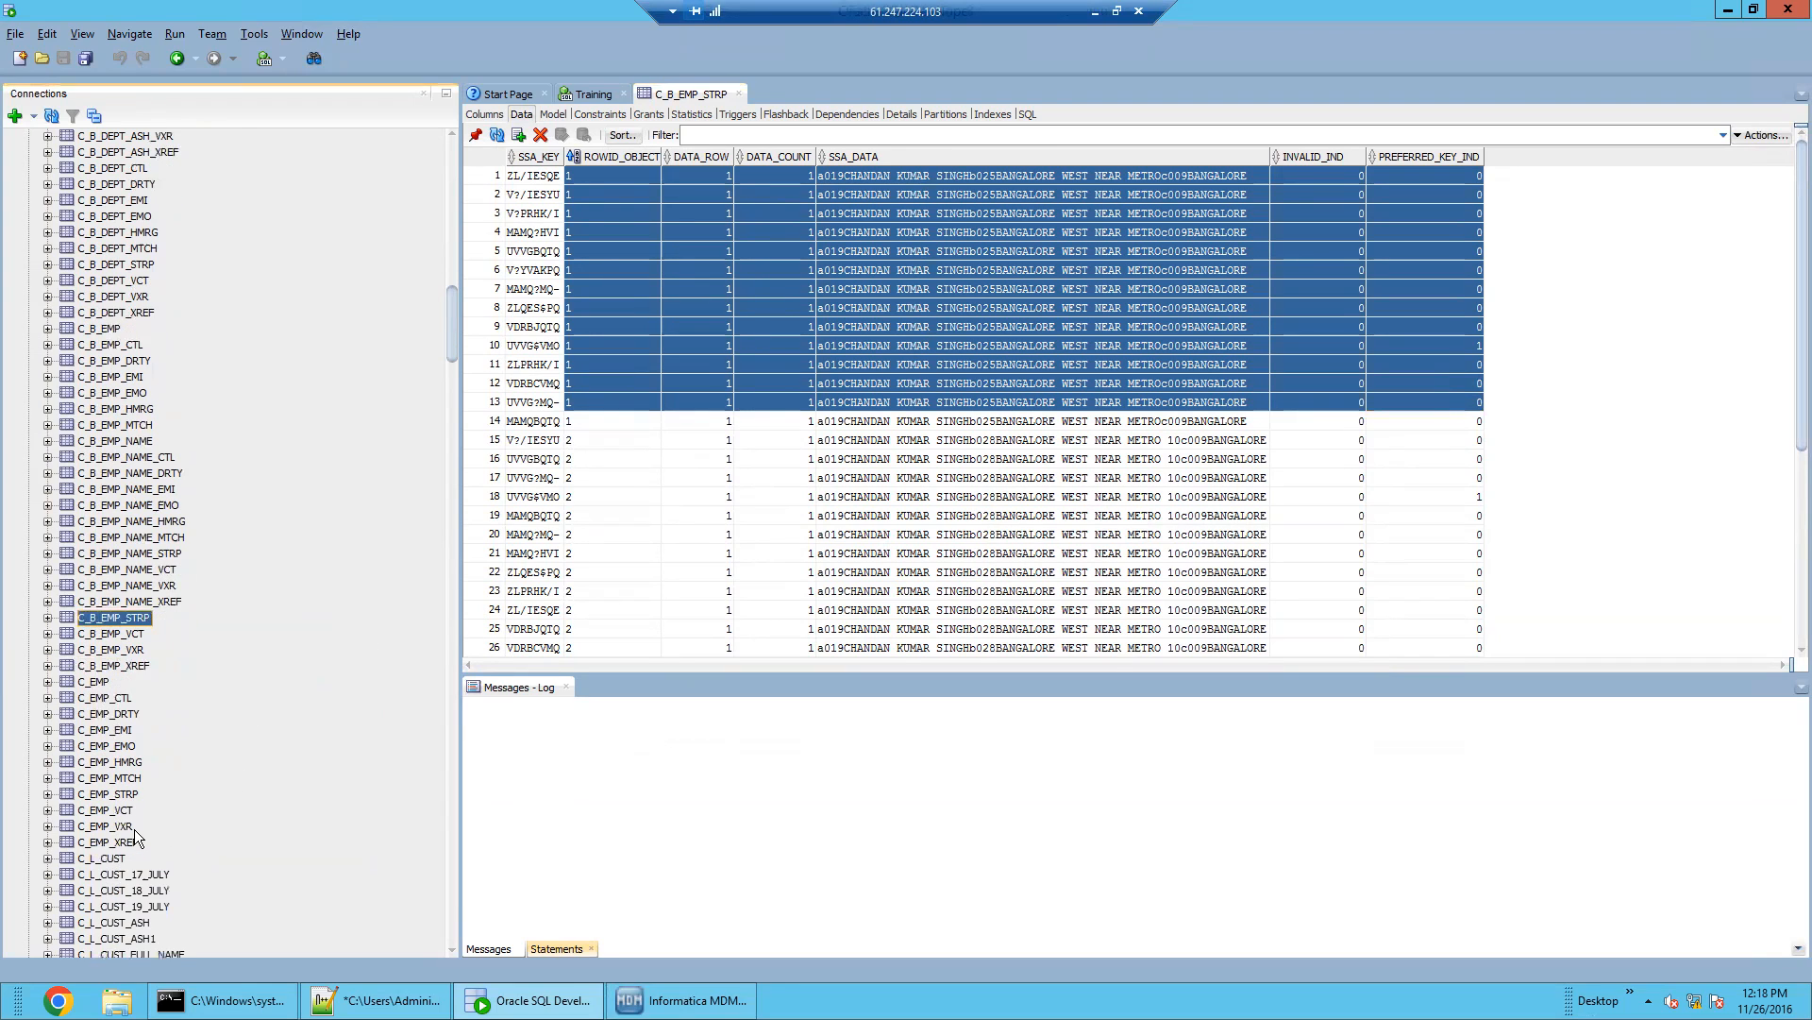
scroll(134, 829, down, 2)
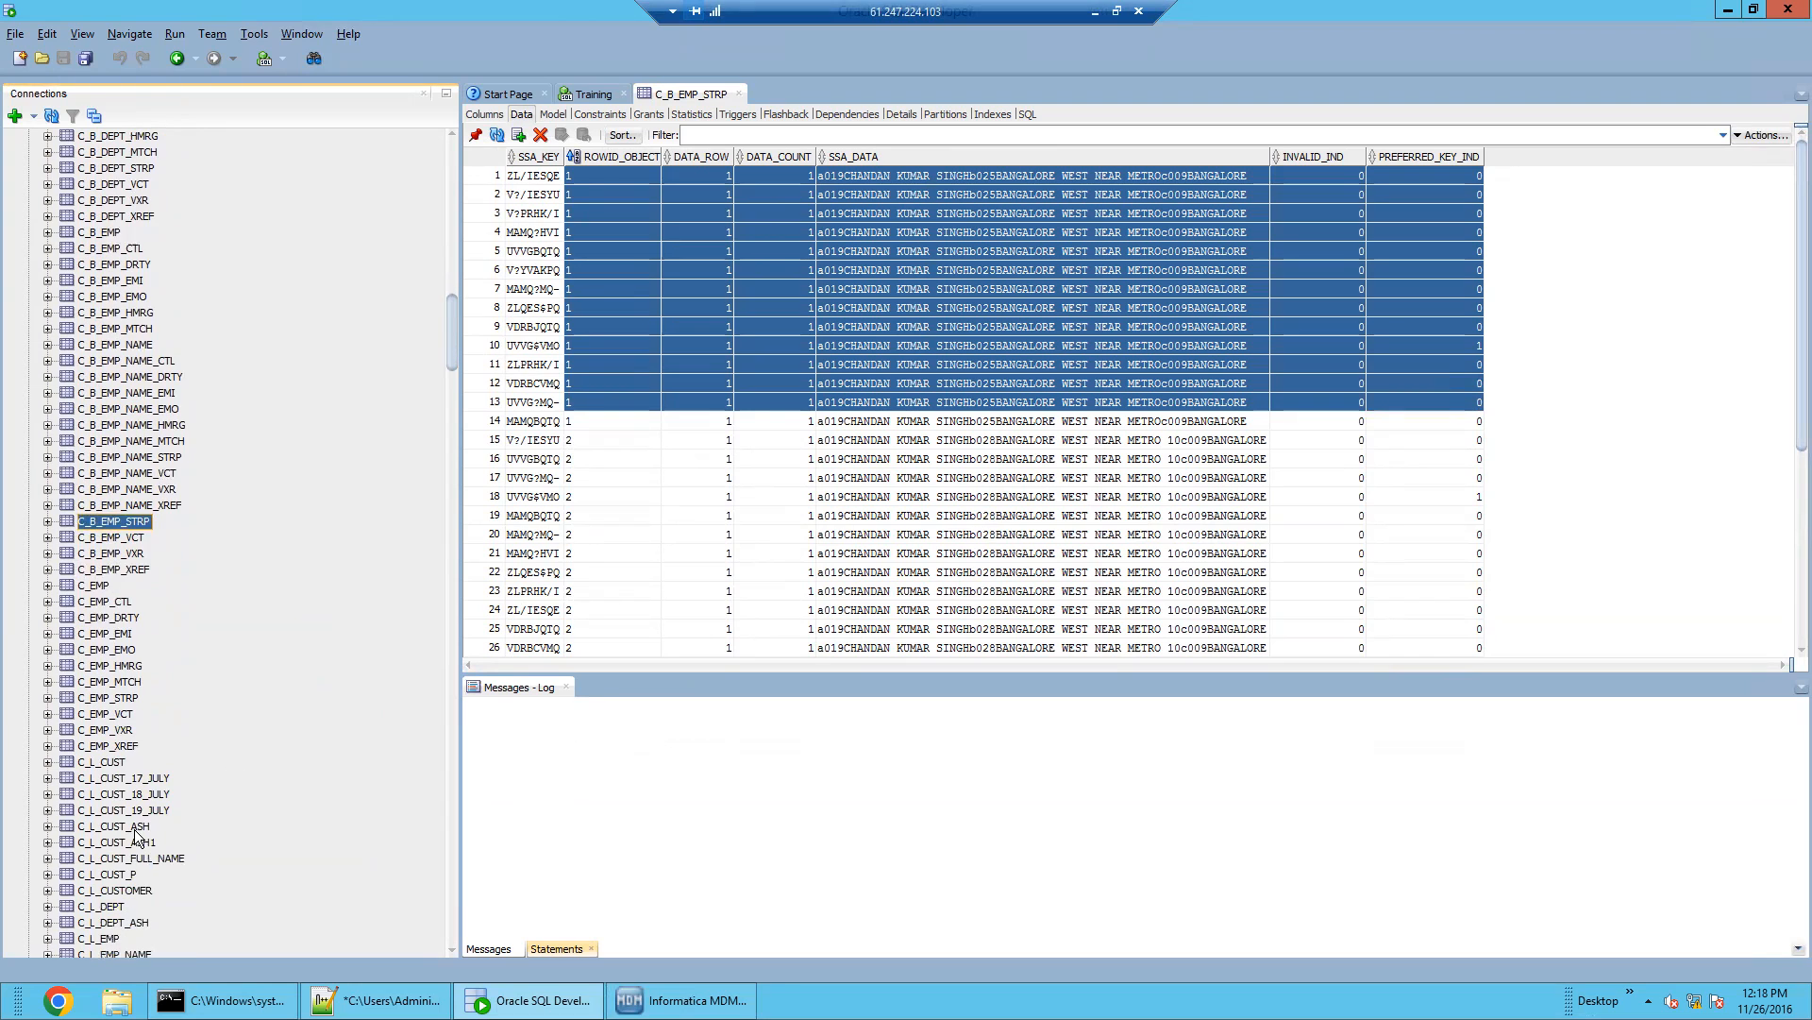
scroll(135, 658, up, 9)
scroll(135, 658, up, 13)
scroll(133, 651, up, 12)
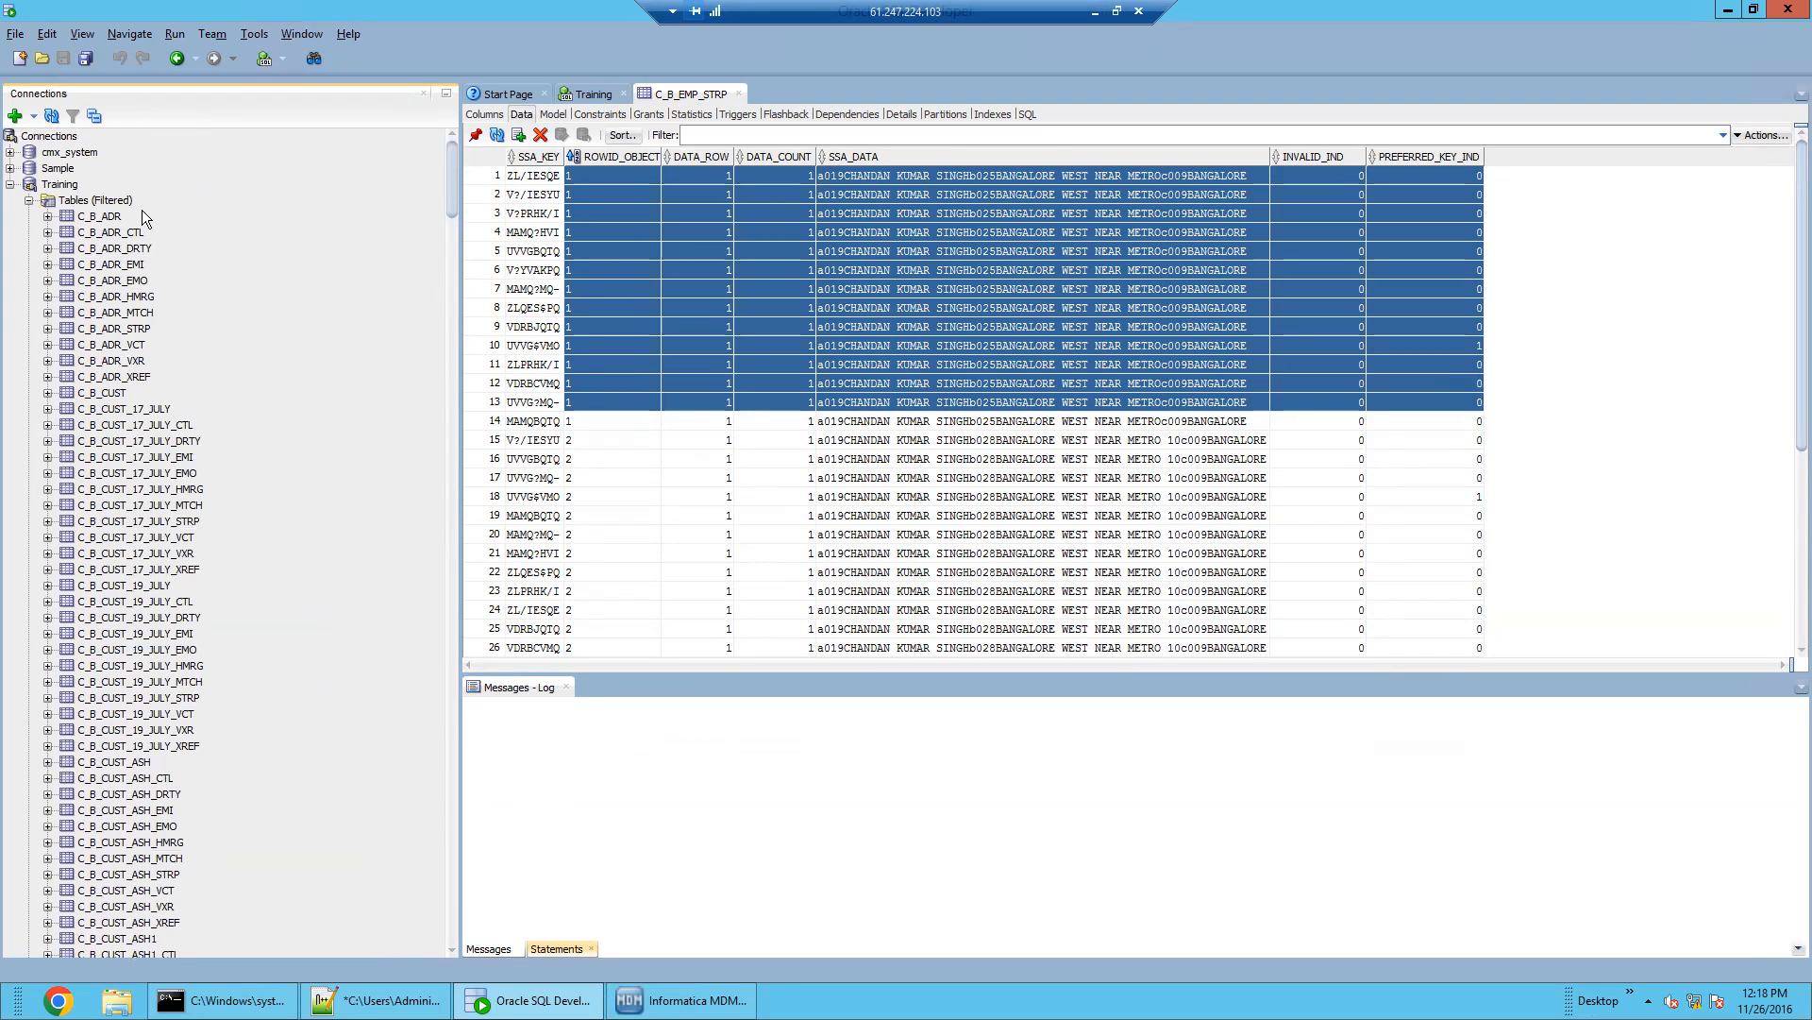
View C_B_ADR and C_B_ADR_STRP, comparing the three BANGALORE SSA_DATA tokens with row 4's DELHI token
click(104, 217)
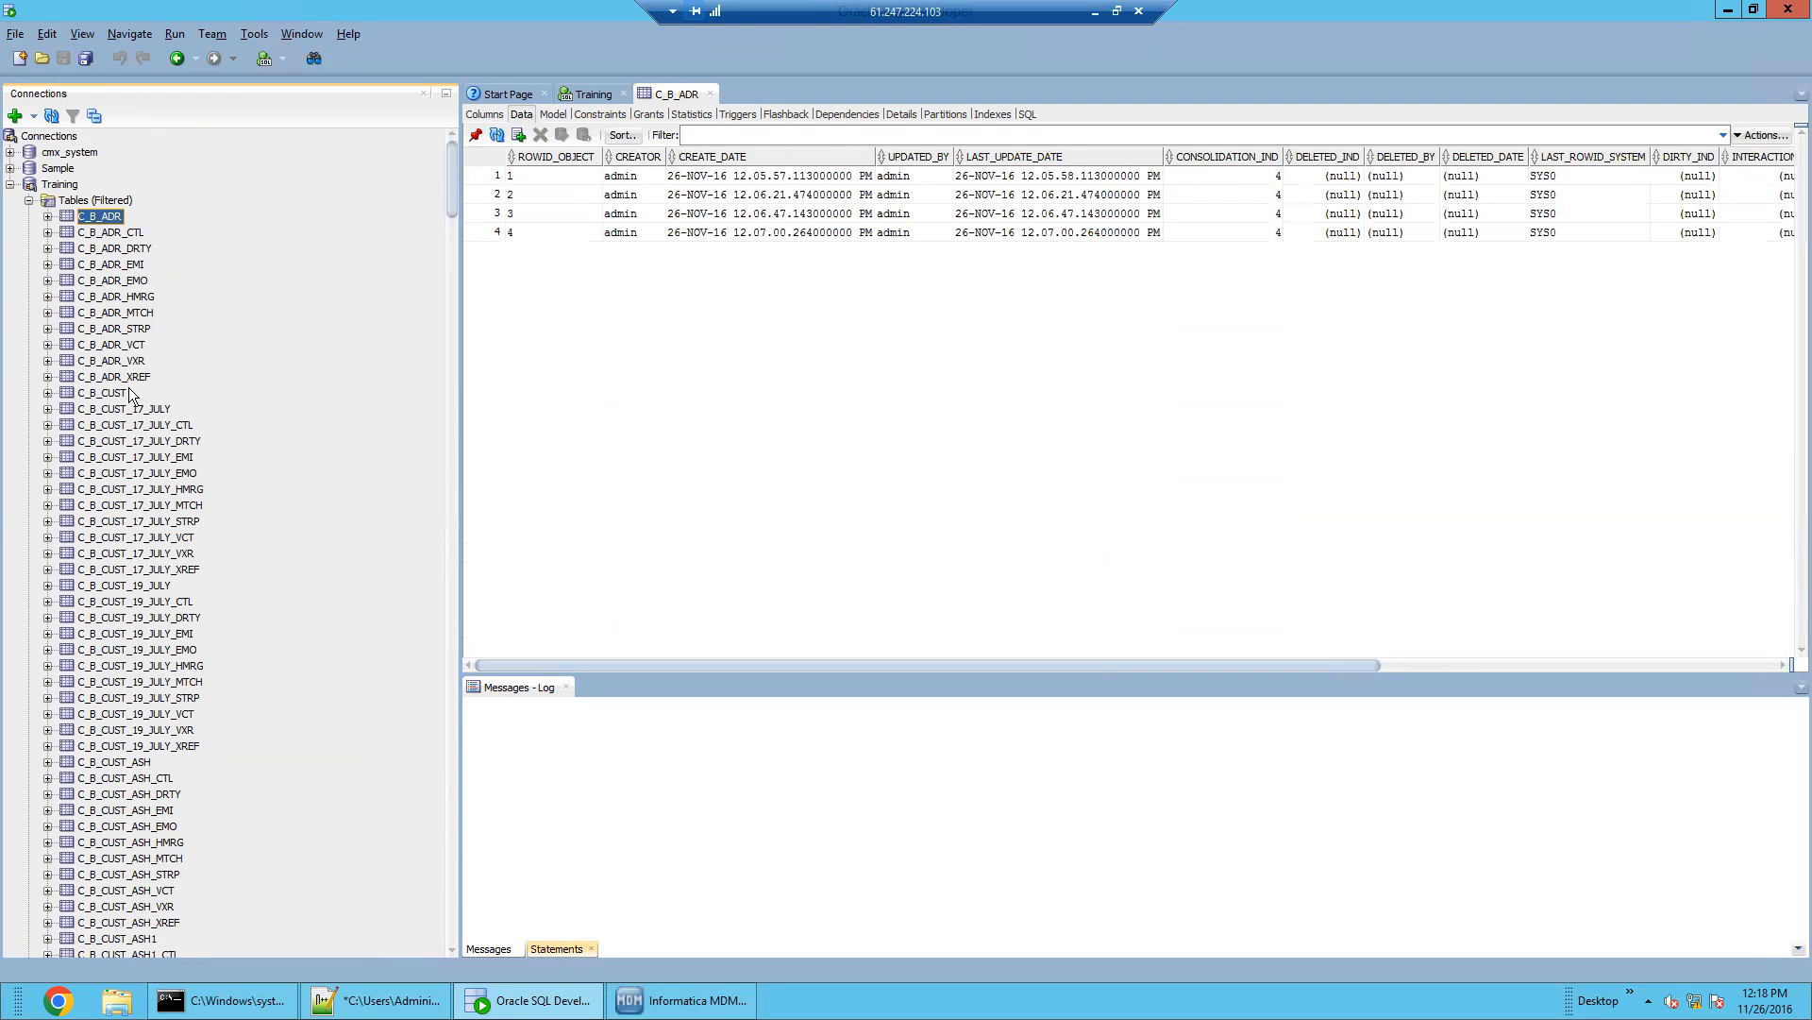
click(120, 324)
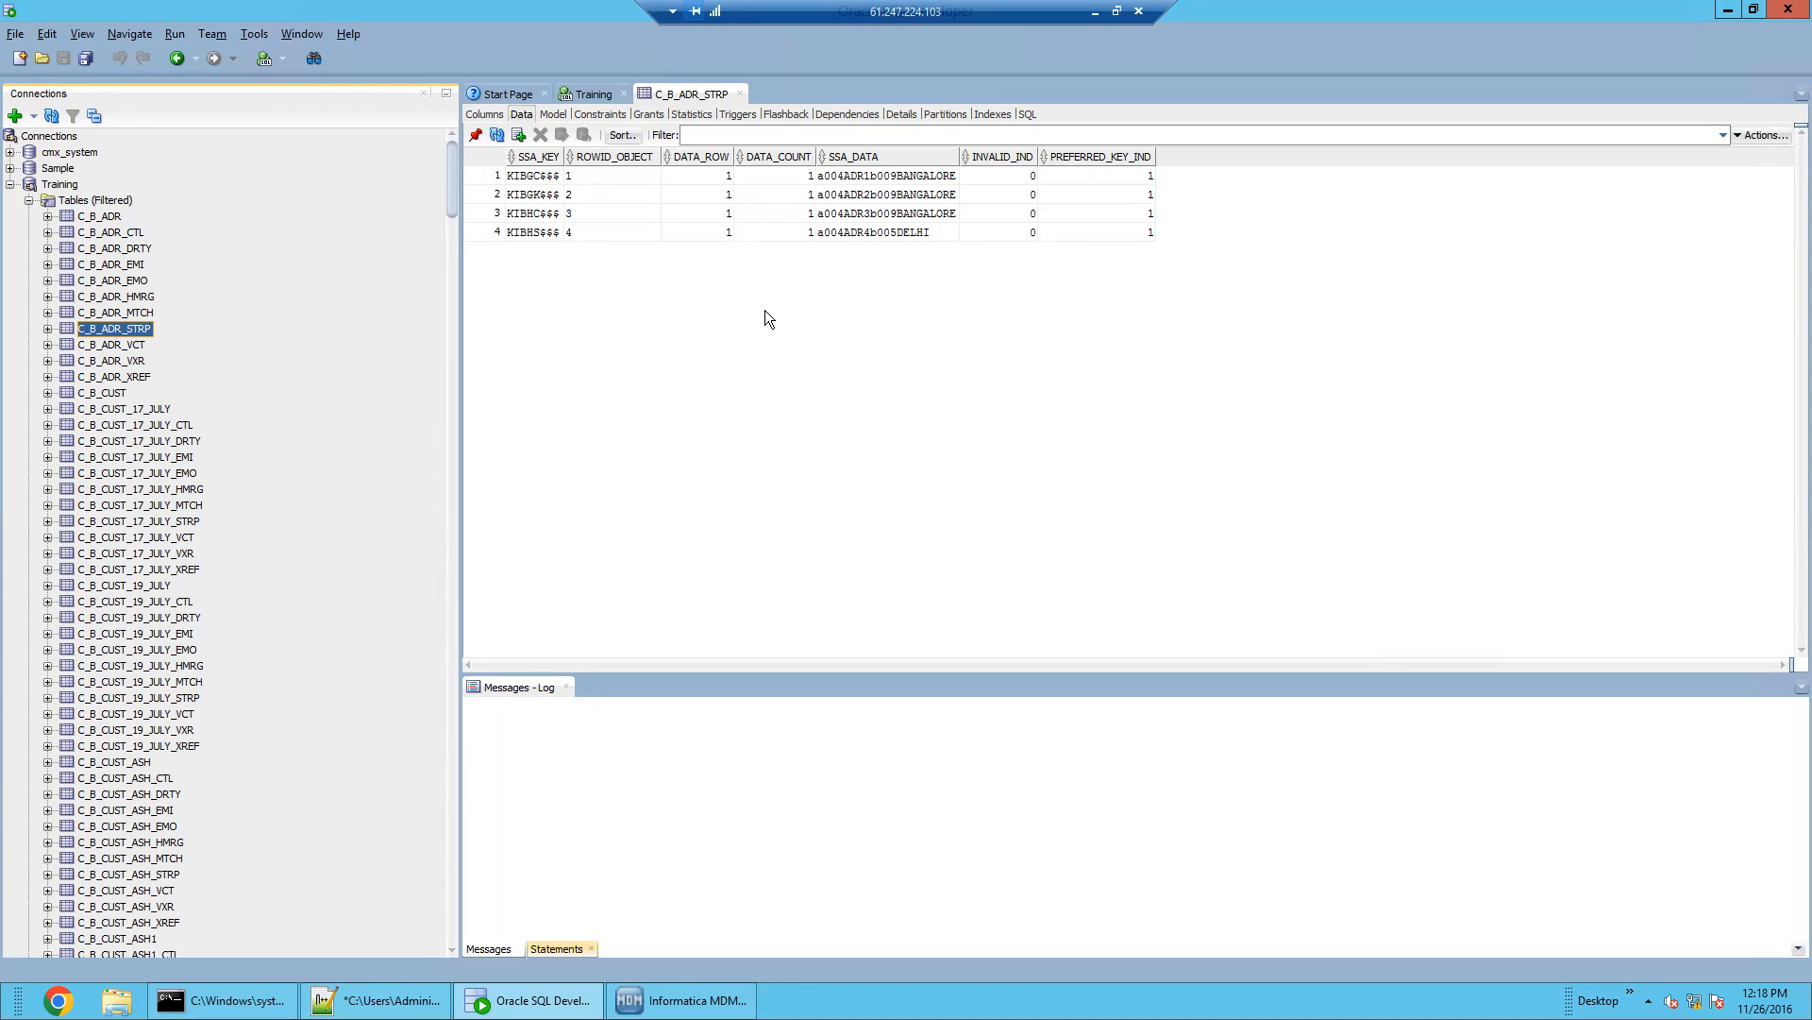
click(899, 196)
click(895, 212)
click(894, 231)
drag(912, 217, 916, 175)
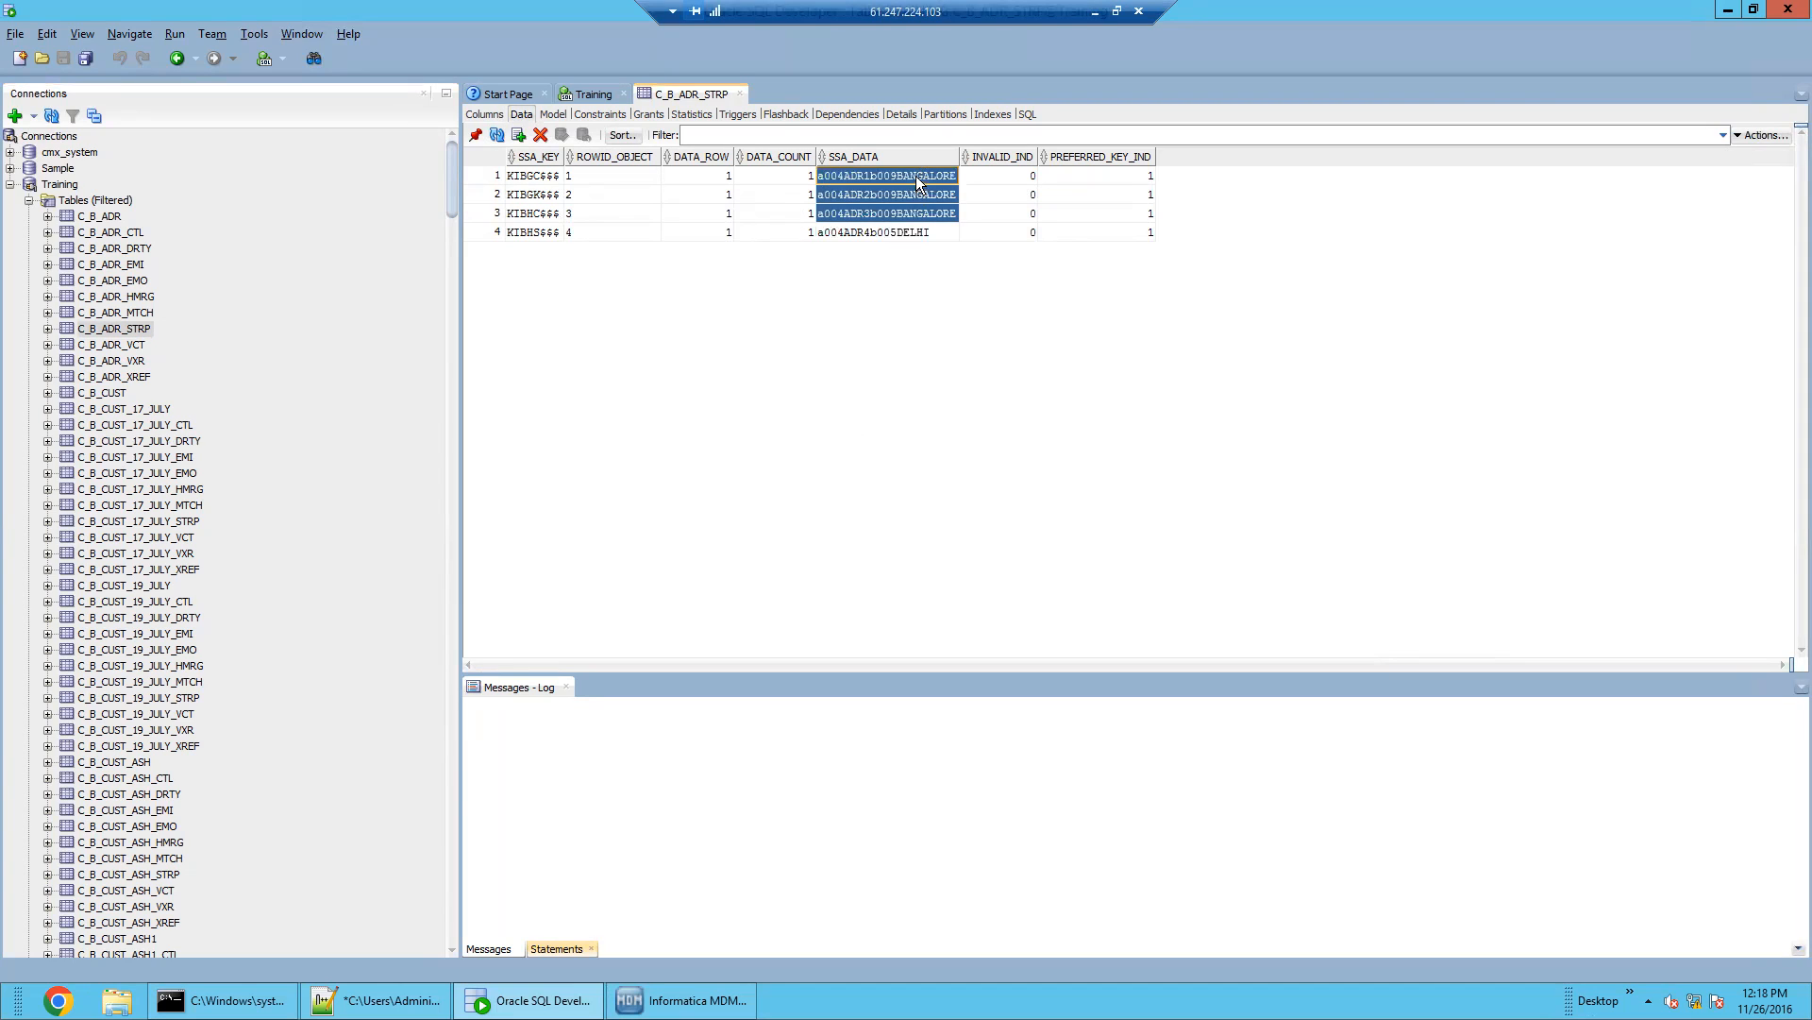
click(929, 232)
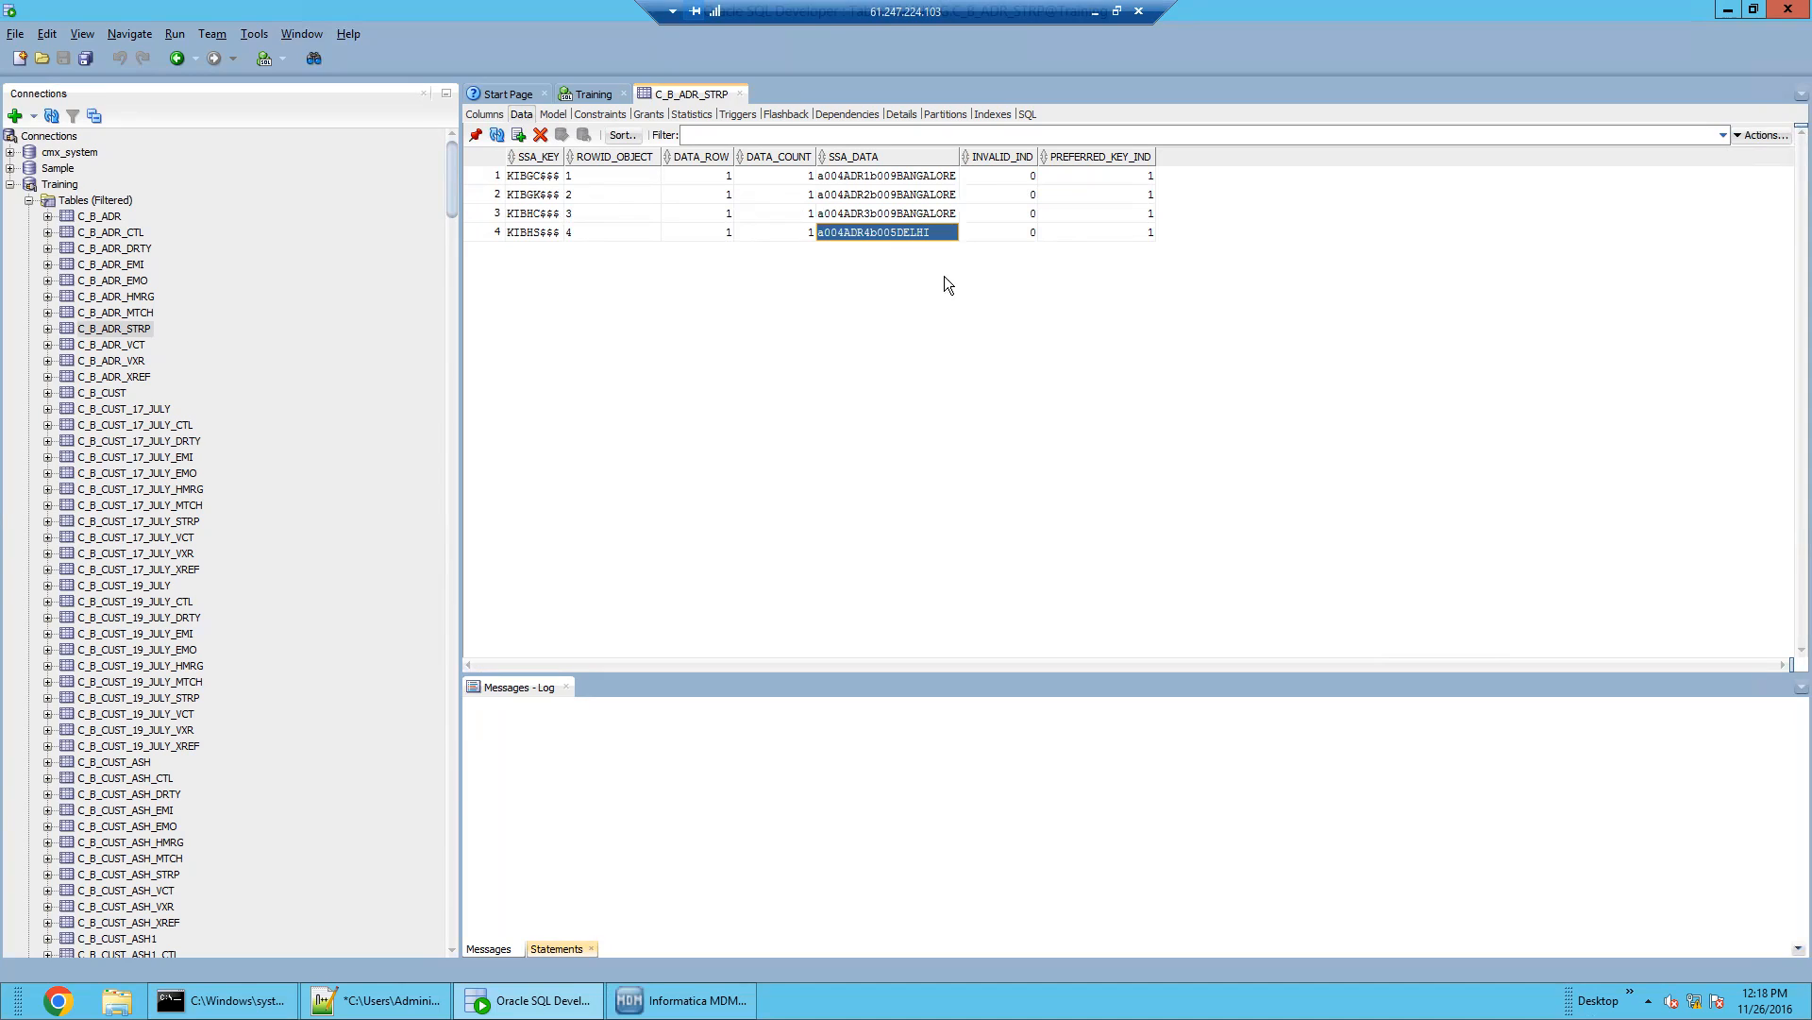
drag(919, 211, 921, 180)
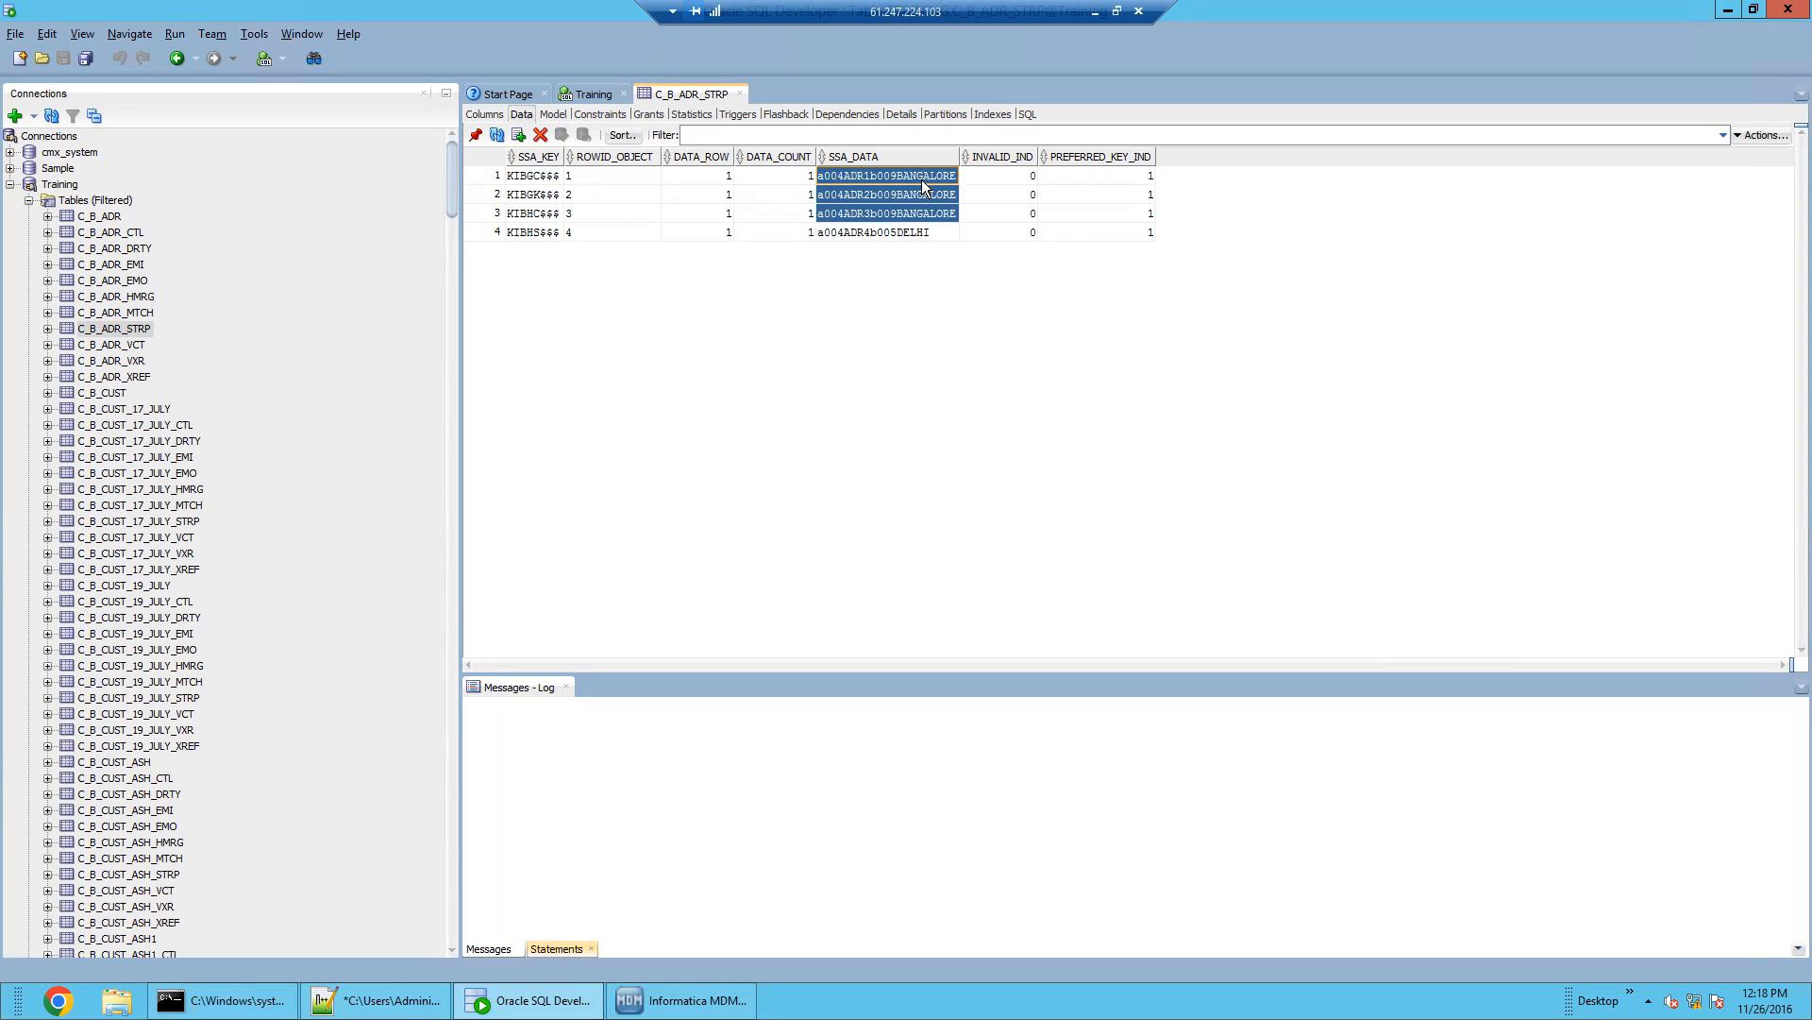
click(927, 234)
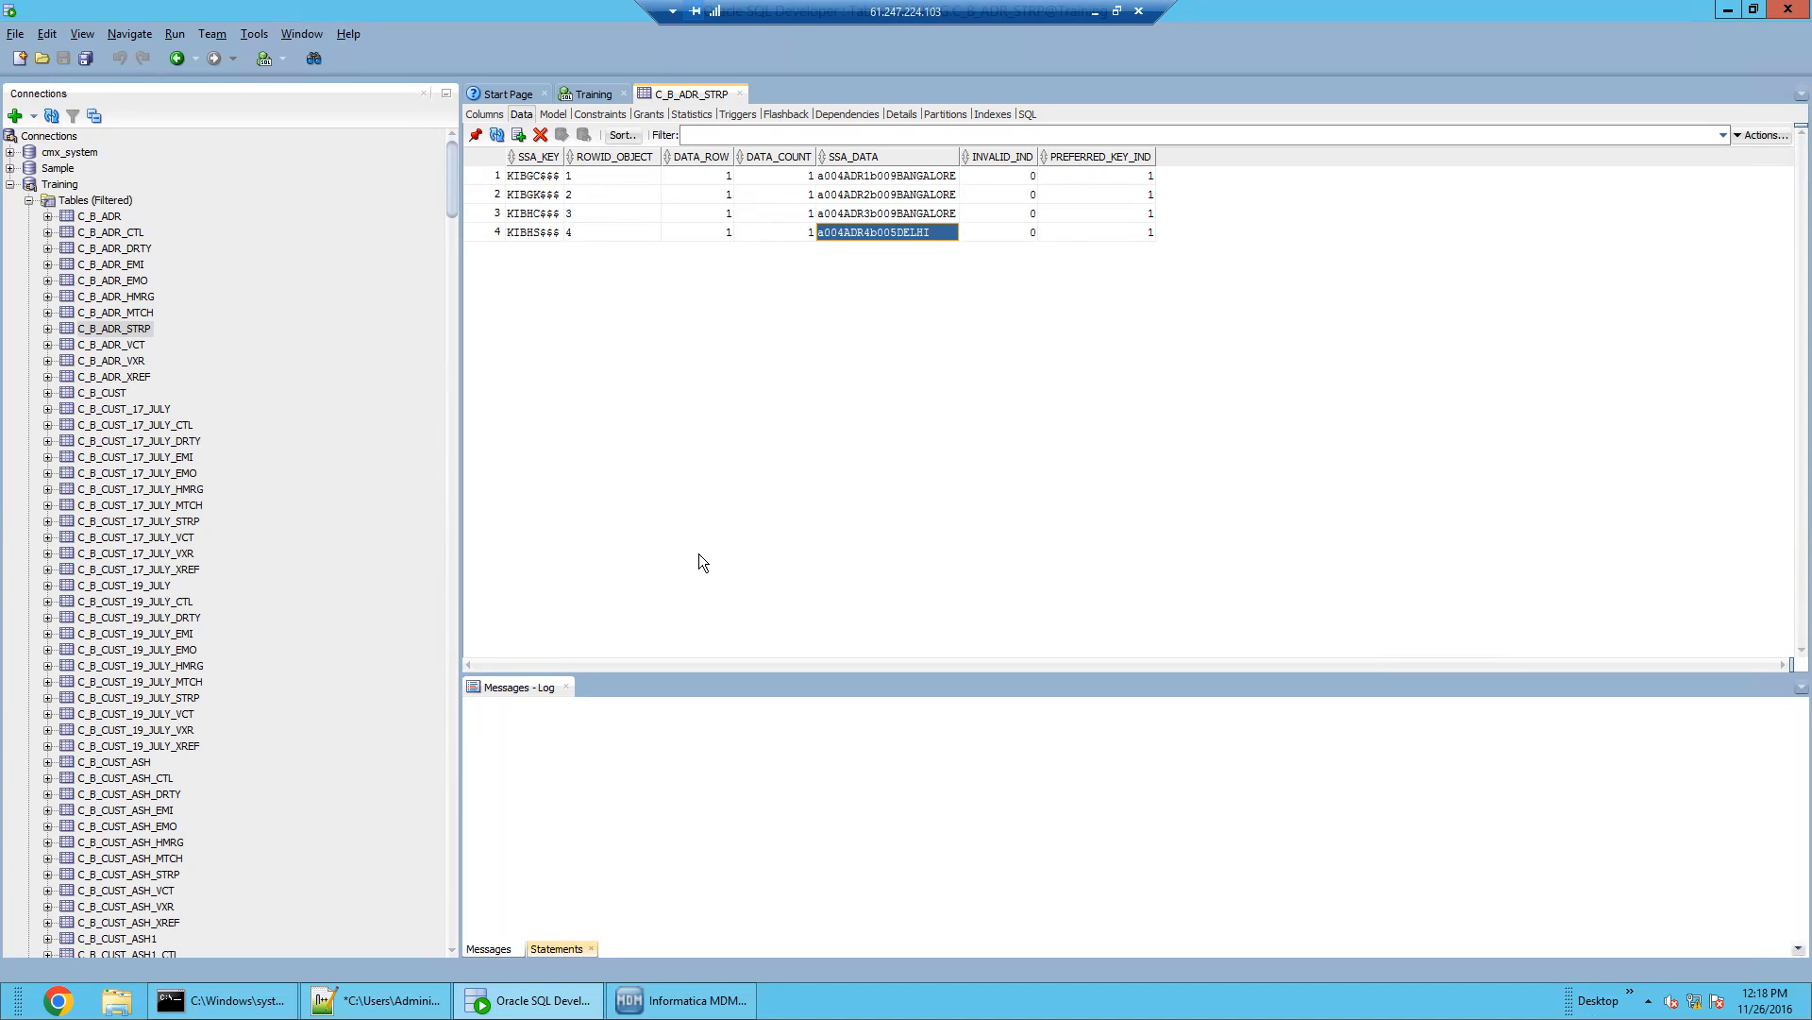
click(679, 1000)
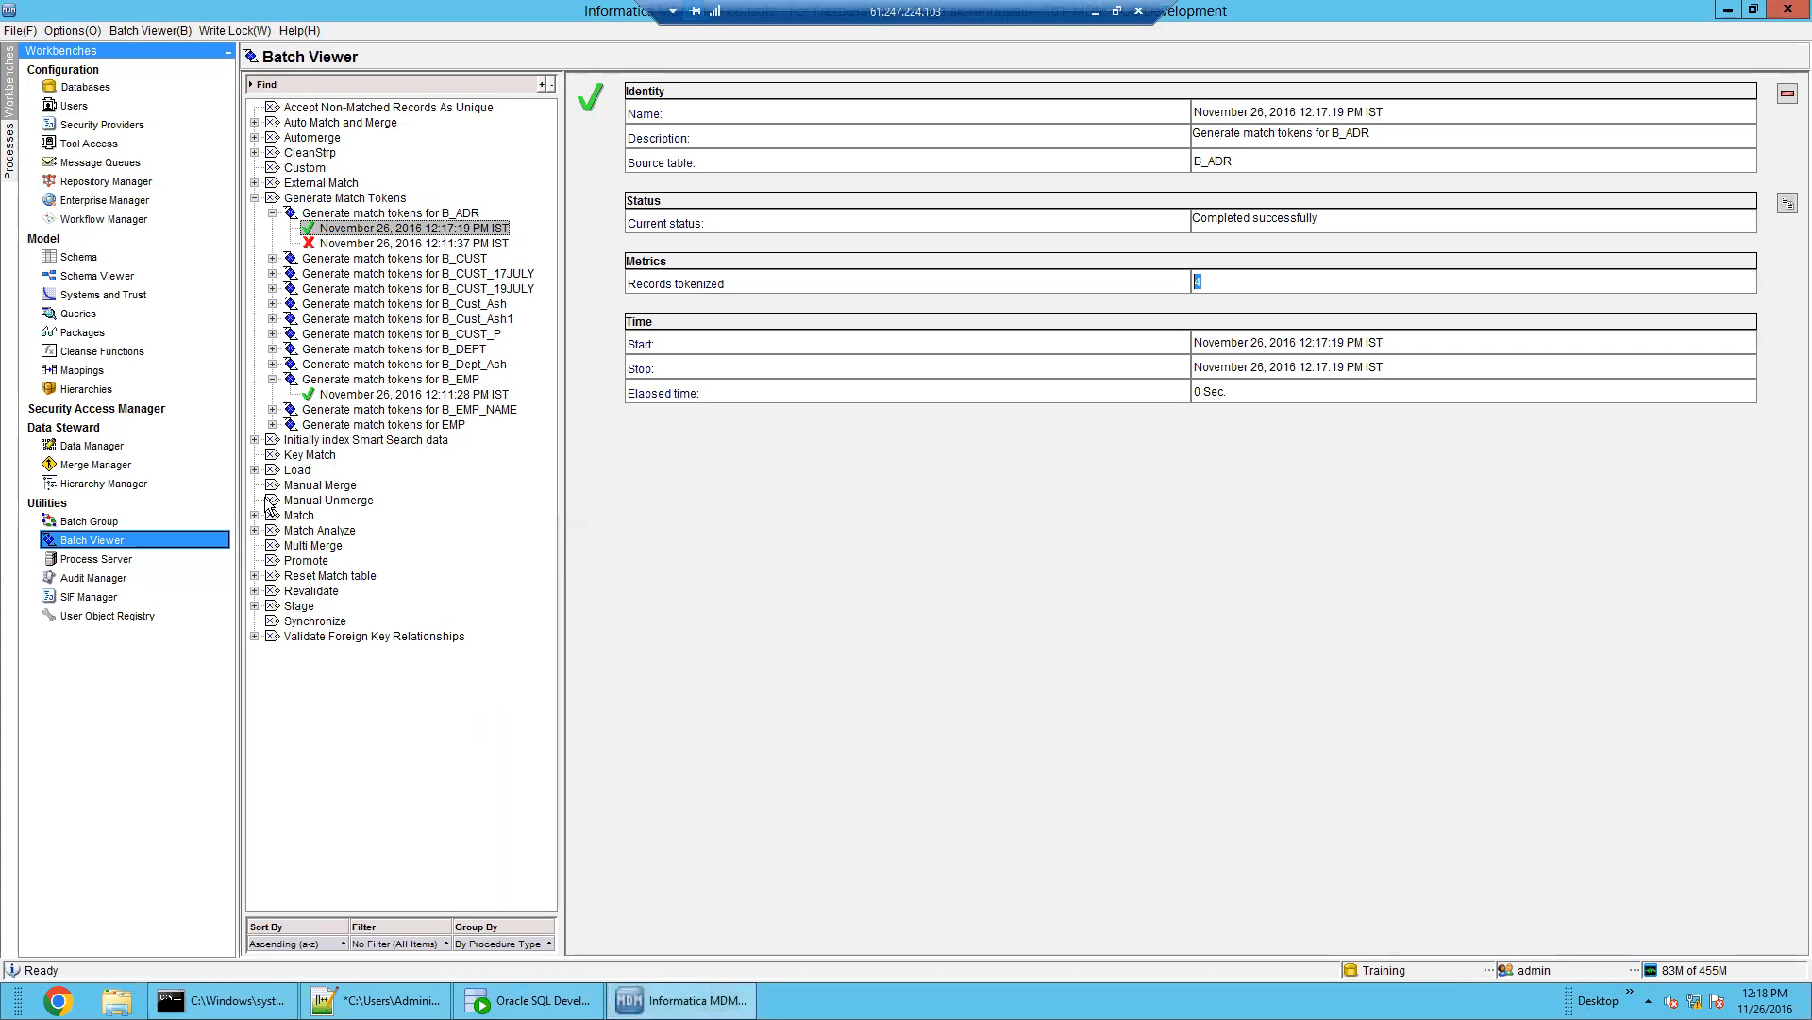
Open the Schema showing B_ADR's match columns, then return to the C_B_ADR_STRP data
click(83, 259)
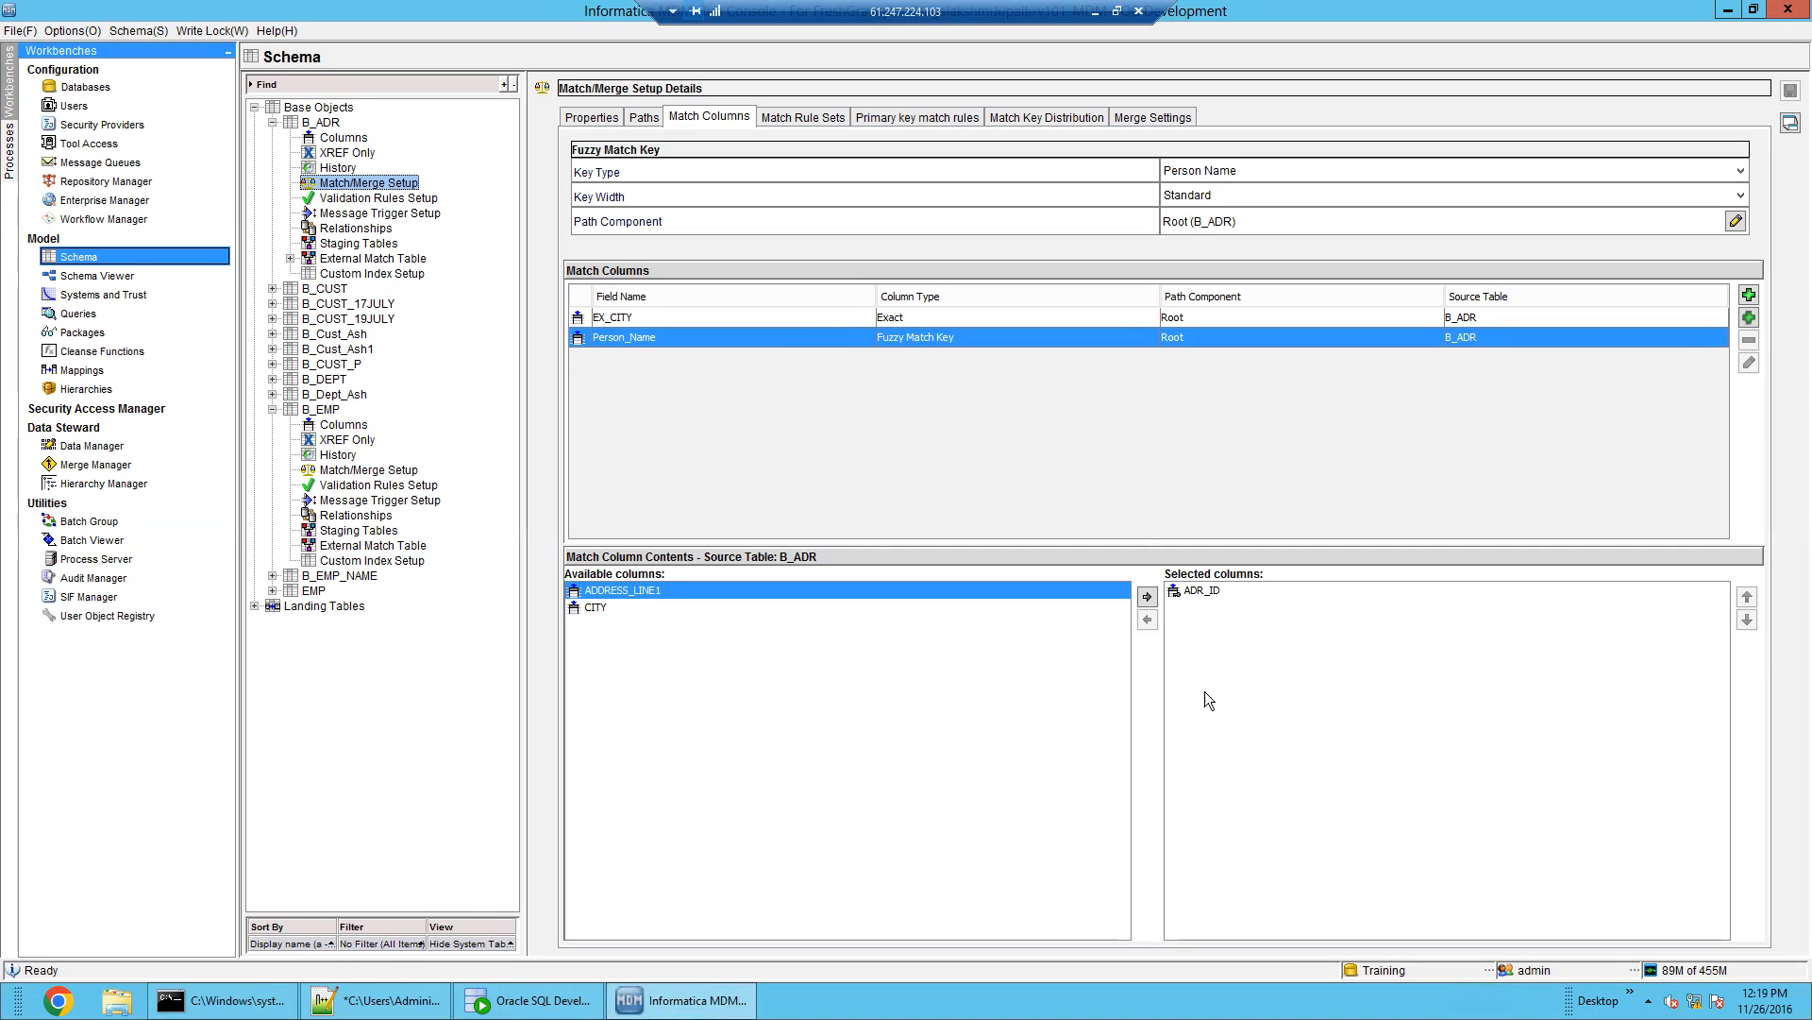
click(531, 1000)
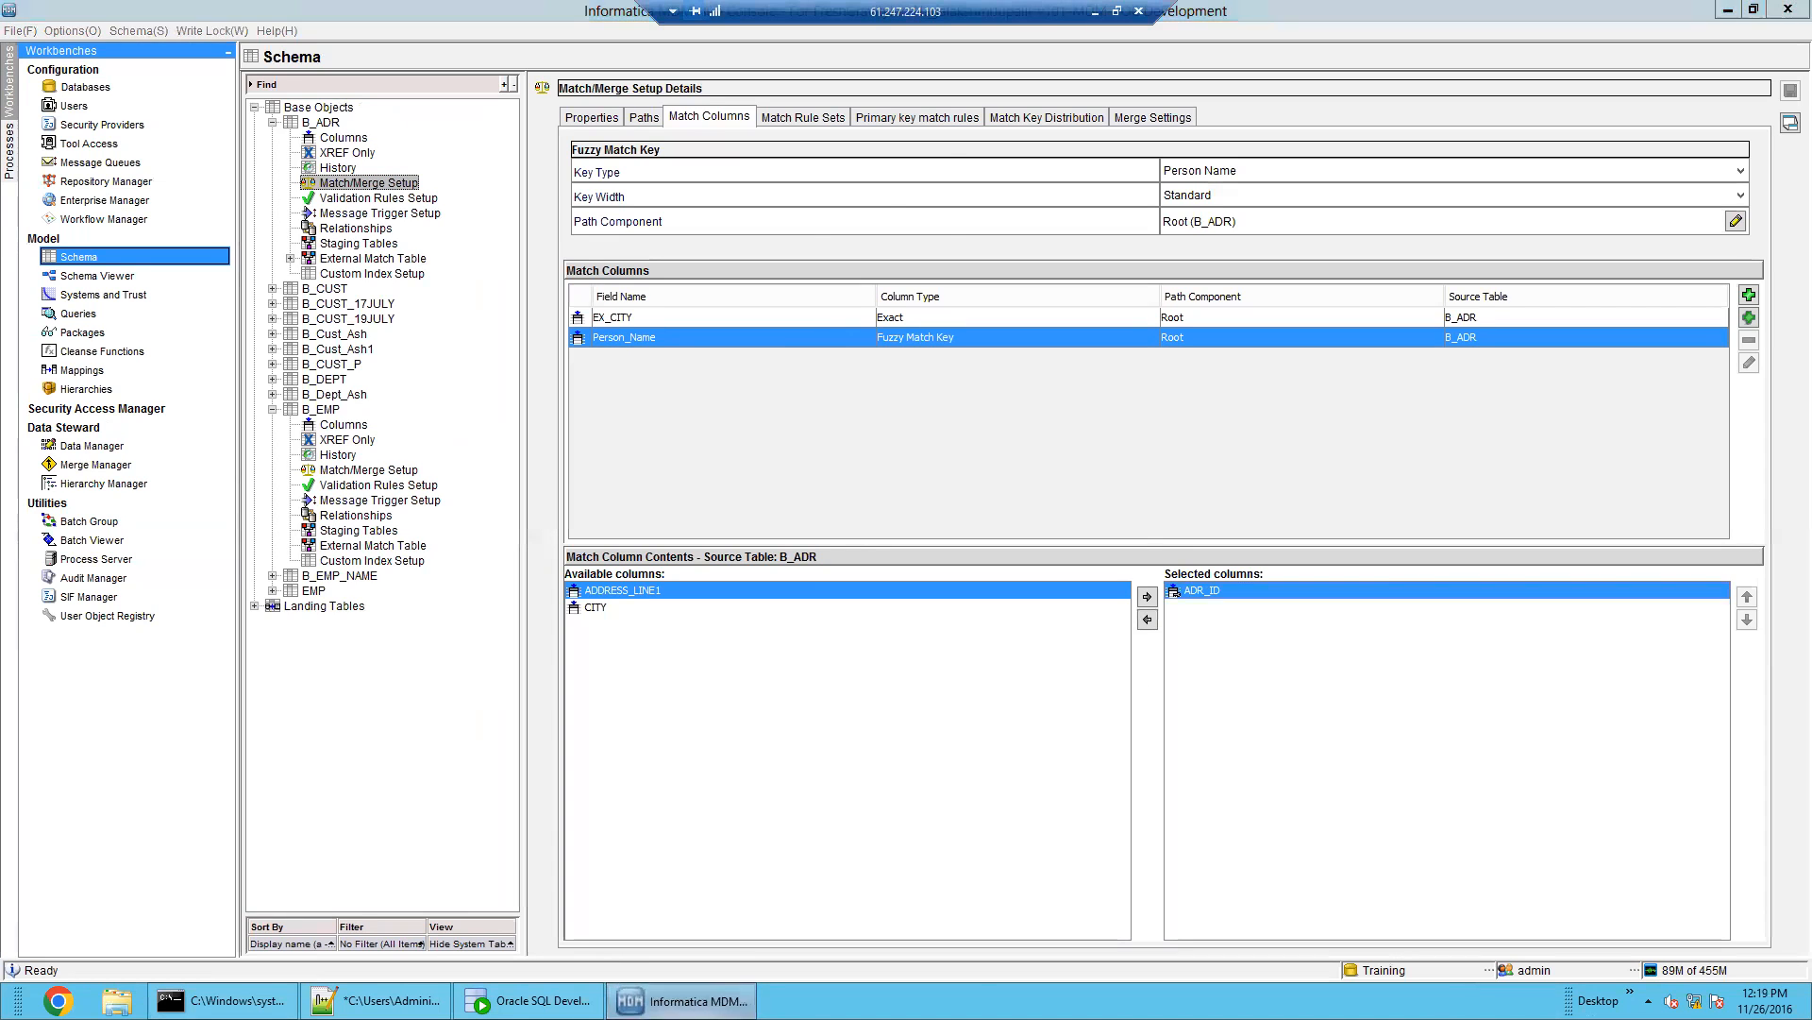
click(543, 999)
click(557, 1000)
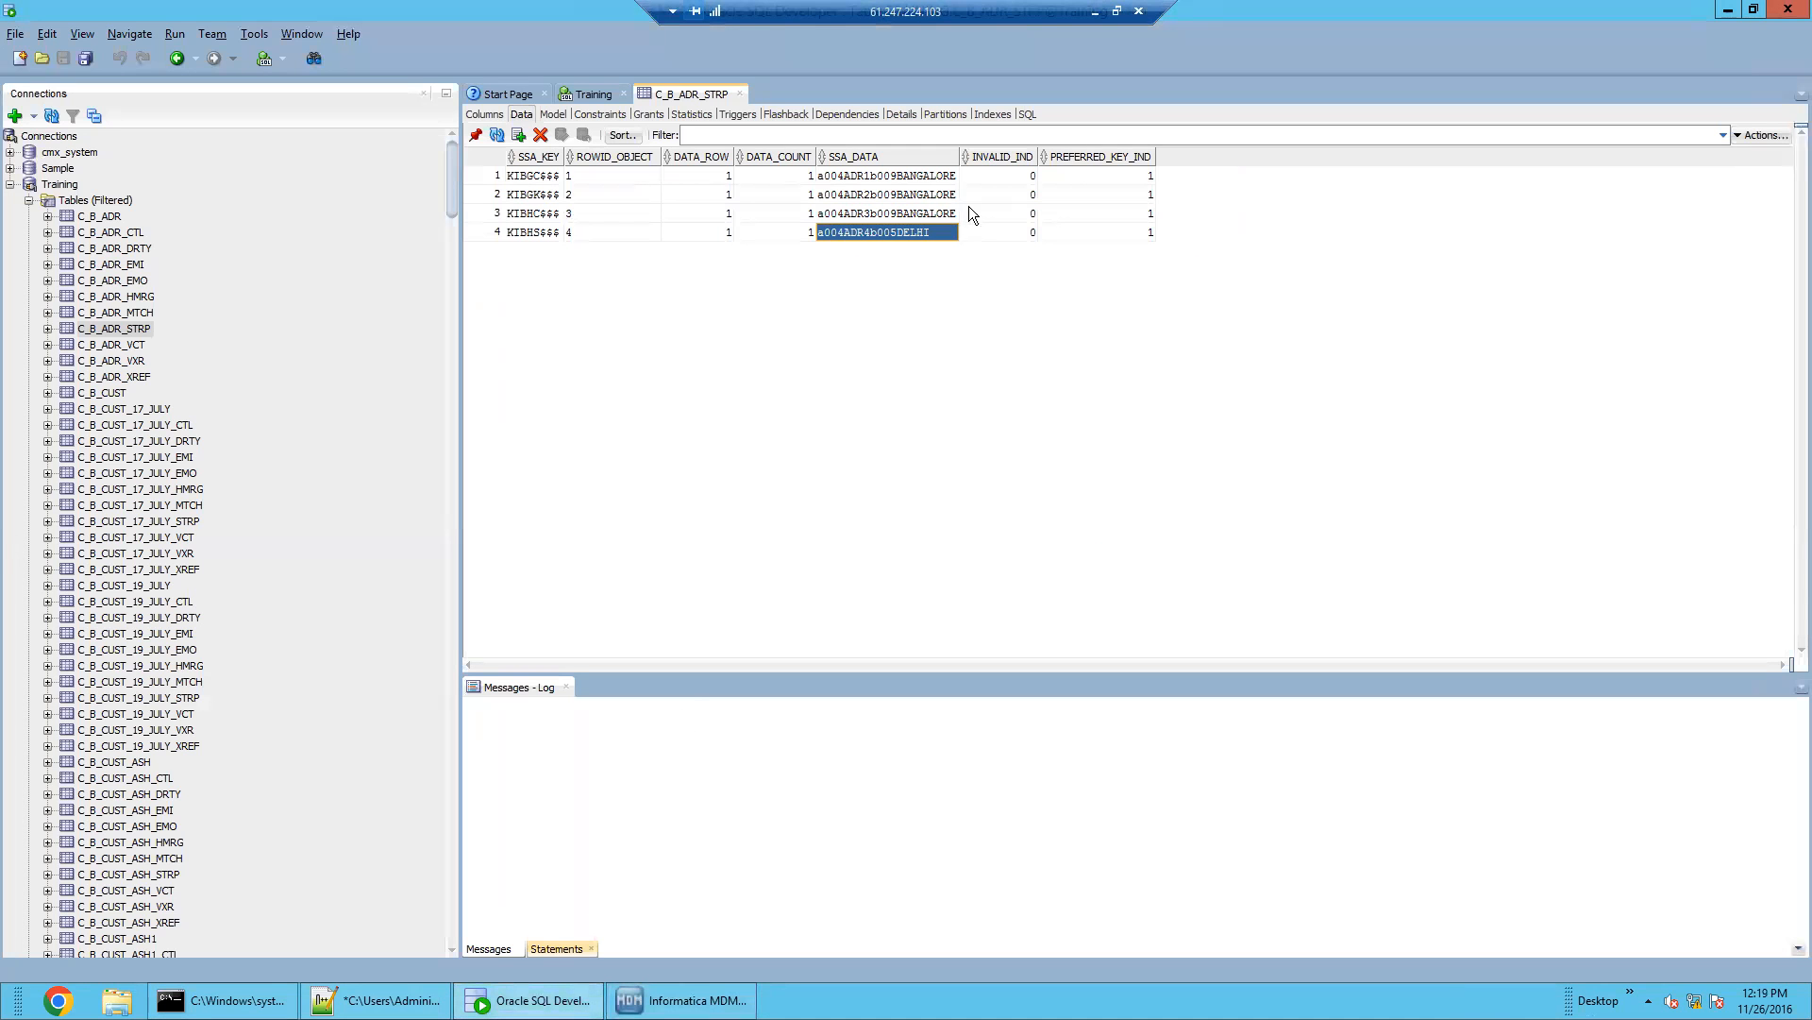
Highlight the BANGALORE SSA_DATA tokens in rows 1–3 and the PREFERRED_KEY_IND flags of all four rows
drag(921, 177, 916, 219)
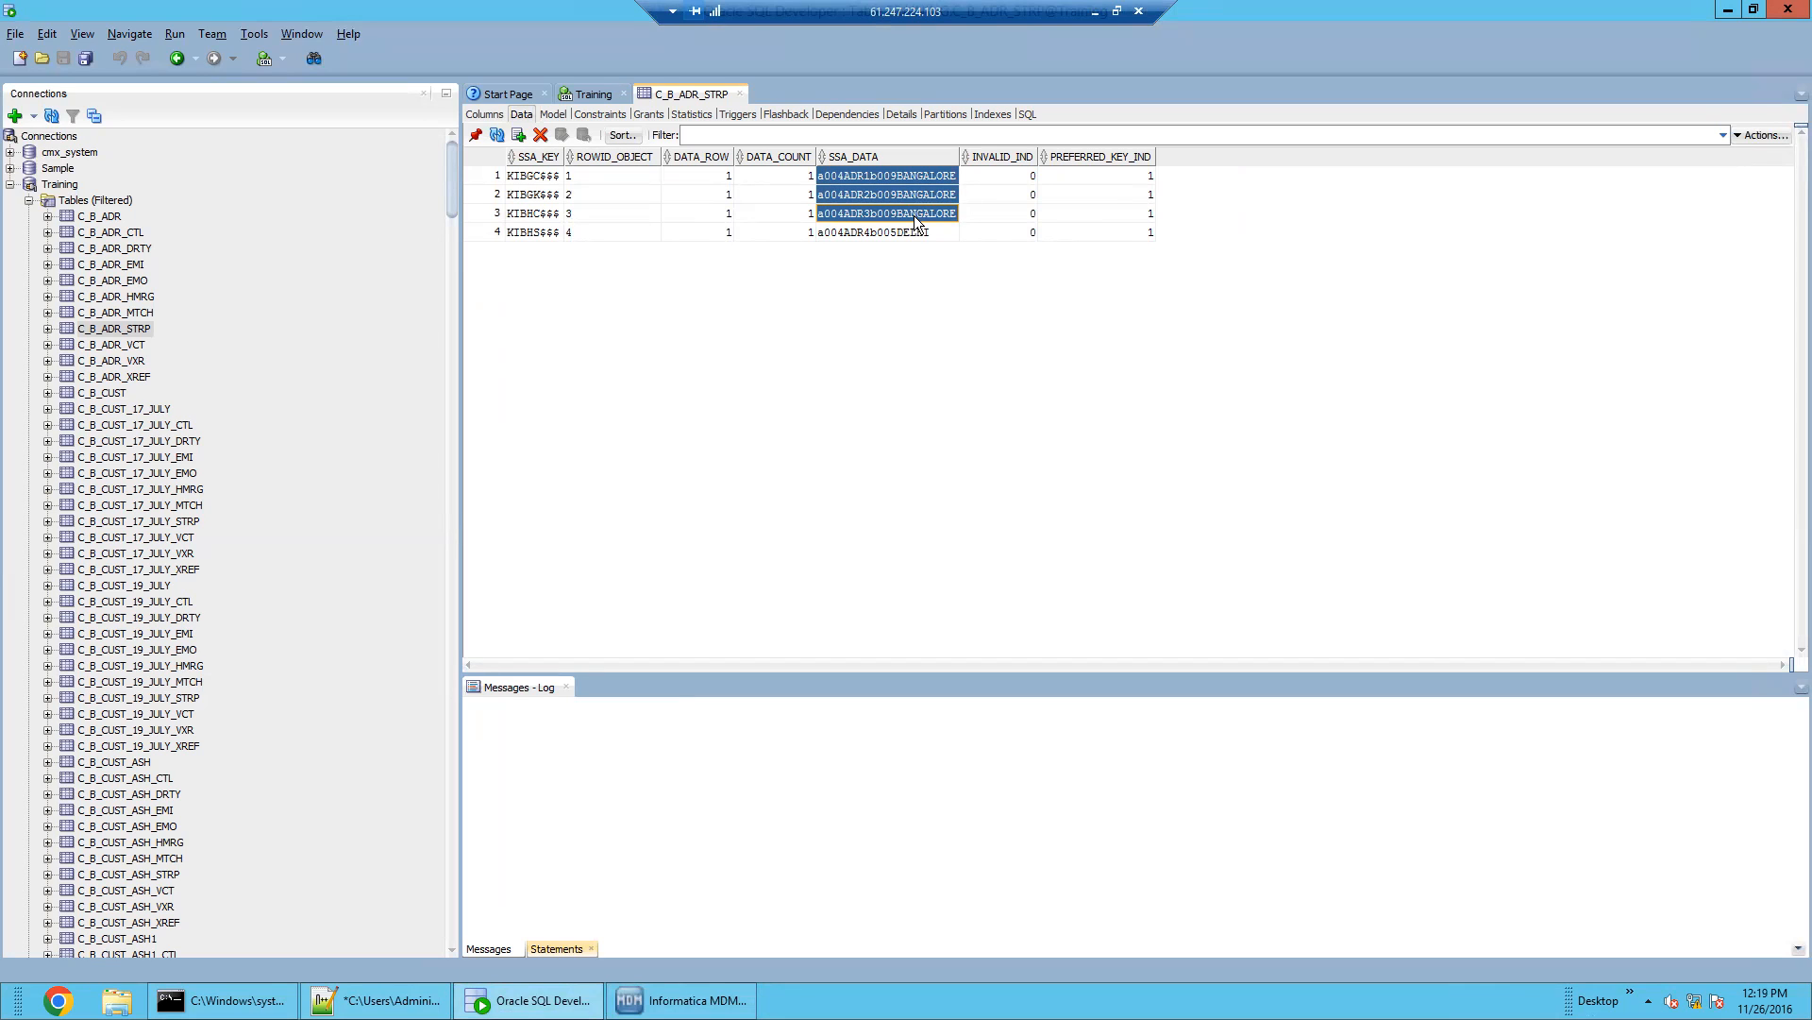
drag(1088, 177, 1093, 228)
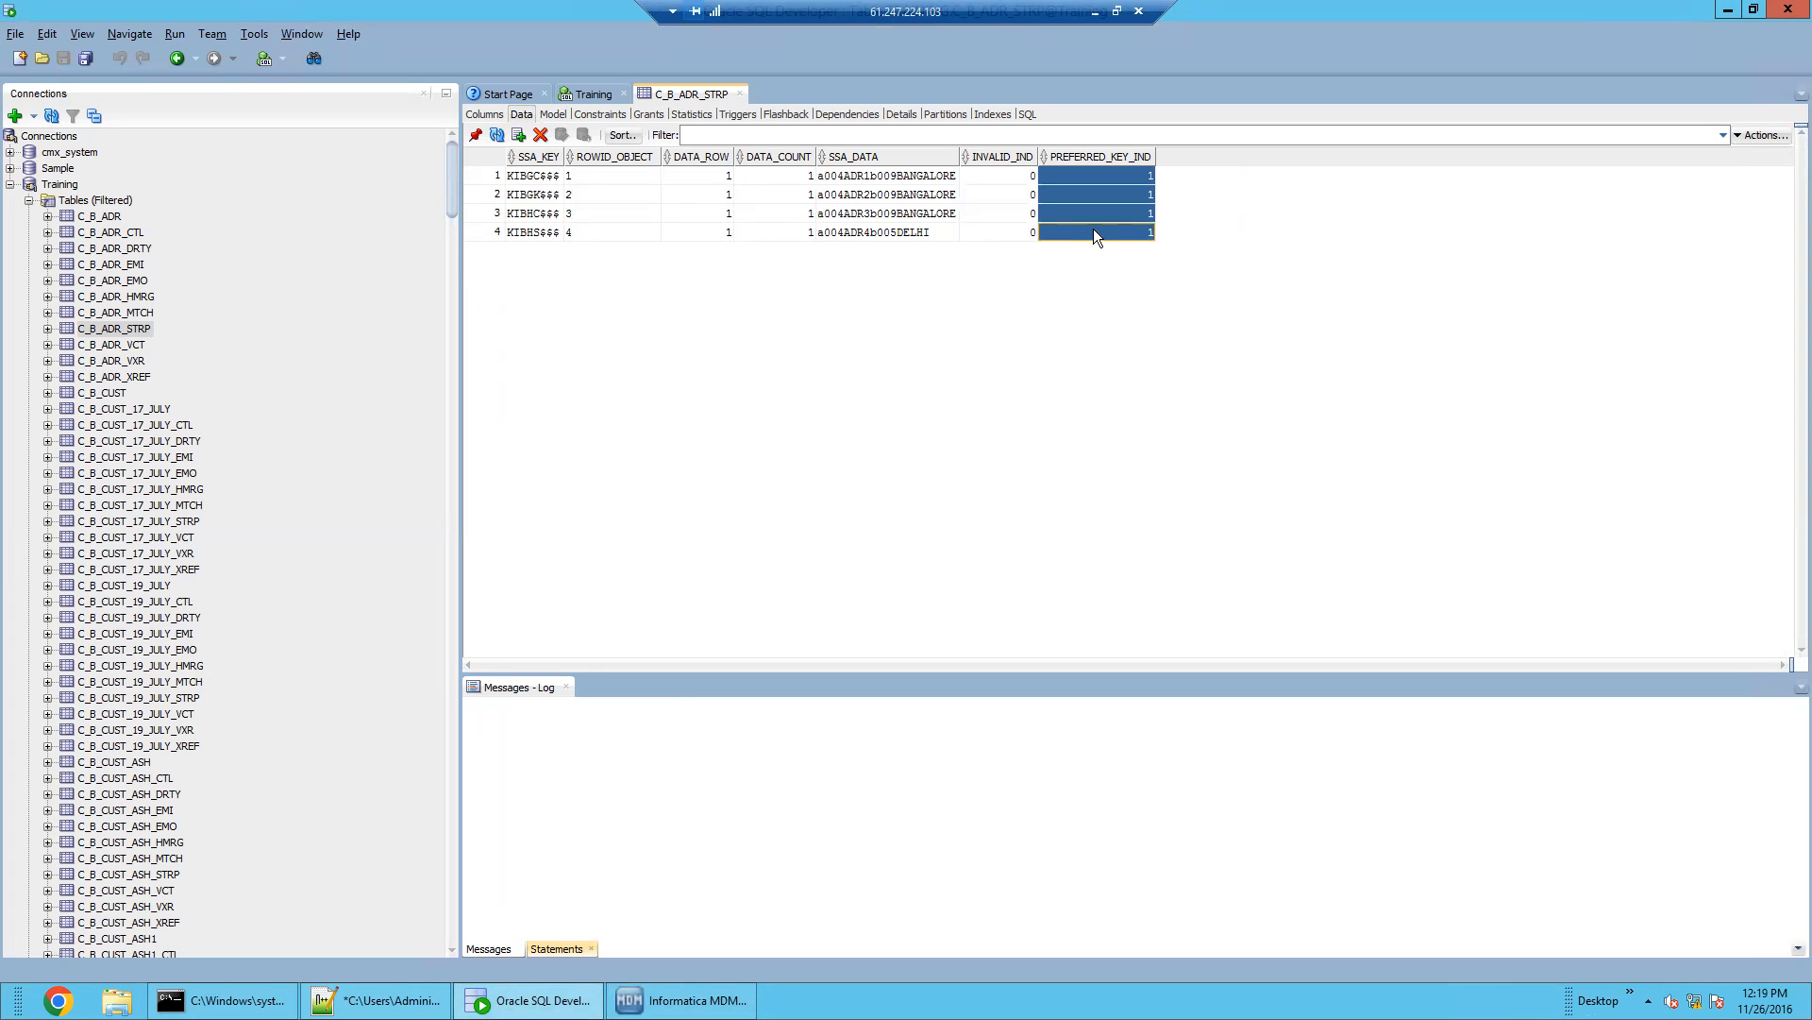
click(689, 1000)
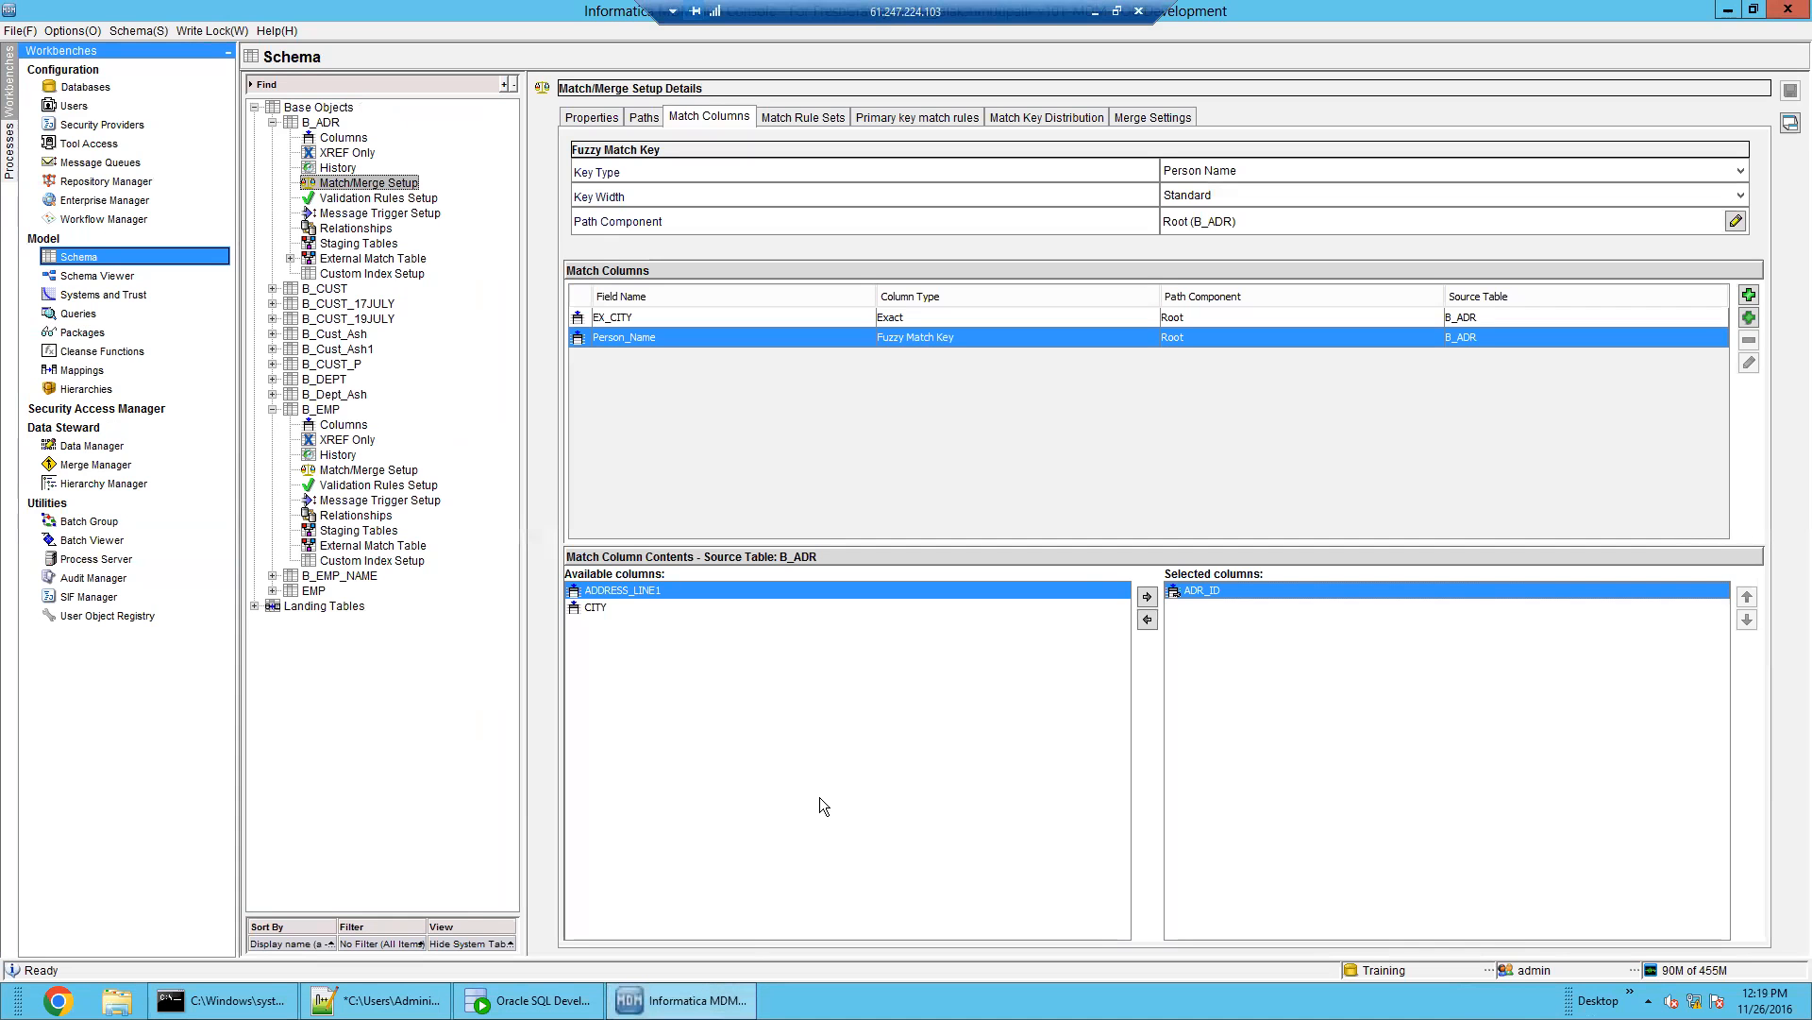
Swap ADR_ID for ADDRESS_LINE1 in the Person_Name fuzzy key and save without fuzzy rules
click(1147, 615)
click(1147, 595)
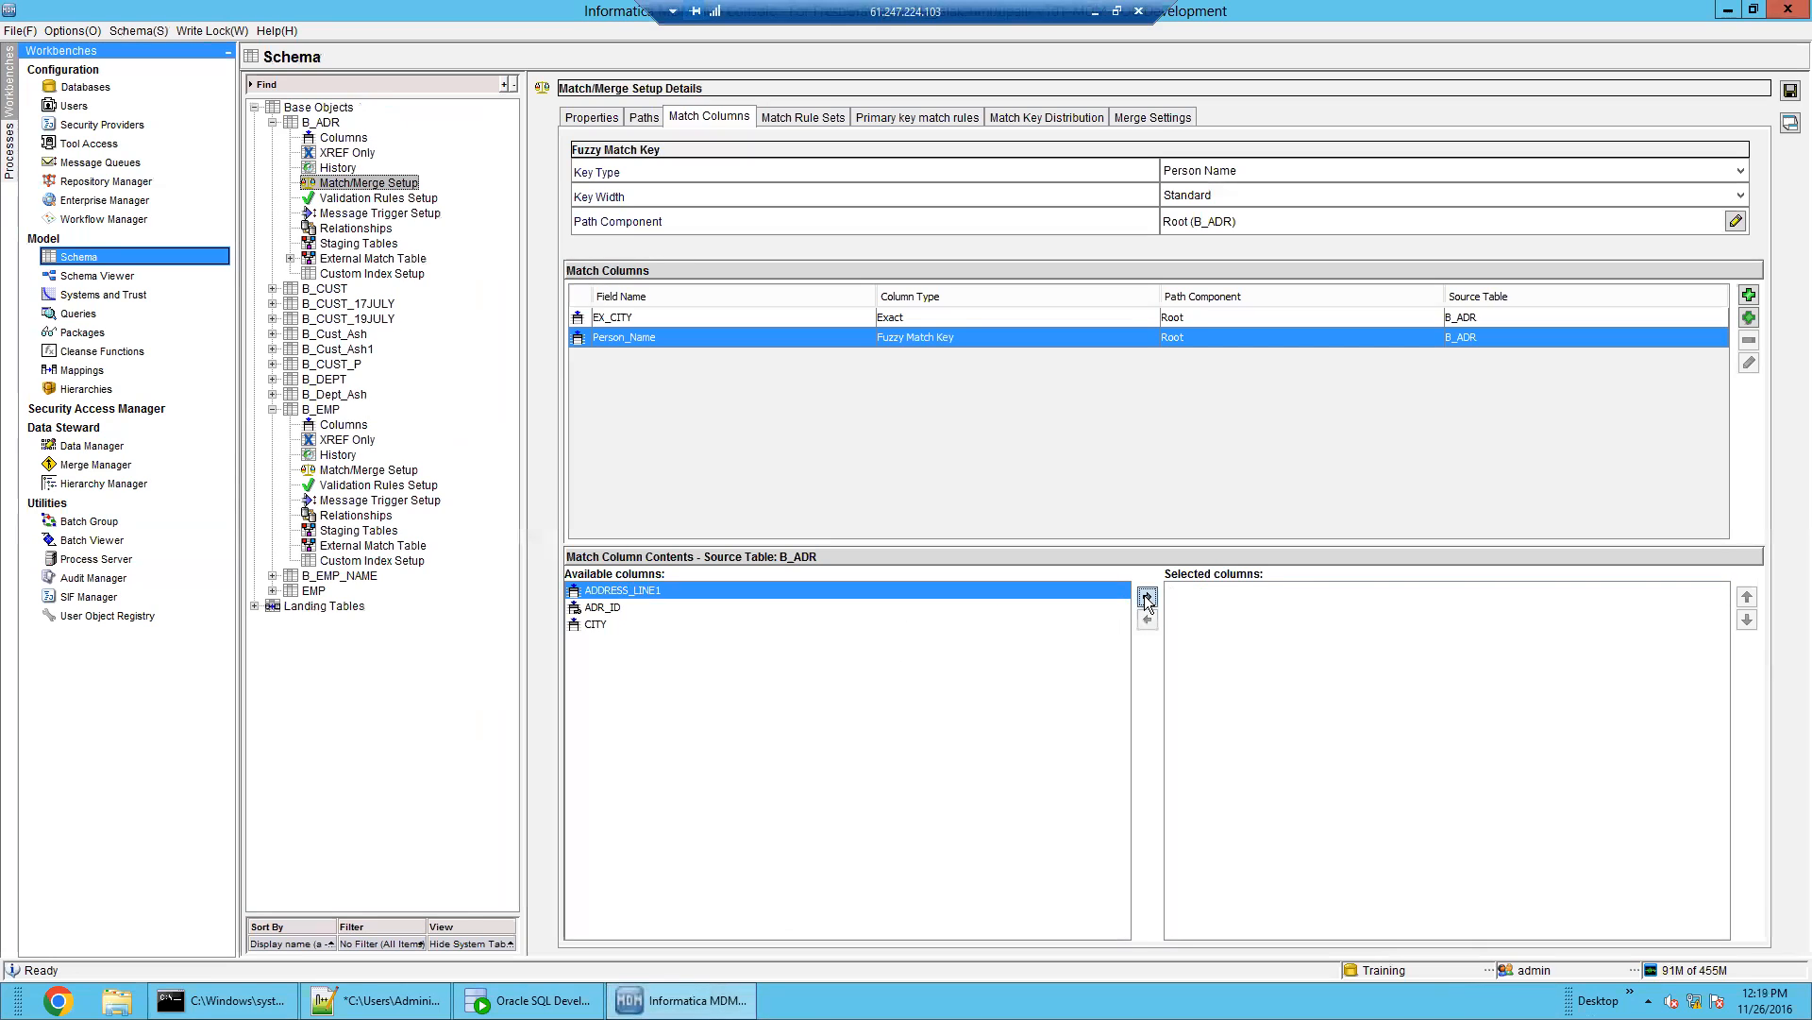
click(1265, 590)
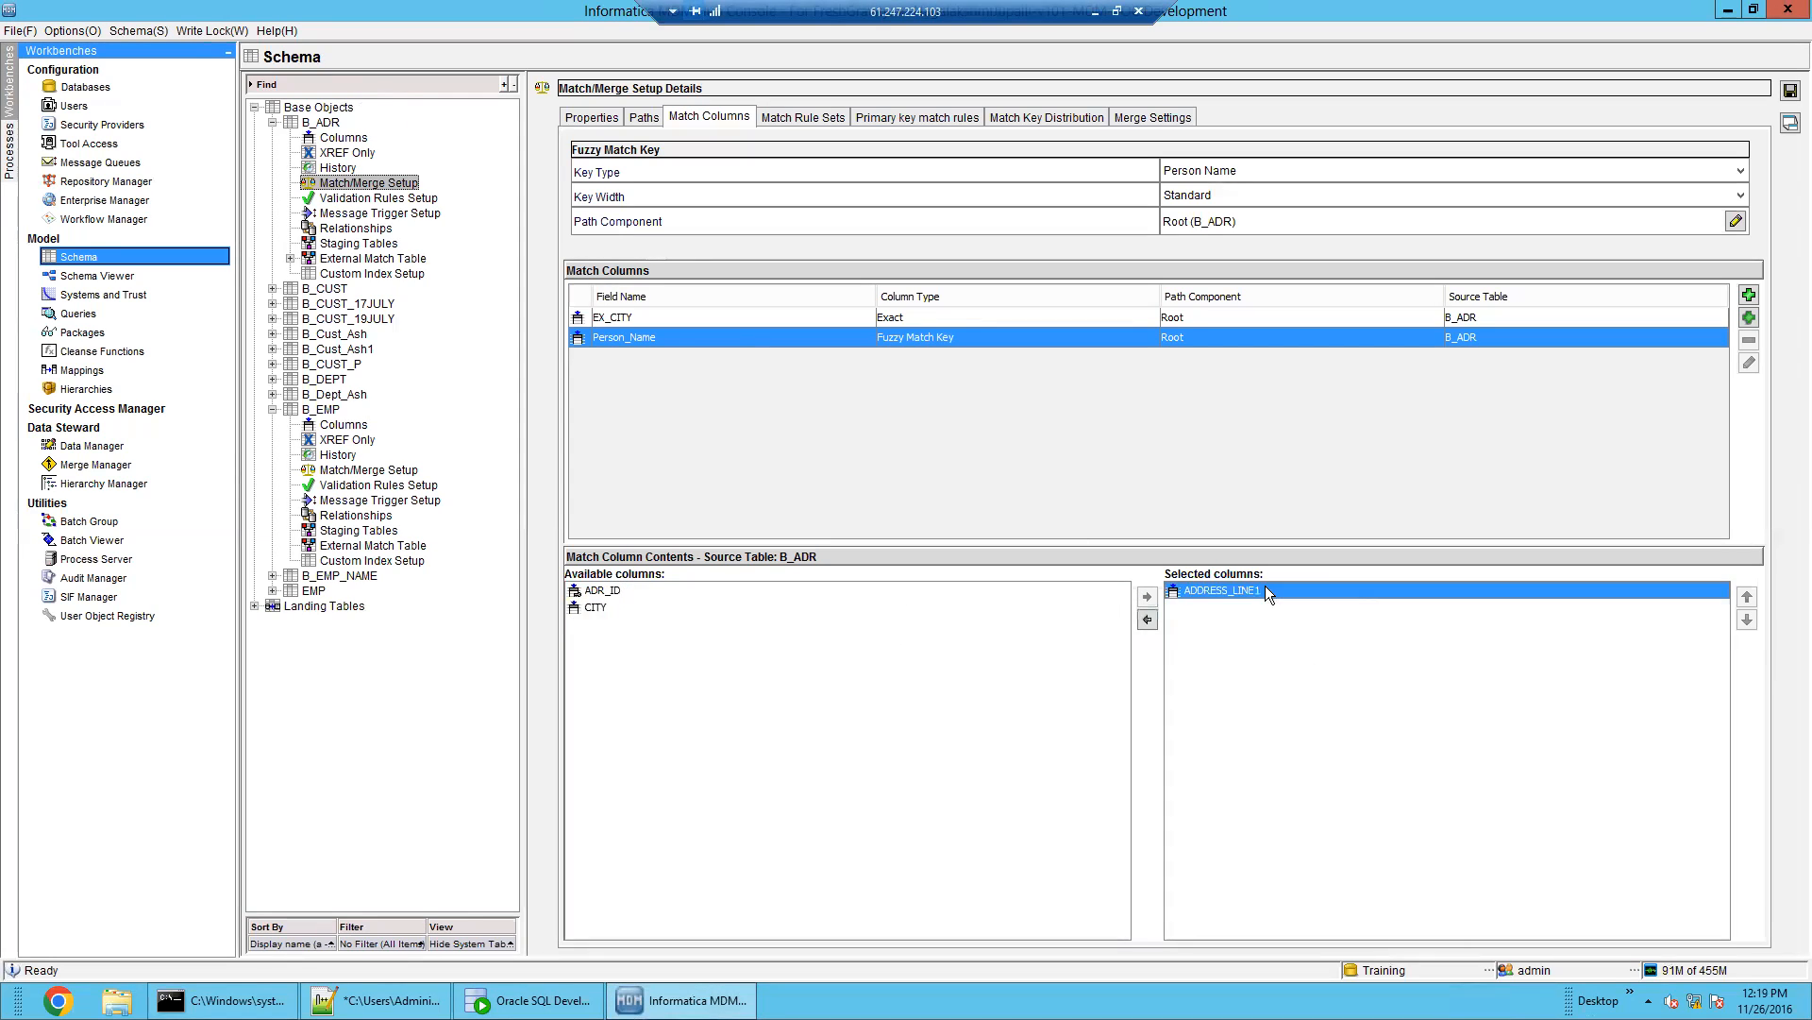
click(1791, 91)
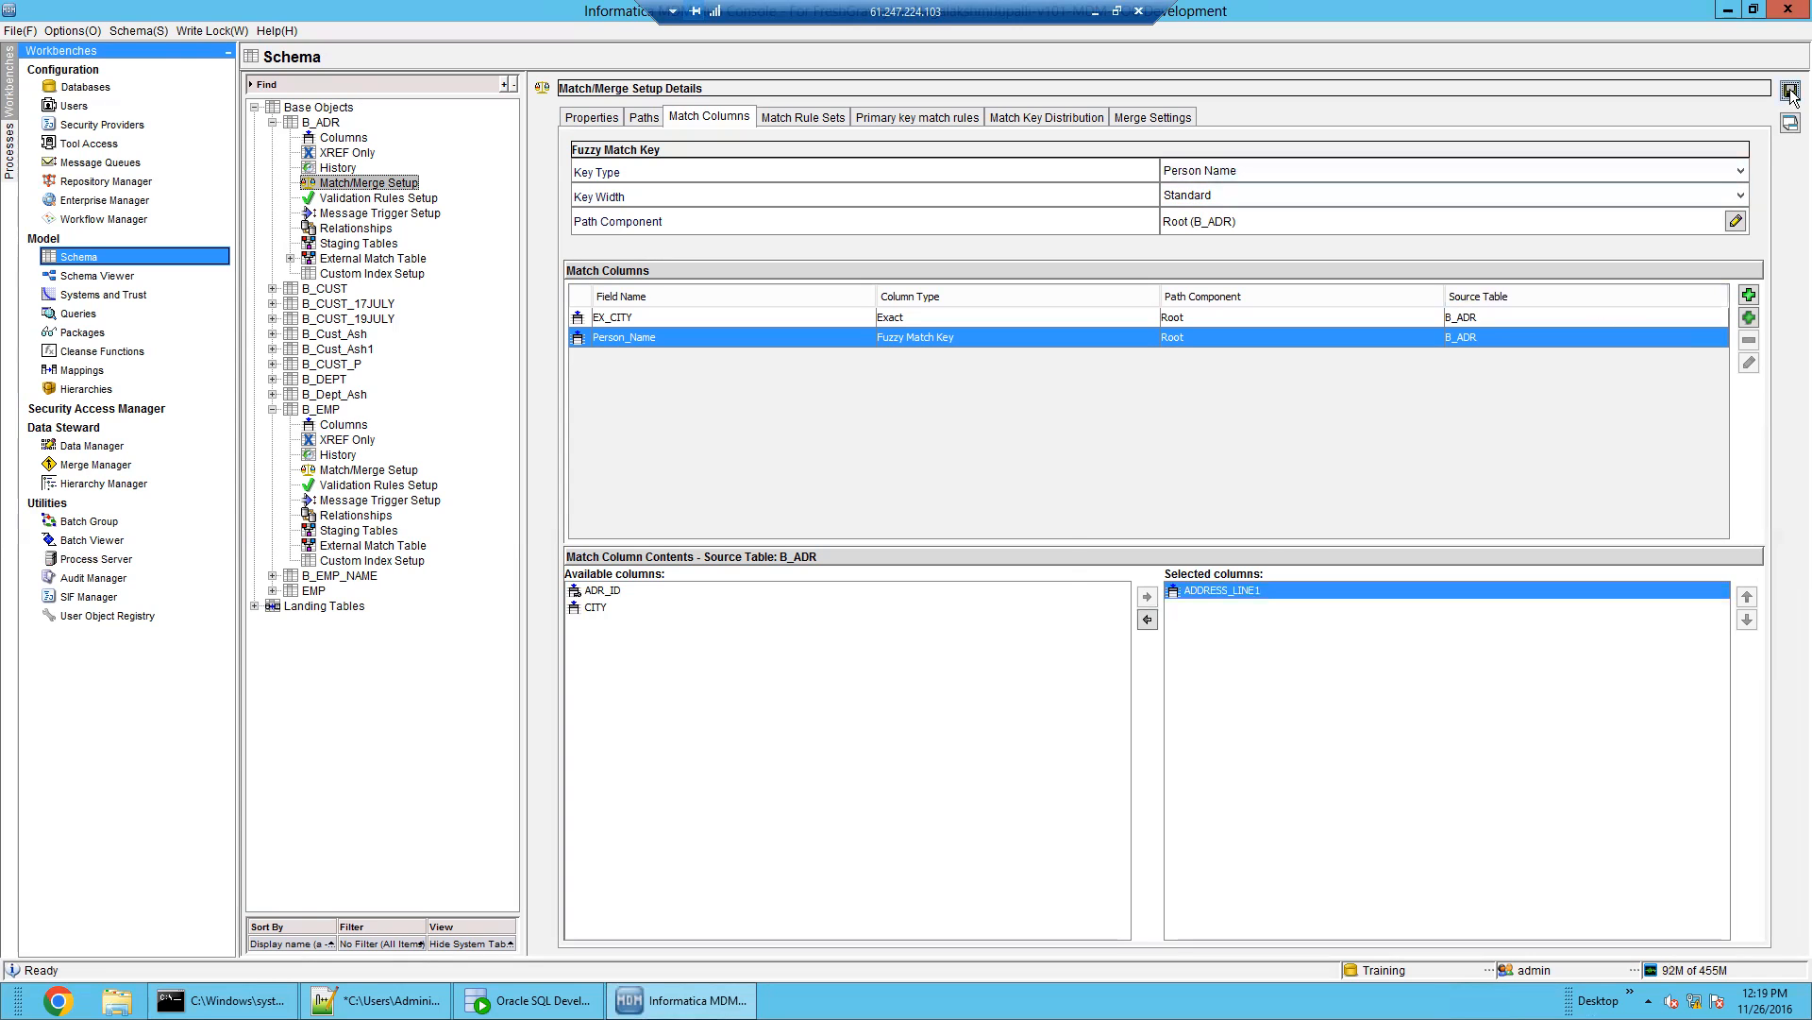
click(1156, 564)
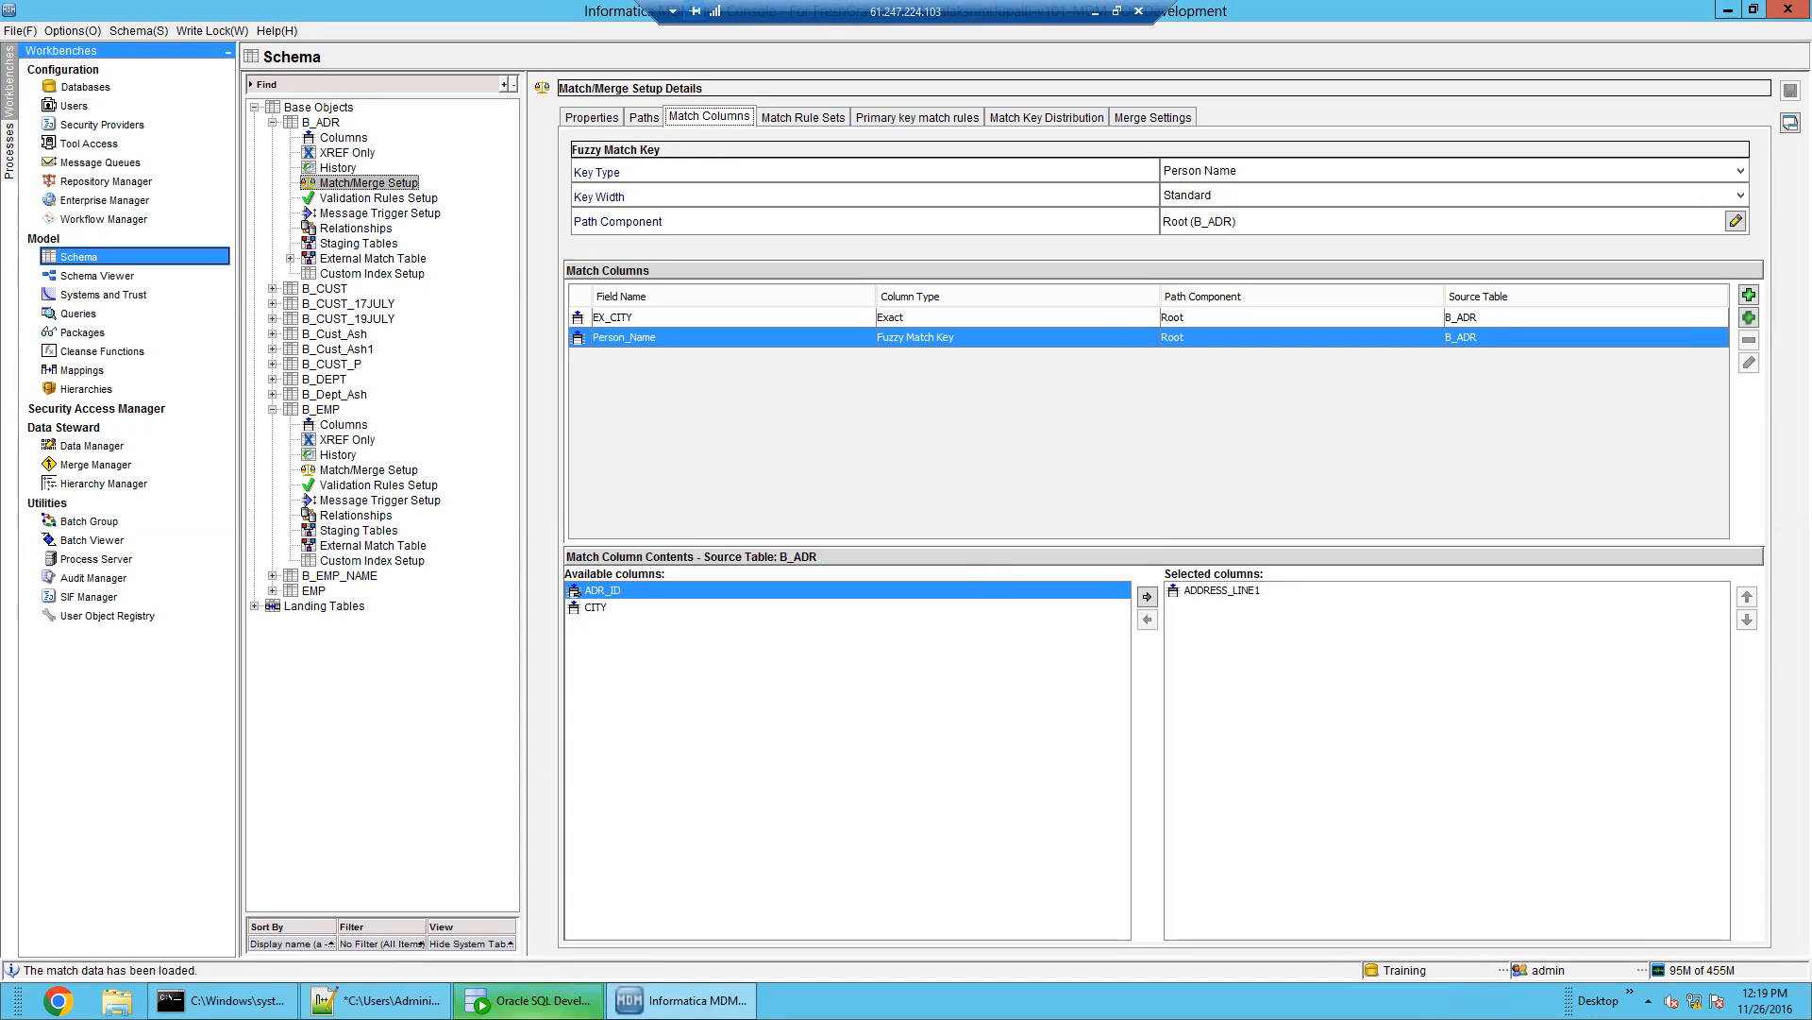
click(528, 1000)
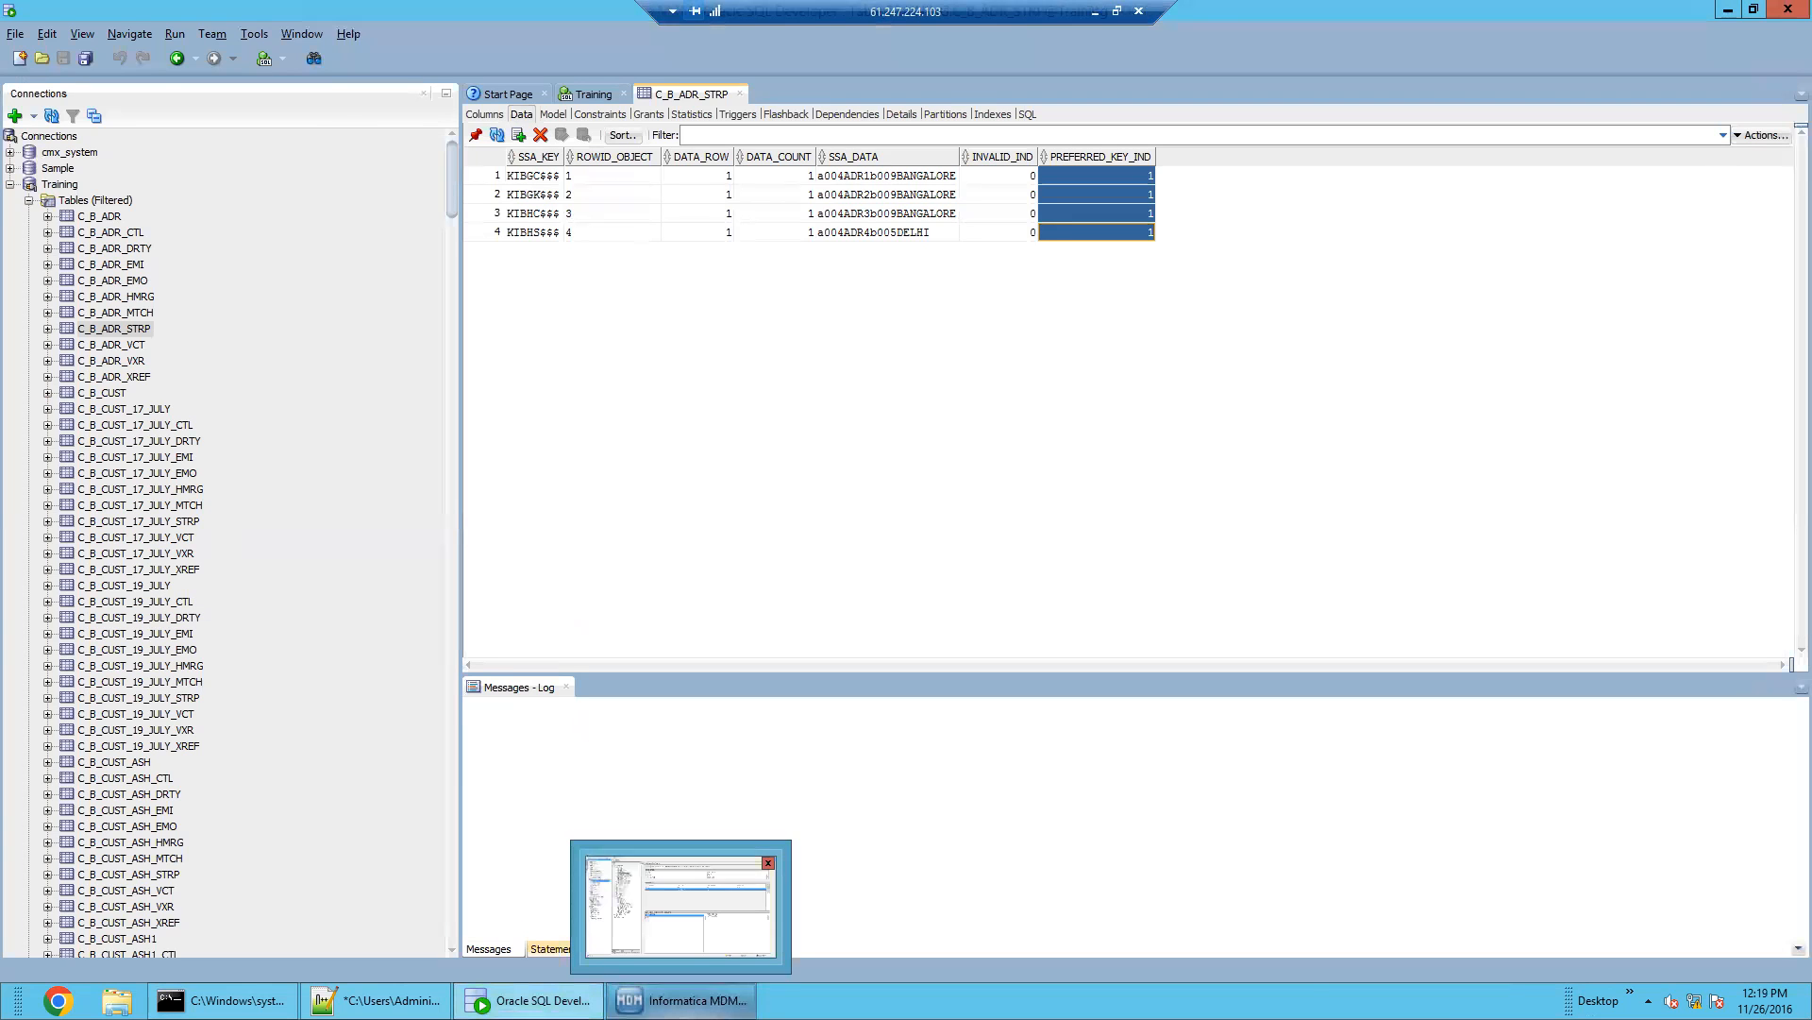
Regenerate all B_ADR match tokens and view the 12:19:52 PM run, which tokenized 4 records
click(680, 1000)
click(95, 540)
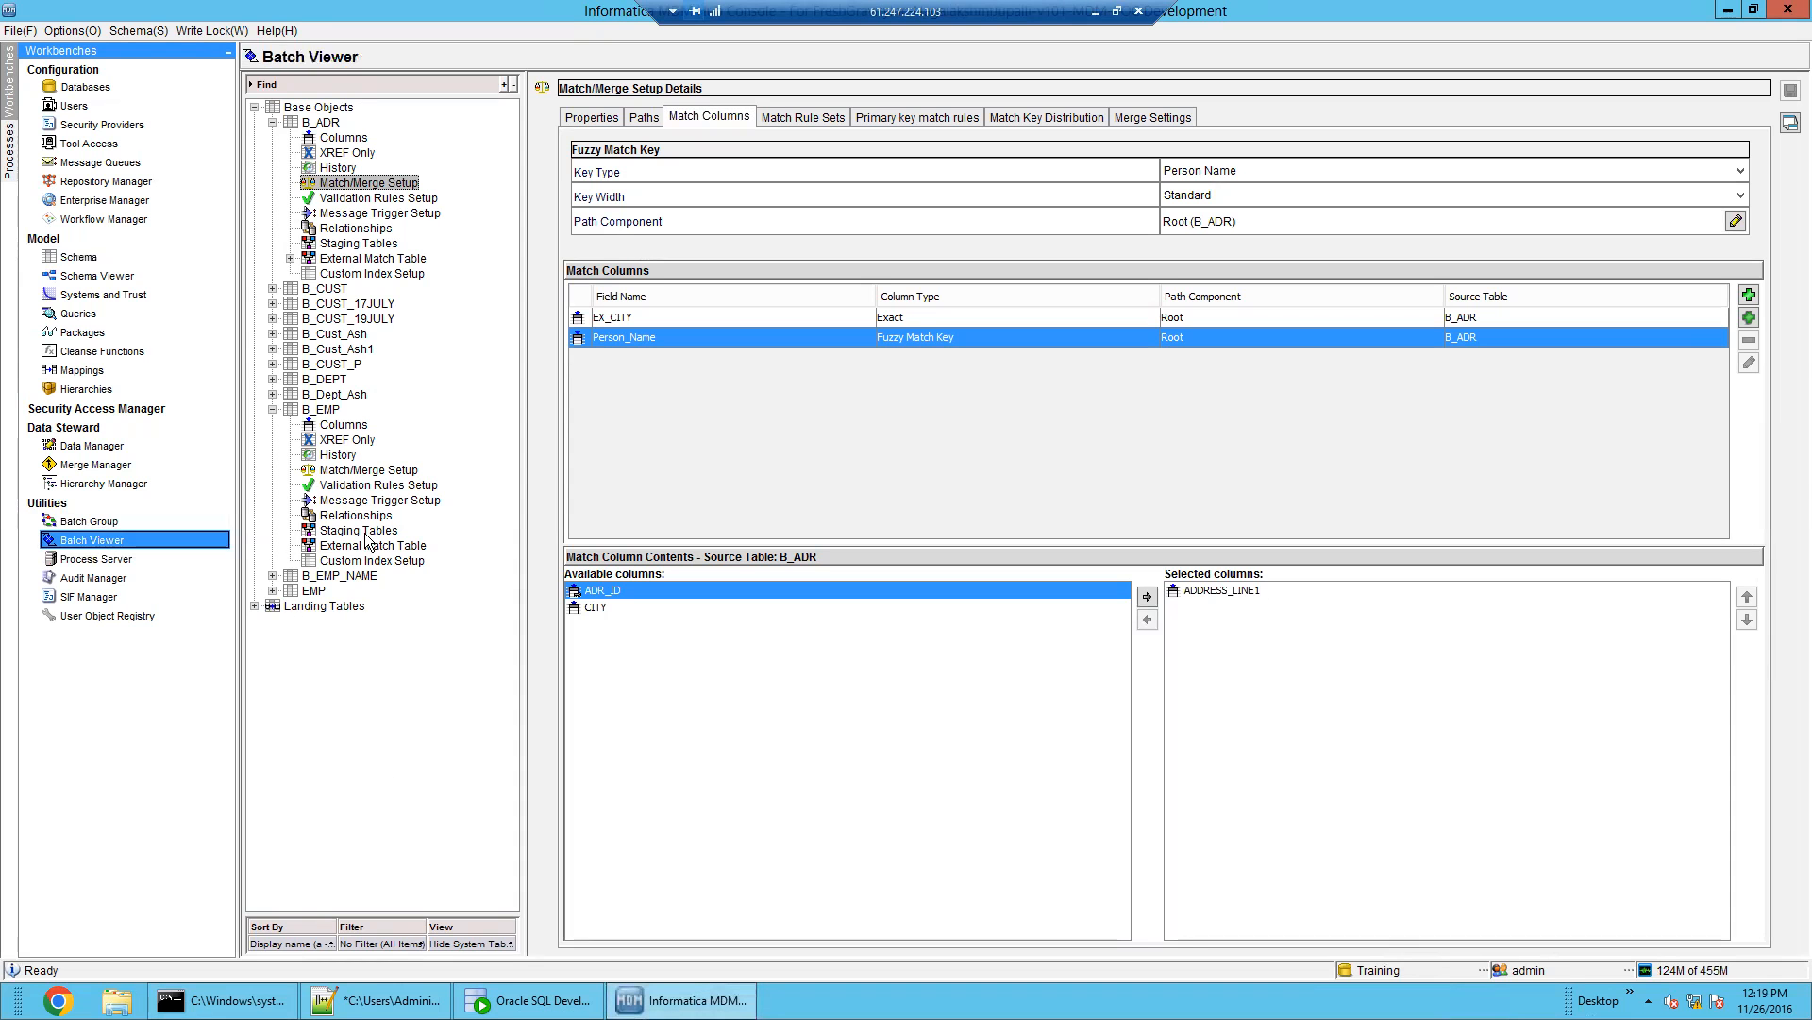
click(356, 200)
click(363, 213)
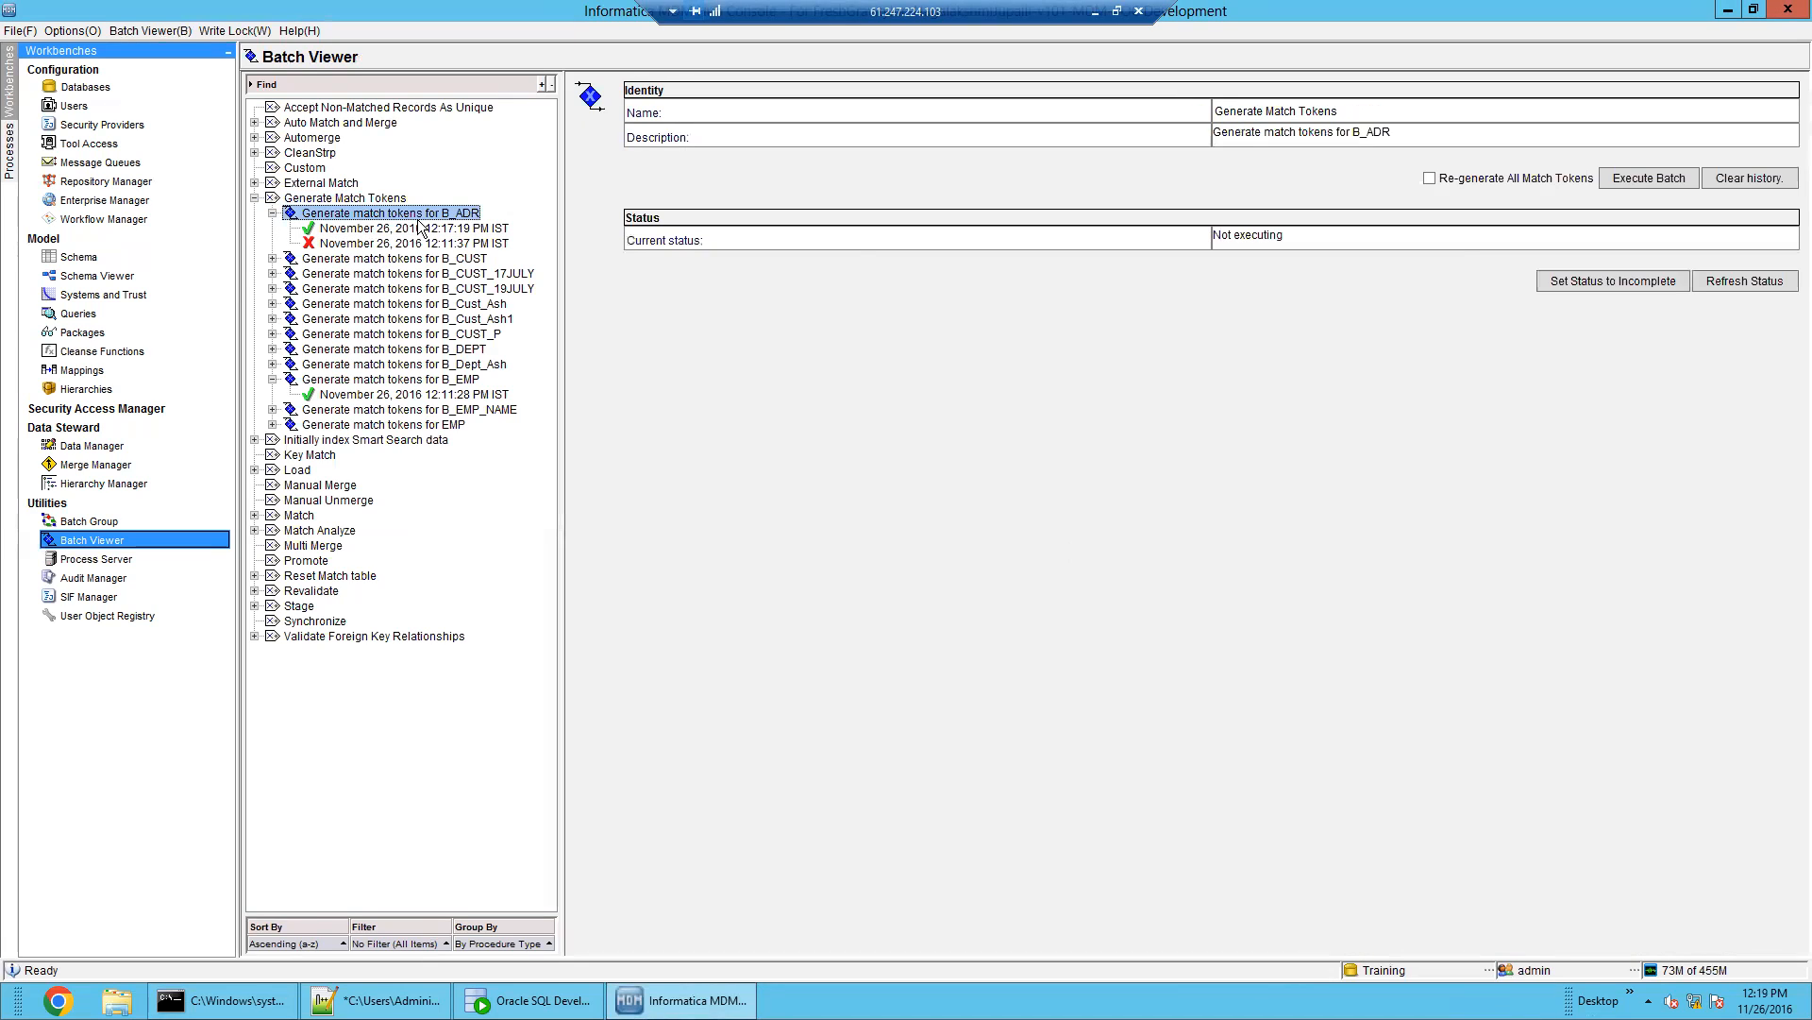
click(1507, 180)
click(1654, 185)
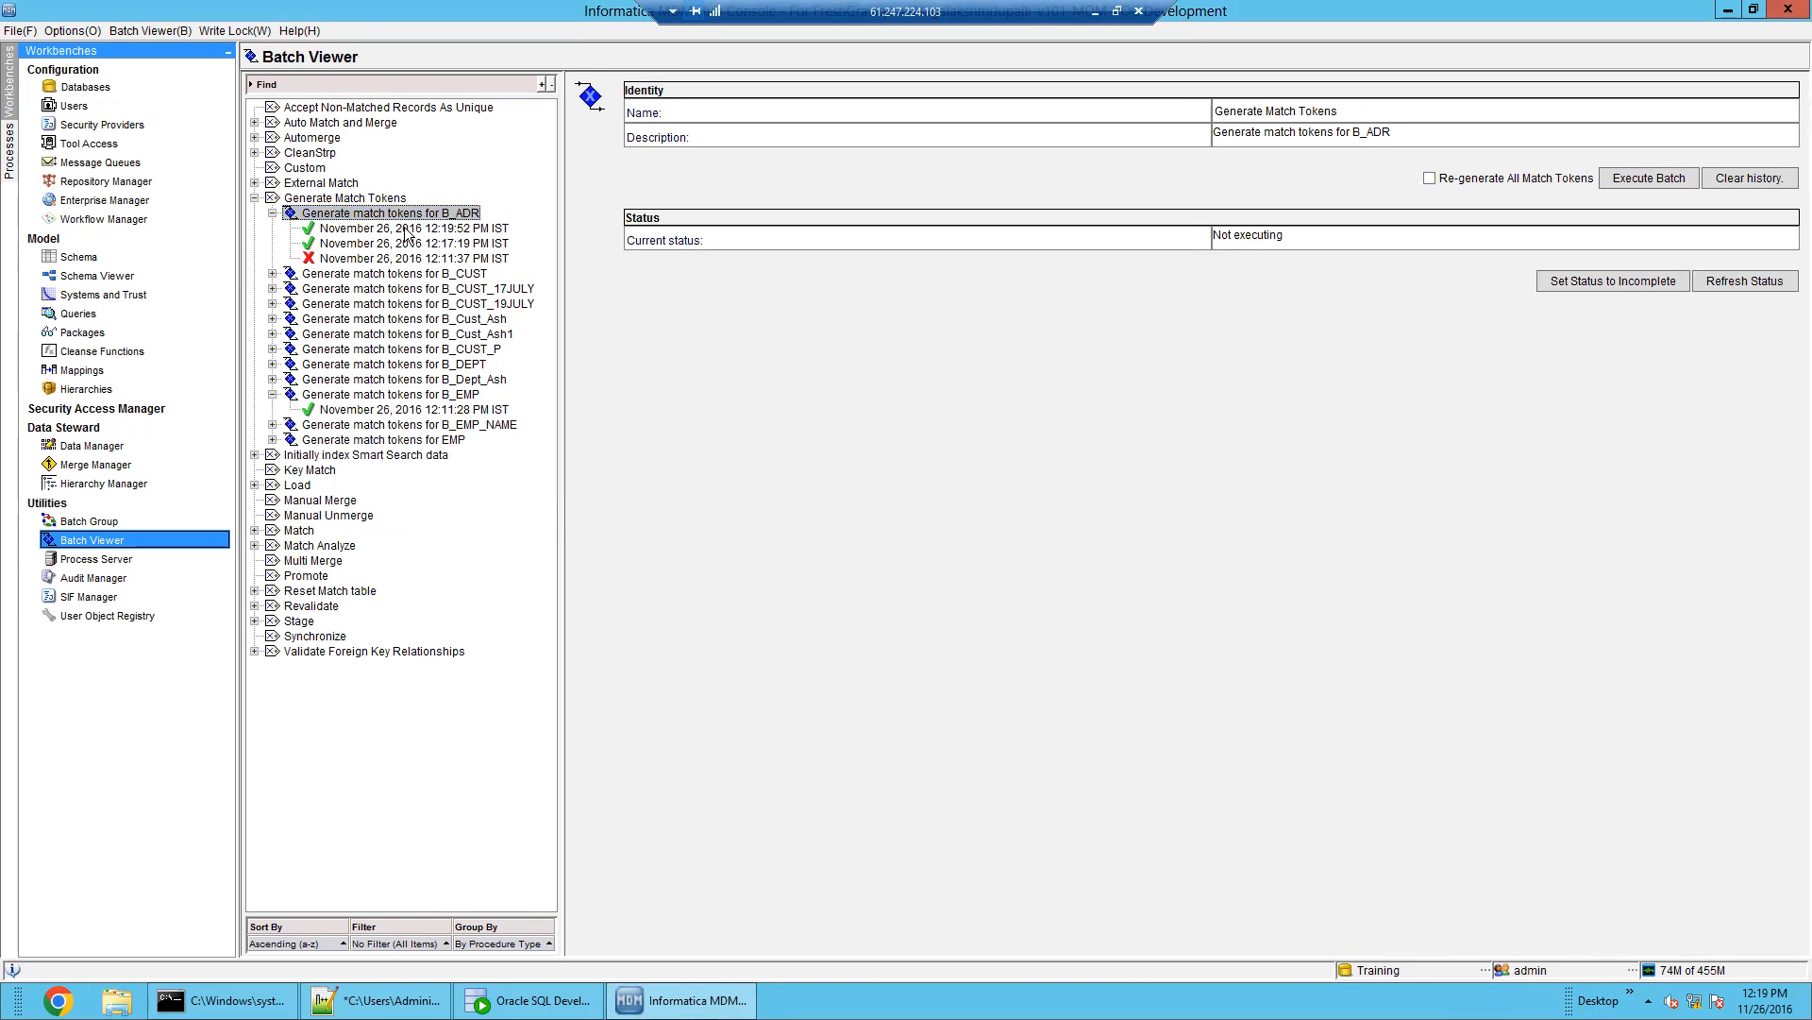
click(406, 230)
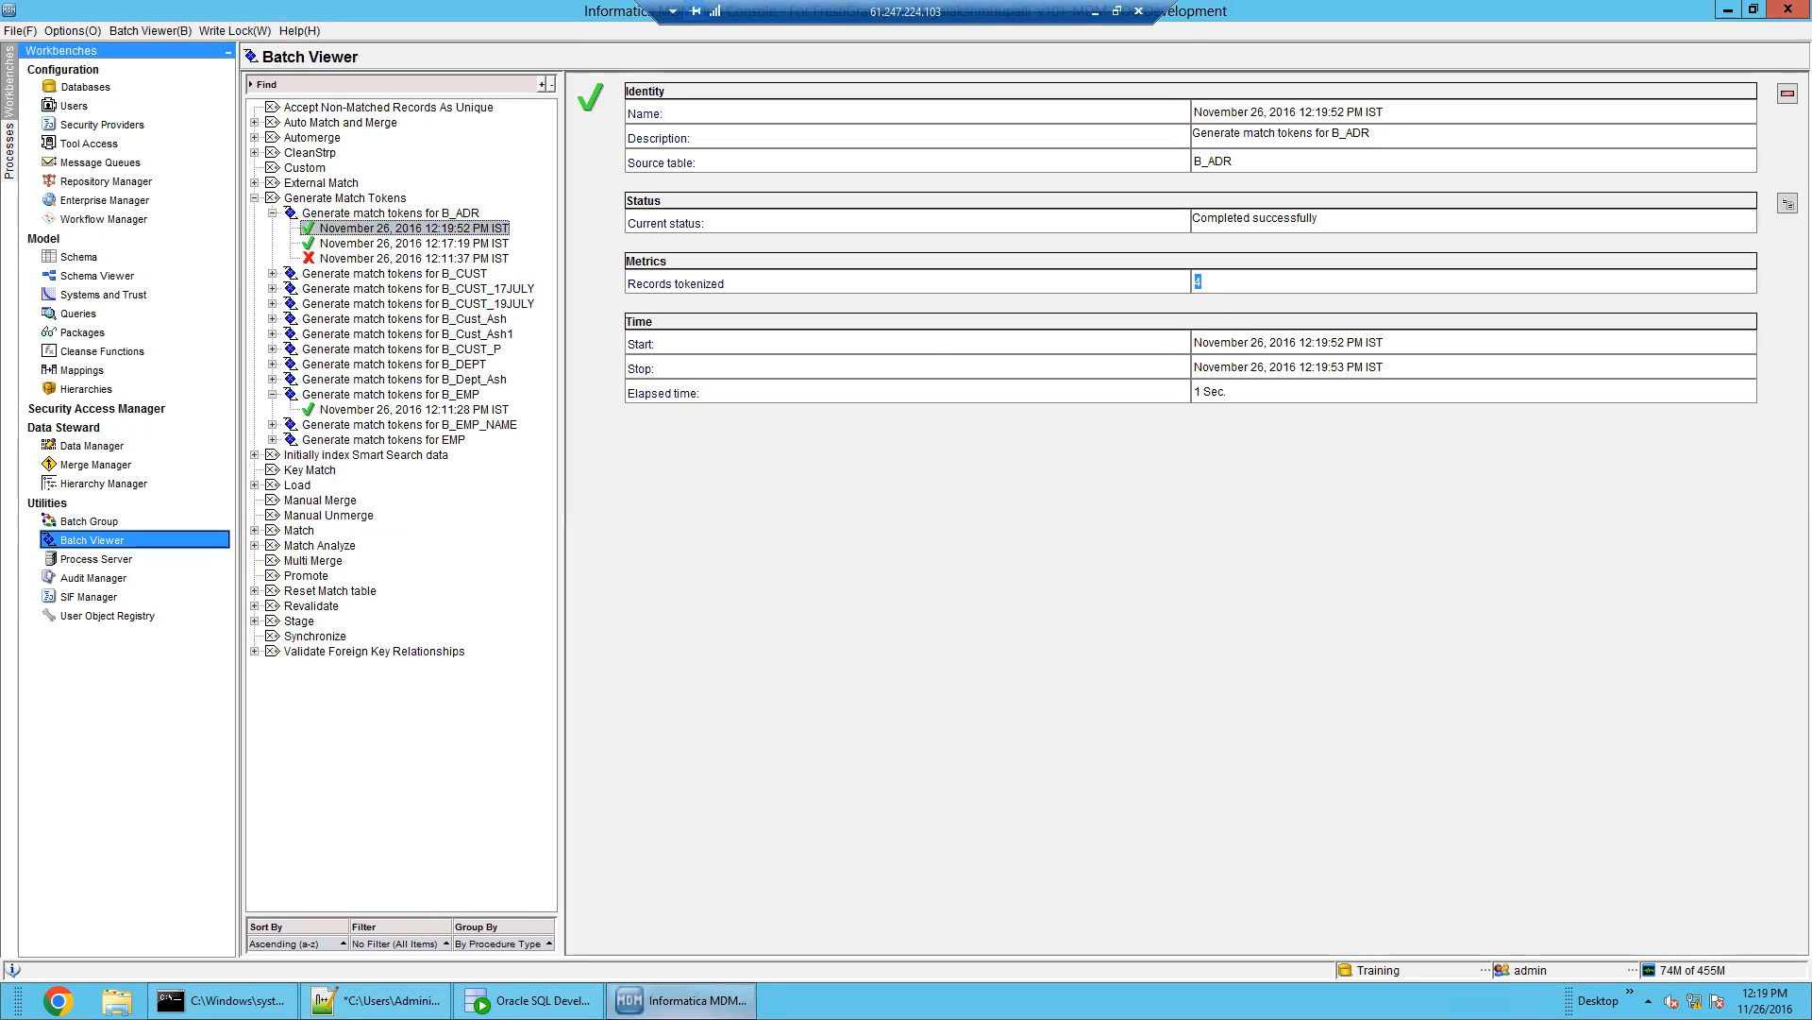
click(529, 999)
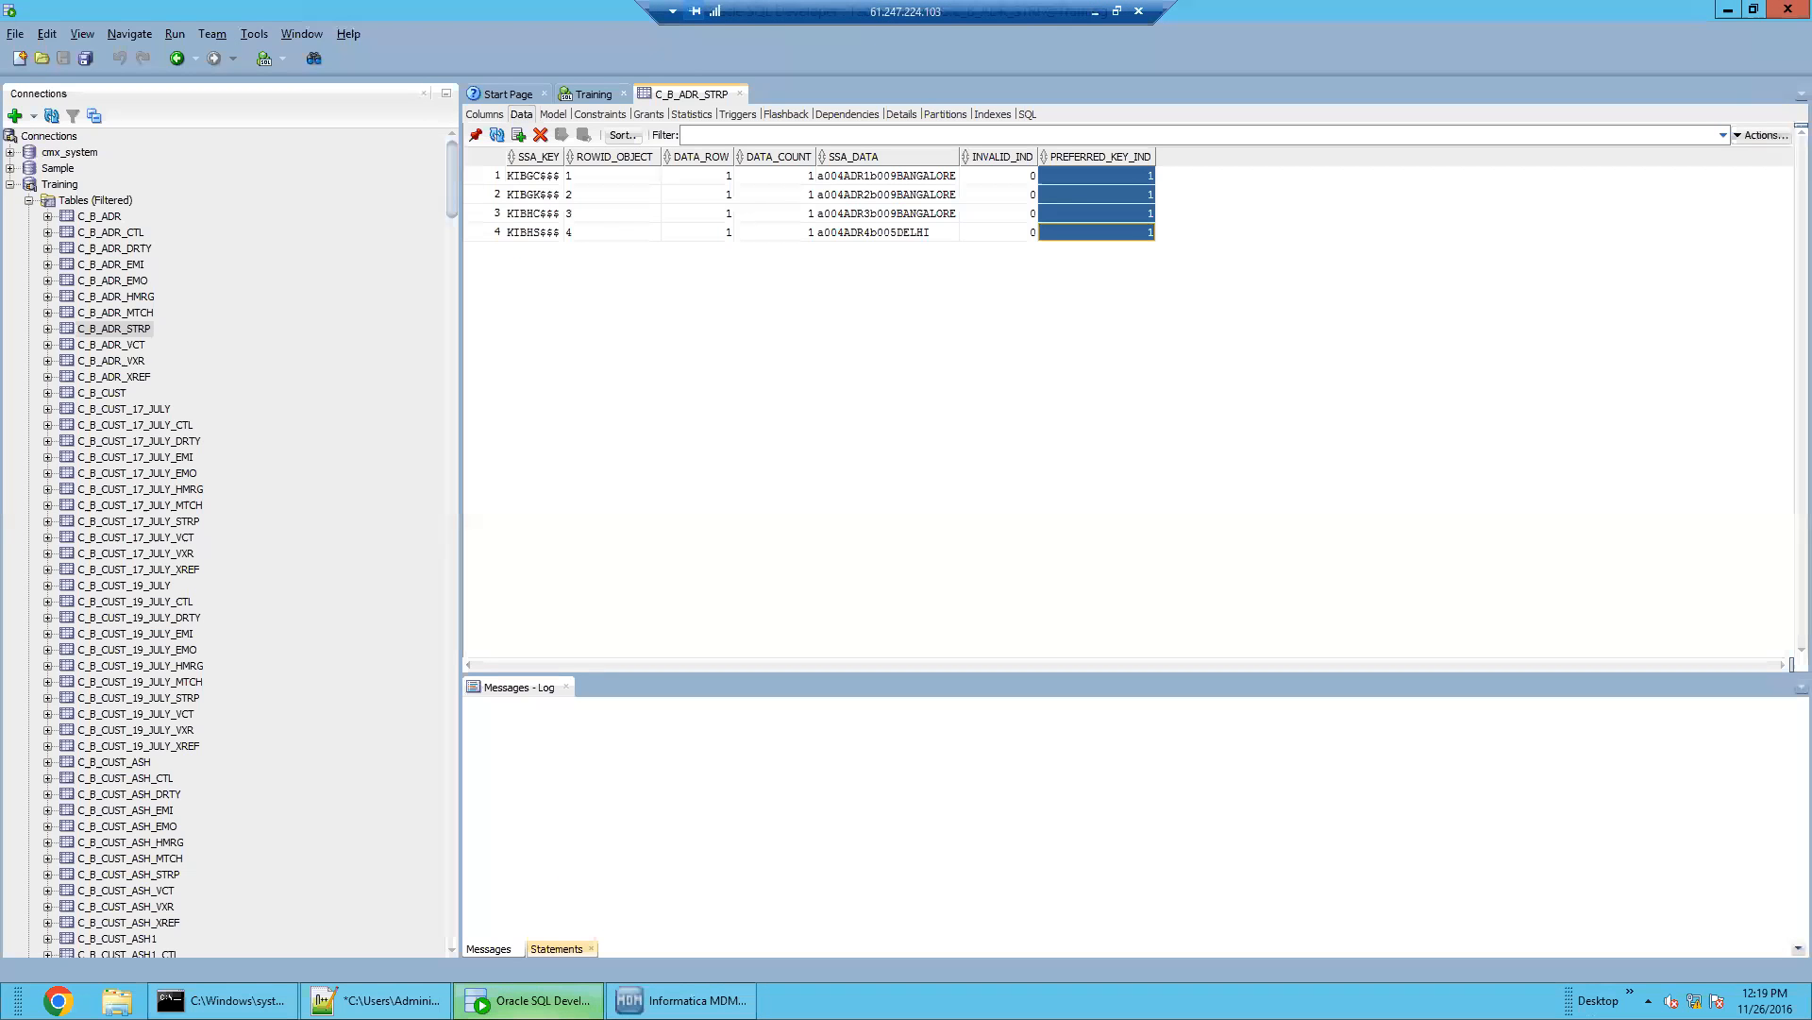
Reload C_B_ADR_STRP and inspect its newly generated SSA_DATA match tokens
click(496, 134)
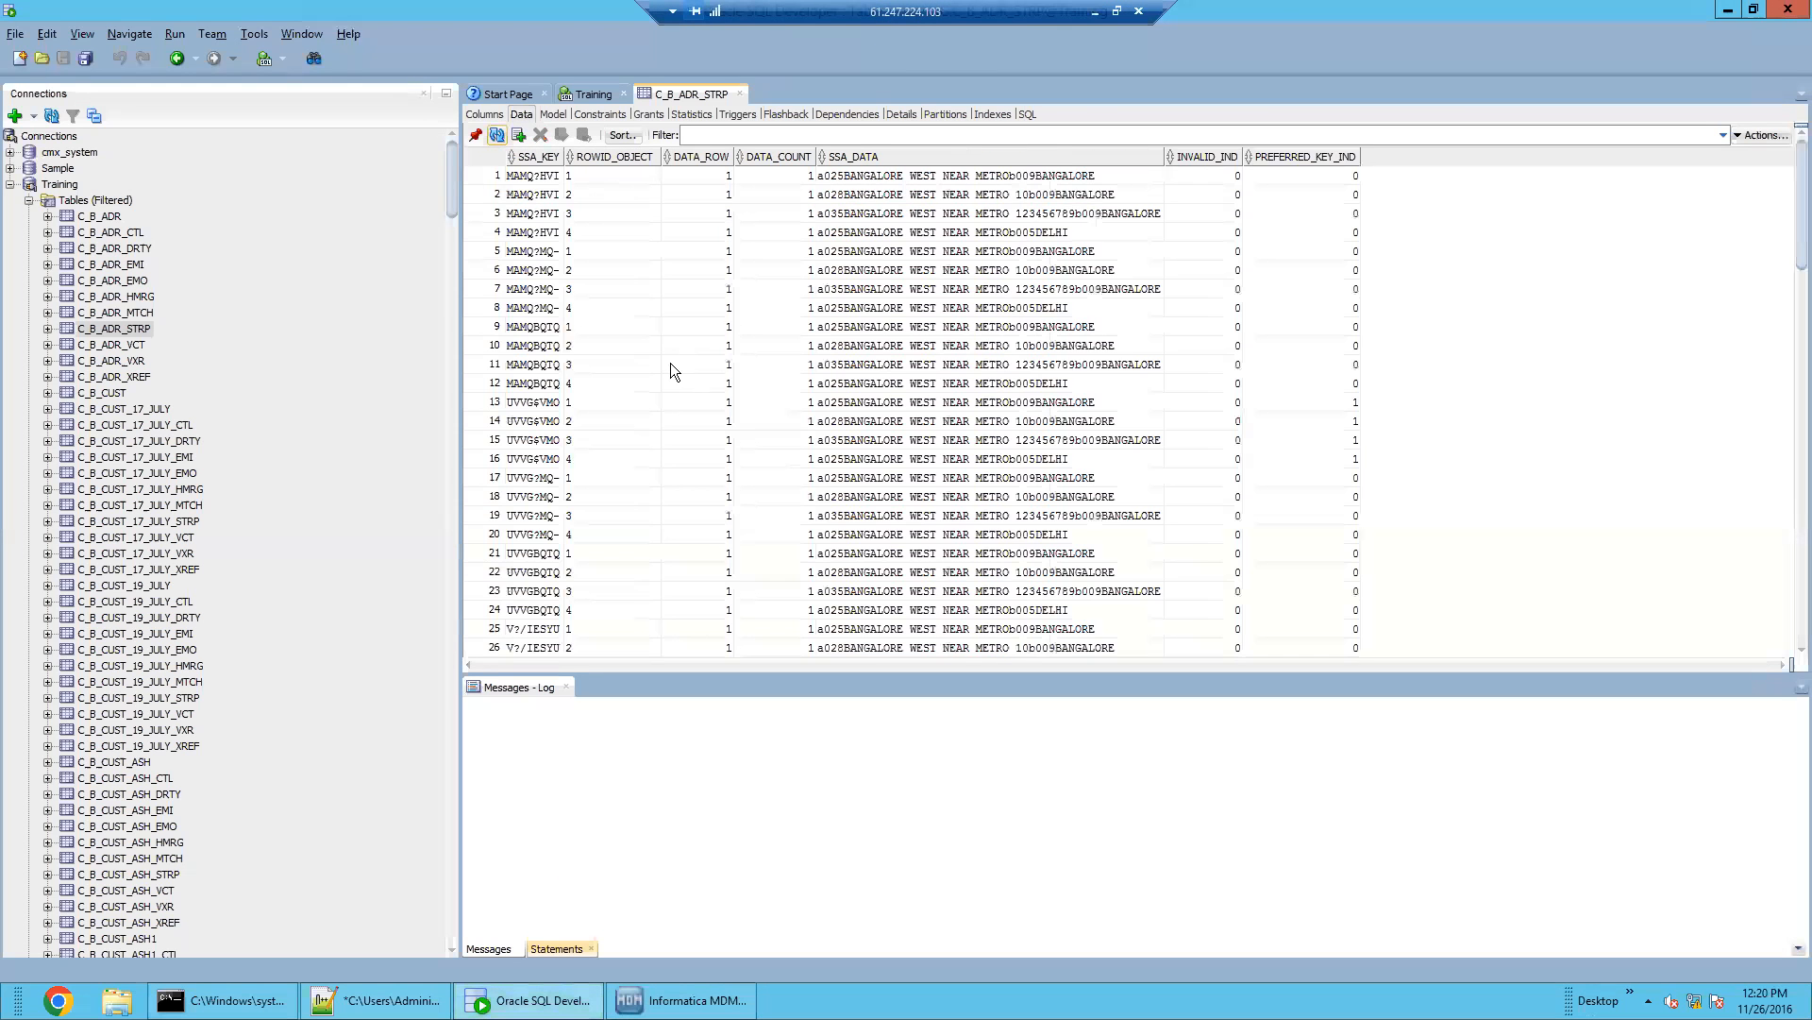
click(1057, 194)
drag(1019, 489, 981, 186)
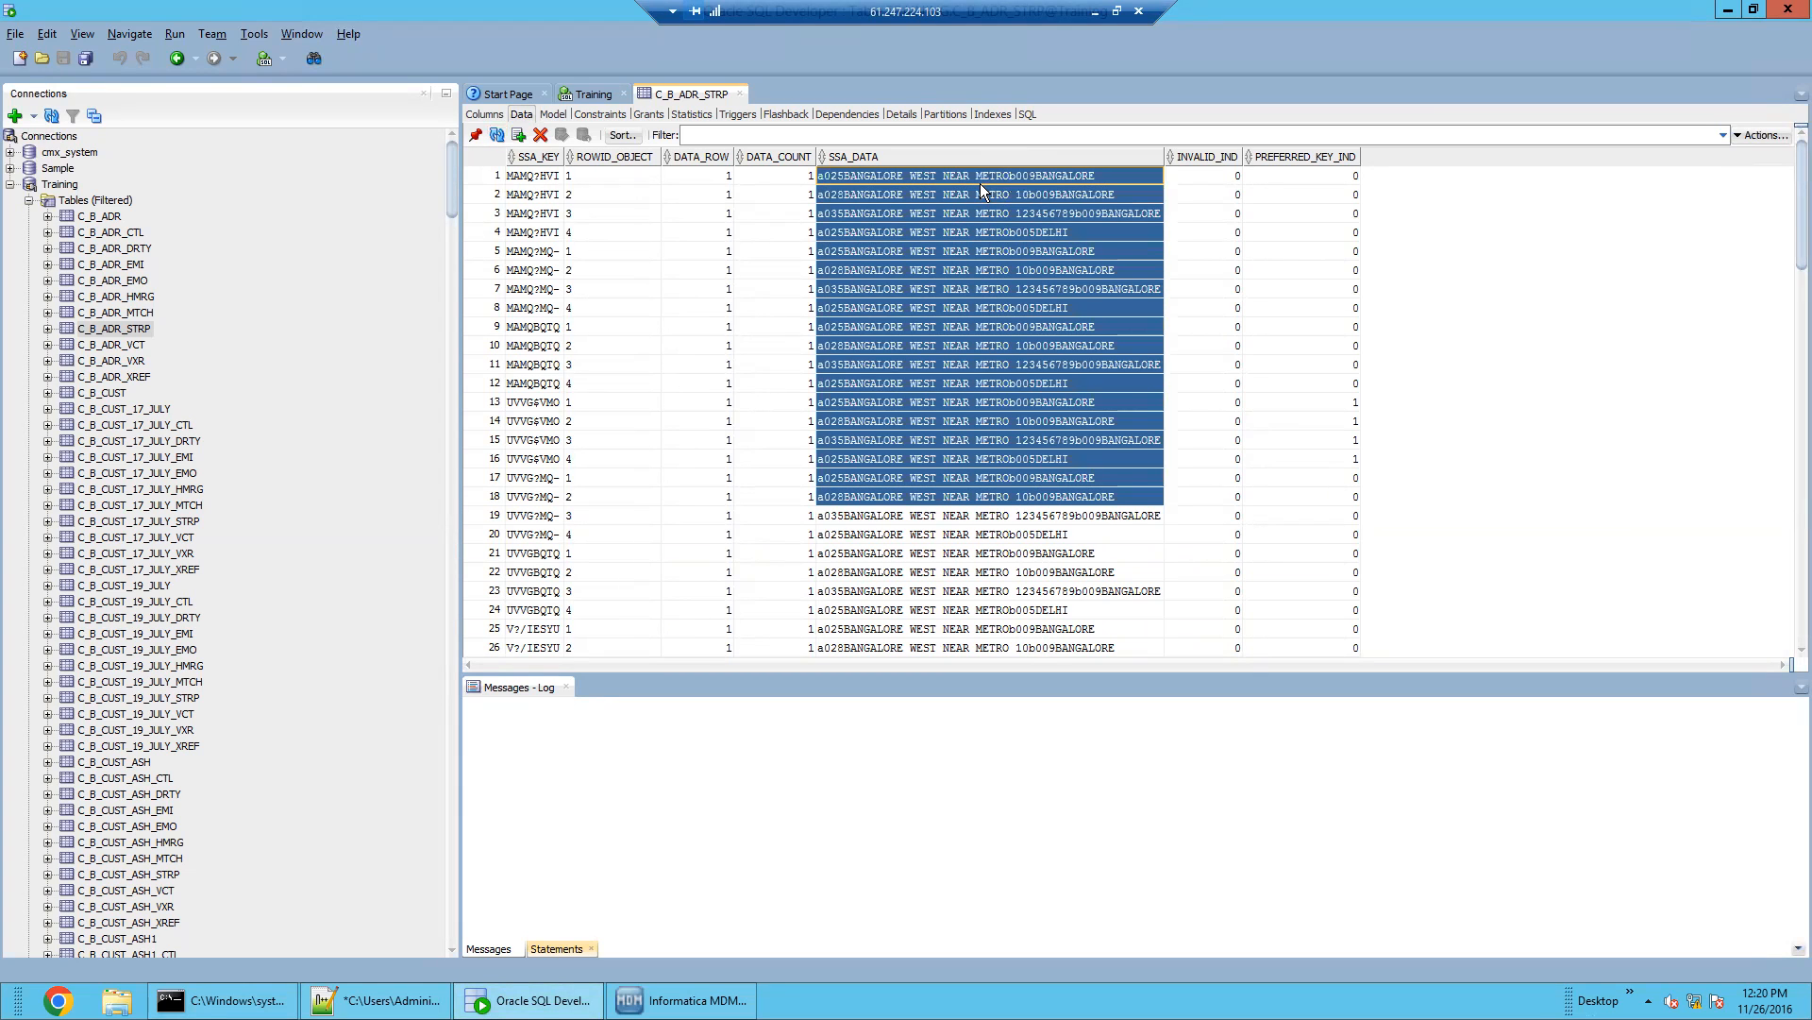
click(971, 328)
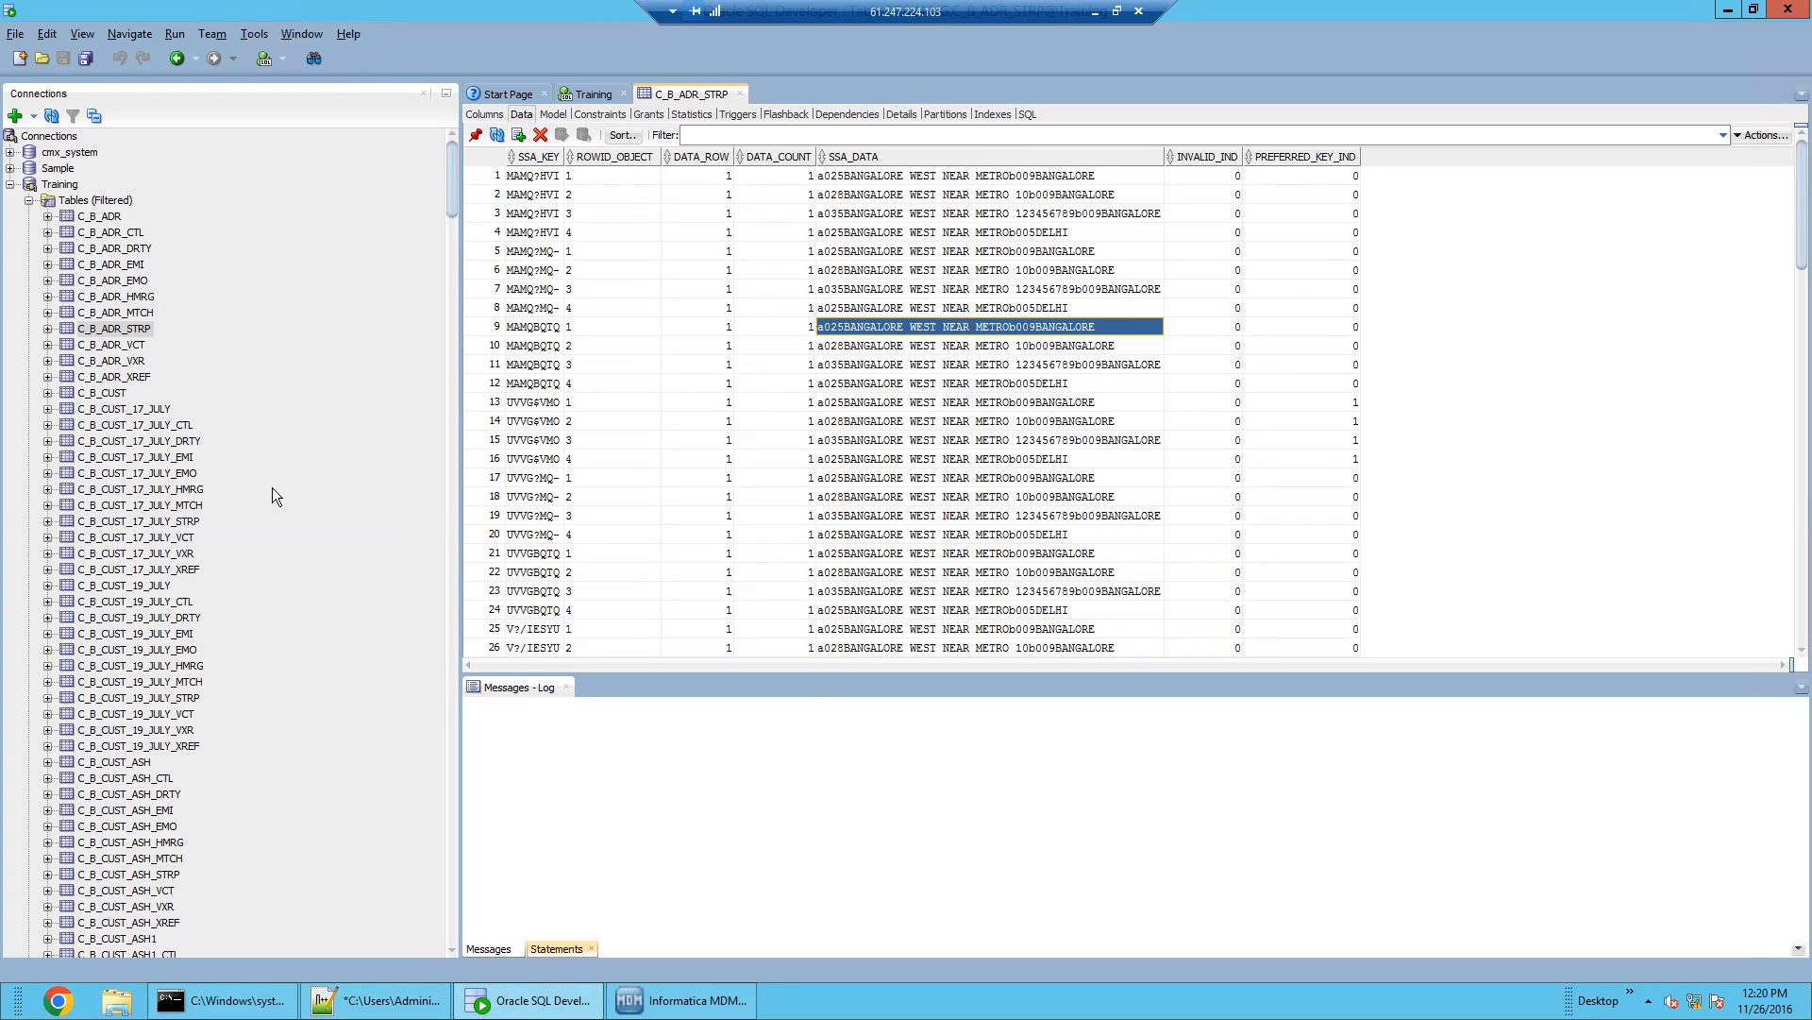
Open the C_B_EMP_STRP table's data, then return to the MDM Hub batch run details
click(109, 329)
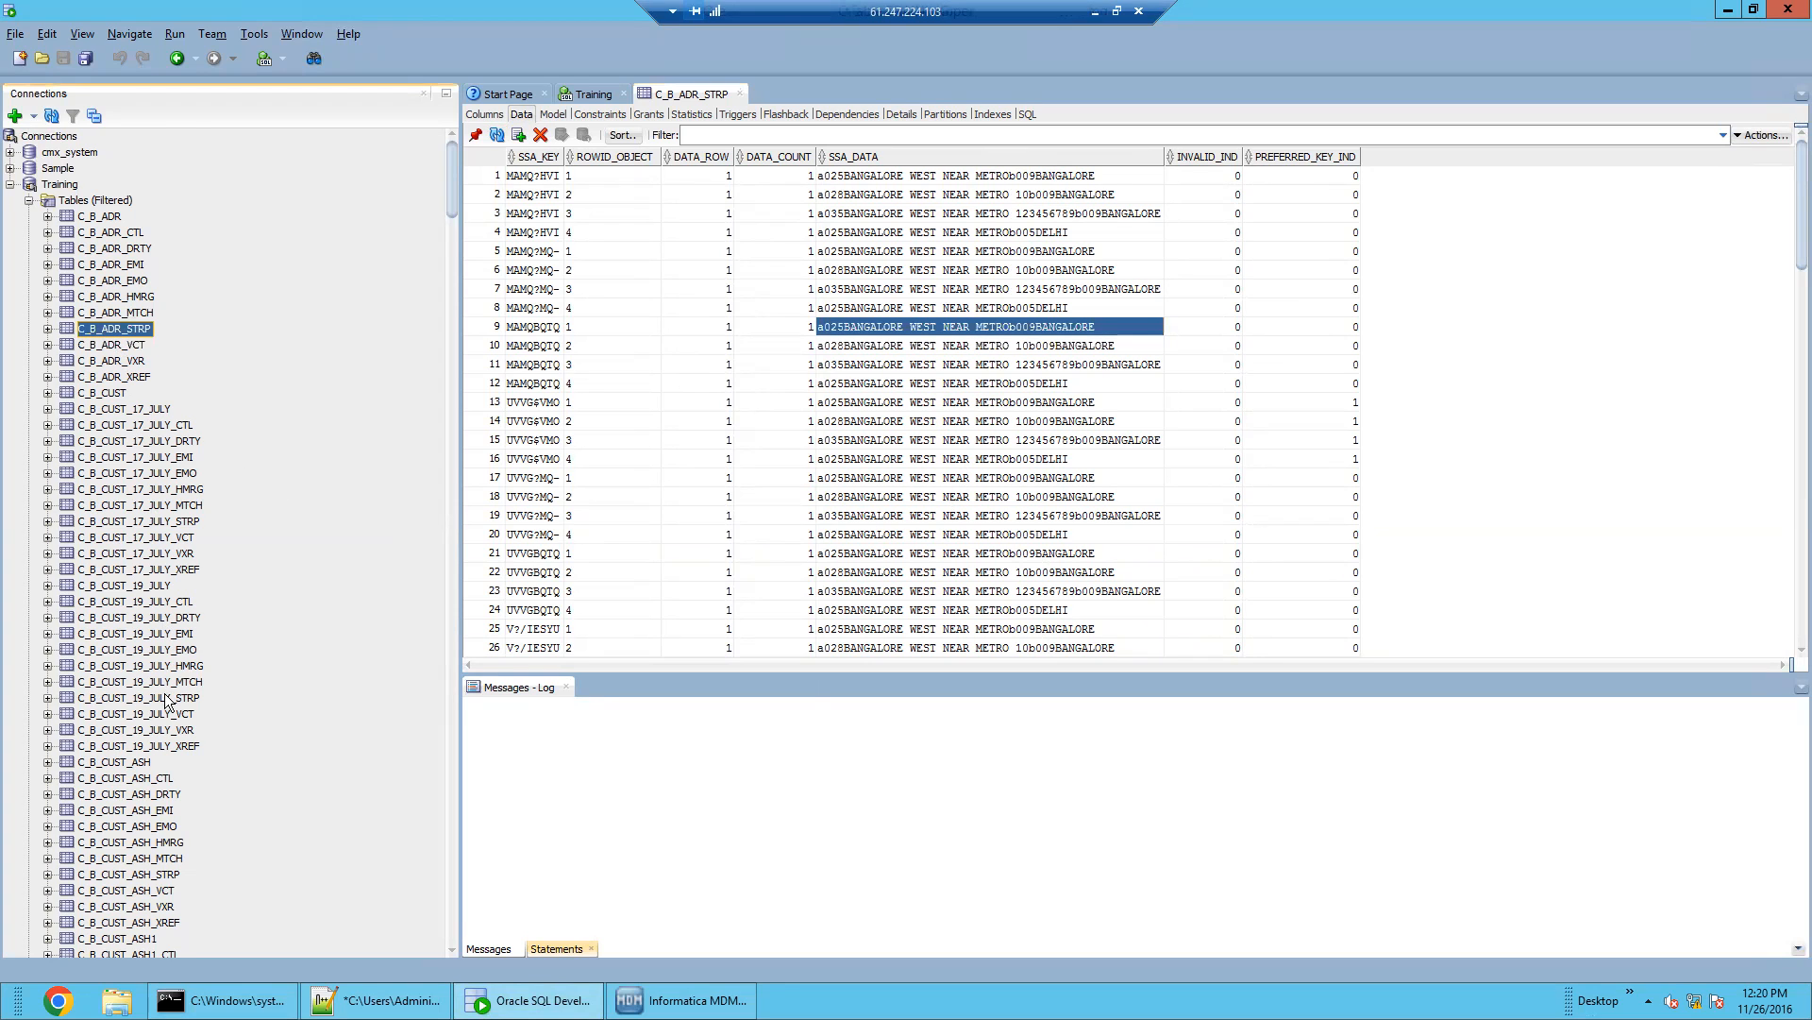
scroll(165, 693, down, 20)
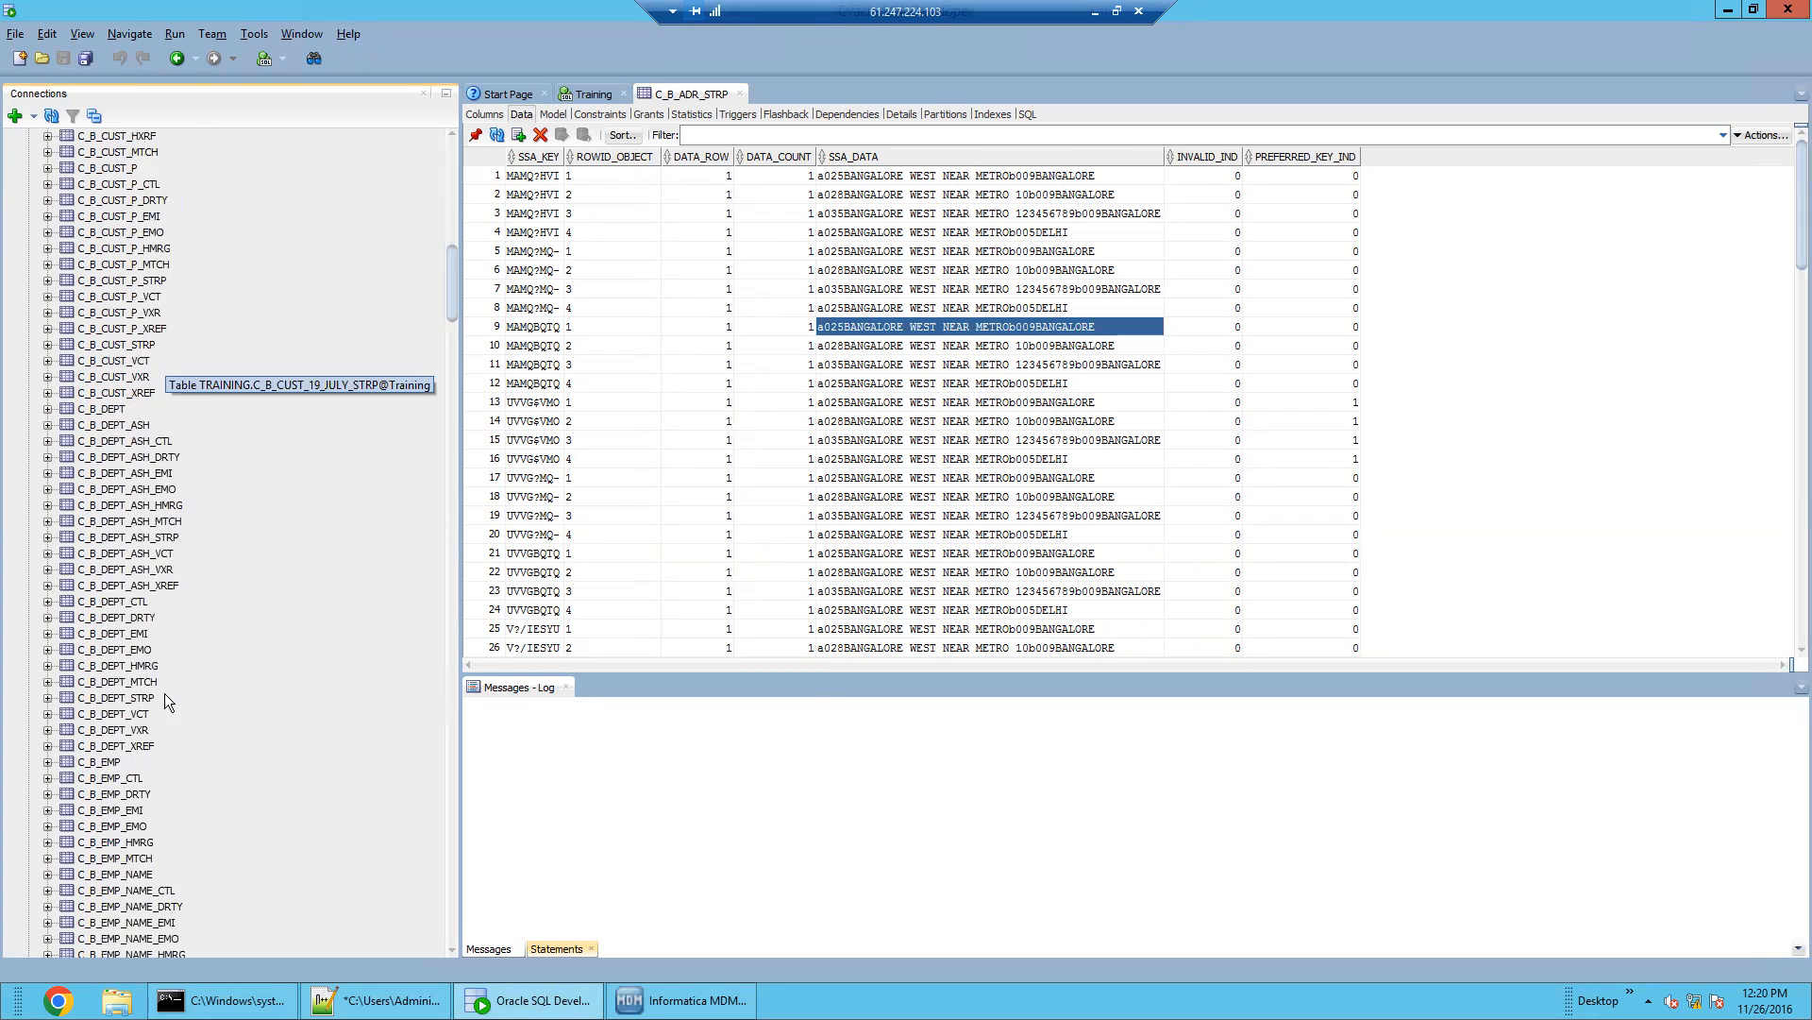
scroll(164, 699, down, 5)
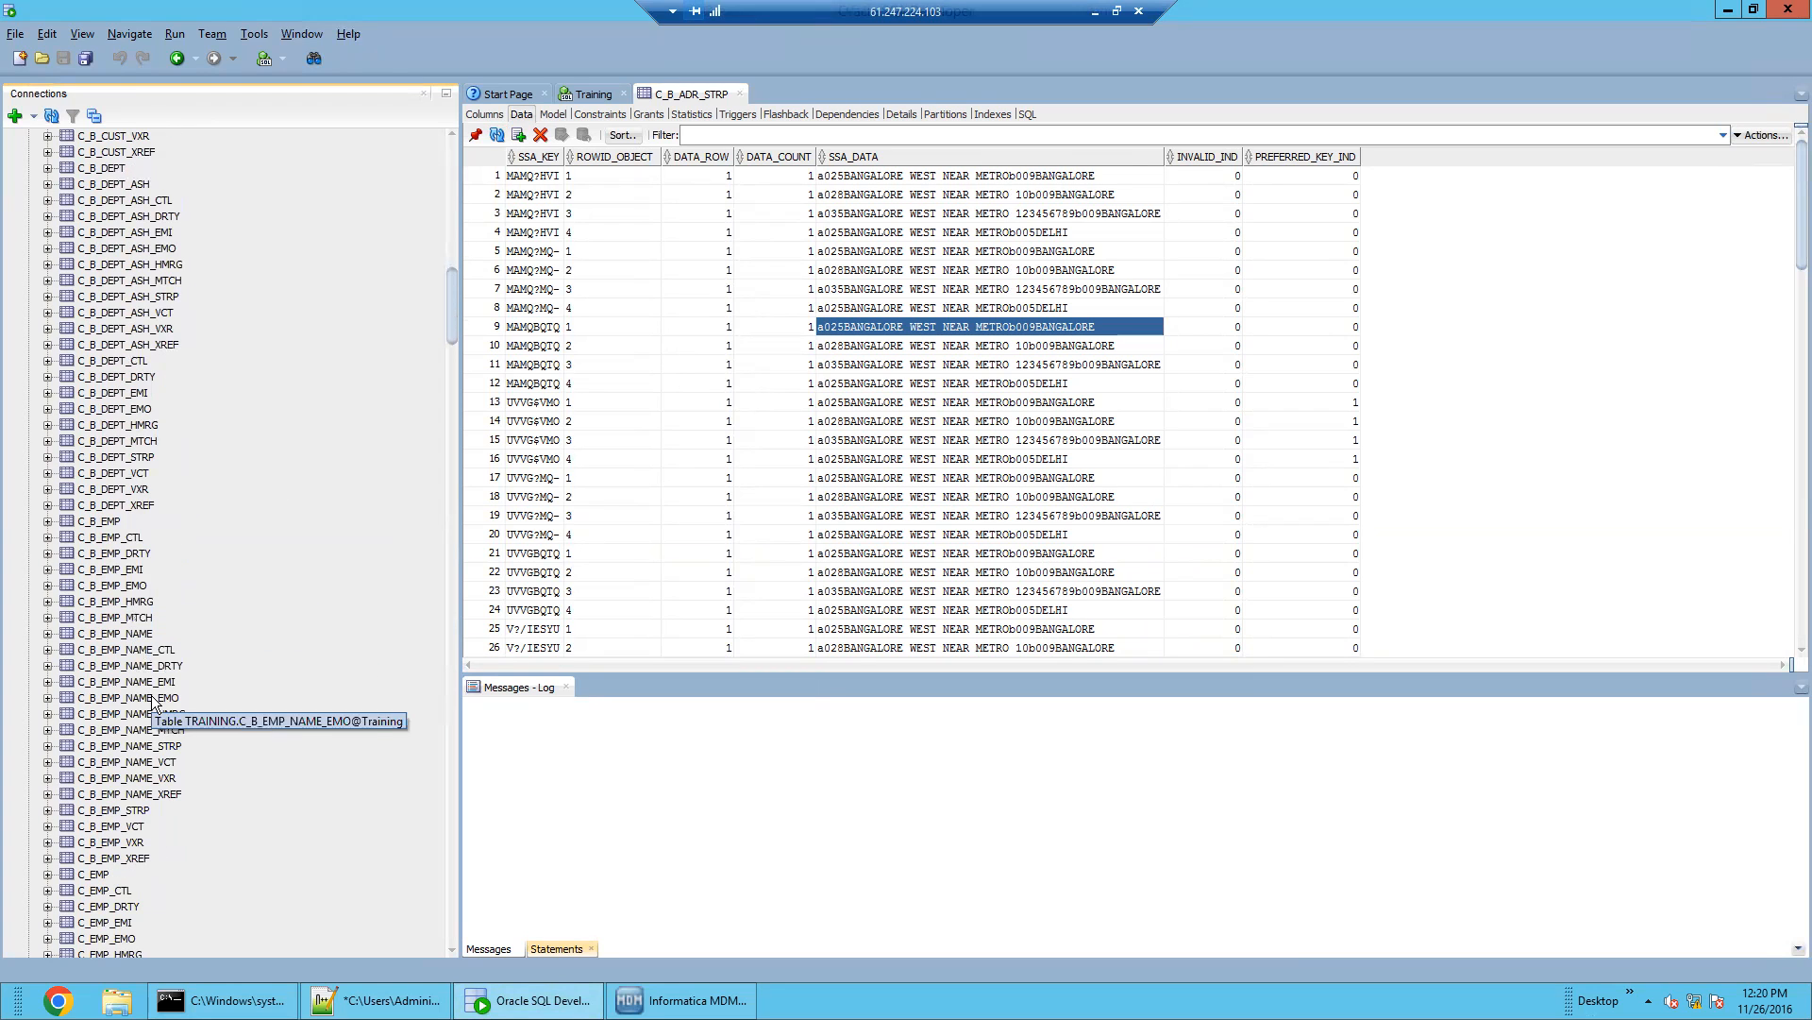
click(137, 811)
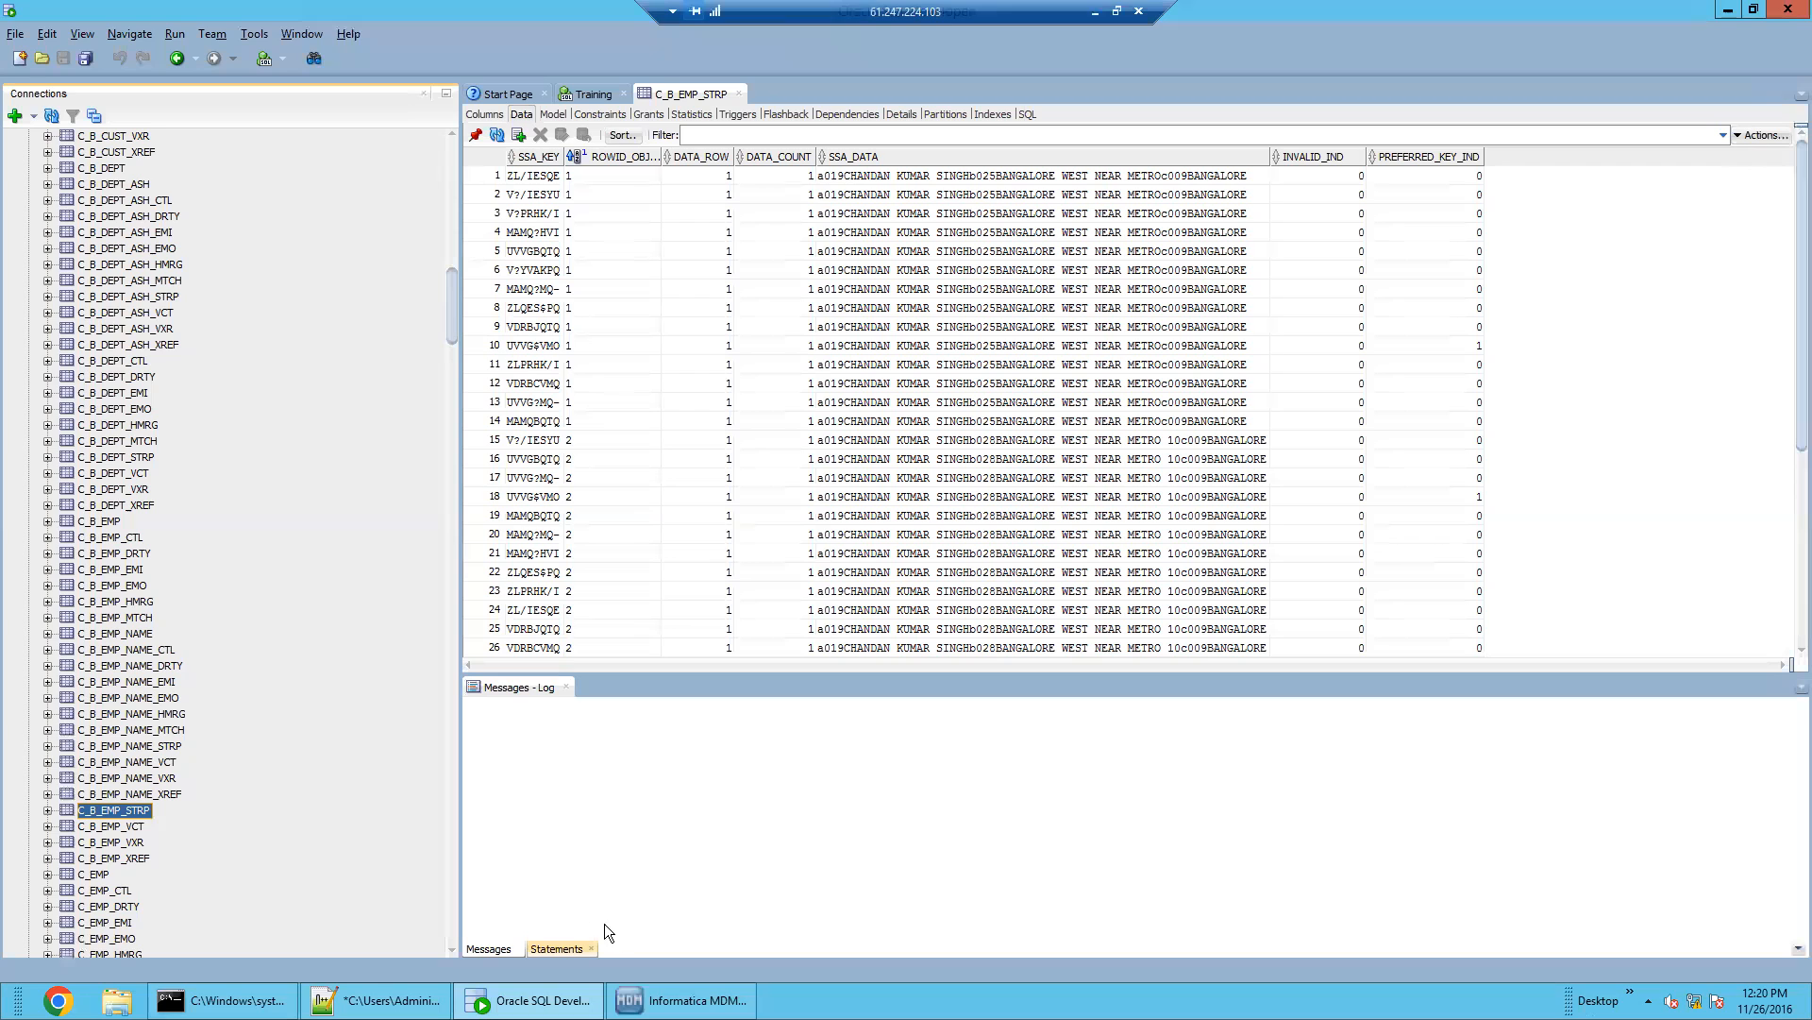
mouse_move(529, 1000)
click(681, 999)
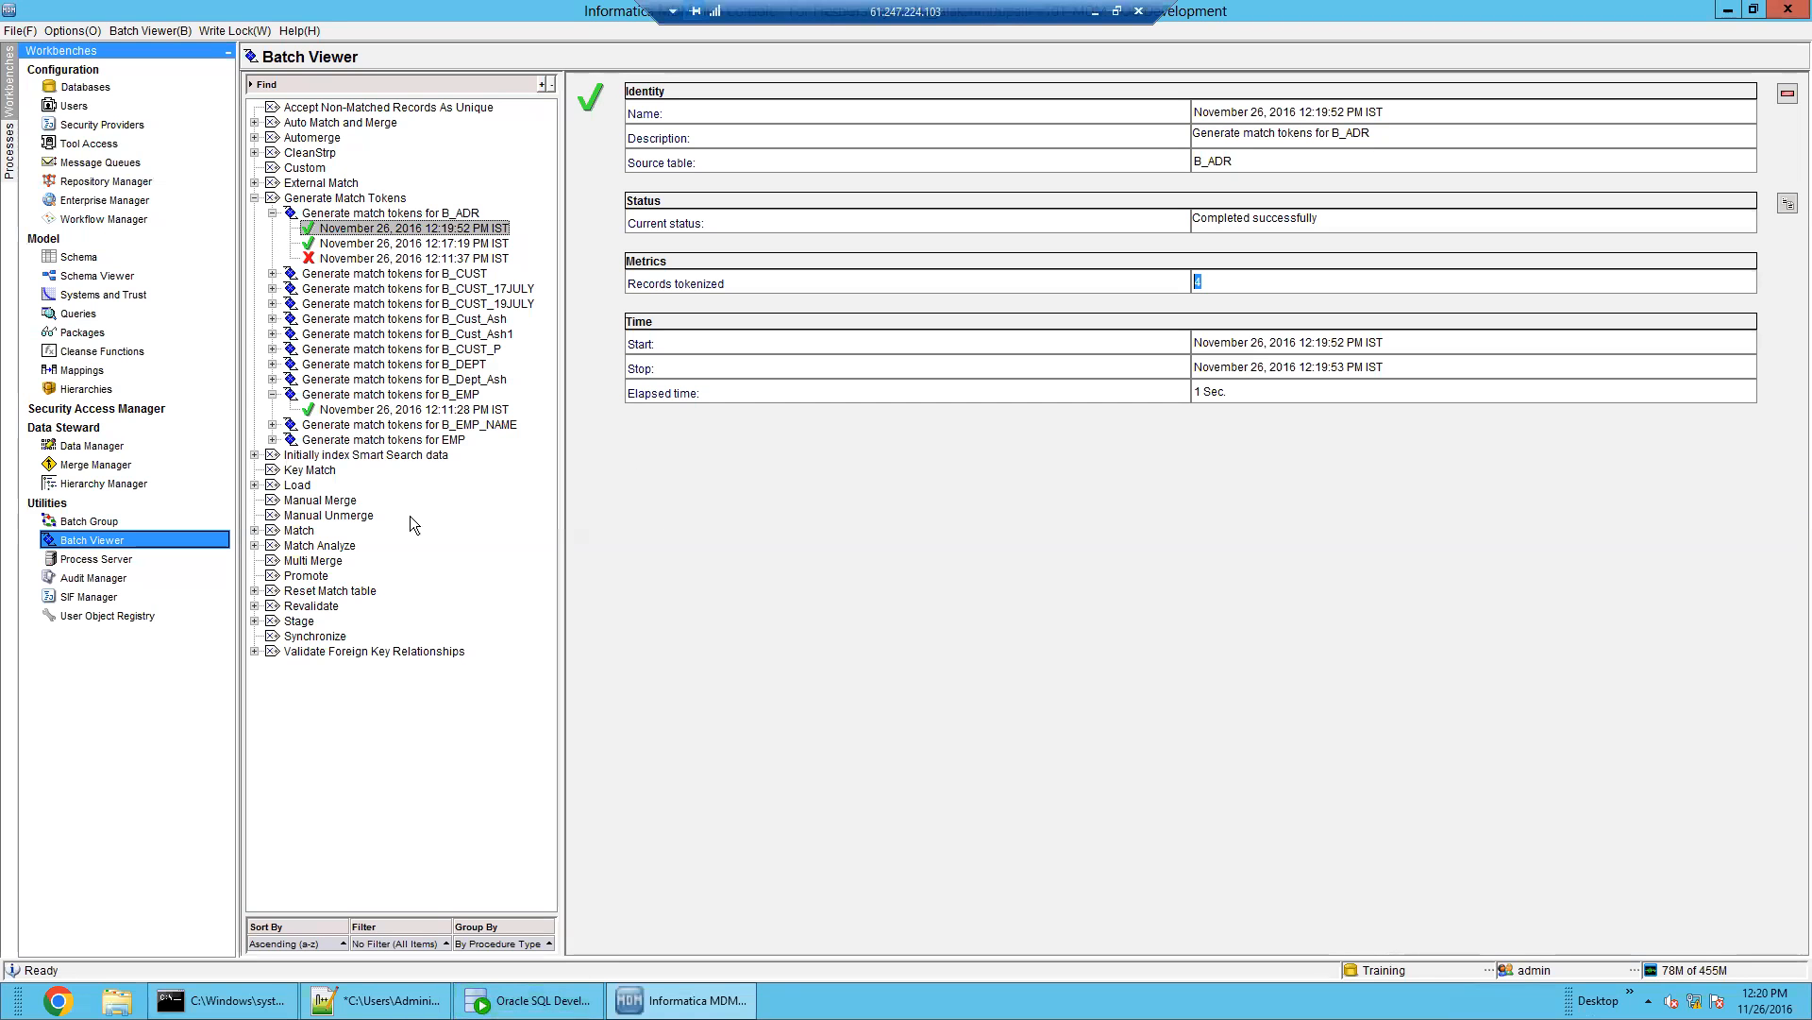
In the Schema workbench, review B_EMP's match paths: Root and its ADDRESS child component
click(78, 256)
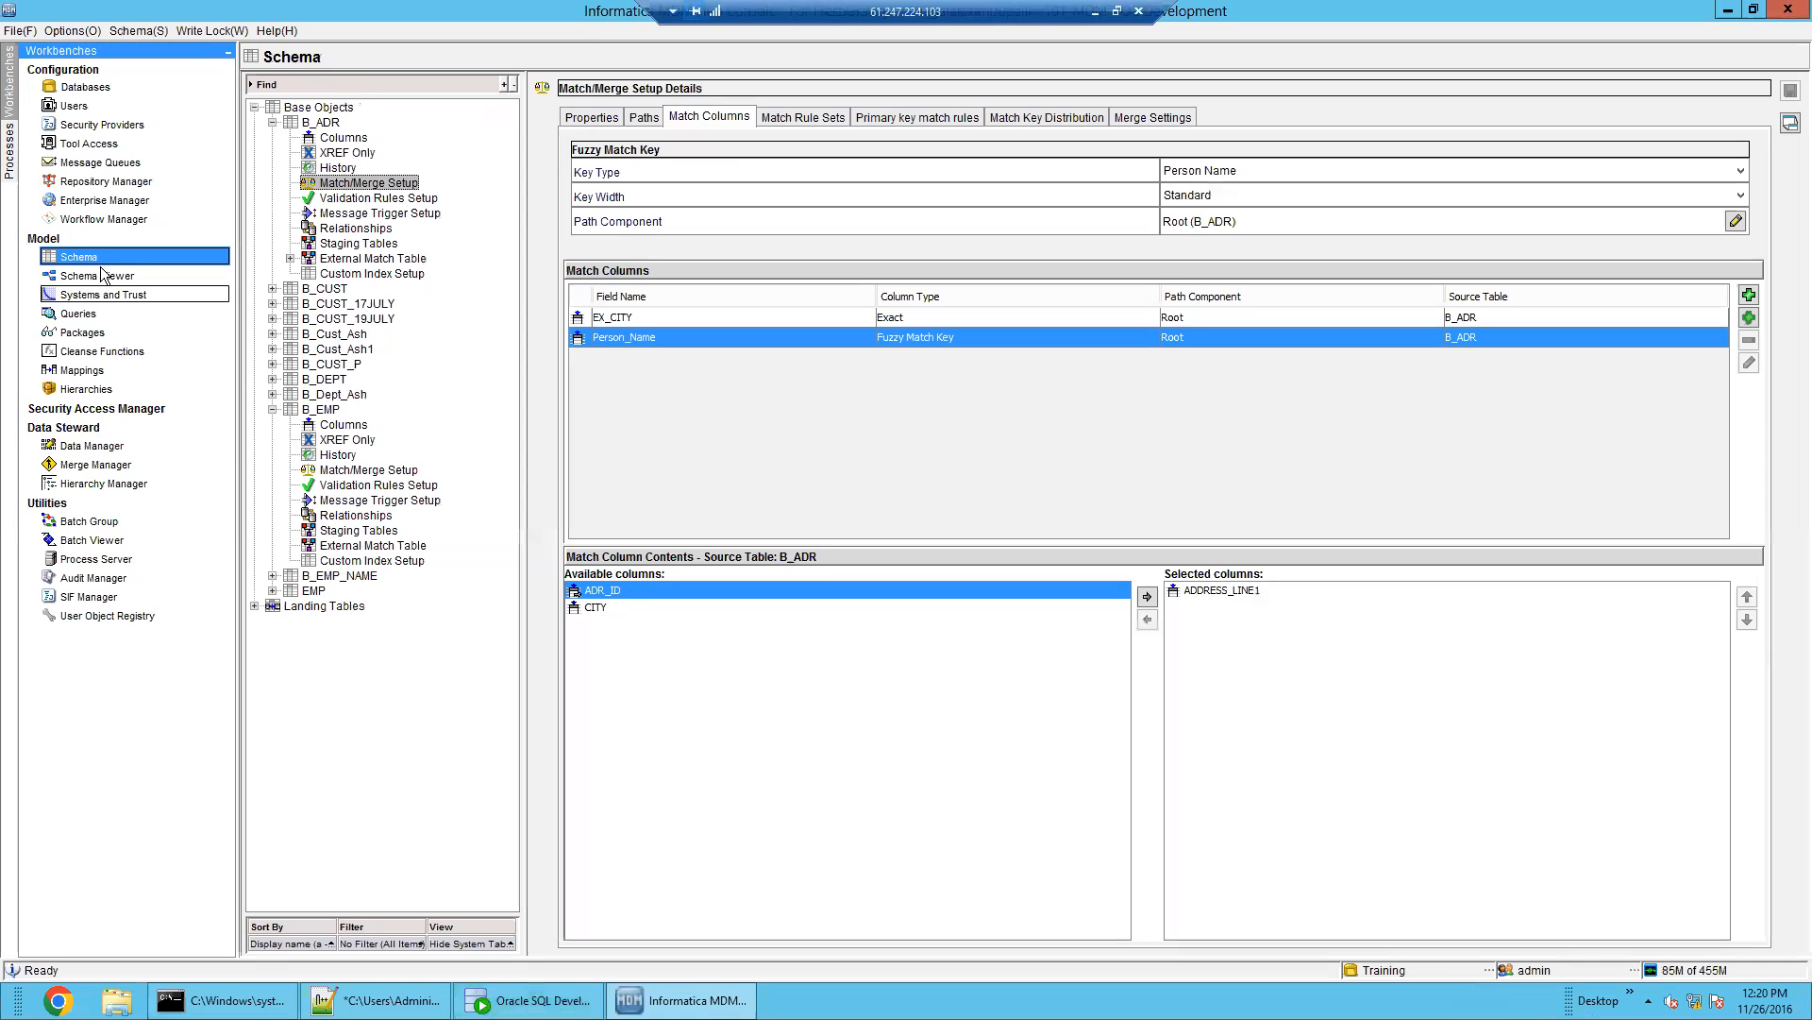
double_click(313, 123)
click(326, 258)
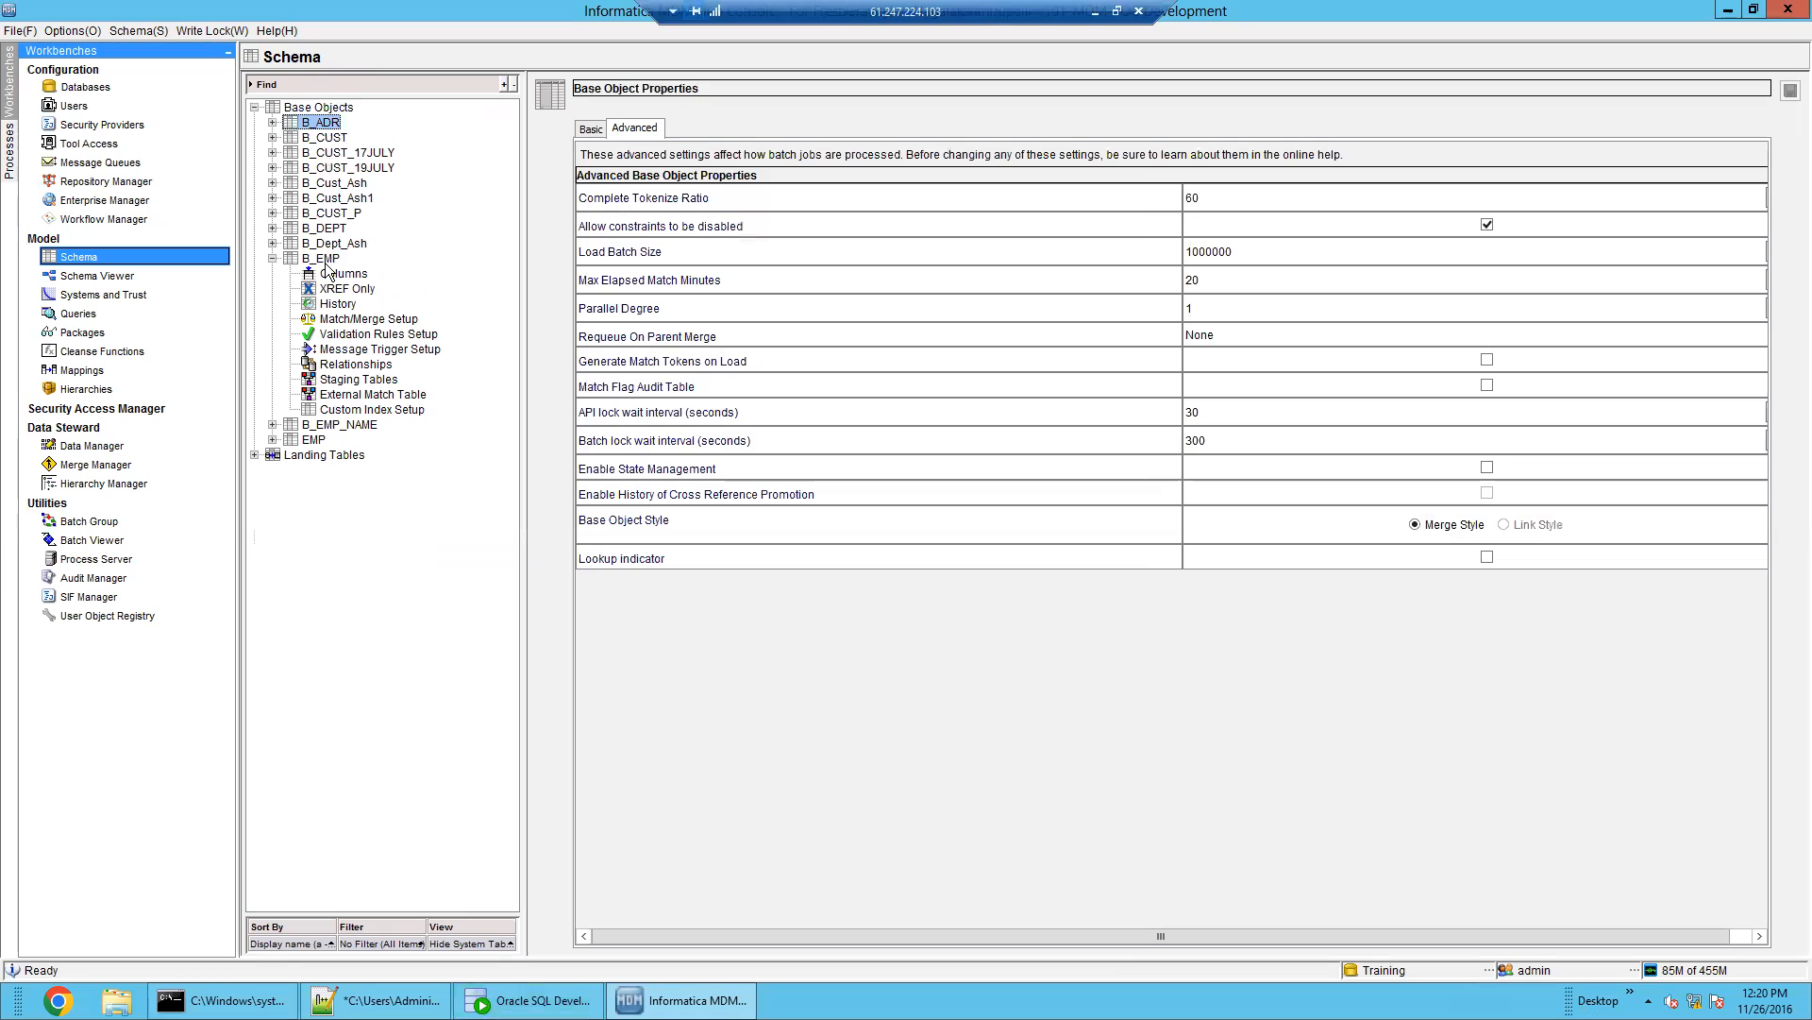
click(365, 320)
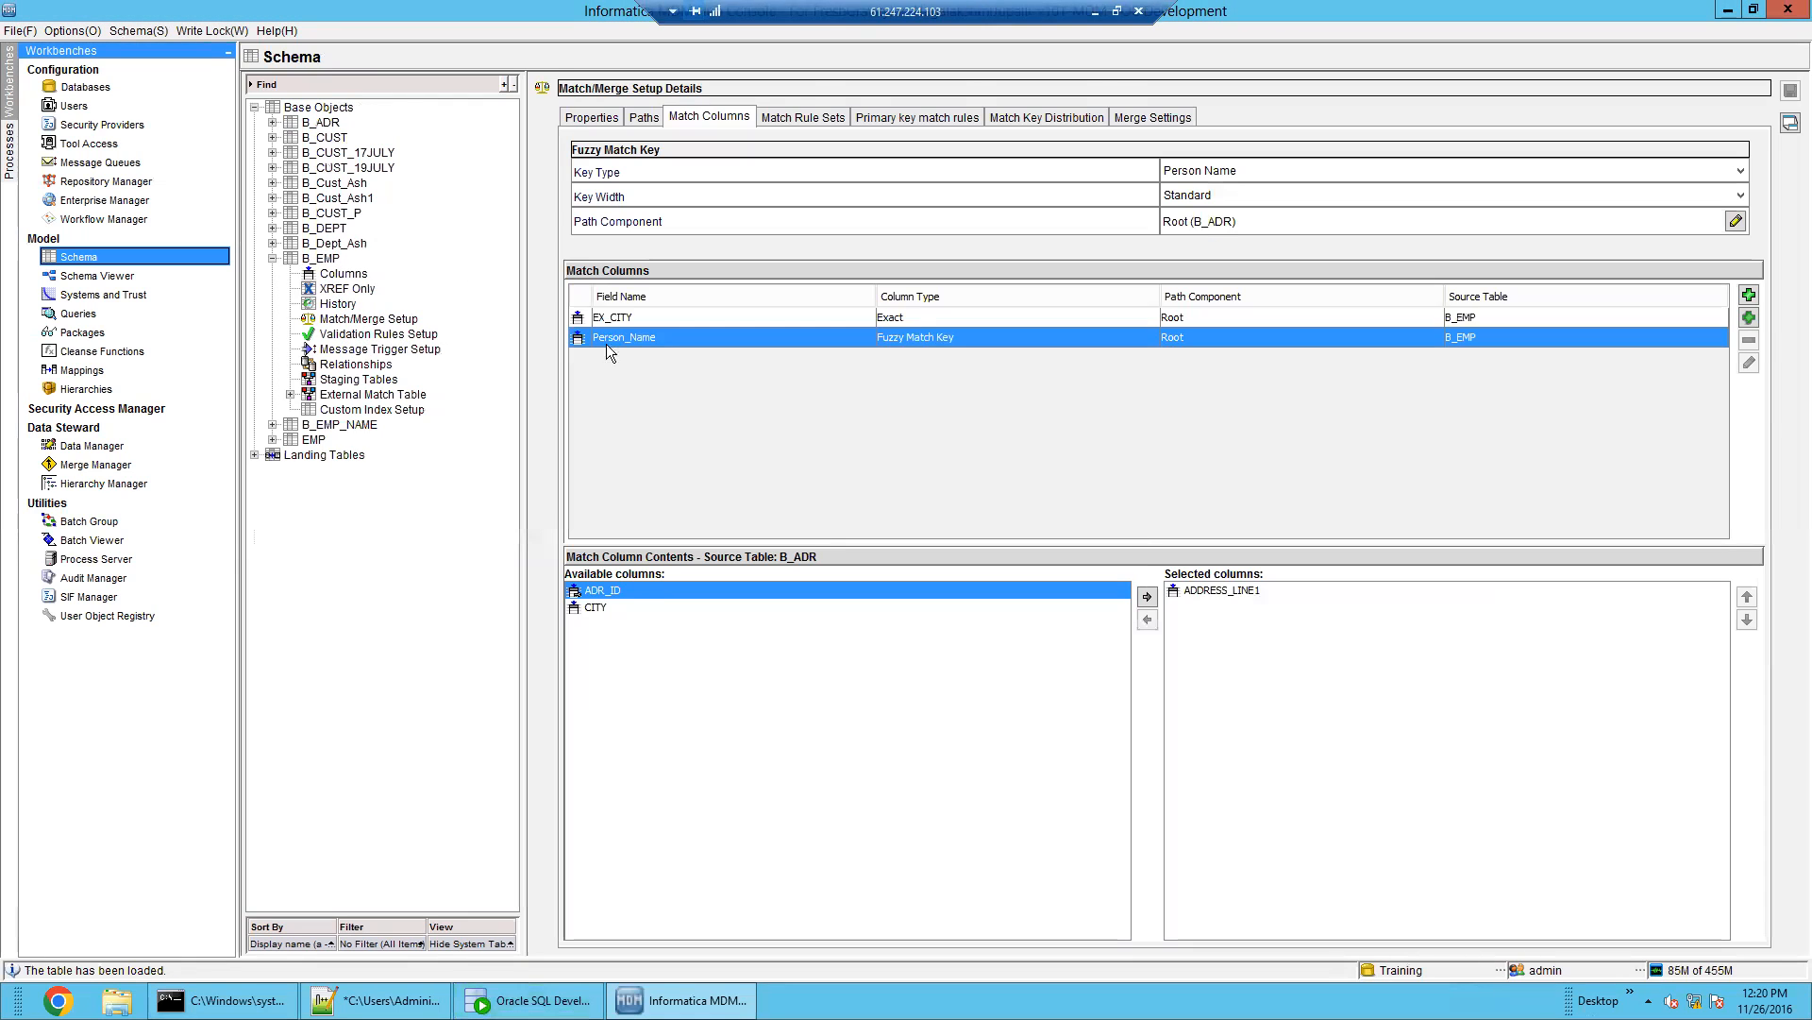
click(643, 117)
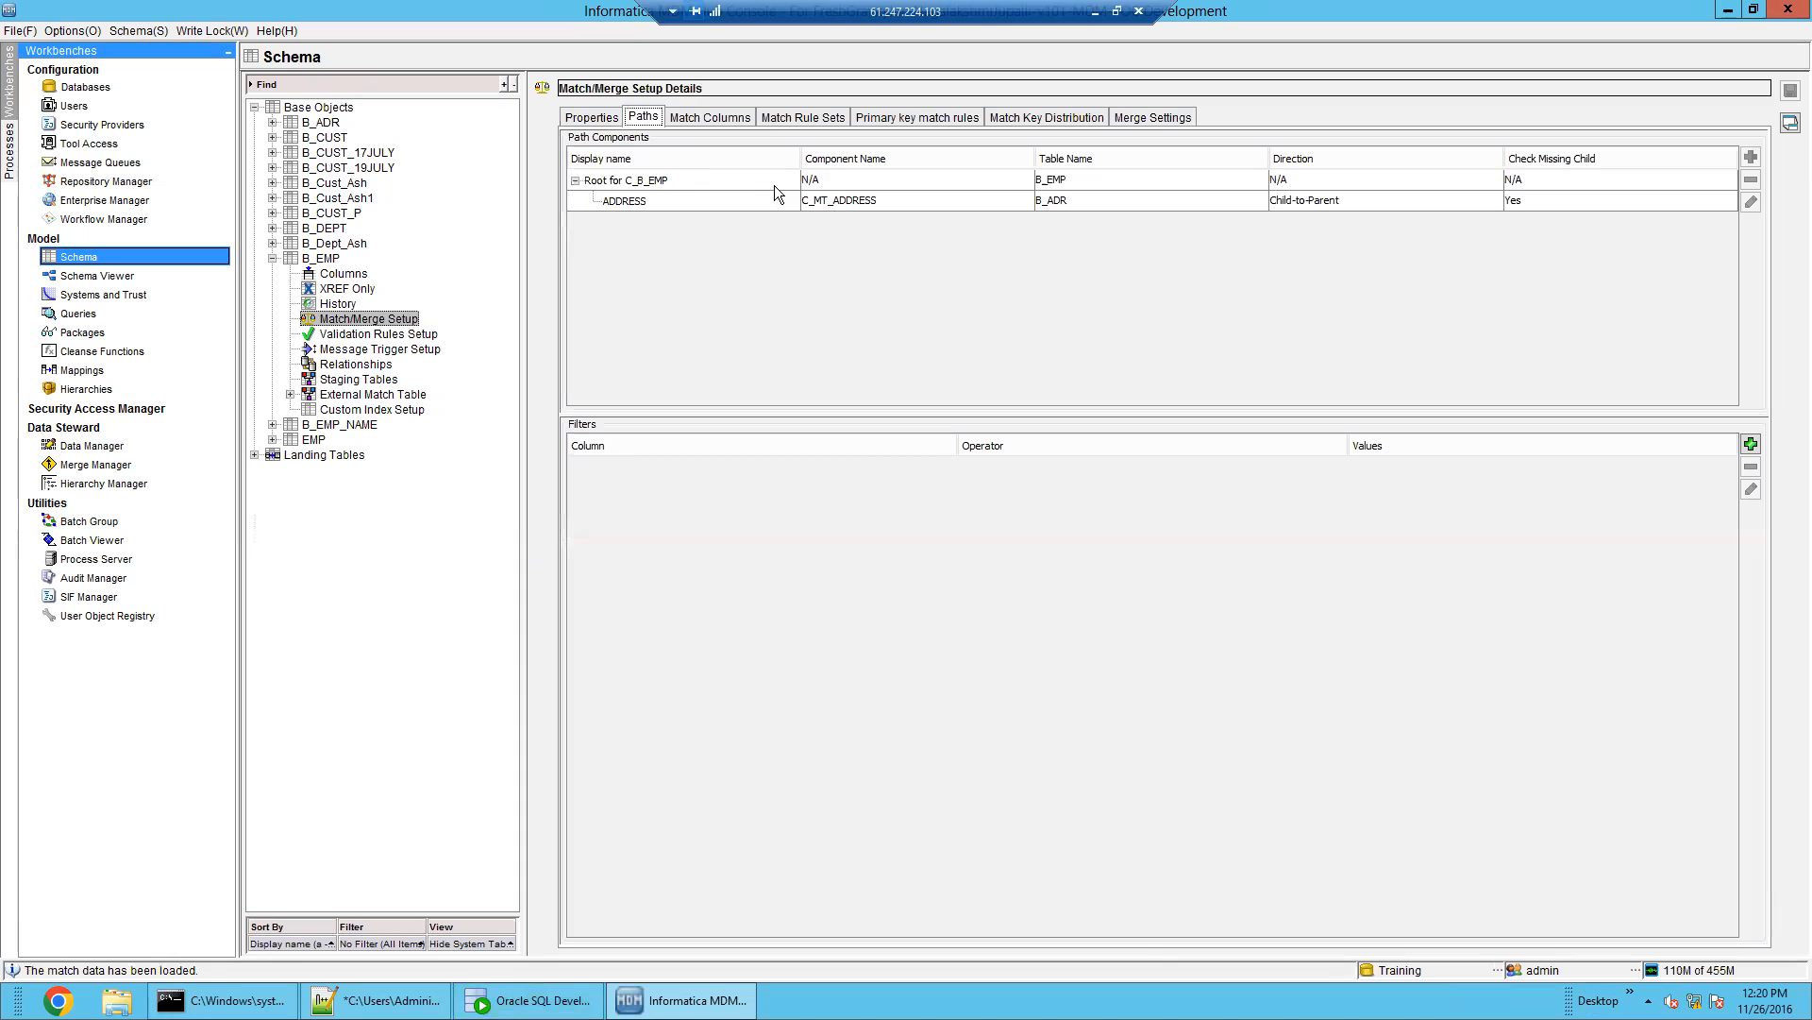
click(848, 185)
click(865, 201)
Compare B_EMP's match columns EX_CITY, EX_EMP_NAME and fuzzy Person_Name, including its ADDRESS_LINE1 key
click(708, 117)
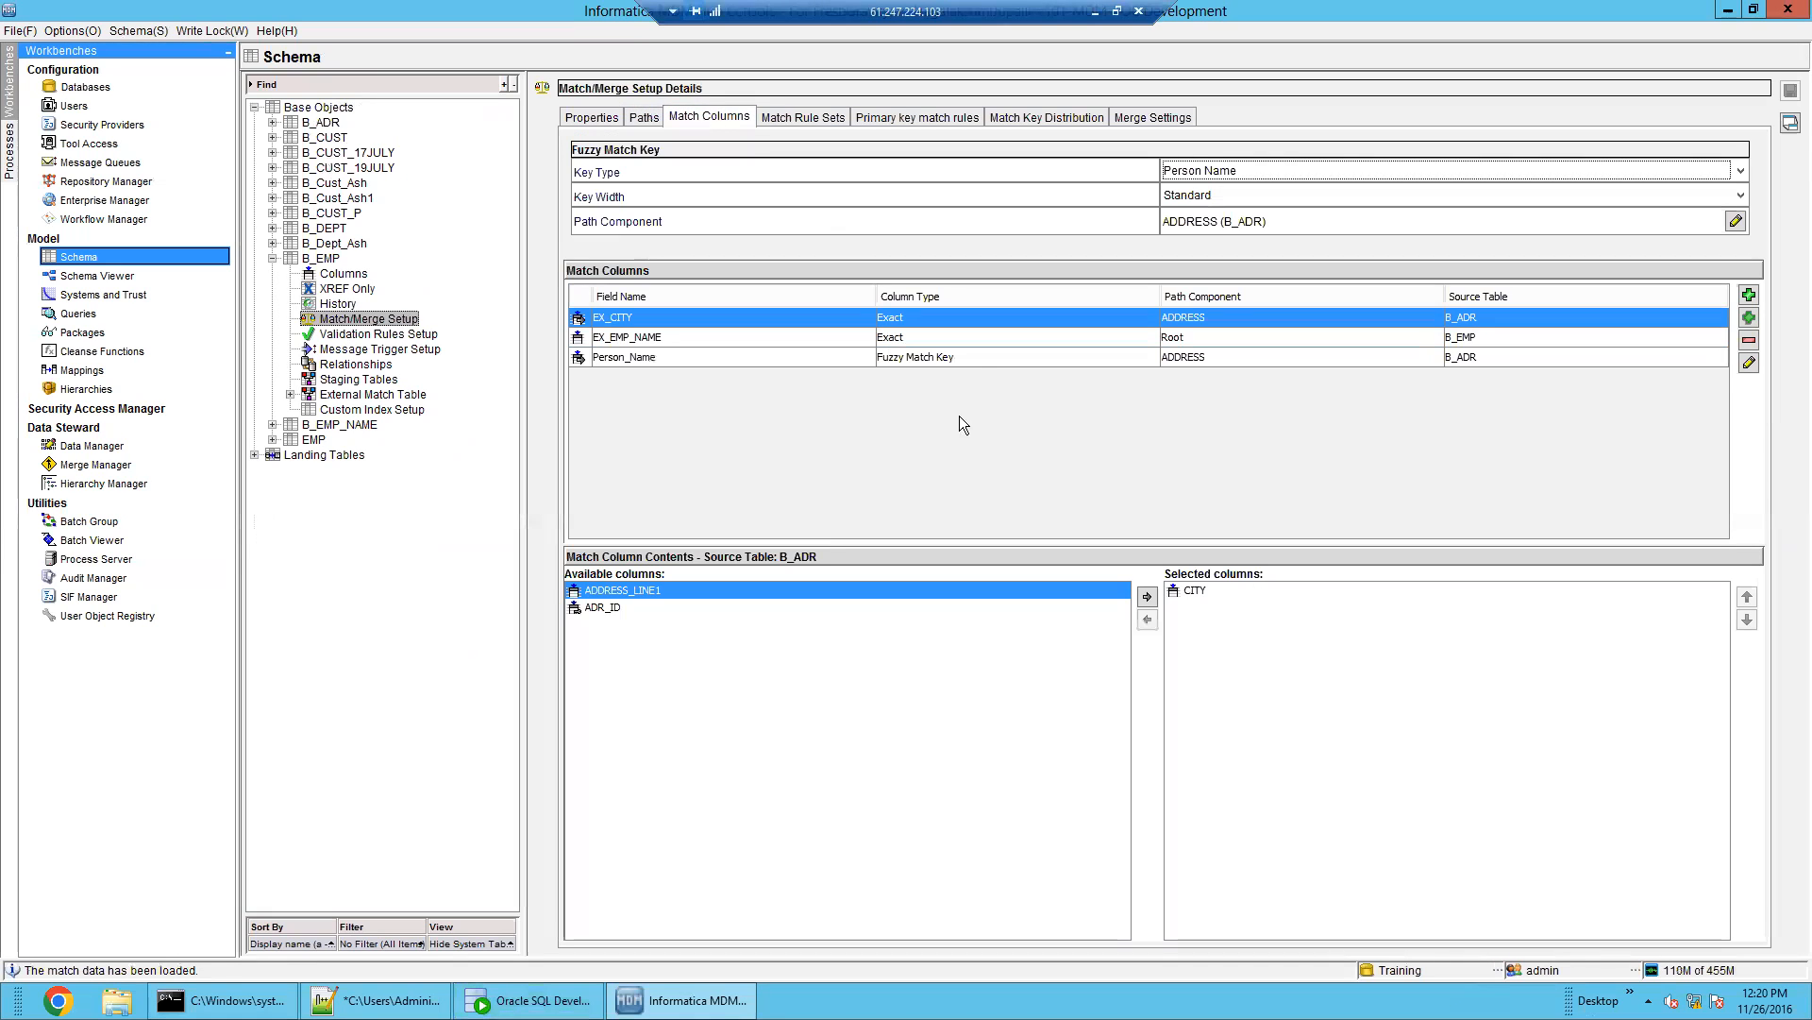
click(1015, 358)
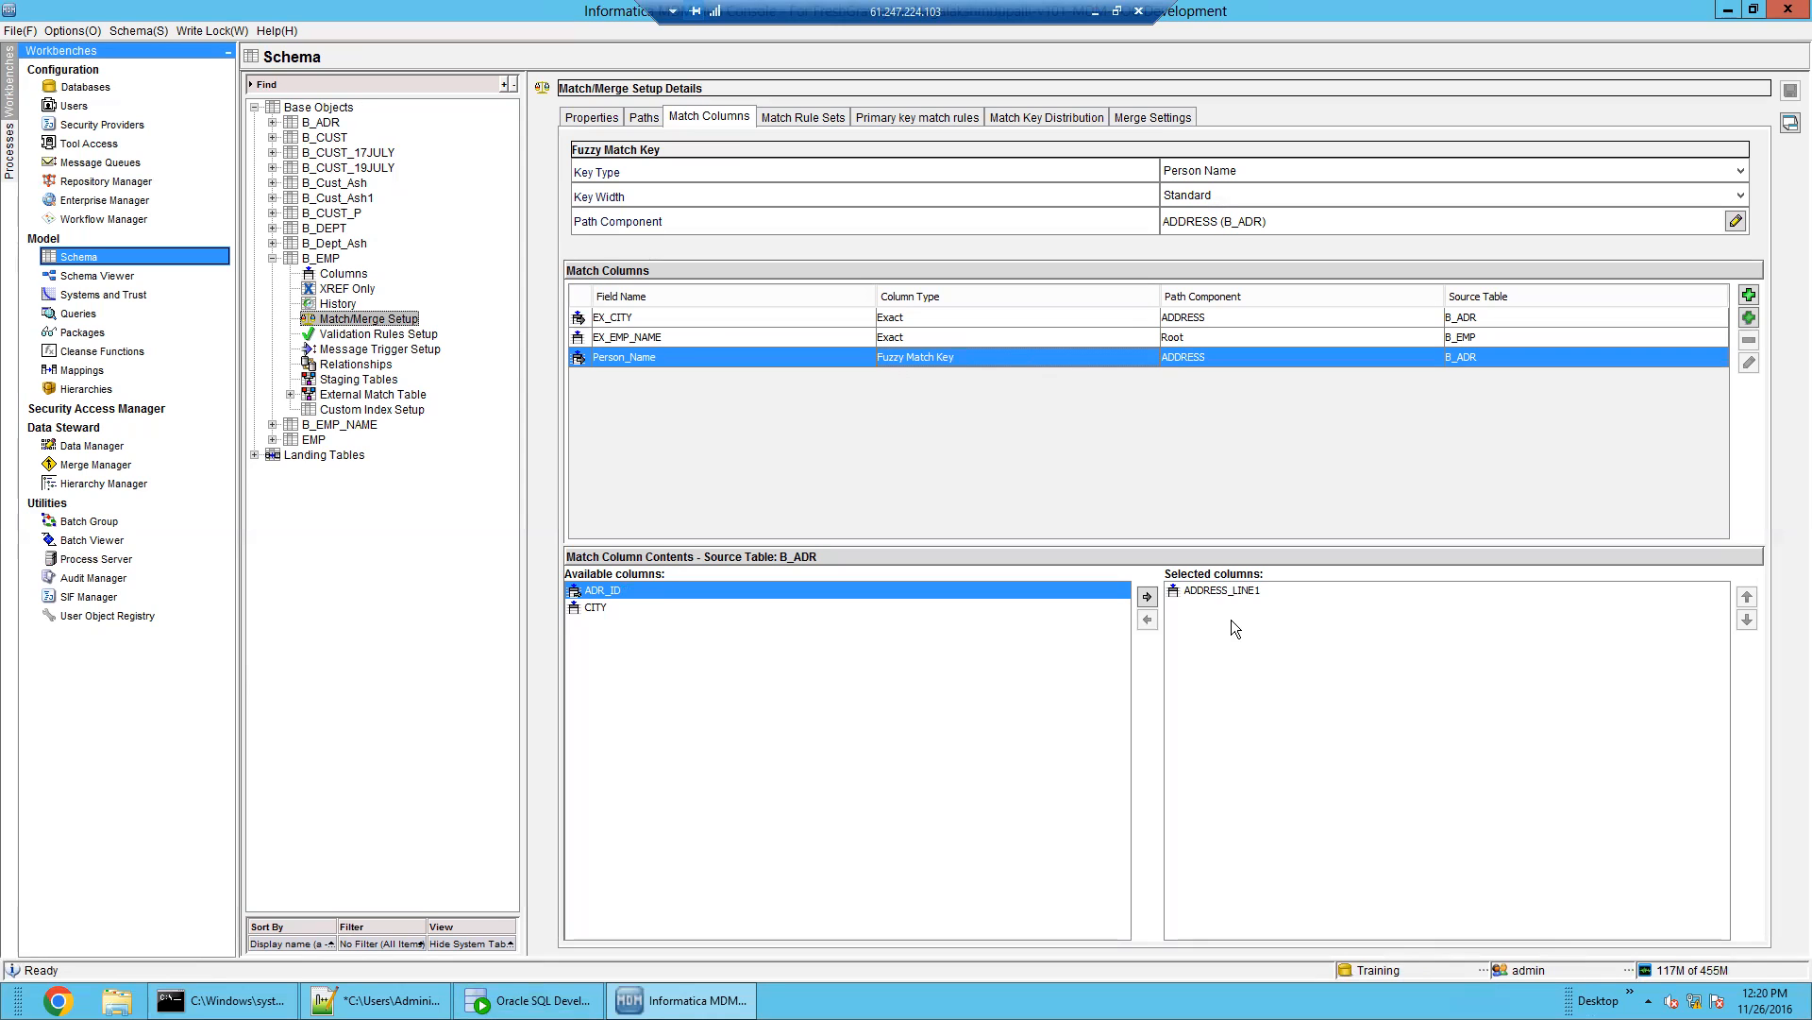
click(1235, 593)
click(746, 342)
click(744, 323)
click(749, 339)
click(755, 359)
click(838, 342)
click(839, 319)
click(840, 336)
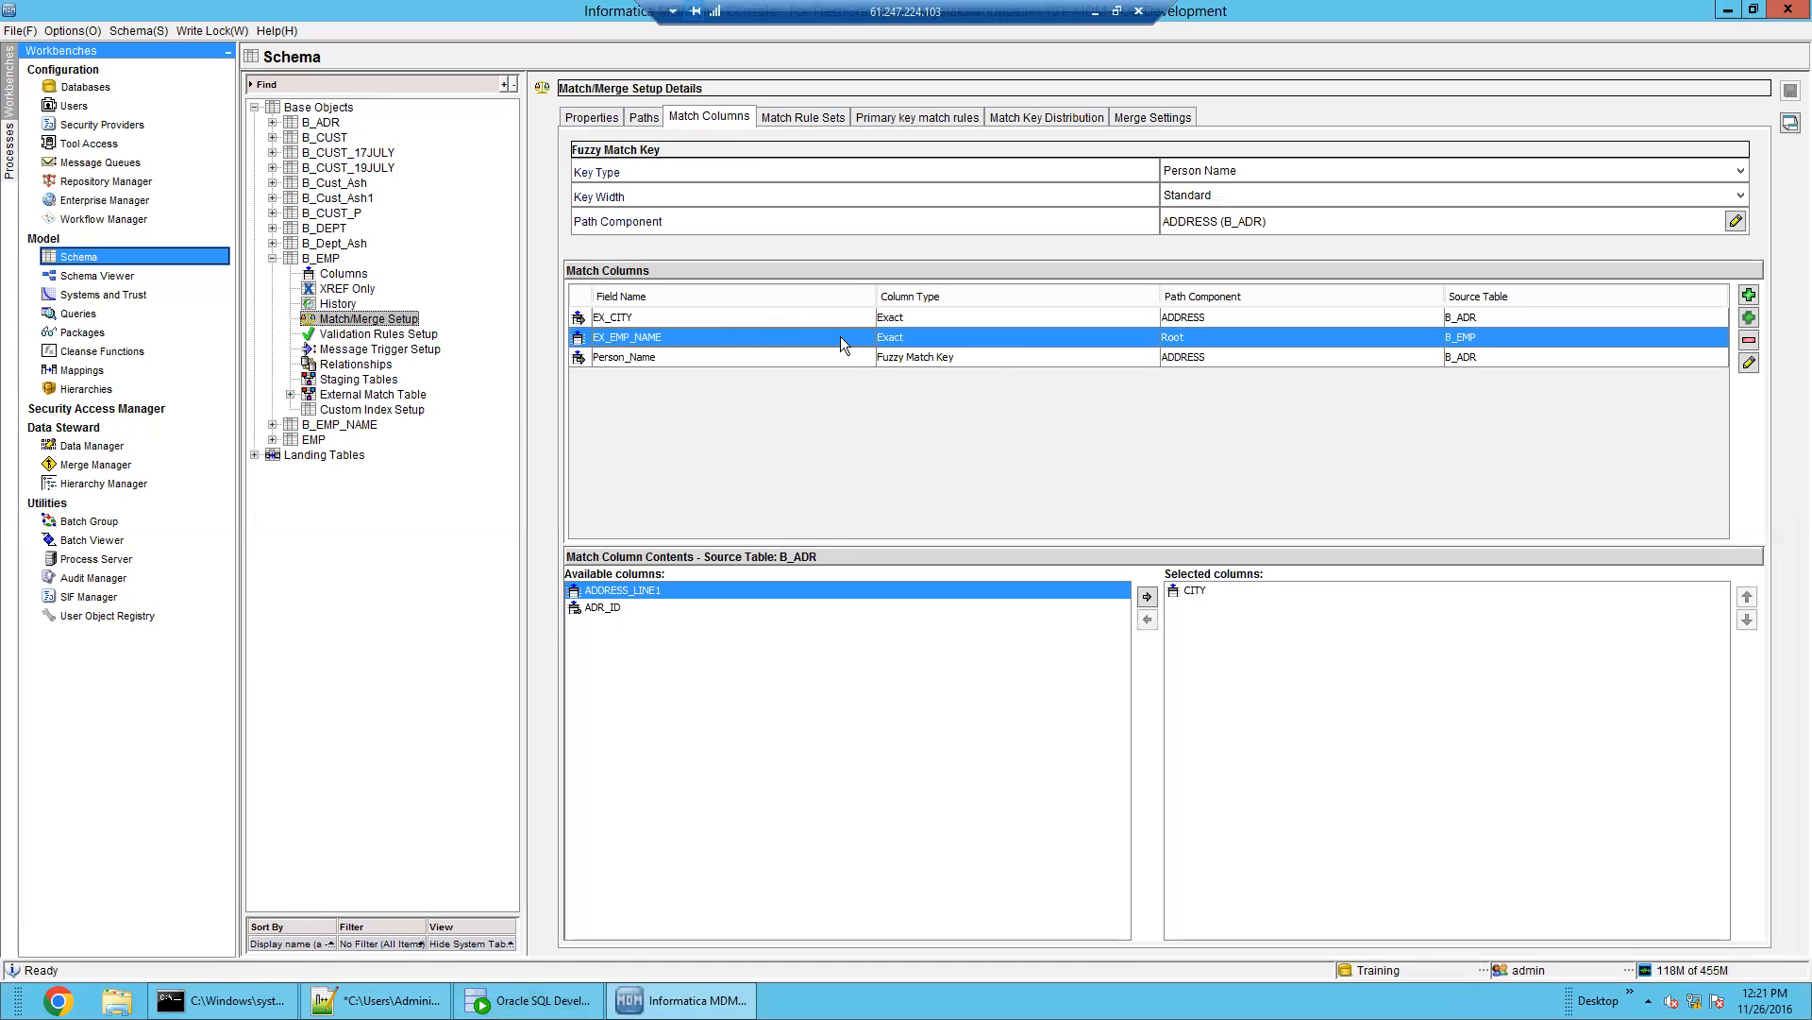
click(857, 358)
Compare the SSA_DATA tokens of C_B_EMP_STRP rows 1–14, then bring up the MDM notes file
click(529, 1000)
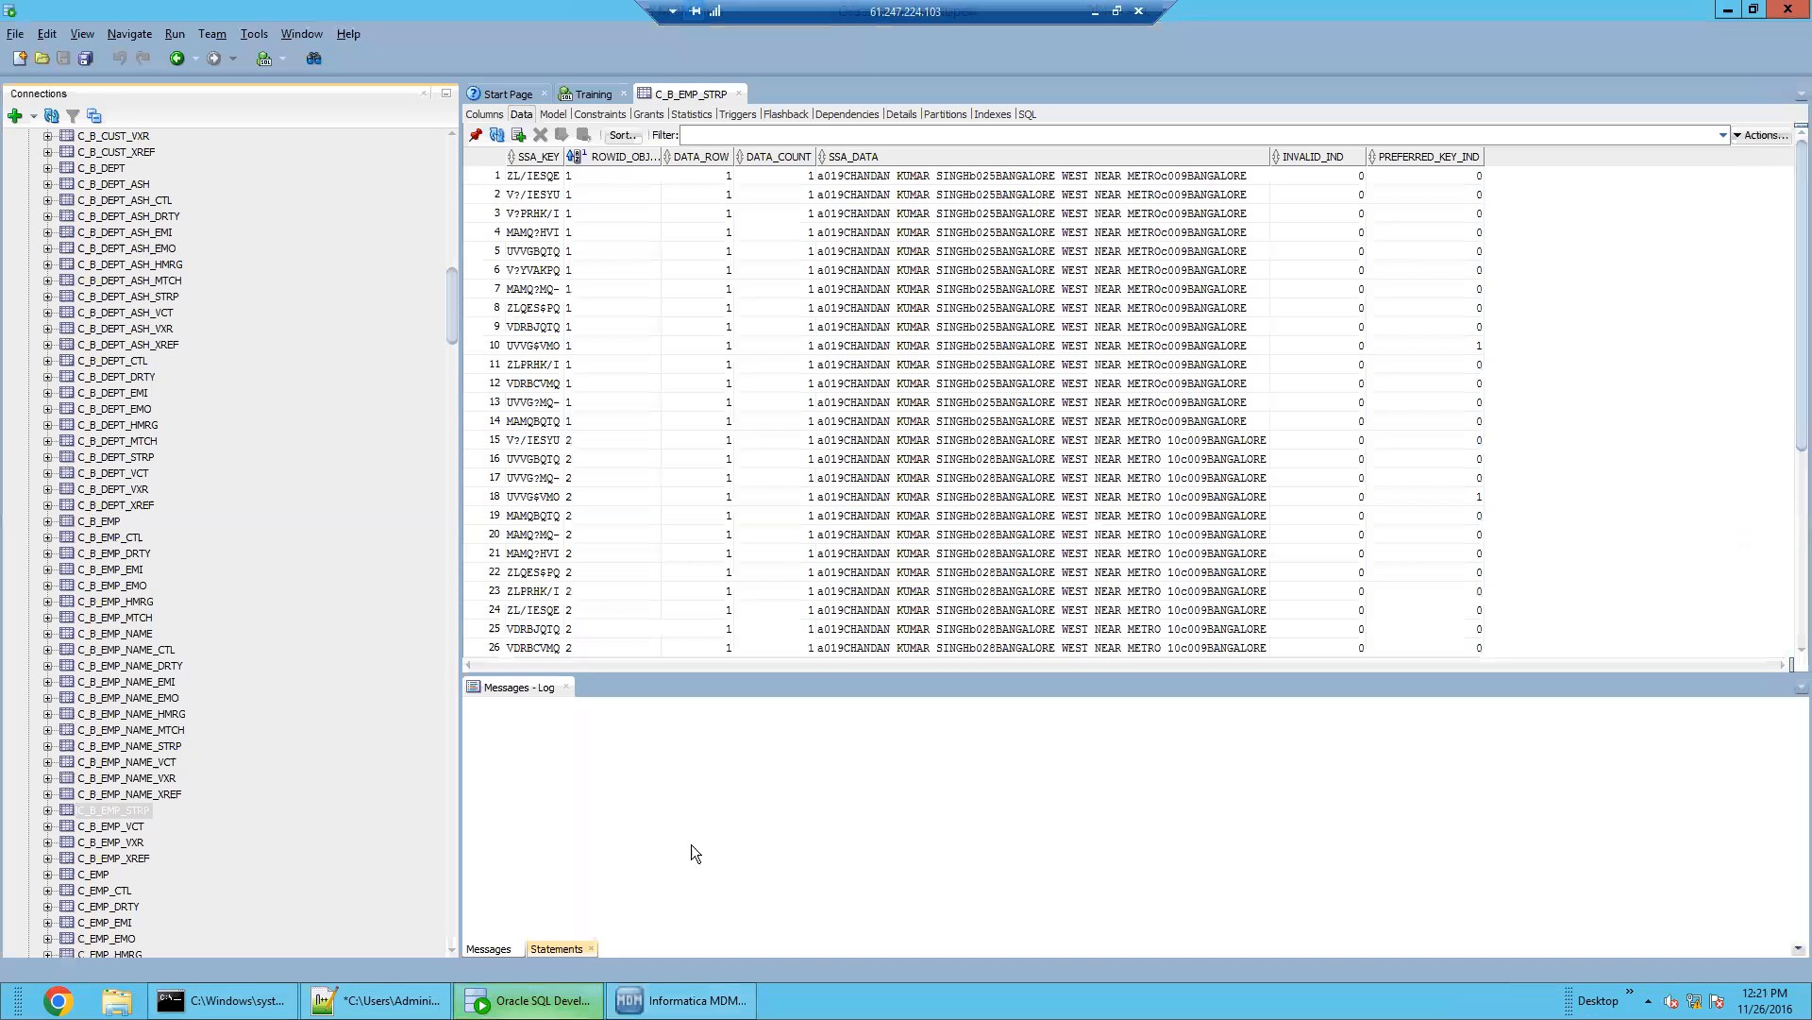
click(1008, 345)
drag(1055, 179, 1056, 382)
click(1039, 332)
click(895, 177)
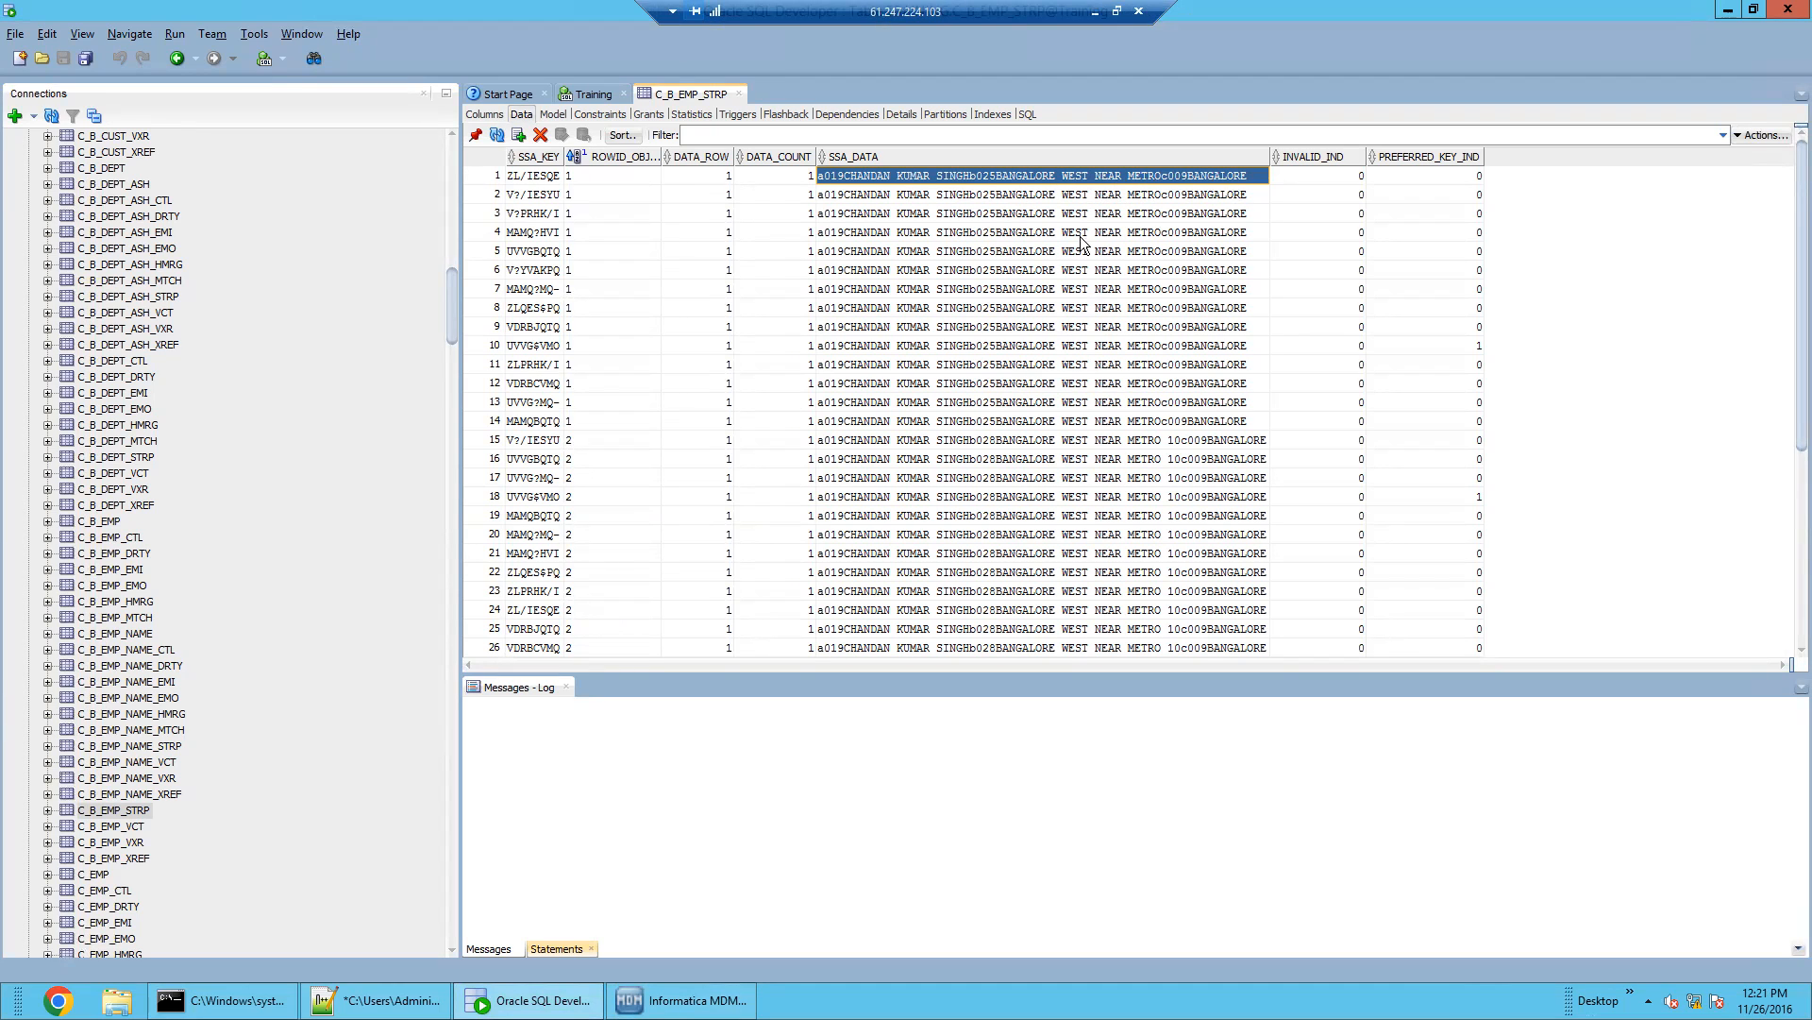
click(978, 383)
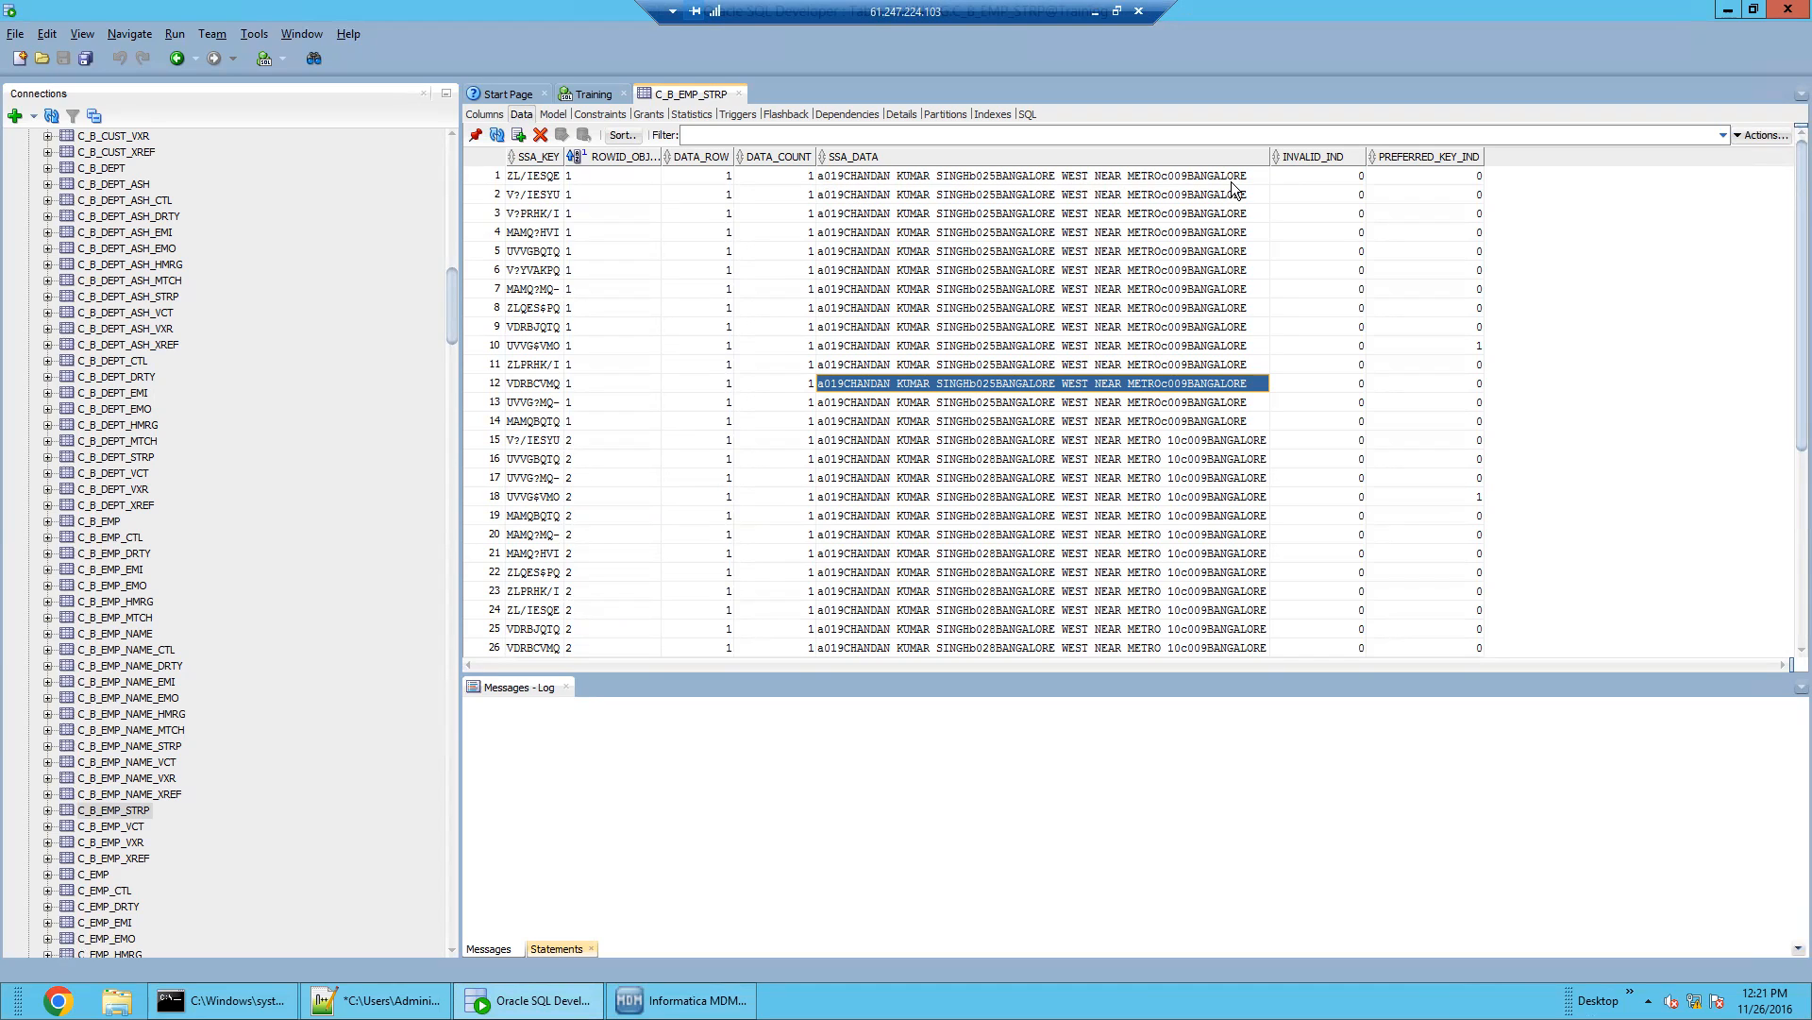
drag(1166, 177, 1159, 423)
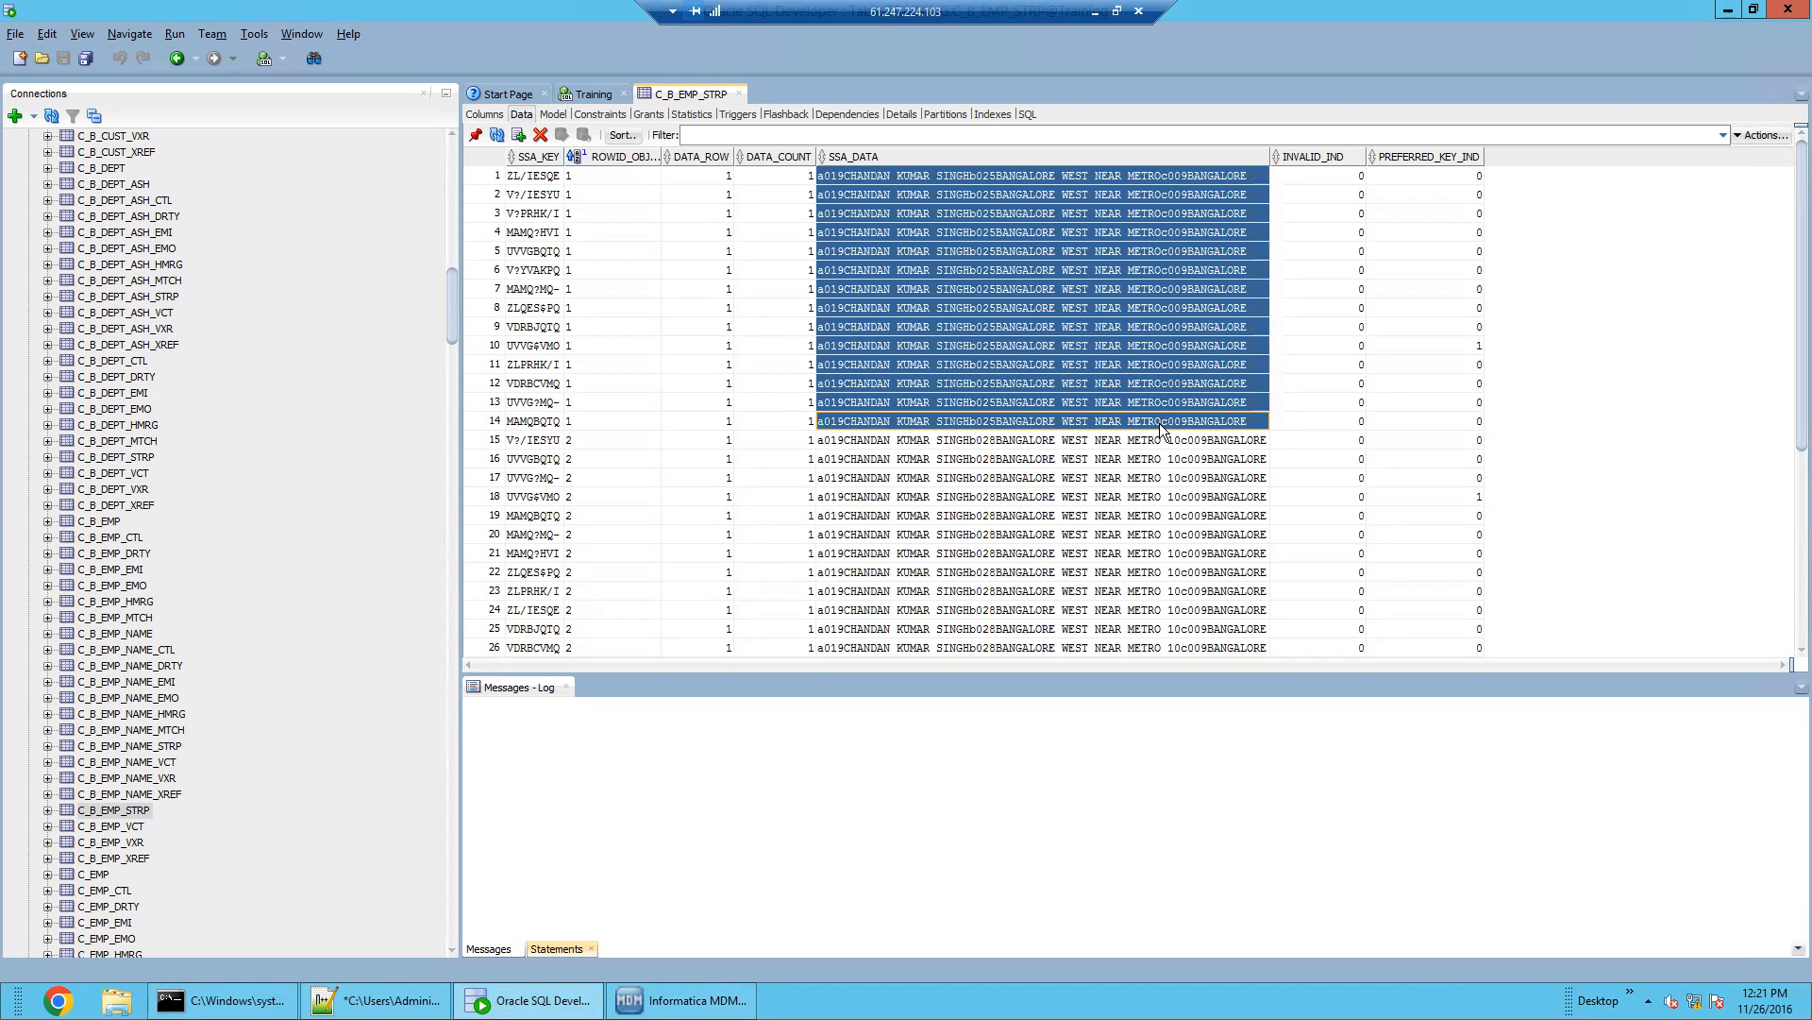
click(681, 1000)
click(378, 1000)
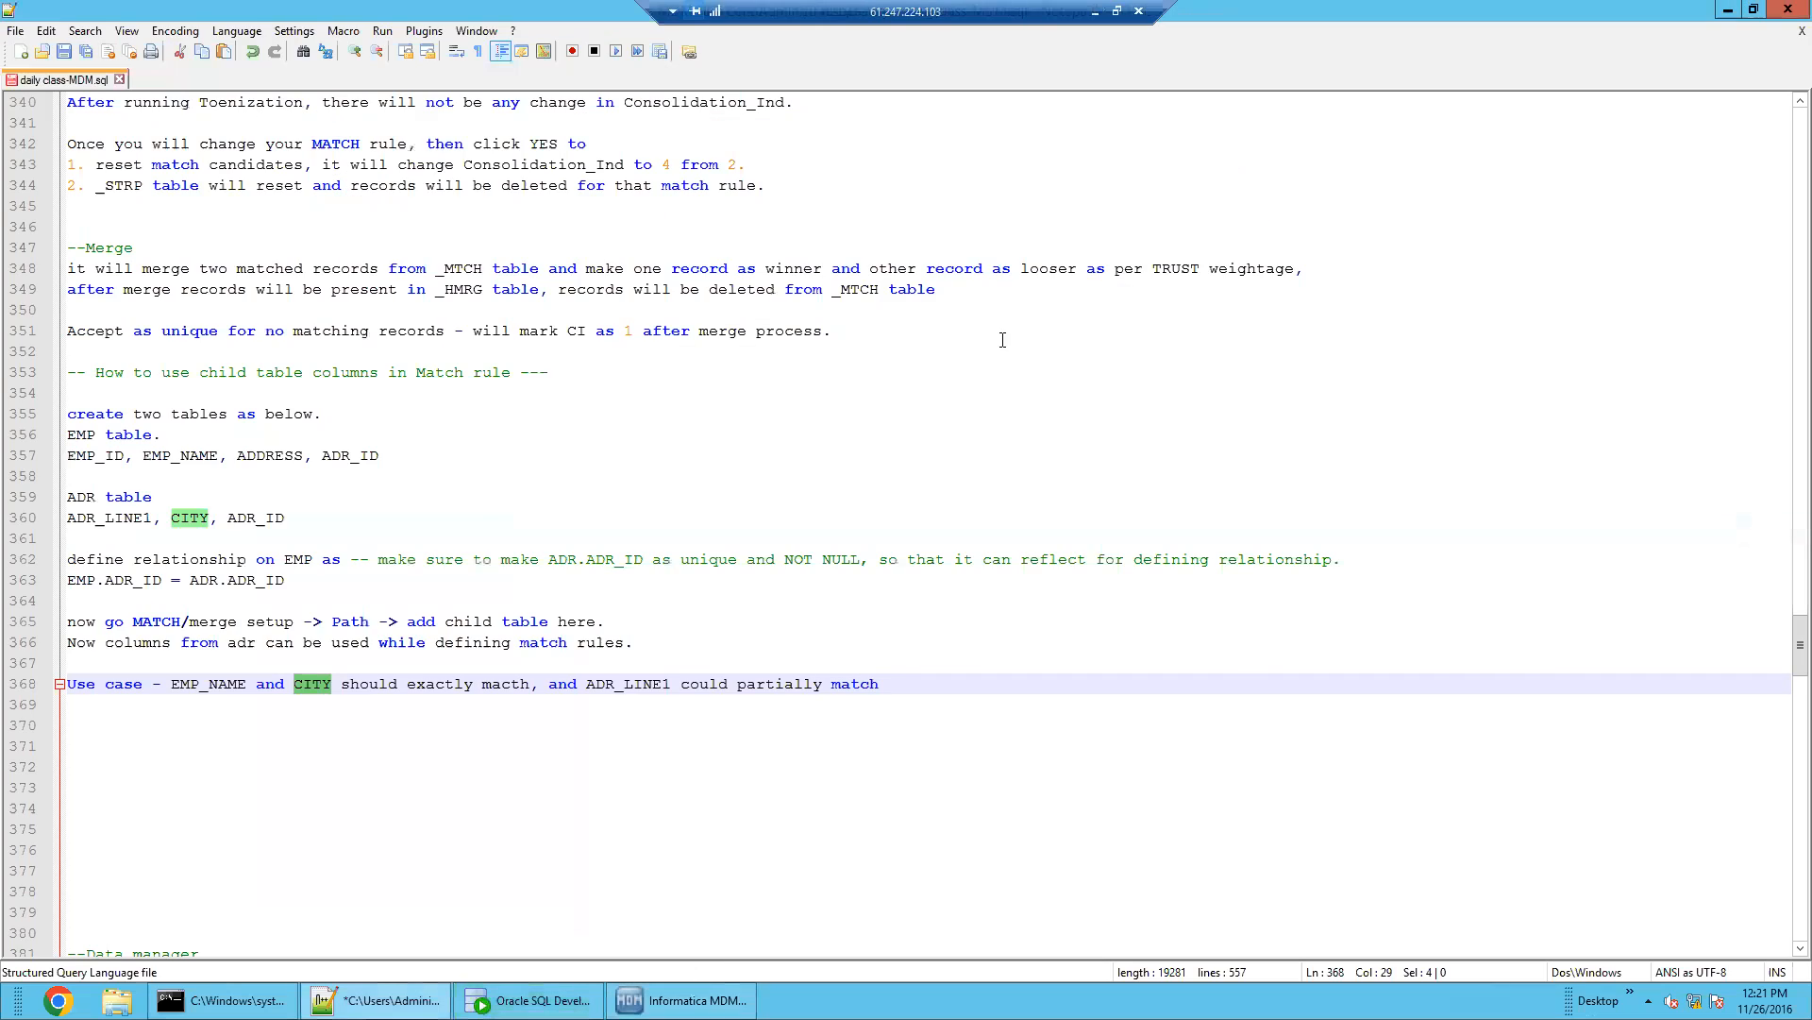
Open MRS_EMP's fuzzy match rule to review its Person Name purpose and Typical match level
click(681, 1000)
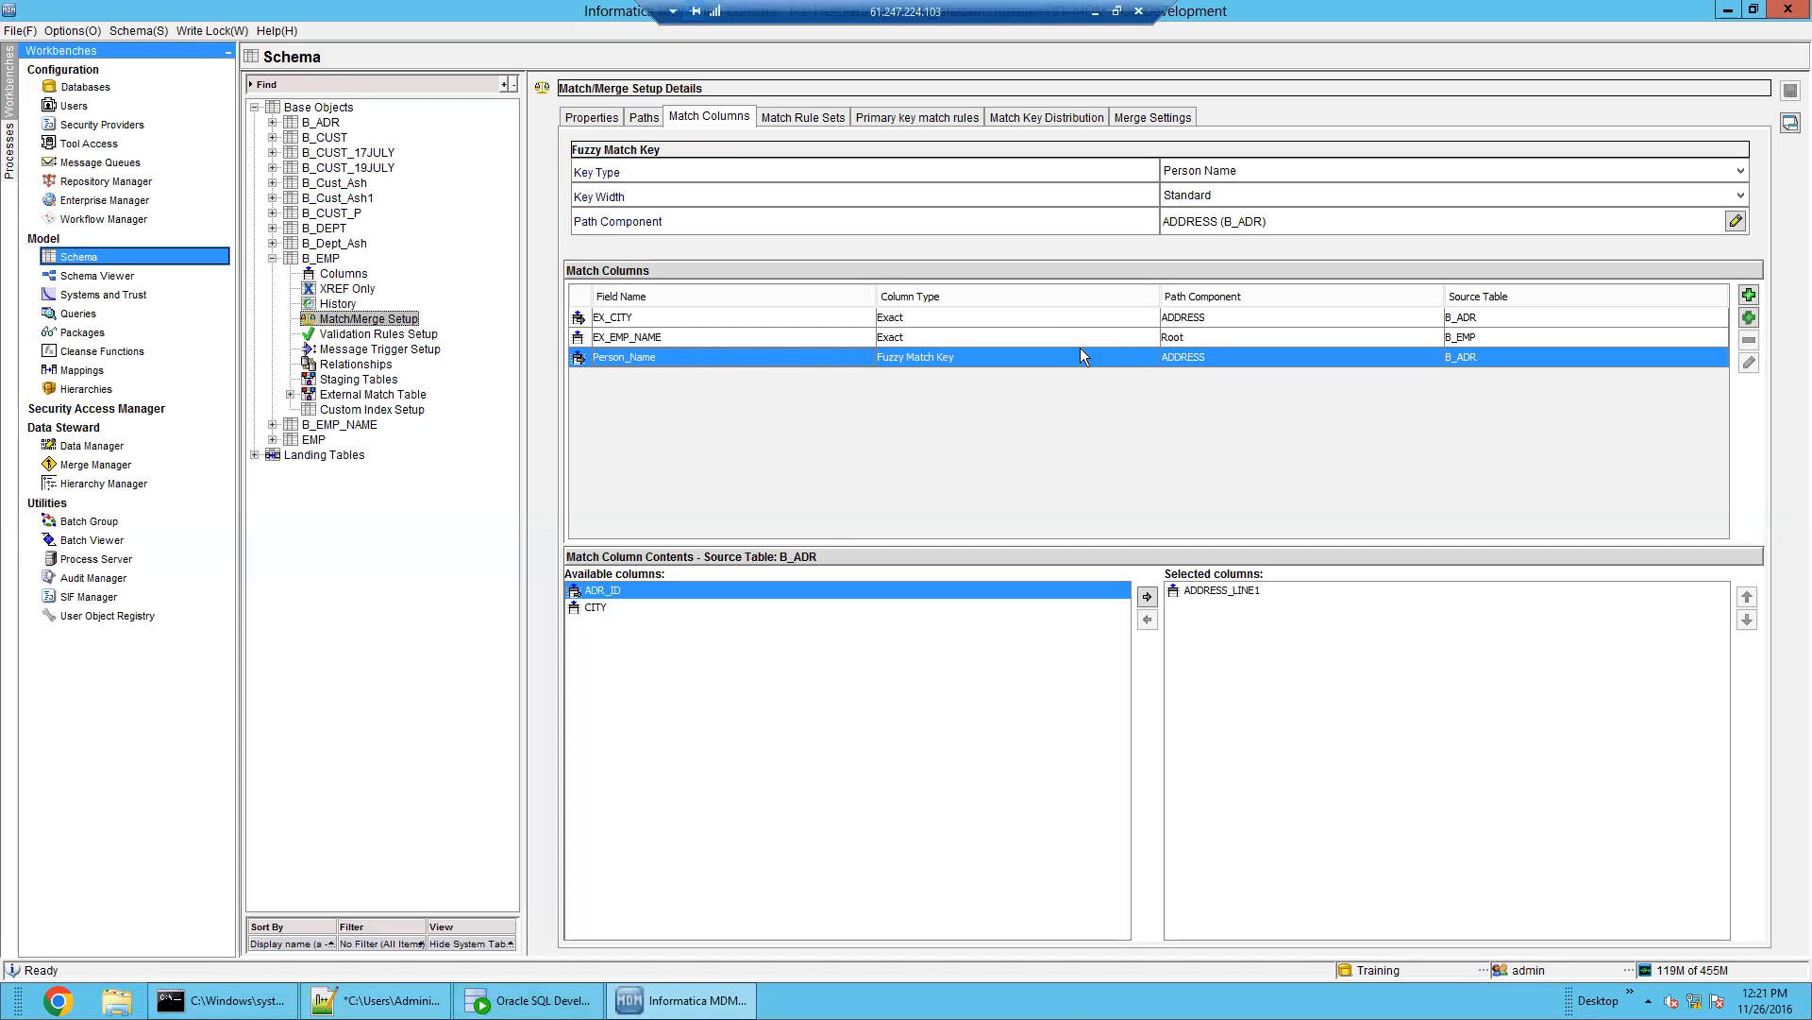
click(827, 117)
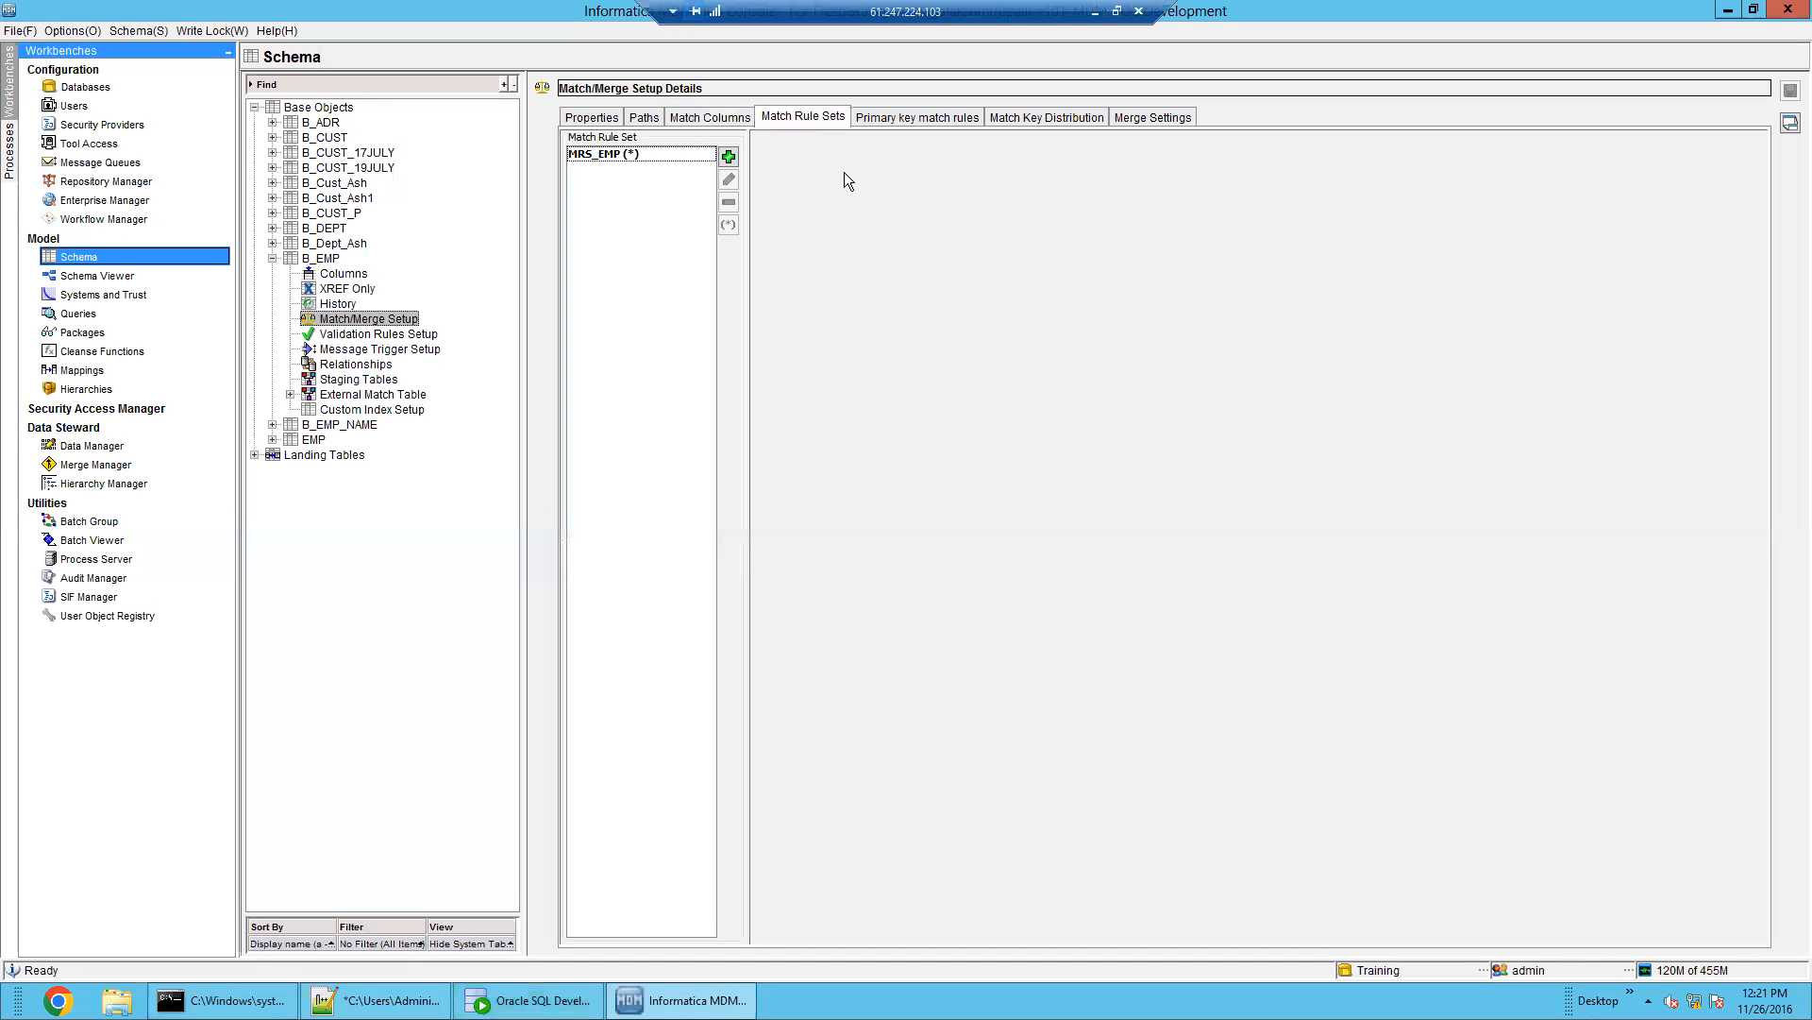
click(634, 156)
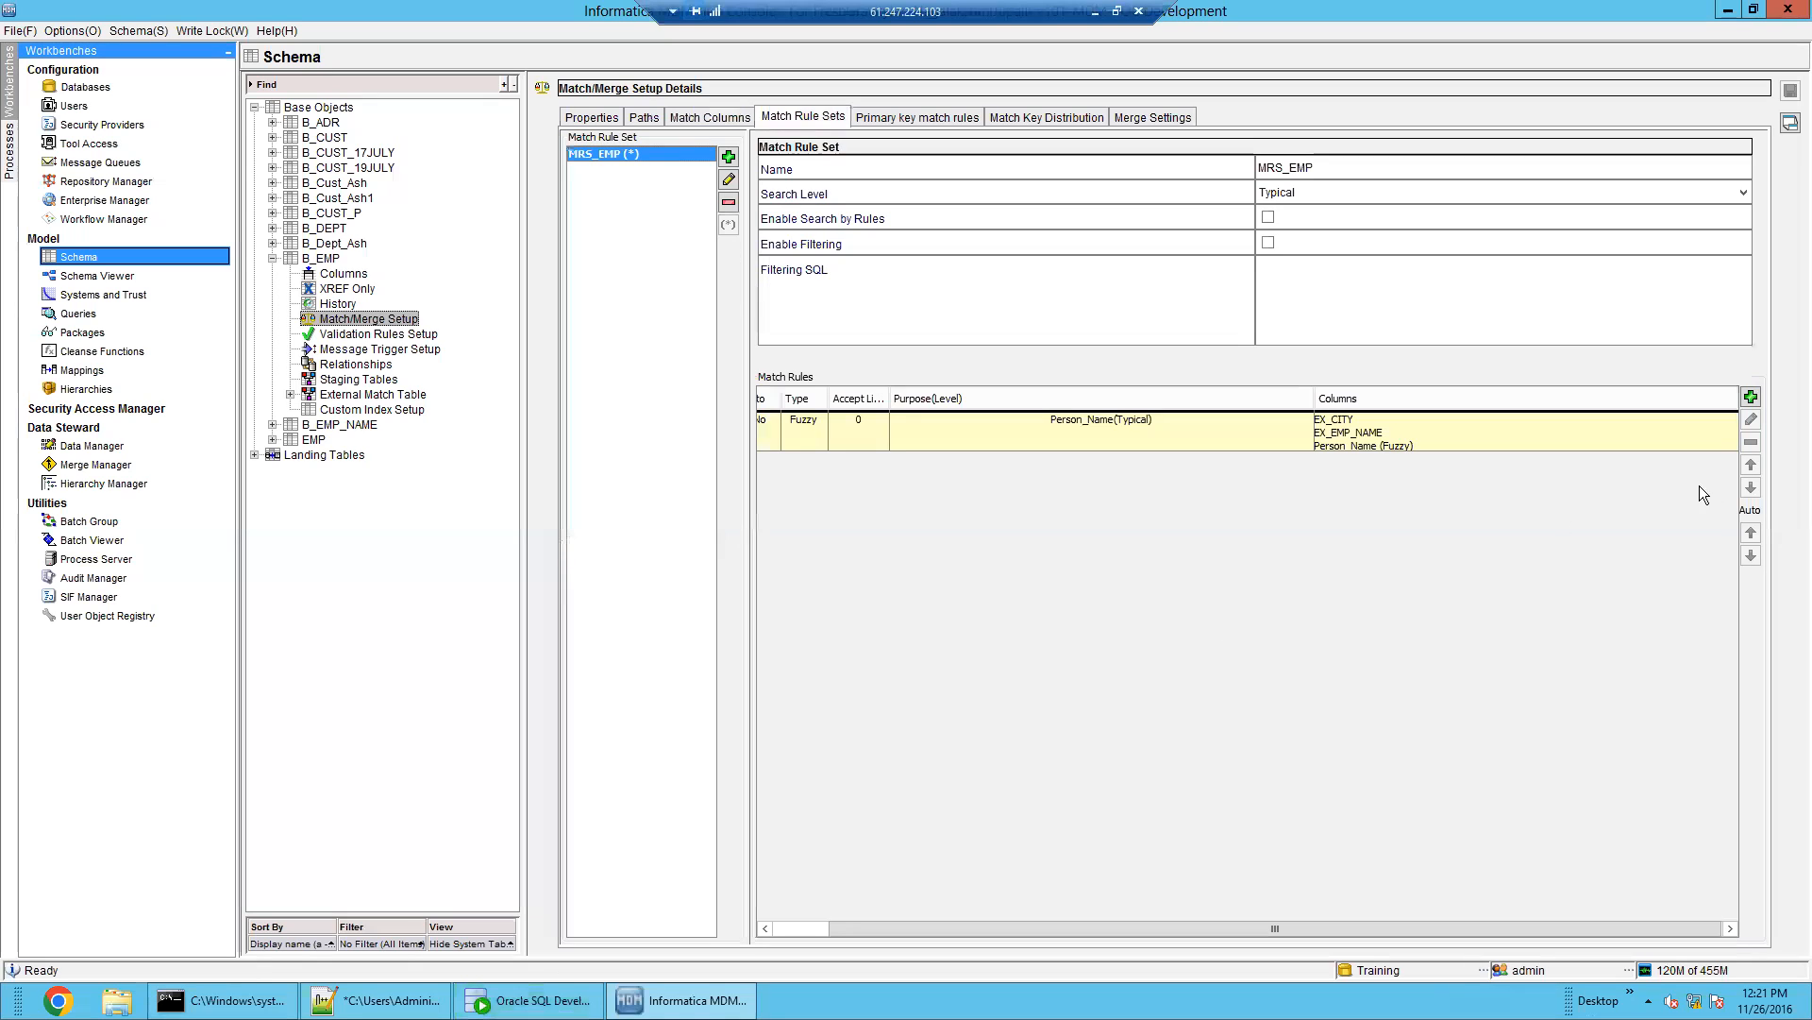
double_click(1731, 442)
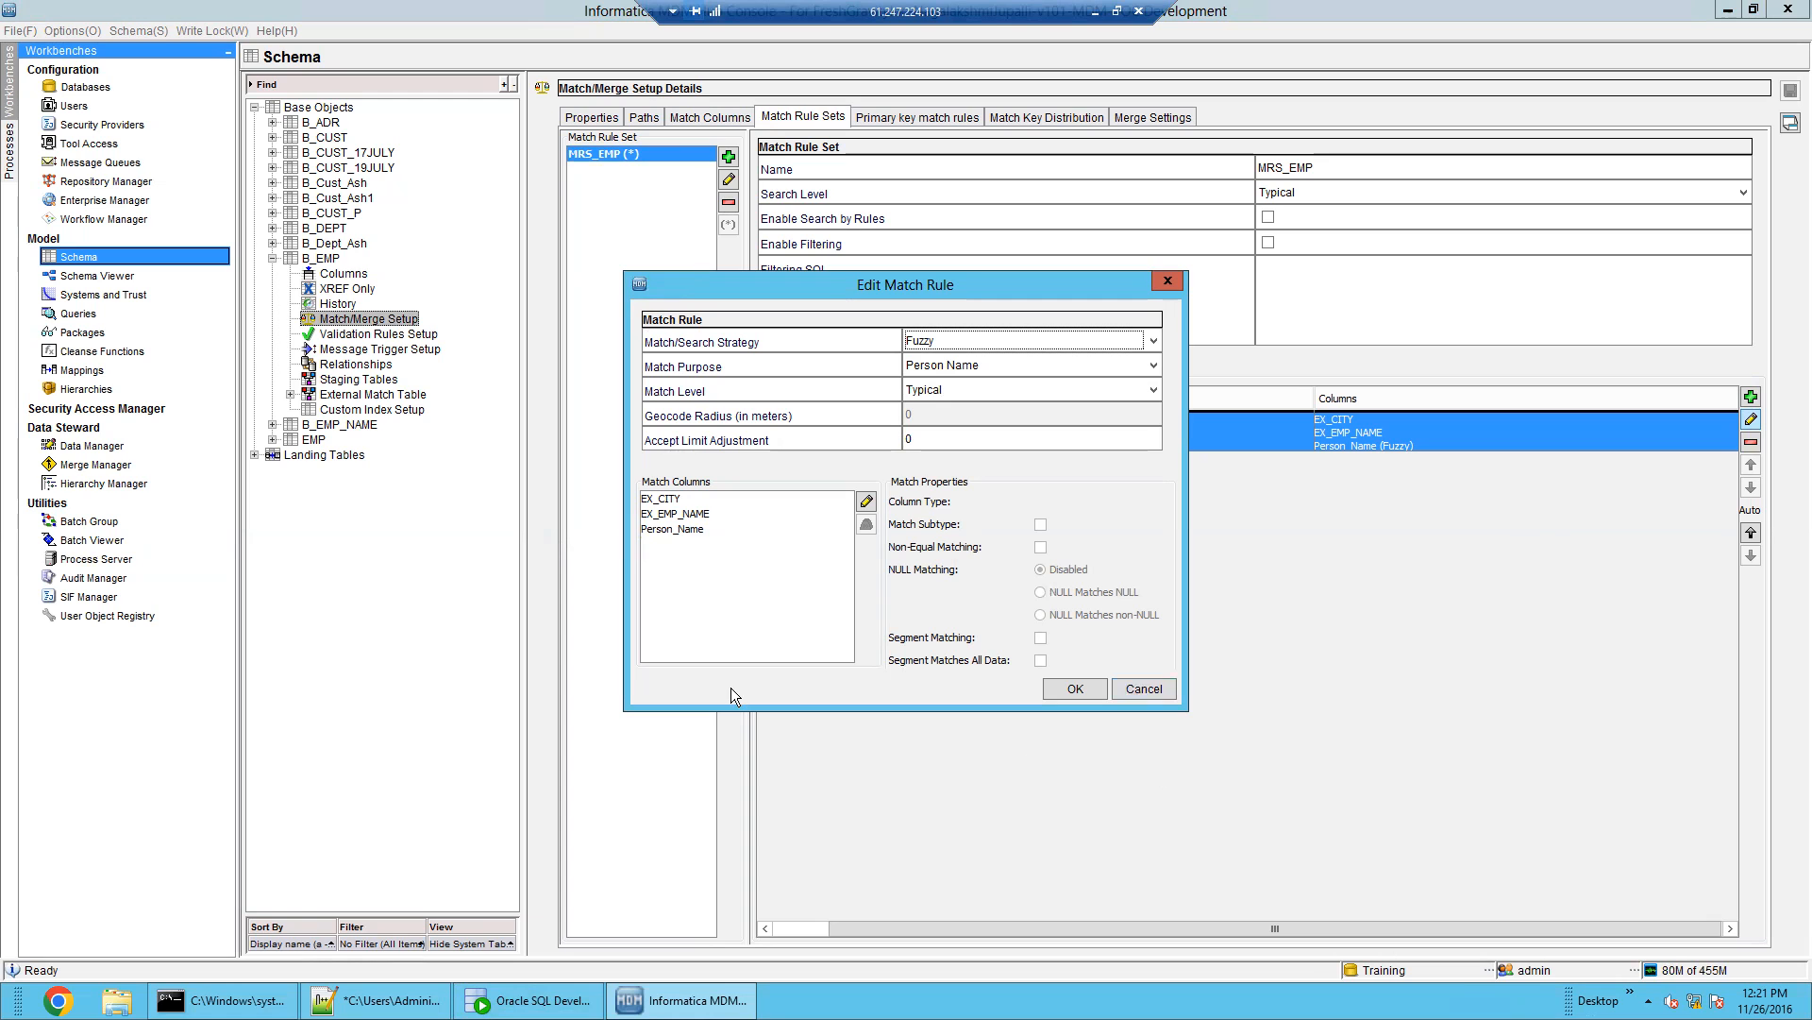
click(528, 1000)
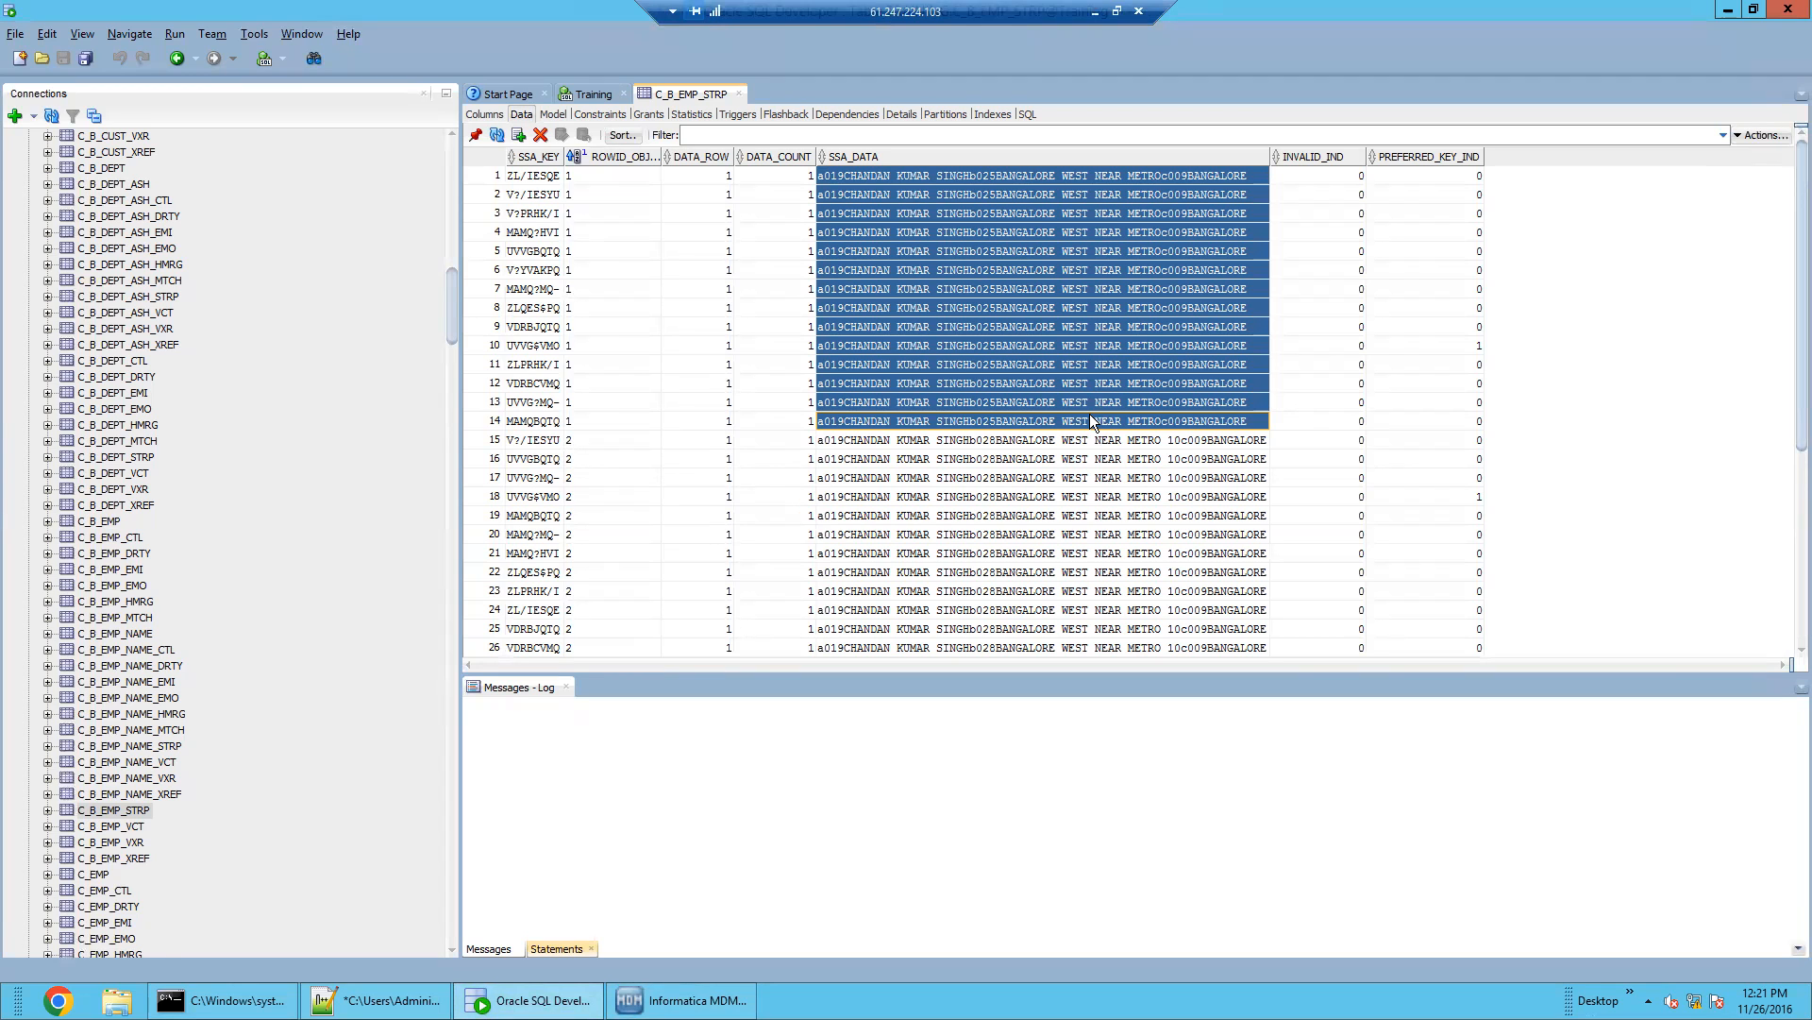
Compare the SSA_DATA match keys of C_B_EMP_STRP rows 17–28
scroll(1091, 416, down, 3)
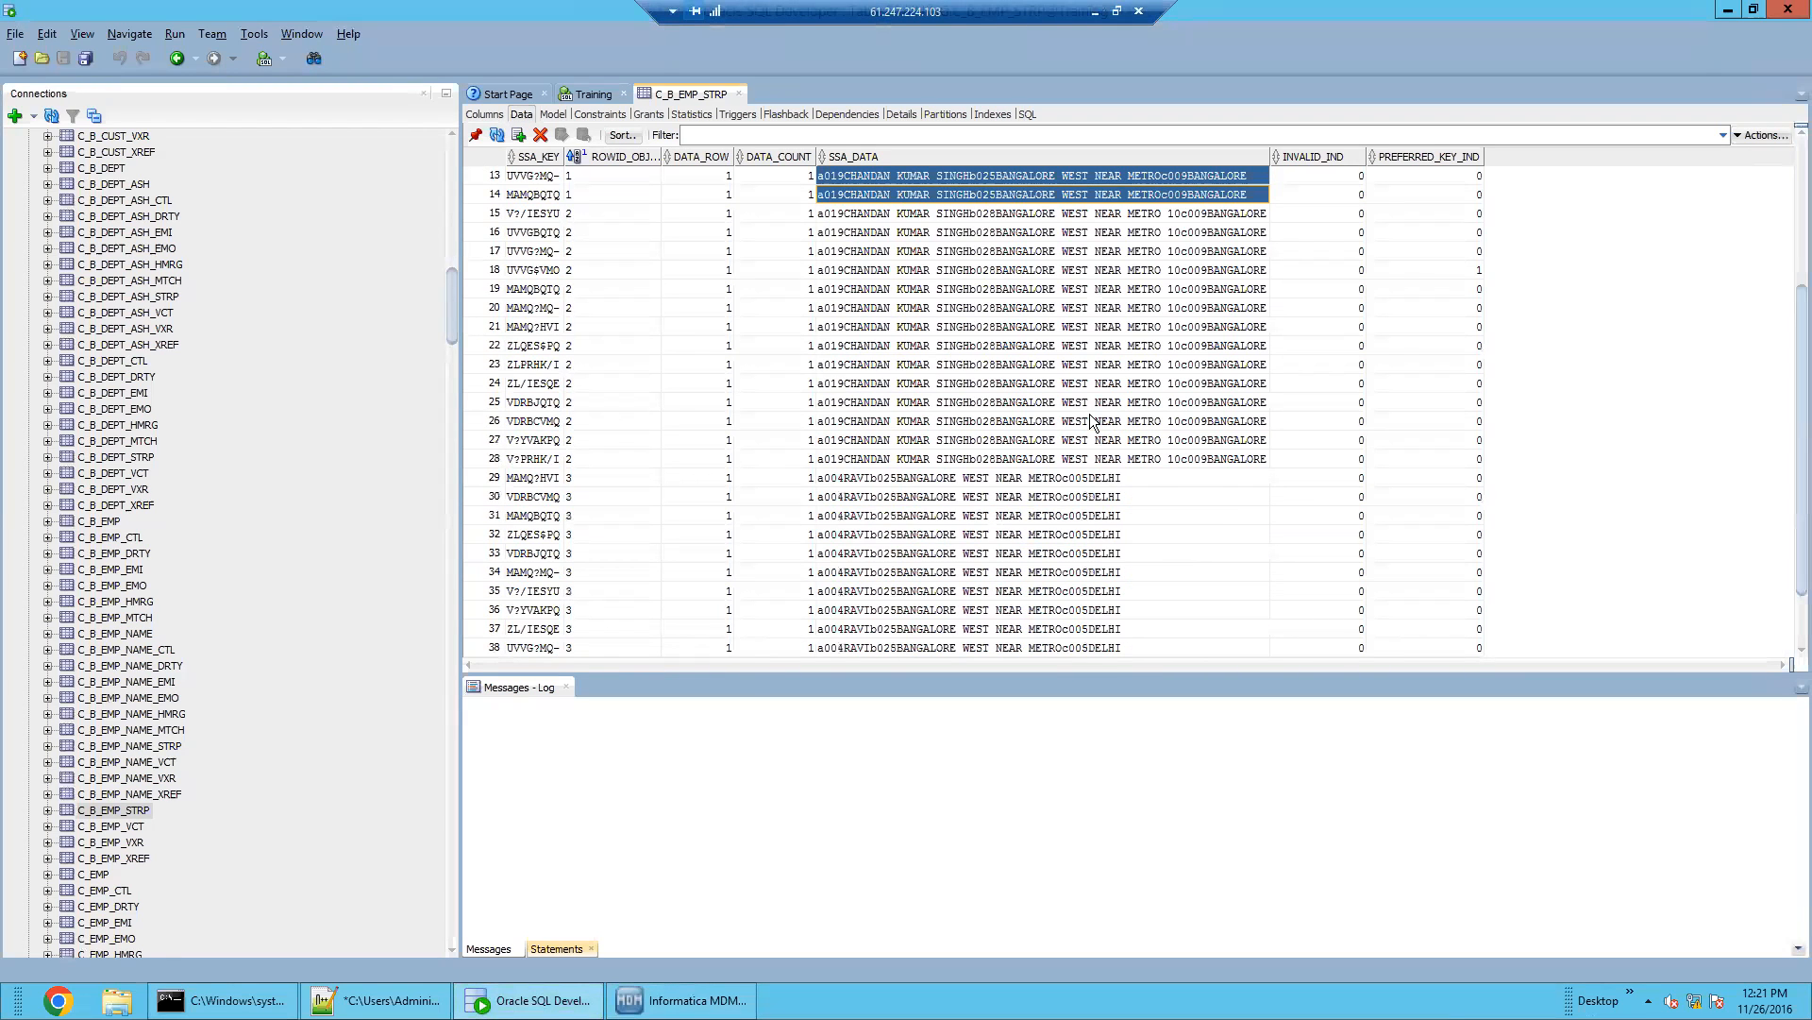
click(682, 999)
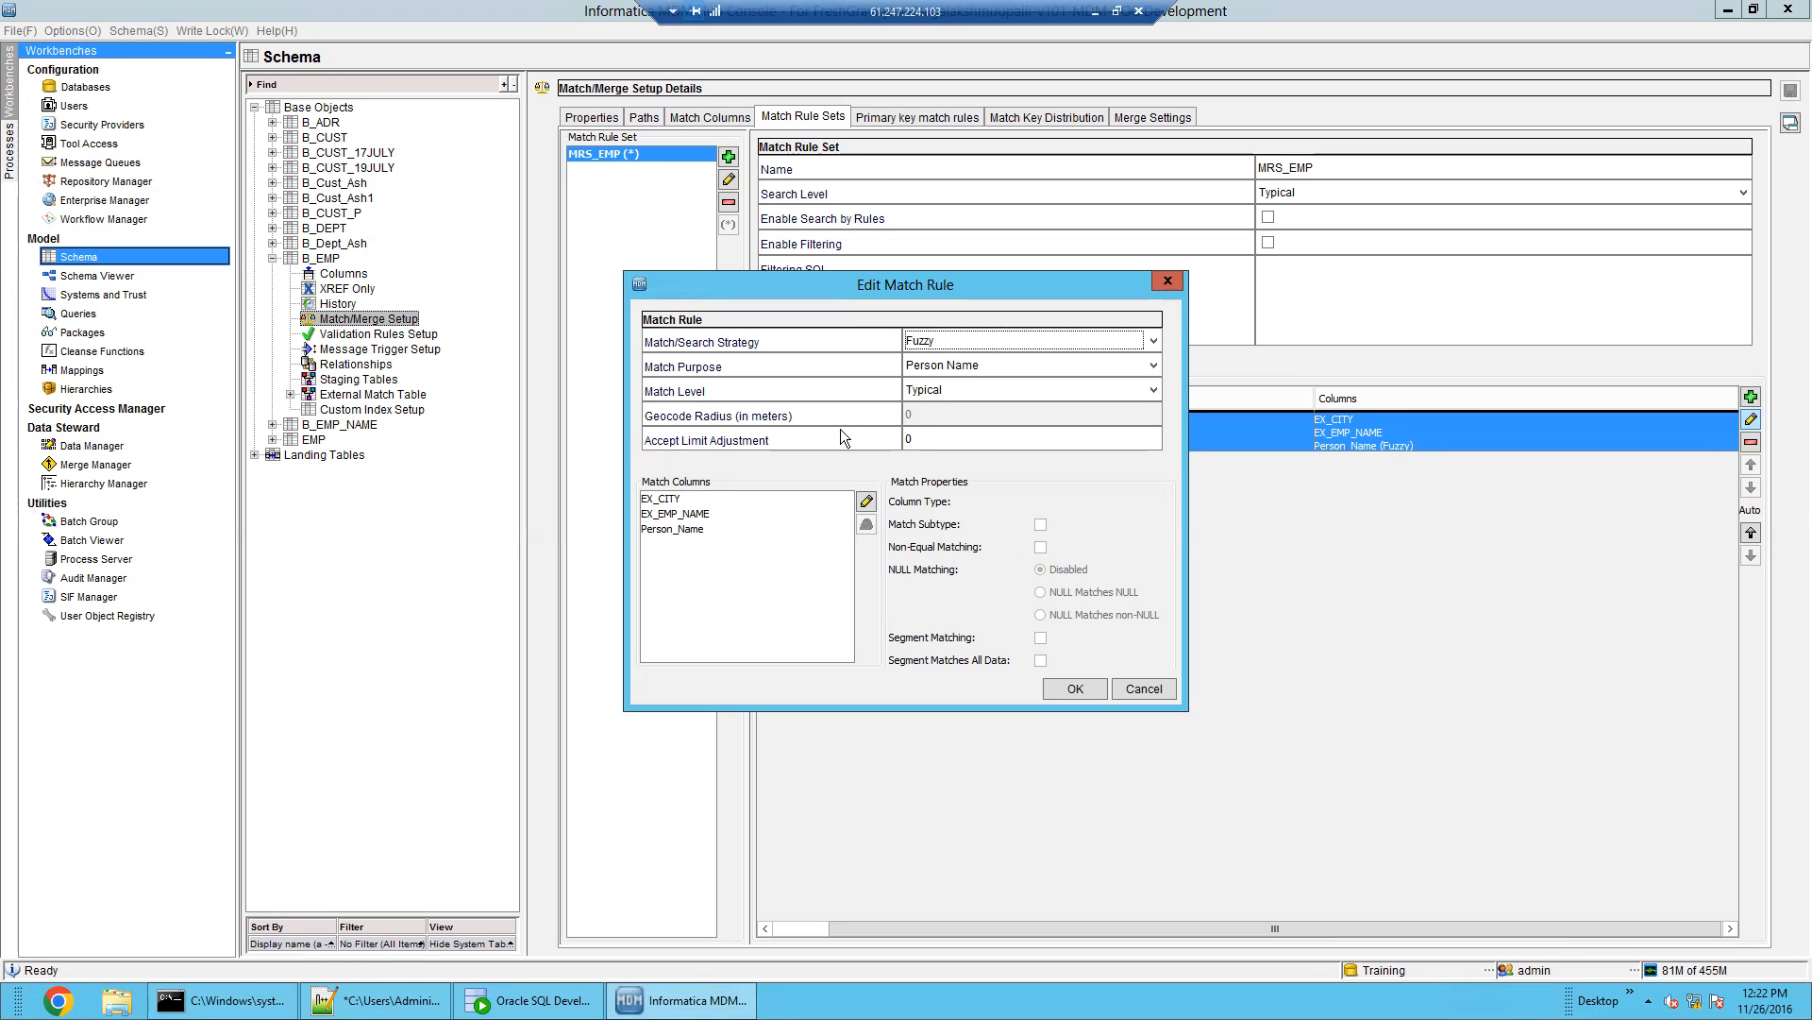
click(528, 1000)
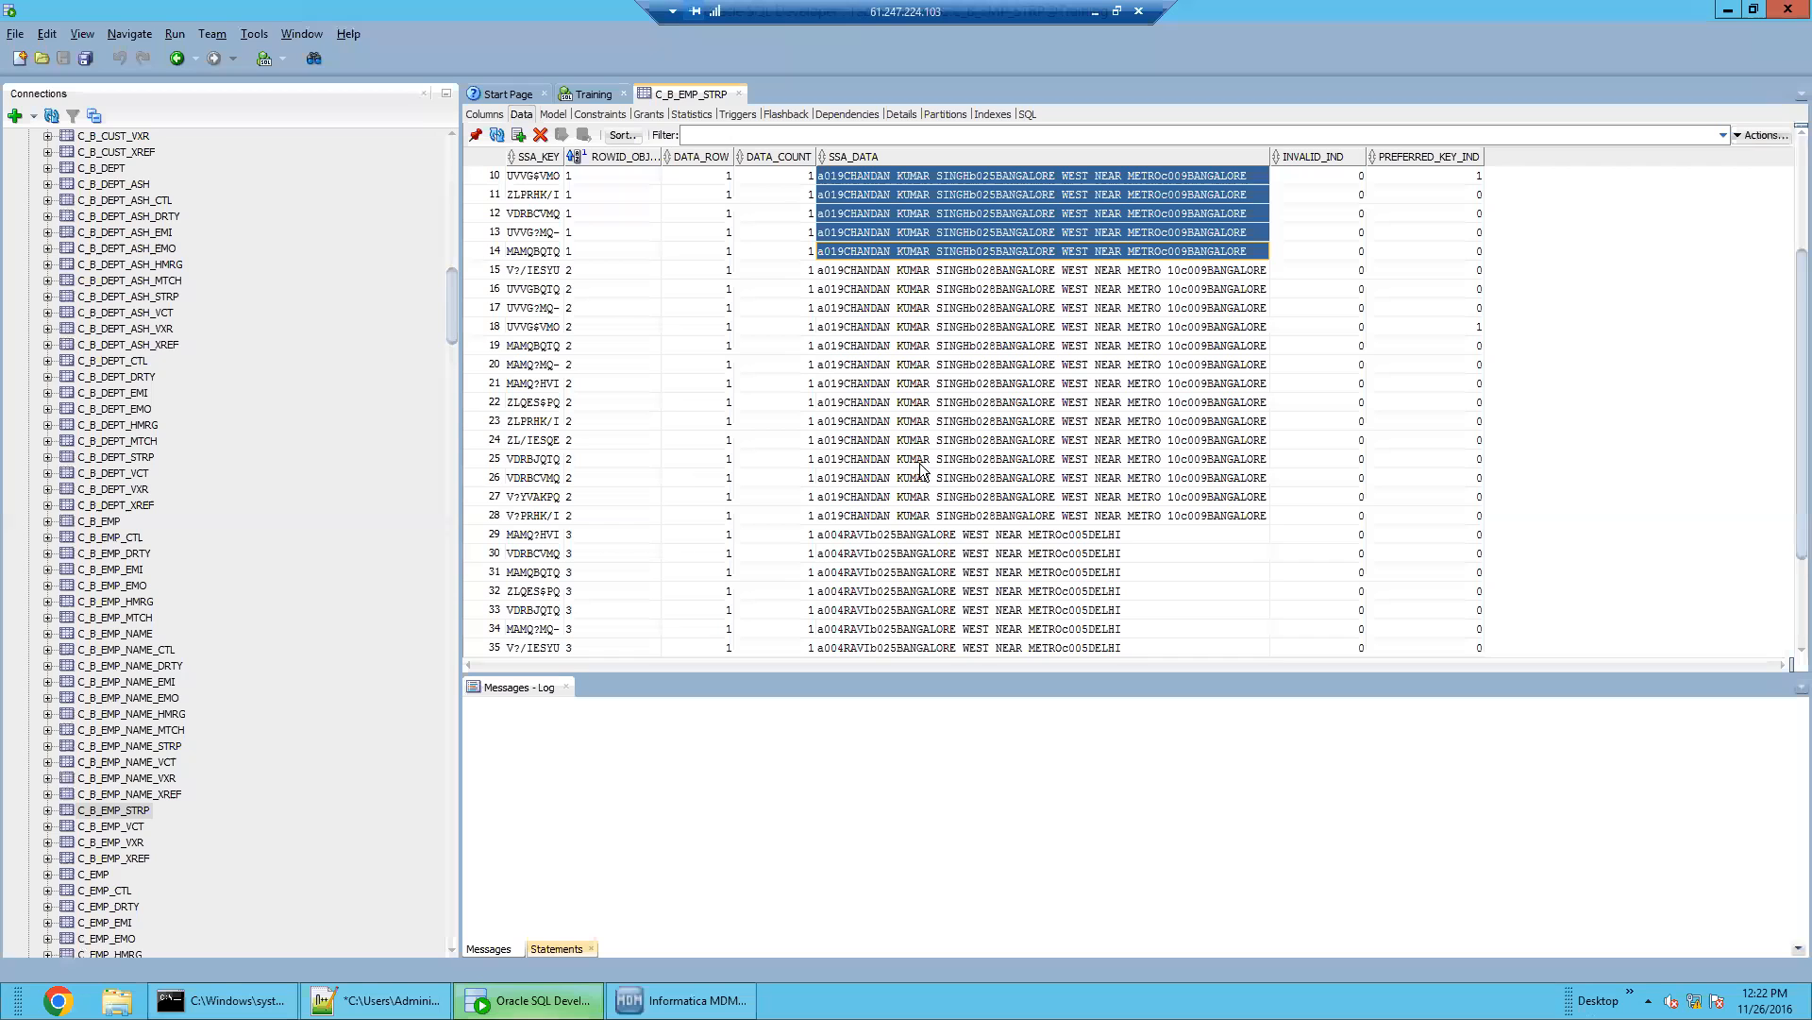
drag(1125, 523, 1163, 178)
scroll(1136, 383, up, 3)
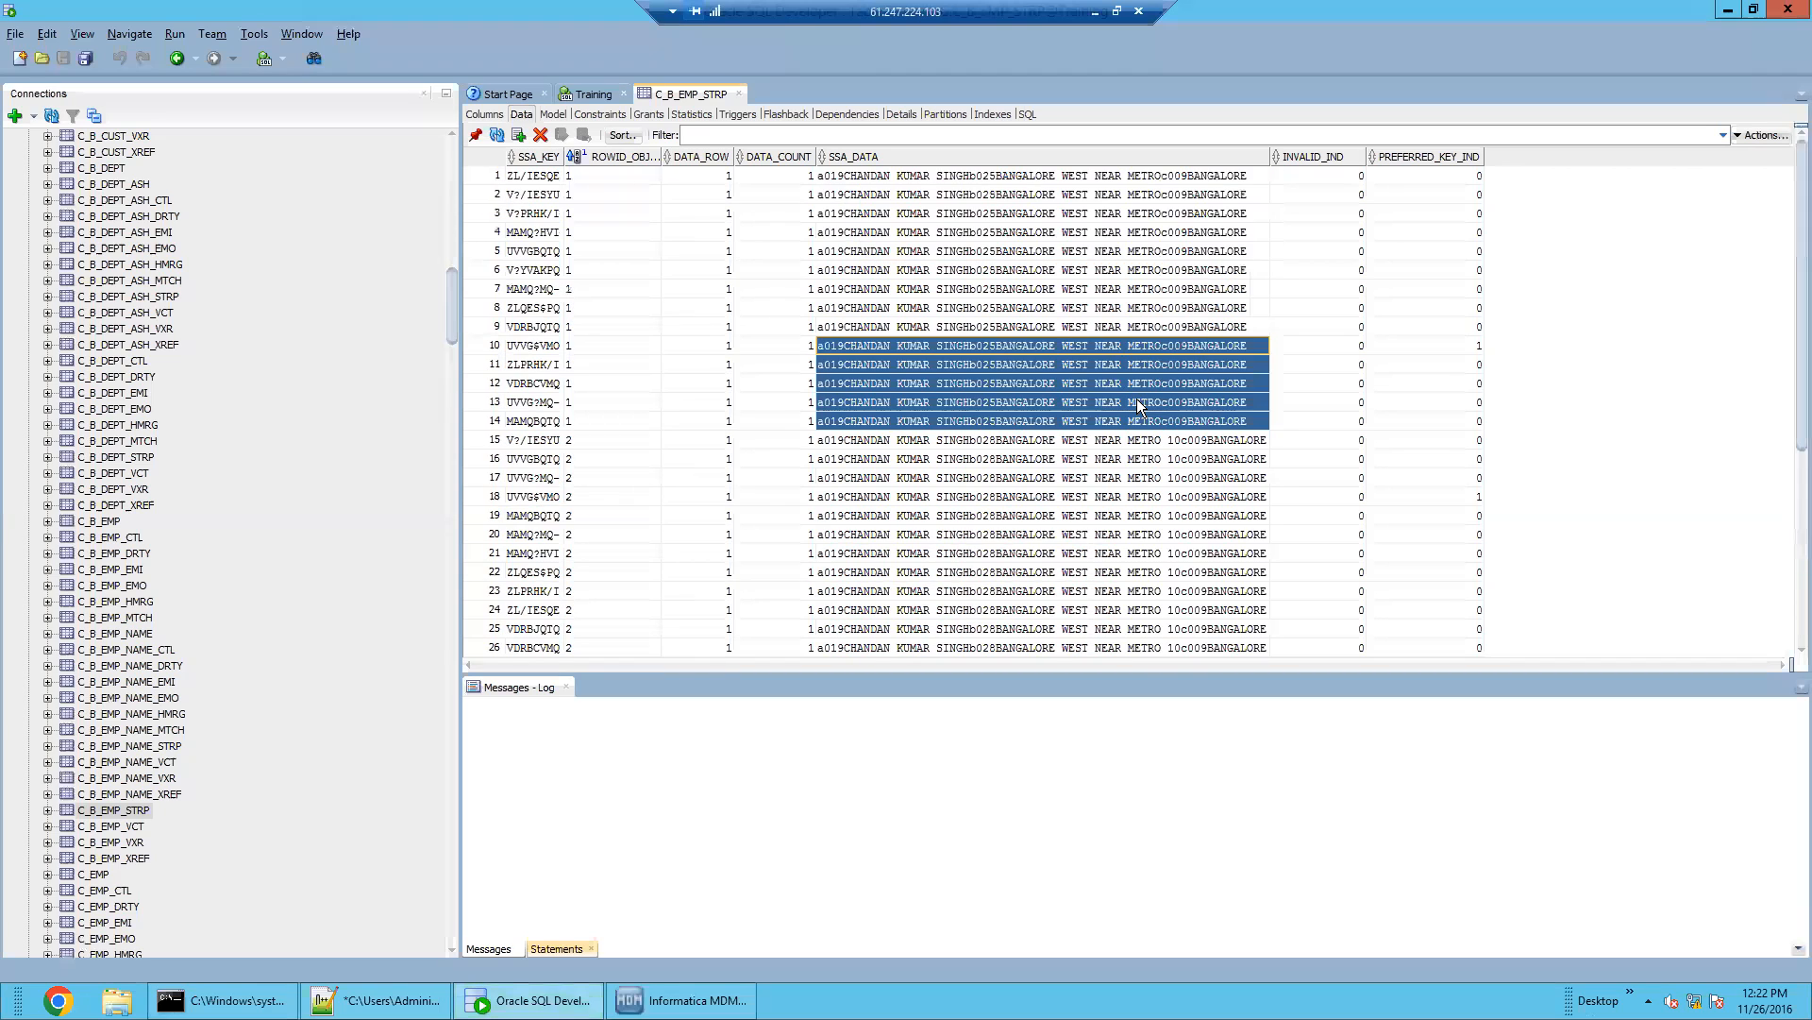
scroll(1139, 406, down, 4)
drag(1133, 218, 1165, 465)
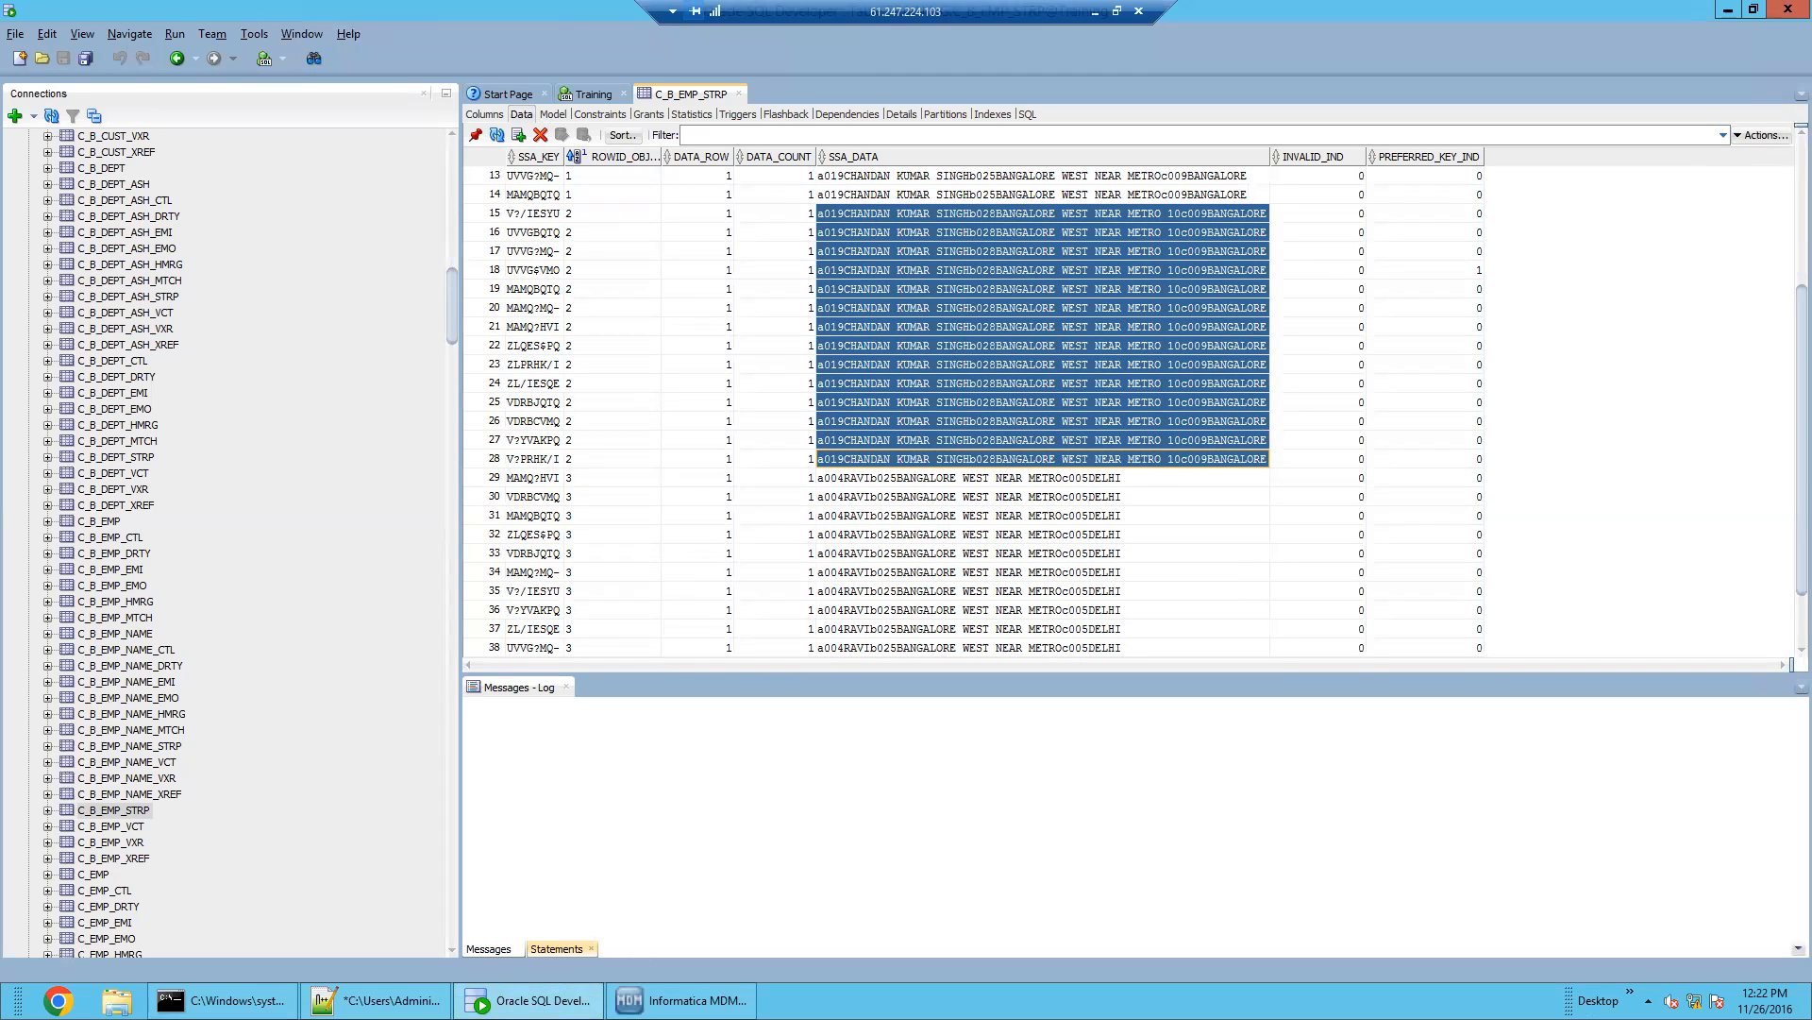
click(1037, 460)
Select the SSA_DATA keys of rows 1–14, then cancel Edit Match Rule without changes
scroll(1039, 458, up, 4)
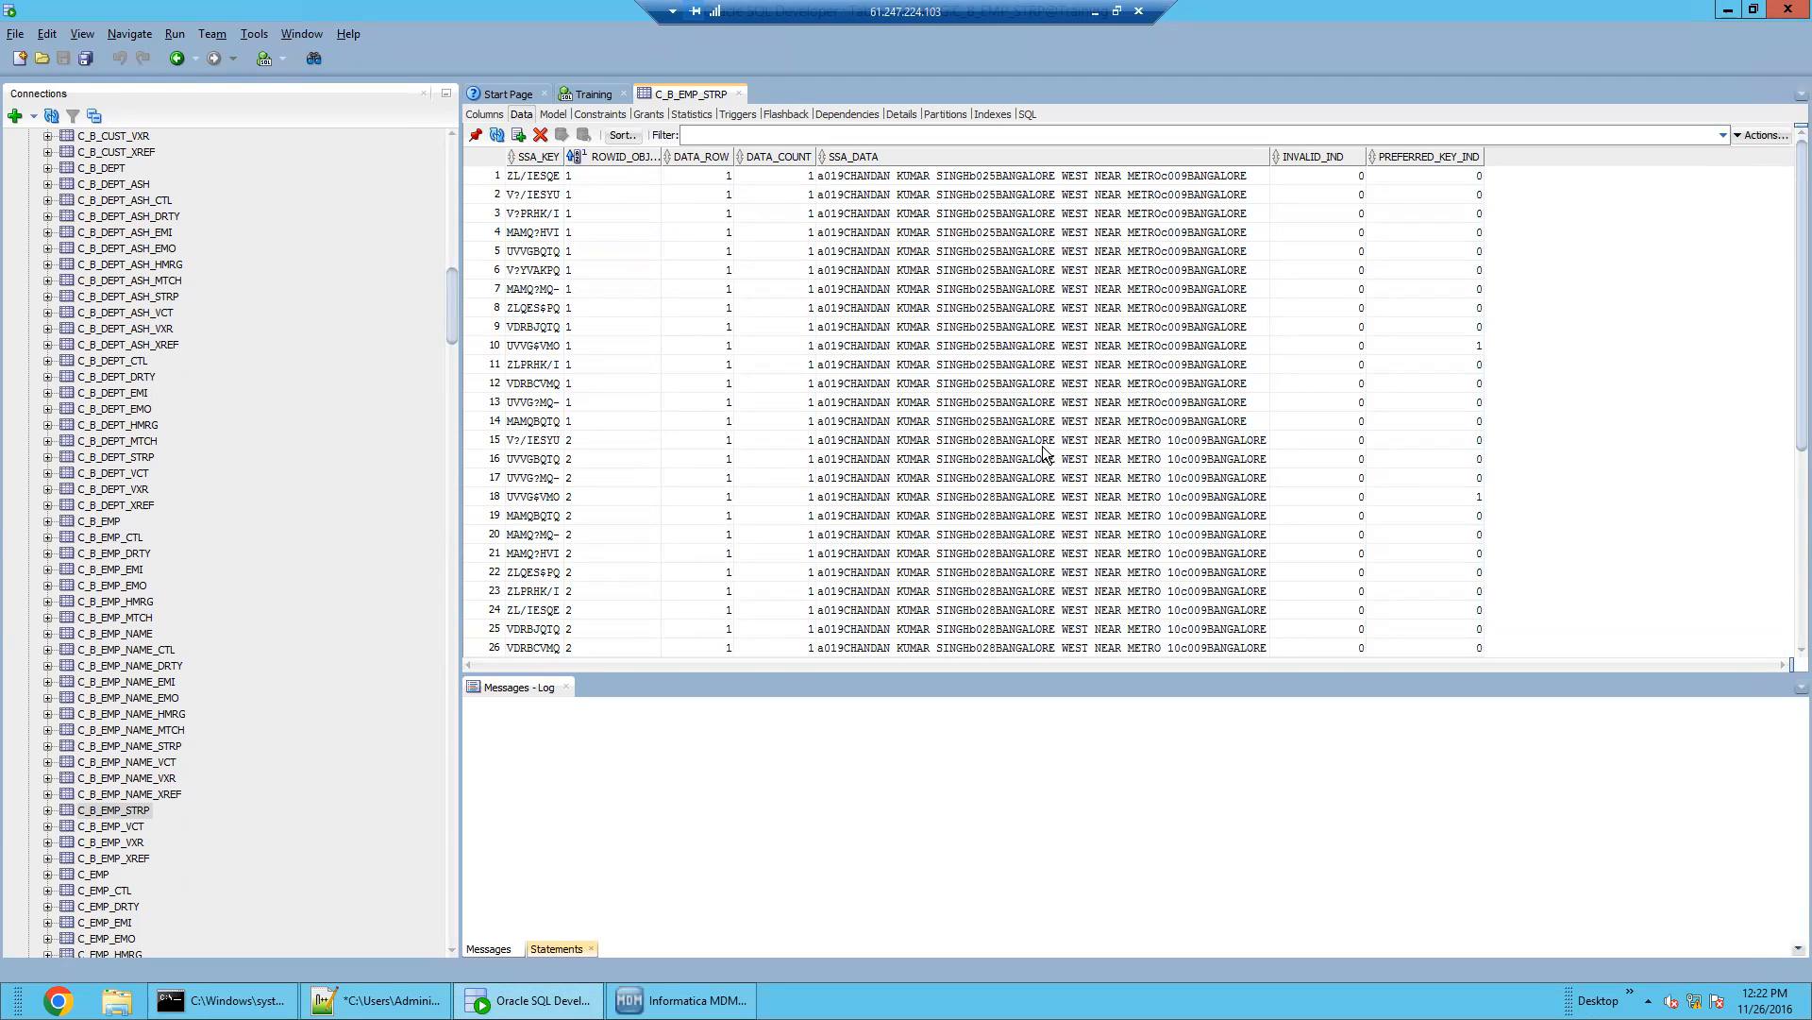
click(1115, 423)
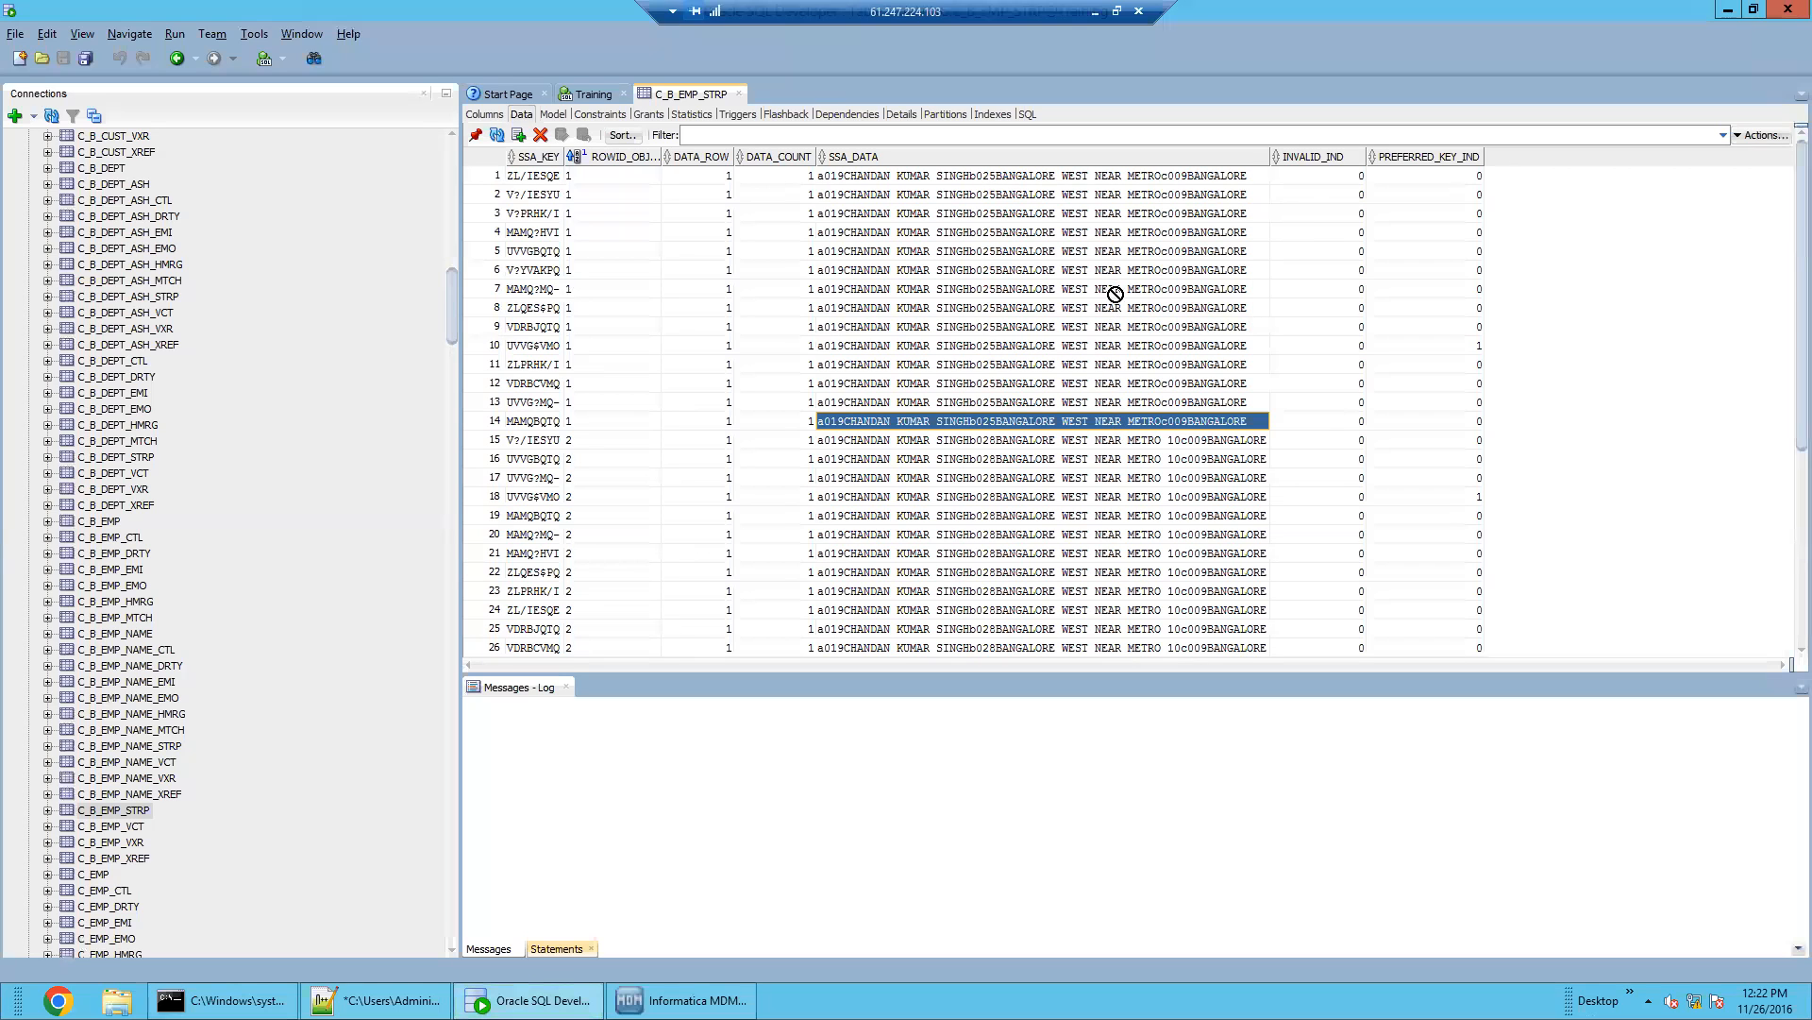
drag(1102, 179, 1132, 433)
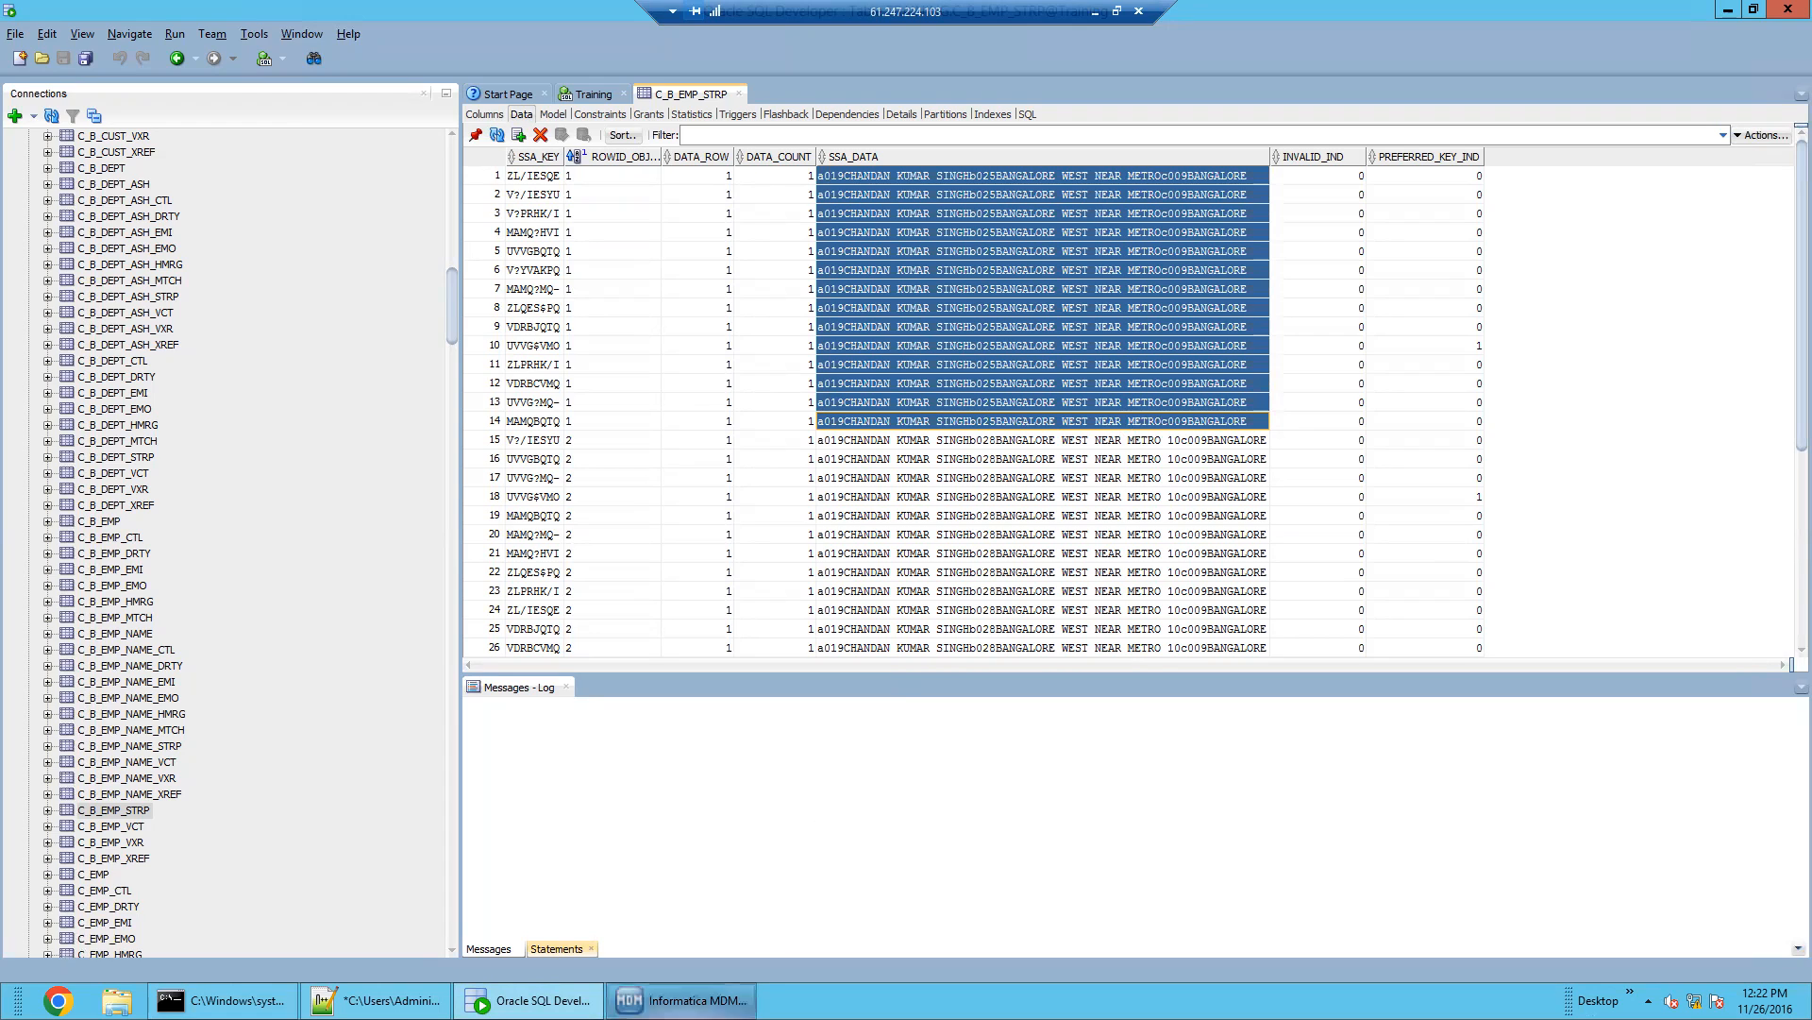
click(689, 1000)
click(1144, 689)
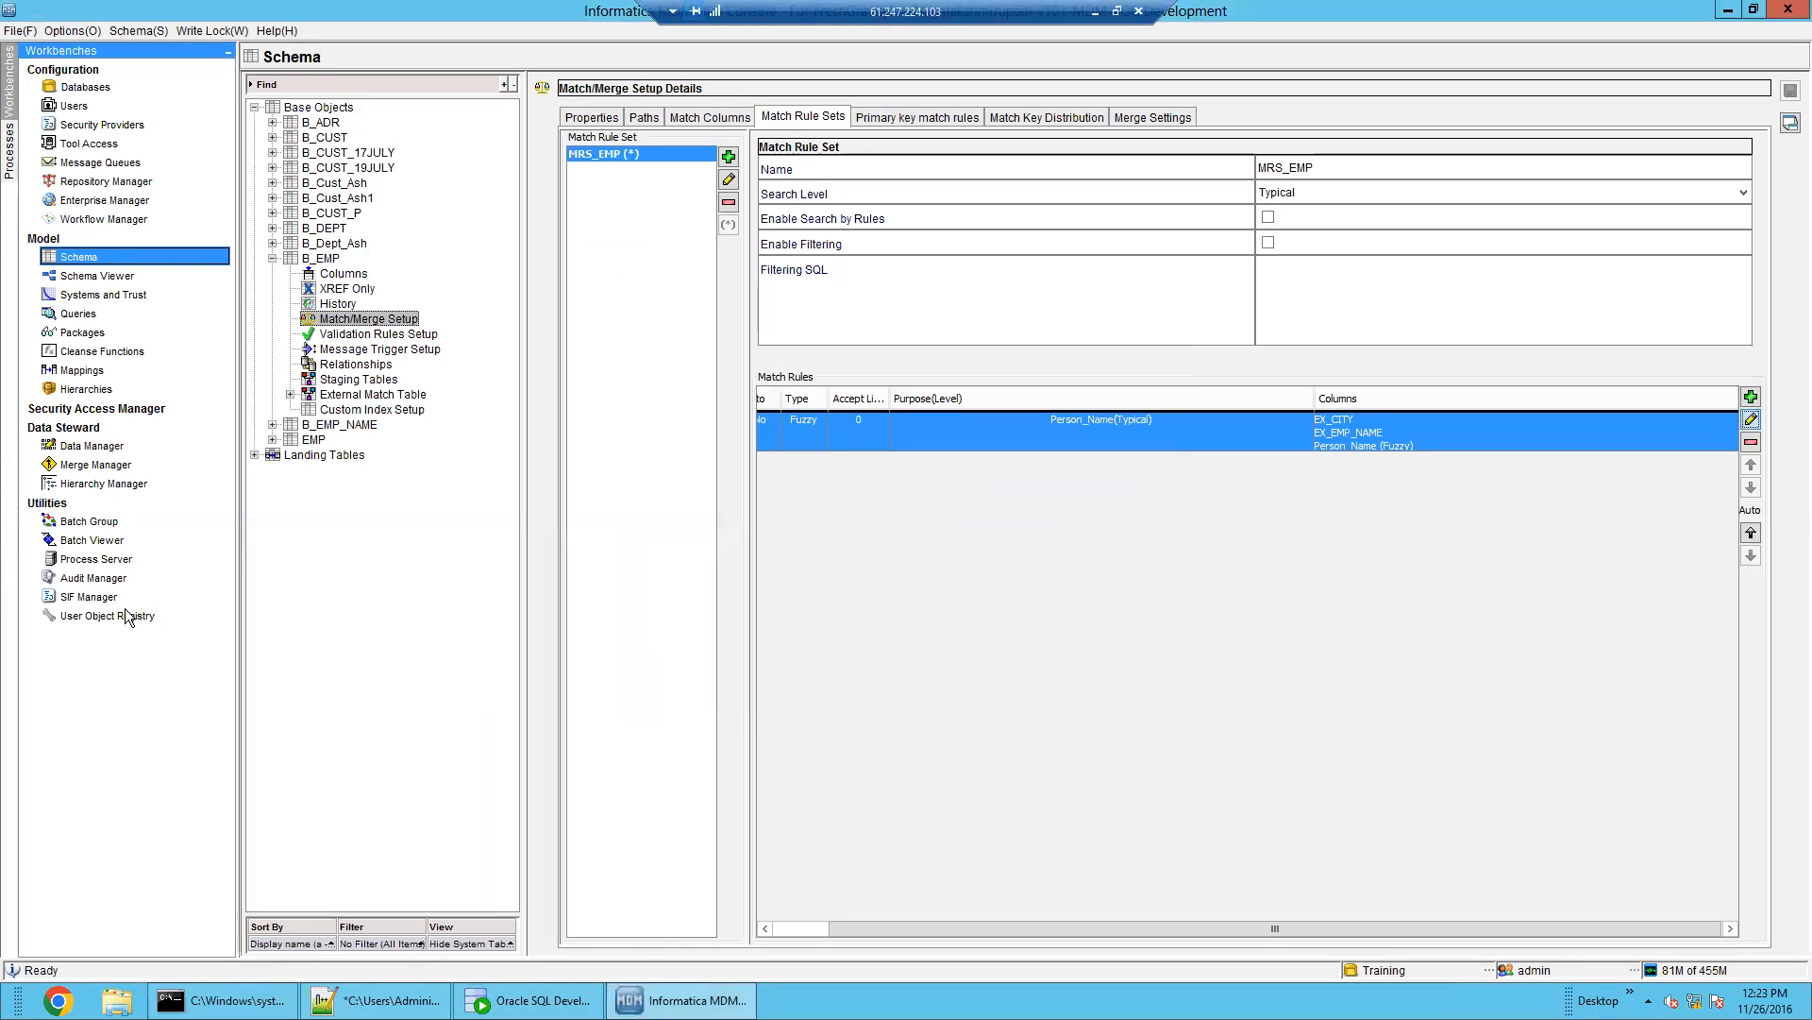
Open Data Manager on base object B_EMP with put package PKG_PUT_EMP
click(161, 445)
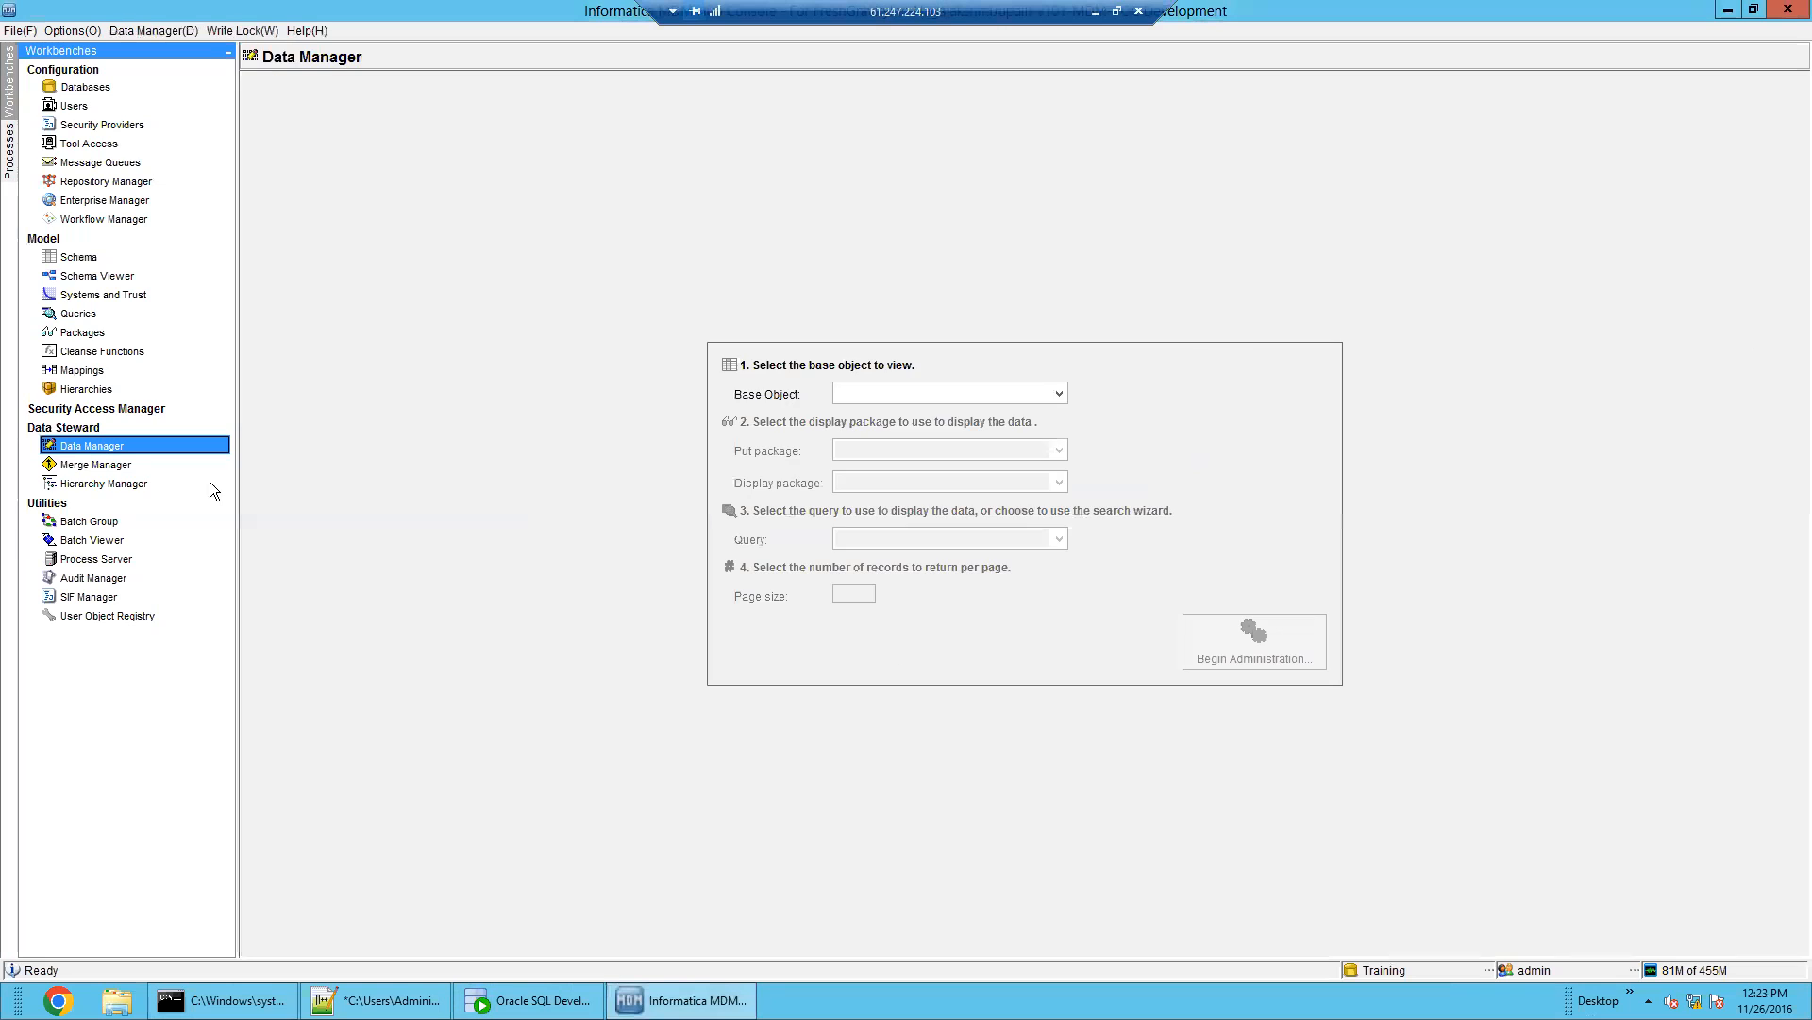
click(902, 396)
click(891, 507)
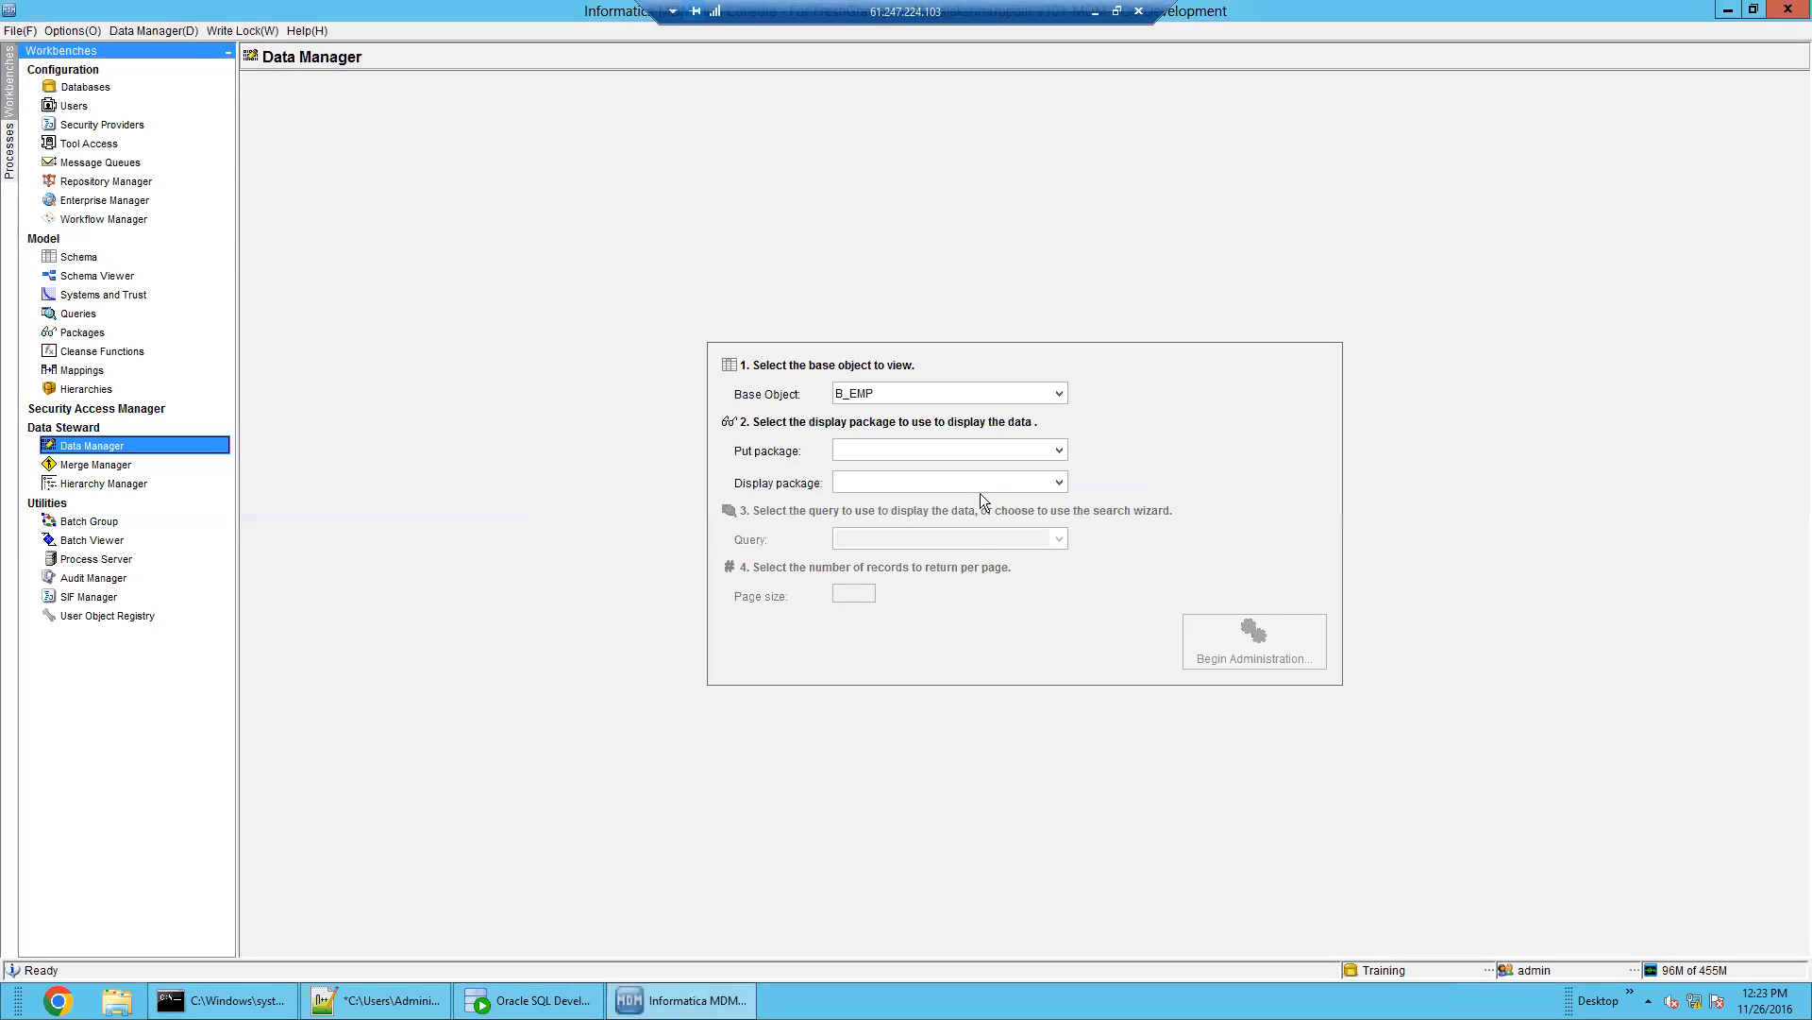
click(1012, 457)
click(1004, 488)
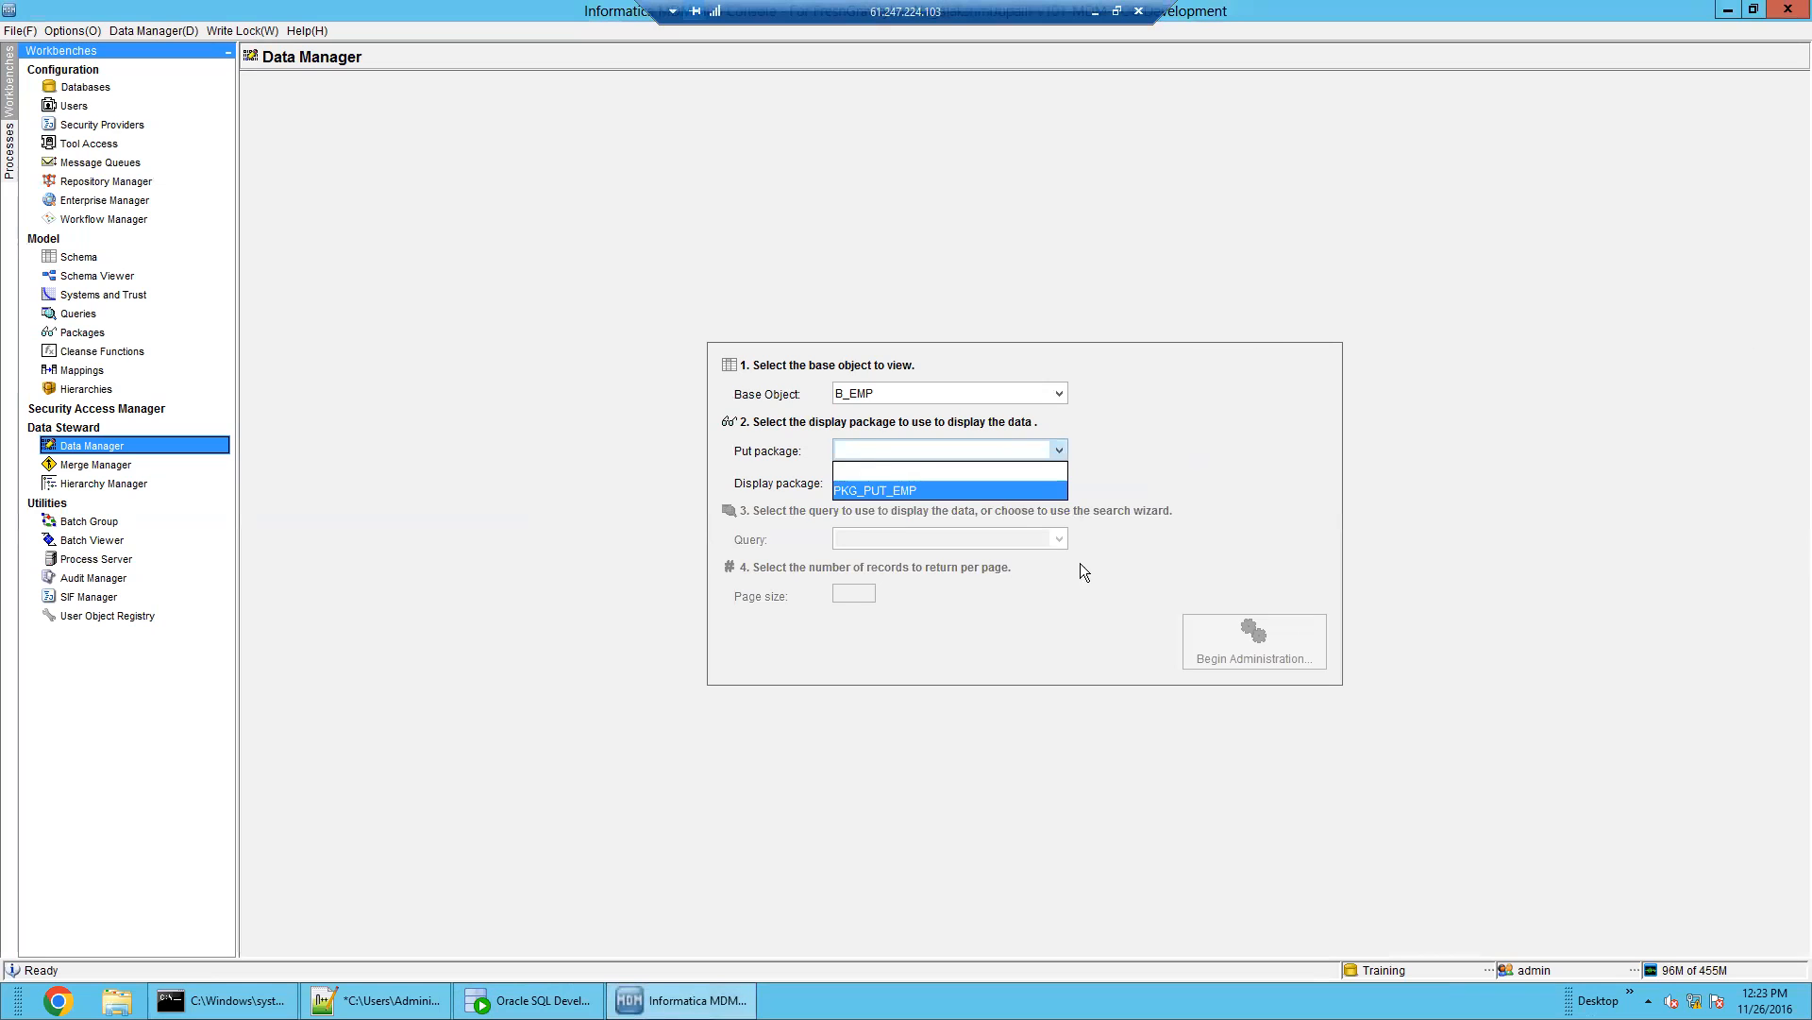
click(1258, 637)
click(1250, 659)
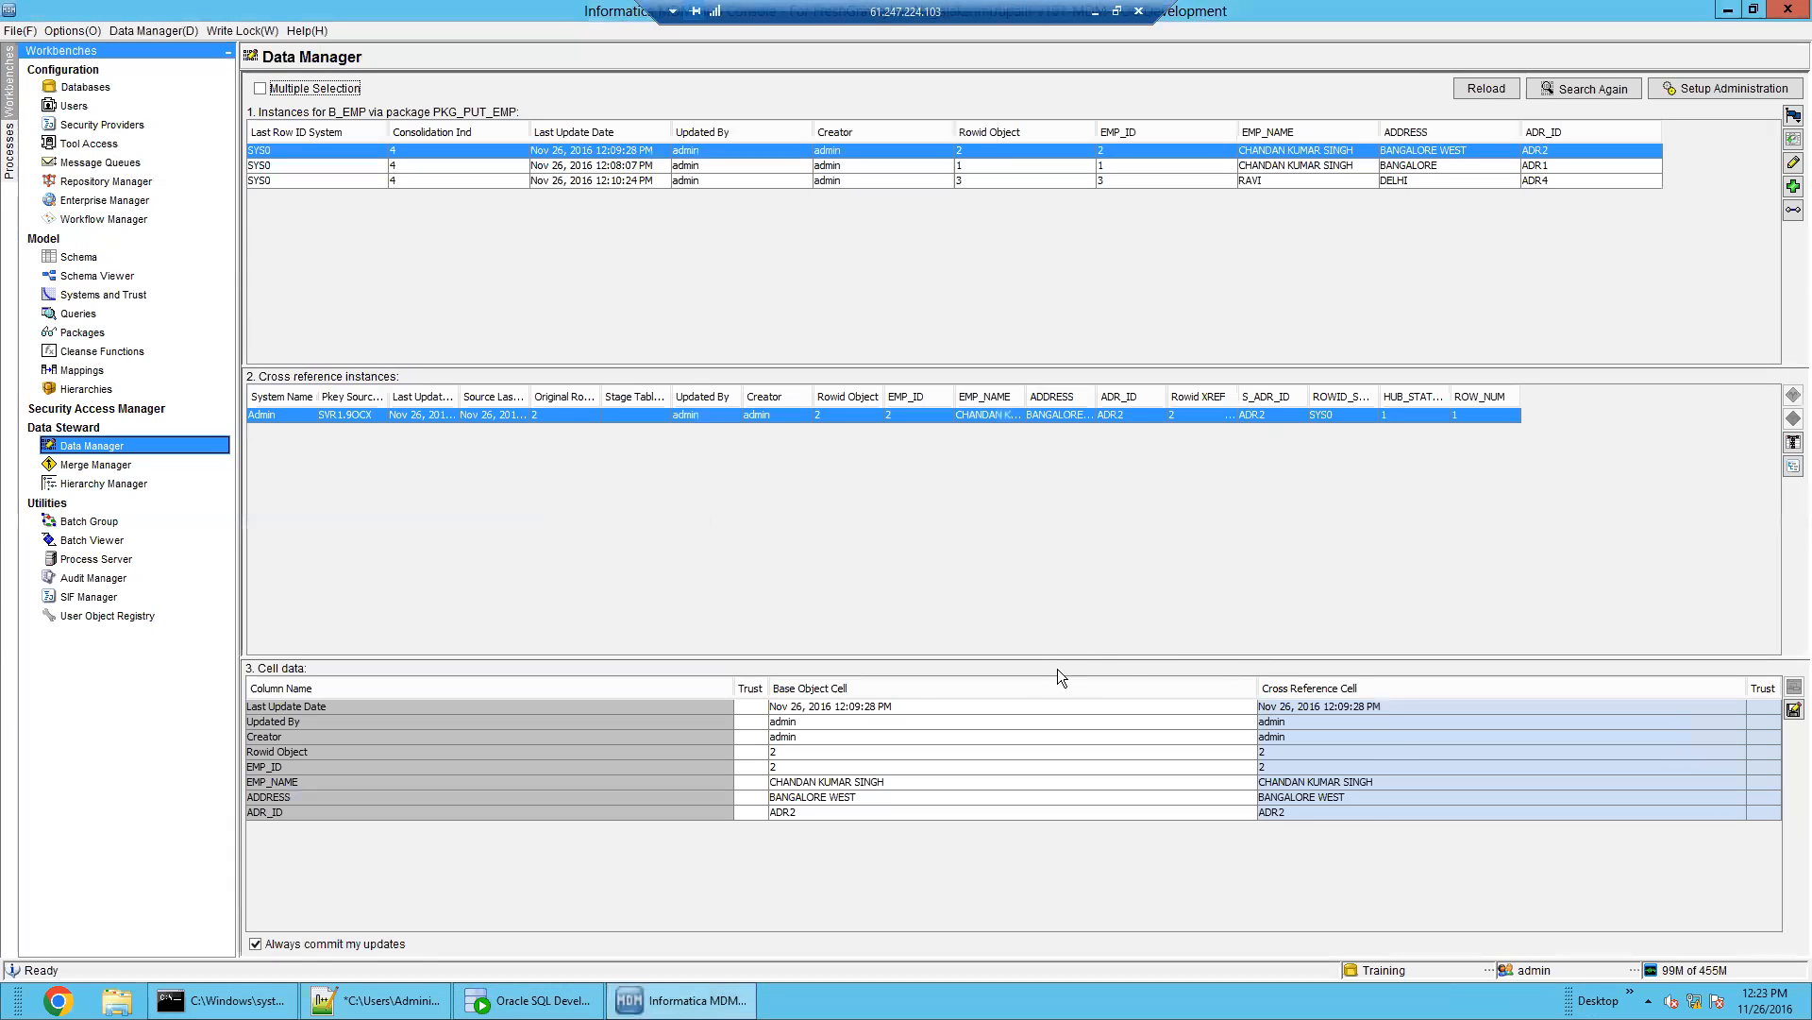
Inspect the three B_EMP records (BANGALORE WEST/ADR2, BANGALORE/ADR1, DELHI/ADR4) and reload them
click(409, 180)
click(406, 165)
click(404, 151)
click(409, 166)
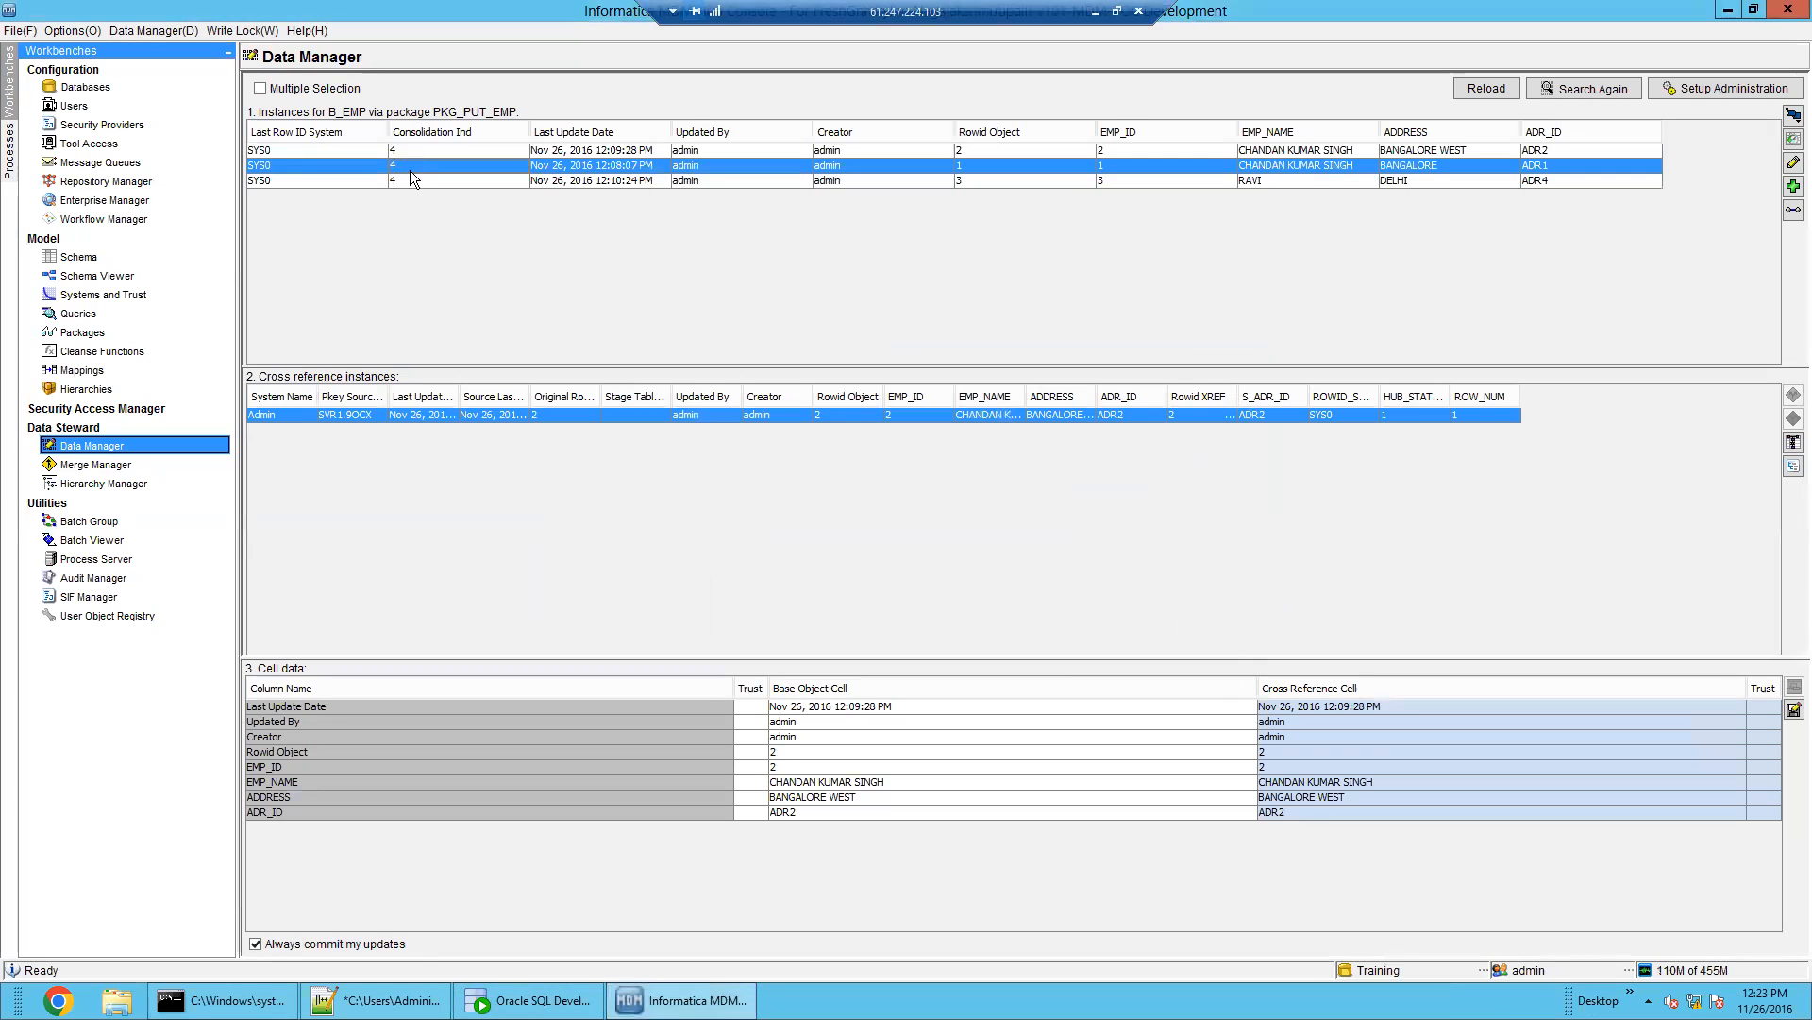
click(416, 181)
click(409, 166)
click(410, 151)
click(1489, 89)
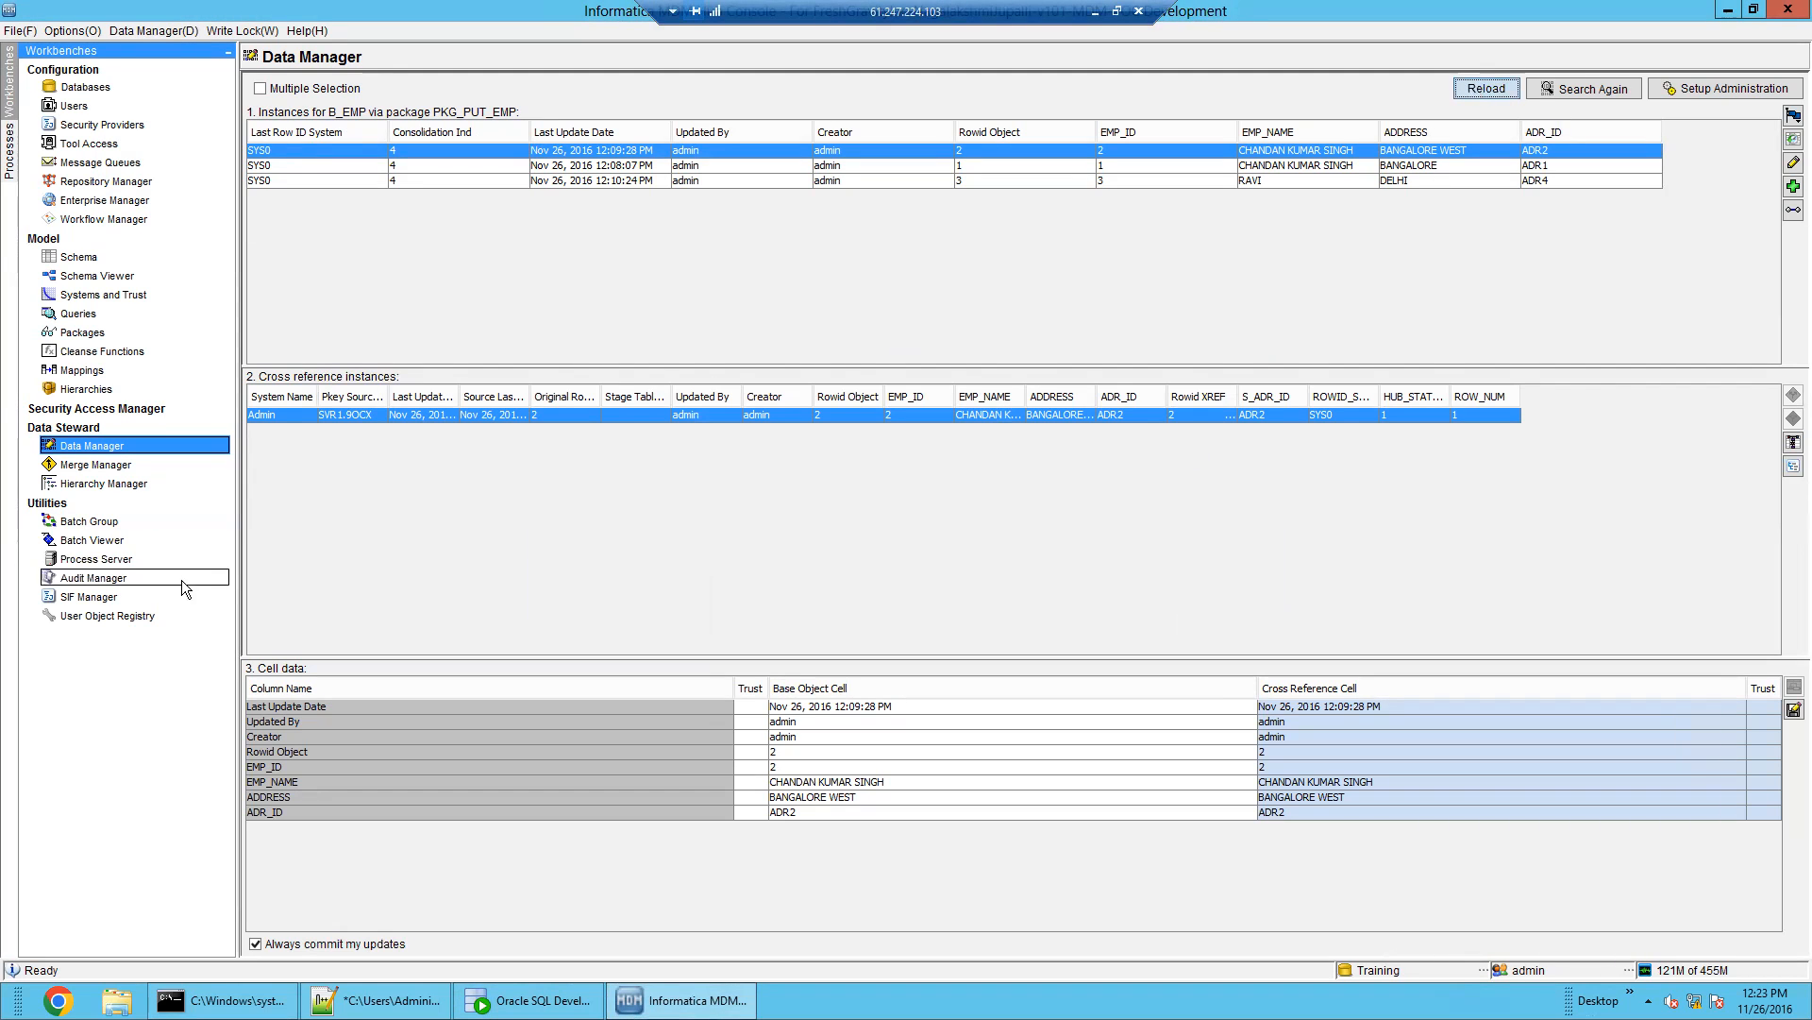
Execute the Match batch for B_EMP with rule set MRS_EMP, yielding 1 matched record
click(113, 539)
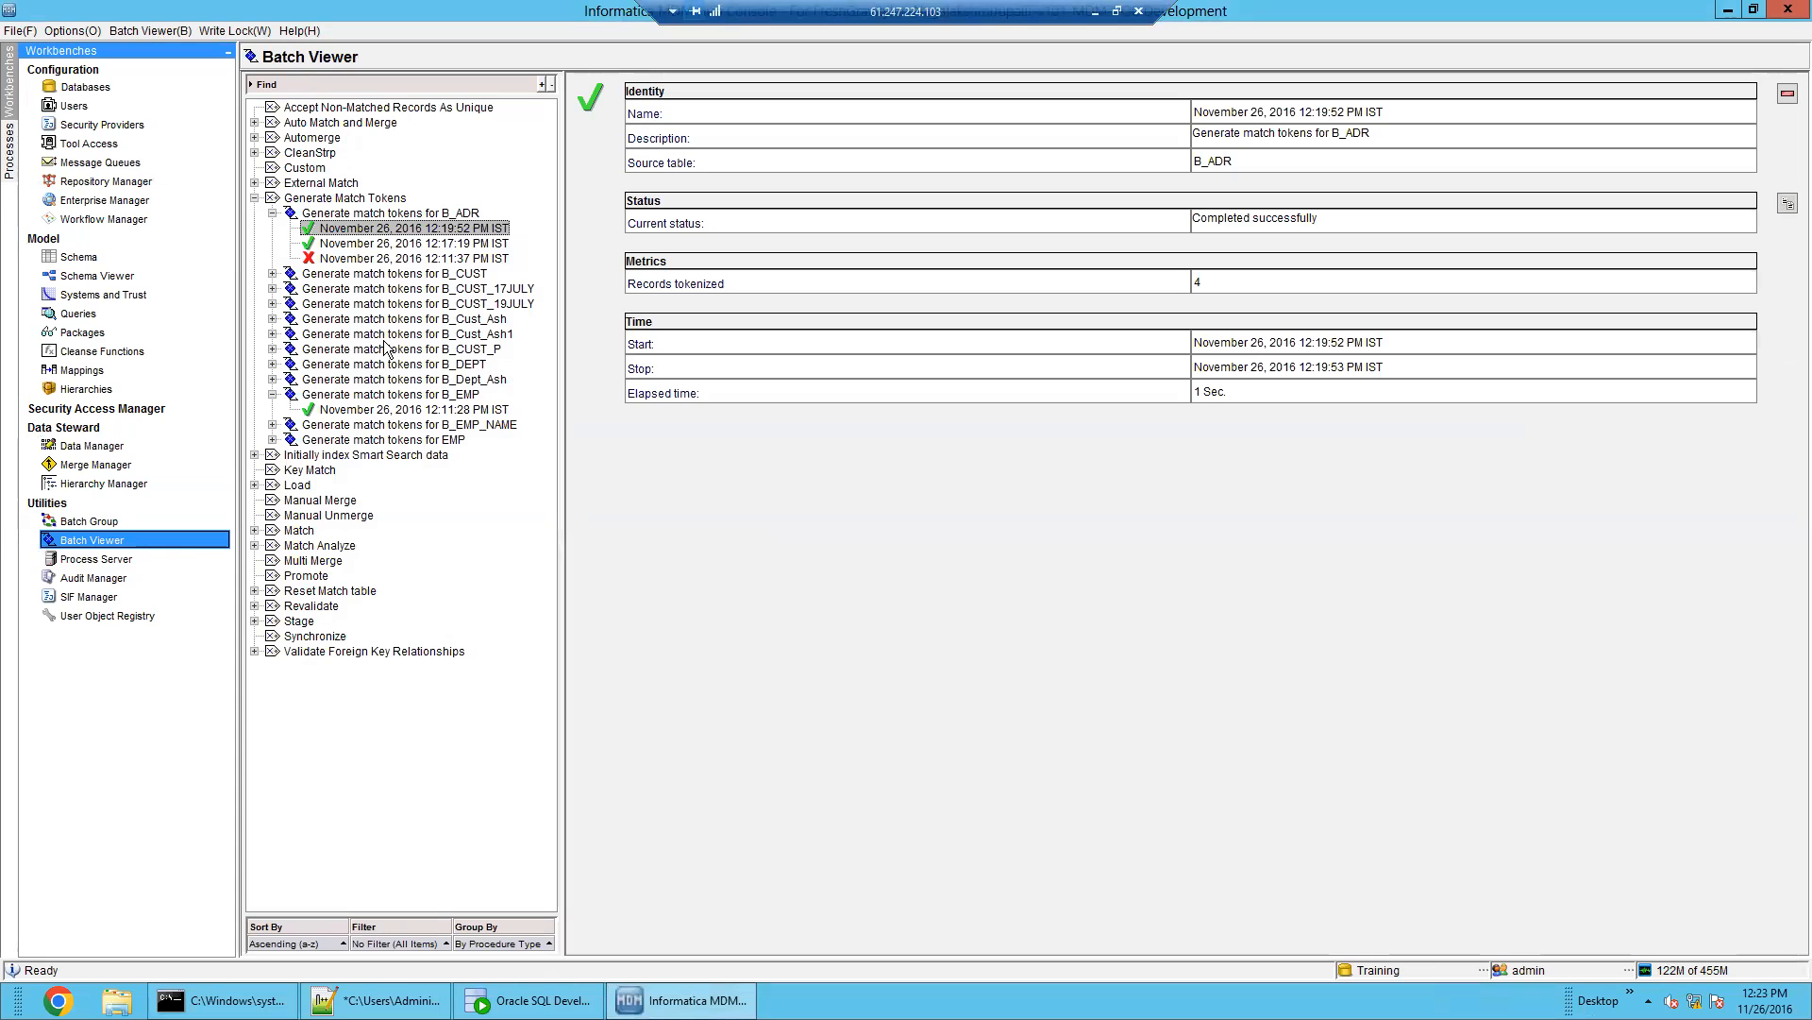
double_click(311, 199)
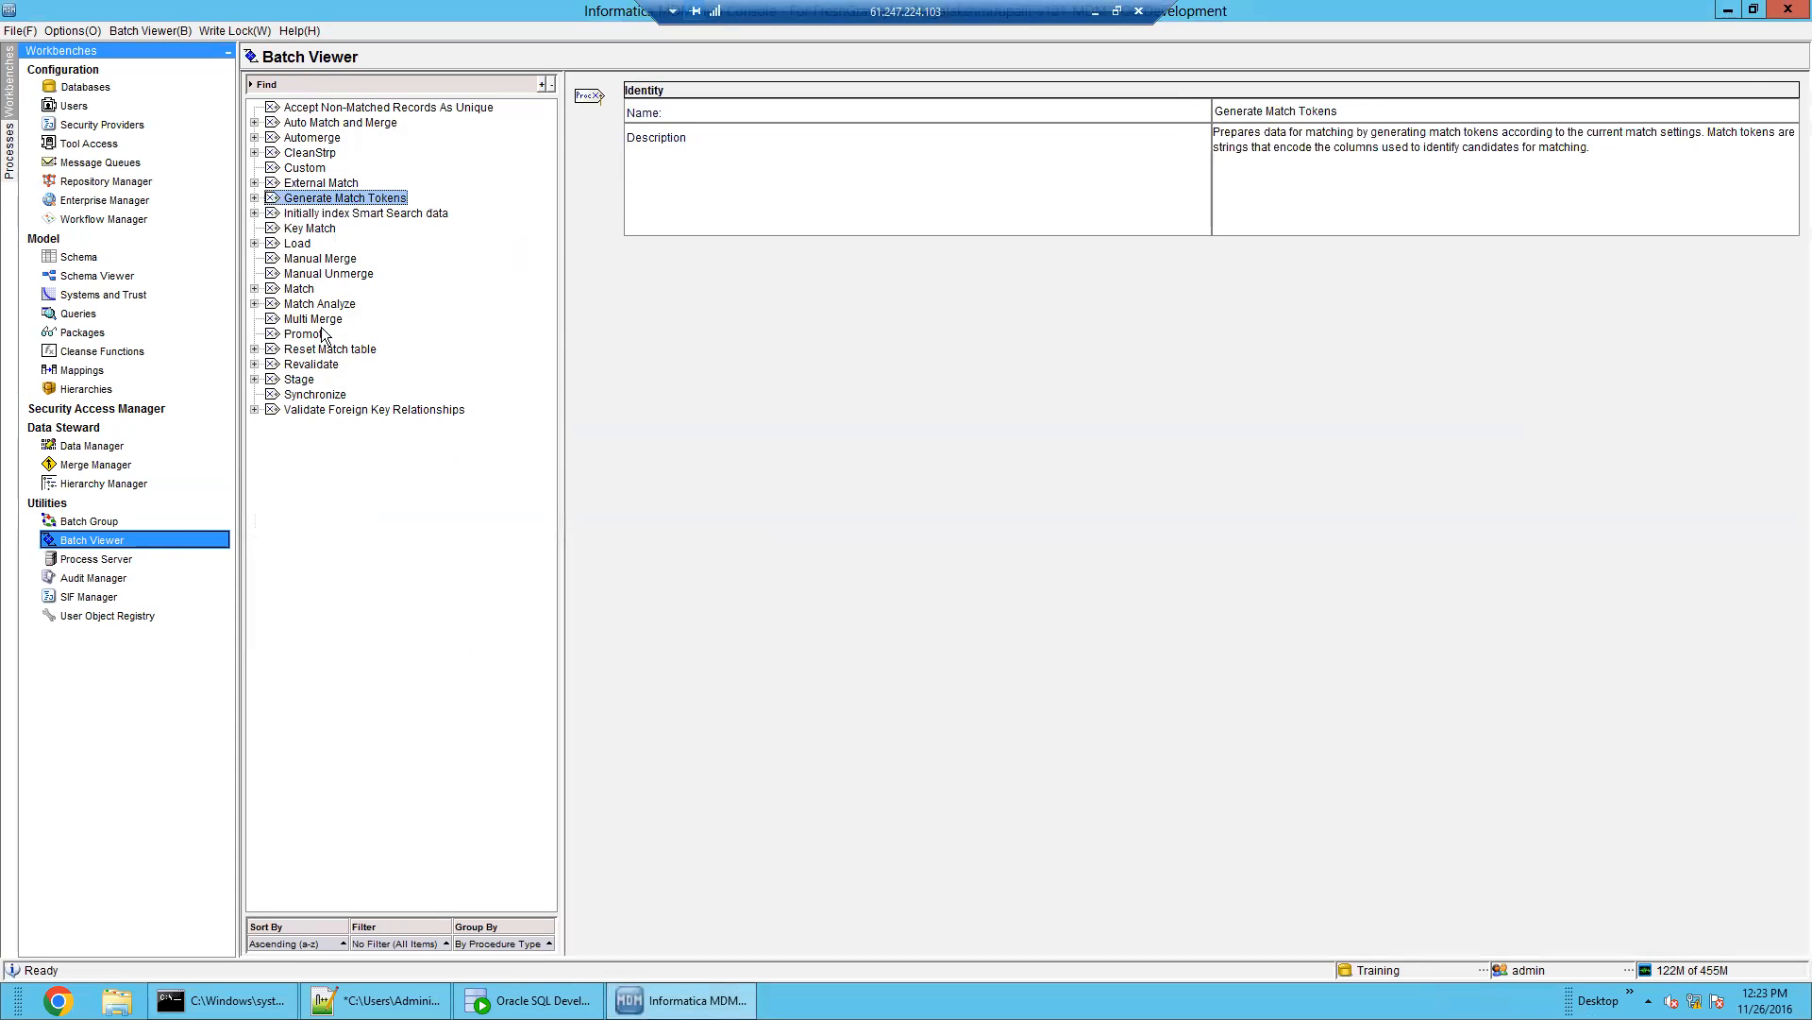
double_click(300, 289)
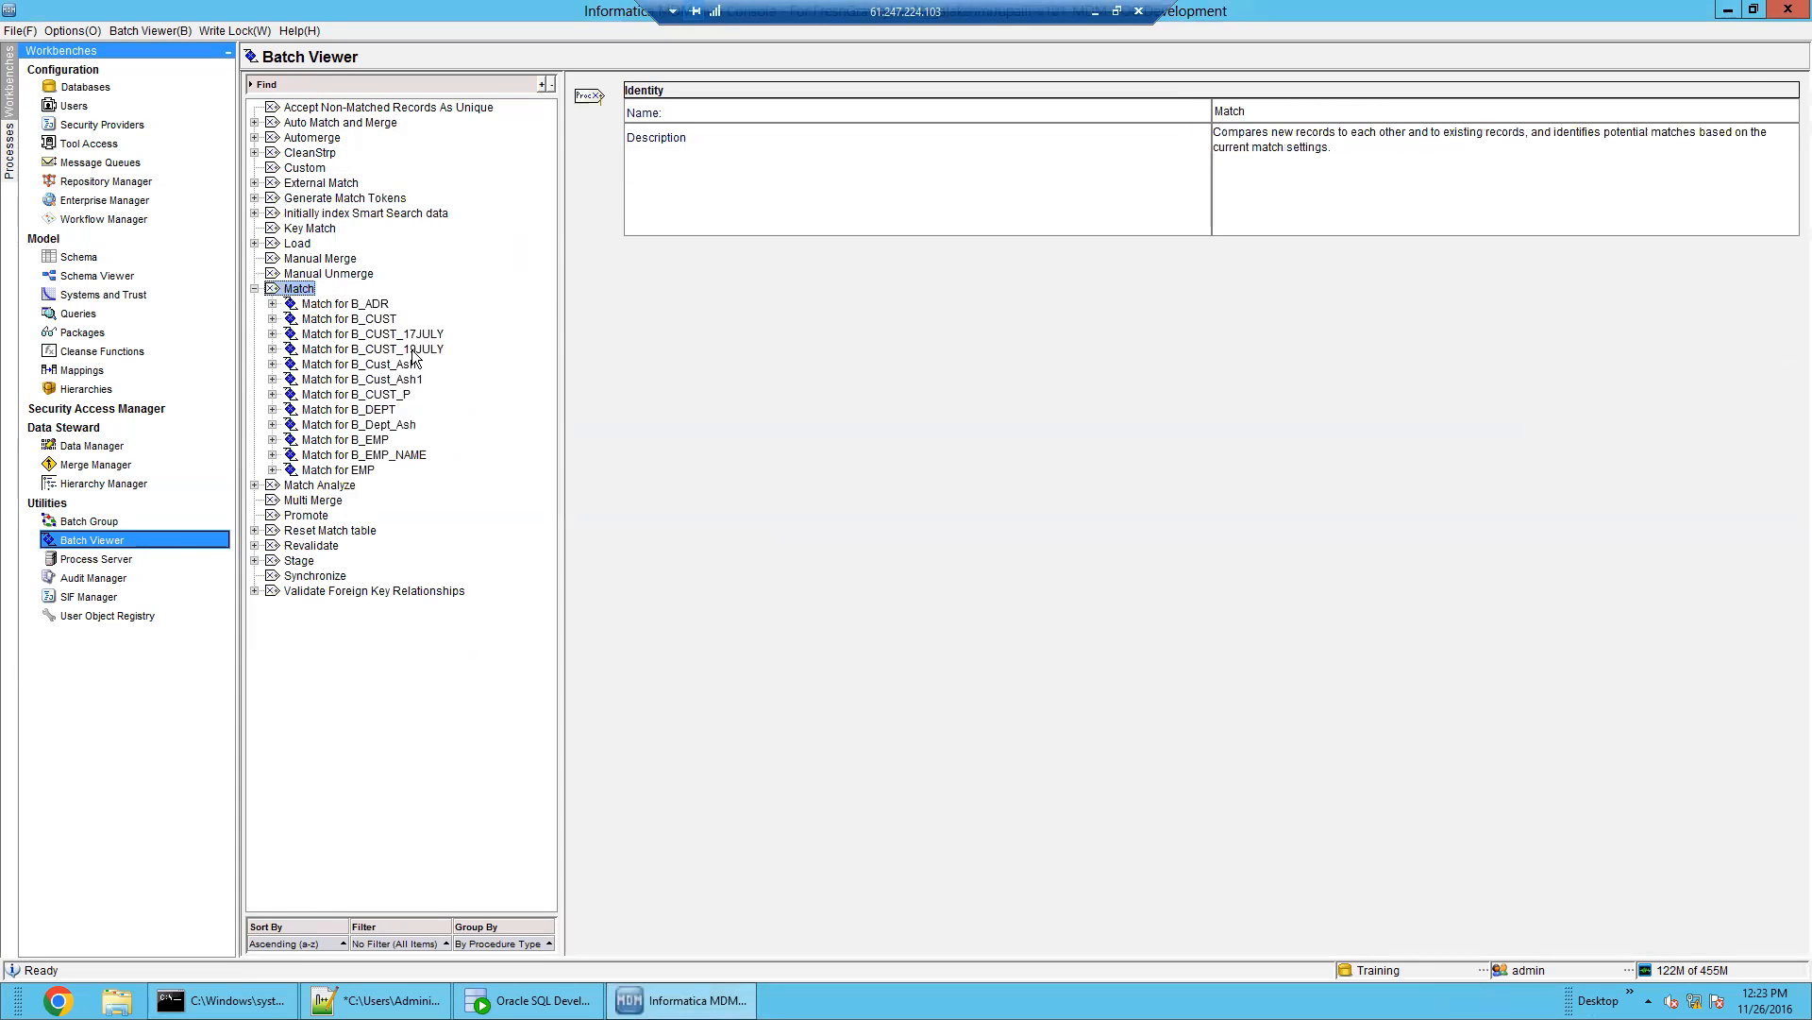
click(370, 305)
click(383, 440)
click(1567, 178)
click(1565, 209)
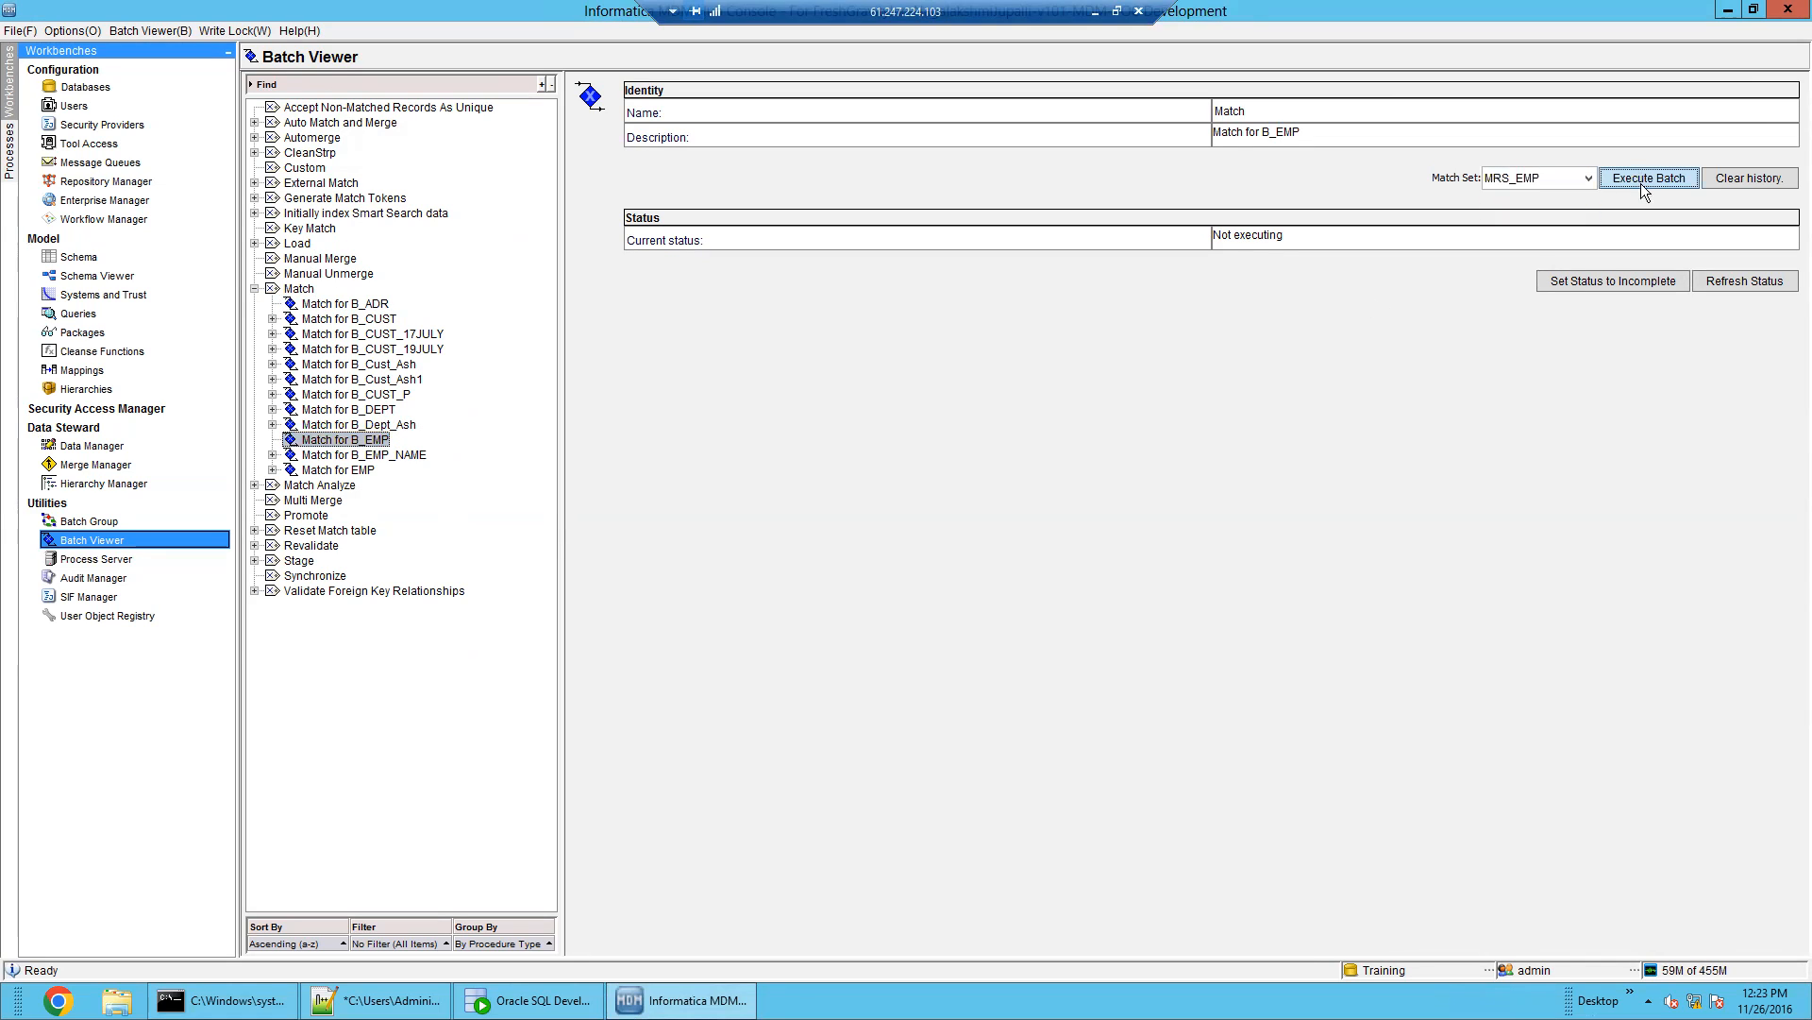
click(1642, 188)
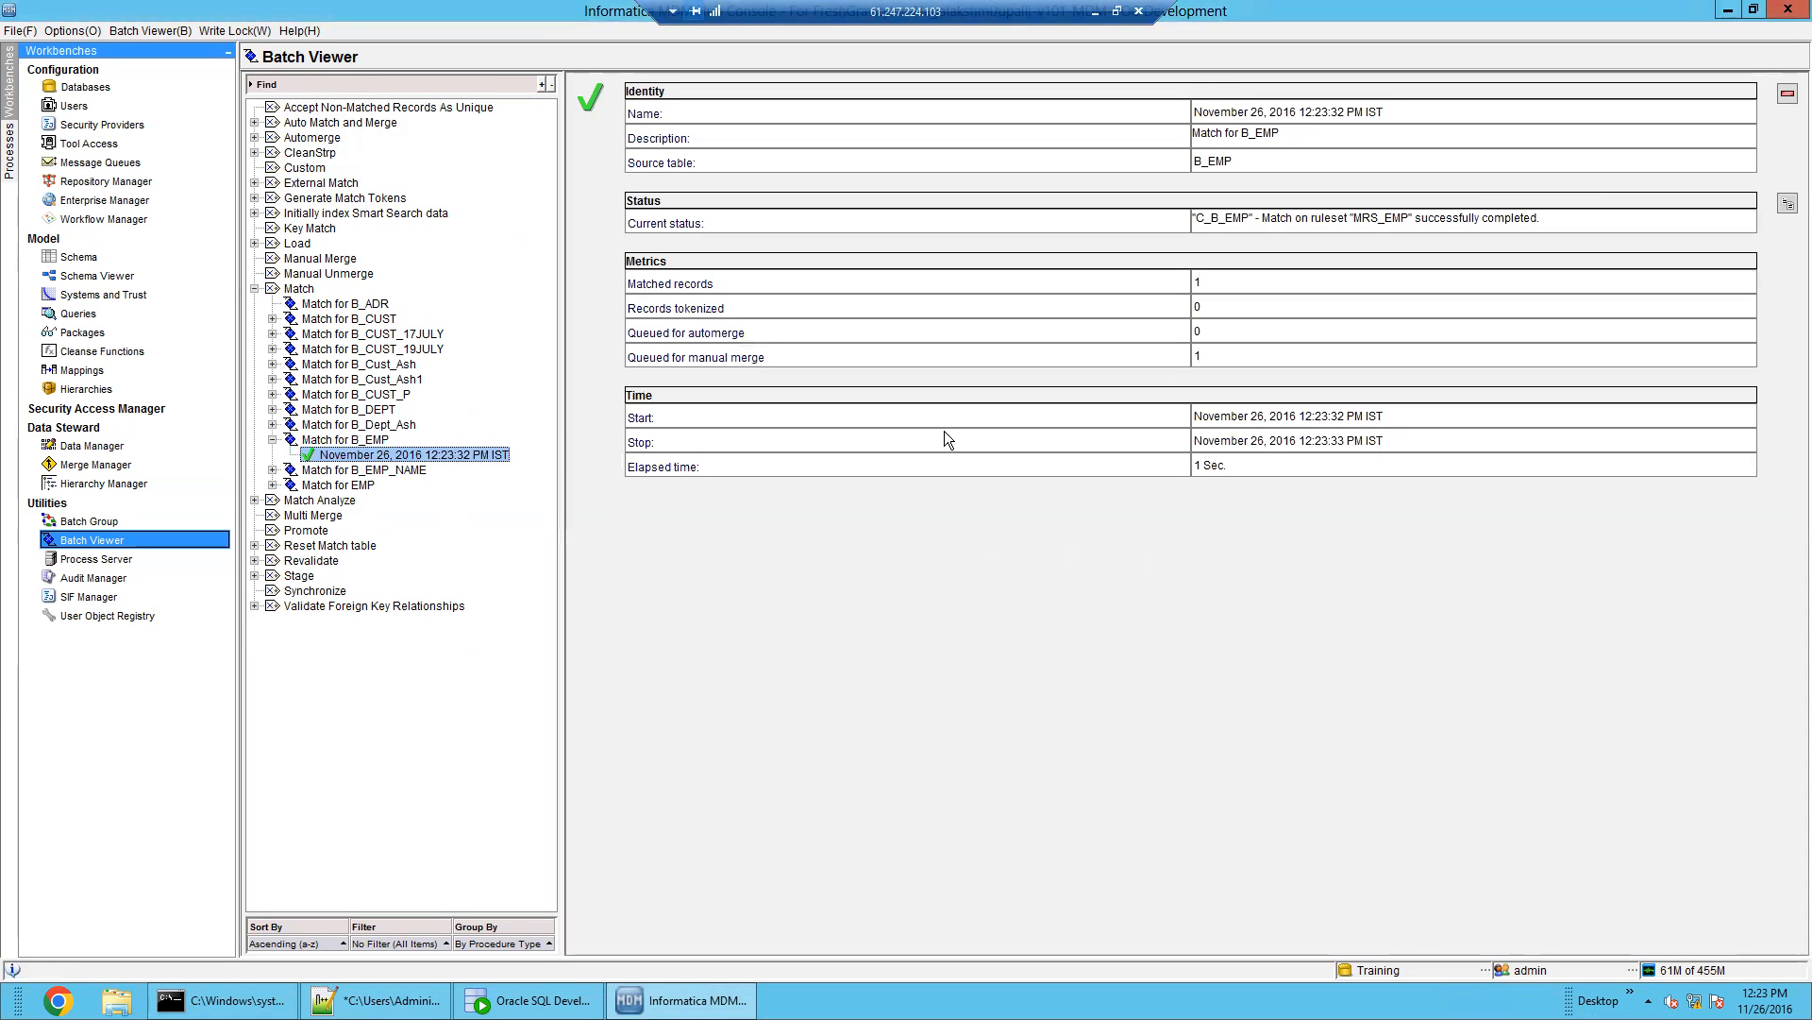
double_click(1220, 278)
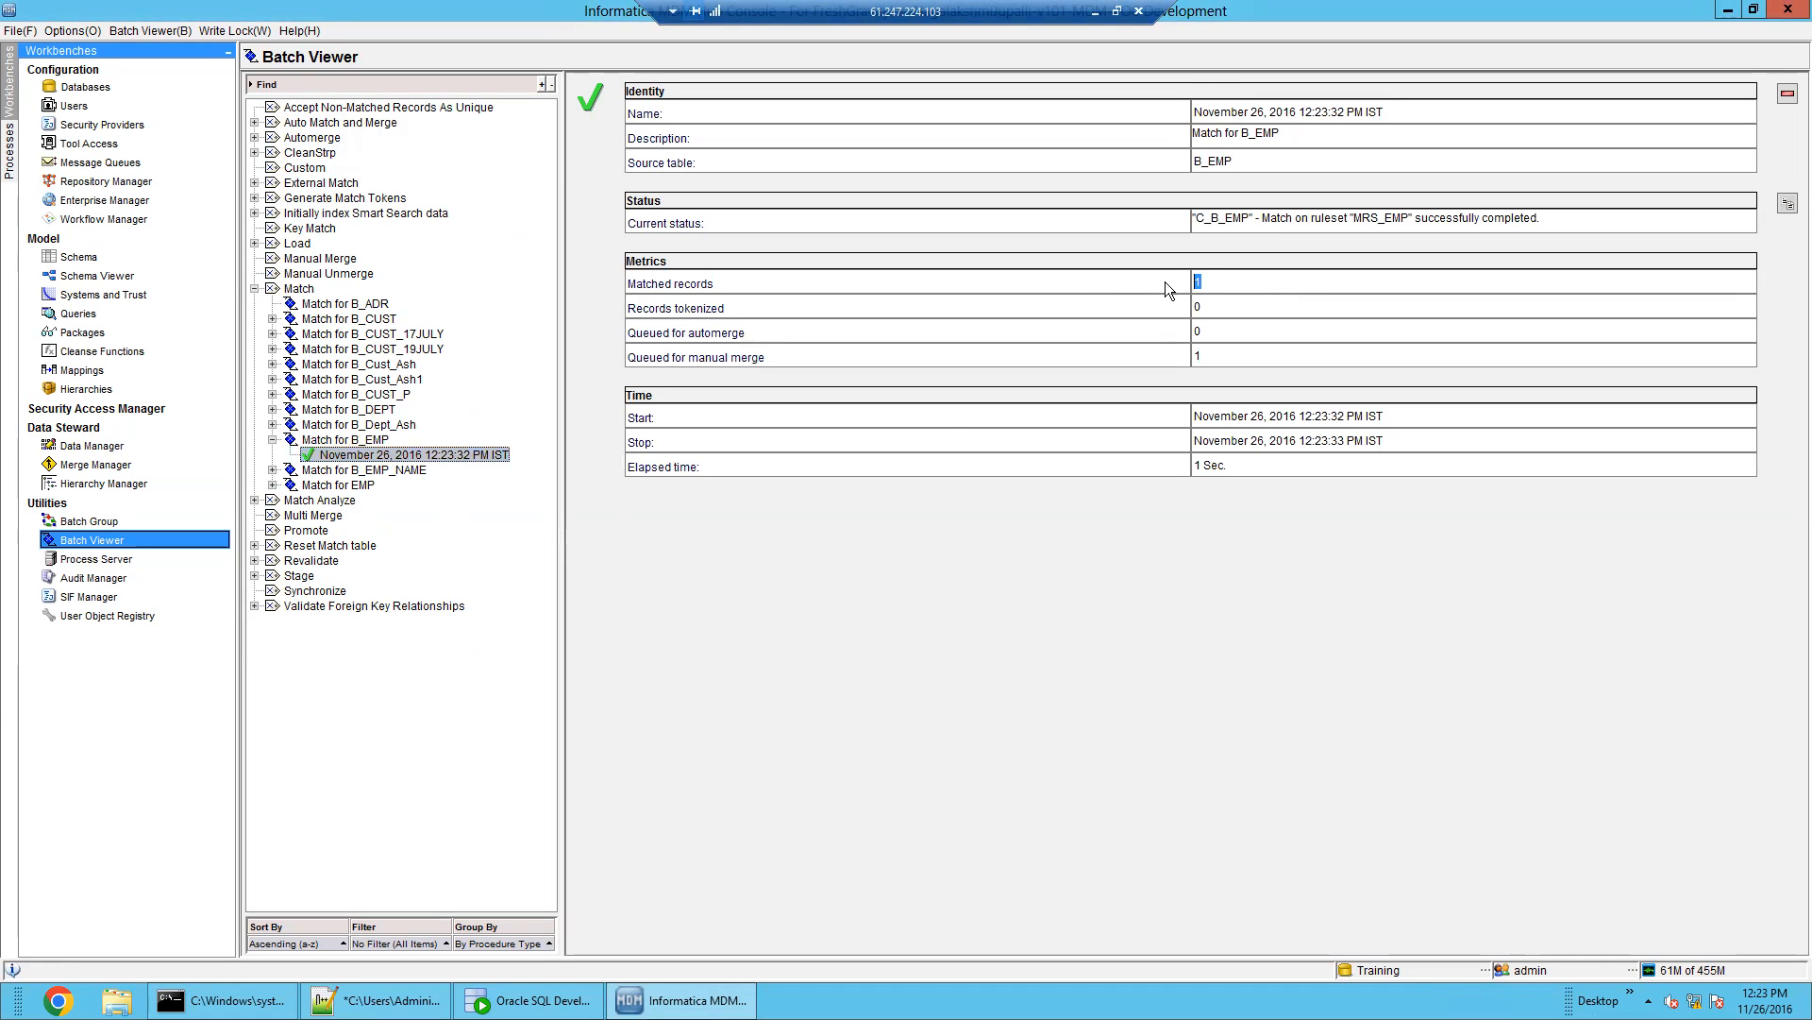
click(111, 447)
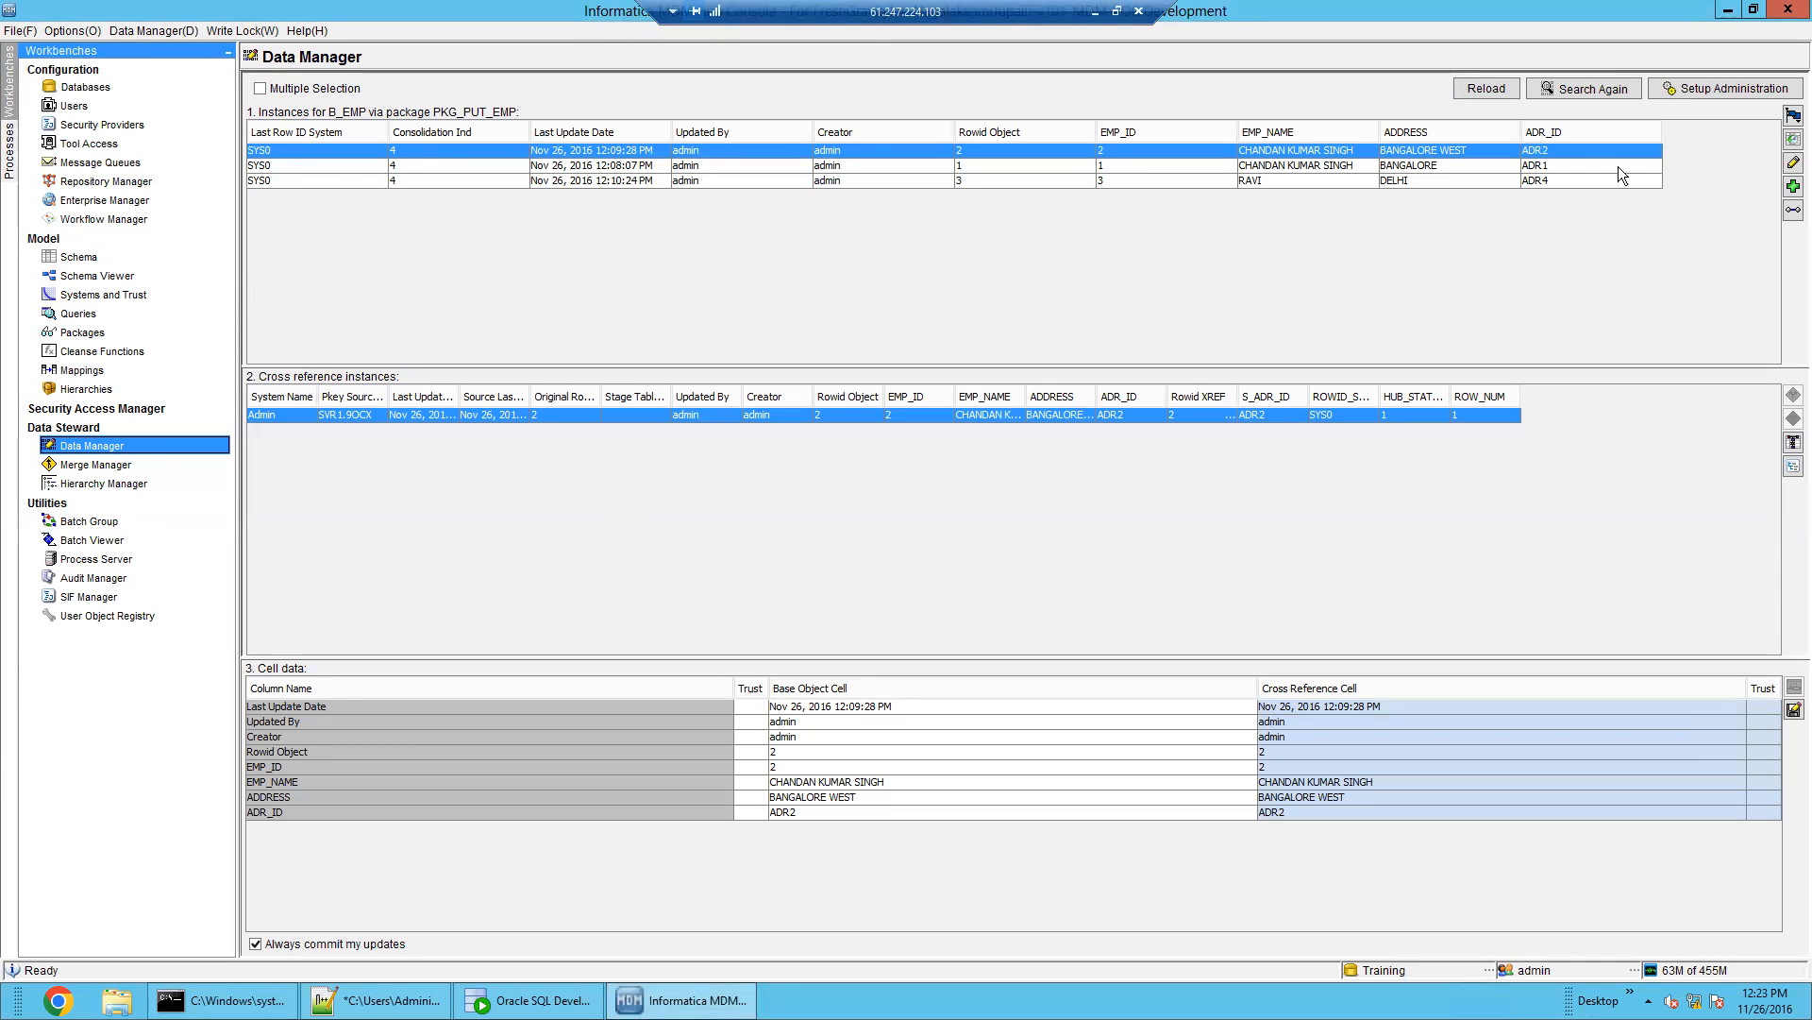
Reload the B_EMP records and confirm each now shows consolidation indicator 2
click(1482, 90)
click(395, 179)
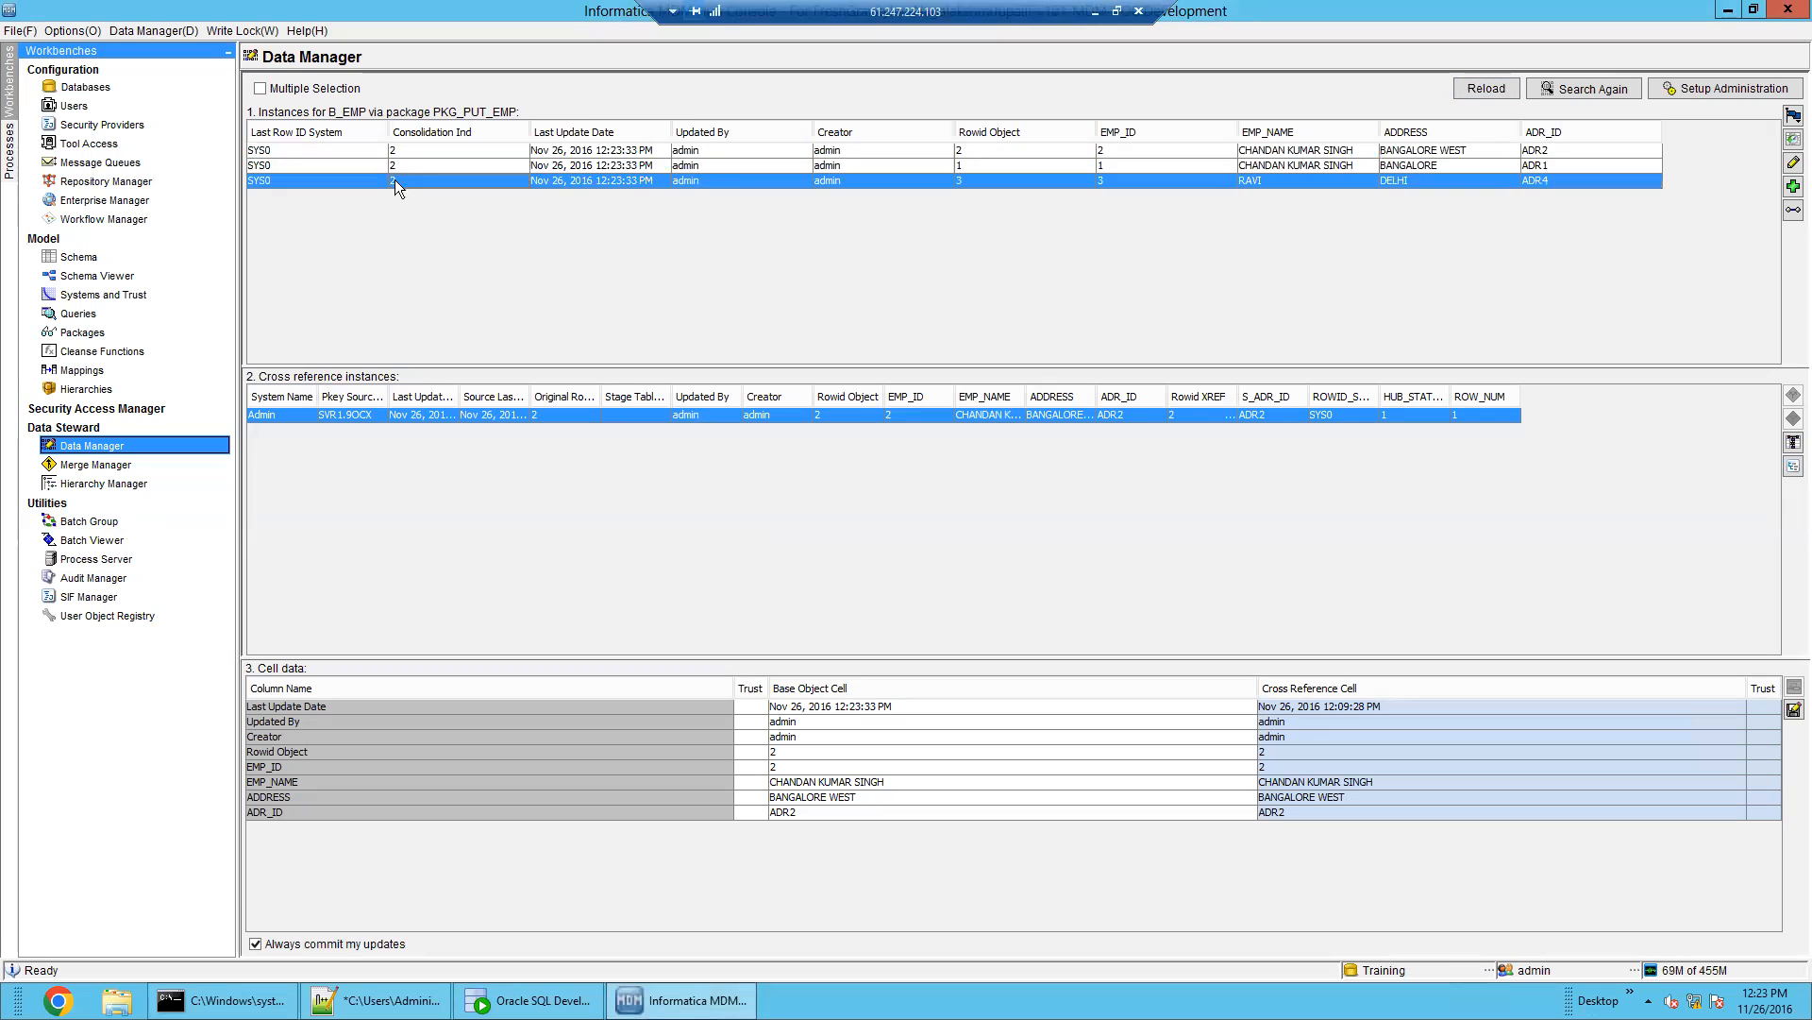
click(398, 168)
click(408, 148)
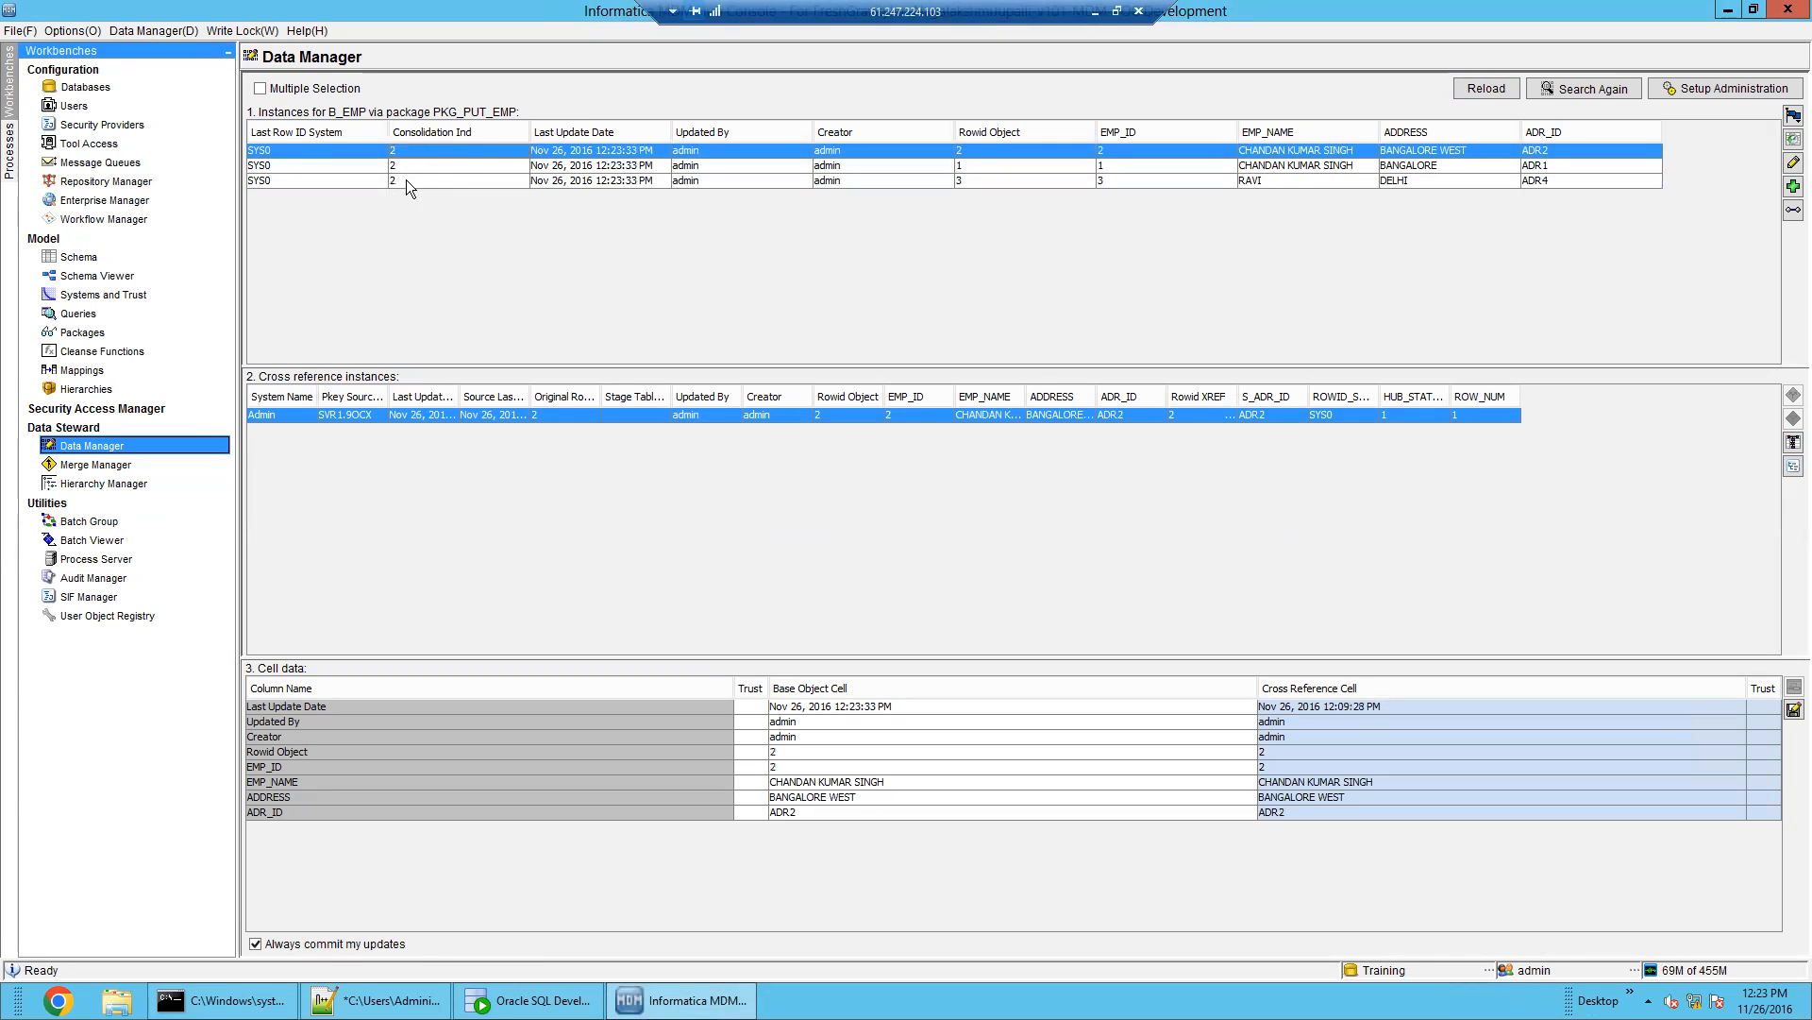
click(406, 179)
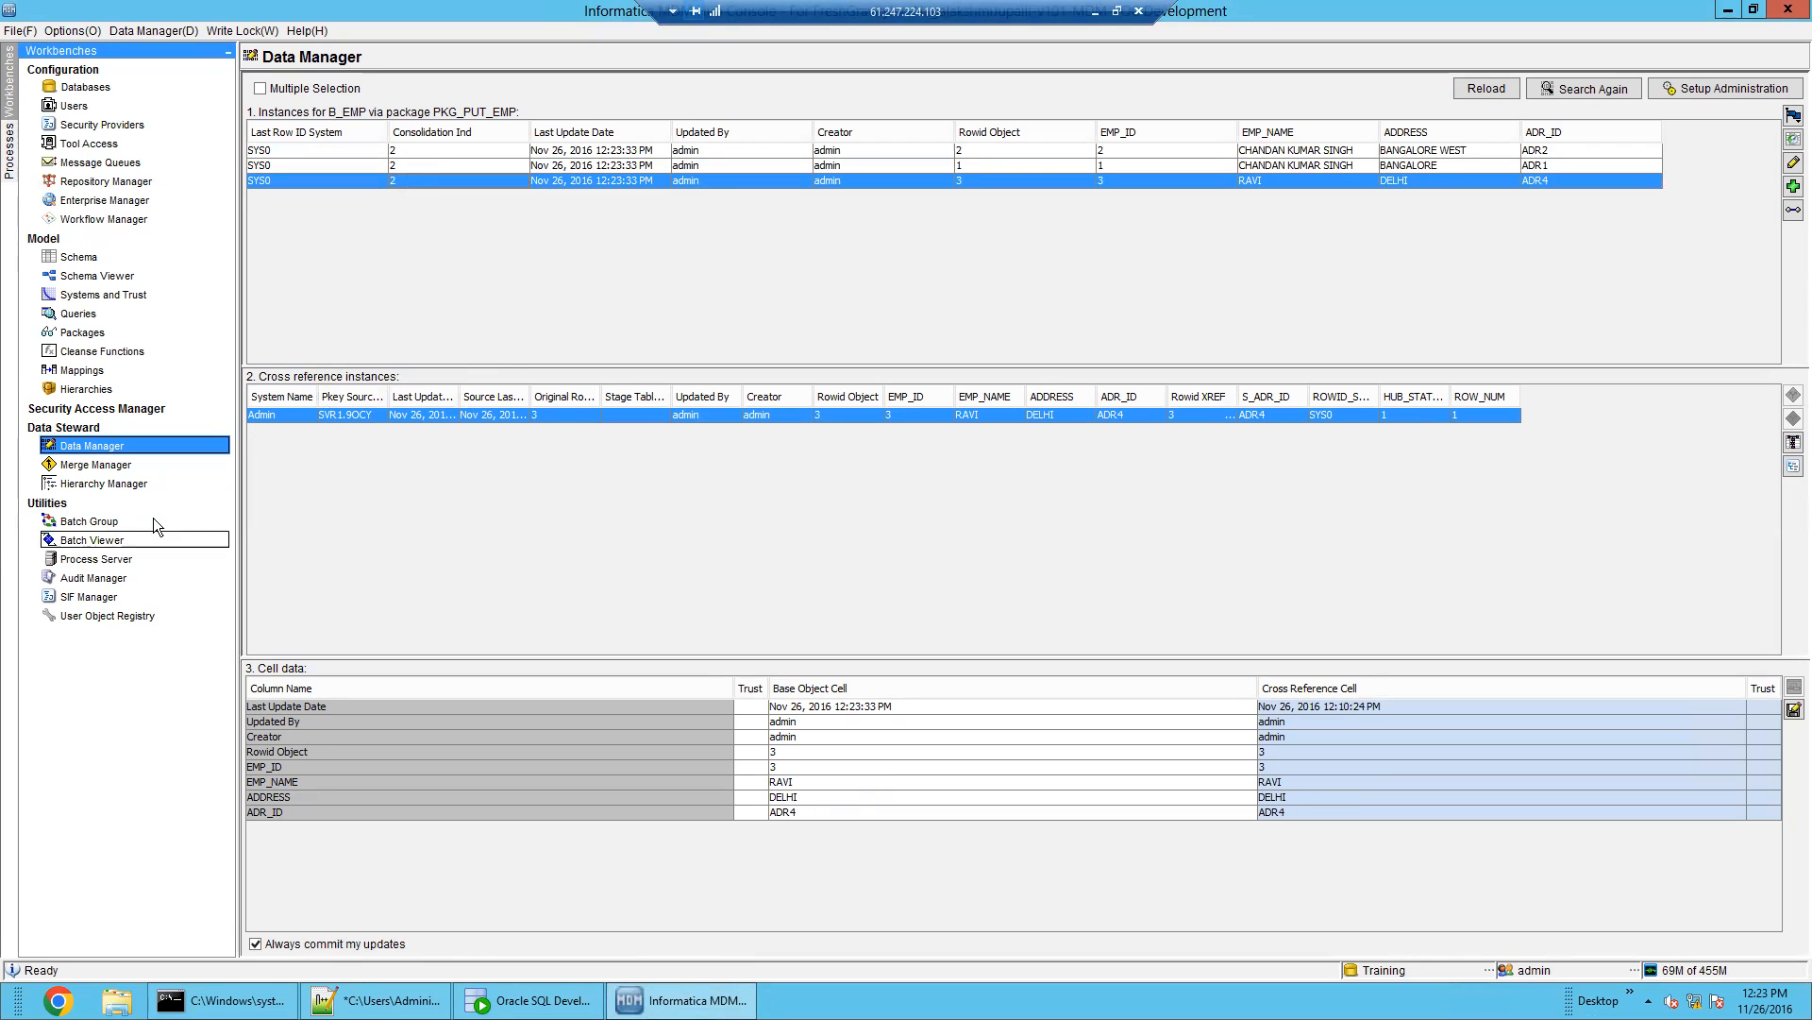
Begin a Merge Manager review of B_EMP using merge package PKG_PUT_EMP
click(99, 465)
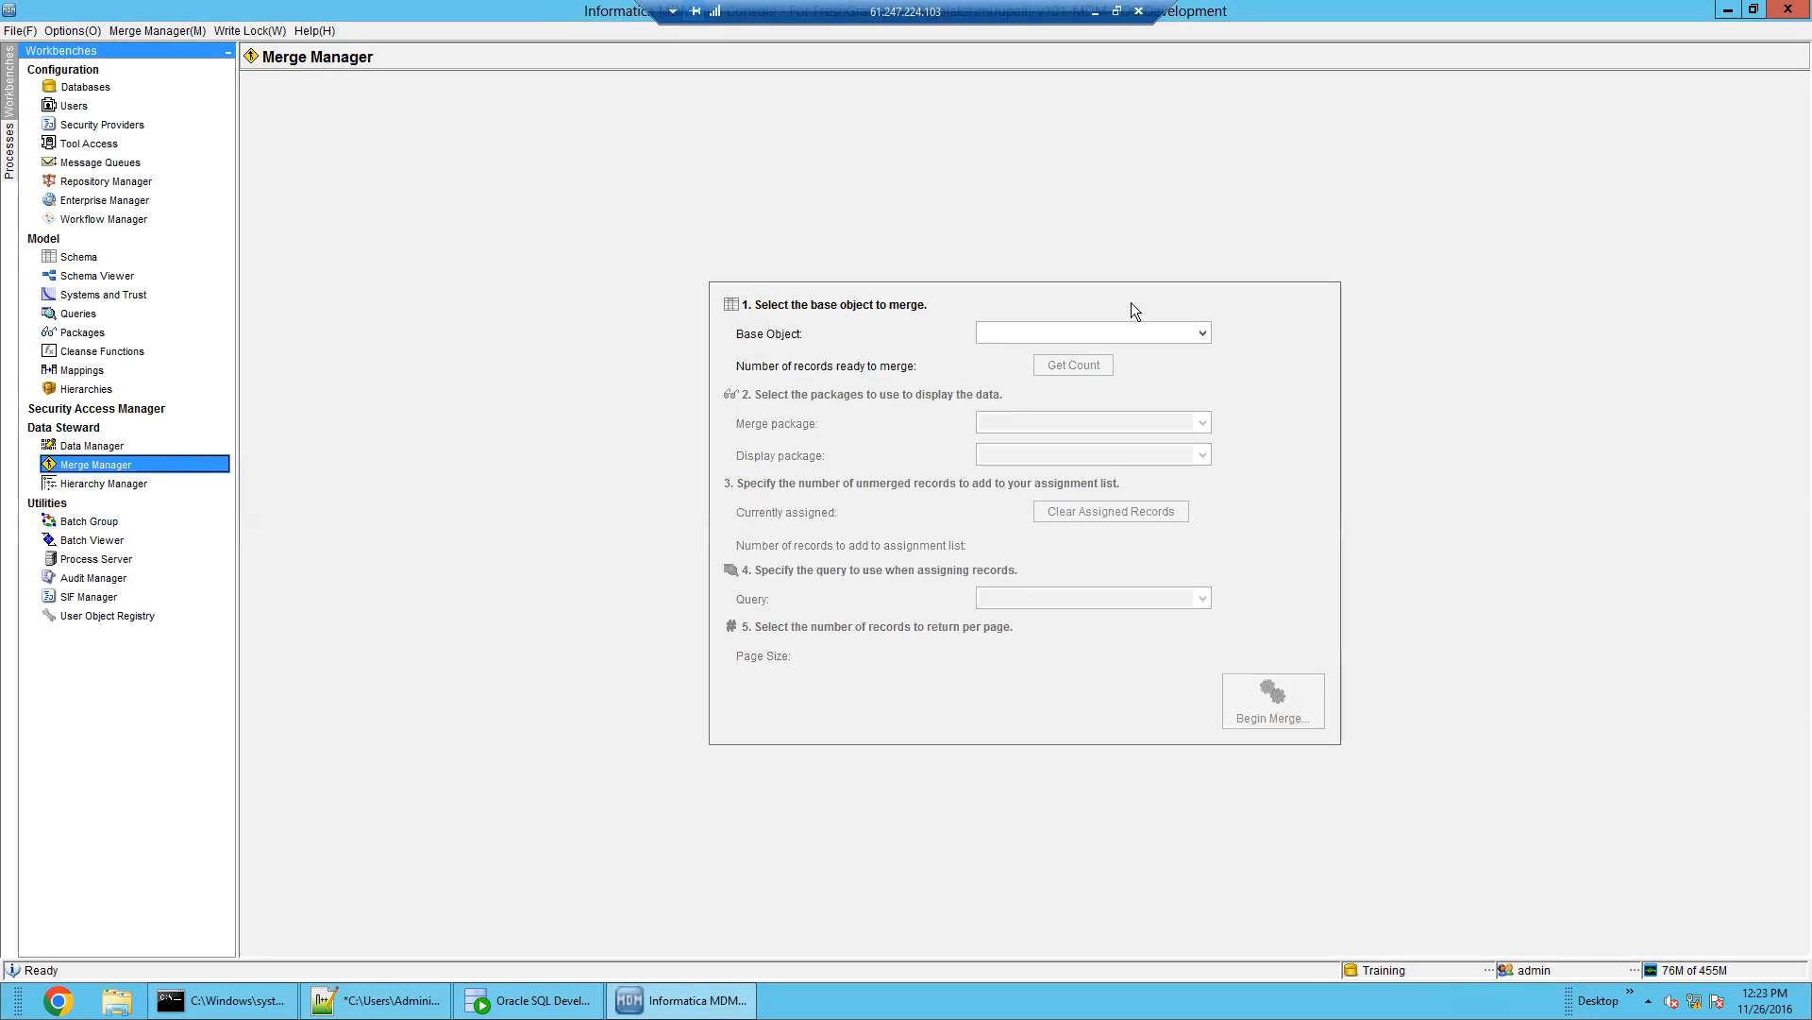
click(1202, 332)
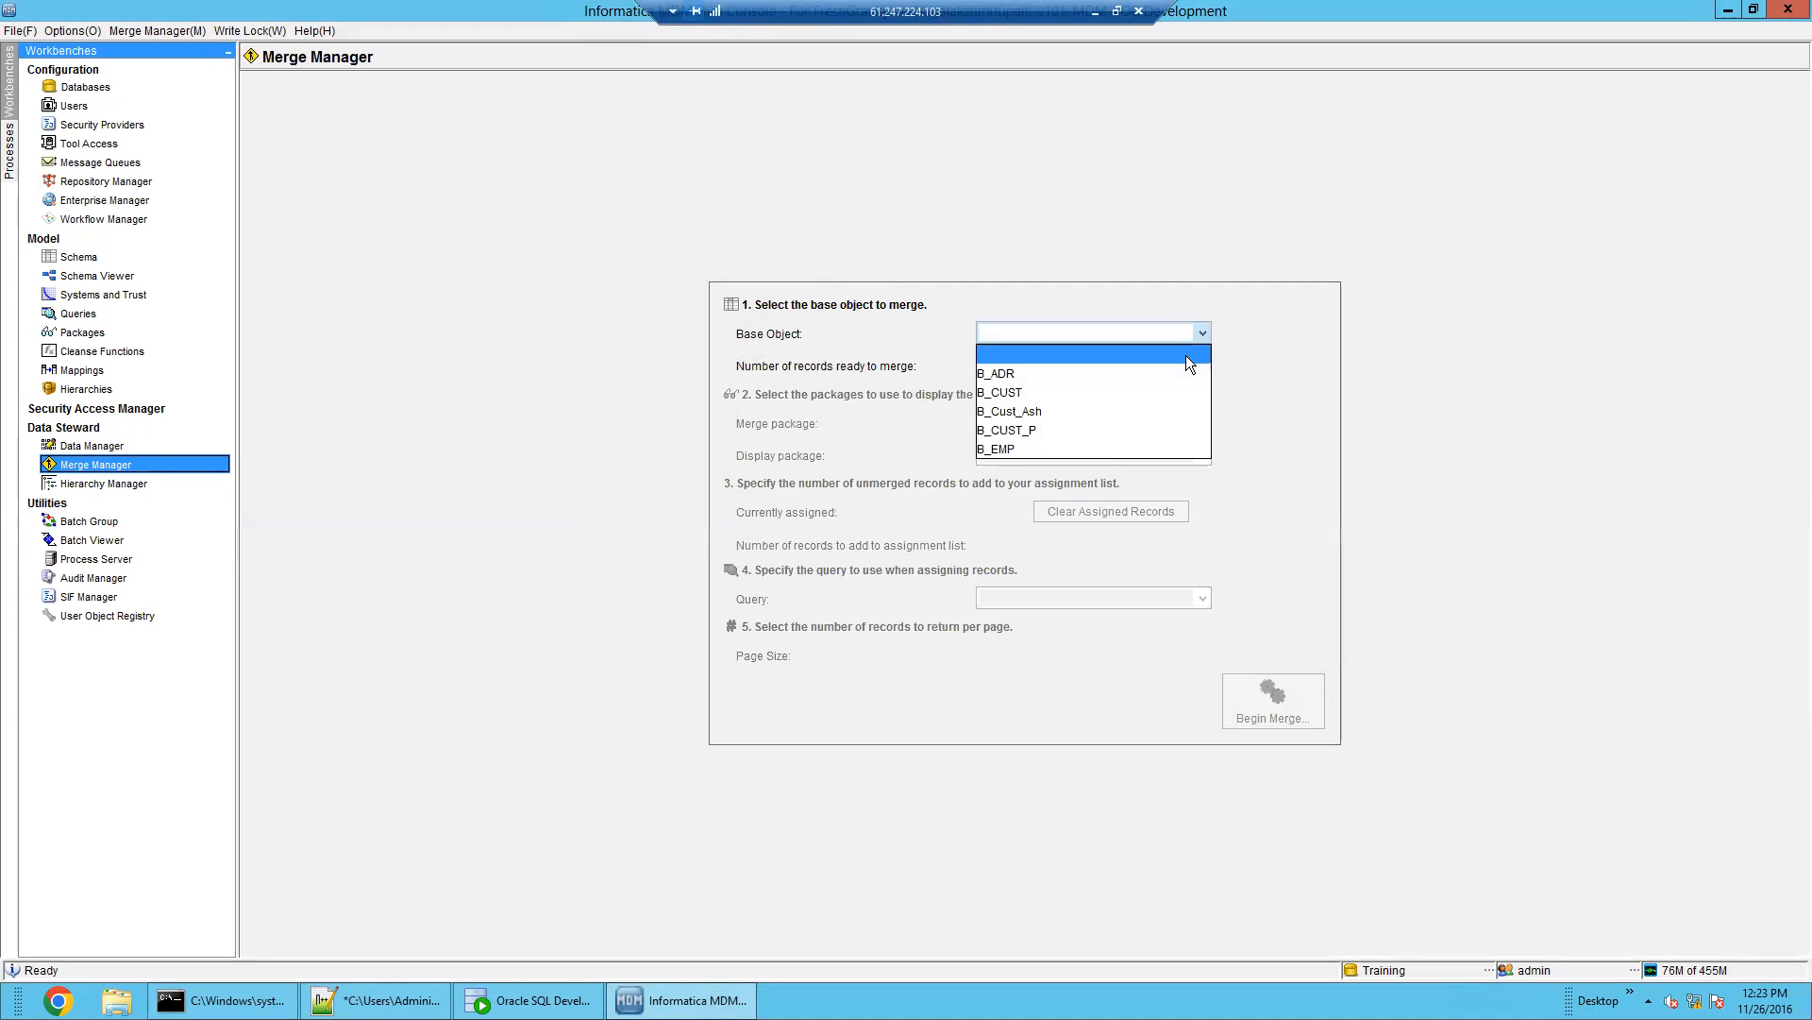
click(1152, 449)
click(1137, 425)
click(1131, 457)
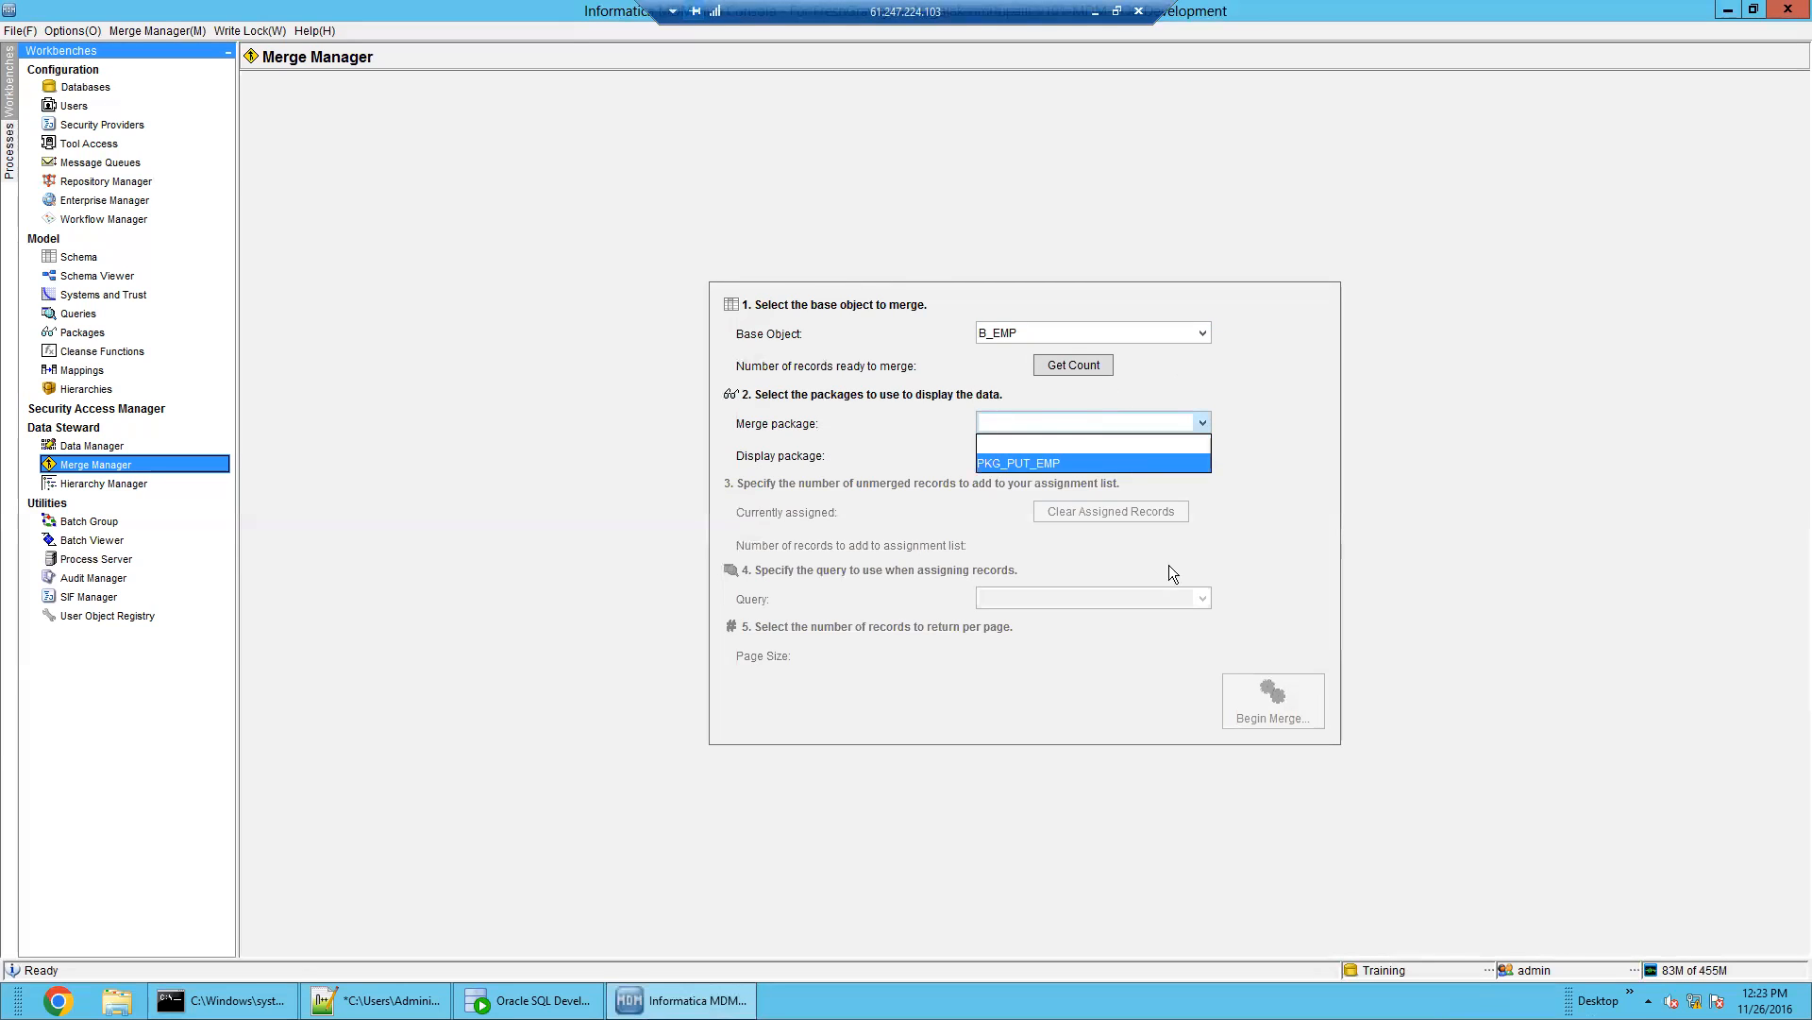
click(1255, 699)
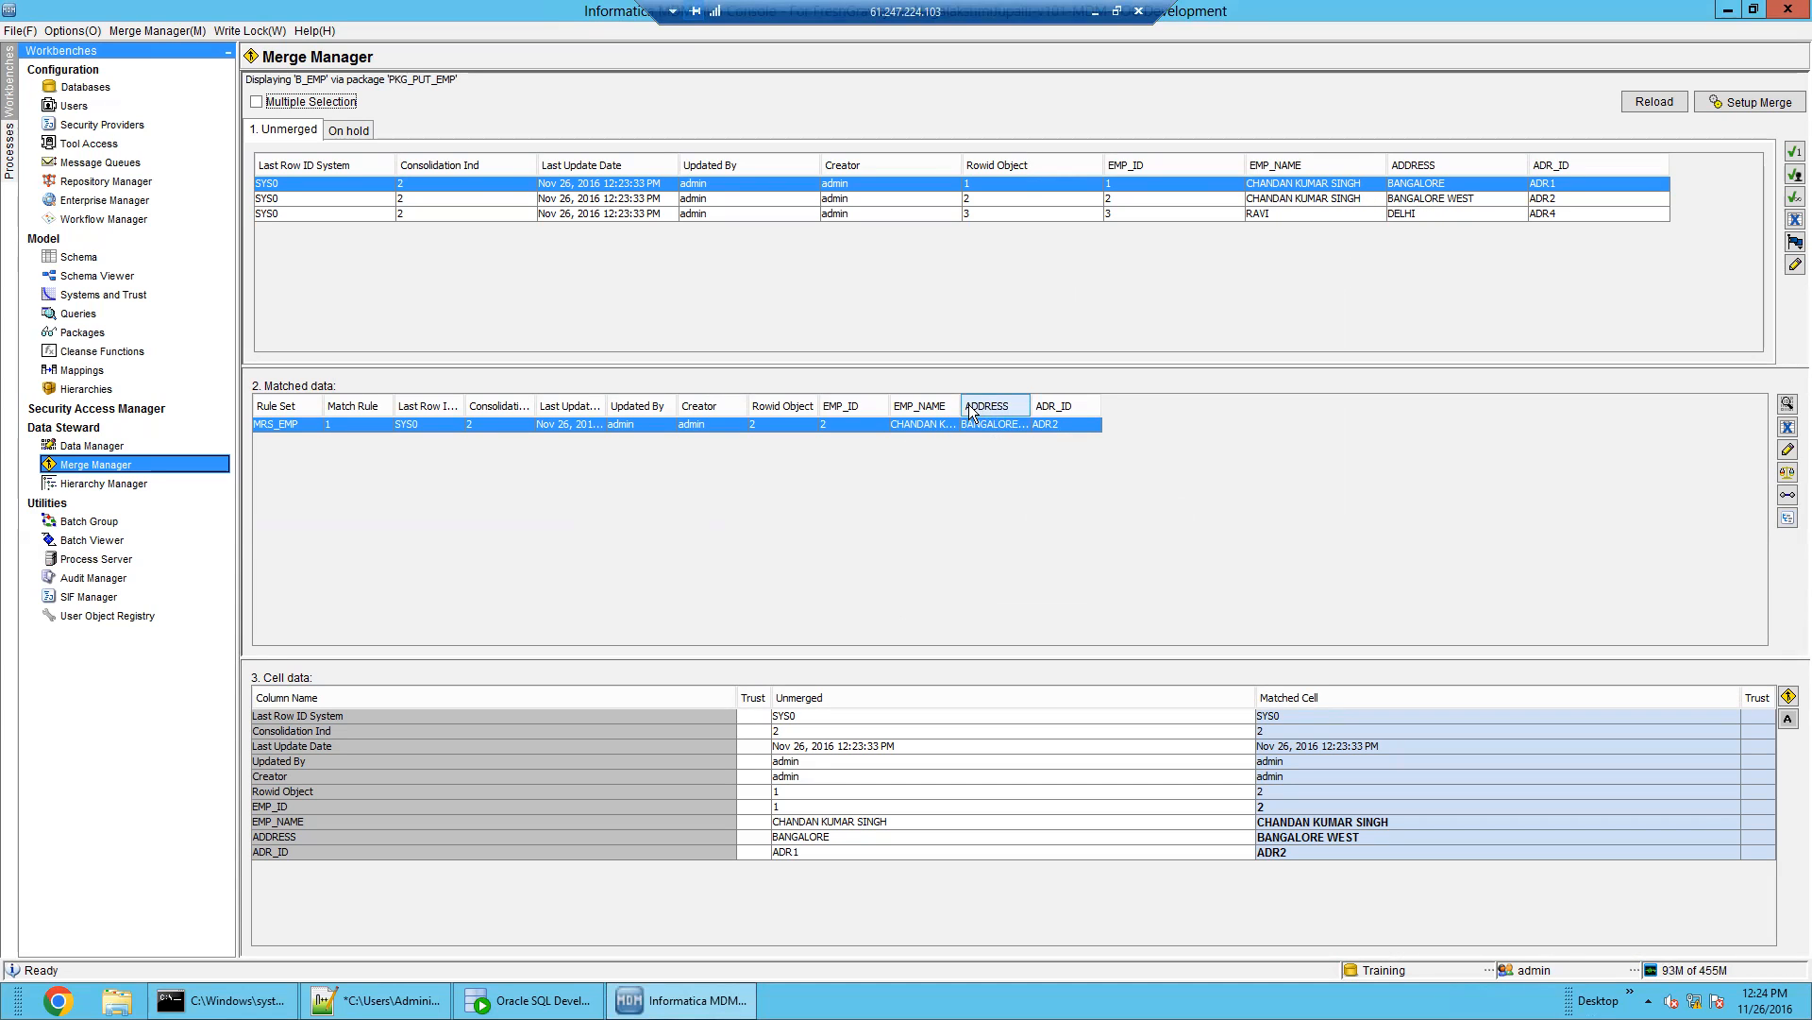
Widen EMP_NAME and check each unmerged B_EMP record's match candidates; the third has none
drag(962, 405, 1418, 385)
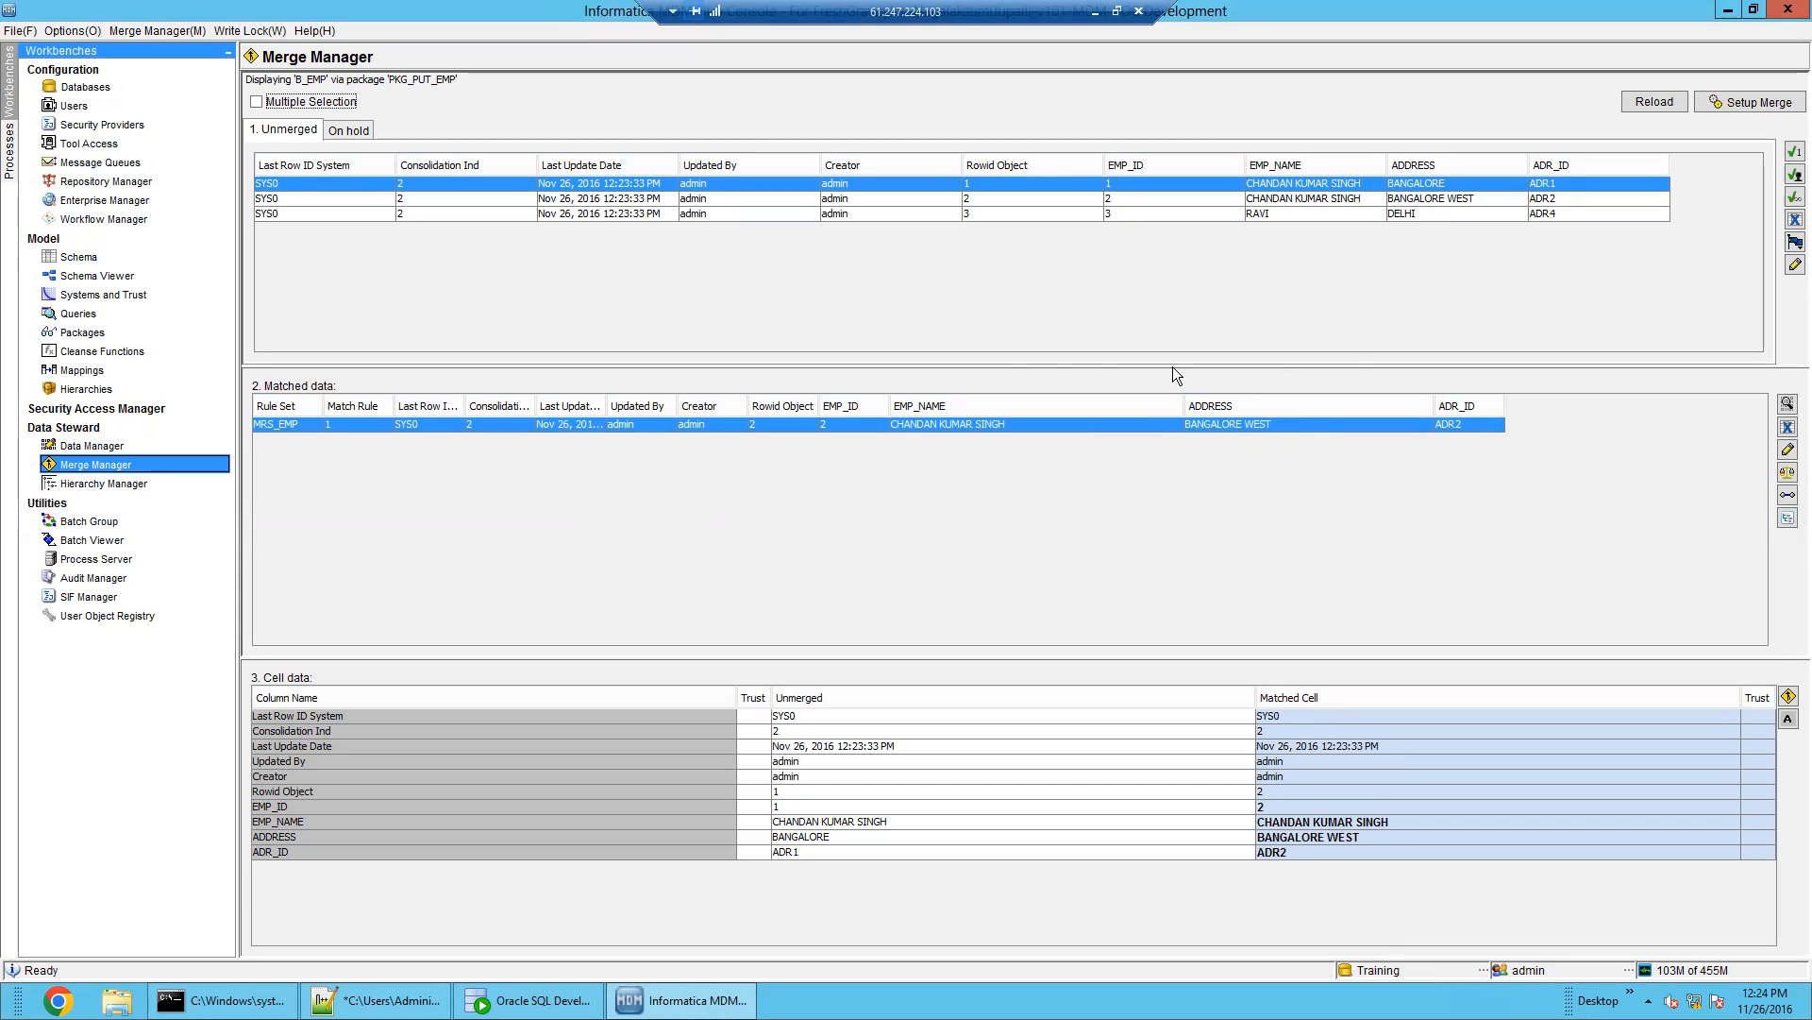
click(1312, 198)
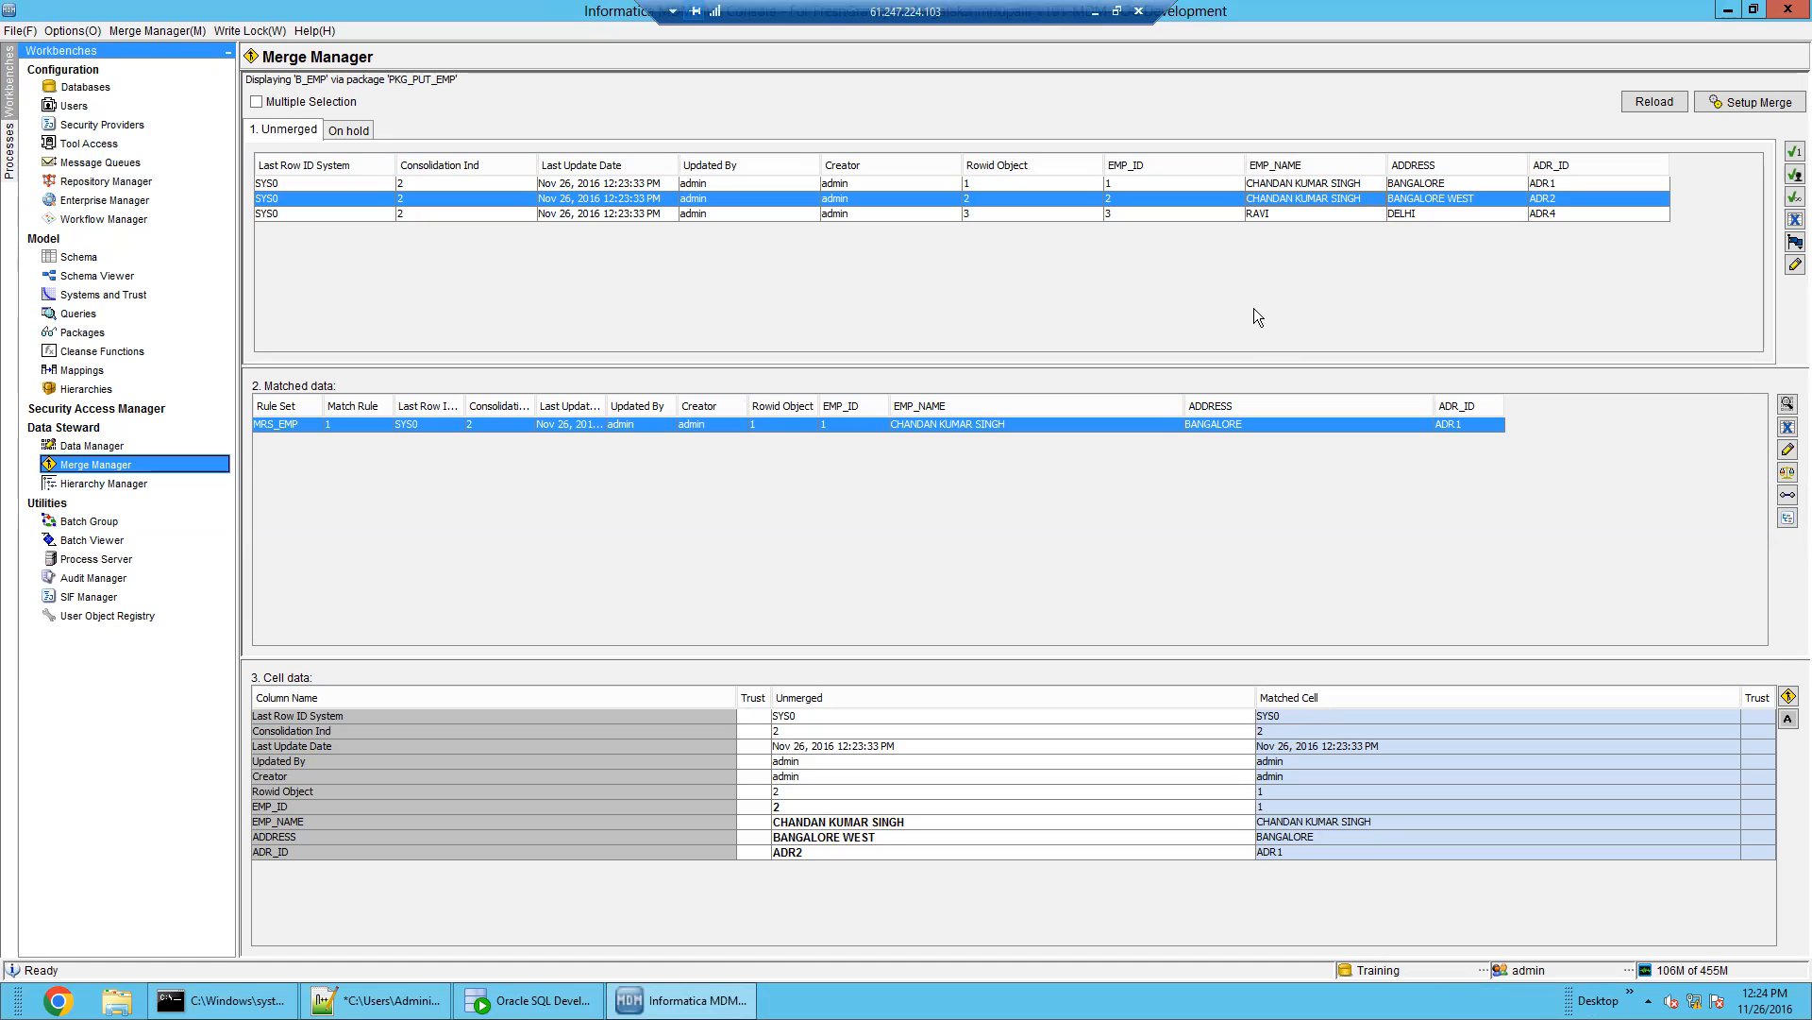
click(1296, 215)
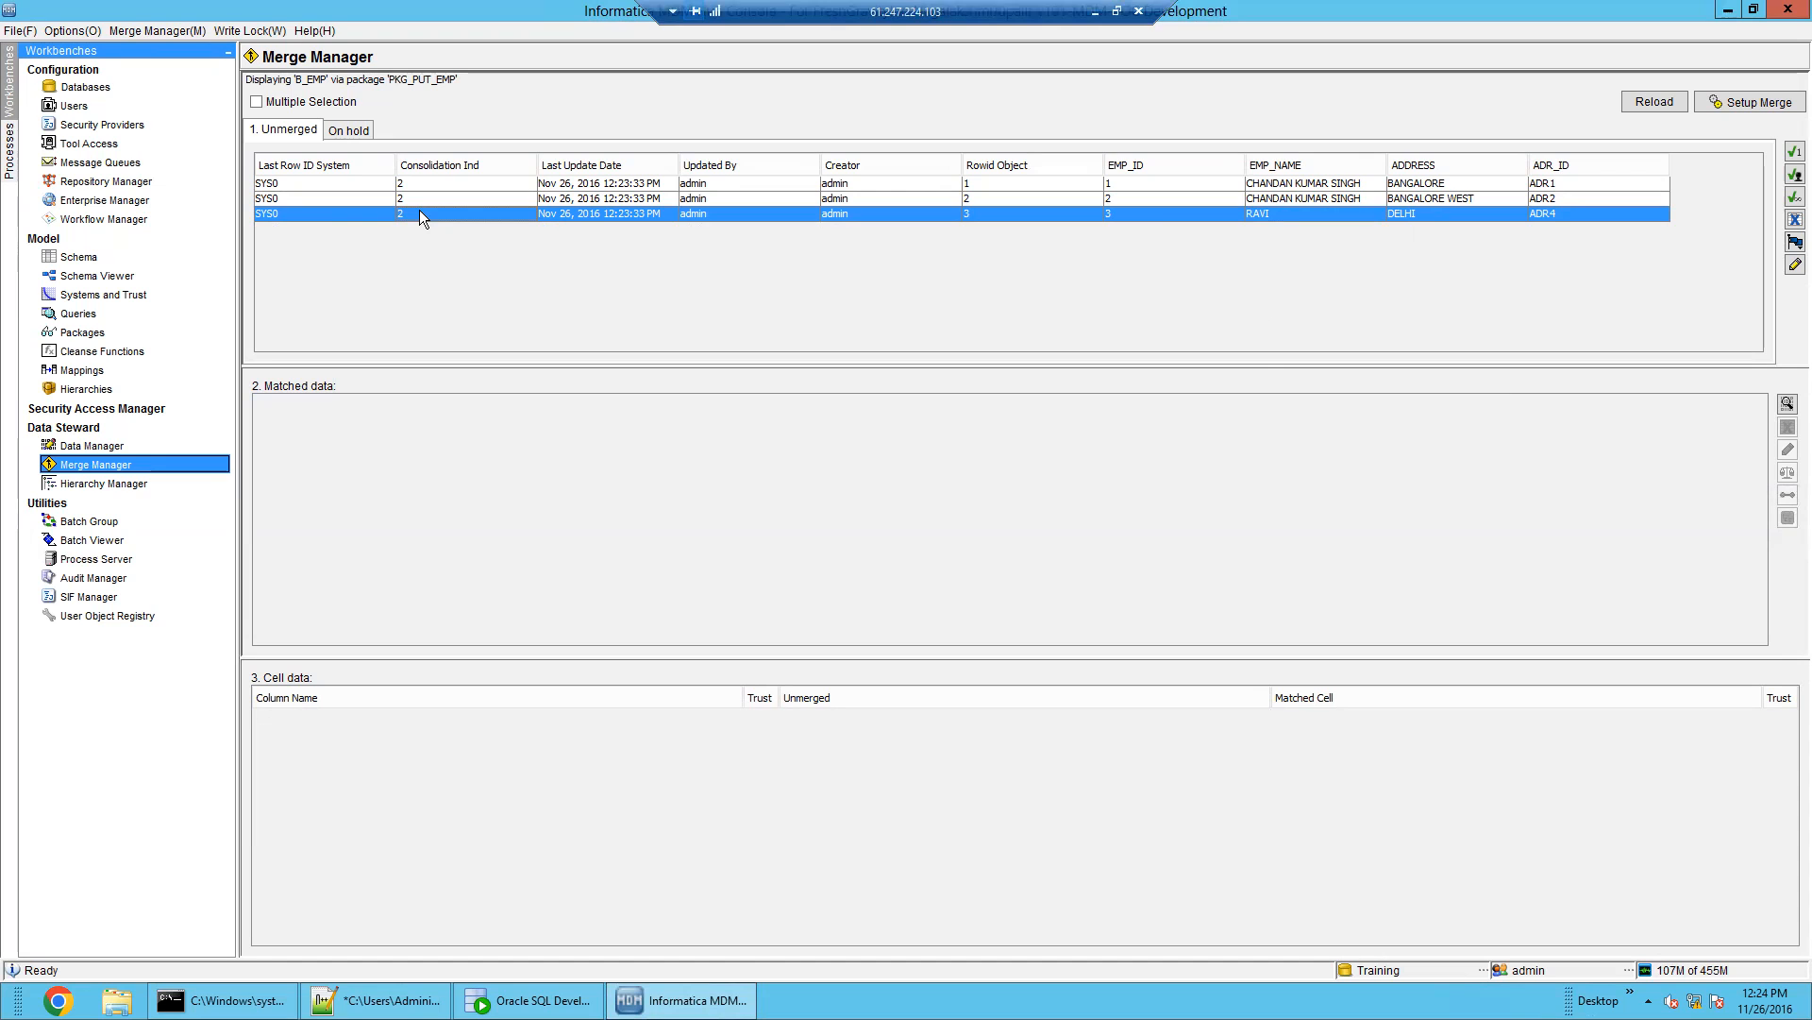
click(1308, 170)
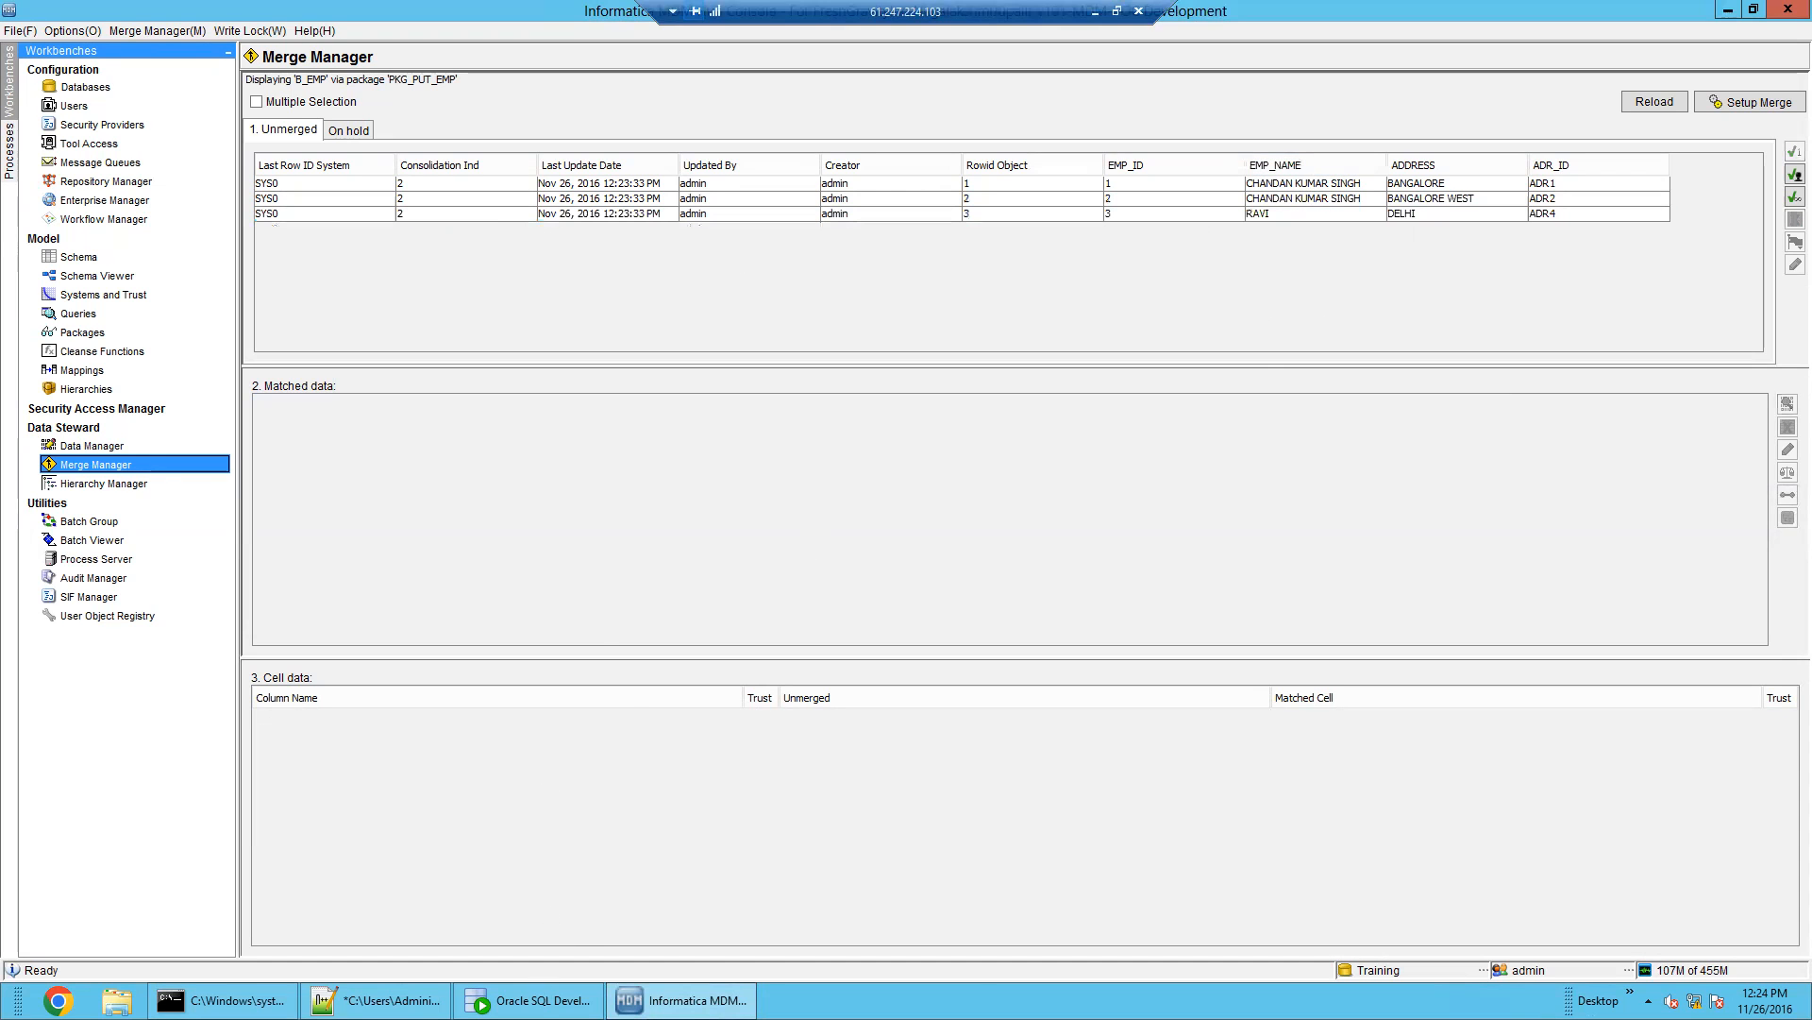
click(543, 999)
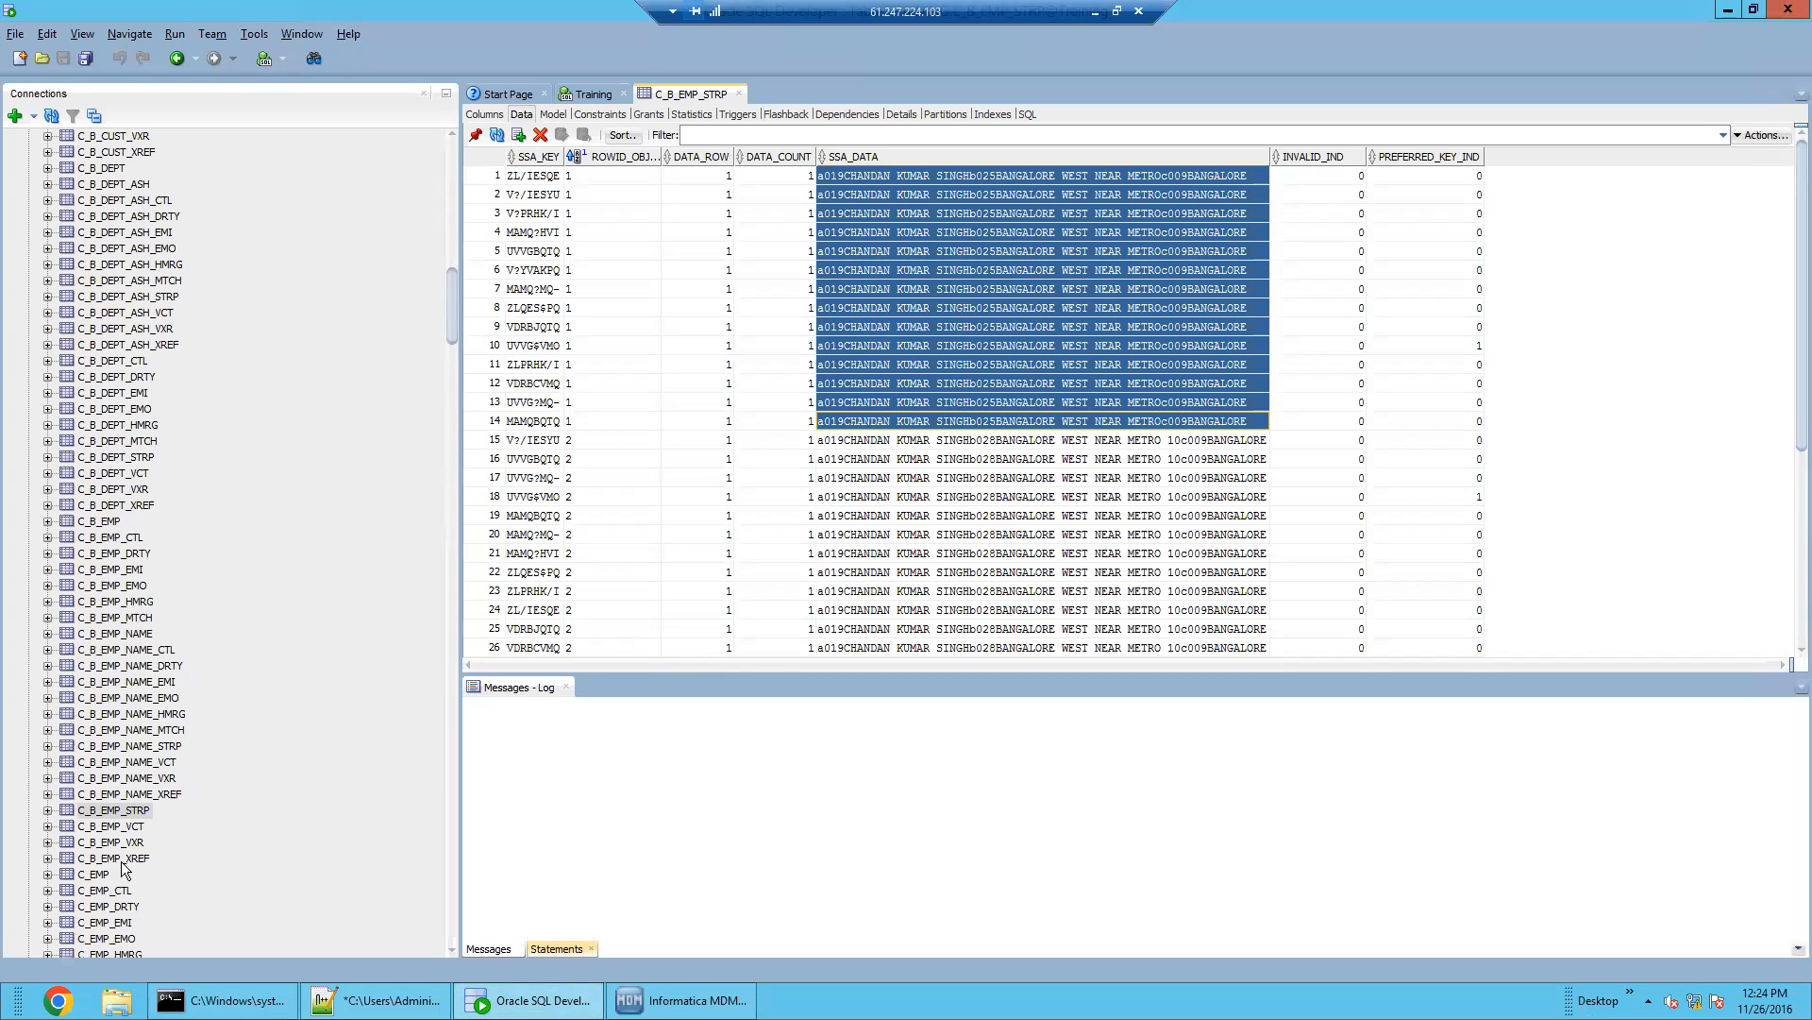
Confirm C_B_EMP_MTCH holds one match row pairing ROWID_OBJECT 2 with record 1
click(127, 620)
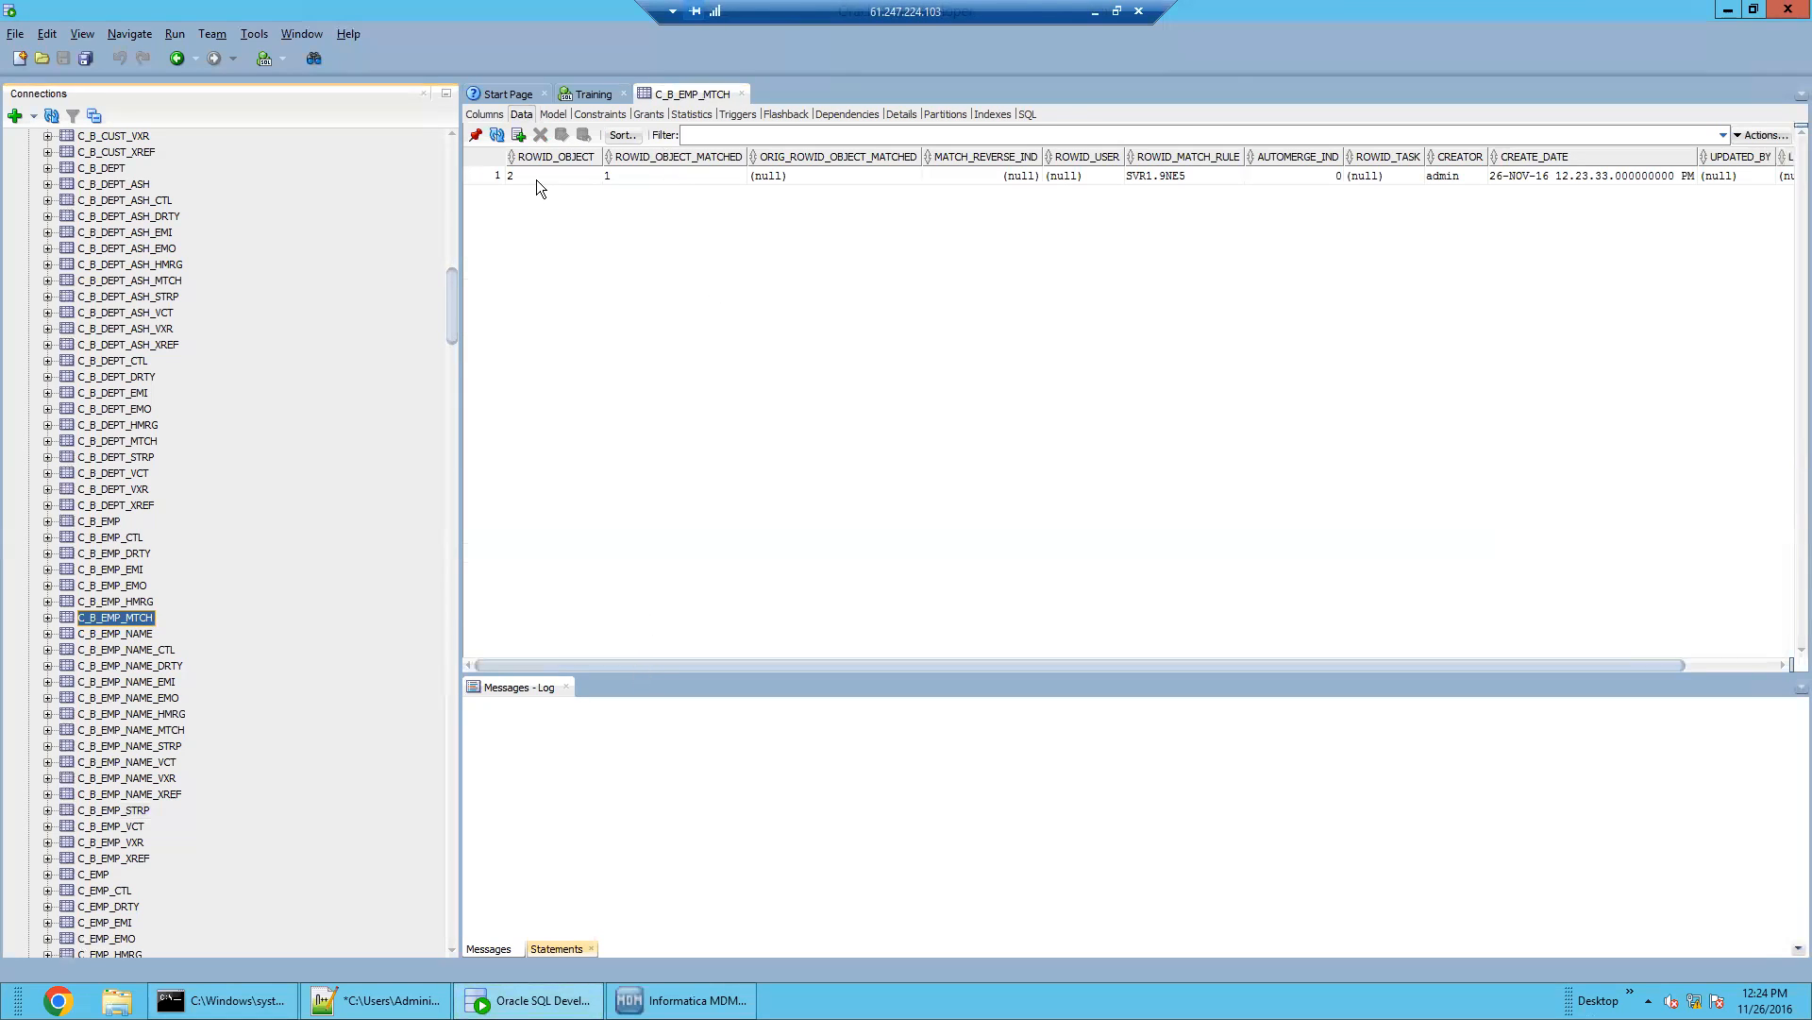
click(536, 180)
click(623, 178)
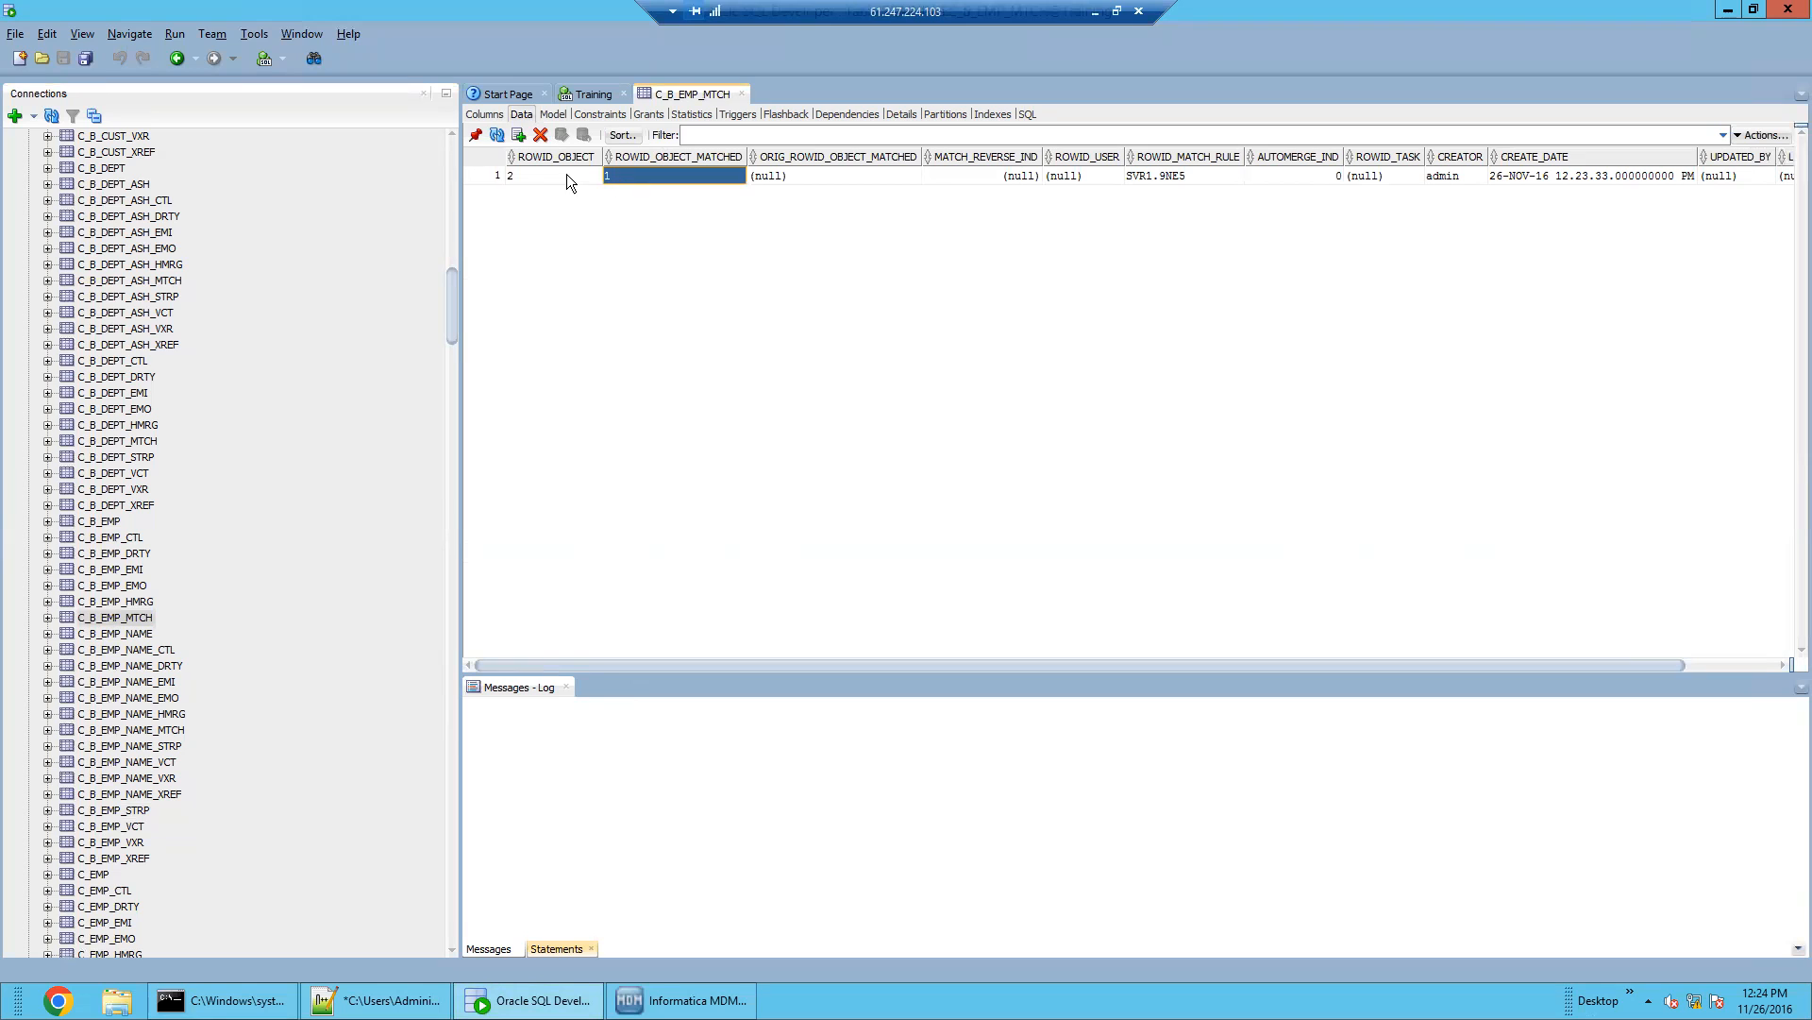
click(544, 170)
click(649, 174)
Compare unmerged records 1 and 2 against their matches in Merge Manager
click(567, 1001)
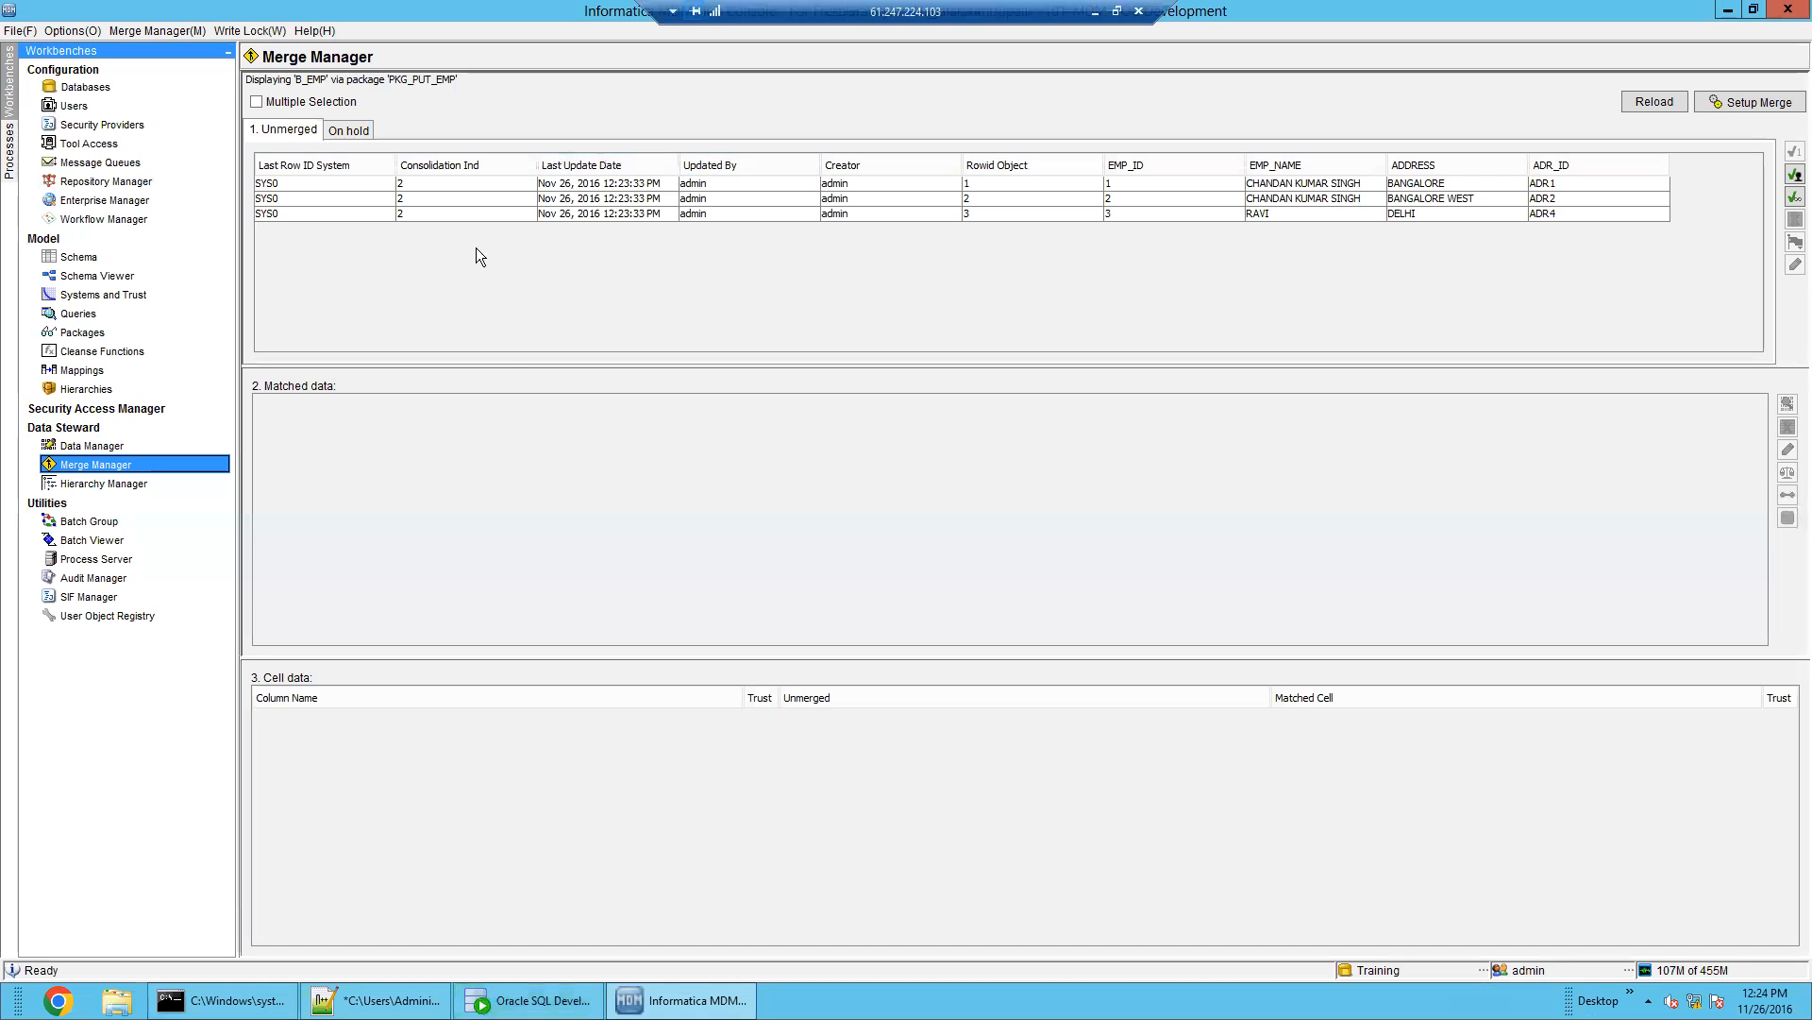
click(1016, 186)
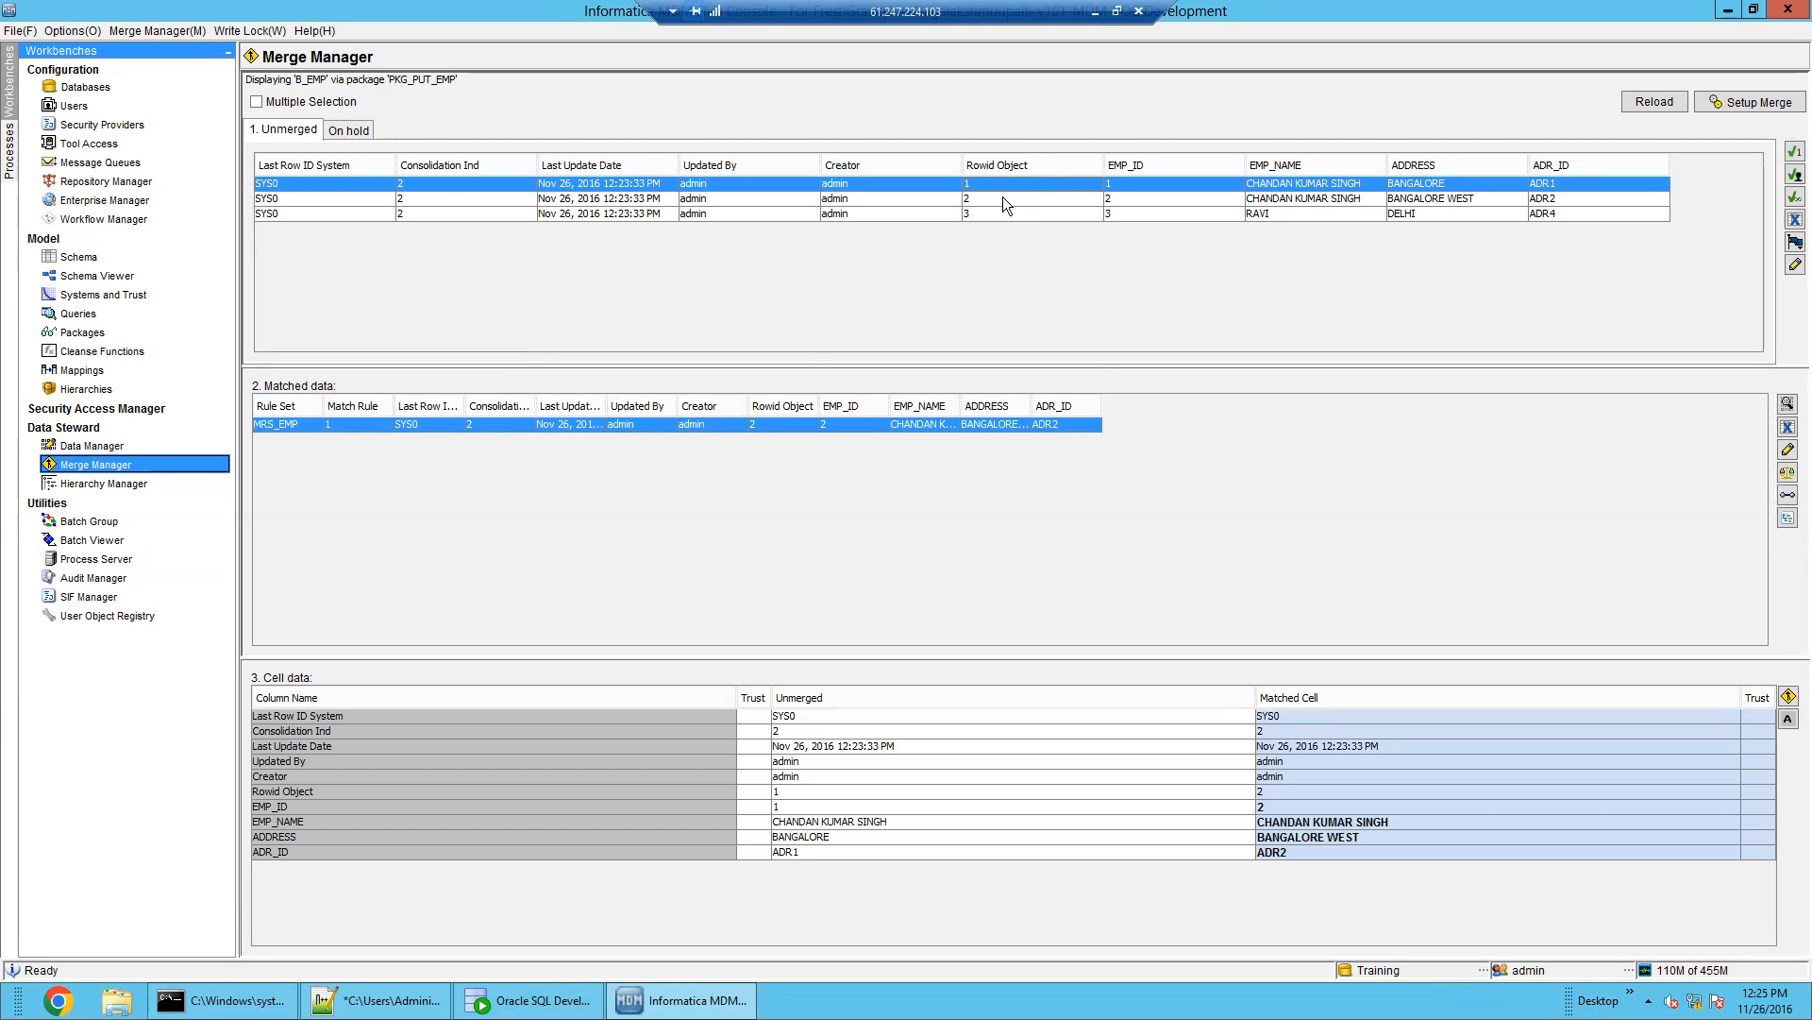
click(1003, 196)
click(1426, 185)
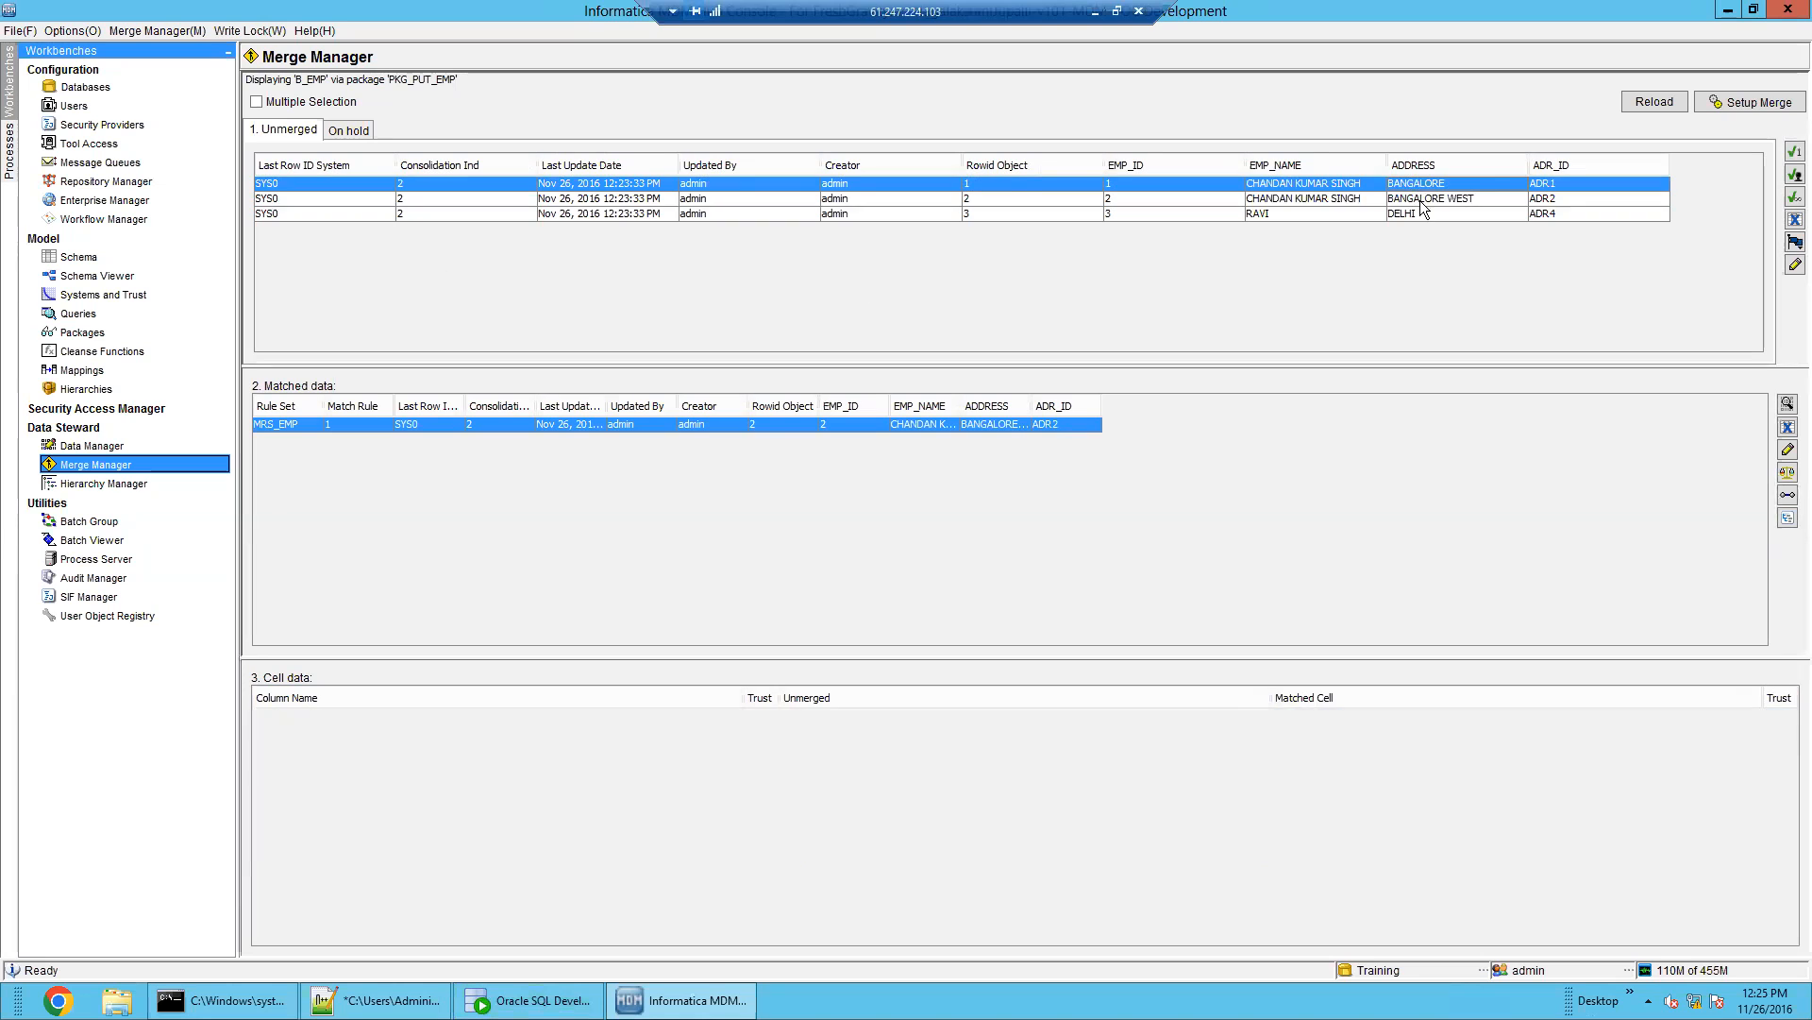
click(1431, 201)
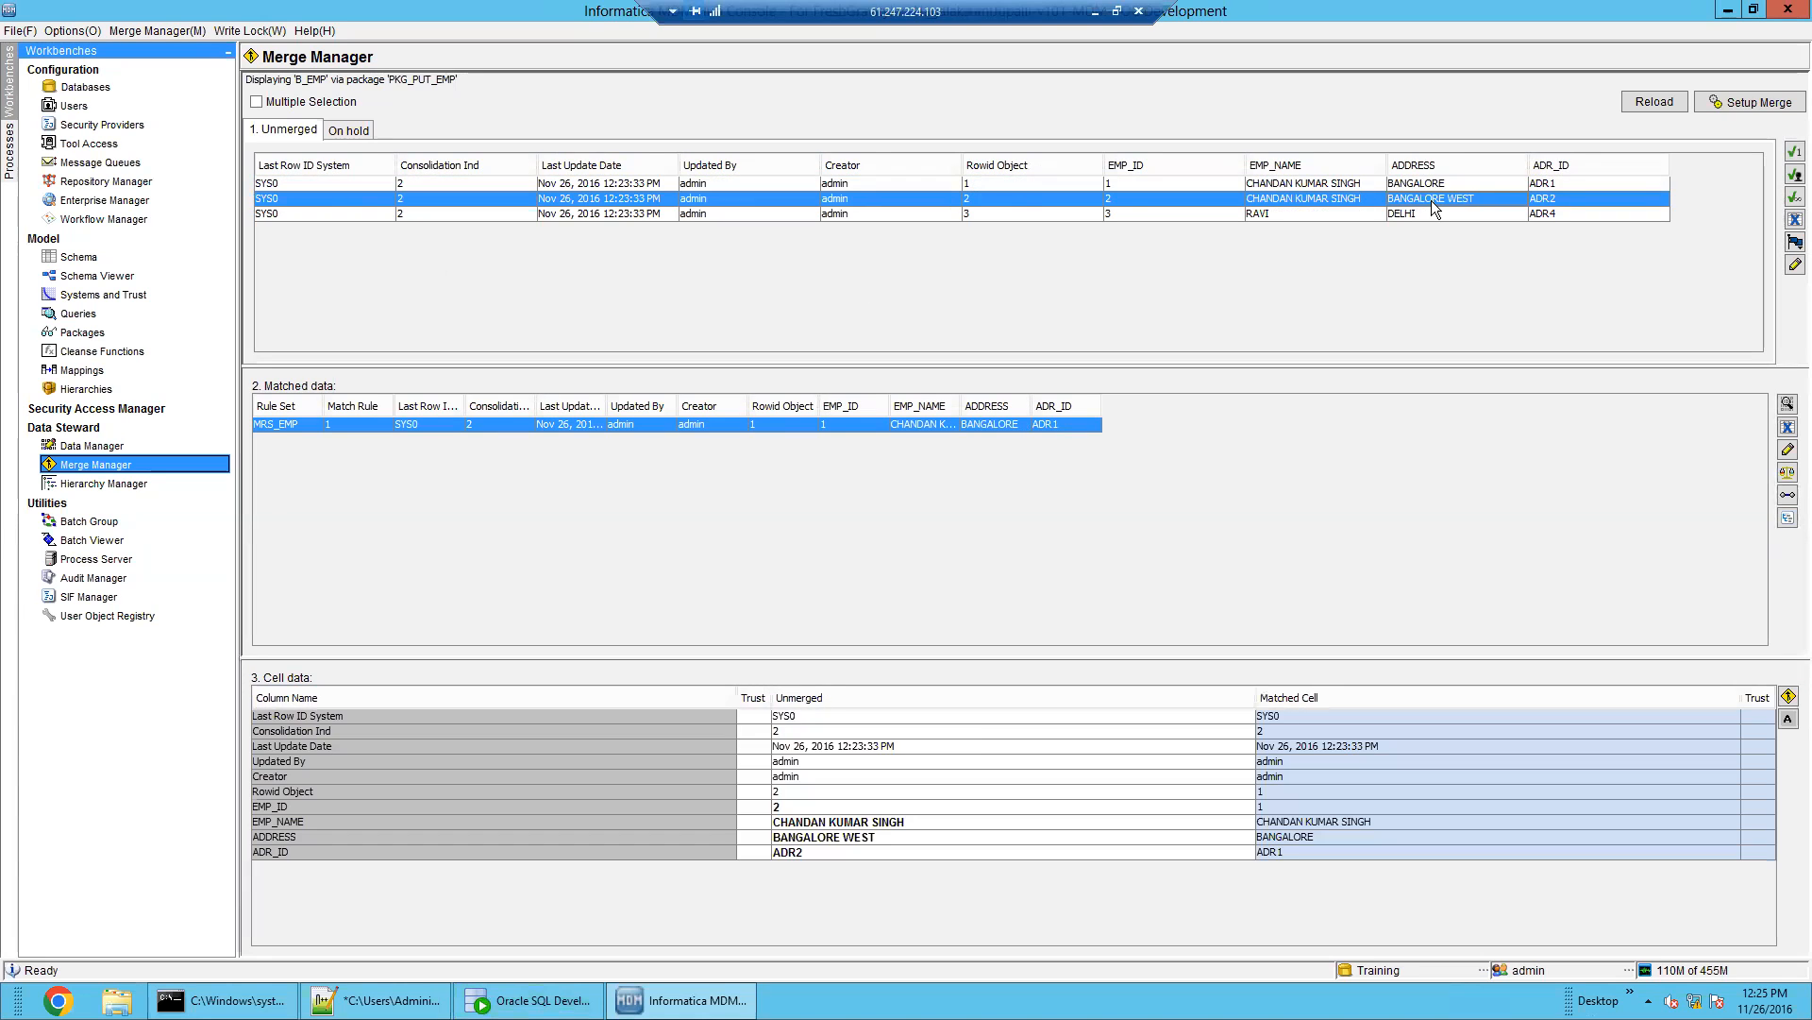
Confirm the C_B_EMP_HMRG merge history table is still empty
click(528, 1000)
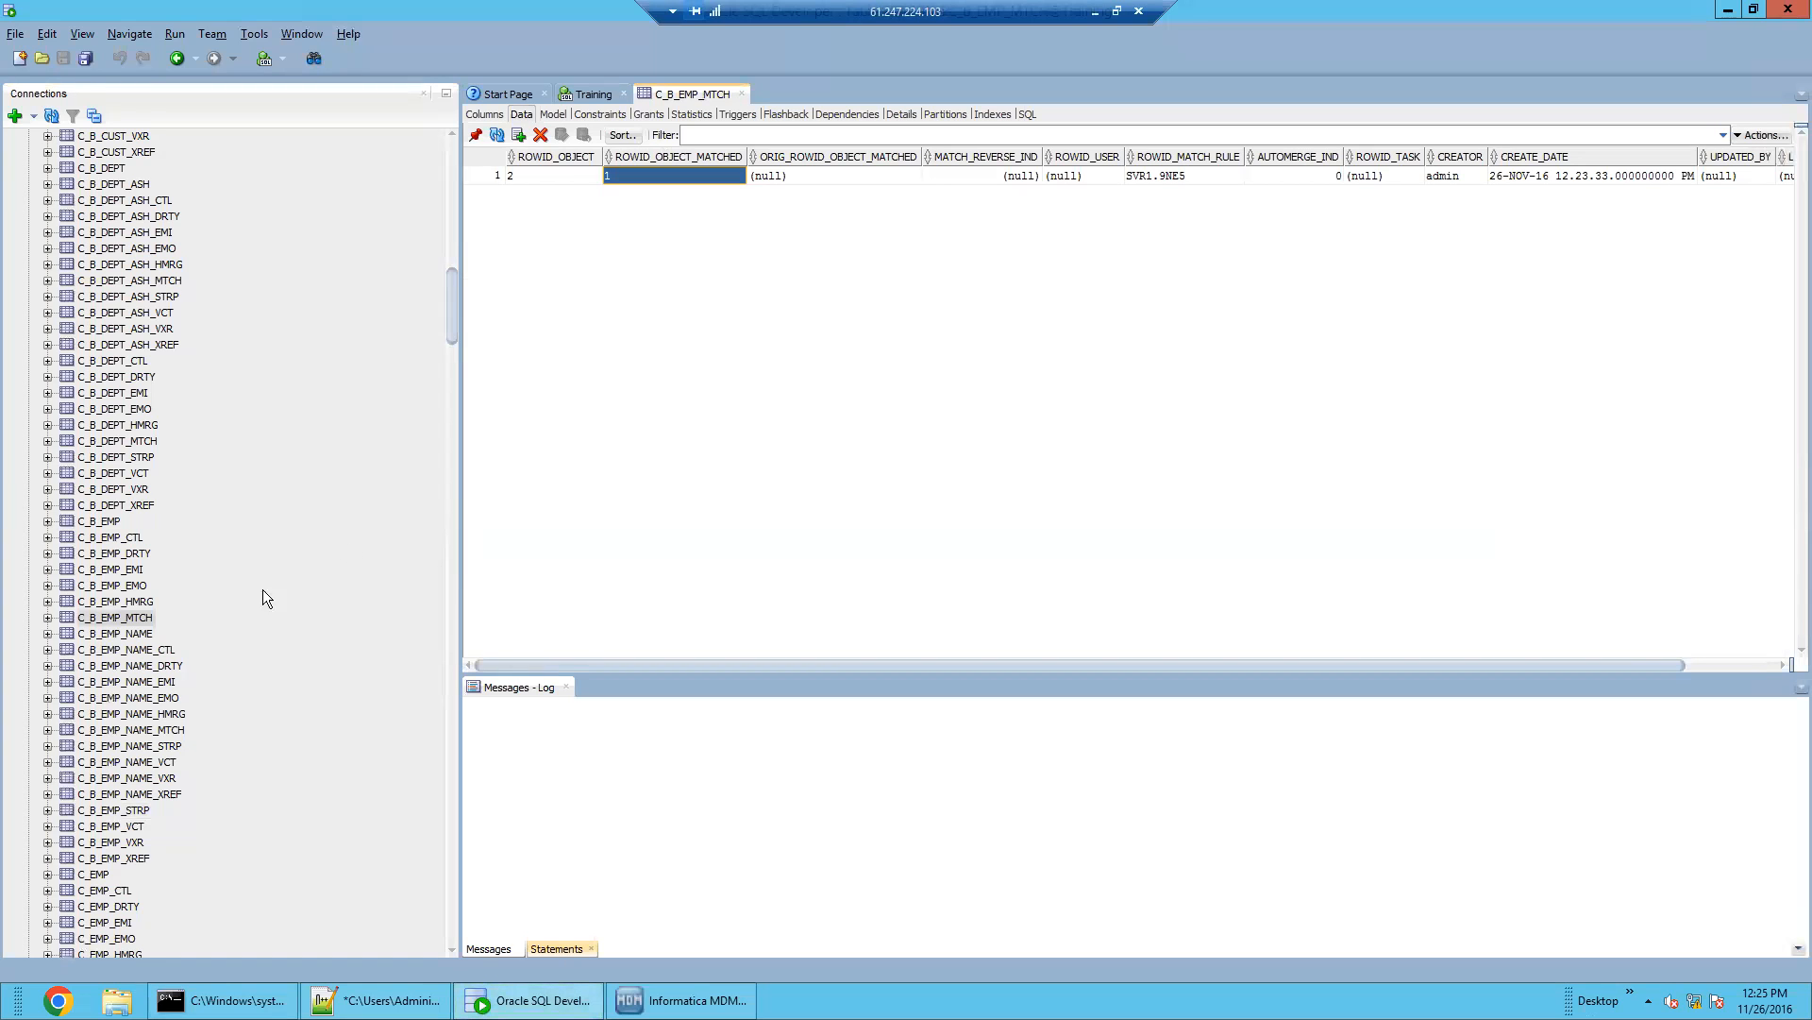
click(143, 608)
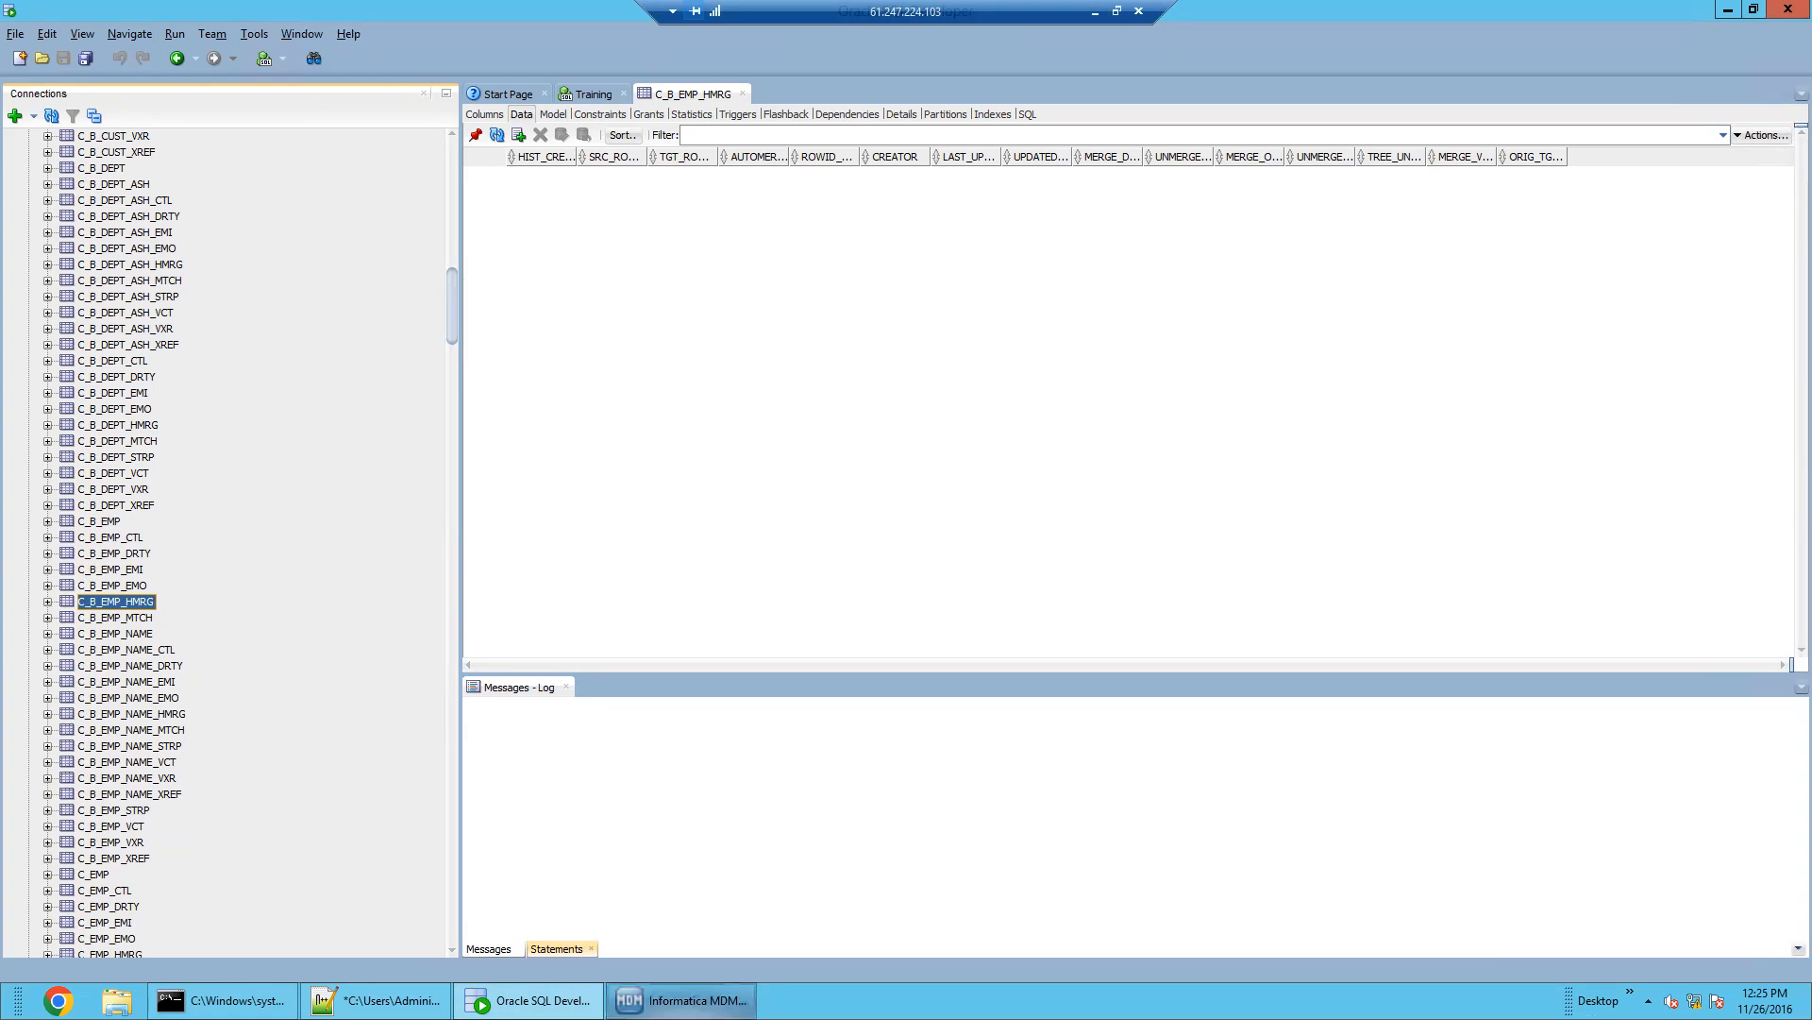
click(682, 1000)
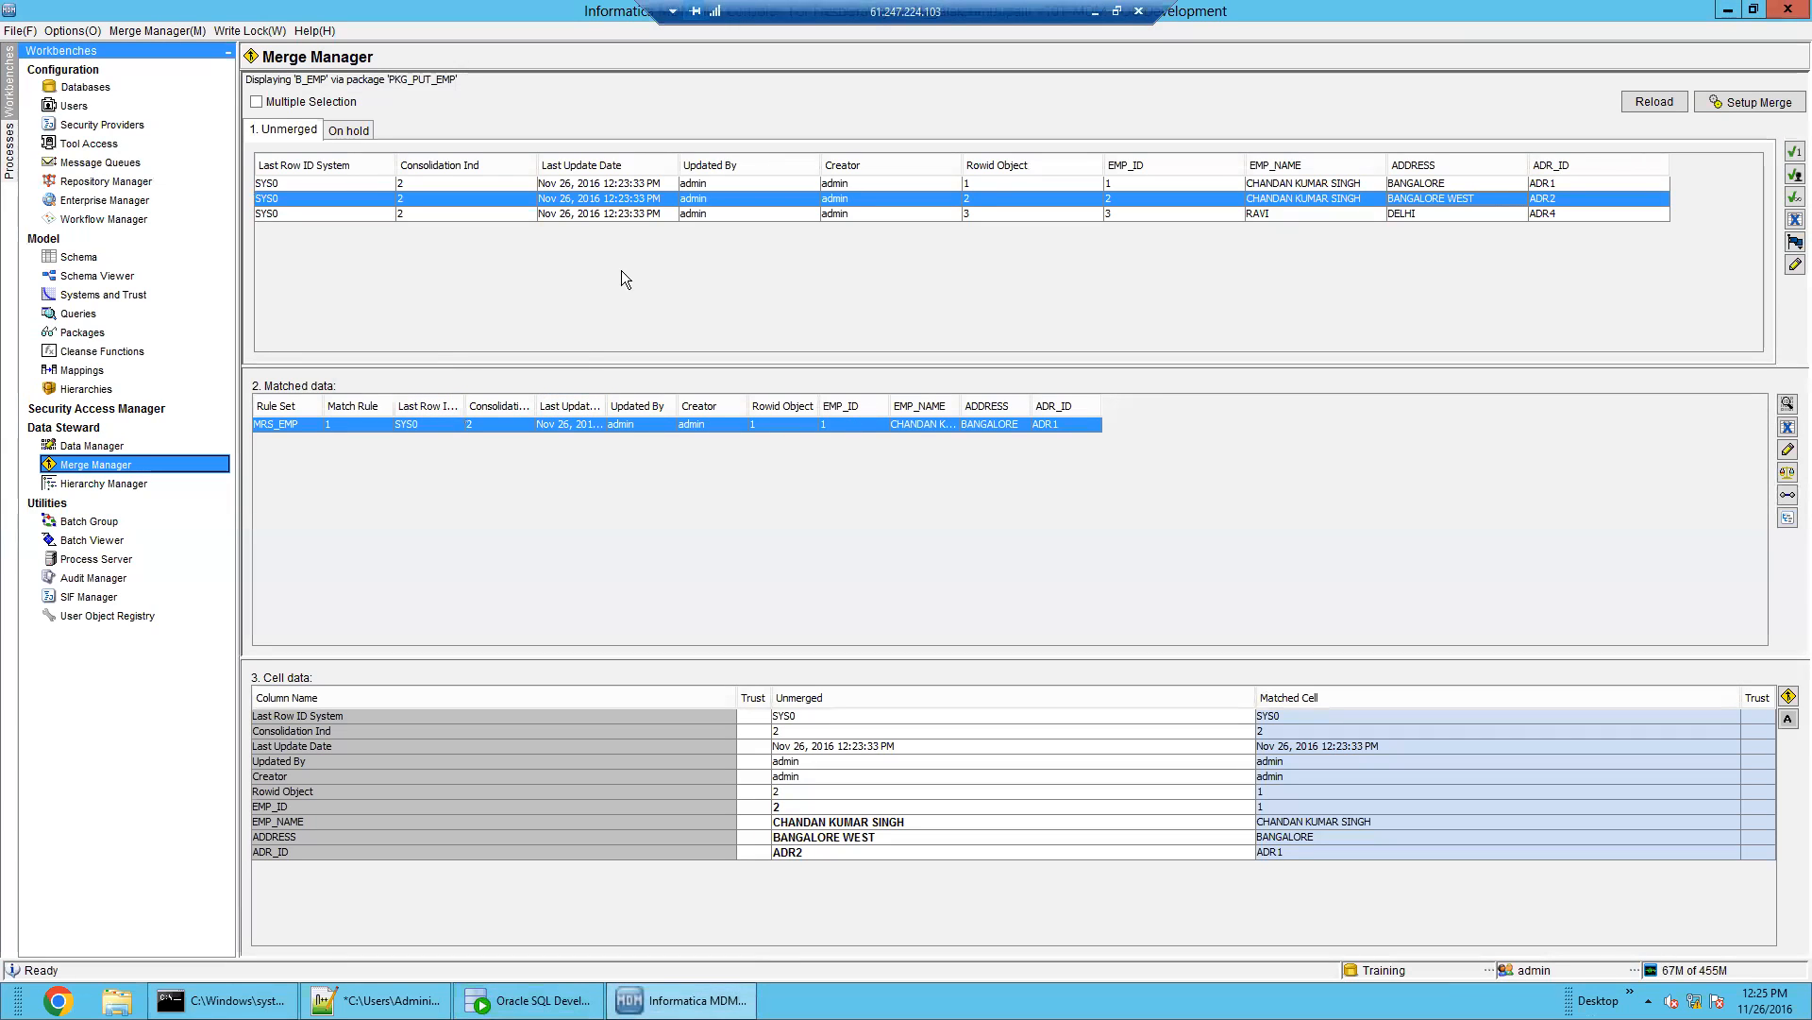
Compare unmerged record 1 (BANGALORE/ADR1) with matched BANGALORE WEST/ADR2, widening EMP_NAME to show the full name
click(1012, 185)
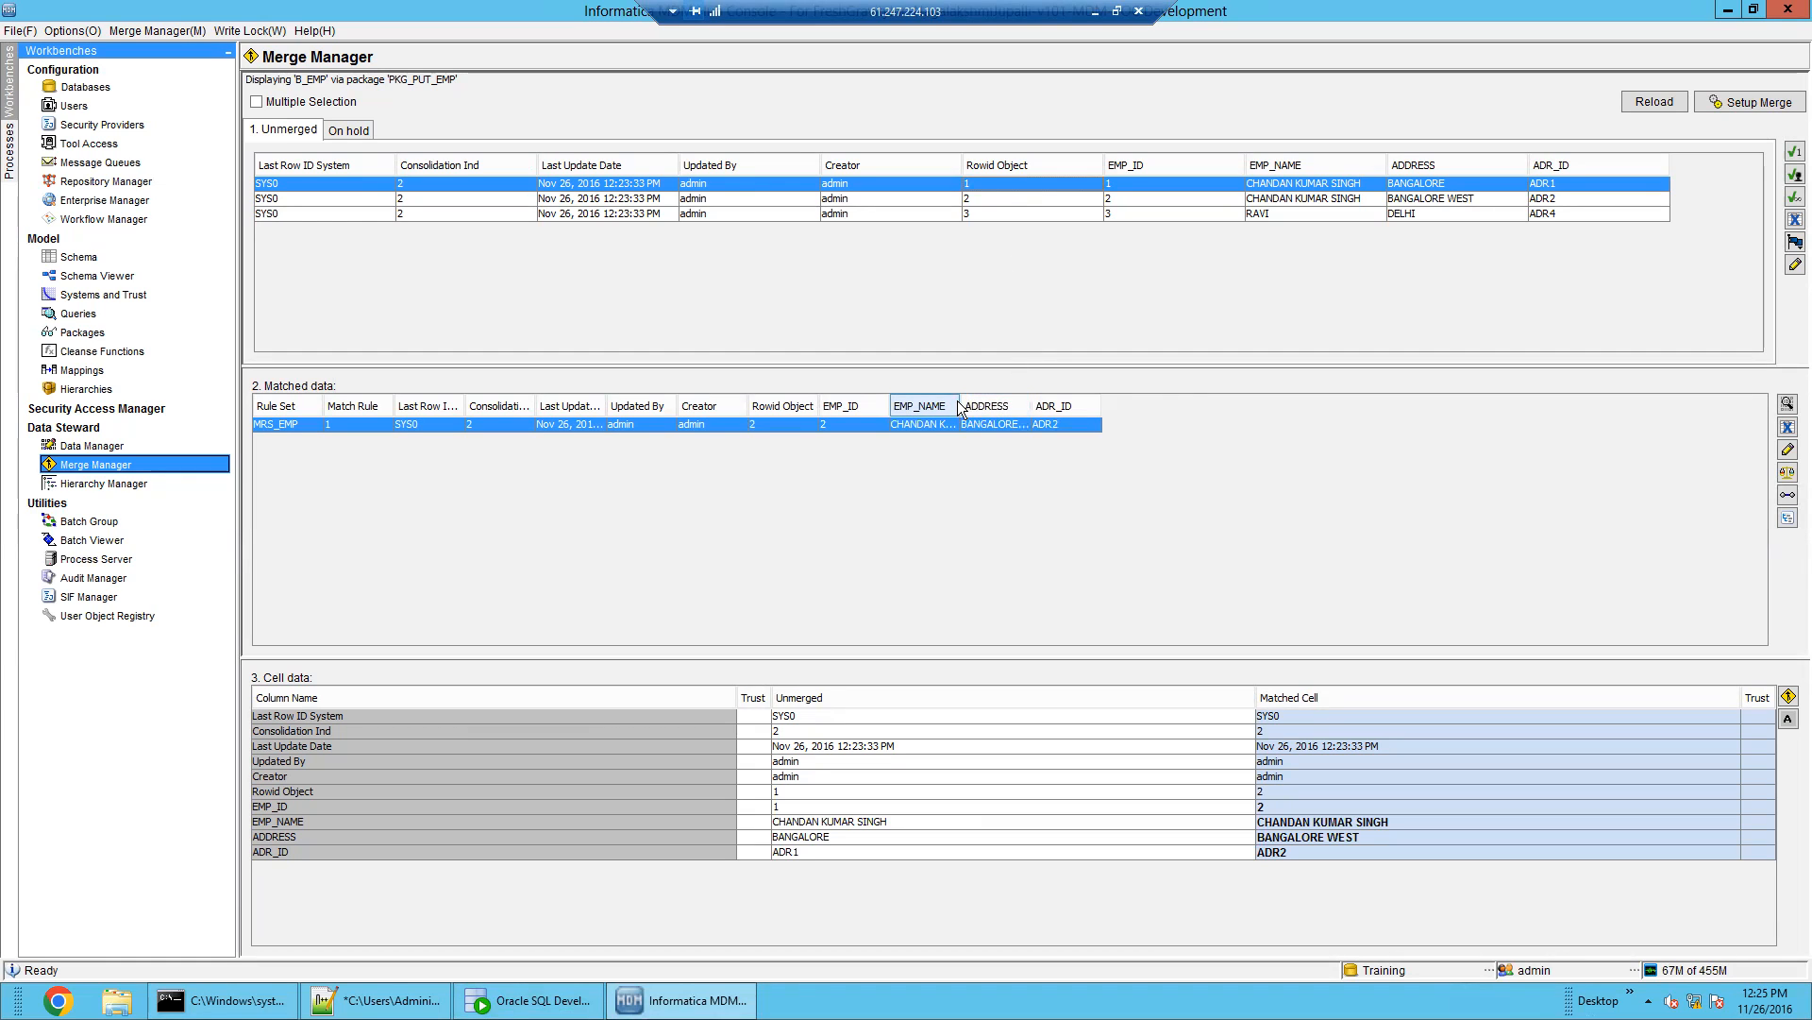
drag(959, 400, 1289, 396)
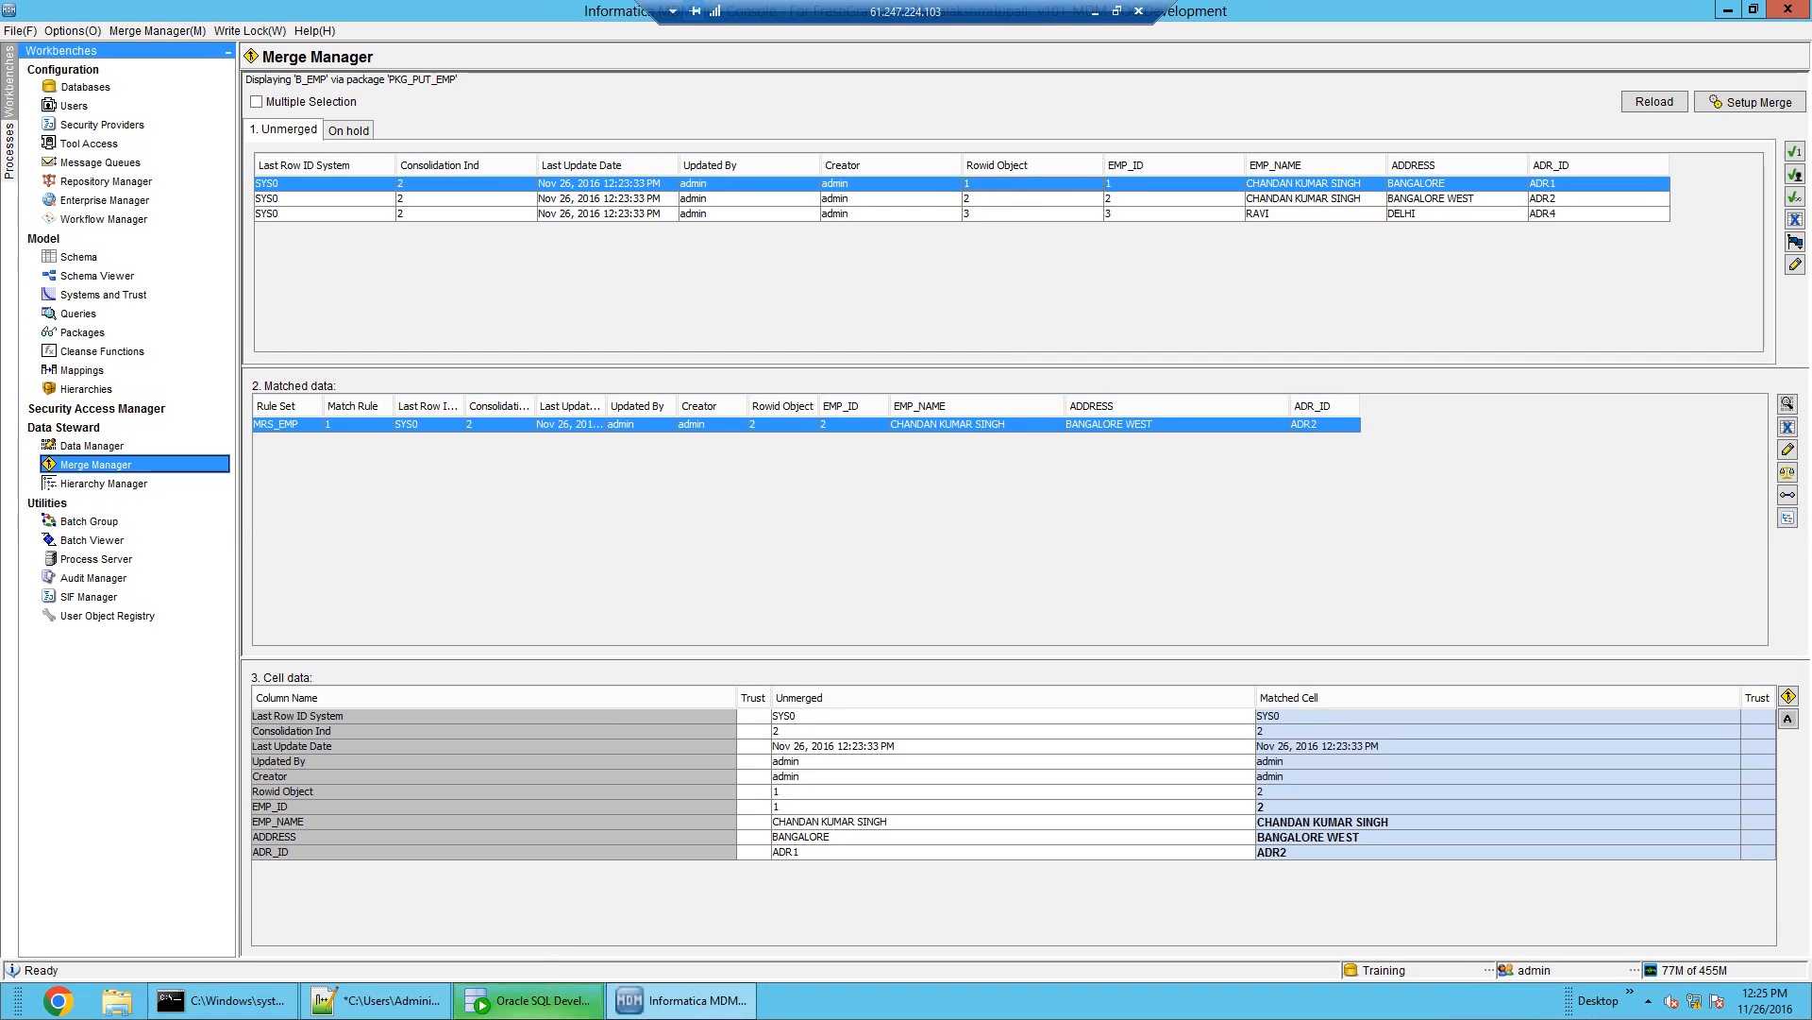
click(531, 1000)
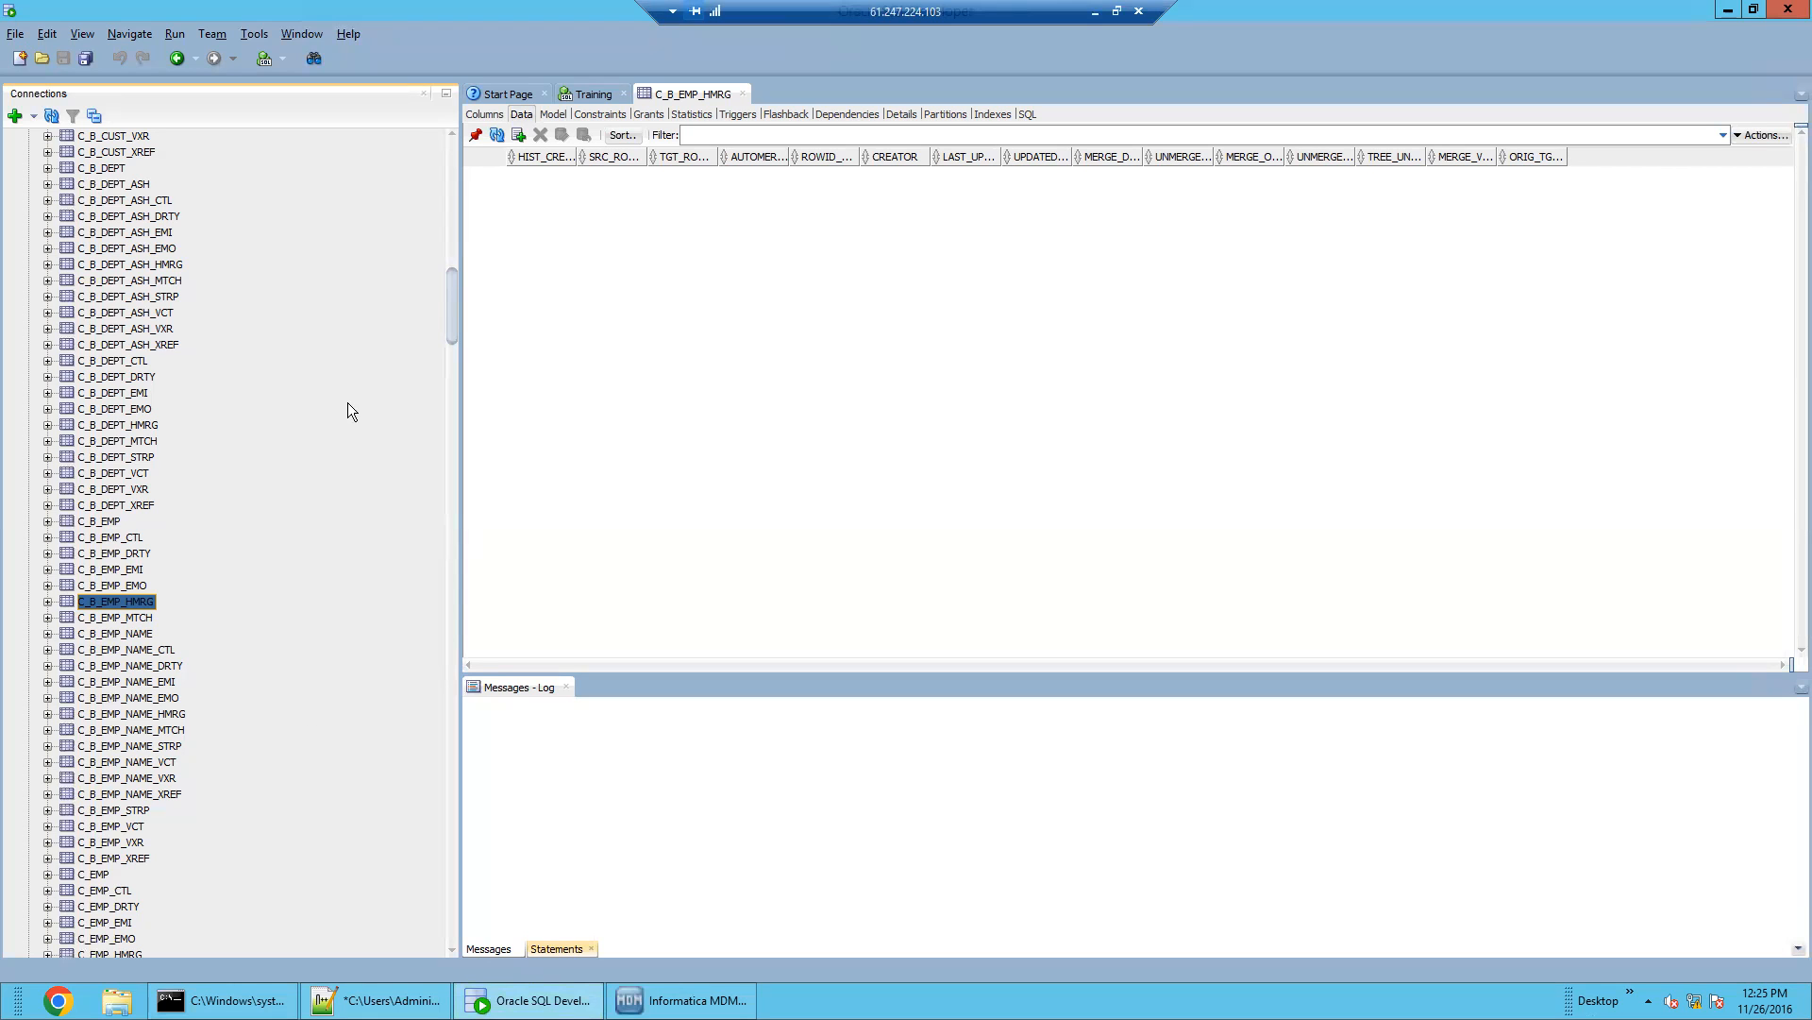
click(661, 1000)
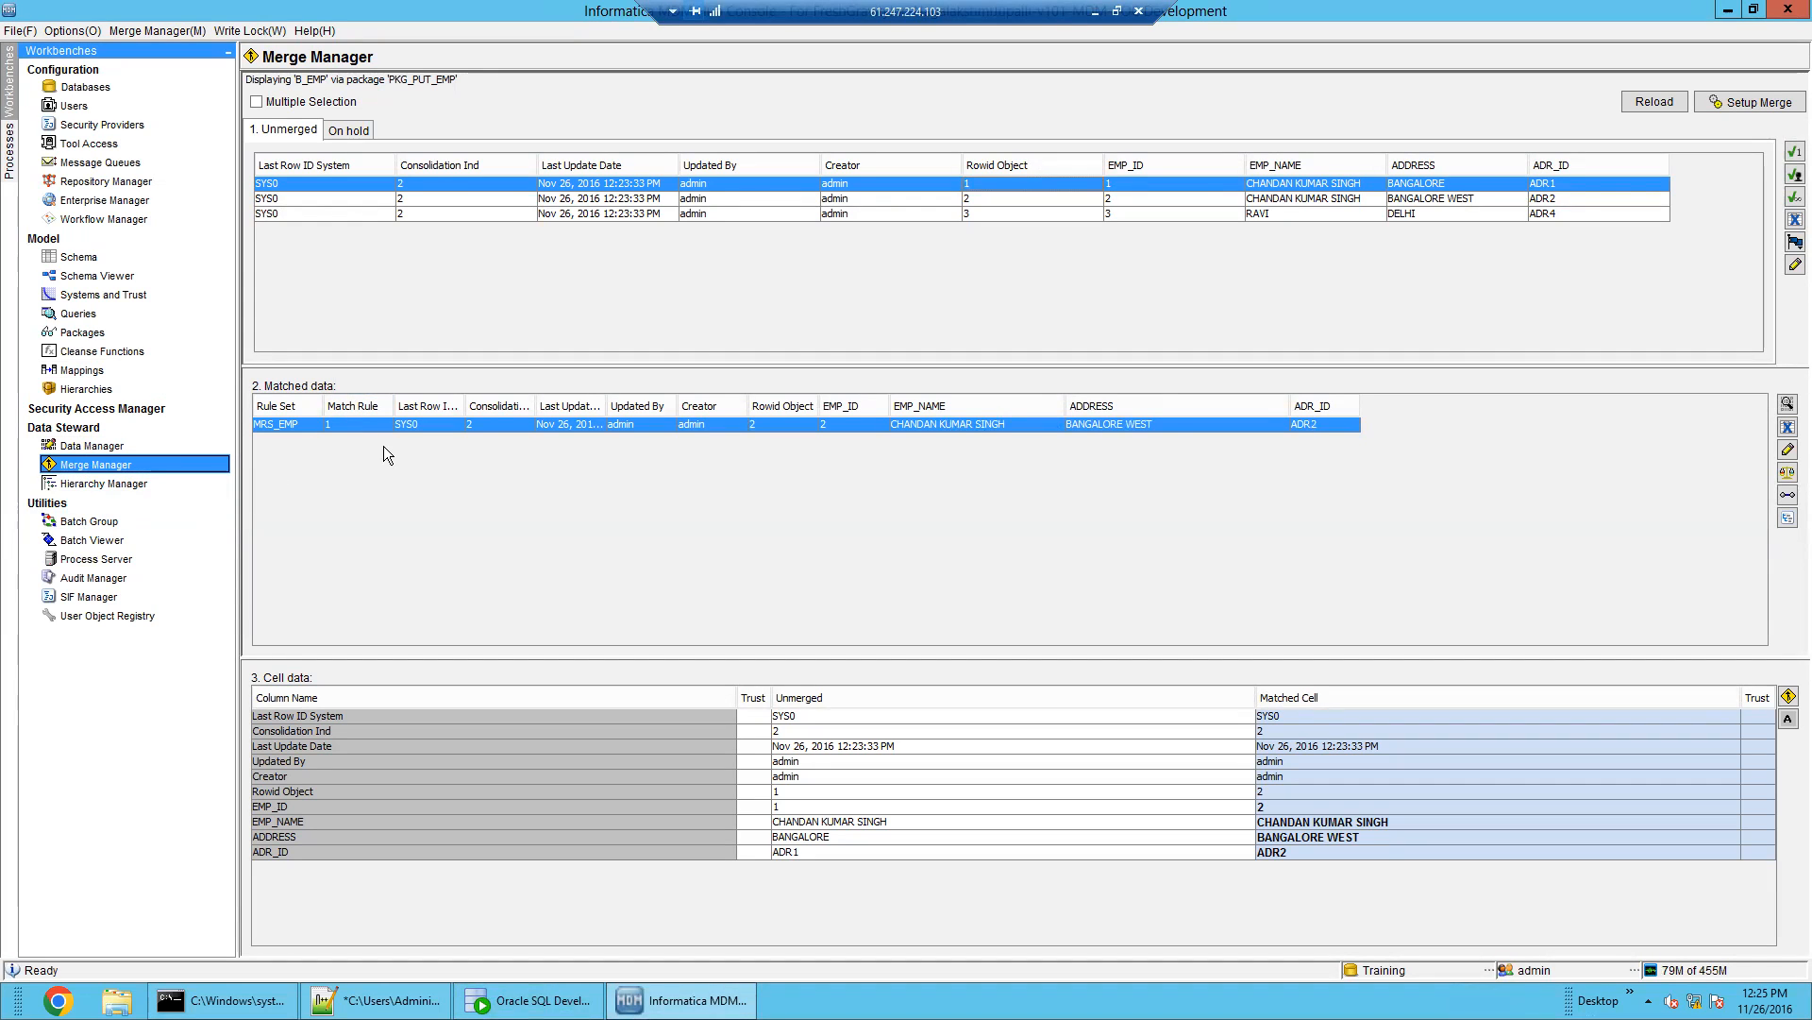
In Schema, view the B_ADR base object's basic properties and its match/merge setup
click(101, 264)
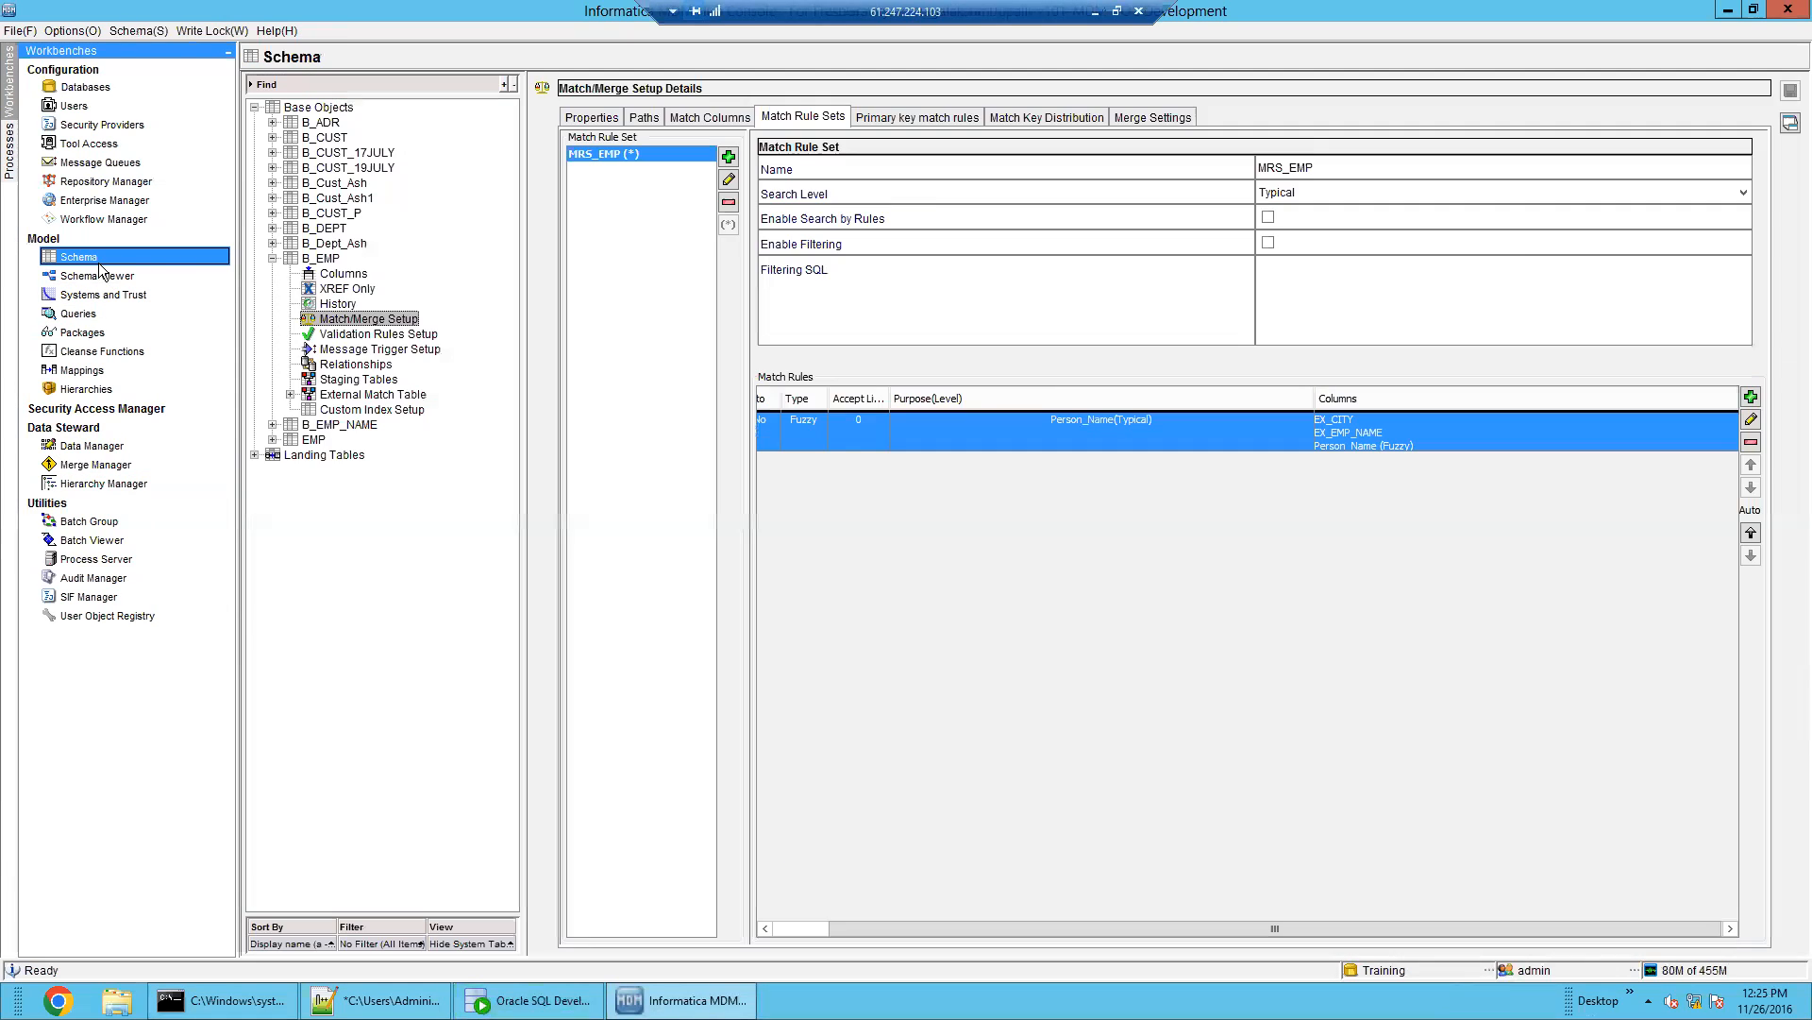
click(328, 107)
click(328, 124)
double_click(328, 123)
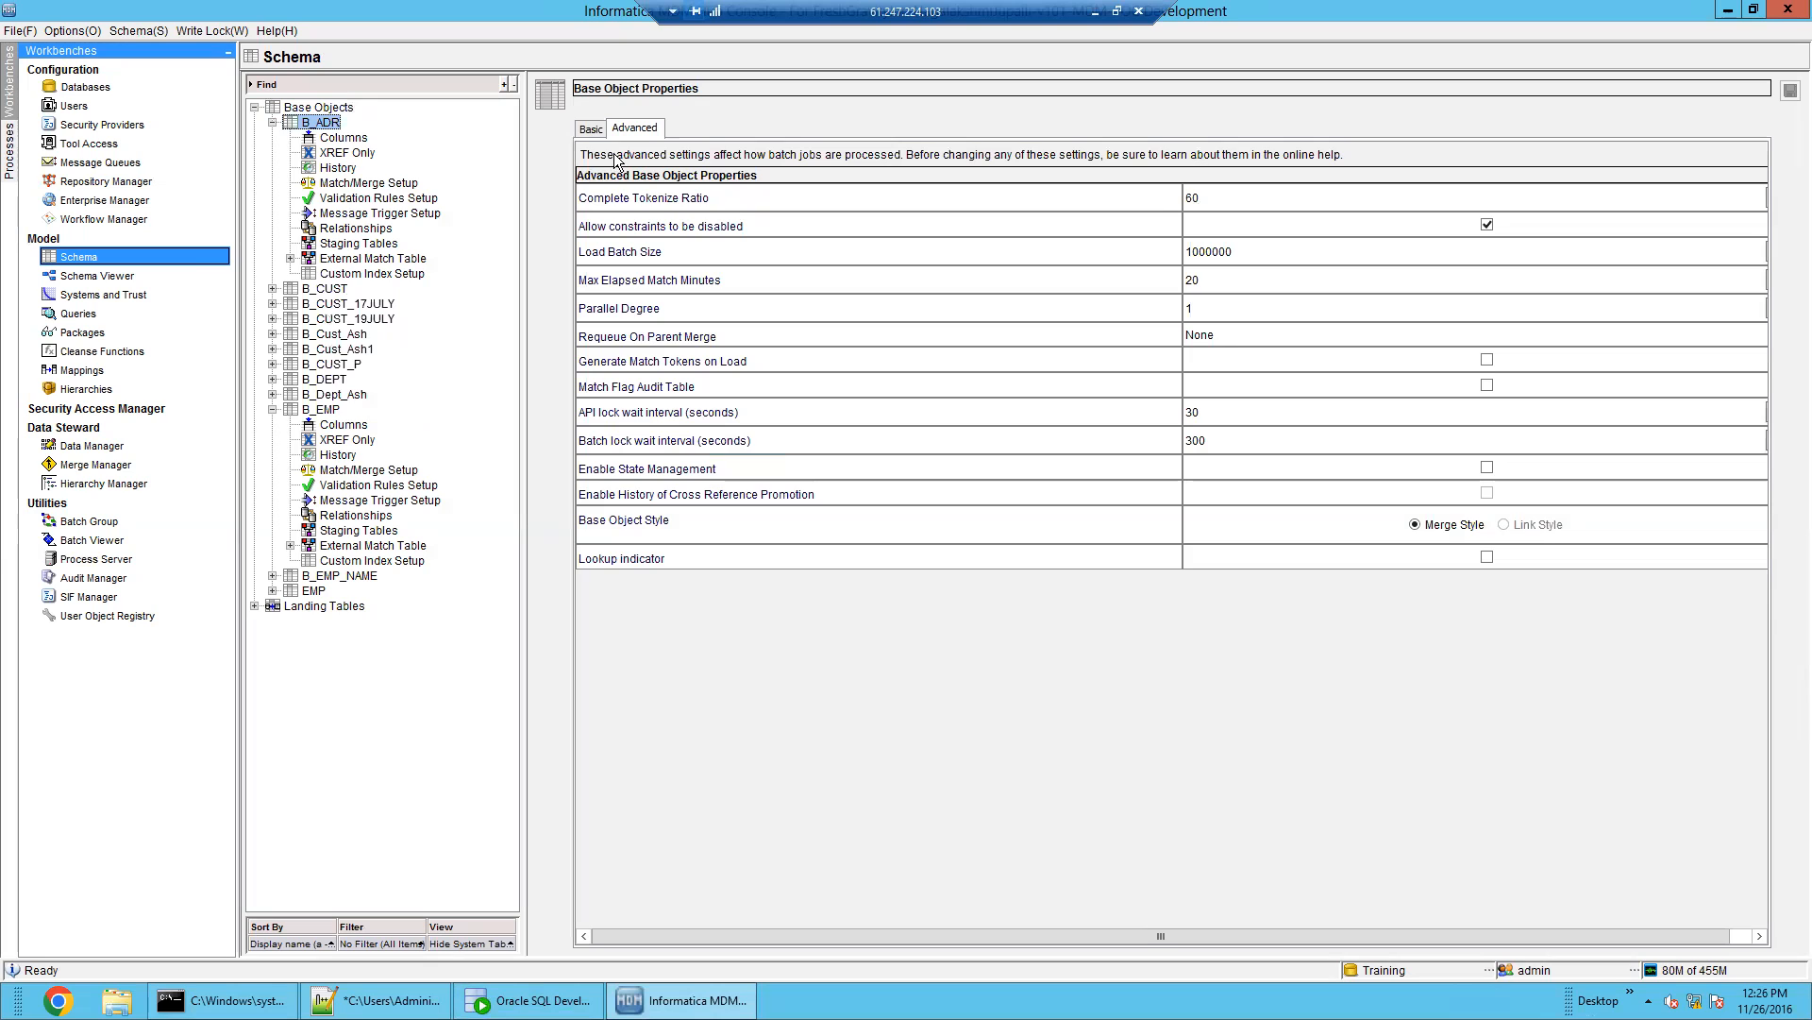
click(592, 129)
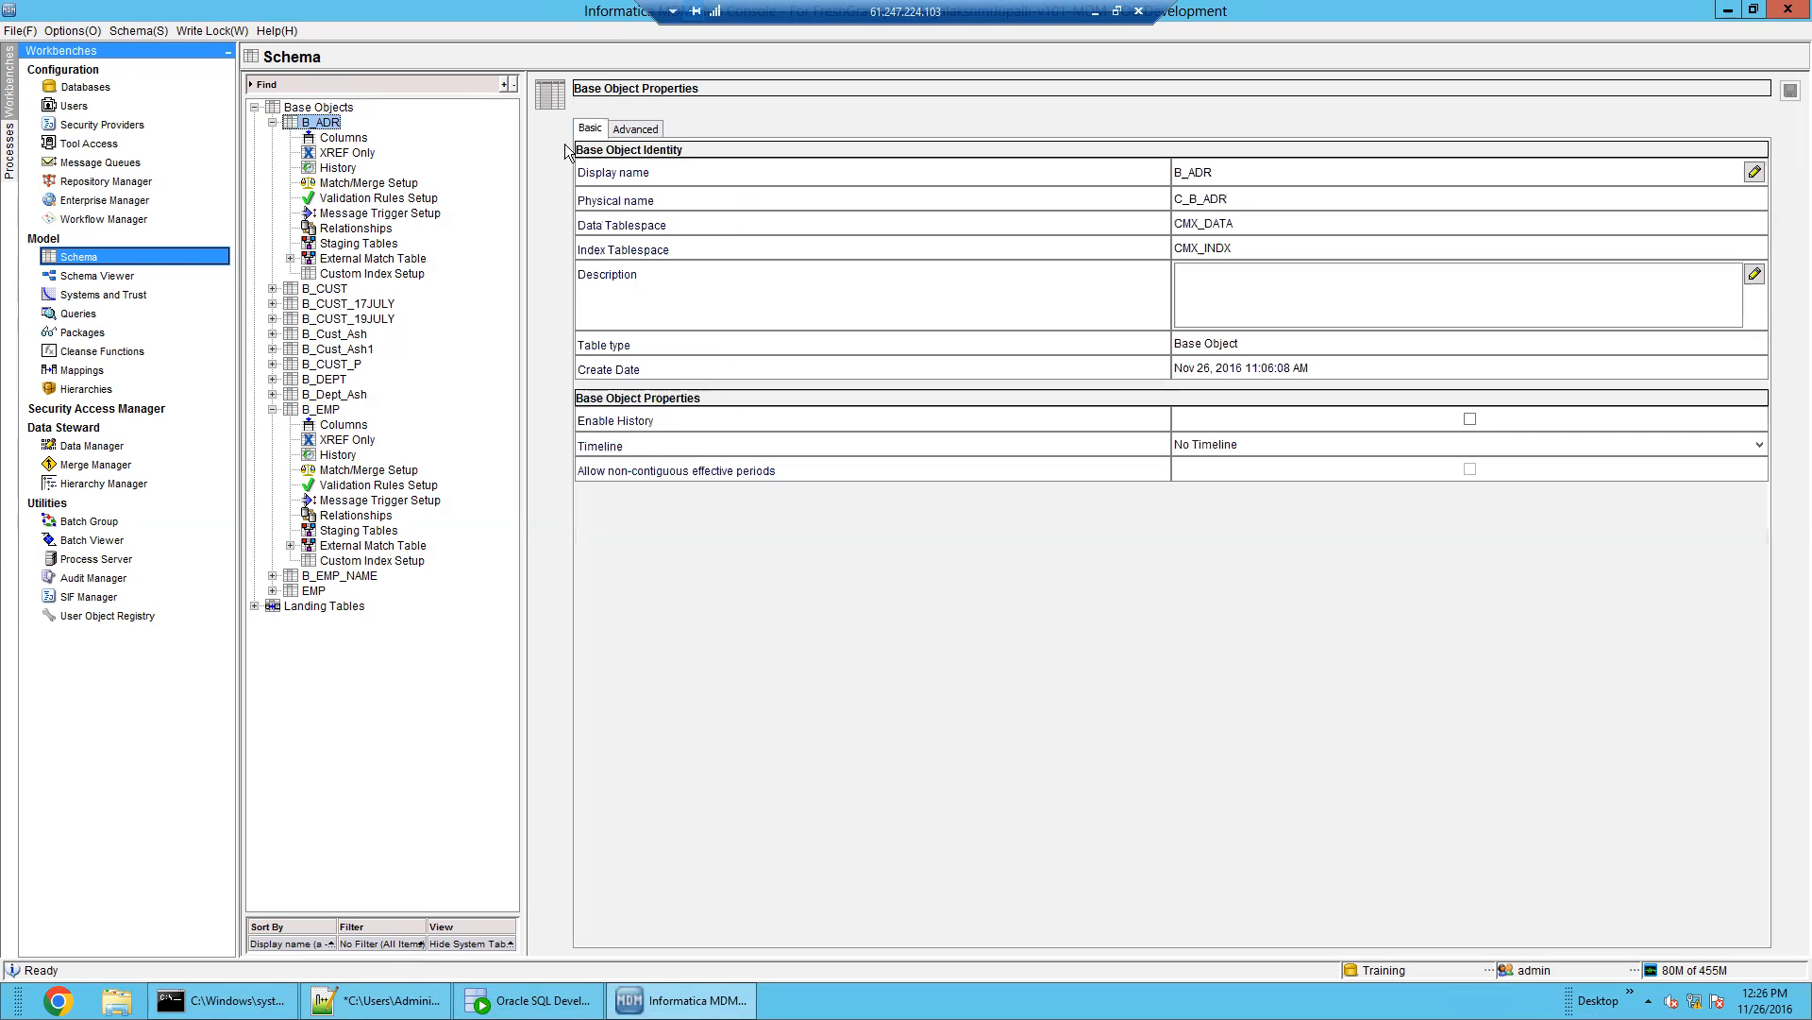
click(367, 183)
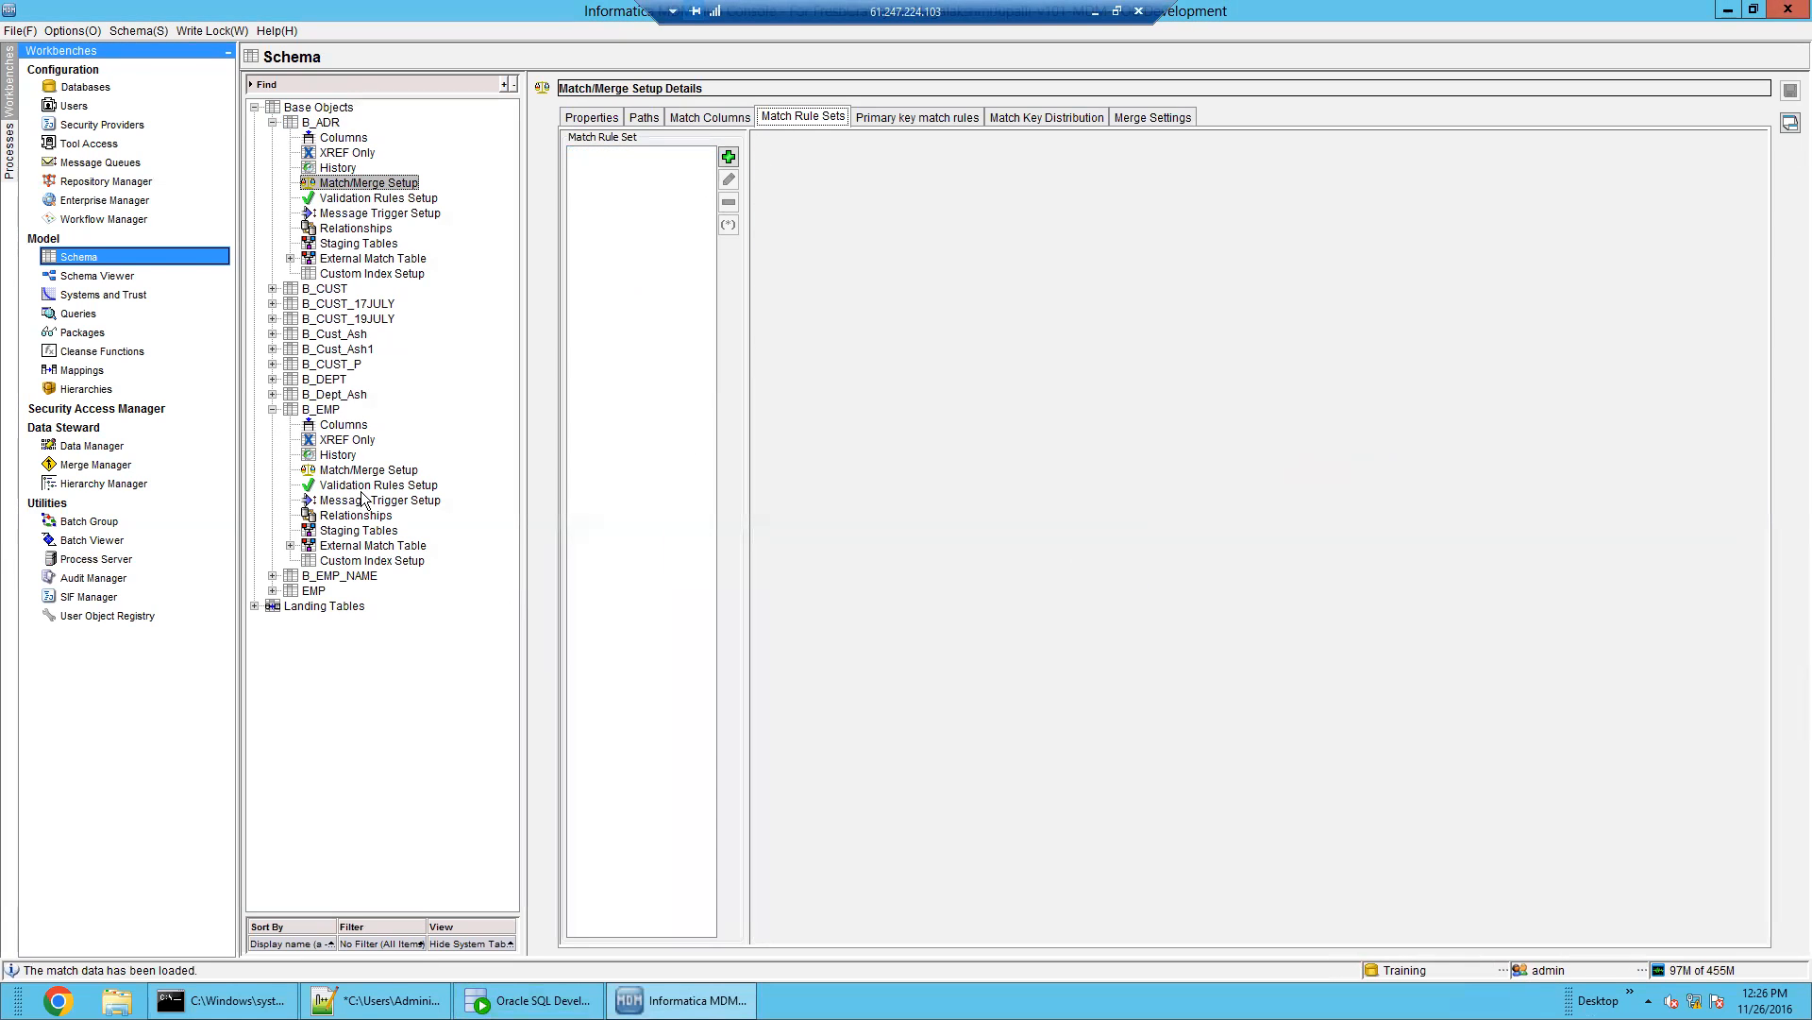
Inspect B_EMP's MRS_EMP match rule set and its fuzzy Person_Name rule, then return to SQL Developer
click(321, 410)
click(495, 993)
click(494, 993)
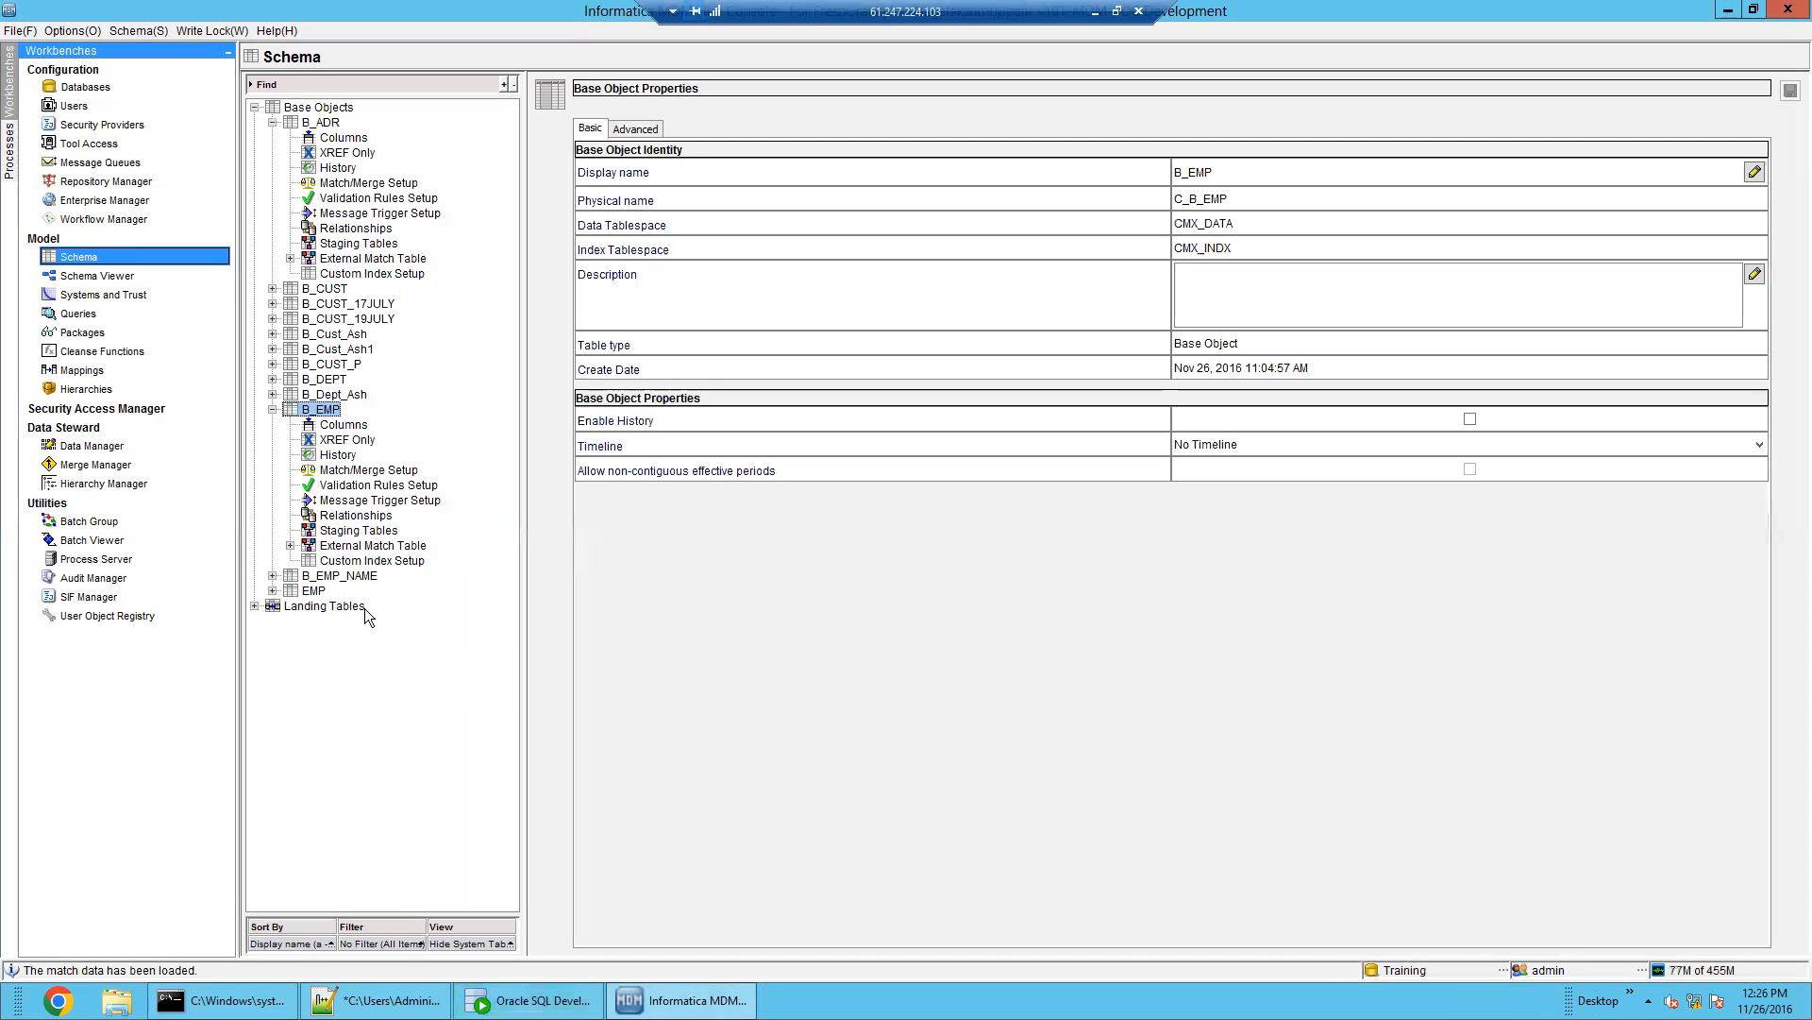
click(368, 470)
click(636, 157)
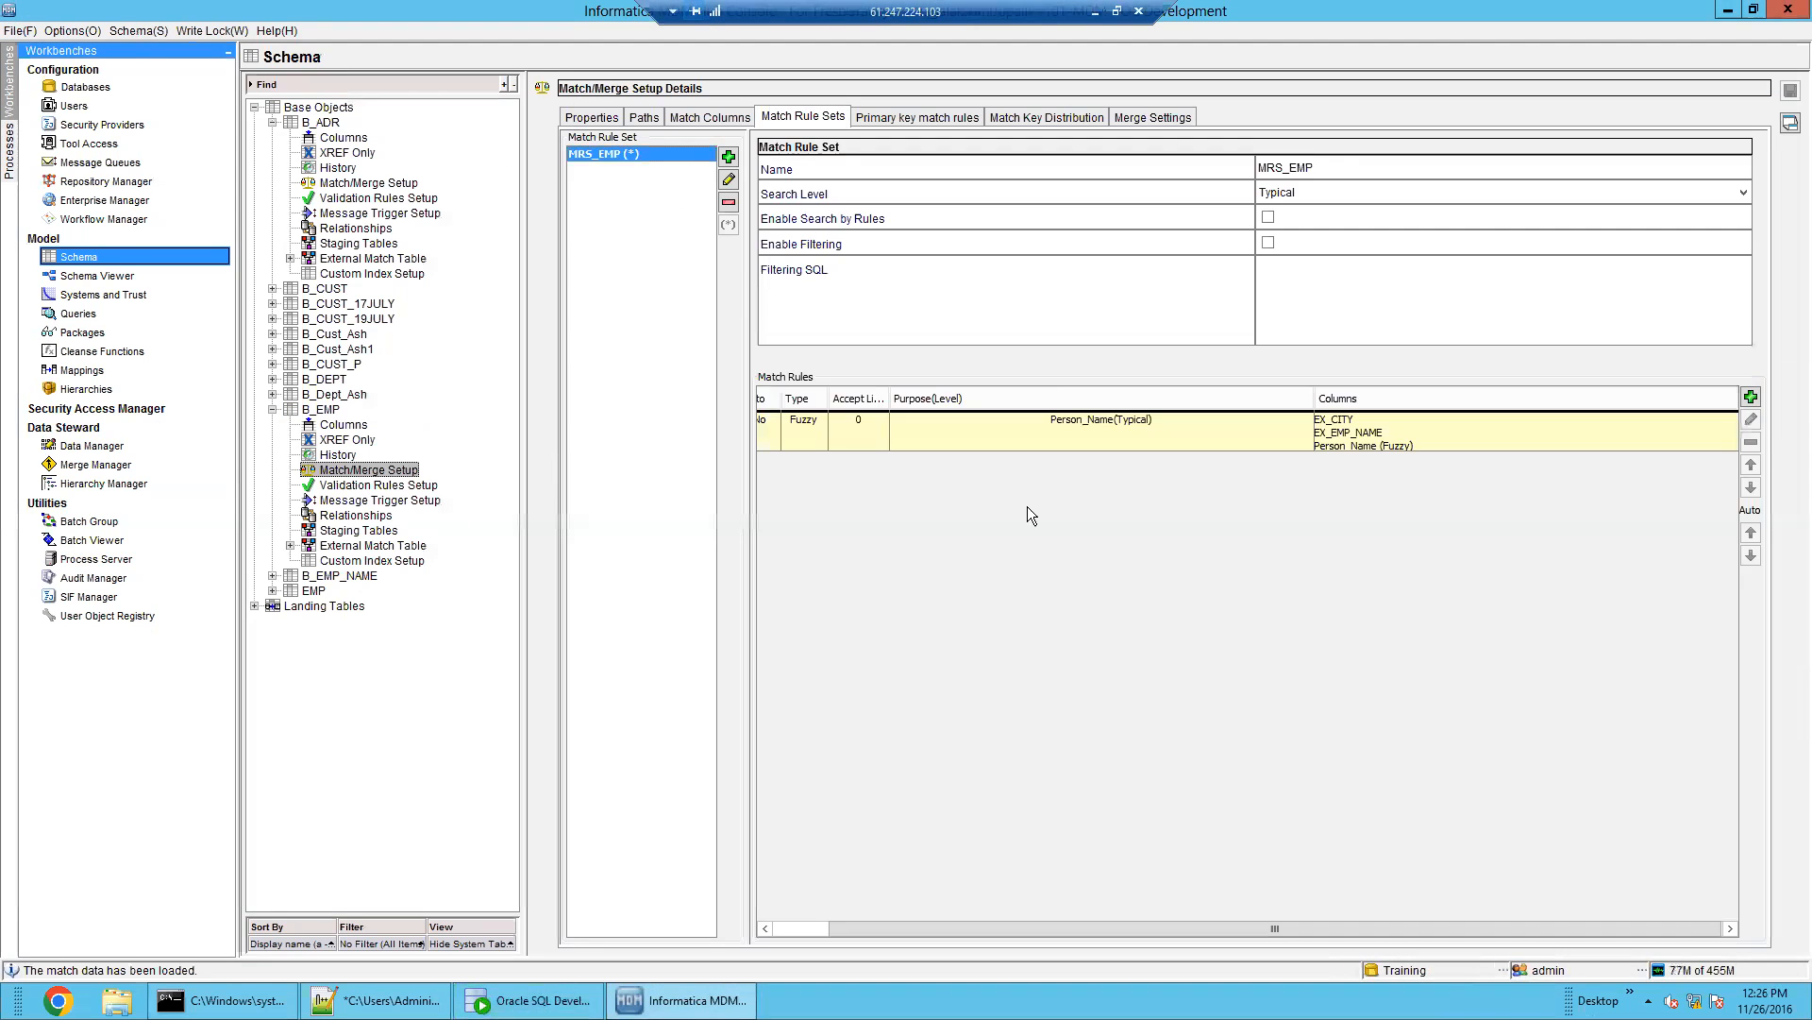
click(1105, 440)
click(527, 1000)
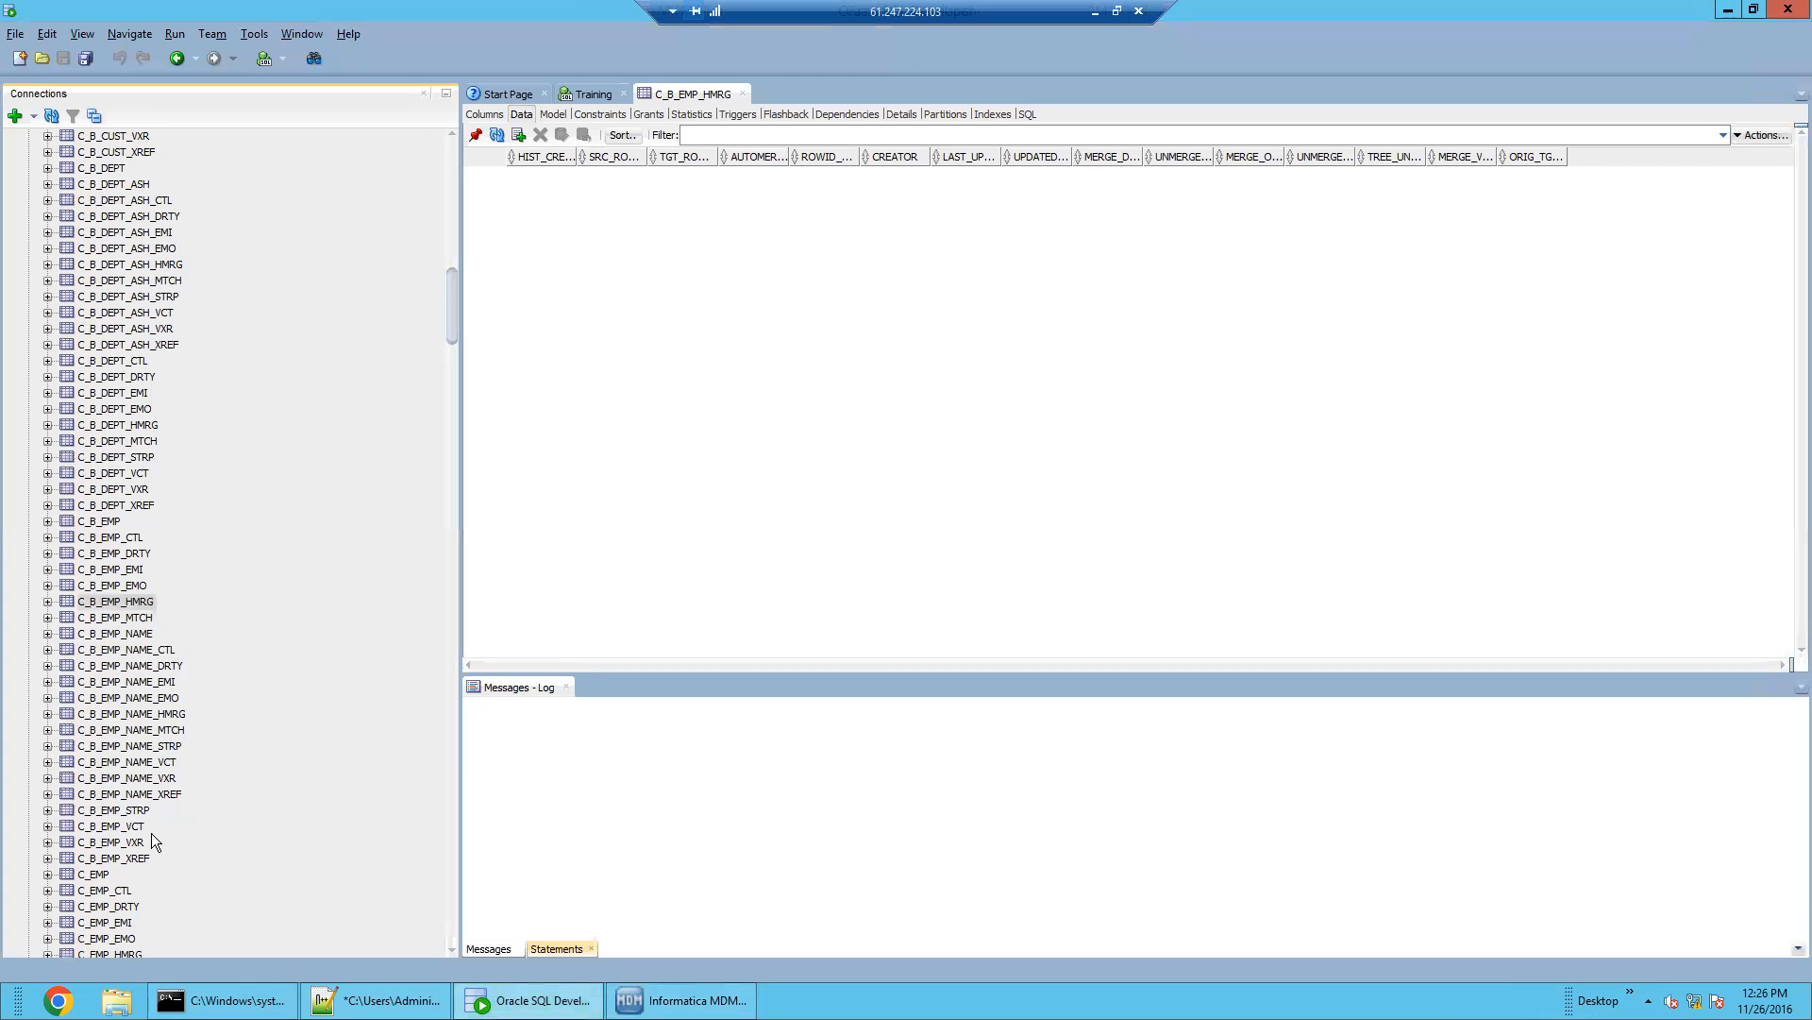
Examine the SSA_DATA match keys in C_B_EMP_STRP, selecting values for rows 1 to 14
click(123, 812)
click(1081, 345)
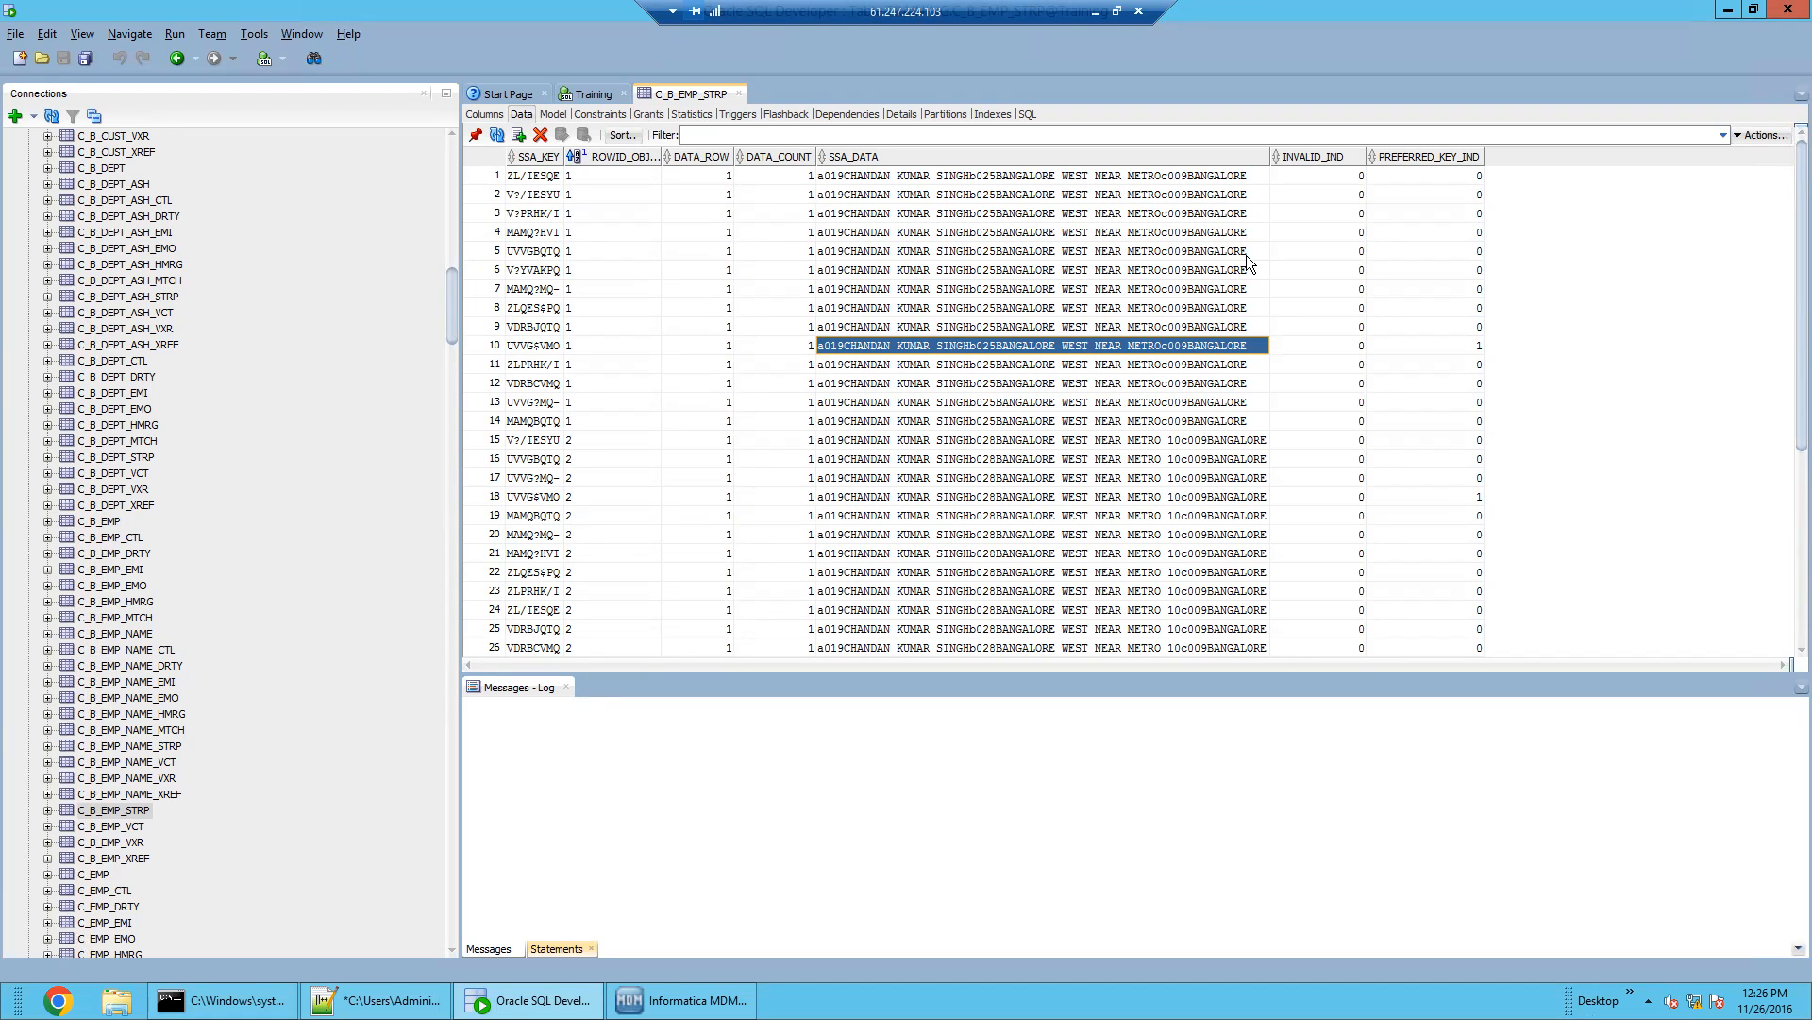
click(1186, 420)
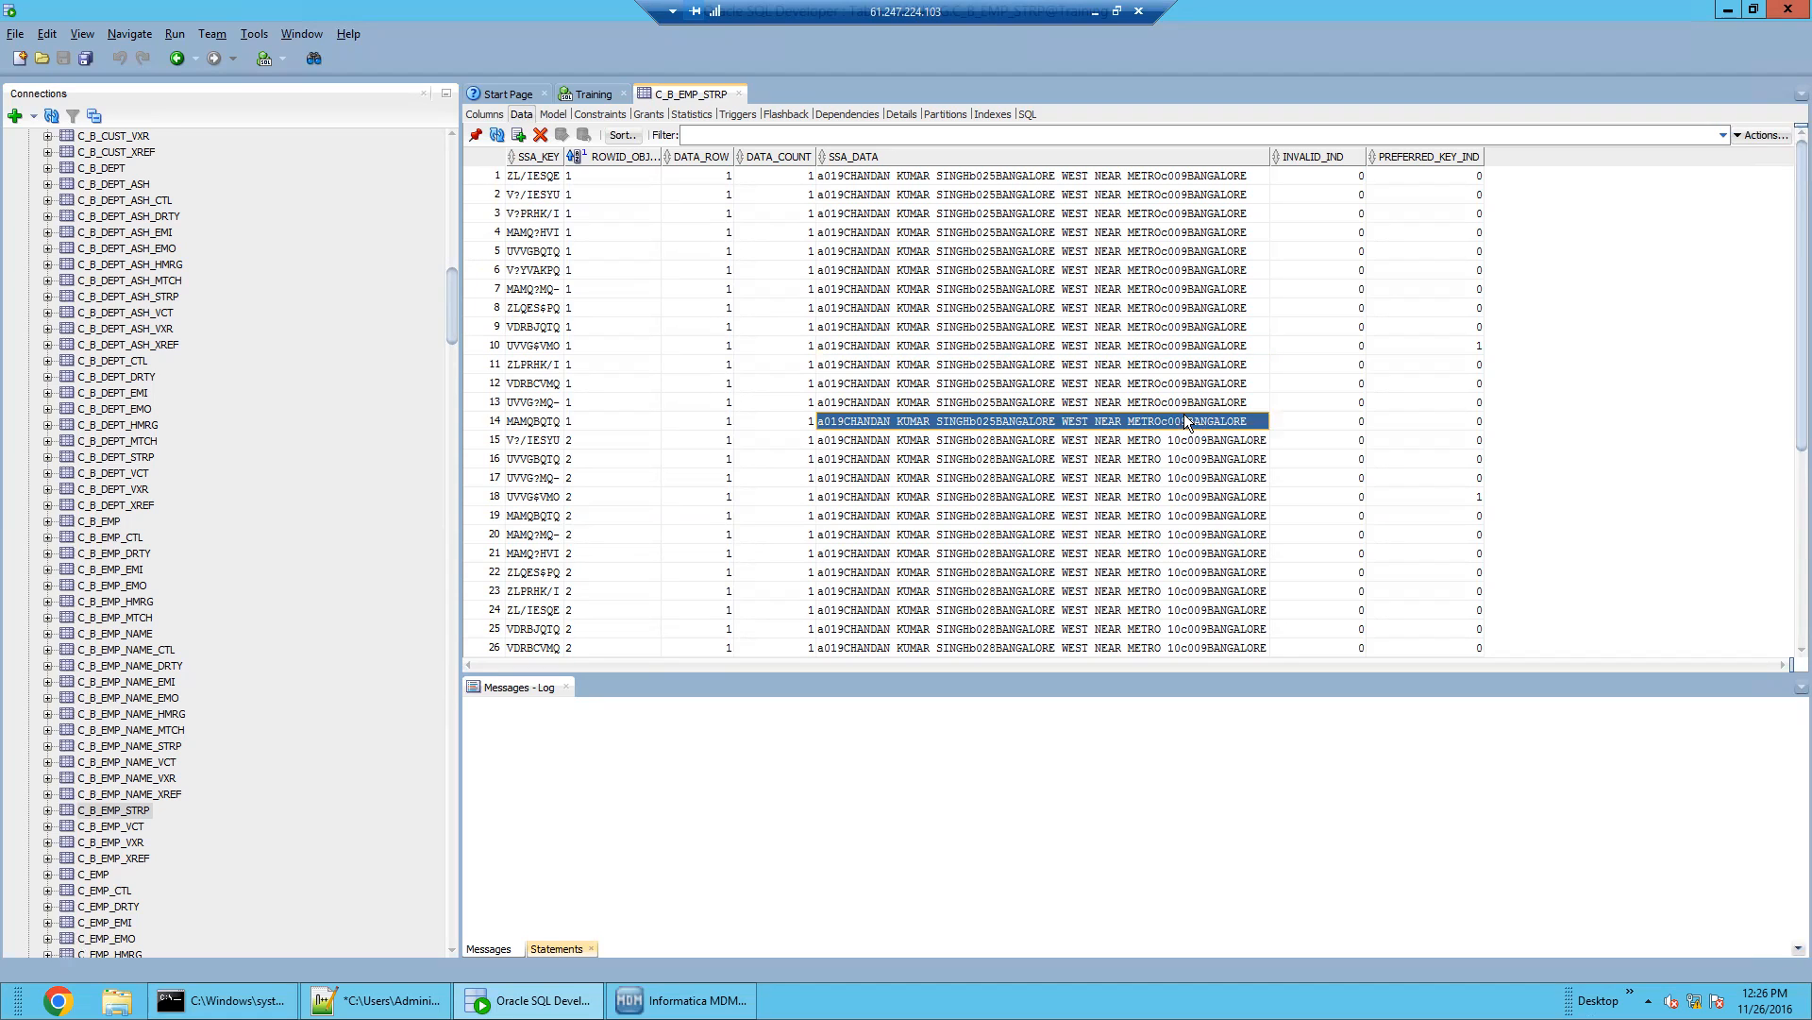
drag(1123, 180, 1132, 434)
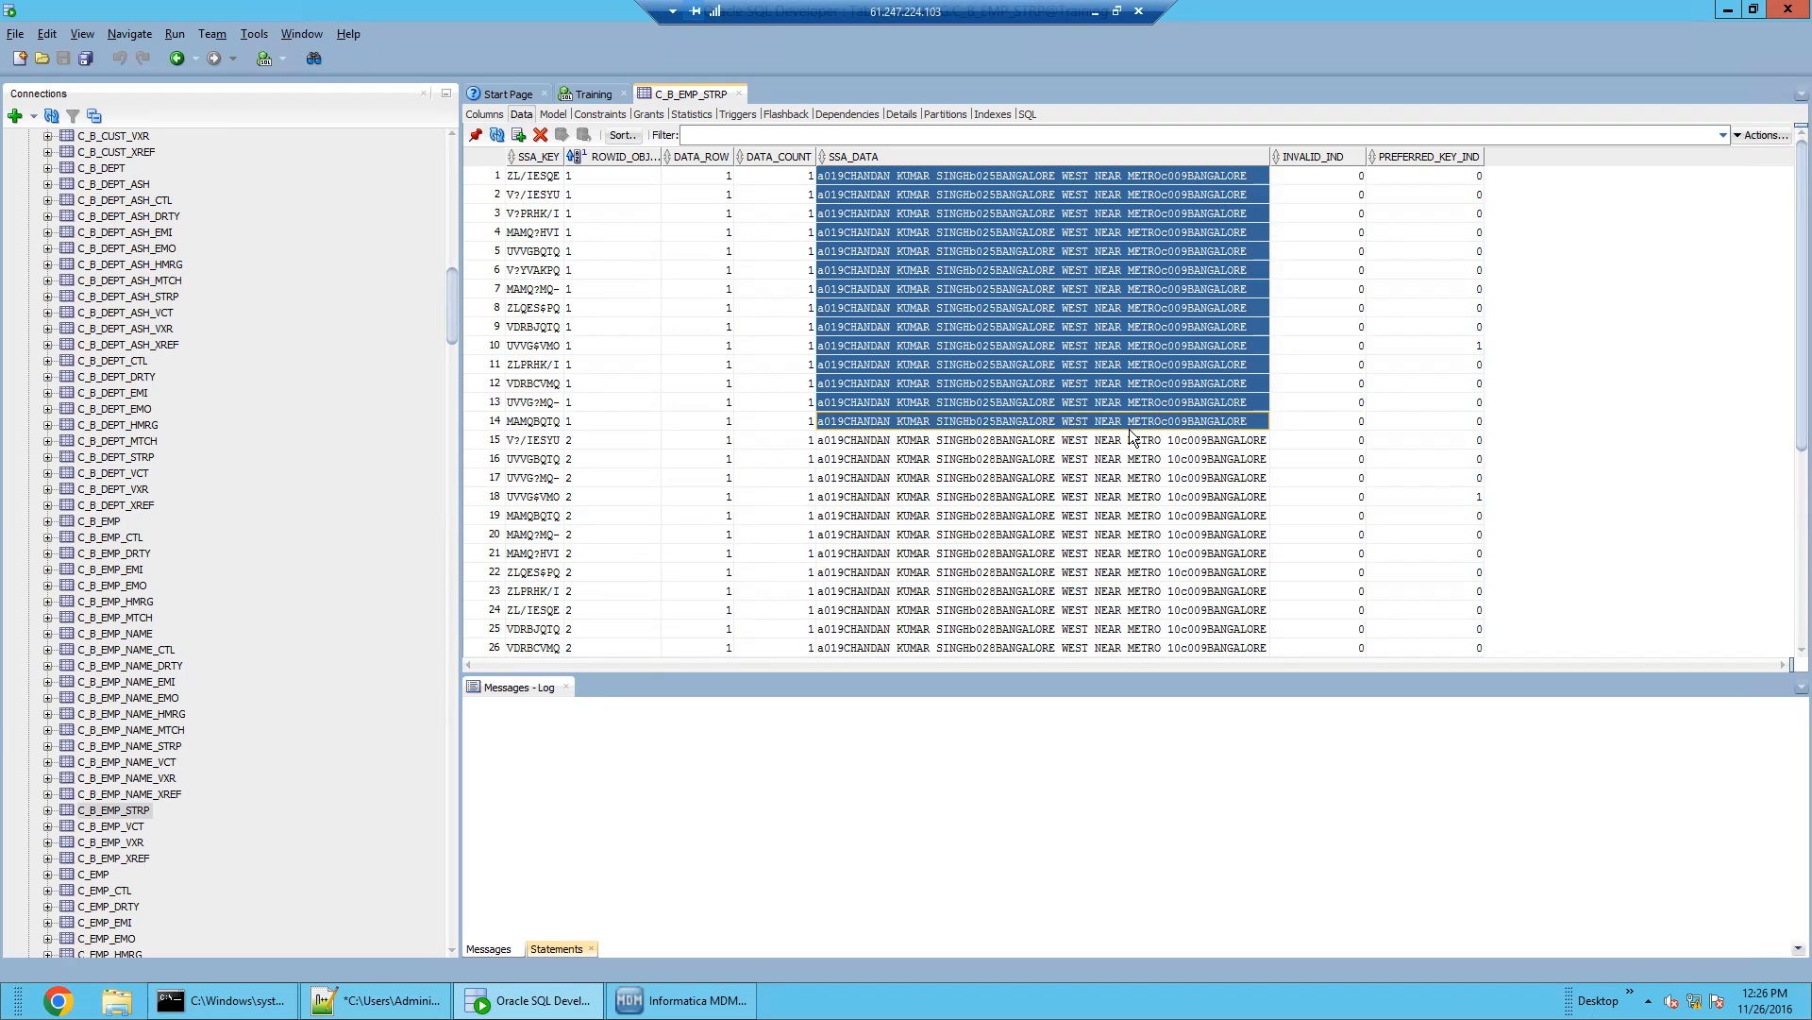
Open the C_B_ADR table data and the C_B_ADR_STRP match key table
drag(452, 304, 457, 173)
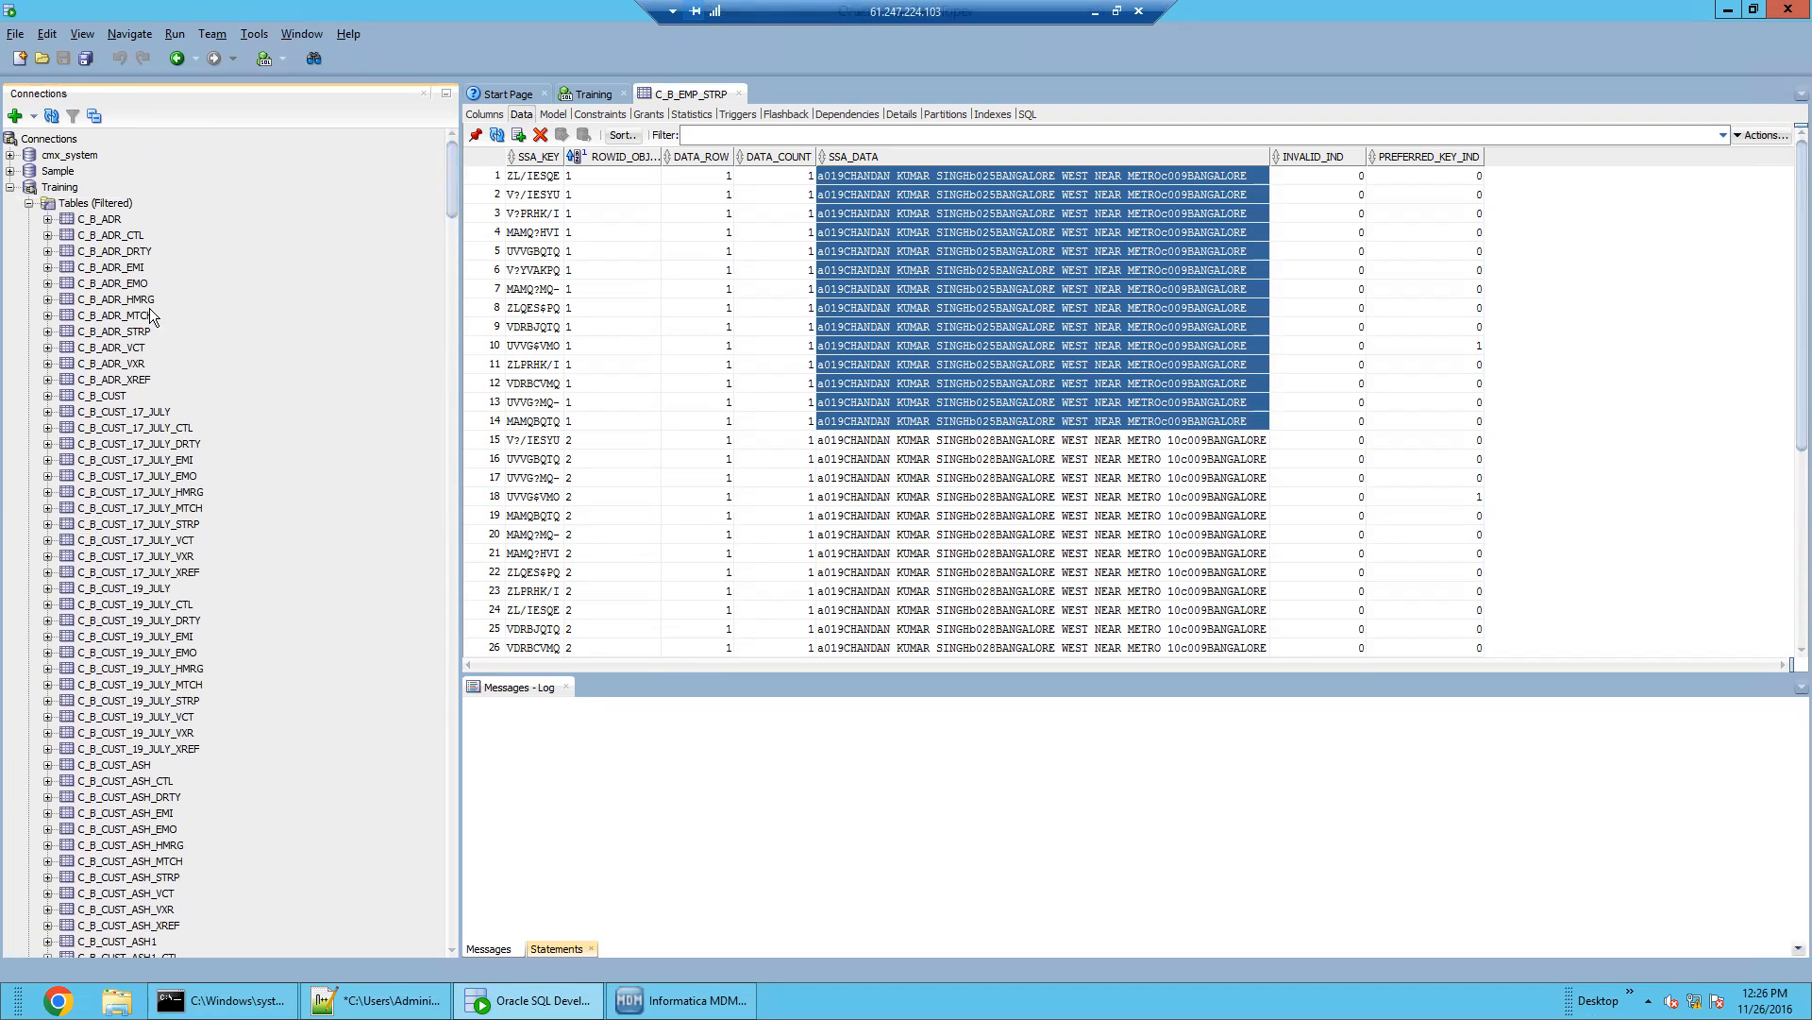
click(100, 219)
click(135, 331)
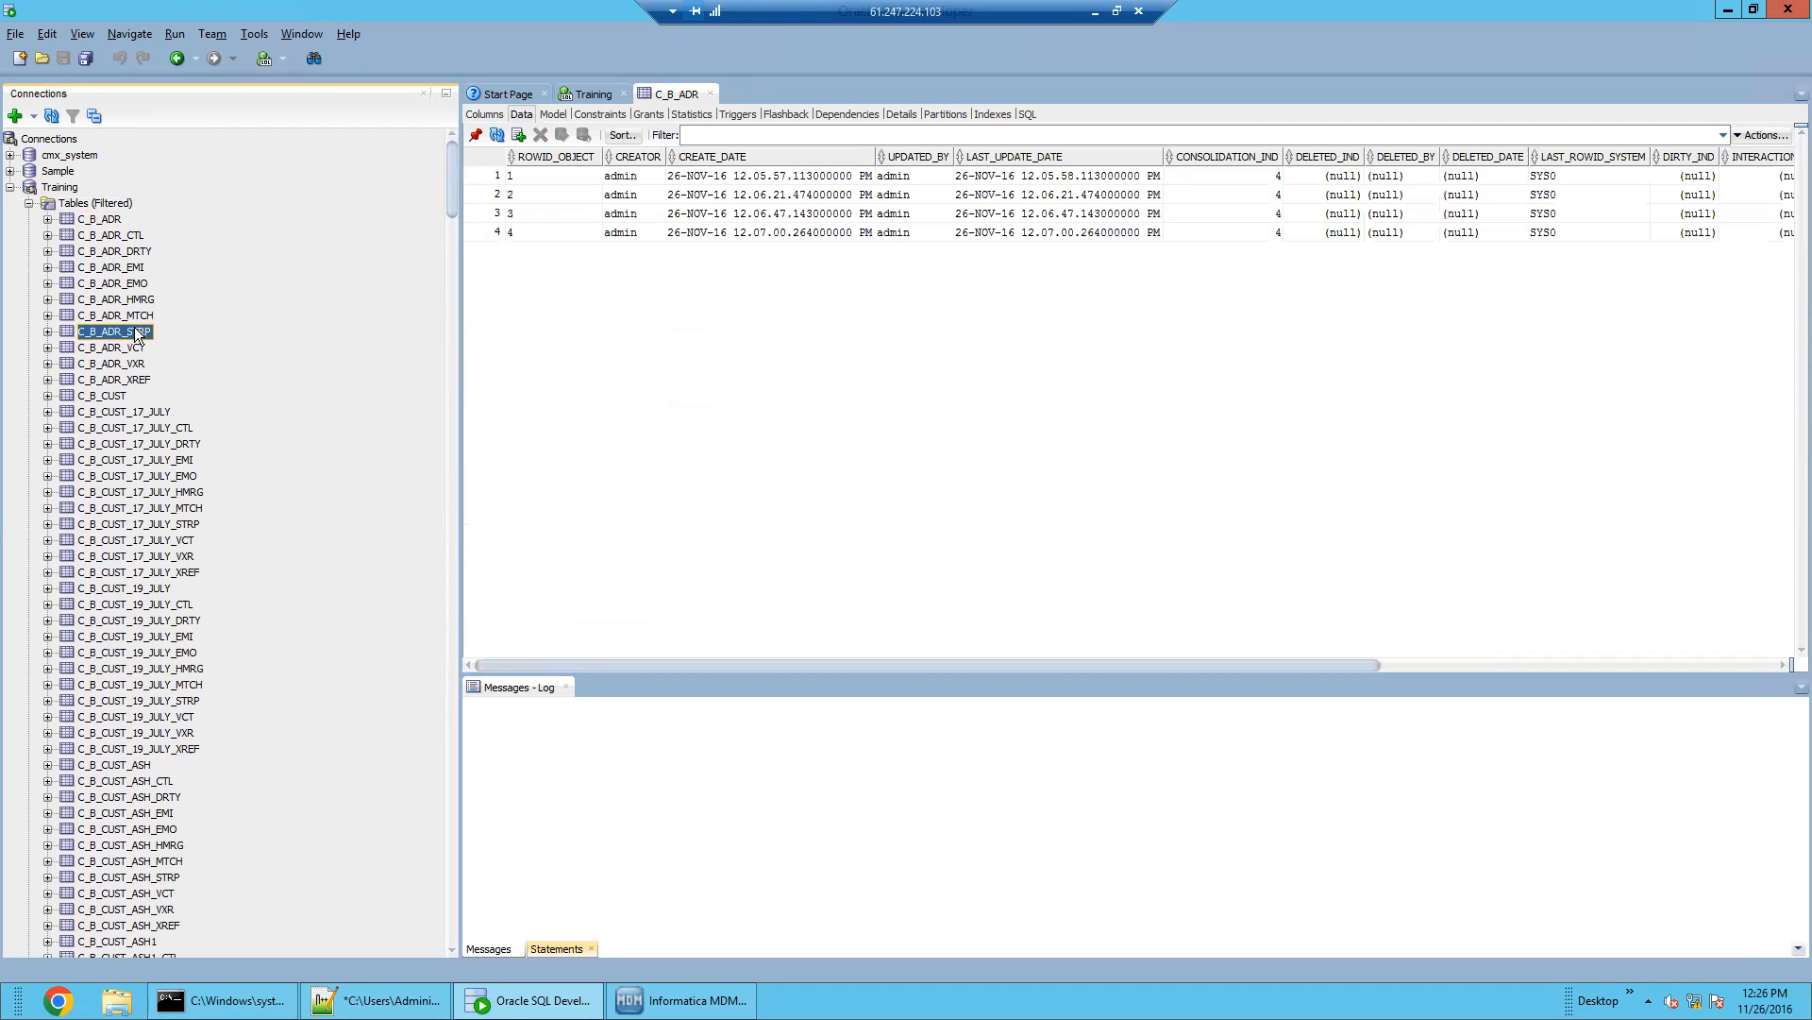
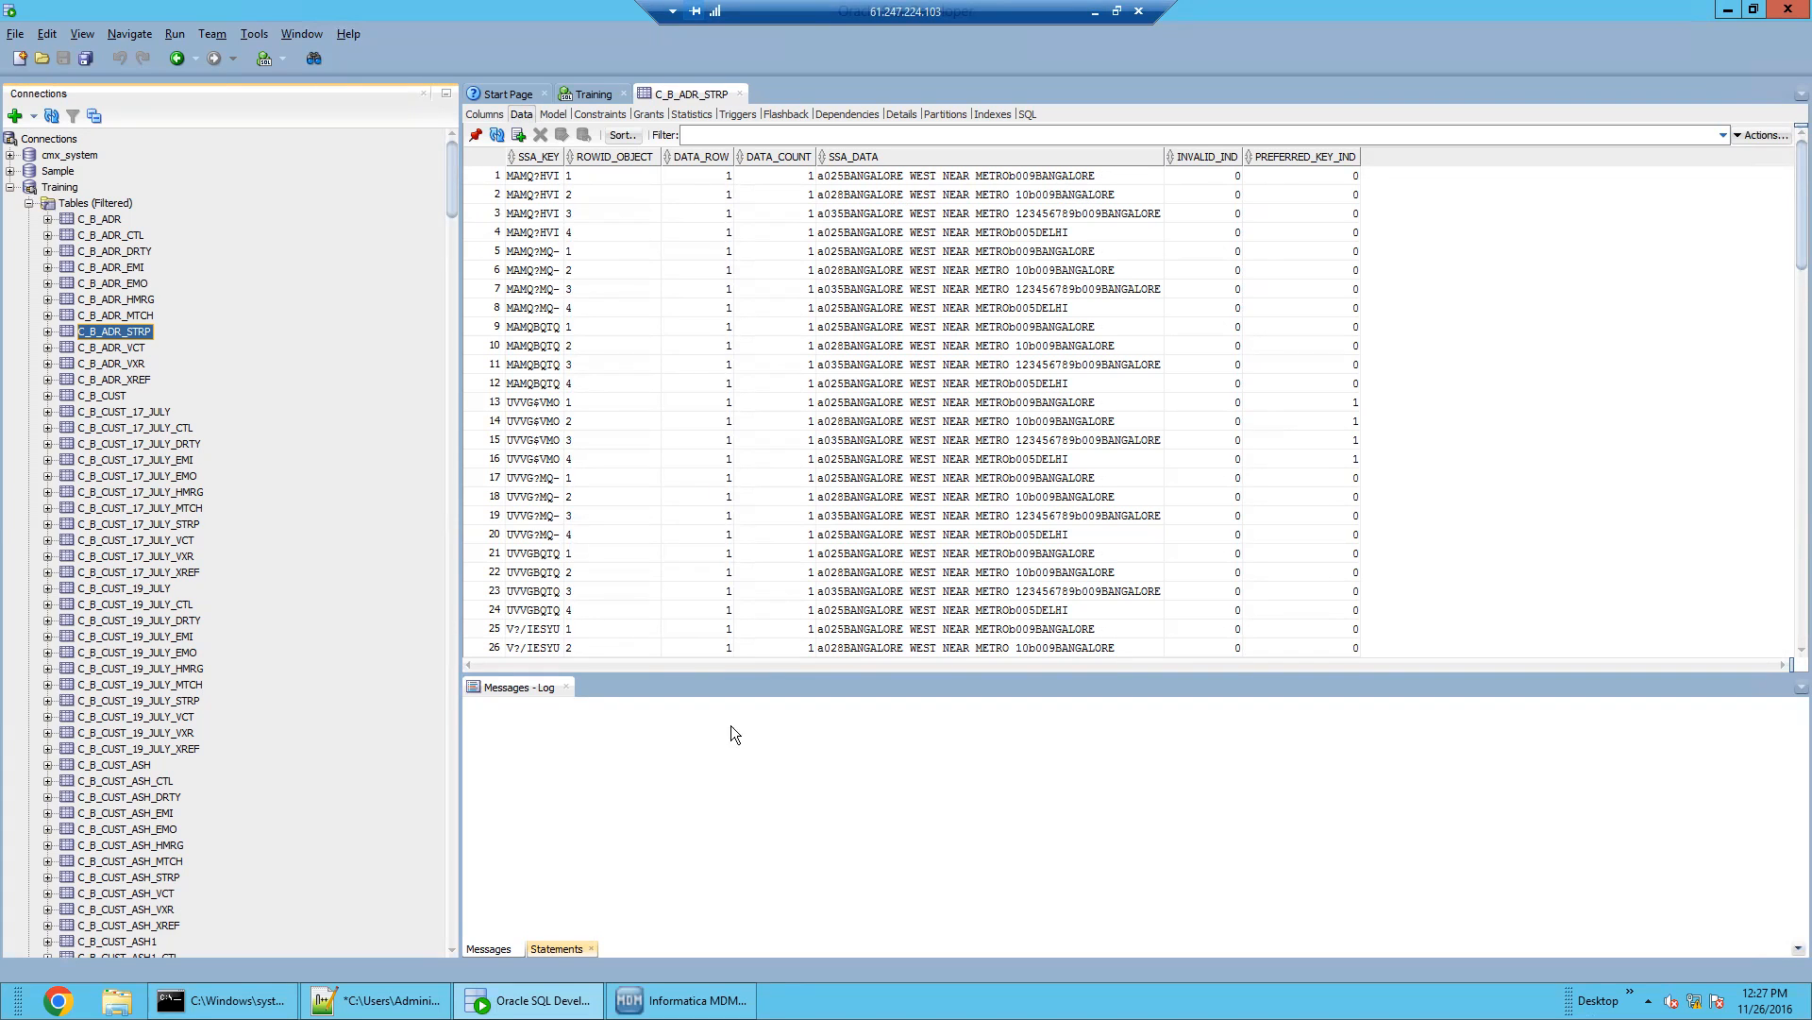
Switch from SQL Developer to the MDM Hub Console showing B_EMP's Match/Merge Setup
click(634, 983)
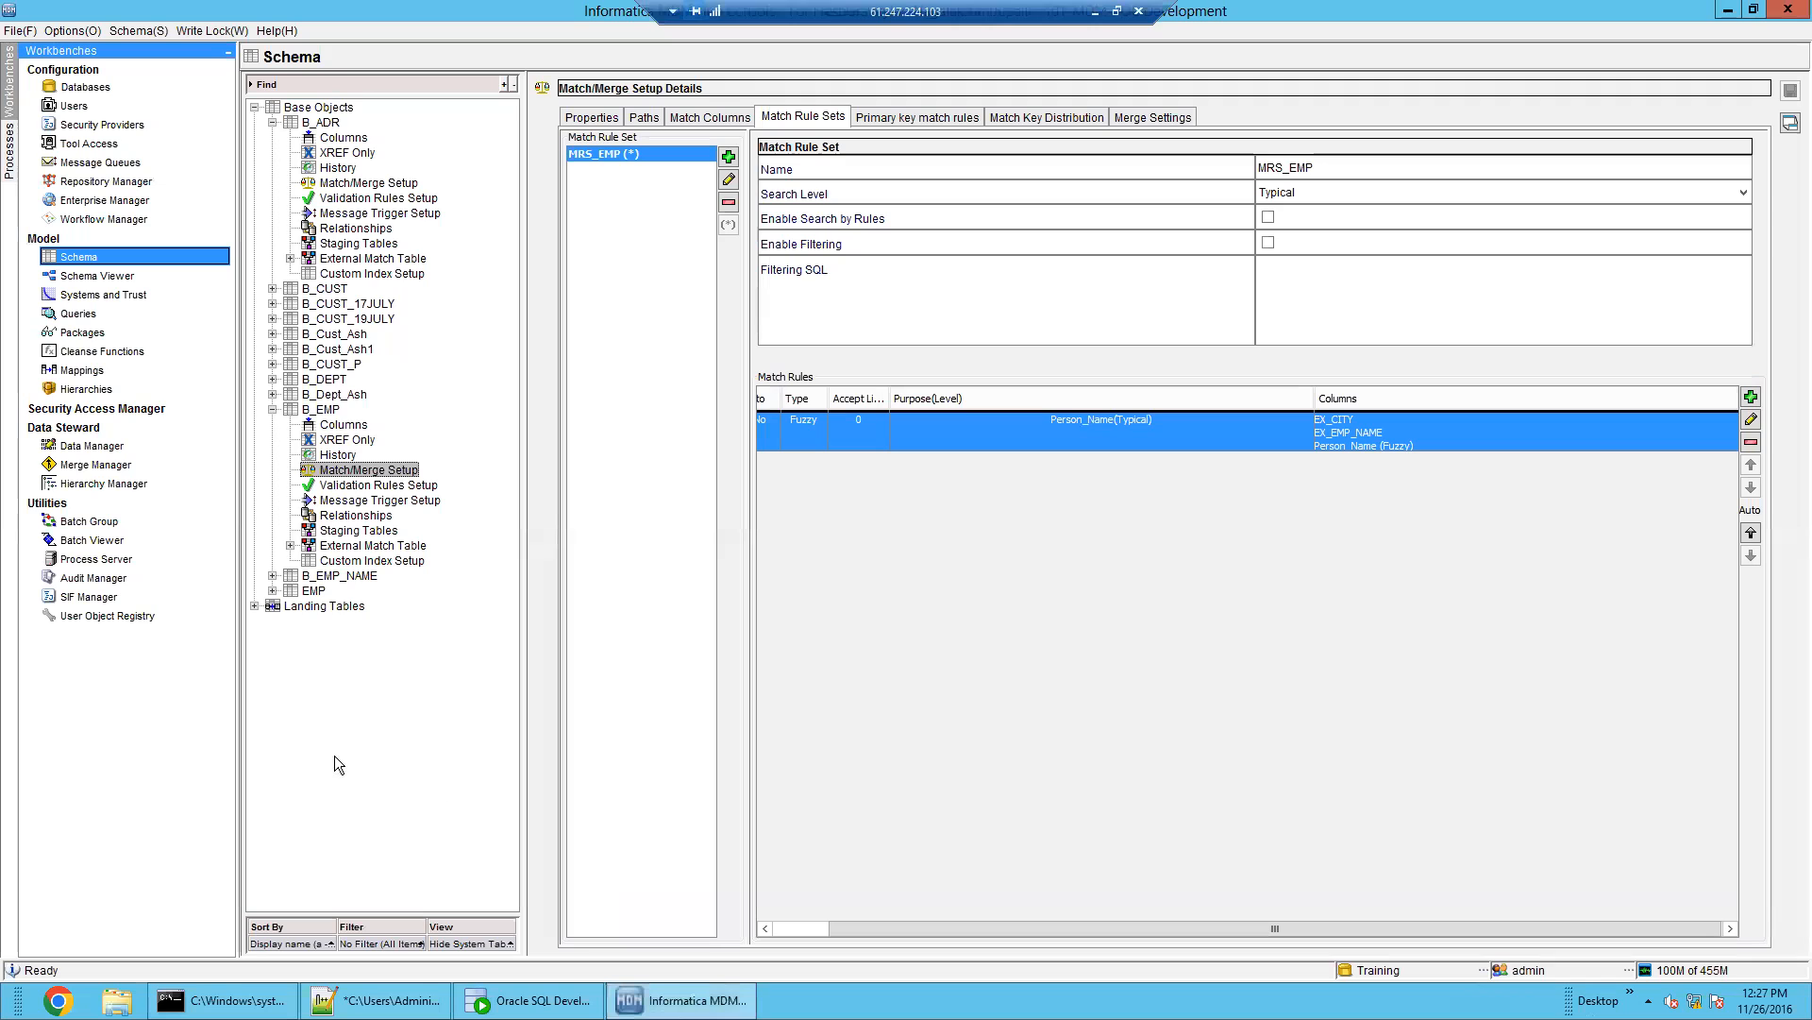
Open B_ADR's match/merge setup and inspect the Person_Name and EX_CITY match columns
click(371, 183)
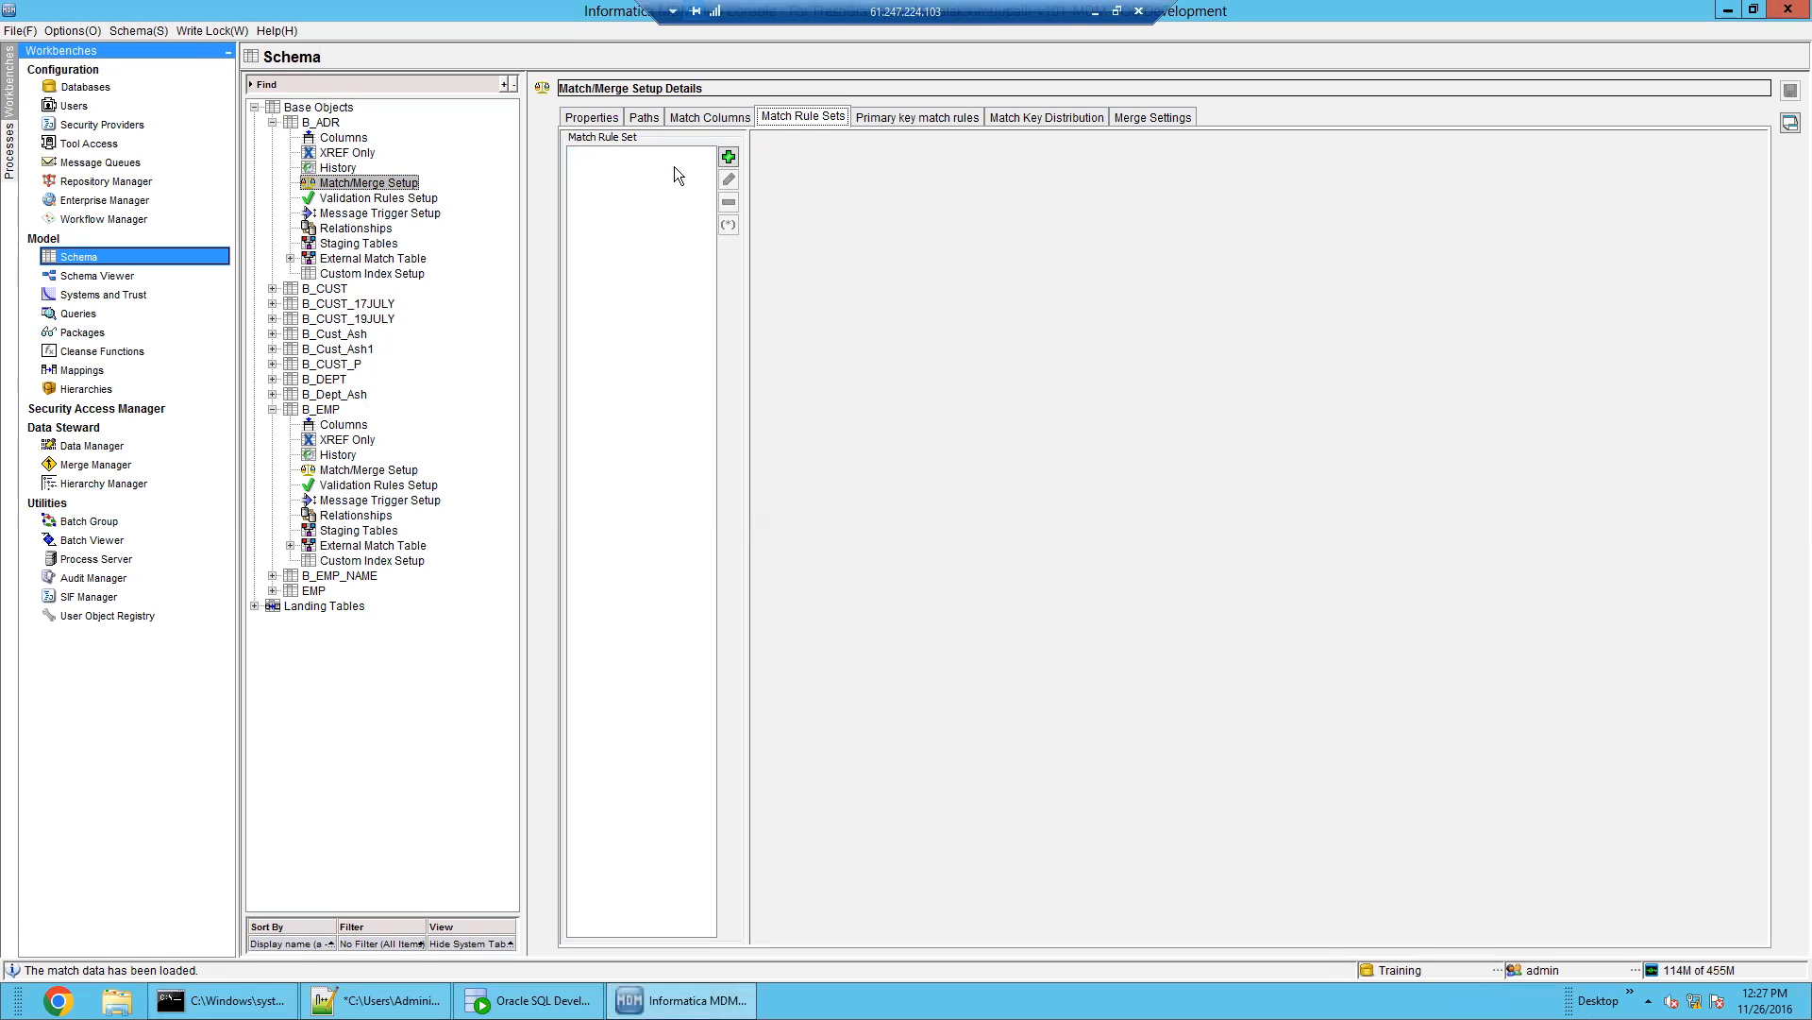
click(729, 119)
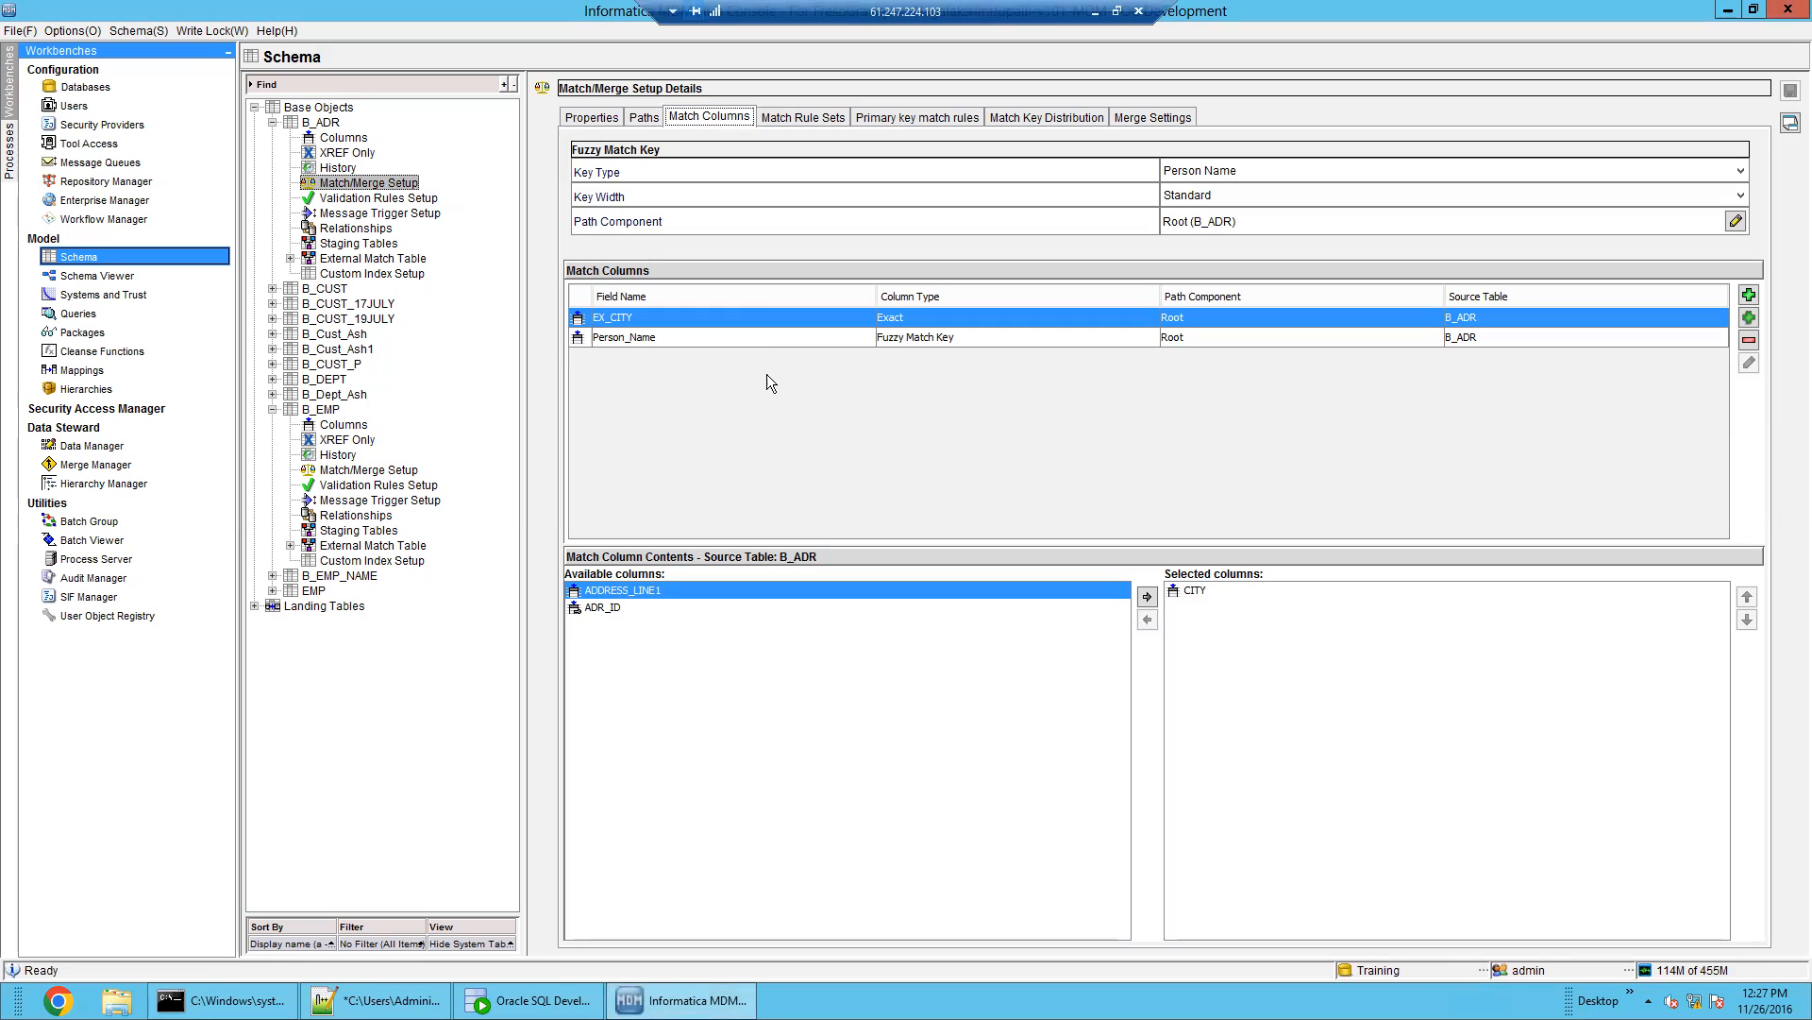
click(766, 338)
click(778, 321)
click(777, 334)
click(780, 323)
Check B_ADR's ADR_TO_EMP match path
click(644, 120)
click(879, 200)
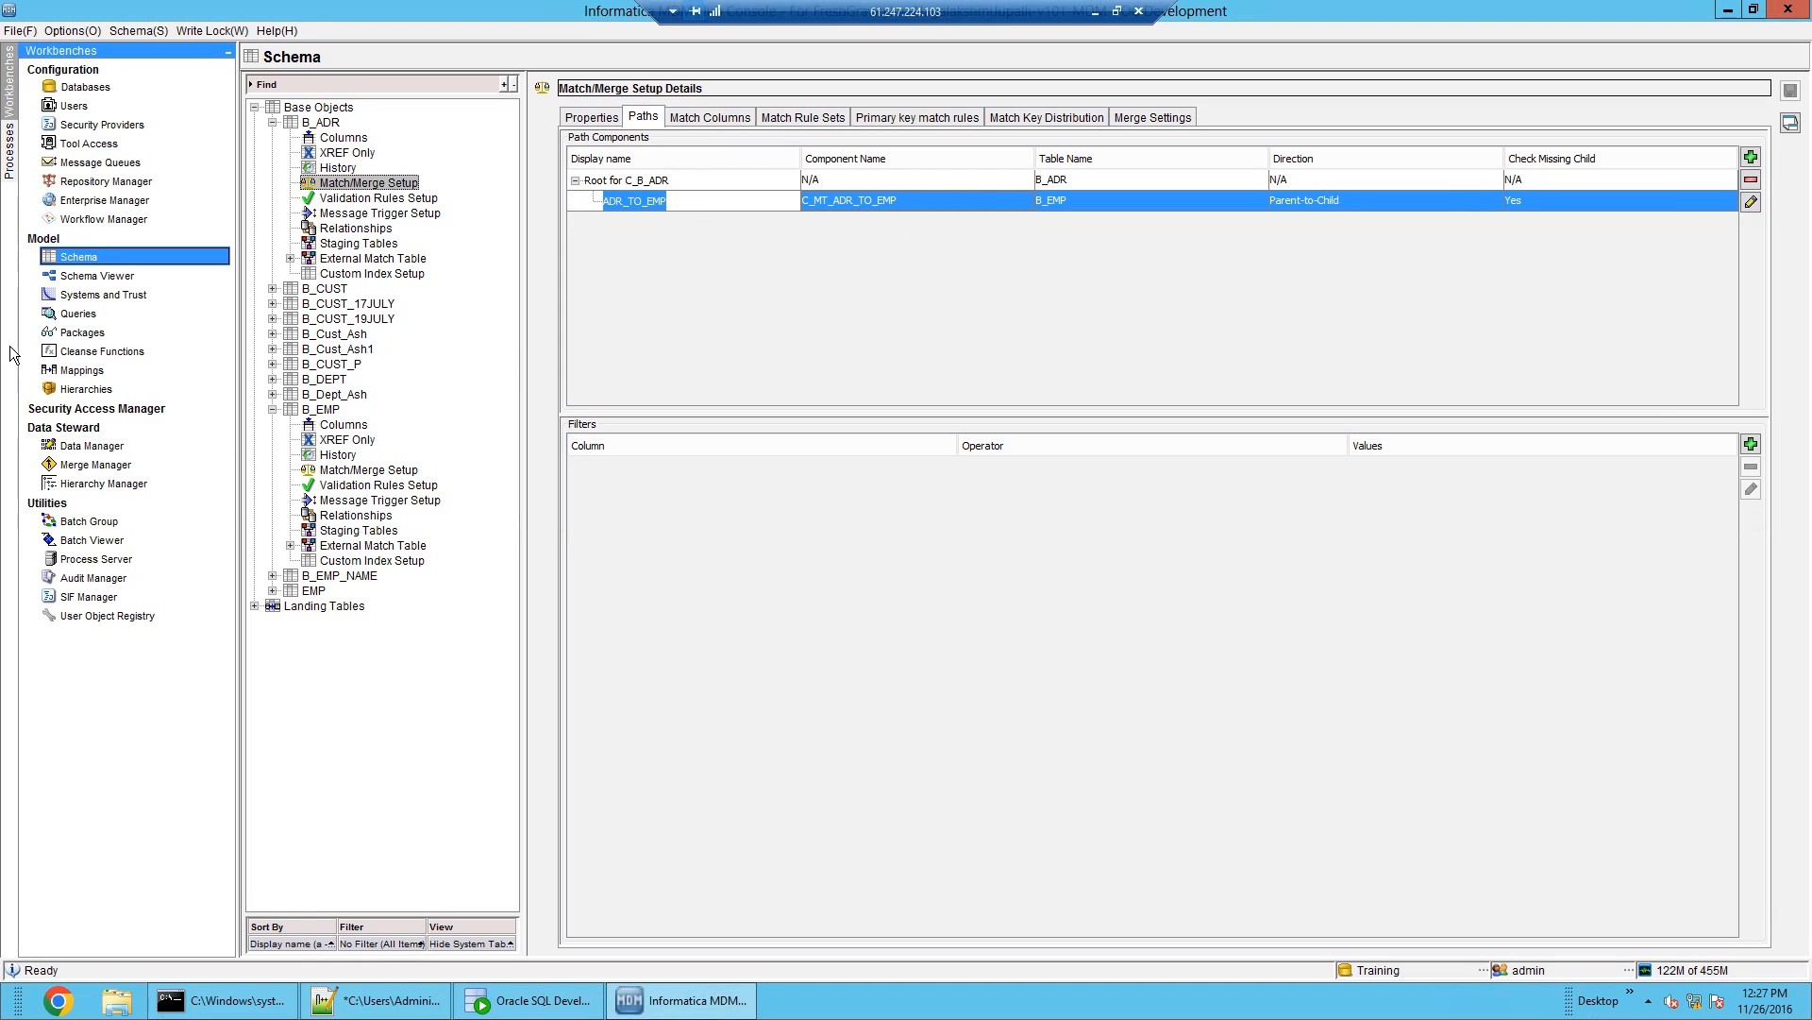
click(812, 439)
Review the source columns behind B_ADR's Person_Name and EX_CITY match columns
click(710, 117)
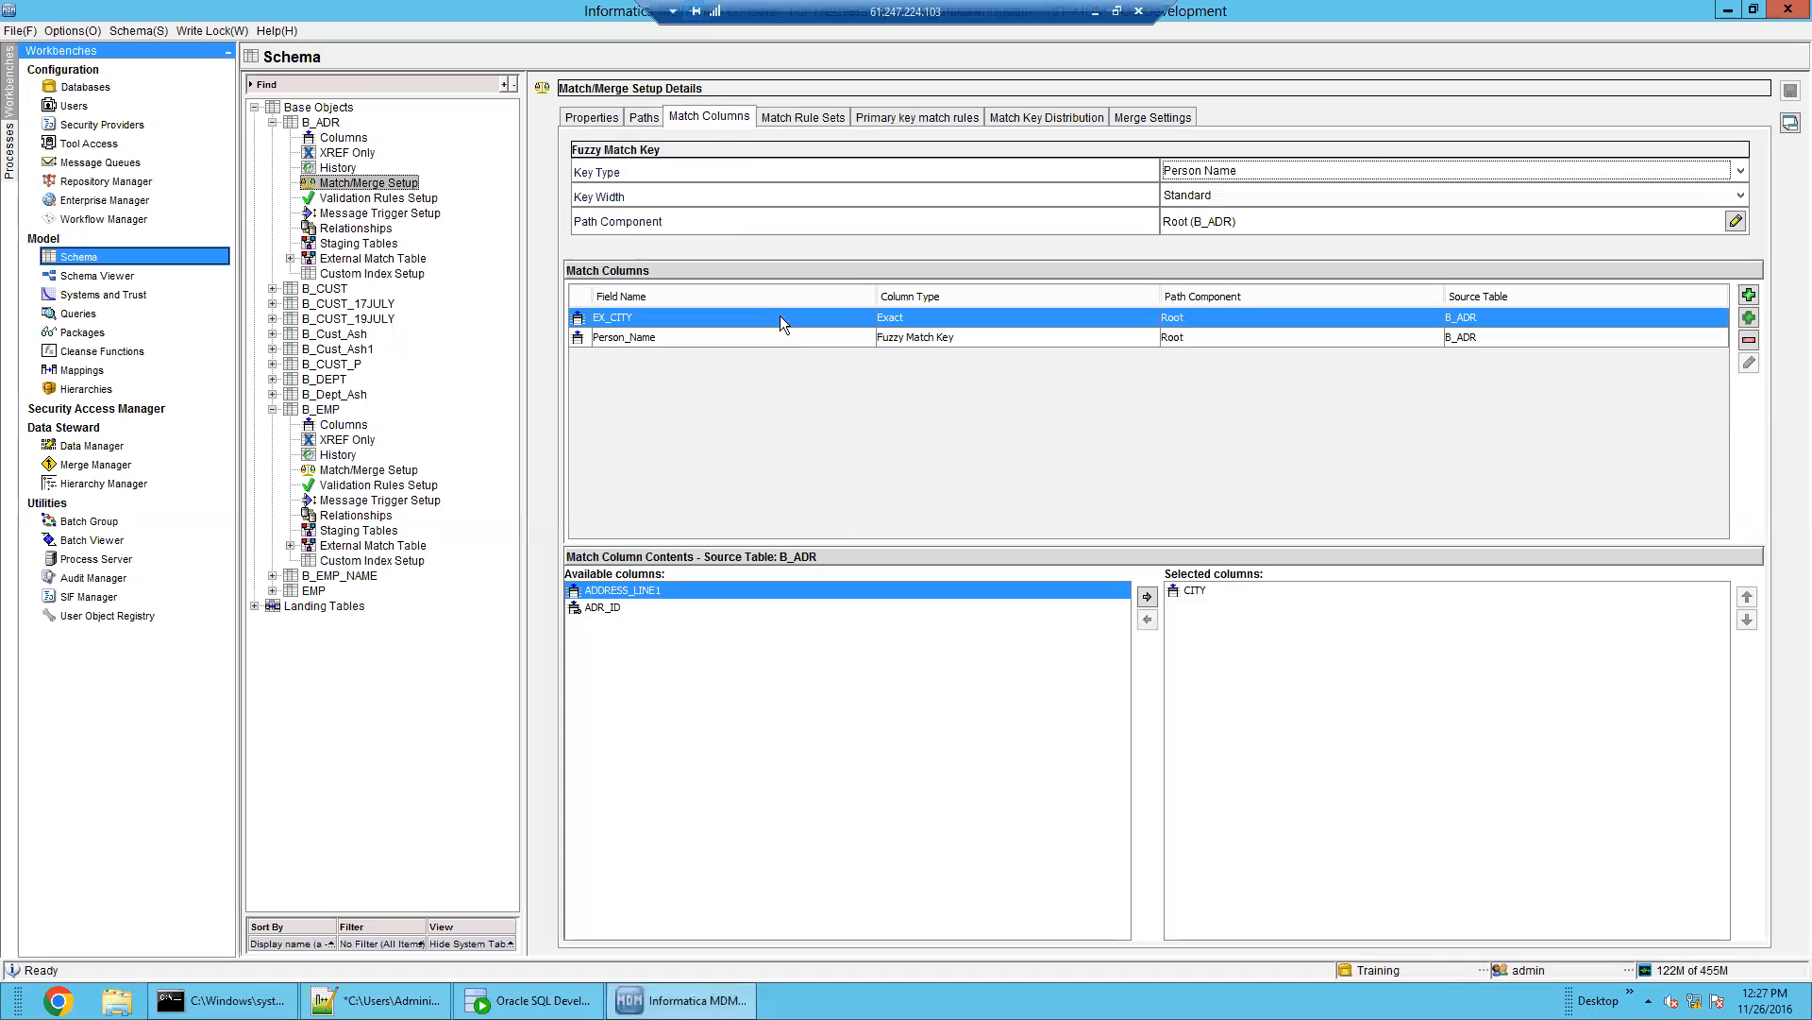
click(789, 342)
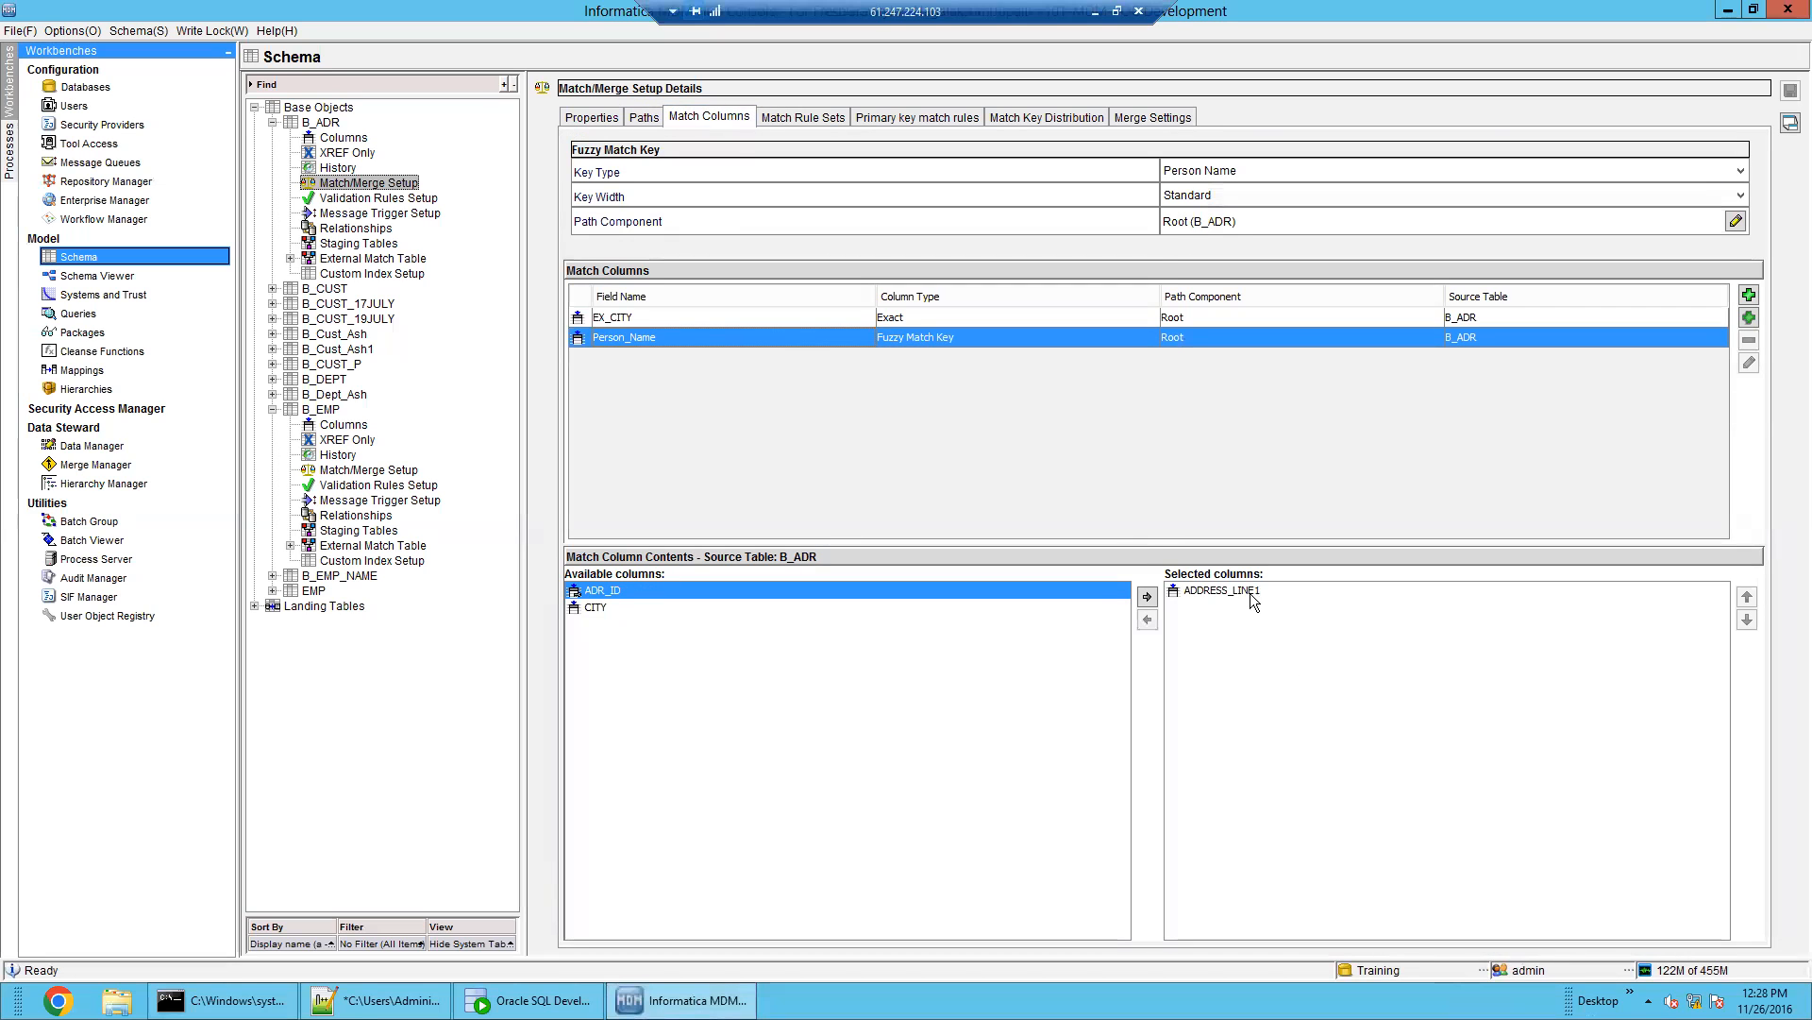
click(721, 319)
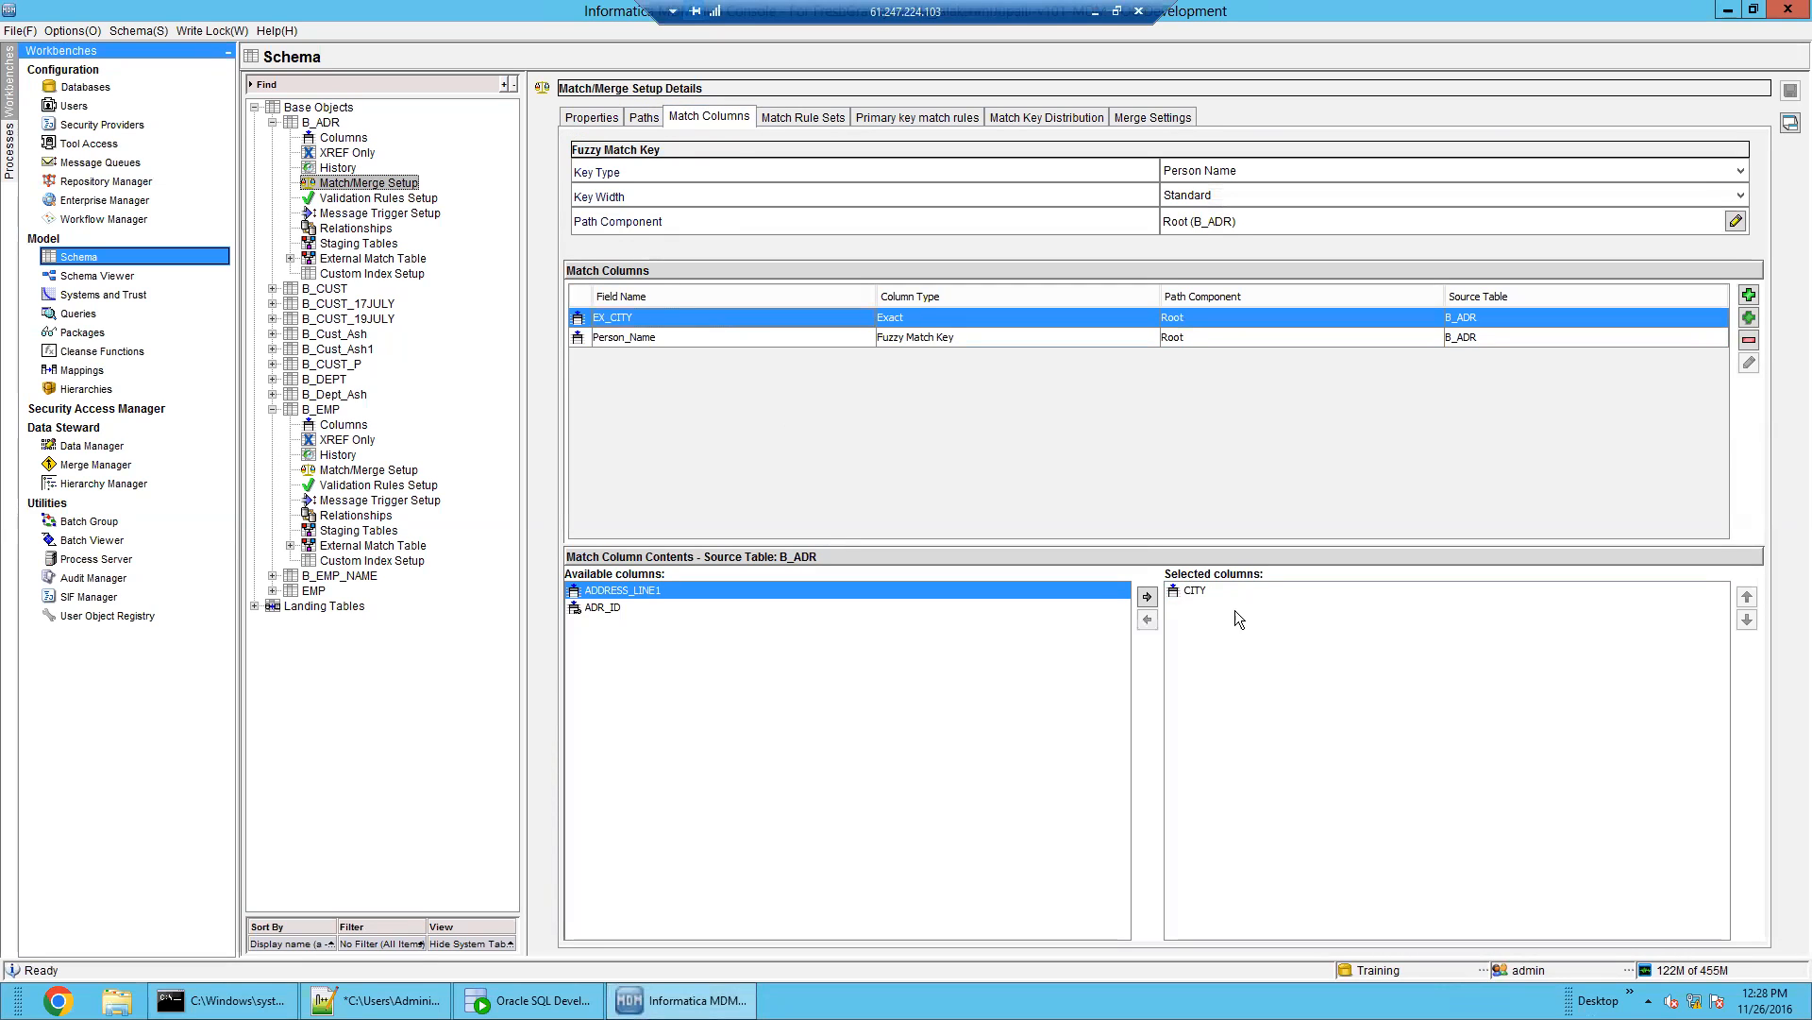
click(1212, 595)
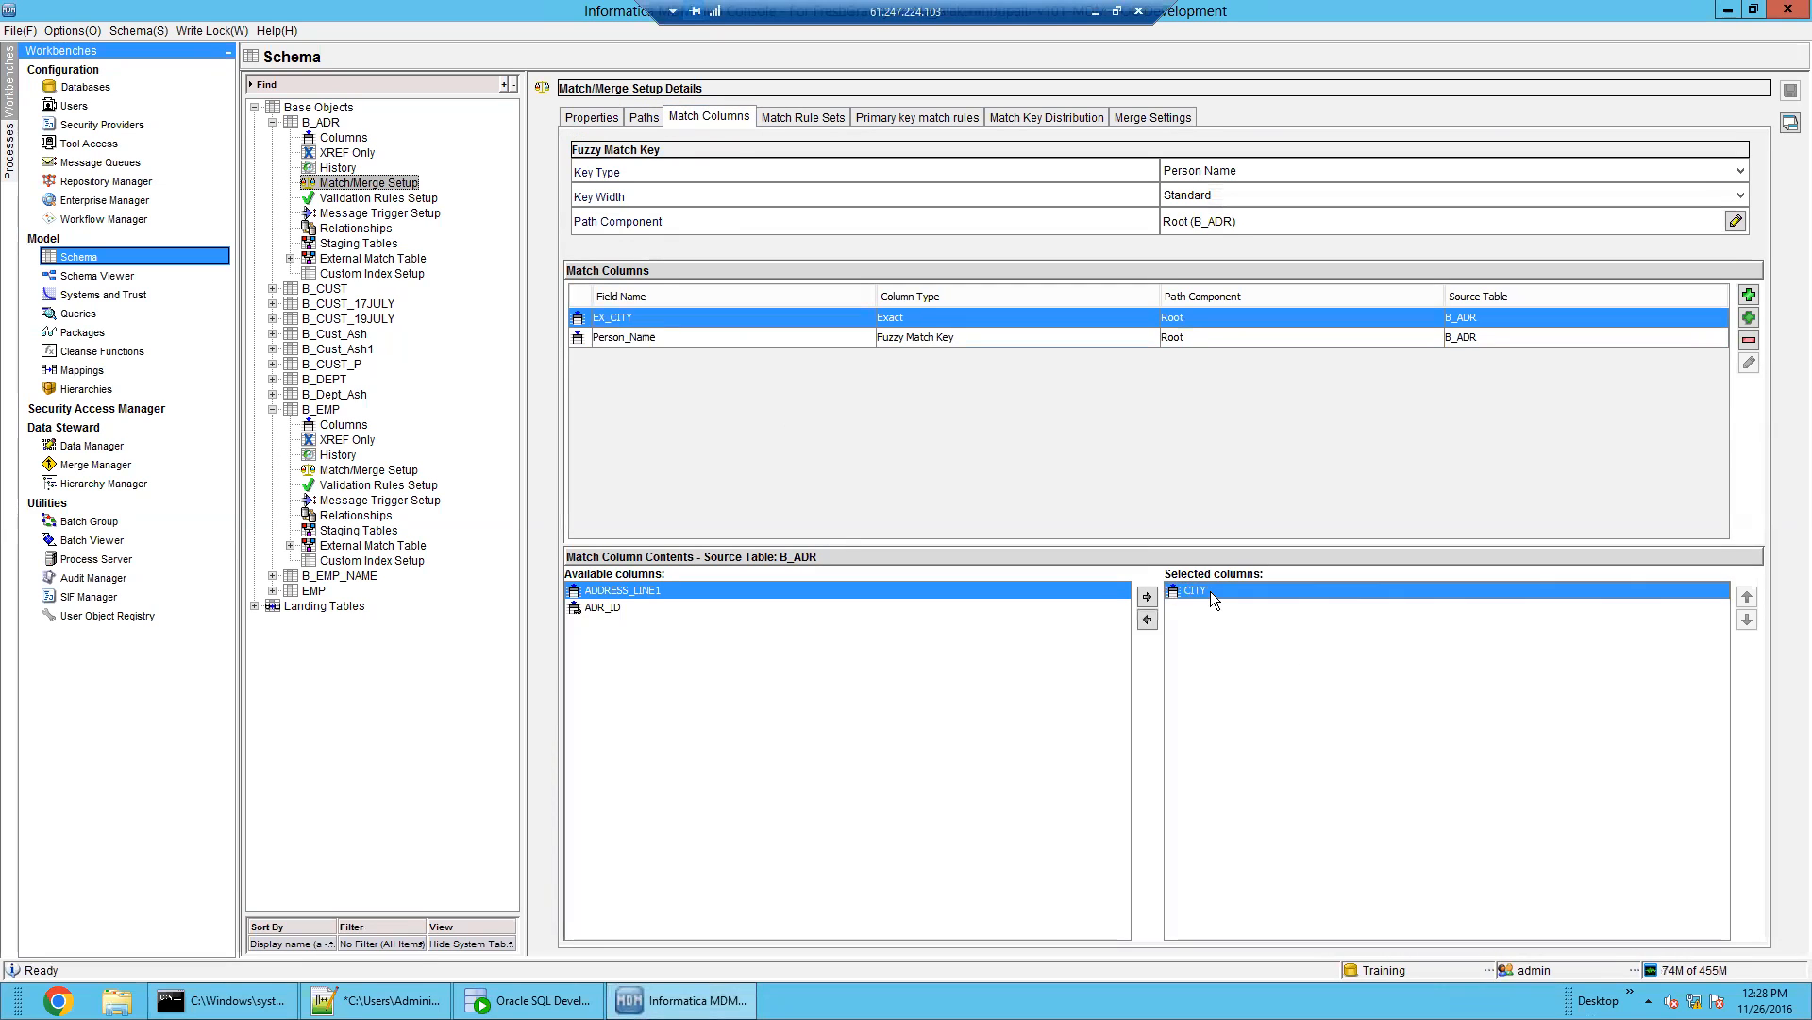
click(657, 606)
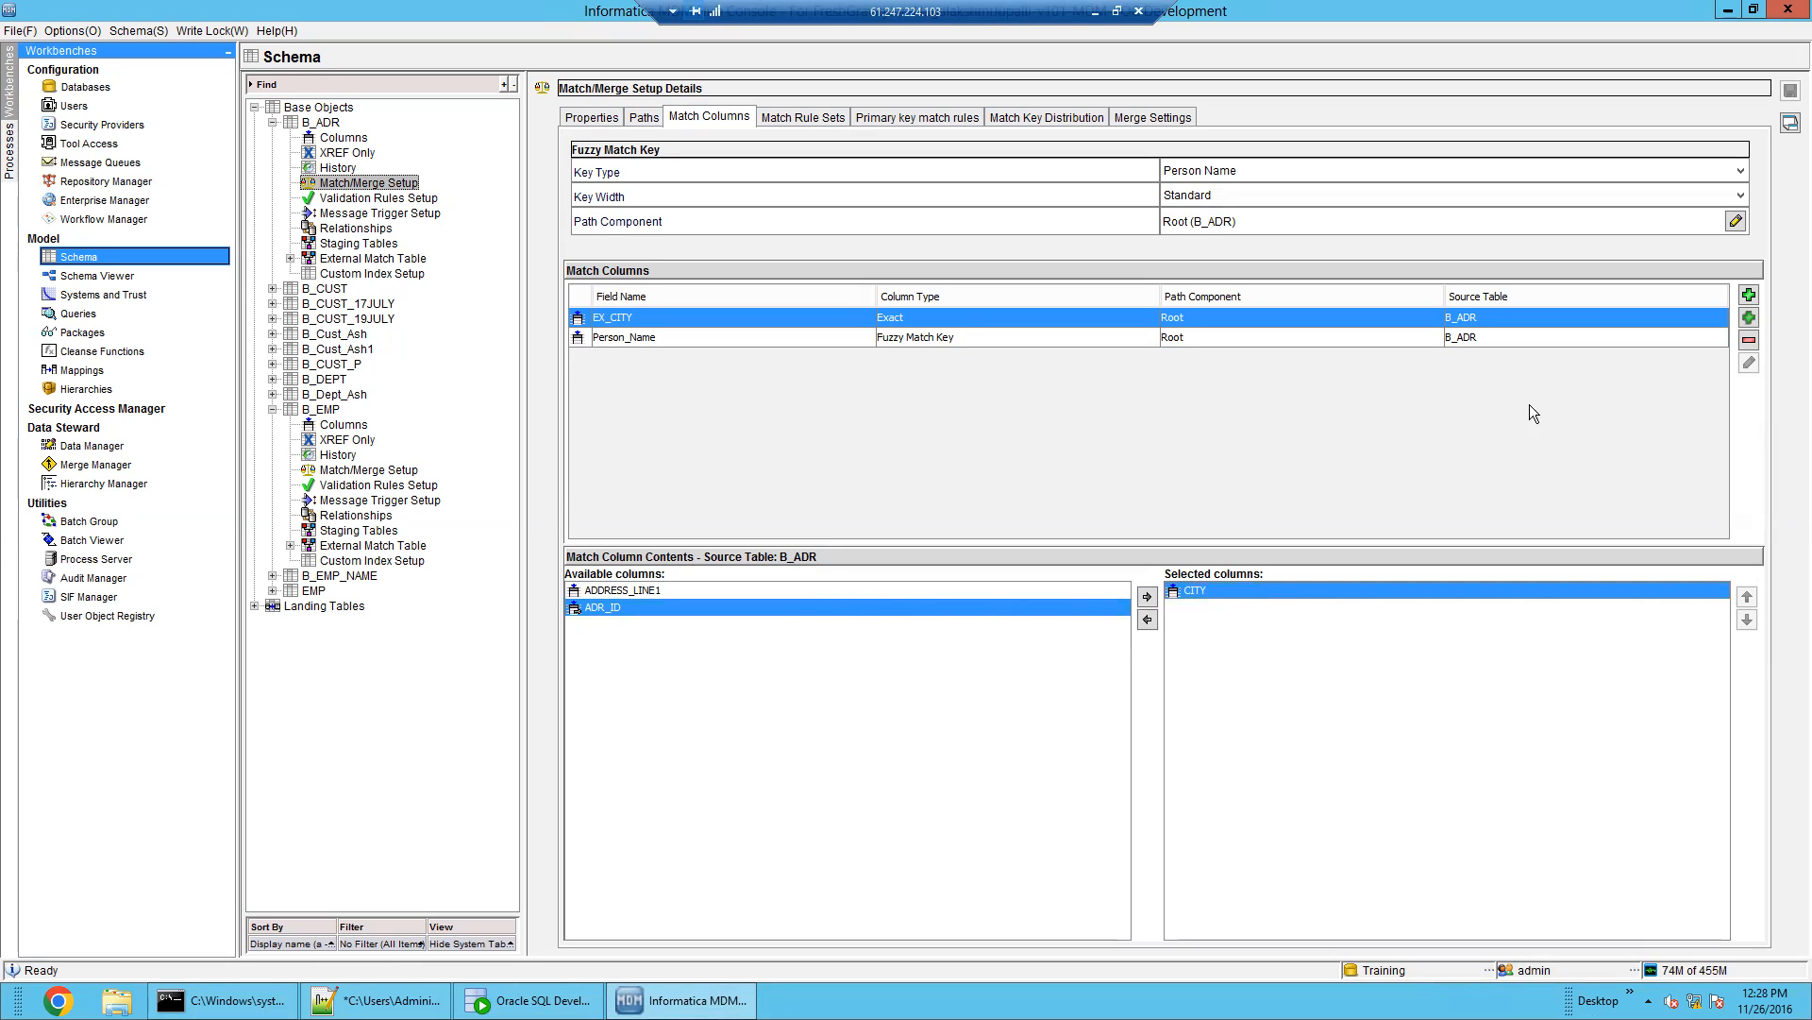
click(367, 200)
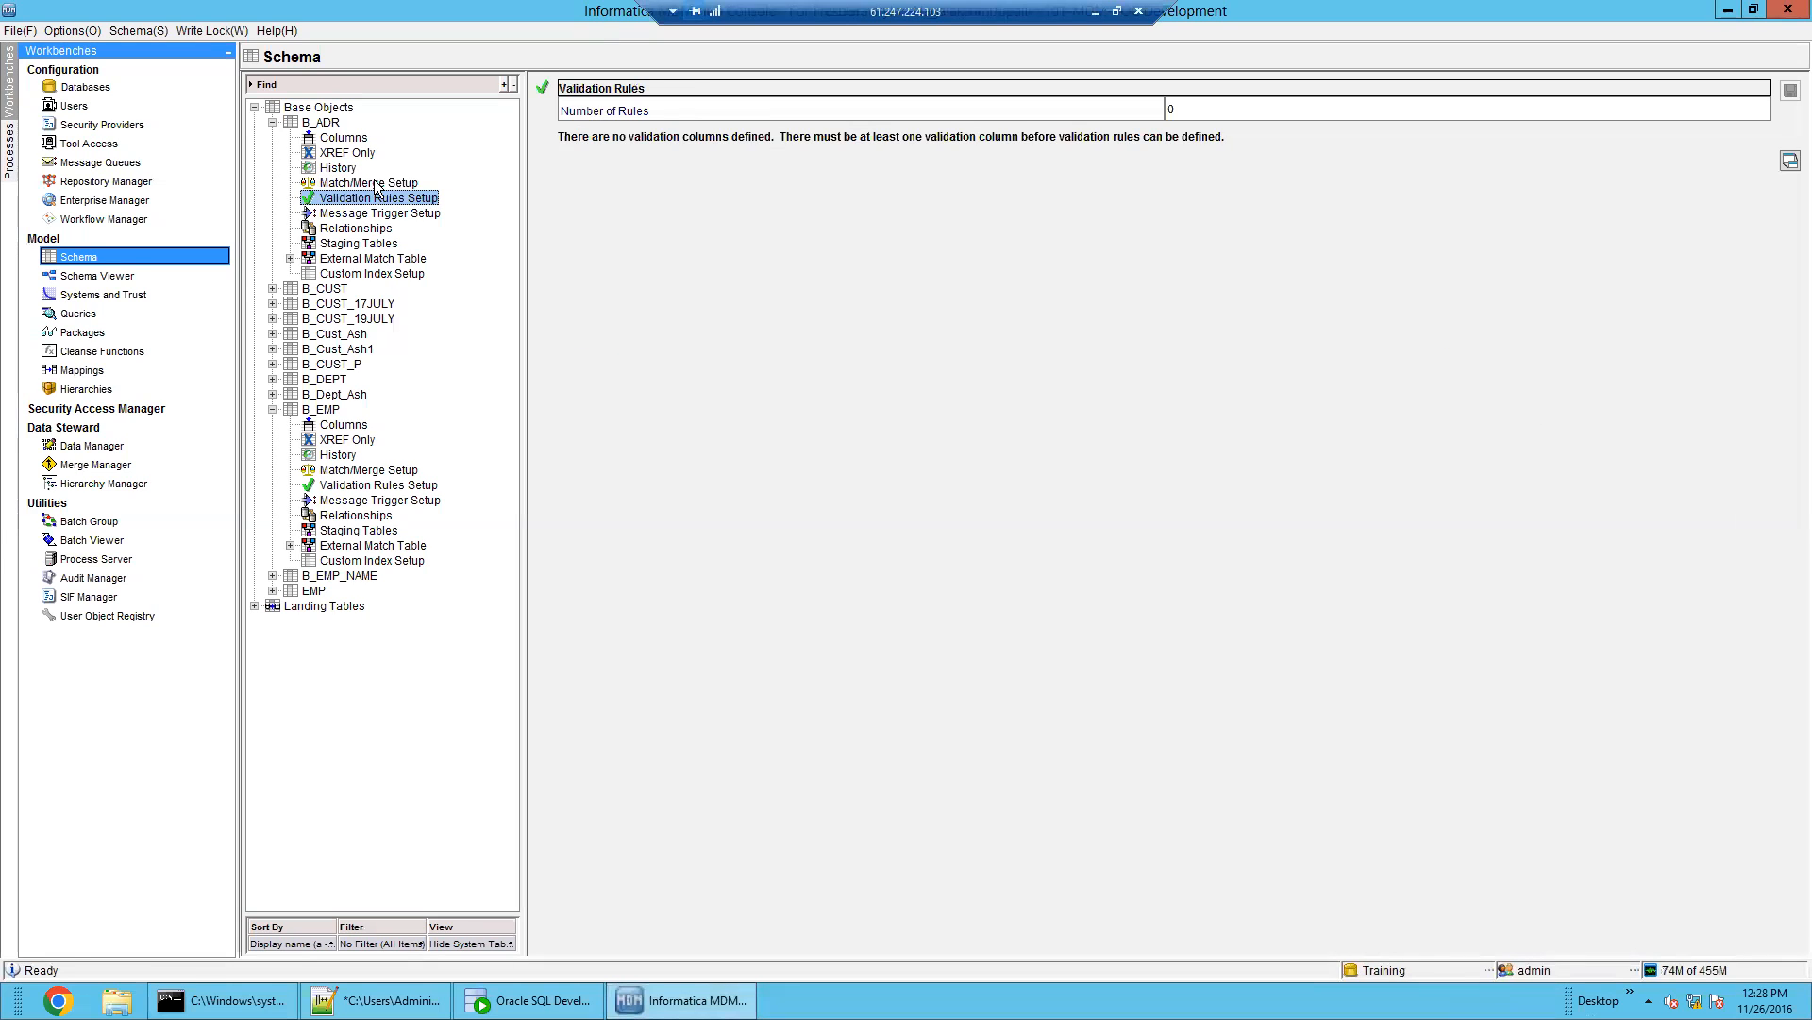
click(368, 183)
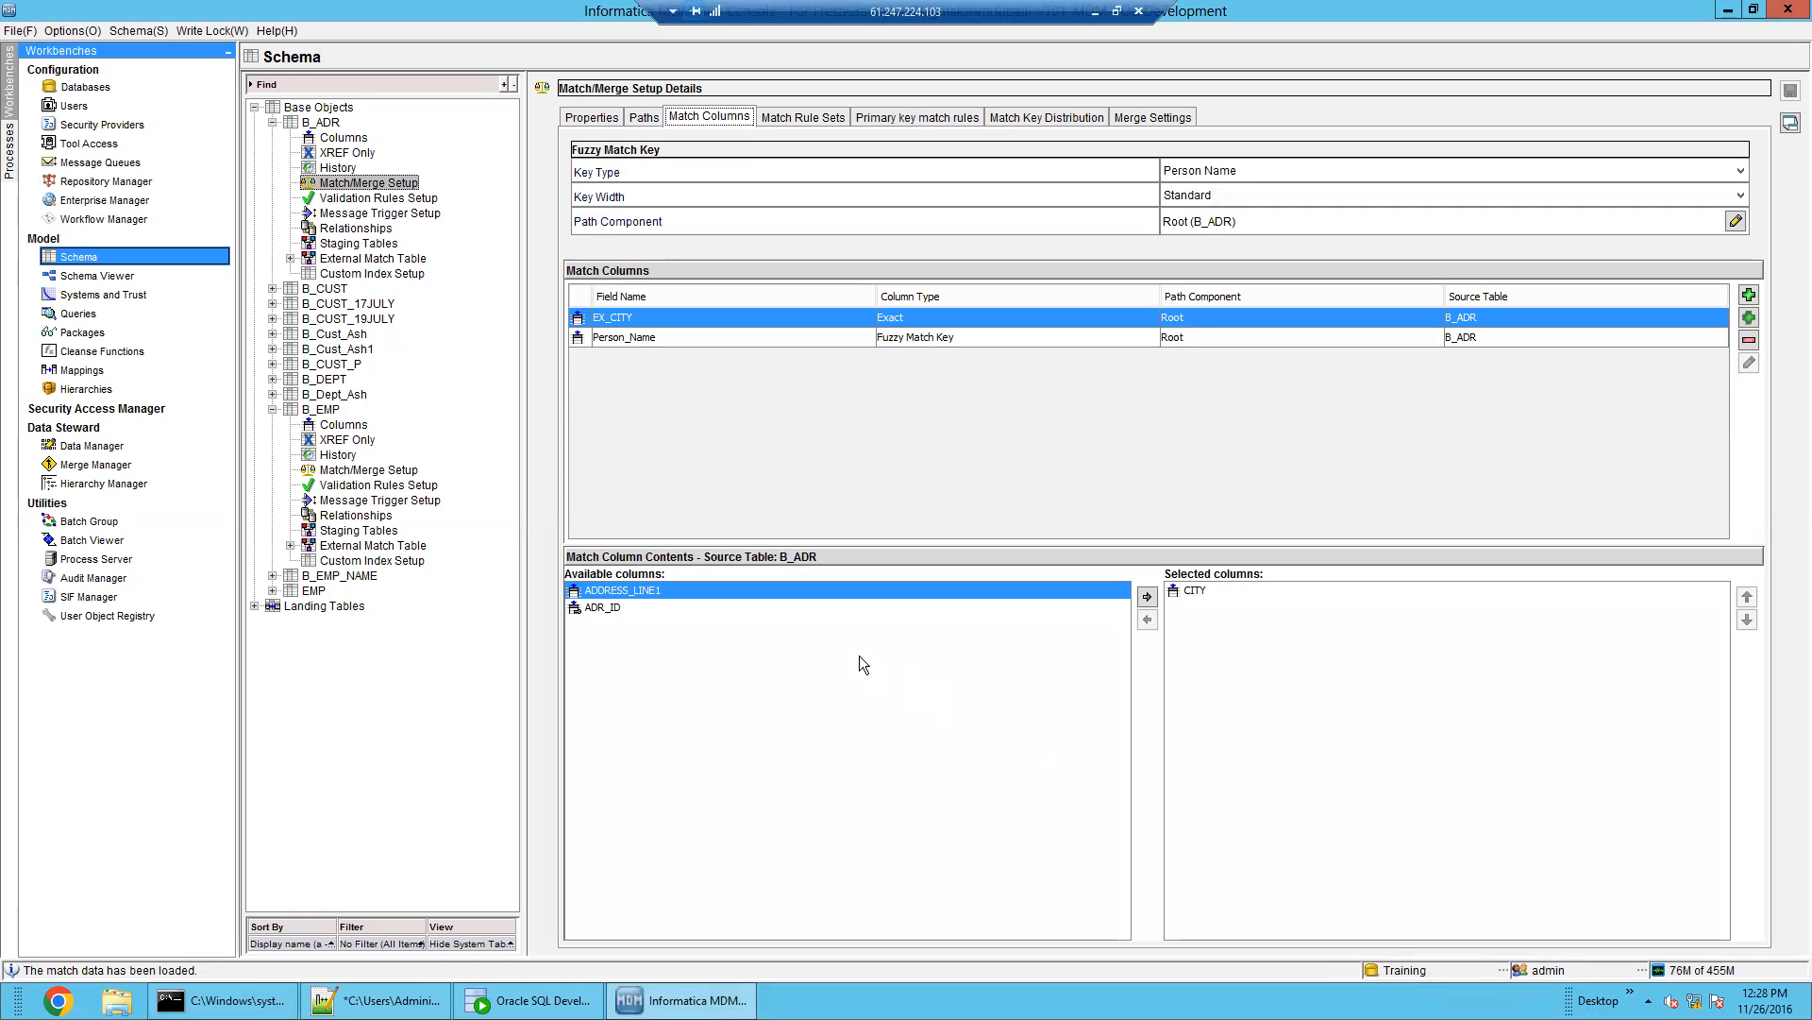
click(1199, 592)
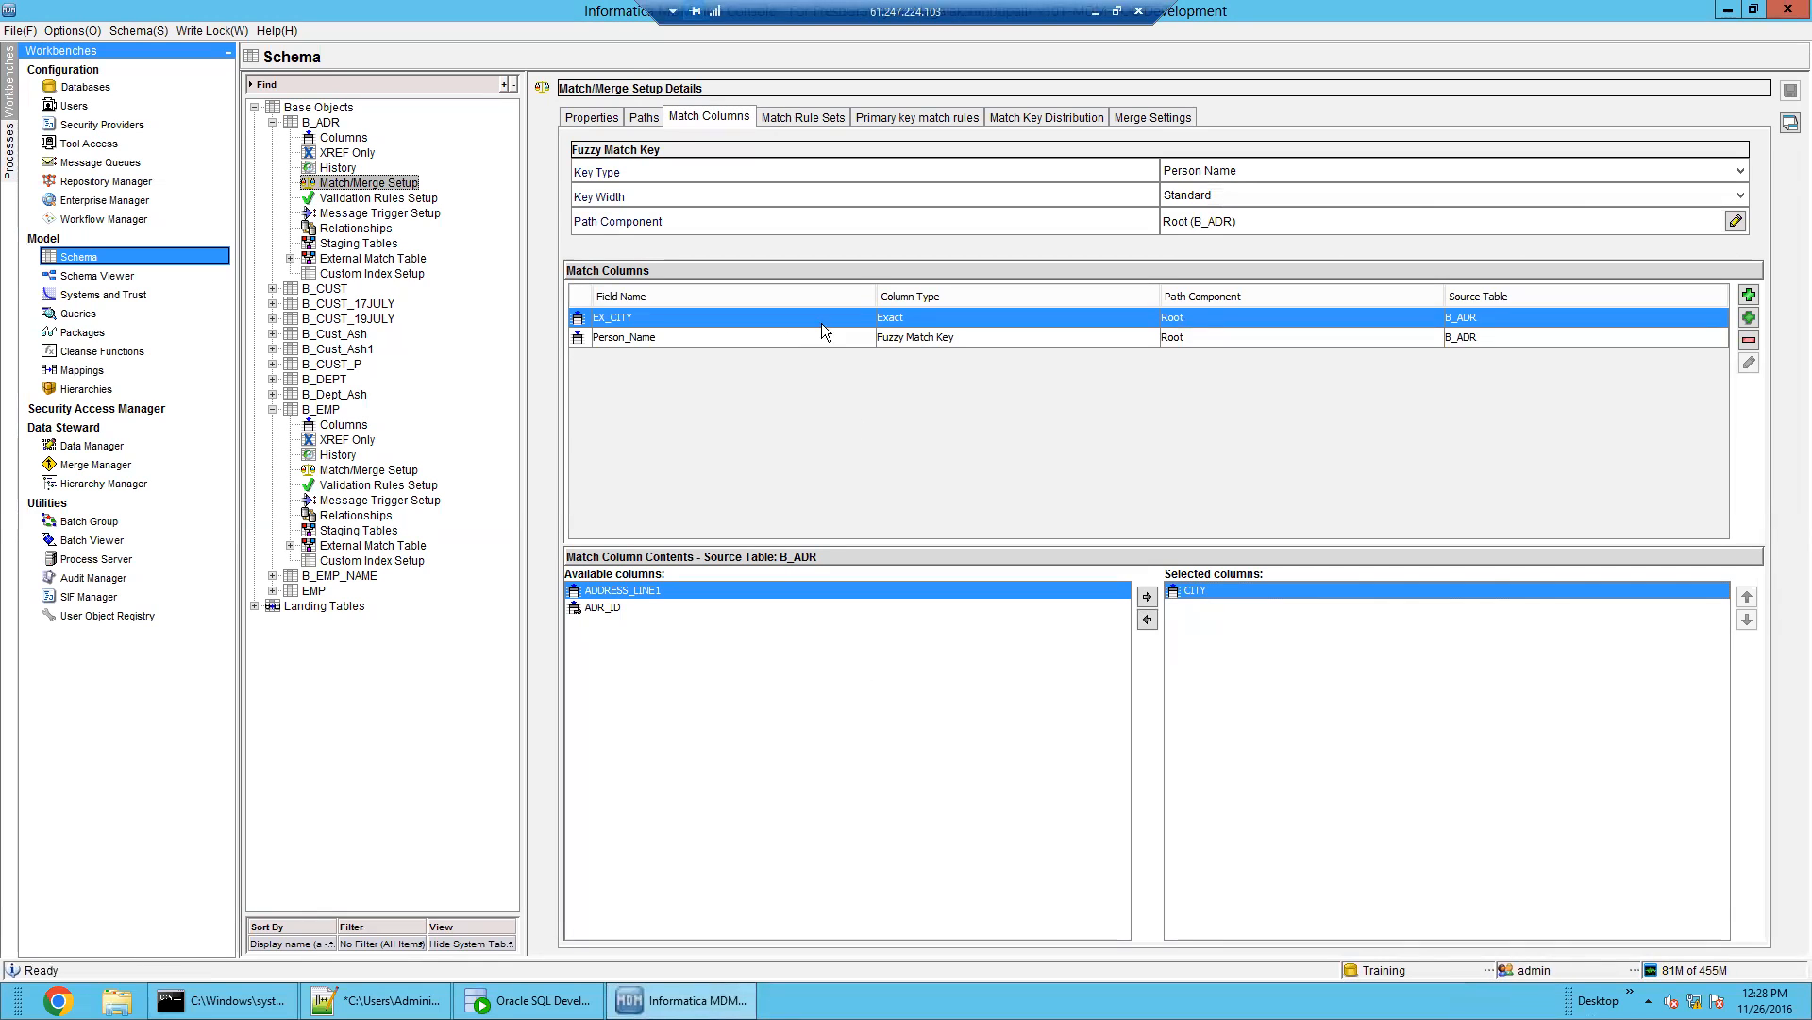
Replace ADDRESS_LINE1 with CITY in the Person_Name match column
click(942, 338)
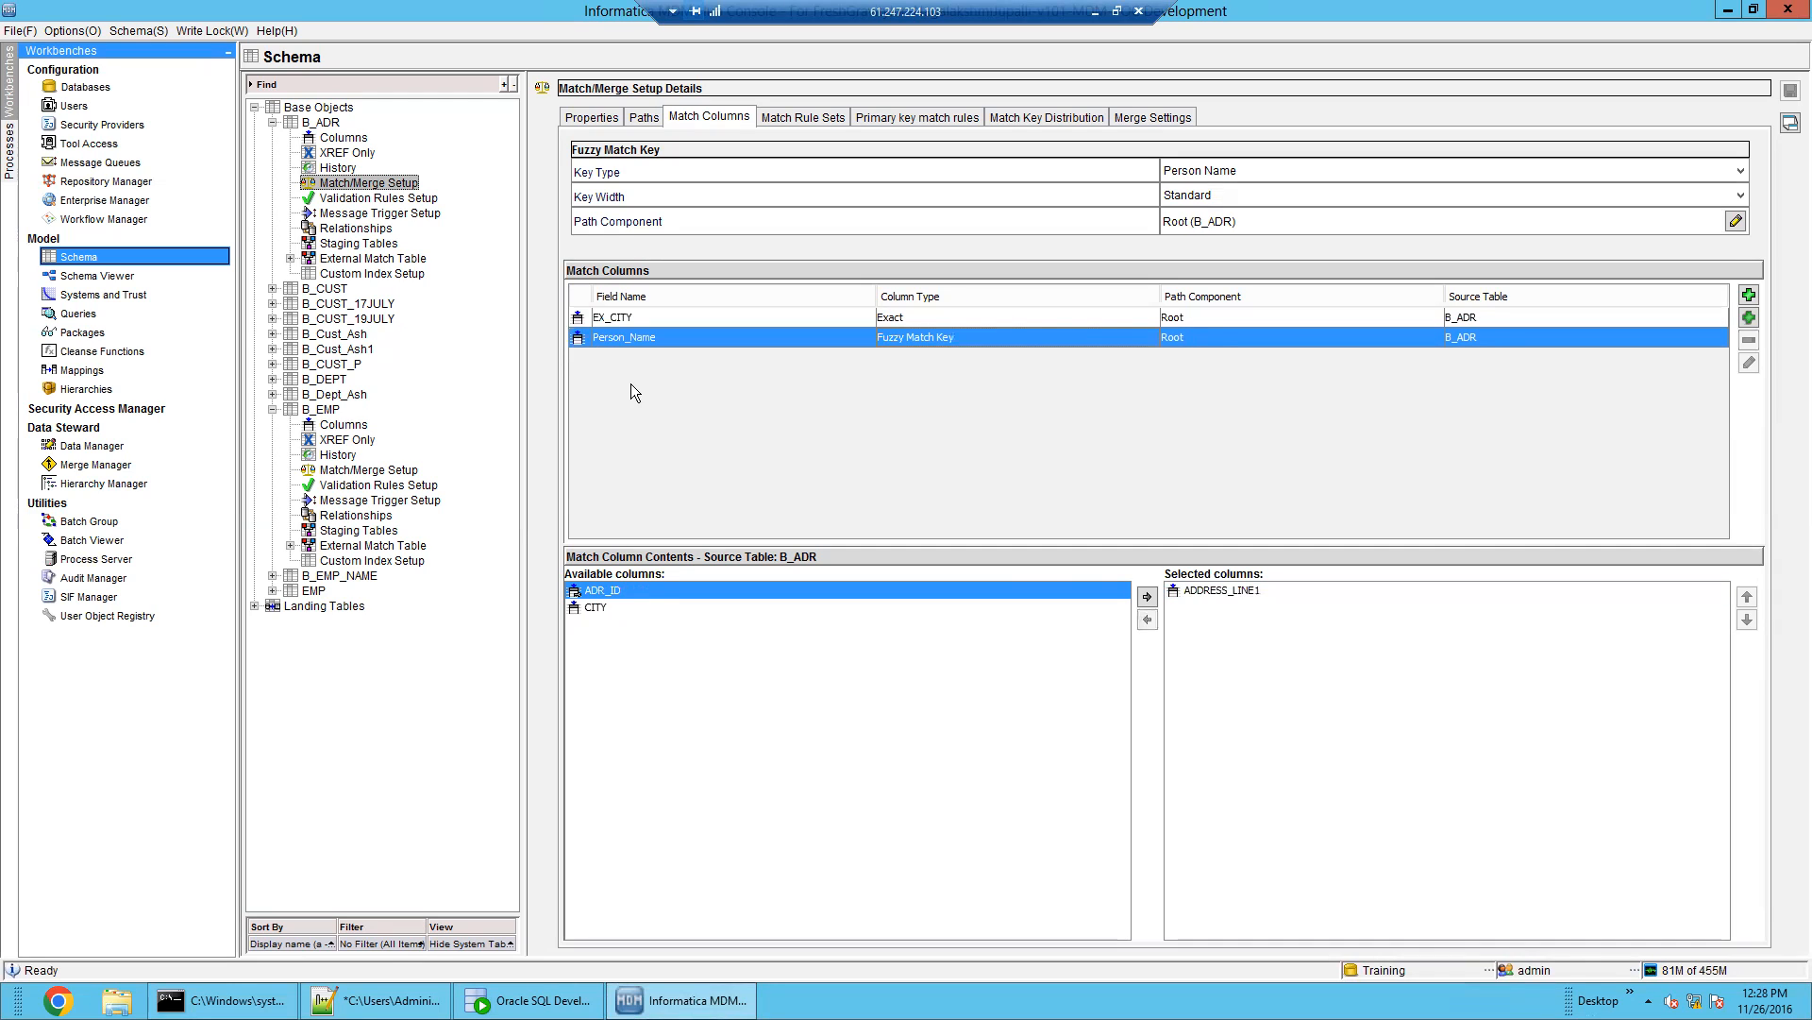
click(1250, 597)
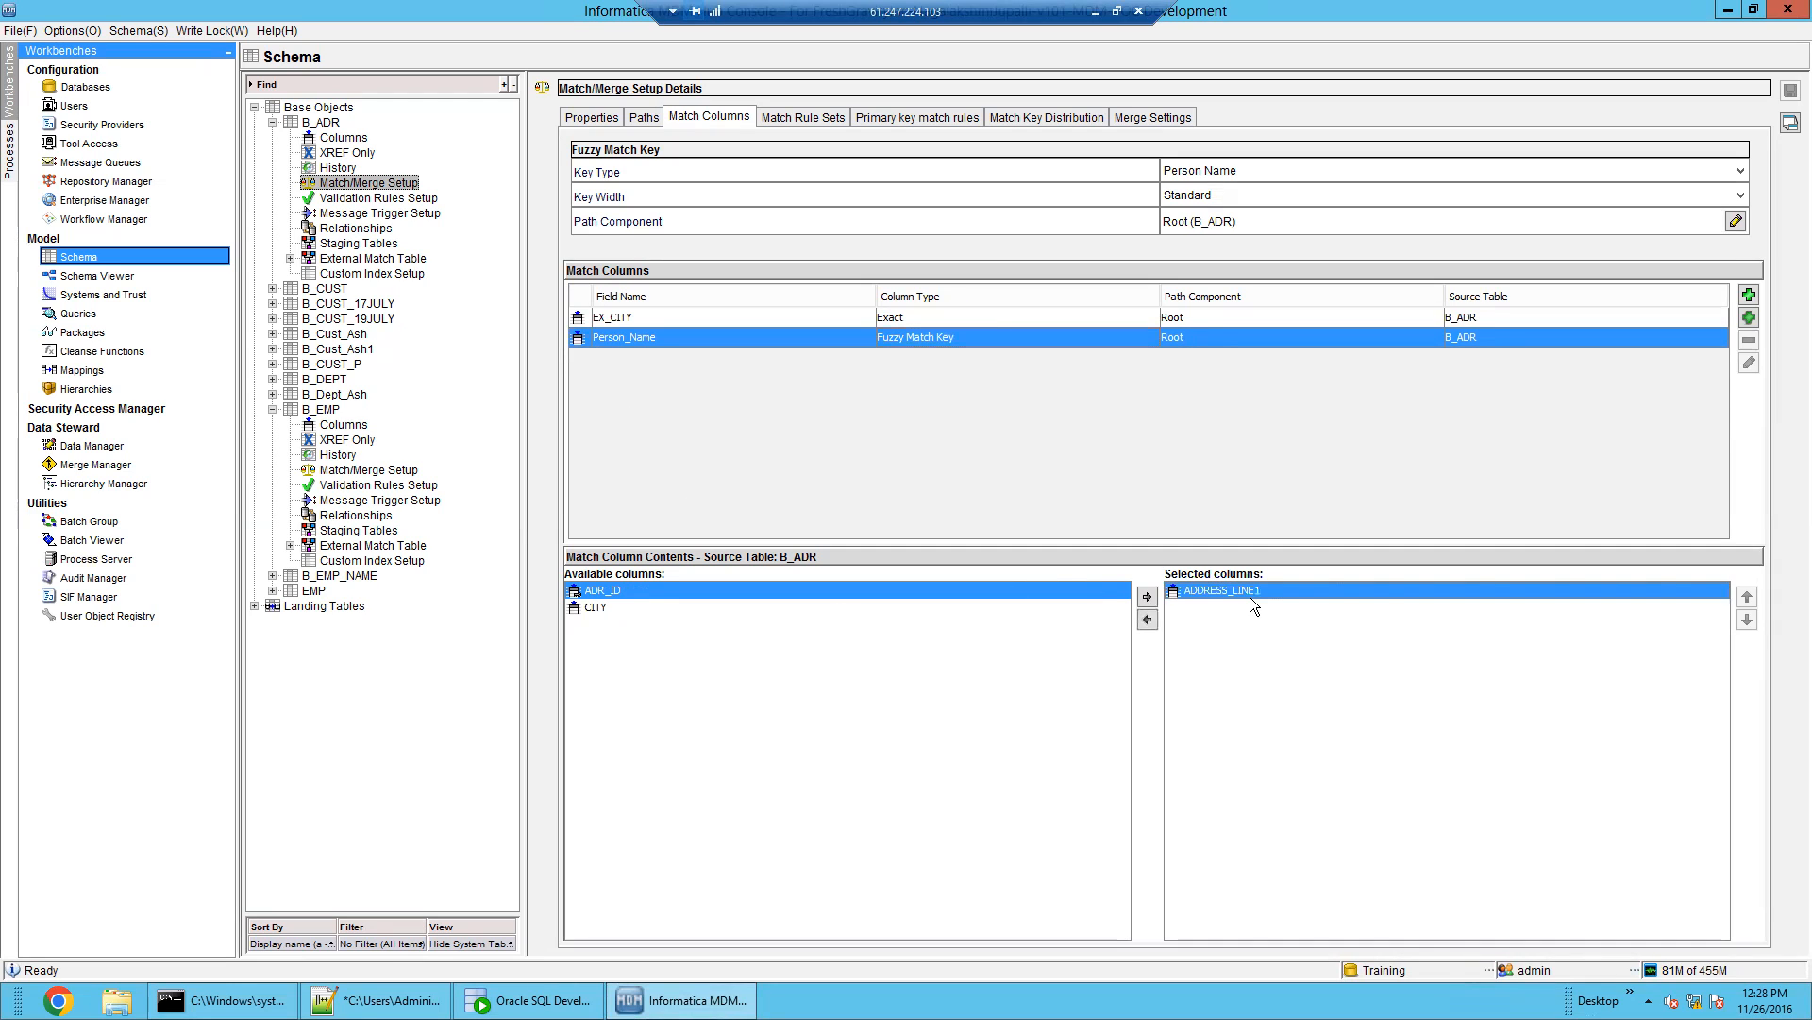
click(1148, 619)
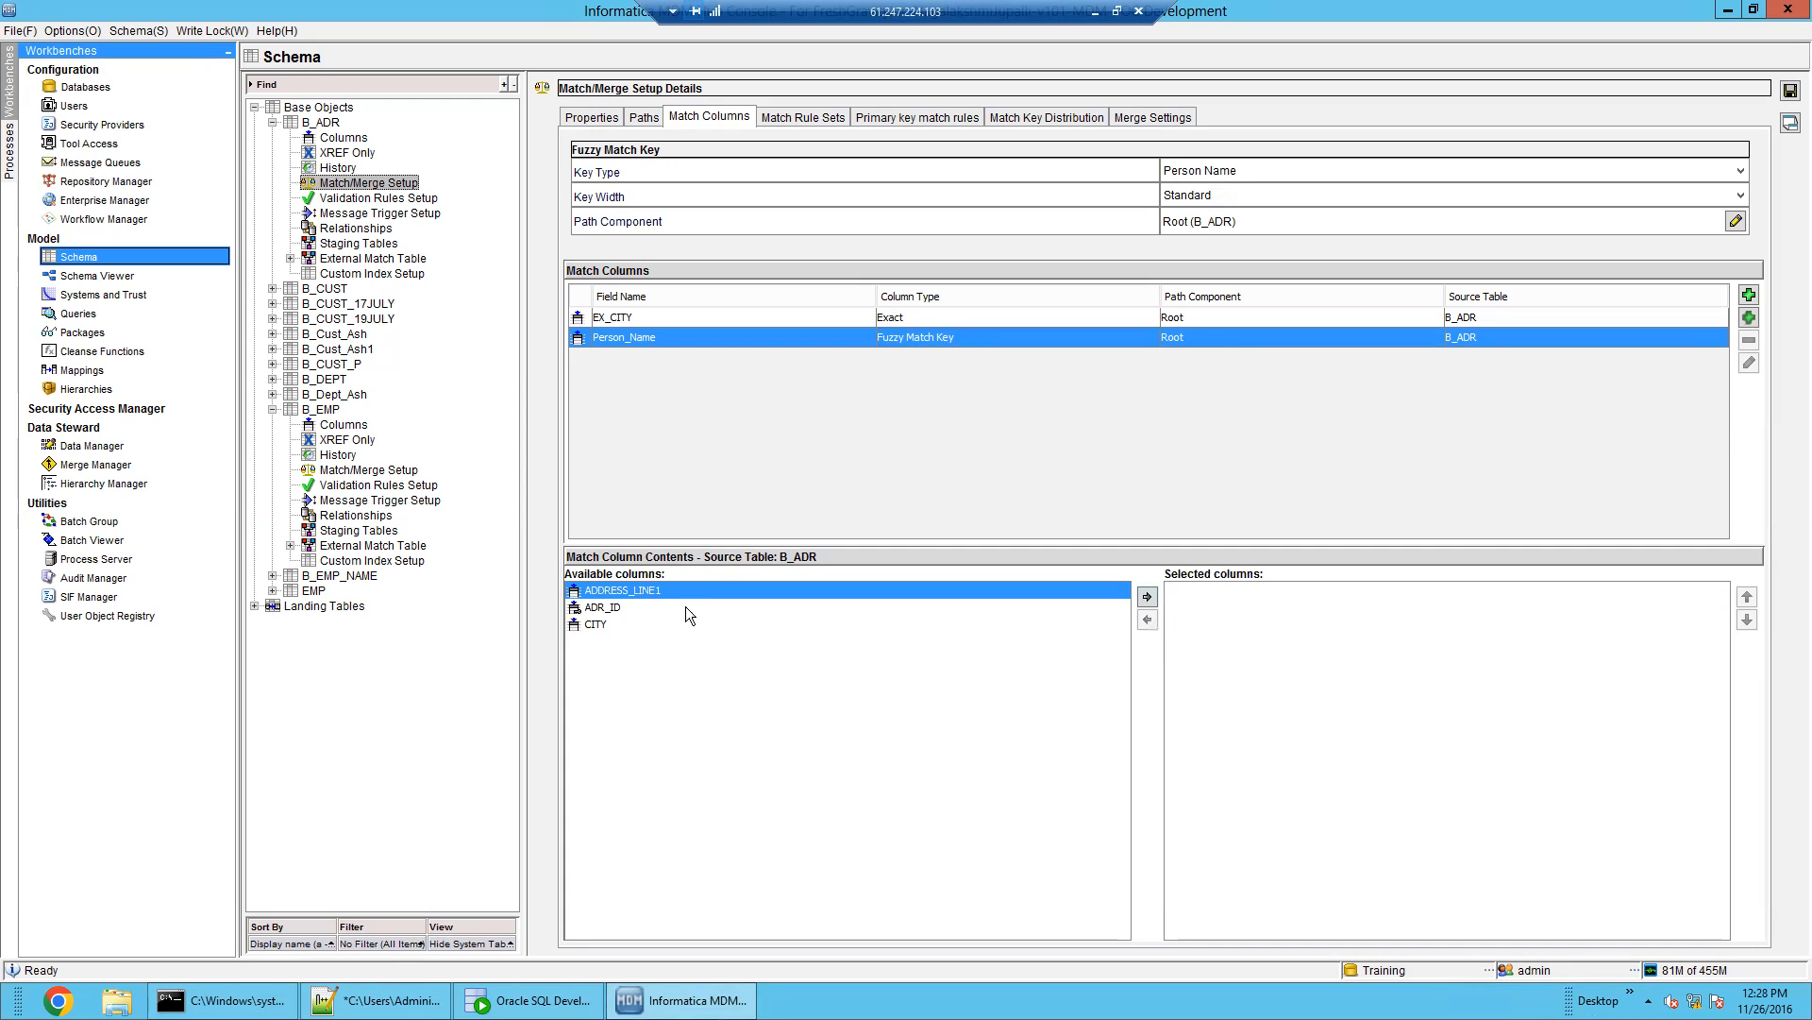
click(623, 609)
click(619, 620)
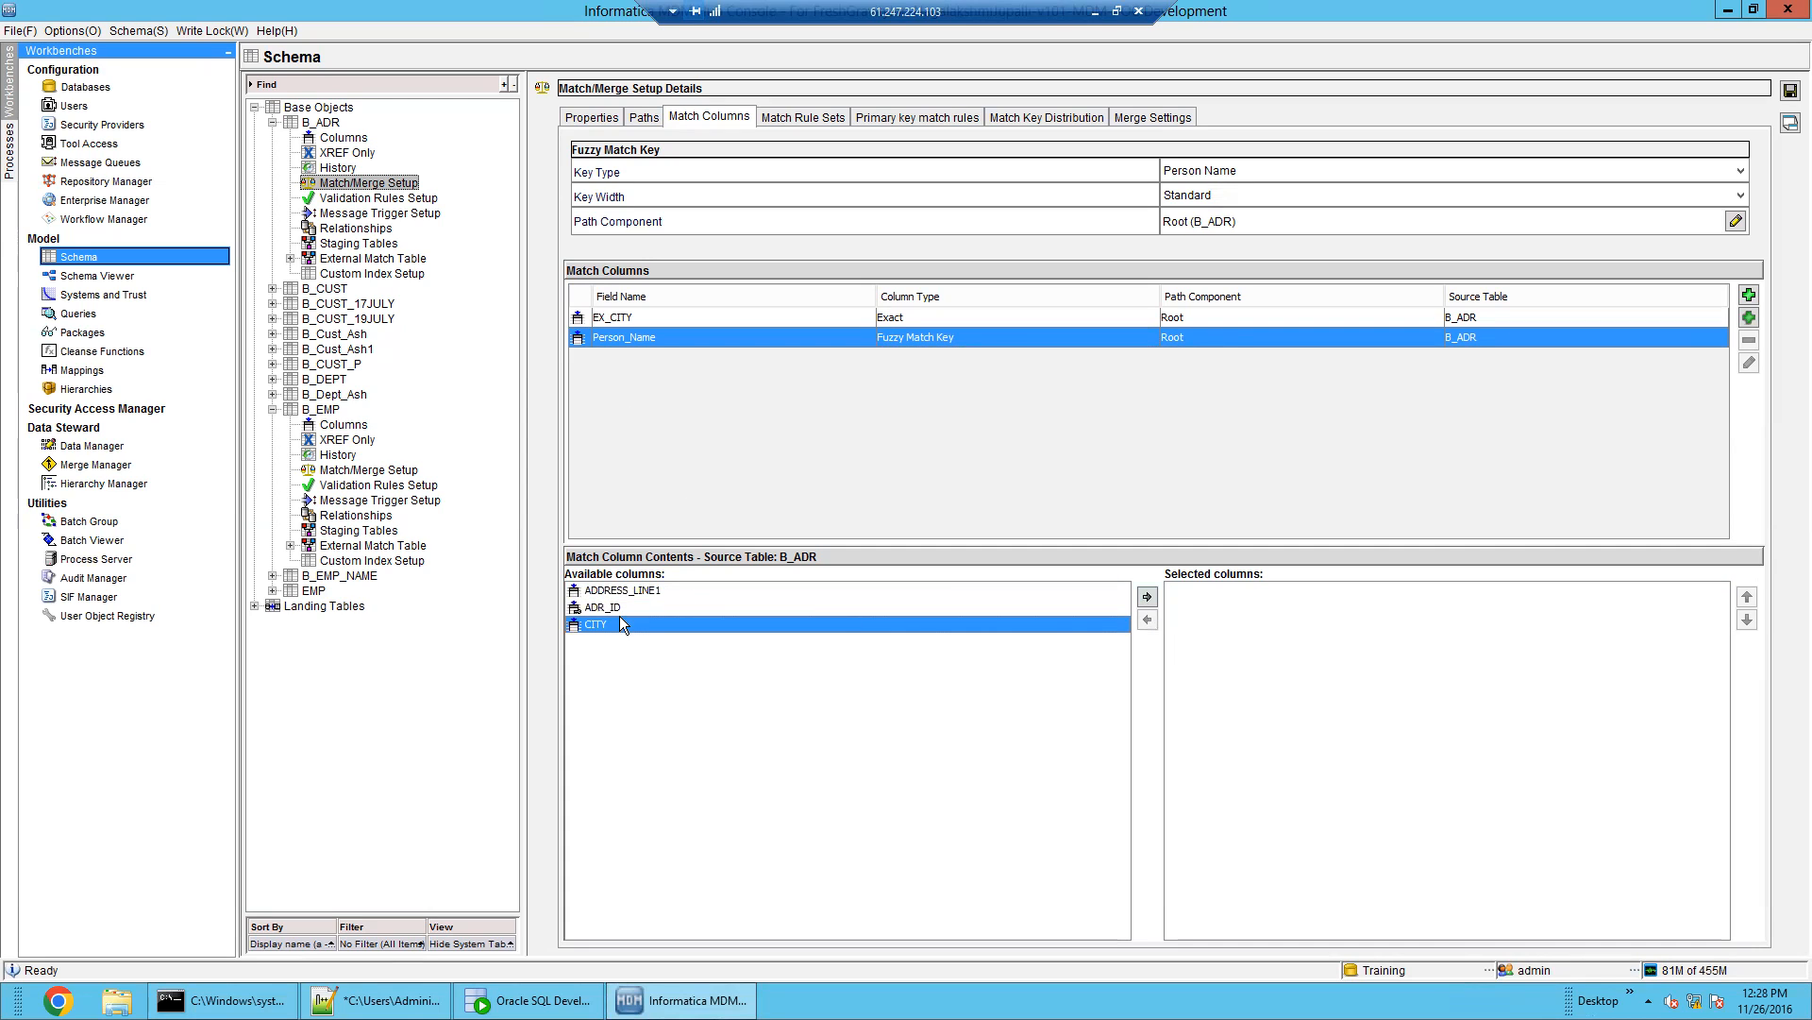
click(1148, 597)
click(1323, 593)
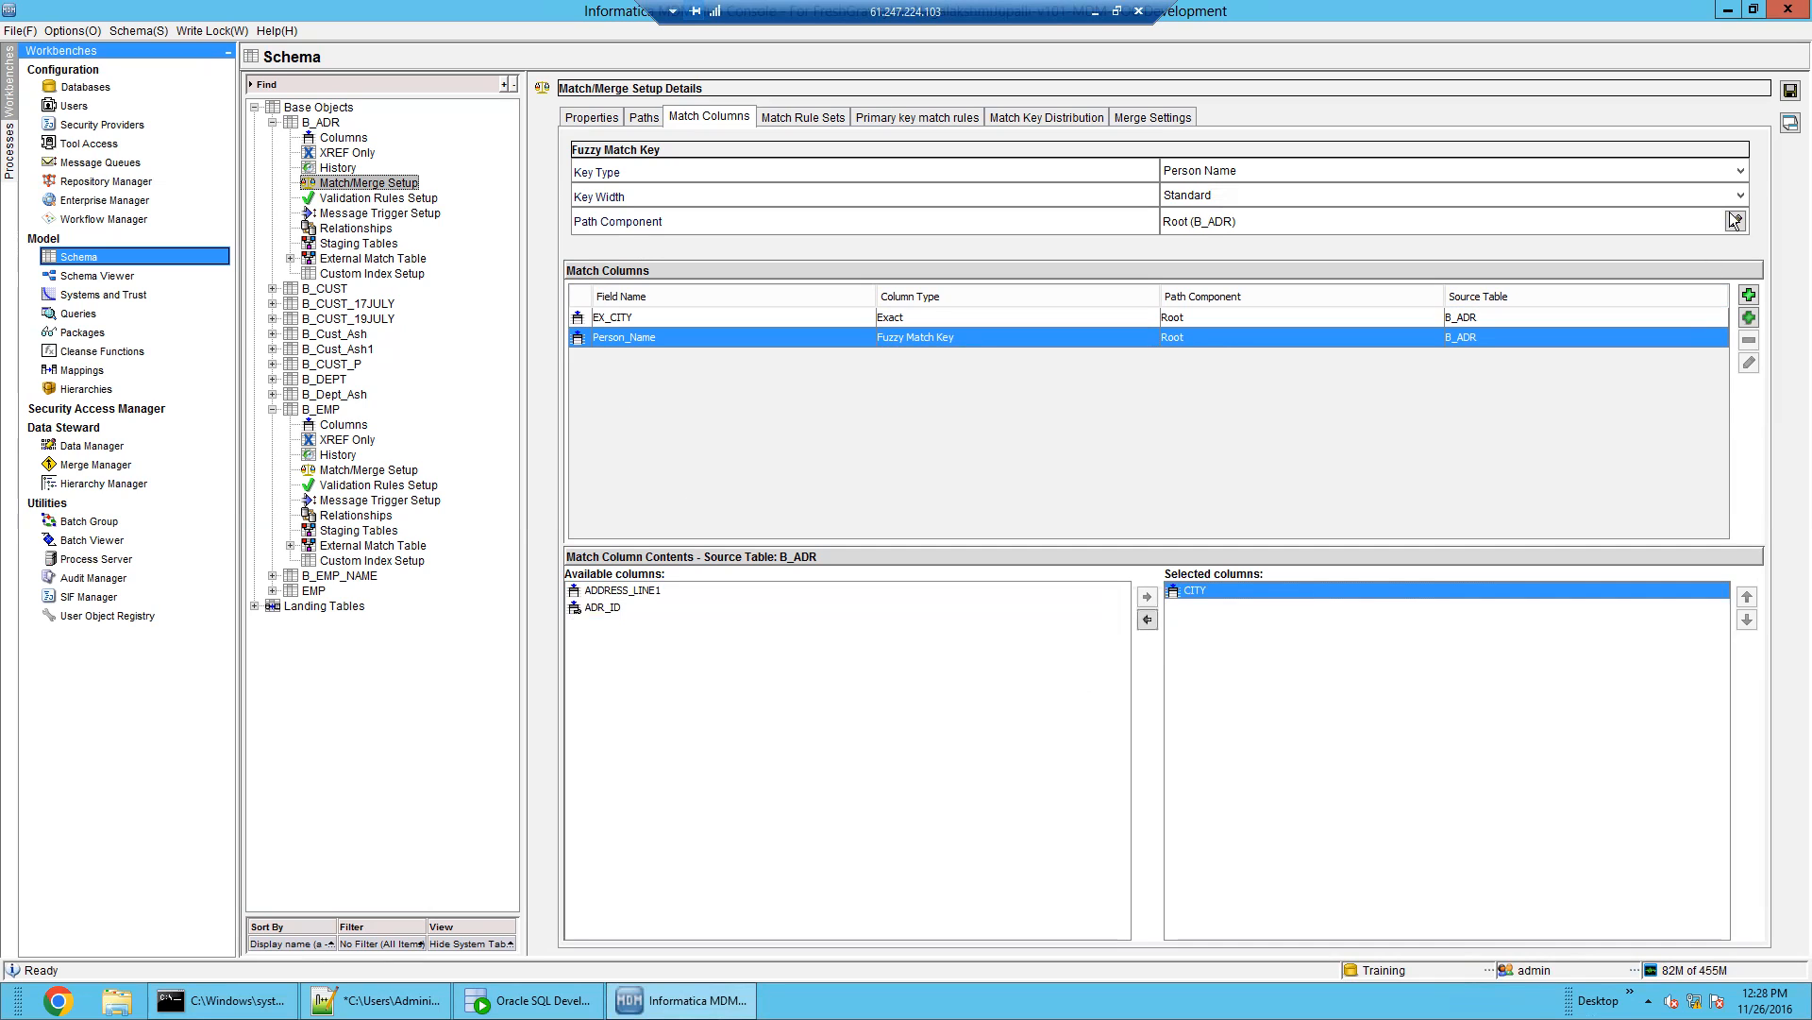
Save the match column changes, confirming the prompt about missing fuzzy rules
click(1791, 91)
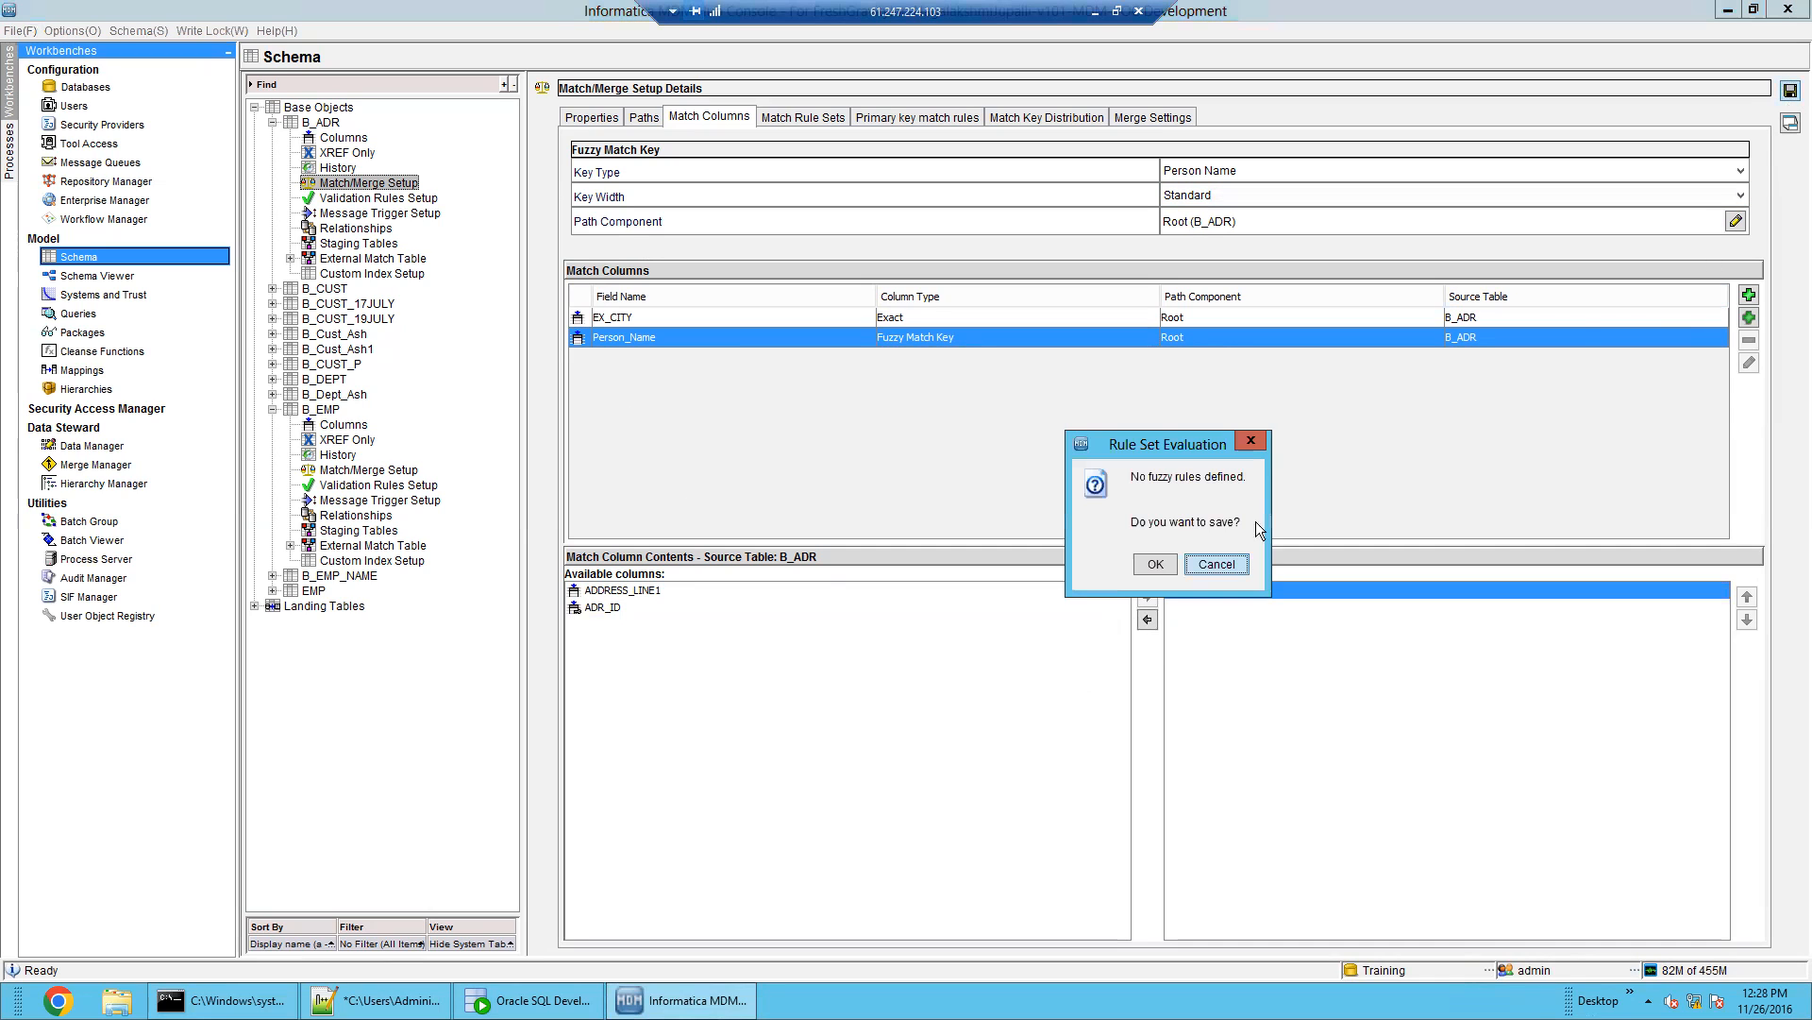
click(1155, 564)
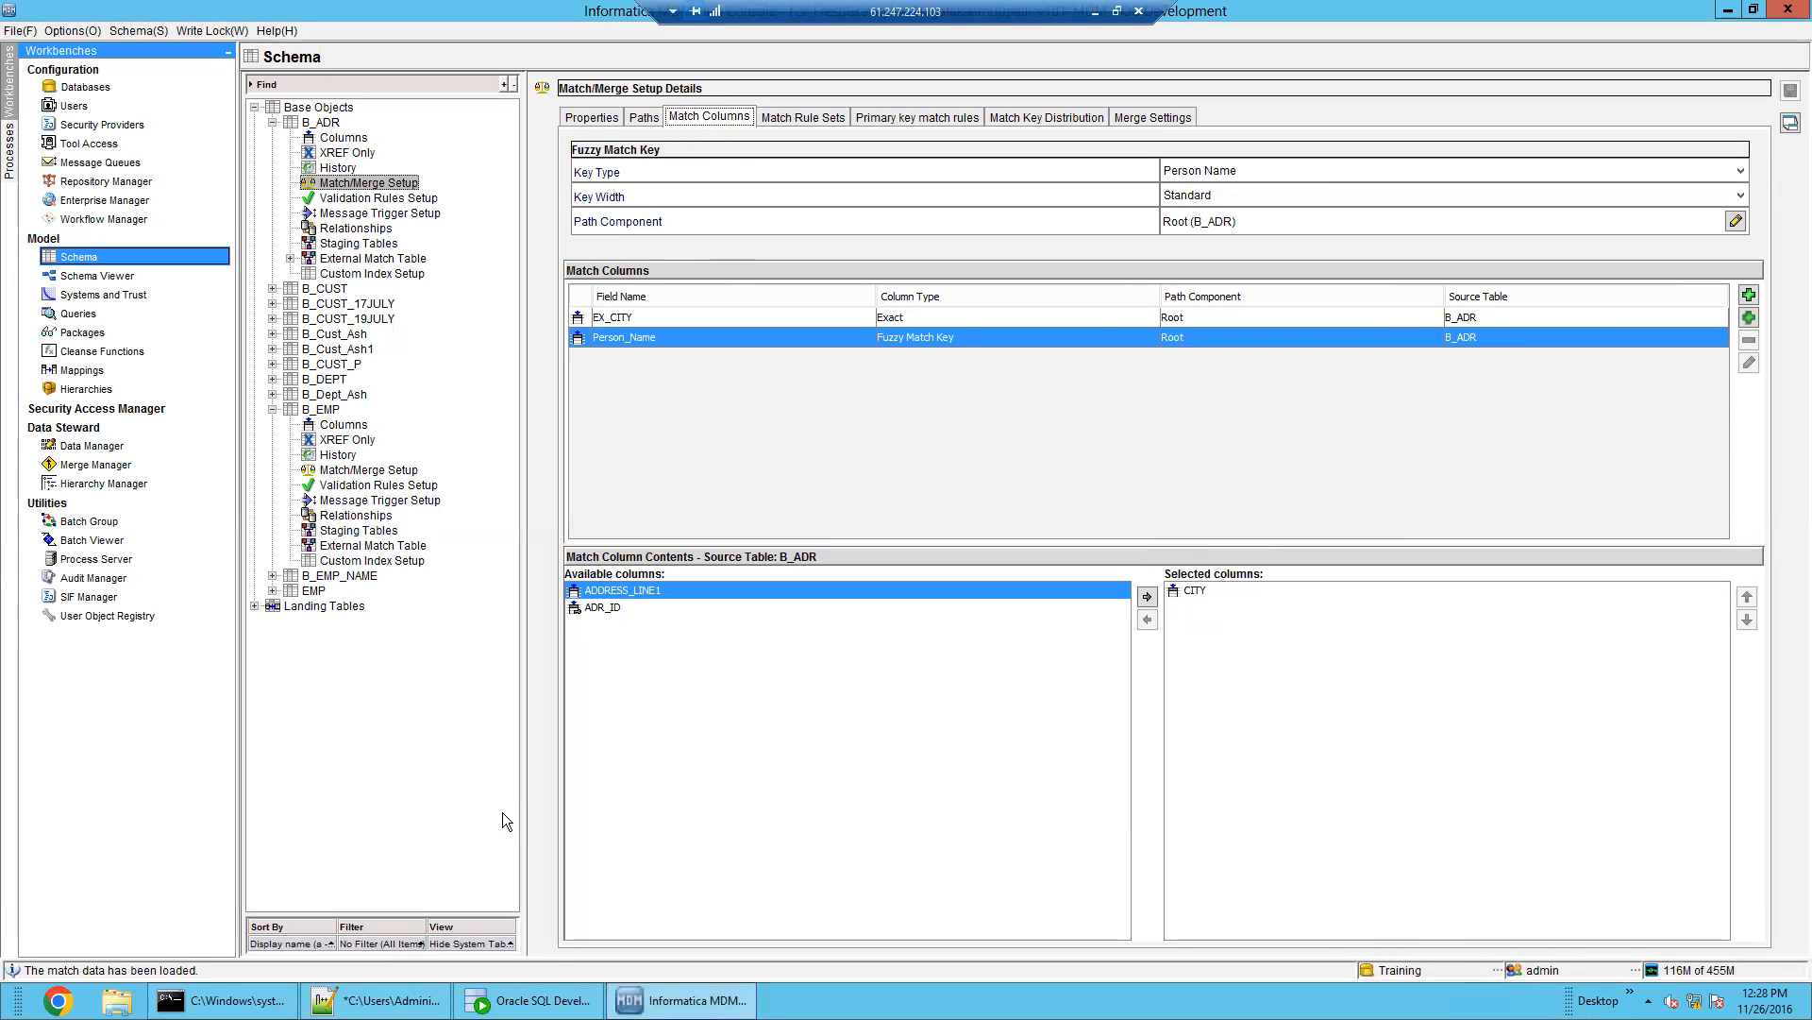
click(531, 999)
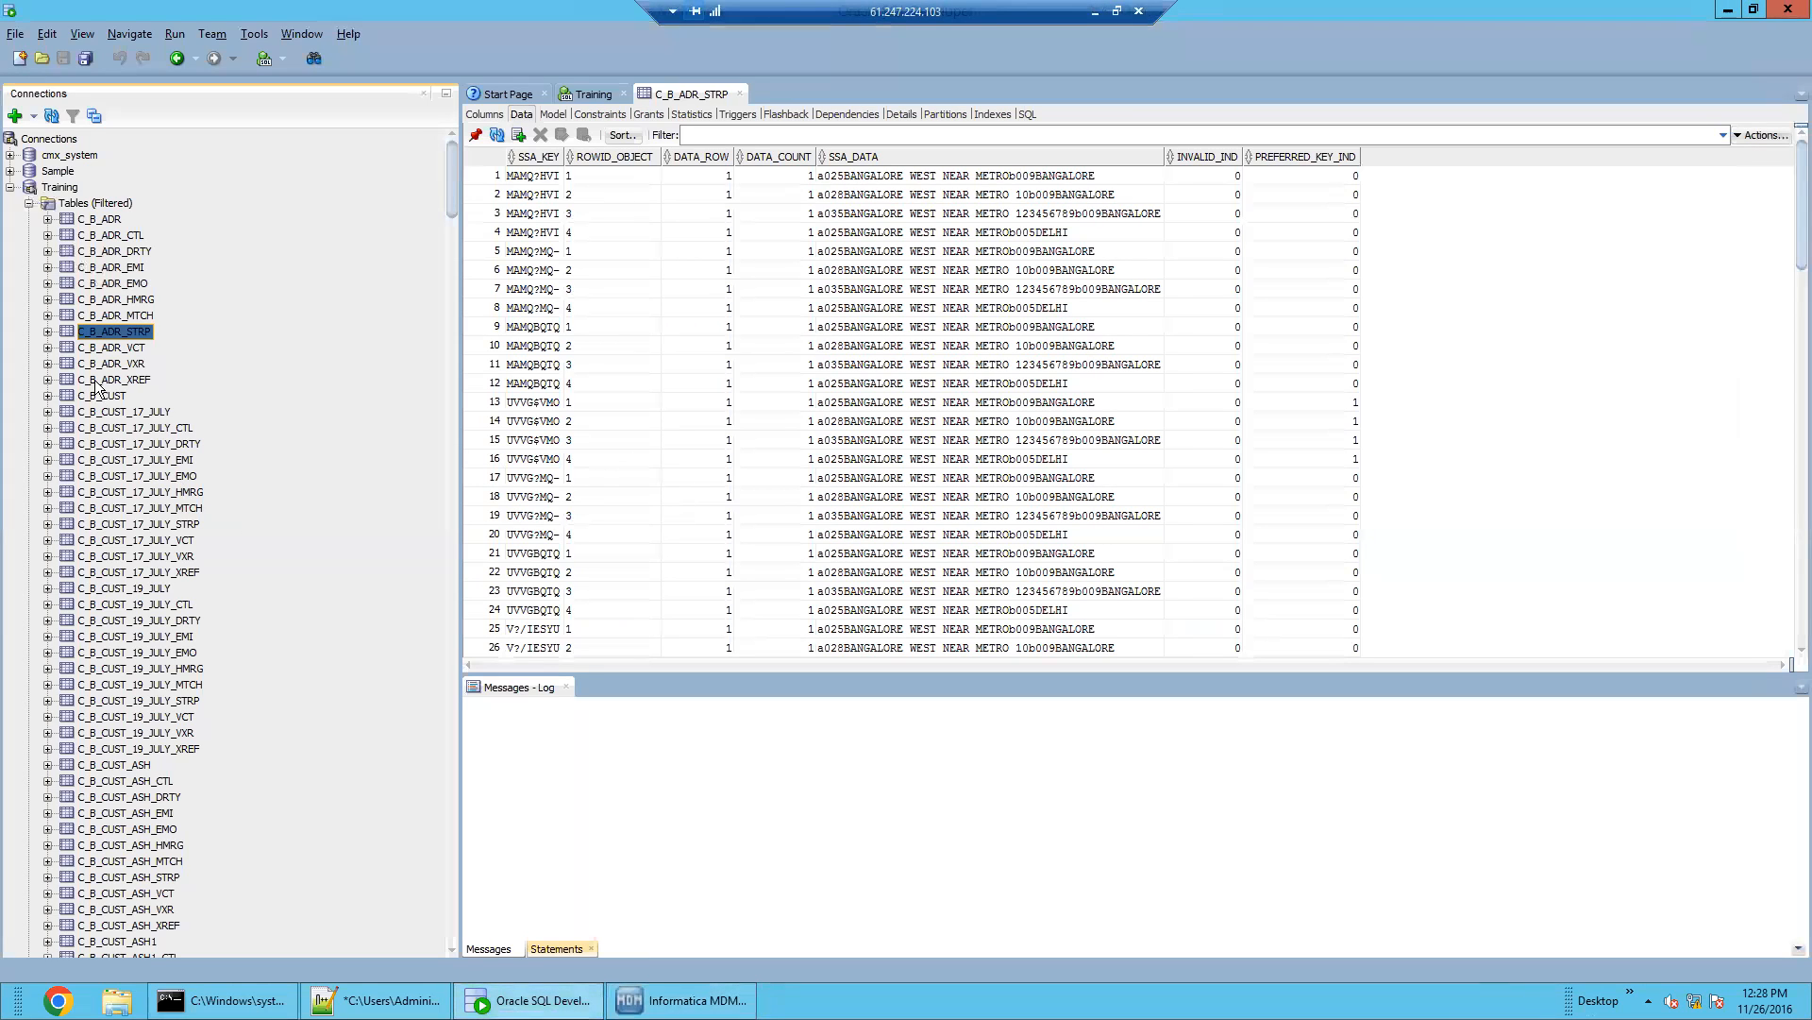
Inspect the BANGALORE tokens in row 5 of C_B_ADR_STRP's SSA_DATA column
click(944, 253)
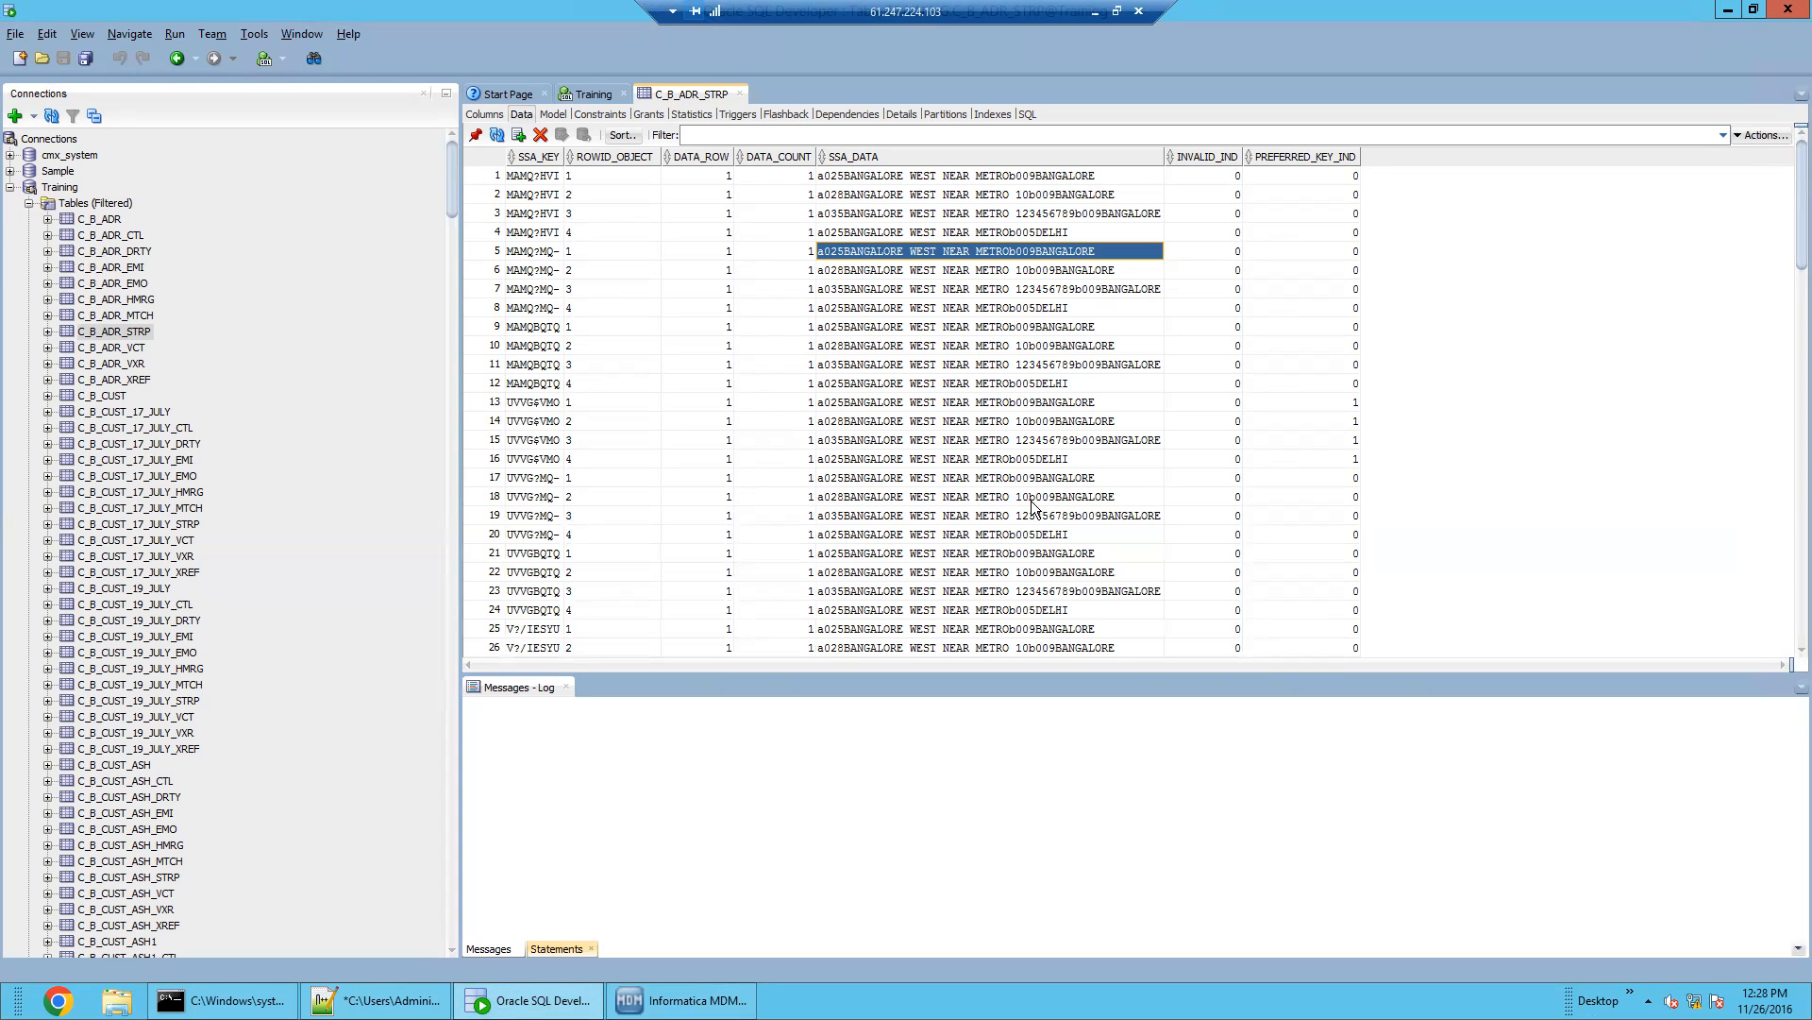
Replace CITY with ADR_ID in B_ADR's EX_CITY match column
click(679, 1000)
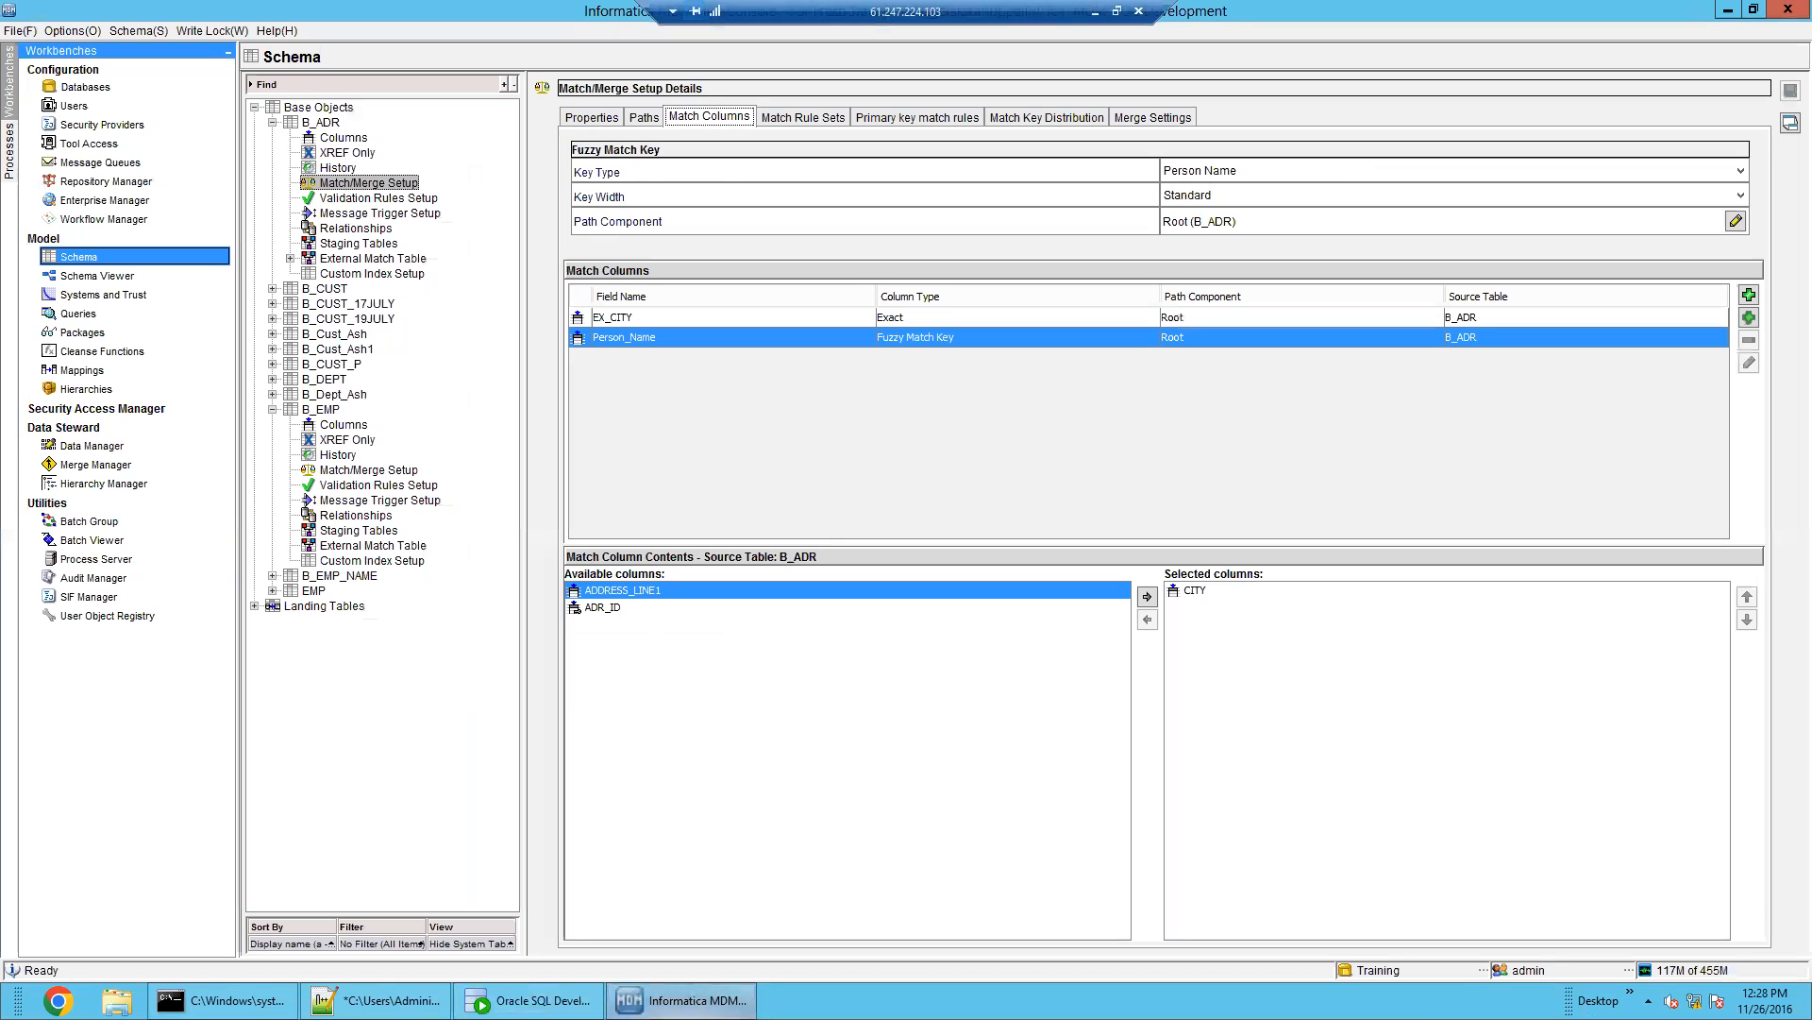
click(649, 608)
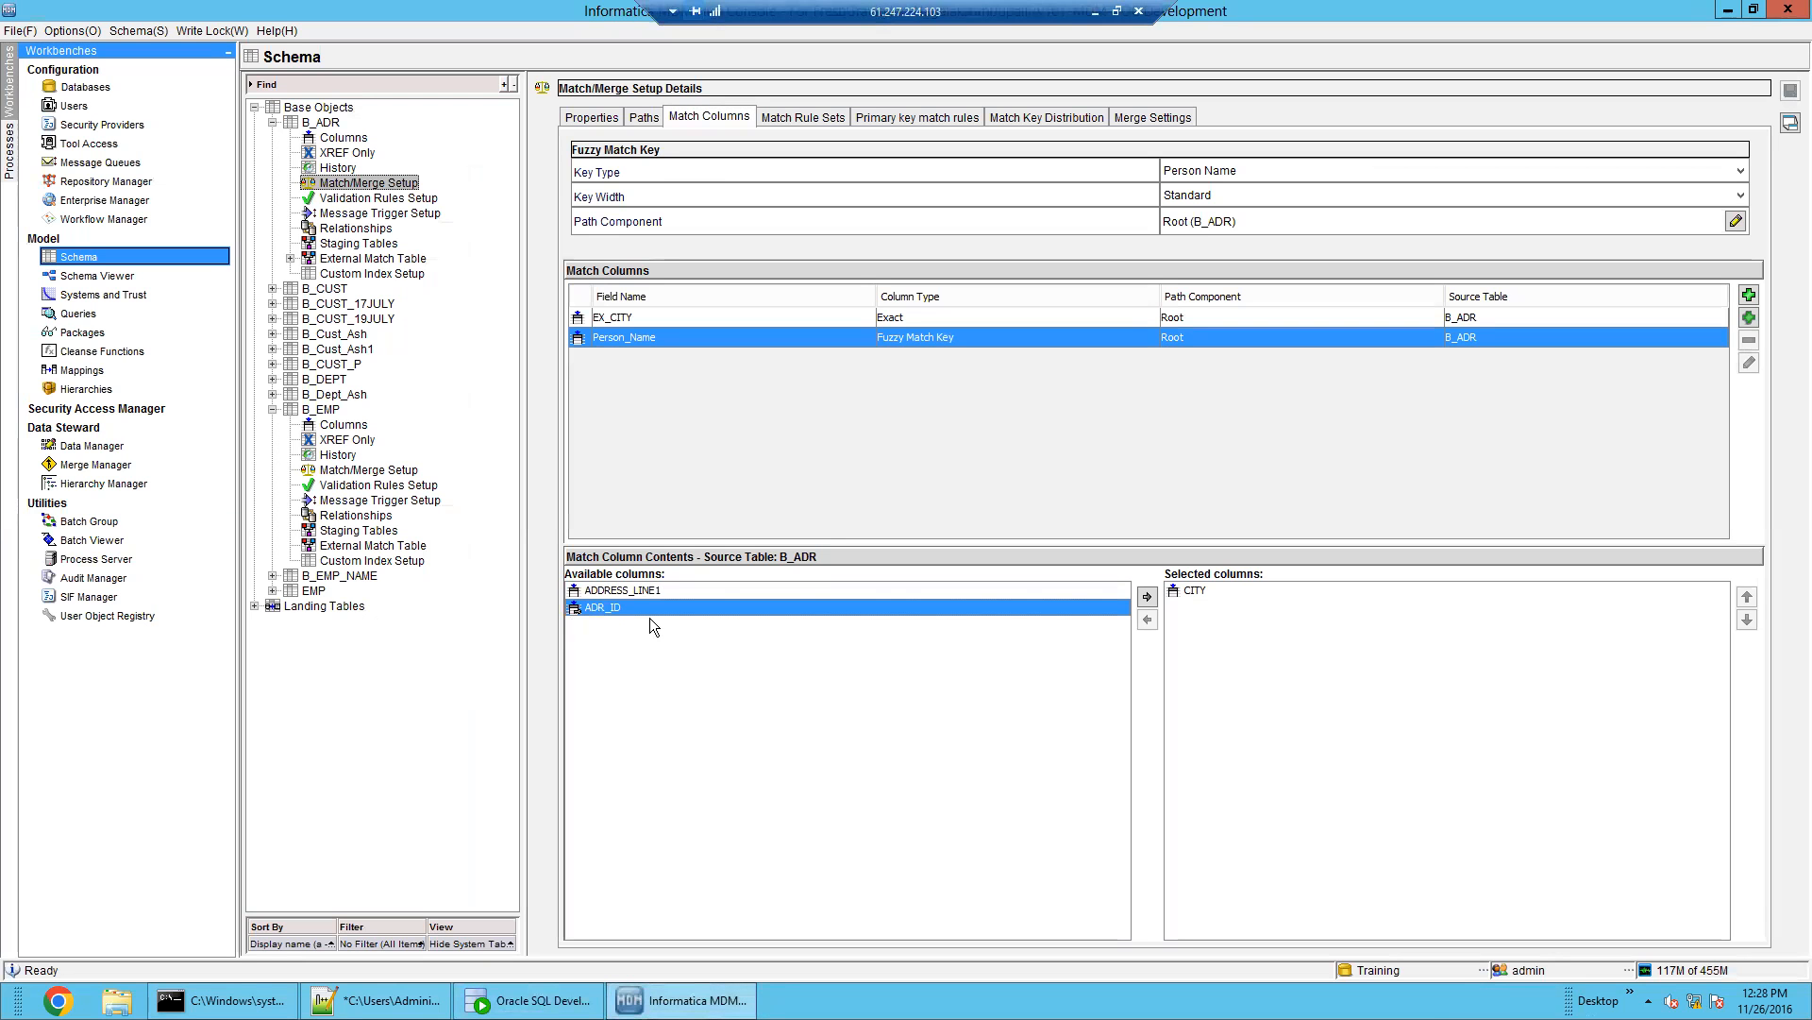
click(1210, 590)
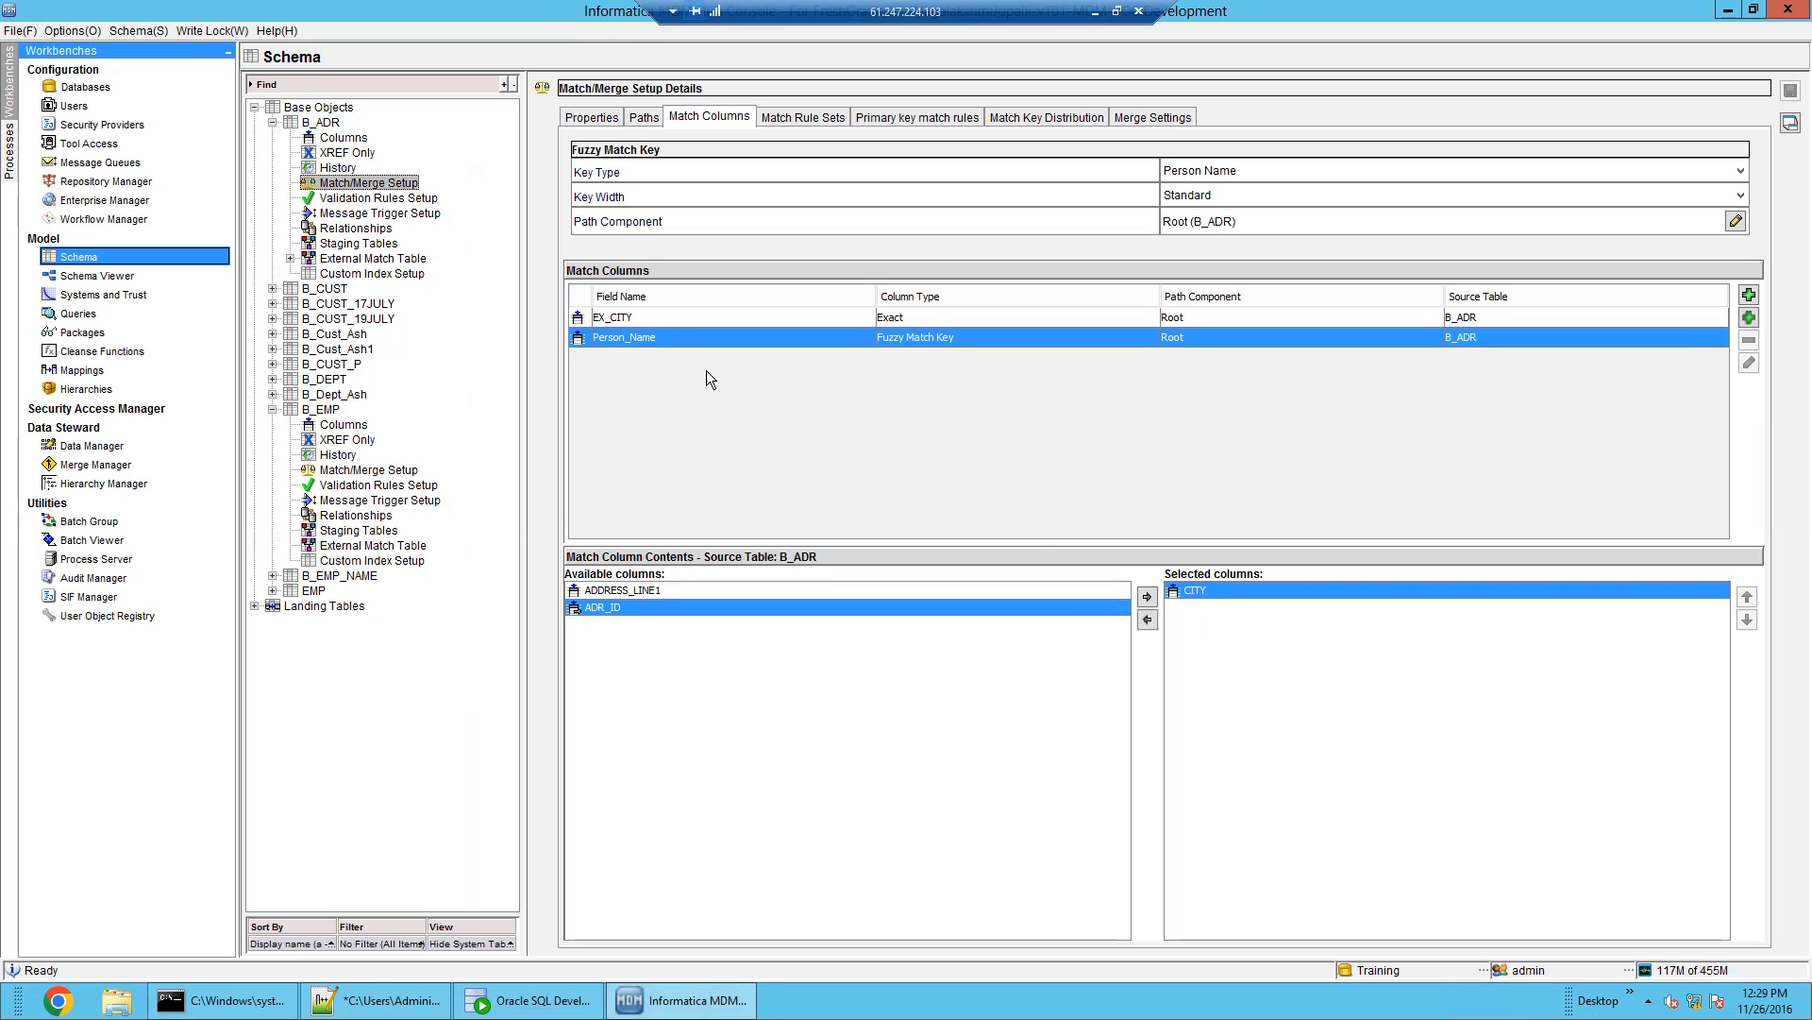
click(659, 317)
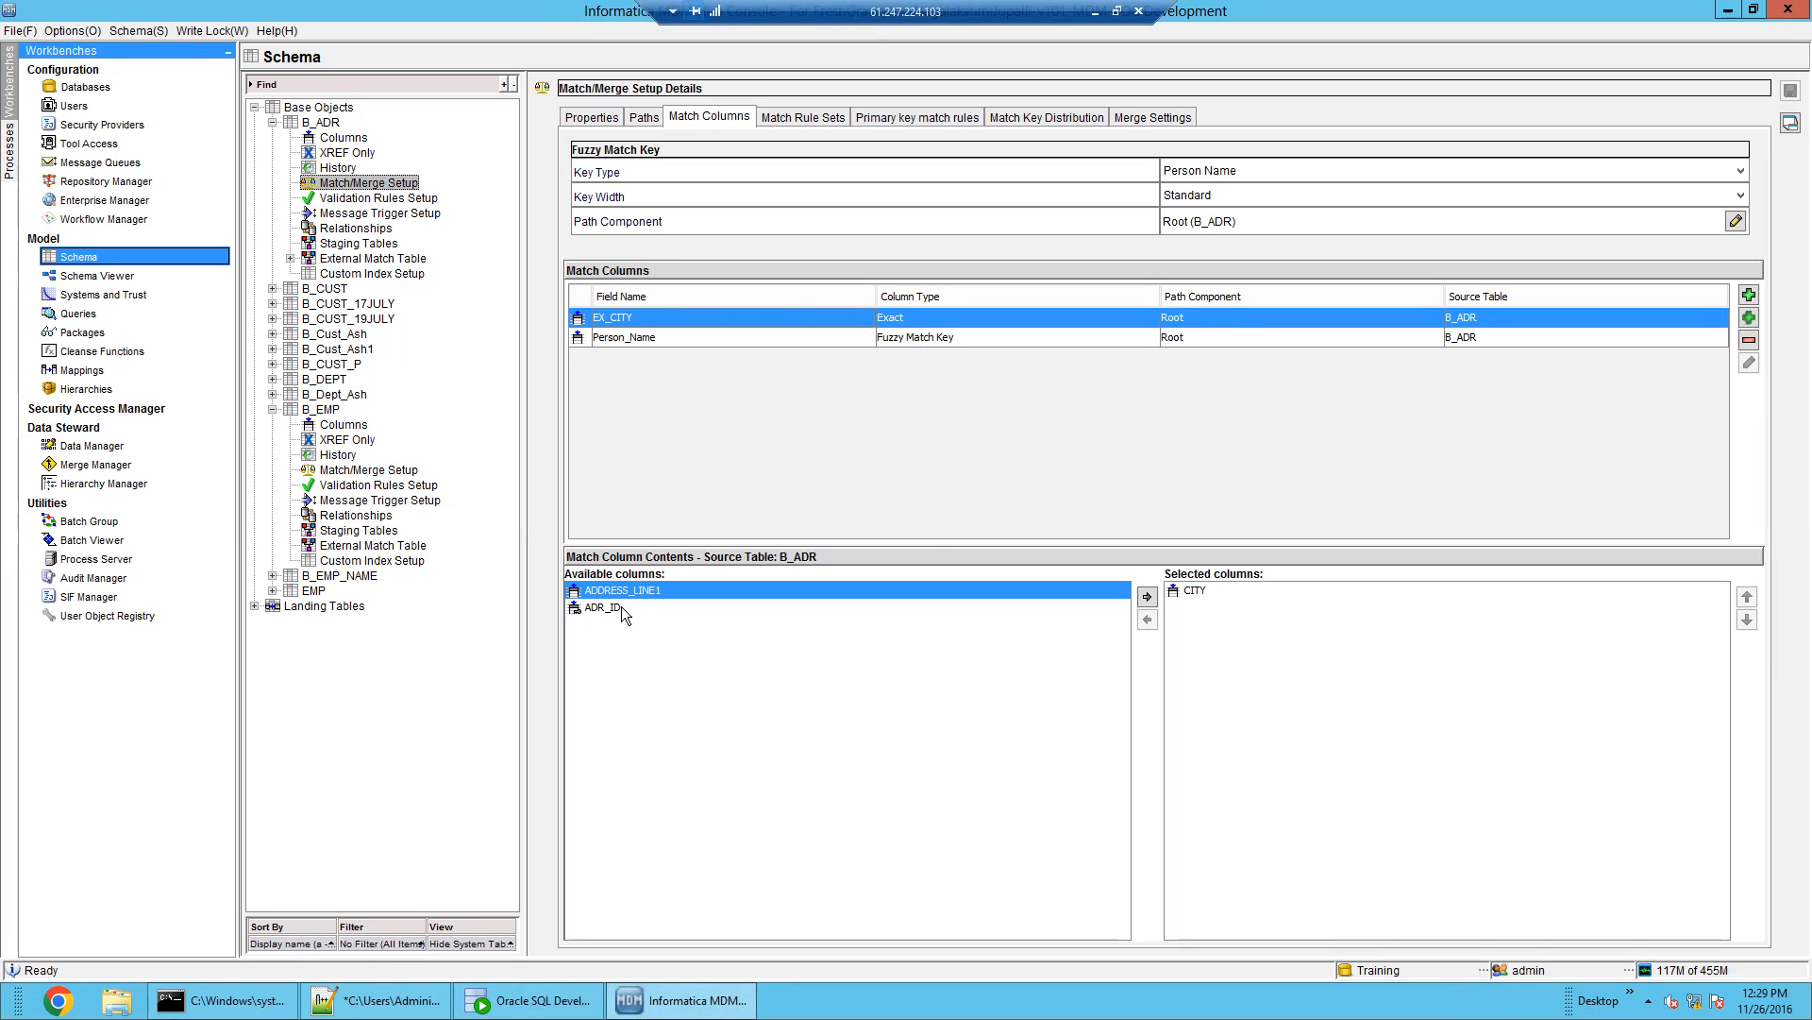
click(609, 608)
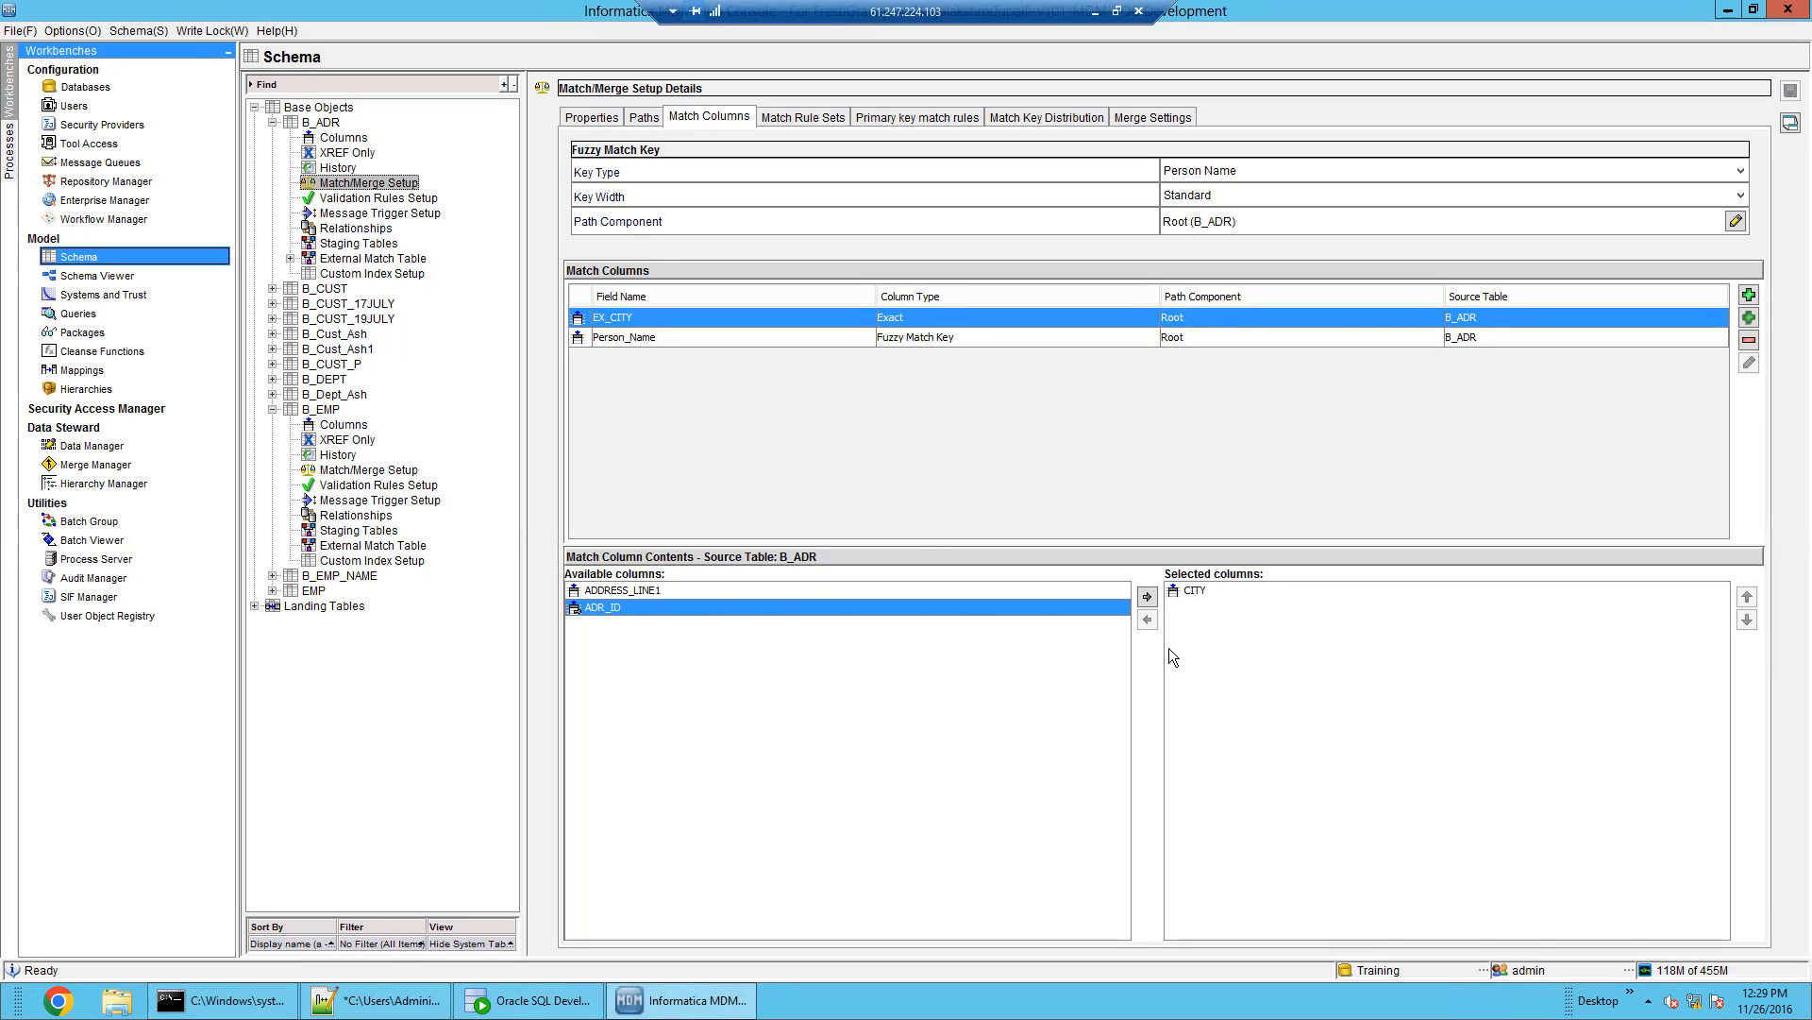
click(1148, 597)
click(1194, 592)
click(1148, 620)
click(1212, 591)
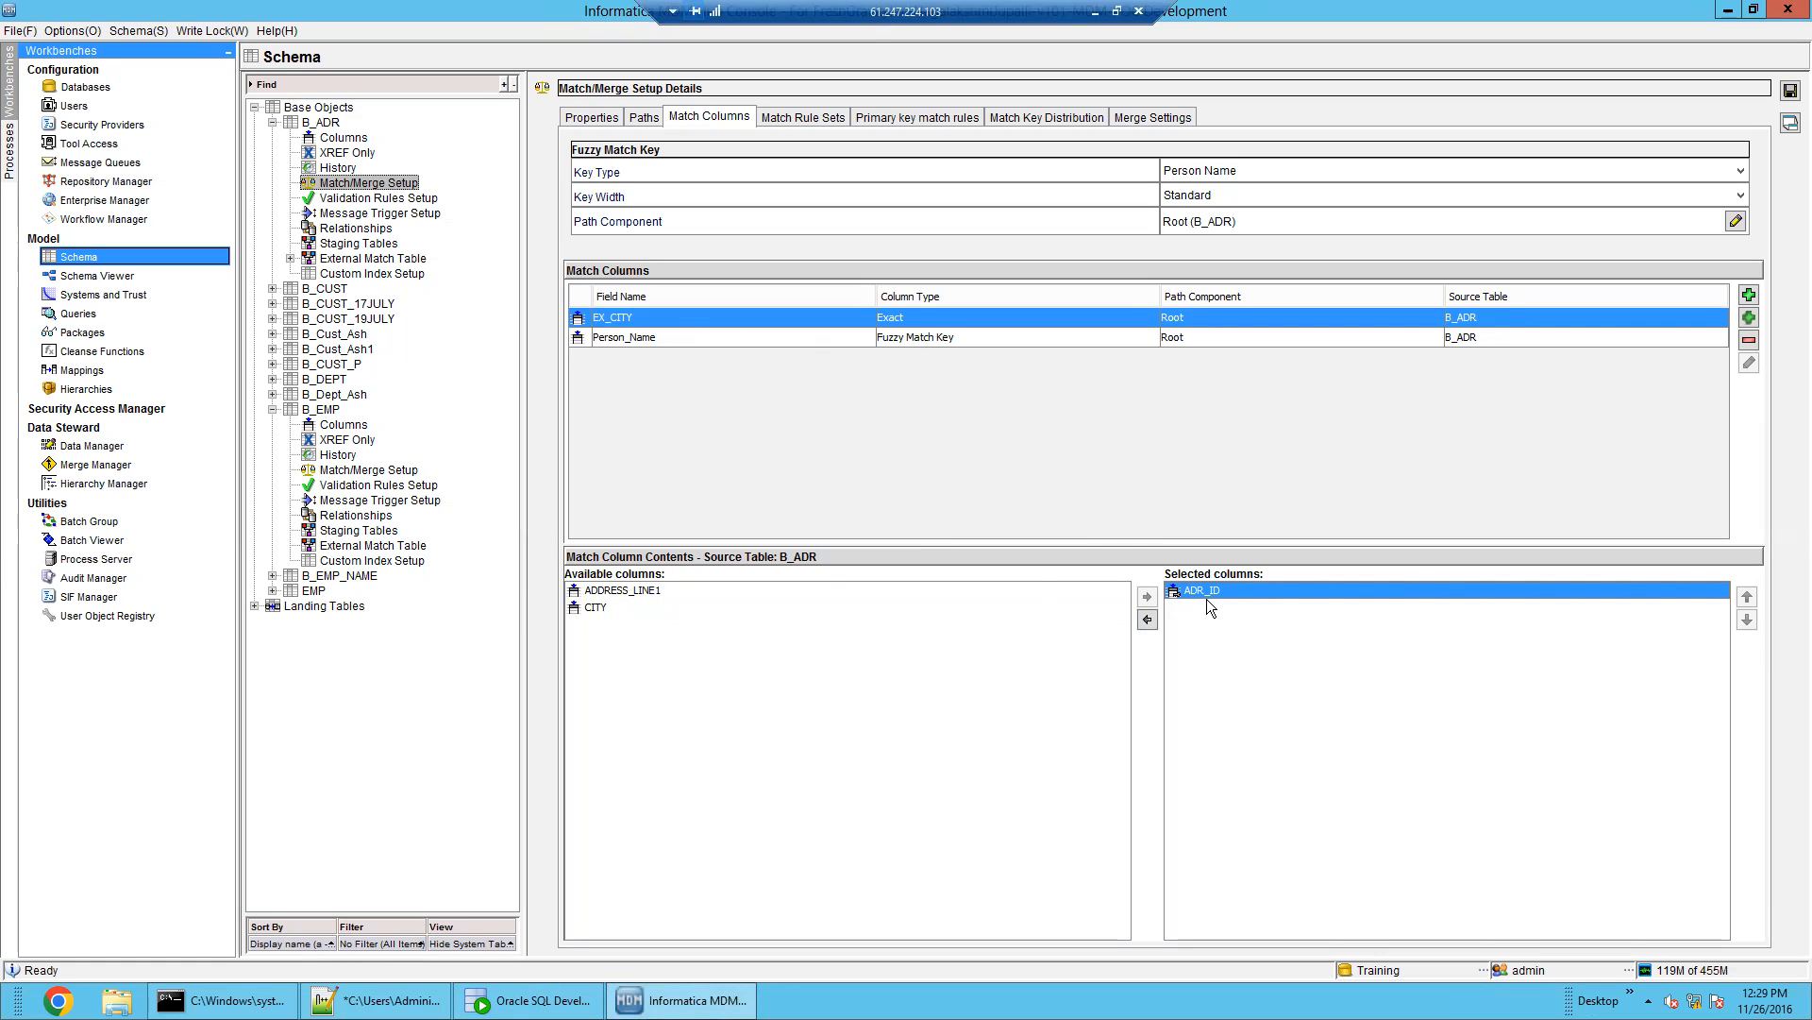
Verify Person_Name draws on CITY and save, accepting the no-fuzzy-rules prompt
click(897, 337)
click(1216, 591)
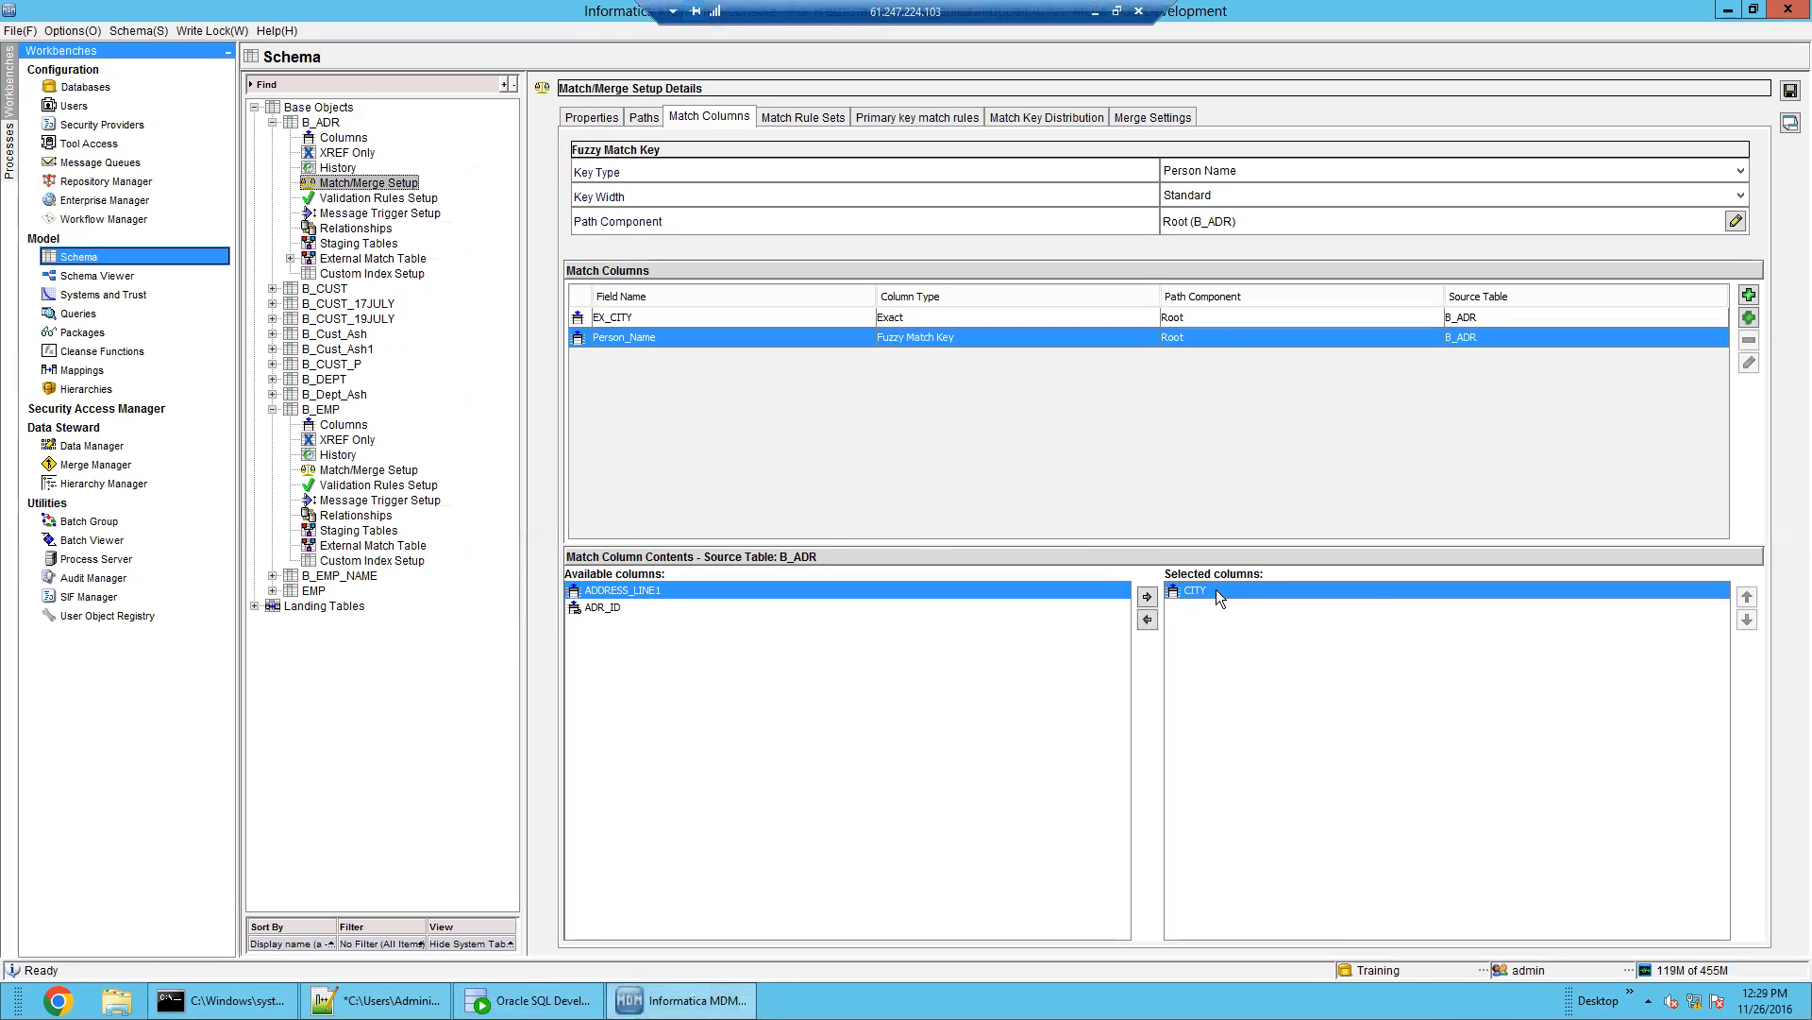
click(1791, 90)
click(1155, 565)
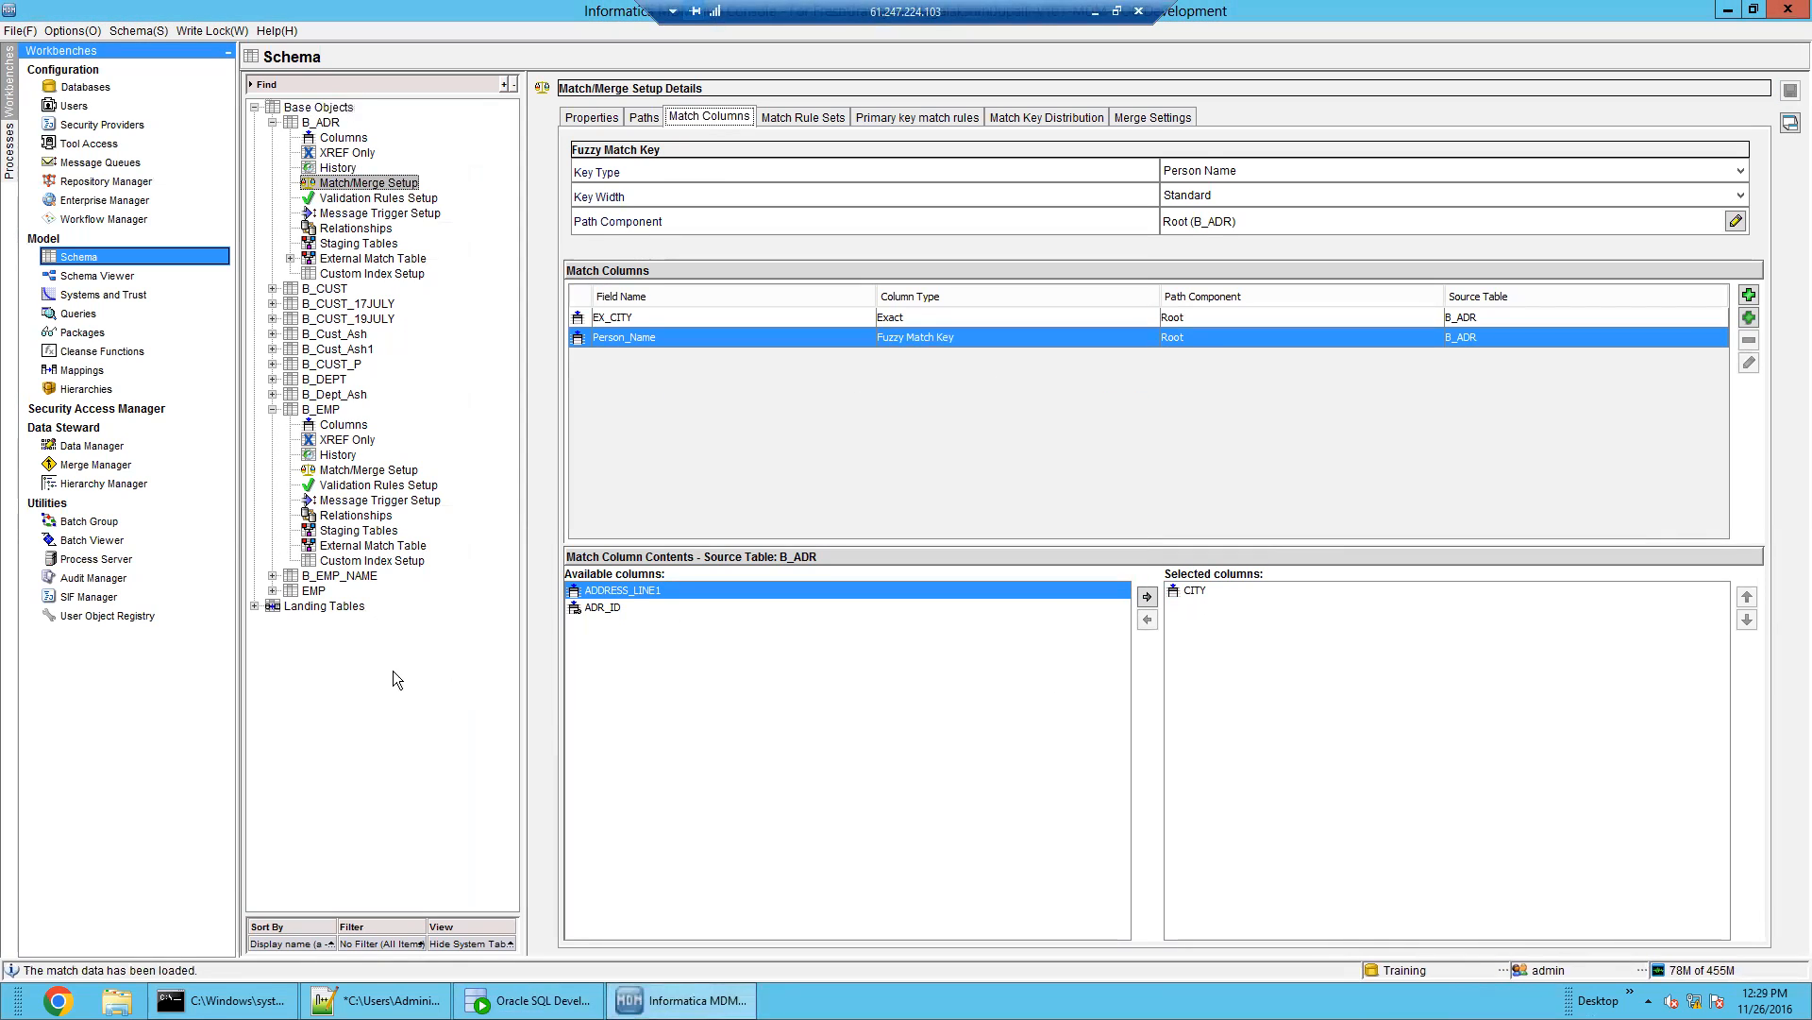
Run the B_ADR Generate Match Tokens batch with Re-generate All Match Tokens ticked
click(99, 543)
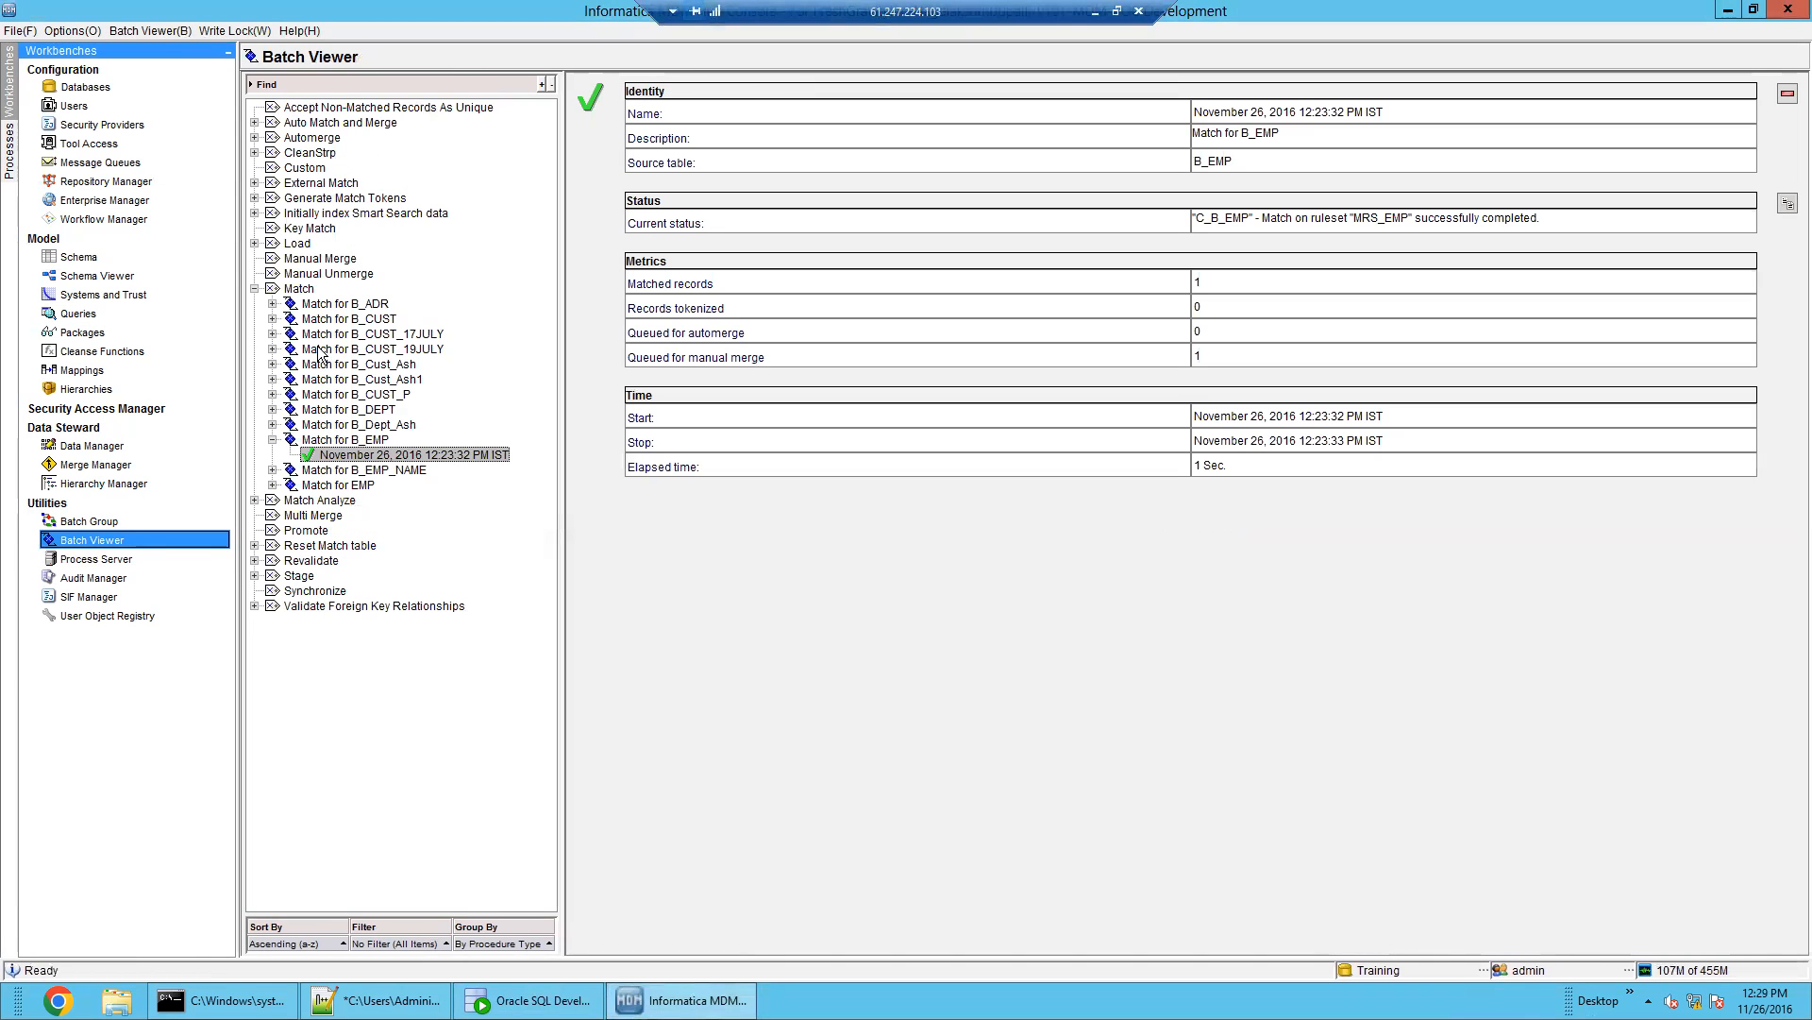
click(296, 289)
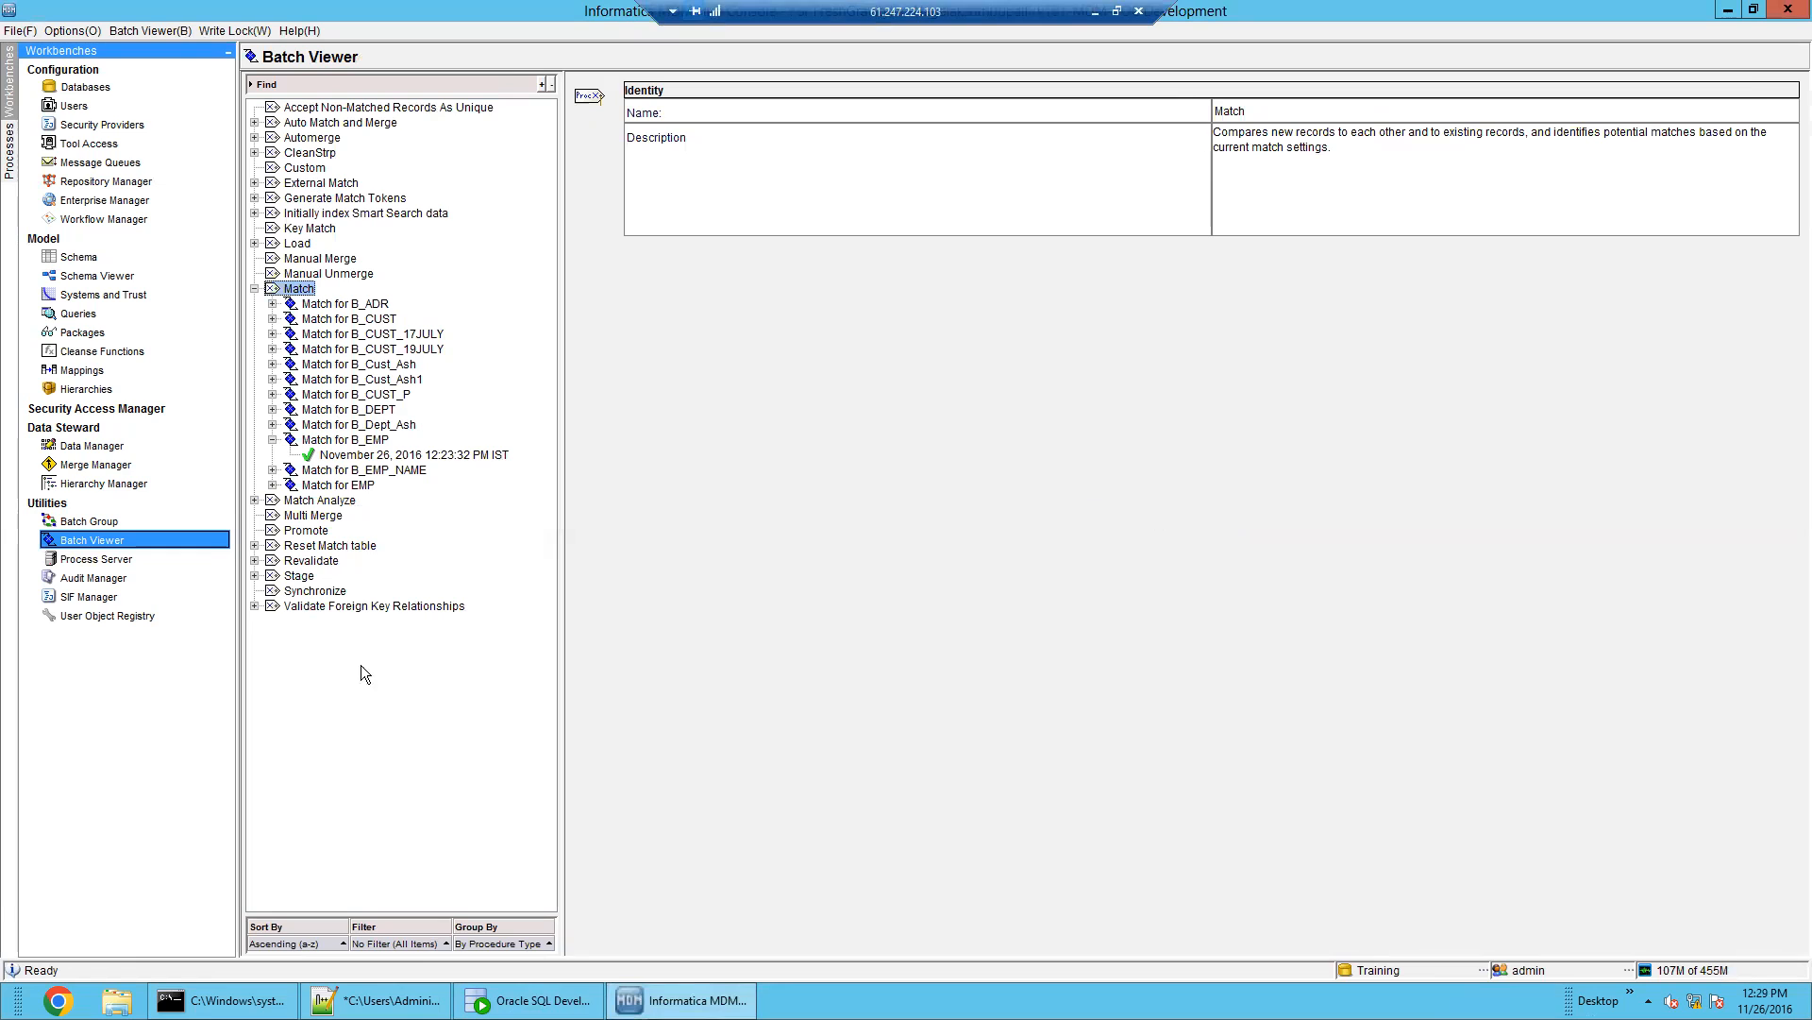
double_click(322, 198)
click(366, 213)
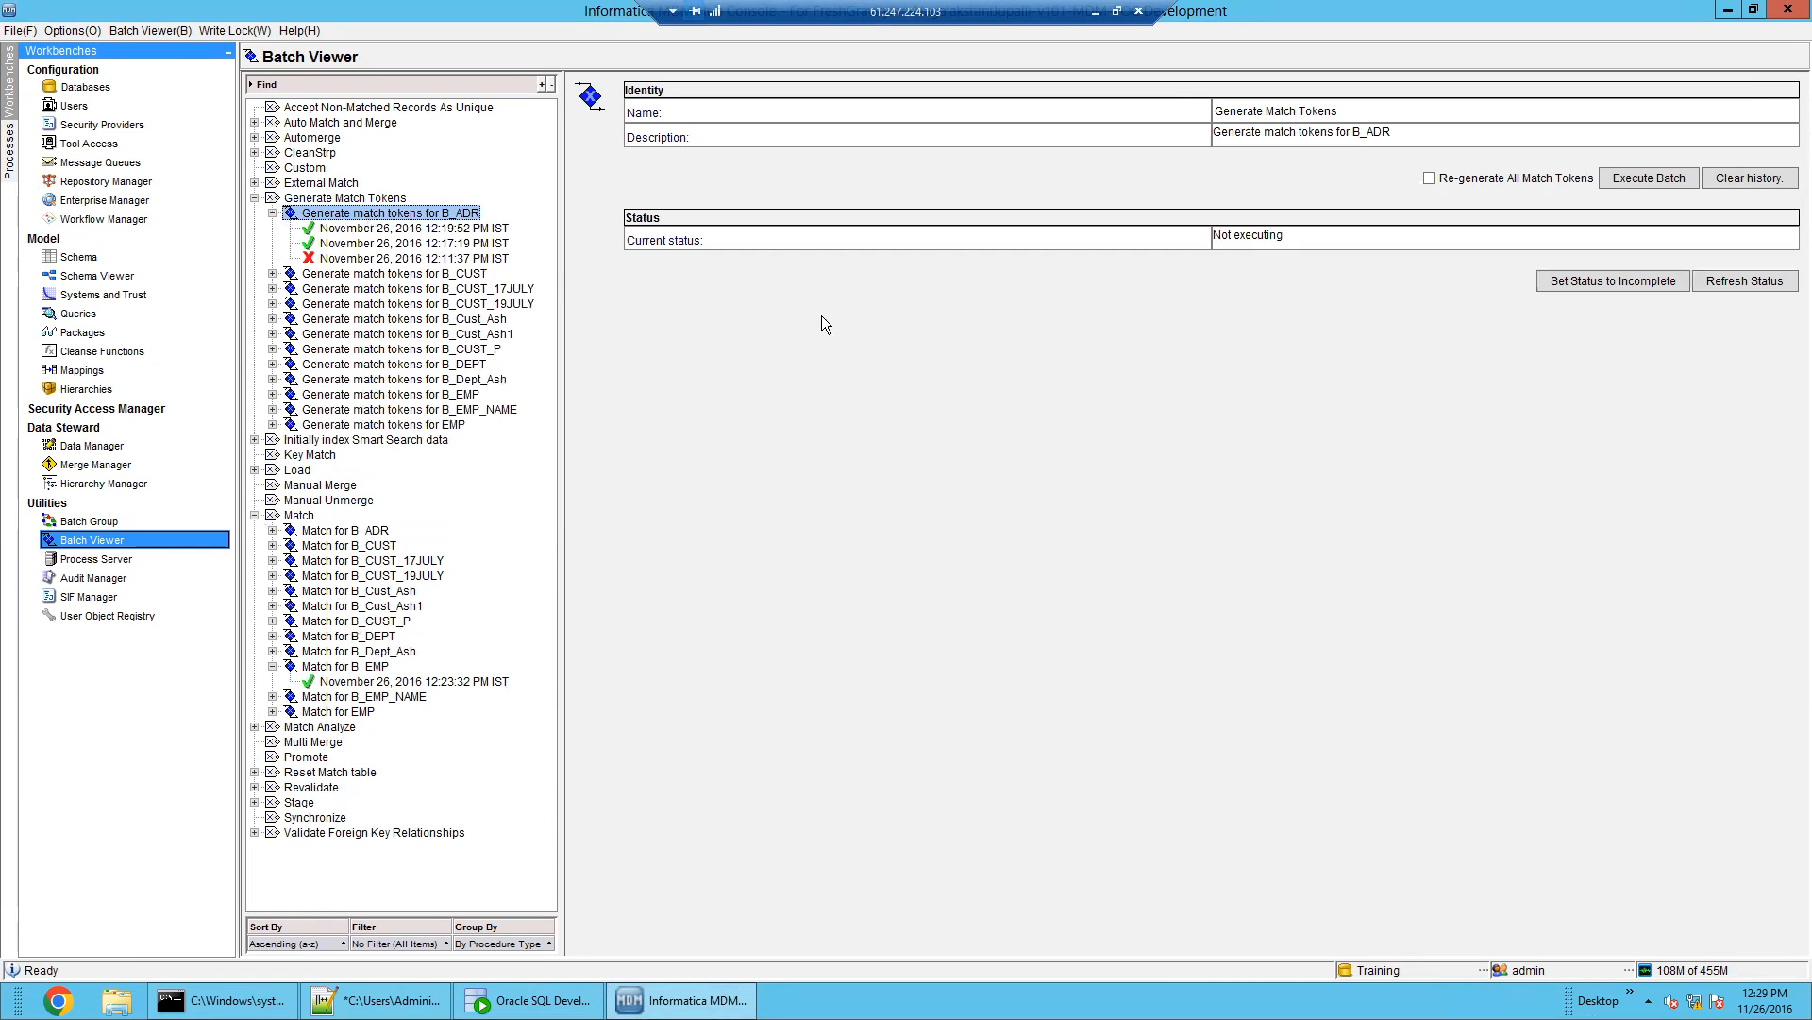
click(1498, 179)
click(1635, 179)
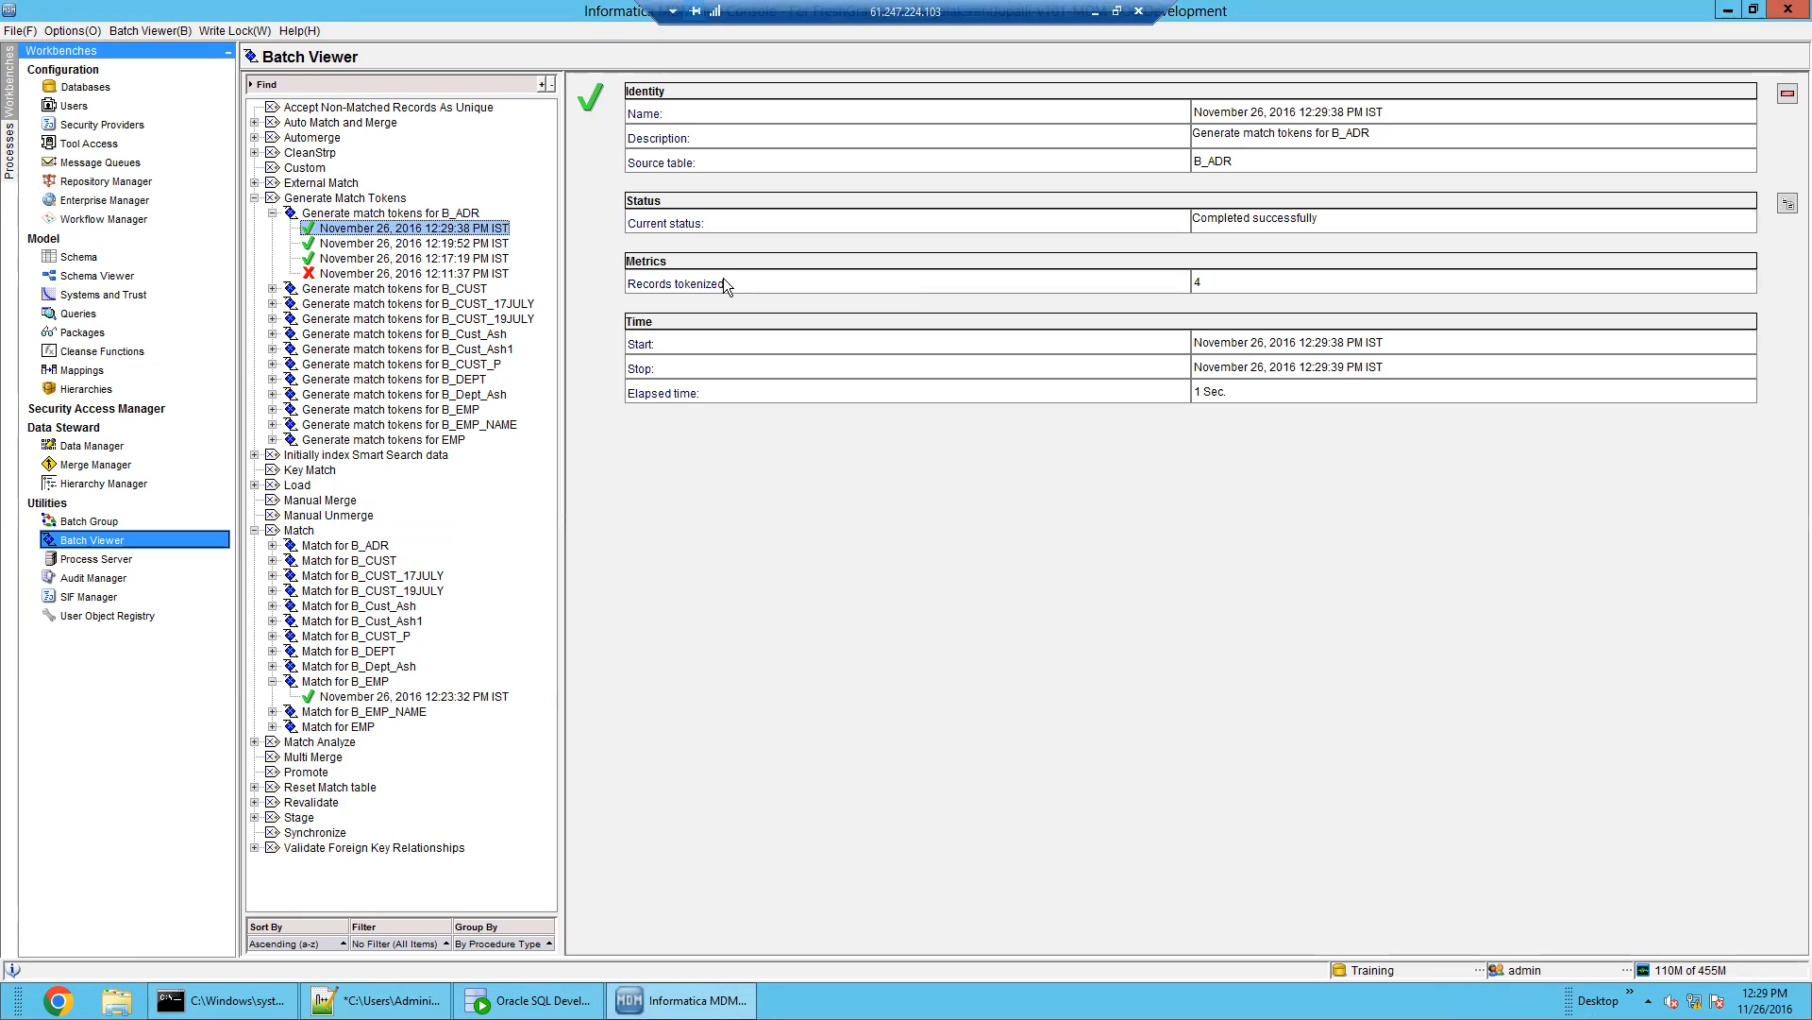
click(555, 987)
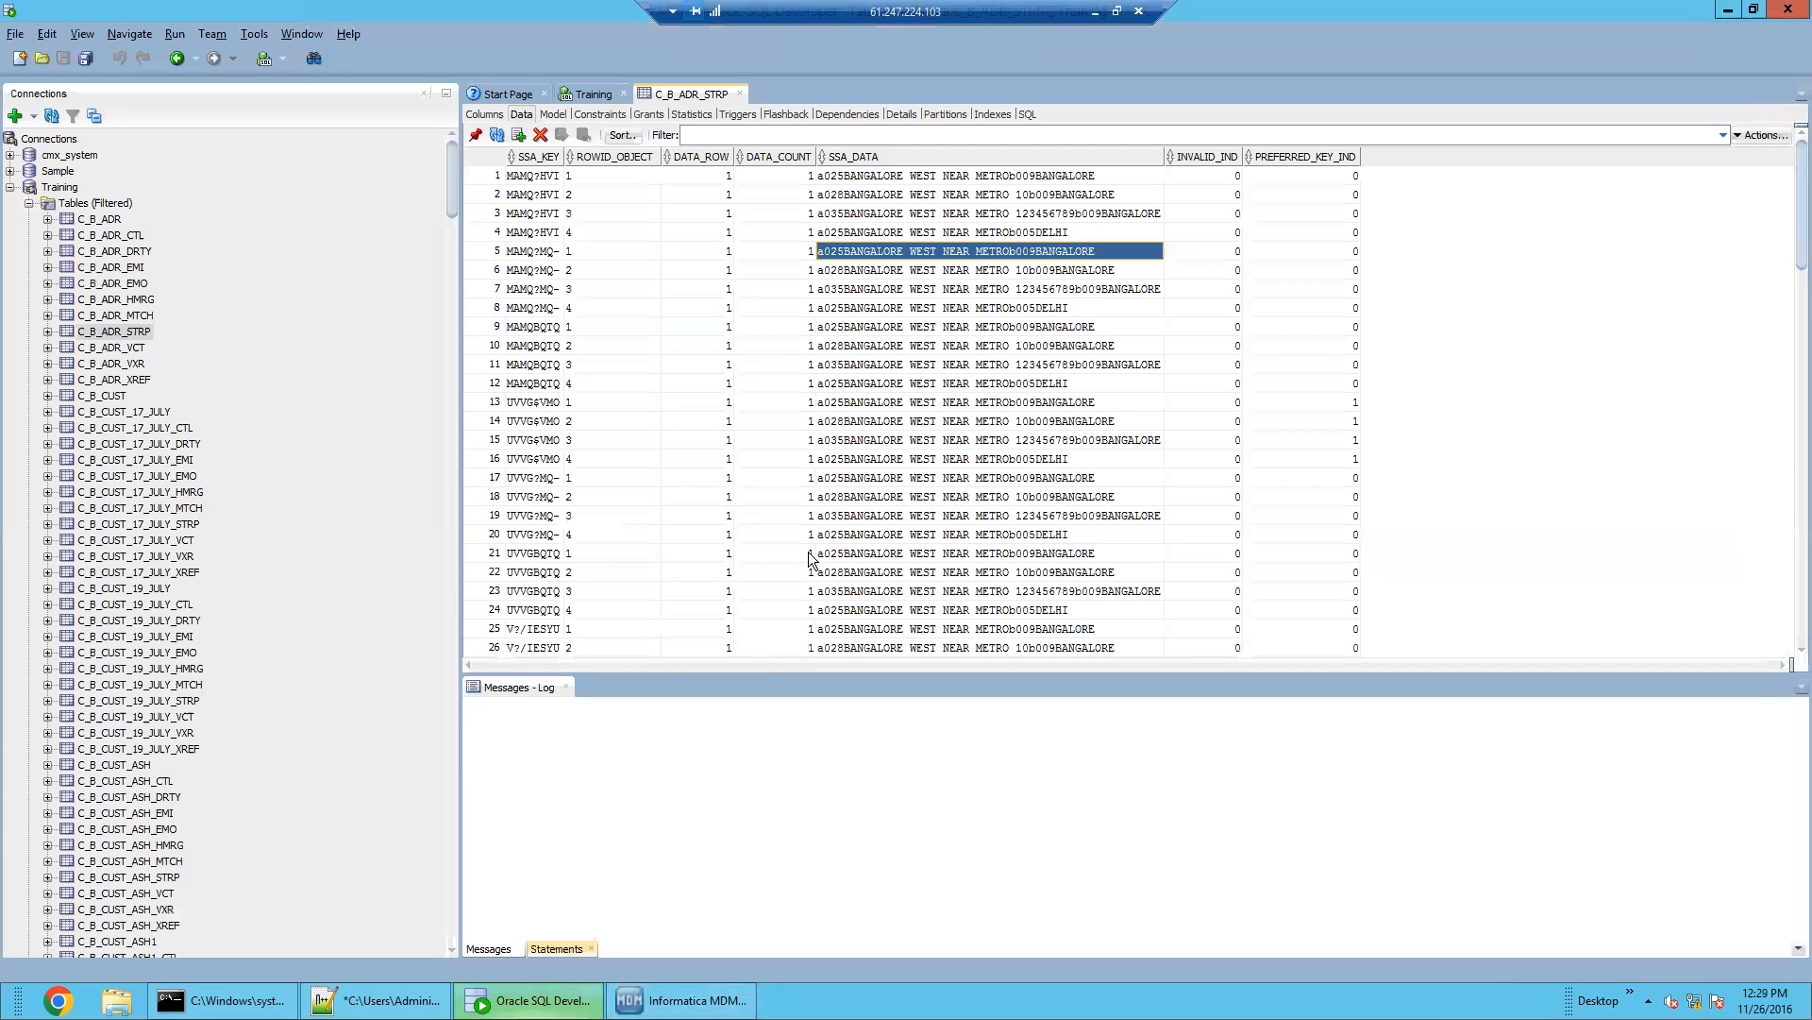
Refresh C_B_ADR_STRP and select the regenerated SSA_DATA tokens in rows 1–3
click(497, 134)
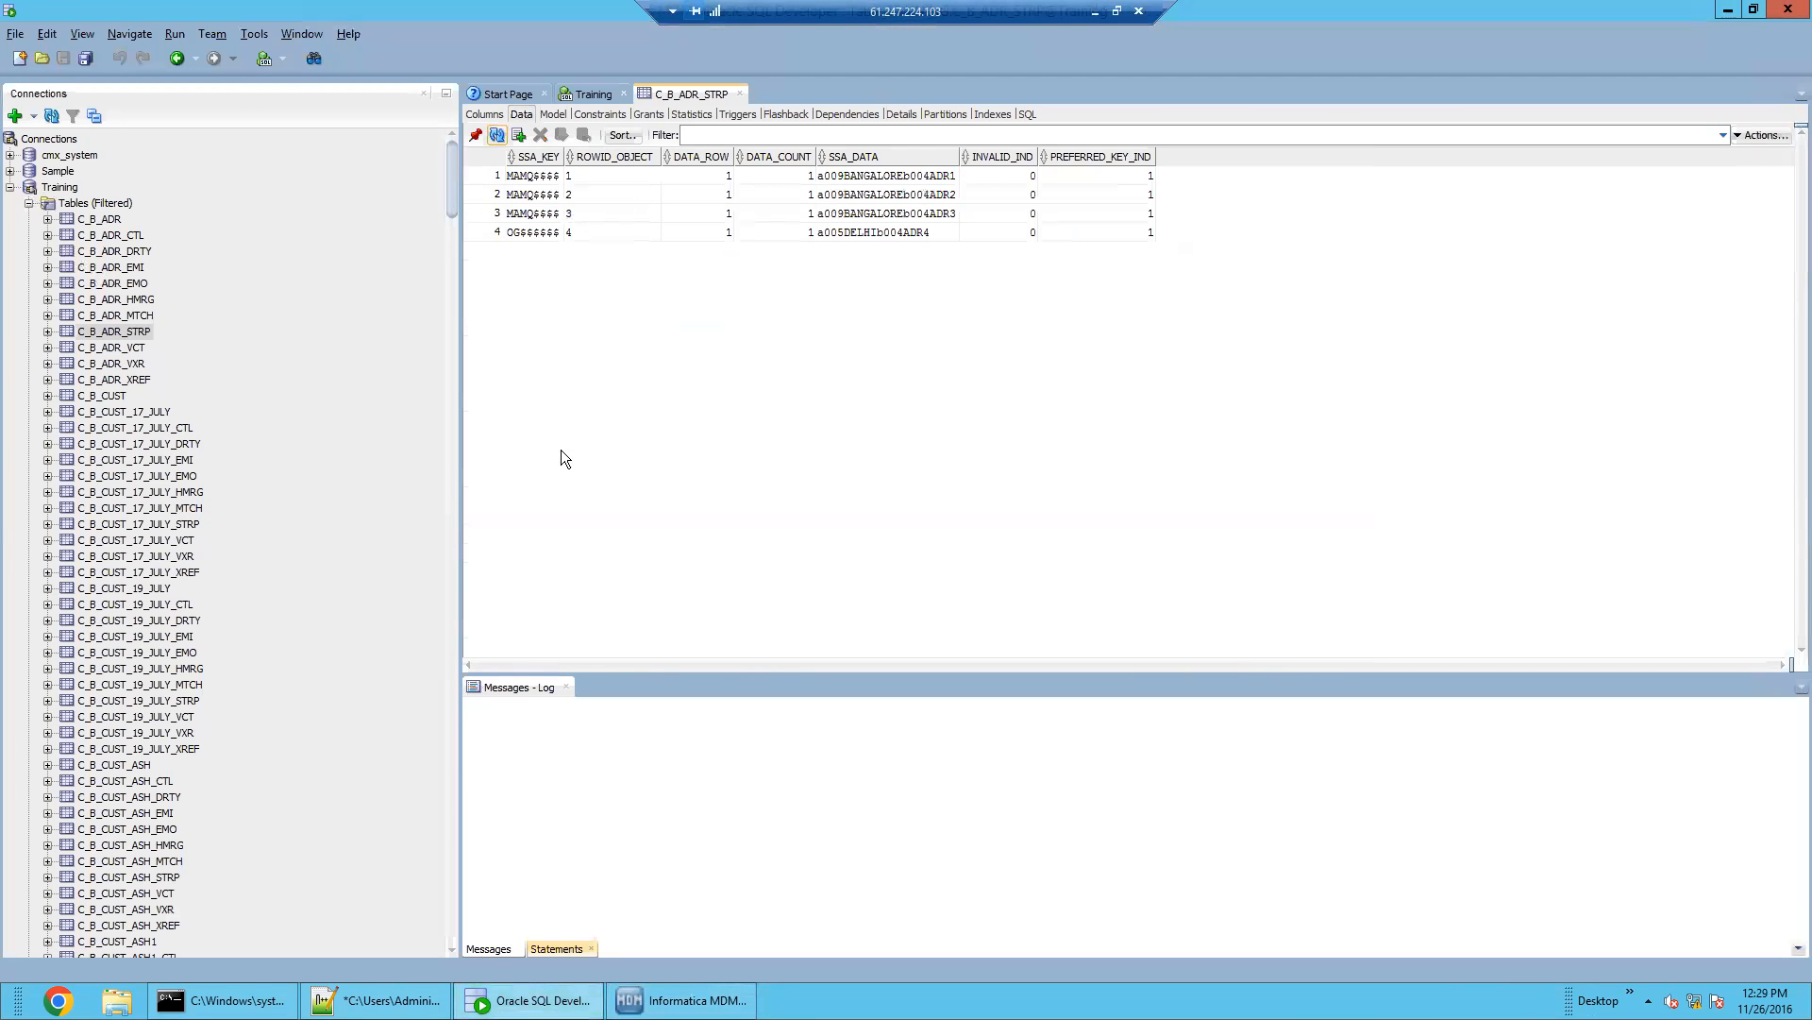
click(892, 213)
click(868, 176)
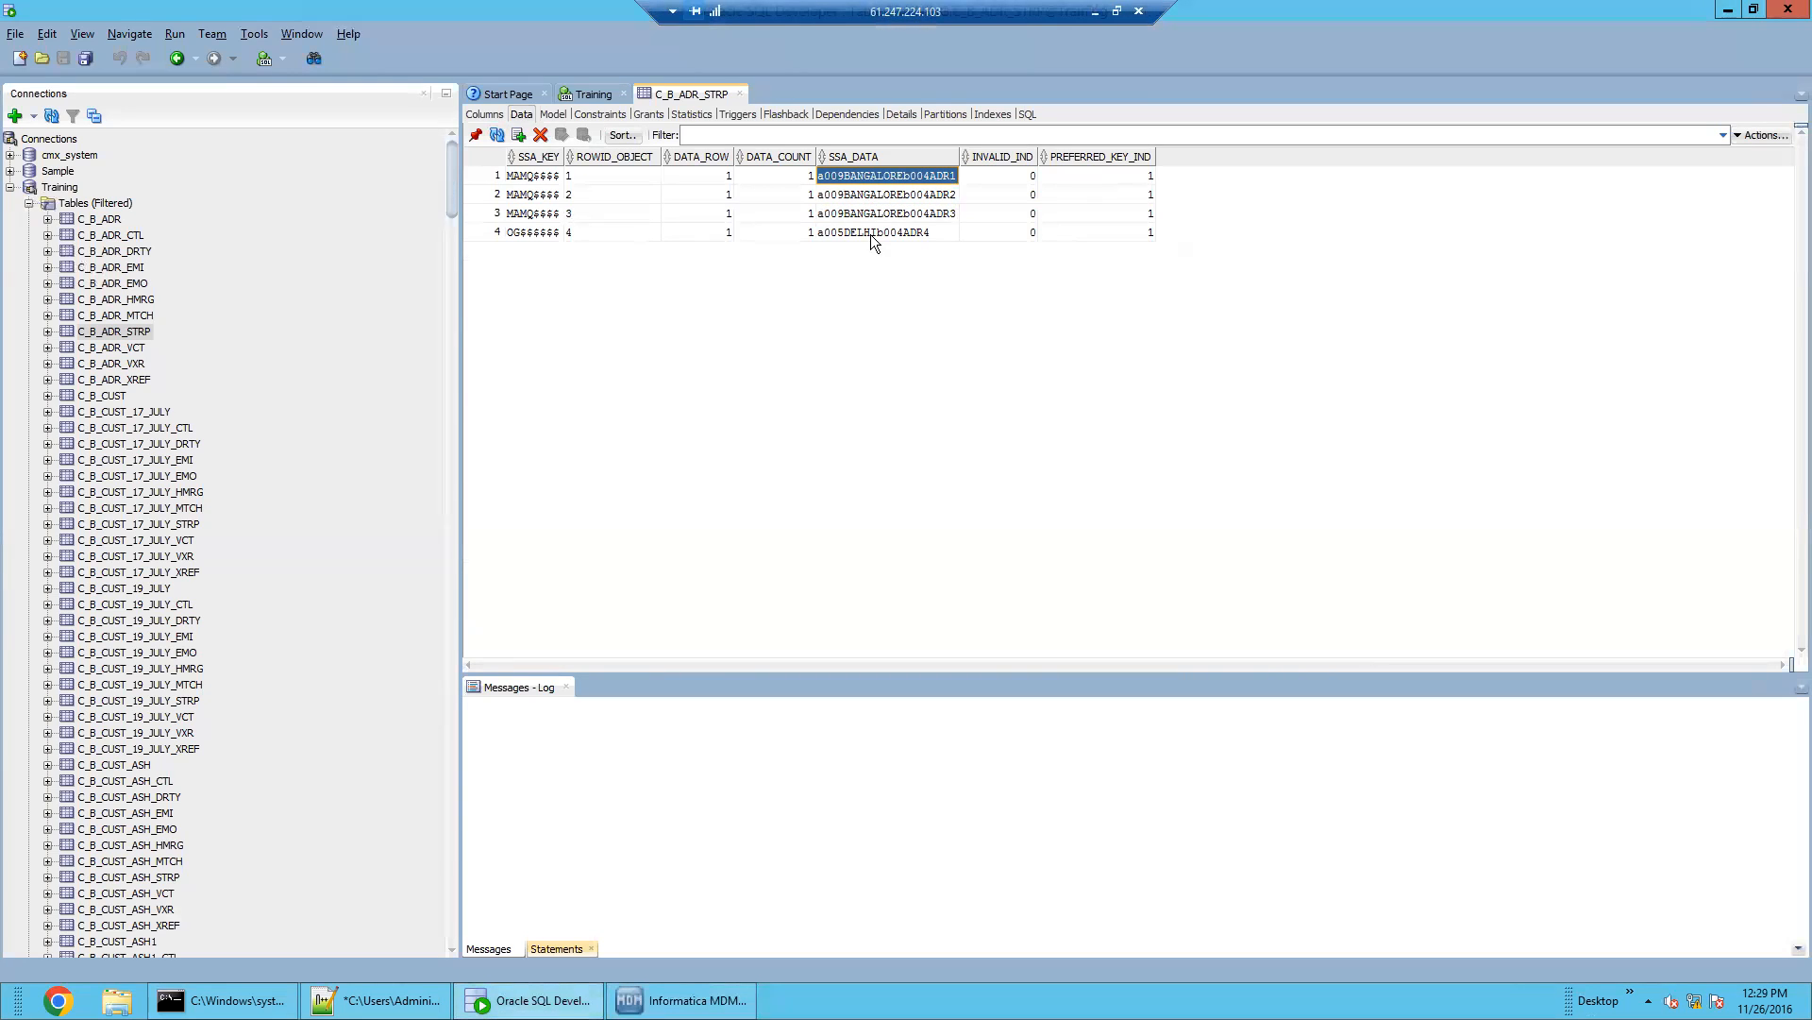
click(940, 213)
key(shift+Up)
key(shift+Up)
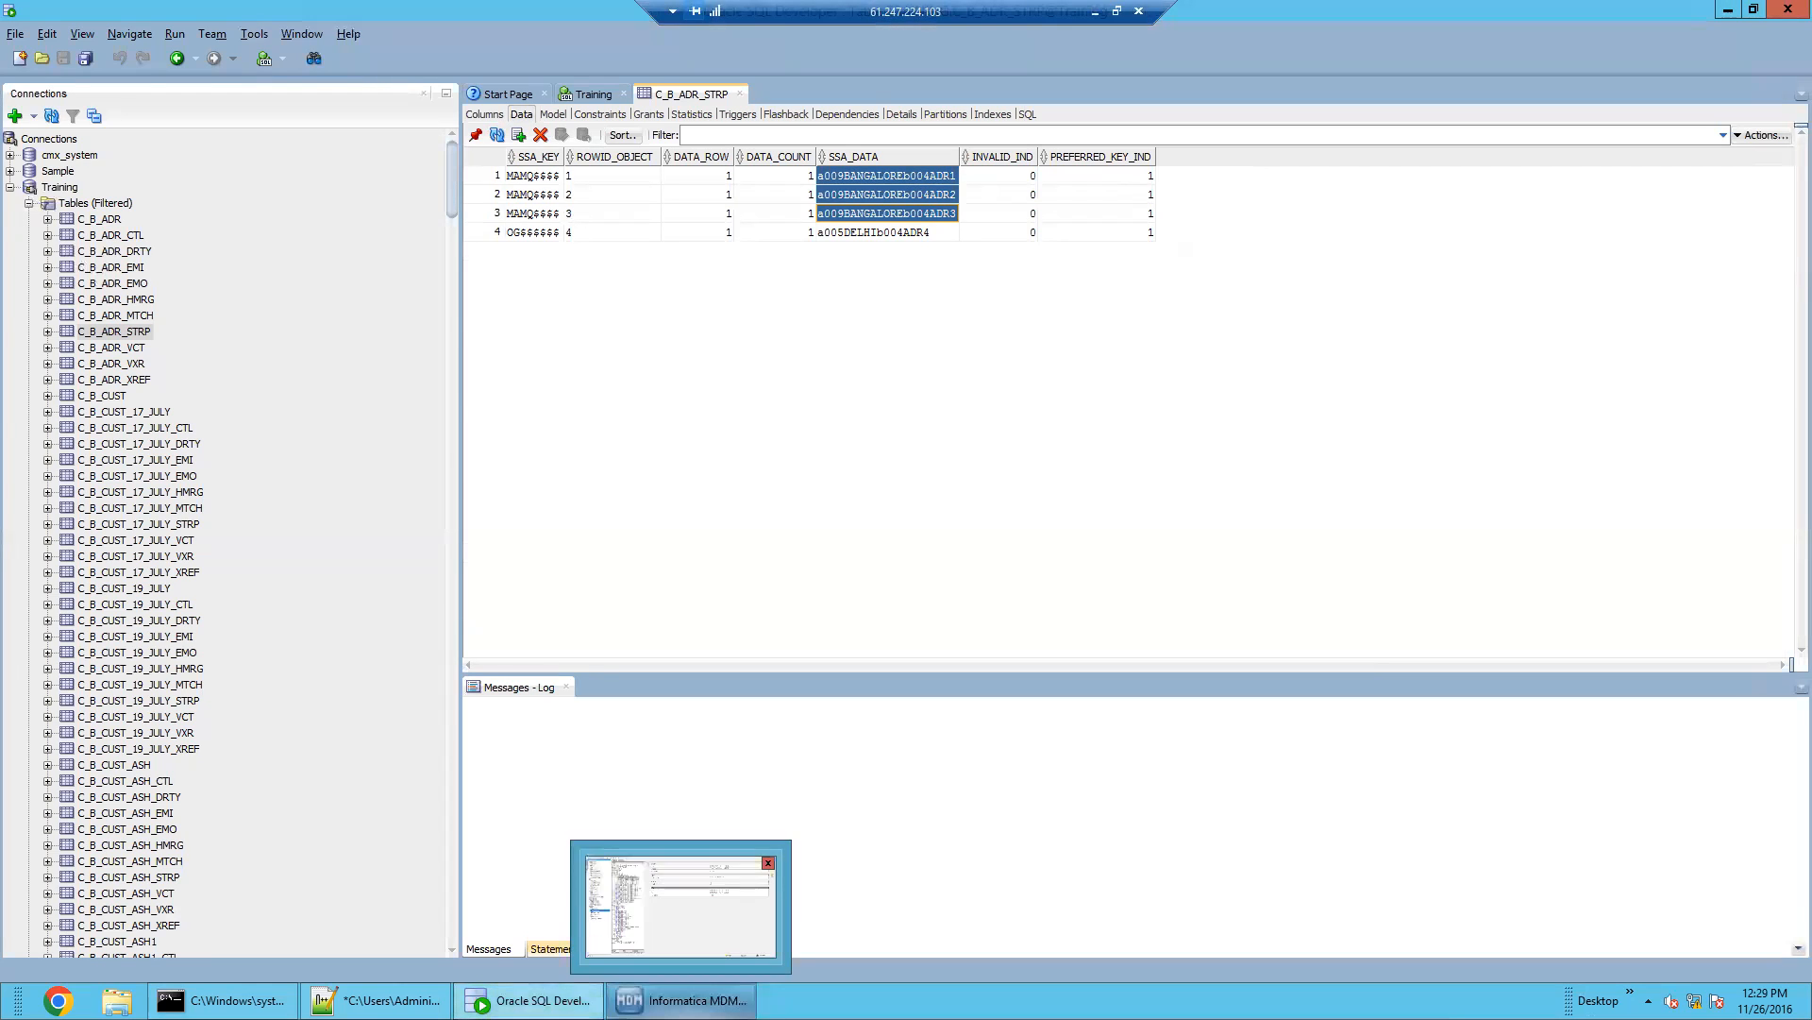
click(680, 1000)
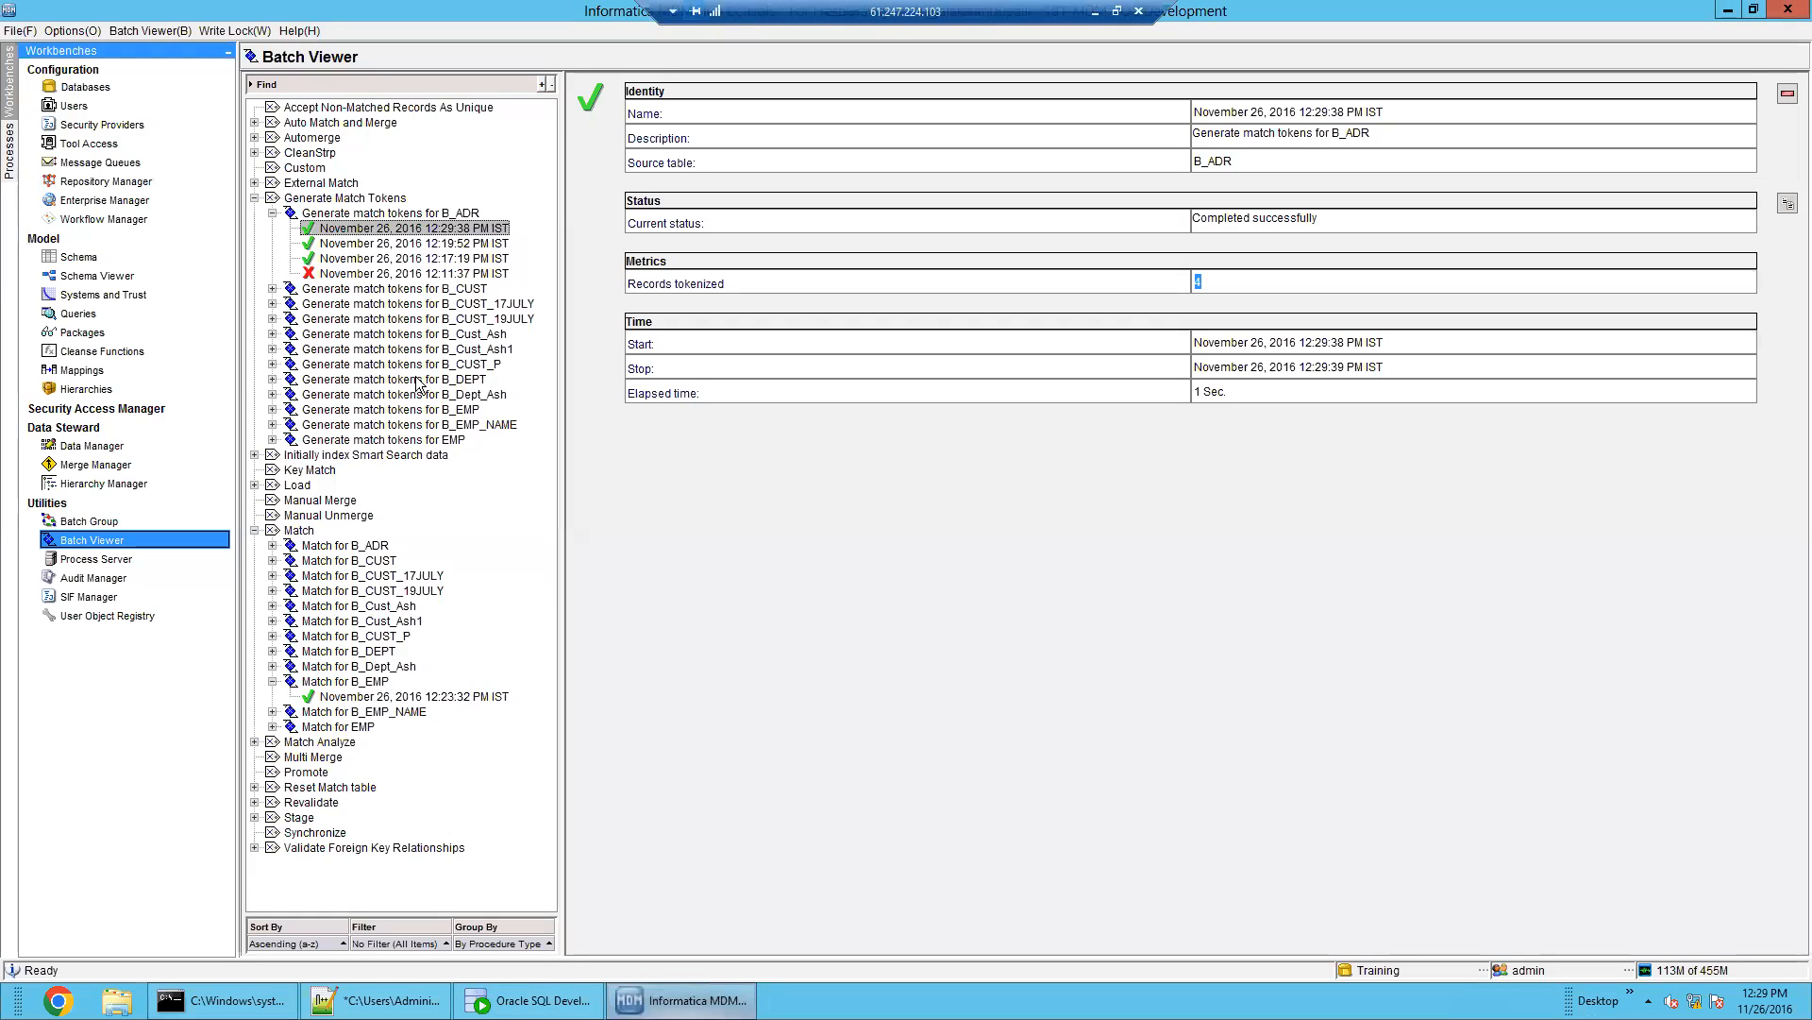
Review B_ADR's base object properties, match paths and match columns
click(90, 257)
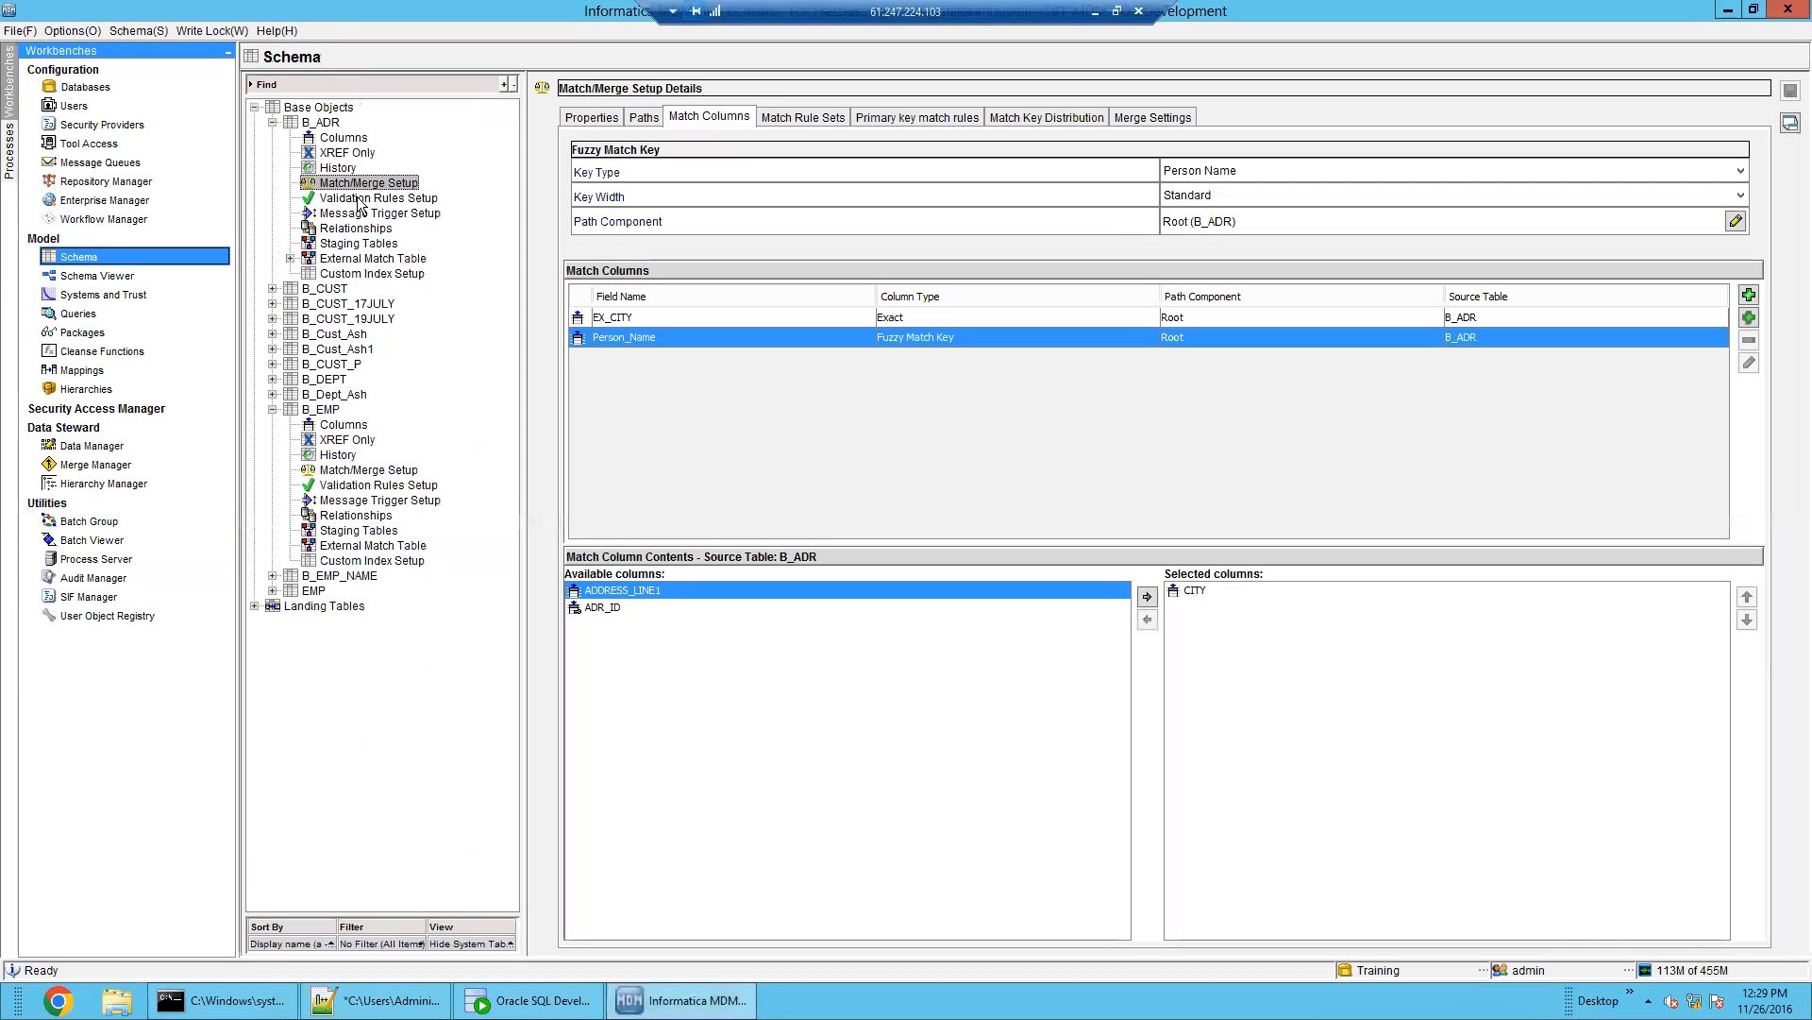
click(811, 607)
click(814, 593)
click(819, 607)
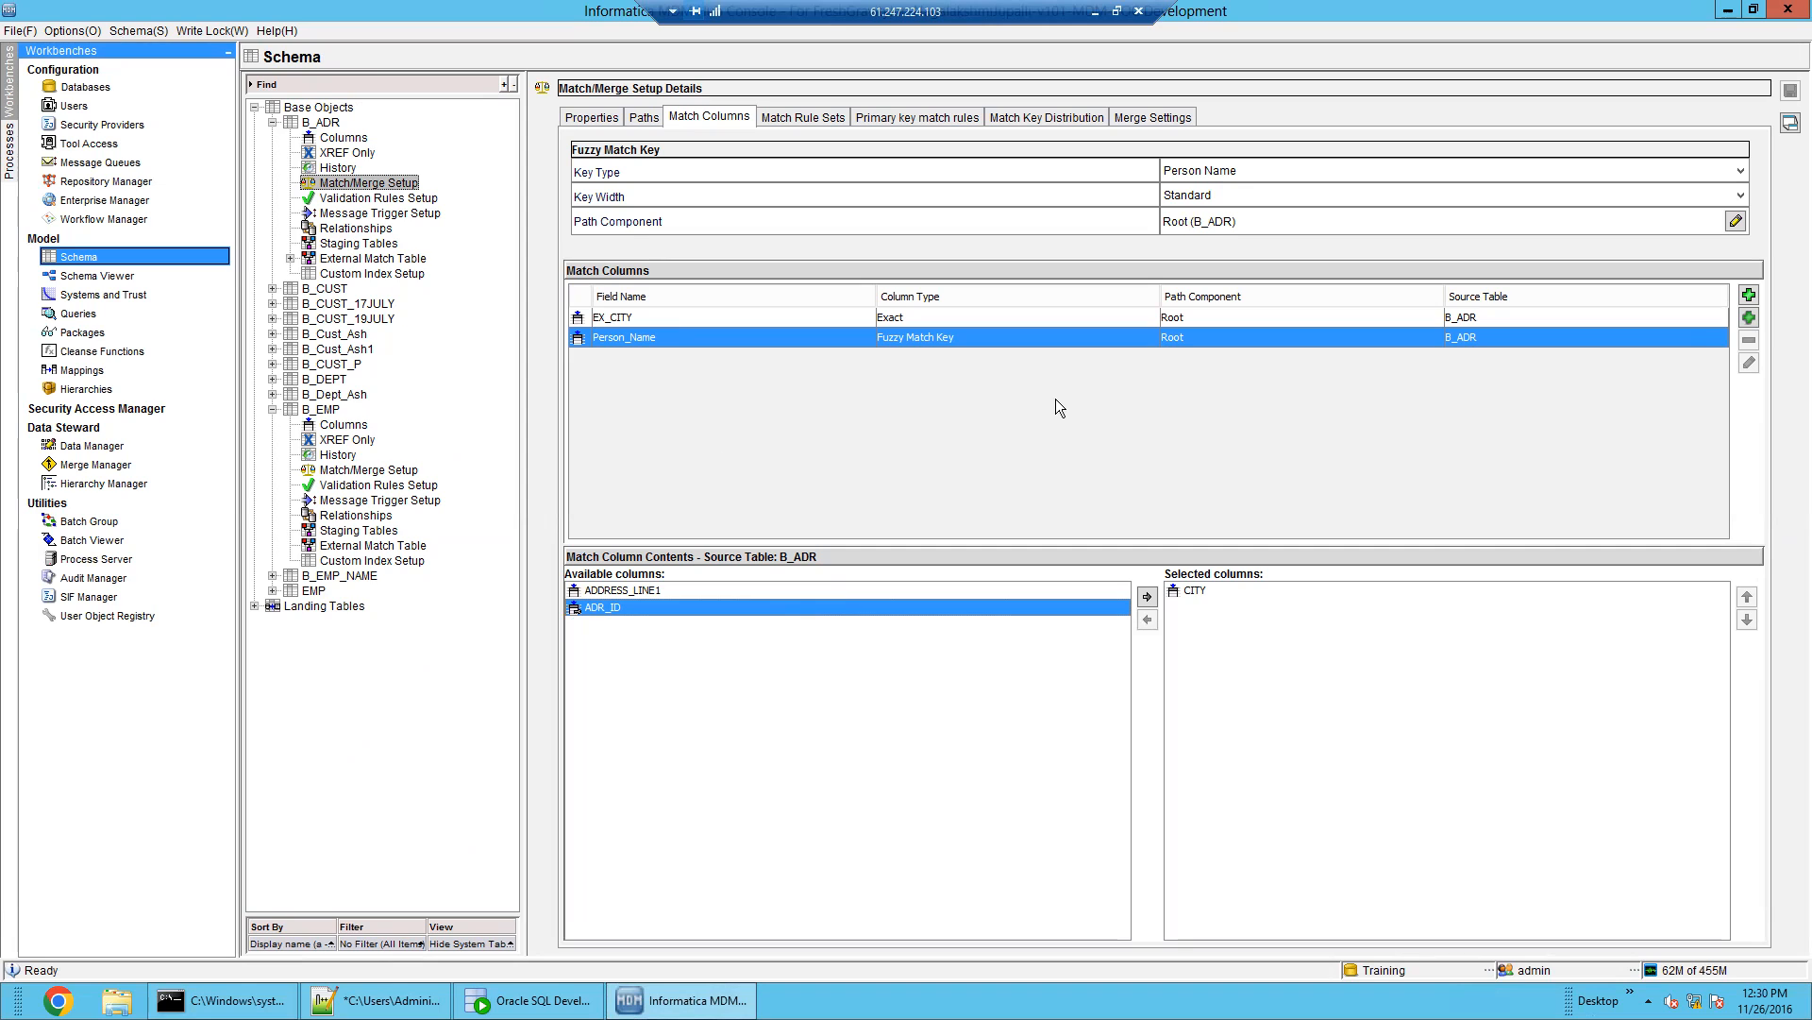
click(296, 122)
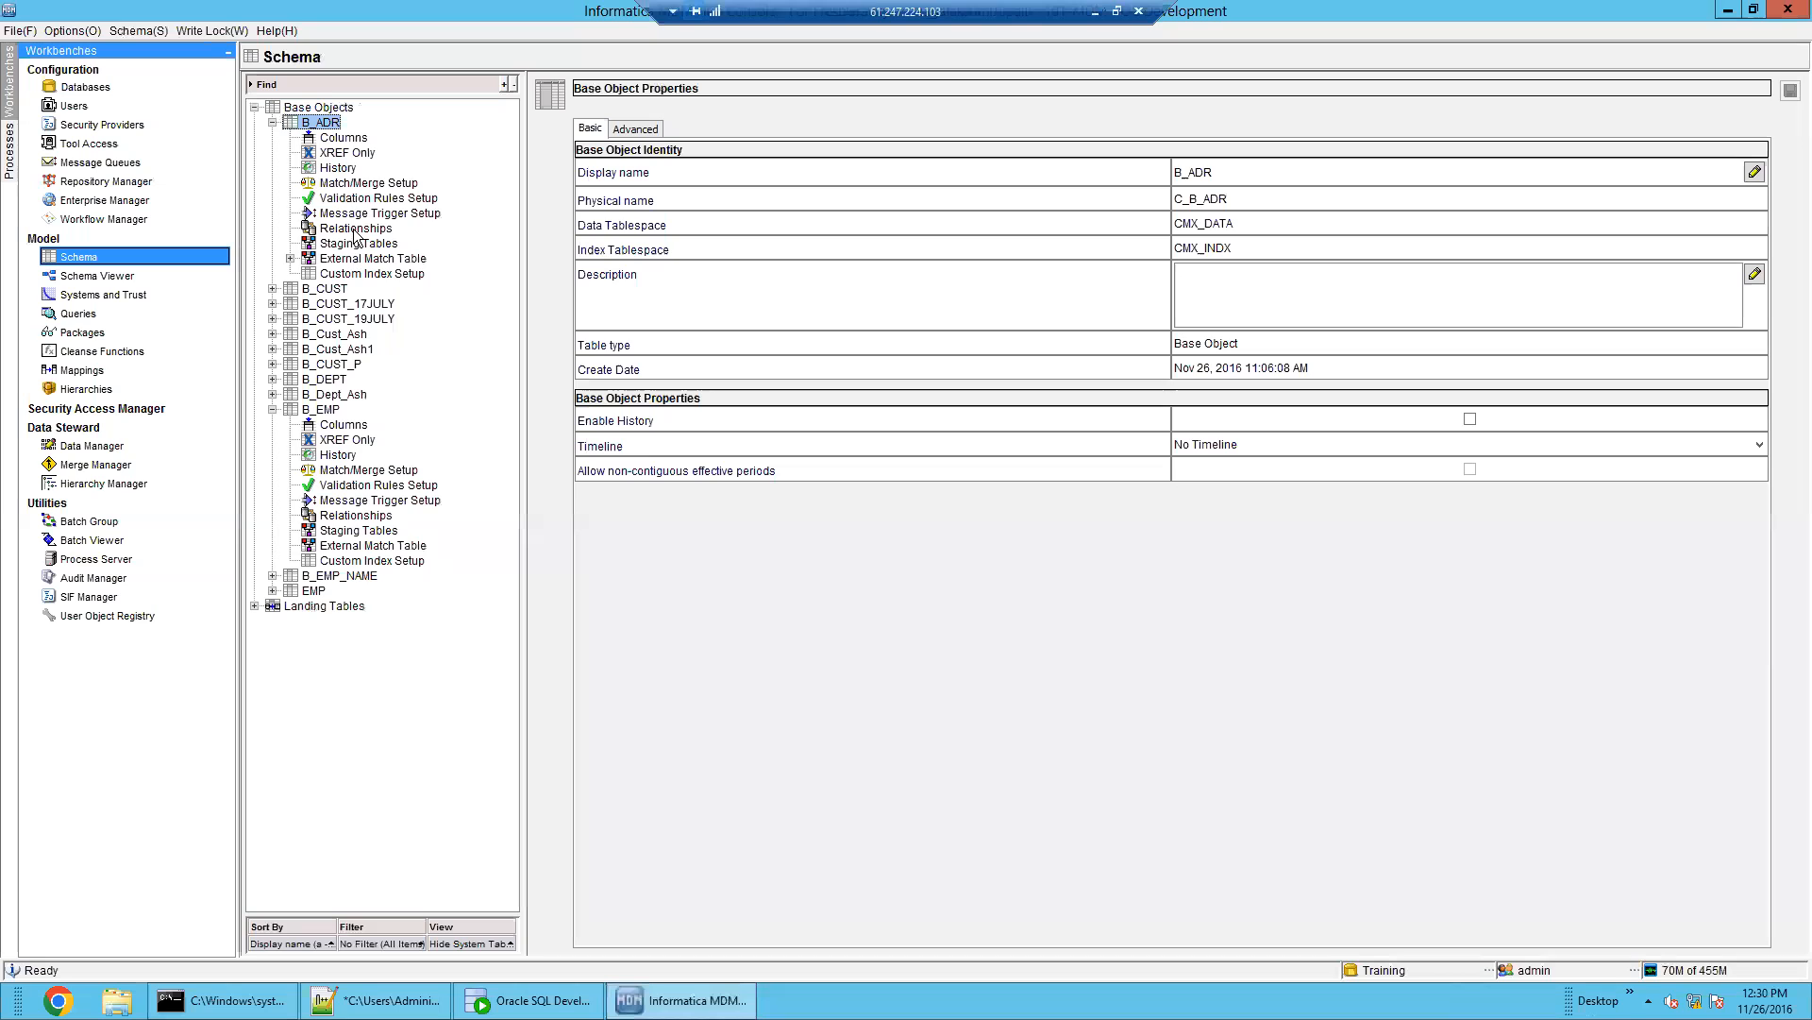
click(370, 183)
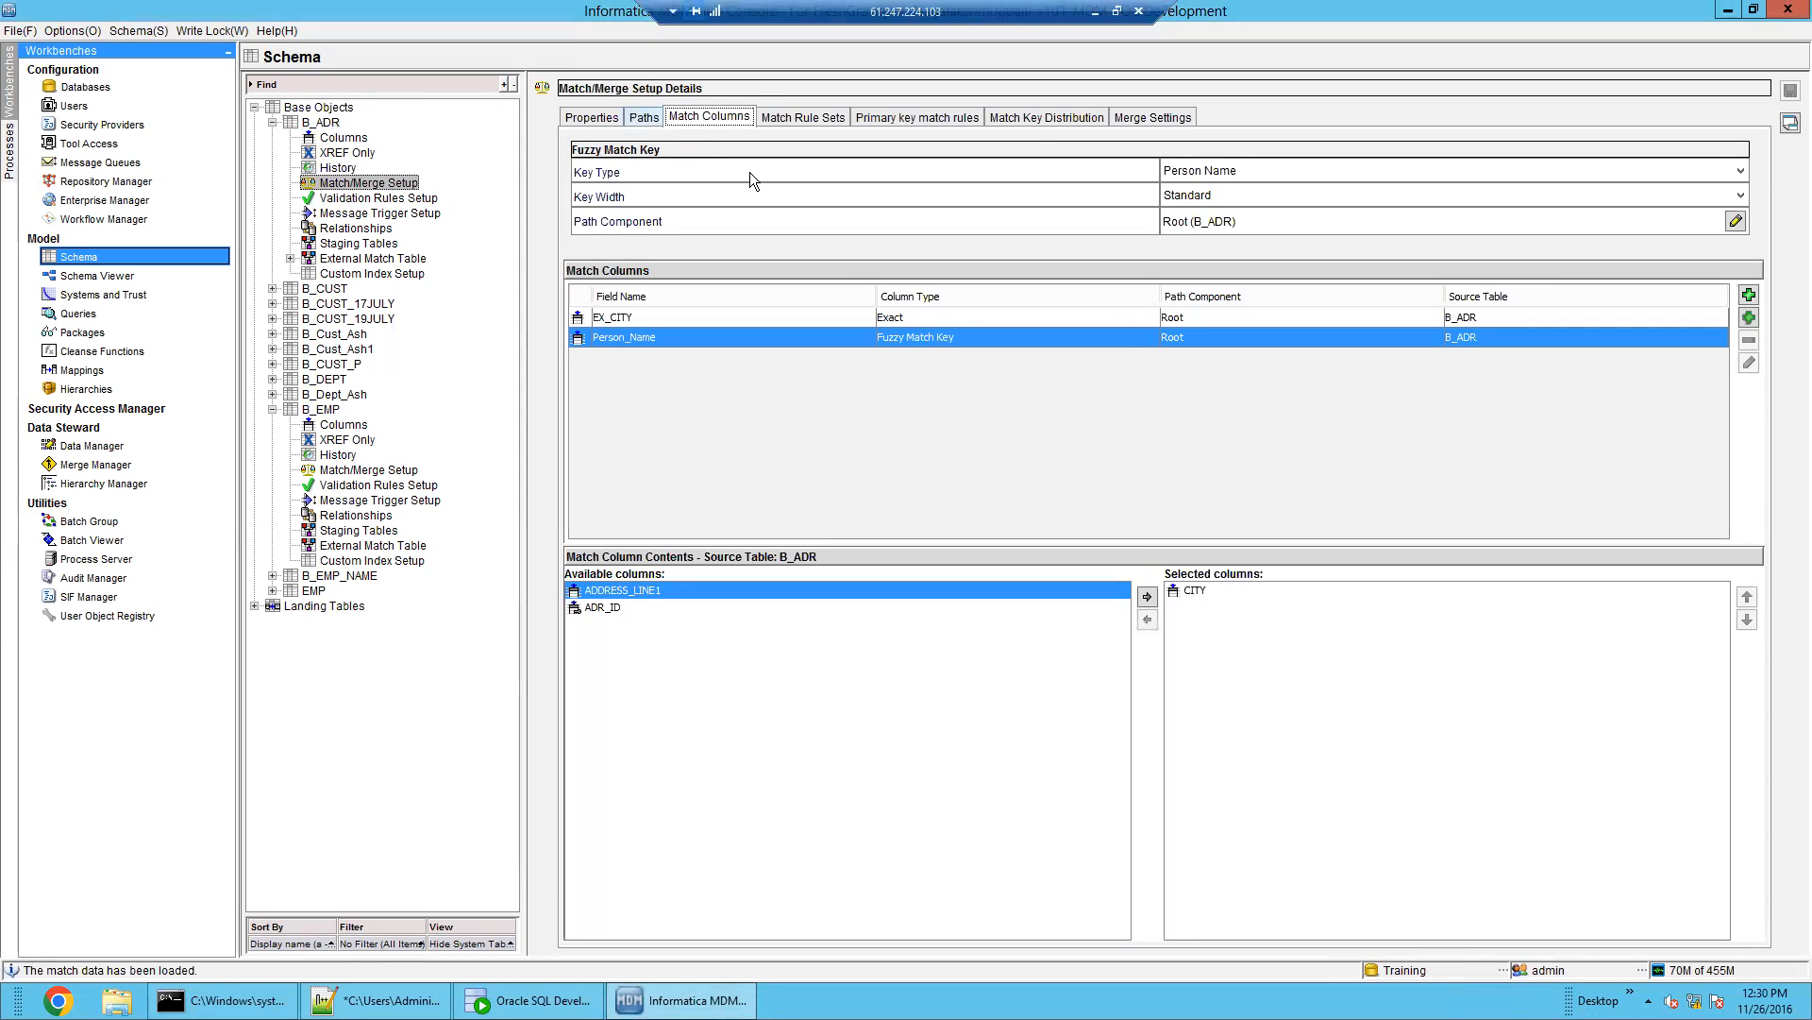
click(644, 117)
click(738, 117)
Inspect the ADDRESS component in B_EMP's match paths
click(346, 470)
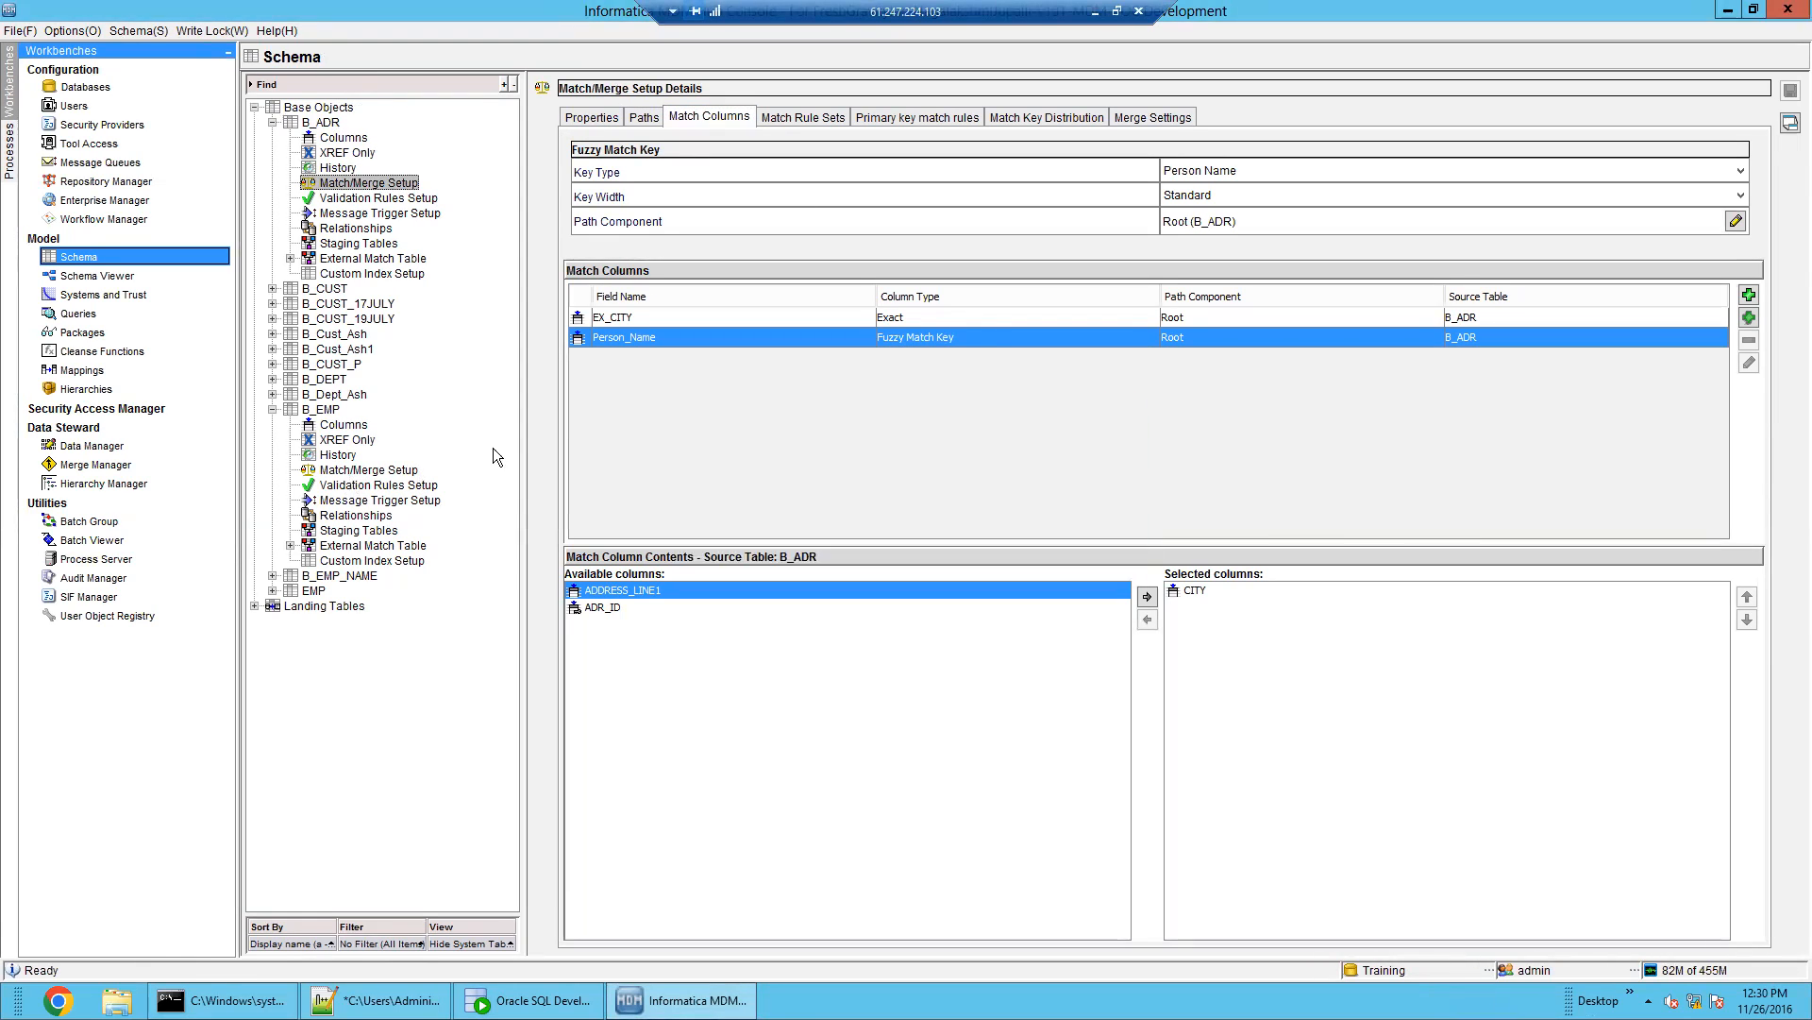
click(643, 117)
click(861, 205)
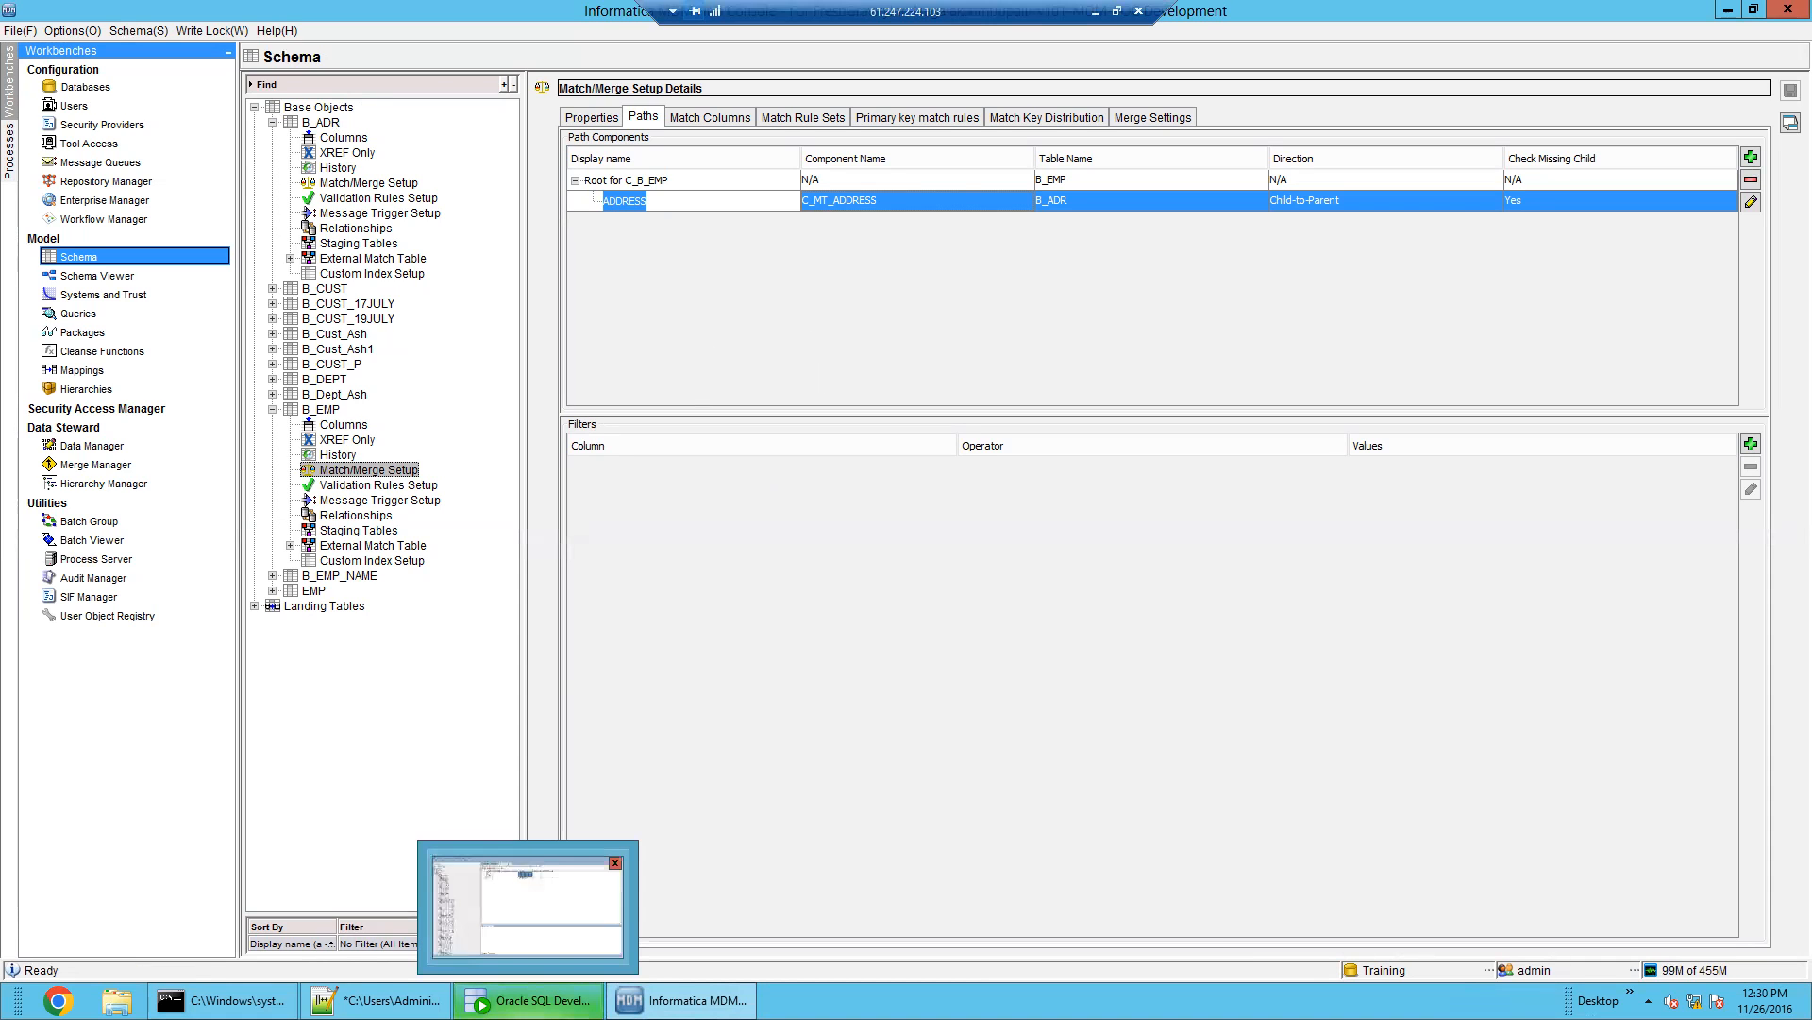
click(528, 999)
Confirm in C_B_EMP_MTCH that record 2 matched record 1, then open Merge Manager
scroll(139, 850, down, 3)
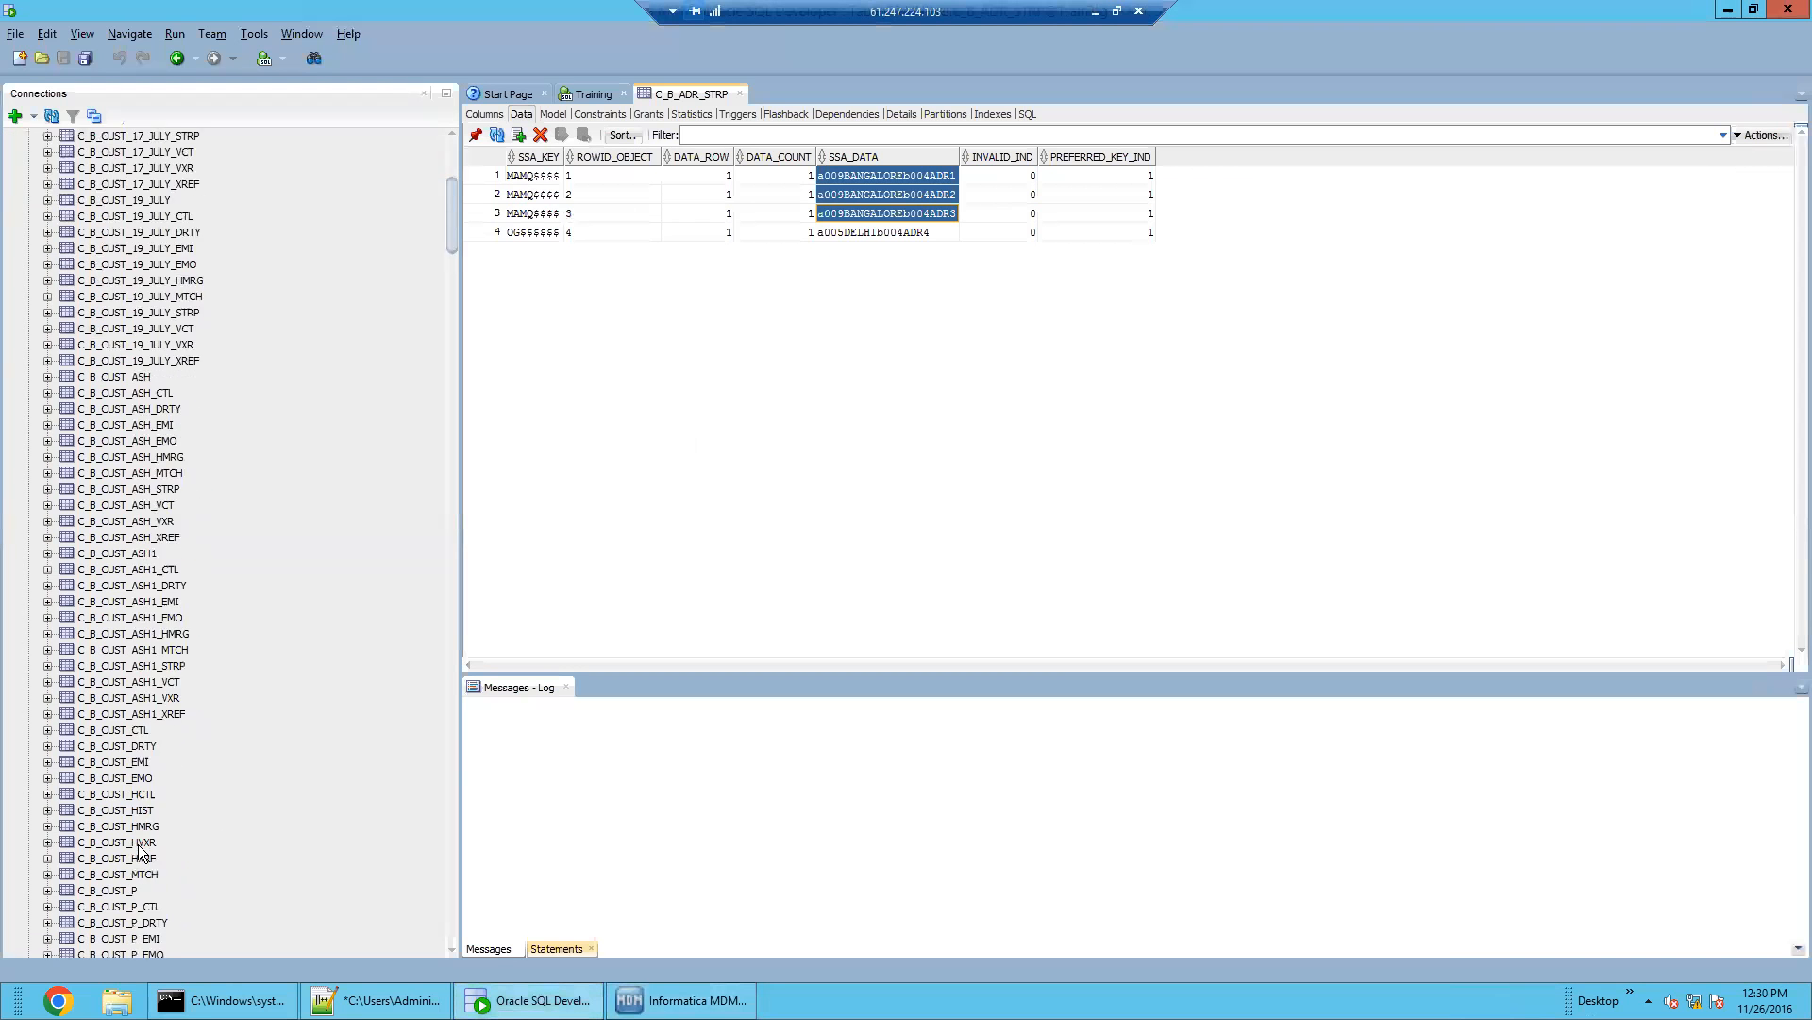
scroll(140, 850, down, 20)
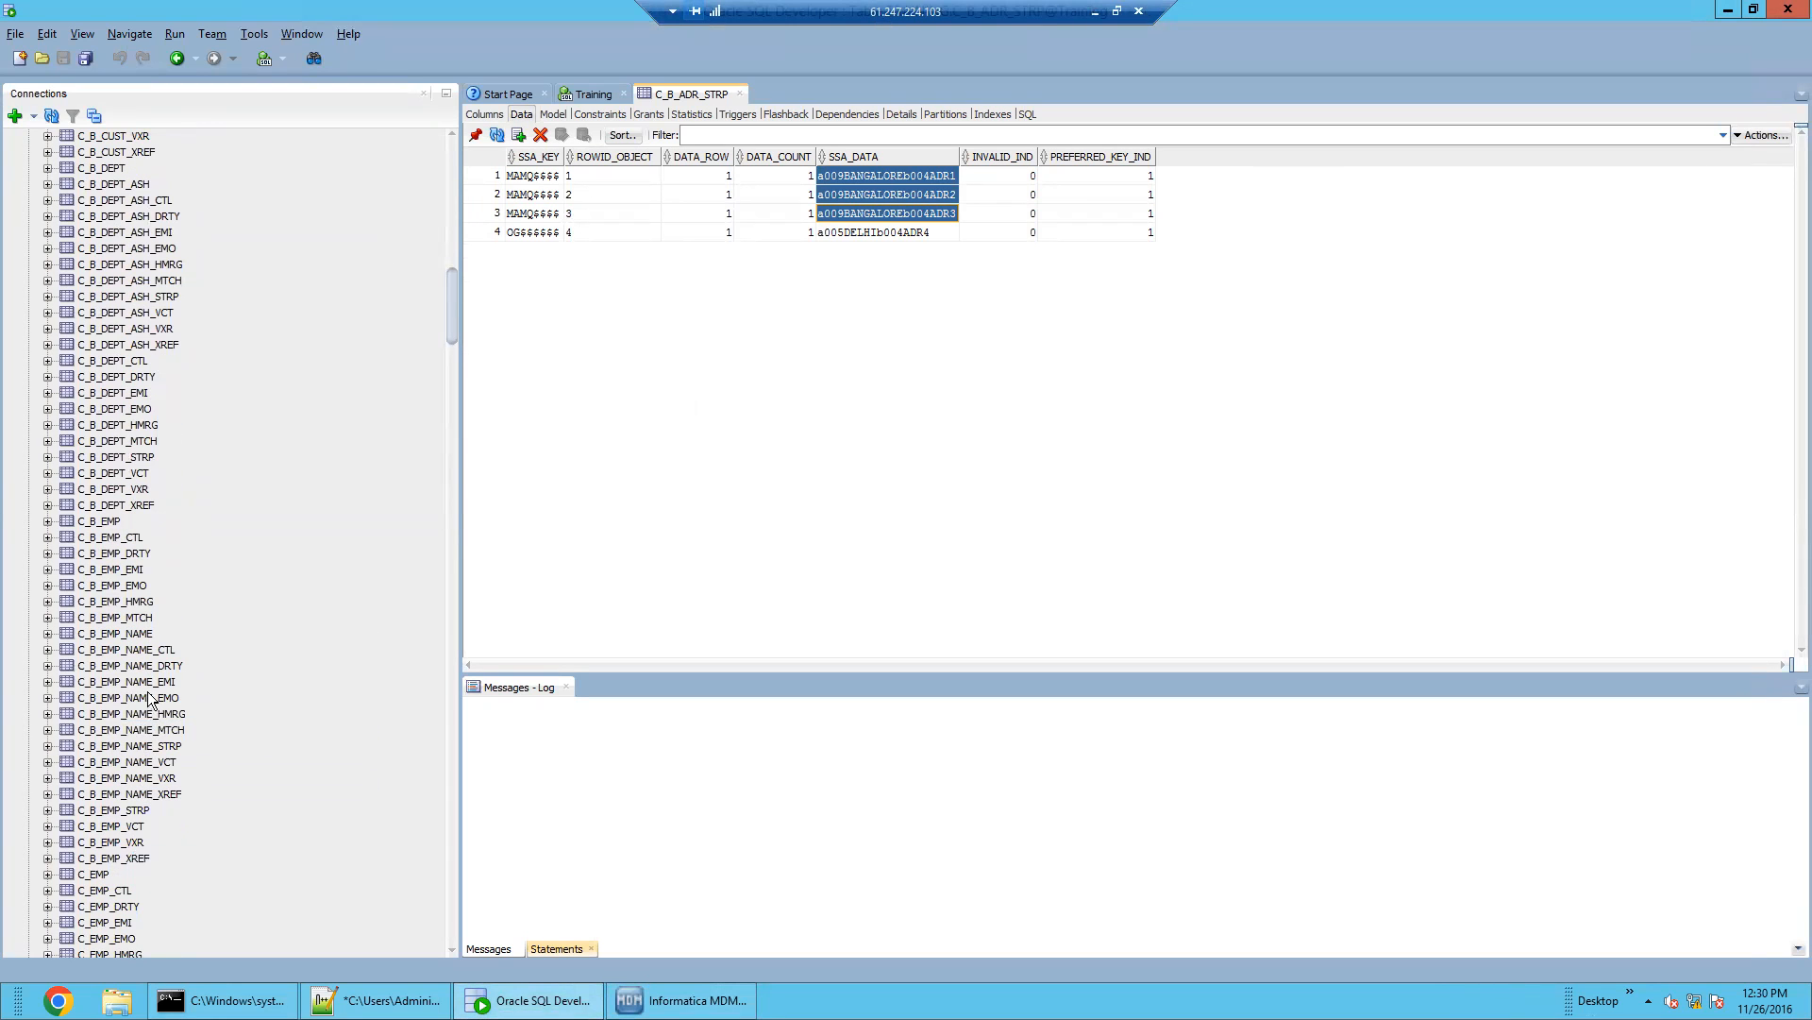
click(140, 618)
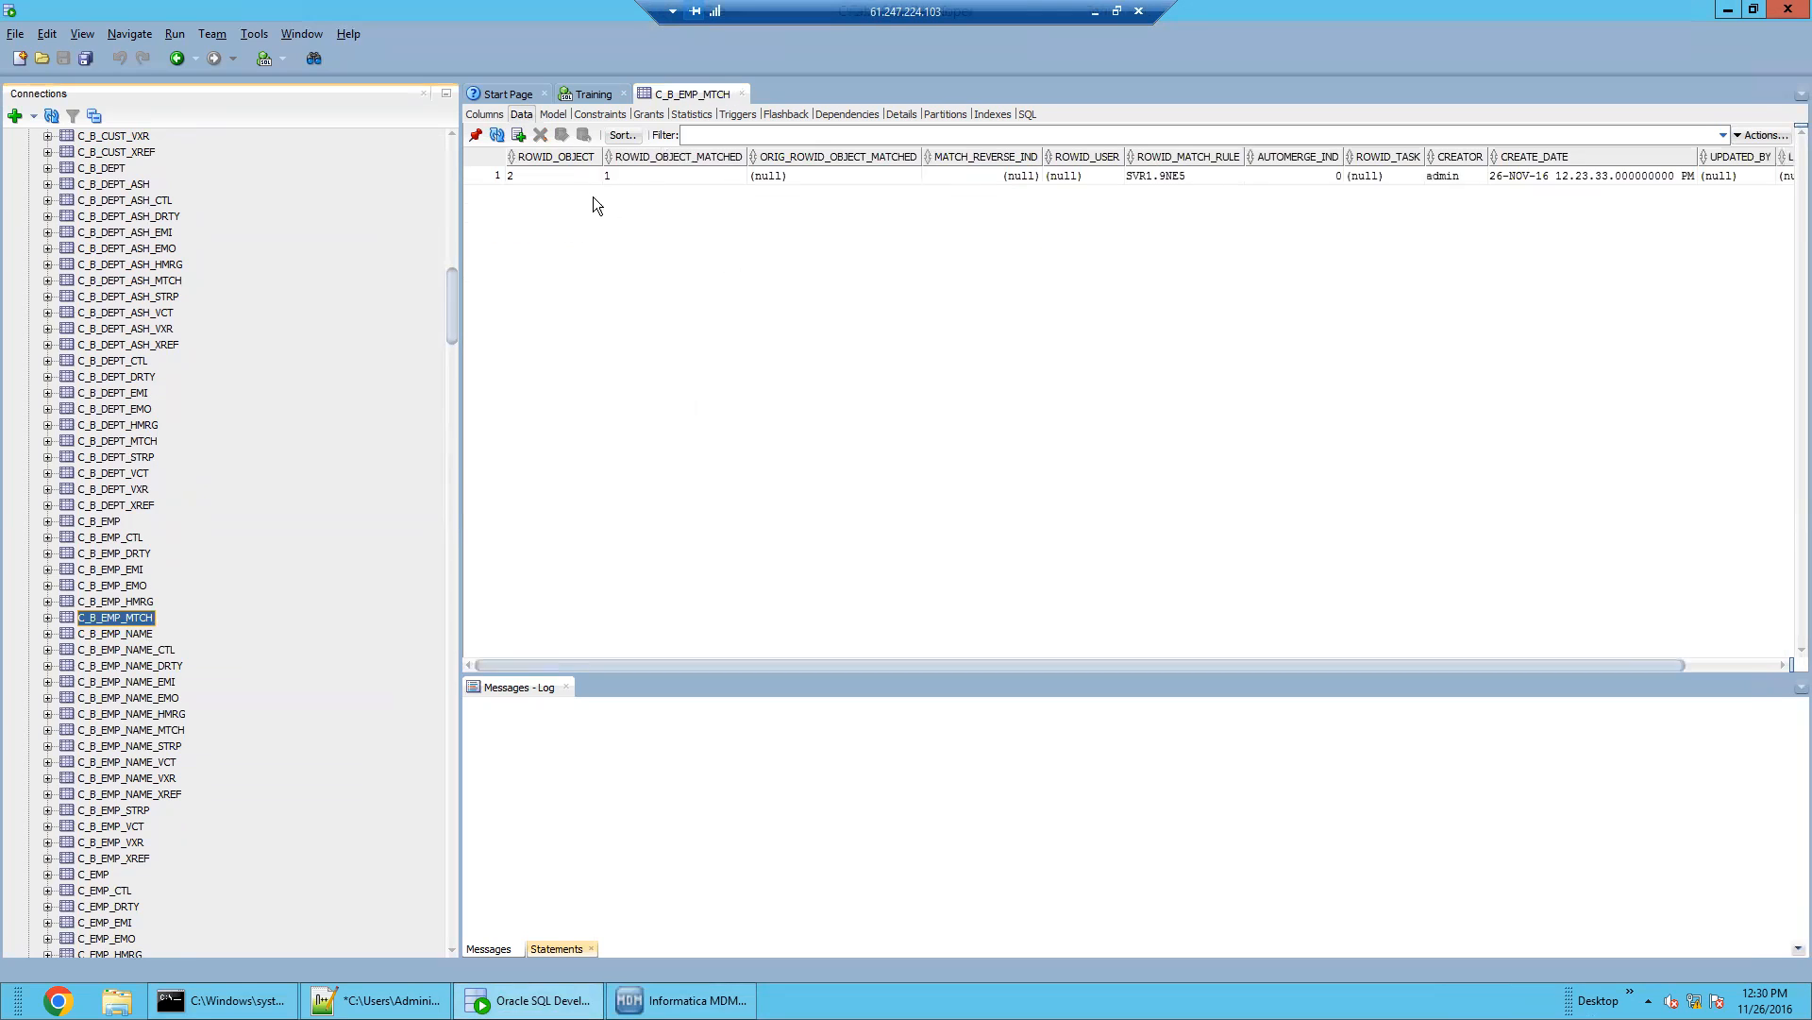
click(590, 176)
click(642, 176)
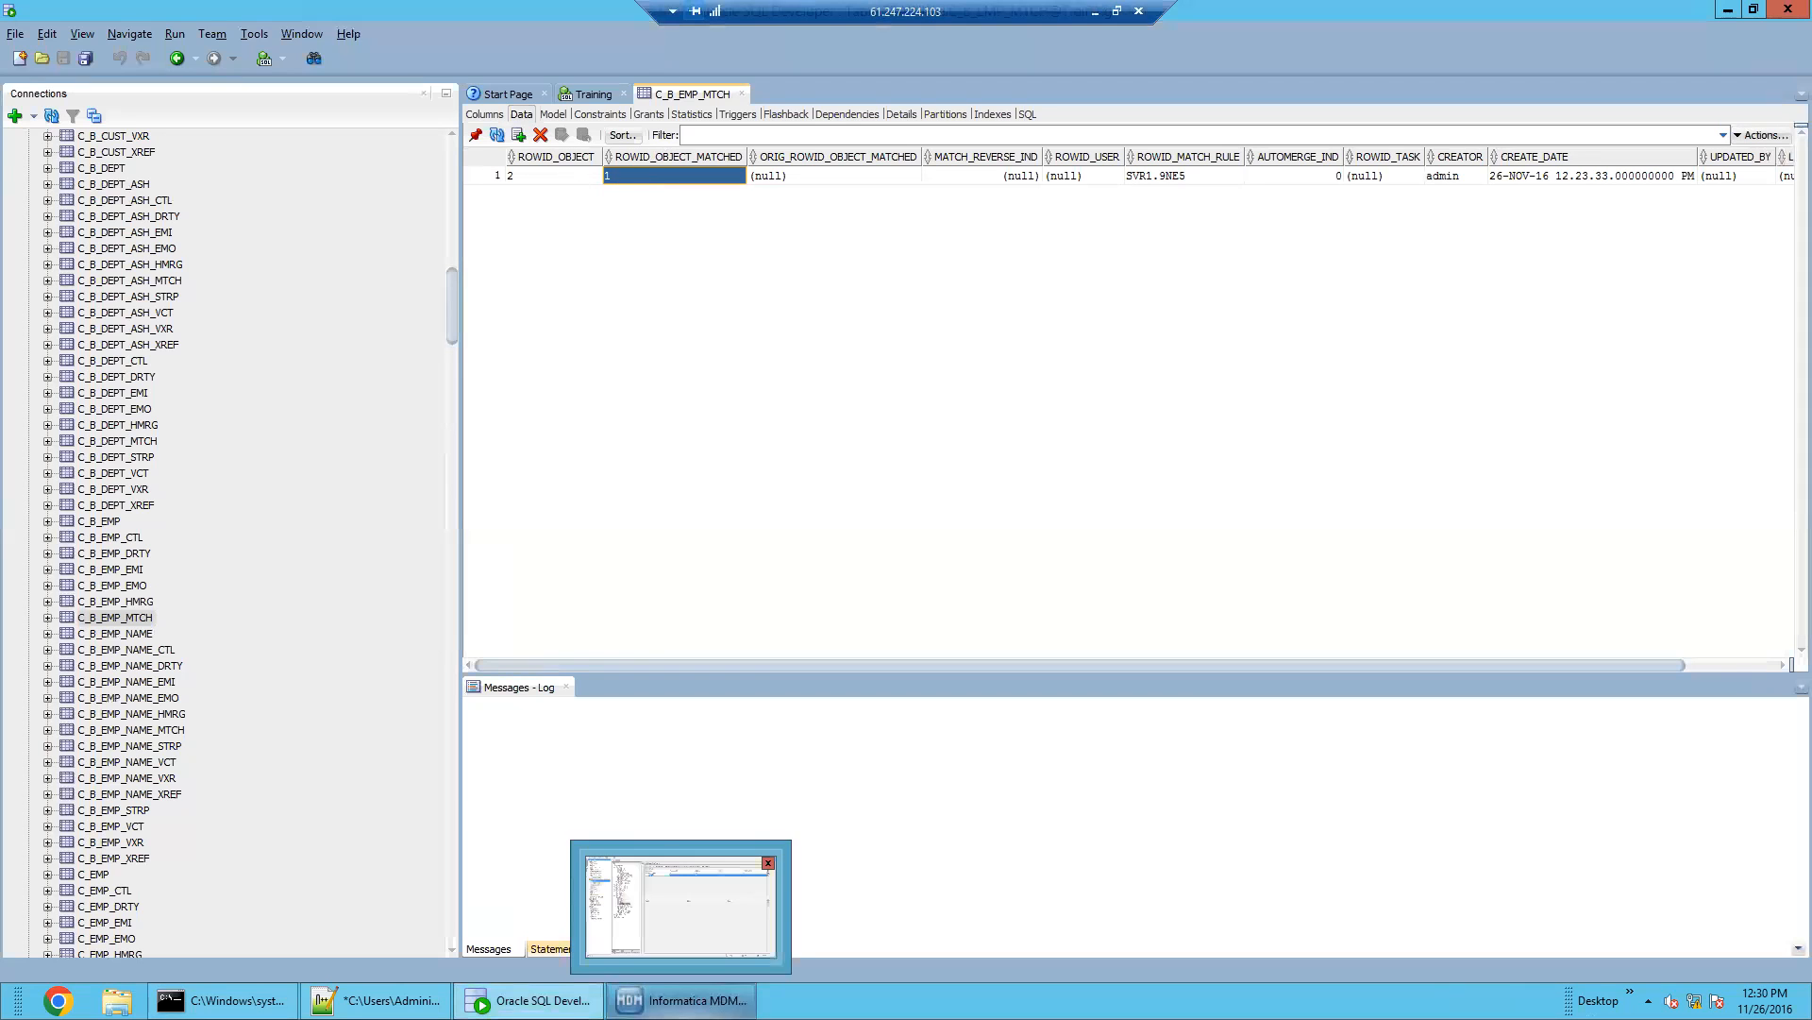
click(682, 999)
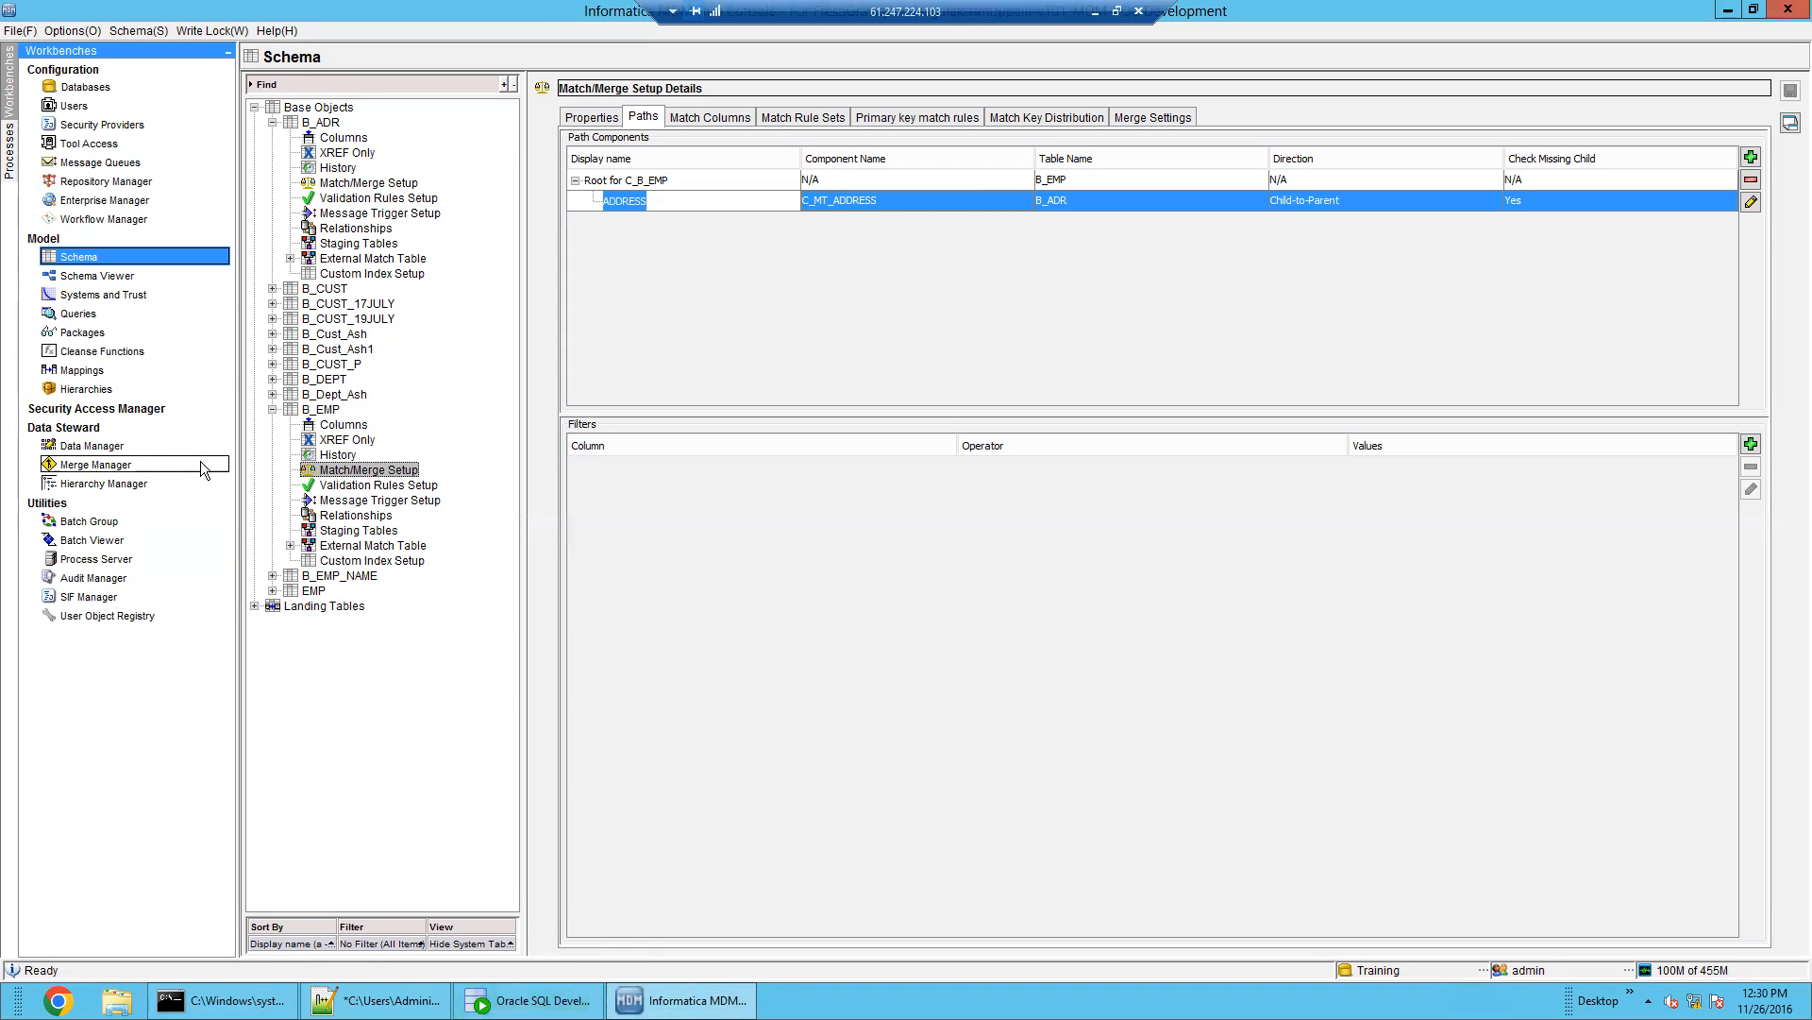
click(119, 465)
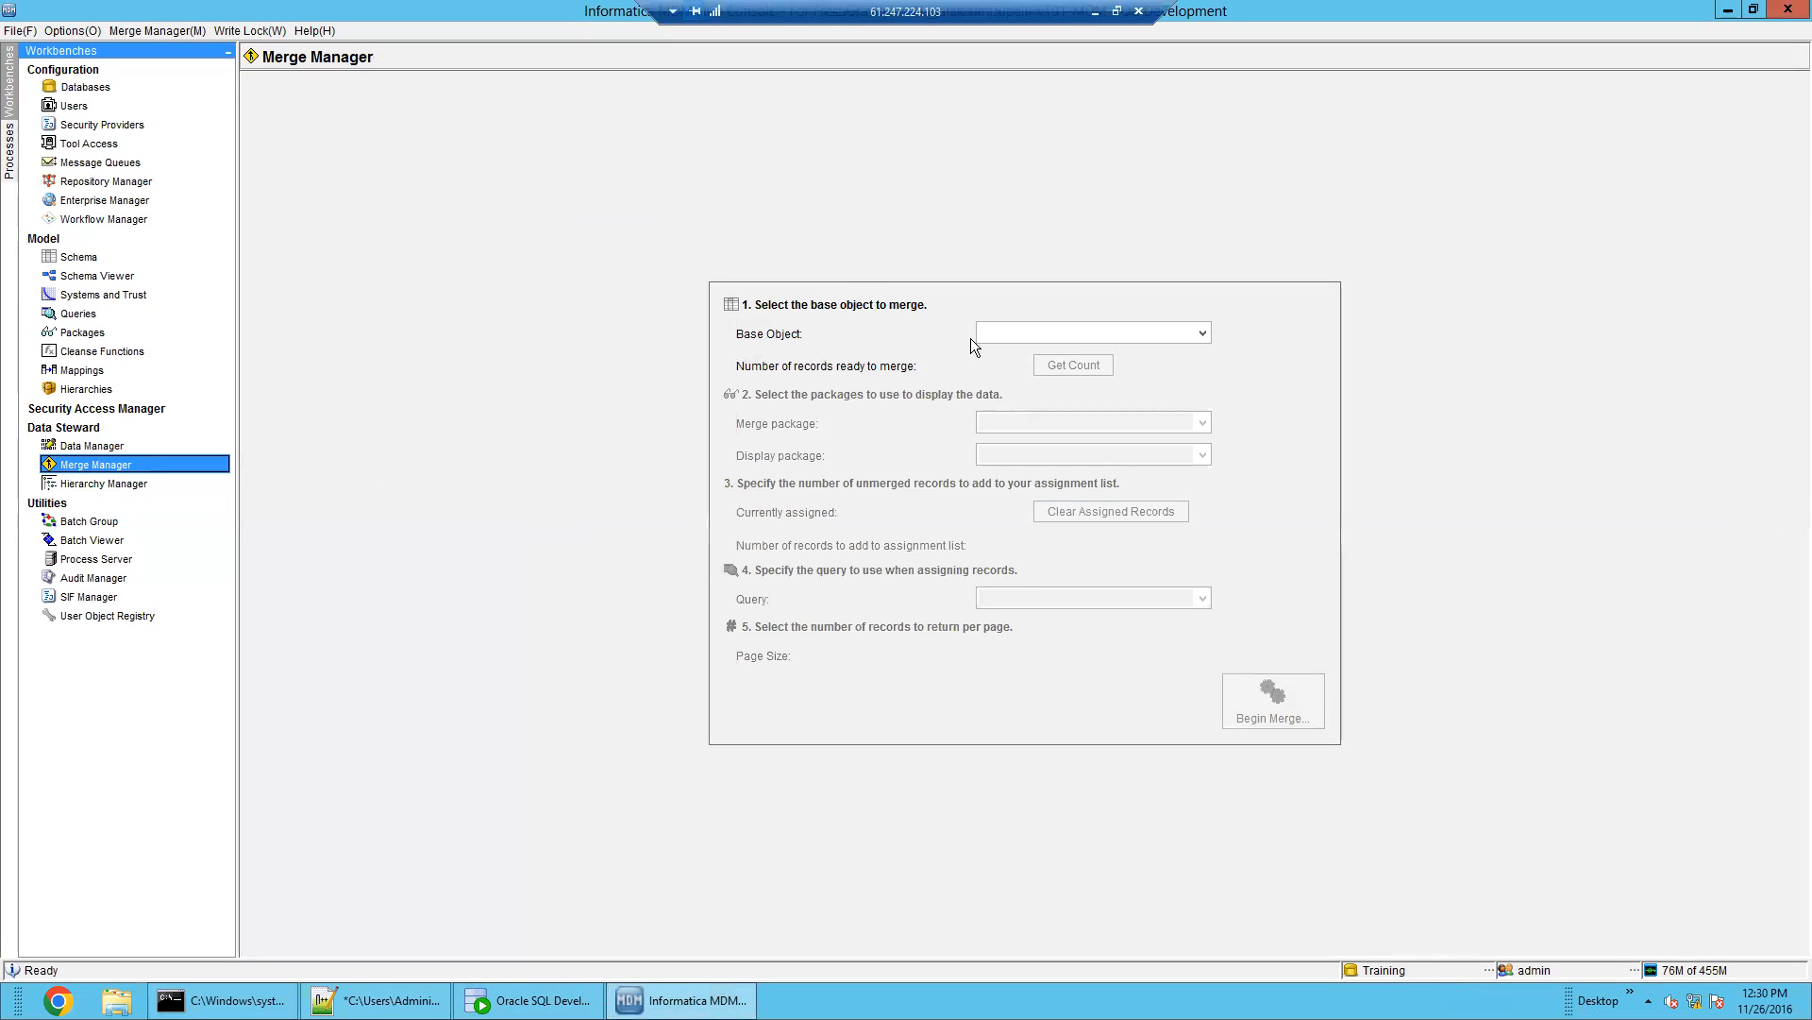
Begin a merge for base object B_EMP using package PKG_PUT_EMP
click(1000, 335)
click(1057, 451)
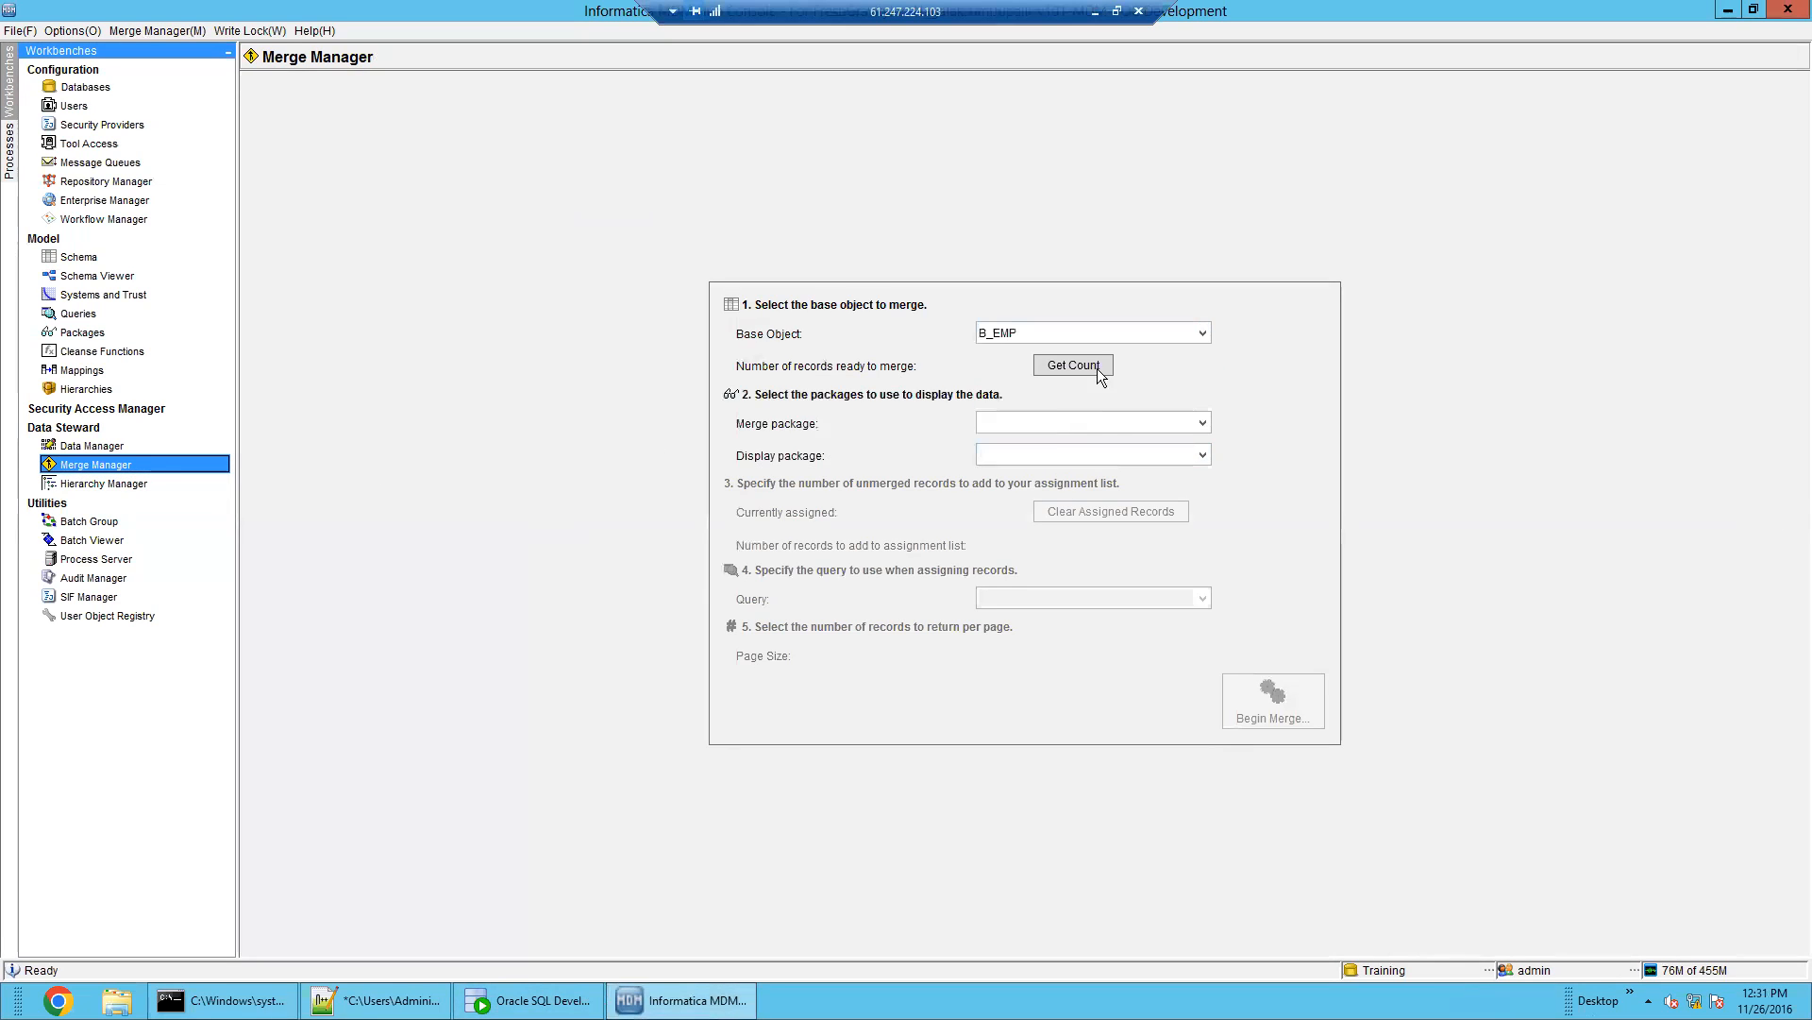
click(1101, 423)
click(1110, 461)
click(1282, 713)
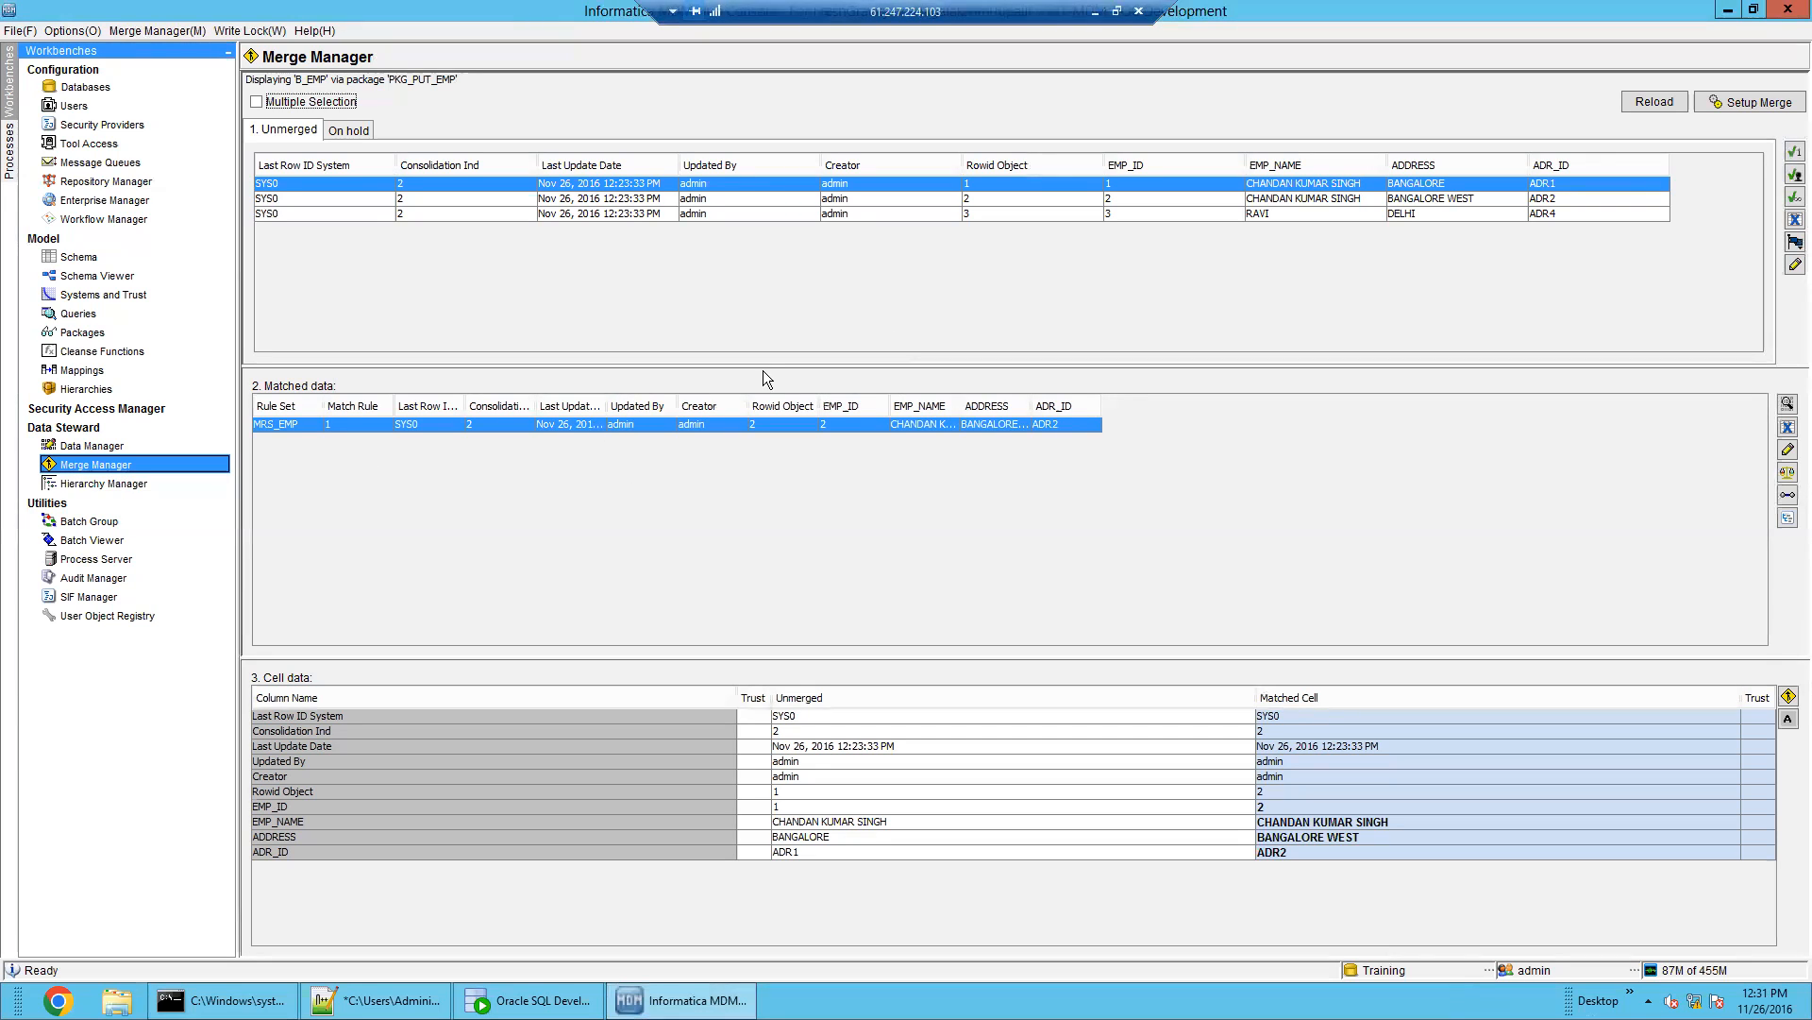
click(357, 128)
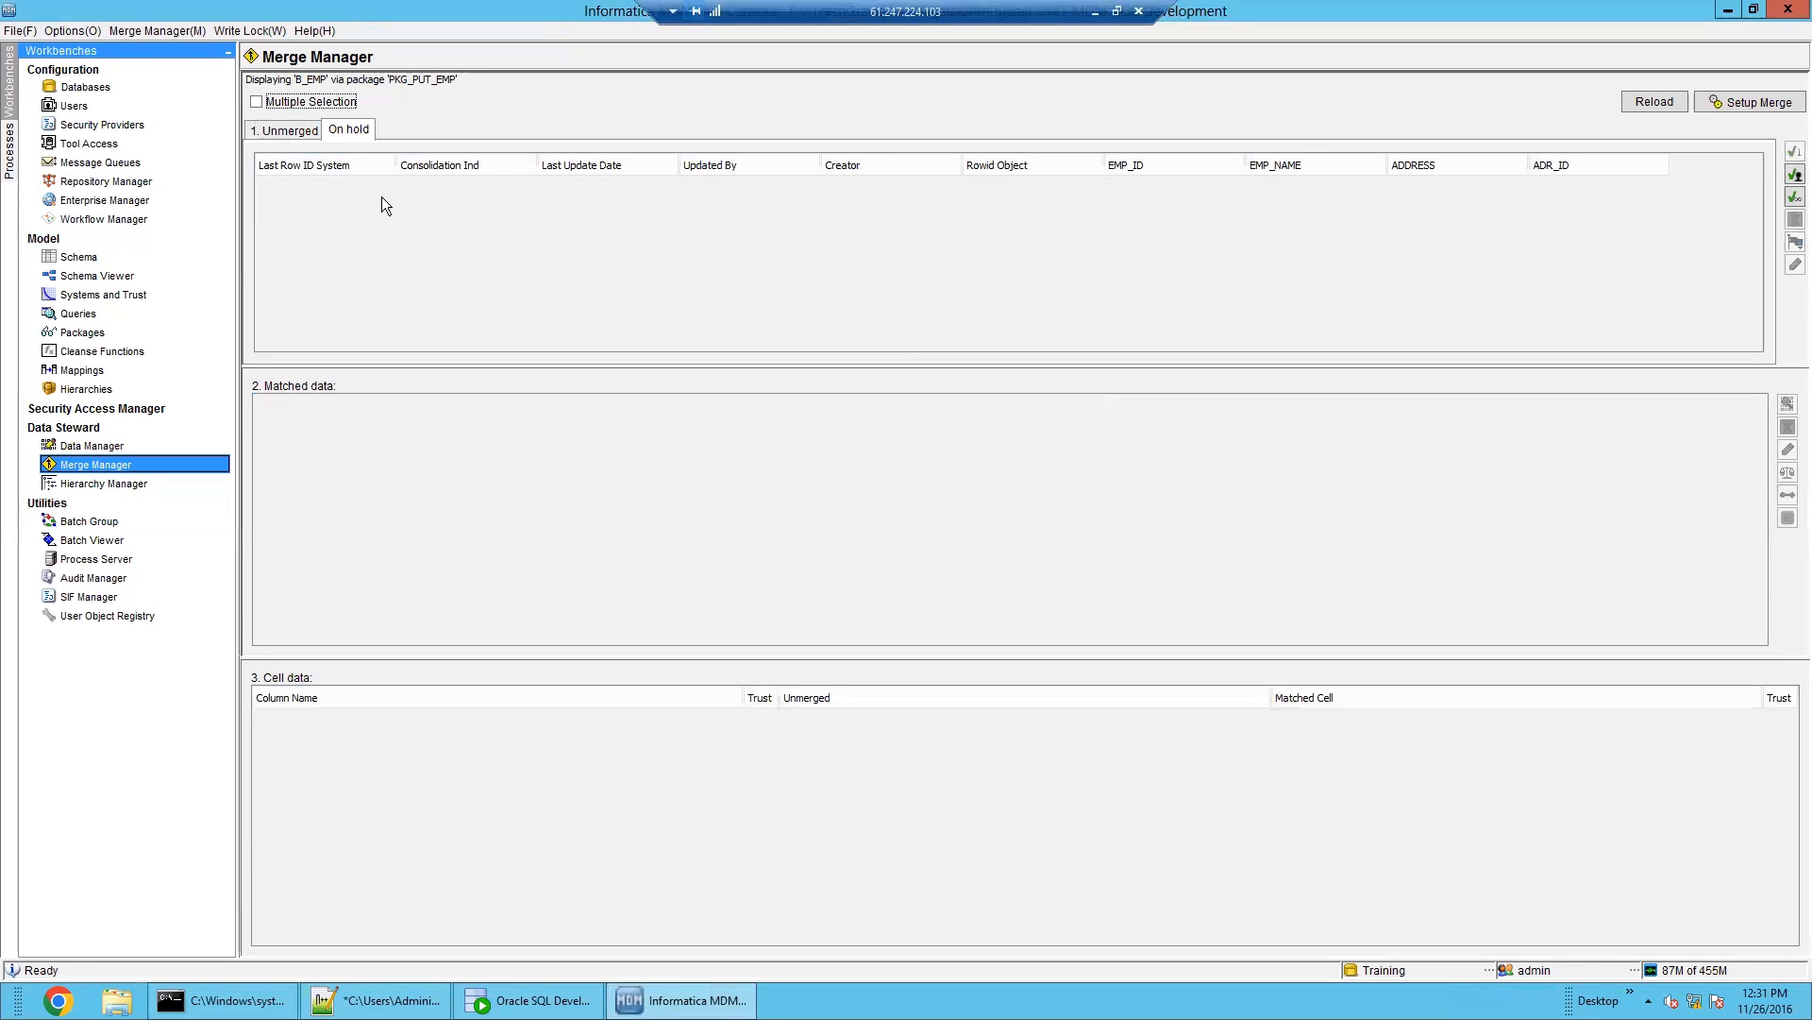
click(306, 130)
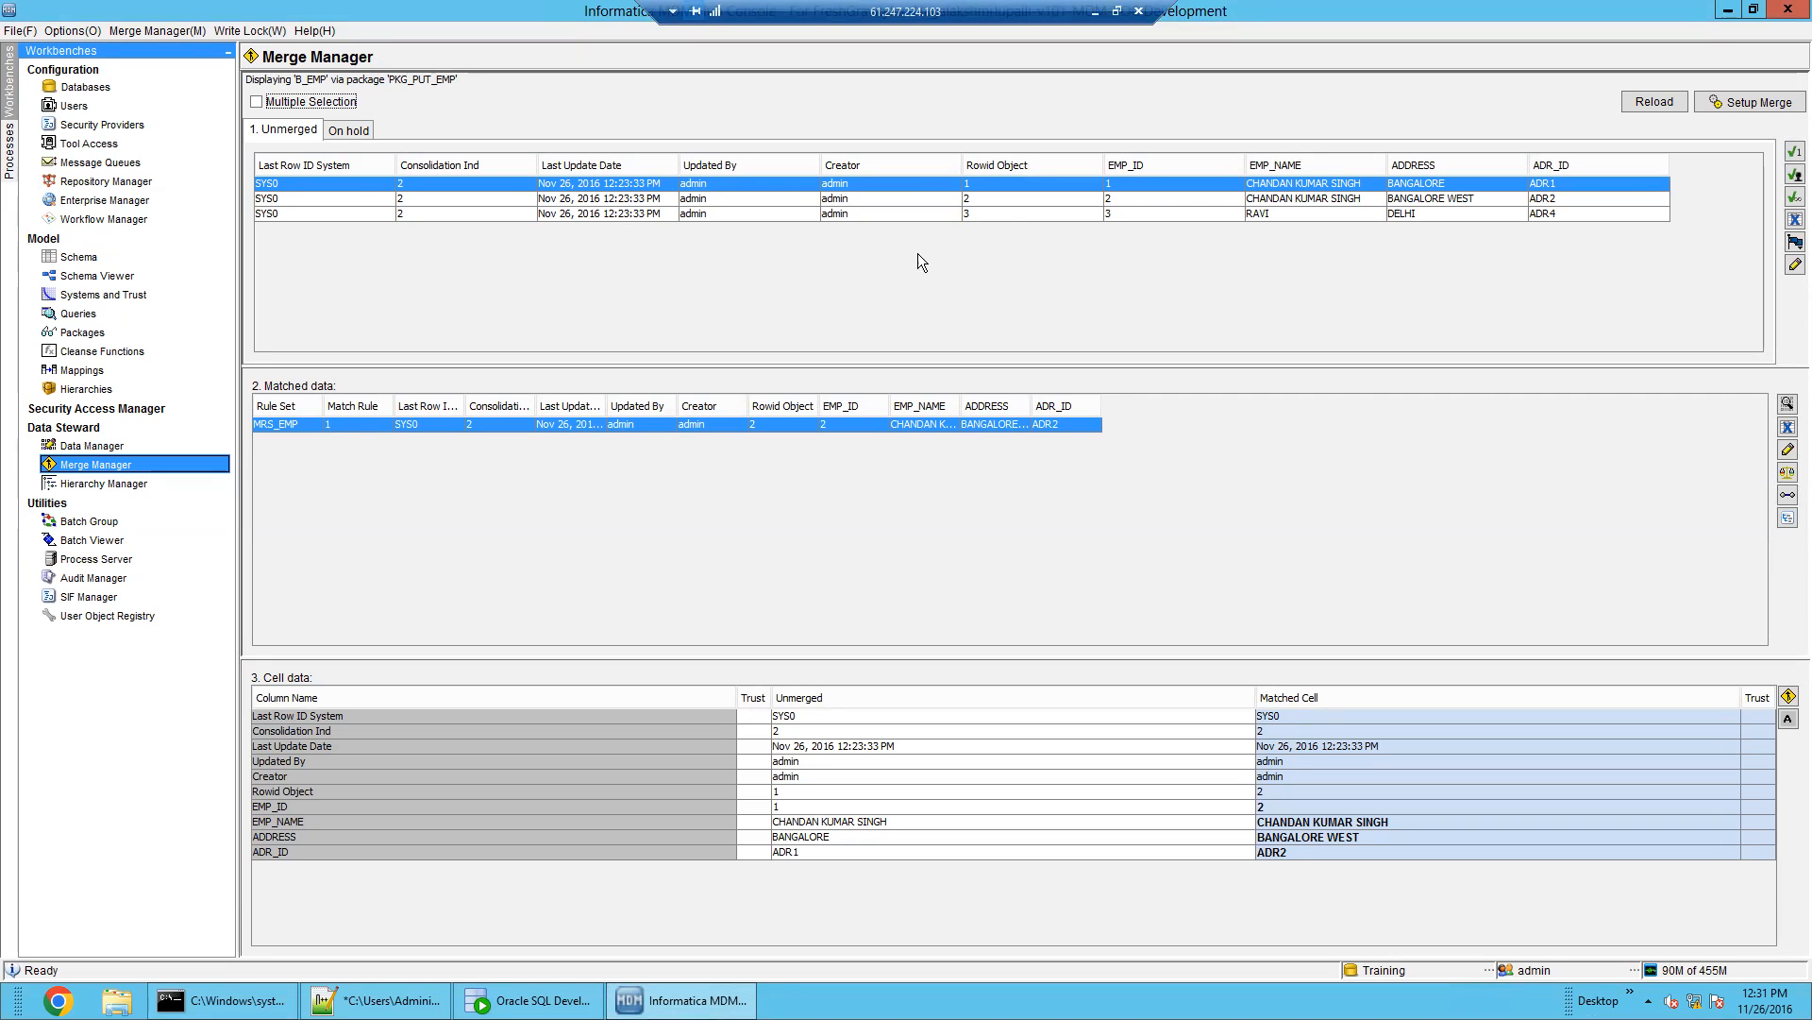
click(1002, 216)
click(1006, 199)
click(1012, 185)
click(1020, 196)
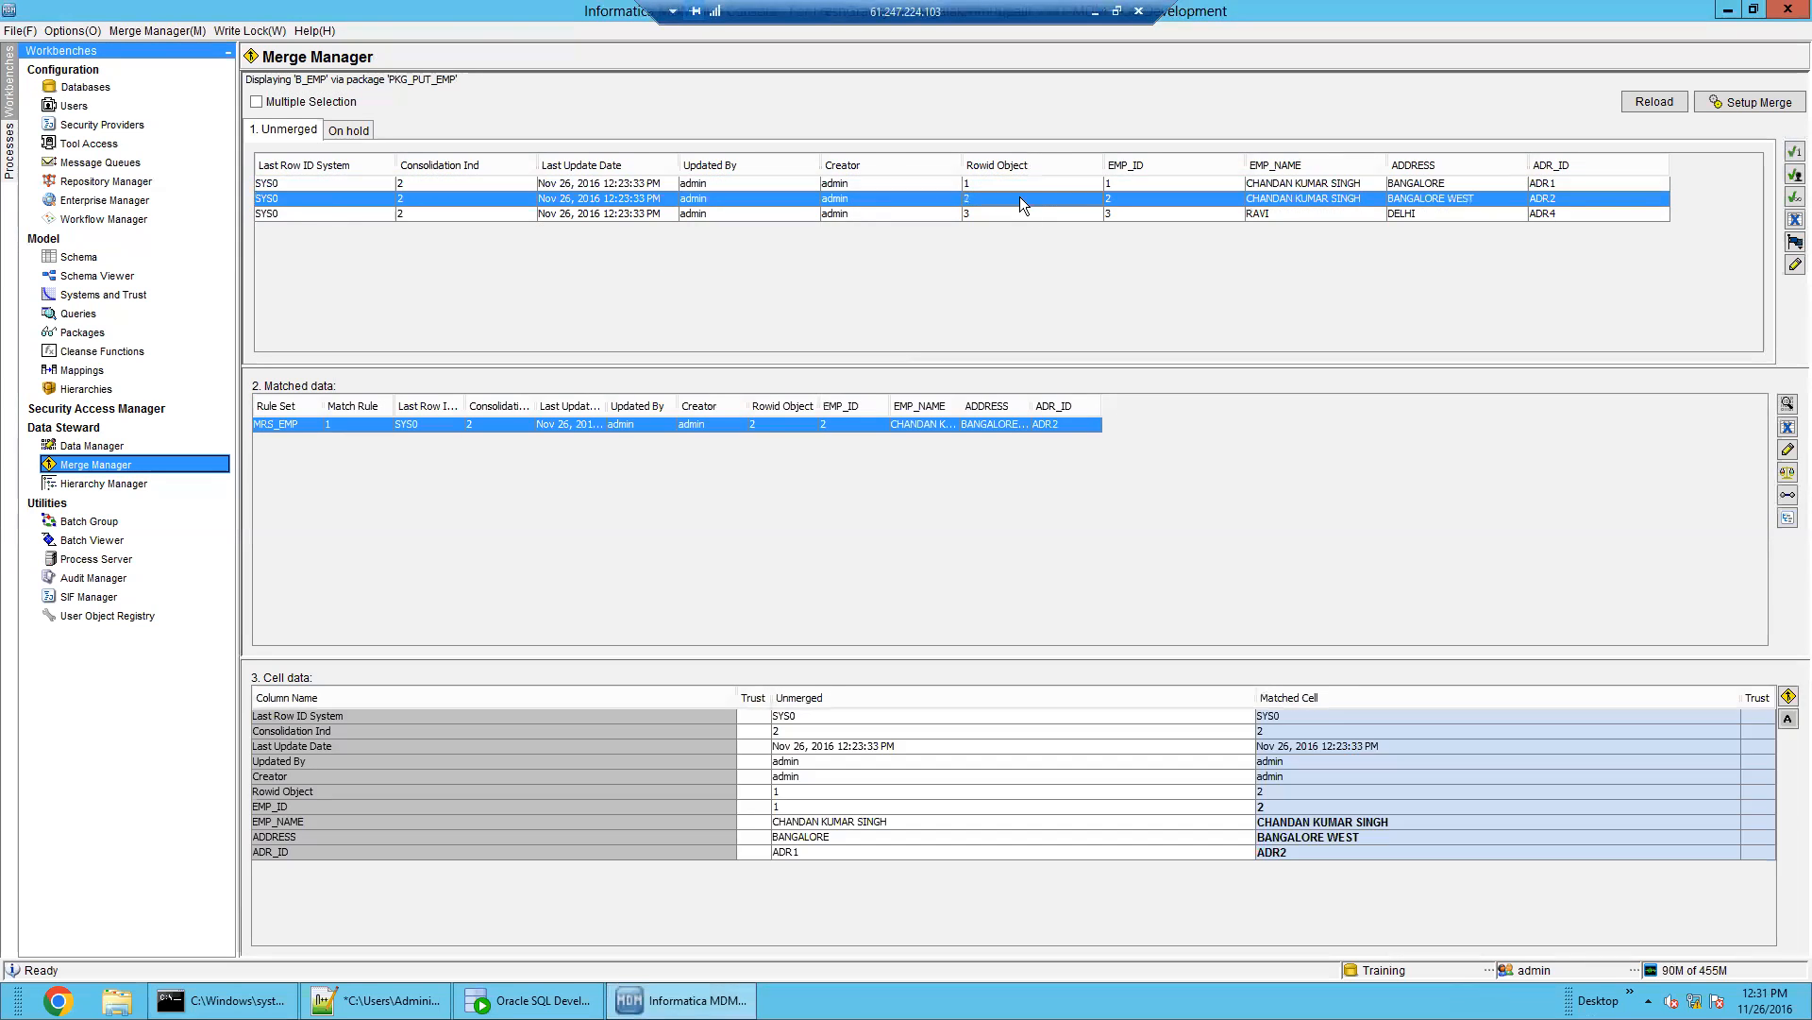
click(1026, 213)
click(95, 256)
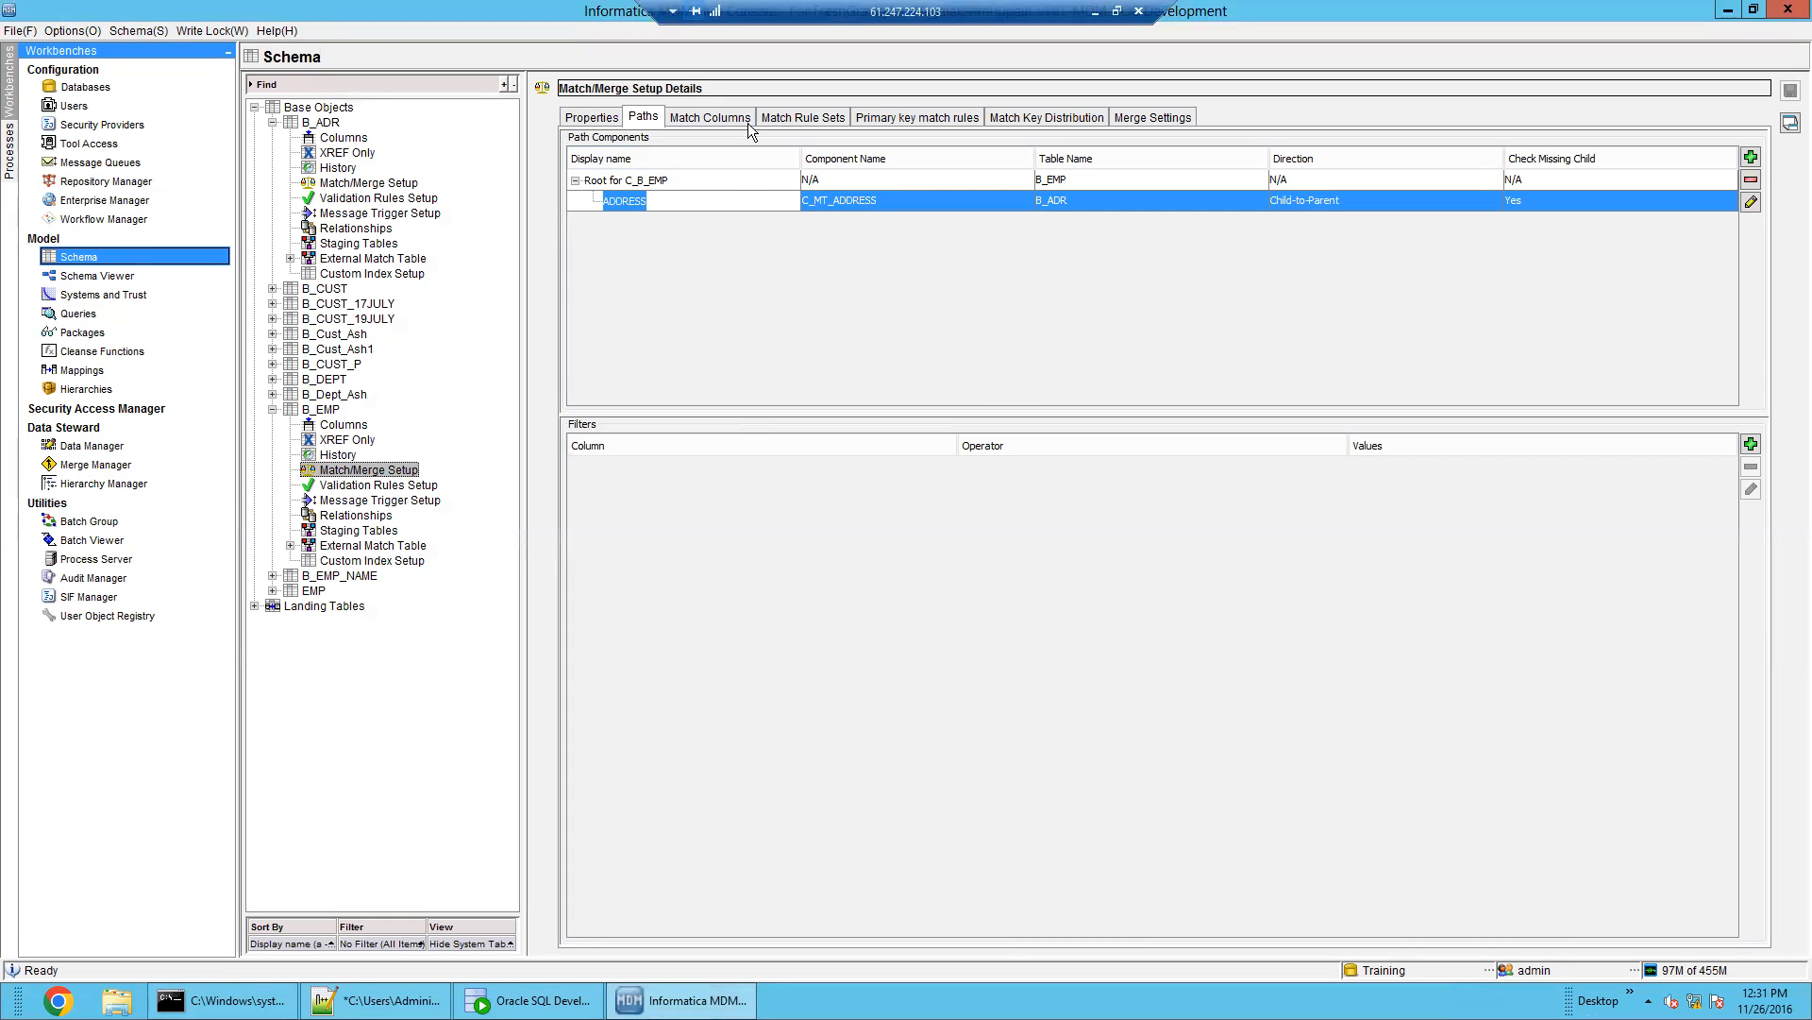
click(748, 123)
click(791, 119)
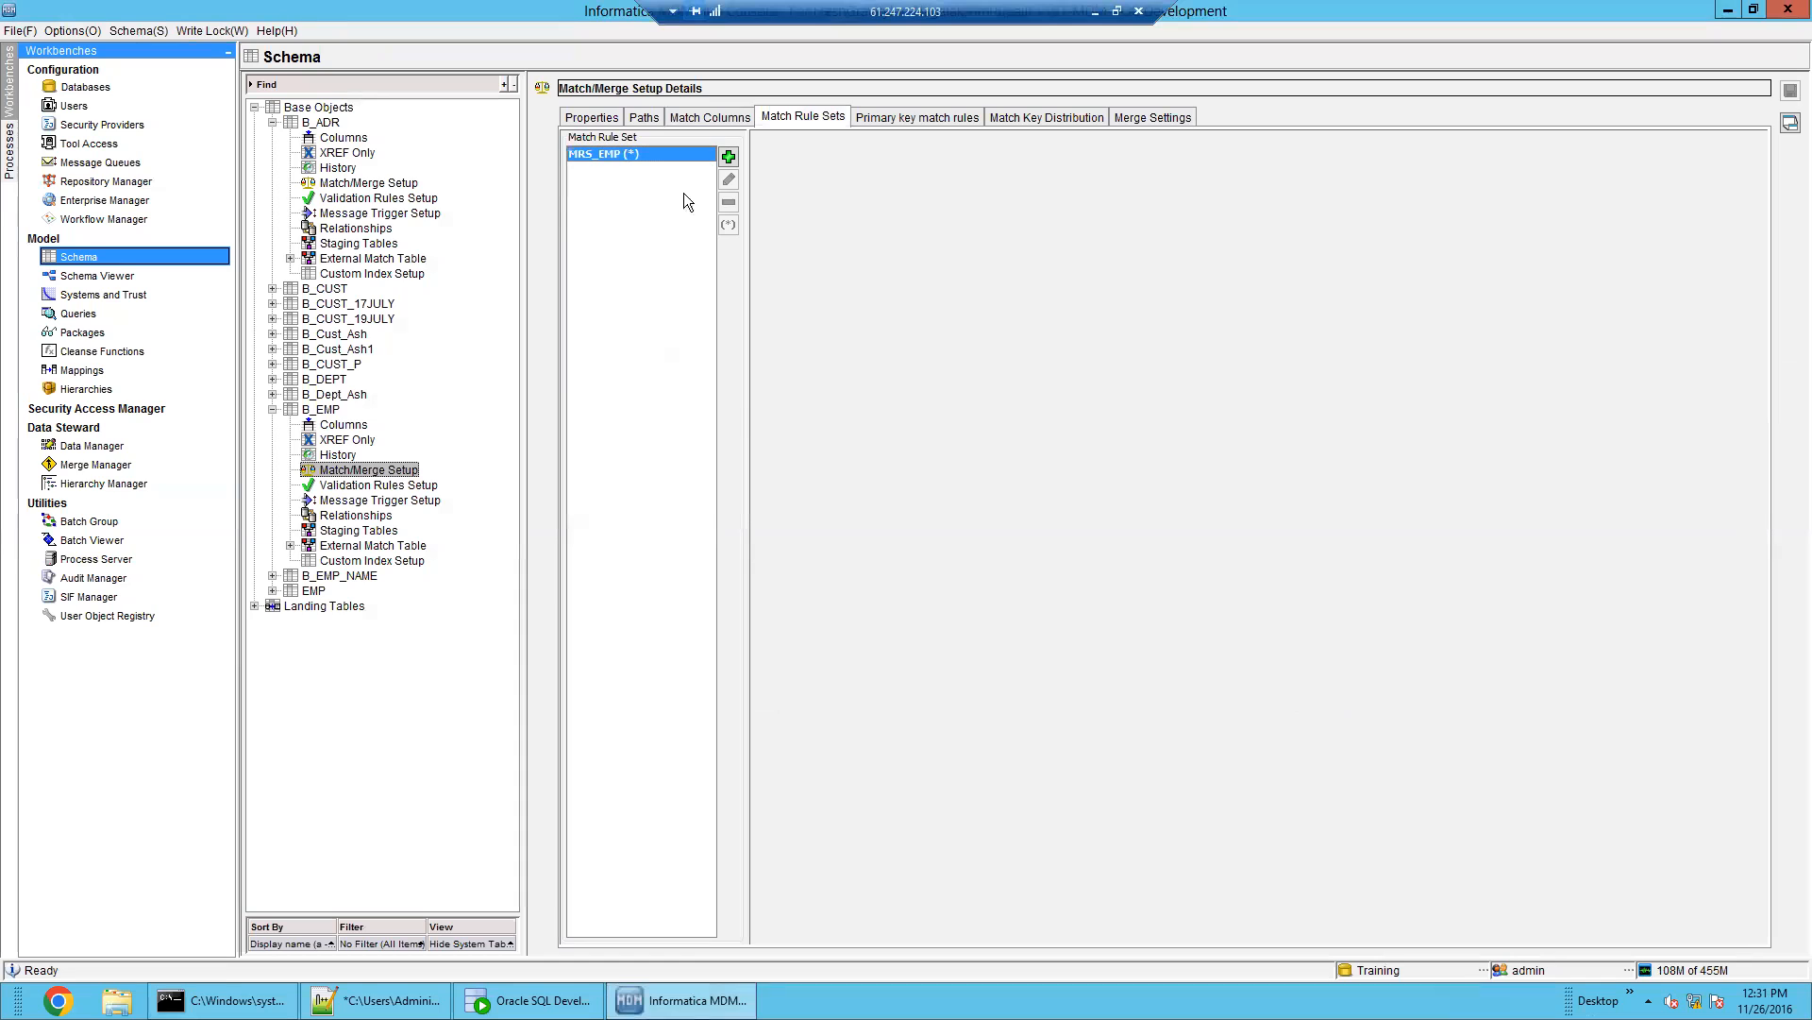
click(1005, 438)
drag(1148, 922, 952, 765)
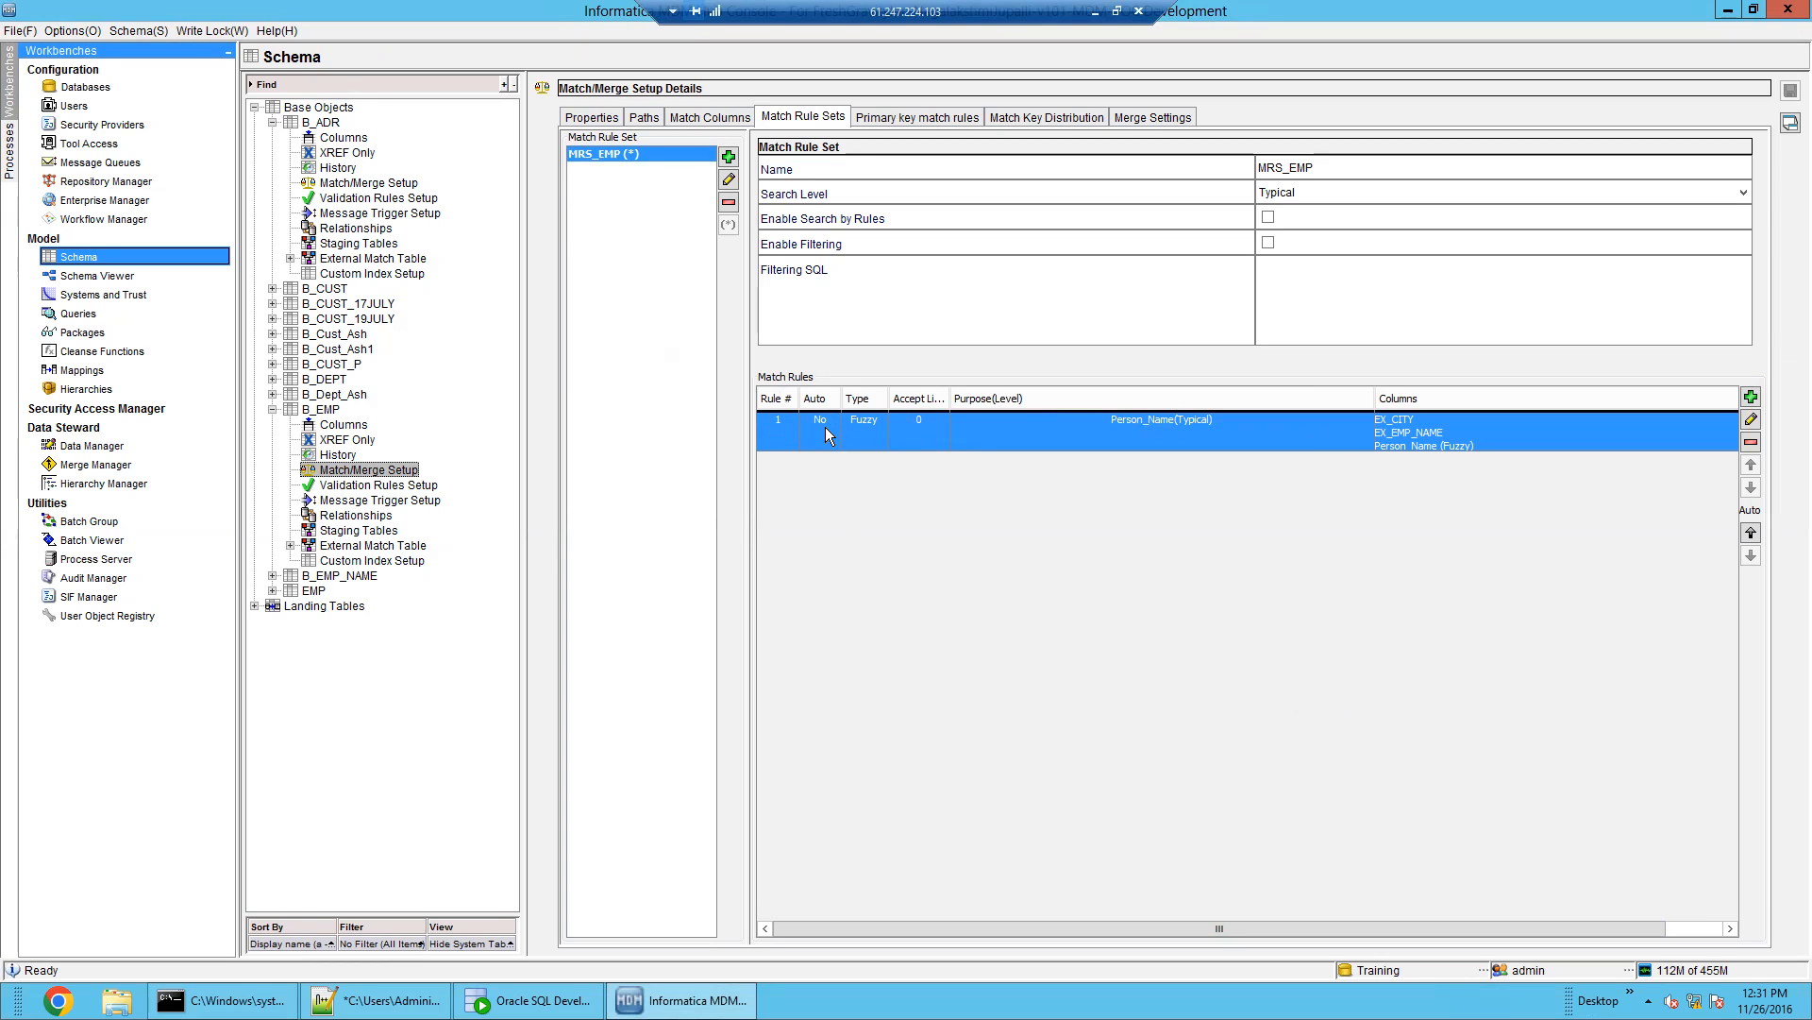
click(95, 464)
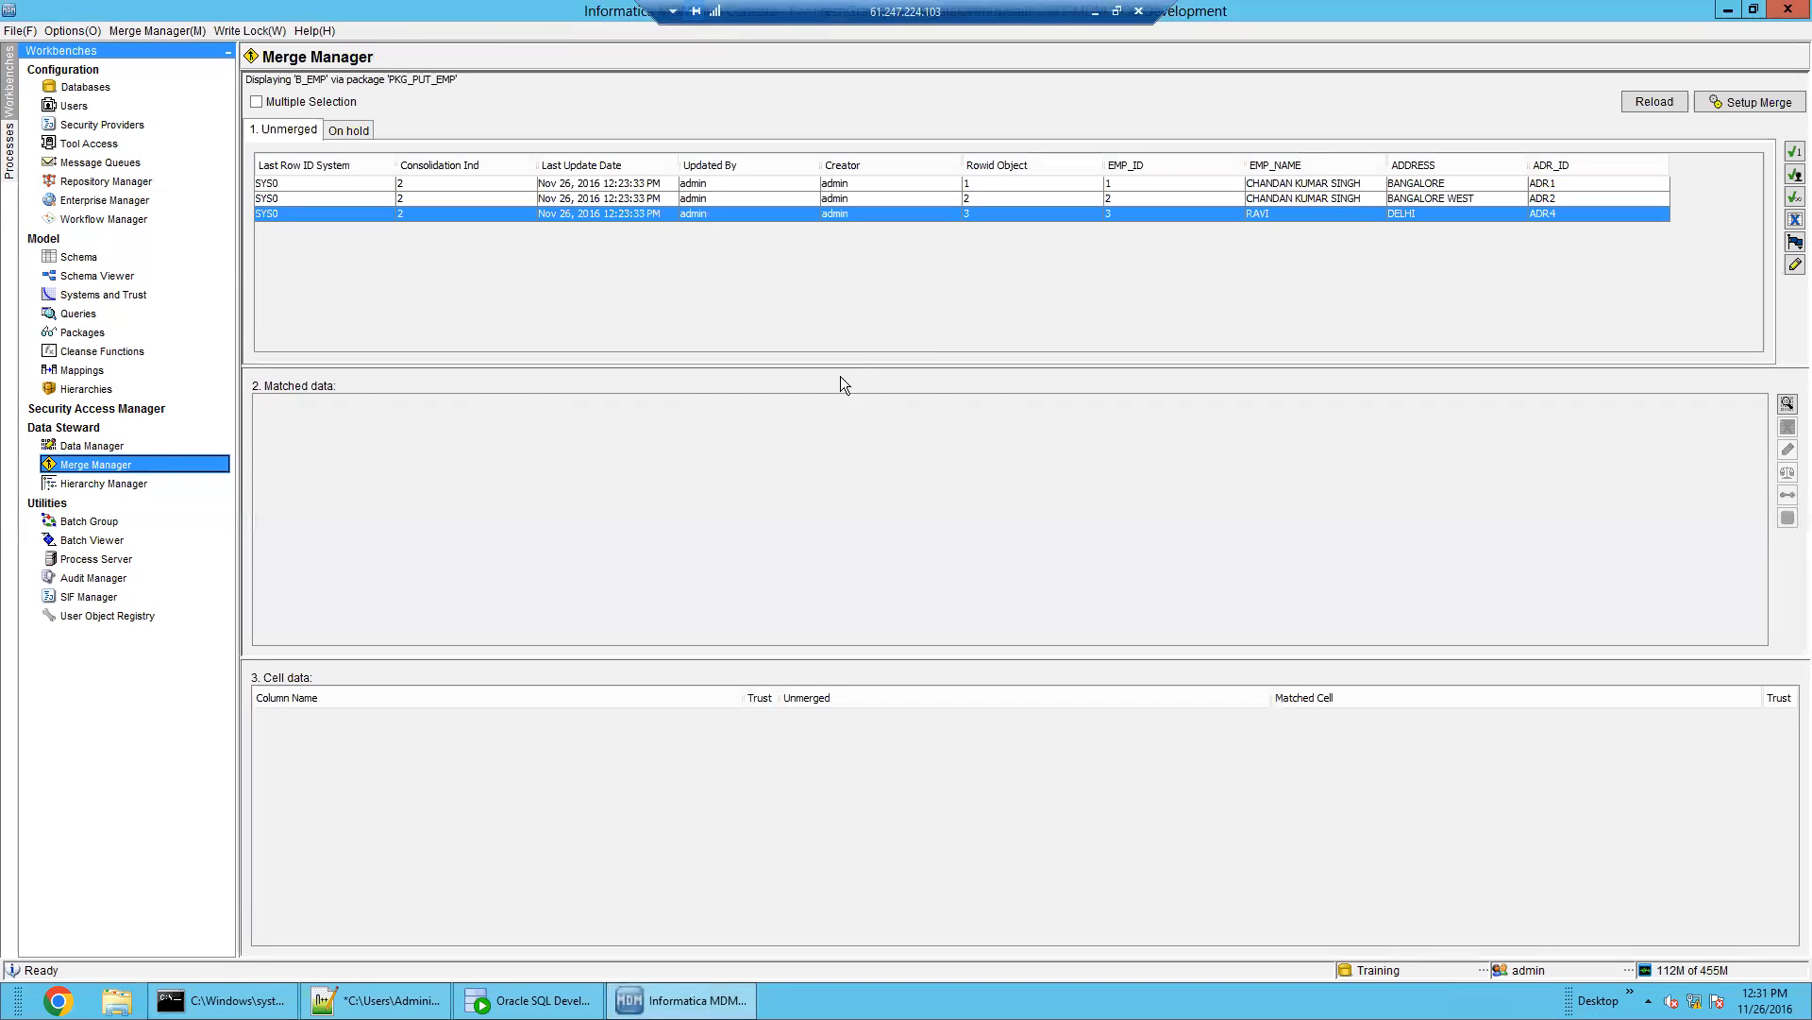
click(1654, 102)
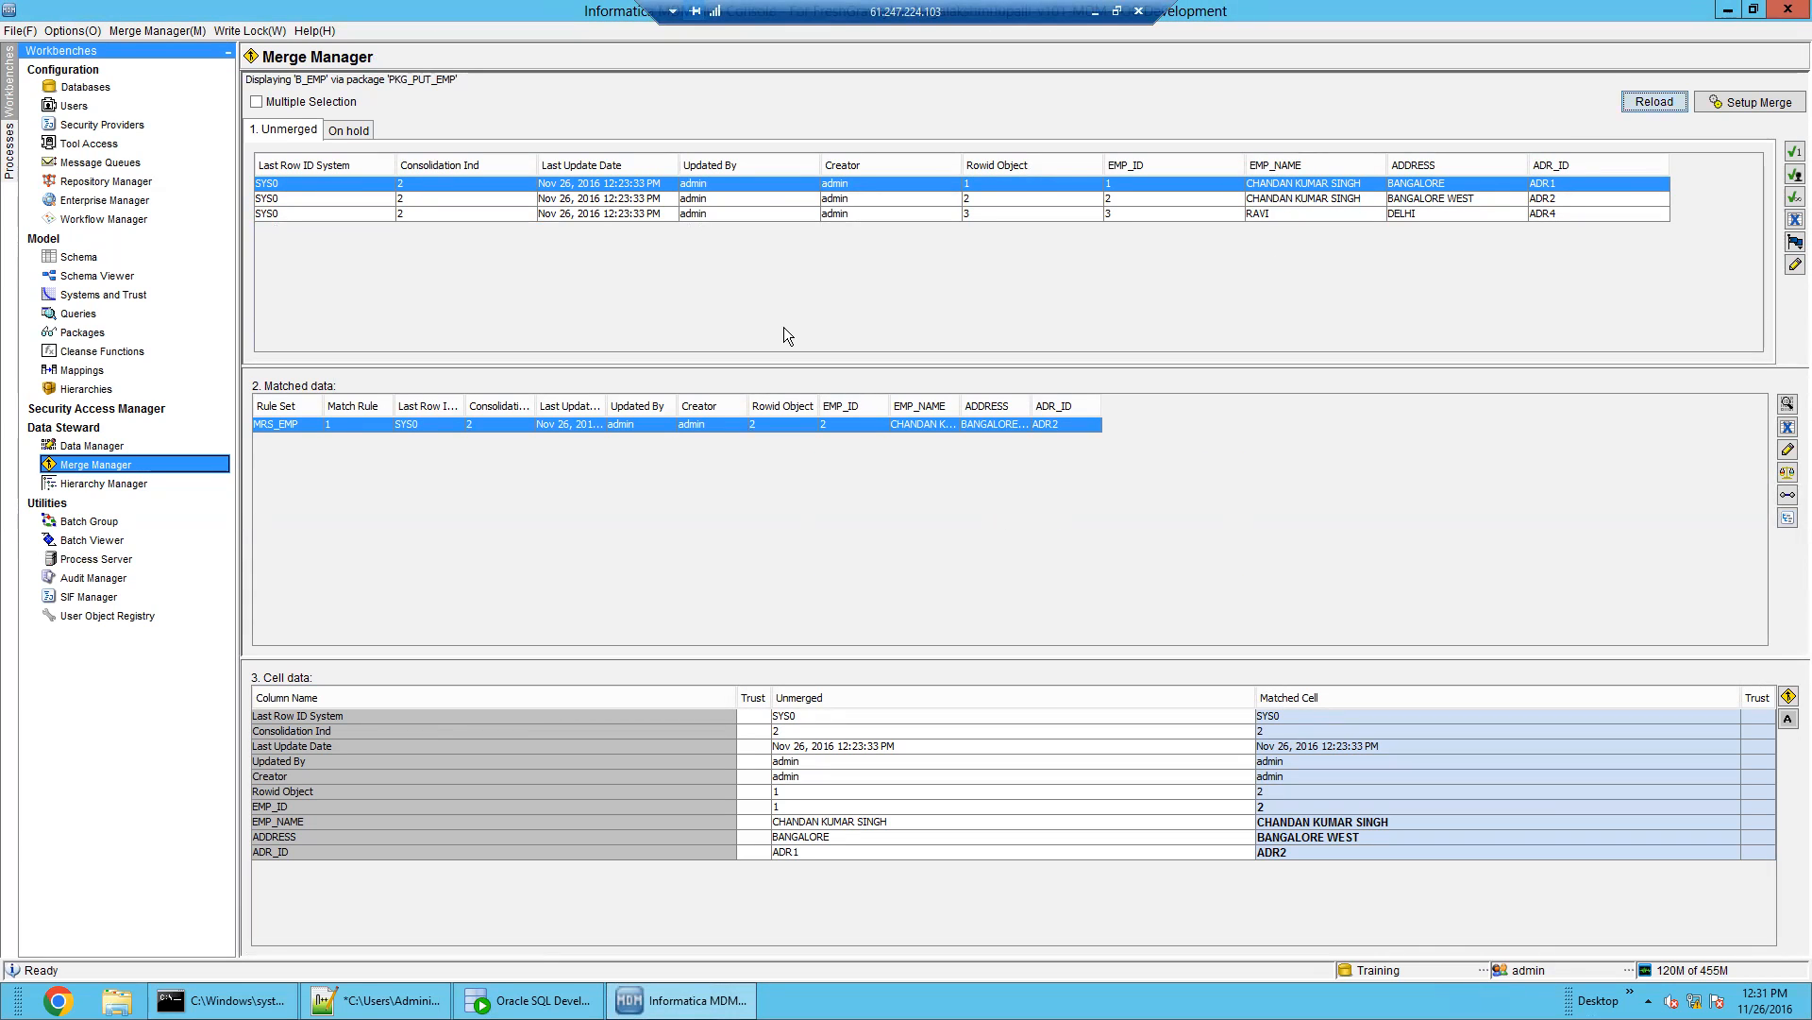
click(998, 182)
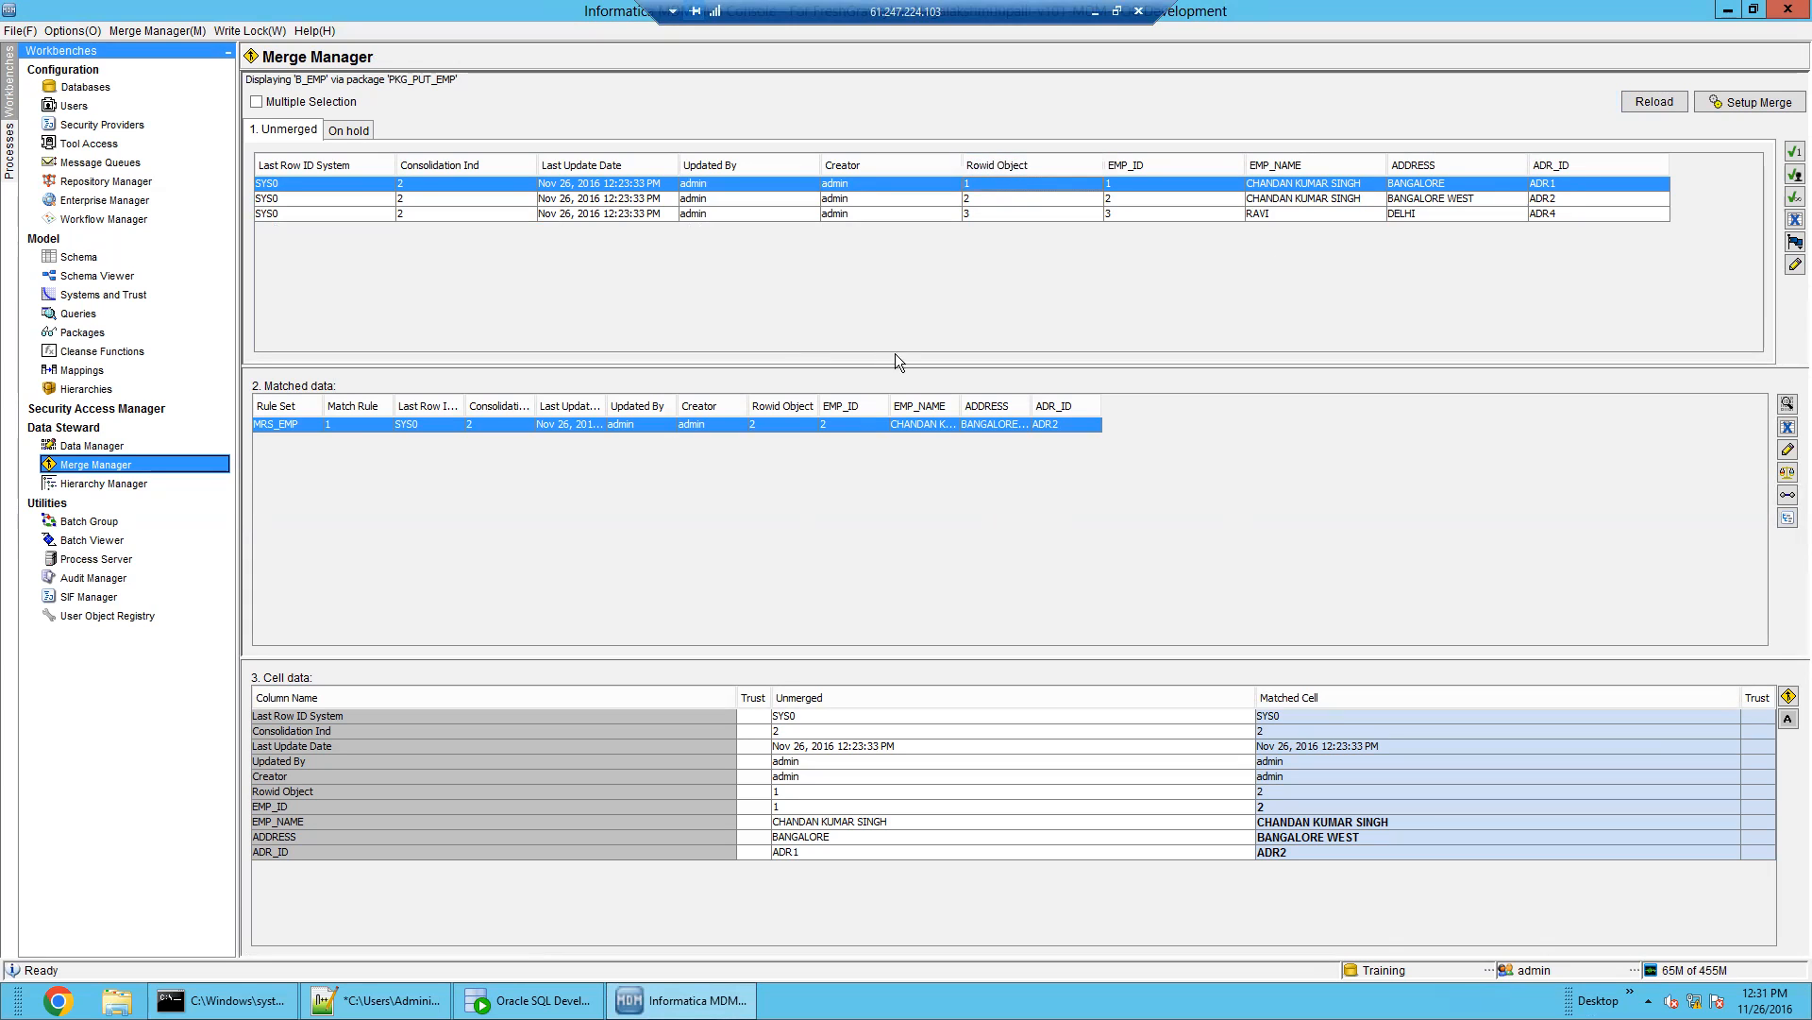
drag(818, 407, 899, 408)
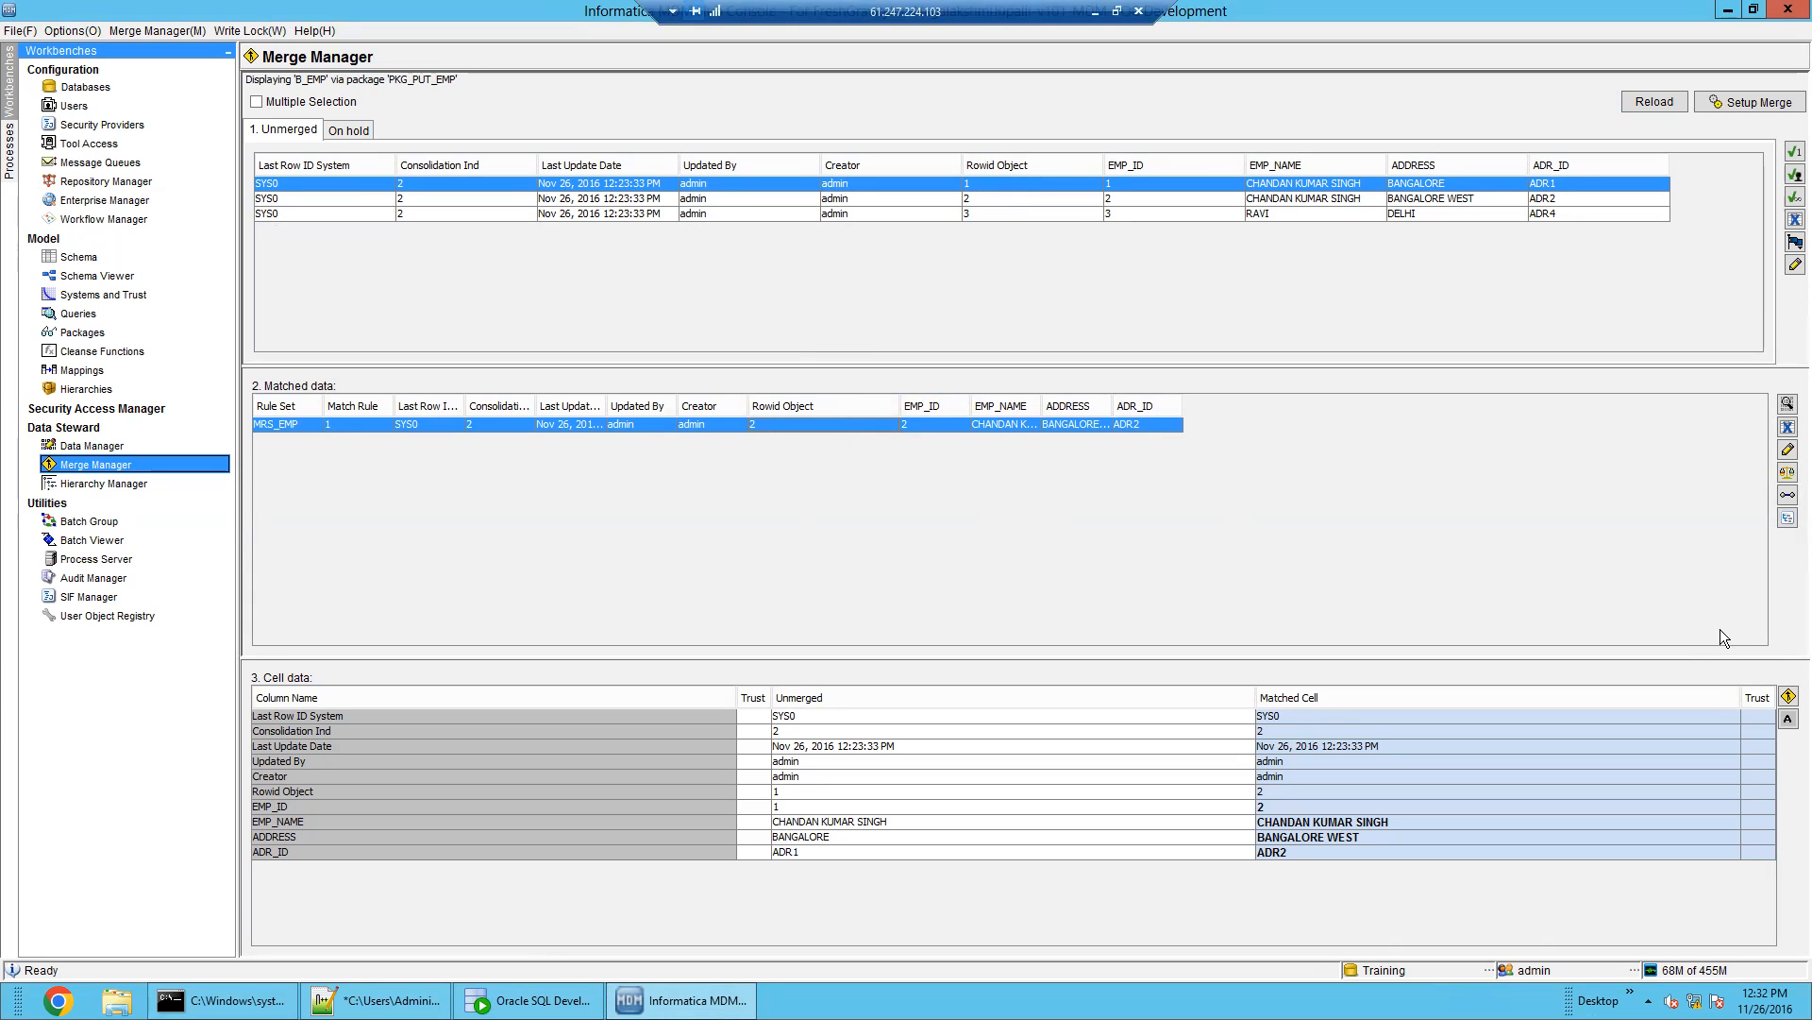
click(1789, 699)
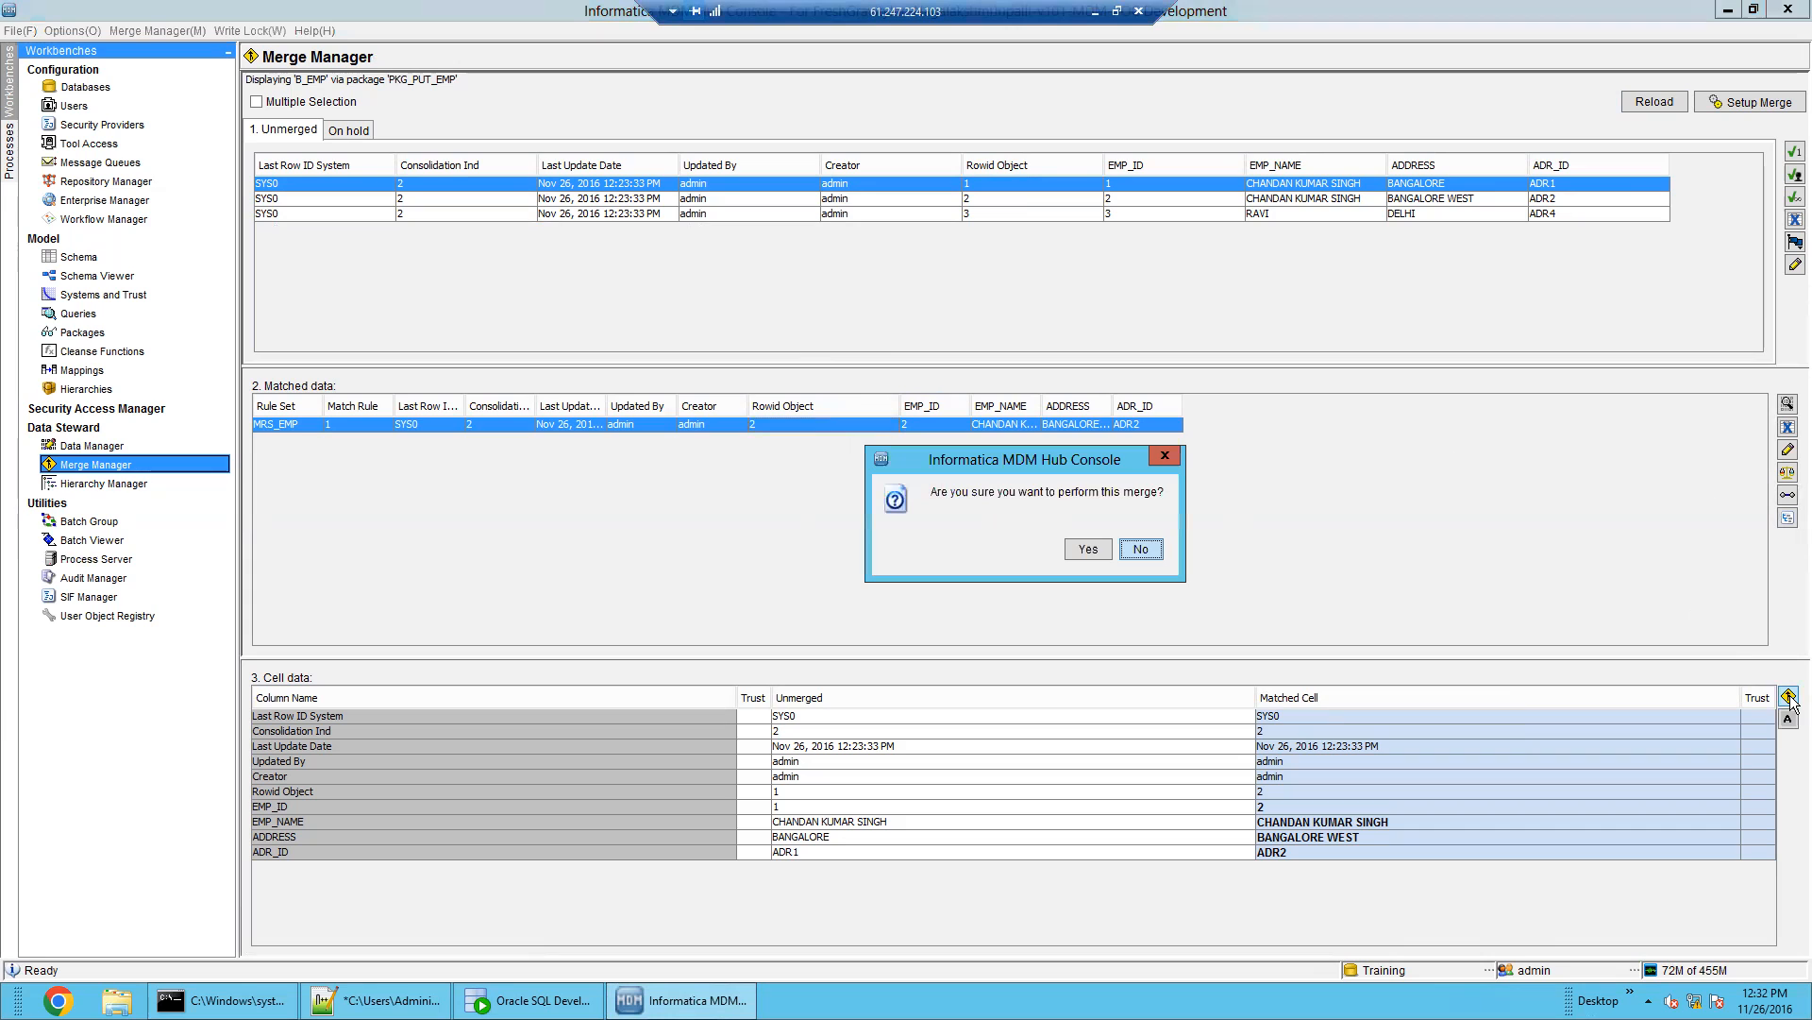
click(1084, 549)
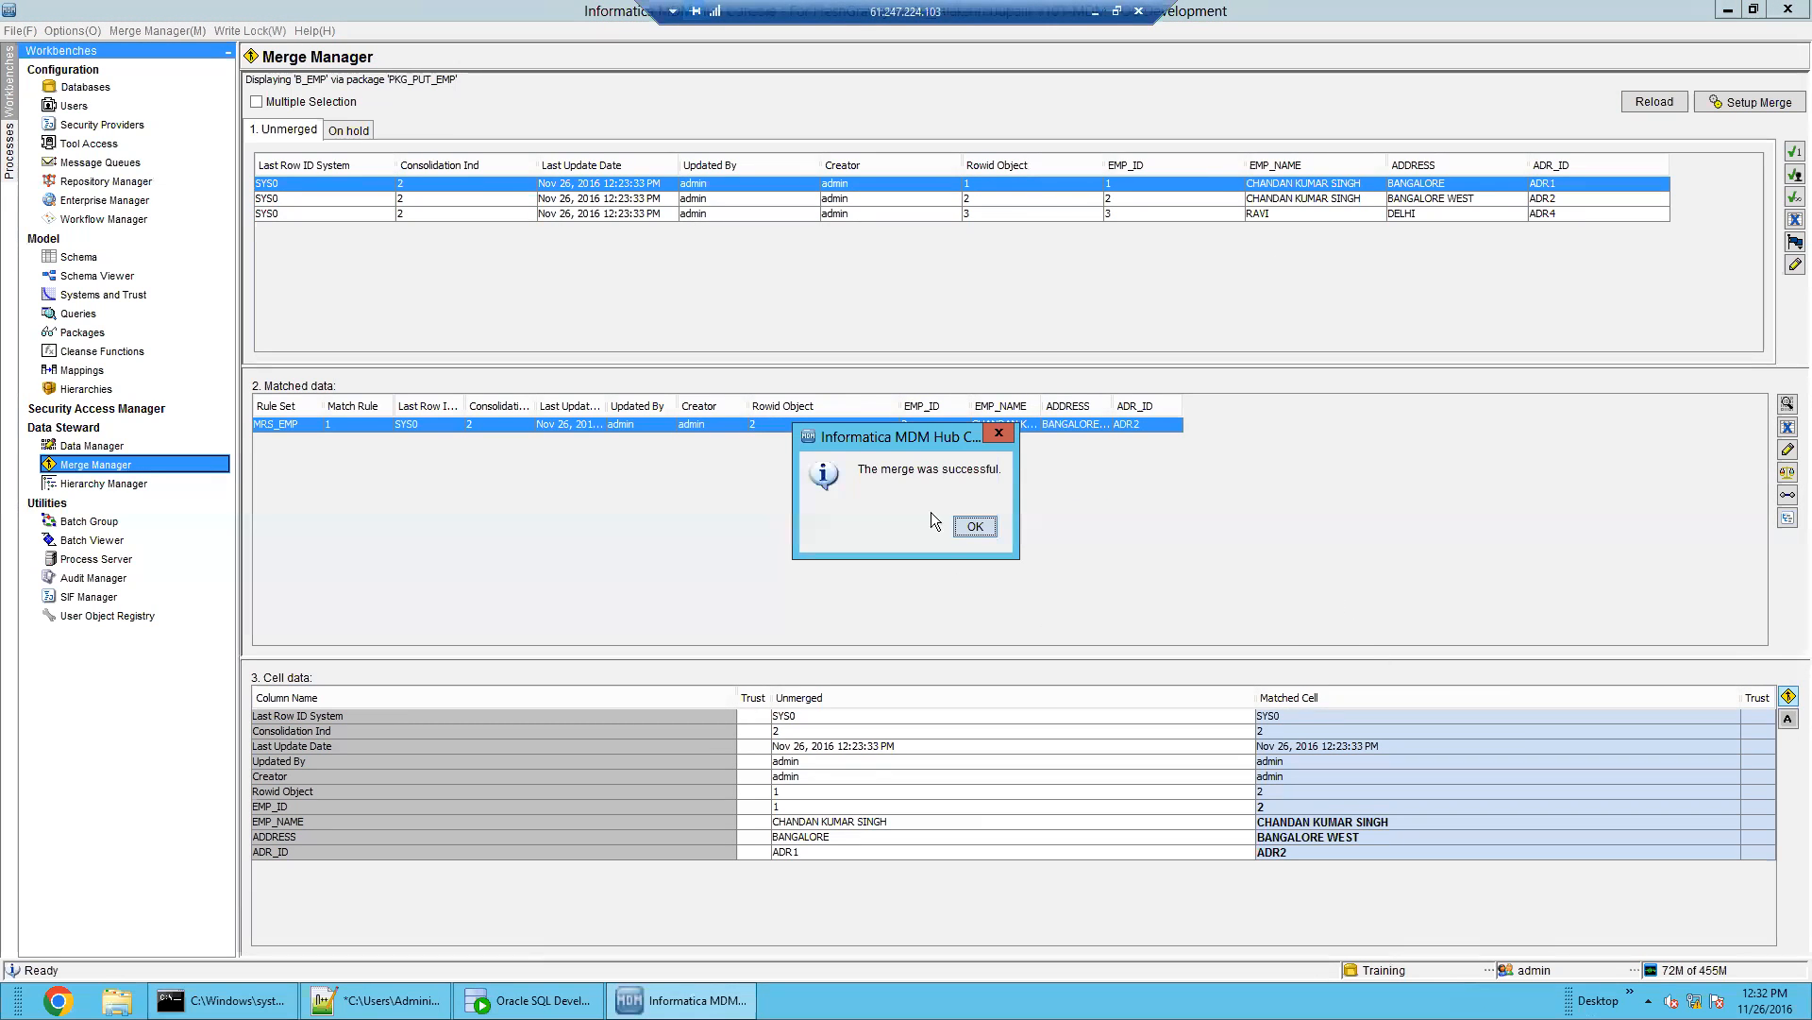
click(976, 532)
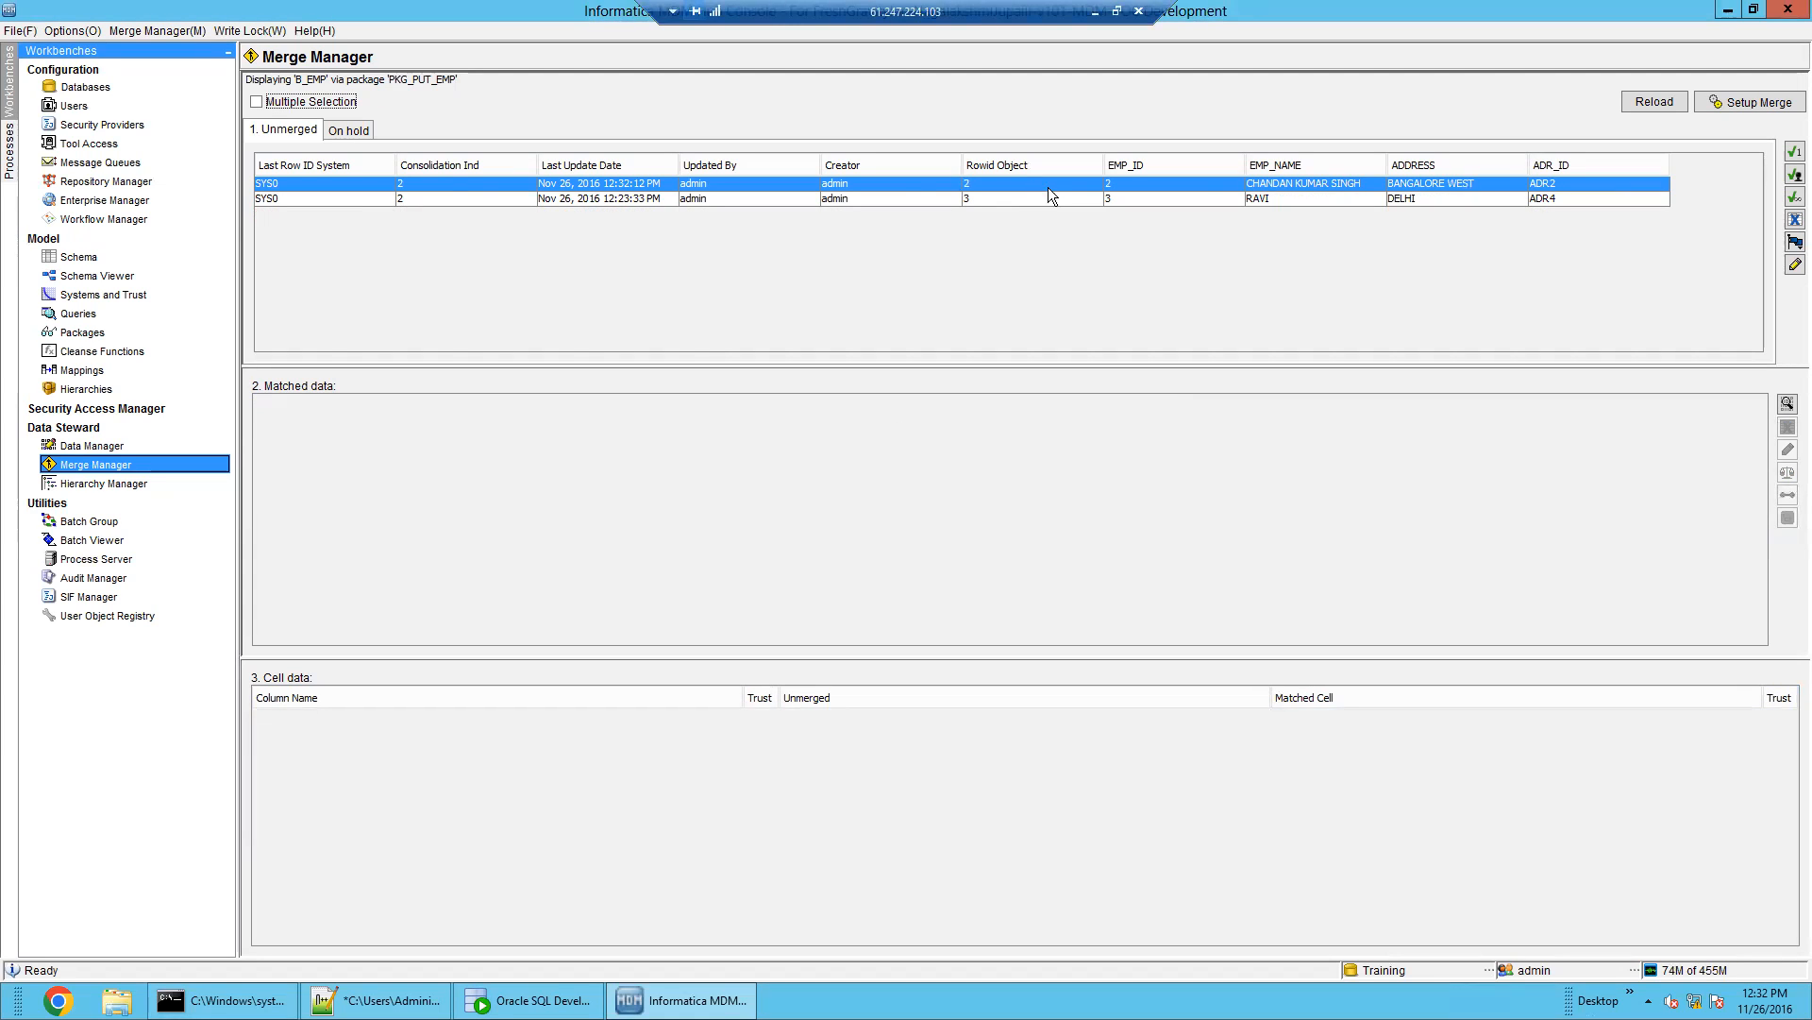
click(1001, 197)
click(1002, 182)
click(1004, 198)
click(1006, 189)
click(1007, 200)
click(1006, 187)
click(1008, 198)
click(1012, 185)
click(1014, 197)
In SQL Developer, refresh the C_B_EMP_MTCH table to confirm it is now empty
click(529, 1000)
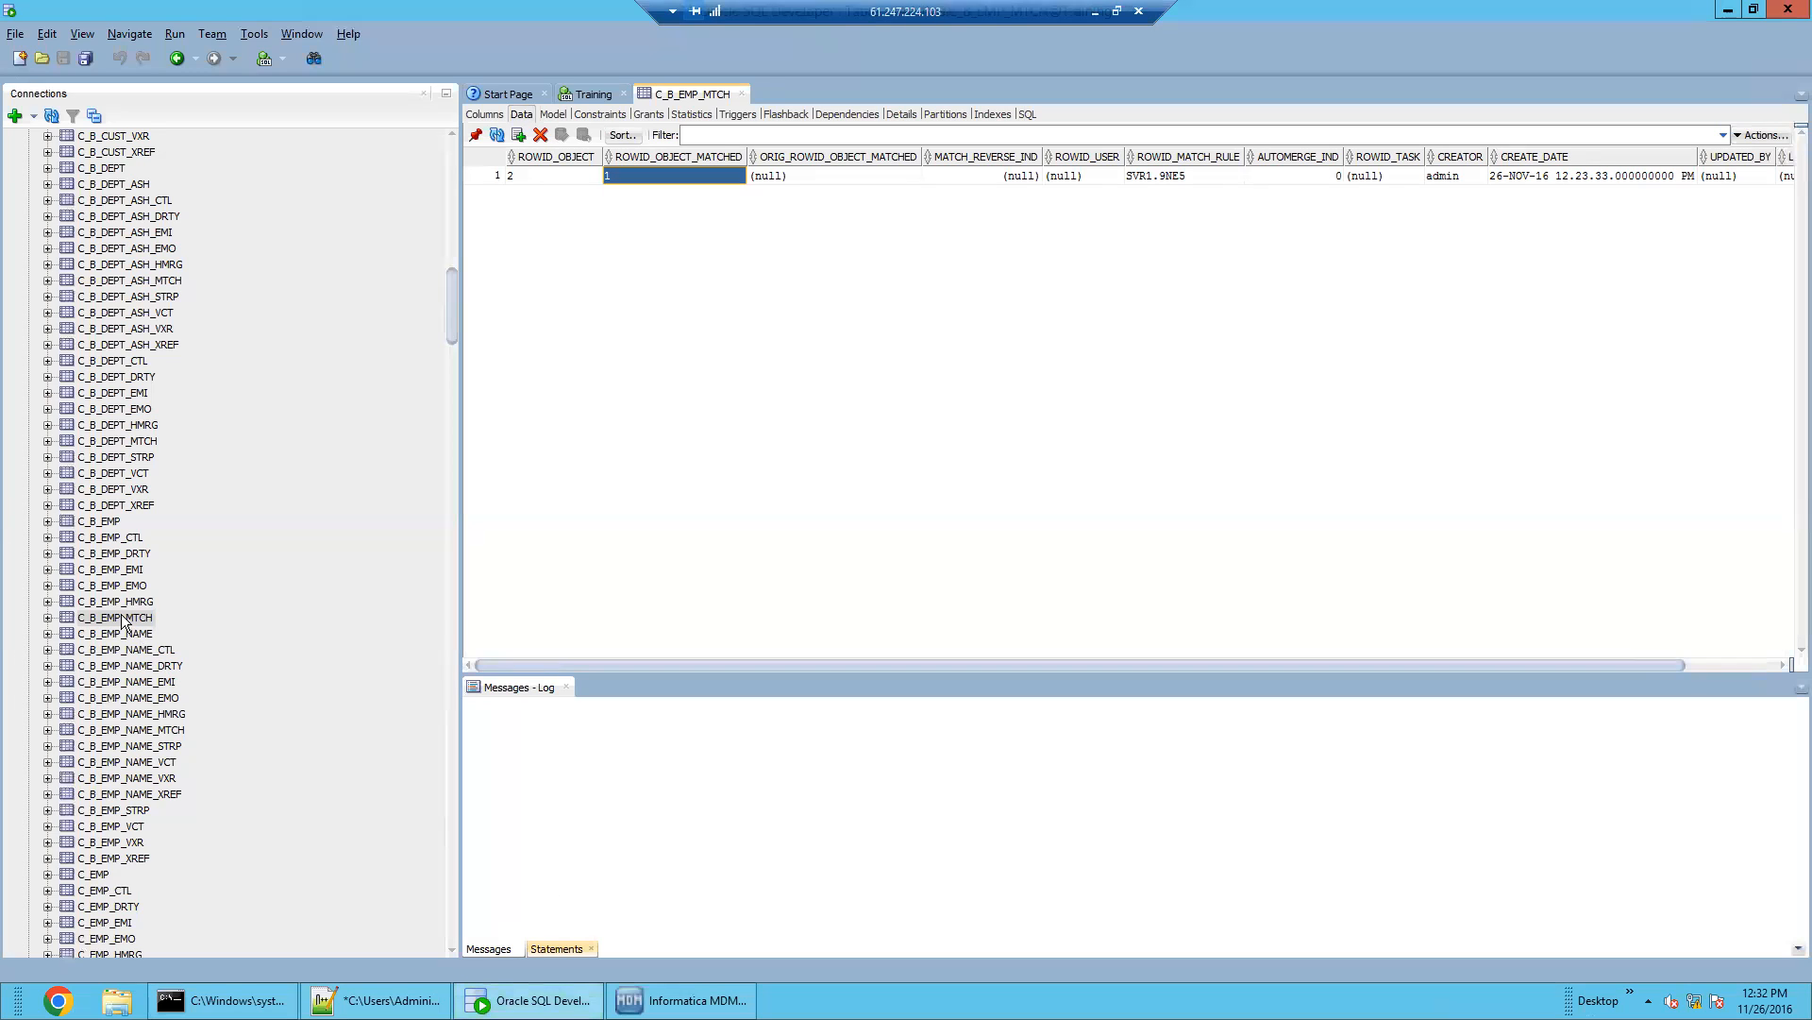
click(123, 619)
click(496, 134)
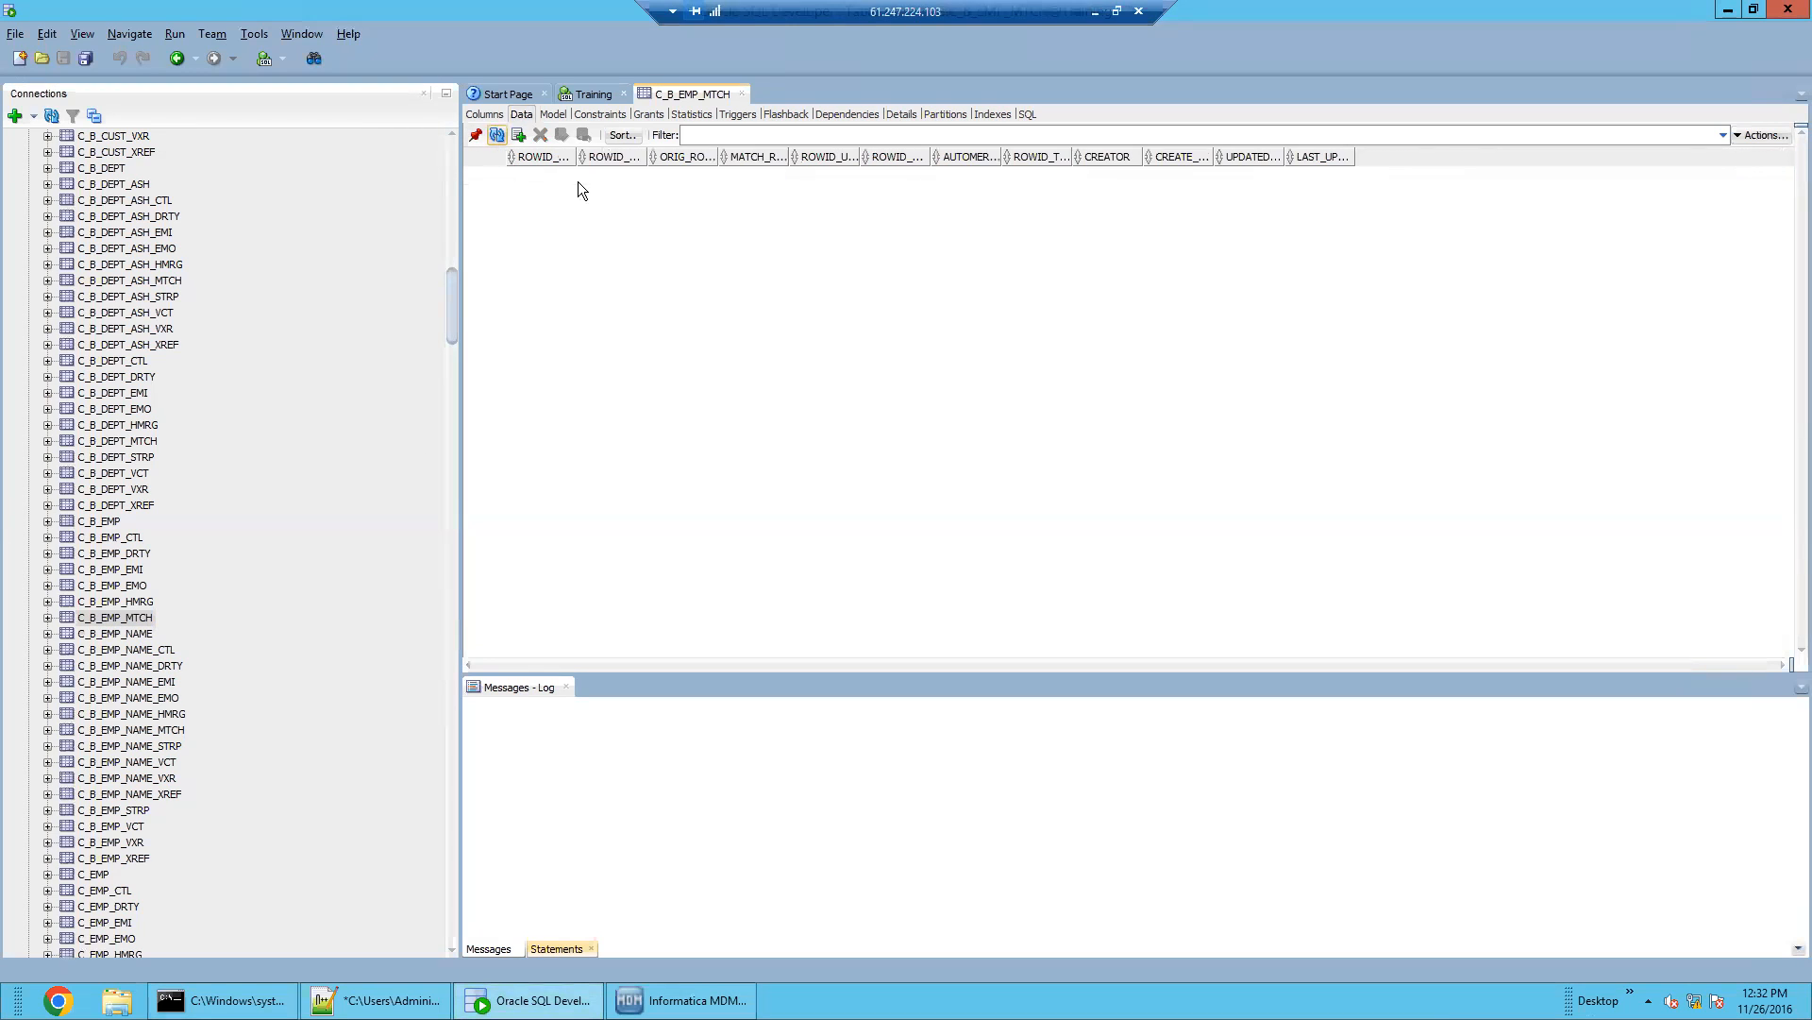
Verify C_B_EMP_HMRG logs source rowid 1 merged into target rowid 2, then return to MDM Hub
click(130, 601)
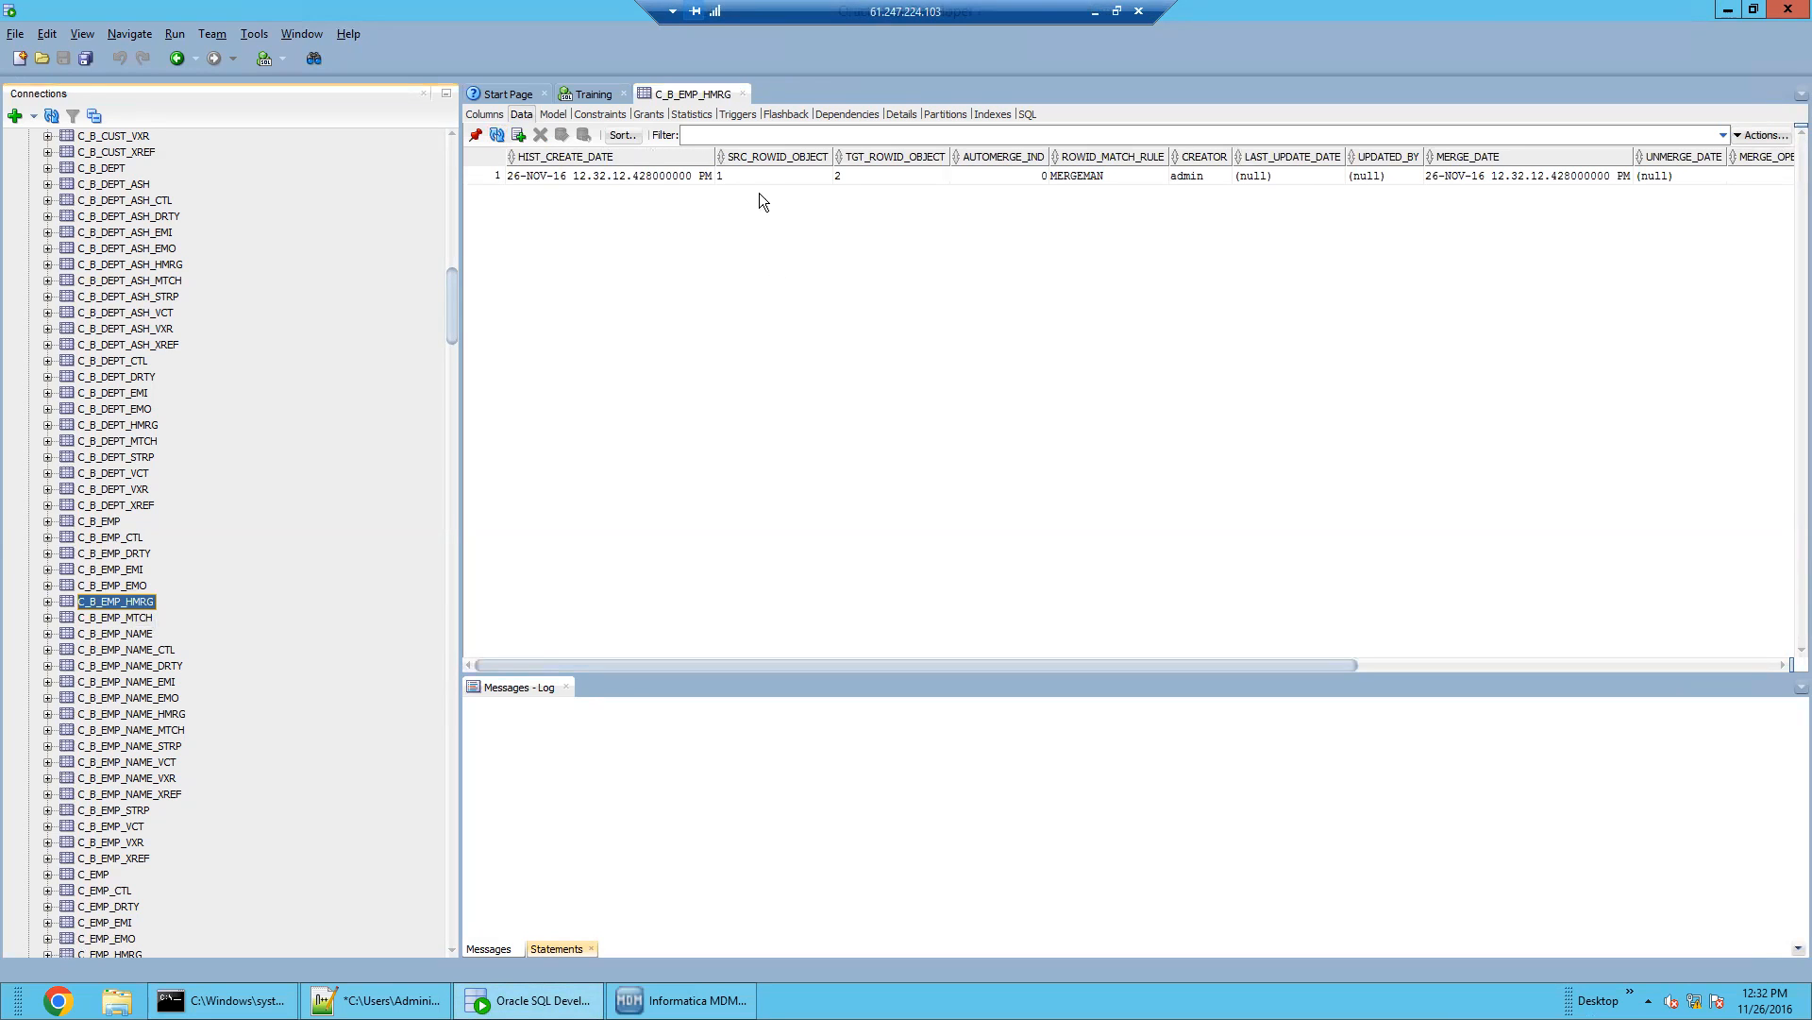
click(765, 177)
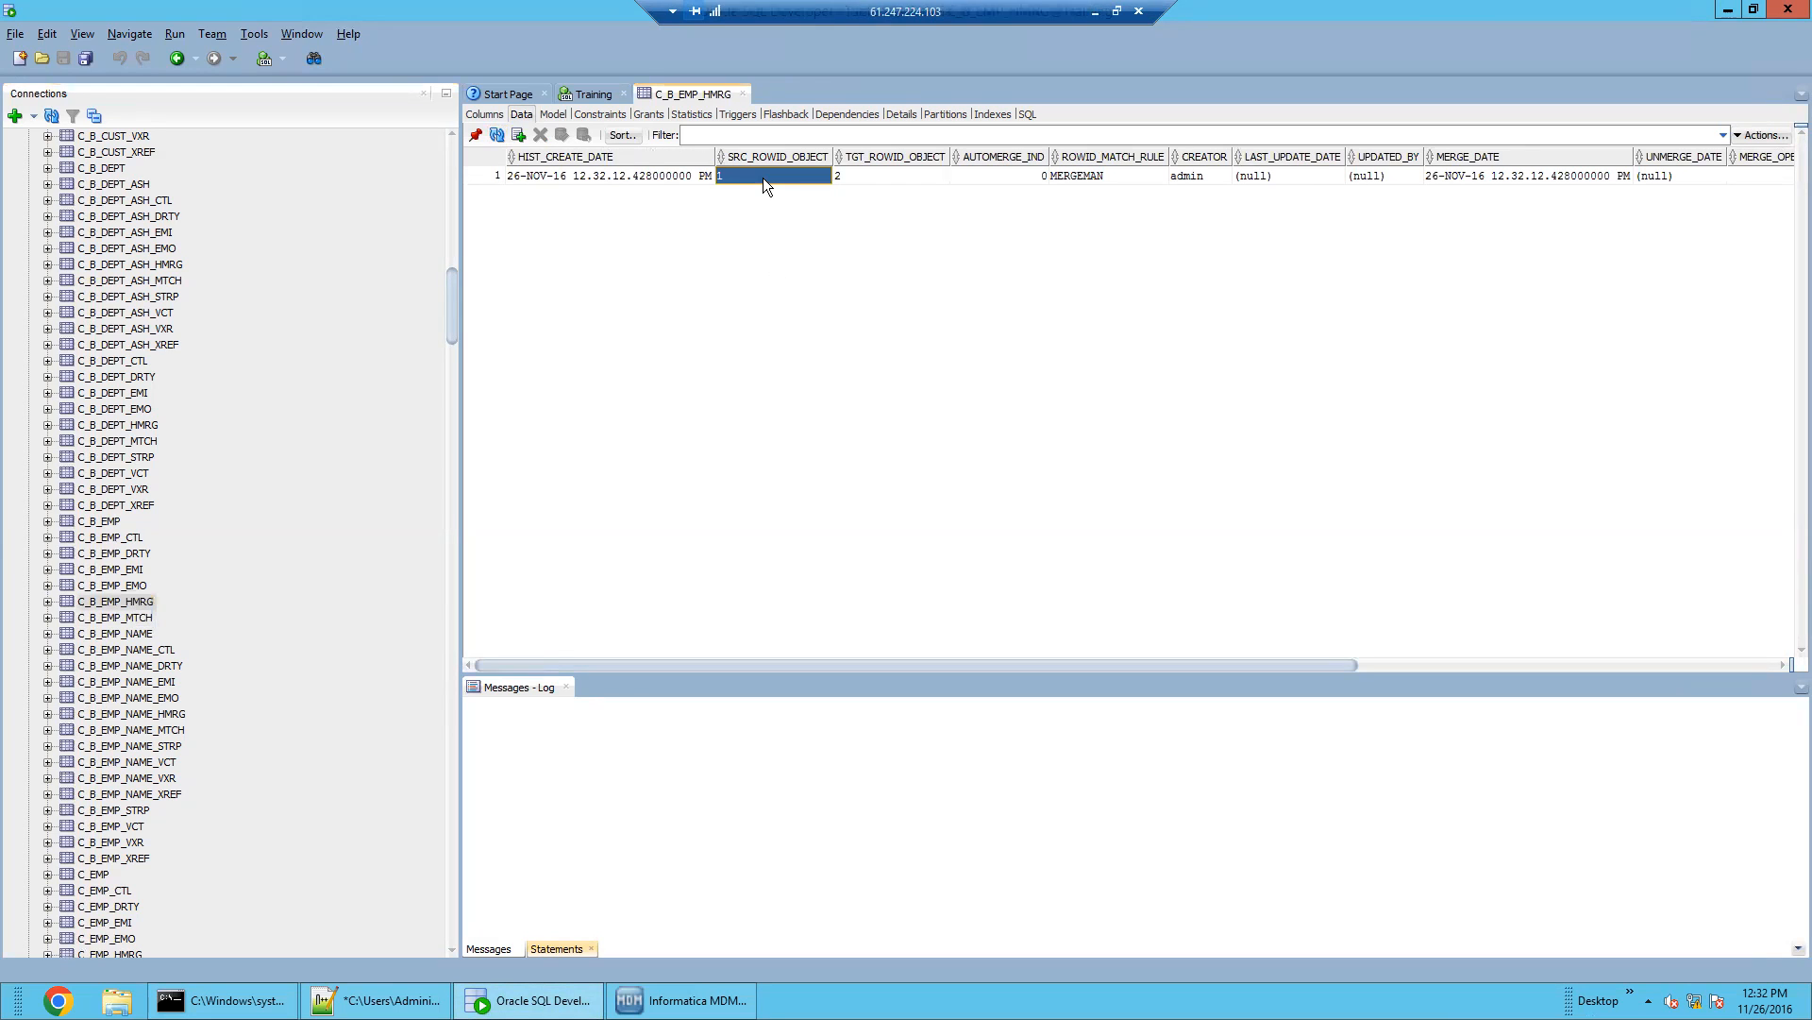
click(874, 176)
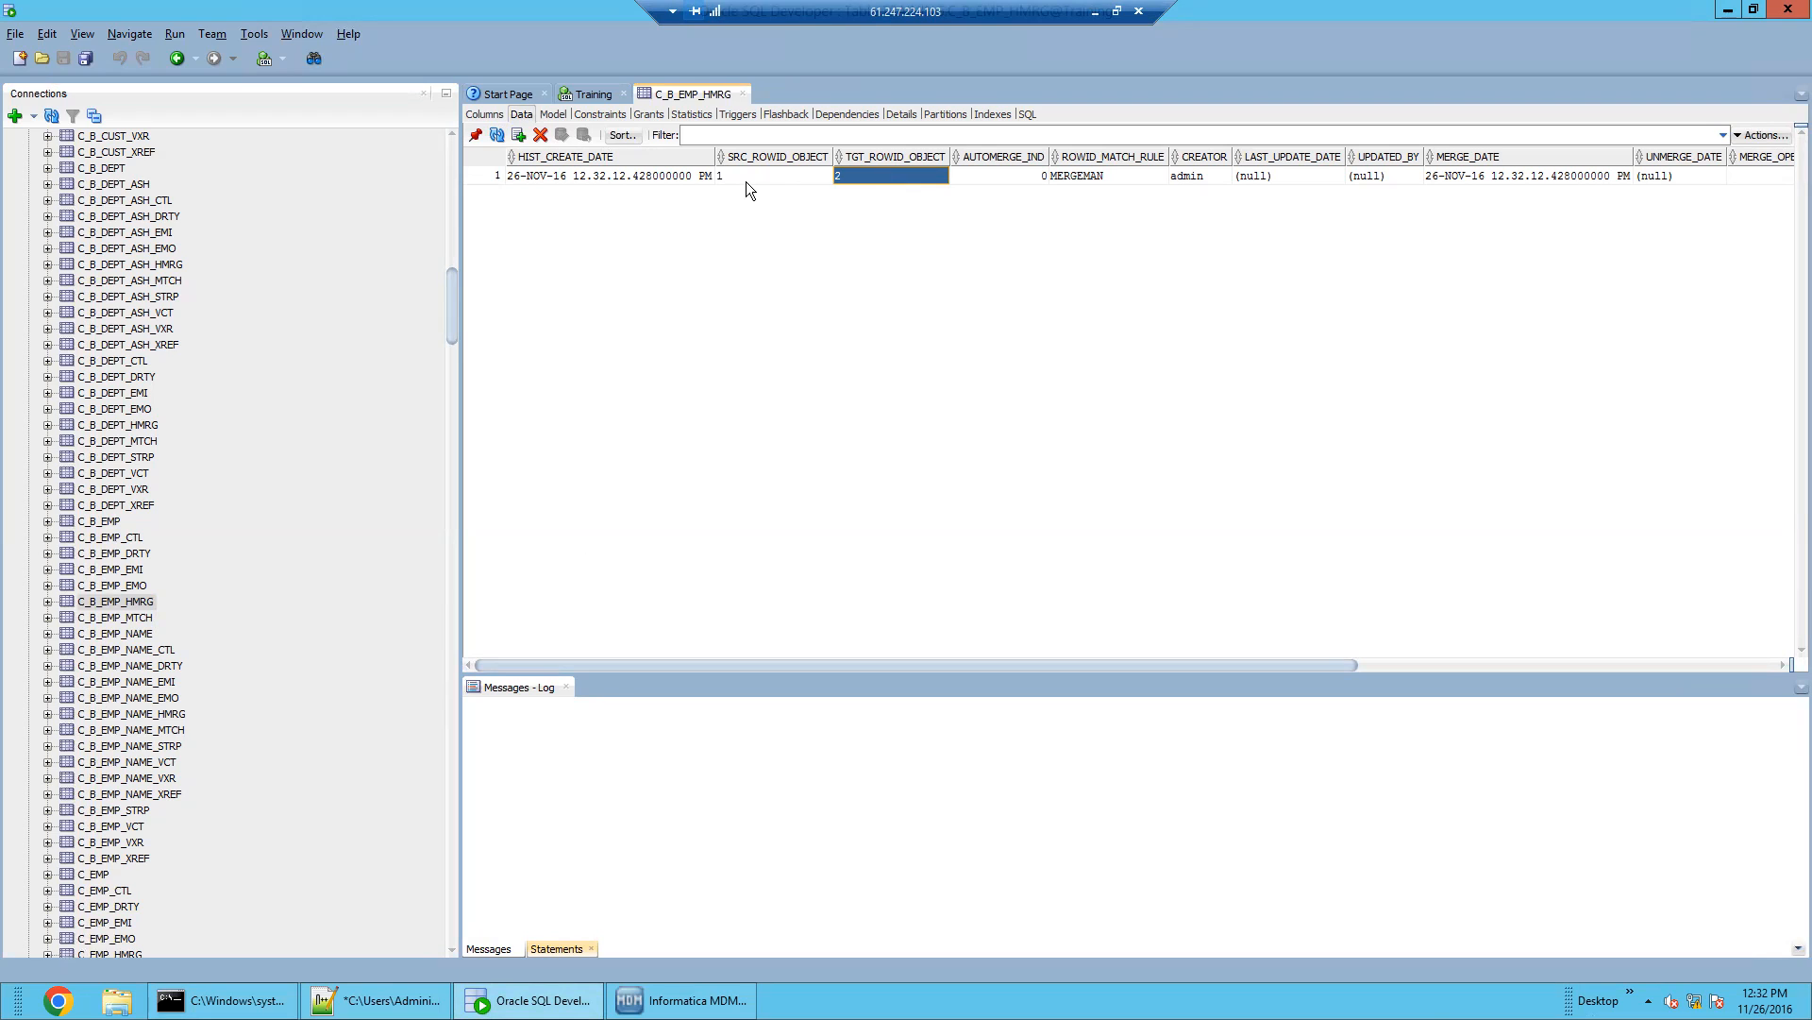
click(746, 181)
click(878, 178)
click(761, 181)
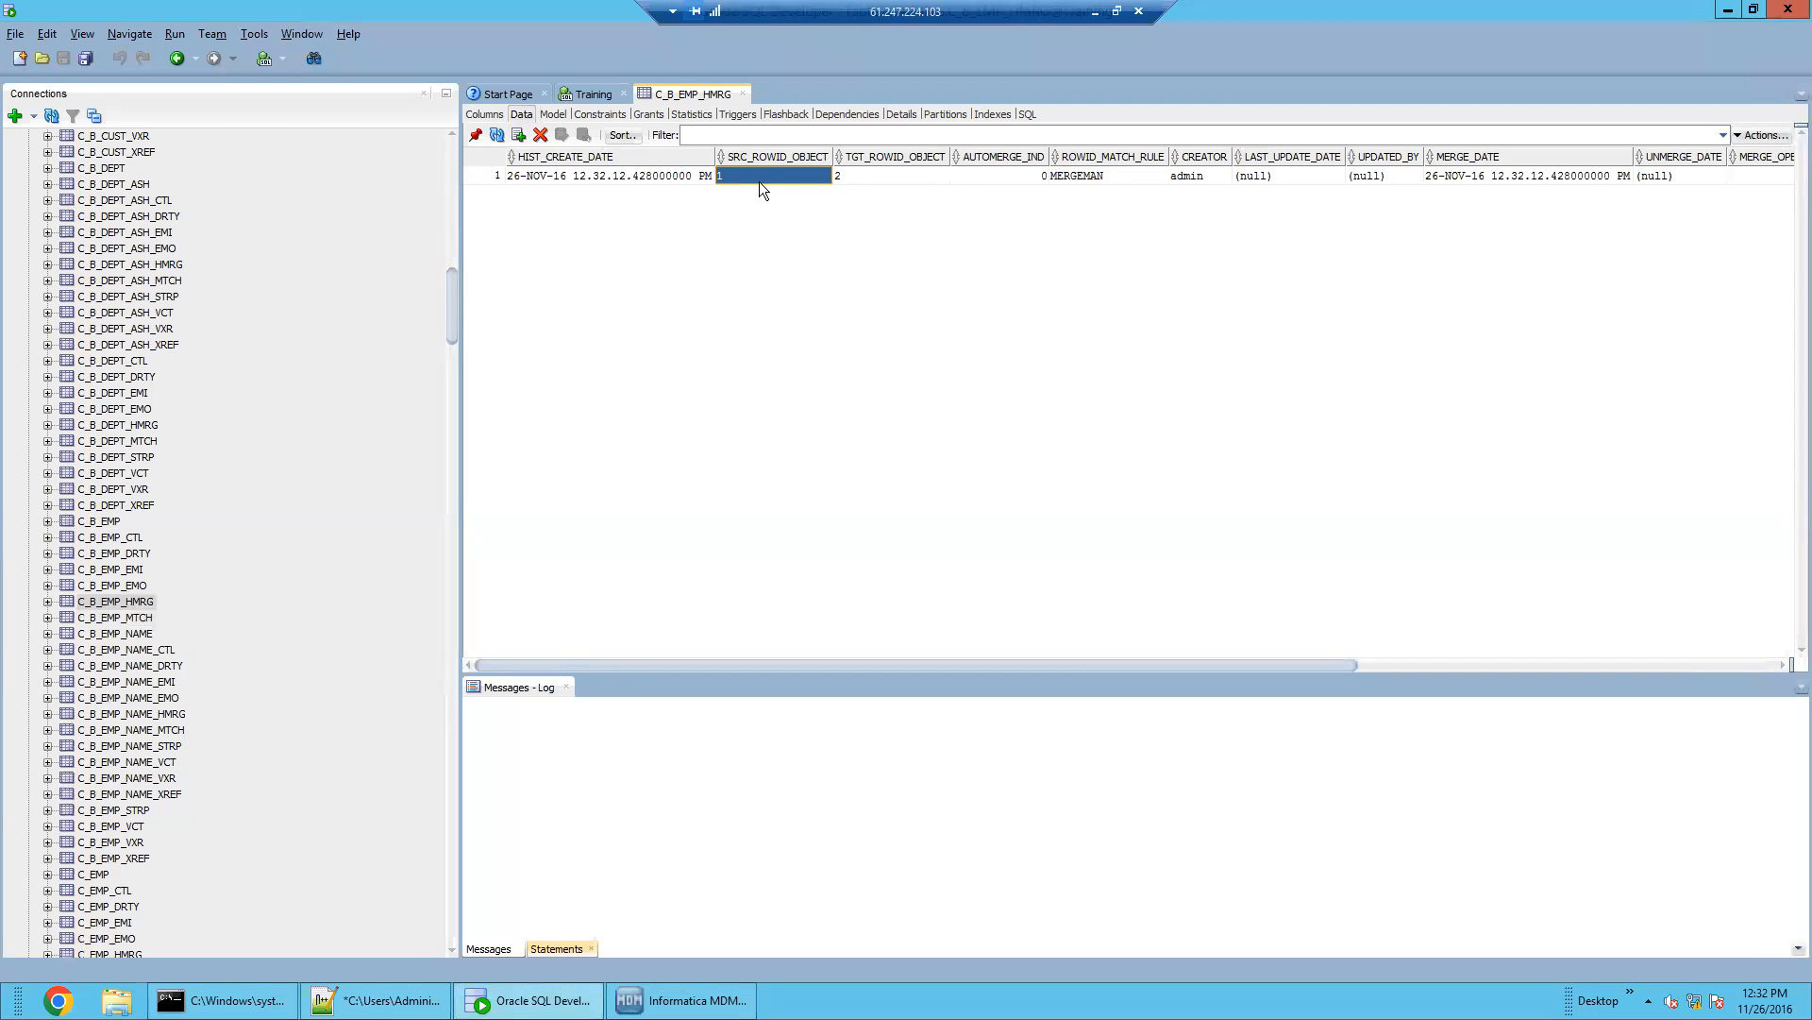
click(876, 178)
click(680, 999)
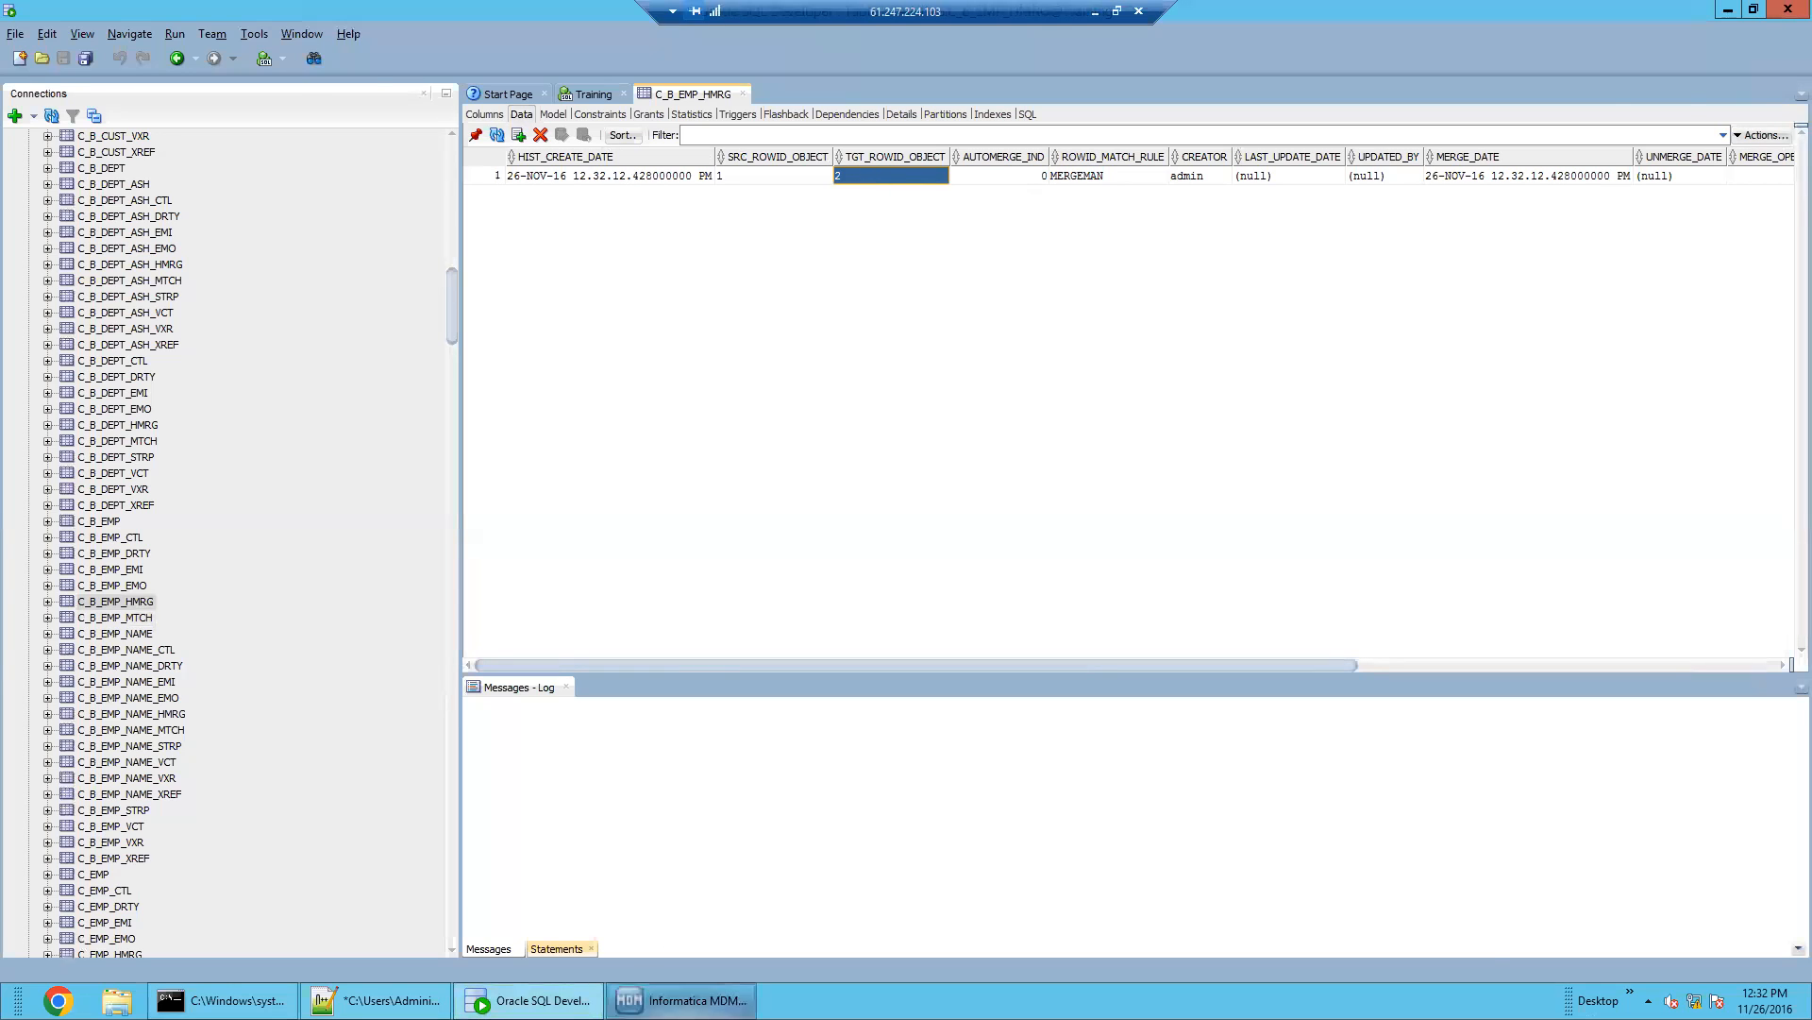
click(485, 188)
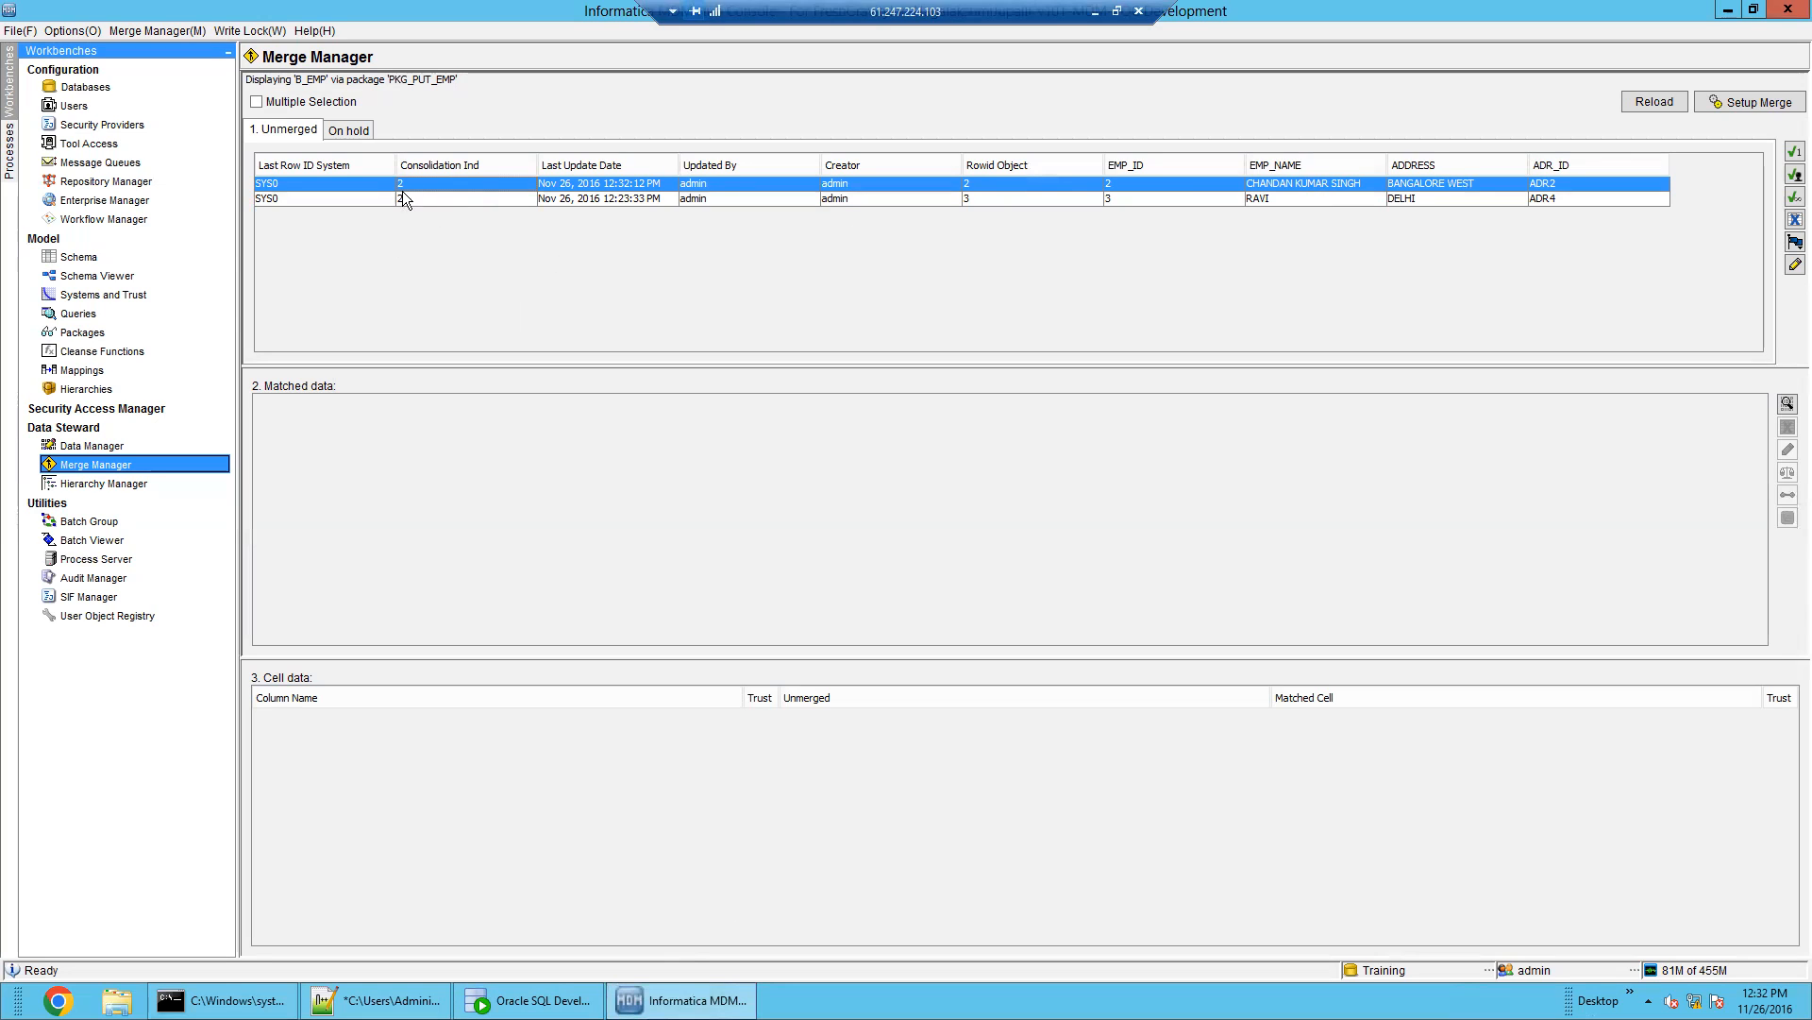
Open Data Manager on base object B_EMP with put package PKG_PUT_EMP and list its records
click(121, 446)
click(1017, 395)
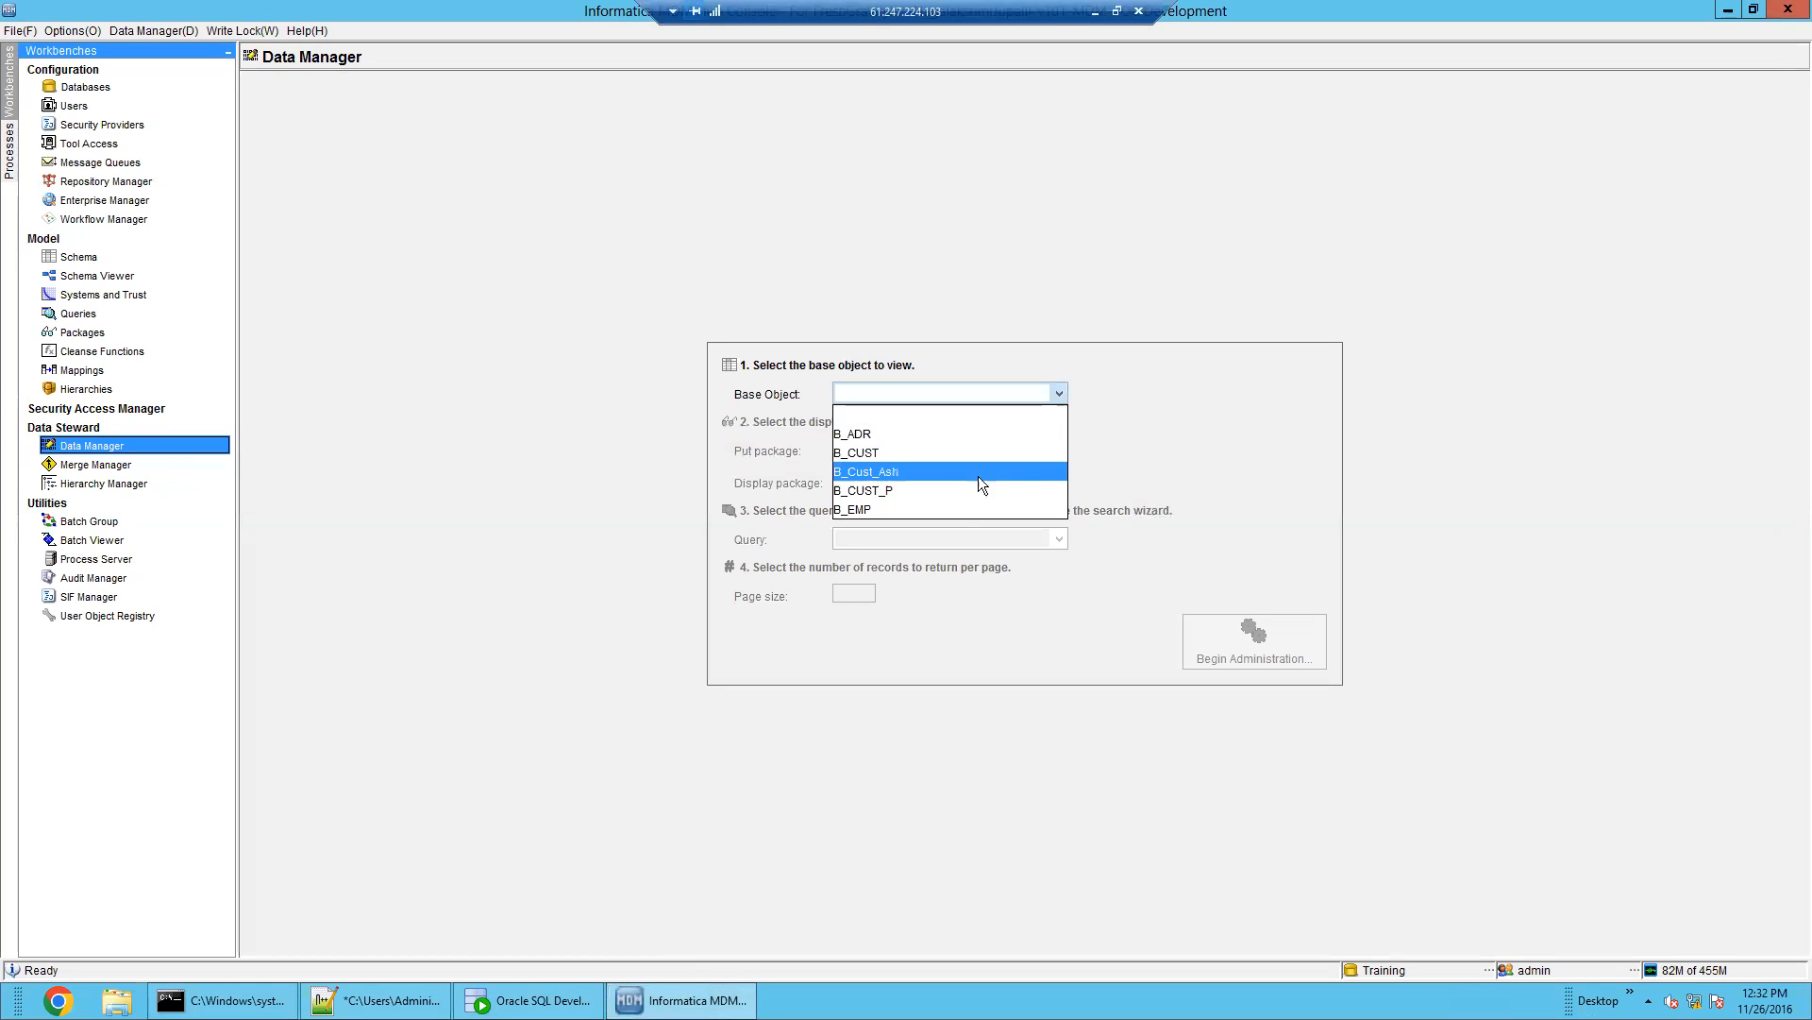
click(963, 509)
click(1013, 449)
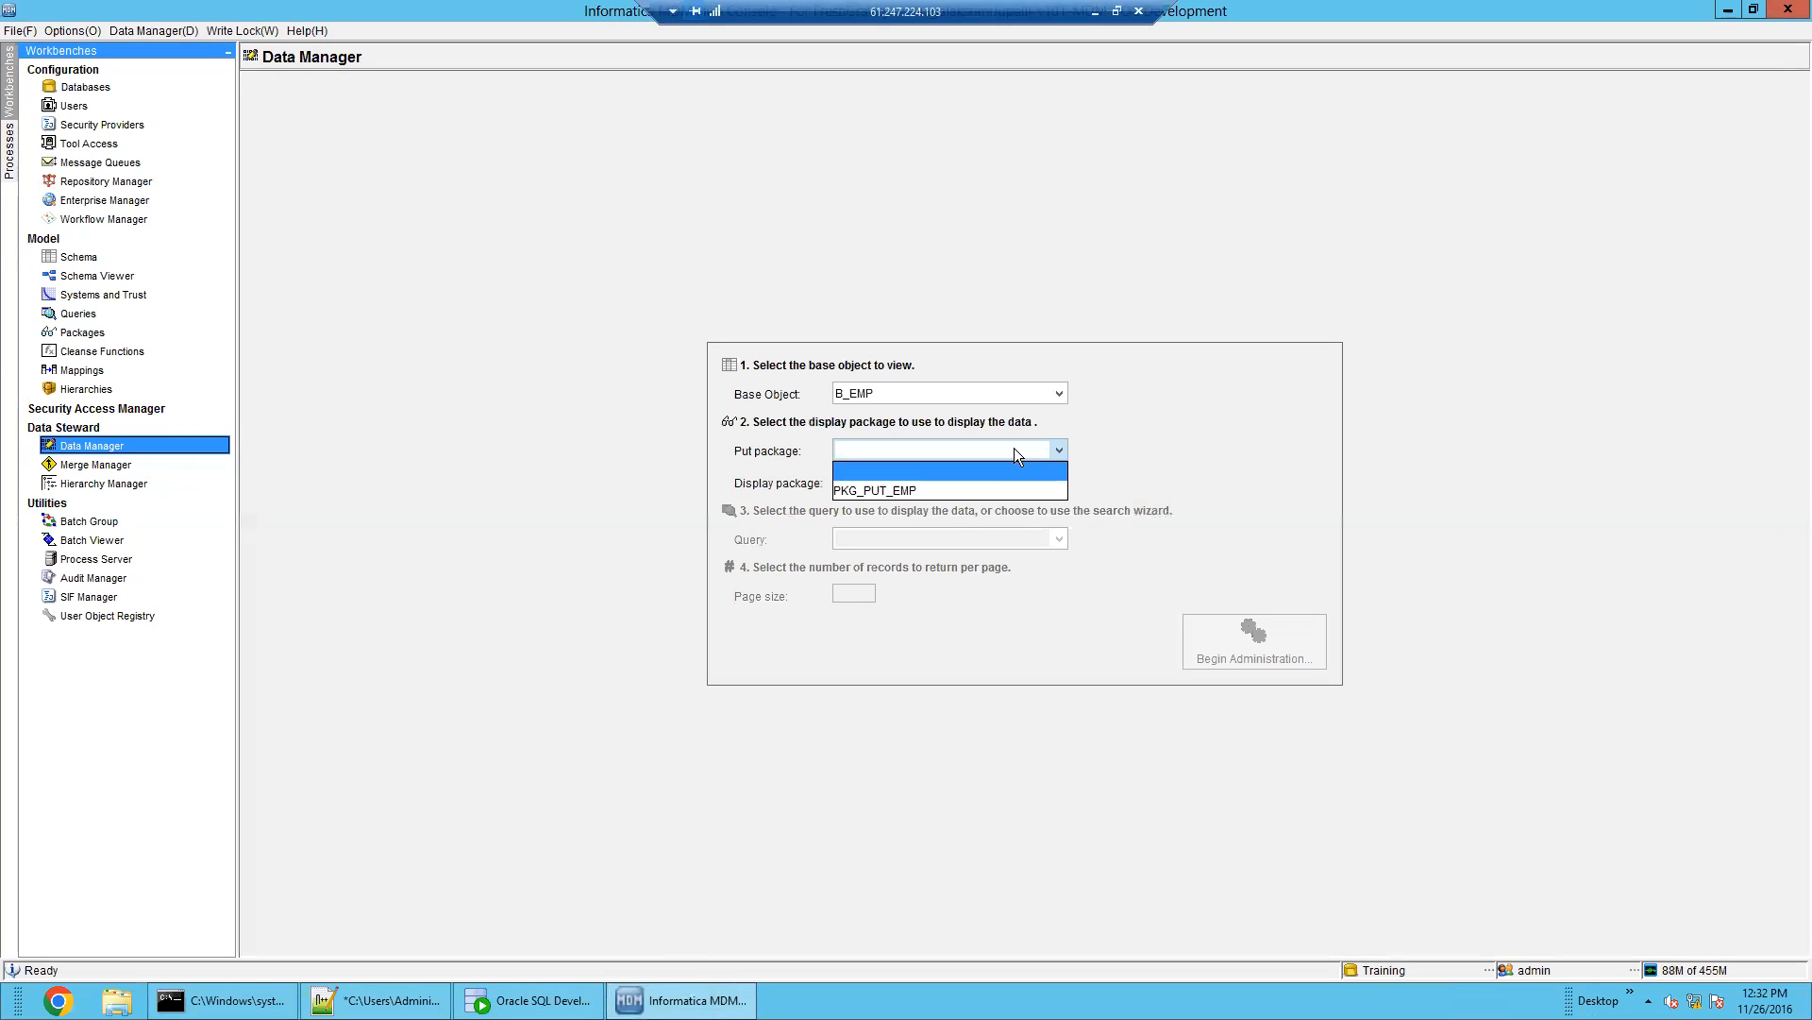
click(1003, 491)
click(1212, 649)
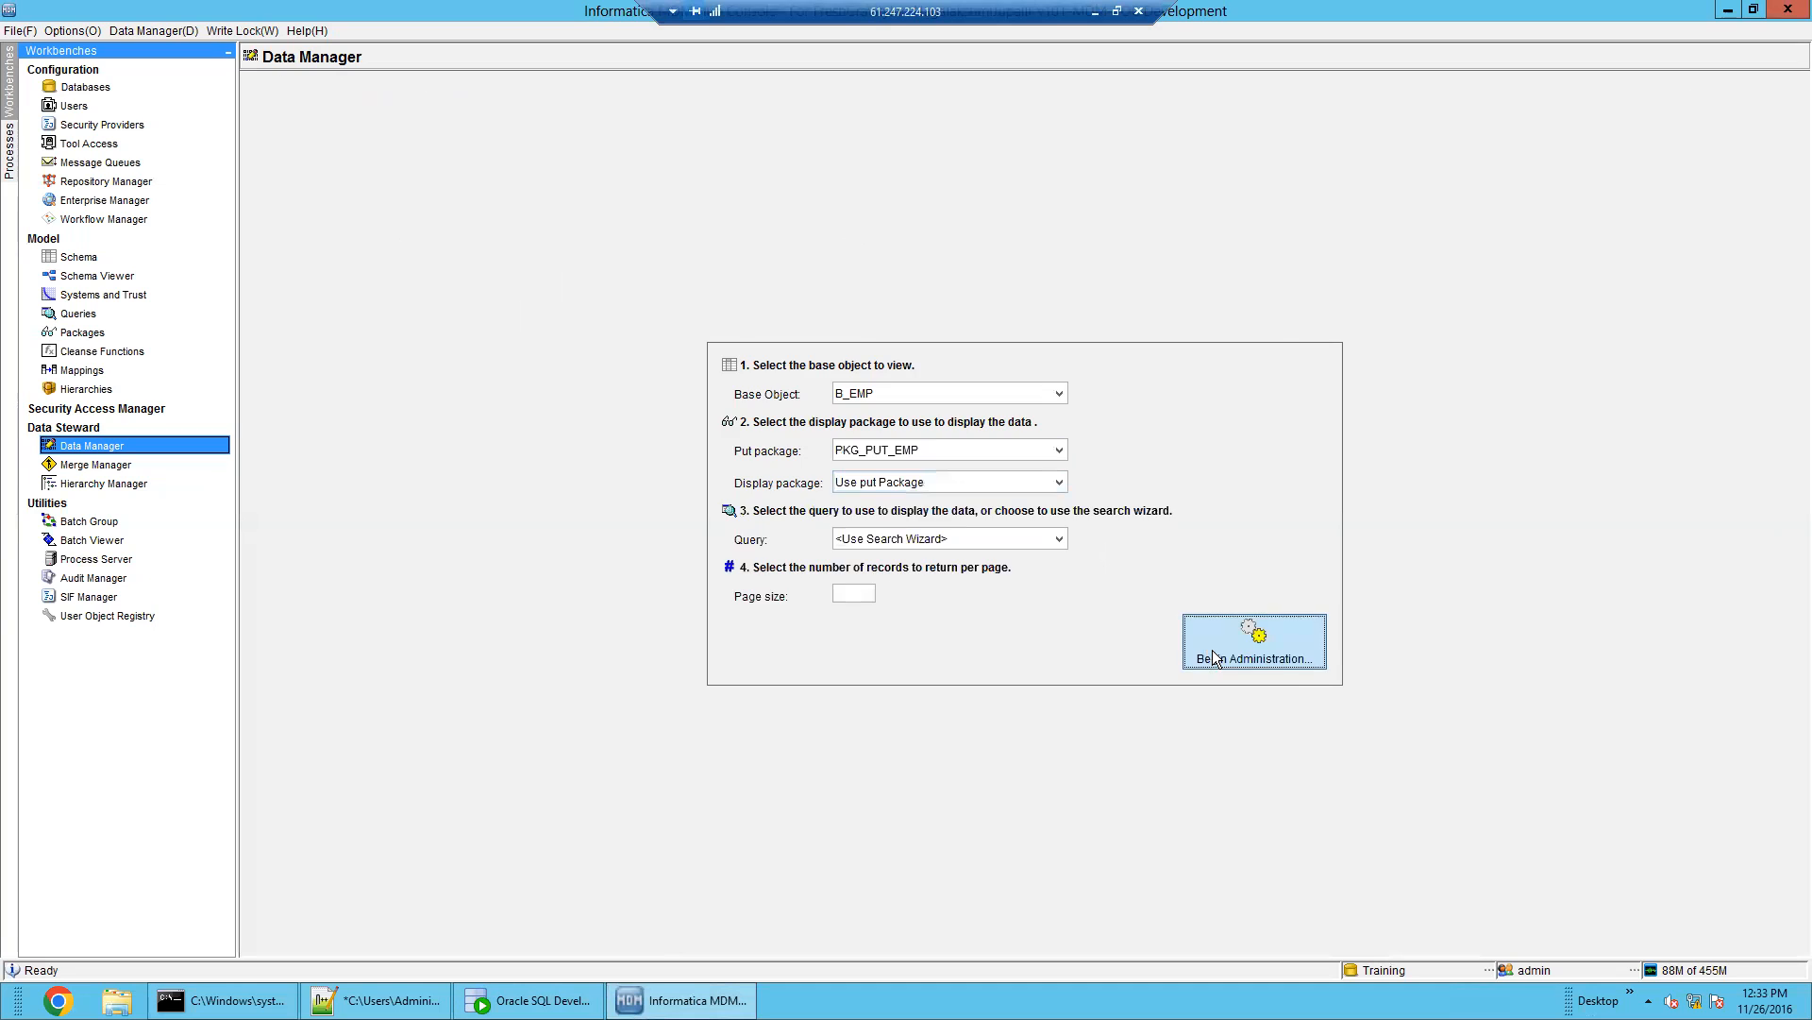
click(1260, 658)
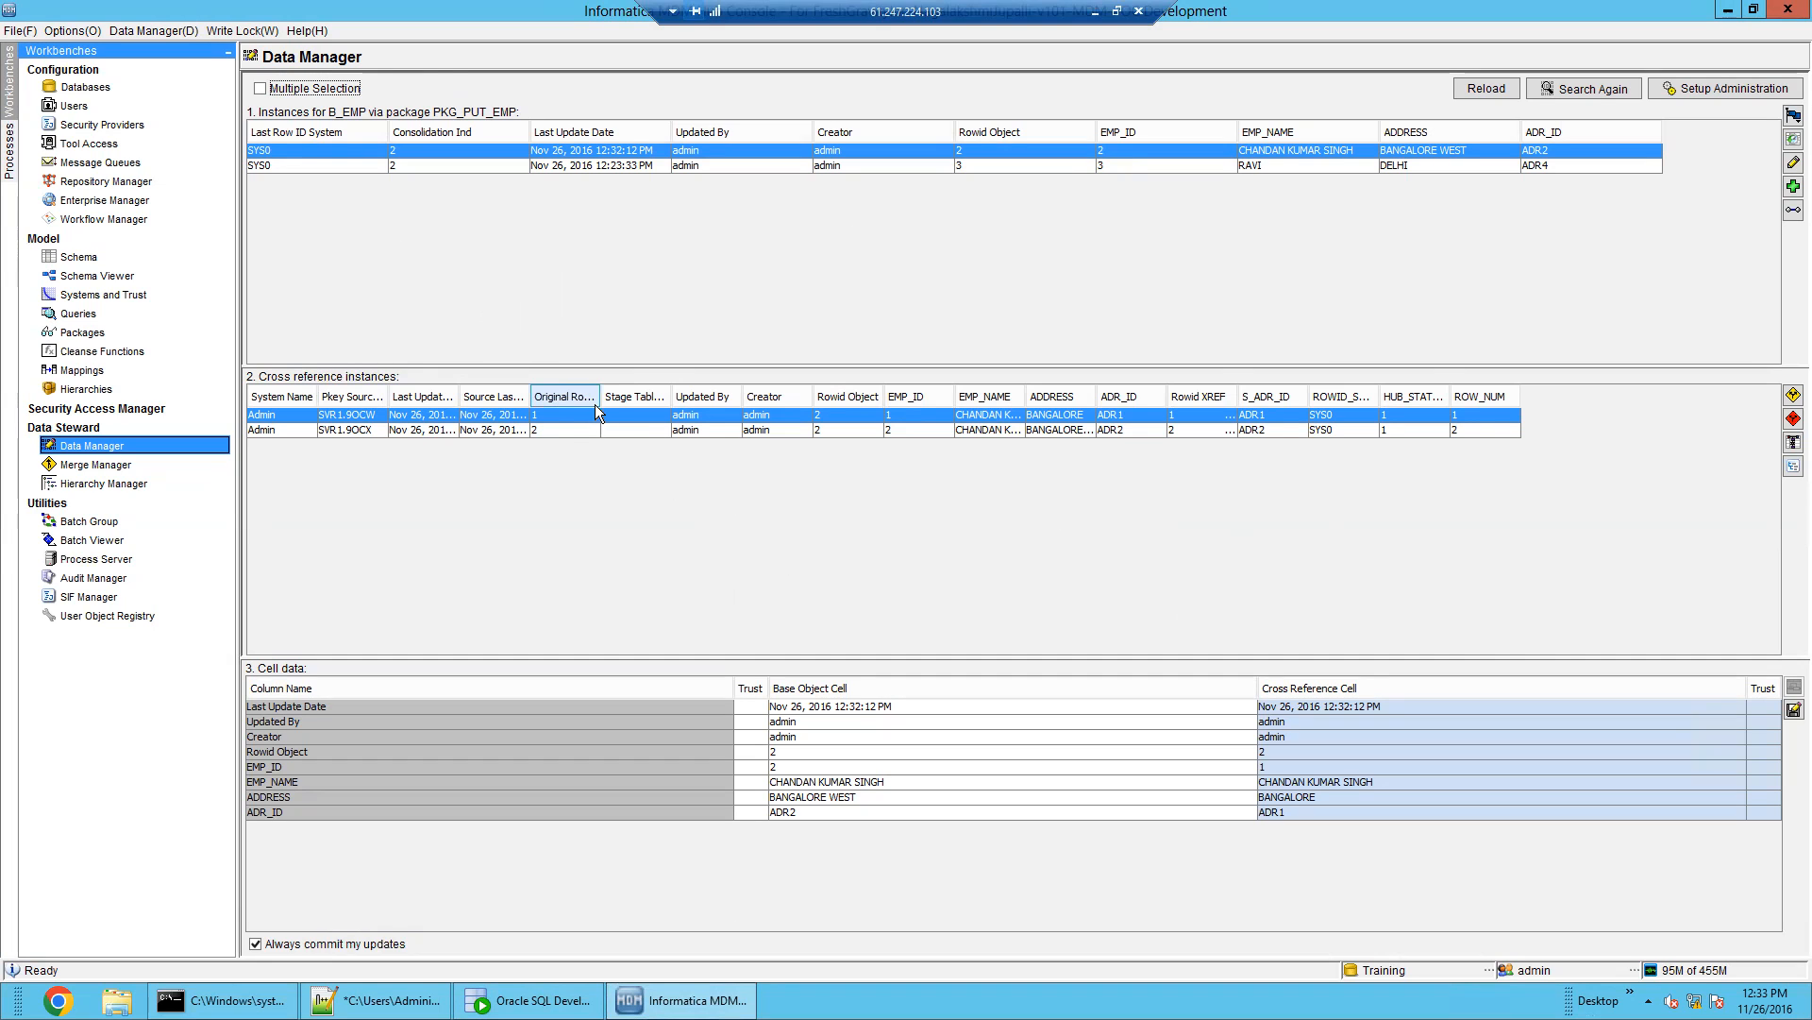
drag(717, 381, 734, 378)
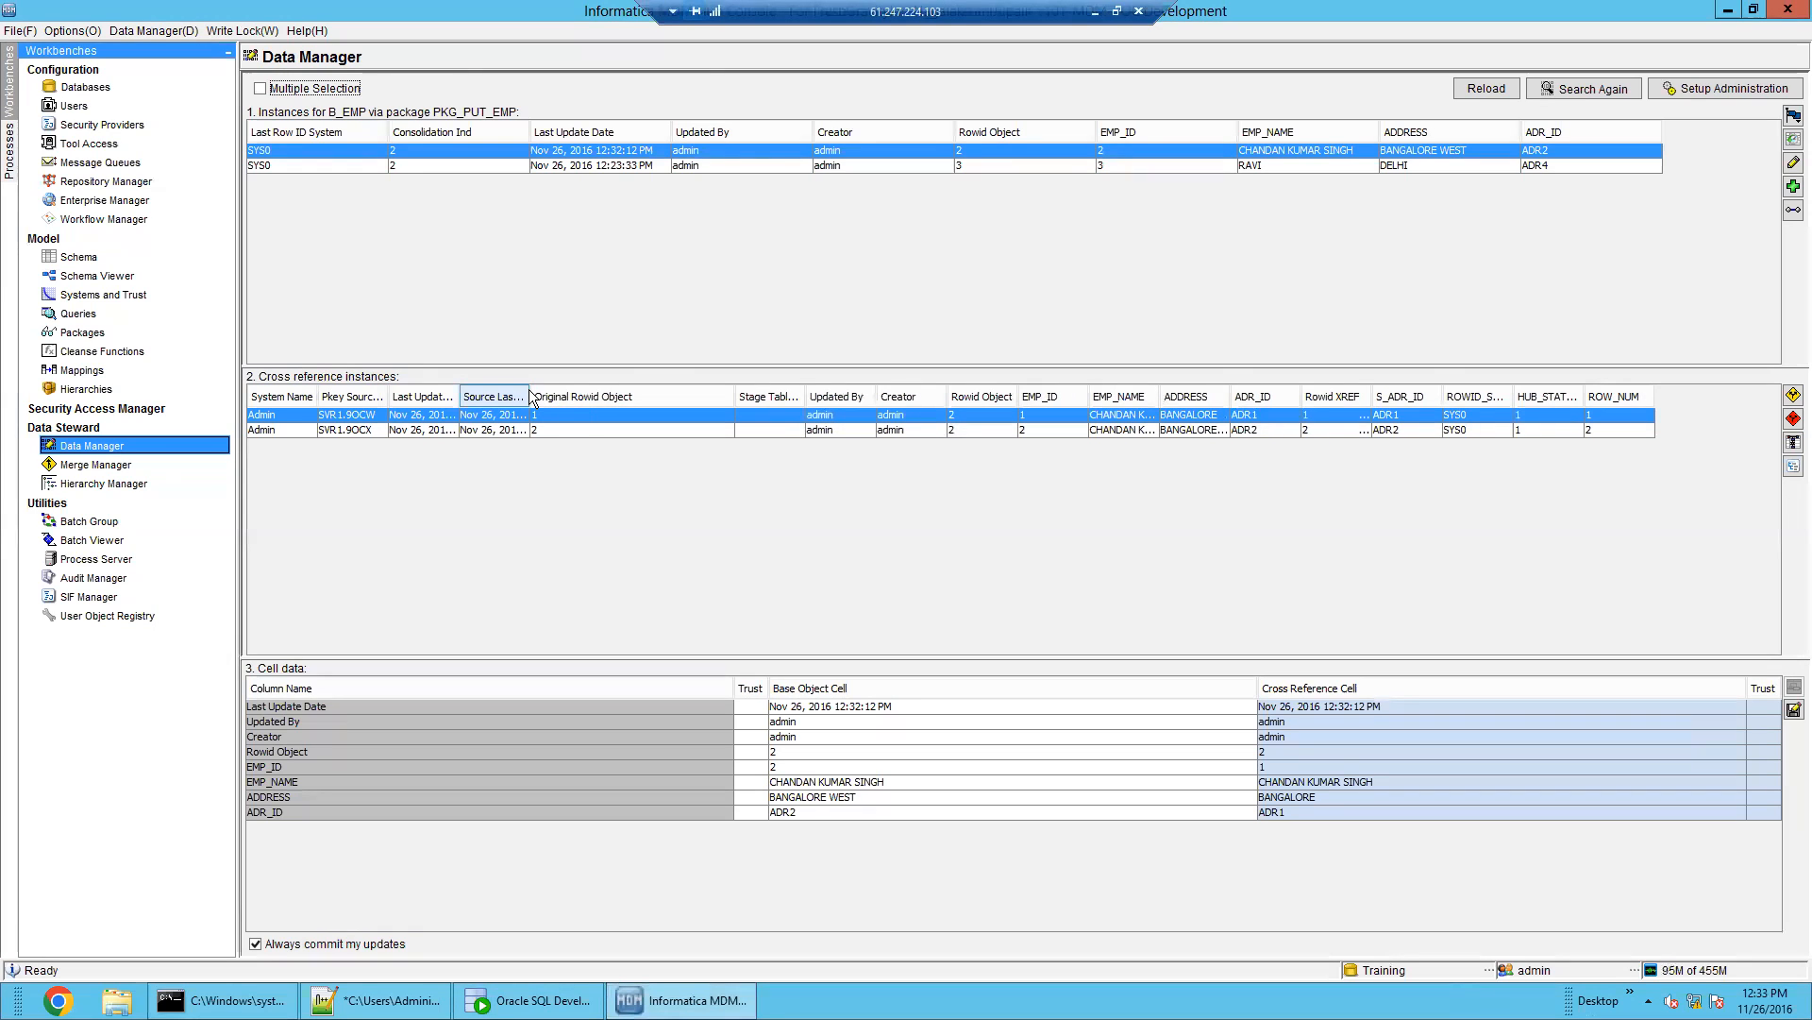
drag(529, 397, 659, 379)
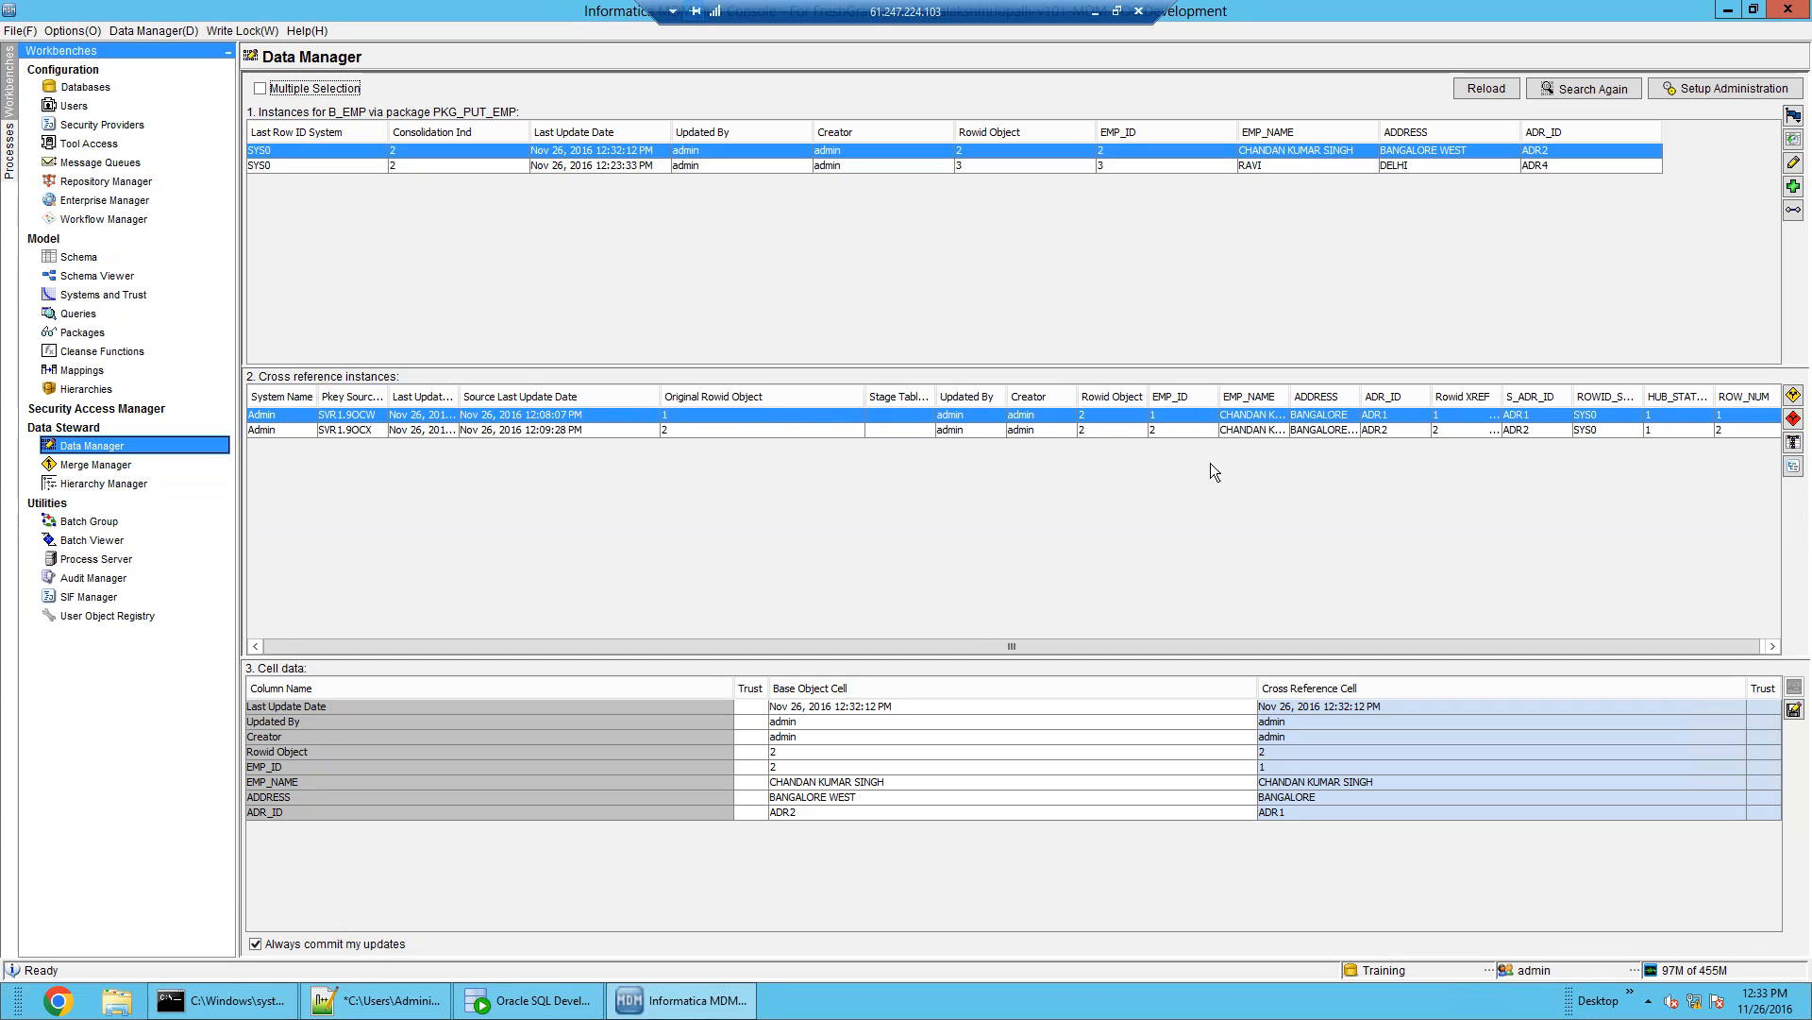
click(1109, 429)
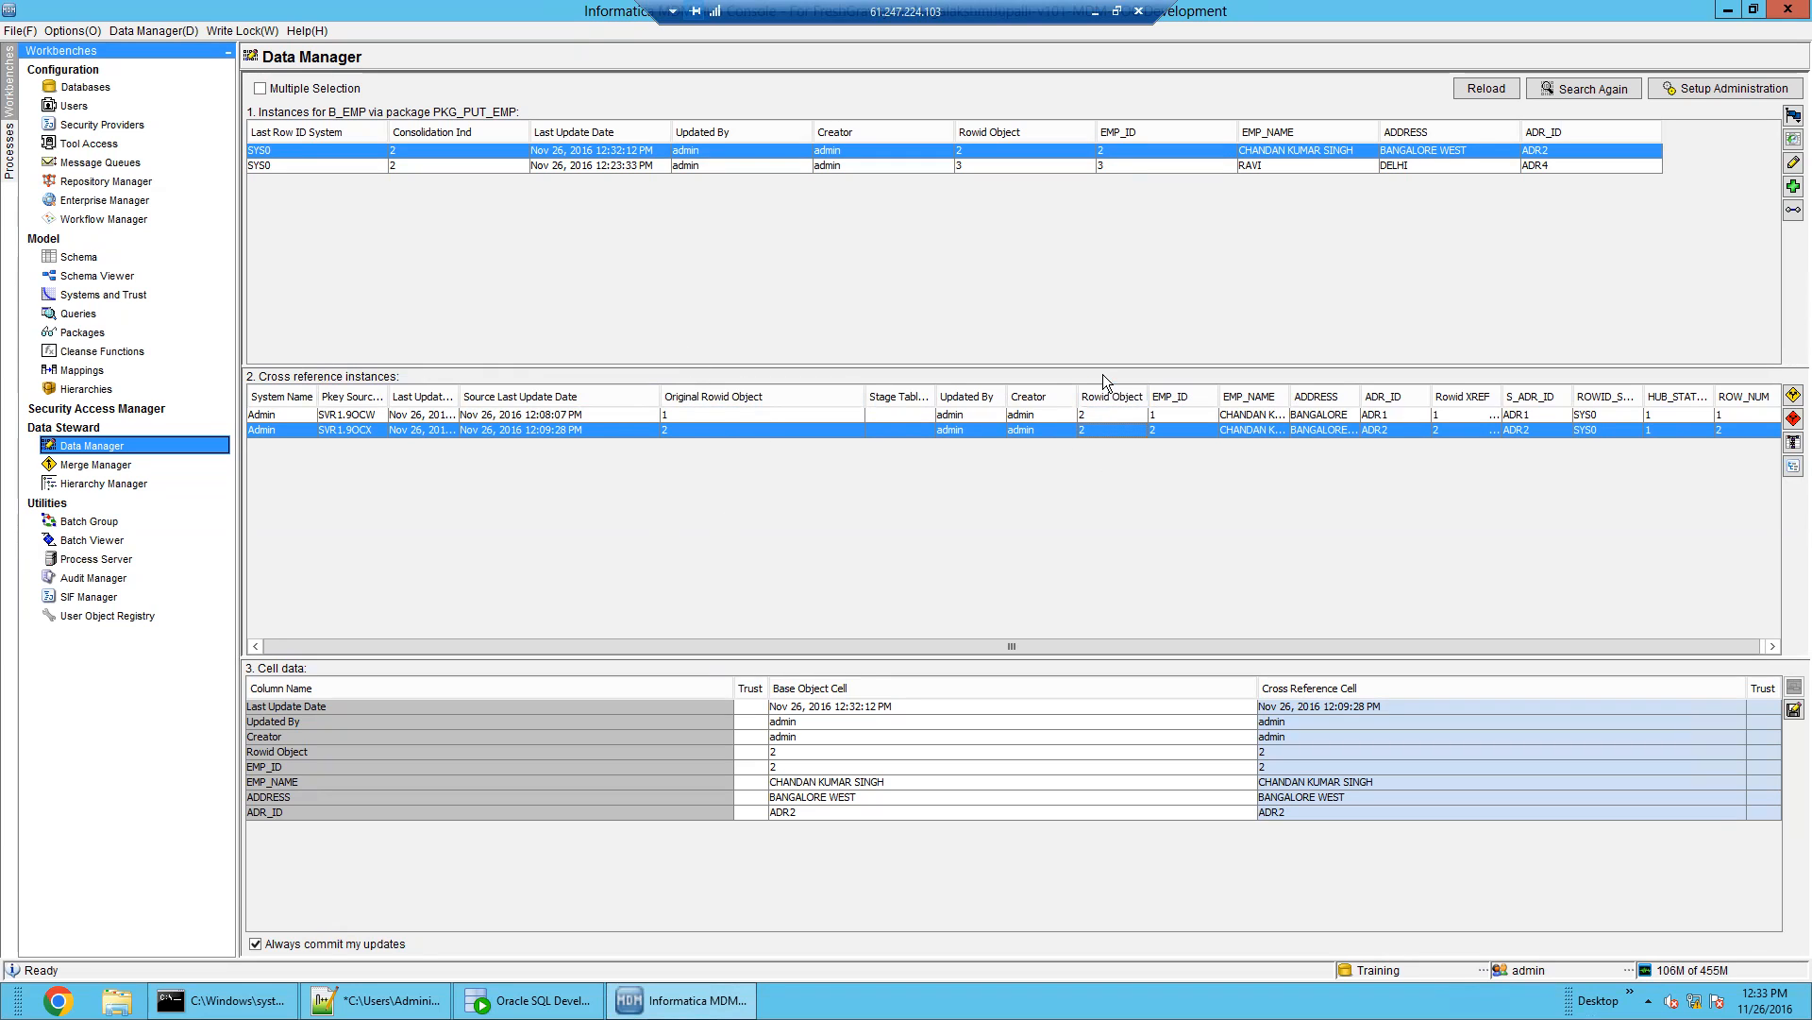
drag(864, 396, 756, 397)
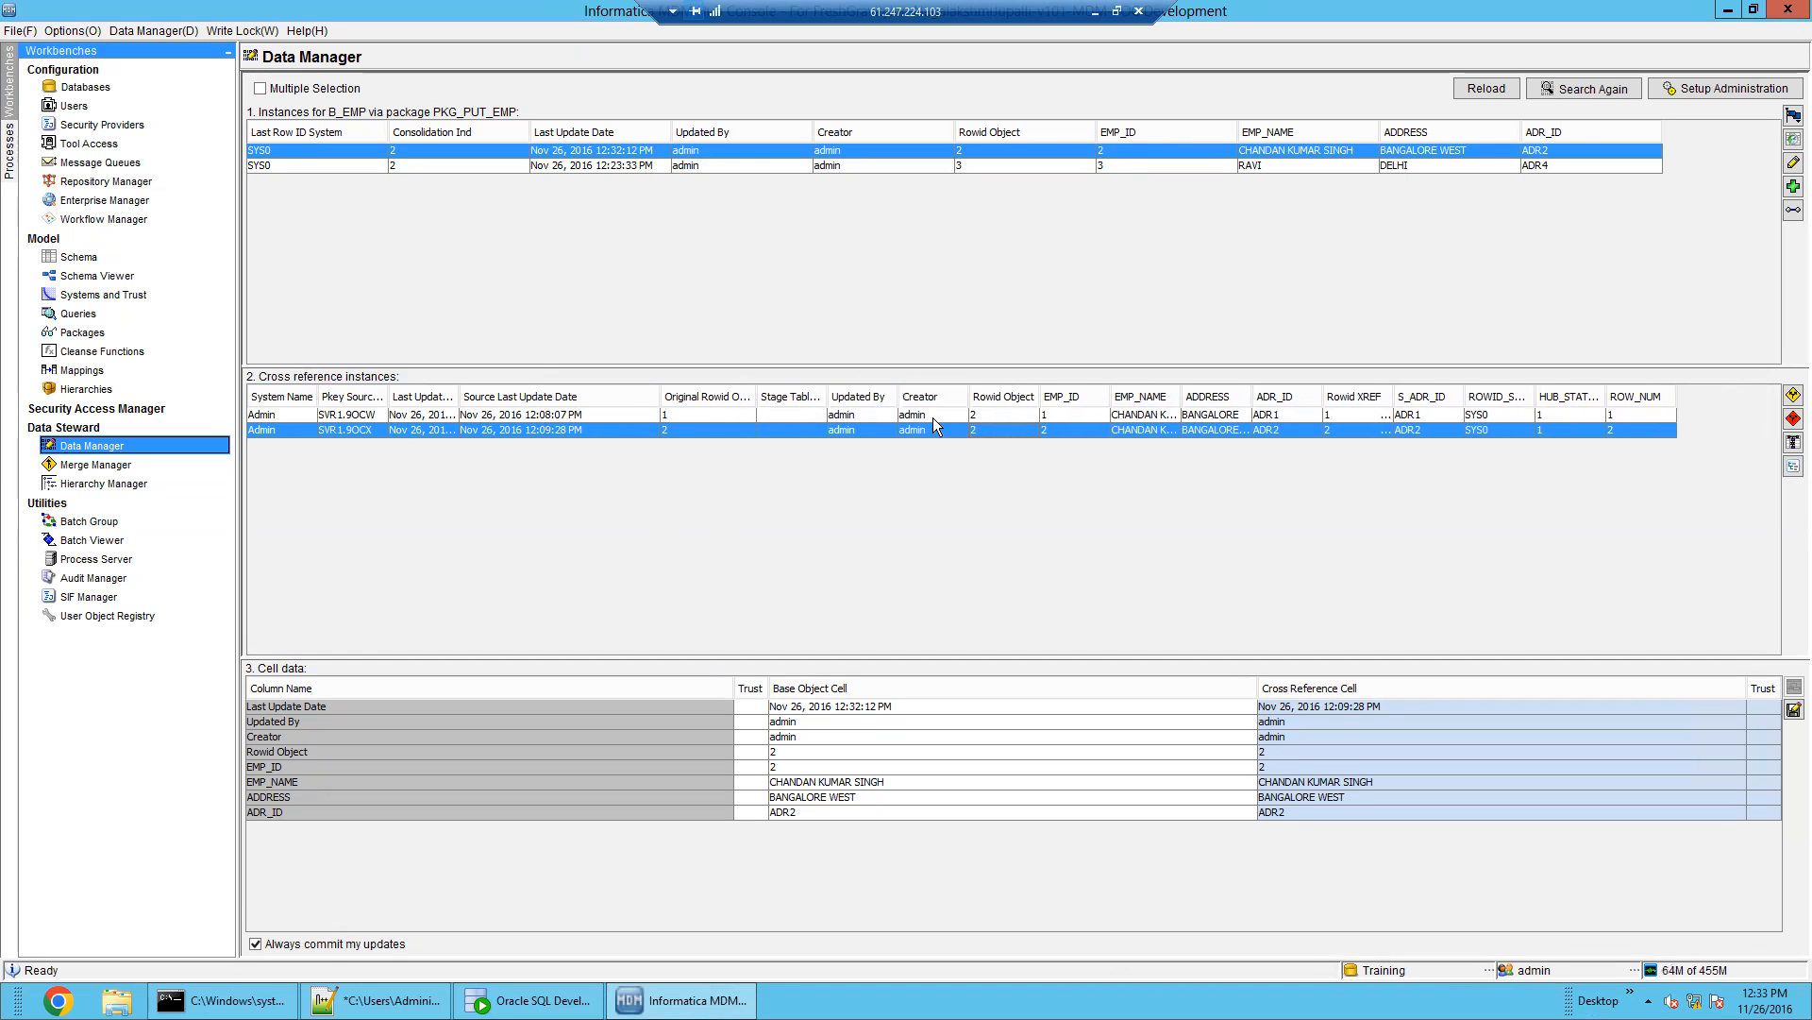
key(Up)
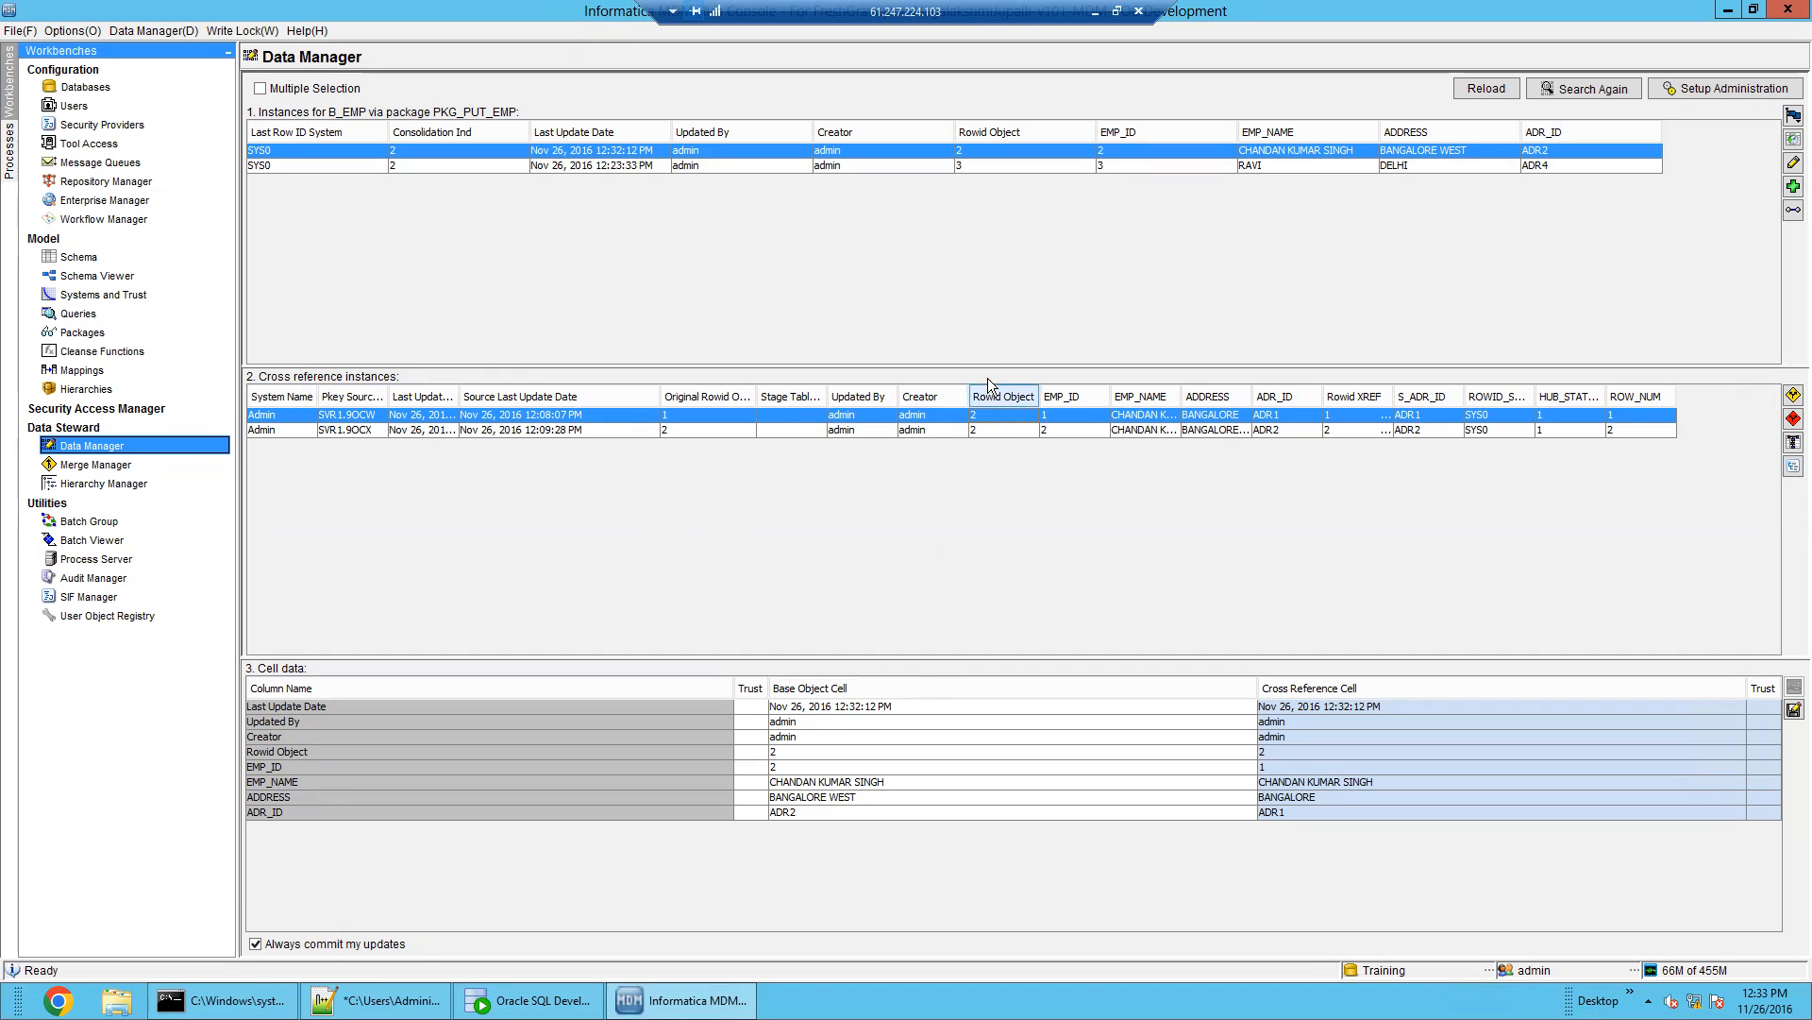
click(984, 436)
click(985, 414)
click(983, 434)
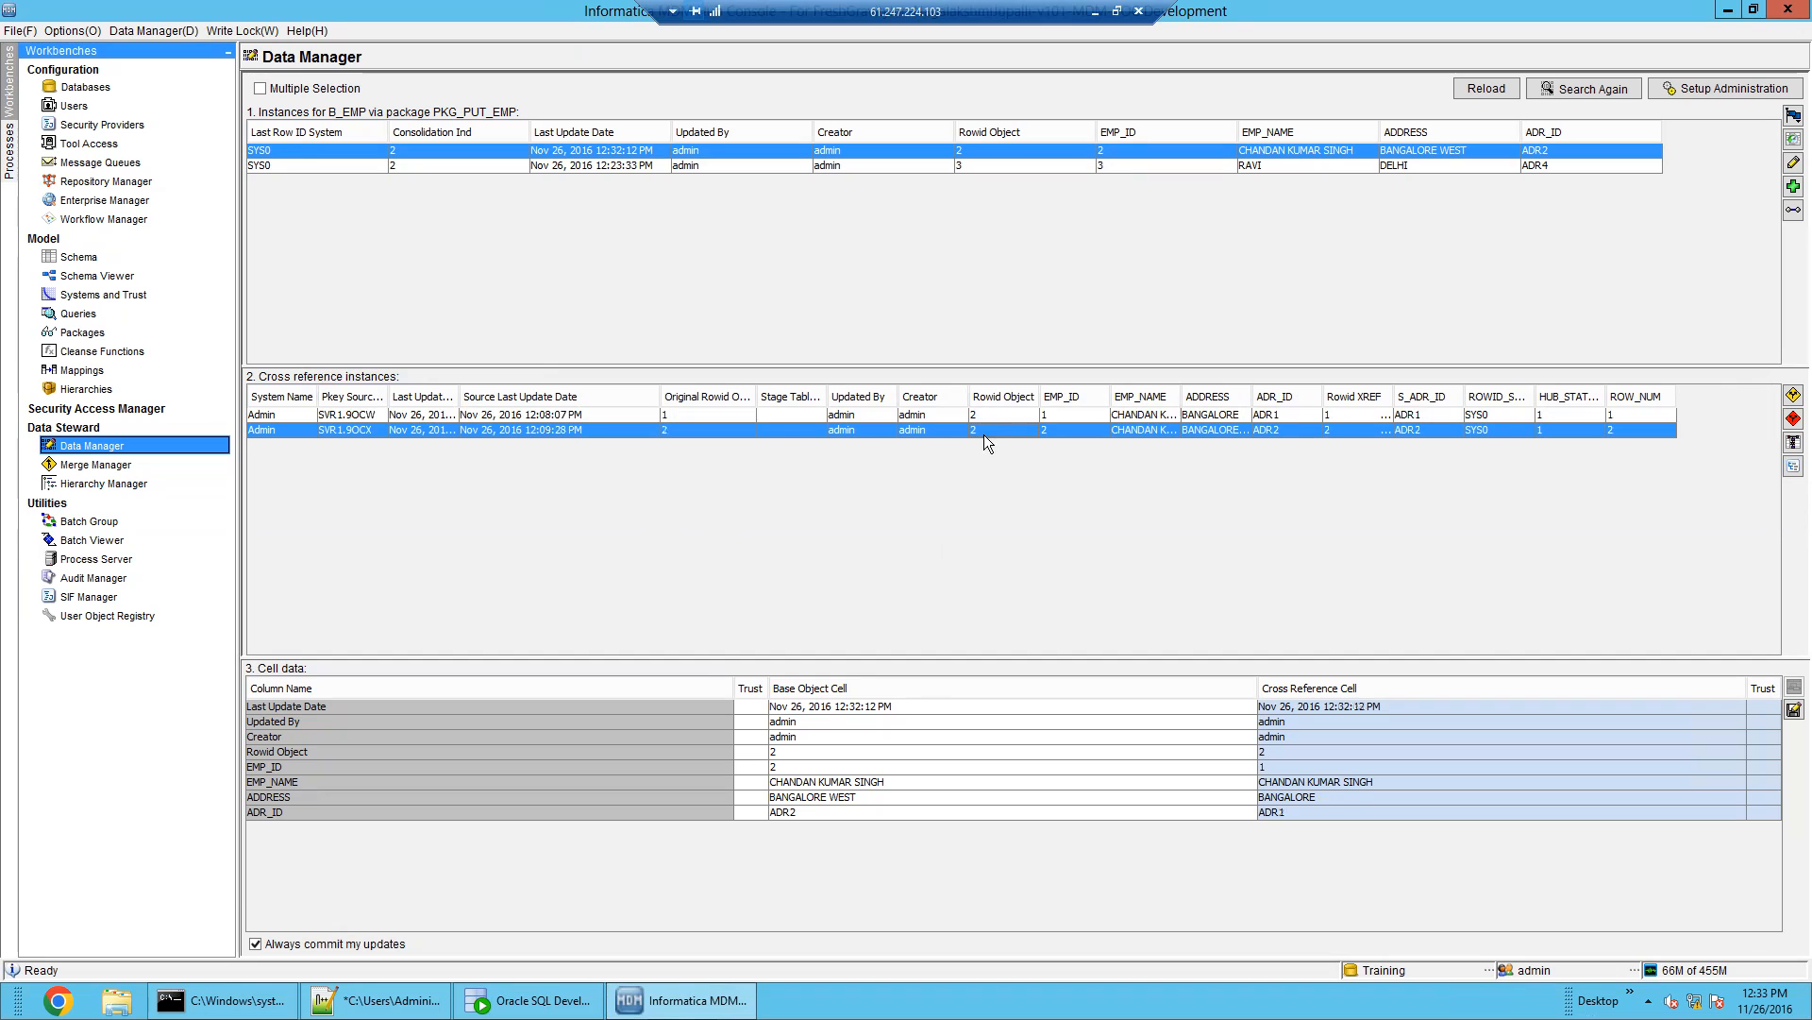
click(694, 415)
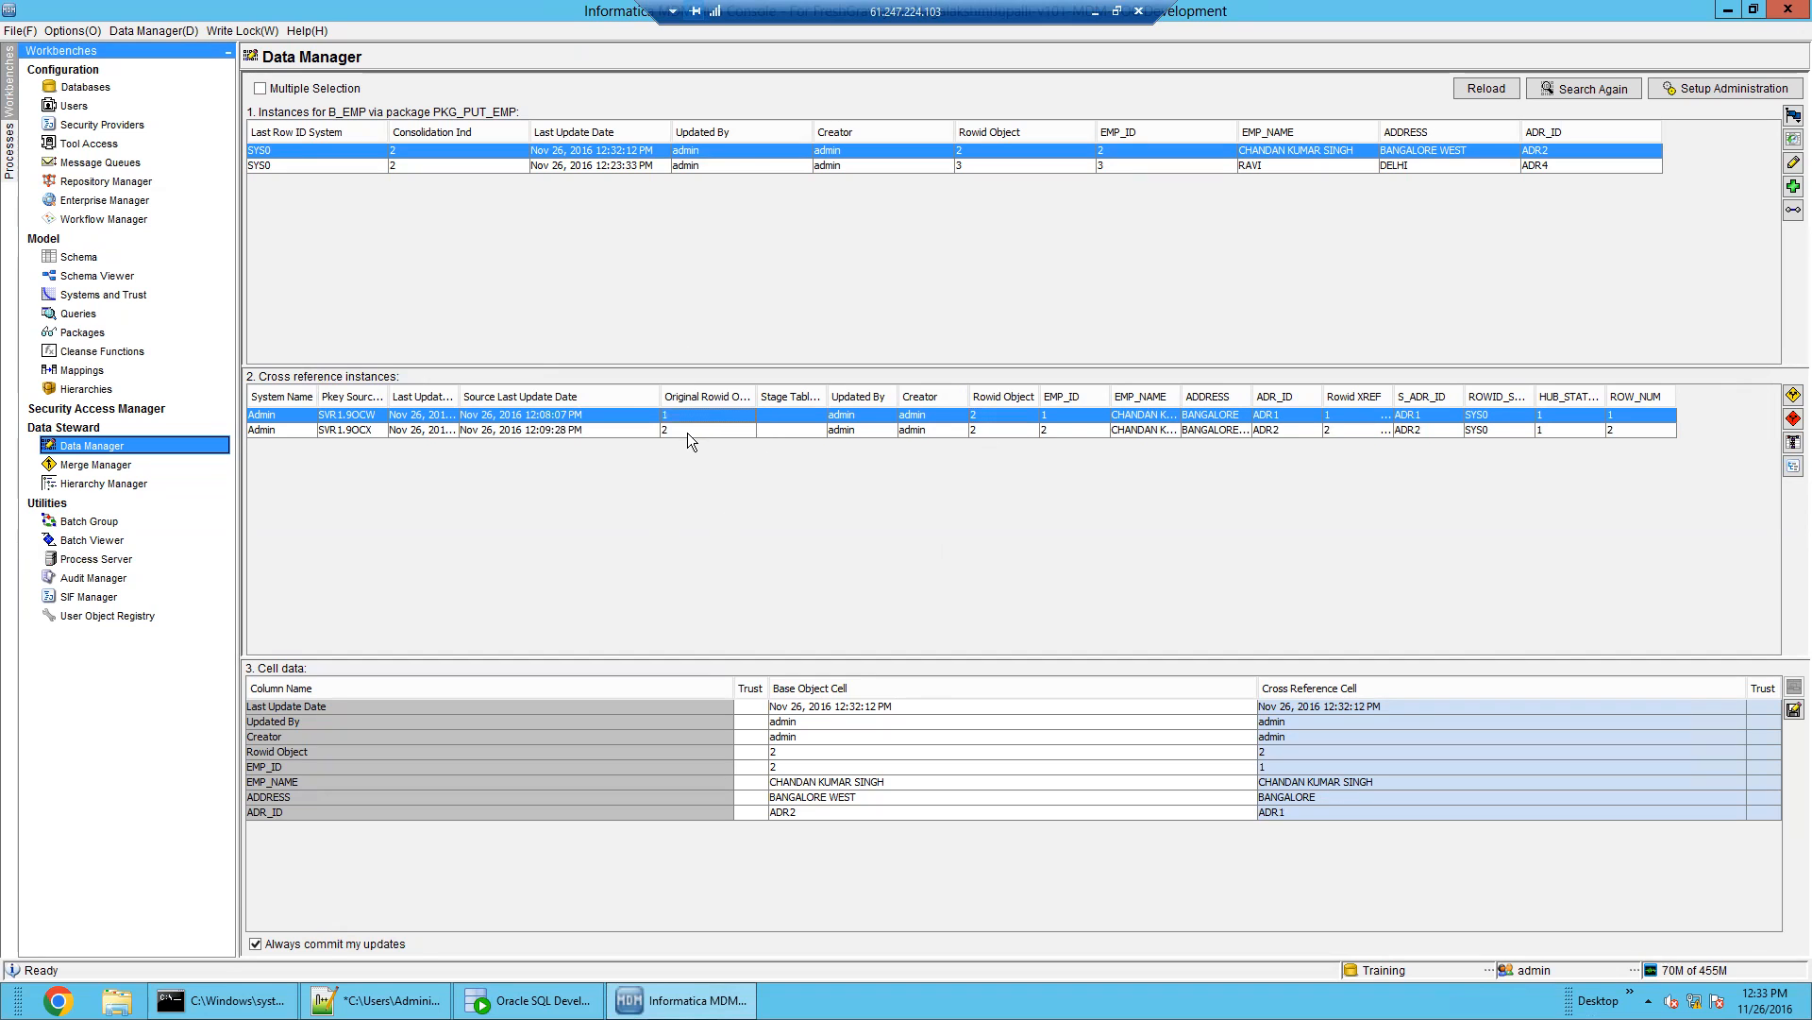
click(687, 431)
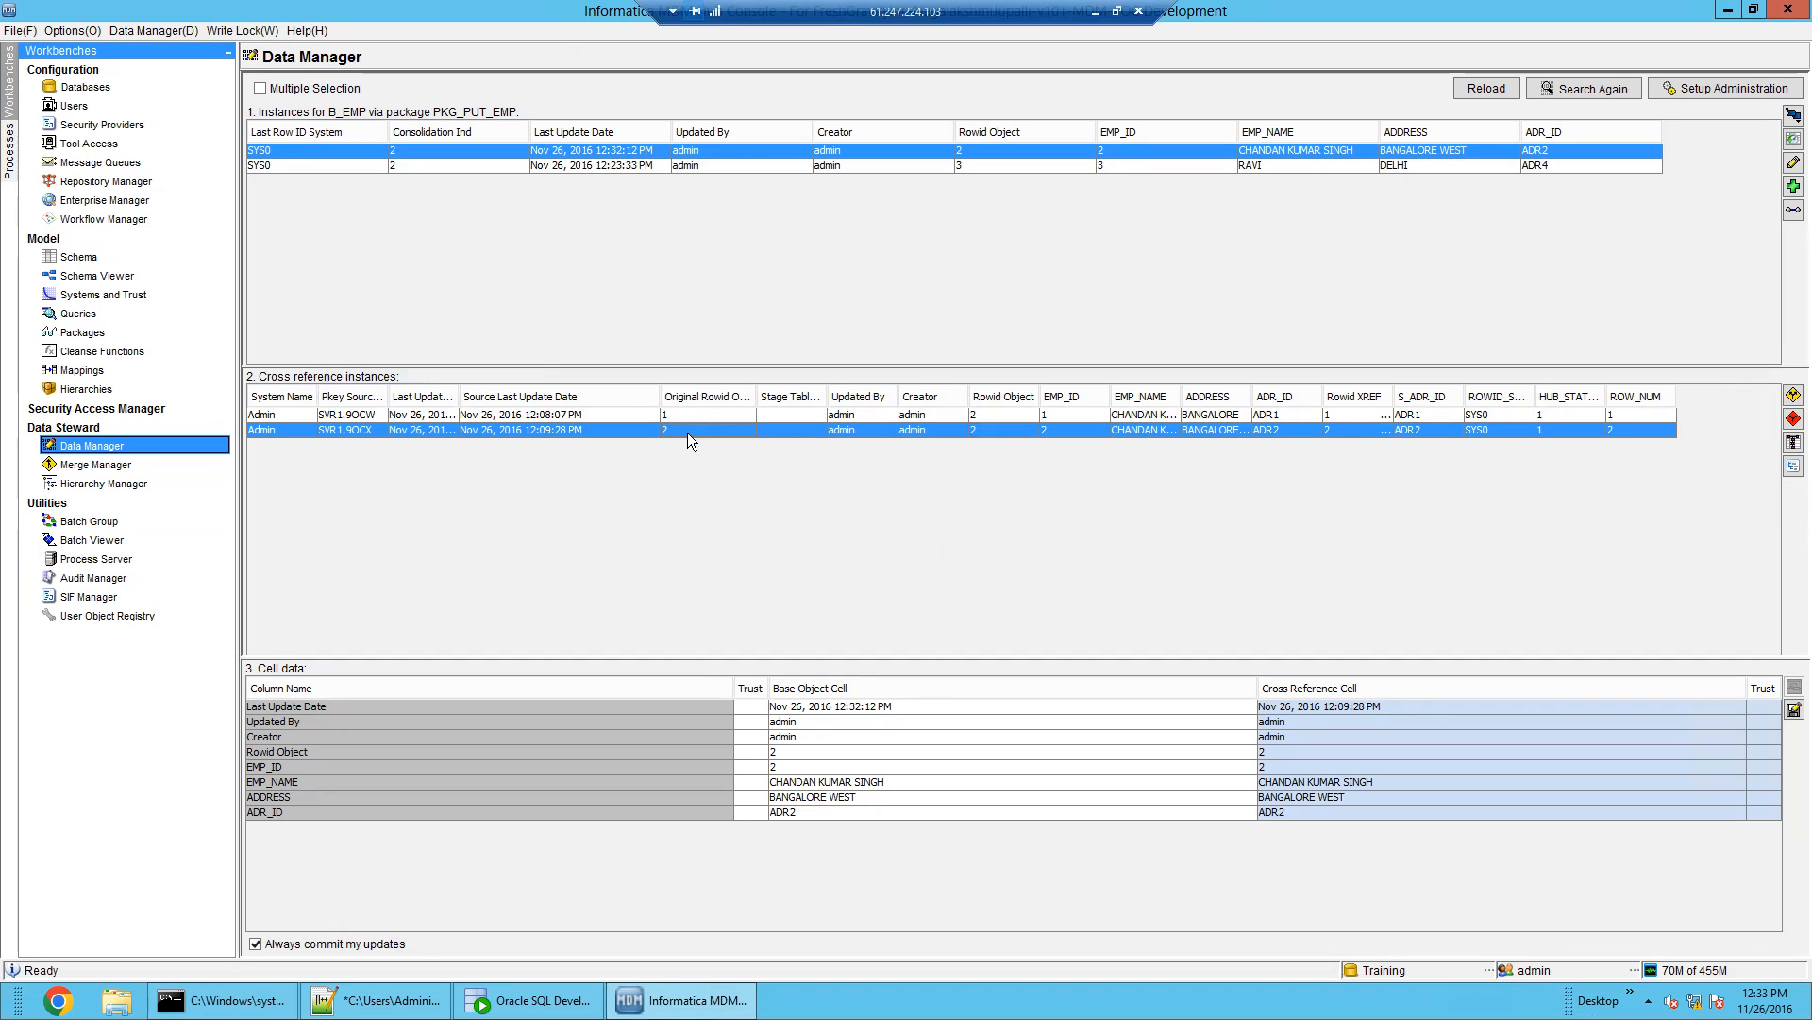
click(683, 417)
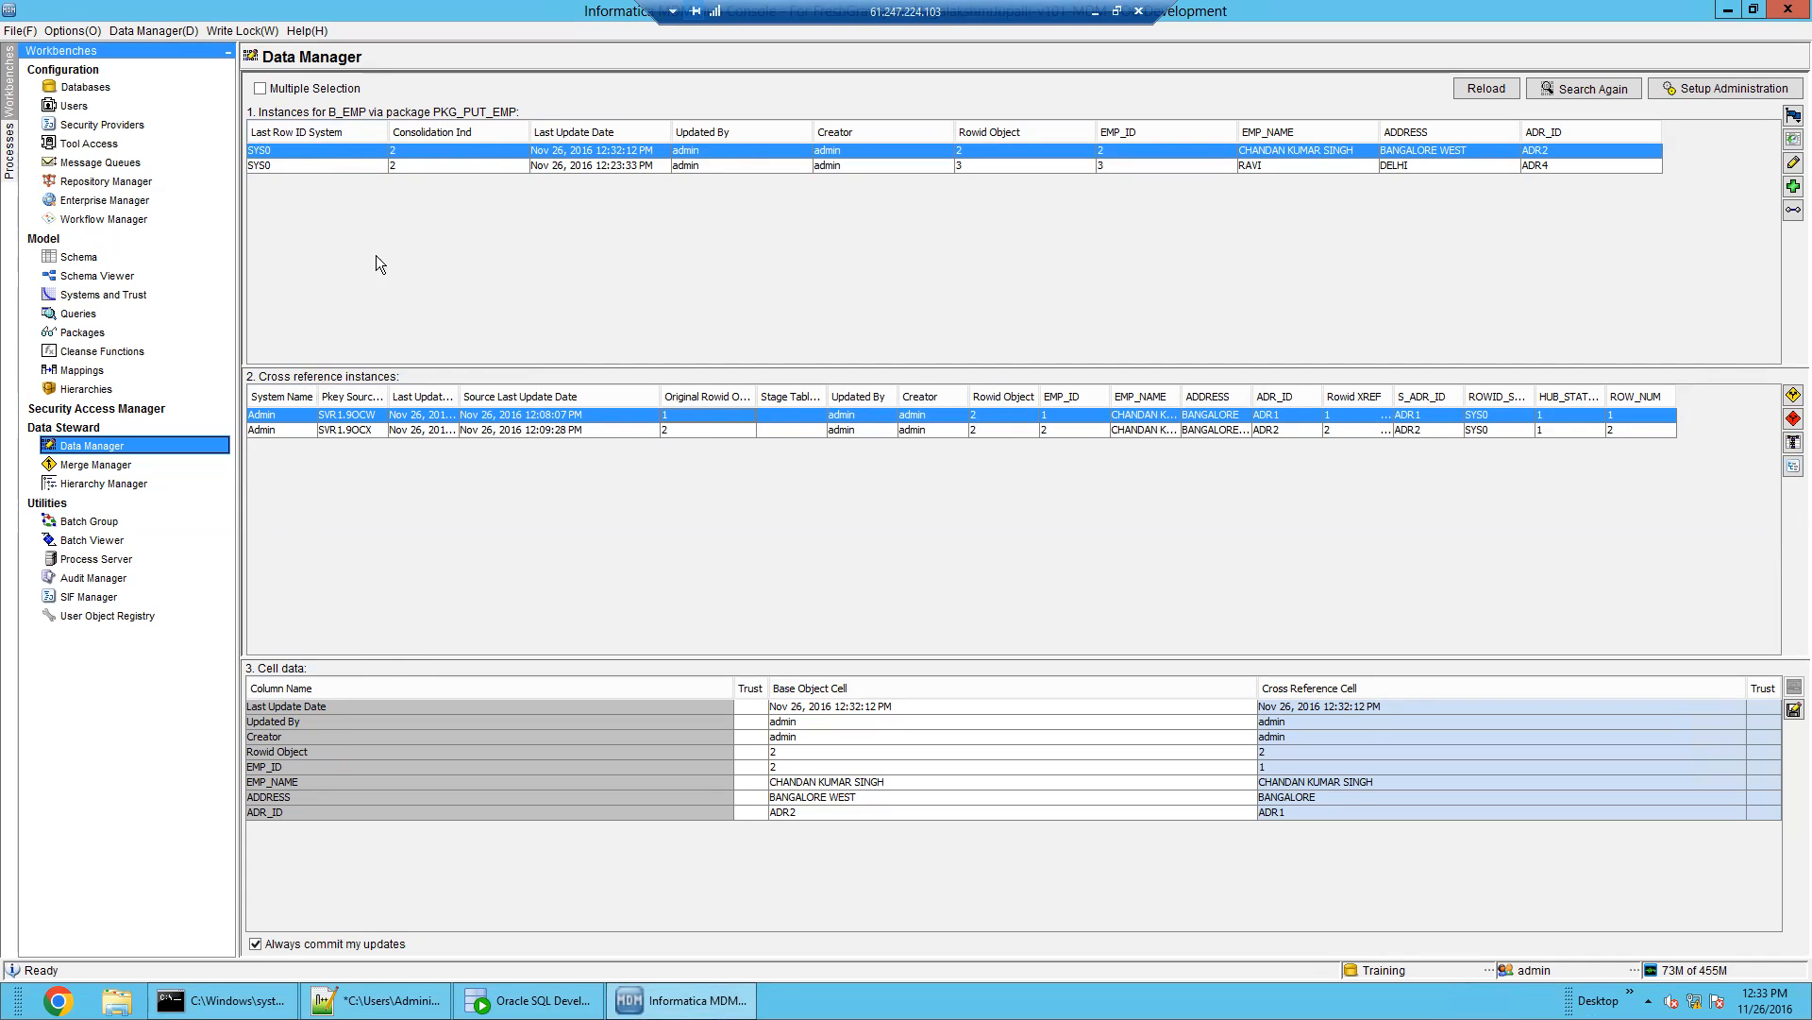
Show RAVI's cross-references and widen the Original Rowid Object column
click(459, 166)
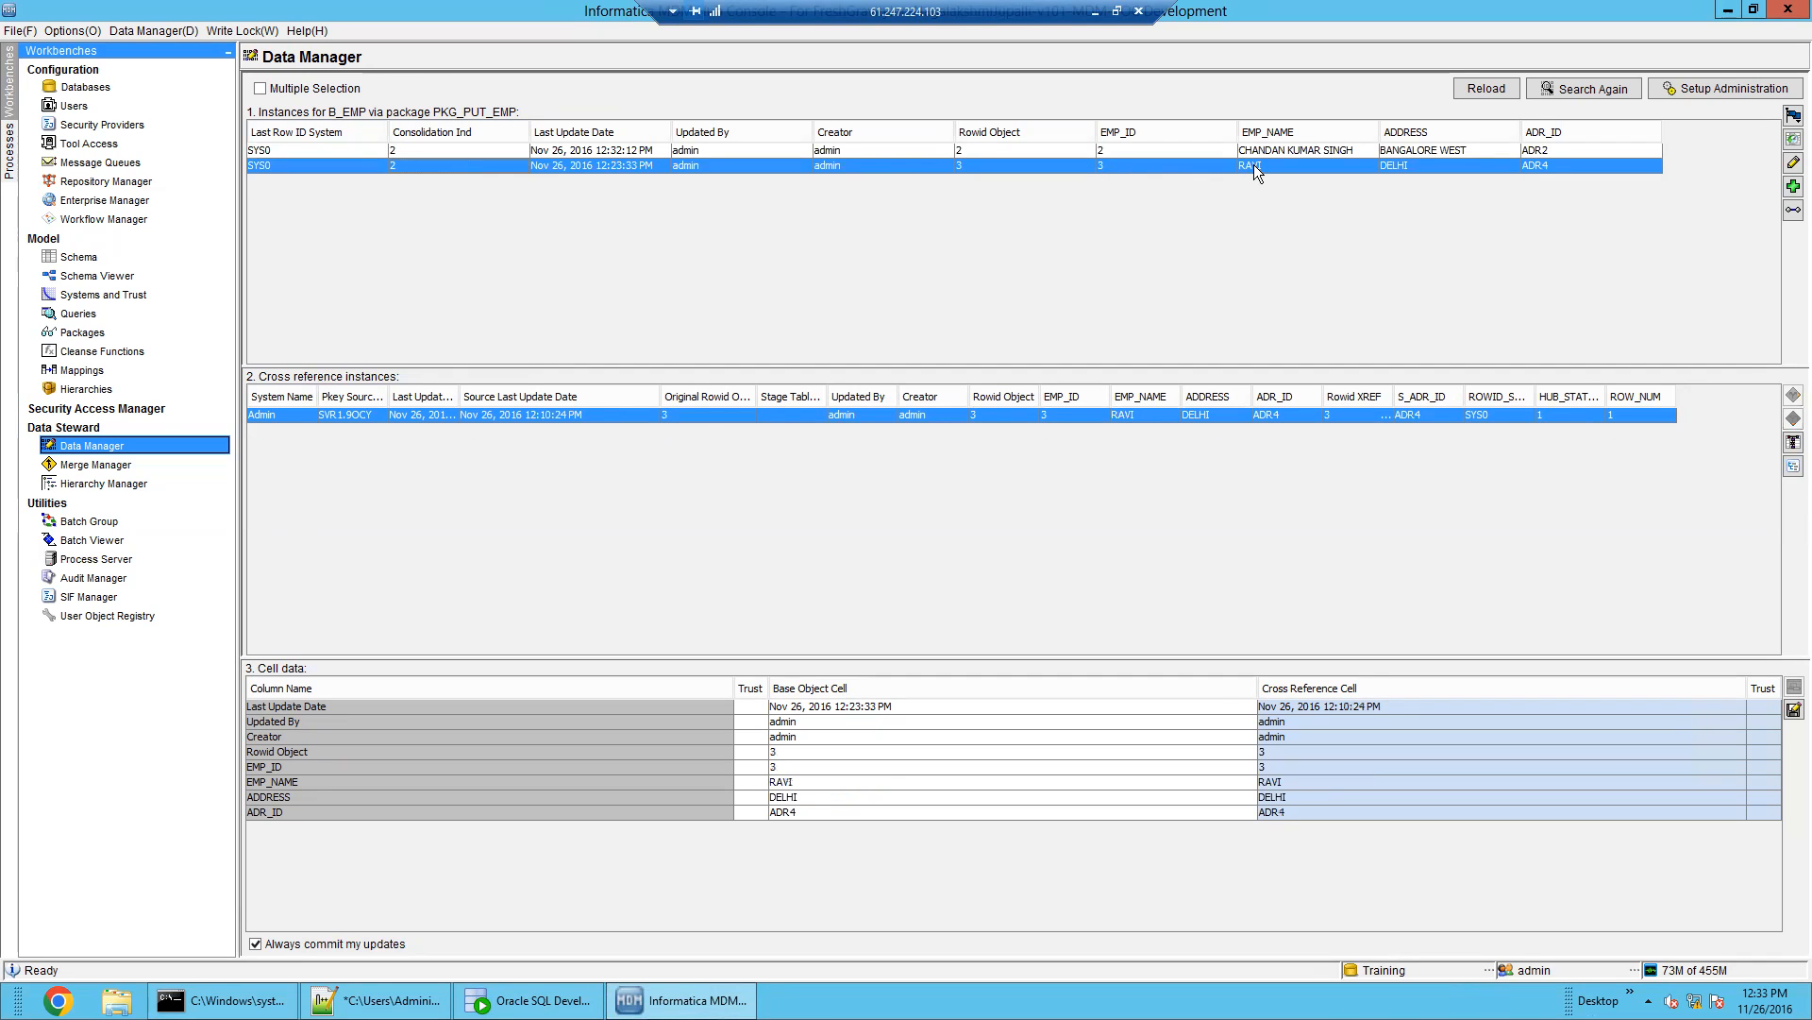
drag(755, 397, 810, 382)
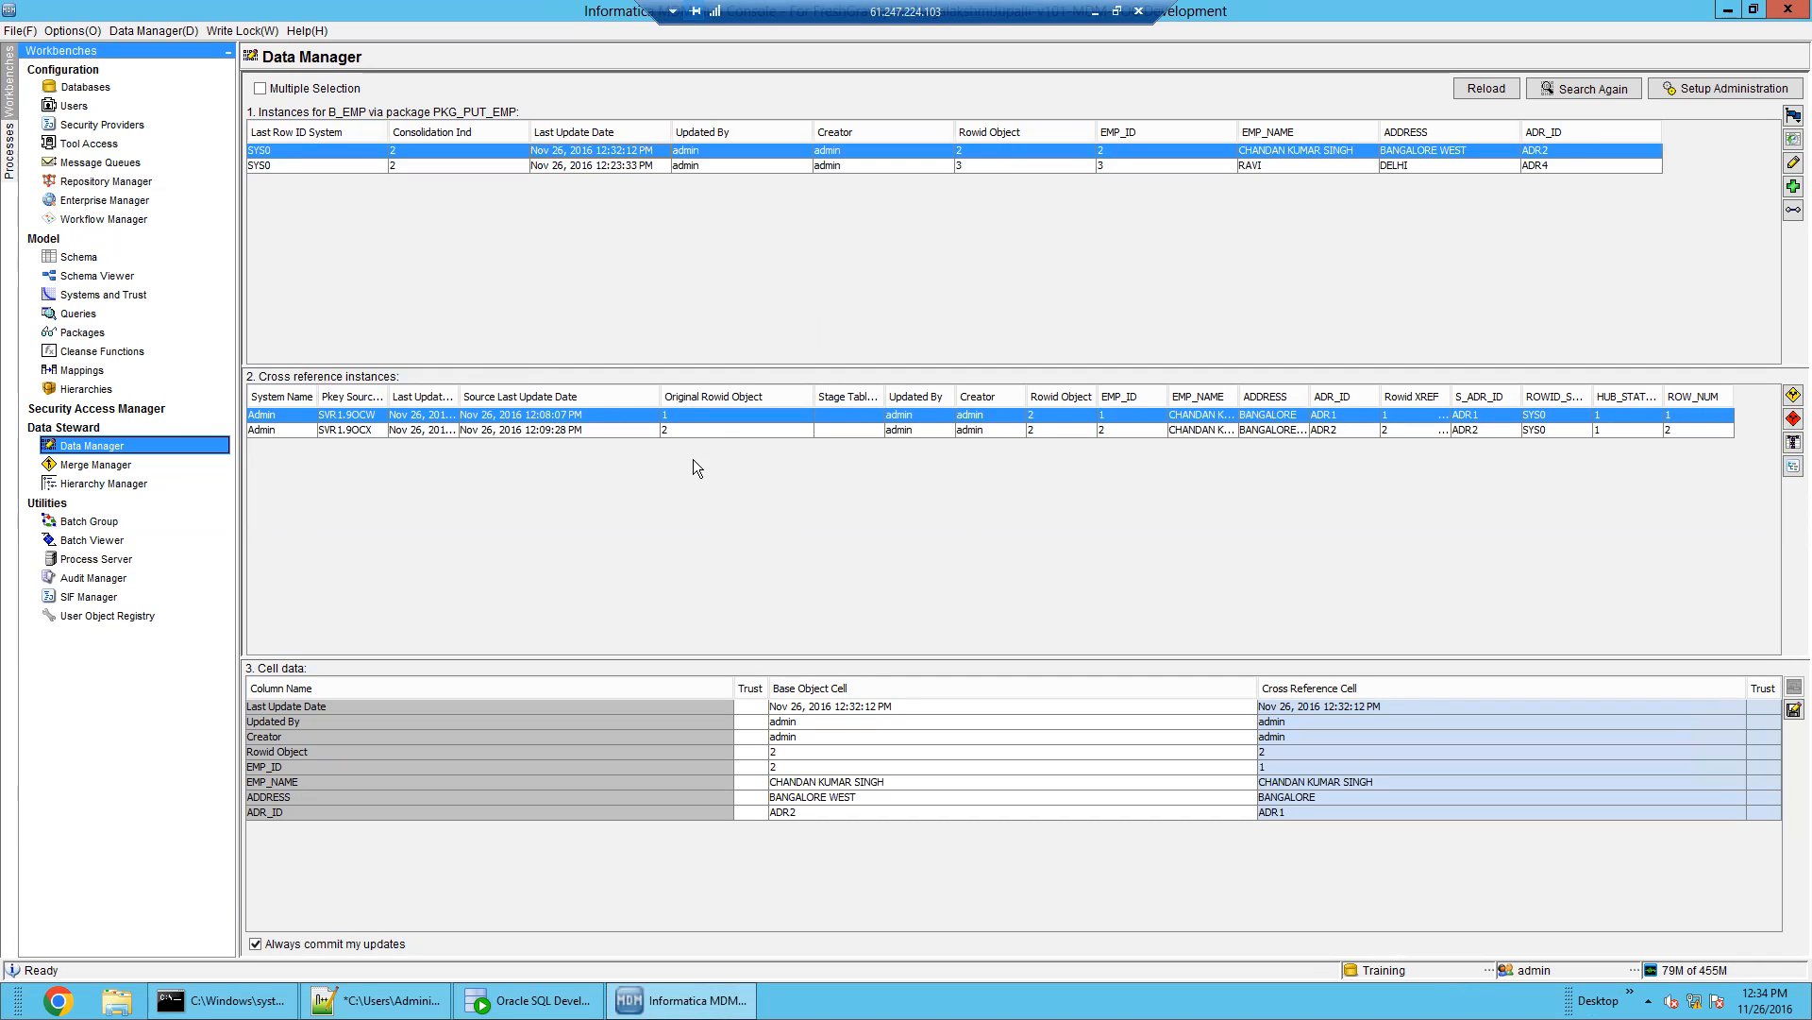
click(719, 430)
click(726, 416)
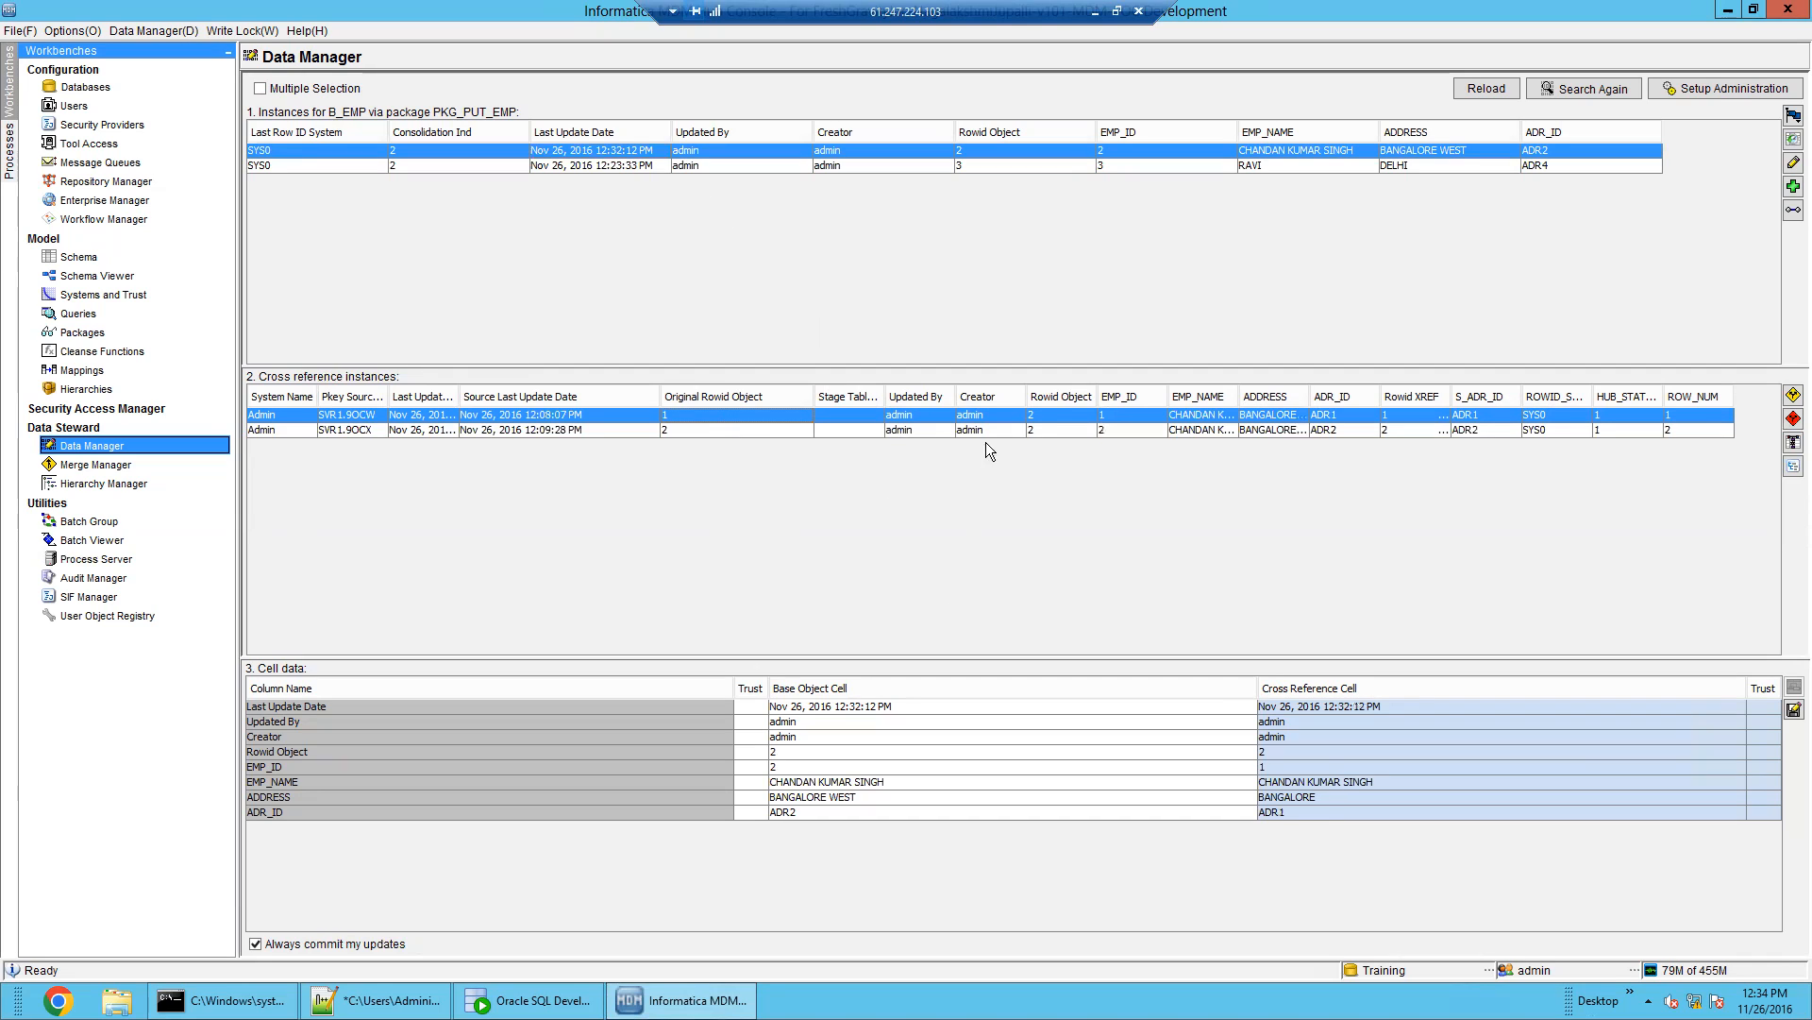
click(1055, 430)
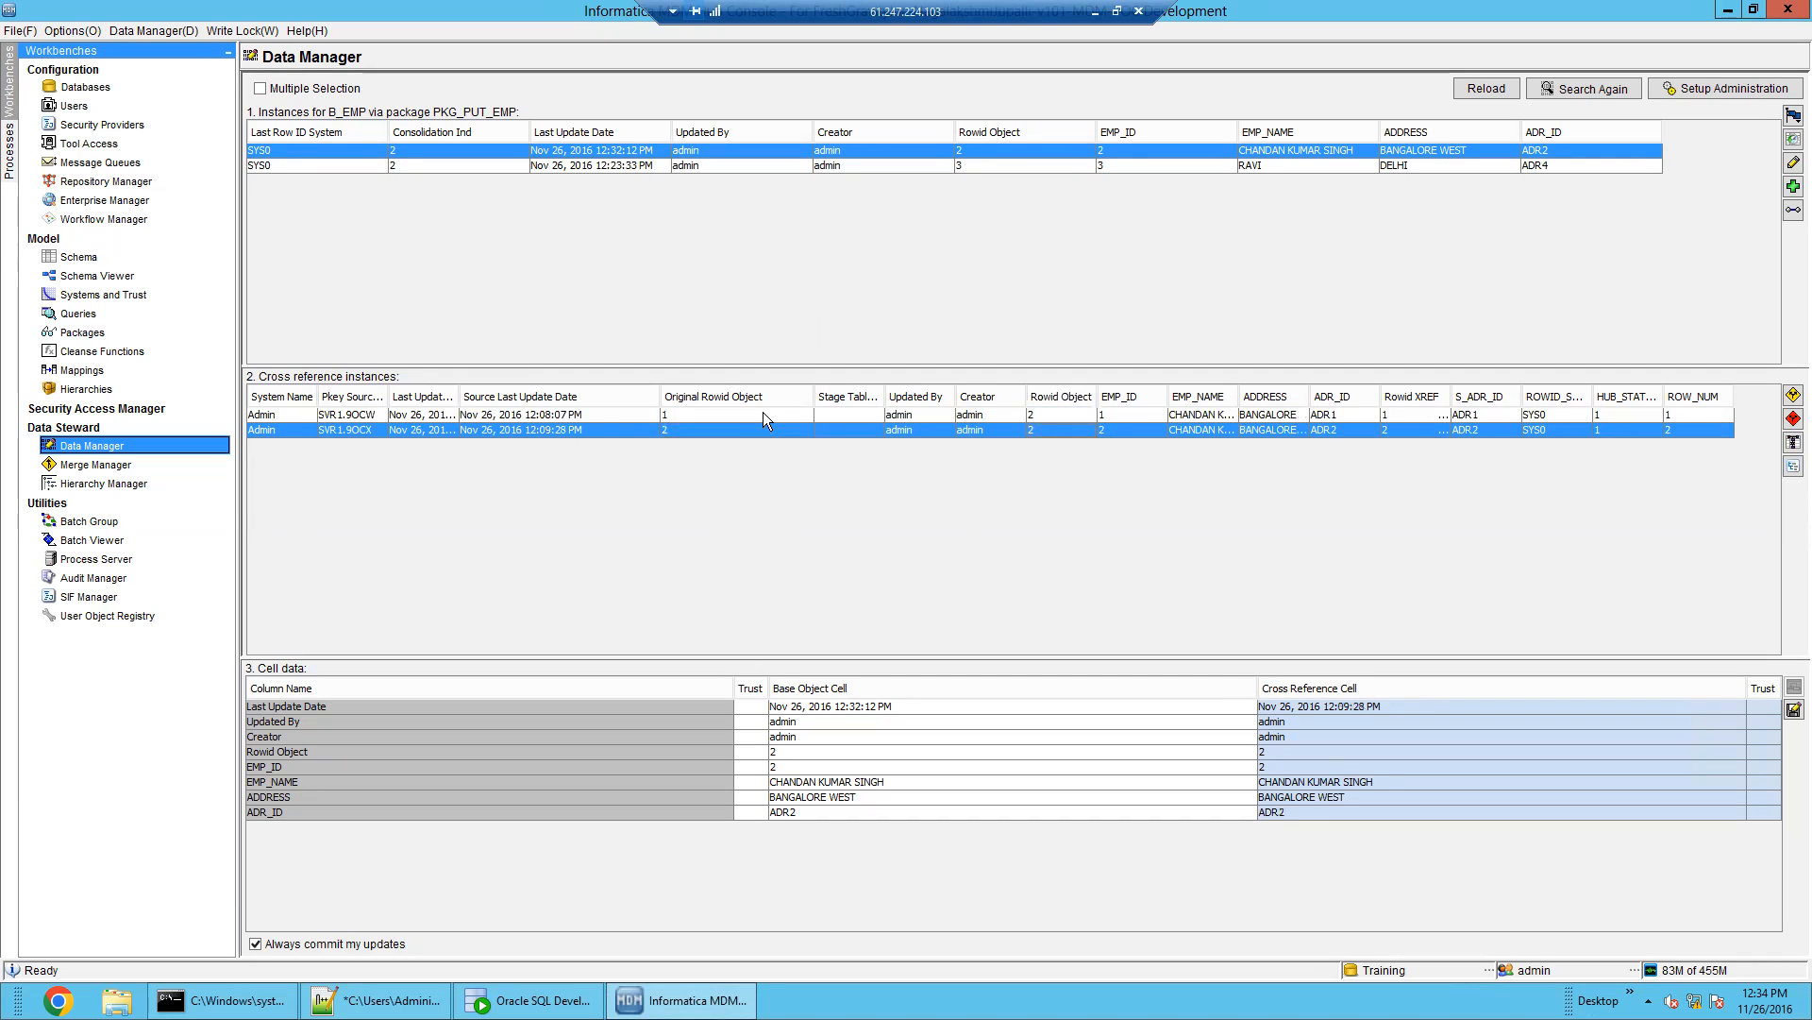
click(763, 411)
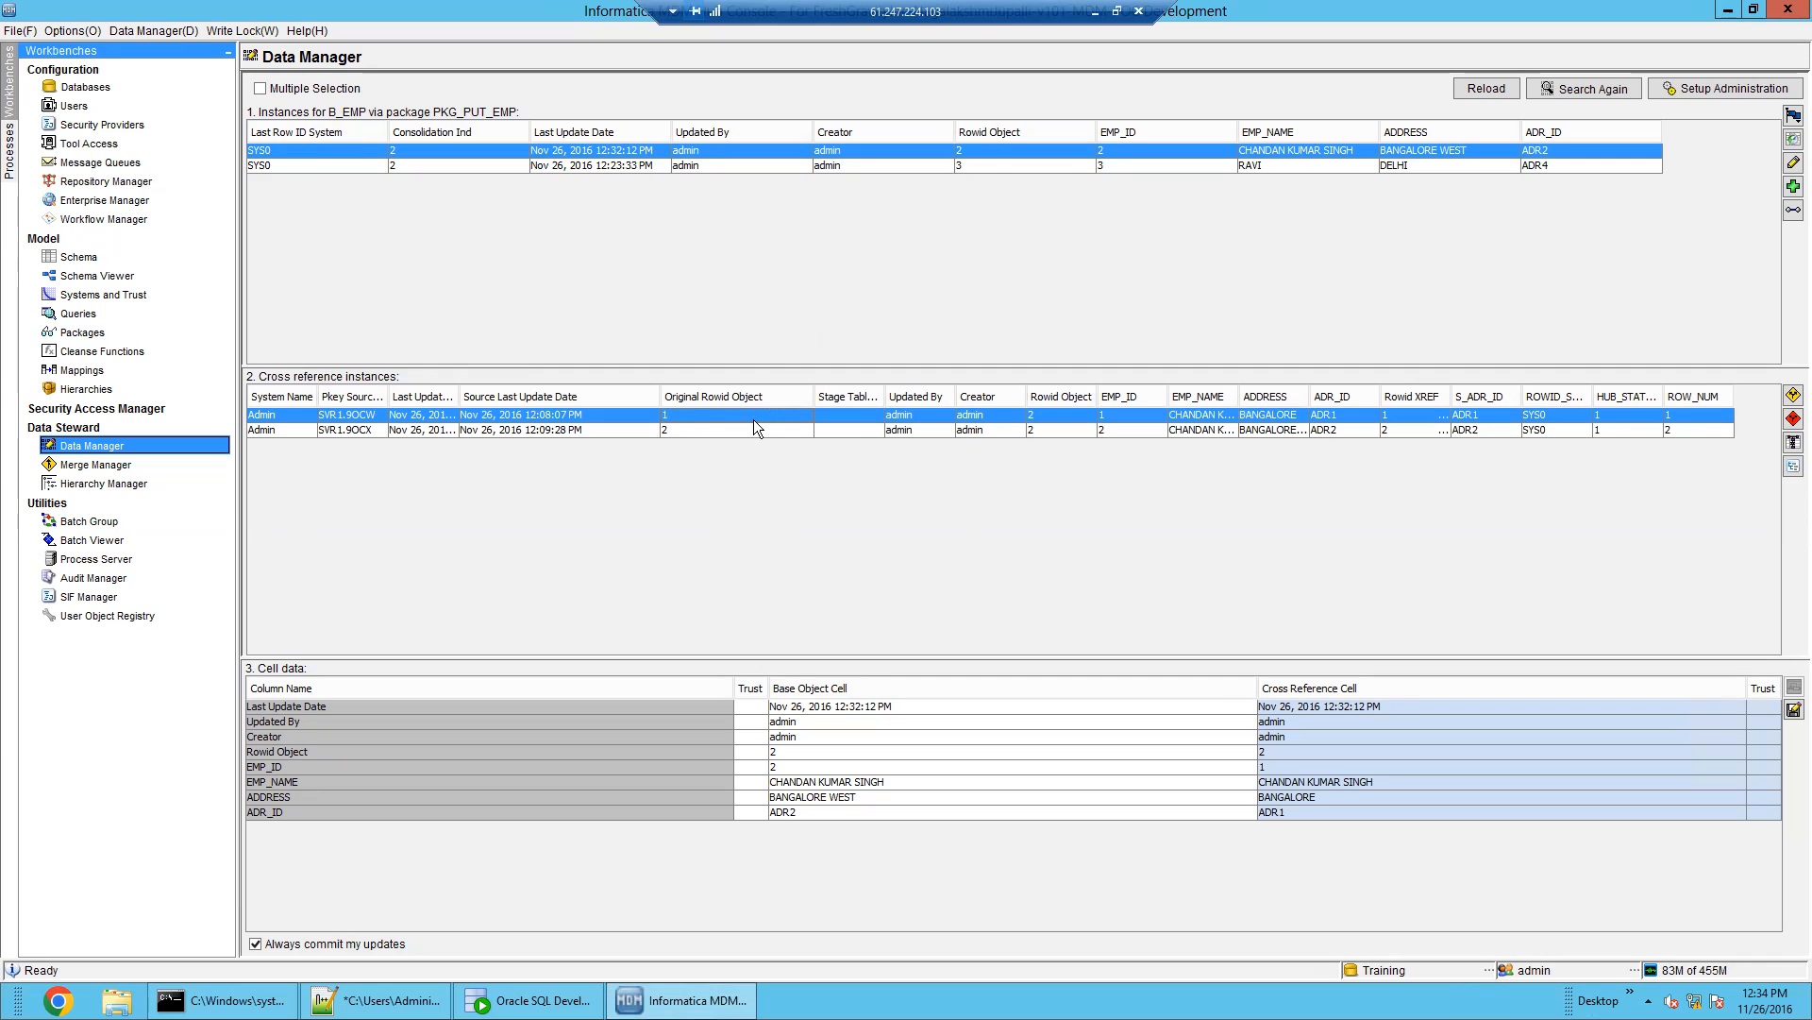
click(717, 431)
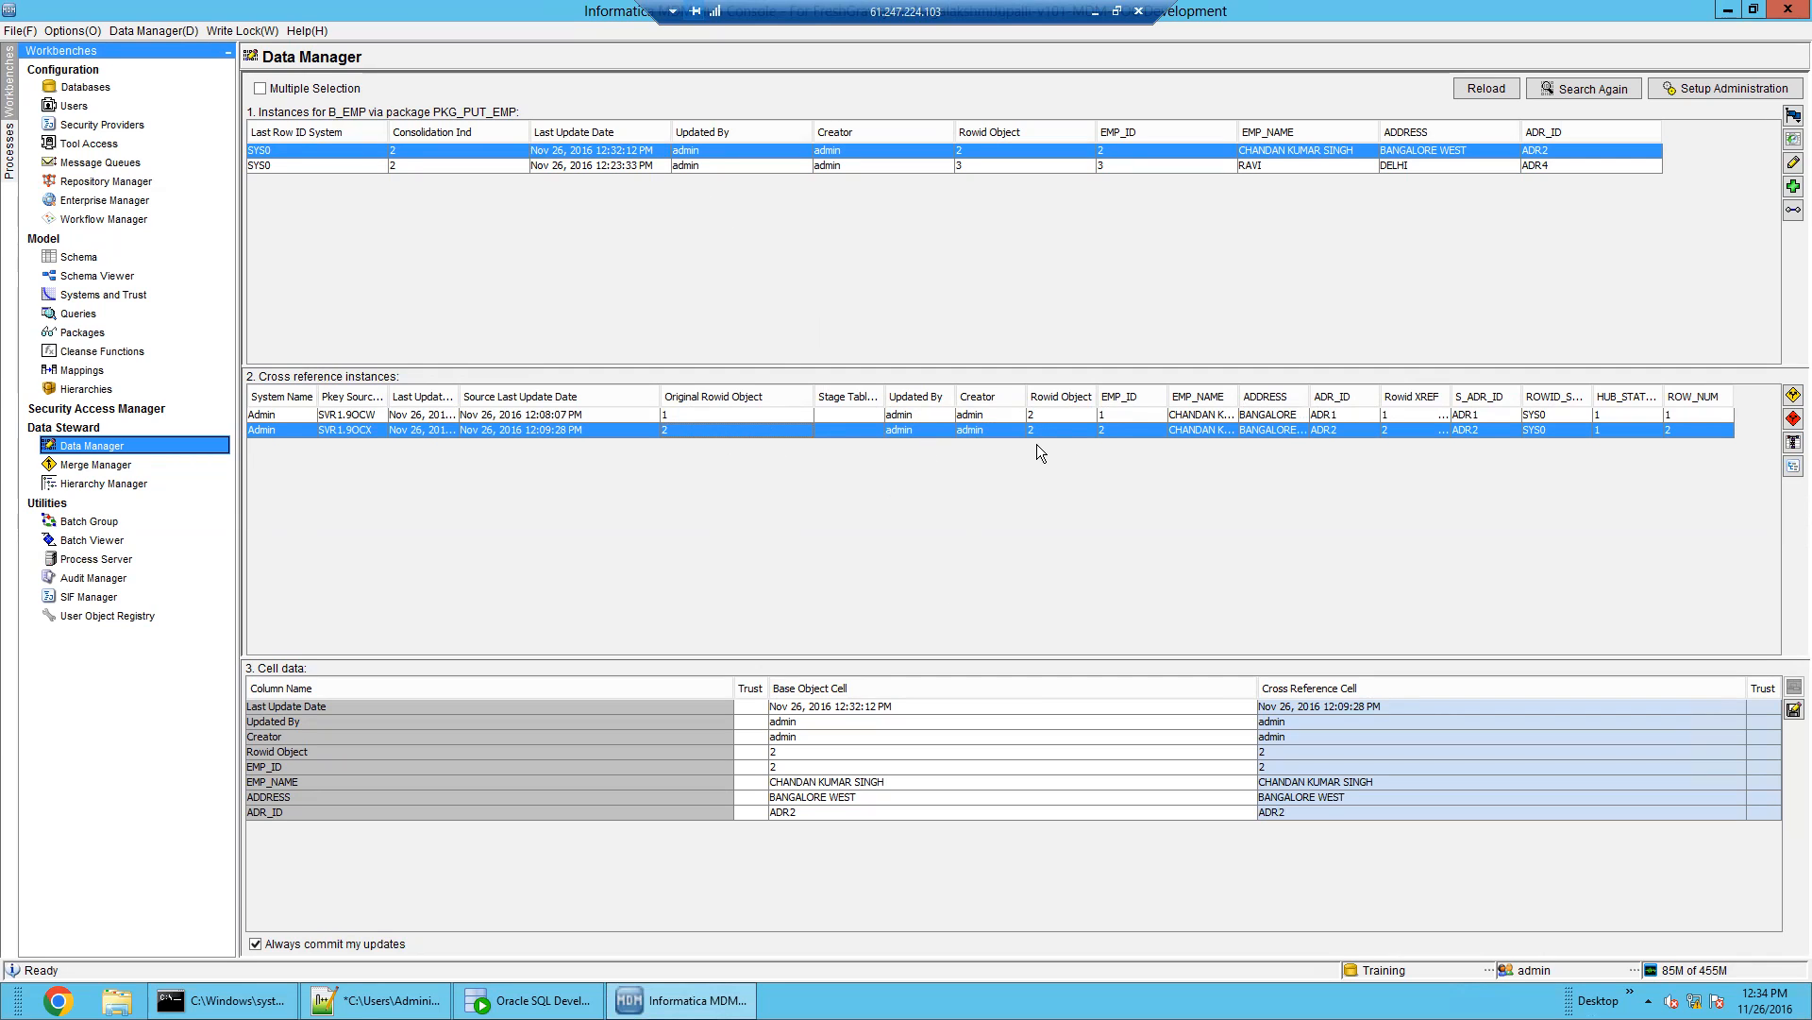
click(738, 412)
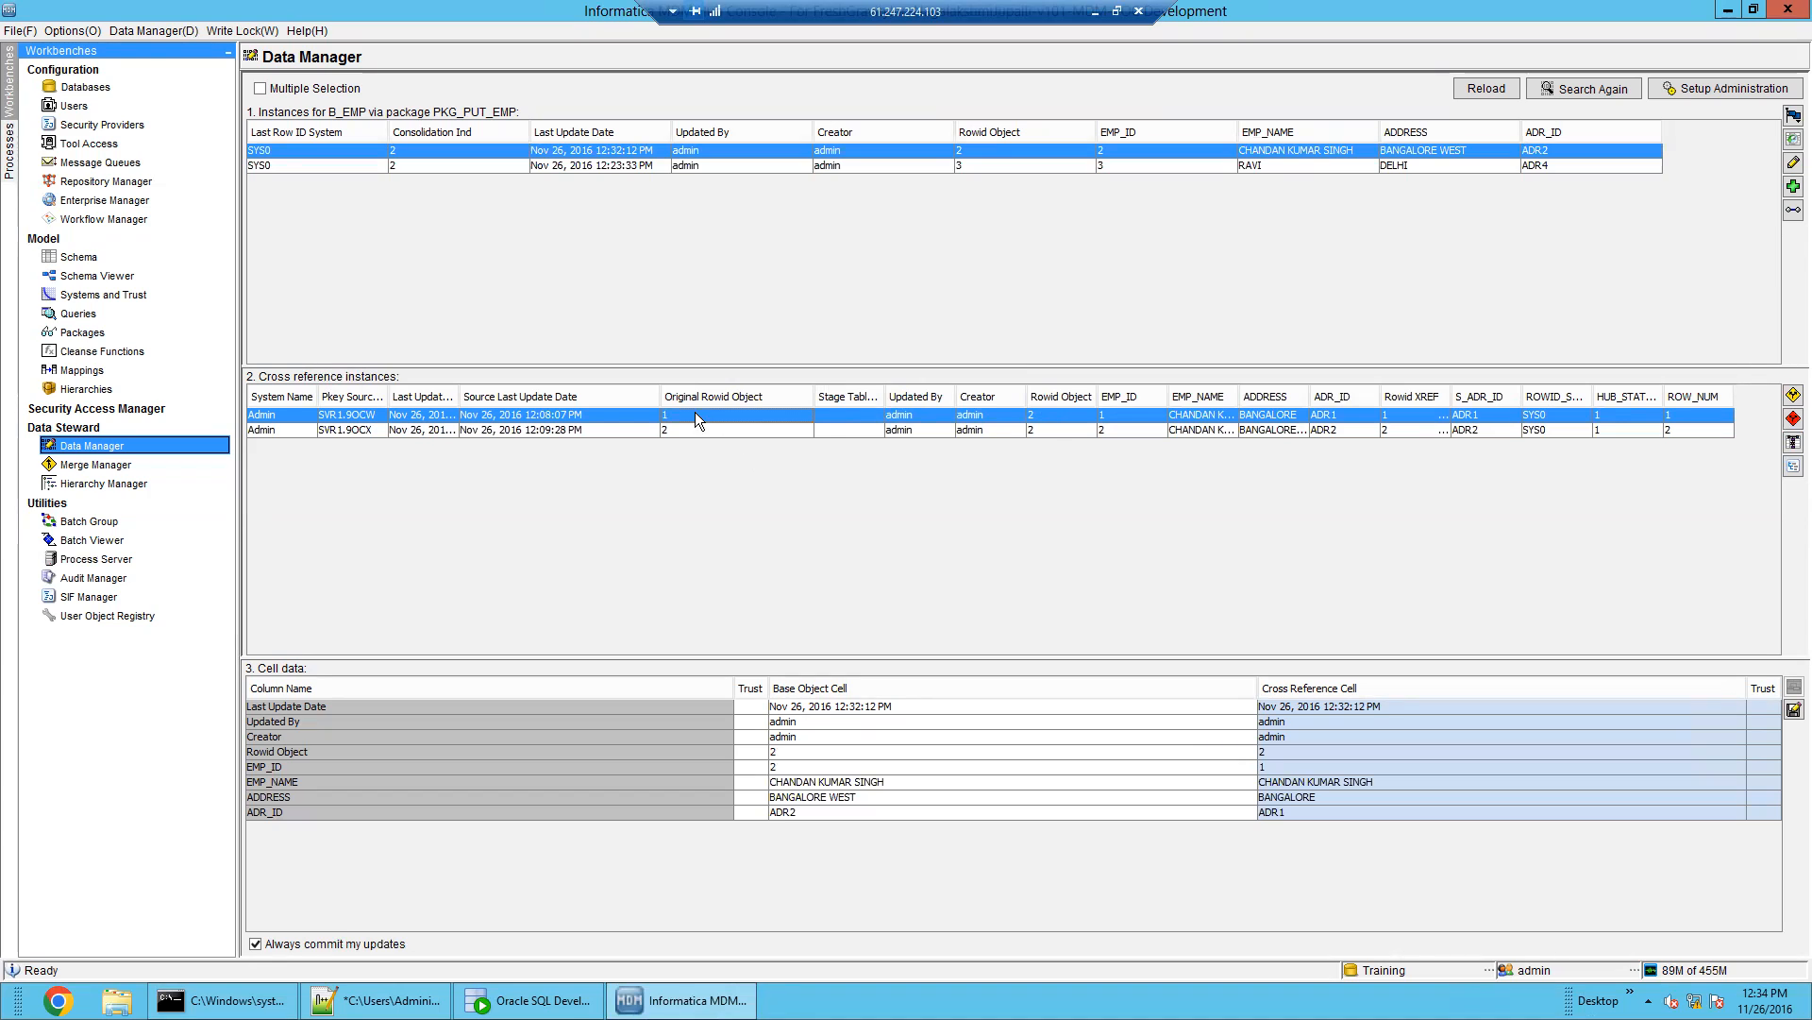
click(1034, 431)
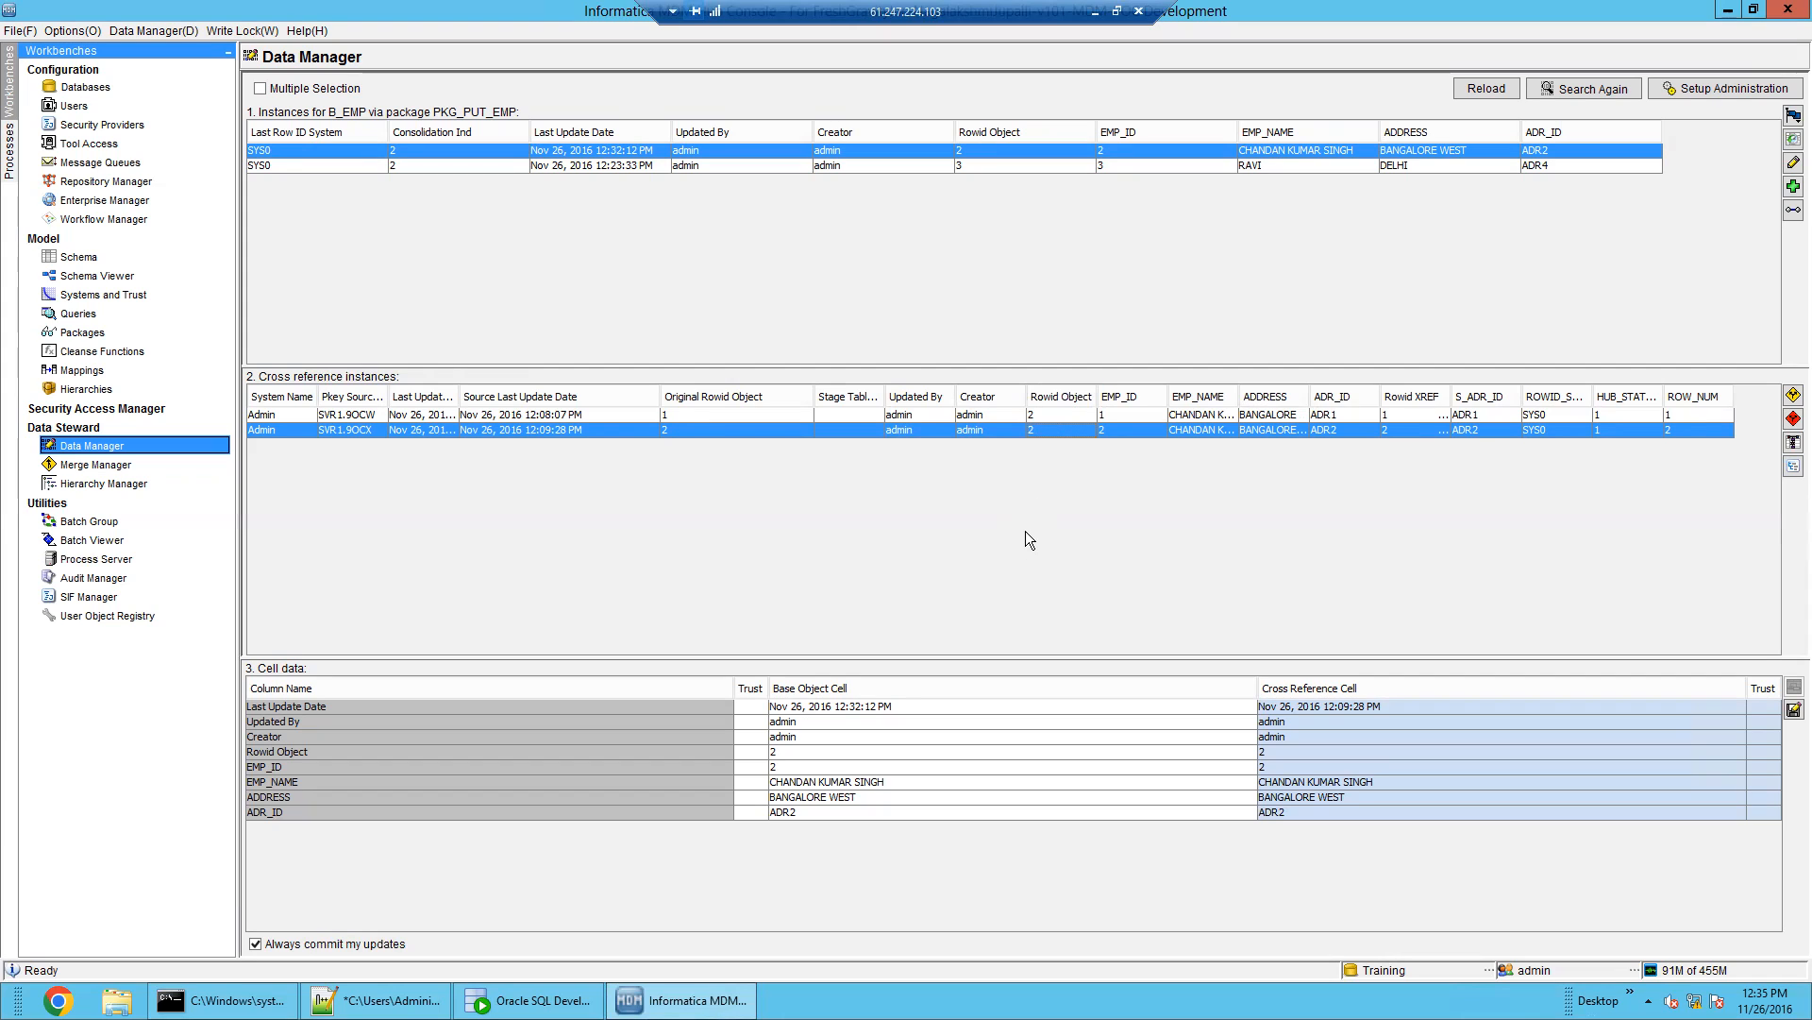
click(753, 421)
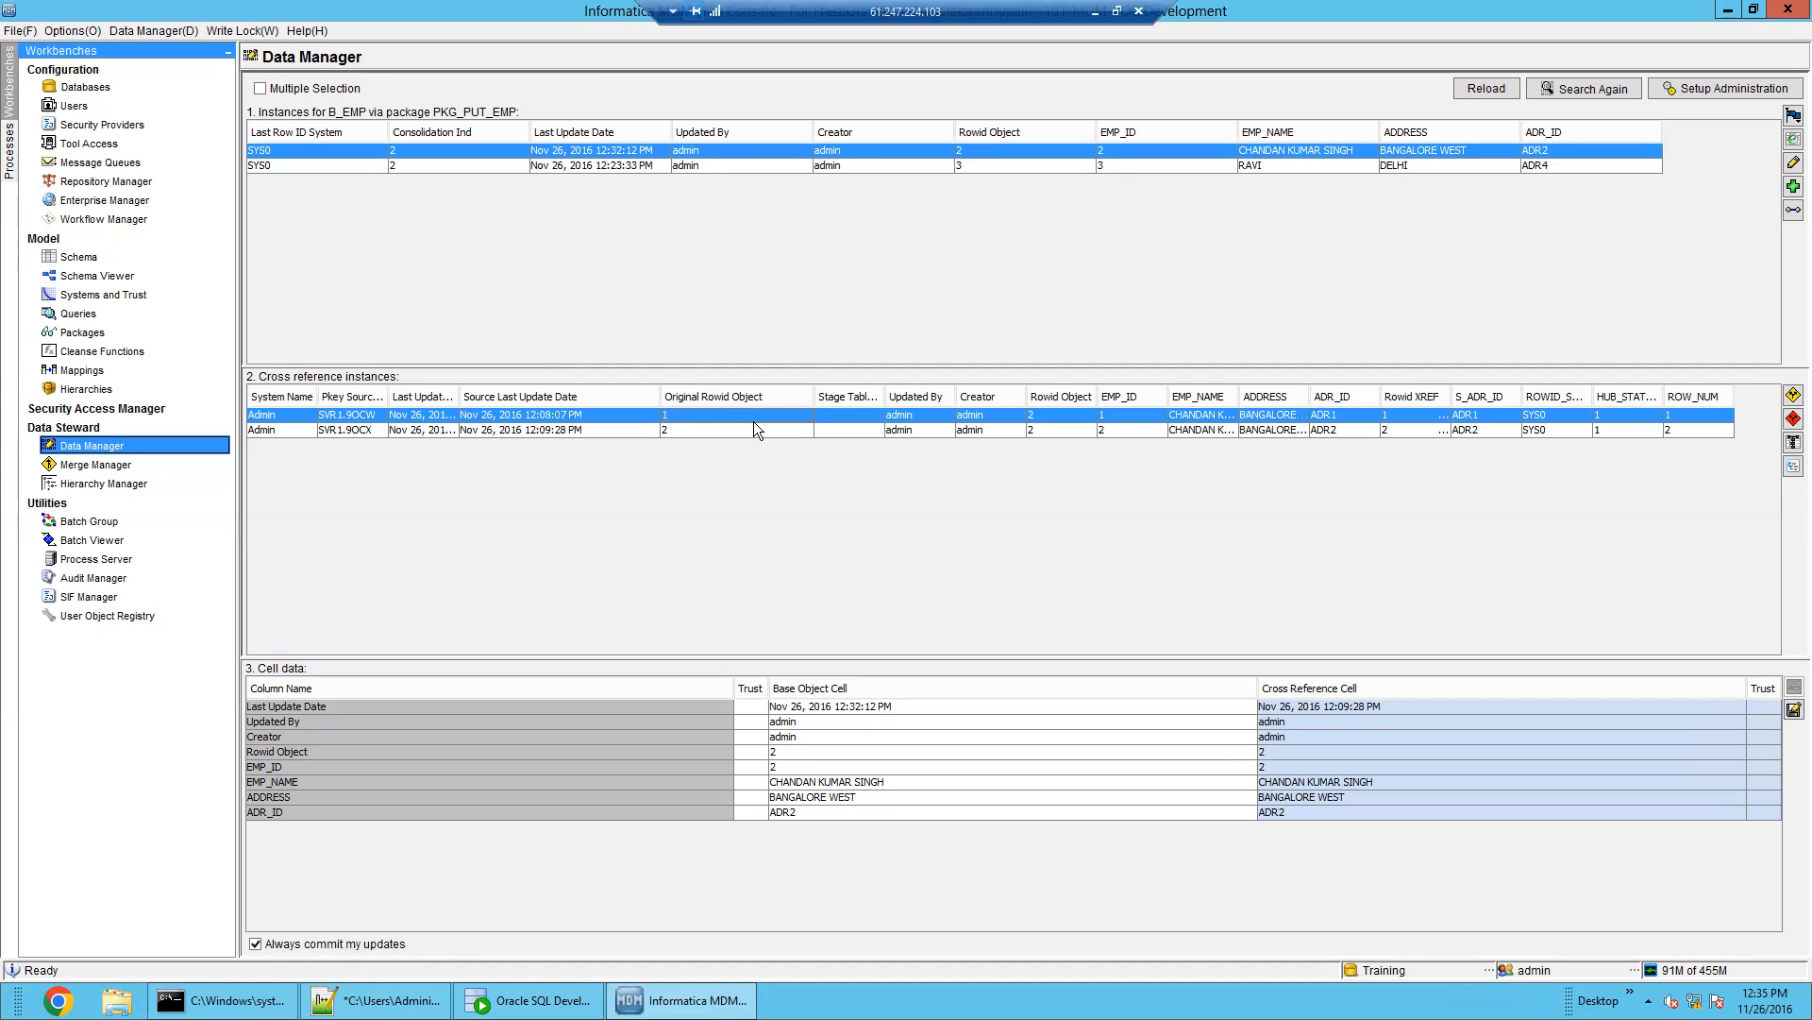
click(755, 437)
click(763, 419)
click(767, 437)
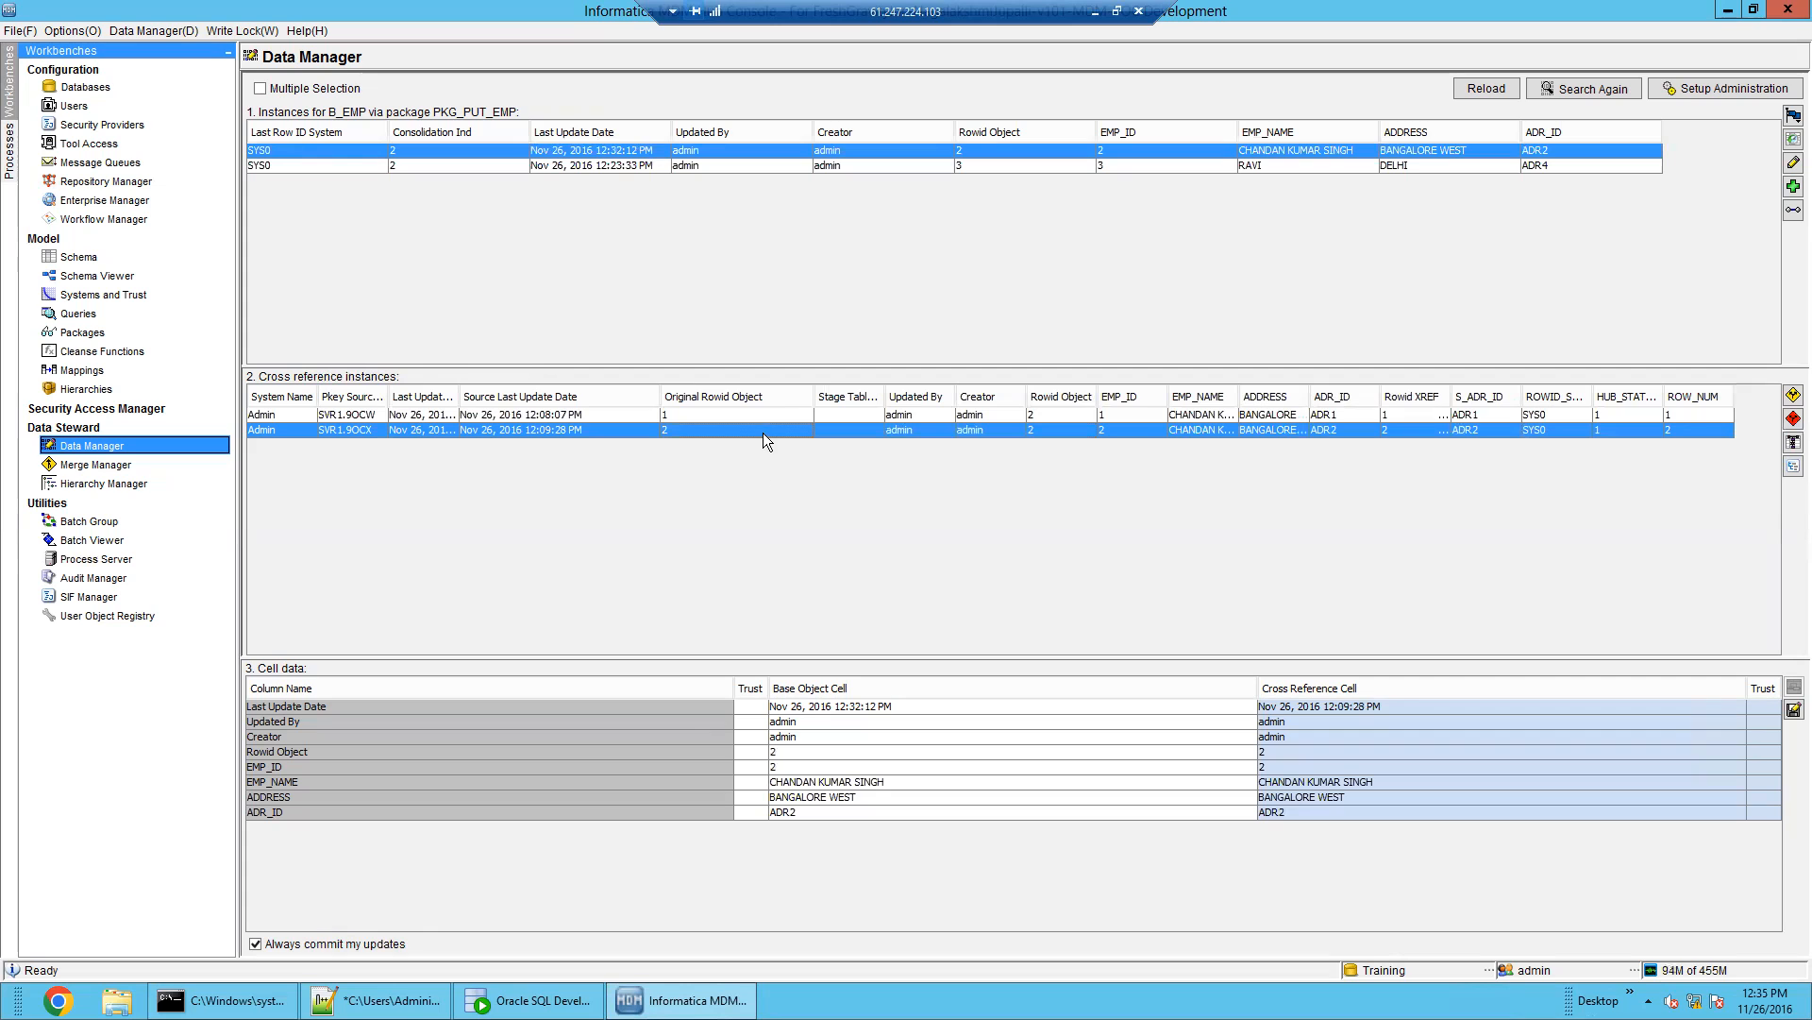
click(528, 999)
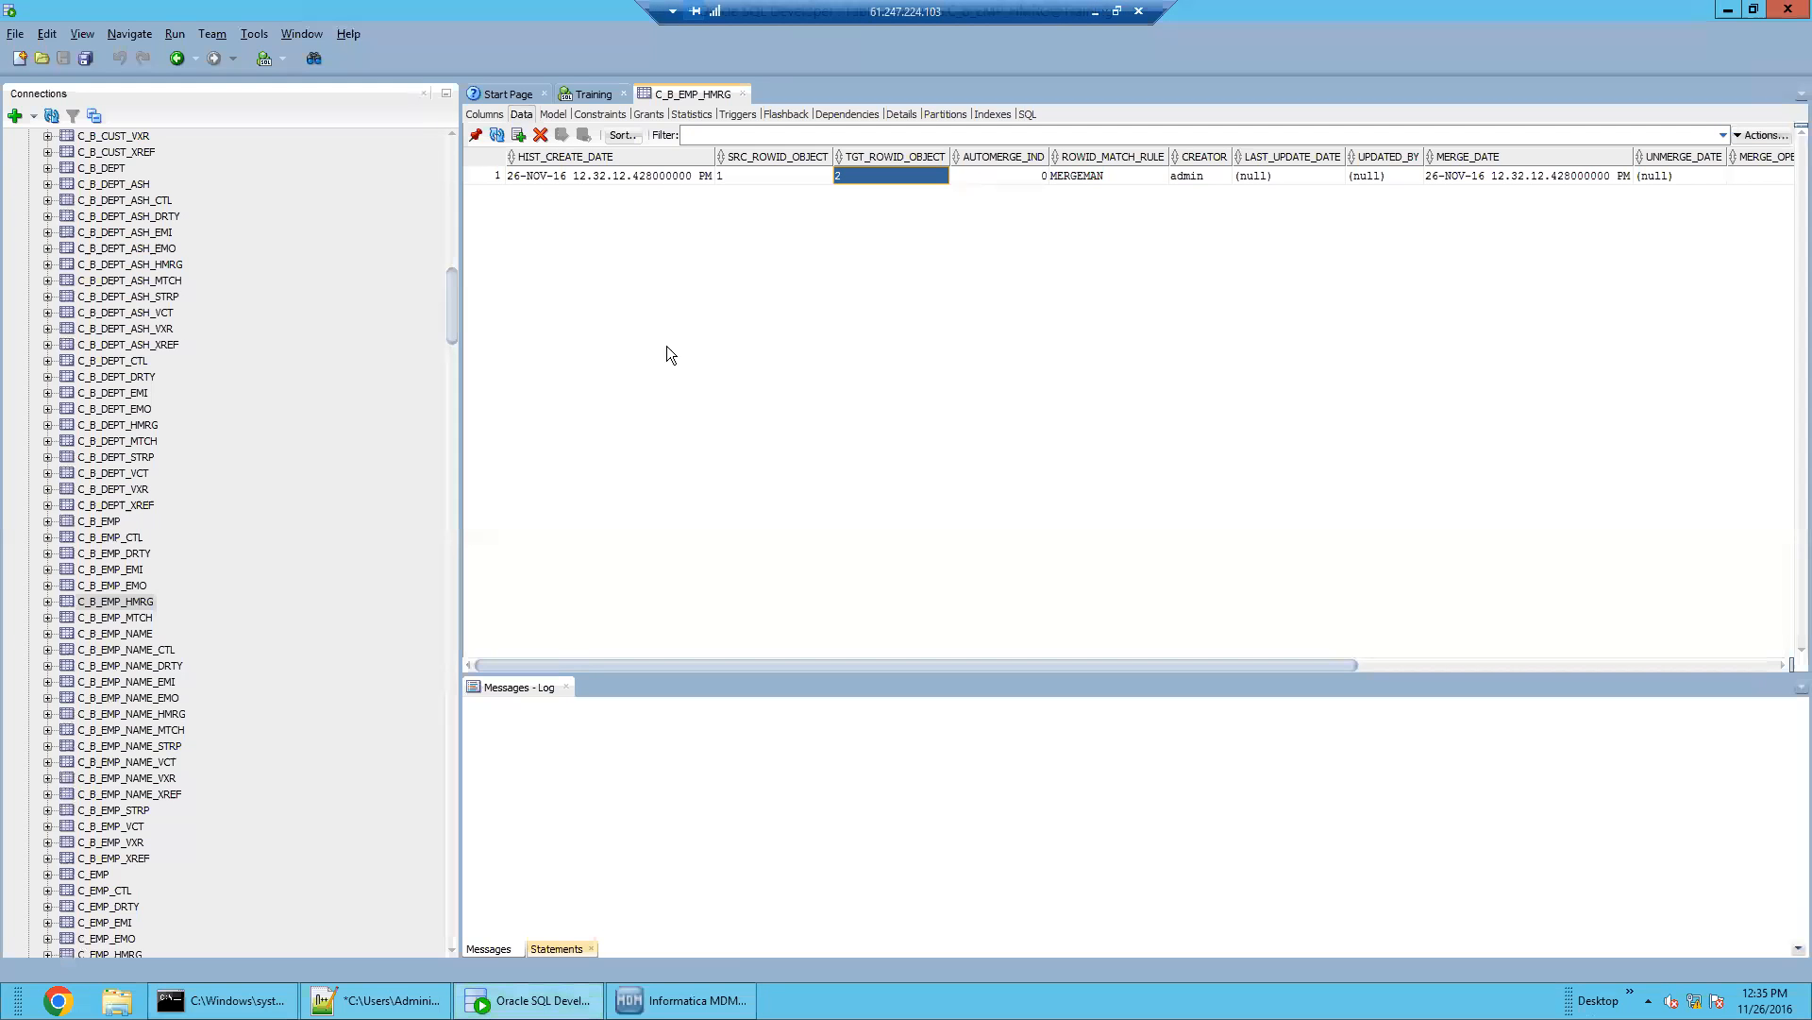
click(137, 602)
click(787, 178)
click(894, 183)
click(681, 1000)
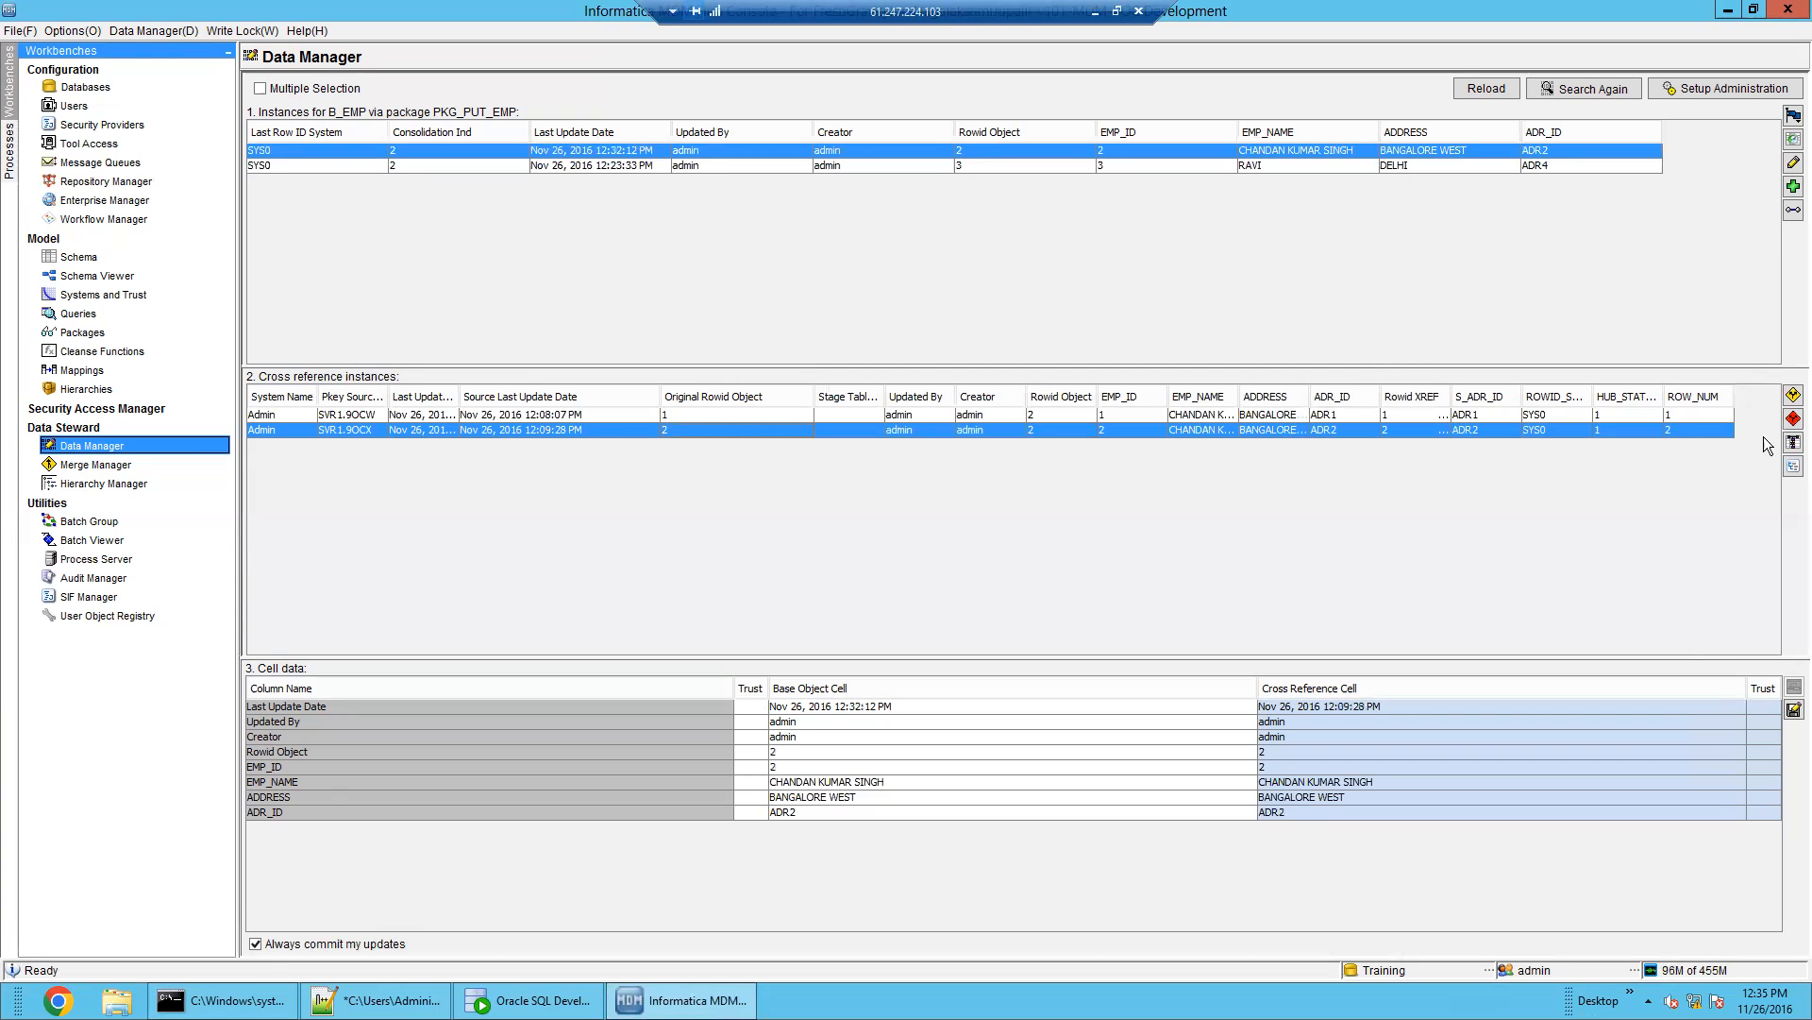
Unmerge record 1 from record 2, confirm it, and reload the B_EMP list
click(1793, 396)
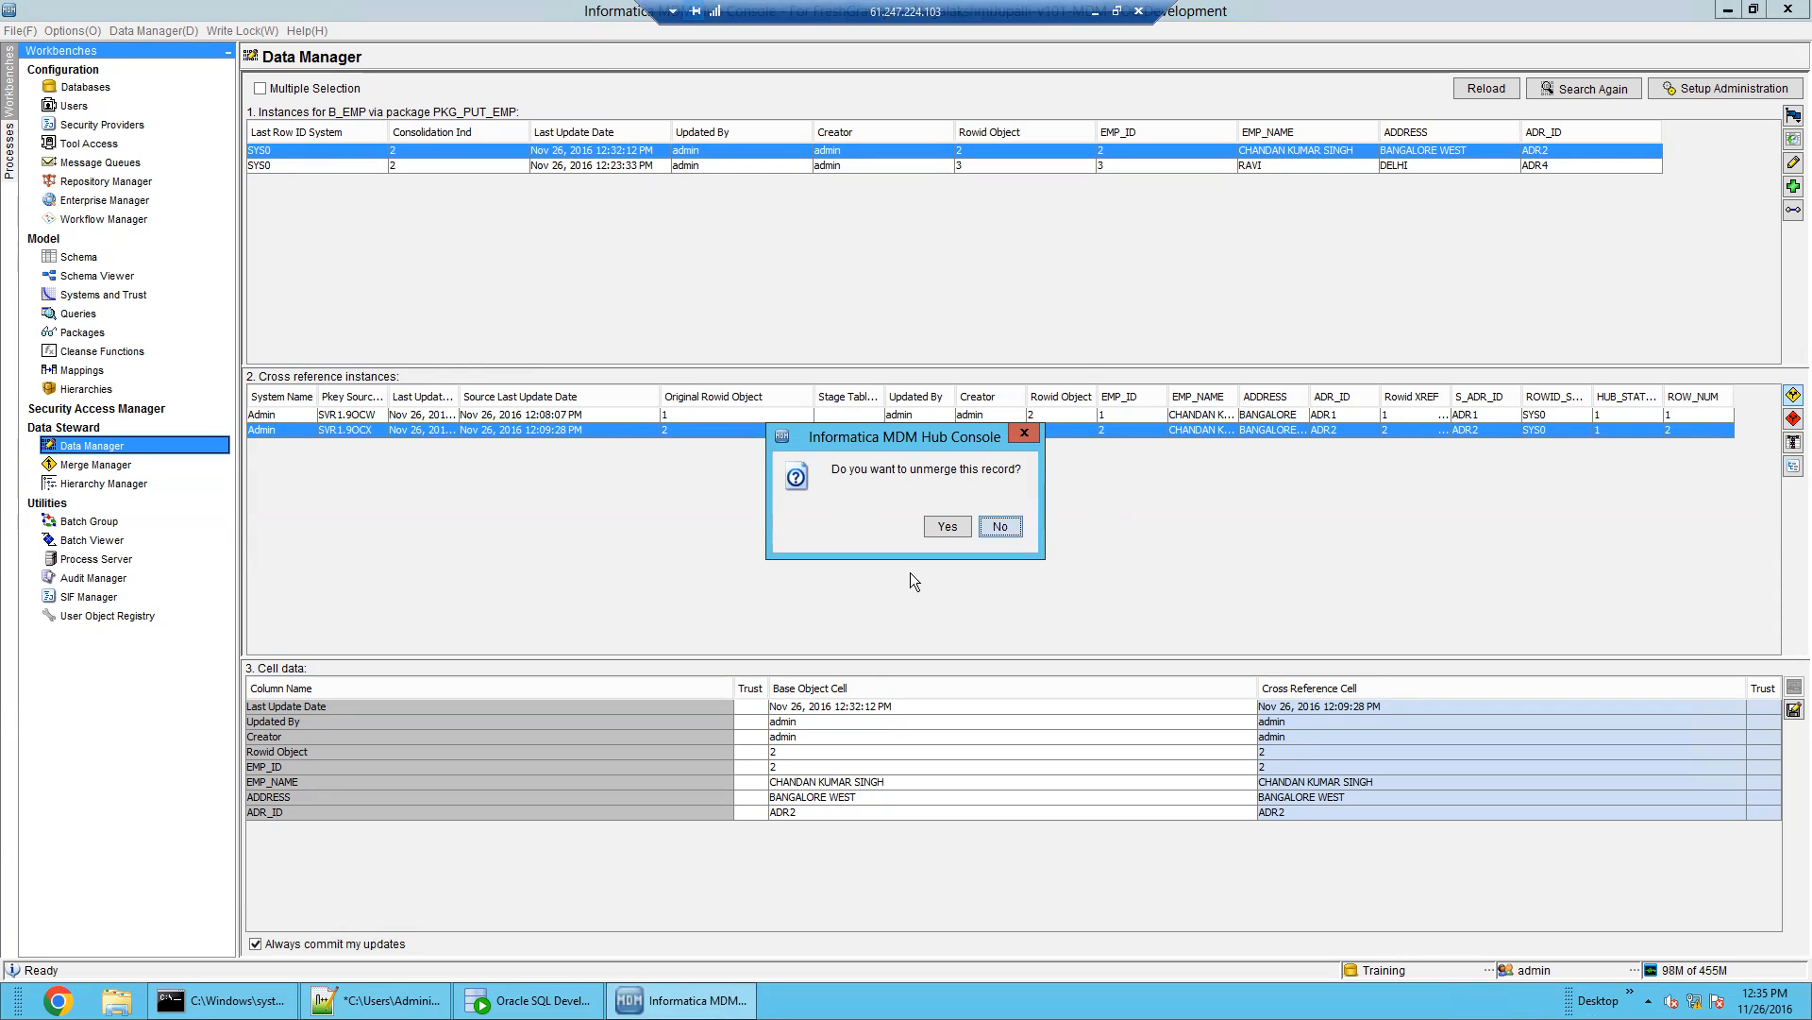
click(946, 527)
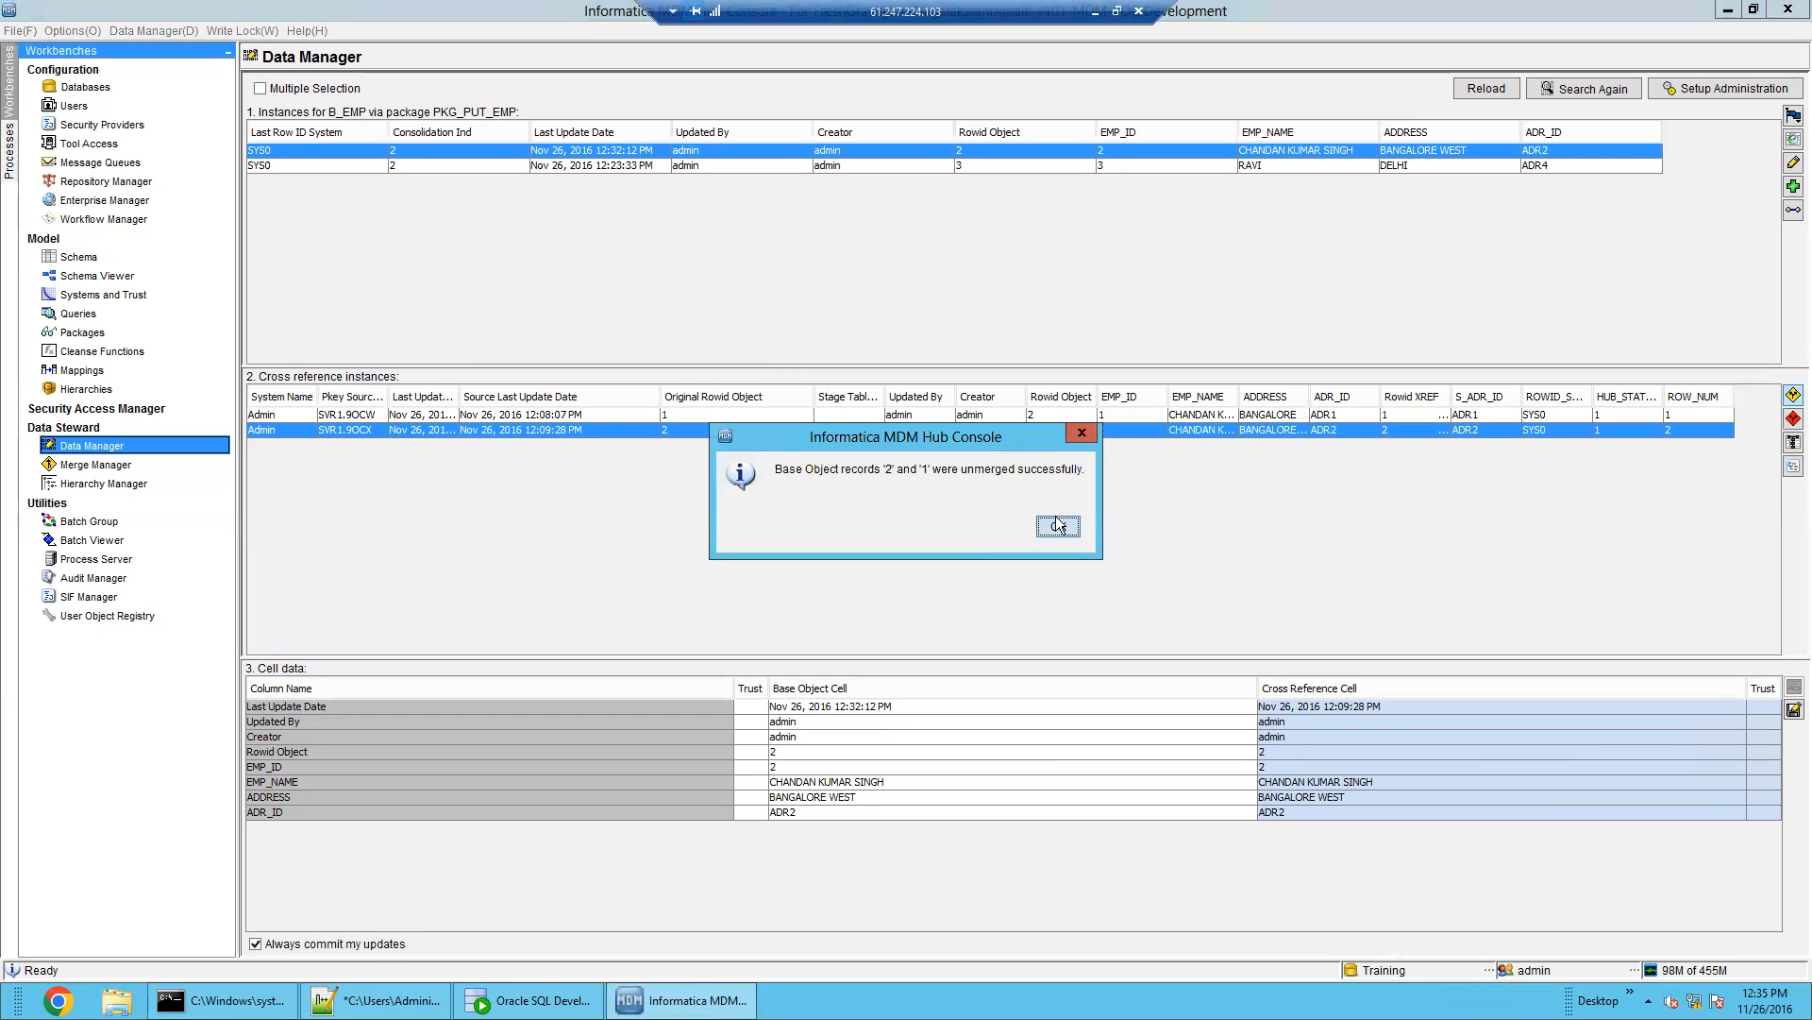
click(1057, 527)
click(1465, 91)
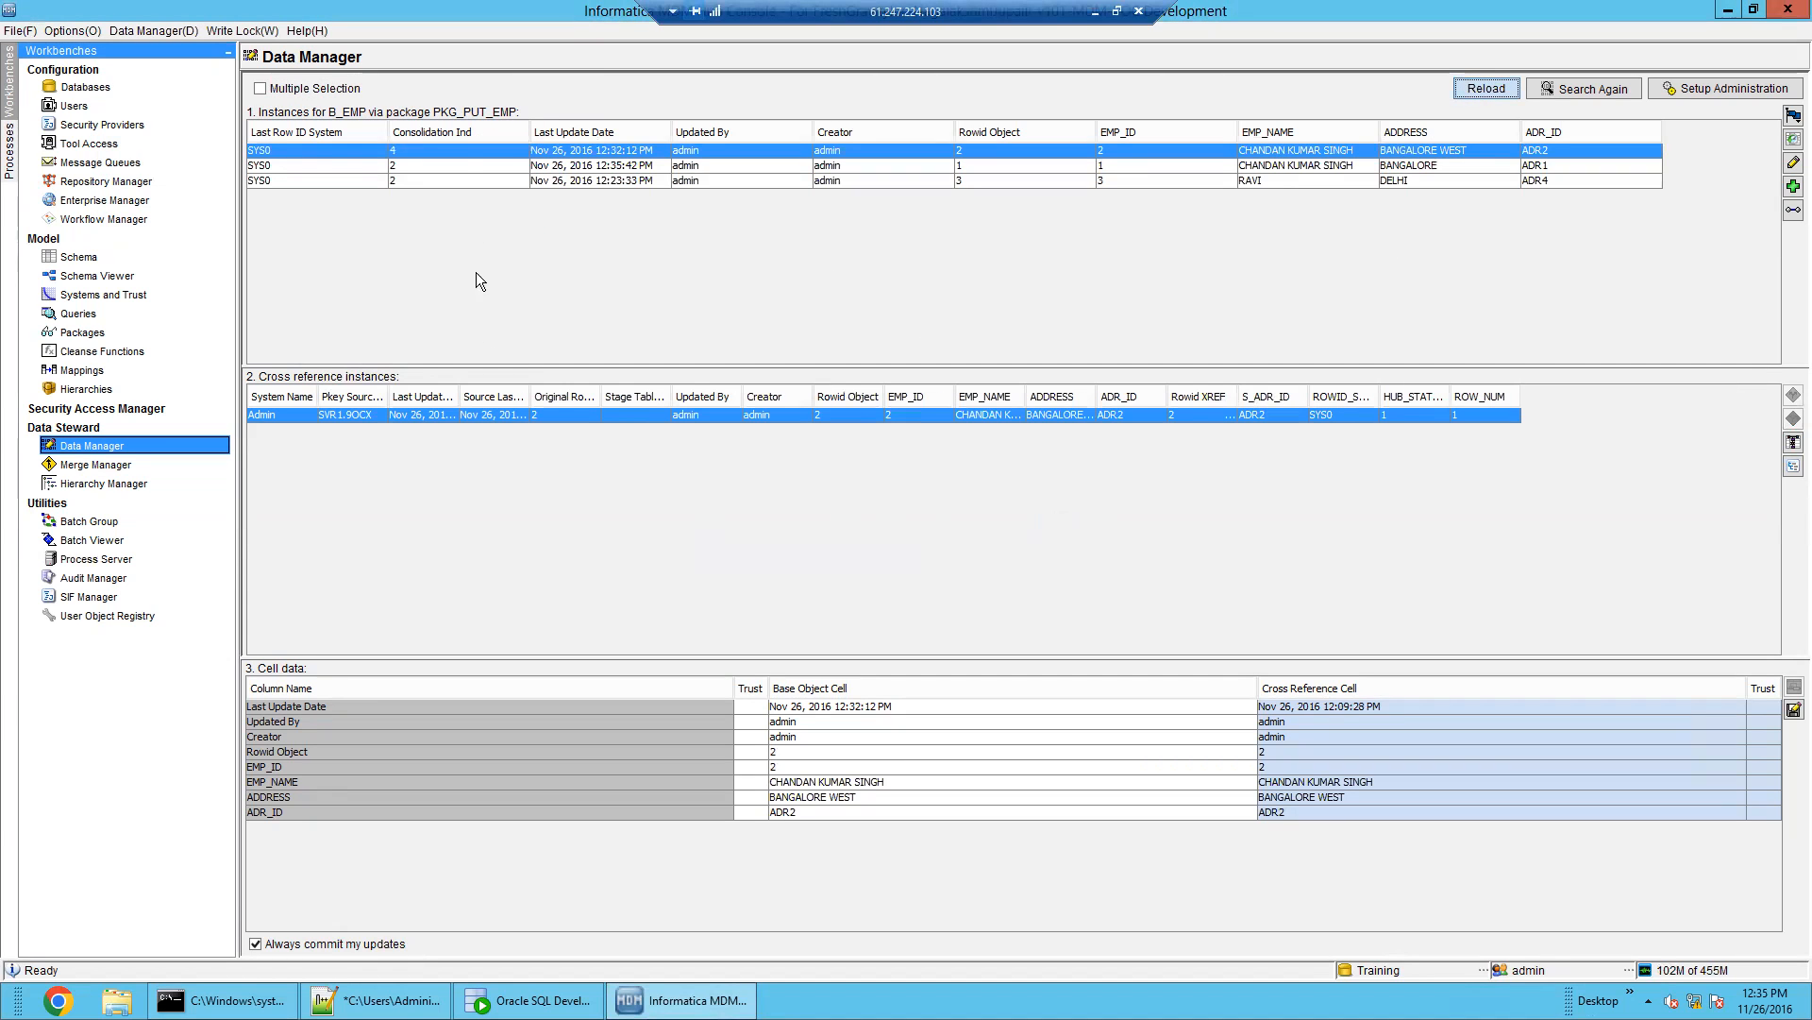
Review the separated ADR1 and ADR2 cross-references, widening the Original Rowid Object column
click(461, 181)
click(459, 168)
click(470, 151)
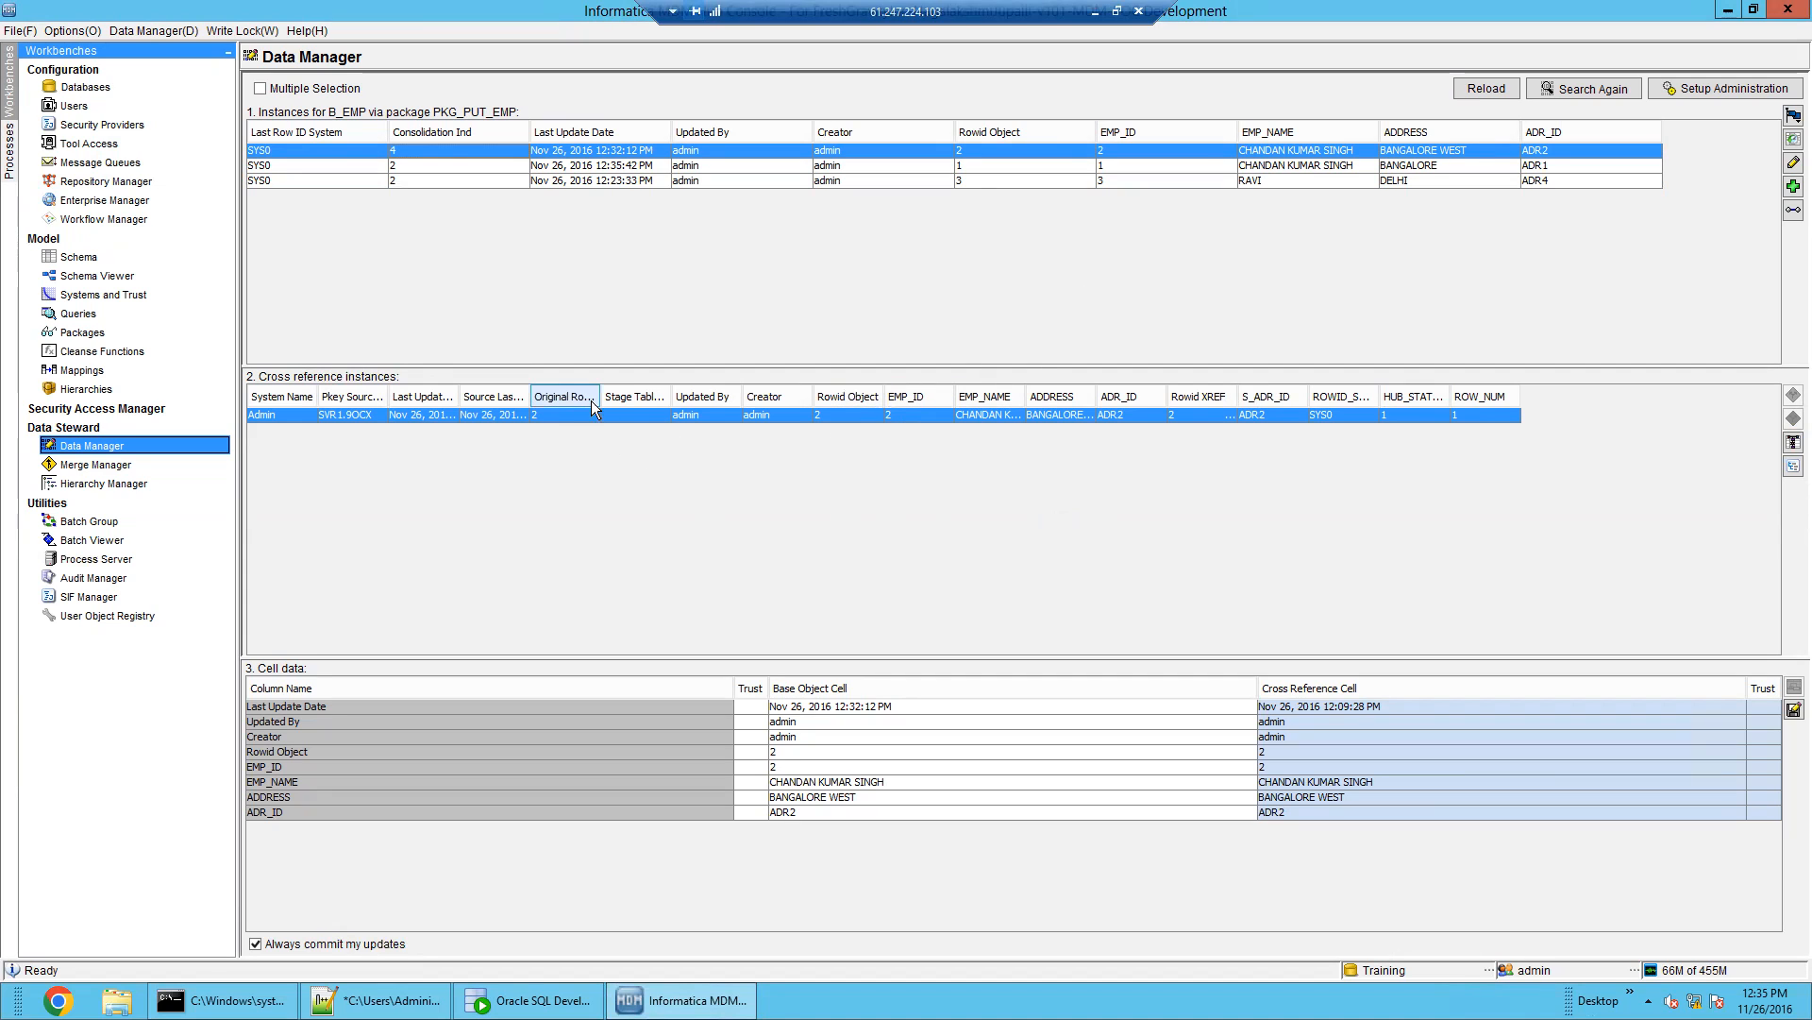
drag(598, 396, 656, 396)
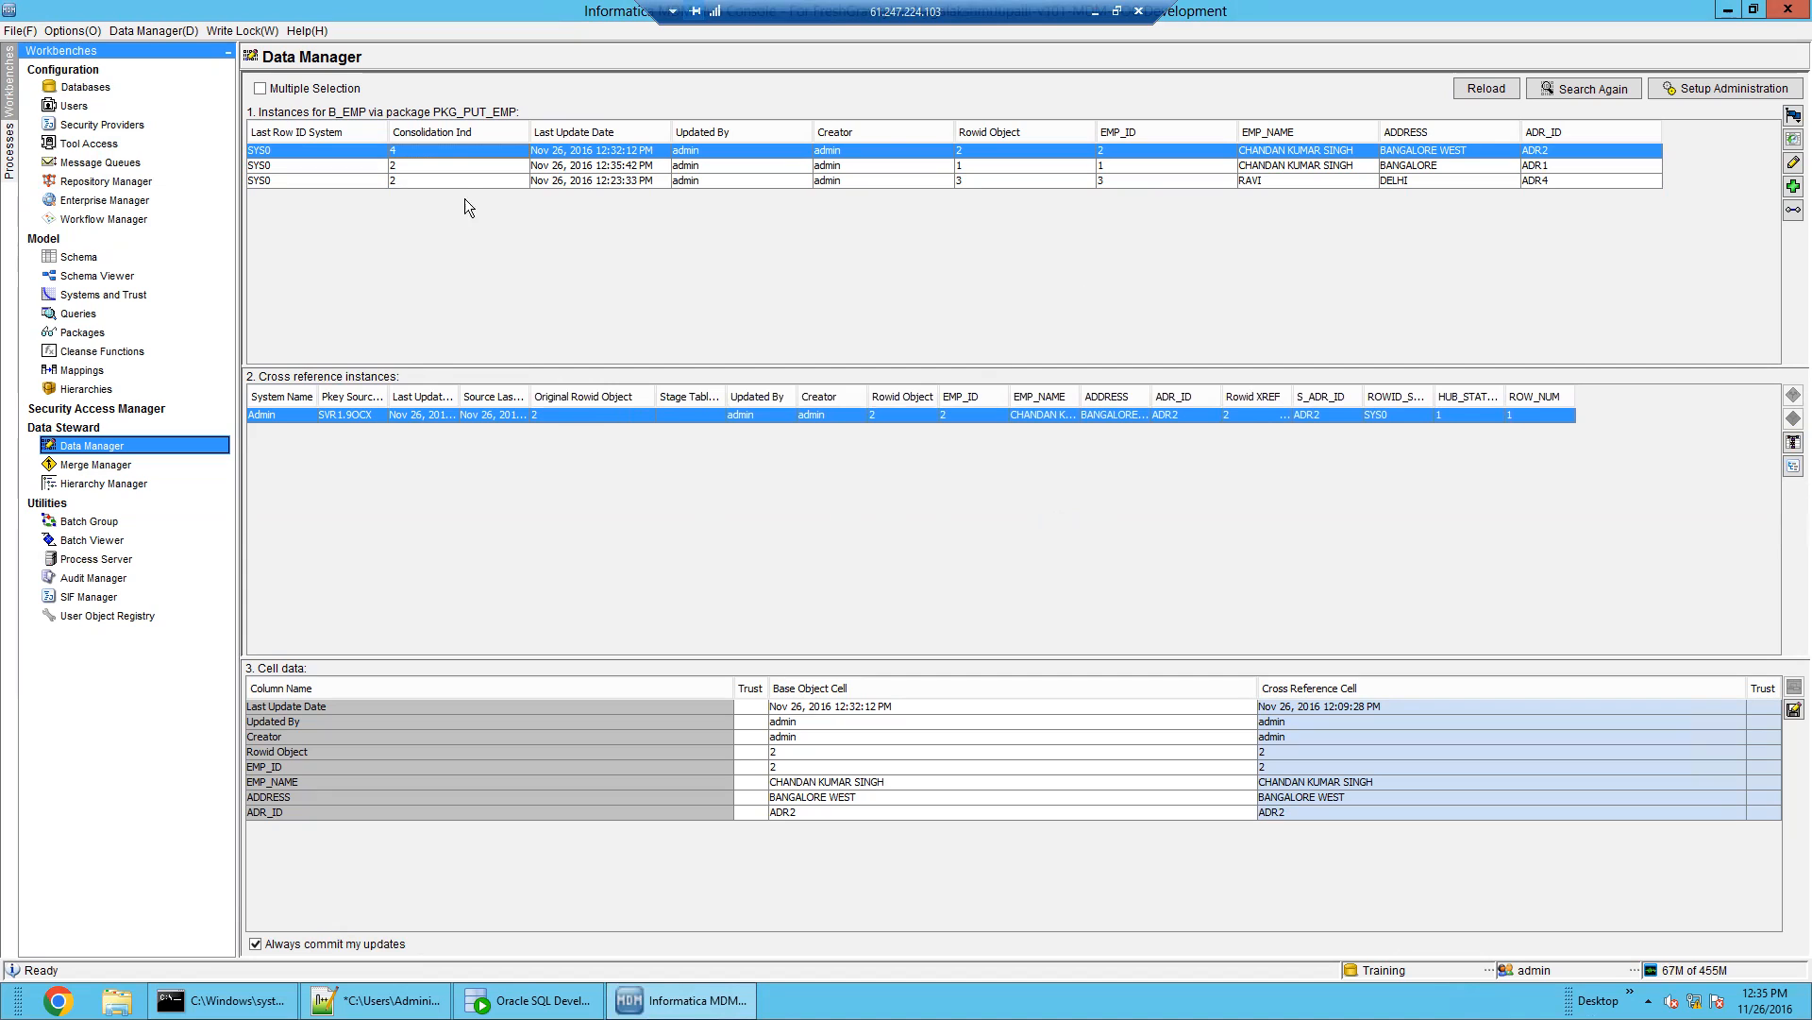
click(997, 165)
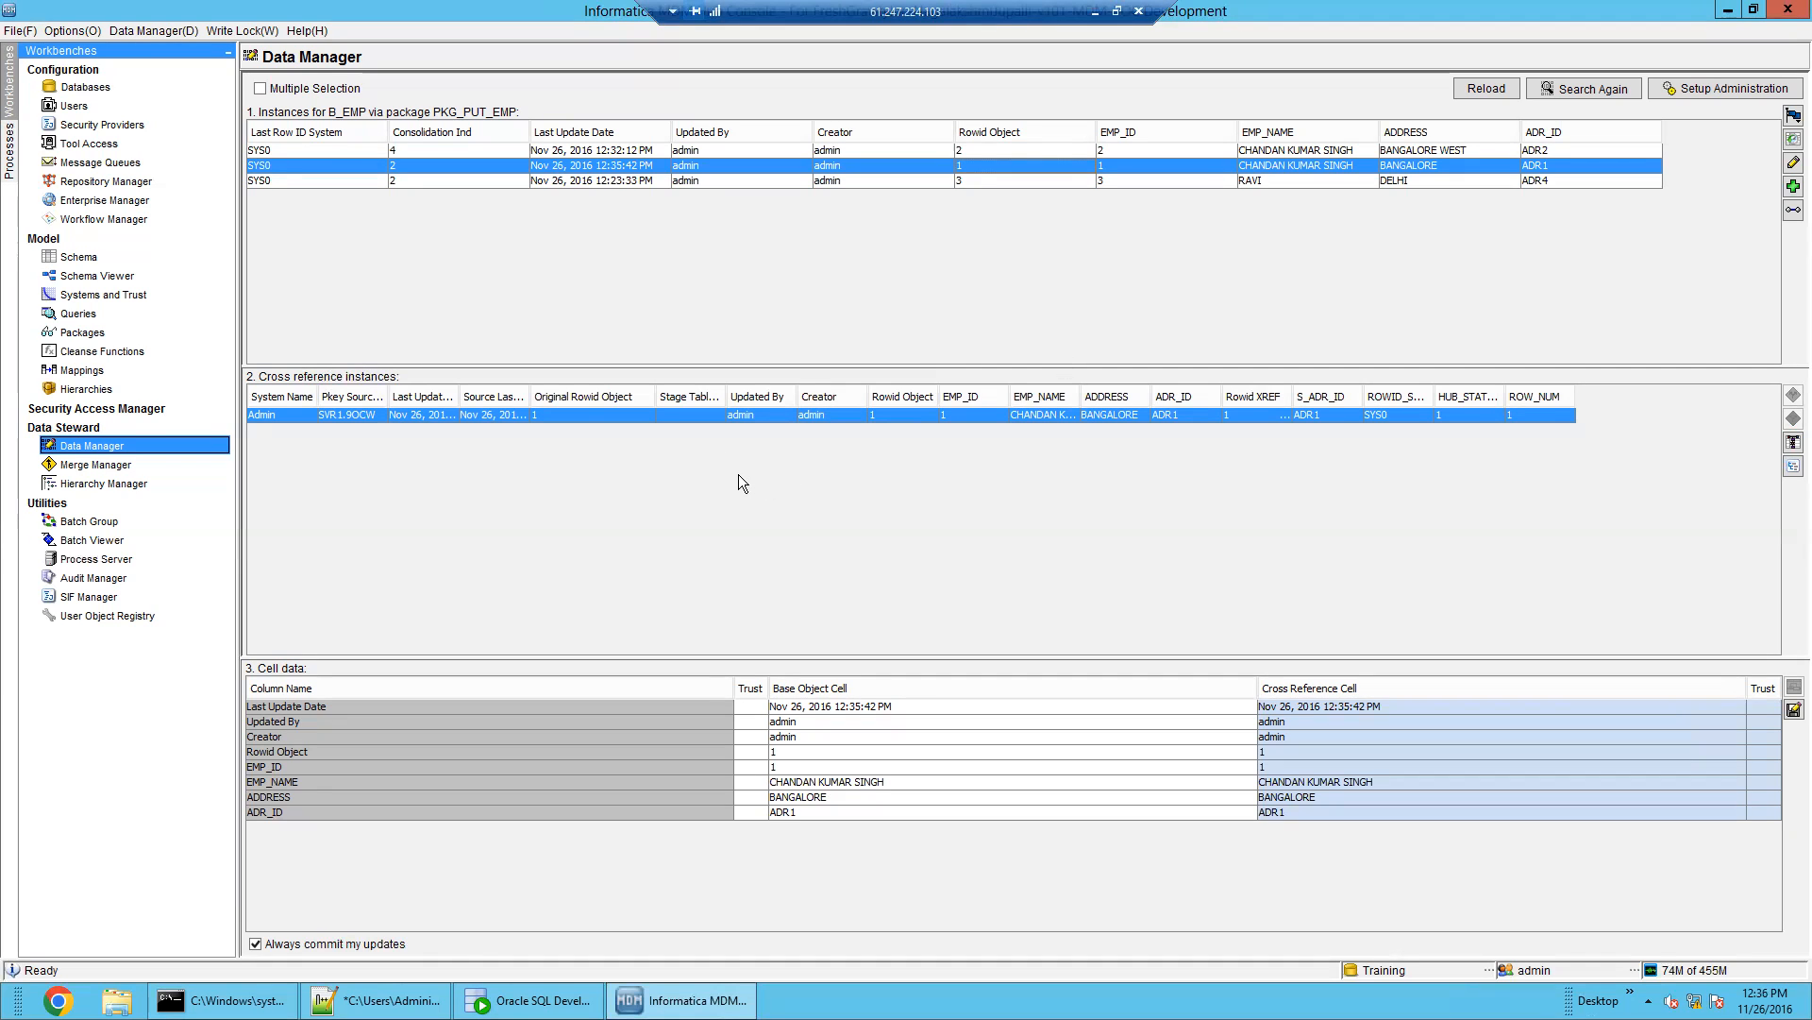
click(599, 416)
In SQL Developer, reopen C_B_EMP_HMRG and mark source rowid 1 in the merge history
click(529, 1000)
click(139, 604)
shift+click(818, 179)
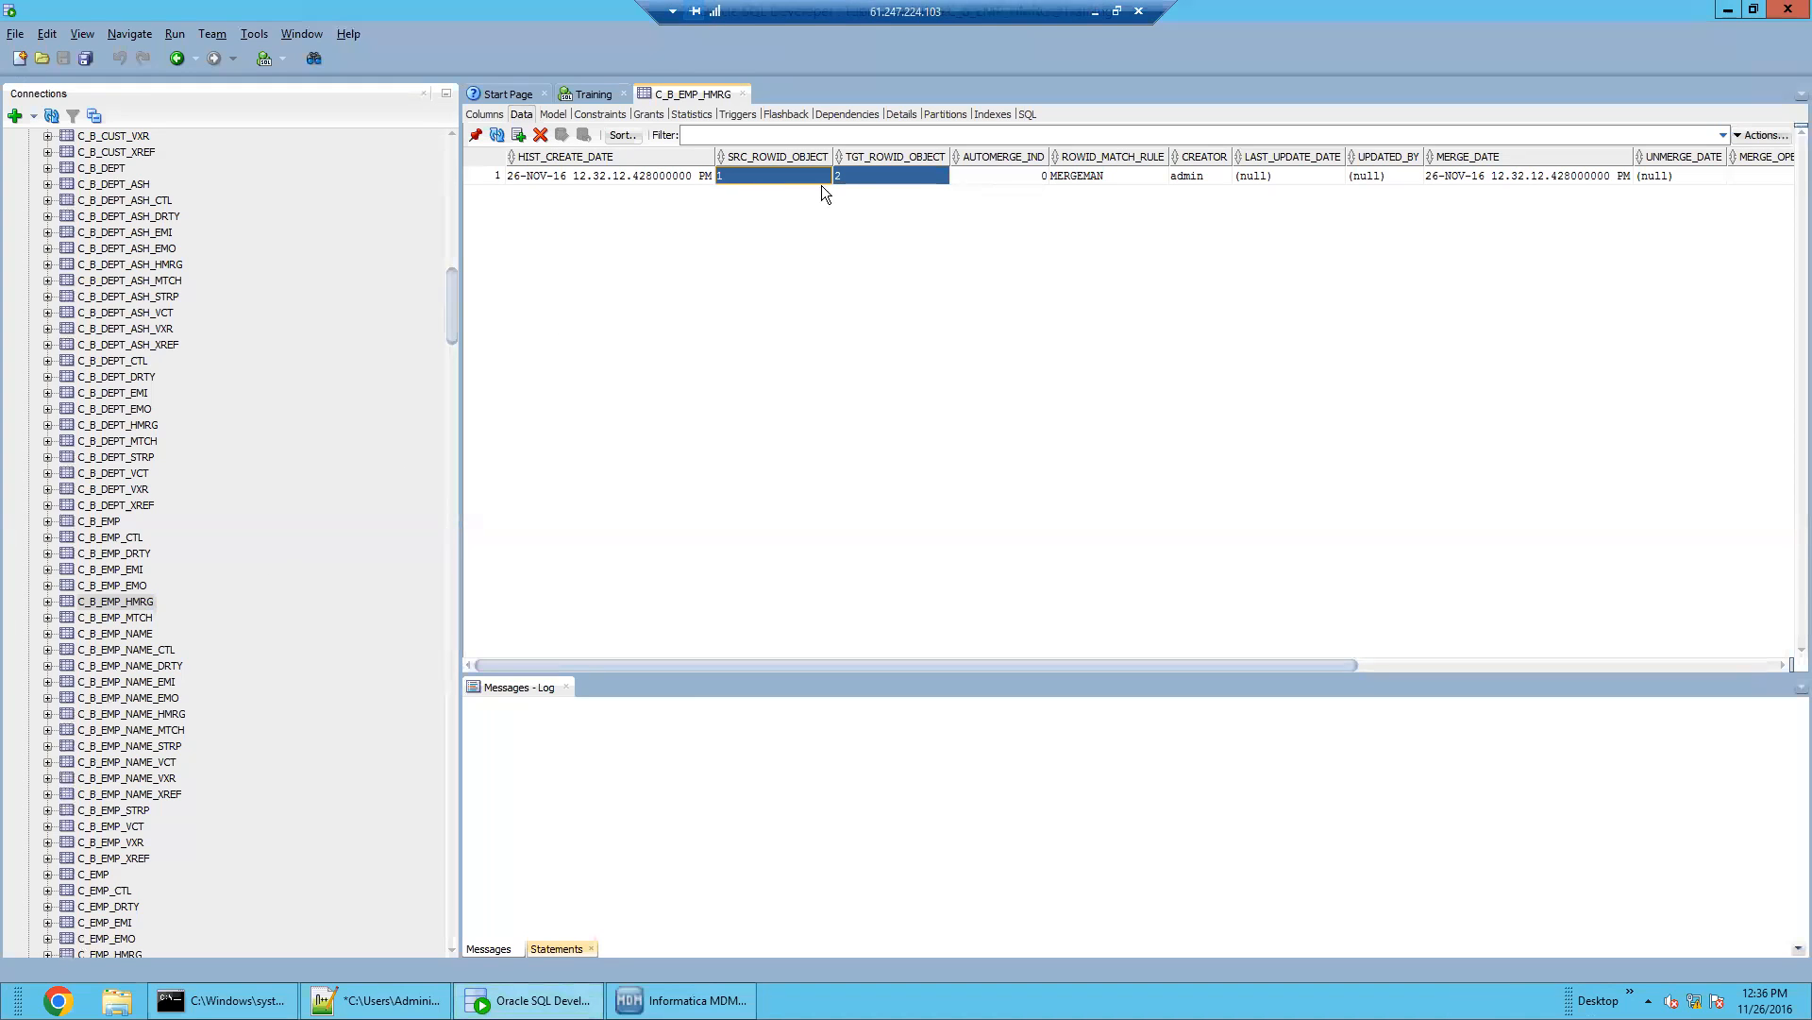